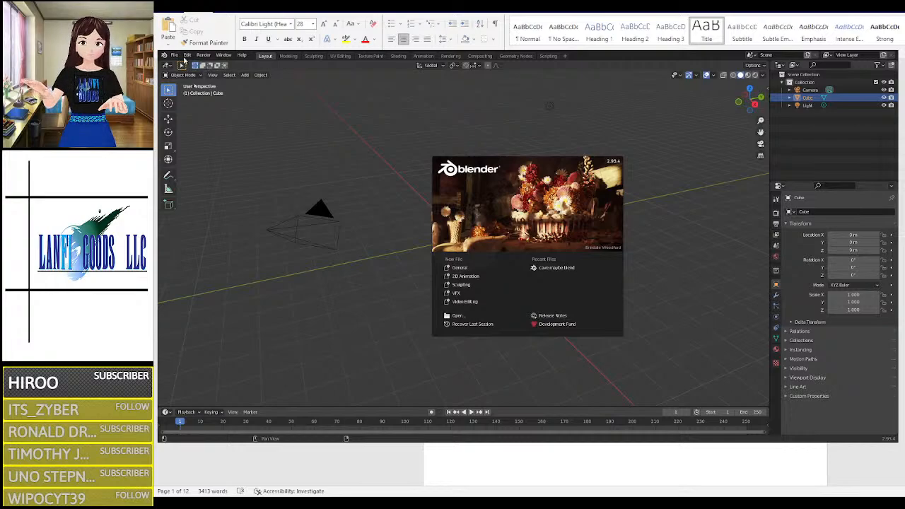
# Step: Dismiss the splash screen to show the default scene
pyautogui.click(169, 57)
pyautogui.click(224, 55)
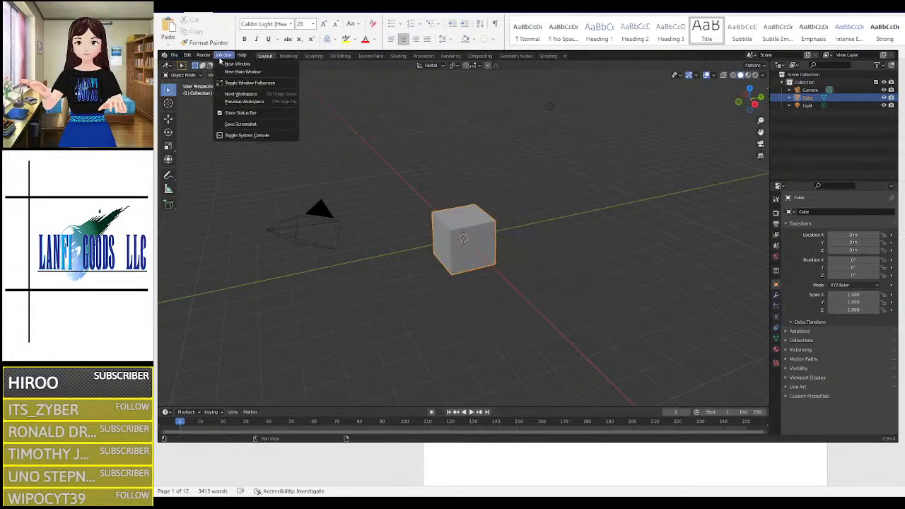
pyautogui.moveTo(241, 56)
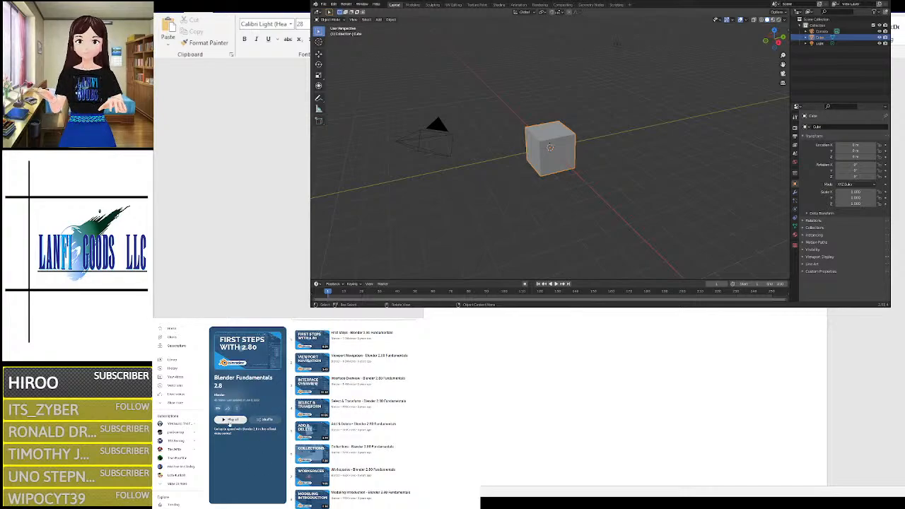
# Step: Play the Blender Fundamentals 2.8 playlist in the browser and follow the Viewport Navigation video
pyautogui.click(231, 419)
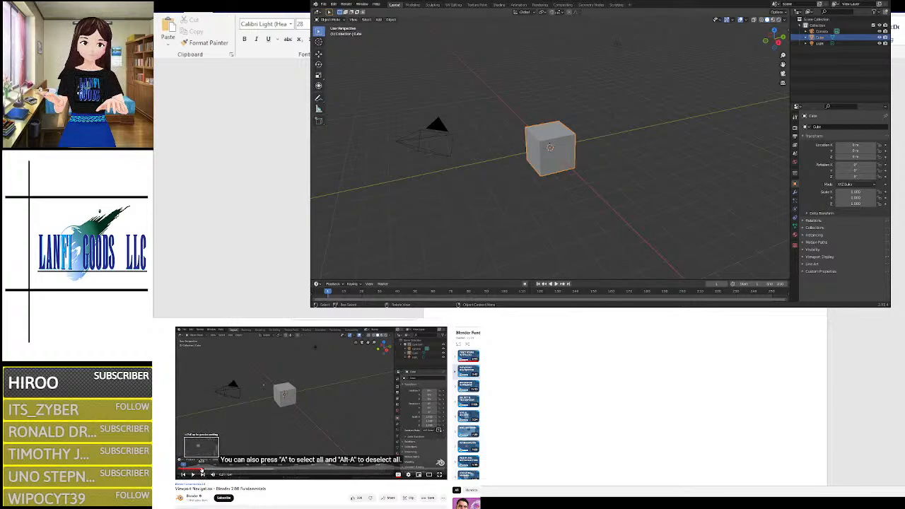
pyautogui.click(261, 426)
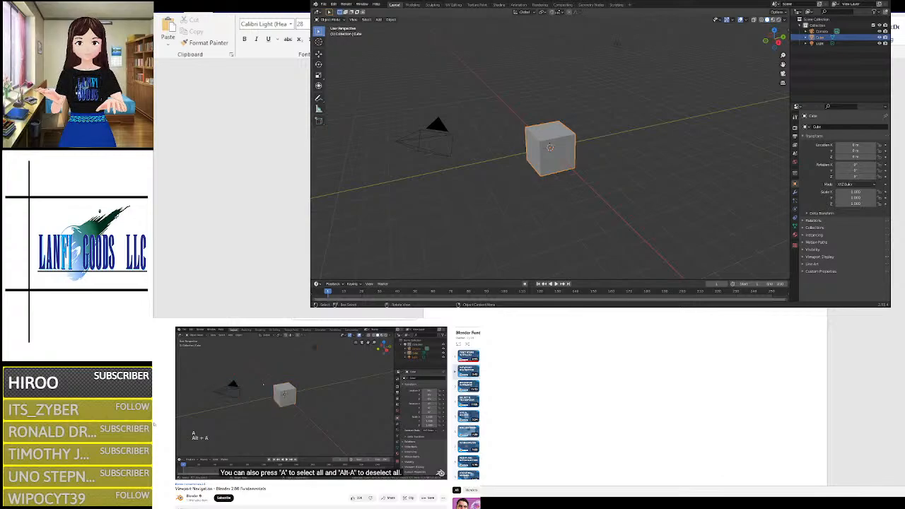
pyautogui.click(226, 426)
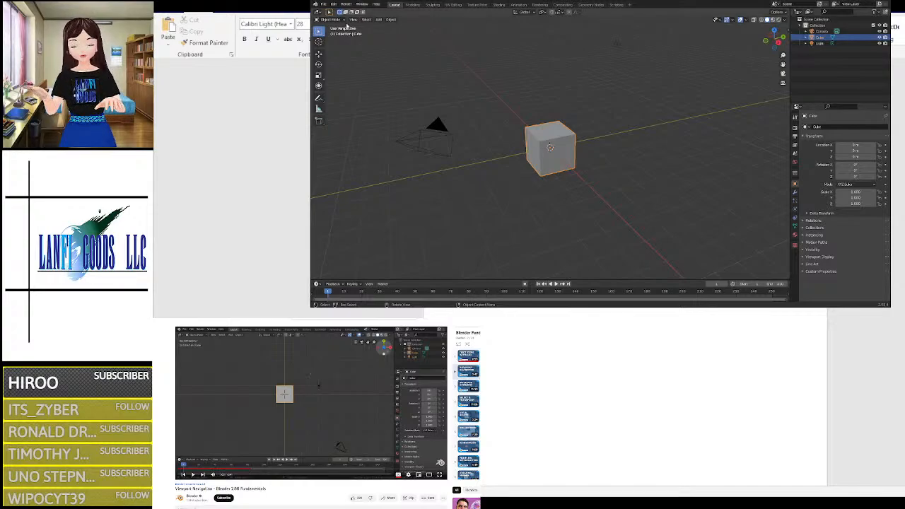
# Step: Open the recent file cave maybe.blend in Blender
pyautogui.click(324, 4)
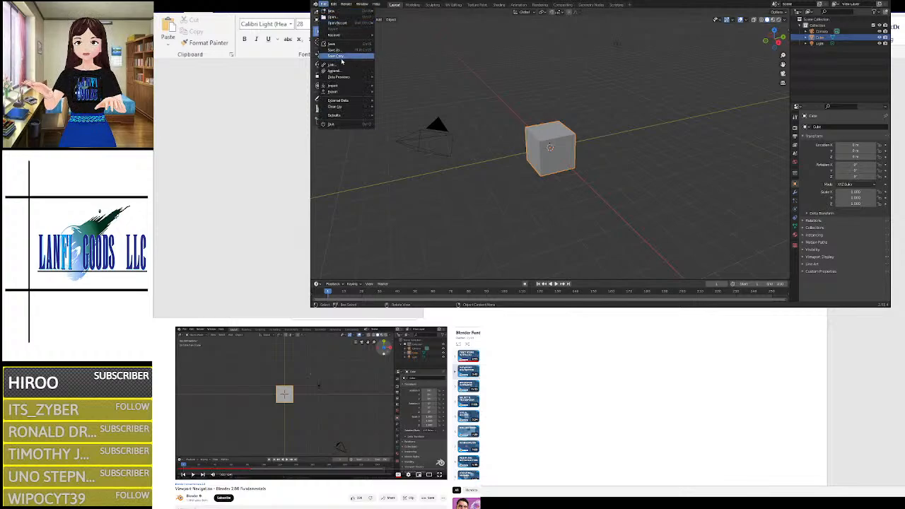
pyautogui.moveTo(339, 24)
pyautogui.press('Escape')
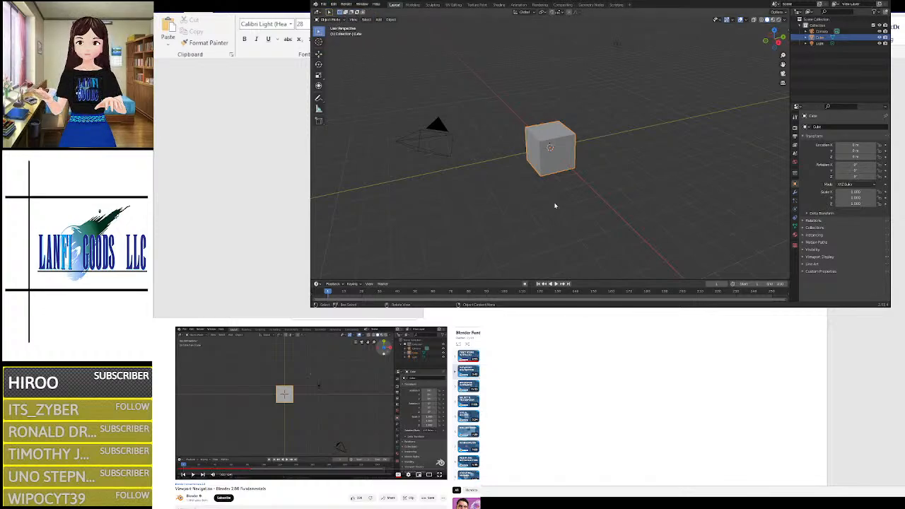
# Step: Practise rotating and zooming the viewport around the long cylinder
pyautogui.scroll(4, 557, 225)
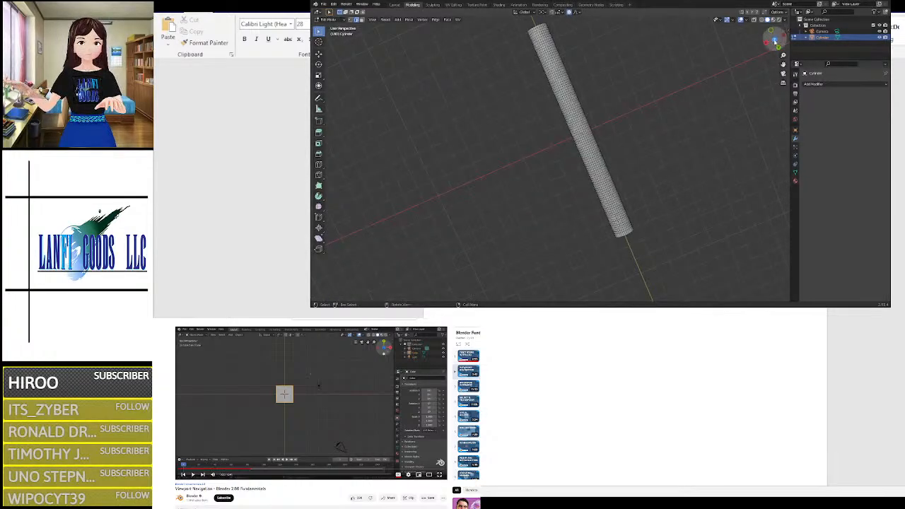
pyautogui.moveTo(774, 36); pyautogui.dragTo(775, 39)
pyautogui.scroll(-7, 569, 207)
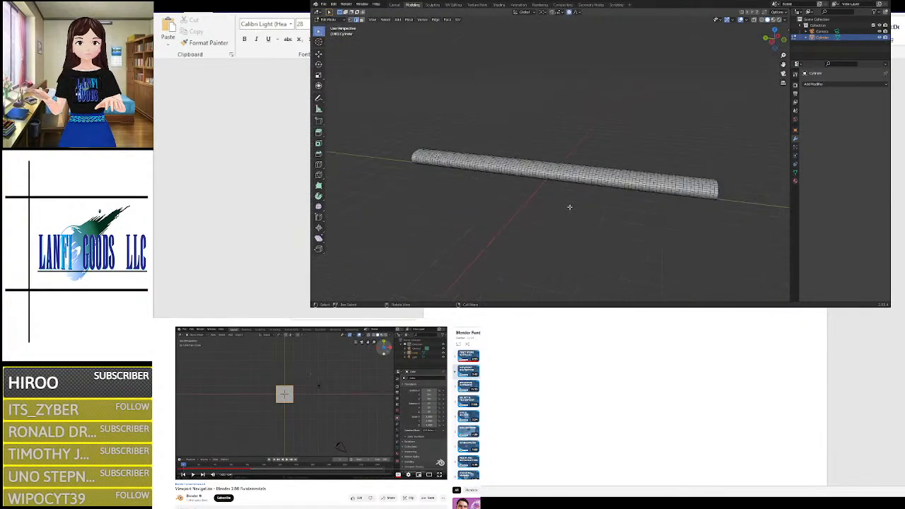
pyautogui.scroll(2, 570, 206)
pyautogui.scroll(-2, 573, 204)
pyautogui.scroll(-2, 573, 205)
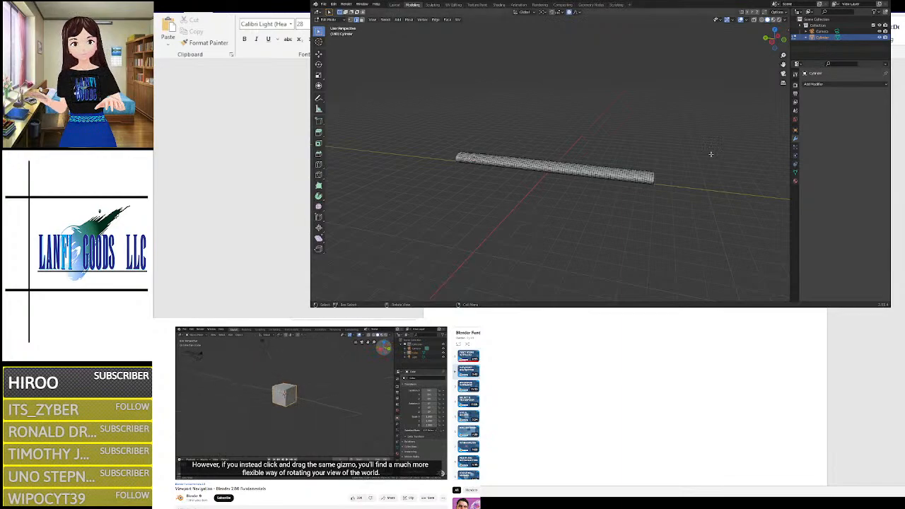
# Step: View the cylinder from the top, right and left orthographic sides, then from an angled perspective
pyautogui.click(774, 32)
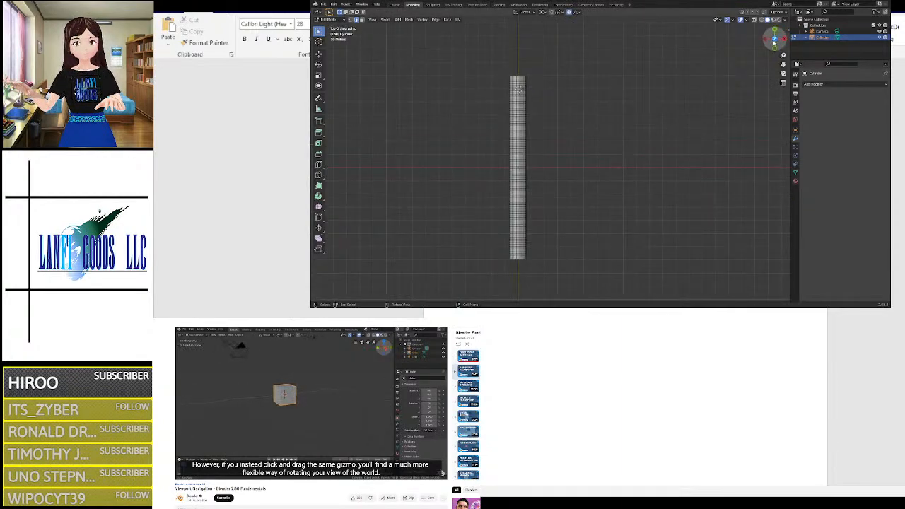
pyautogui.click(780, 39)
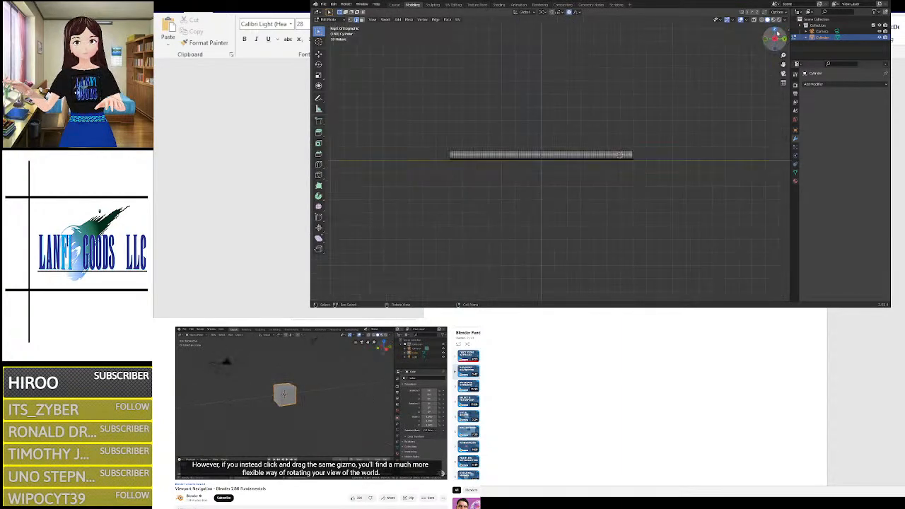
pyautogui.click(776, 40)
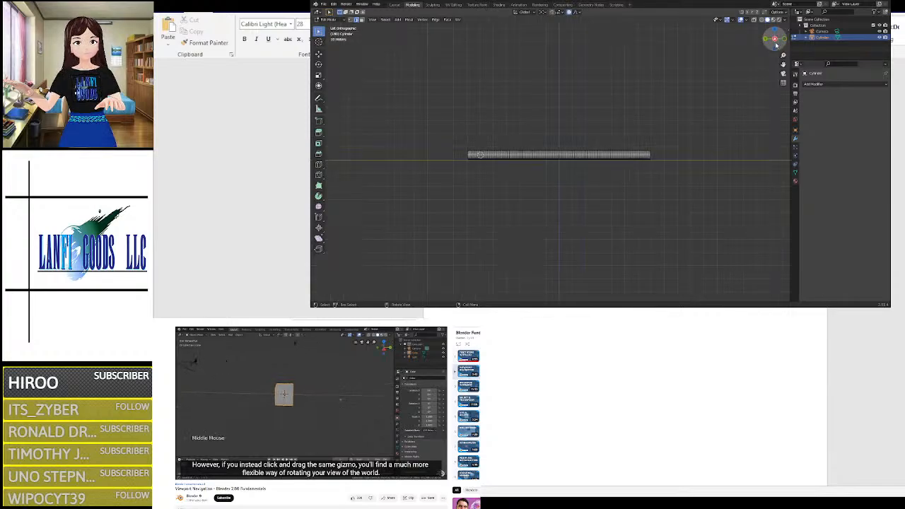
pyautogui.moveTo(767, 49); pyautogui.dragTo(559, 163)
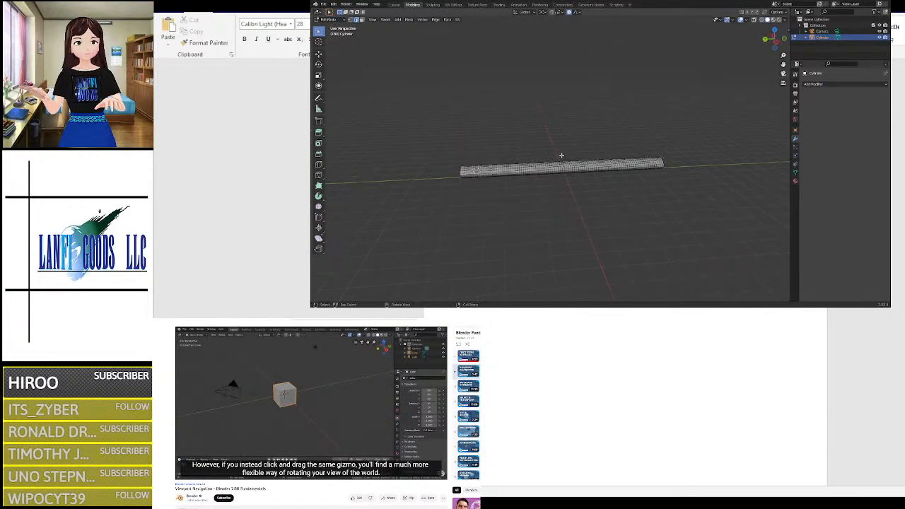
pyautogui.moveTo(559, 163); pyautogui.dragTo(597, 206, button='middle')
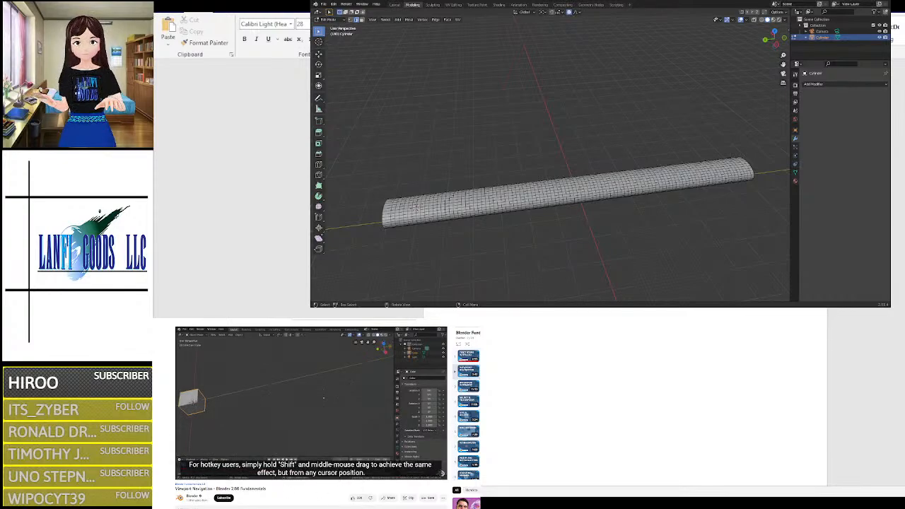
# Step: Shift the view away from the cylinder and pause the navigation video
pyautogui.moveTo(281, 424)
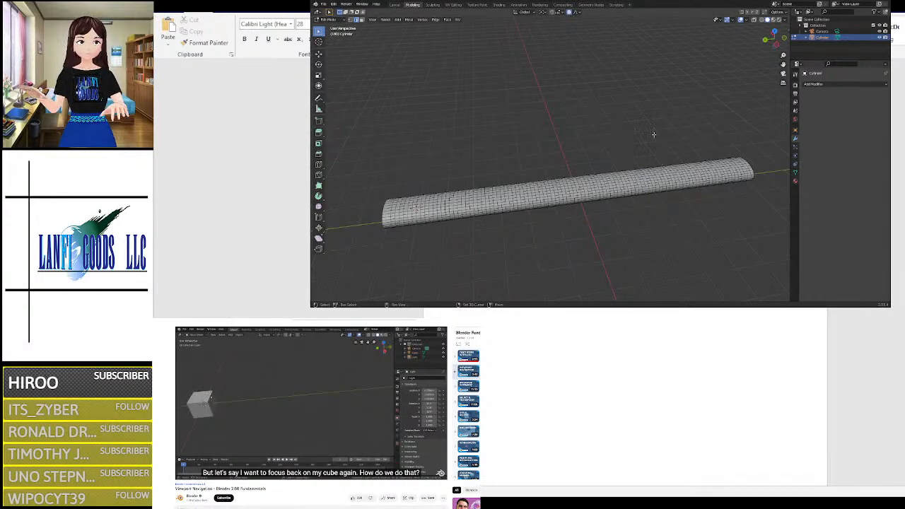
pyautogui.moveTo(652, 135); pyautogui.dragTo(520, 156, button='middle')
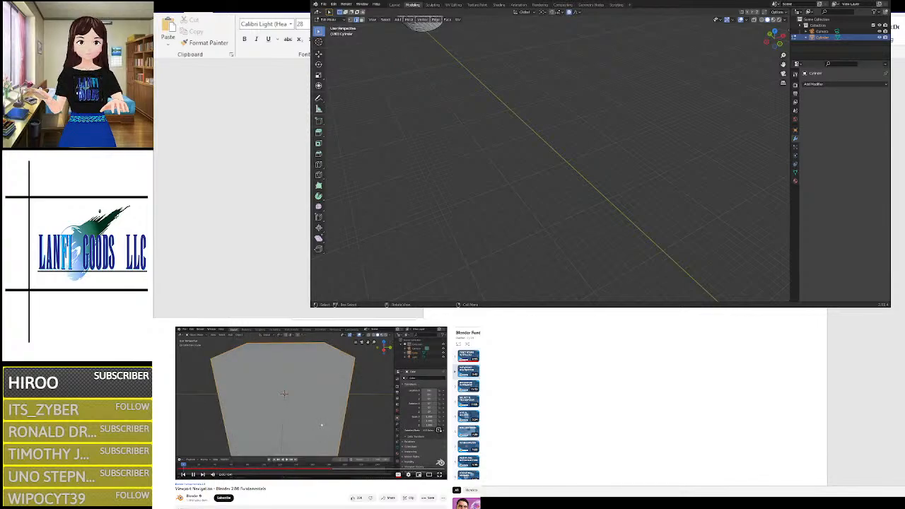
pyautogui.click(439, 430)
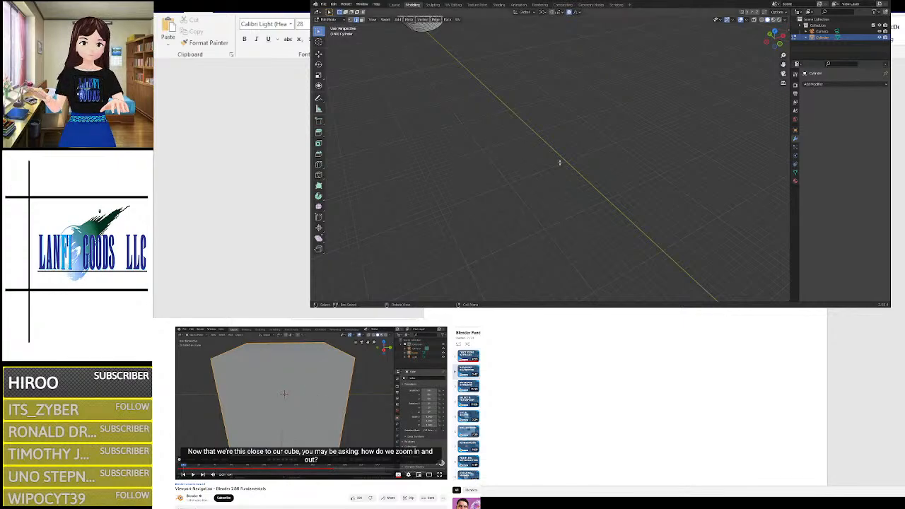
# Step: Select the cylinder's entire mesh and frame the view on the selection
pyautogui.press('.')
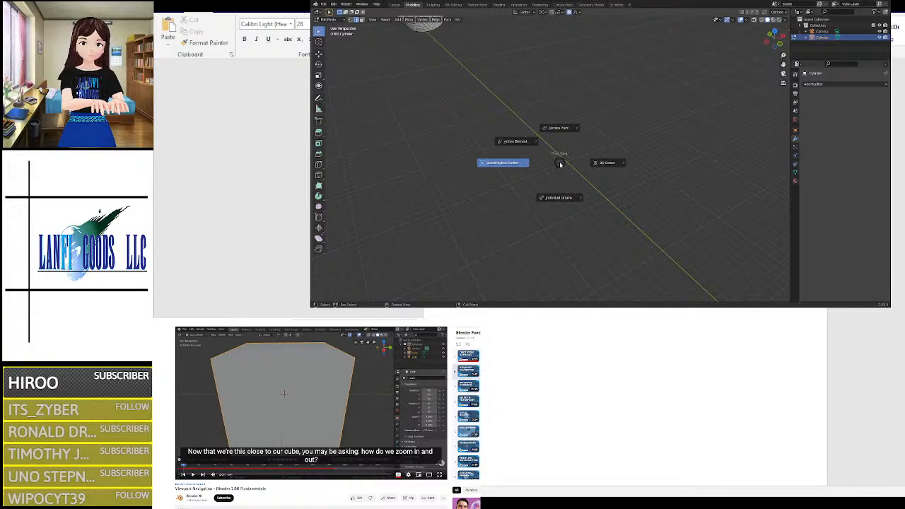
pyautogui.click(559, 163)
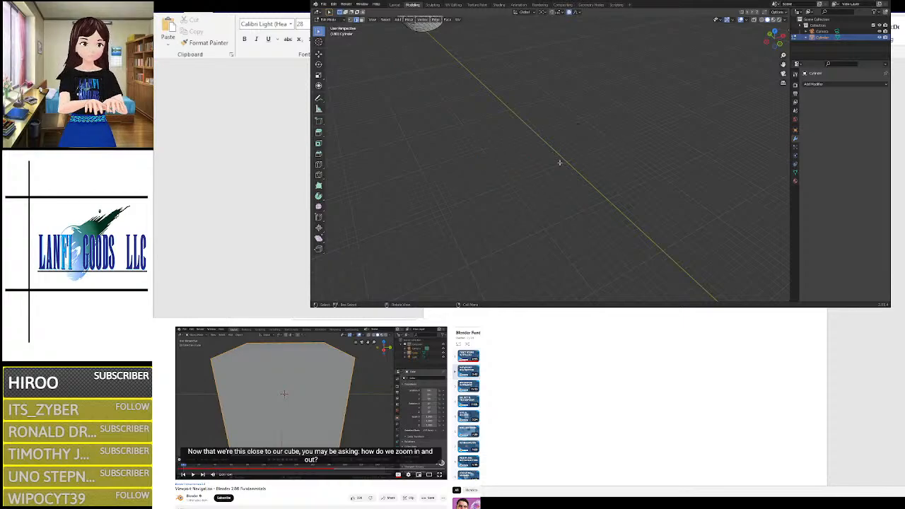
pyautogui.press('a')
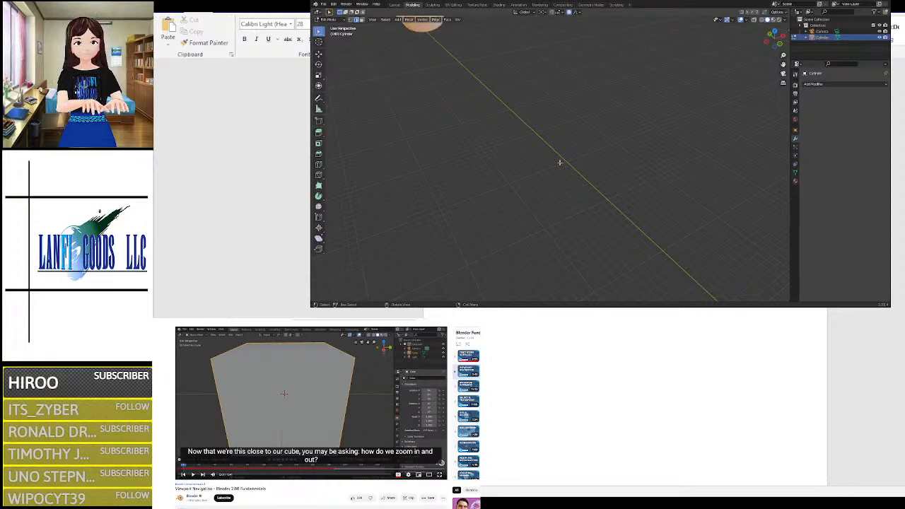
pyautogui.moveTo(558, 137)
pyautogui.mouseDown(button='middle')
pyautogui.moveTo(575, 149)
pyautogui.moveTo(554, 105)
pyautogui.moveTo(554, 123)
pyautogui.mouseUp(button='middle')
pyautogui.press('KP_Decimal')
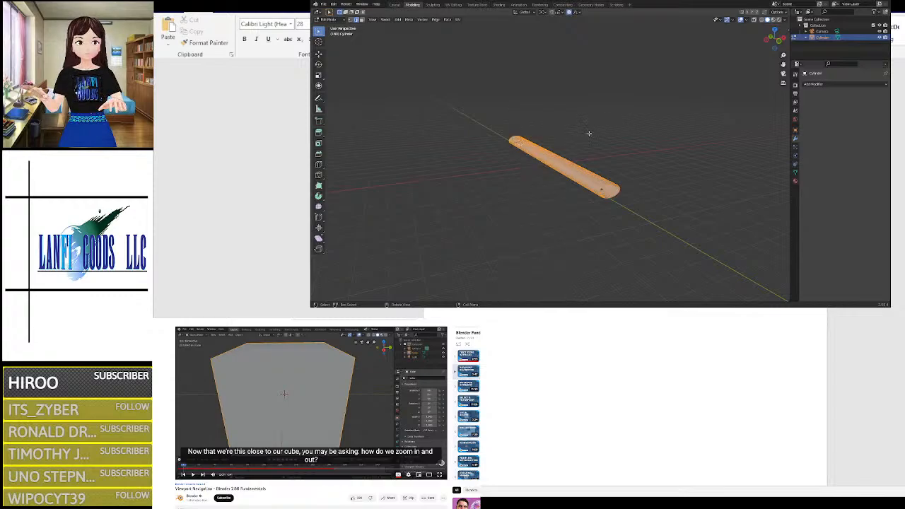
# Step: Orbit around the selected cylinder and frame it again from its long side
pyautogui.moveTo(594, 118); pyautogui.dragTo(695, 108, button='middle')
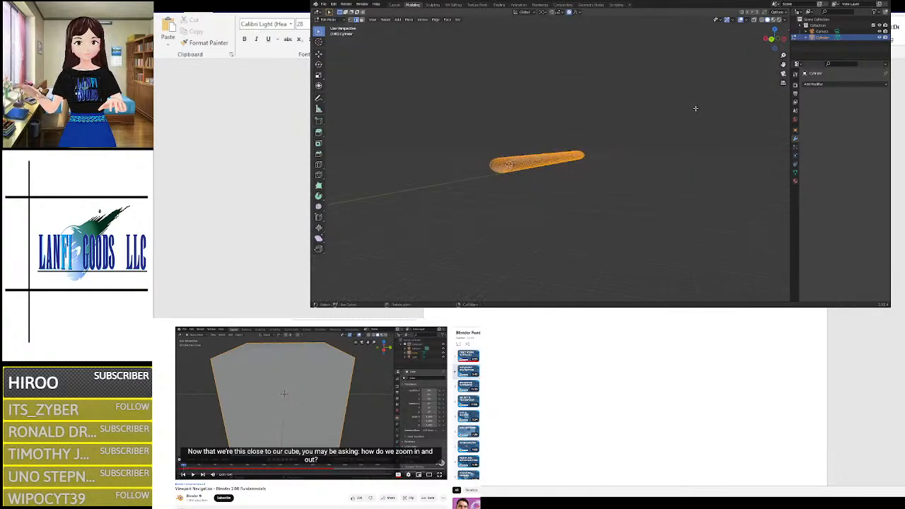
pyautogui.moveTo(666, 139); pyautogui.dragTo(498, 167, button='middle')
pyautogui.press('KP_Decimal')
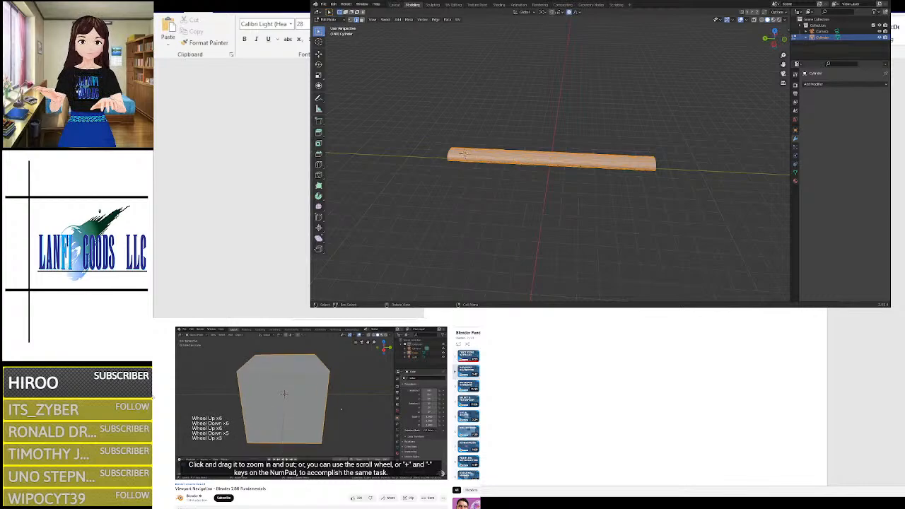
# Step: Compare the cylinder in orthographic and perspective projection, including a close-up of its surface in perspective
pyautogui.moveTo(289, 427)
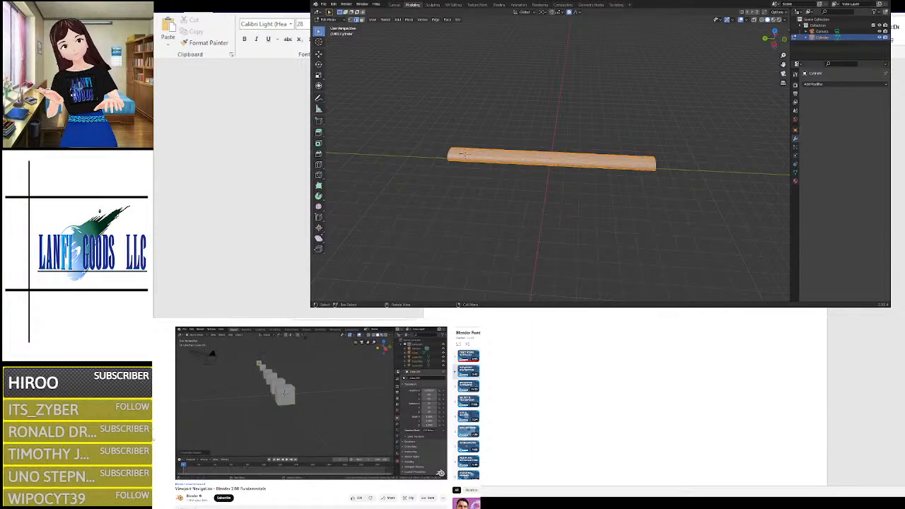
pyautogui.click(438, 430)
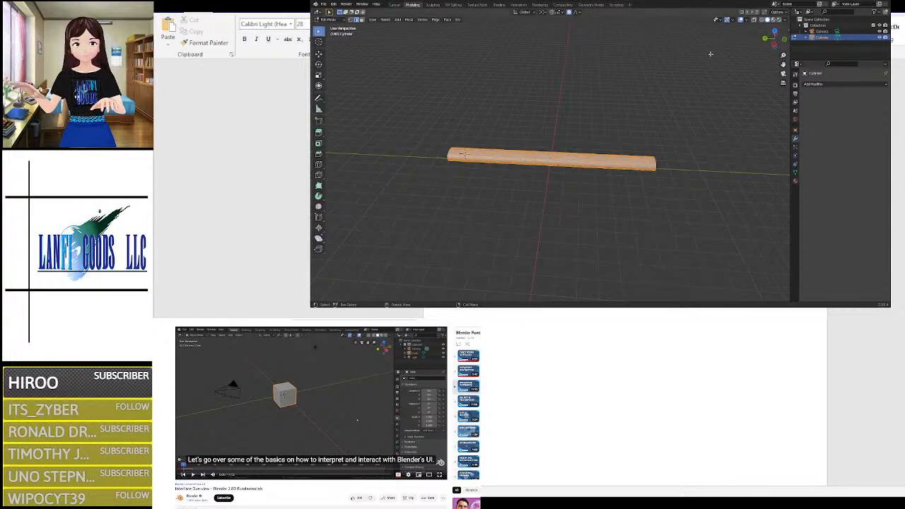
pyautogui.scroll(-3, 652, 125)
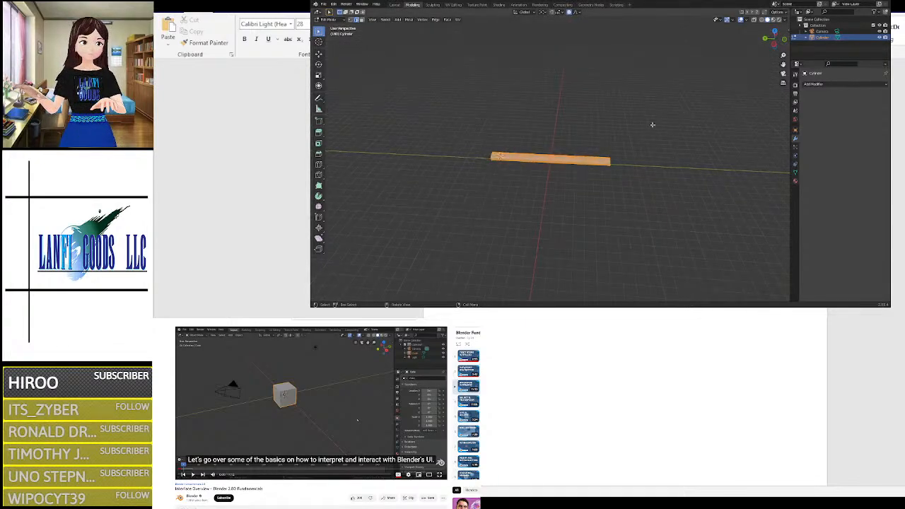
pyautogui.scroll(4, 639, 131)
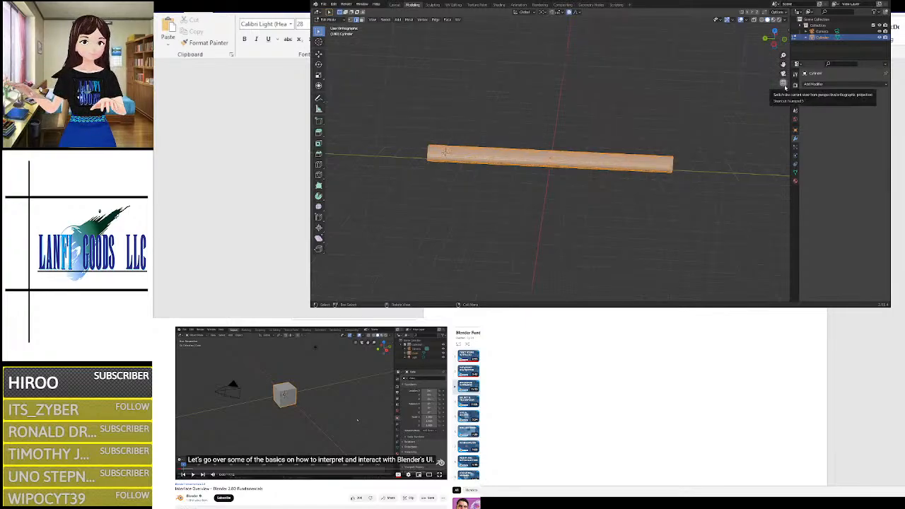
pyautogui.click(784, 87)
pyautogui.click(784, 87)
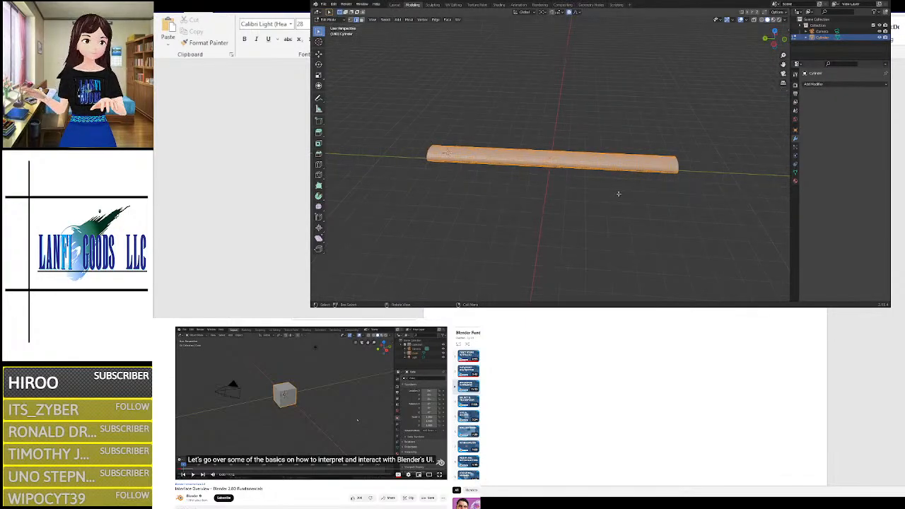
pyautogui.scroll(5, 618, 194)
pyautogui.scroll(3, 637, 179)
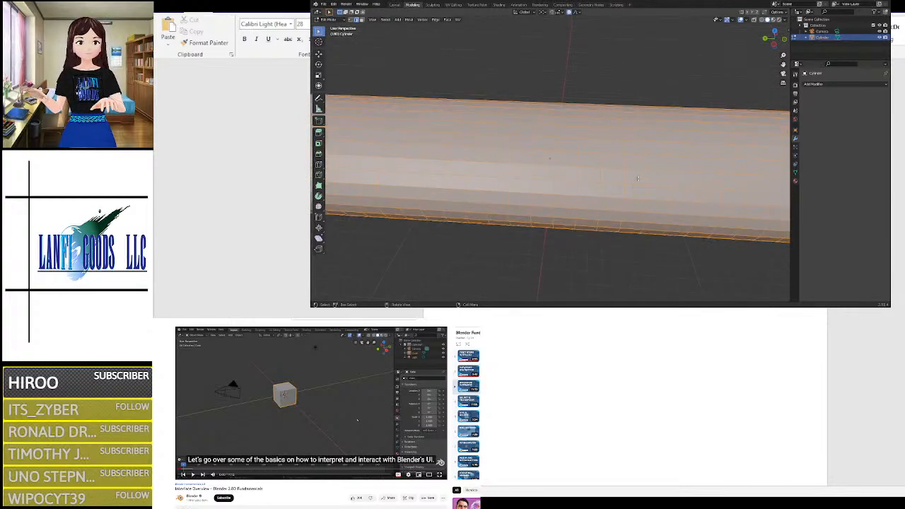
pyautogui.scroll(-6, 637, 179)
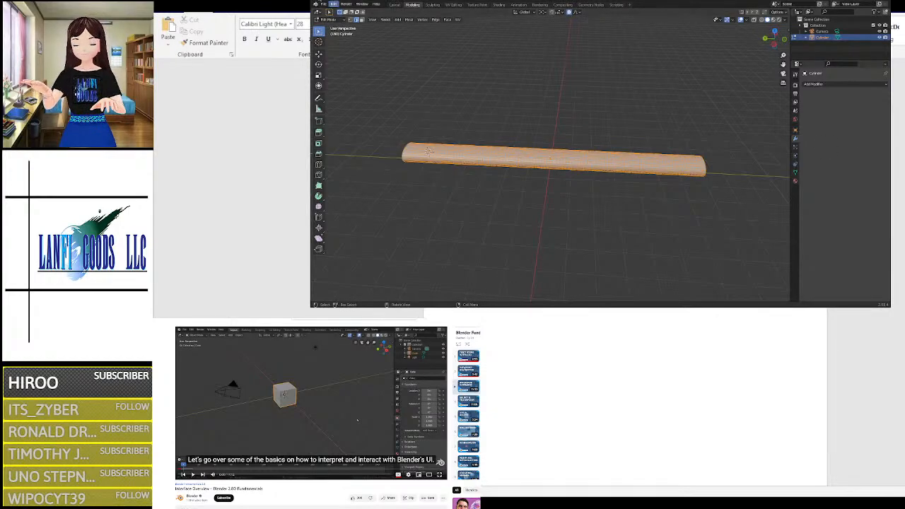
# Step: Switch to the Layout workspace and bring the whole cylinder into view from its long side
pyautogui.click(394, 5)
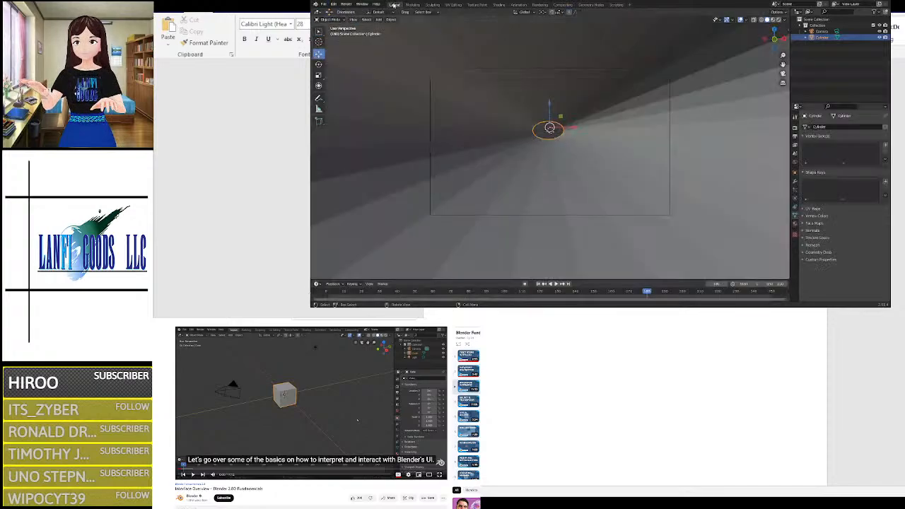
pyautogui.scroll(-3, 550, 122)
pyautogui.scroll(5, 550, 122)
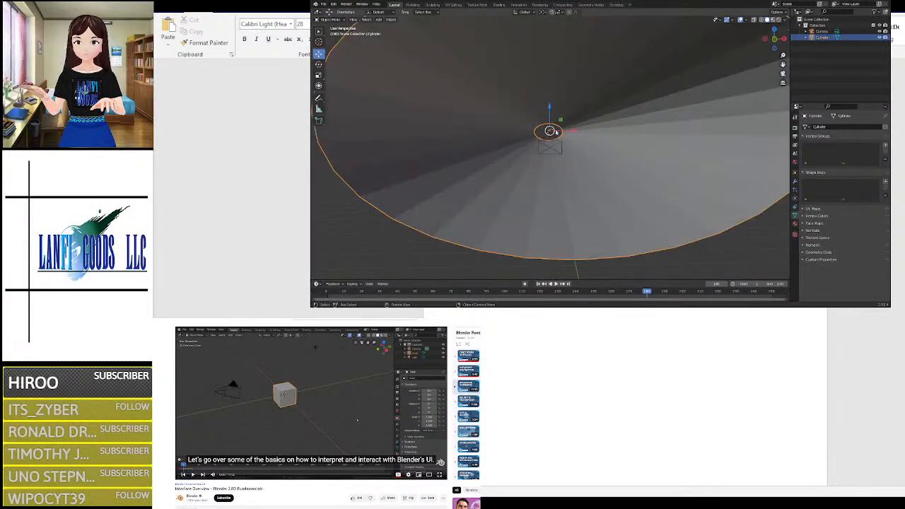
pyautogui.scroll(-3, 555, 133)
pyautogui.scroll(3, 555, 133)
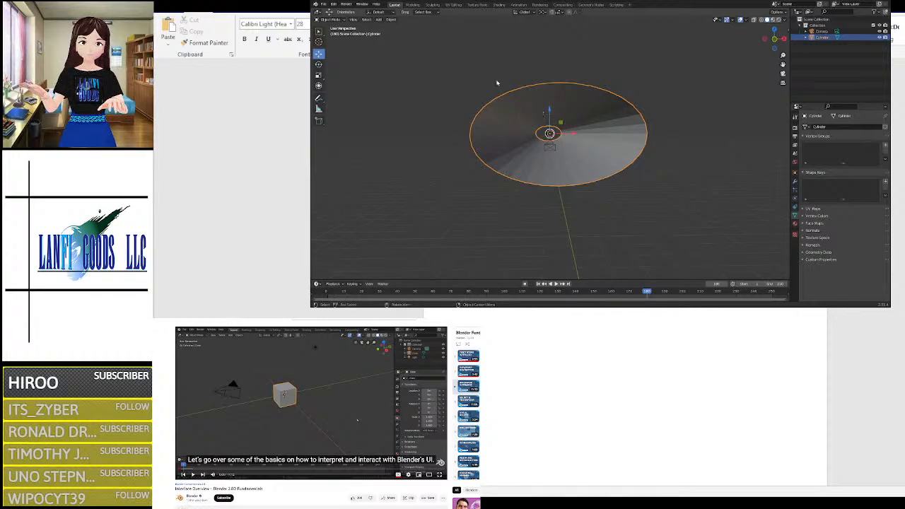
pyautogui.moveTo(497, 83); pyautogui.dragTo(554, 112, button='middle')
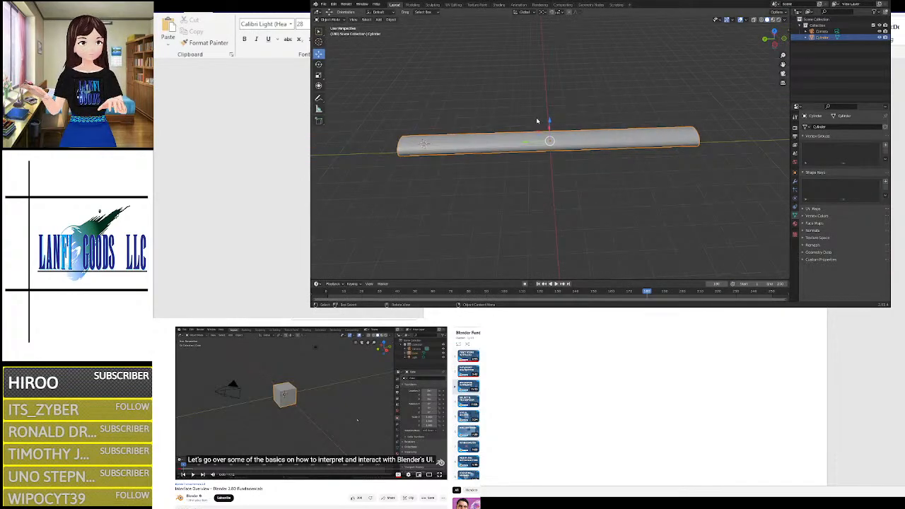
# Step: Select the scene's collection in the outliner and watch the Interface Overview video through its introduction of the viewport's quick tools
pyautogui.click(819, 25)
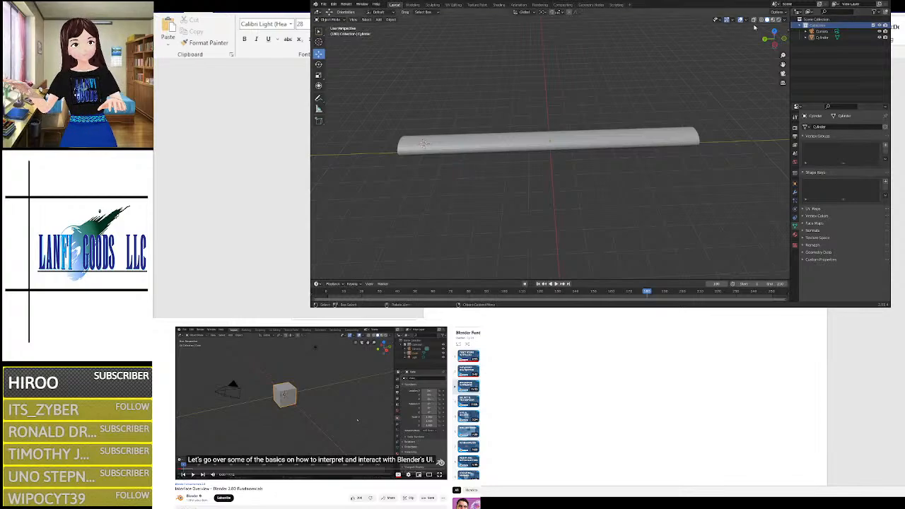
pyautogui.click(779, 12)
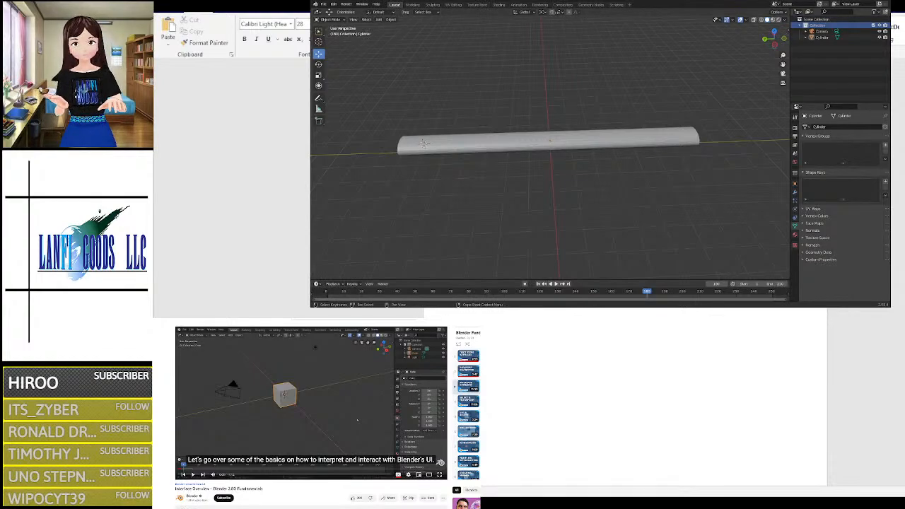
pyautogui.click(287, 416)
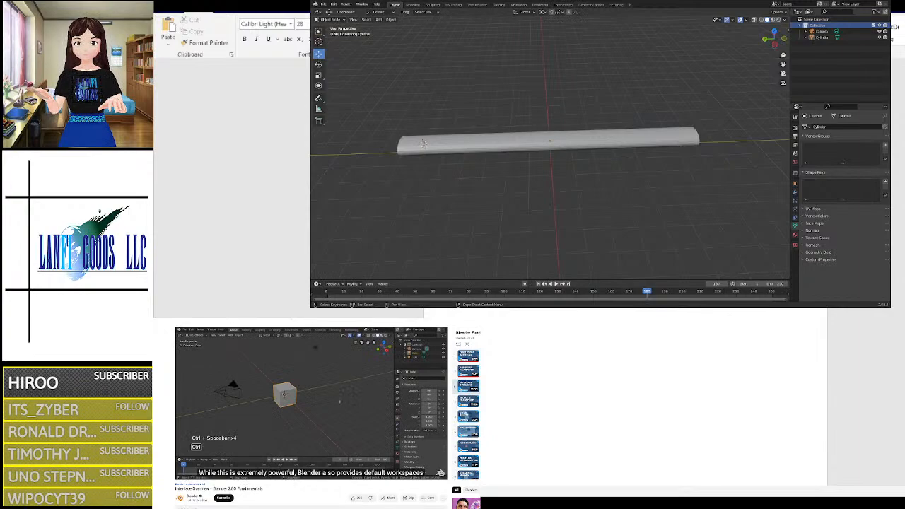
pyautogui.click(308, 383)
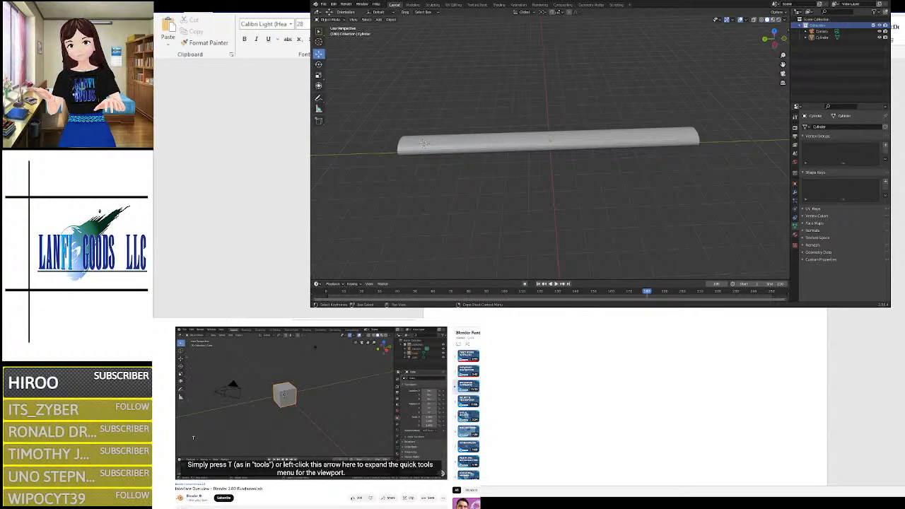
pyautogui.click(338, 402)
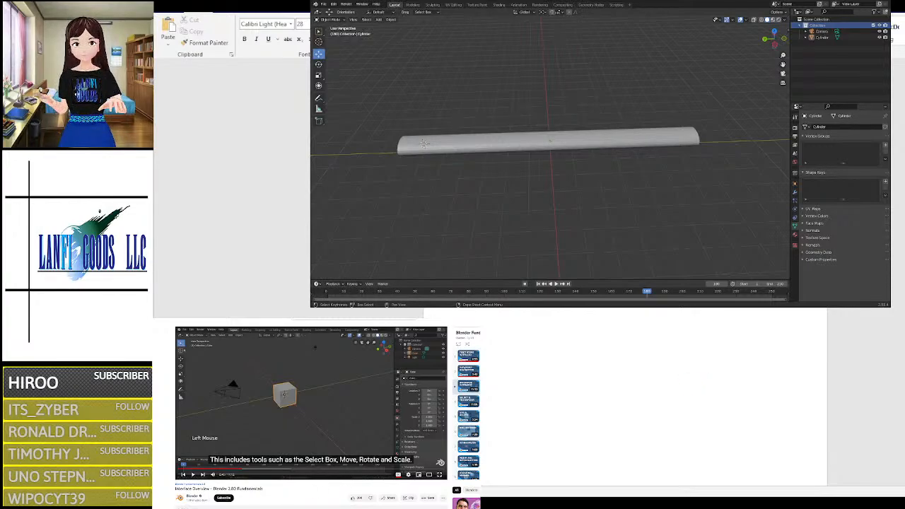
# Step: Hide and show the 3D viewport's toolbar several times, leaving it shown
pyautogui.press('t')
pyautogui.press('t')
pyautogui.press('t')
pyautogui.press('t')
pyautogui.press('t')
pyautogui.press('t')
pyautogui.press('t')
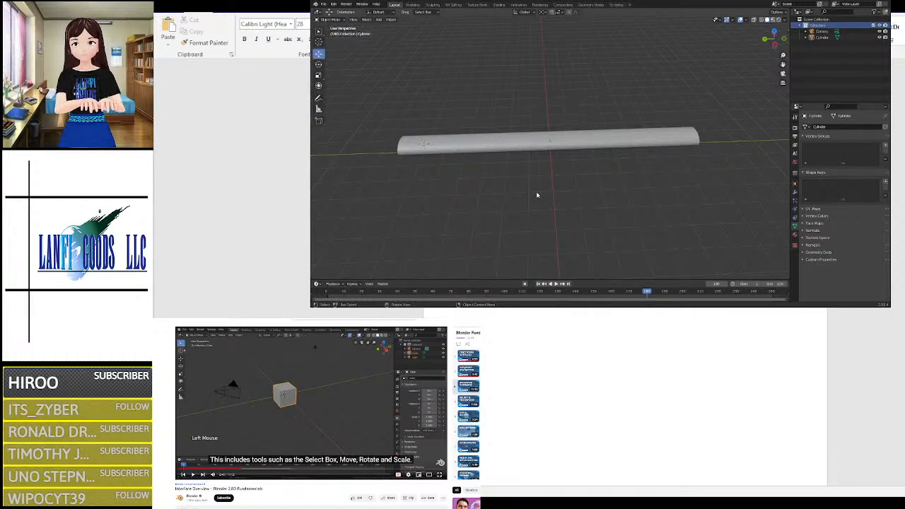
pyautogui.press('t')
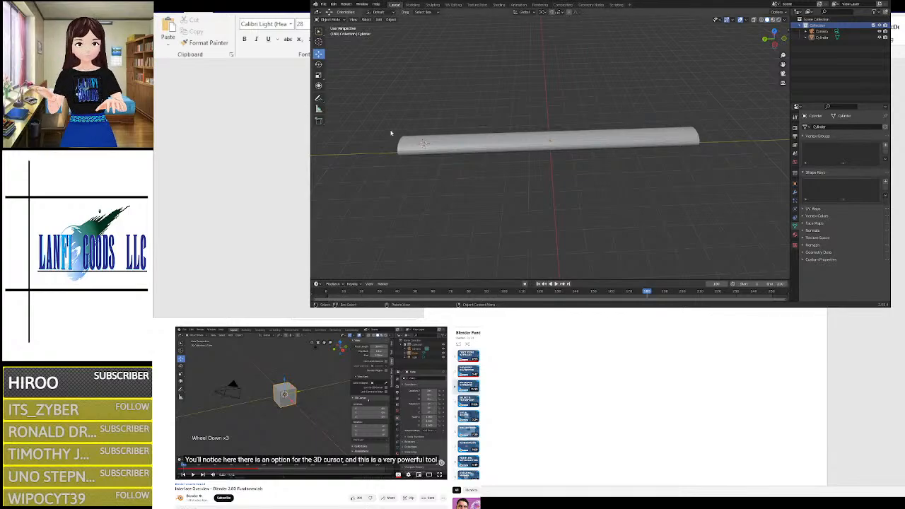
# Step: Show and hide the 3D viewport's sidebar several times, leaving it hidden
pyautogui.press('n')
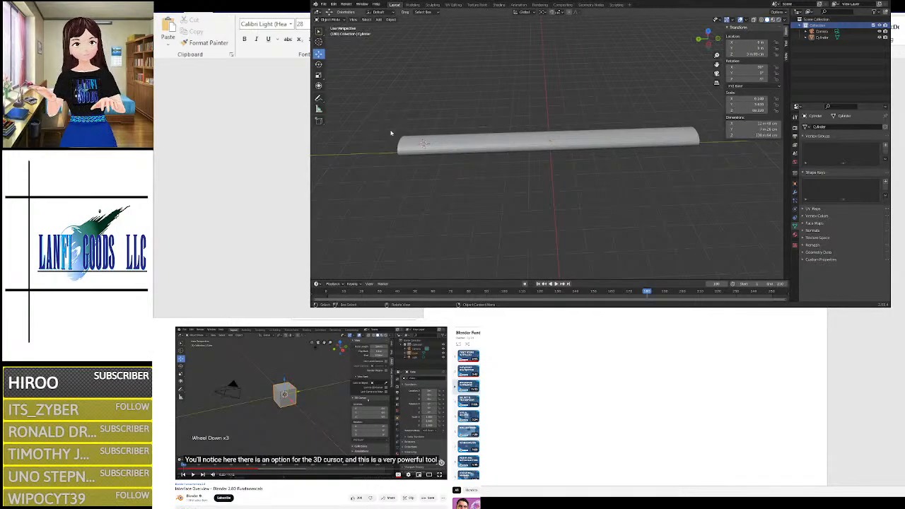
pyautogui.press('n')
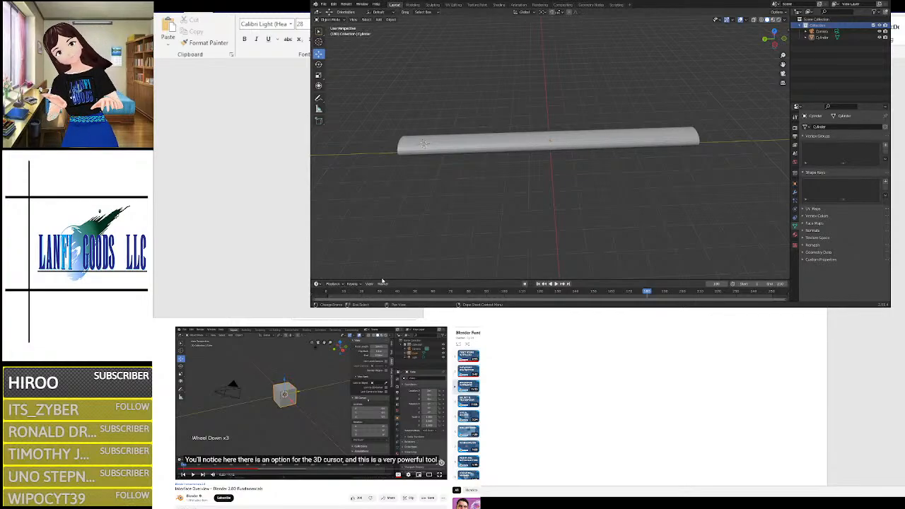
pyautogui.press('n')
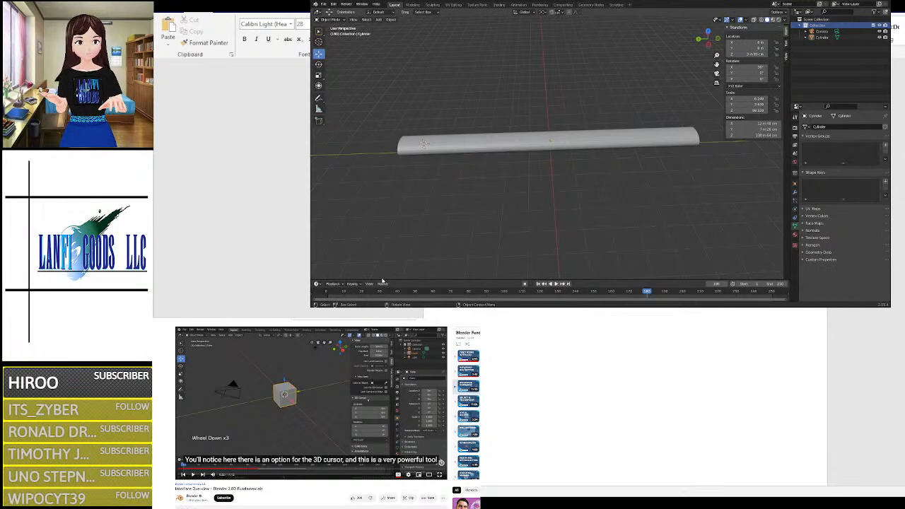
pyautogui.press('n')
pyautogui.press('n')
pyautogui.press('n')
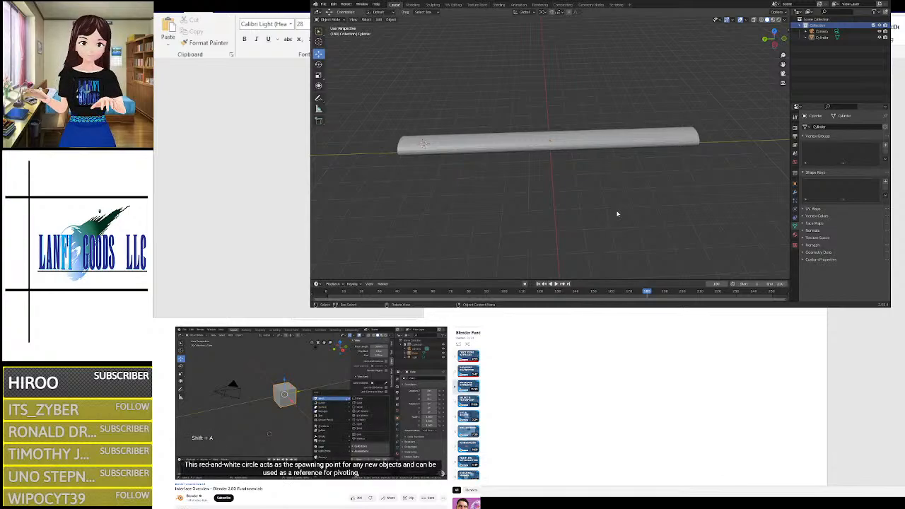
# Step: Show the viewport's sidebar, look at its active tool options and switch it to the view and 3D cursor settings
pyautogui.press('n')
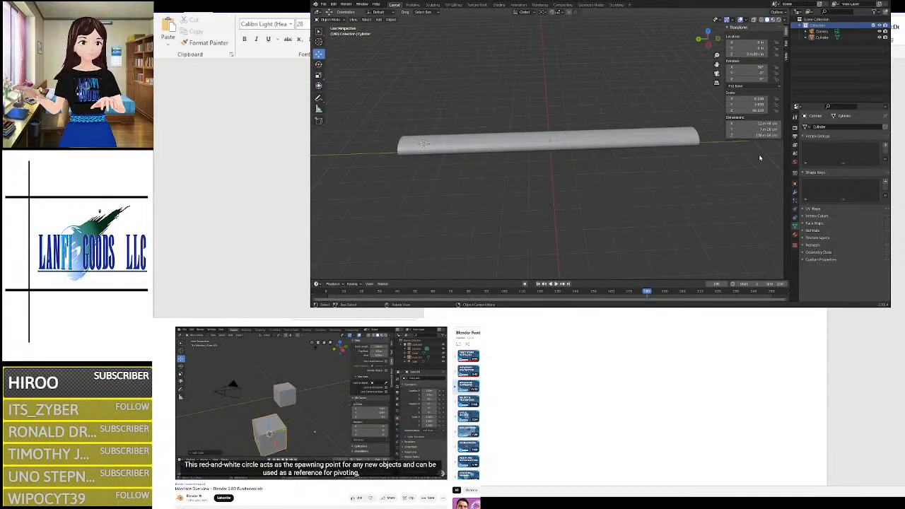
pyautogui.click(786, 48)
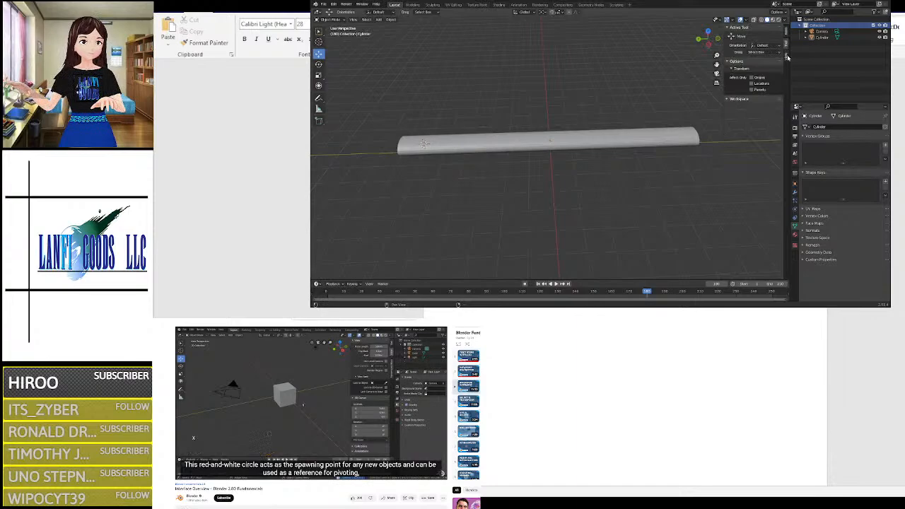
pyautogui.click(786, 55)
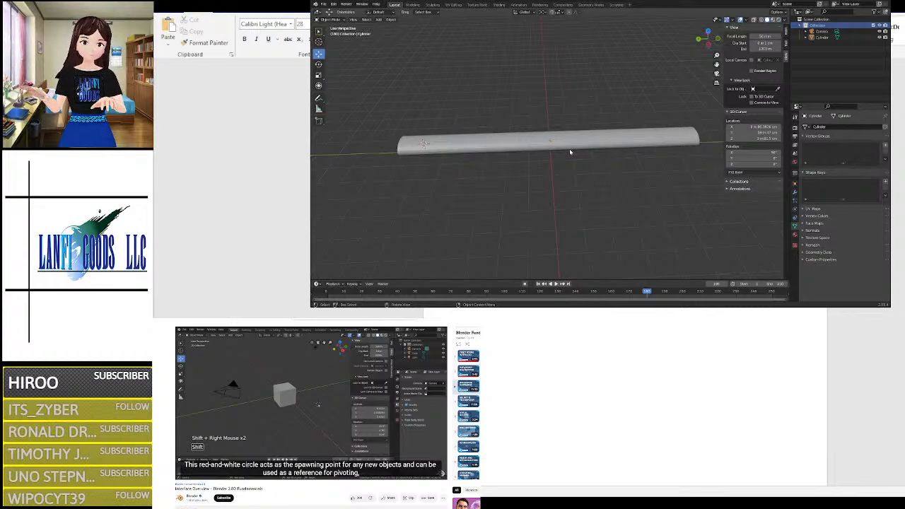
# Step: Snap the 3D cursor to the world origin and inspect its new position relative to the cylinder
pyautogui.hotkey('shift', 's')
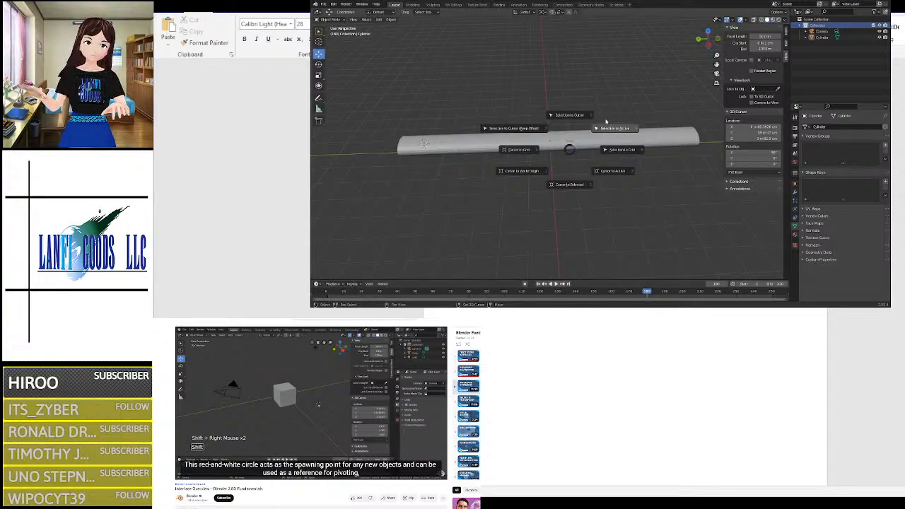
pyautogui.click(551, 169)
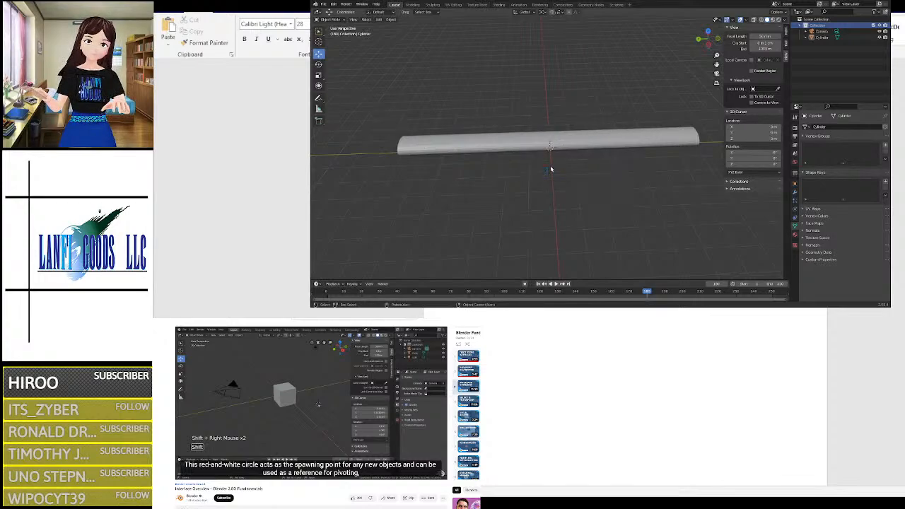
pyautogui.scroll(8, 551, 169)
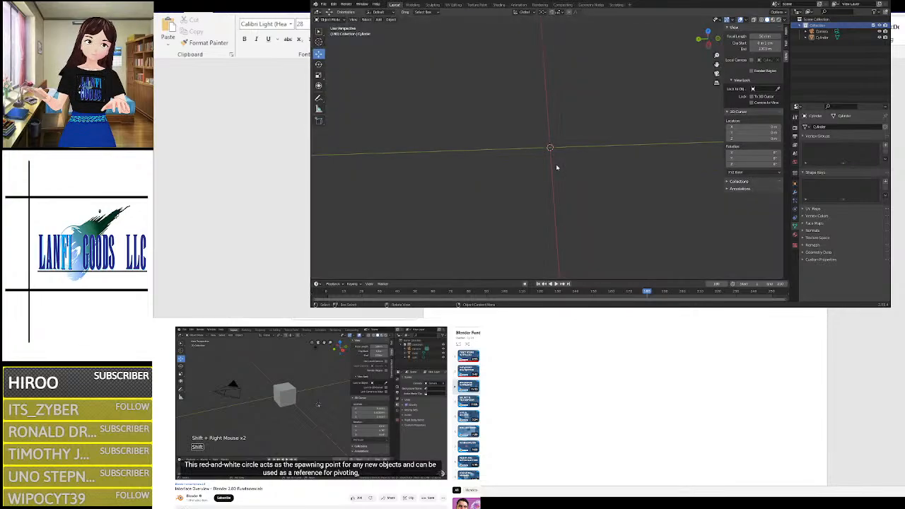
pyautogui.scroll(-8, 557, 168)
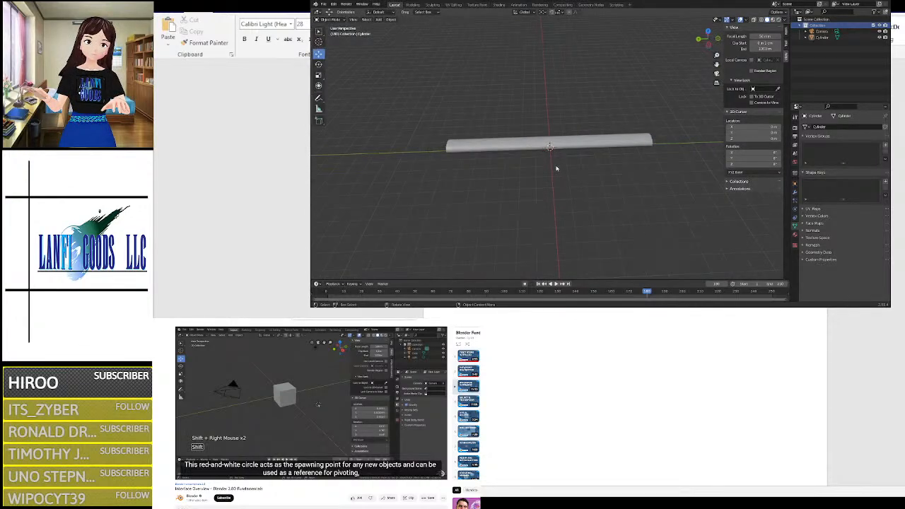
pyautogui.moveTo(565, 159); pyautogui.dragTo(548, 171, button='middle')
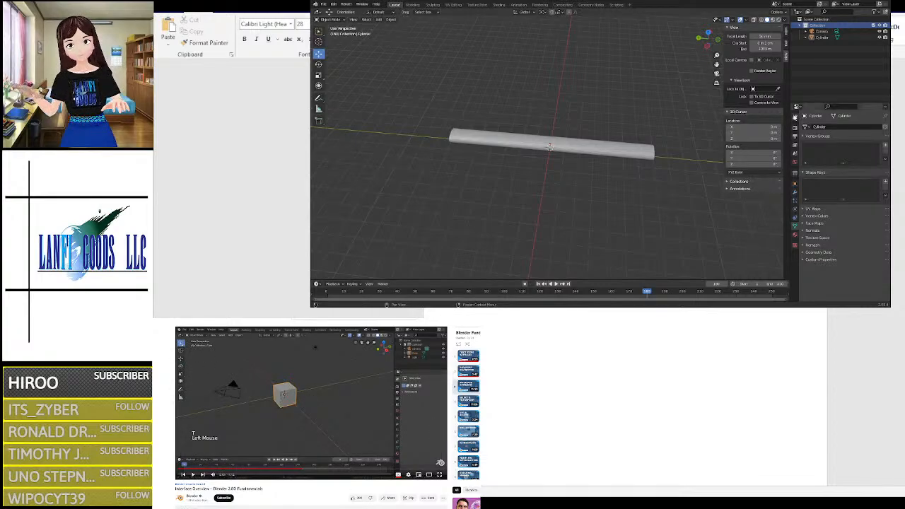
# Step: Show the active tool settings in the properties editor and select the cylinder in the viewport
pyautogui.click(794, 116)
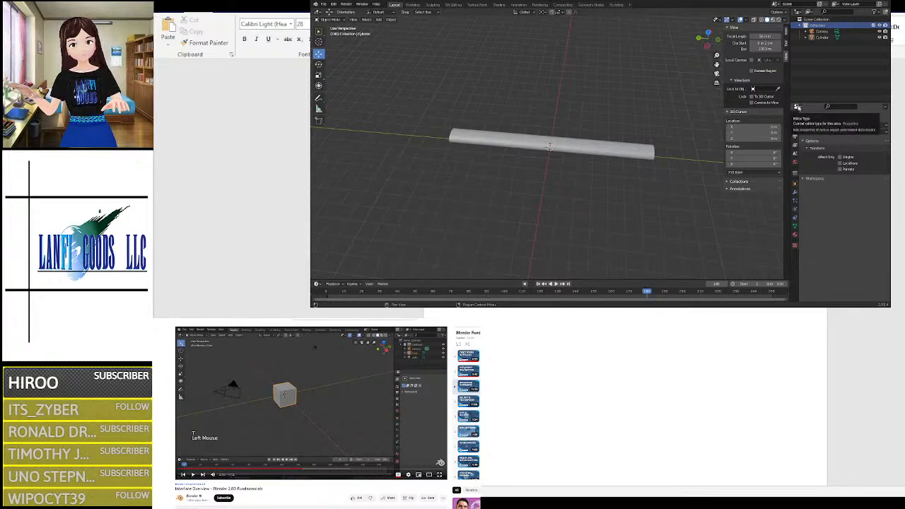
pyautogui.scroll(-3, 615, 150)
pyautogui.scroll(6, 592, 168)
pyautogui.click(571, 150)
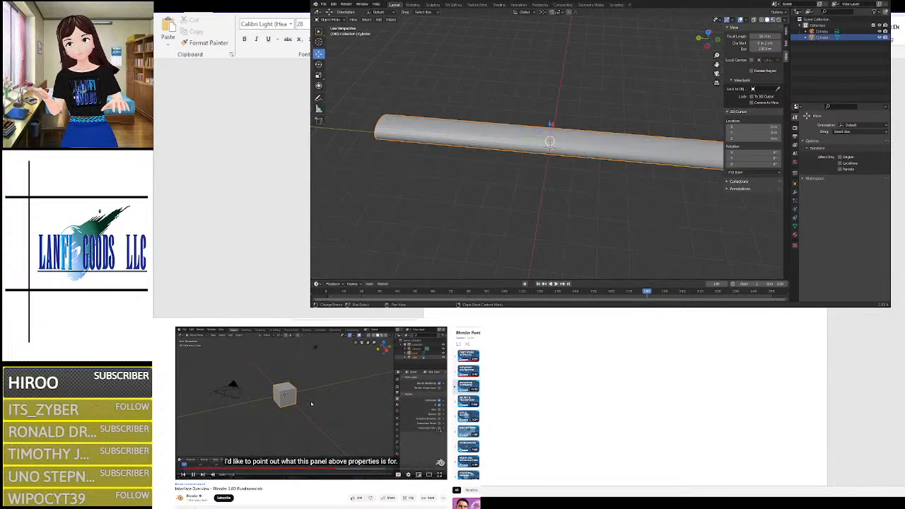
# Step: Rename the scene's collection to Meat Cave and save the file
pyautogui.click(438, 429)
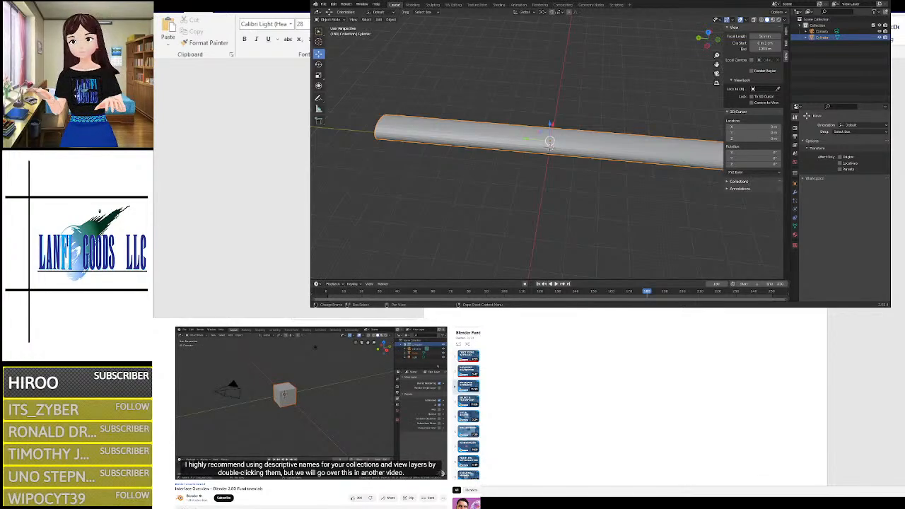
pyautogui.click(438, 429)
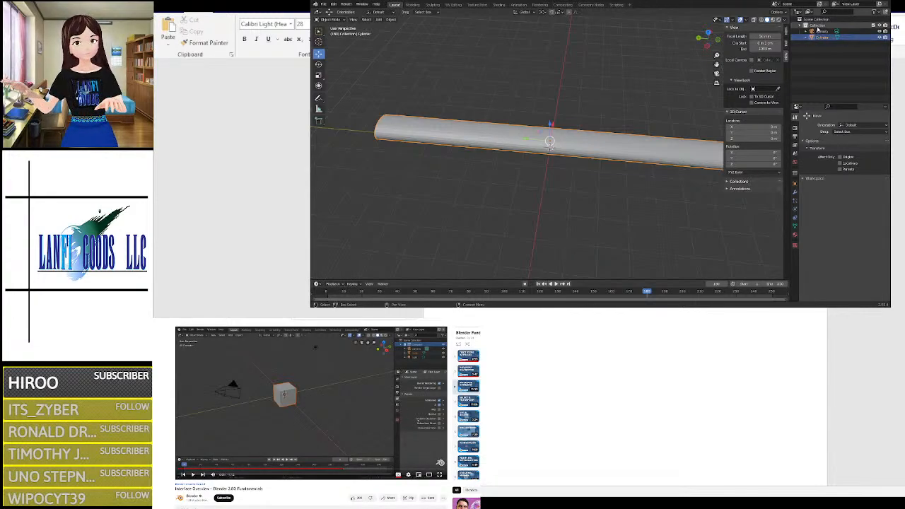
pyautogui.doubleClick(817, 27)
pyautogui.press('BackSpace')
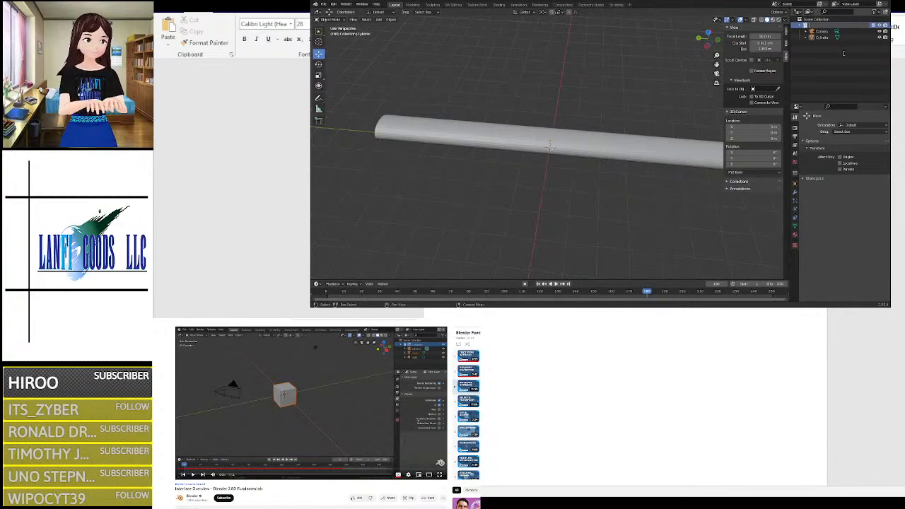
pyautogui.write('Me')
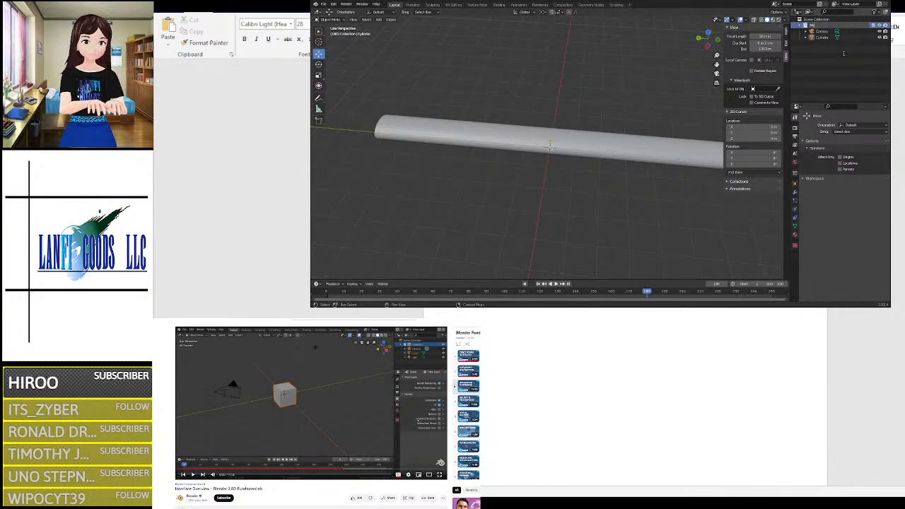
pyautogui.write('at Cave')
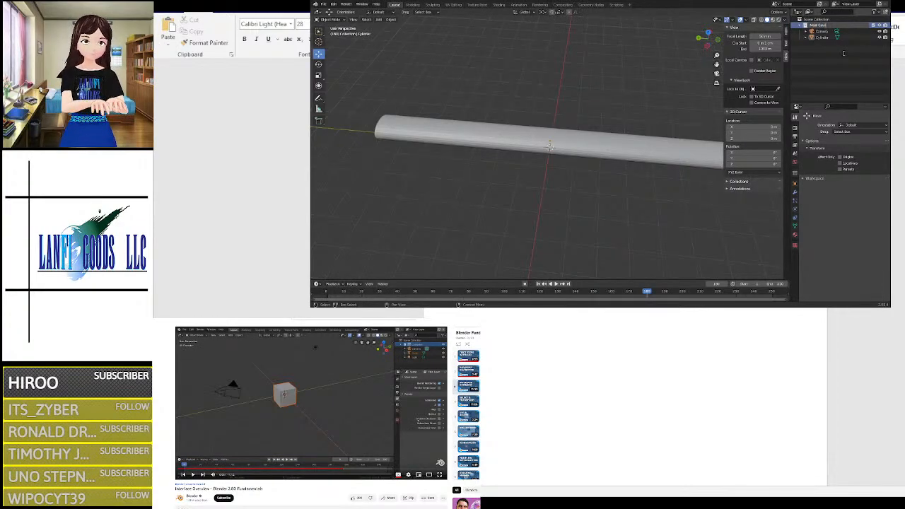
pyautogui.press('Return')
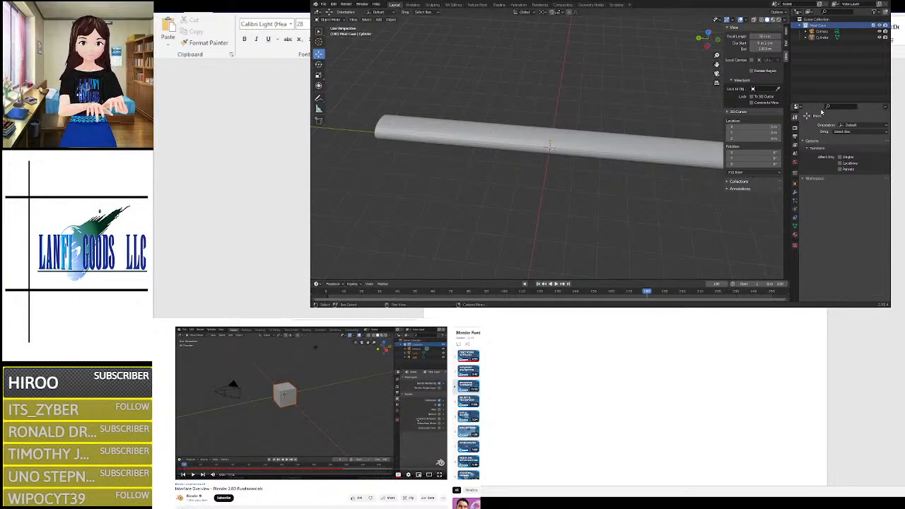
pyautogui.hotkey('ctrl', 's')
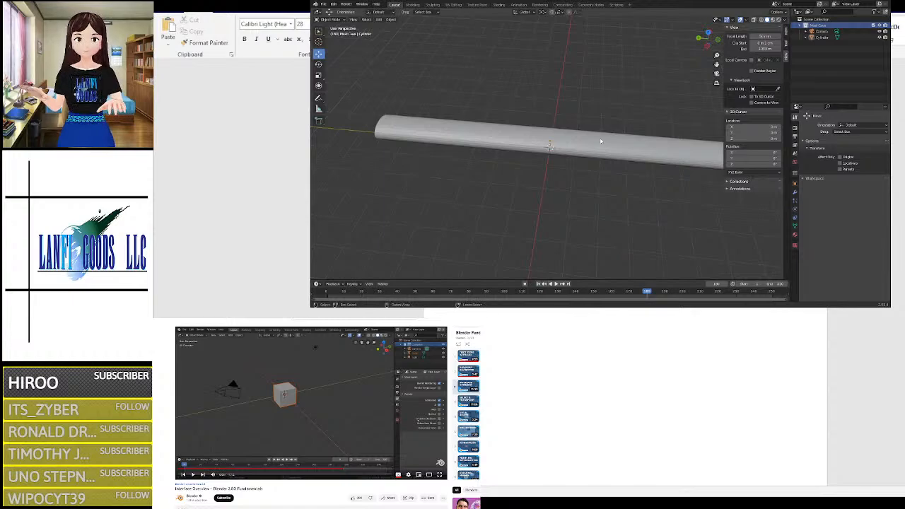
pyautogui.hotkey('ctrl', 's')
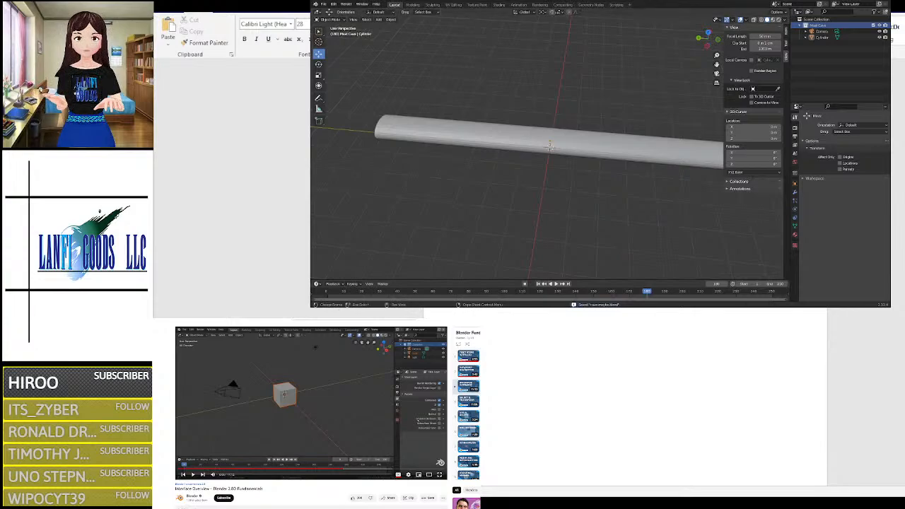
# Step: Resume the interface video and look through the world, collection and object properties alongside it
pyautogui.click(244, 434)
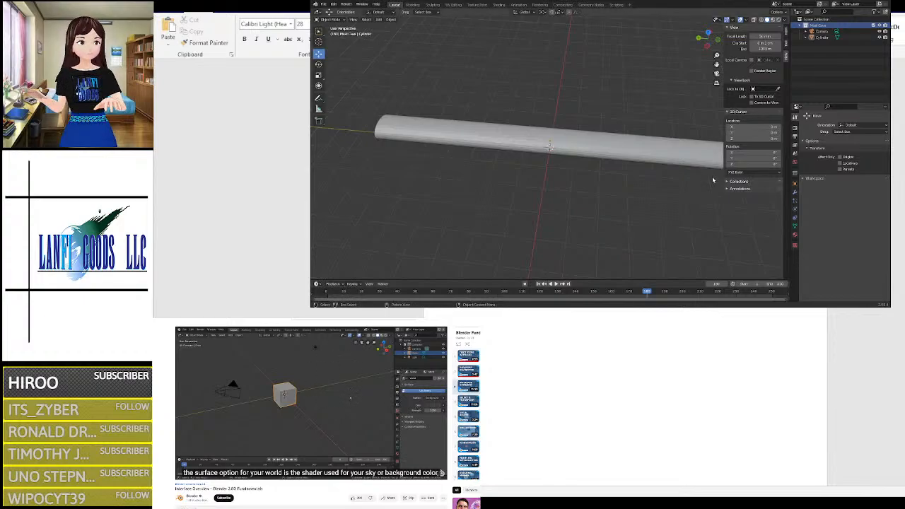
pyautogui.click(795, 165)
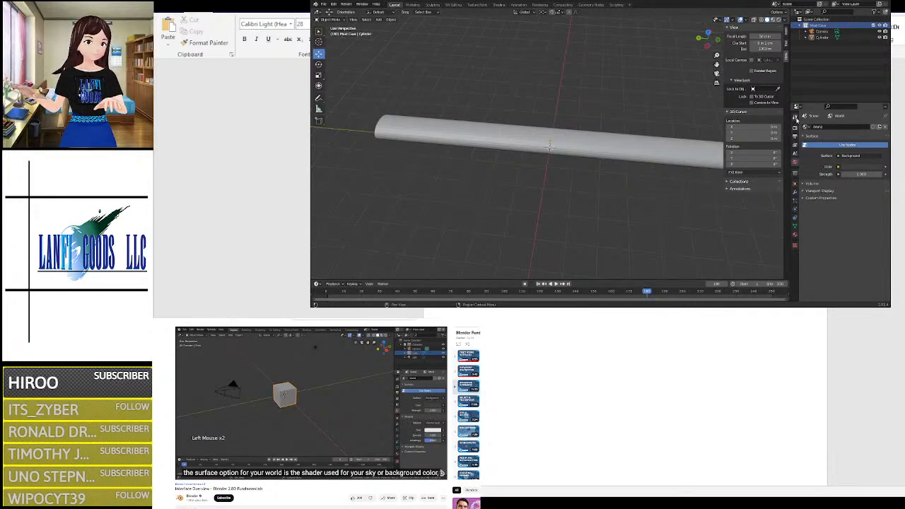
pyautogui.click(795, 174)
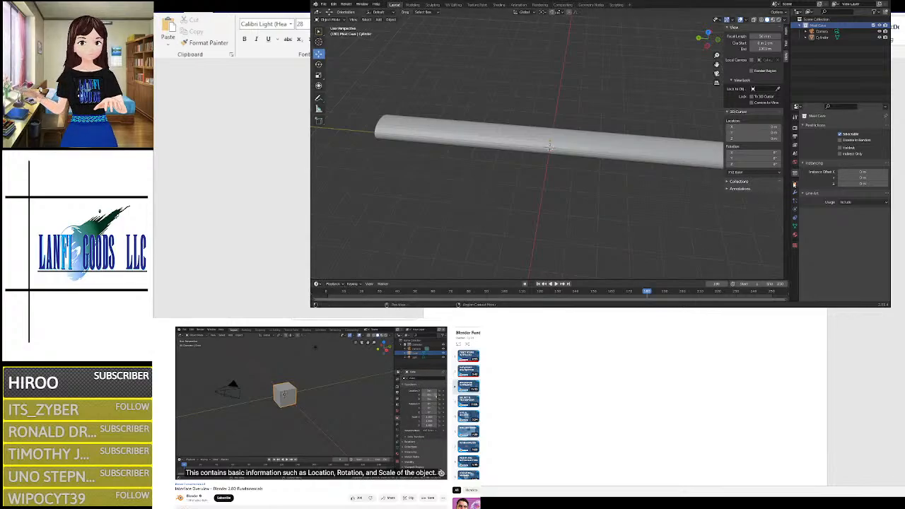
pyautogui.click(794, 184)
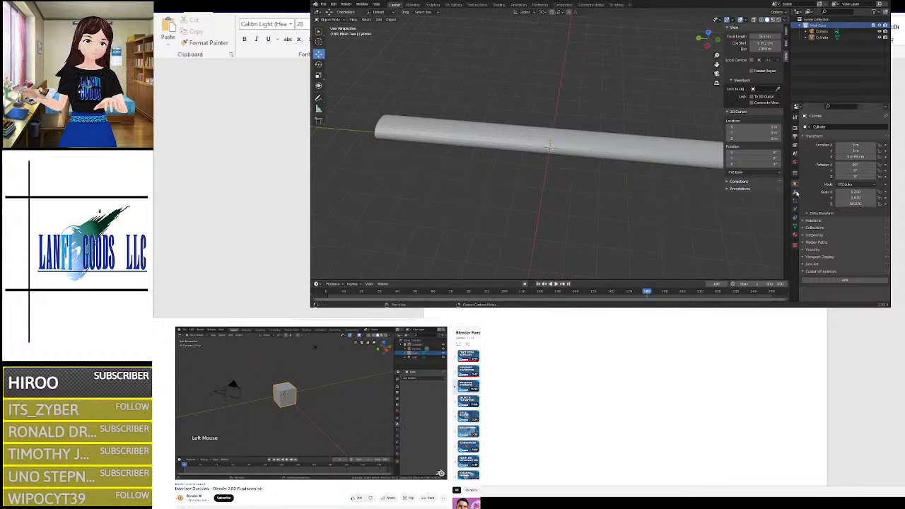
# Step: Add an Explode modifier to the cylinder
pyautogui.click(795, 192)
pyautogui.click(866, 127)
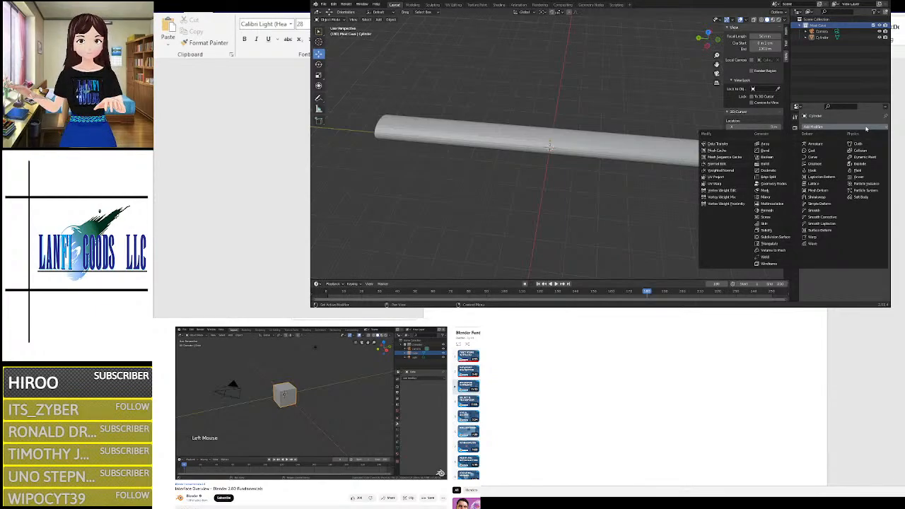
pyautogui.click(861, 164)
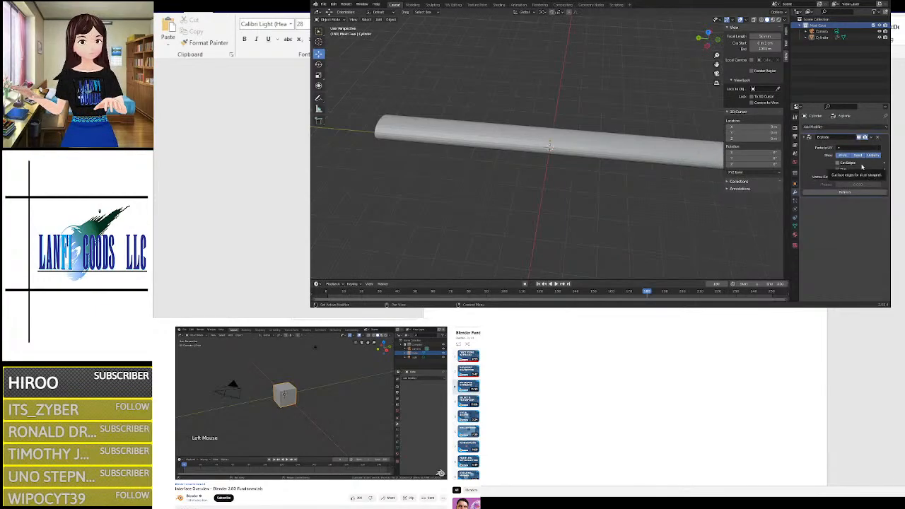
# Step: Remove the Explode modifier from the cylinder and enable Force Field physics on it
pyautogui.click(877, 137)
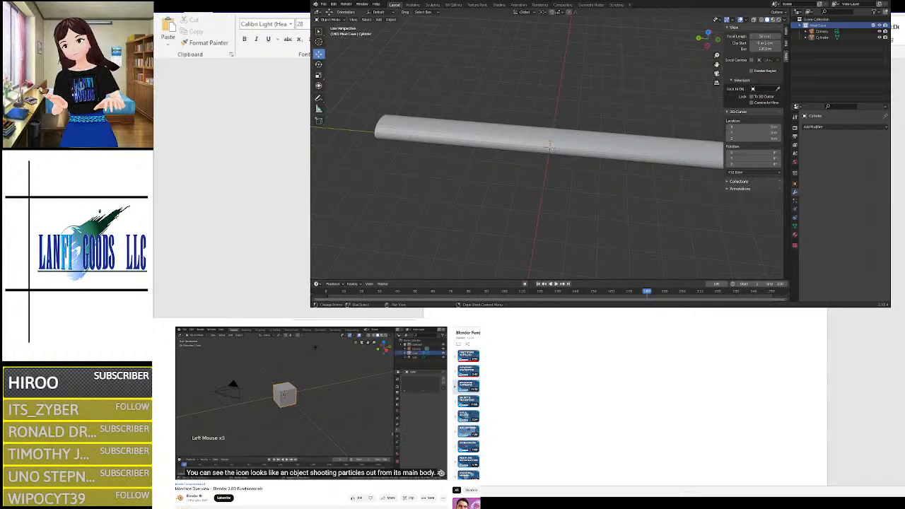
pyautogui.click(794, 202)
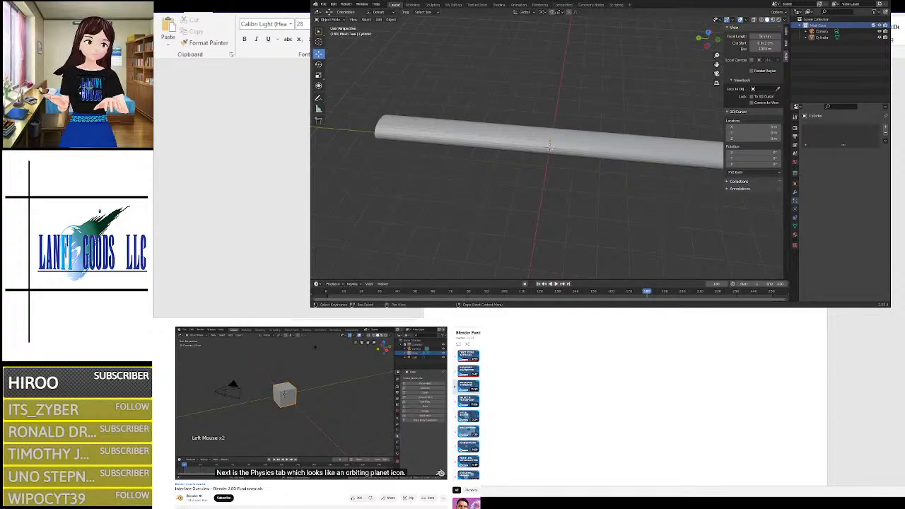
pyautogui.click(794, 209)
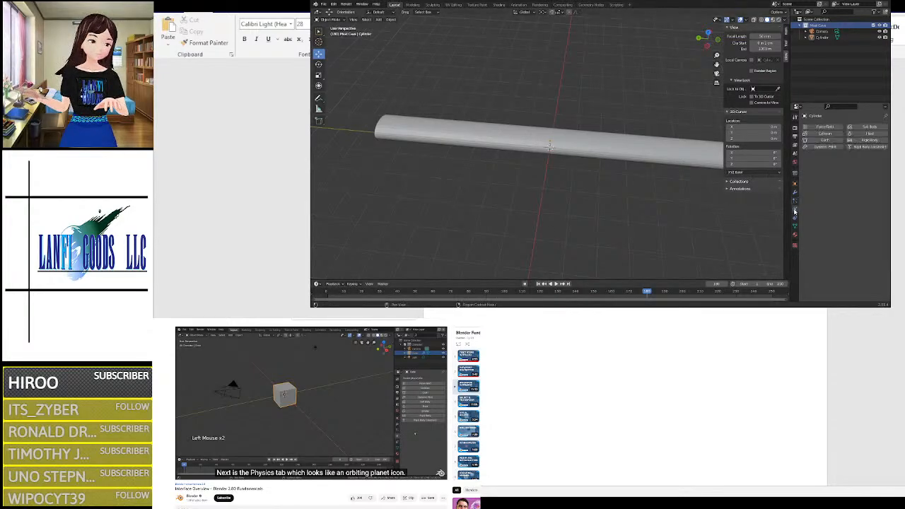
pyautogui.click(829, 127)
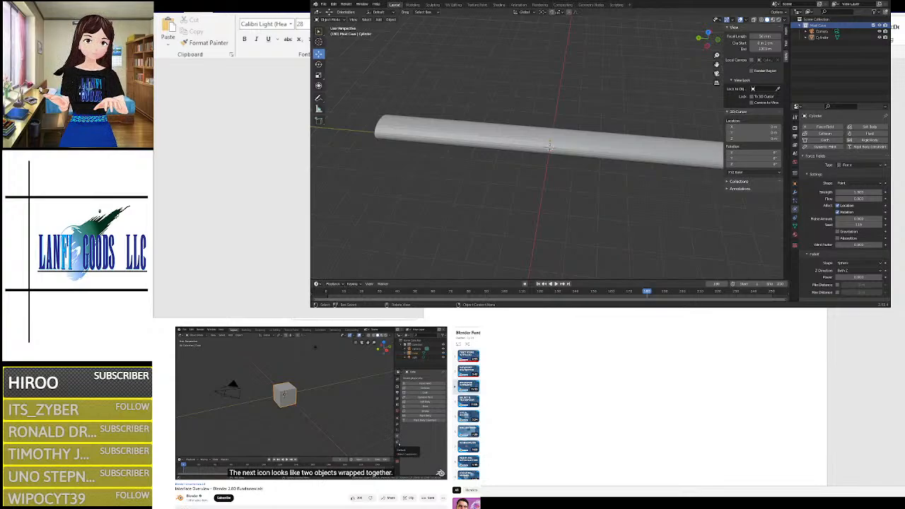
# Step: Look through the cylinder's object constraint options and its mesh data properties
pyautogui.click(795, 218)
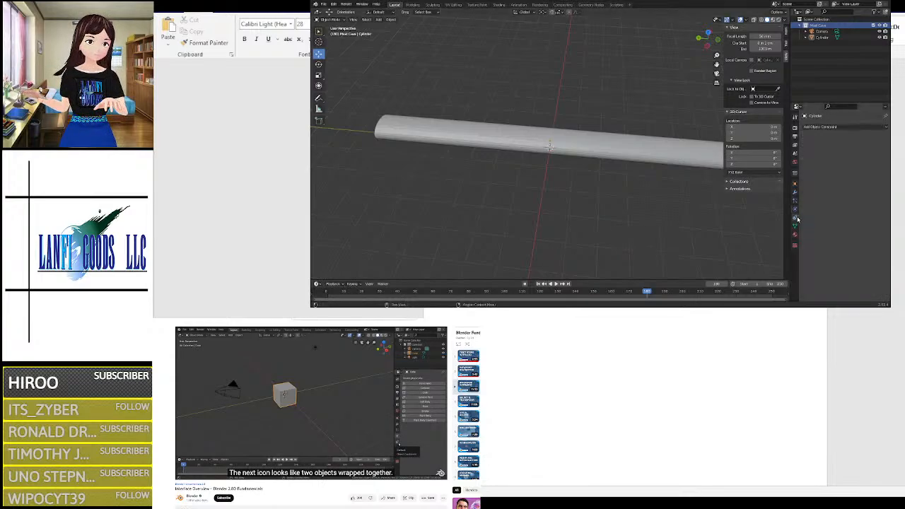
pyautogui.click(844, 127)
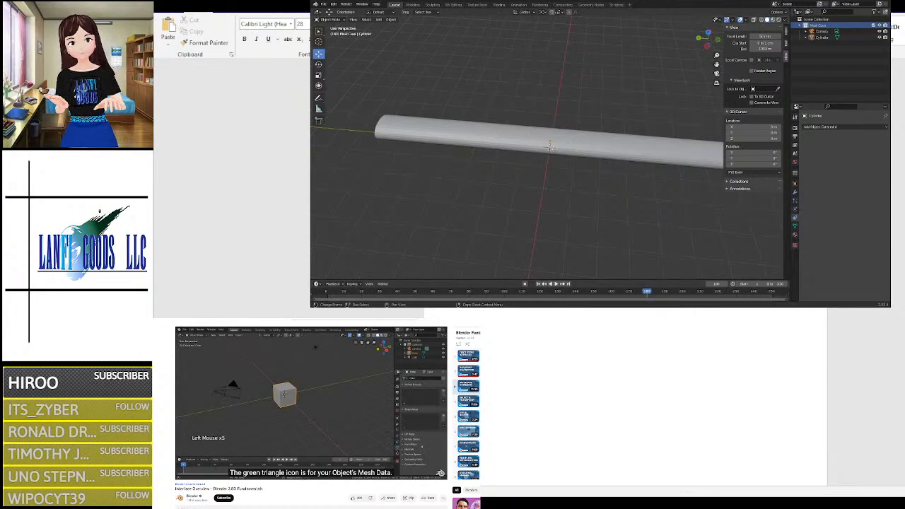
pyautogui.click(795, 227)
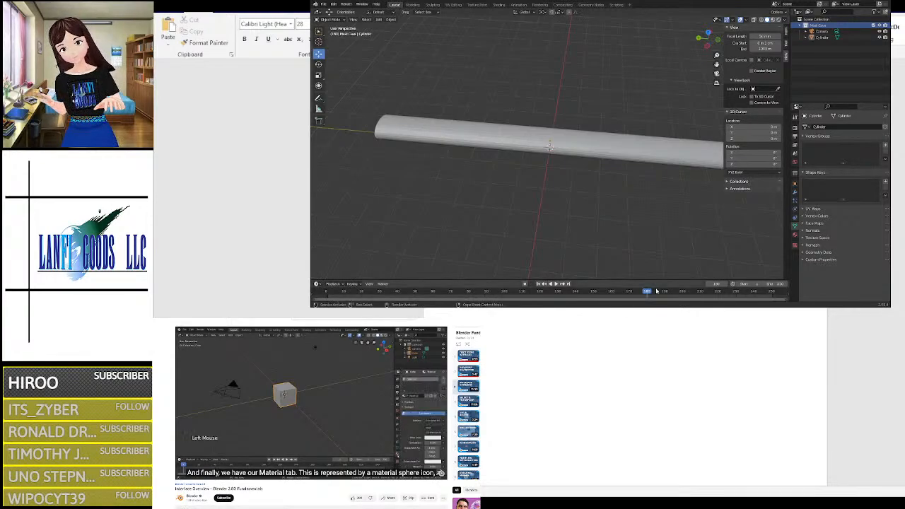
# Step: Add a material slot to the cylinder, create a new material in it and look over its surface settings
pyautogui.click(796, 235)
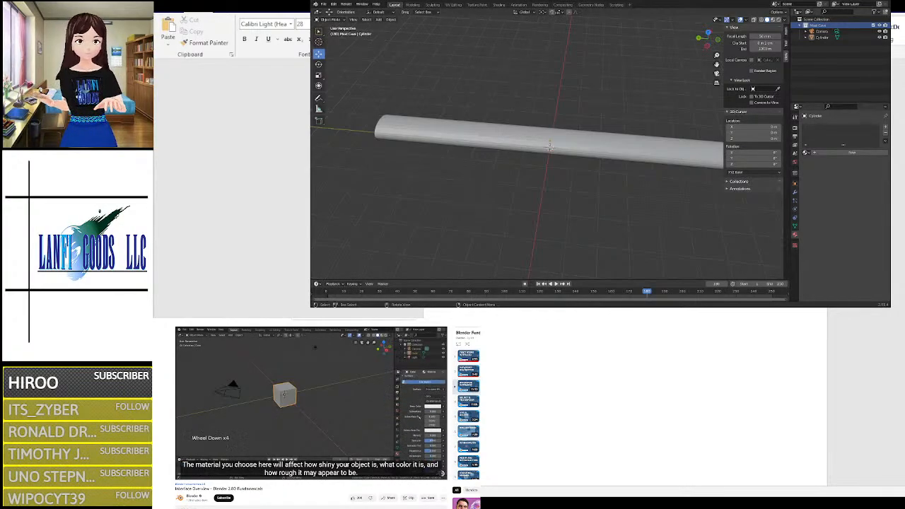
pyautogui.click(884, 128)
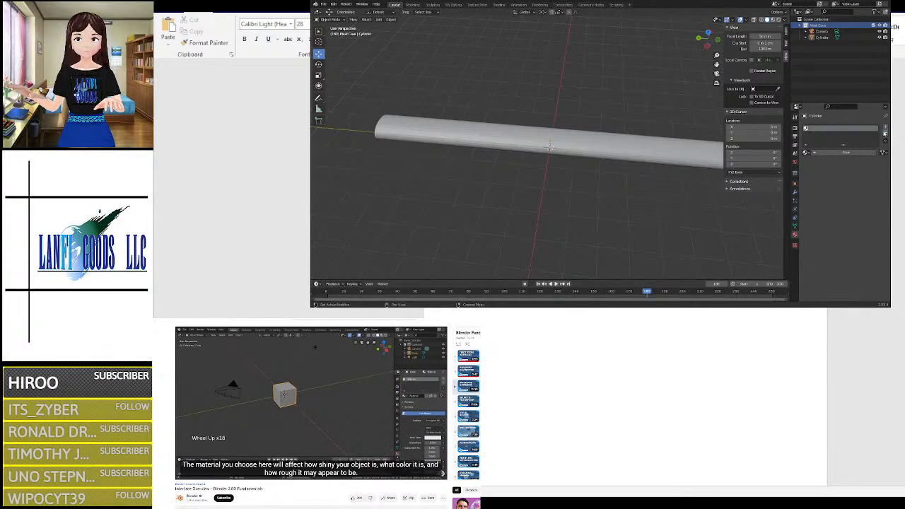
pyautogui.click(884, 152)
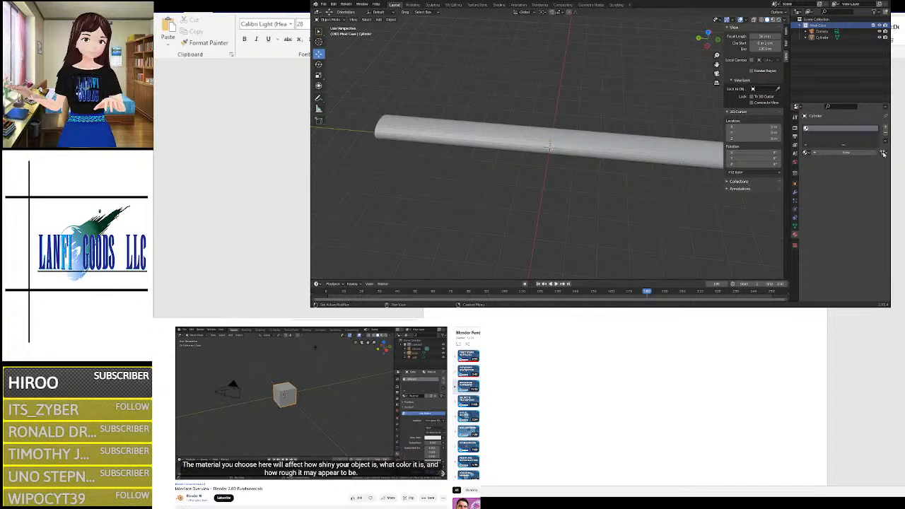
pyautogui.click(807, 152)
pyautogui.click(820, 161)
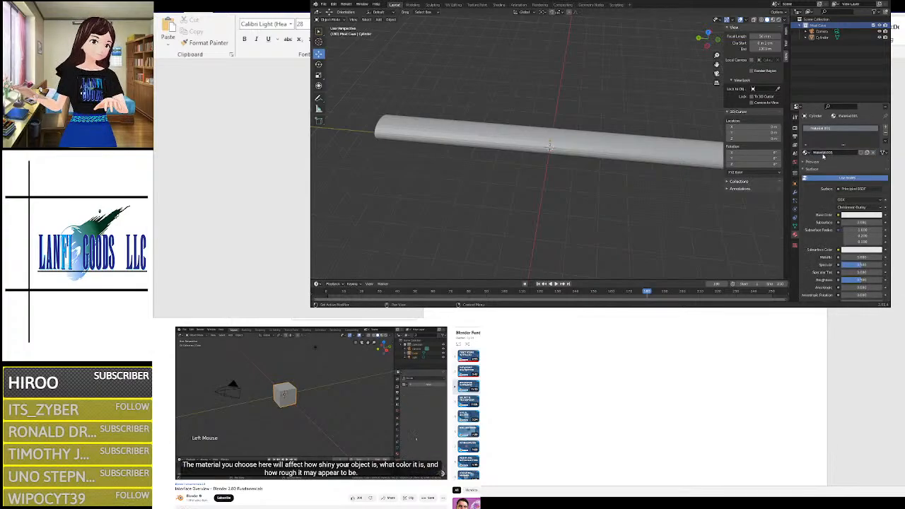
pyautogui.scroll(-5, 824, 182)
pyautogui.scroll(8, 824, 182)
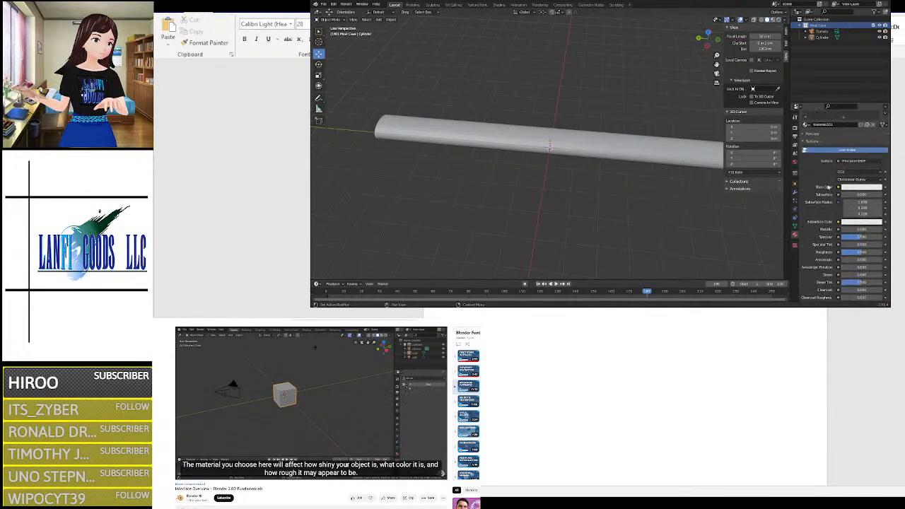
# Step: Unlink the new material from the cylinder's slot and show the texture properties
pyautogui.click(795, 246)
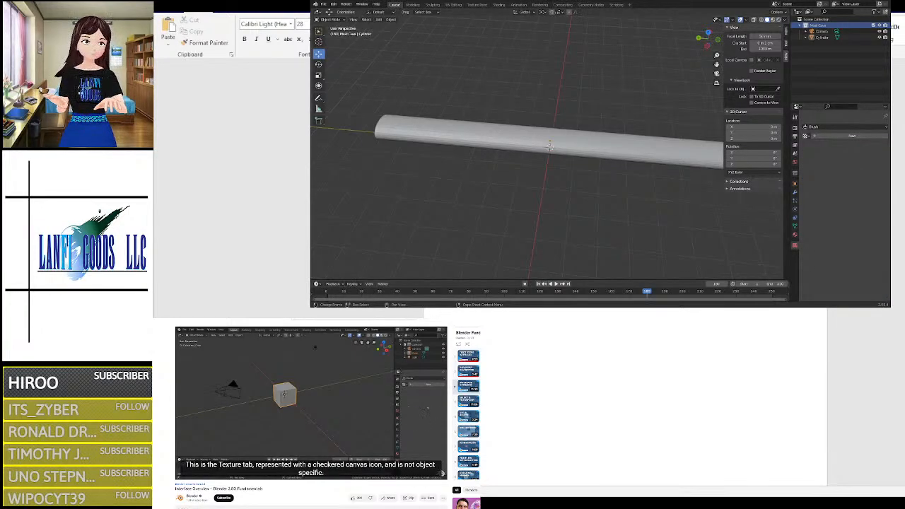
pyautogui.click(793, 236)
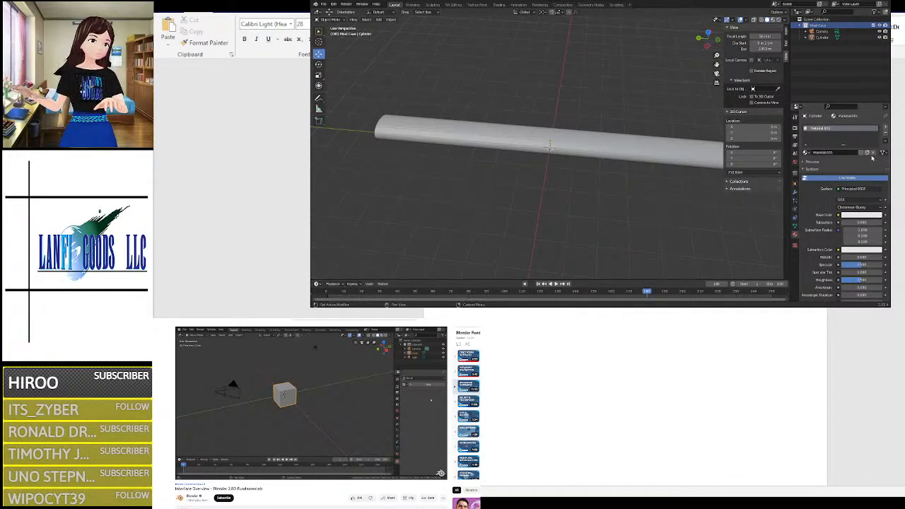
pyautogui.click(872, 152)
pyautogui.click(793, 247)
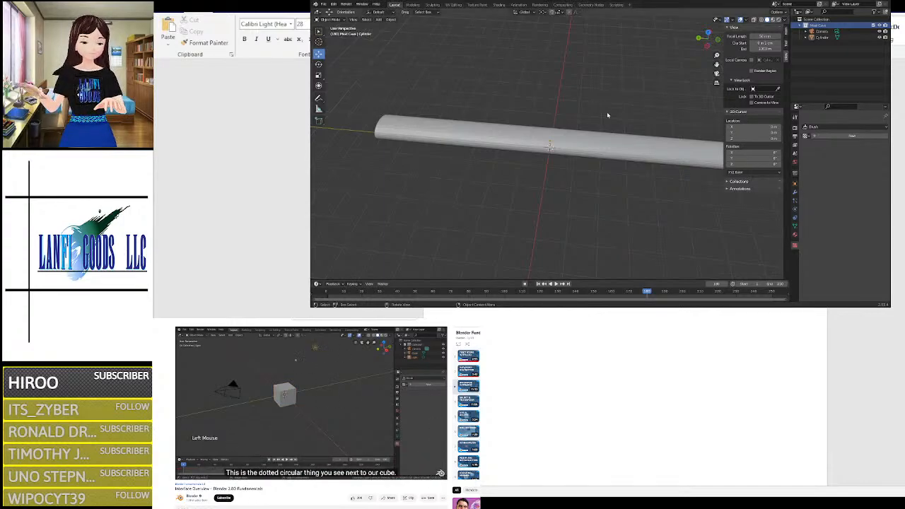
# Step: Examine the viewport around the cylinder from near and far for a light object
pyautogui.scroll(4, 602, 198)
pyautogui.scroll(-8, 562, 205)
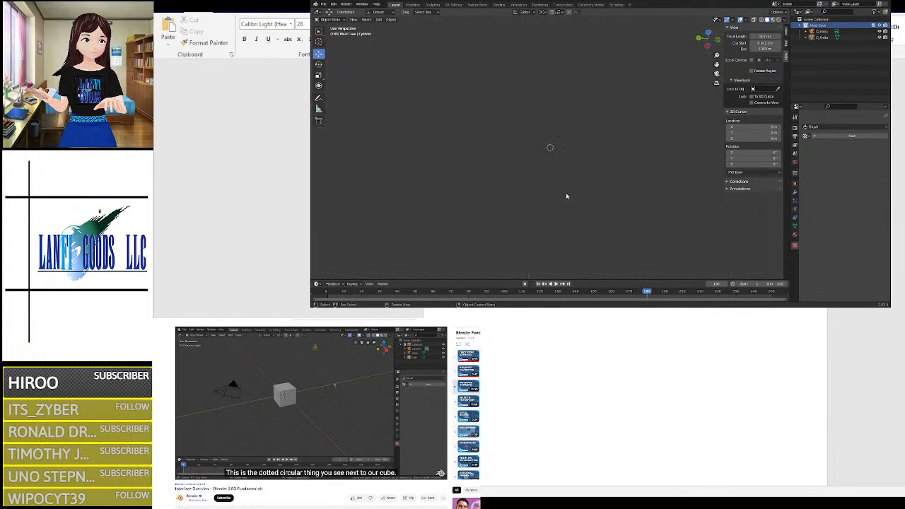
pyautogui.scroll(8, 560, 193)
pyautogui.scroll(-8, 556, 186)
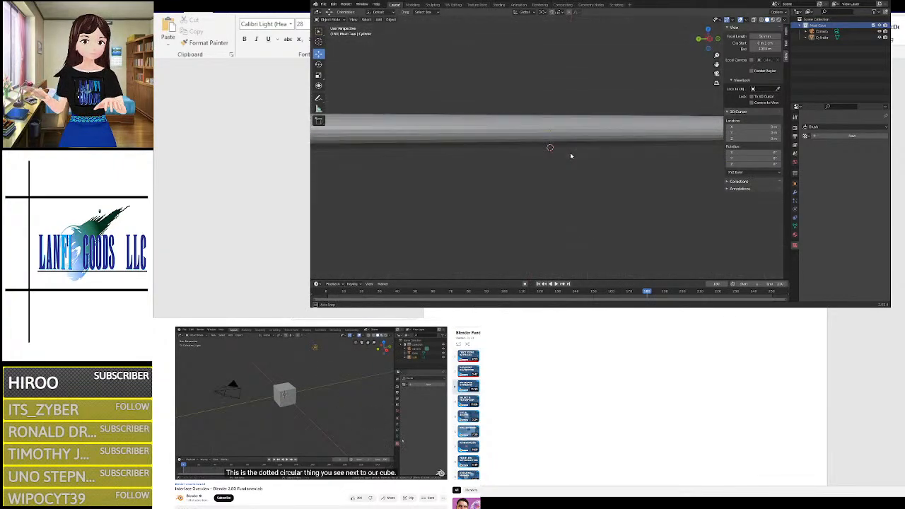
pyautogui.moveTo(568, 119); pyautogui.dragTo(576, 191, button='middle')
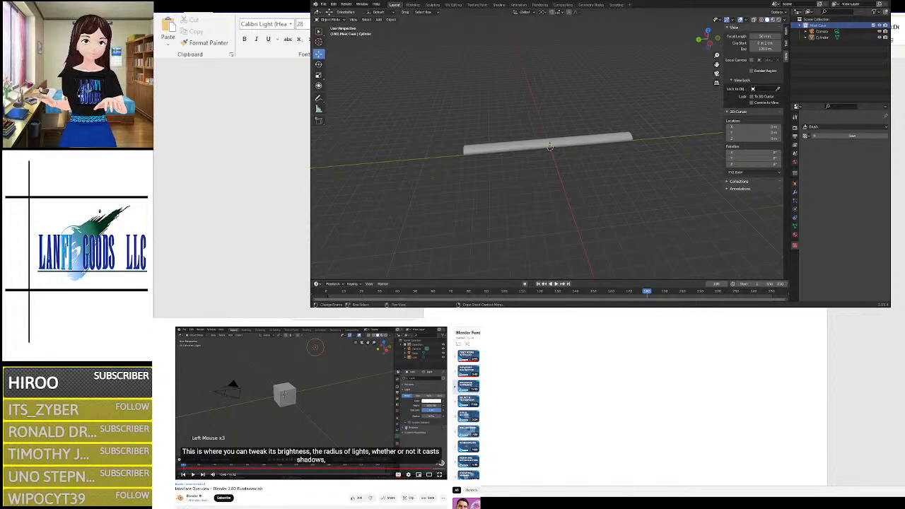
# Step: Check the outliner's context options and the main application commands for a way to add a light
pyautogui.rightClick(810, 48)
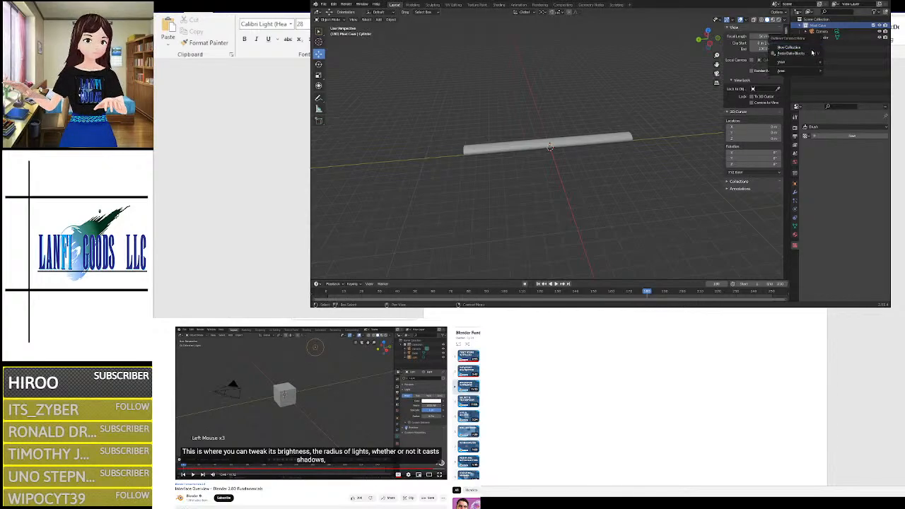
pyautogui.click(850, 55)
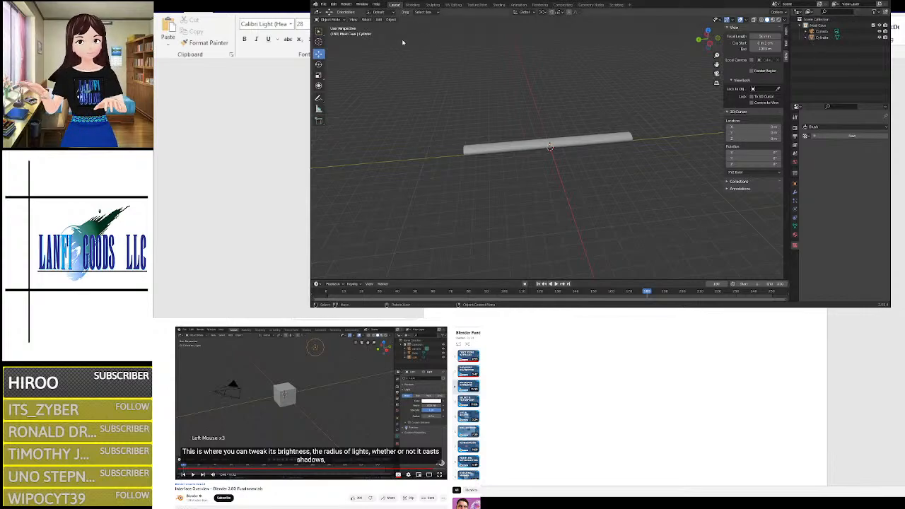
pyautogui.click(333, 4)
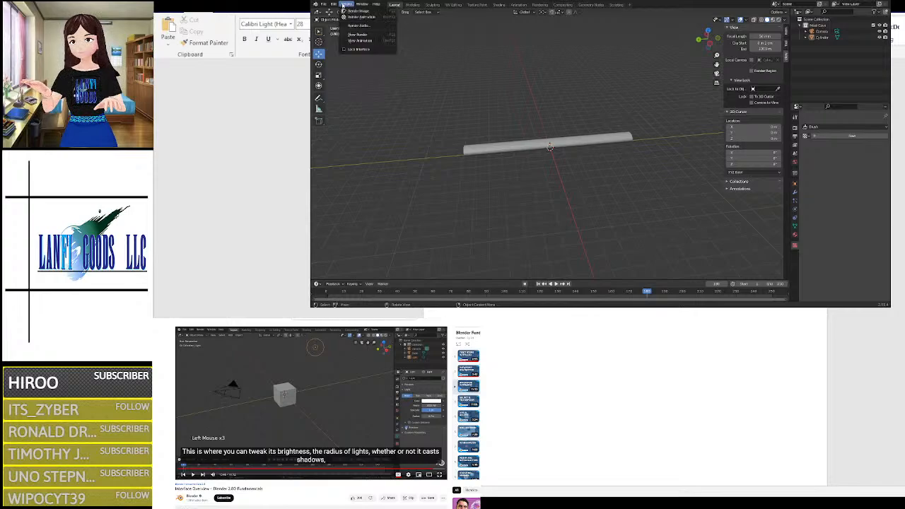
pyautogui.rightClick(834, 75)
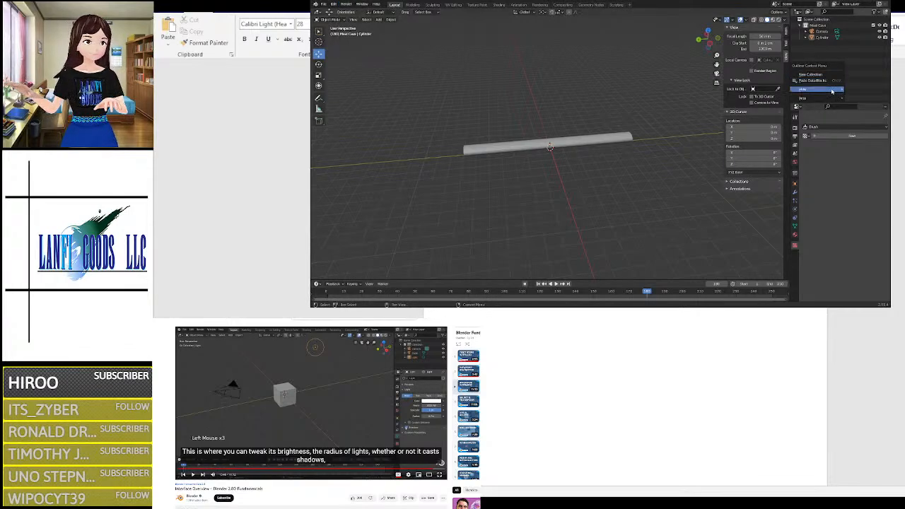
pyautogui.moveTo(832, 91)
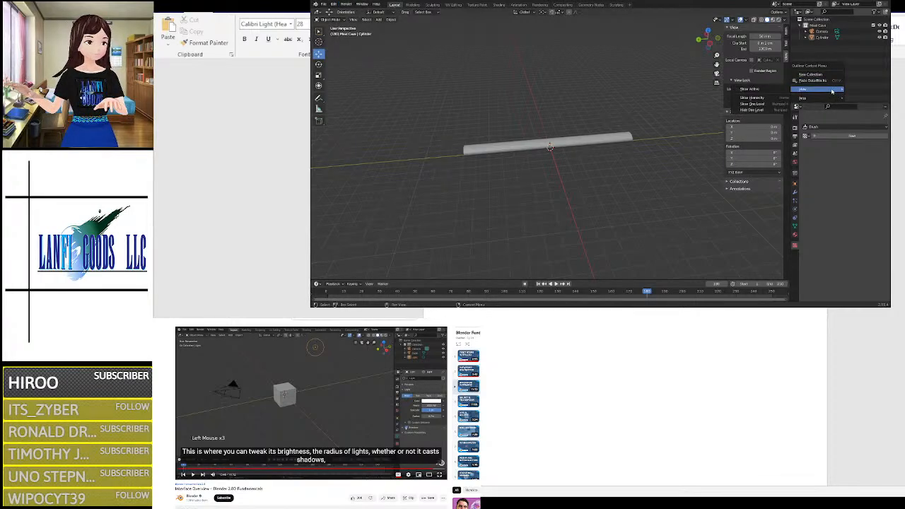
pyautogui.rightClick(631, 128)
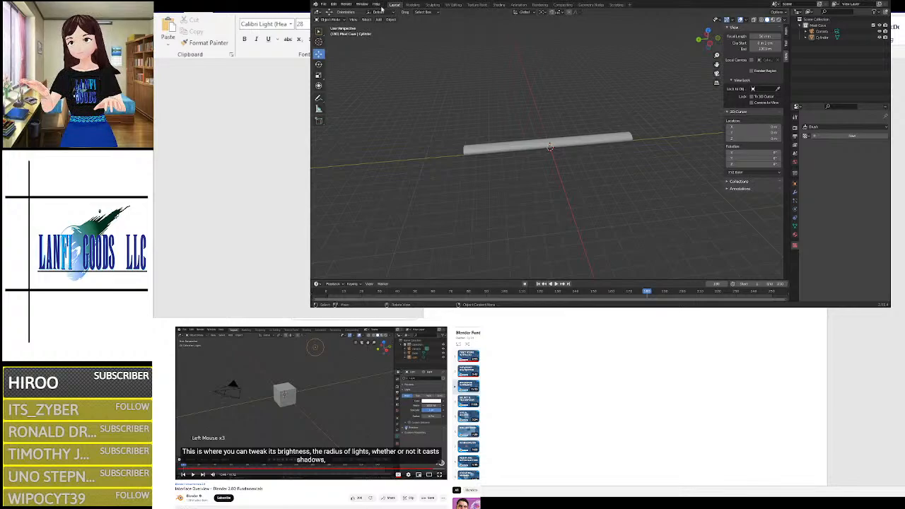
# Step: Search around the cylinder, the collection's contents and the Modeling workspace for a light, and return to the Layout workspace
pyautogui.scroll(-4, 566, 112)
pyautogui.scroll(8, 566, 112)
pyautogui.scroll(-2, 561, 133)
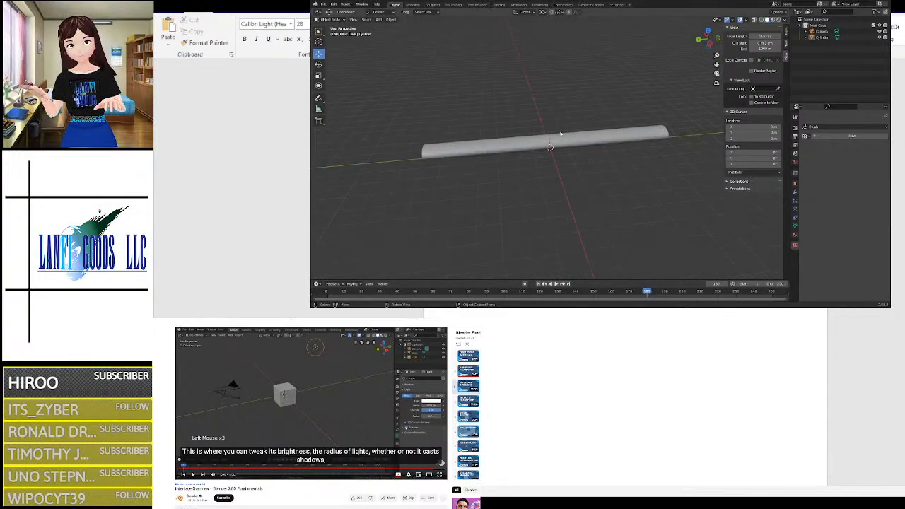
pyautogui.scroll(-2, 560, 132)
pyautogui.scroll(6, 558, 141)
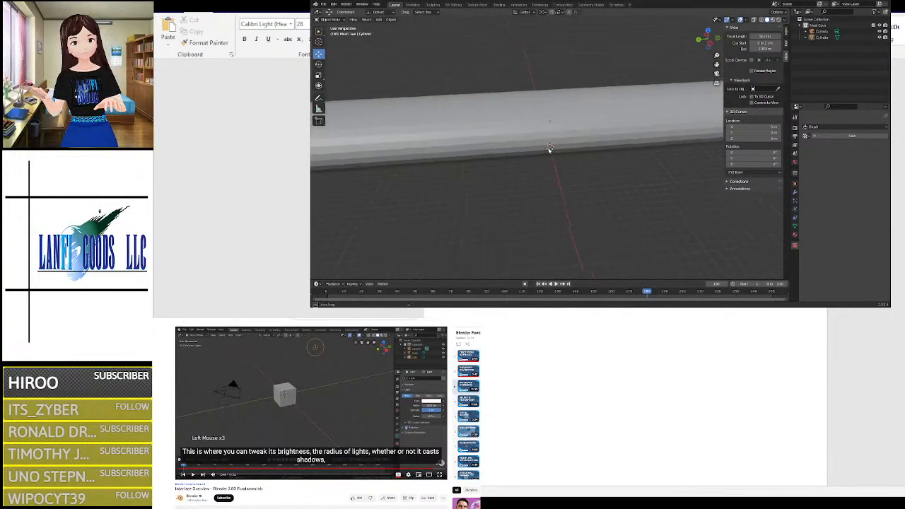
pyautogui.moveTo(548, 129); pyautogui.dragTo(623, 157, button='middle')
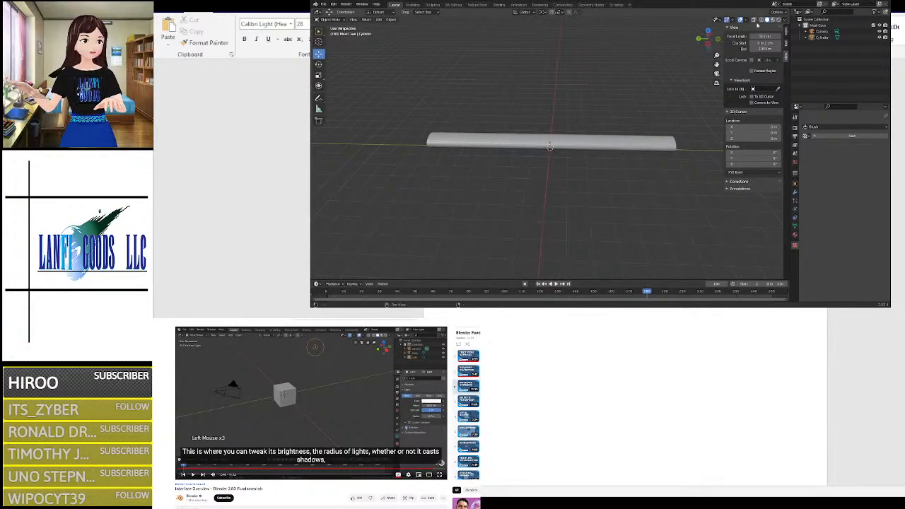
pyautogui.click(805, 31)
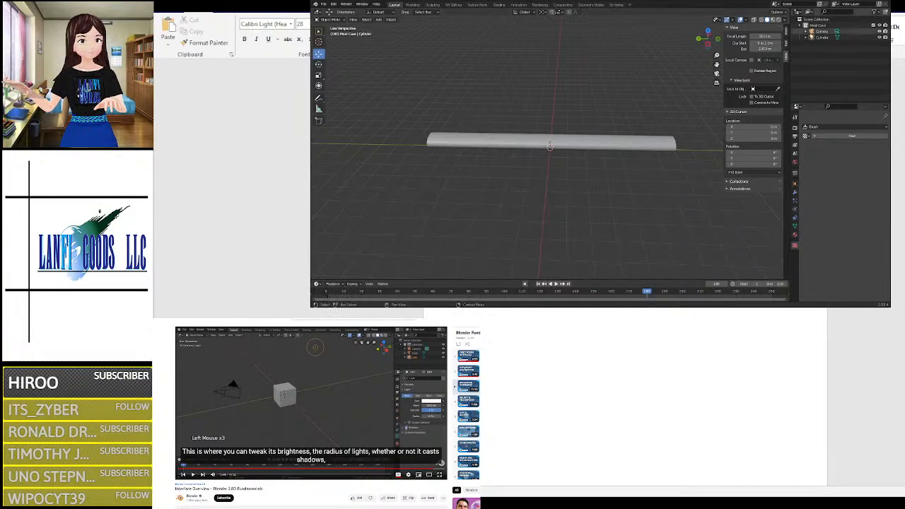
pyautogui.click(805, 32)
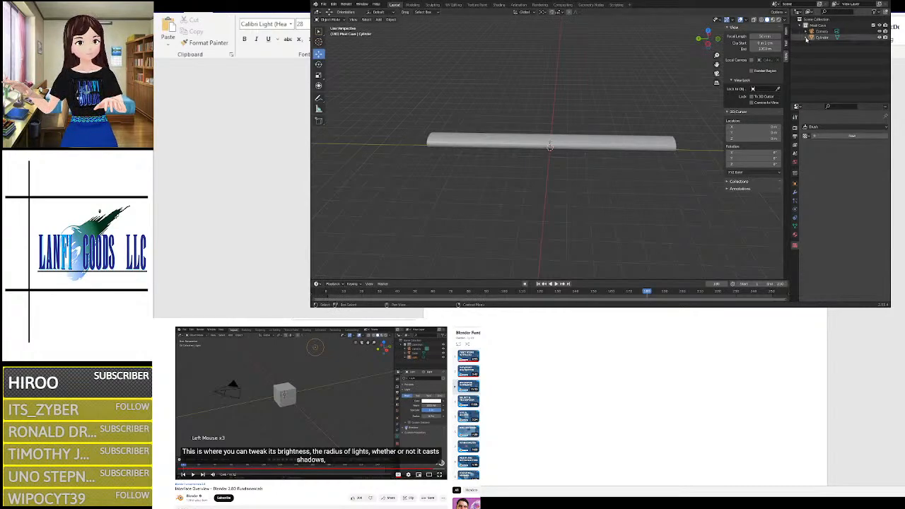
pyautogui.rightClick(814, 63)
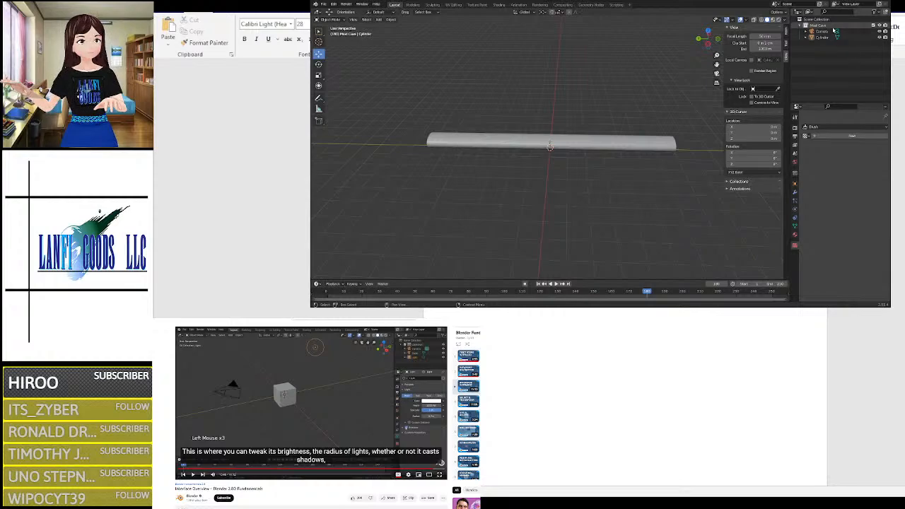
pyautogui.click(416, 4)
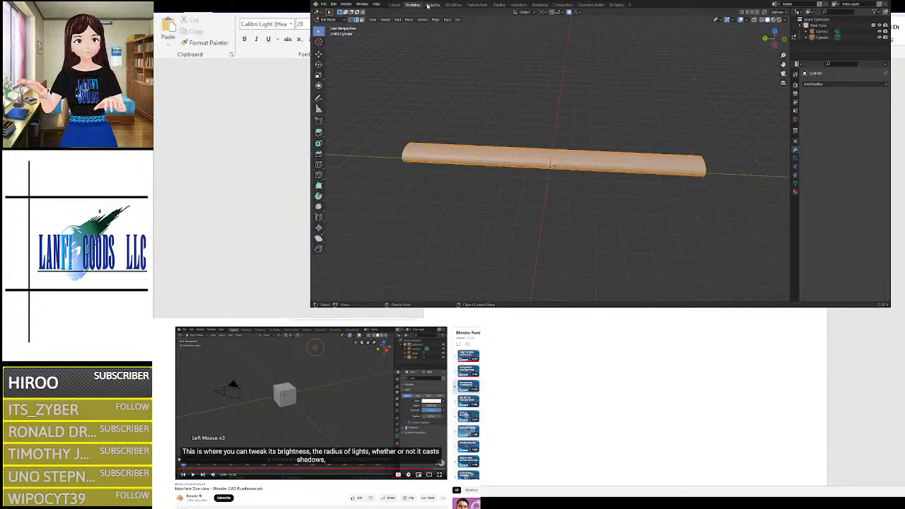
pyautogui.click(394, 4)
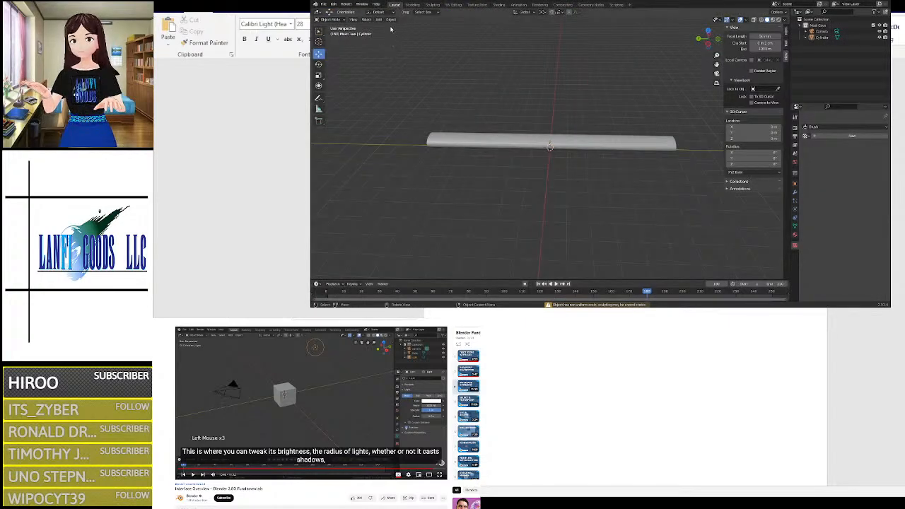
# Step: Add a Sun light to the scene at the 3D cursor
pyautogui.click(379, 21)
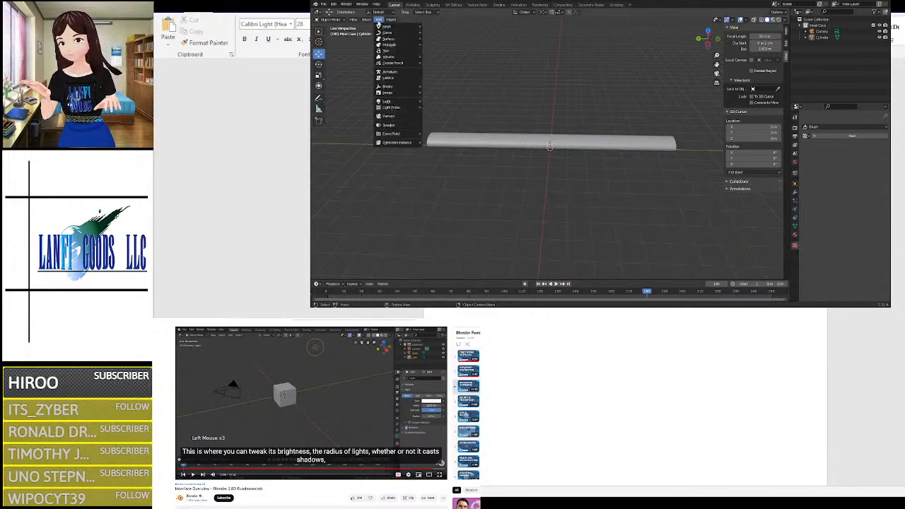
pyautogui.moveTo(401, 106)
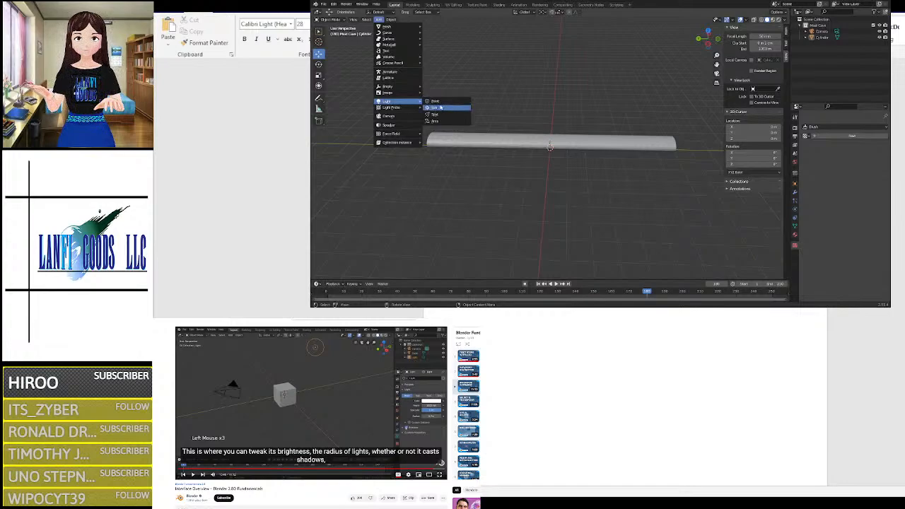
pyautogui.click(434, 108)
pyautogui.scroll(3, 534, 168)
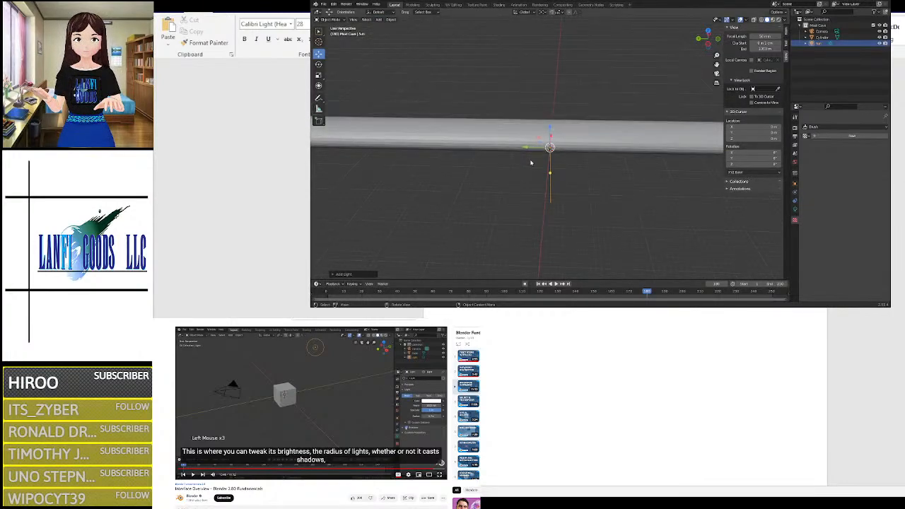
# Step: Delete the Sun light and add a Point light at the 3D cursor in its place
pyautogui.scroll(-3, 534, 169)
pyautogui.moveTo(534, 168); pyautogui.dragTo(587, 141, button='middle')
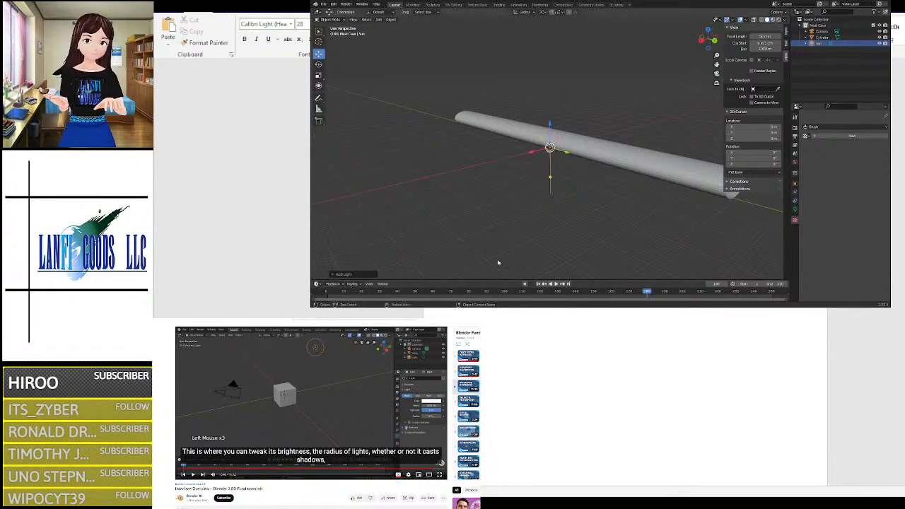
pyautogui.click(837, 43)
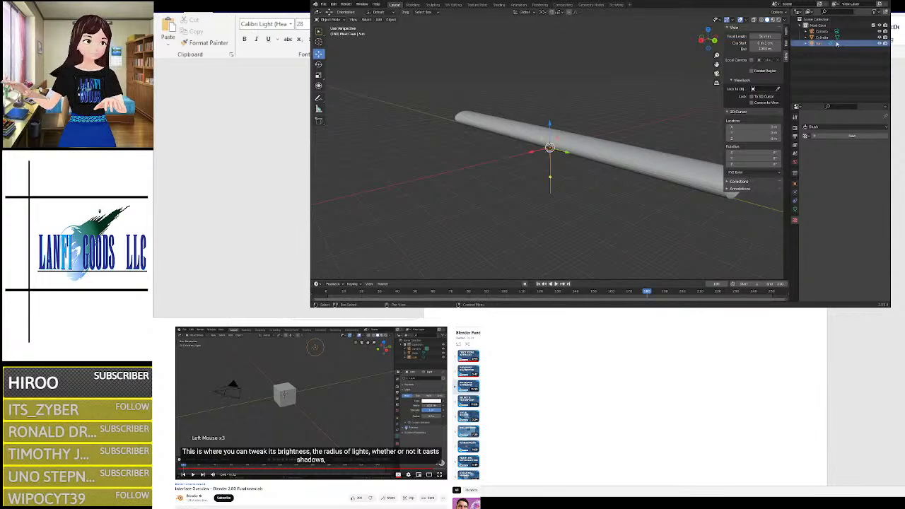
pyautogui.press('Delete')
pyautogui.click(378, 20)
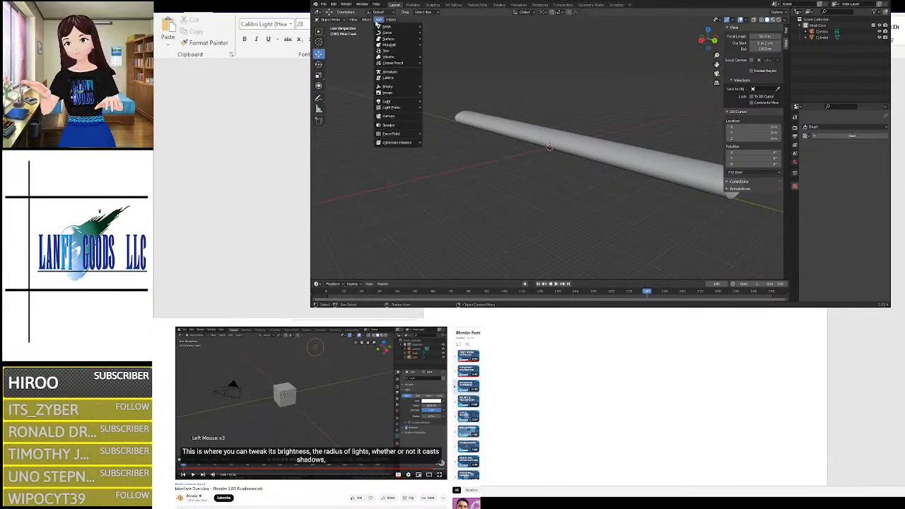
pyautogui.moveTo(411, 135)
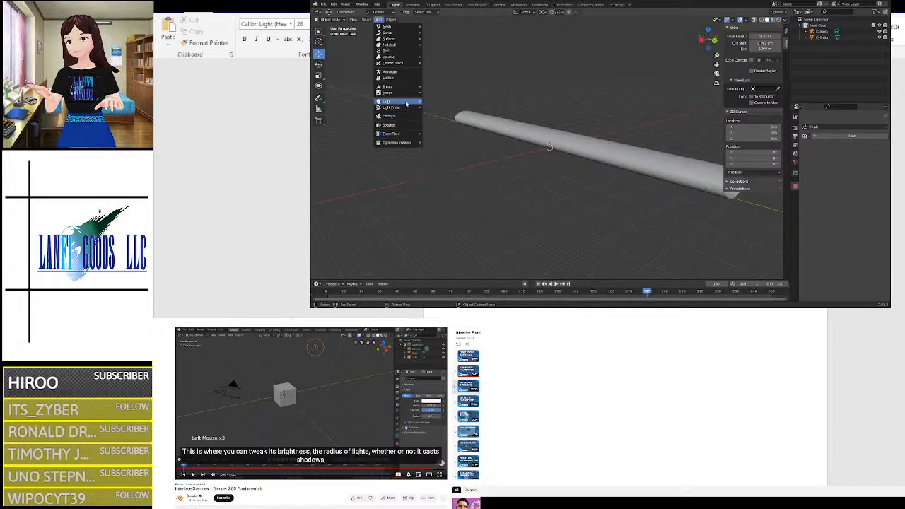
pyautogui.moveTo(406, 103)
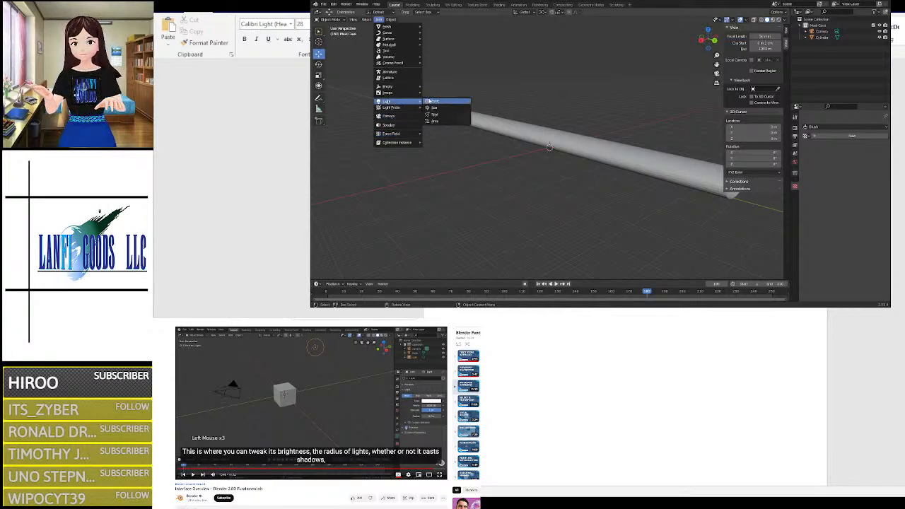
pyautogui.click(433, 102)
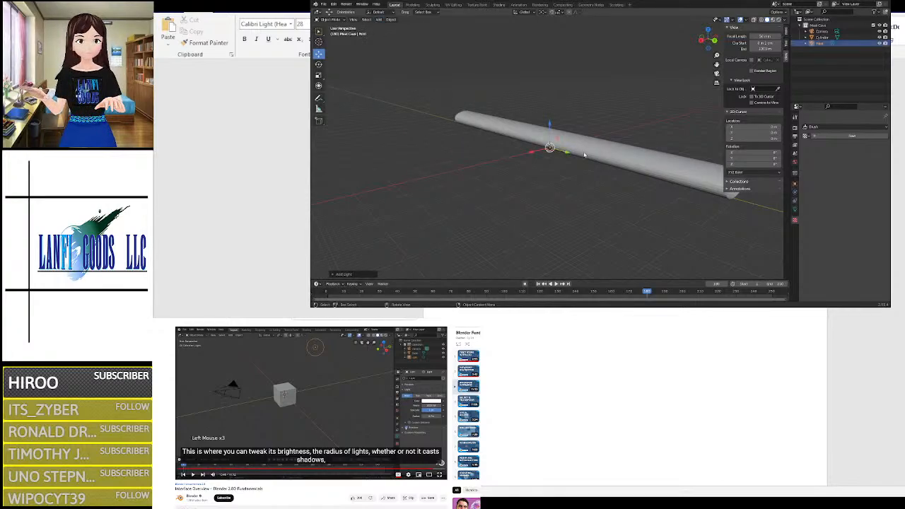
# Step: Move the Point light straight up along the Z axis until it sits above the cylinder
pyautogui.press('g')
pyautogui.press('z')
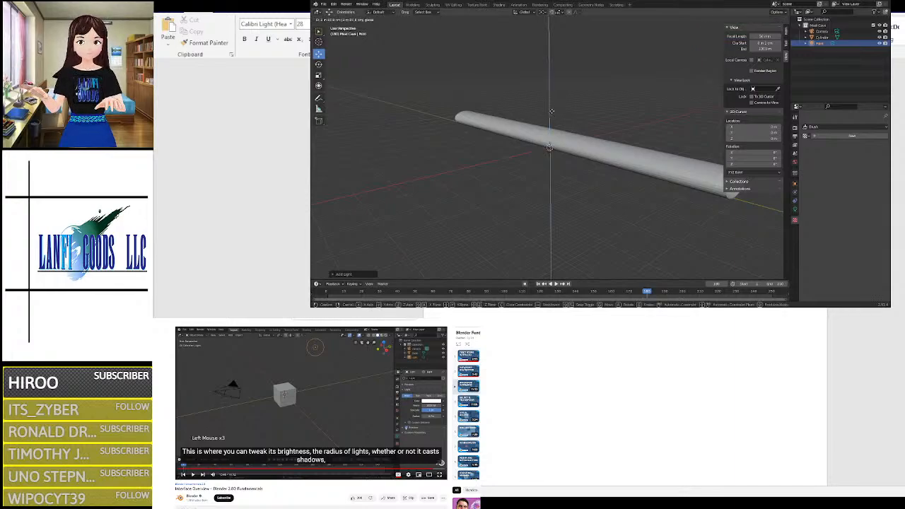
pyautogui.click(549, 100)
pyautogui.moveTo(598, 103); pyautogui.dragTo(506, 111, button='middle')
pyautogui.scroll(7, 508, 109)
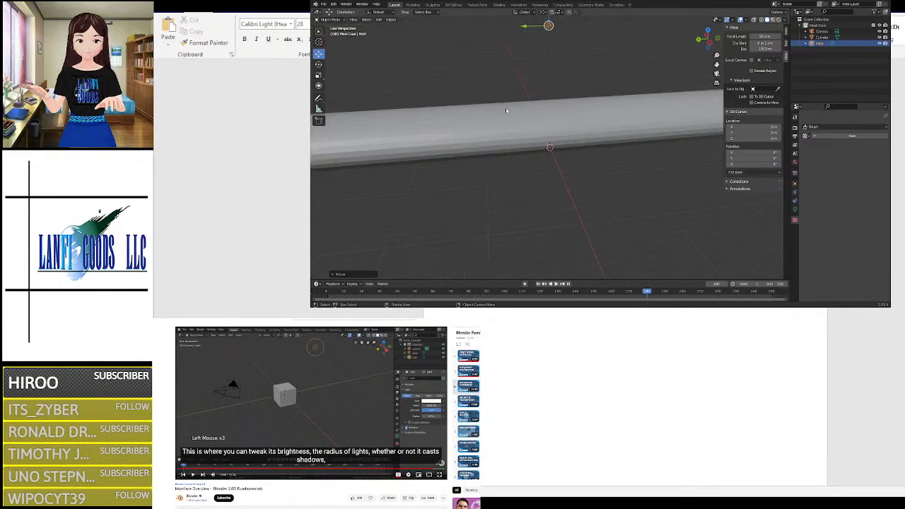
pyautogui.moveTo(545, 85); pyautogui.dragTo(626, 95, button='middle')
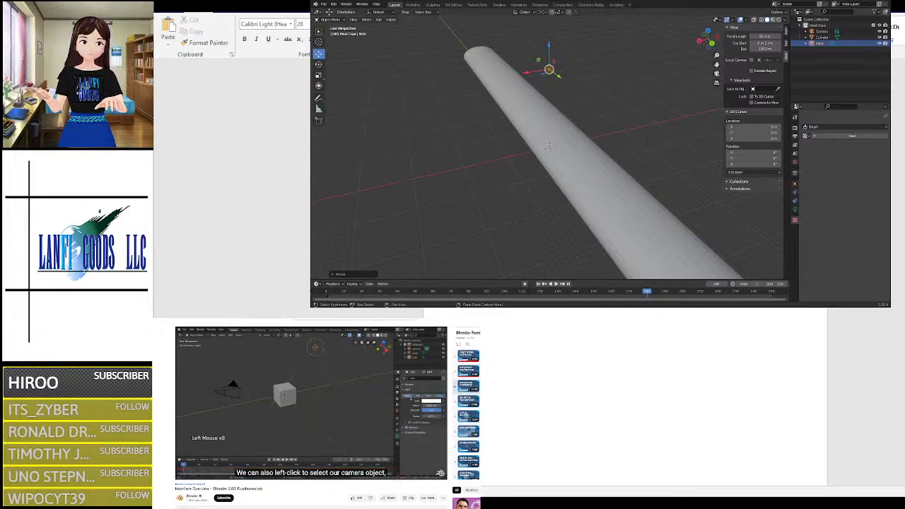
# Step: Pause the tutorial video, try the Sun and Point types in the light's data properties, and change the light to Spot
pyautogui.click(295, 417)
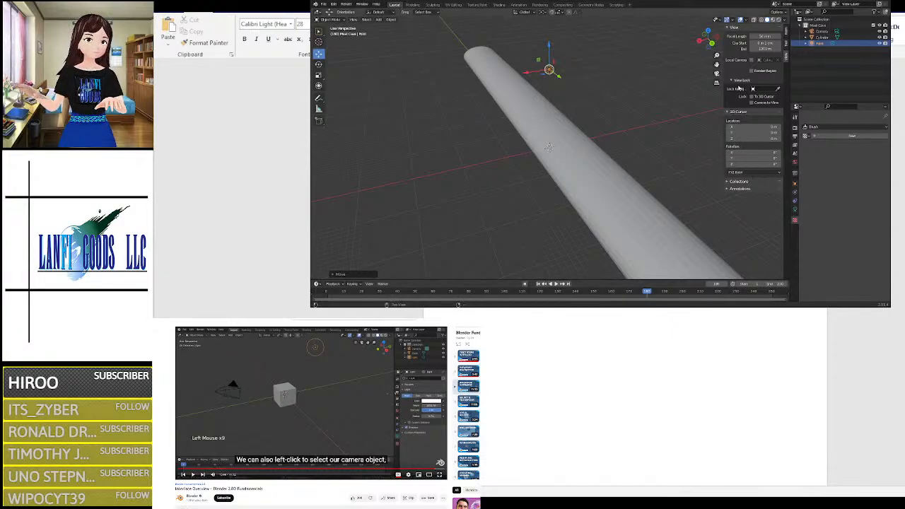
pyautogui.click(842, 38)
pyautogui.click(842, 43)
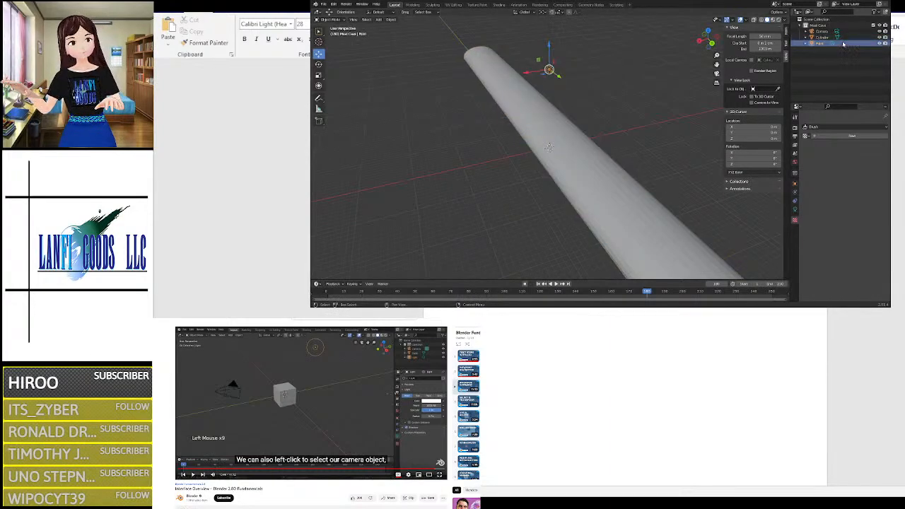
pyautogui.click(794, 209)
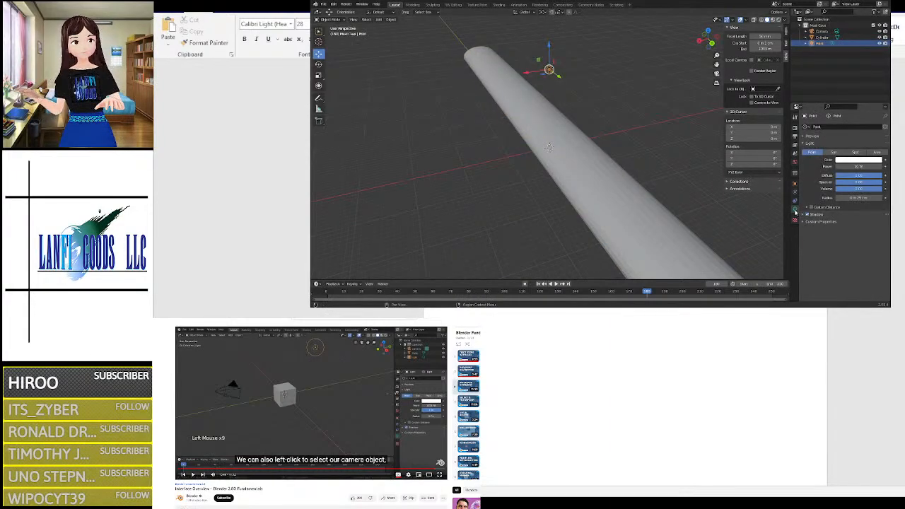
pyautogui.click(834, 152)
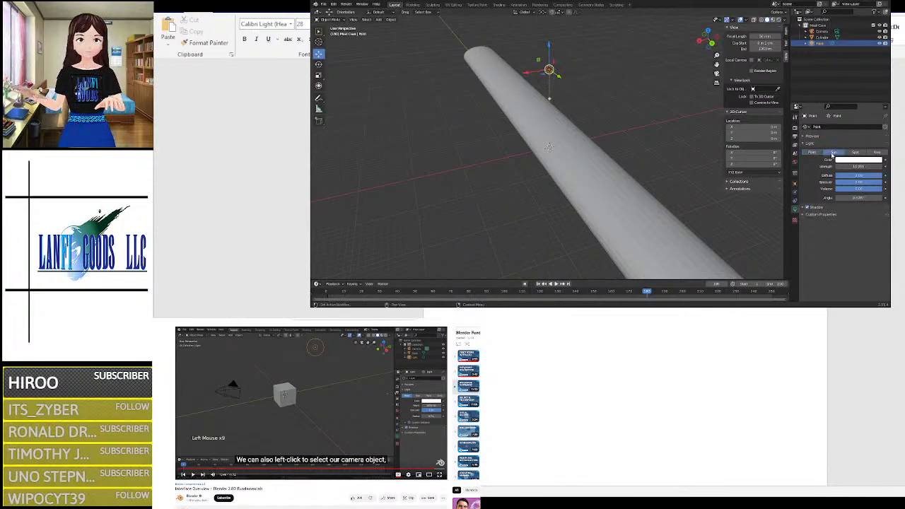
pyautogui.click(815, 153)
pyautogui.click(832, 153)
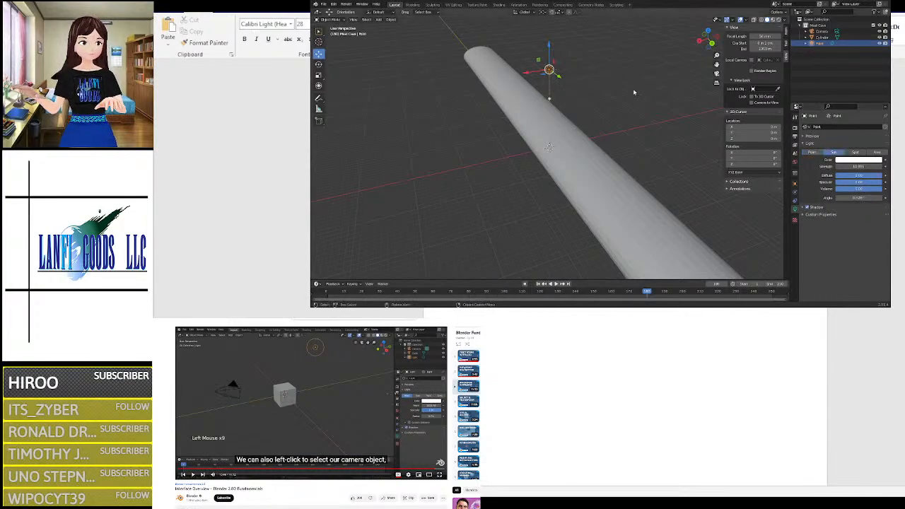
pyautogui.moveTo(635, 92); pyautogui.dragTo(592, 95, button='middle')
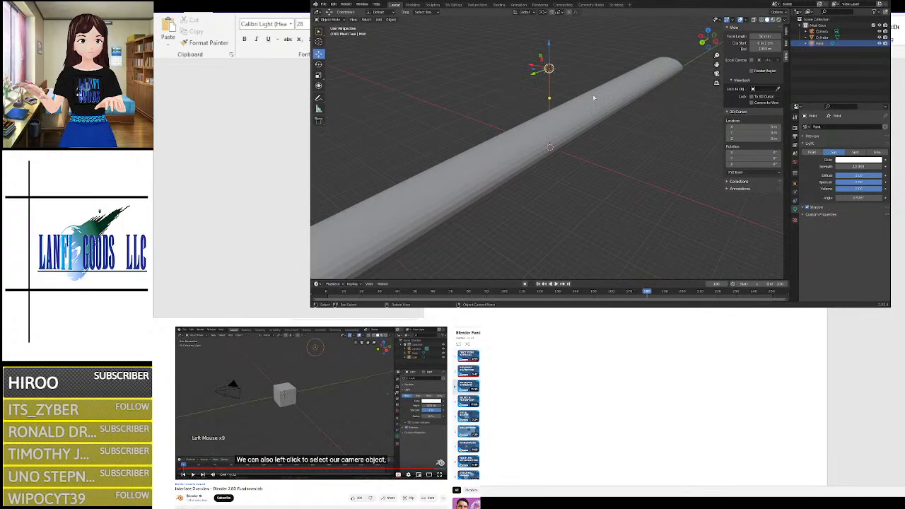
pyautogui.click(854, 153)
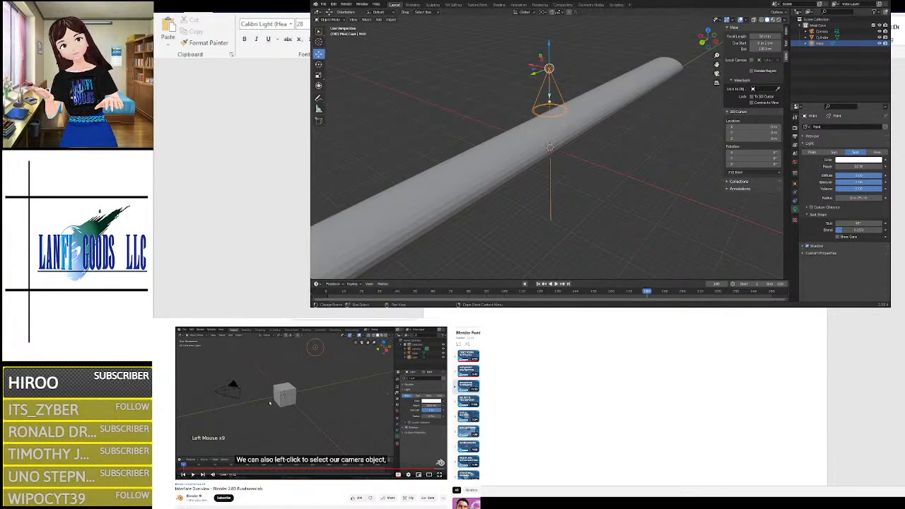
# Step: Resume the tutorial video and select the scene's Camera to show its data properties
pyautogui.press('space')
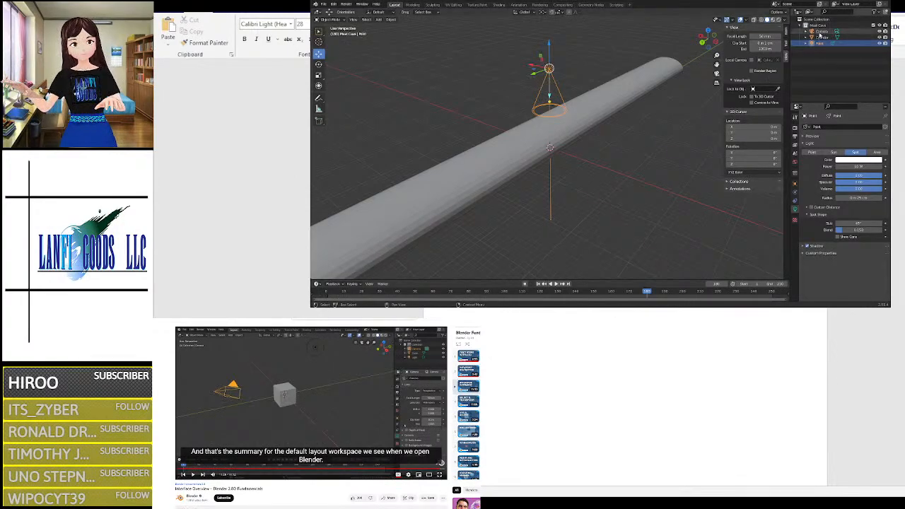
pyautogui.click(819, 32)
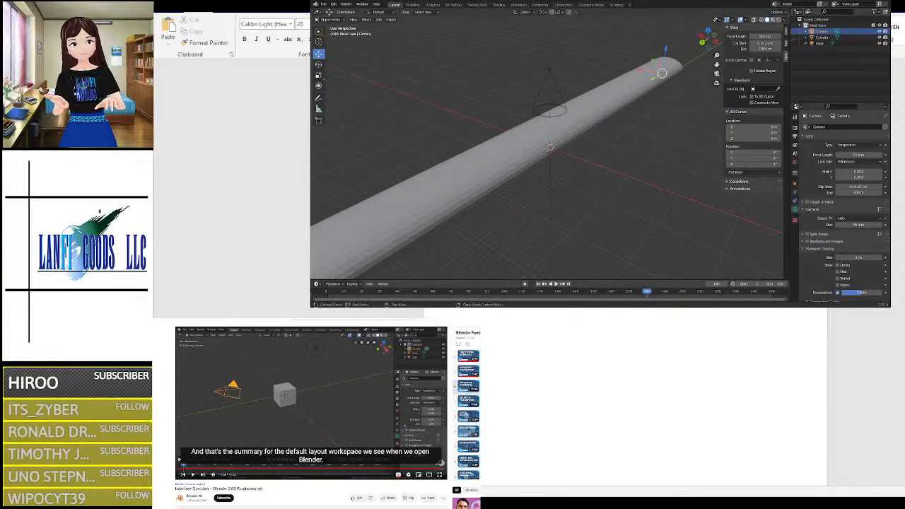
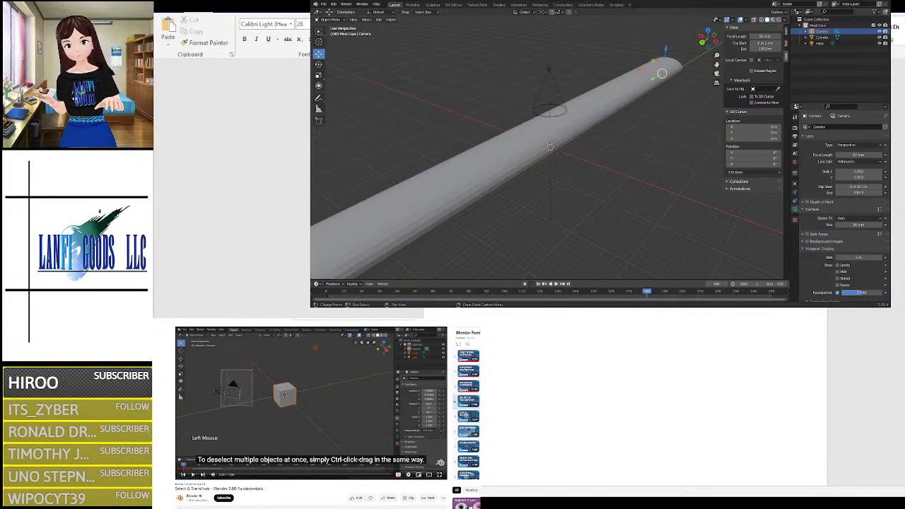
# Step: Box-select the cylinder and the spot light together in the viewport
pyautogui.scroll(-5, 585, 234)
pyautogui.scroll(5, 585, 234)
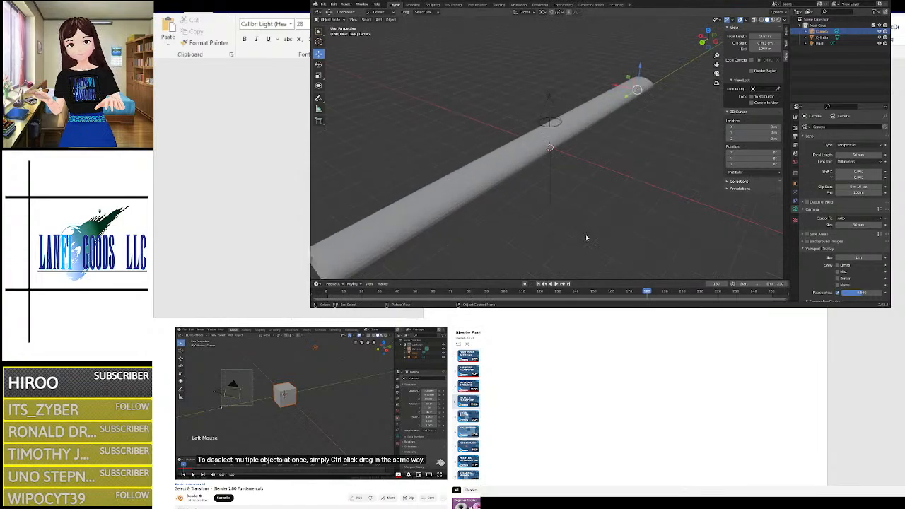
pyautogui.moveTo(518, 63); pyautogui.dragTo(567, 131)
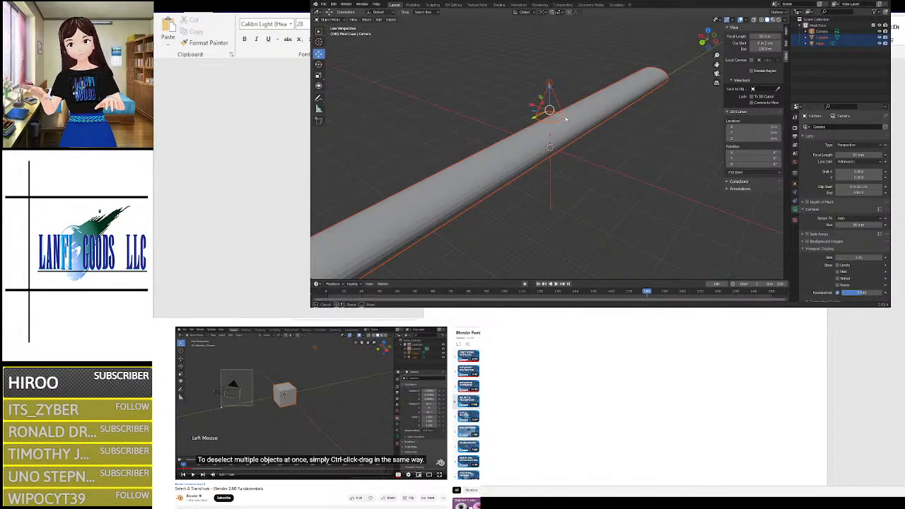
pyautogui.moveTo(577, 133); pyautogui.dragTo(432, 167, button='middle')
pyautogui.moveTo(497, 75); pyautogui.dragTo(580, 163)
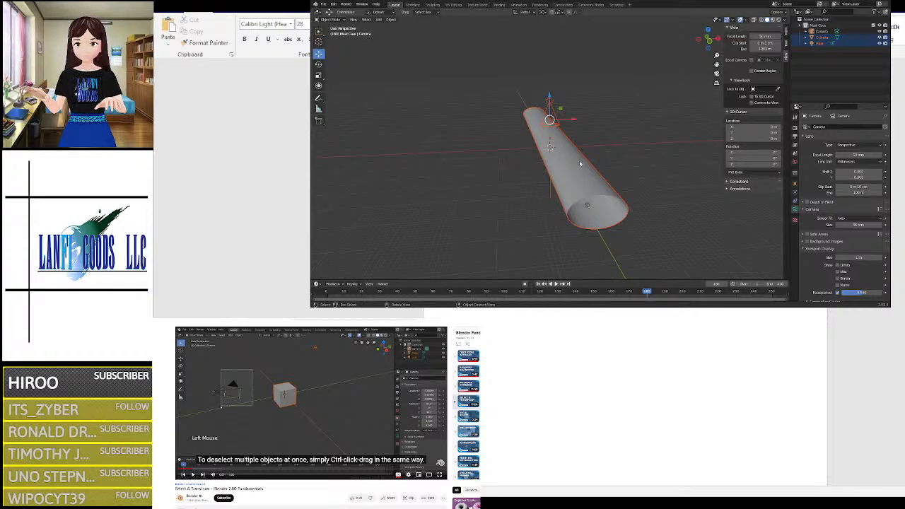
pyautogui.hotkey('shift', 'a')
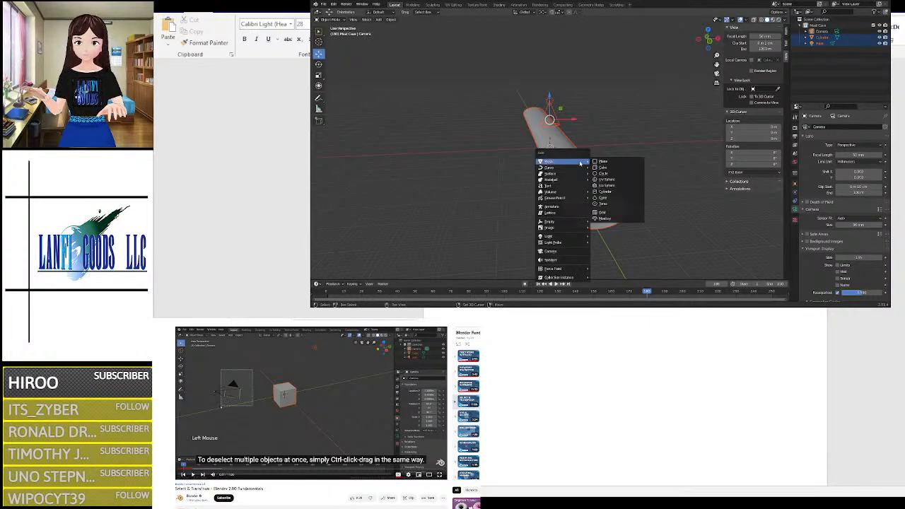
pyautogui.click(608, 135)
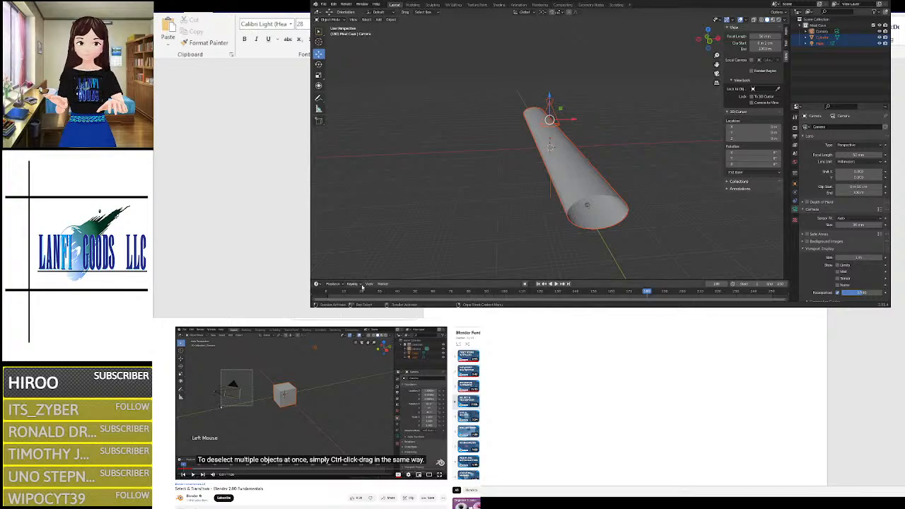
# Step: Practise box-deselecting the cylinder and the spot light, reselecting them once in between, and leave both deselected
pyautogui.keyDown('ctrl'); pyautogui.moveTo(508, 73); pyautogui.dragTo(595, 181); pyautogui.keyUp('ctrl')
pyautogui.keyDown('ctrl'); pyautogui.moveTo(490, 76); pyautogui.dragTo(615, 265); pyautogui.keyUp('ctrl')
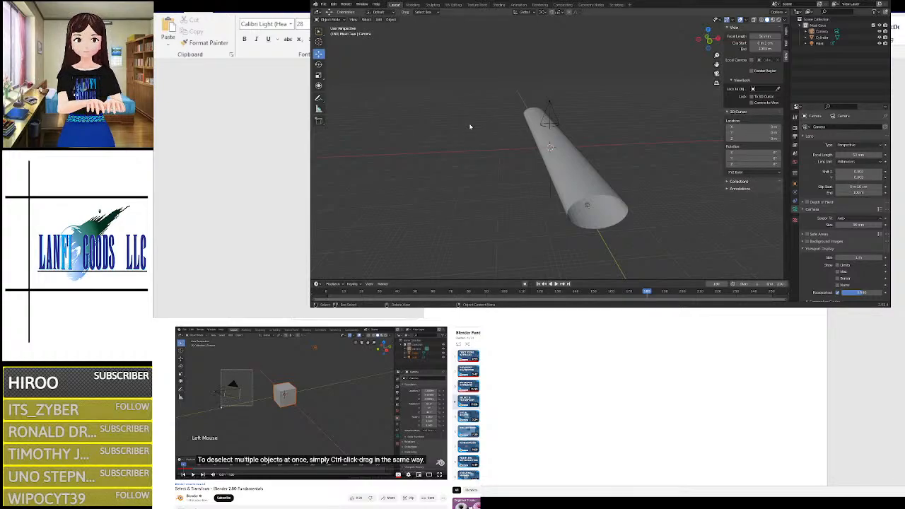
pyautogui.moveTo(481, 69); pyautogui.dragTo(576, 171)
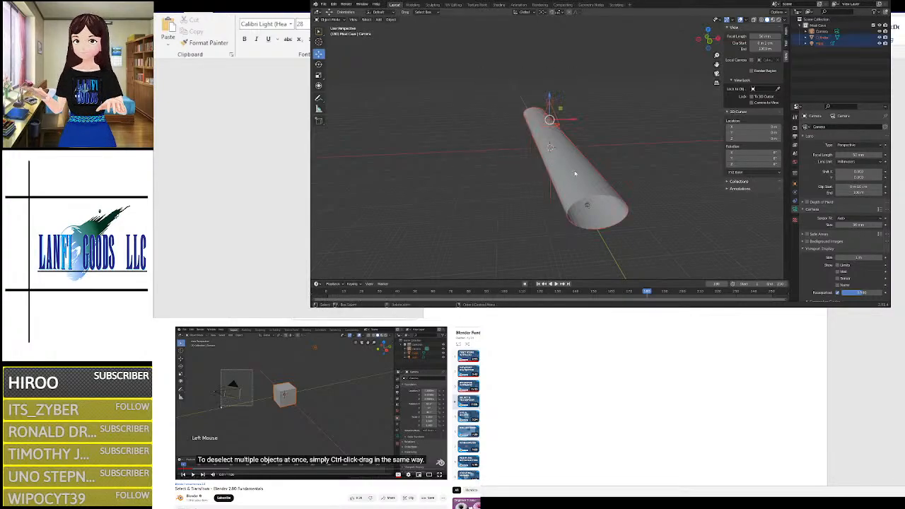
pyautogui.moveTo(503, 100); pyautogui.dragTo(578, 191)
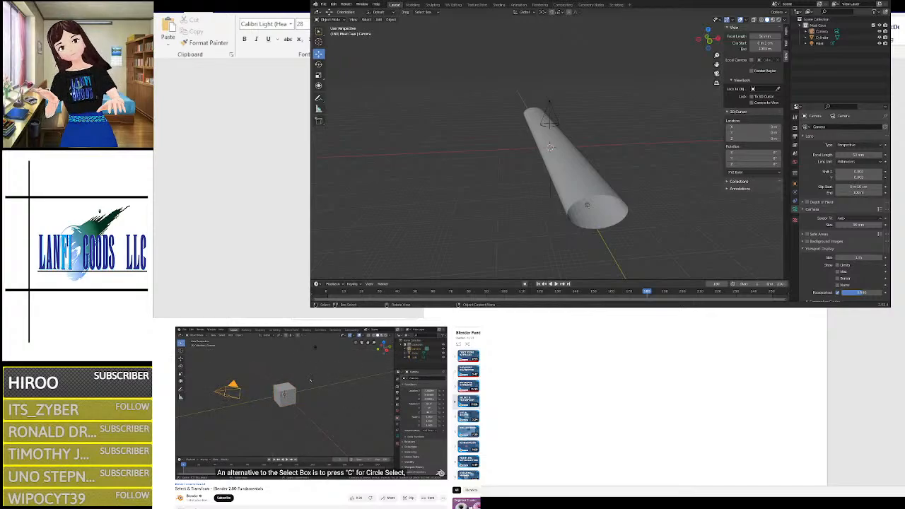
# Step: Replay the tutorial video's passage on Circle Select and continue through the part on wireframe selection
pyautogui.moveTo(319, 417)
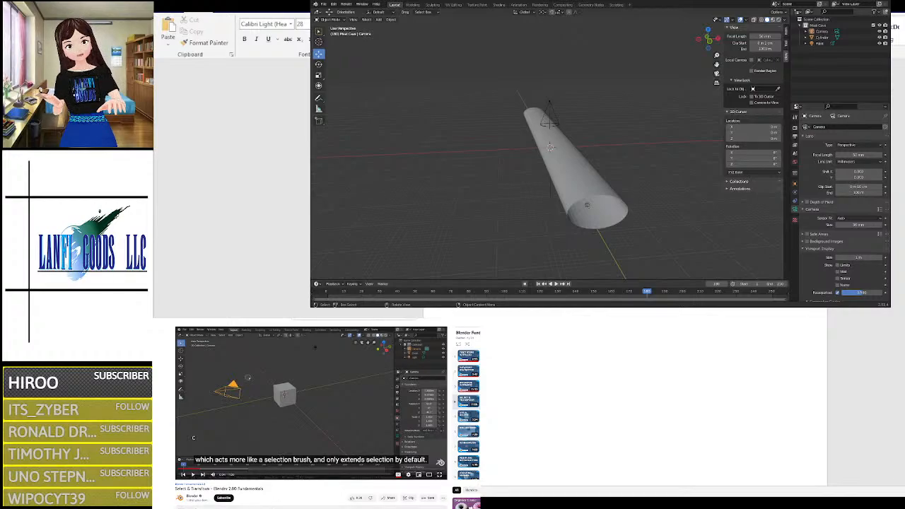
pyautogui.click(198, 470)
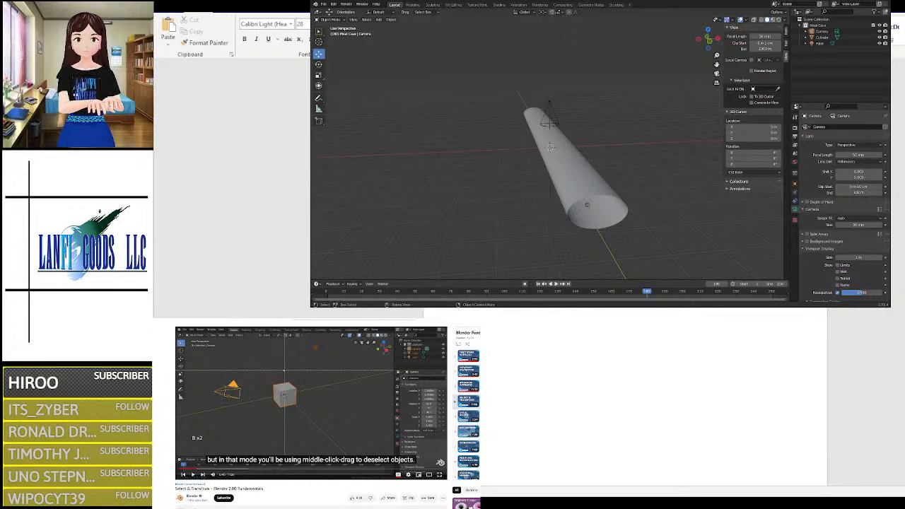
pyautogui.click(323, 395)
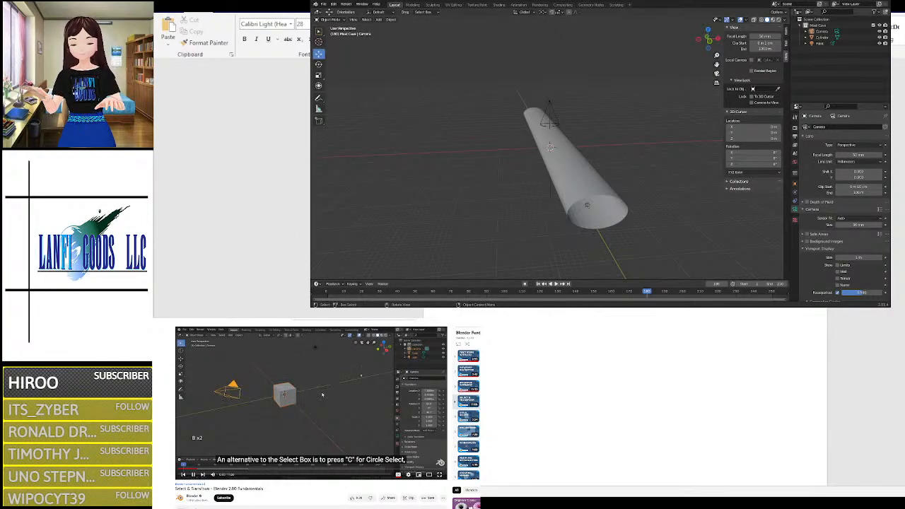
pyautogui.click(322, 395)
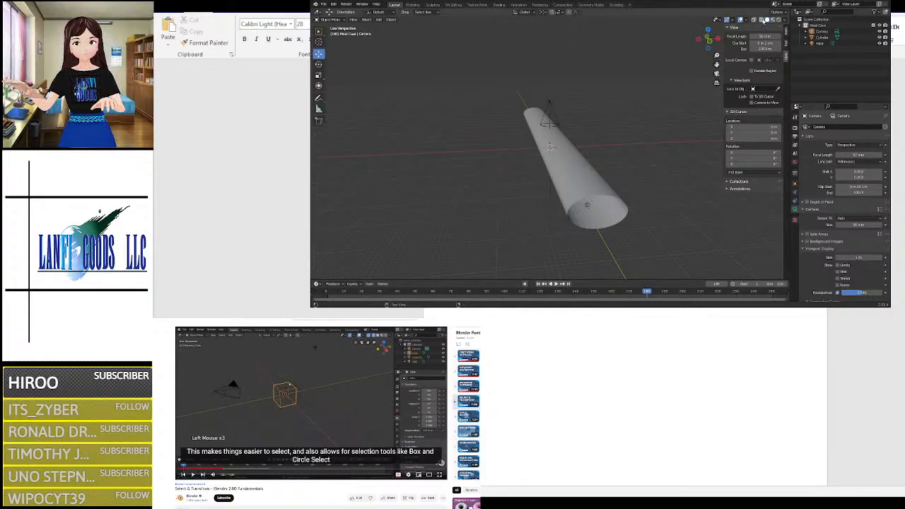
# Step: Inspect the cylinder in Wireframe and Solid shading, and switch the viewport to Material Preview
pyautogui.click(762, 19)
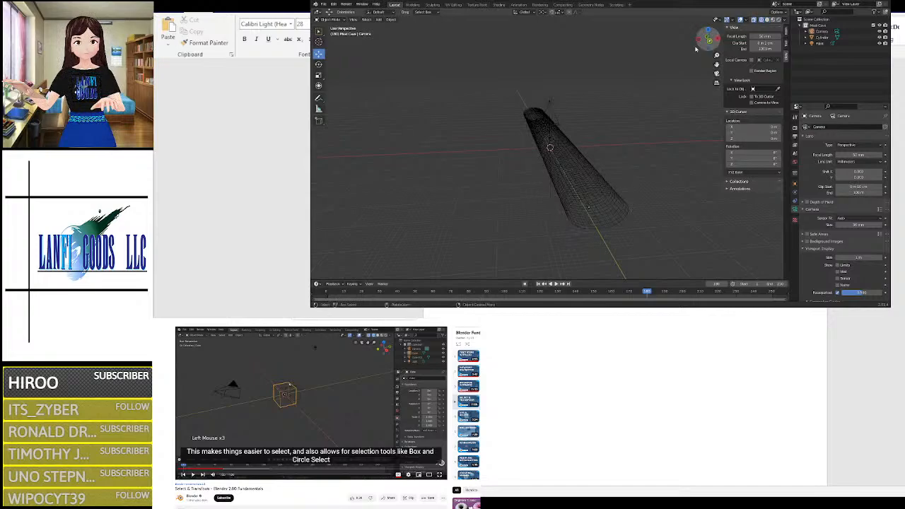
pyautogui.scroll(3, 584, 97)
pyautogui.moveTo(584, 97)
pyautogui.mouseDown(button='middle')
pyautogui.moveTo(608, 125)
pyautogui.moveTo(699, 148)
pyautogui.moveTo(640, 101)
pyautogui.moveTo(640, 156)
pyautogui.moveTo(632, 142)
pyautogui.moveTo(662, 76)
pyautogui.moveTo(687, 105)
pyautogui.moveTo(685, 117)
pyautogui.moveTo(615, 115)
pyautogui.moveTo(601, 134)
pyautogui.moveTo(615, 138)
pyautogui.mouseUp(button='middle')
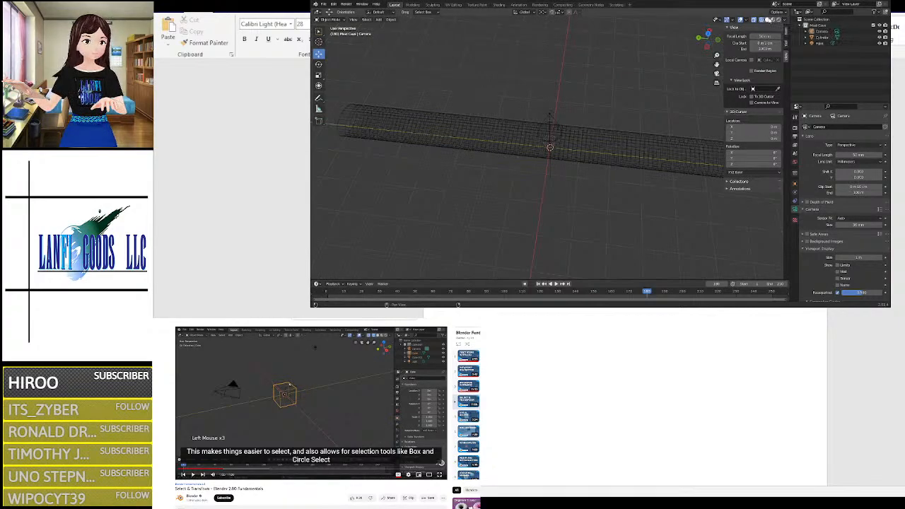
pyautogui.click(768, 21)
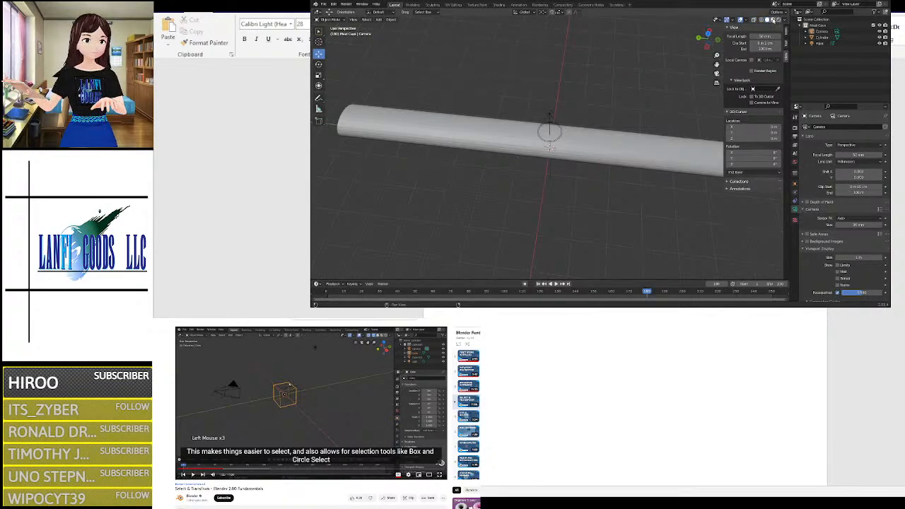
pyautogui.click(773, 21)
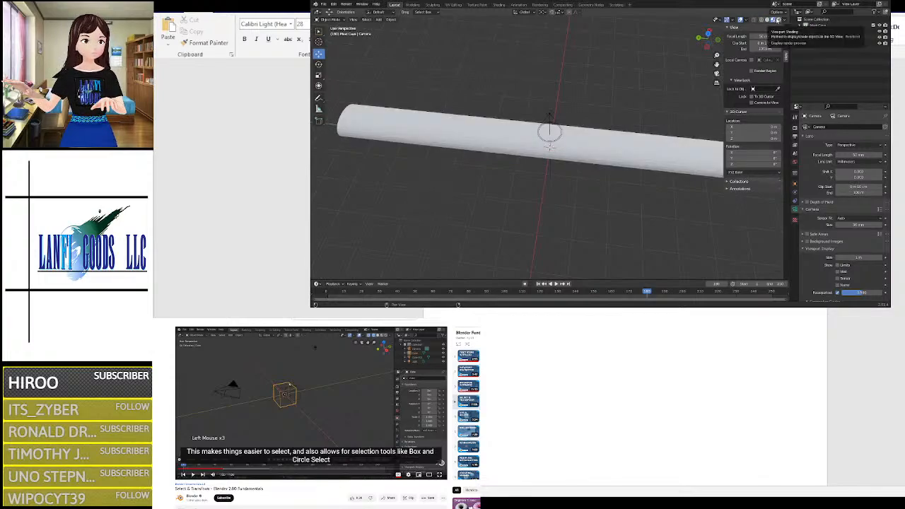
# Step: Preview the cylinder in Rendered shading and return the viewport to Solid shading
pyautogui.click(777, 20)
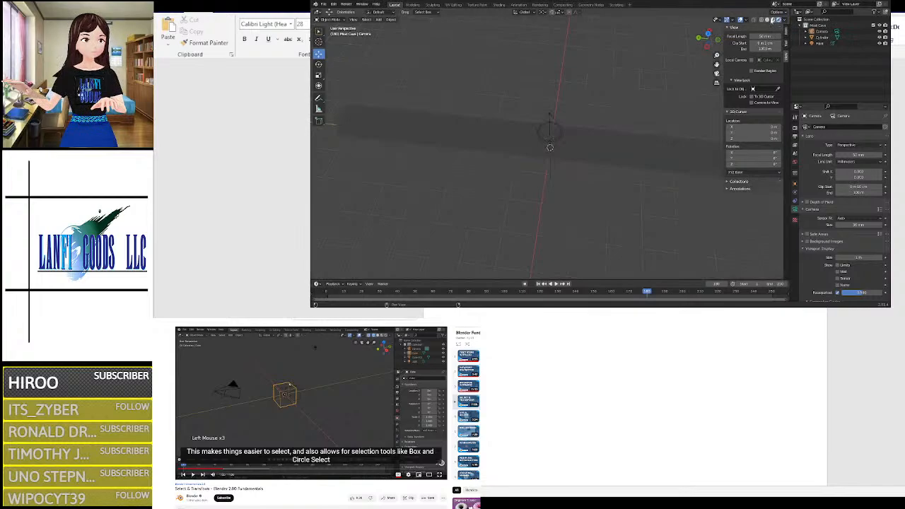
pyautogui.click(768, 21)
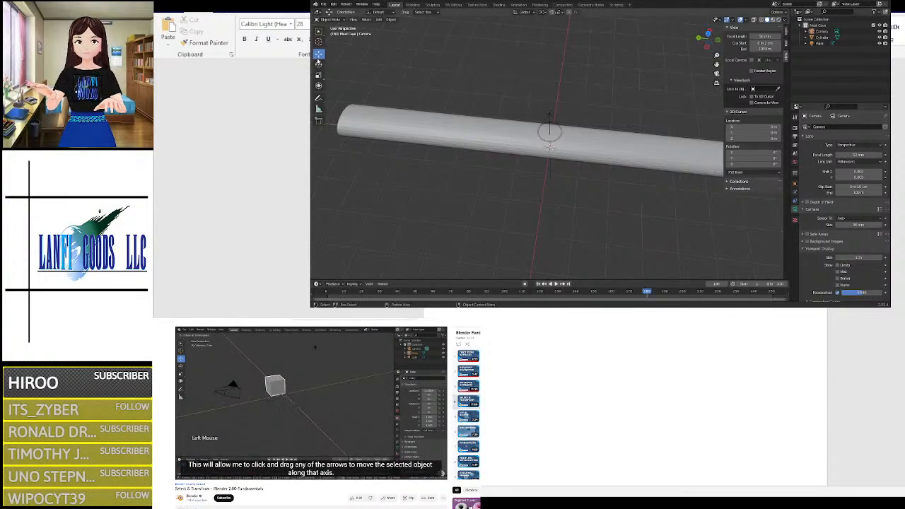
pyautogui.scroll(-3, 490, 166)
pyautogui.scroll(3, 549, 197)
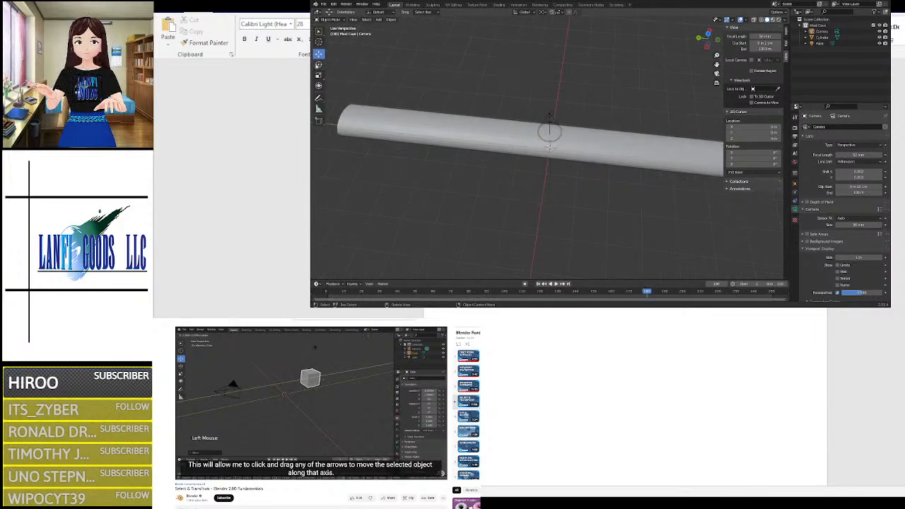
# Step: Select the cylinder and practise moving it along the Y axis, undoing the move
pyautogui.click(820, 37)
pyautogui.scroll(-2, 523, 145)
pyautogui.moveTo(523, 145); pyautogui.dragTo(544, 150)
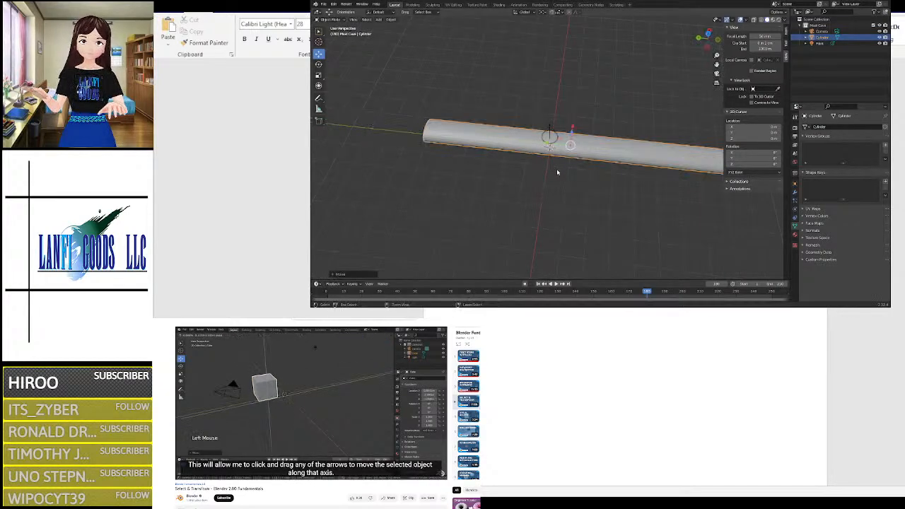
pyautogui.hotkey('ctrl', 'z')
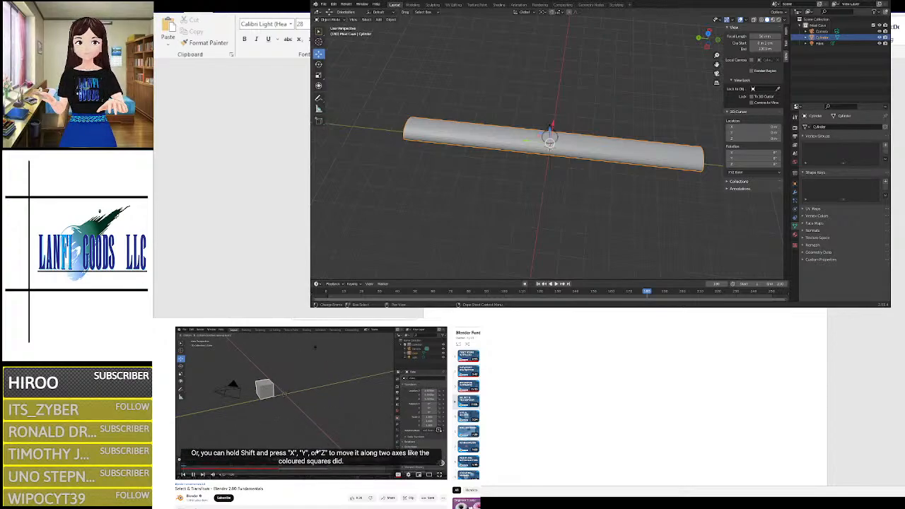
# Step: Continue the tutorial video through the axis-constrained moving passage to the part on rotating objects
pyautogui.click(329, 416)
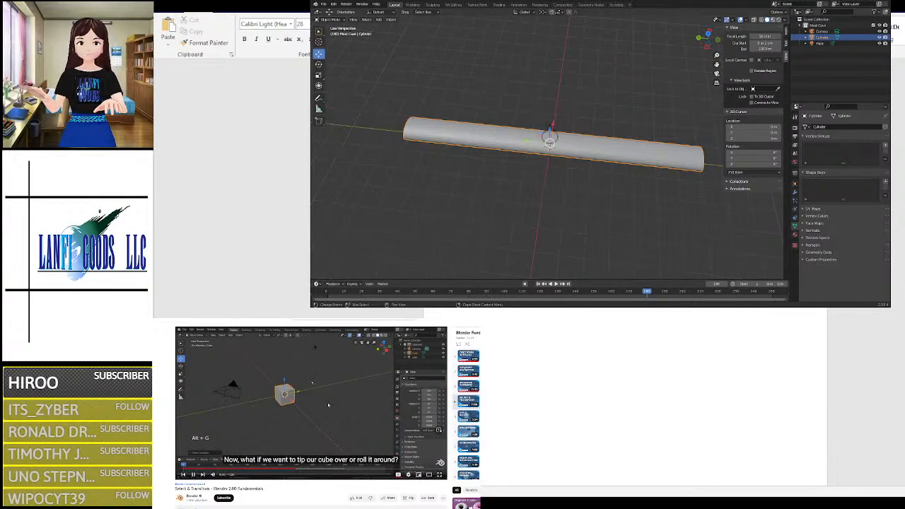
pyautogui.click(312, 383)
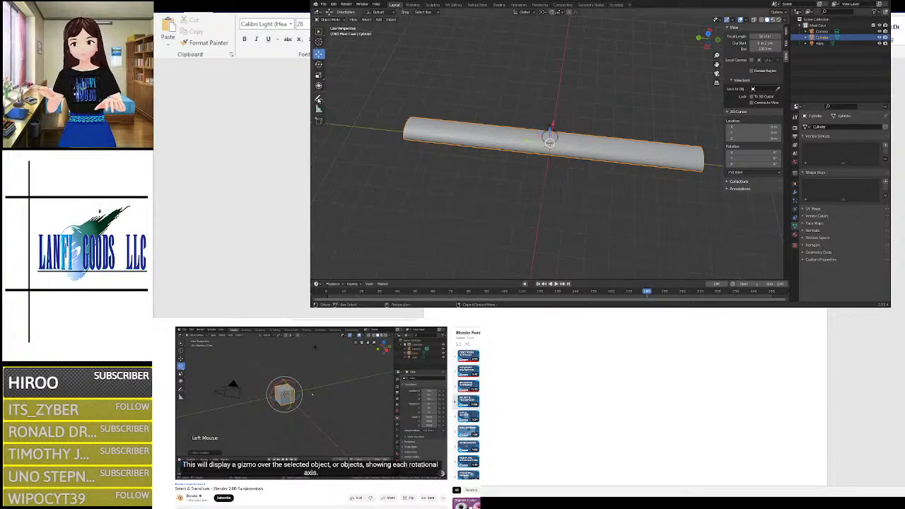
# Step: Practise rotating the cylinder about the Y axis and the Z axis with the Rotate tool, reverting both rotations
pyautogui.click(318, 64)
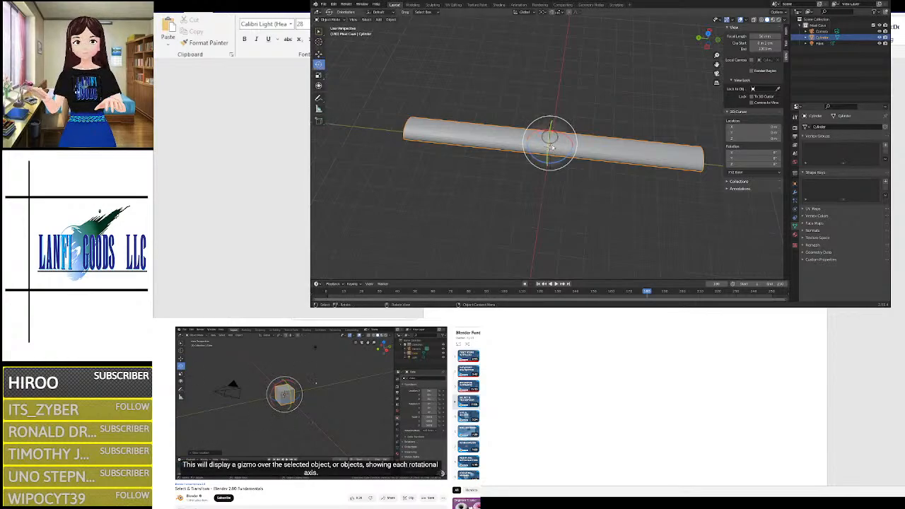
pyautogui.press('r')
pyautogui.press('y')
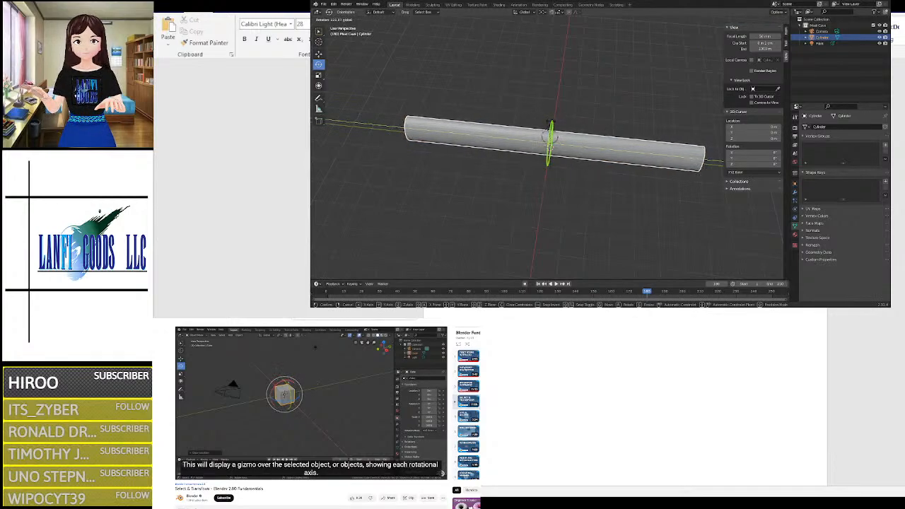
pyautogui.moveTo(553, 106); pyautogui.dragTo(552, 111)
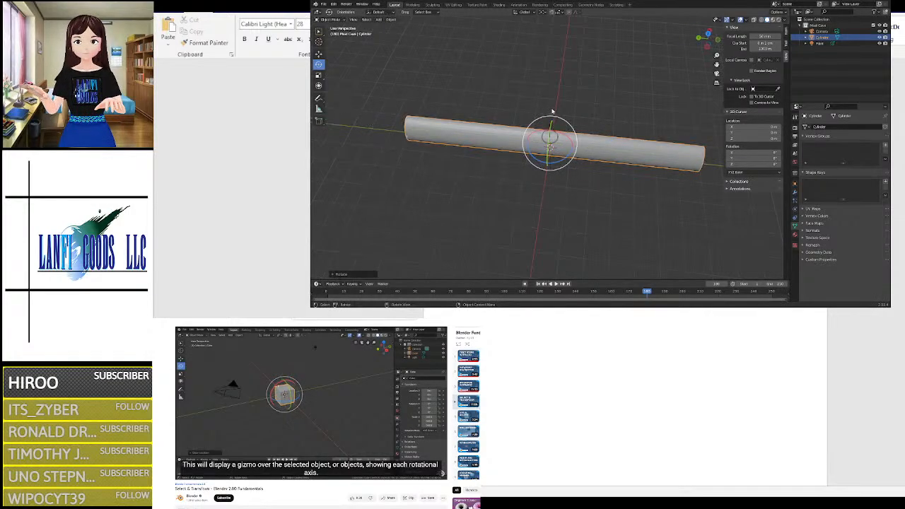
pyautogui.hotkey('ctrl', 'z')
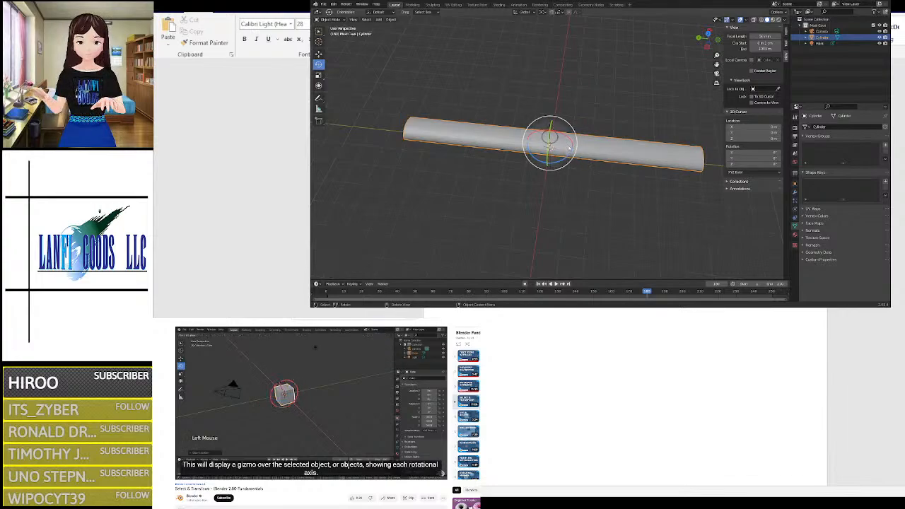
pyautogui.press('r')
pyautogui.press('z')
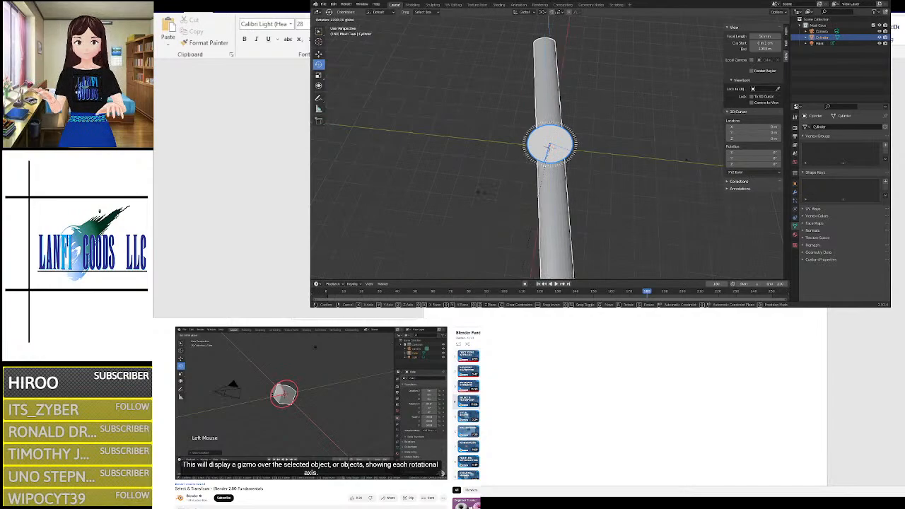
pyautogui.rightClick(481, 194)
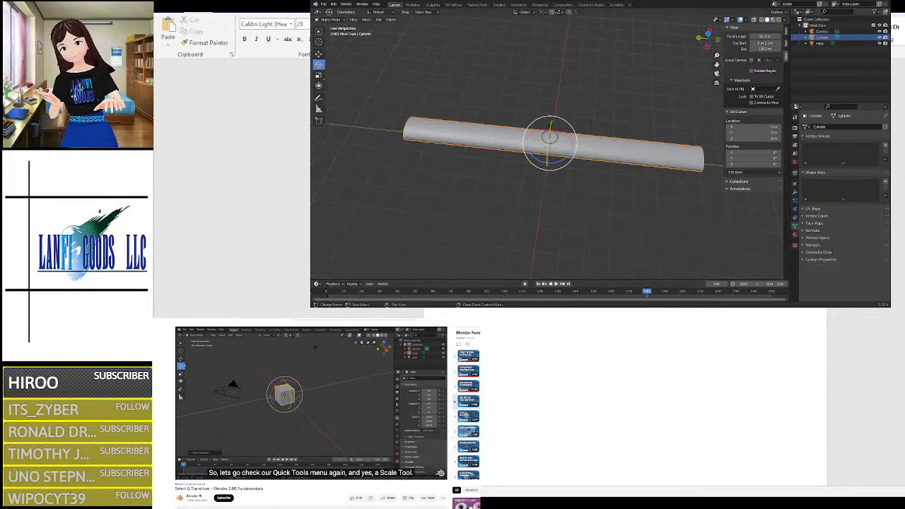
# Step: Practise scaling the cylinder with the Scale tool, first uniformly and once along a single axis, undoing each change
pyautogui.click(318, 75)
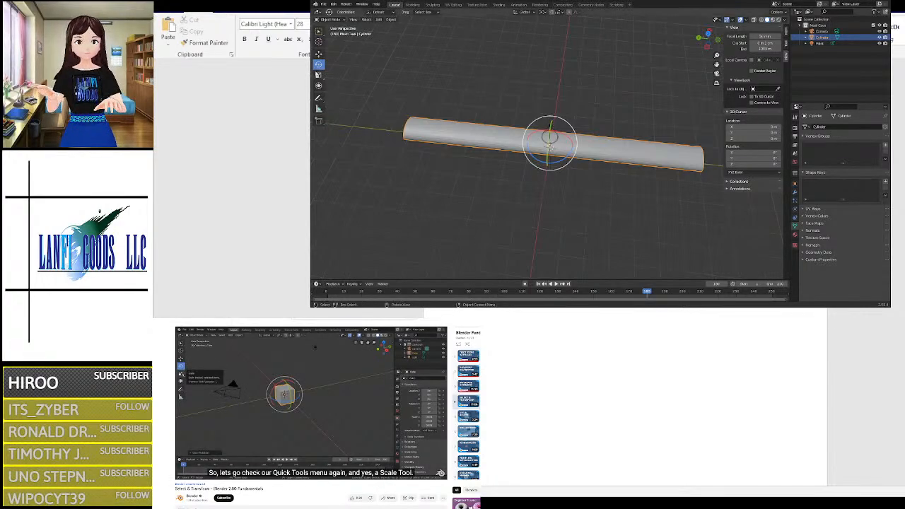
pyautogui.moveTo(559, 168); pyautogui.dragTo(573, 222)
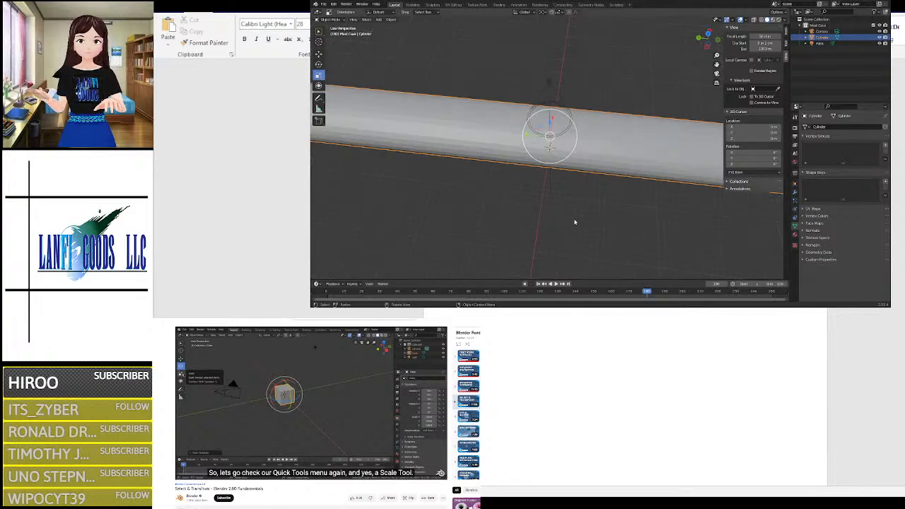
pyautogui.hotkey('ctrl', 'z')
pyautogui.moveTo(551, 130); pyautogui.dragTo(540, 90)
pyautogui.click(539, 92)
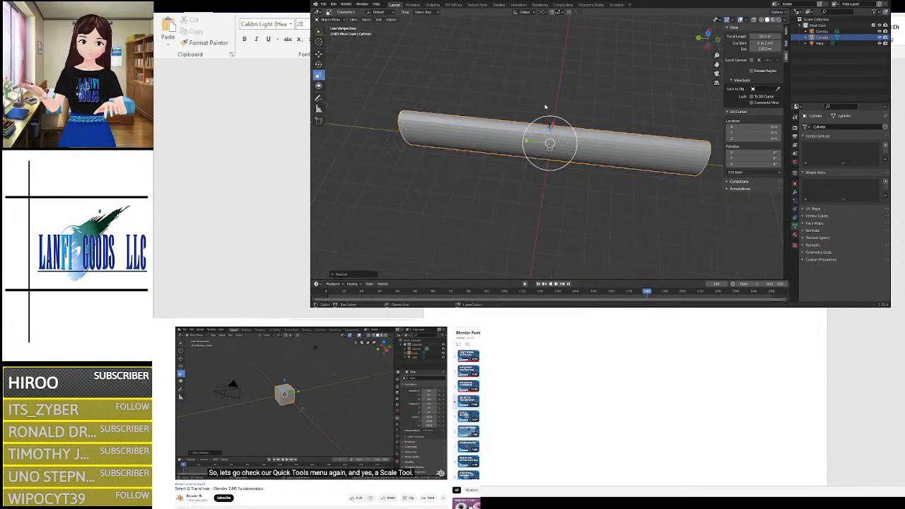
pyautogui.hotkey('ctrl', 'z')
pyautogui.rightClick(563, 204)
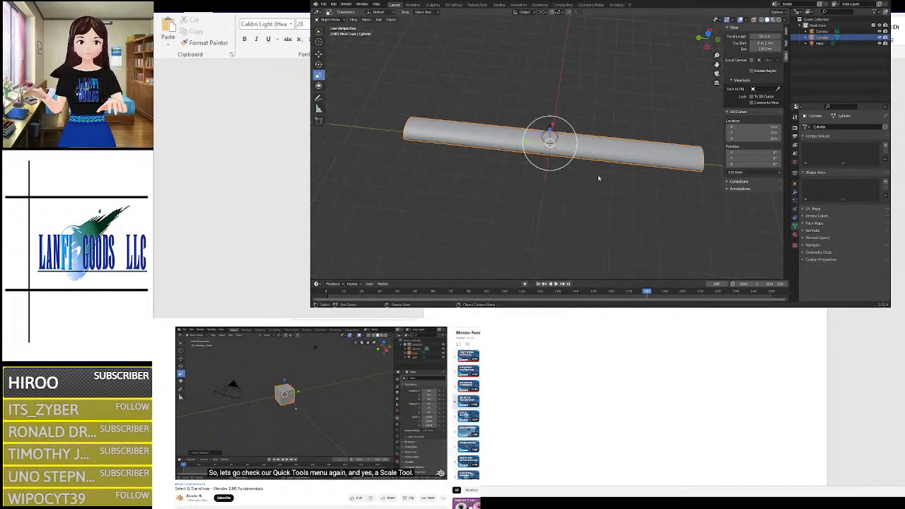
# Step: Try scaling the cylinder along the X axis and the Z axis, reverting the widening along X
pyautogui.moveTo(598, 177); pyautogui.dragTo(595, 147, button='middle')
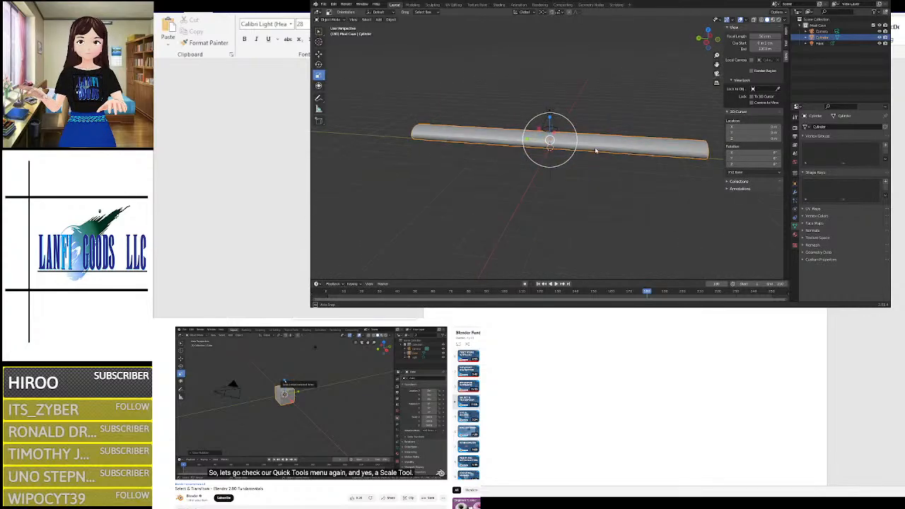
pyautogui.moveTo(530, 141)
pyautogui.mouseDown()
pyautogui.moveTo(516, 140)
pyautogui.moveTo(532, 142)
pyautogui.mouseUp()
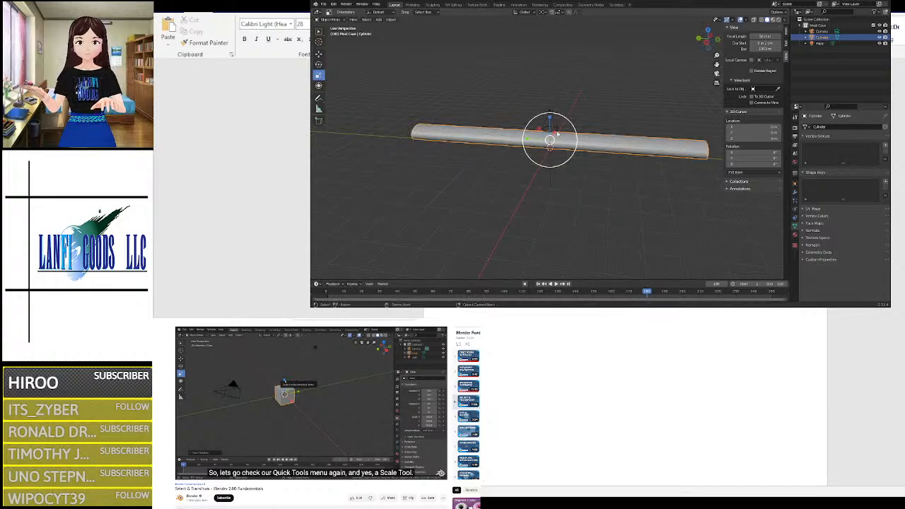
pyautogui.press('s')
pyautogui.press('x')
pyautogui.click(551, 124)
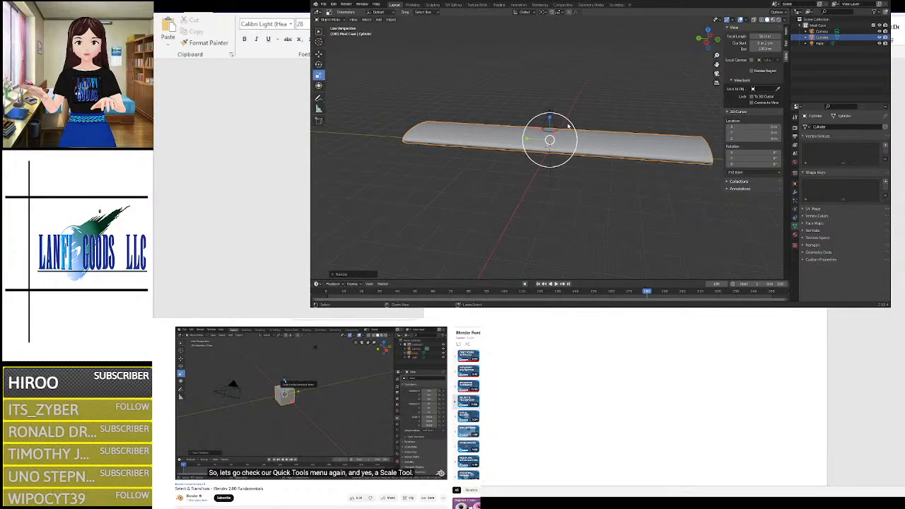
pyautogui.moveTo(550, 121); pyautogui.dragTo(500, 164)
pyautogui.rightClick(499, 165)
pyautogui.rightClick(525, 191)
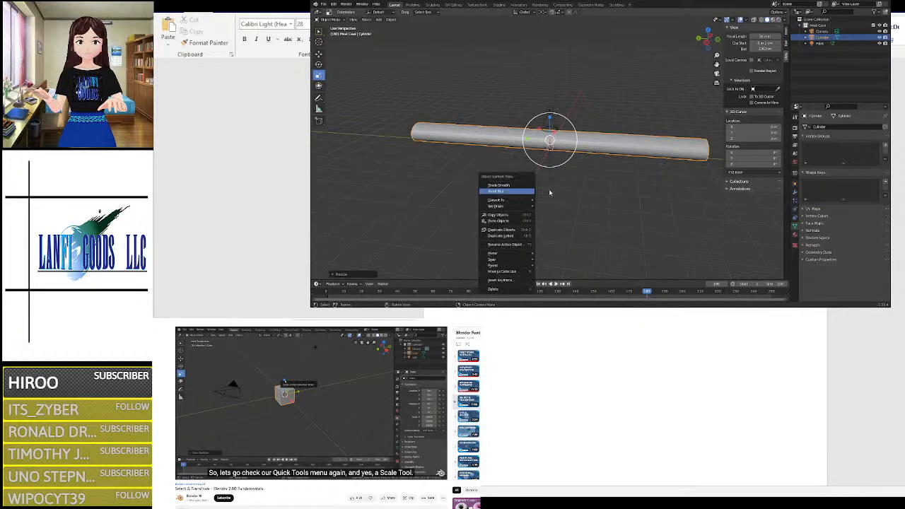
# Step: Practise scaling the cylinder along the Z and Y axes from an end-on view, undoing the scaling and the accidental light selection
pyautogui.moveTo(576, 184); pyautogui.dragTo(628, 172, button='middle')
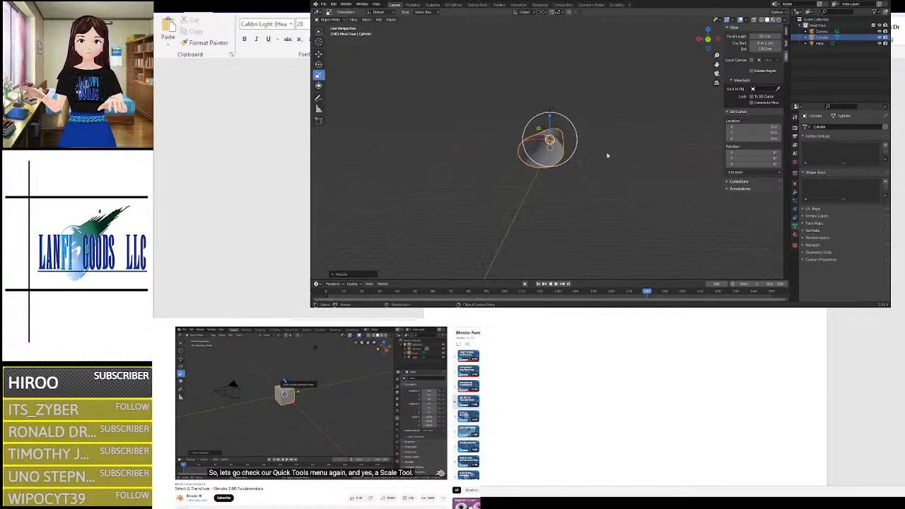
pyautogui.click(550, 118)
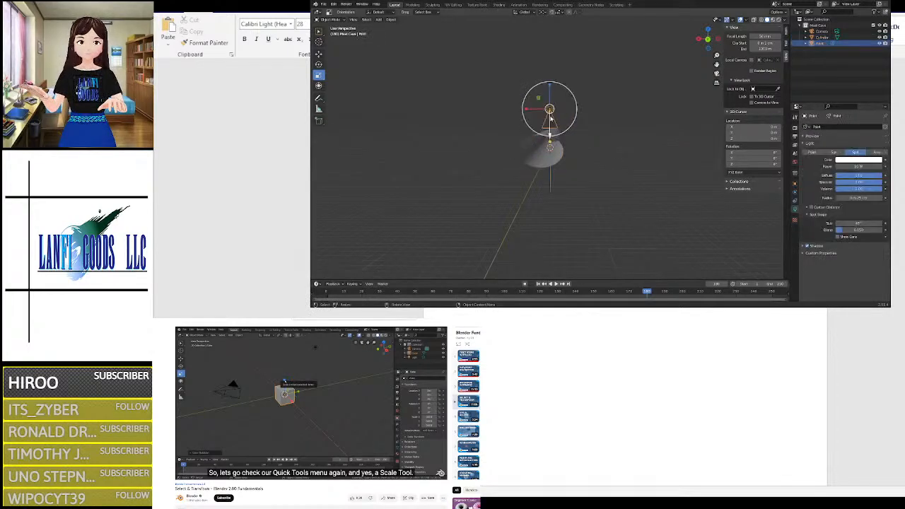
pyautogui.click(550, 152)
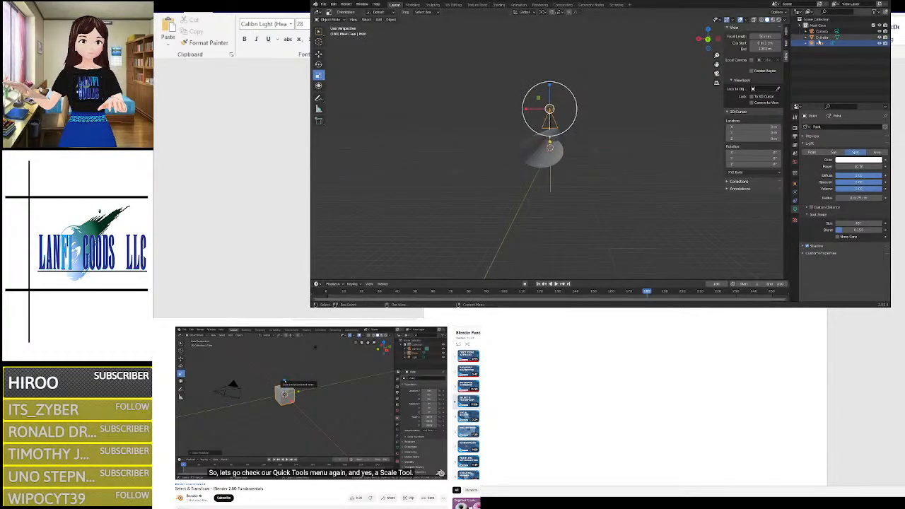
pyautogui.moveTo(550, 117); pyautogui.dragTo(547, 93)
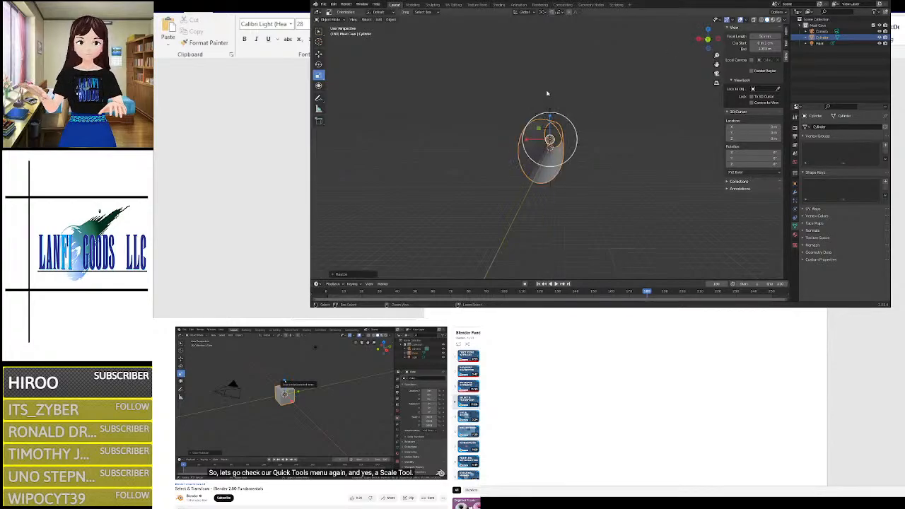
pyautogui.hotkey('ctrl', 'z')
pyautogui.click(548, 107)
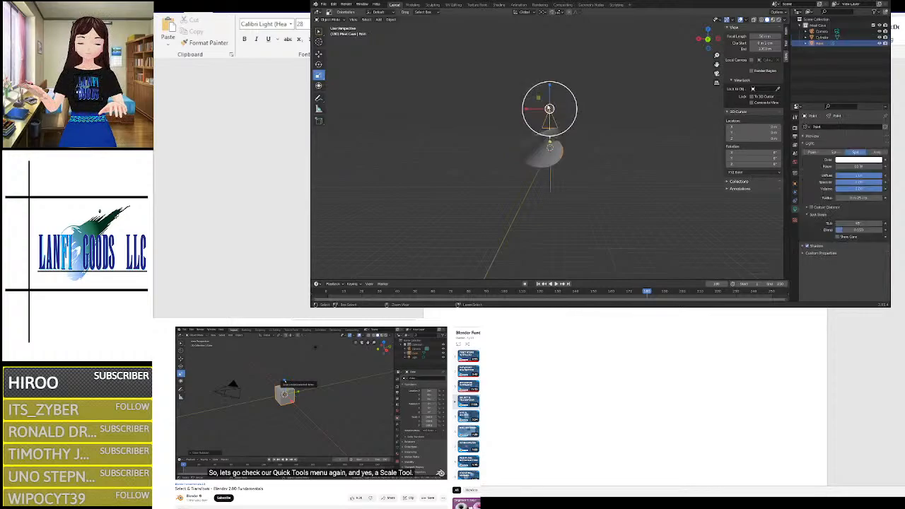
pyautogui.hotkey('ctrl', 'z')
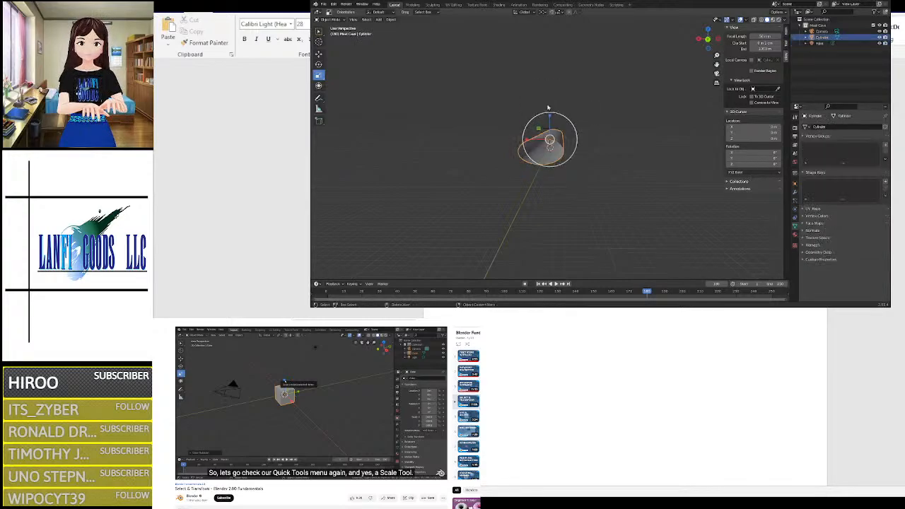
pyautogui.moveTo(539, 129); pyautogui.dragTo(583, 123)
pyautogui.hotkey('ctrl', 'z')
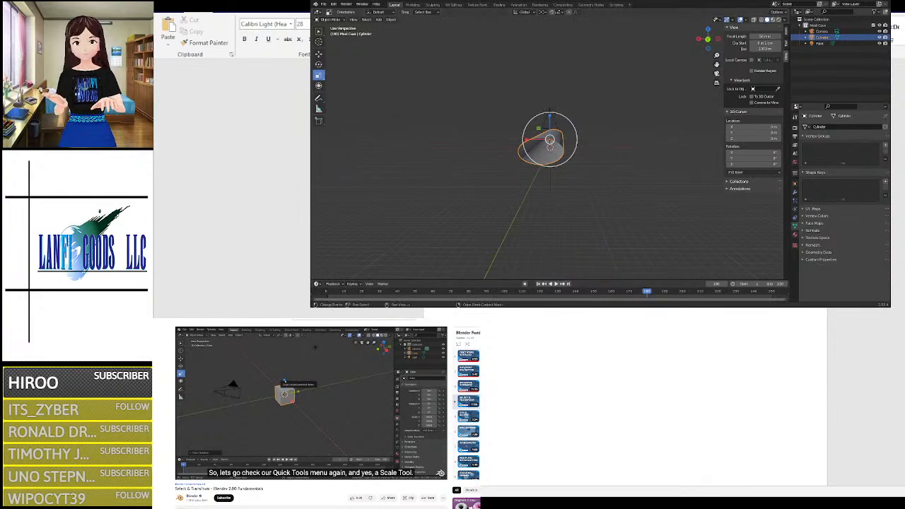
pyautogui.hotkey('ctrl', 'z')
# Step: Set the transform pivot point to 3D Cursor
pyautogui.moveTo(603, 153); pyautogui.dragTo(657, 154, button='middle')
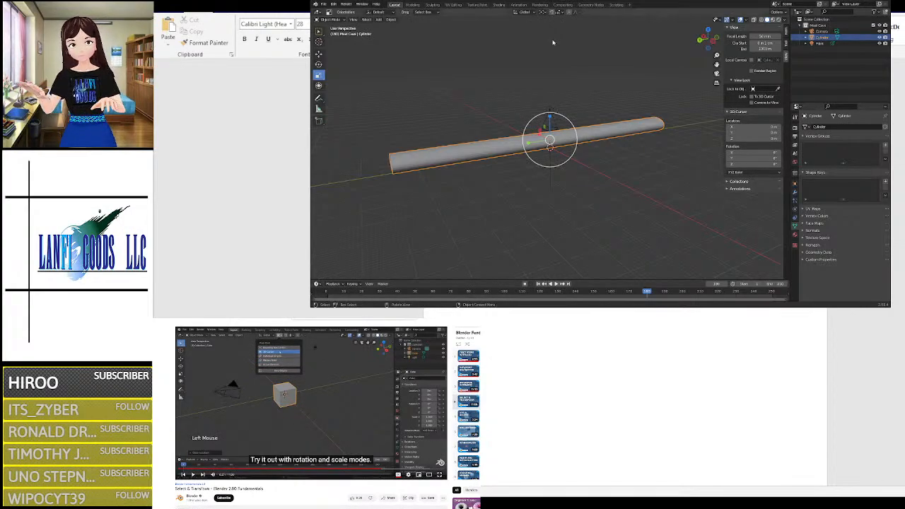
pyautogui.click(543, 12)
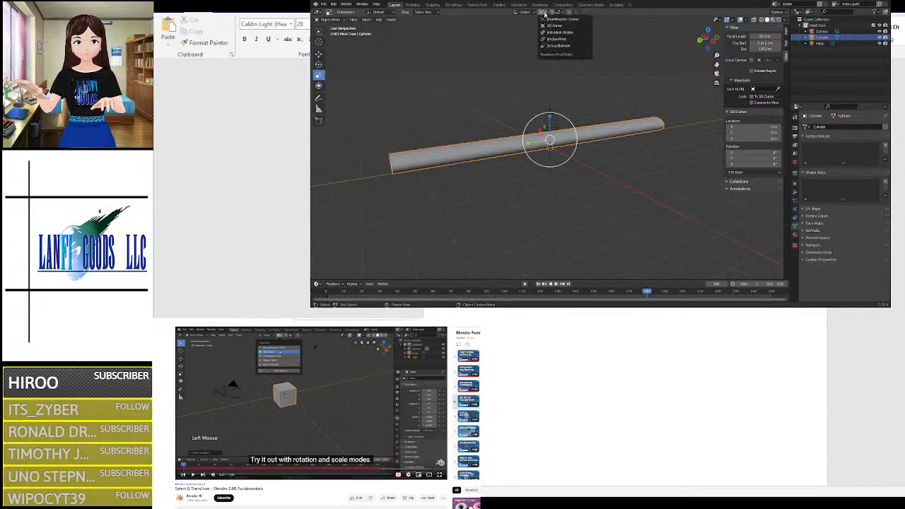
pyautogui.click(555, 27)
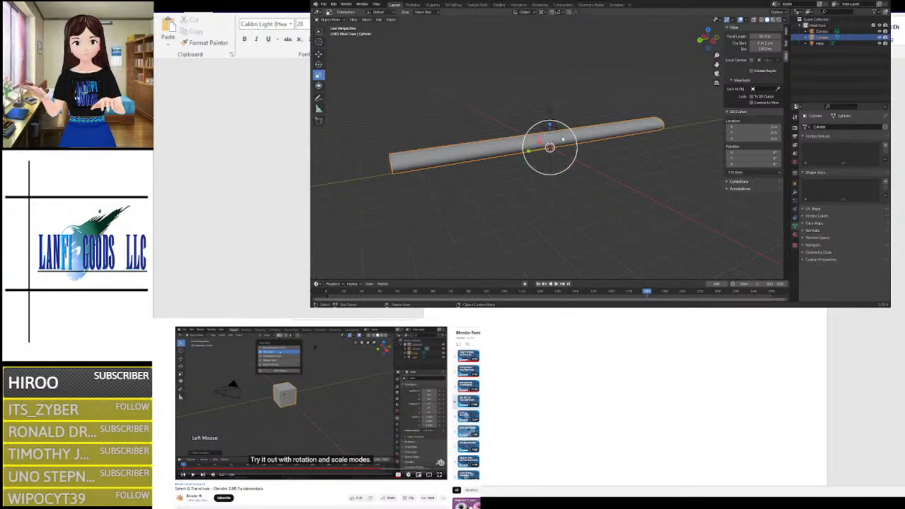
pyautogui.scroll(6, 608, 136)
pyautogui.scroll(-3, 612, 139)
pyautogui.scroll(-3, 613, 139)
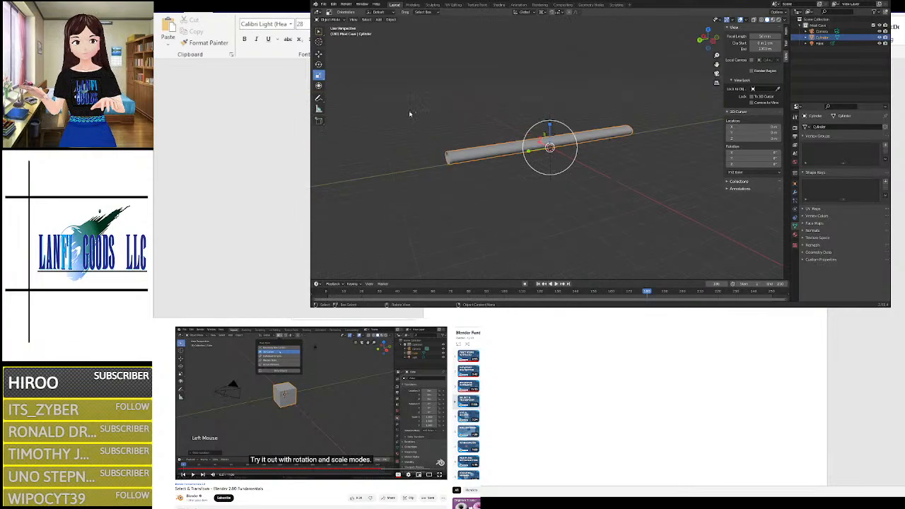
# Step: Move the cylinder slightly along the Y axis with the Move tool
pyautogui.click(319, 53)
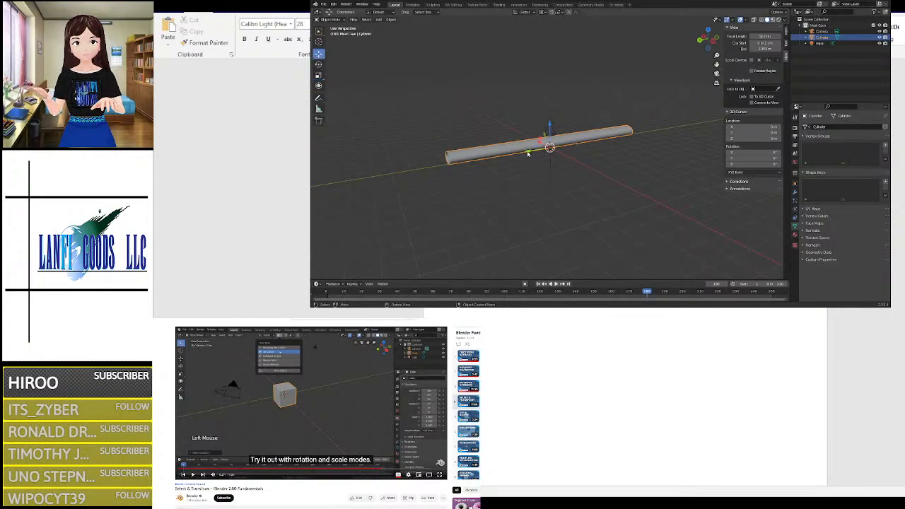
pyautogui.moveTo(523, 152); pyautogui.dragTo(519, 154)
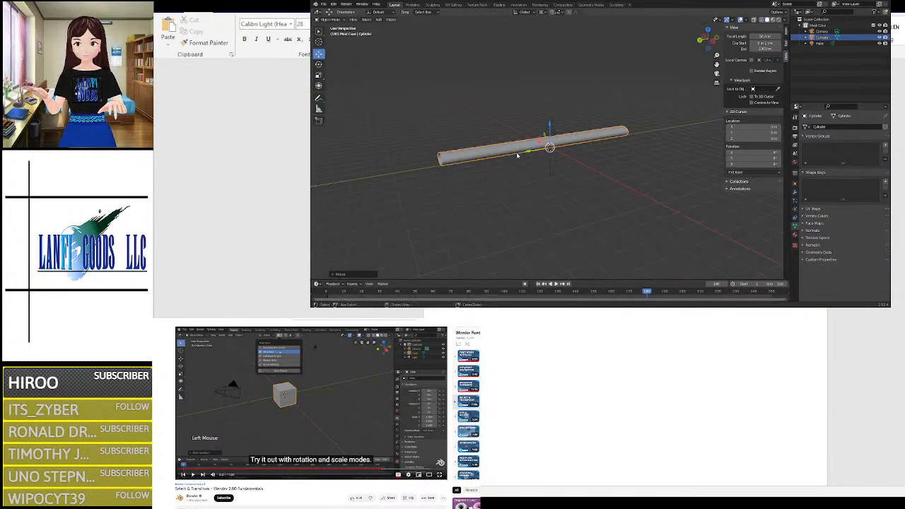
pyautogui.scroll(4, 556, 119)
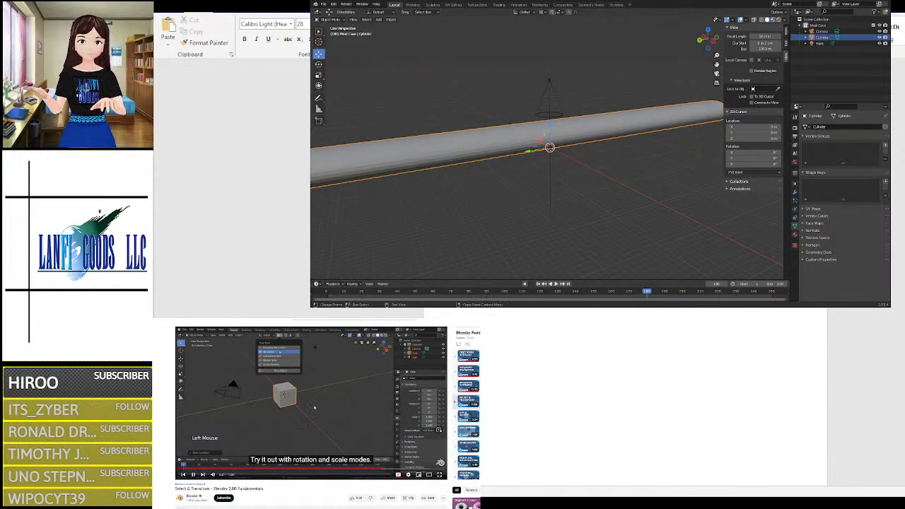
# Step: Toggle the tutorial video's playback and use the 3D Cursor tool to place the cursor on the cylinder's surface, off its centre
pyautogui.click(313, 412)
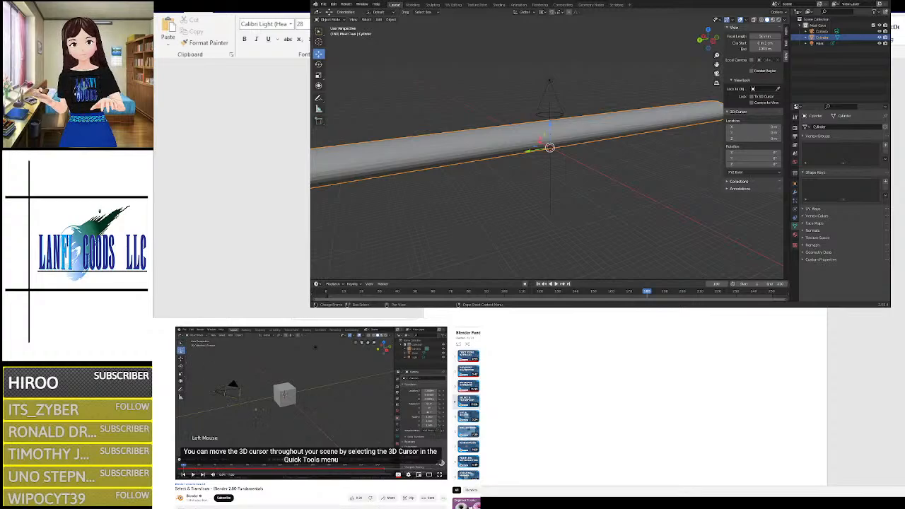
pyautogui.click(318, 42)
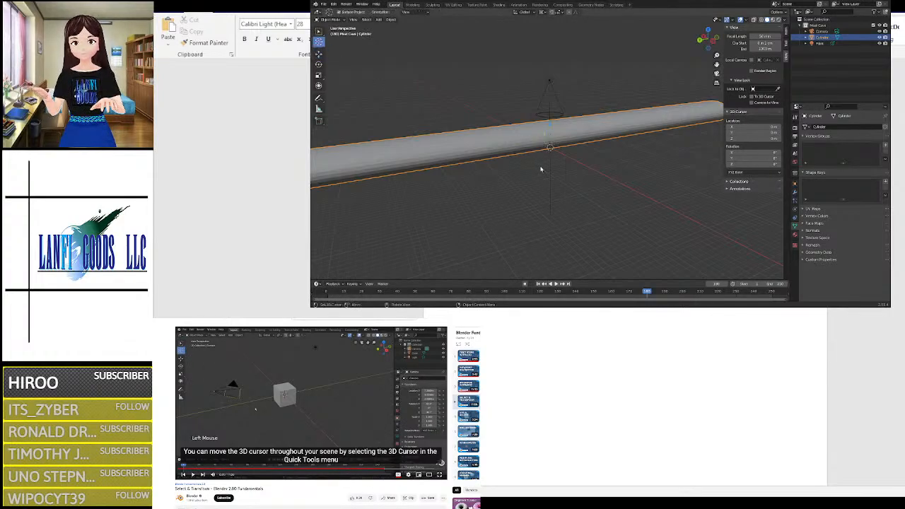
pyautogui.moveTo(551, 149); pyautogui.dragTo(662, 122)
pyautogui.moveTo(661, 122); pyautogui.dragTo(712, 166, button='middle')
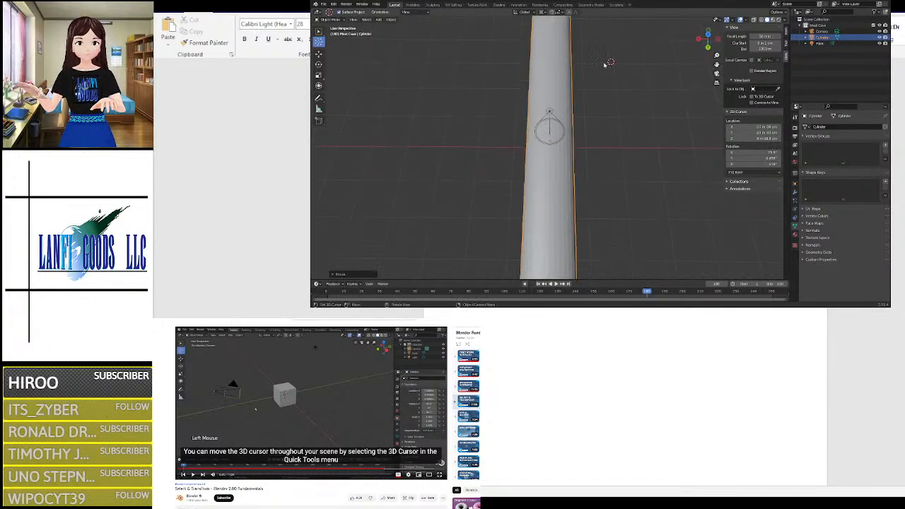
pyautogui.moveTo(608, 64); pyautogui.dragTo(552, 75)
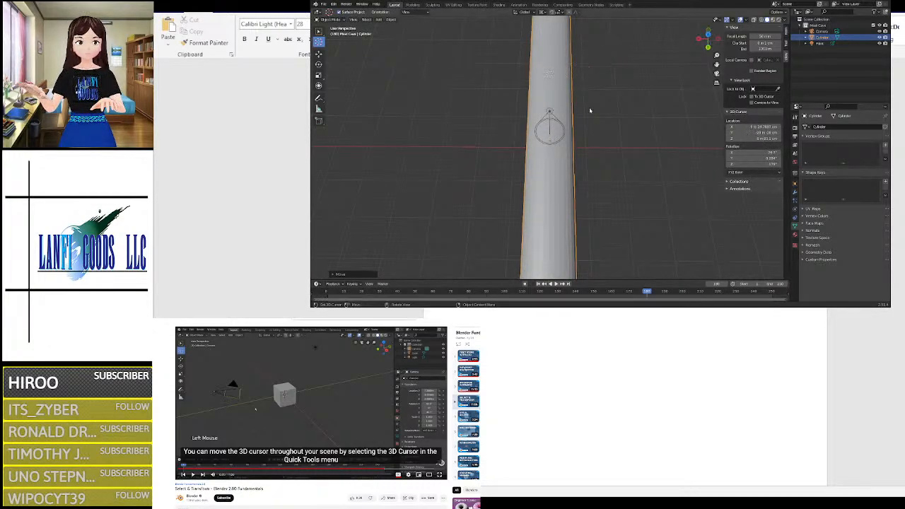
pyautogui.moveTo(589, 109); pyautogui.dragTo(535, 97, button='middle')
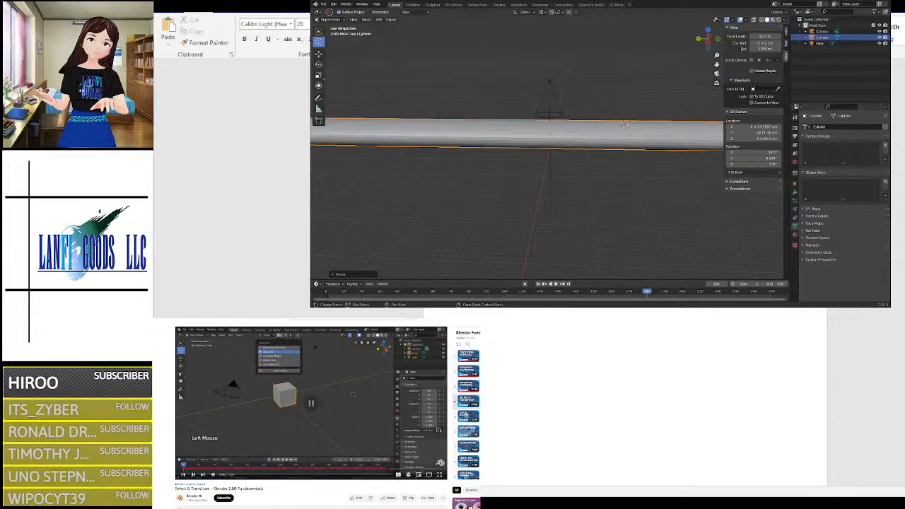
# Step: Try scaling the cylinder along the Z axis about the 3D cursor with the Scale tool
pyautogui.click(319, 74)
pyautogui.moveTo(628, 106); pyautogui.dragTo(623, 130)
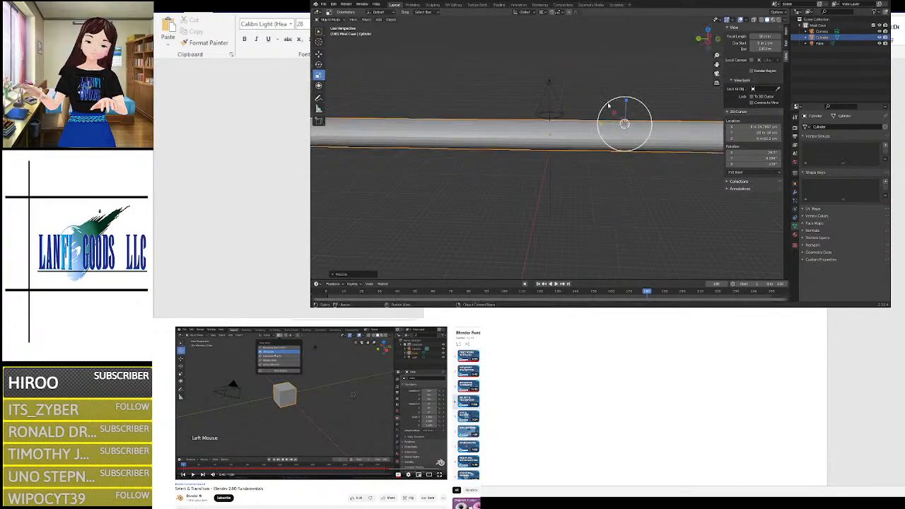
pyautogui.scroll(-2, 340, 94)
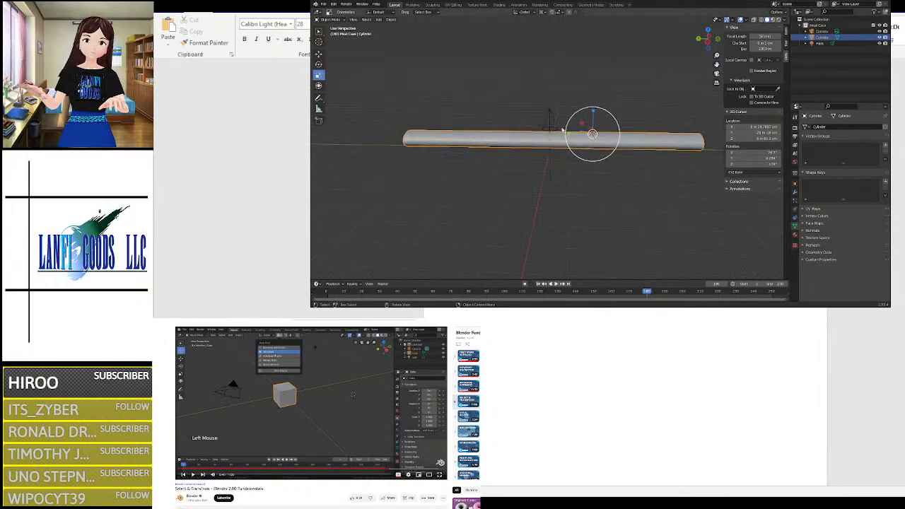
# Step: Set the transform pivot point to Active Element and continue with the tutorial video
pyautogui.click(543, 12)
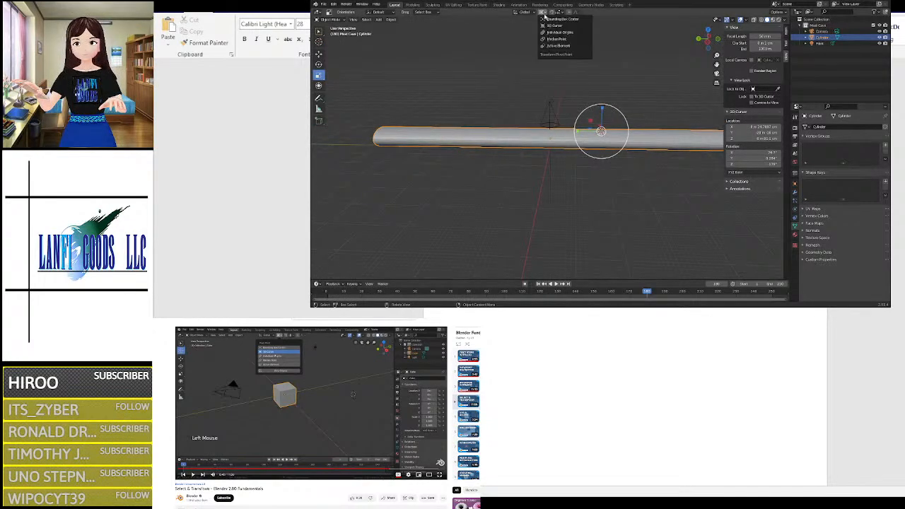
pyautogui.click(559, 45)
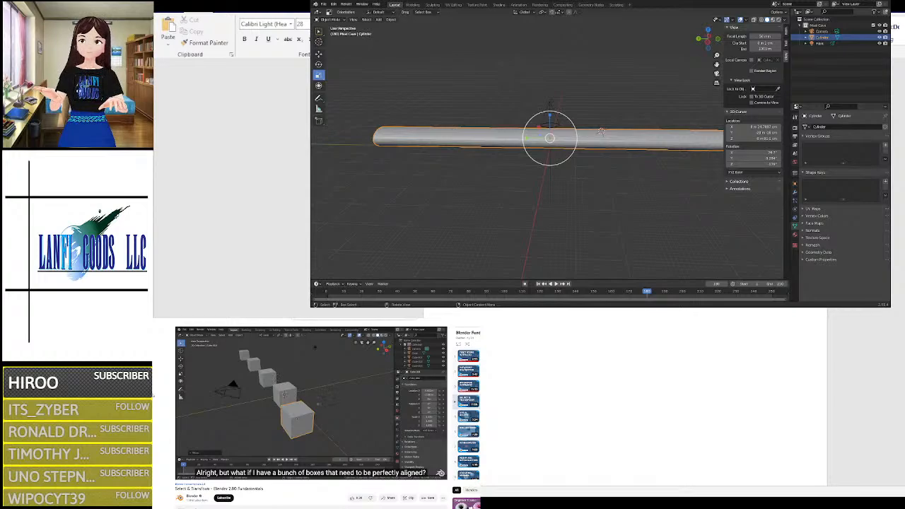
pyautogui.click(438, 427)
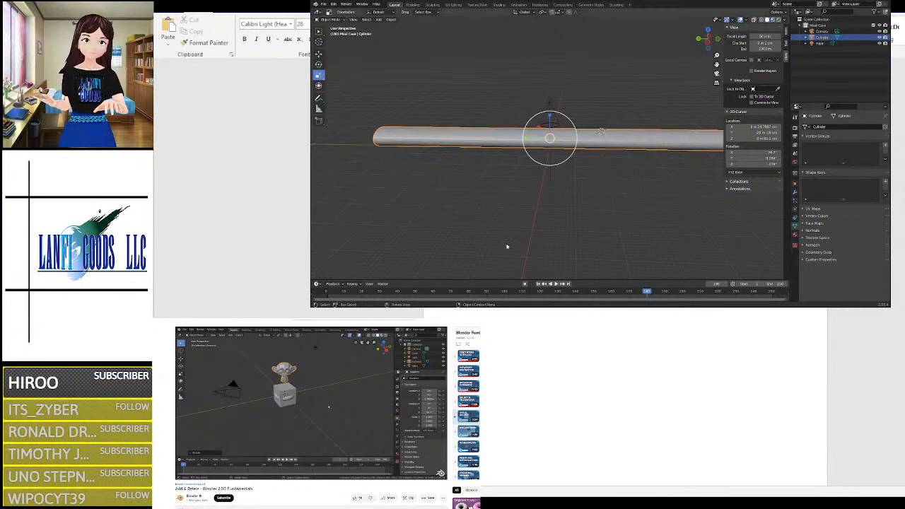
# Step: Add a Monkey mesh to the scene at the 3D cursor on the cylinder
pyautogui.click(379, 19)
pyautogui.moveTo(407, 29)
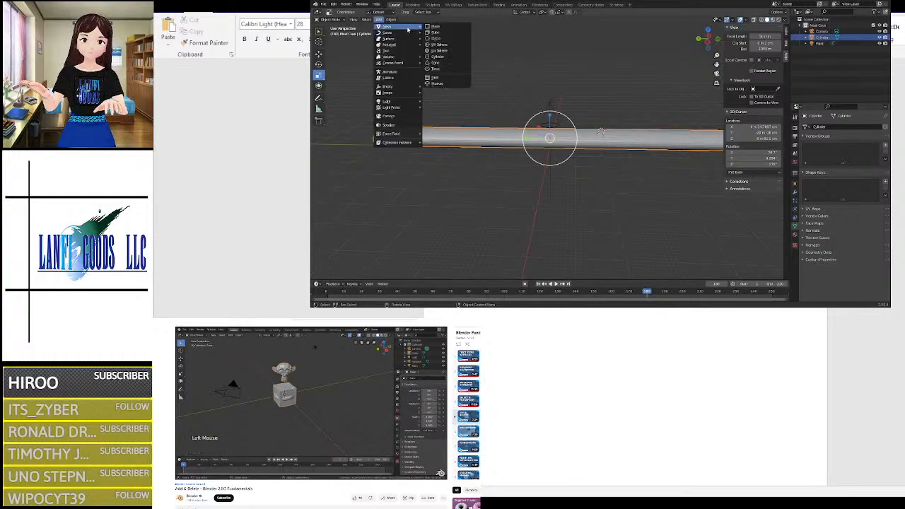
pyautogui.click(460, 84)
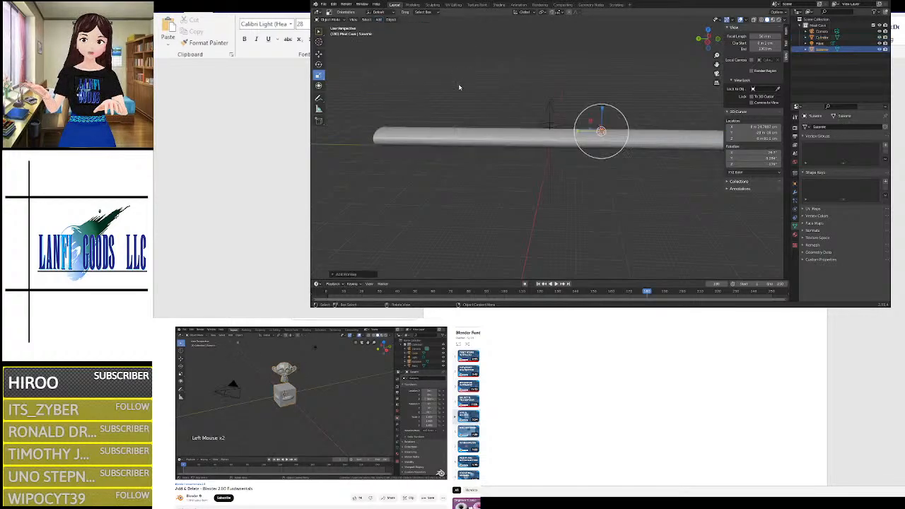
pyautogui.scroll(3, 596, 101)
pyautogui.scroll(-5, 598, 100)
pyautogui.scroll(6, 641, 103)
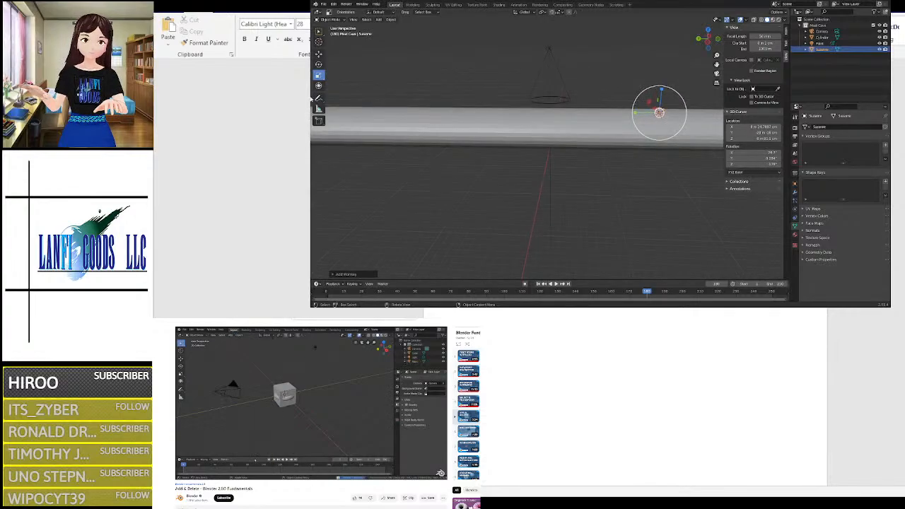
# Step: Move the monkey head up along the Z axis above the cylinder and look at it from the front
pyautogui.click(318, 55)
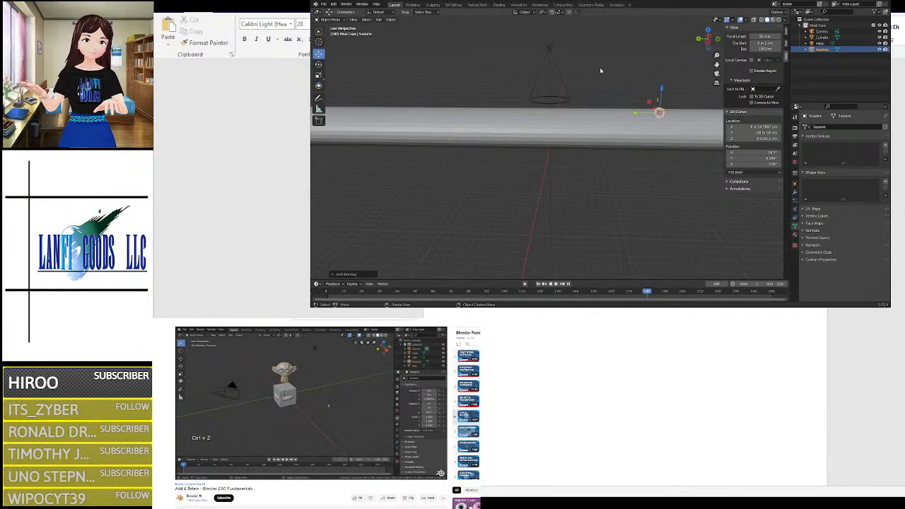
pyautogui.moveTo(661, 89); pyautogui.dragTo(665, 59)
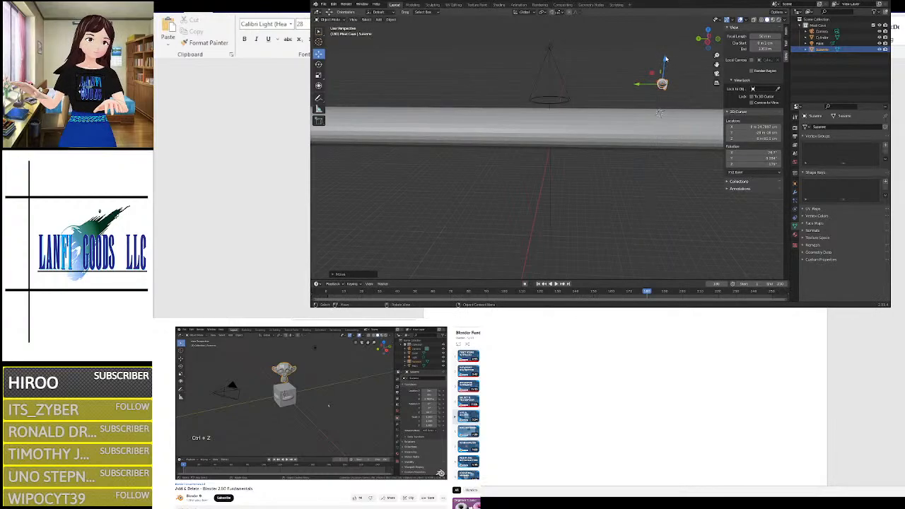
pyautogui.moveTo(664, 59); pyautogui.dragTo(622, 90, button='middle')
pyautogui.scroll(3, 606, 88)
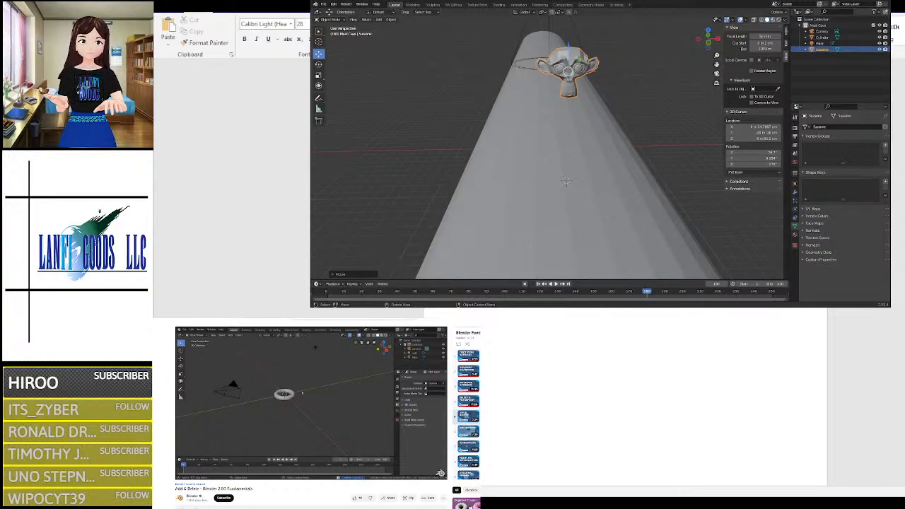
# Step: Select the monkey head in the scene collection and delete it
pyautogui.click(820, 44)
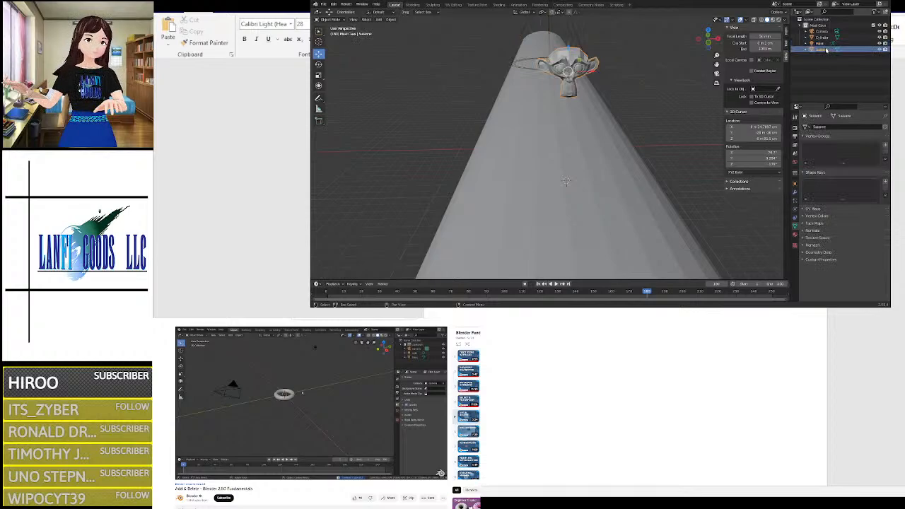
pyautogui.press('Delete')
pyautogui.moveTo(642, 104); pyautogui.dragTo(648, 131, button='middle')
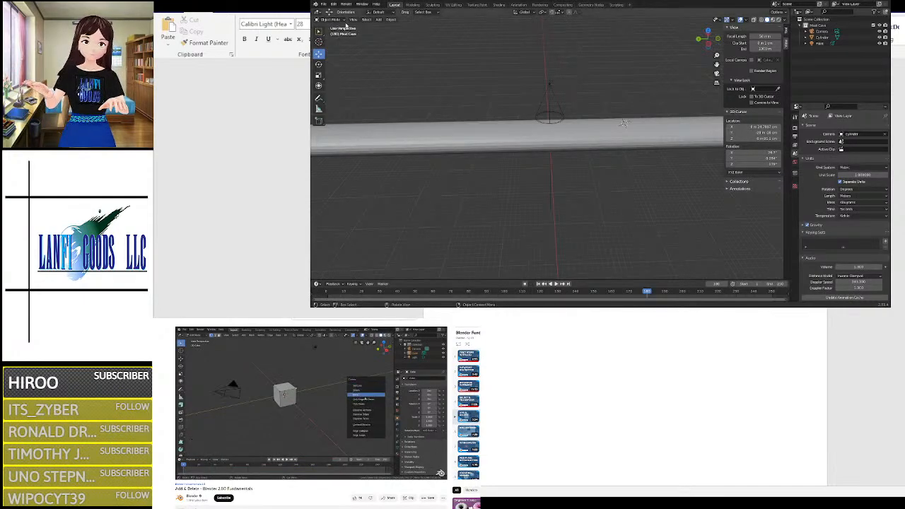
# Step: Select the cylinder and switch it from Object Mode to Edit Mode
pyautogui.click(379, 13)
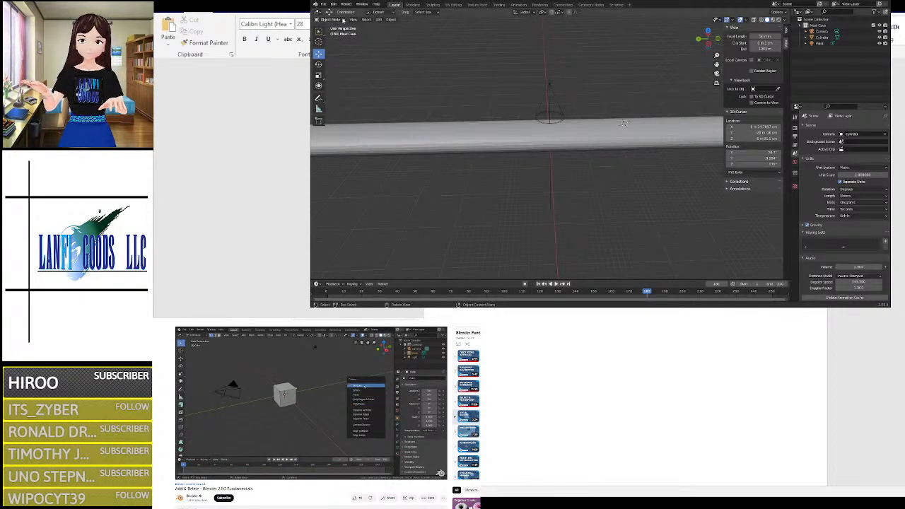
pyautogui.click(343, 20)
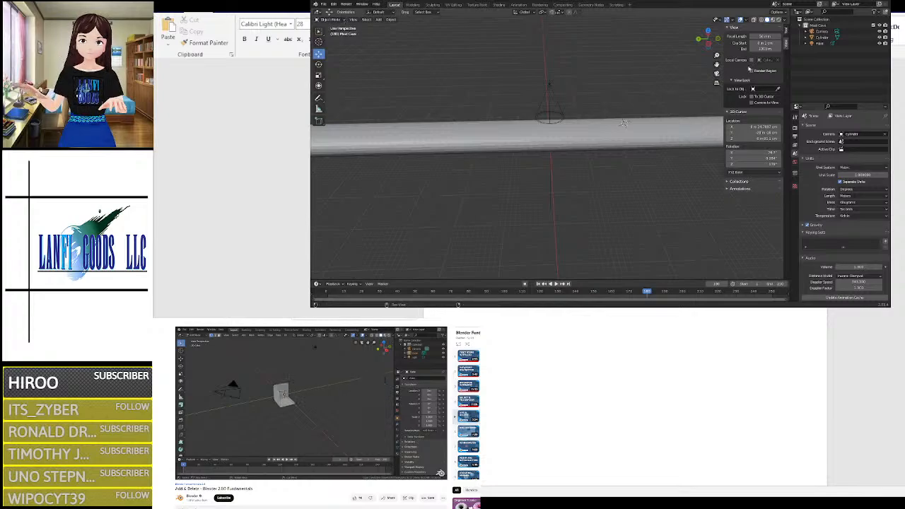
pyautogui.click(623, 124)
pyautogui.click(338, 20)
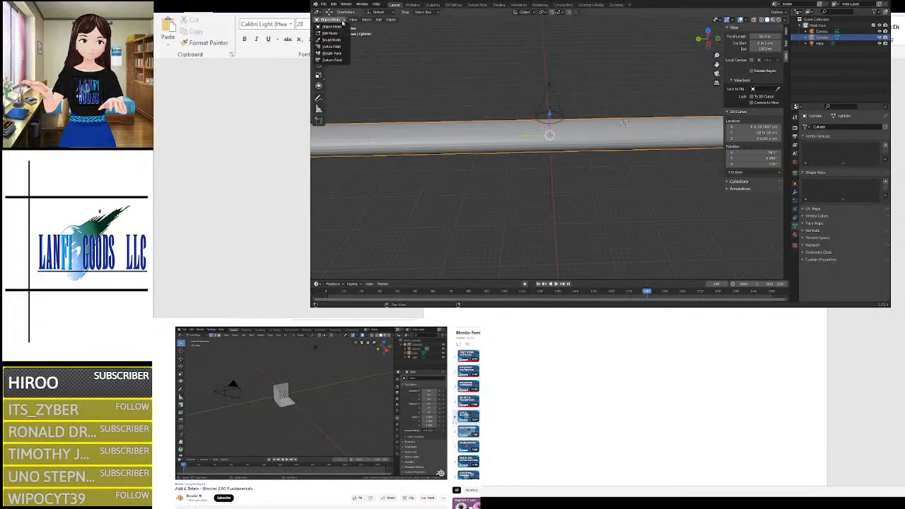
pyautogui.click(339, 33)
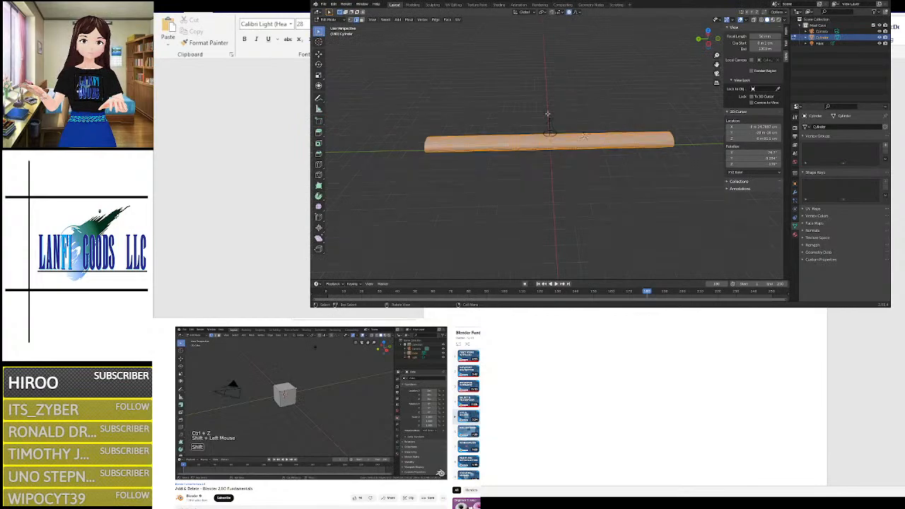
# Step: Bring up the delete options for the cylinder's mesh, dismiss them and deselect all of its geometry
pyautogui.scroll(-4, 393, 206)
pyautogui.rightClick(396, 200)
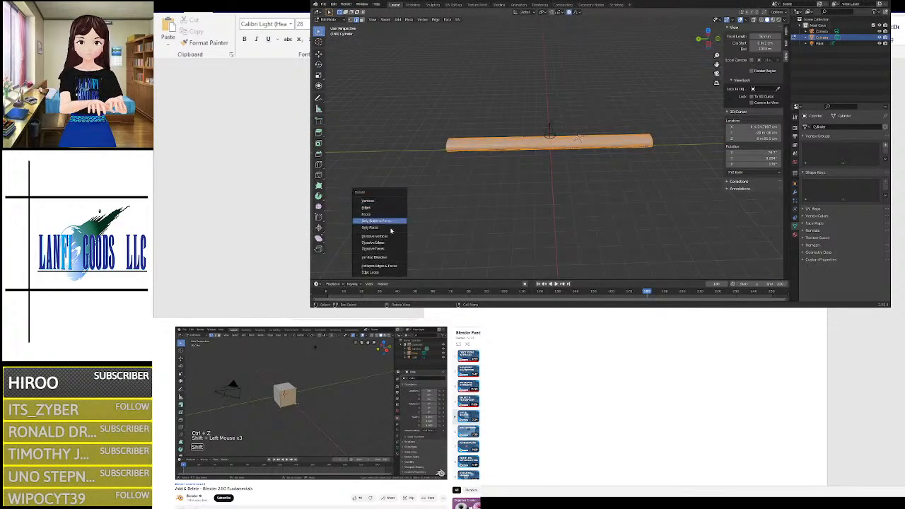
pyautogui.hotkey('alt', 'a')
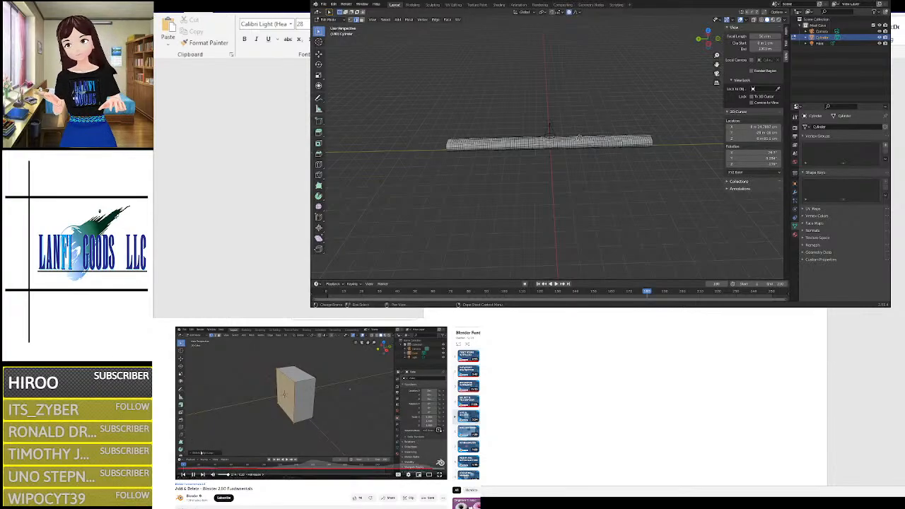
# Step: Pause the tutorial video and try deleting with the Faces option on the cylinder's side, dismissing the edge context options
pyautogui.click(244, 408)
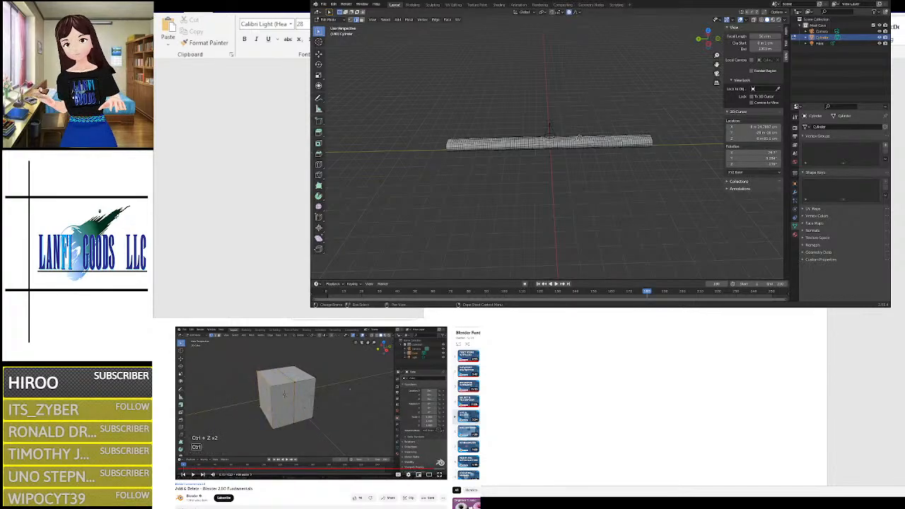
pyautogui.scroll(6, 549, 128)
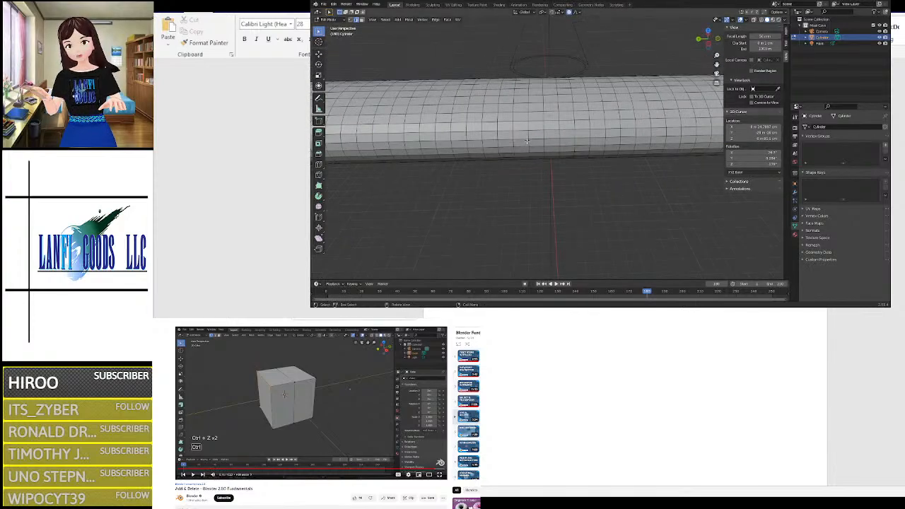
pyautogui.scroll(2, 549, 116)
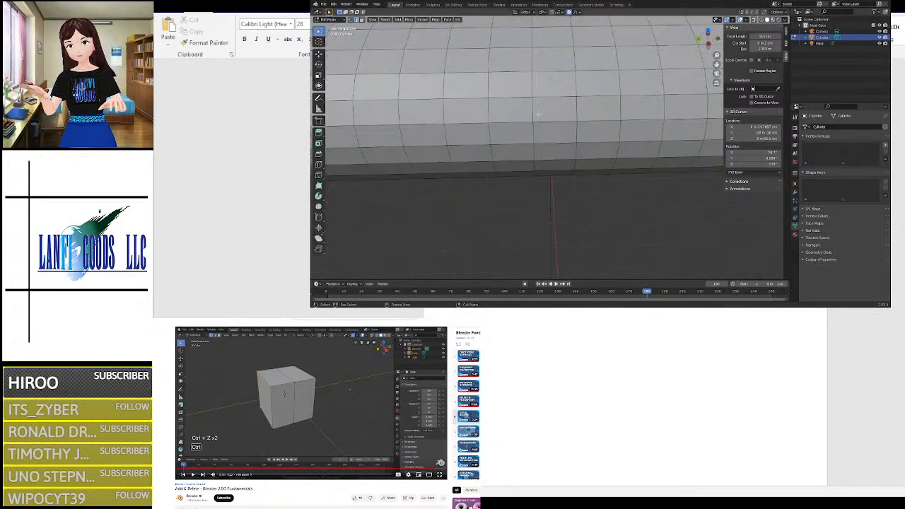
pyautogui.rightClick(516, 88)
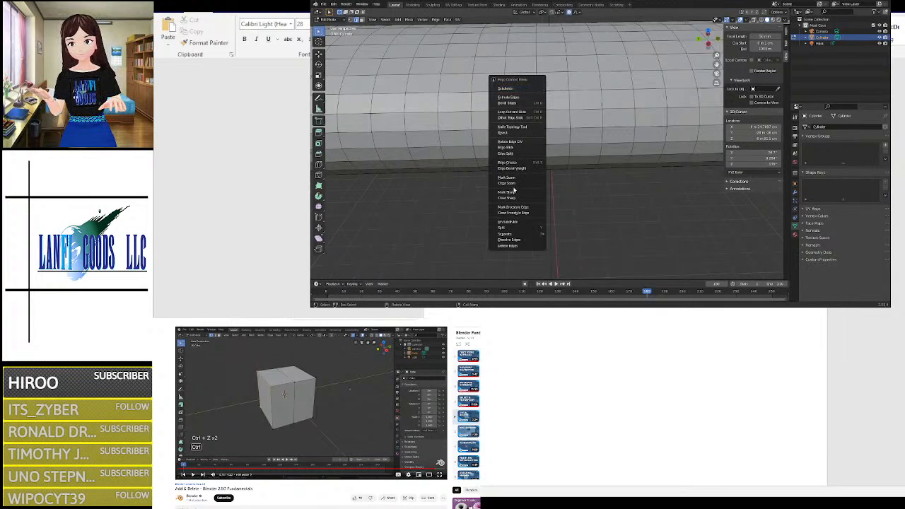
pyautogui.click(585, 98)
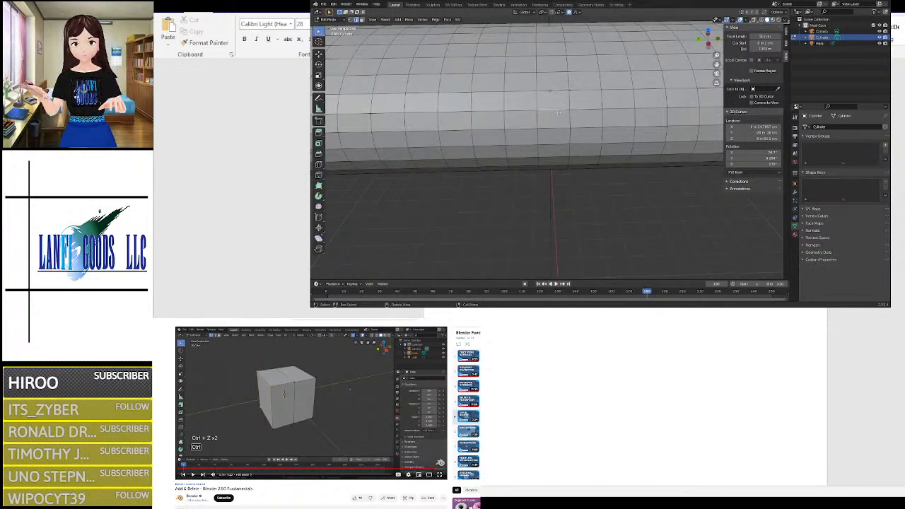
pyautogui.press('x')
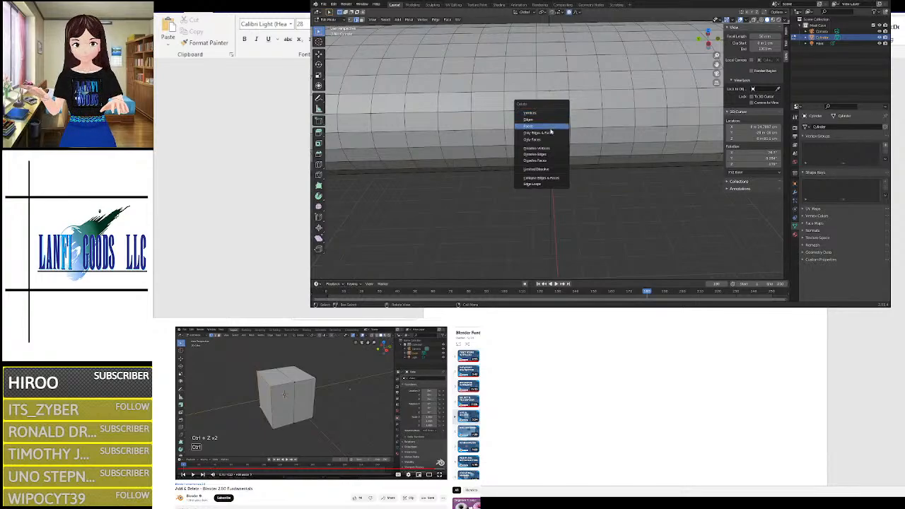
pyautogui.click(551, 129)
pyautogui.scroll(5, 547, 129)
pyautogui.moveTo(547, 129)
pyautogui.mouseDown(button='middle')
pyautogui.moveTo(585, 139)
pyautogui.moveTo(640, 111)
pyautogui.moveTo(559, 147)
pyautogui.moveTo(601, 117)
pyautogui.moveTo(535, 136)
pyautogui.moveTo(544, 133)
pyautogui.mouseUp(button='middle')
pyautogui.scroll(-6, 559, 147)
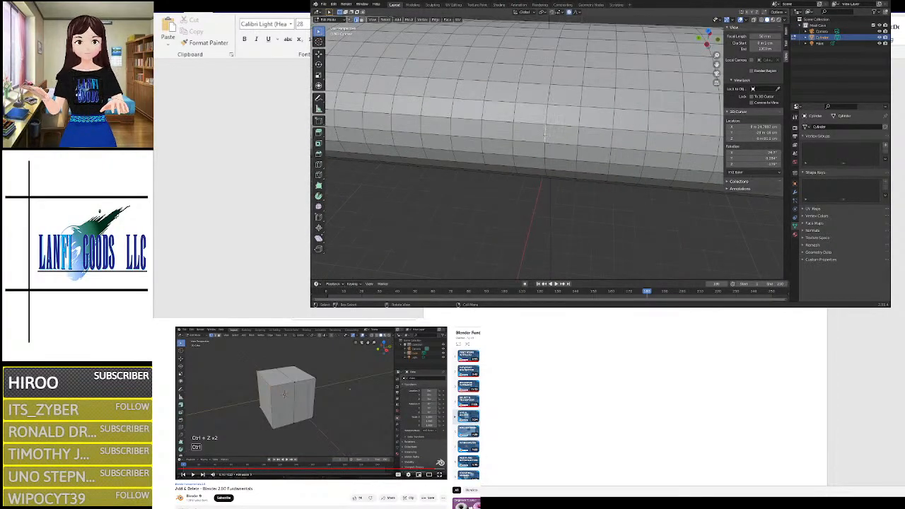
# Step: Select the four edges around one face on the cylinder's side plus the edge below, and delete with the Faces option
pyautogui.rightClick(544, 135)
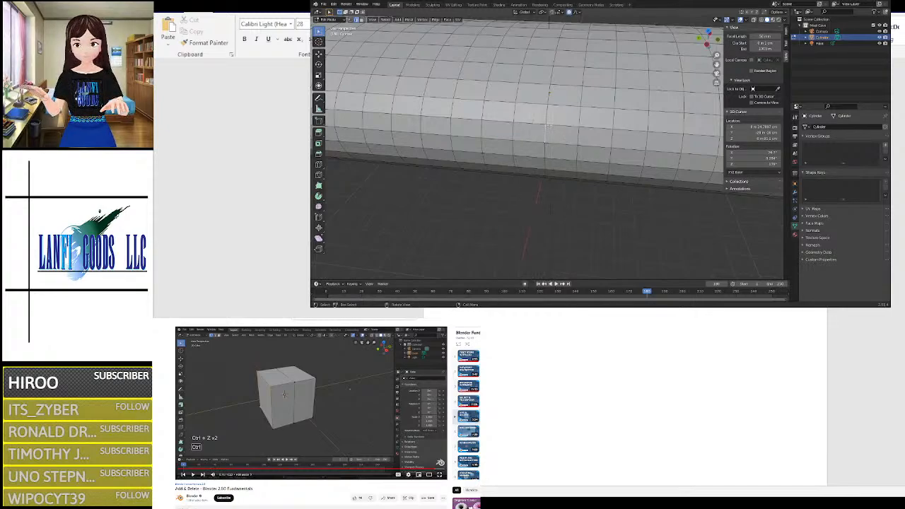
pyautogui.keyDown('shift'); pyautogui.click(562, 126); pyautogui.keyUp('shift')
pyautogui.keyDown('shift'); pyautogui.click(578, 136); pyautogui.keyUp('shift')
pyautogui.keyDown('shift'); pyautogui.click(562, 144); pyautogui.keyUp('shift')
pyautogui.keyDown('shift'); pyautogui.click(545, 151); pyautogui.keyUp('shift')
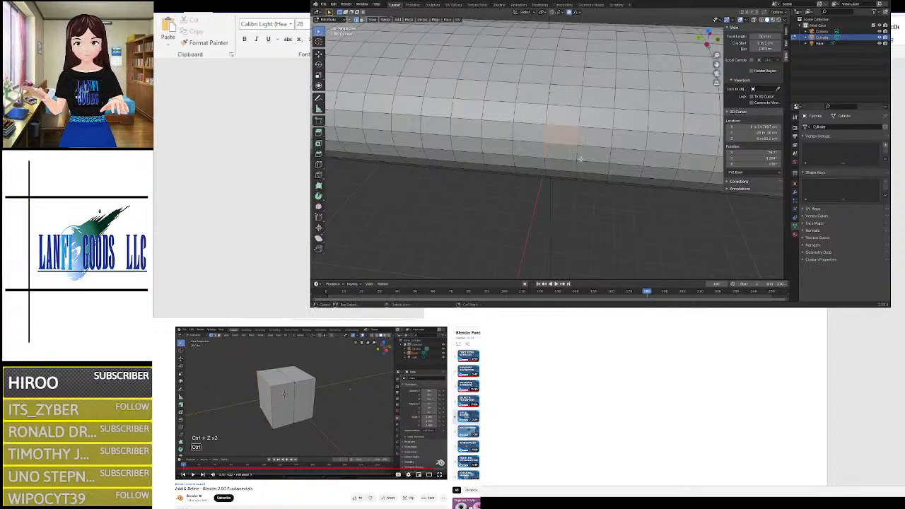
pyautogui.press('x')
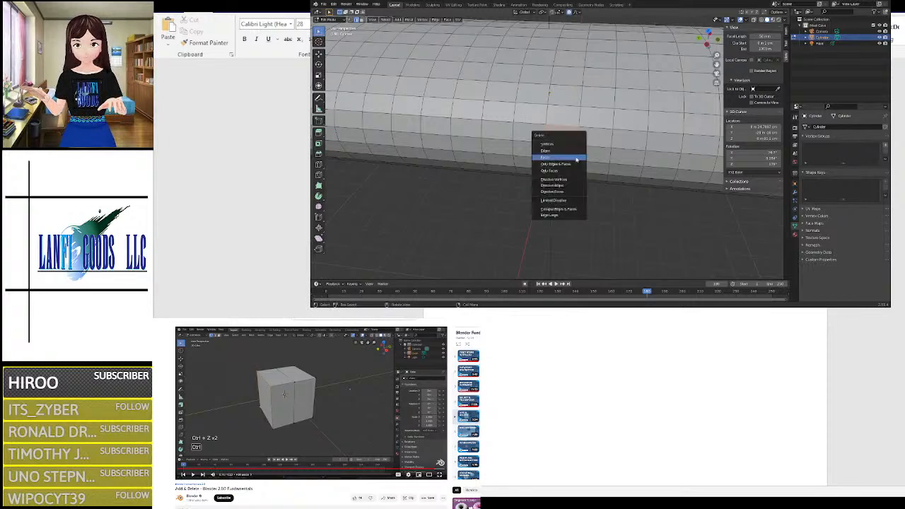
pyautogui.click(576, 158)
pyautogui.scroll(8, 571, 137)
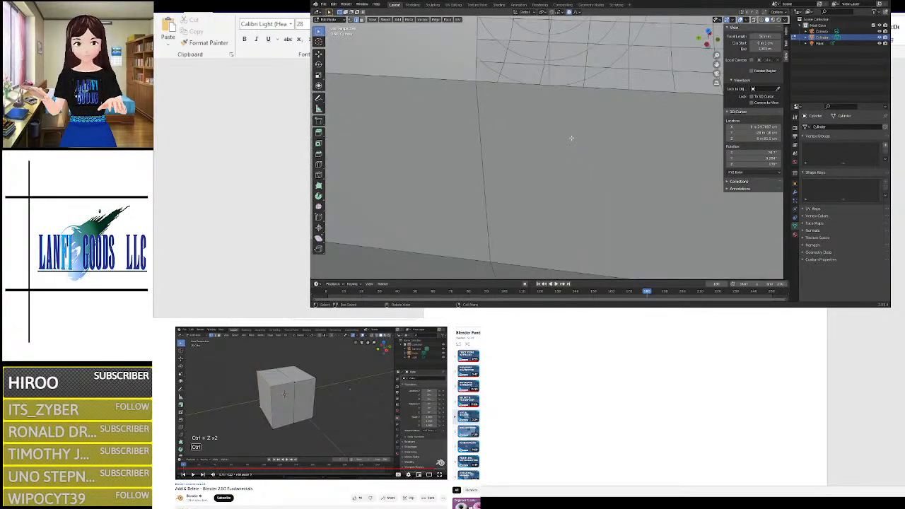
# Step: Undo the last deletion on the cylinder's side and clear the selection on that face
pyautogui.moveTo(636, 134); pyautogui.dragTo(581, 145, button='middle')
pyautogui.scroll(-6, 576, 147)
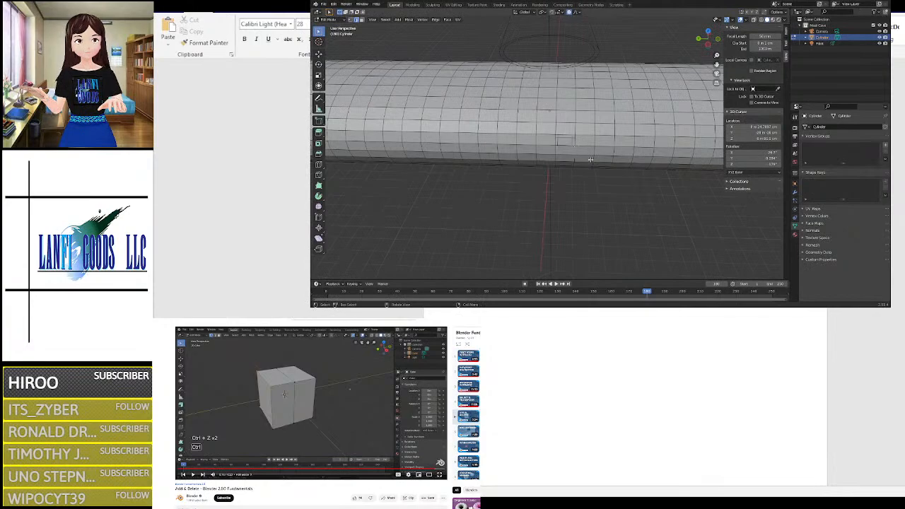
pyautogui.hotkey('ctrl', 'z')
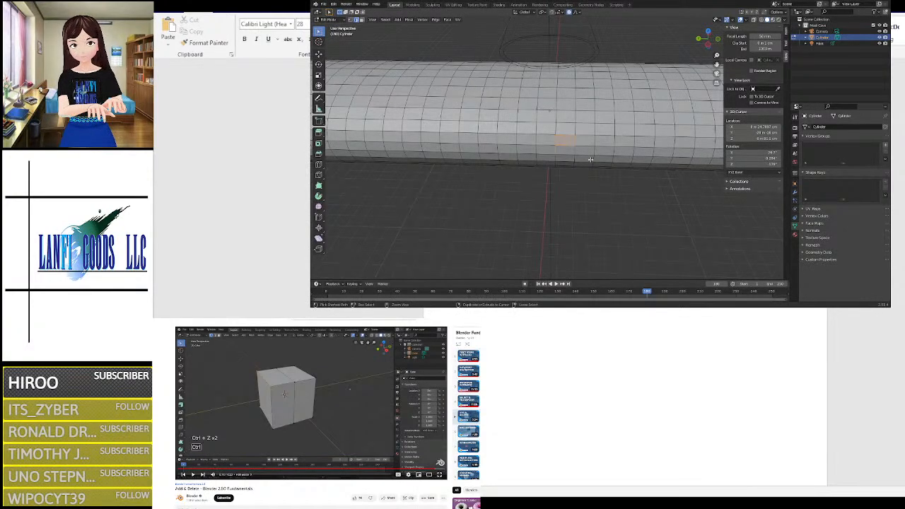
pyautogui.click(554, 183)
pyautogui.scroll(-8, 554, 183)
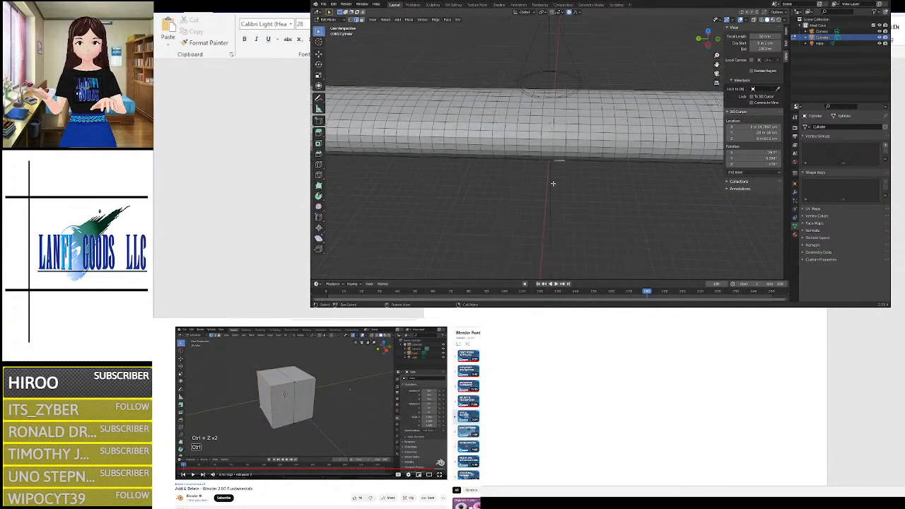
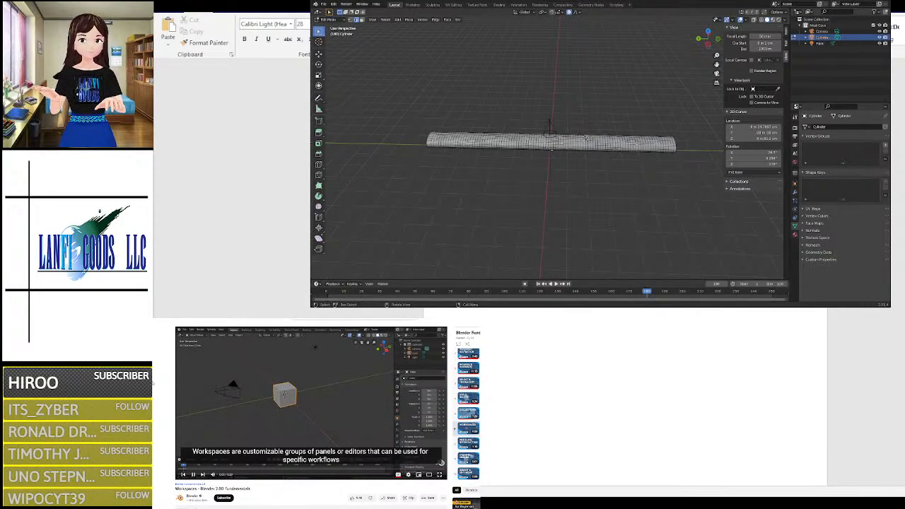
# Step: Look through the Blender Fundamentals playlist beside the Workspaces video
pyautogui.scroll(-4, 468, 416)
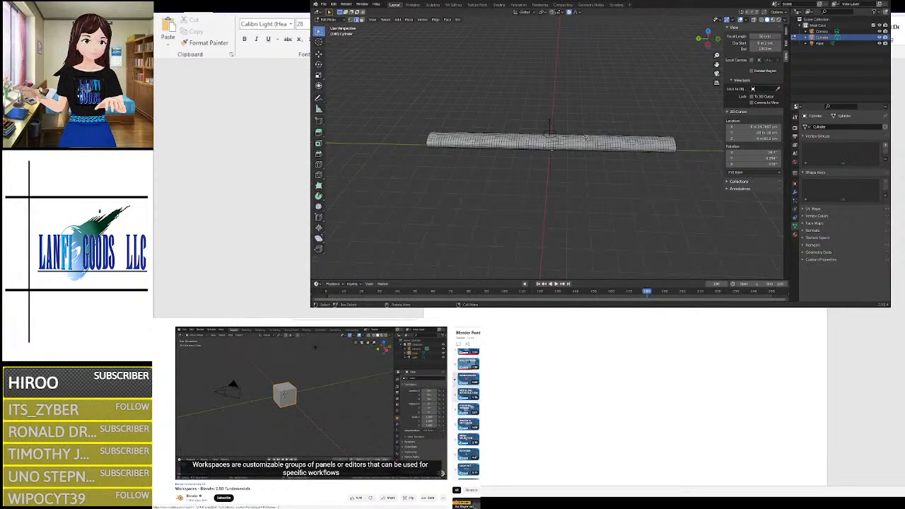
pyautogui.scroll(-5, 467, 414)
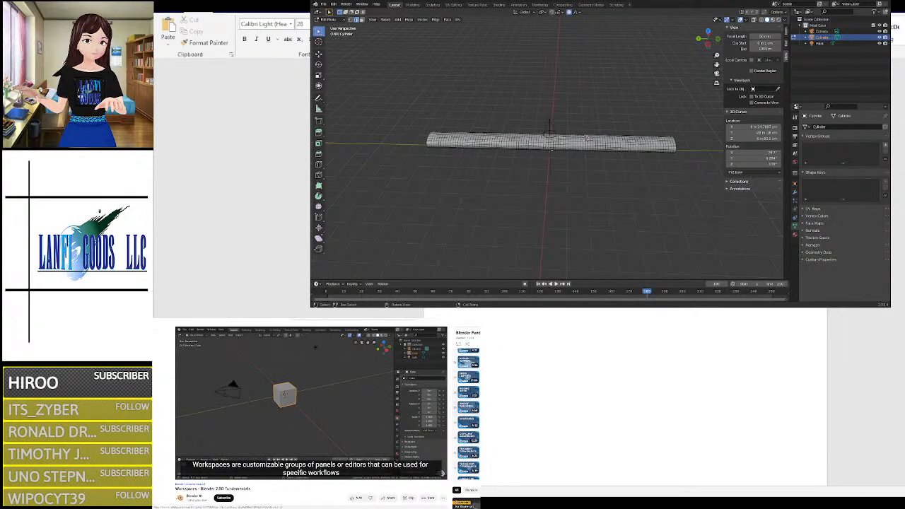
pyautogui.scroll(-5, 467, 414)
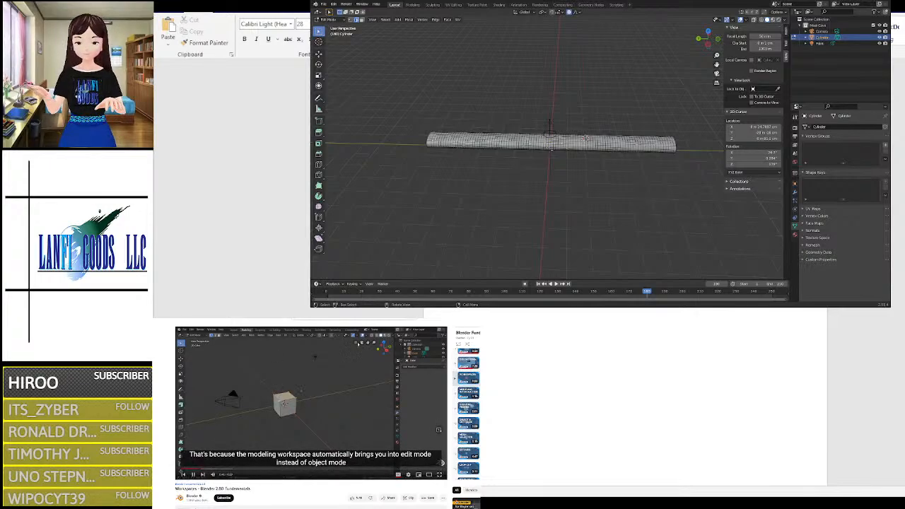
# Step: Switch to the Modeling workspace and inspect the cylinder's mesh there
pyautogui.scroll(6, 492, 71)
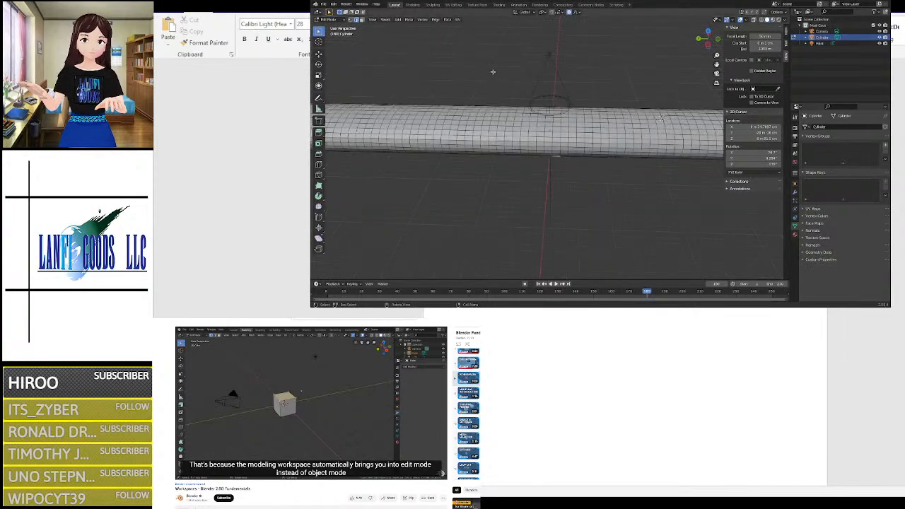
pyautogui.click(413, 5)
pyautogui.scroll(5, 494, 141)
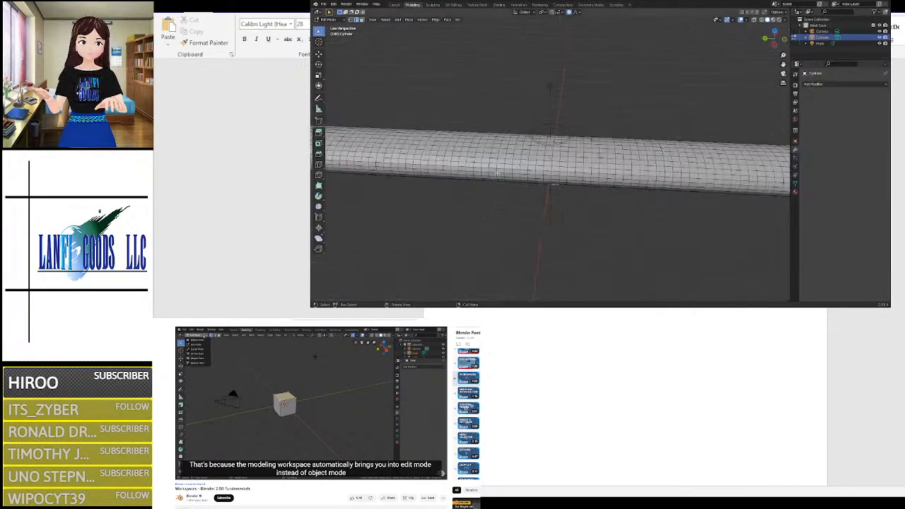
pyautogui.moveTo(531, 143)
pyautogui.mouseDown(button='middle')
pyautogui.moveTo(593, 133)
pyautogui.moveTo(536, 142)
pyautogui.mouseUp(button='middle')
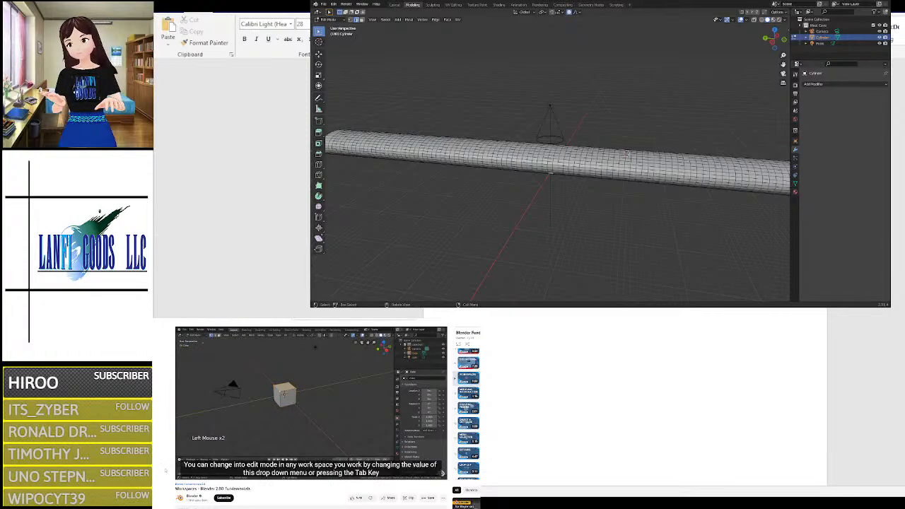
# Step: Go through the Layout workspace to the Sculpting workspace and try the Draw brush on the cylinder's outer surface
pyautogui.click(395, 5)
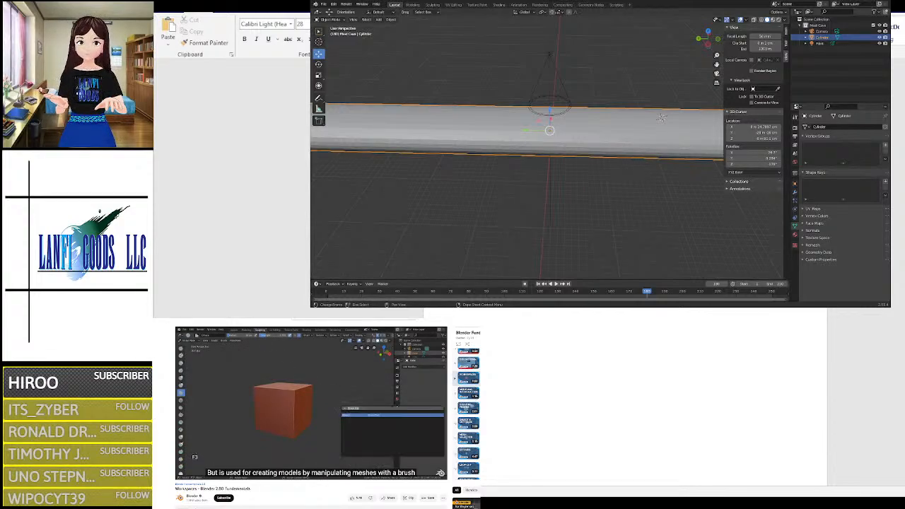
pyautogui.click(432, 5)
pyautogui.scroll(-3, 583, 118)
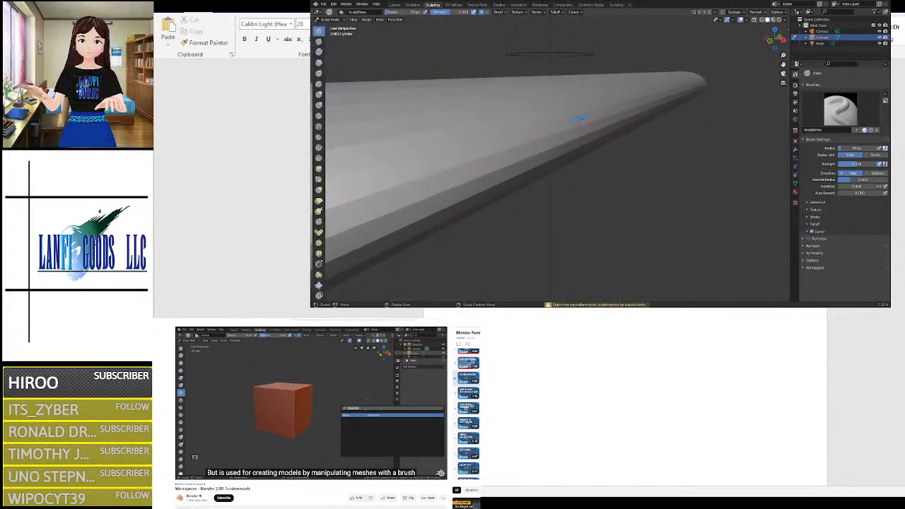
pyautogui.moveTo(581, 118); pyautogui.dragTo(585, 141, button='middle')
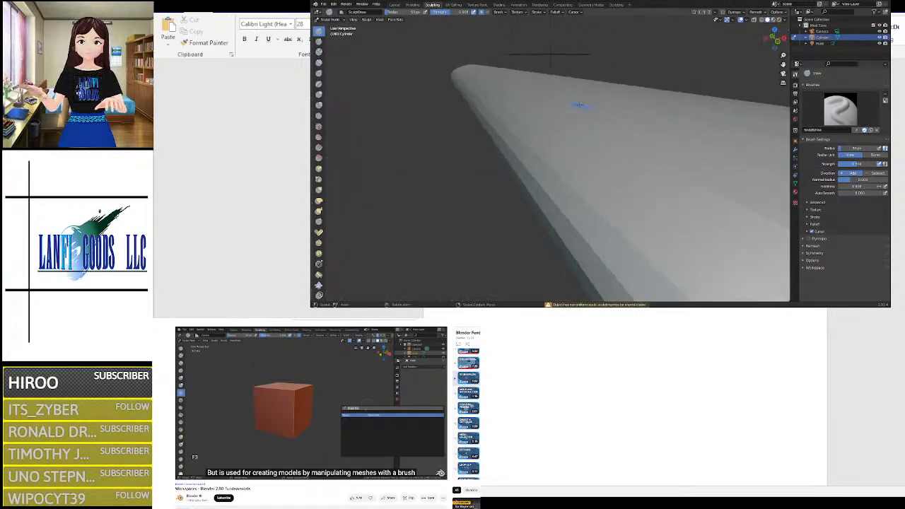
pyautogui.moveTo(578, 105)
pyautogui.mouseDown(button='middle')
pyautogui.moveTo(598, 113)
pyautogui.moveTo(629, 97)
pyautogui.moveTo(630, 155)
pyautogui.moveTo(640, 159)
pyautogui.mouseUp(button='middle')
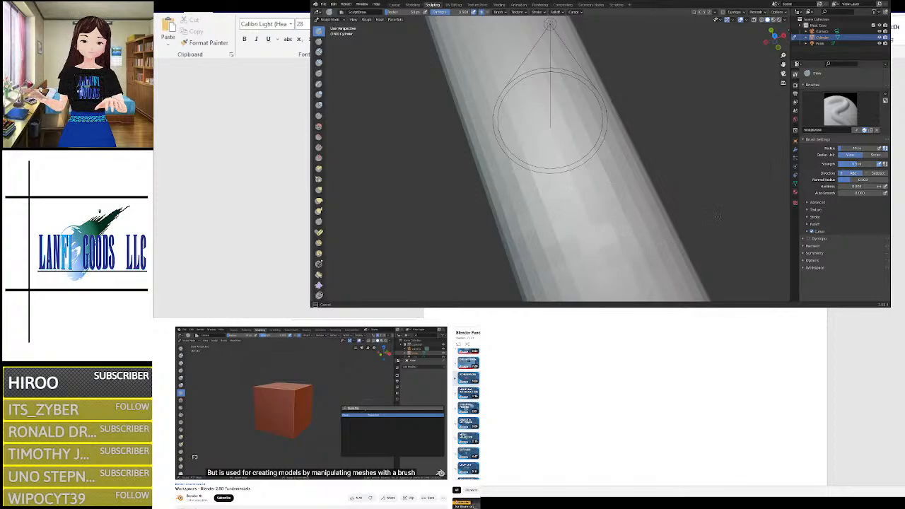
pyautogui.moveTo(717, 216); pyautogui.dragTo(712, 212)
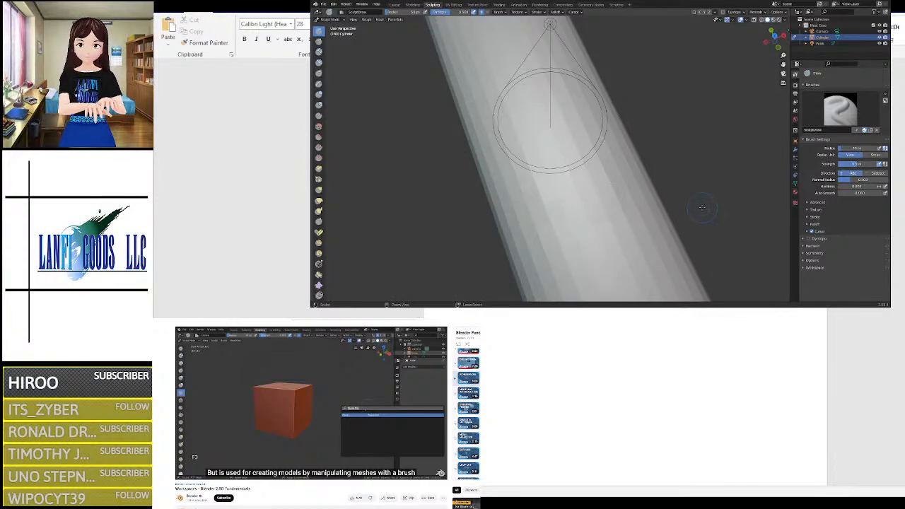
# Step: Try a Draw brush stroke on the inner wall of the cylinder
pyautogui.scroll(5, 692, 222)
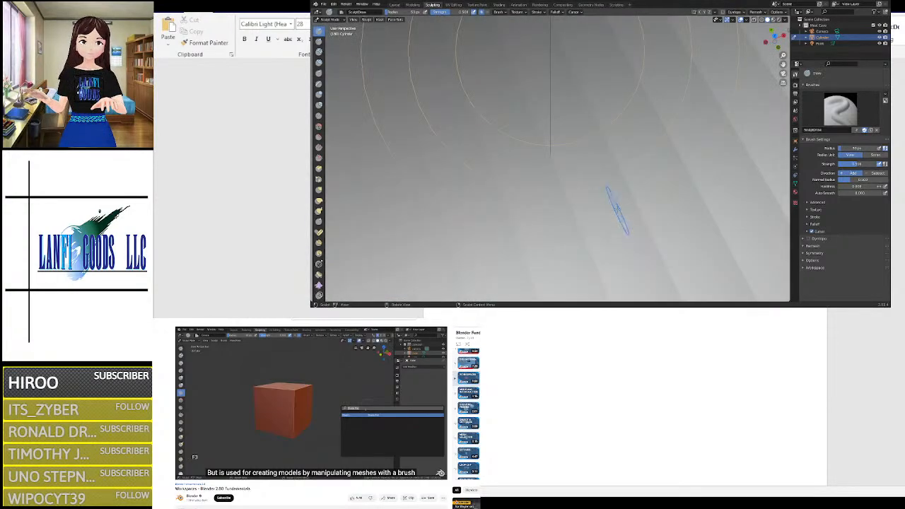
pyautogui.moveTo(619, 210)
pyautogui.mouseDown(button='middle')
pyautogui.moveTo(615, 172)
pyautogui.moveTo(577, 135)
pyautogui.moveTo(598, 163)
pyautogui.mouseUp(button='middle')
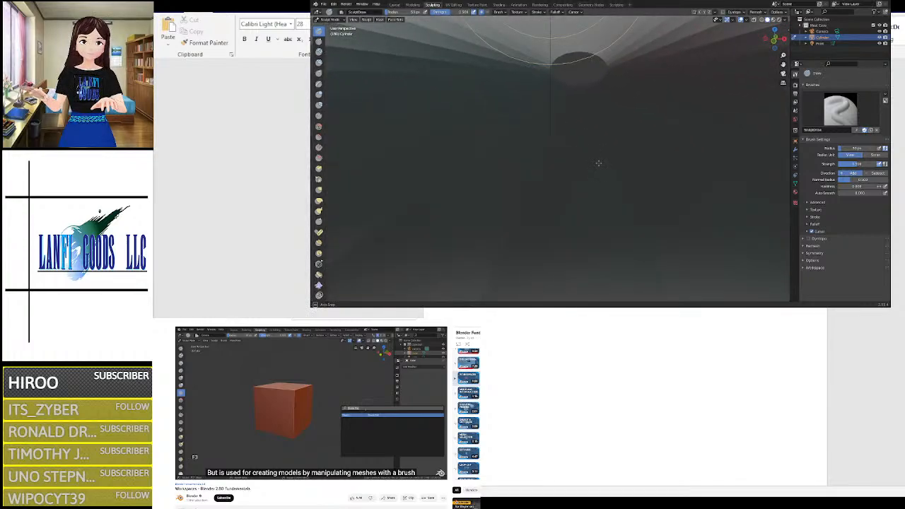
pyautogui.moveTo(536, 81)
pyautogui.mouseDown()
pyautogui.moveTo(559, 76)
pyautogui.moveTo(604, 90)
pyautogui.mouseUp()
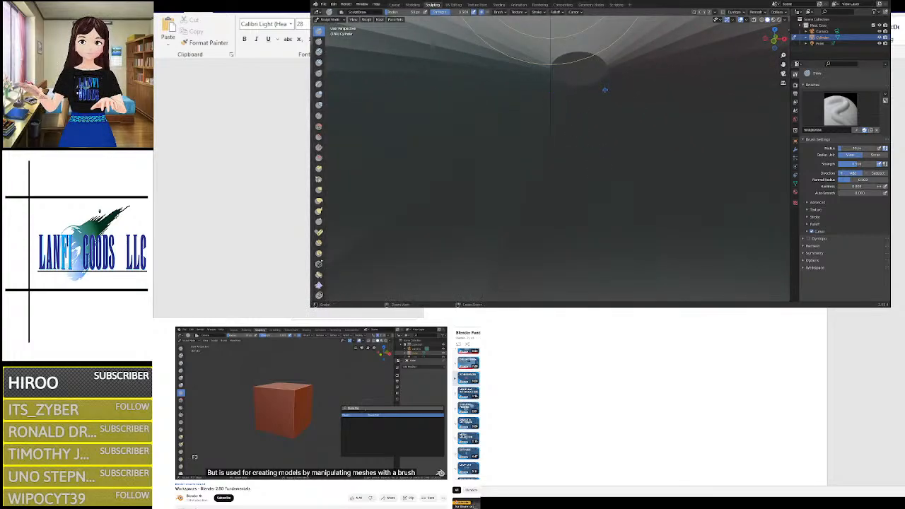
pyautogui.moveTo(604, 91); pyautogui.dragTo(608, 109, button='middle')
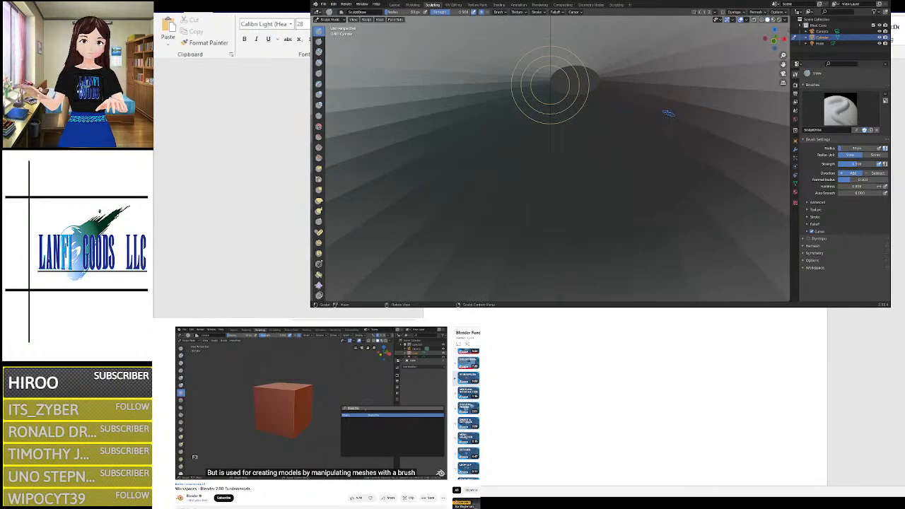
pyautogui.moveTo(667, 113)
pyautogui.mouseDown(button='middle')
pyautogui.moveTo(613, 185)
pyautogui.moveTo(650, 189)
pyautogui.moveTo(678, 172)
pyautogui.moveTo(597, 178)
pyautogui.mouseUp(button='middle')
# Step: Open the UV Editing workspace and return the cylinder from Edit Mode to Object Mode
pyautogui.click(453, 5)
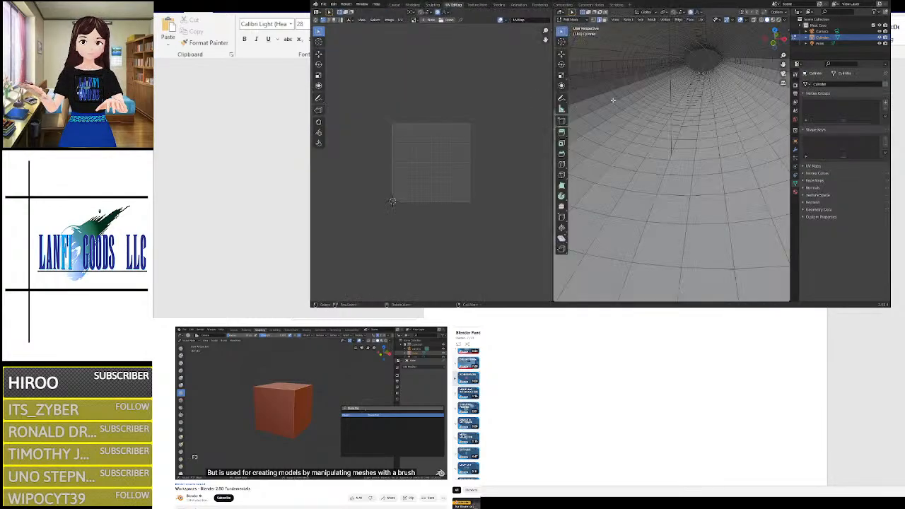
pyautogui.moveTo(613, 100); pyautogui.dragTo(735, 85, button='middle')
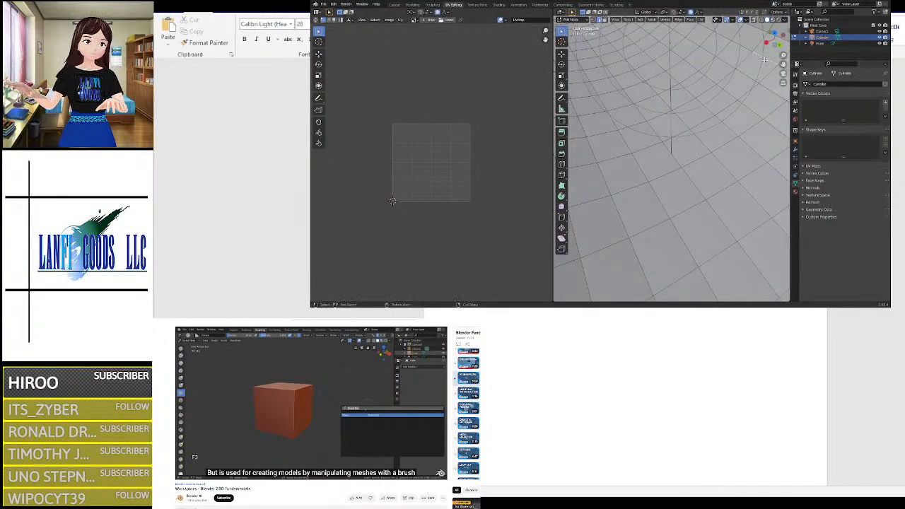
pyautogui.hotkey('ctrl', 'Tab')
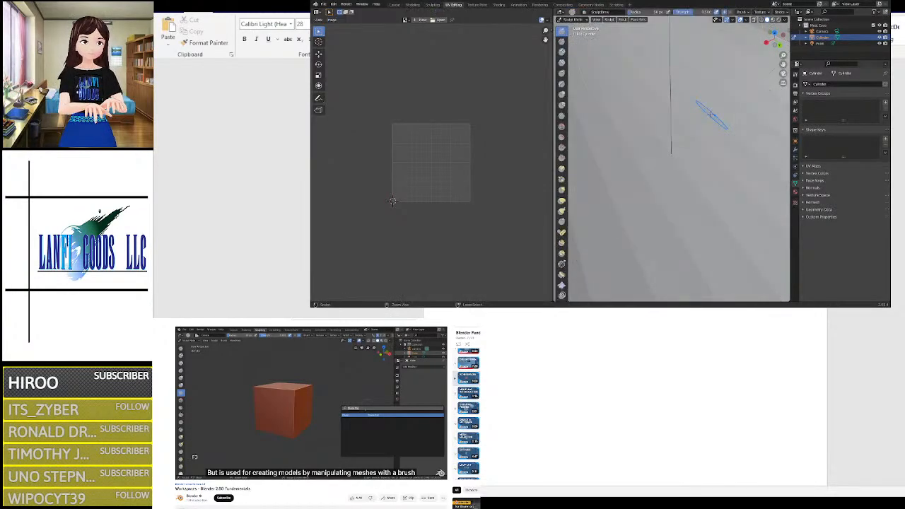
pyautogui.scroll(-6, 706, 117)
pyautogui.press('Tab')
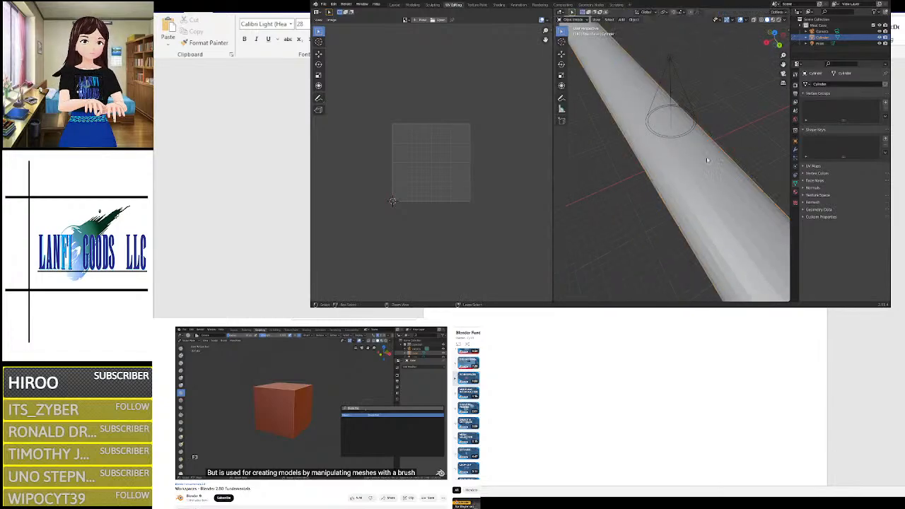
# Step: Compare the cylinder in the Layout and Modeling workspaces, viewing it from different angles in each
pyautogui.click(395, 5)
pyautogui.scroll(4, 592, 117)
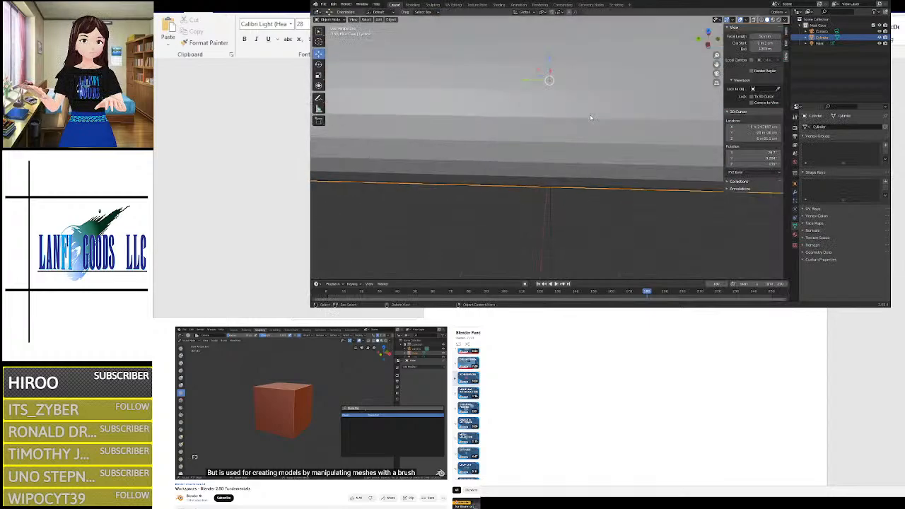
pyautogui.moveTo(587, 101); pyautogui.dragTo(524, 97, button='middle')
pyautogui.scroll(-6, 529, 115)
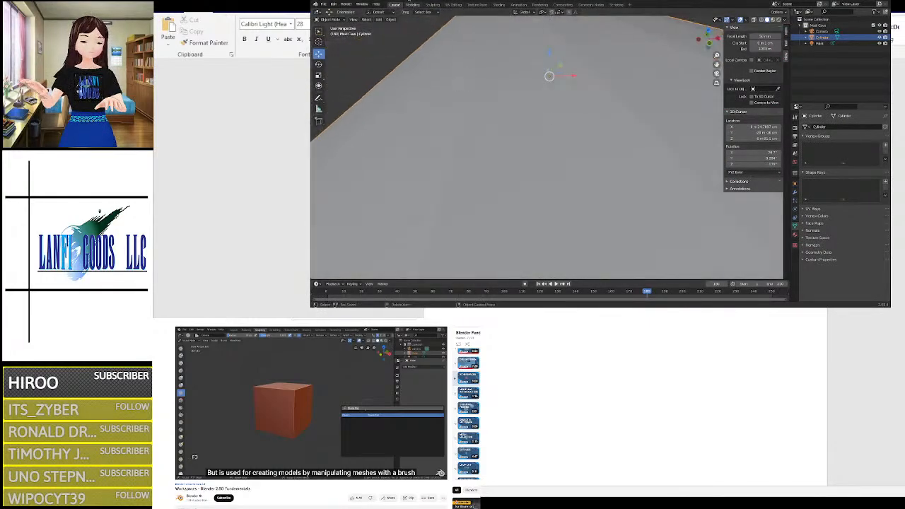
pyautogui.click(412, 5)
pyautogui.scroll(4, 574, 161)
pyautogui.moveTo(607, 157); pyautogui.dragTo(404, 271, button='middle')
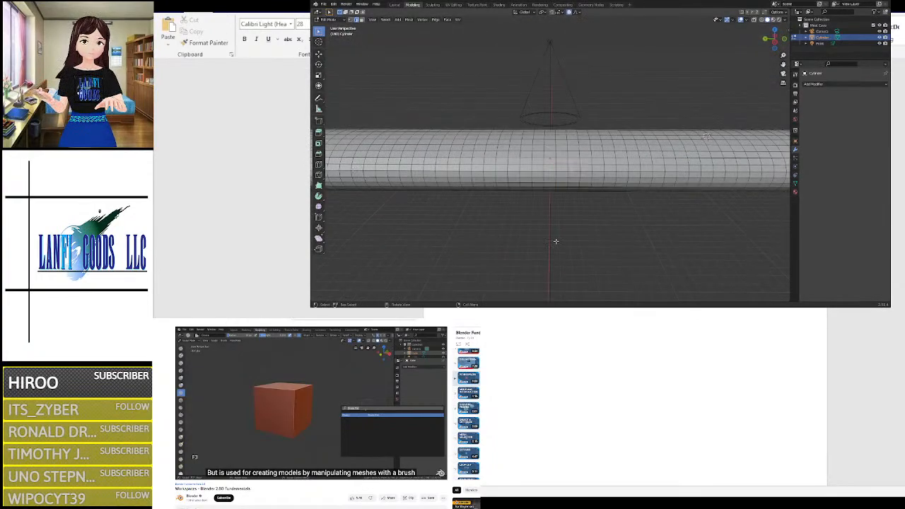
pyautogui.moveTo(527, 205)
pyautogui.mouseDown(button='middle')
pyautogui.moveTo(666, 192)
pyautogui.moveTo(686, 203)
pyautogui.moveTo(632, 198)
pyautogui.moveTo(600, 178)
pyautogui.moveTo(535, 196)
pyautogui.mouseUp(button='middle')
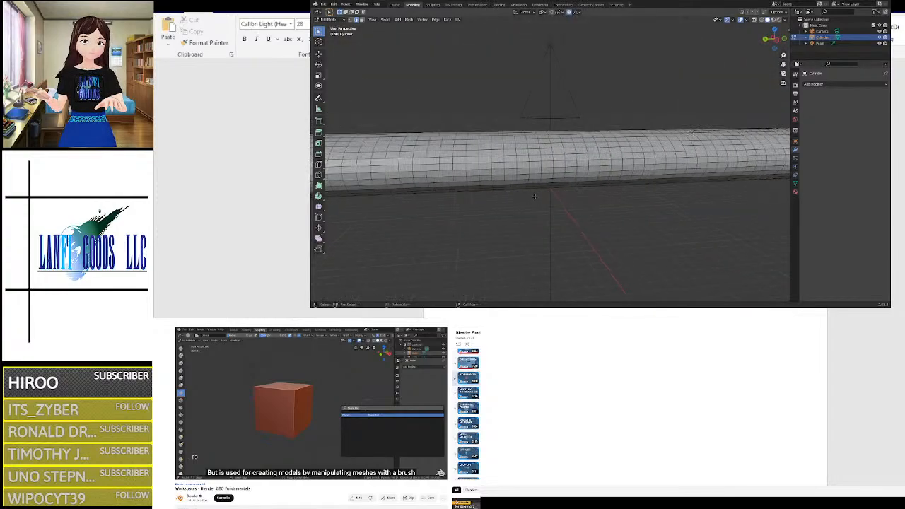
# Step: Switch to the Texture Paint workspace and try a white brush dab on the cylinder
pyautogui.click(478, 5)
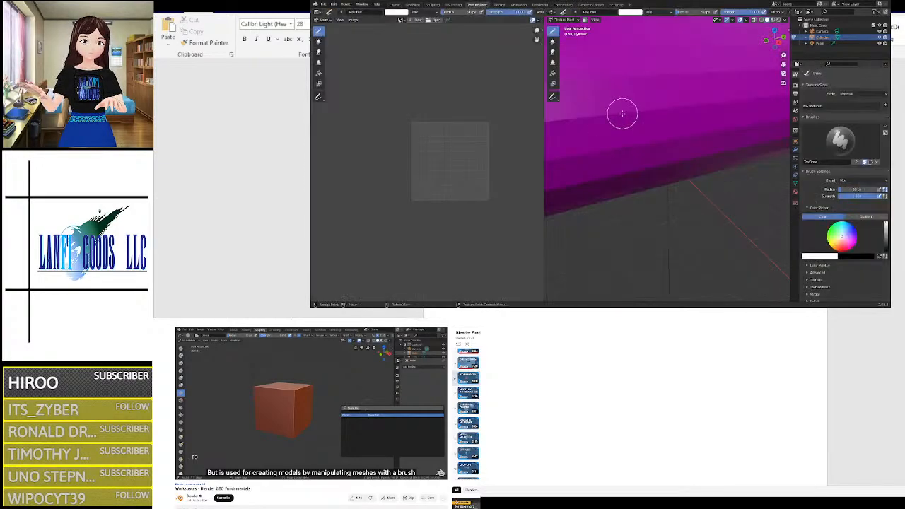
pyautogui.moveTo(622, 113)
pyautogui.mouseDown(button='middle')
pyautogui.moveTo(631, 156)
pyautogui.moveTo(667, 95)
pyautogui.mouseUp(button='middle')
pyautogui.scroll(-6, 632, 123)
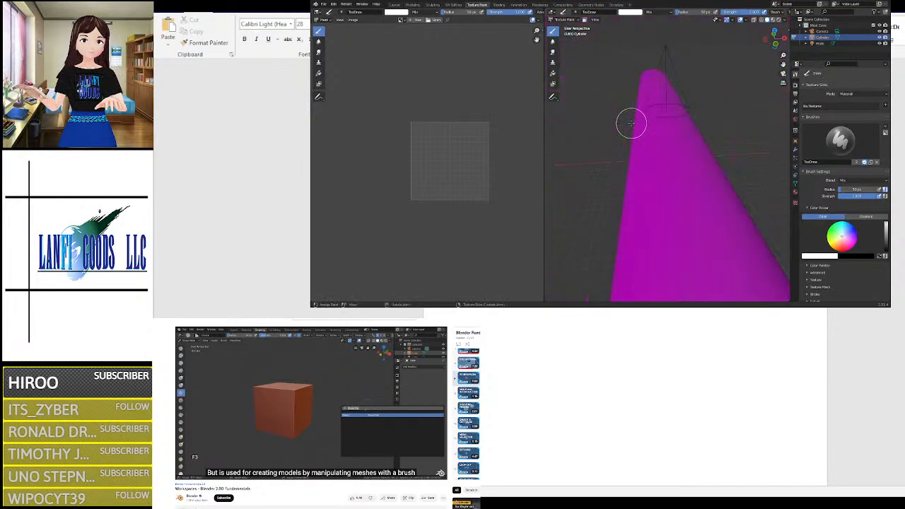
pyautogui.moveTo(640, 168); pyautogui.dragTo(562, 198, button='middle')
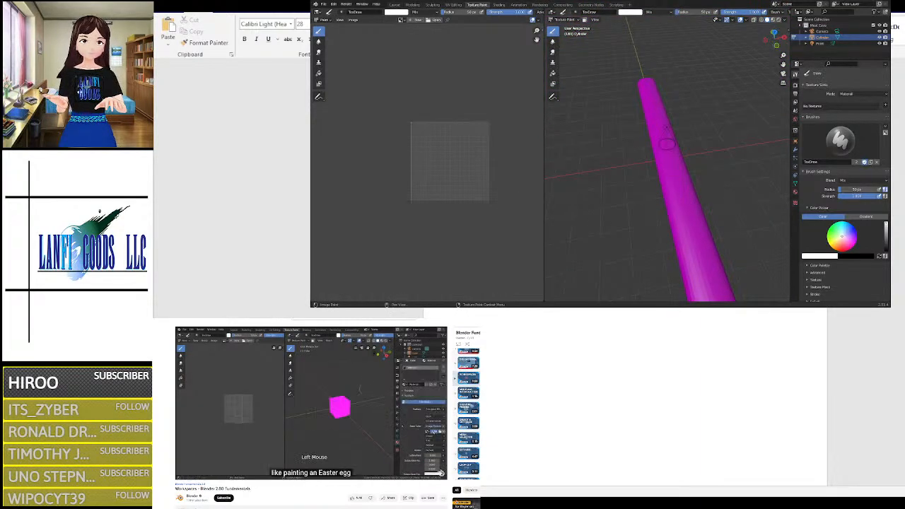
pyautogui.scroll(4, 683, 210)
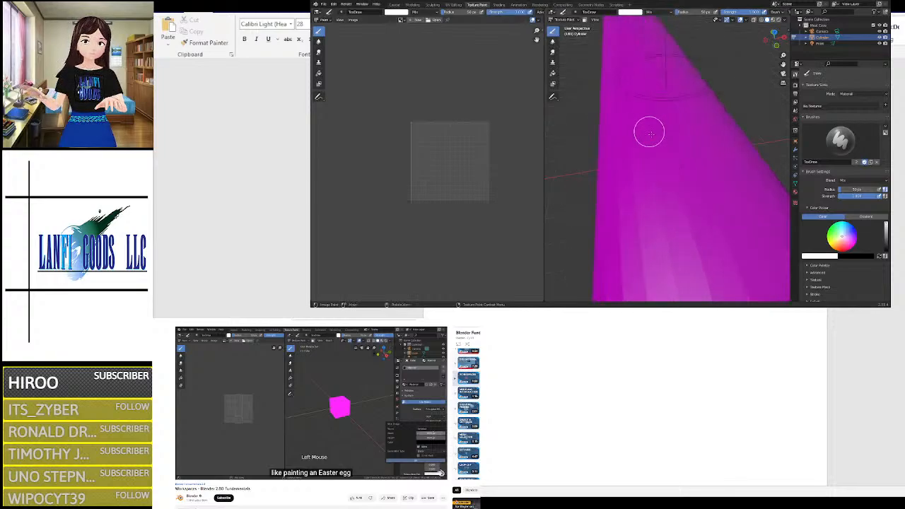
pyautogui.click(682, 164)
pyautogui.moveTo(662, 214); pyautogui.dragTo(656, 191, button='middle')
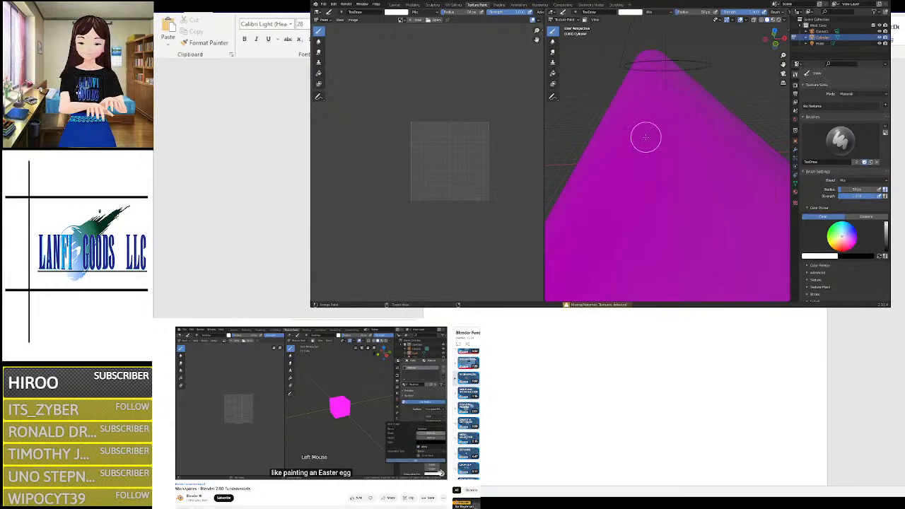
pyautogui.scroll(-2, 645, 137)
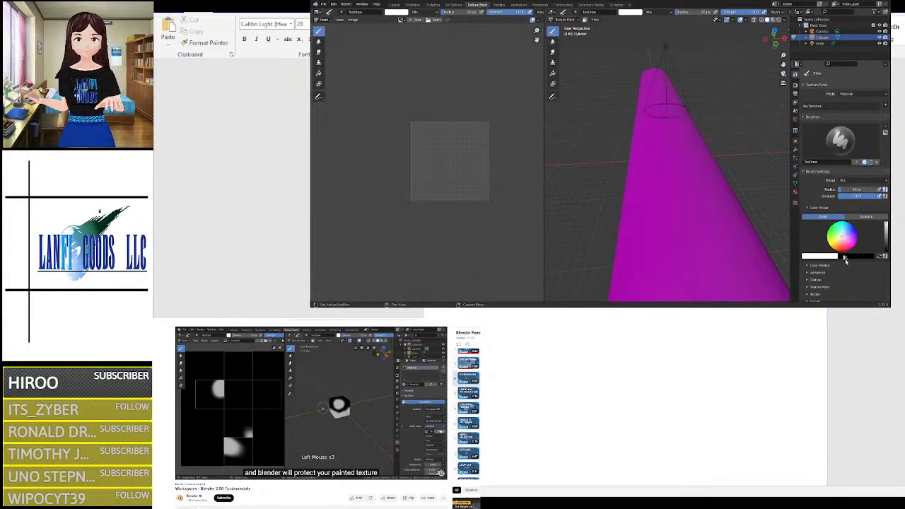
# Step: Set the texture paint brush's primary colour to pink for use on the cylinder
pyautogui.click(820, 256)
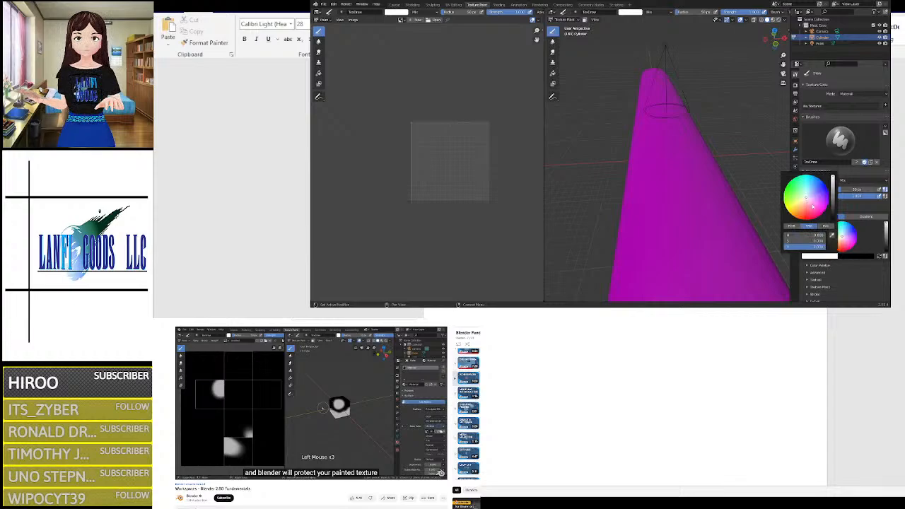
pyautogui.click(812, 206)
pyautogui.scroll(5, 690, 219)
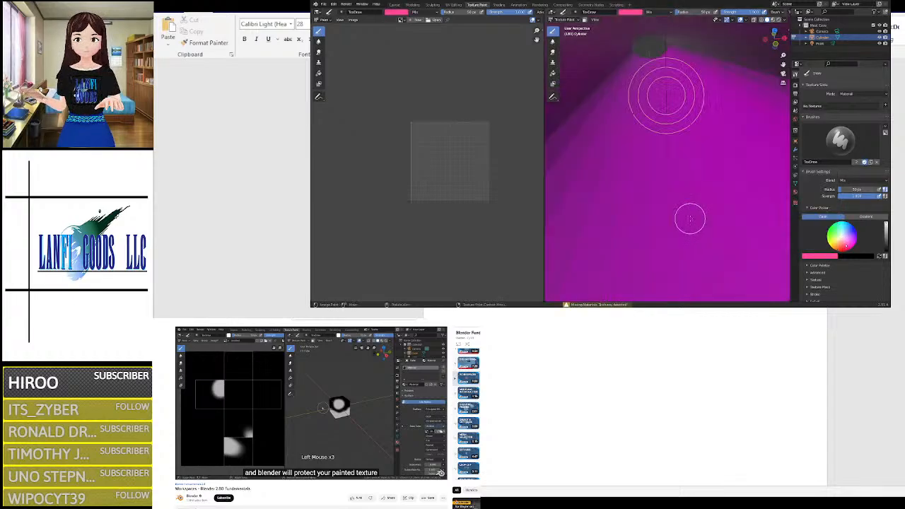
# Step: Try a pink brush dab on the cylinder in the Texture Paint workspace
pyautogui.scroll(-2, 682, 198)
pyautogui.scroll(-2, 703, 124)
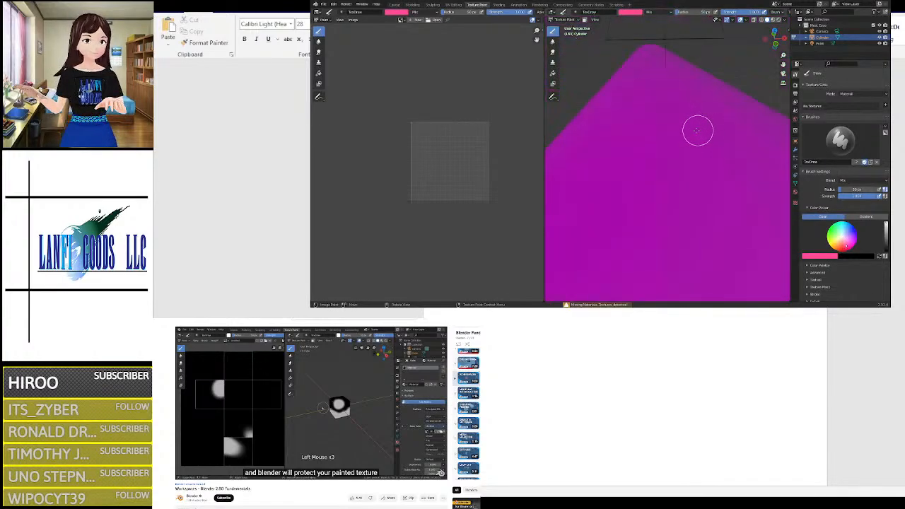
pyautogui.scroll(-2, 679, 134)
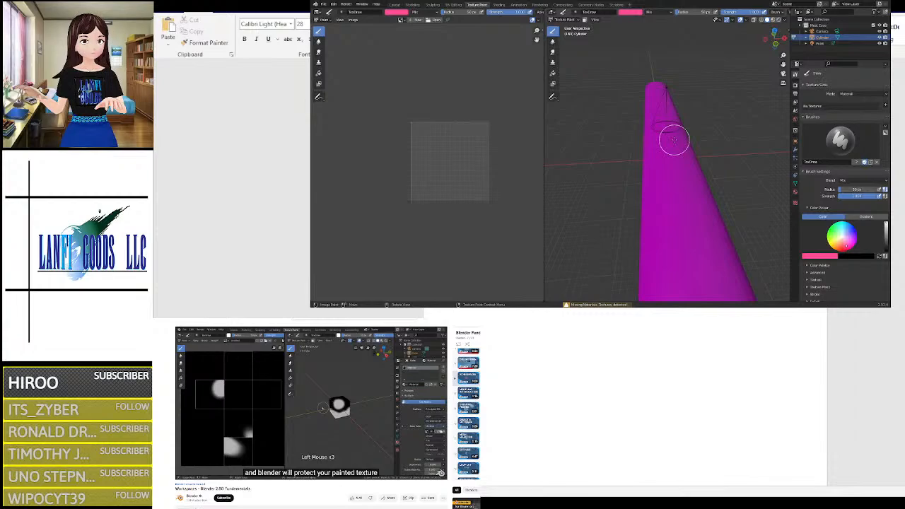
pyautogui.click(840, 139)
pyautogui.click(695, 175)
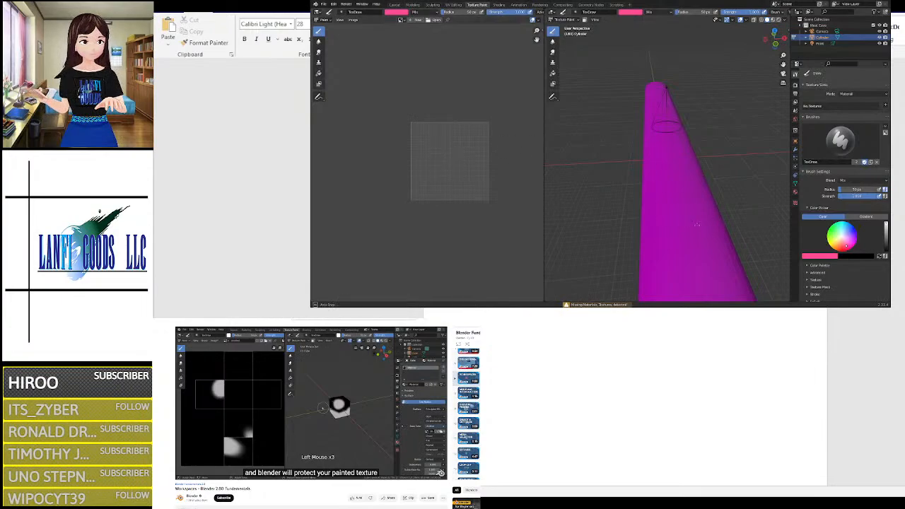
pyautogui.moveTo(685, 219)
pyautogui.mouseDown(button='middle')
pyautogui.moveTo(684, 191)
pyautogui.moveTo(690, 203)
pyautogui.mouseUp(button='middle')
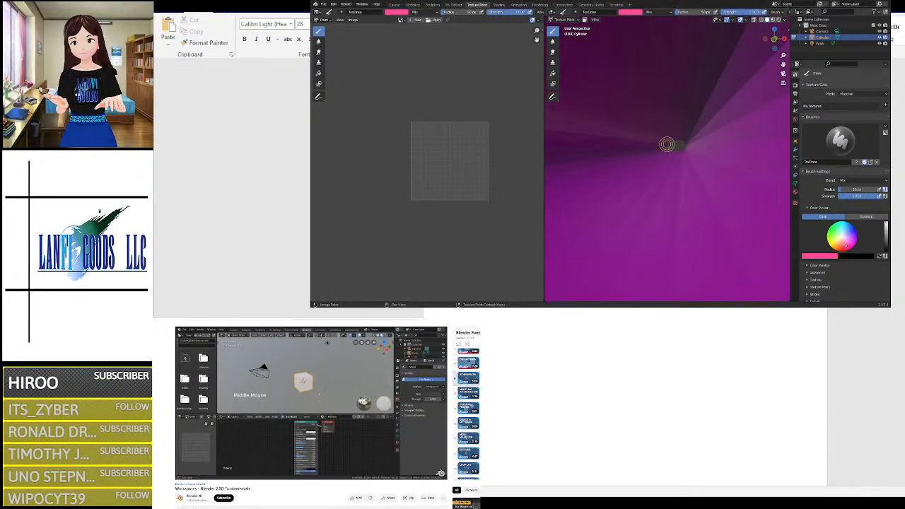
# Step: Compare the Shading, Animation and Rendering workspaces, viewing the cylinder from different angles
pyautogui.click(499, 5)
pyautogui.moveTo(662, 113); pyautogui.dragTo(692, 86, button='middle')
pyautogui.moveTo(687, 85); pyautogui.dragTo(529, 85, button='middle')
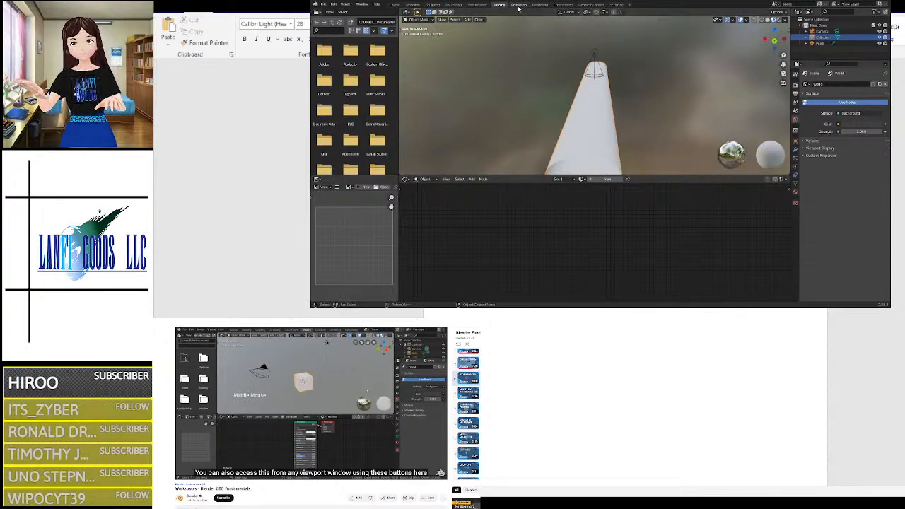
pyautogui.click(518, 6)
pyautogui.moveTo(587, 95); pyautogui.dragTo(634, 80, button='middle')
pyautogui.click(540, 4)
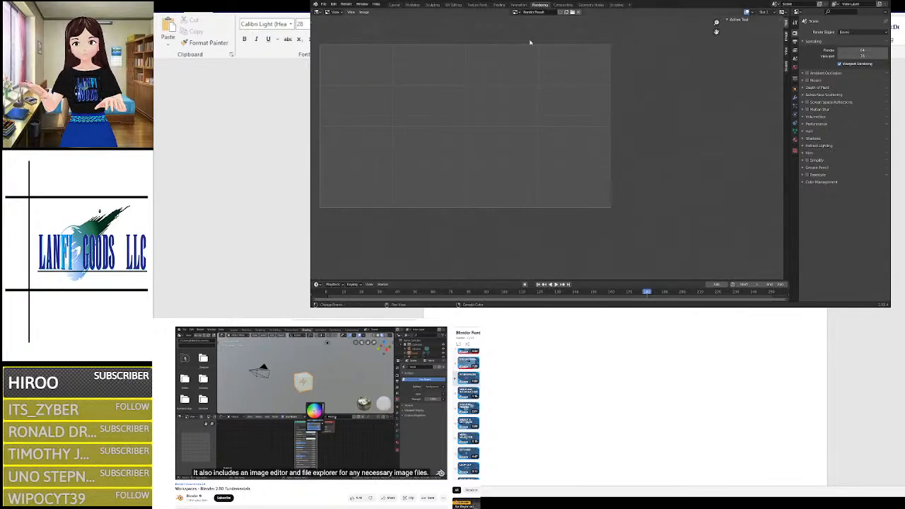
pyautogui.click(498, 5)
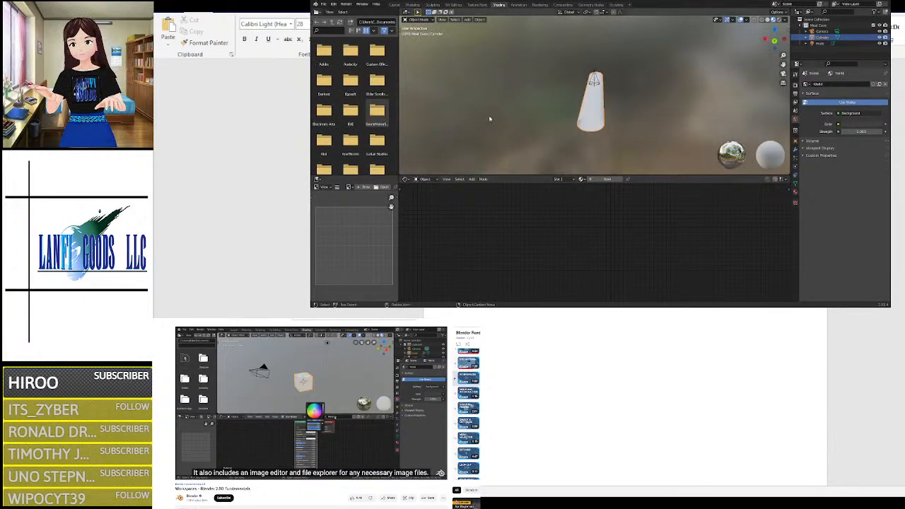
pyautogui.moveTo(491, 118)
pyautogui.mouseDown(button='middle')
pyautogui.moveTo(535, 119)
pyautogui.moveTo(542, 133)
pyautogui.mouseUp(button='middle')
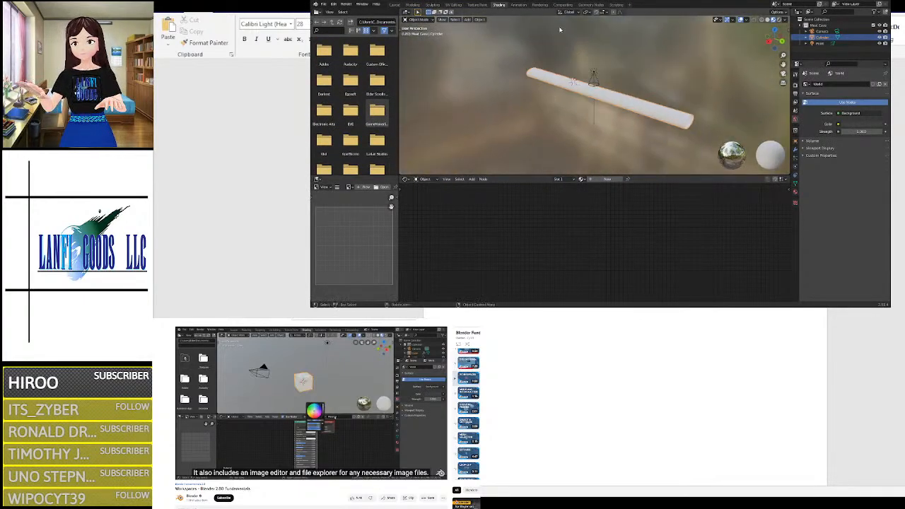
# Step: Open the Animation workspace and frame the cylinder in its preview viewport
pyautogui.click(518, 5)
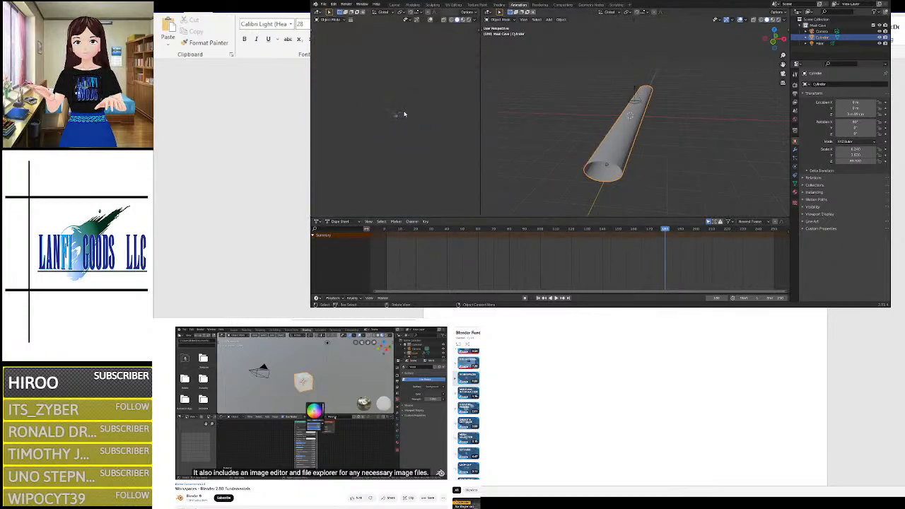
pyautogui.moveTo(404, 114); pyautogui.dragTo(403, 145, button='middle')
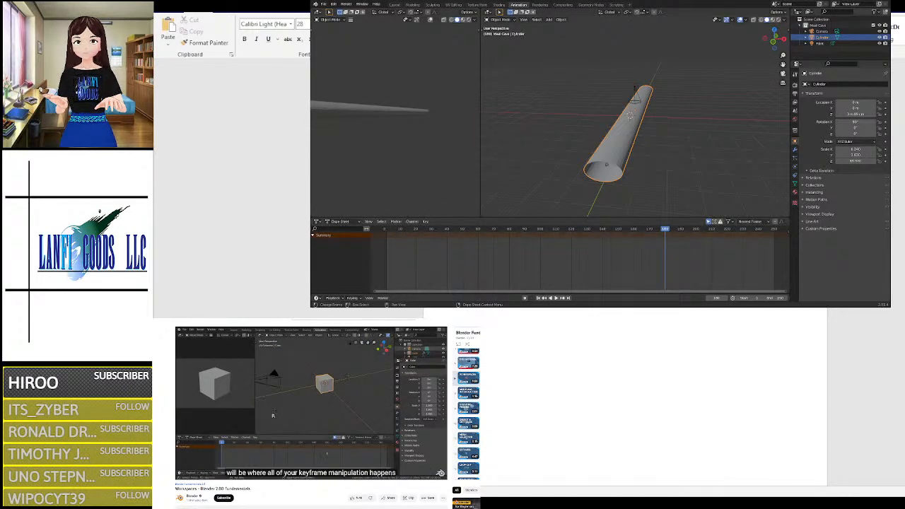
pyautogui.moveTo(386, 145)
pyautogui.mouseDown(button='middle')
pyautogui.moveTo(374, 158)
pyautogui.moveTo(393, 161)
pyautogui.mouseUp(button='middle')
pyautogui.scroll(-2, 637, 246)
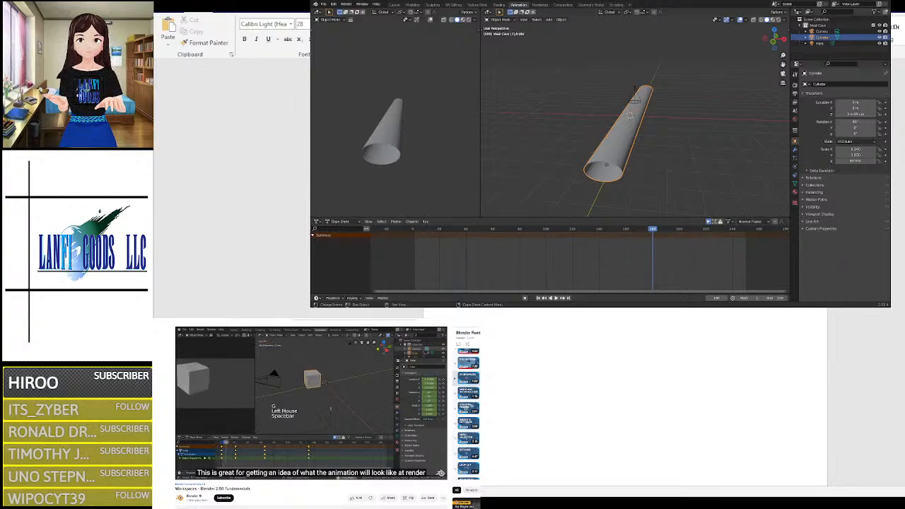
# Step: Turn on automatic keyframing and set the current frame first to 1, and to about 20
pyautogui.moveTo(292, 444)
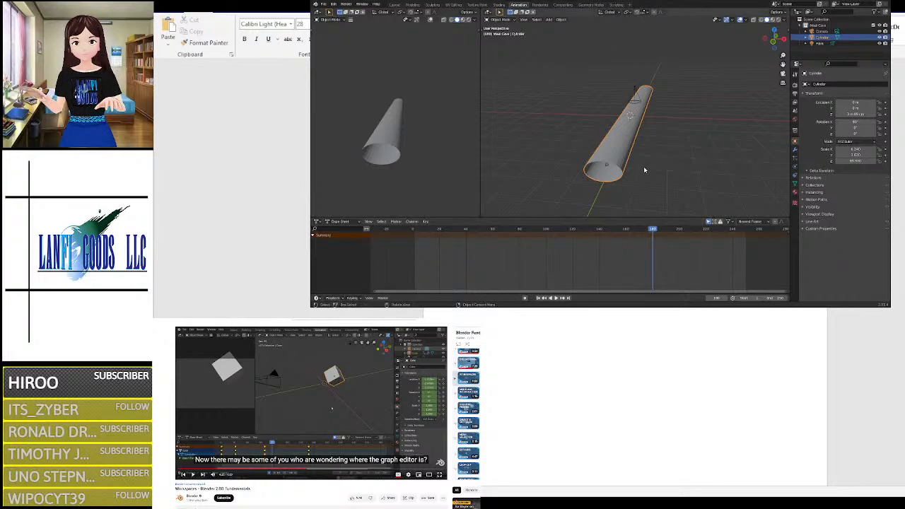
pyautogui.click(524, 298)
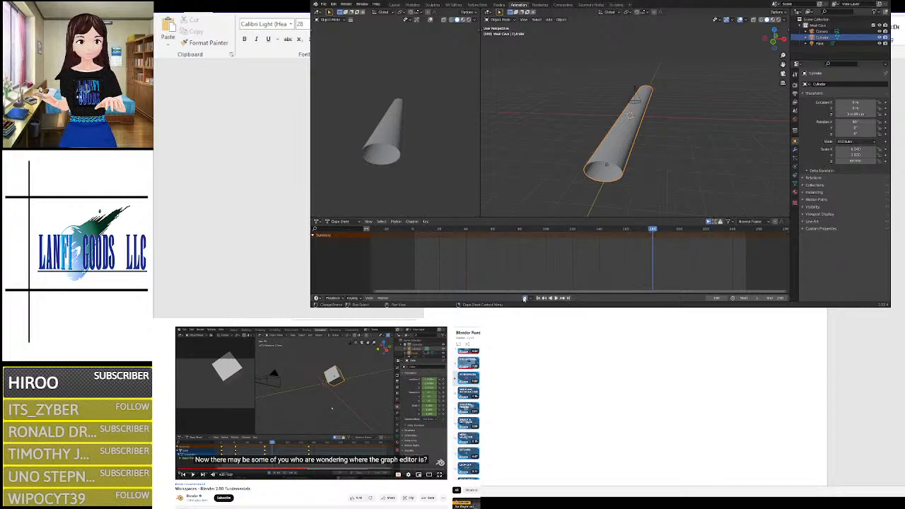
pyautogui.moveTo(608, 170)
pyautogui.mouseDown(button='middle')
pyautogui.moveTo(642, 162)
pyautogui.moveTo(617, 166)
pyautogui.mouseUp(button='middle')
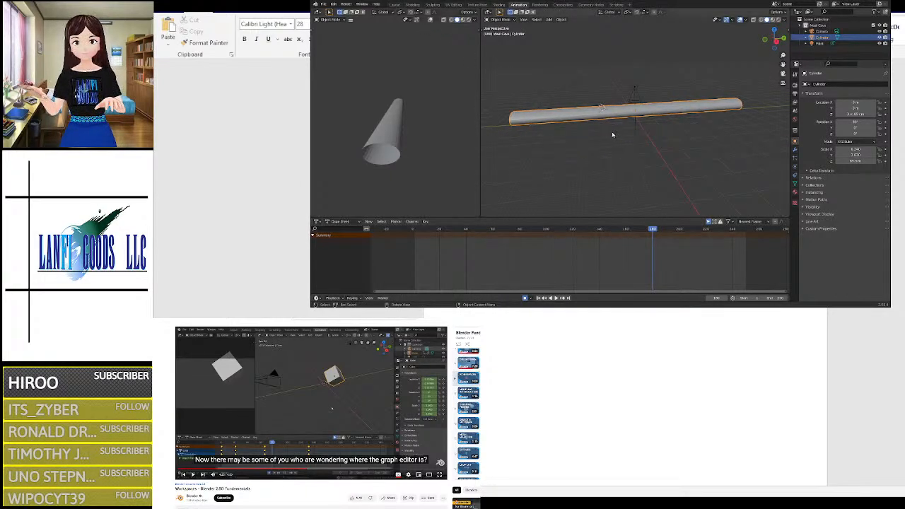
pyautogui.moveTo(426, 231); pyautogui.dragTo(414, 233)
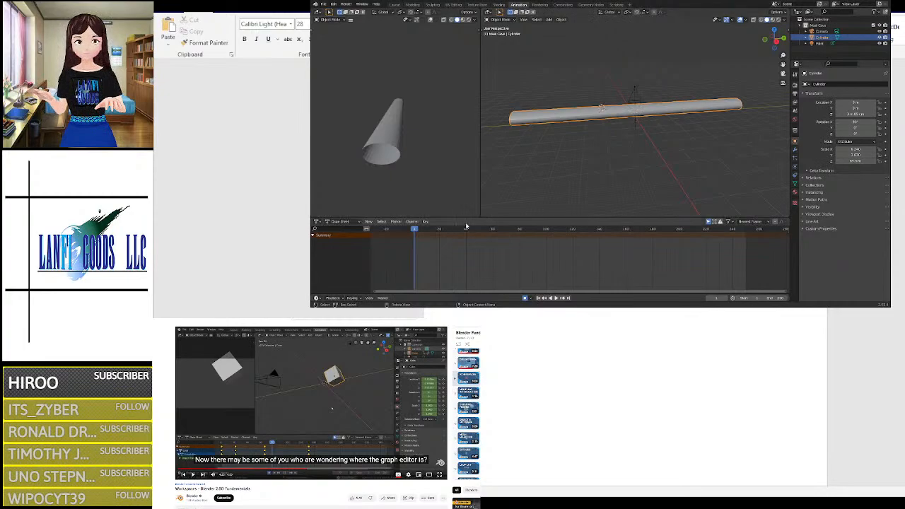
pyautogui.click(438, 231)
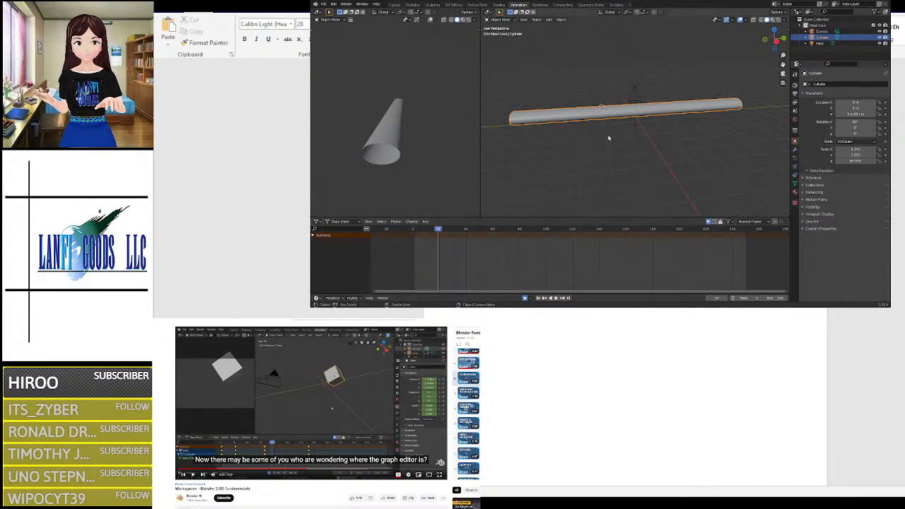
# Step: Try the cylinder in Edit Mode in the Animation workspace and return it to Object Mode
pyautogui.scroll(6, 643, 107)
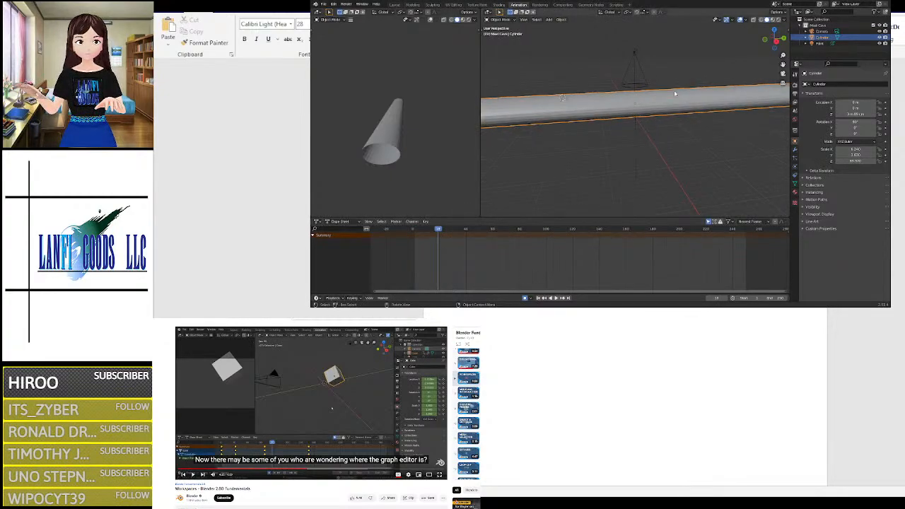
pyautogui.scroll(-2, 672, 113)
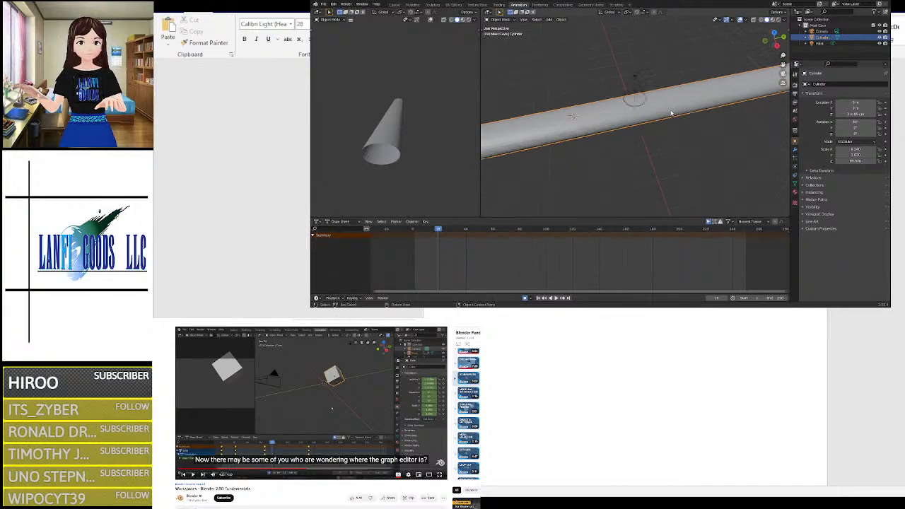
pyautogui.click(499, 19)
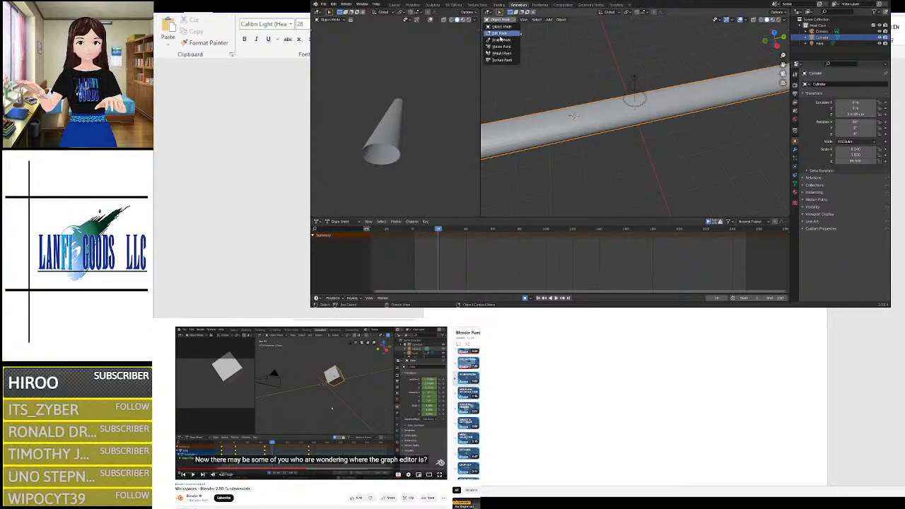
pyautogui.click(505, 38)
pyautogui.scroll(-4, 612, 98)
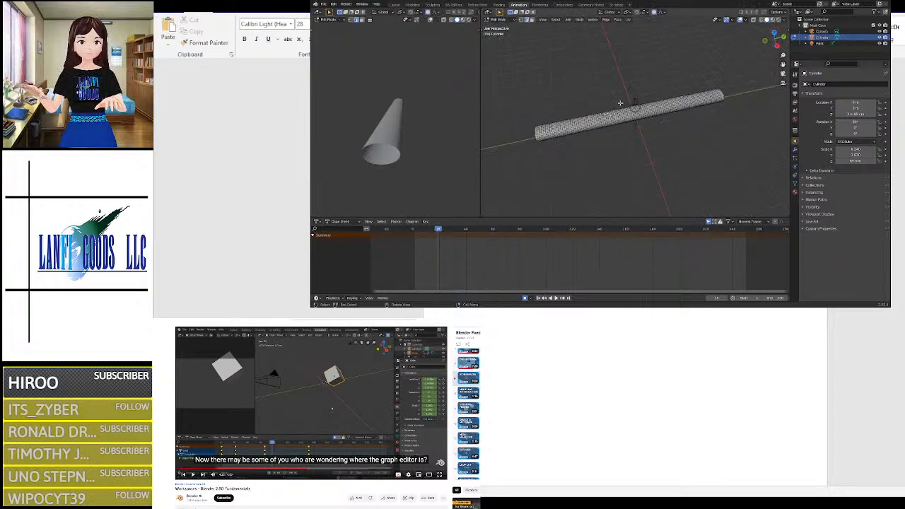
pyautogui.scroll(4, 612, 97)
pyautogui.click(498, 19)
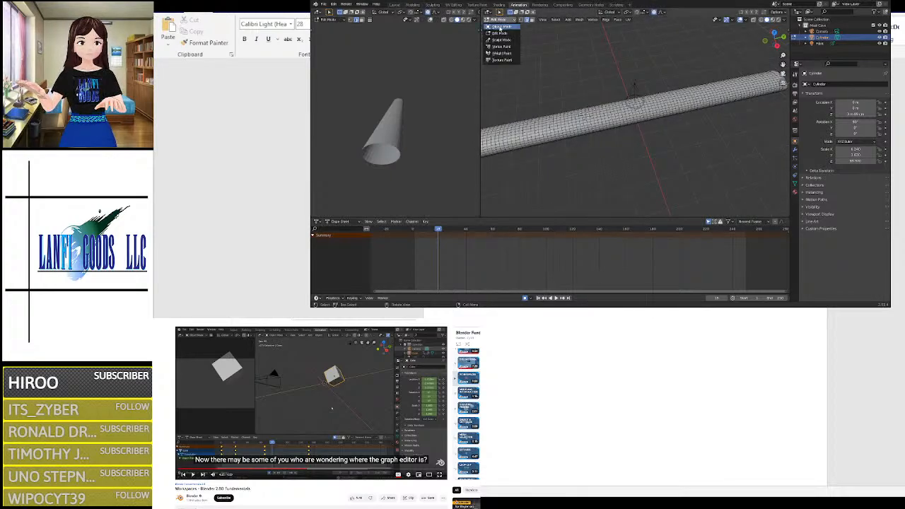
pyautogui.click(499, 27)
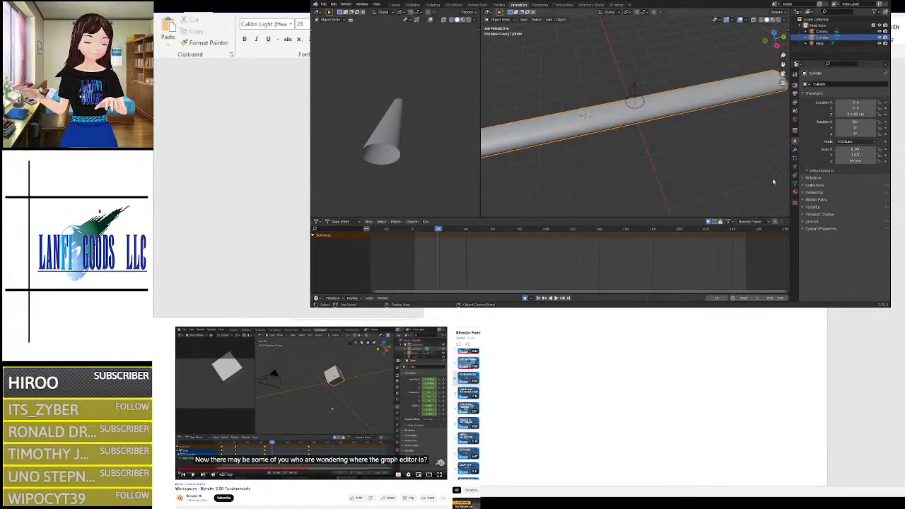
# Step: Shift the cylinder along the X axis by increasing its Location X value
pyautogui.click(793, 160)
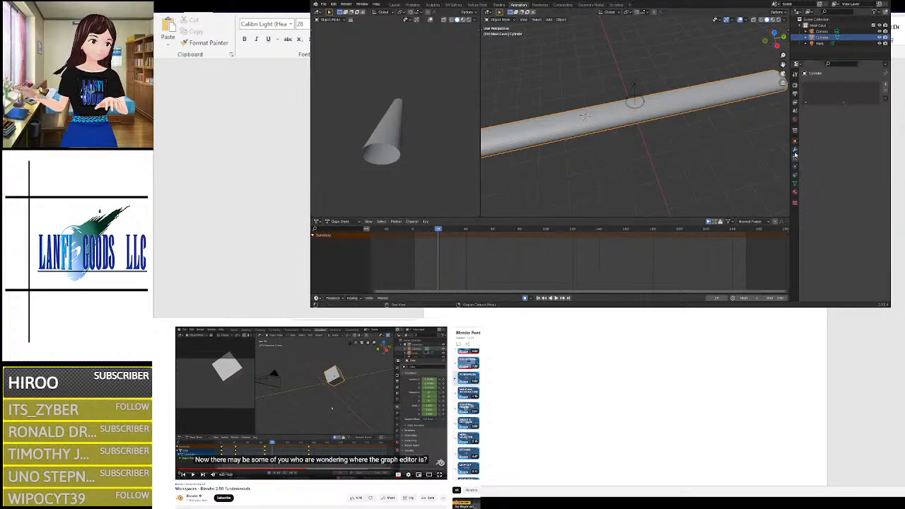
pyautogui.click(794, 143)
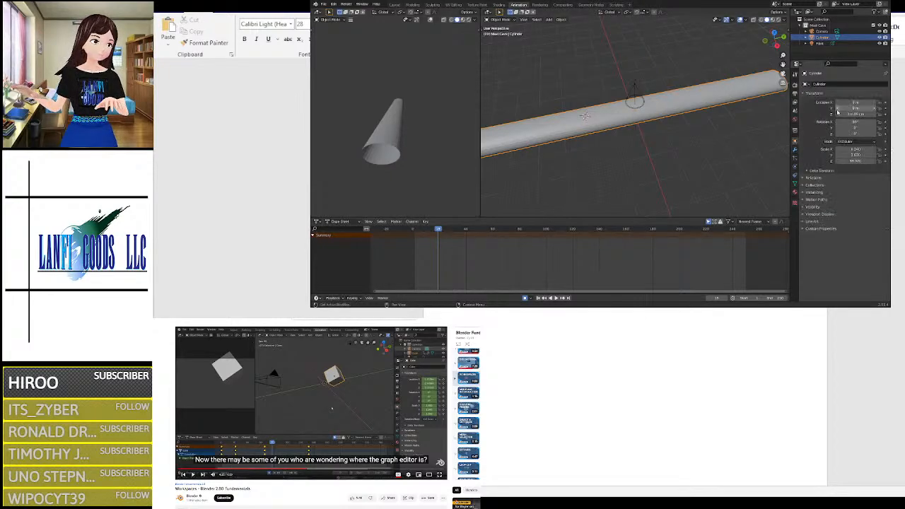
pyautogui.moveTo(856, 103); pyautogui.dragTo(881, 103)
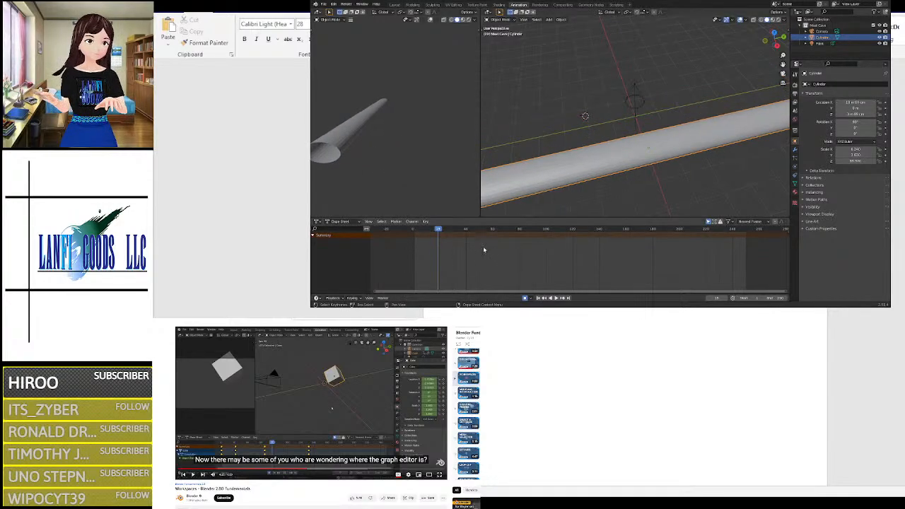
# Step: Return the playhead to frame 0 and turn off automatic keyframing
pyautogui.click(413, 230)
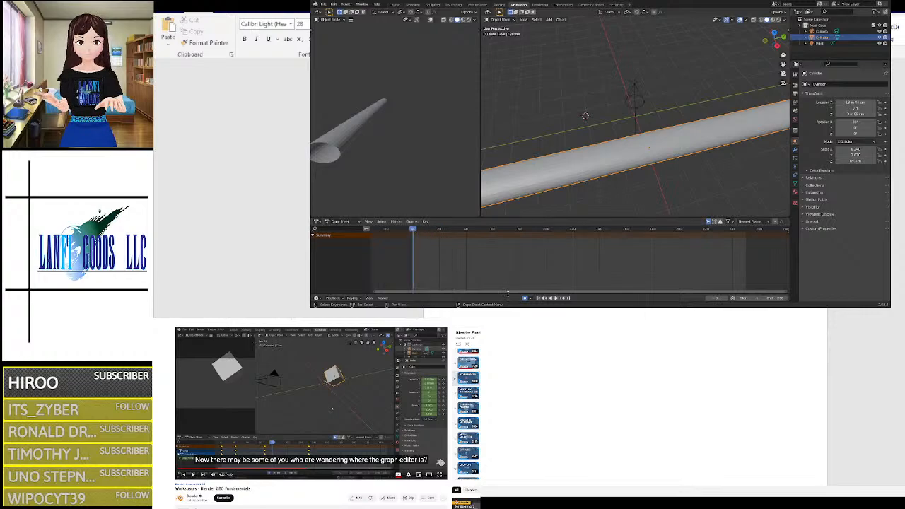
pyautogui.click(533, 298)
pyautogui.click(534, 300)
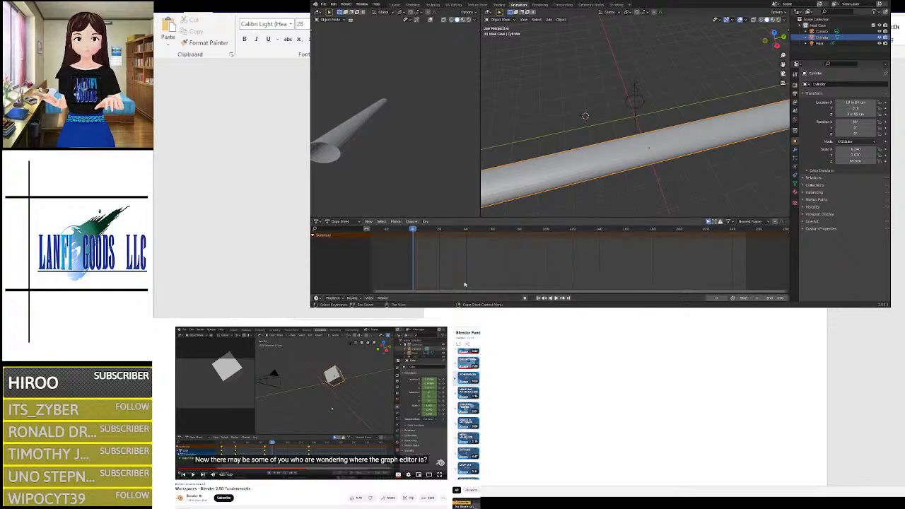
# Step: At frame 5, try Sample Keyframes in the Dope Sheet and check the timeline's keying settings
pyautogui.moveTo(413, 230)
pyautogui.mouseDown()
pyautogui.moveTo(453, 230)
pyautogui.moveTo(420, 231)
pyautogui.mouseUp()
pyautogui.click(425, 221)
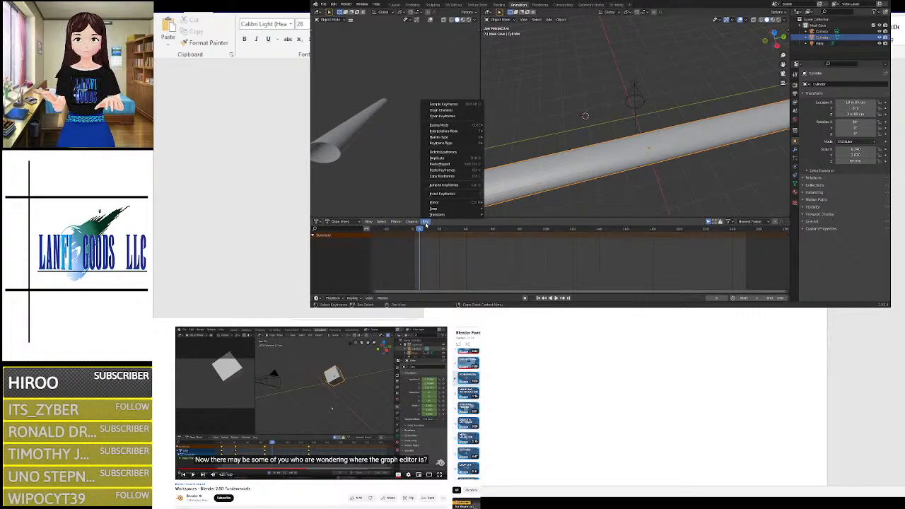
pyautogui.click(453, 105)
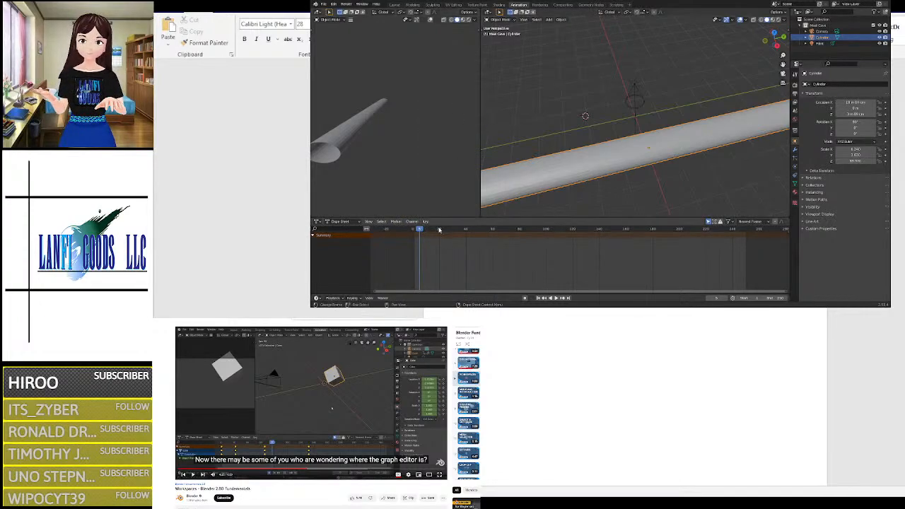
pyautogui.click(424, 221)
pyautogui.click(452, 105)
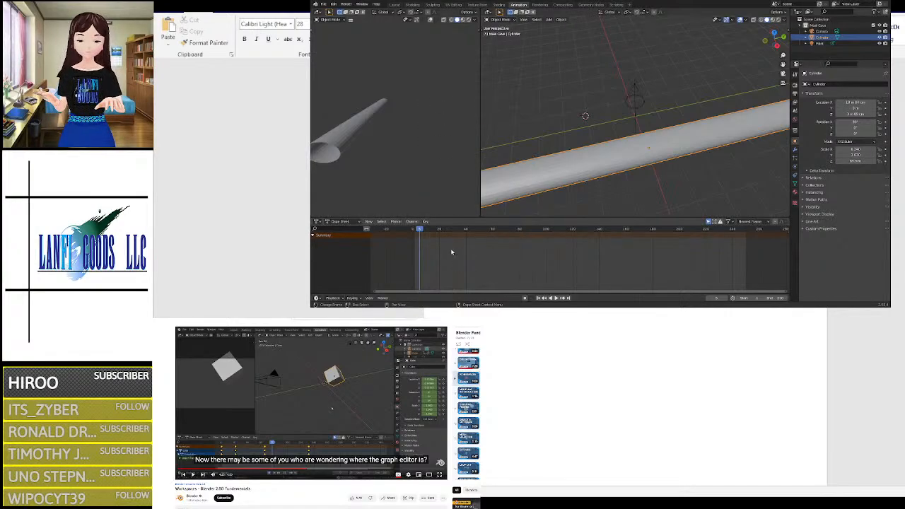
pyautogui.click(353, 297)
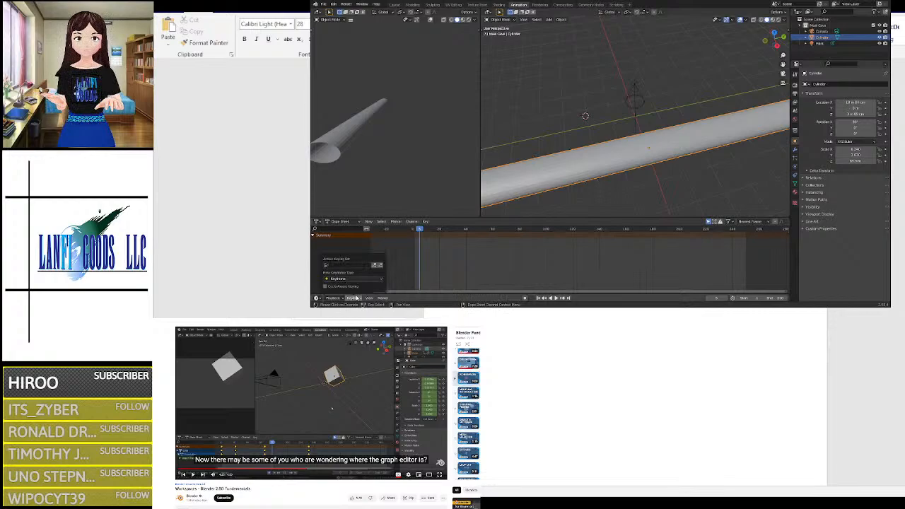
pyautogui.click(356, 298)
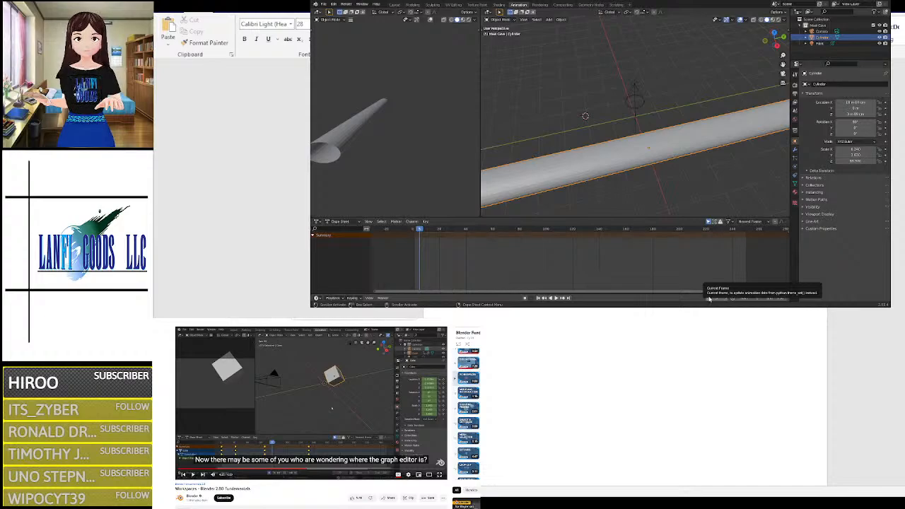
# Step: Play the cylinder's animation from frame 1 and stop the playback
pyautogui.press('space')
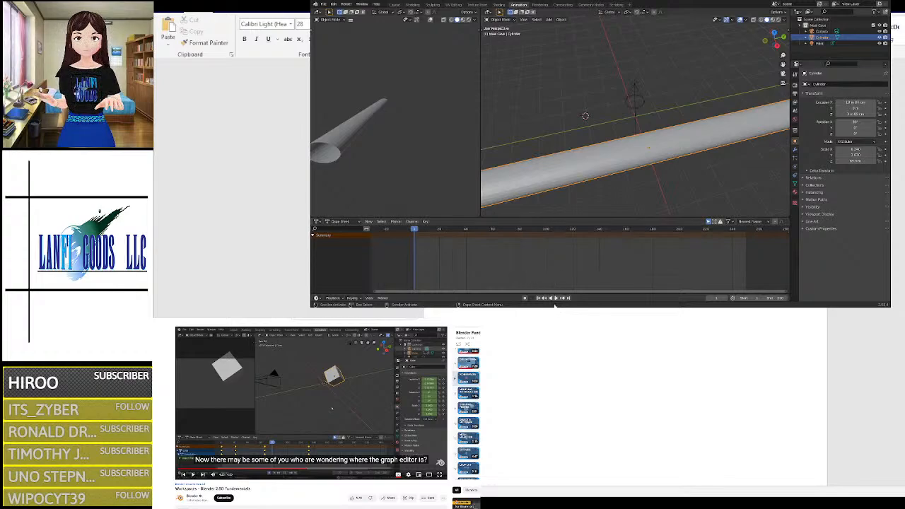
pyautogui.click(555, 298)
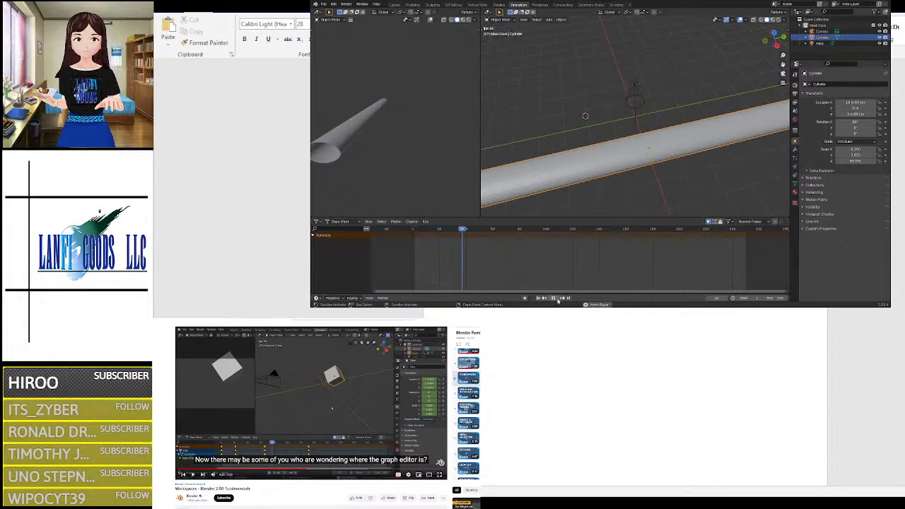
pyautogui.press('space')
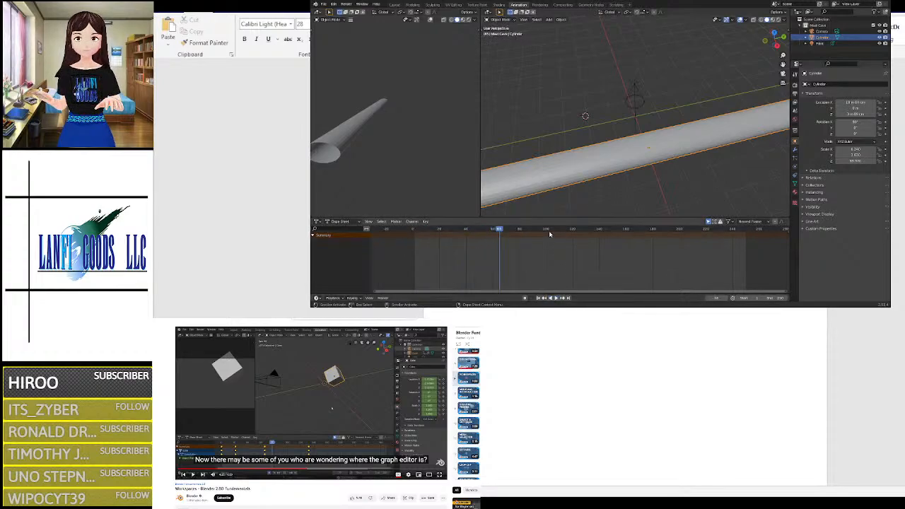
# Step: Rewind the playhead, undo the recent frame changes, and check the Layout workspace before returning to Animation
pyautogui.hotkey('shift', 'Left')
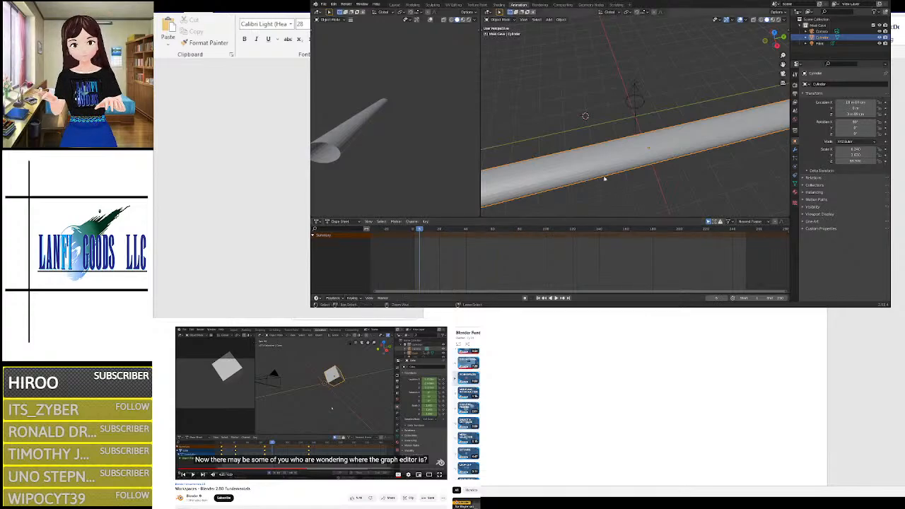
pyautogui.hotkey('ctrl', 'z')
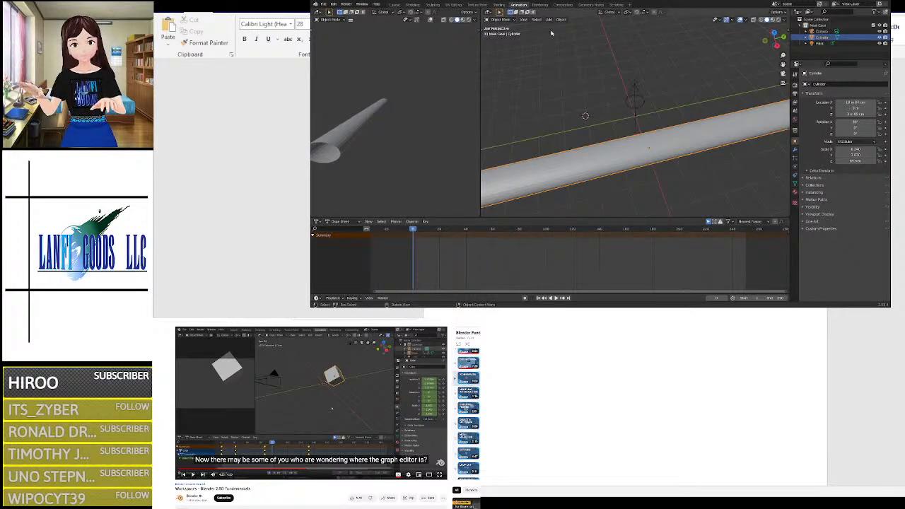
pyautogui.hotkey('ctrl', 'z')
pyautogui.click(394, 4)
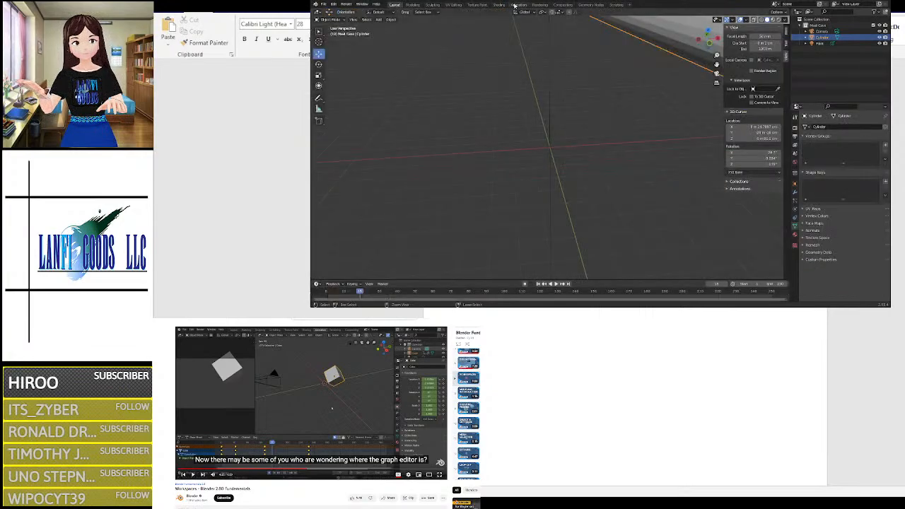
pyautogui.click(517, 5)
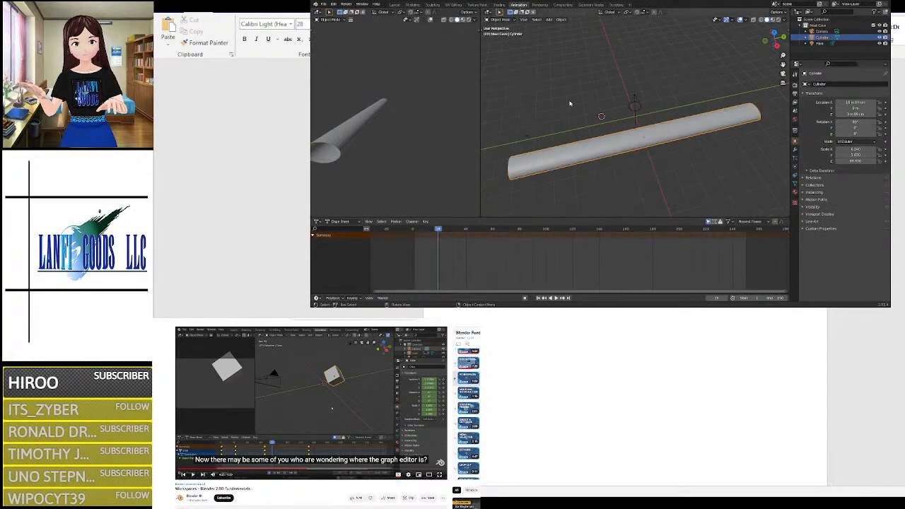
# Step: Set the cylinder's Location X to 0 m
pyautogui.scroll(2, 621, 152)
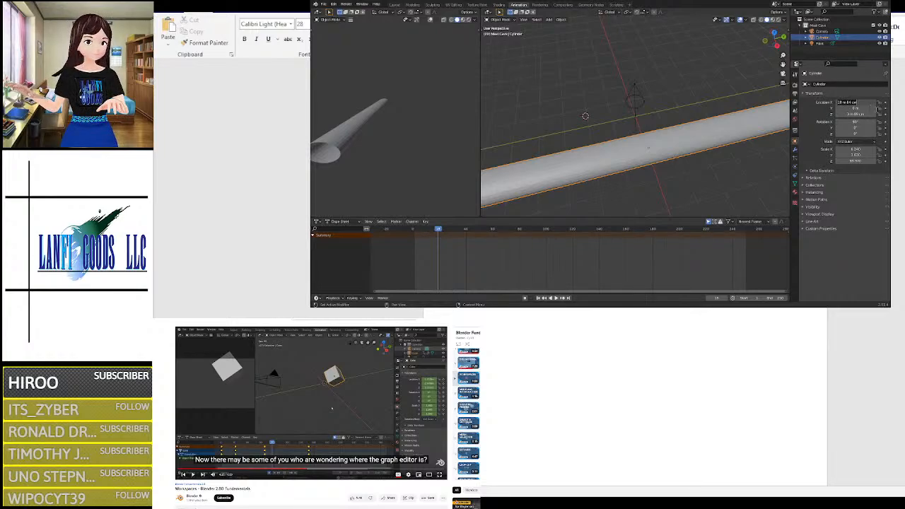
pyautogui.press('BackSpace')
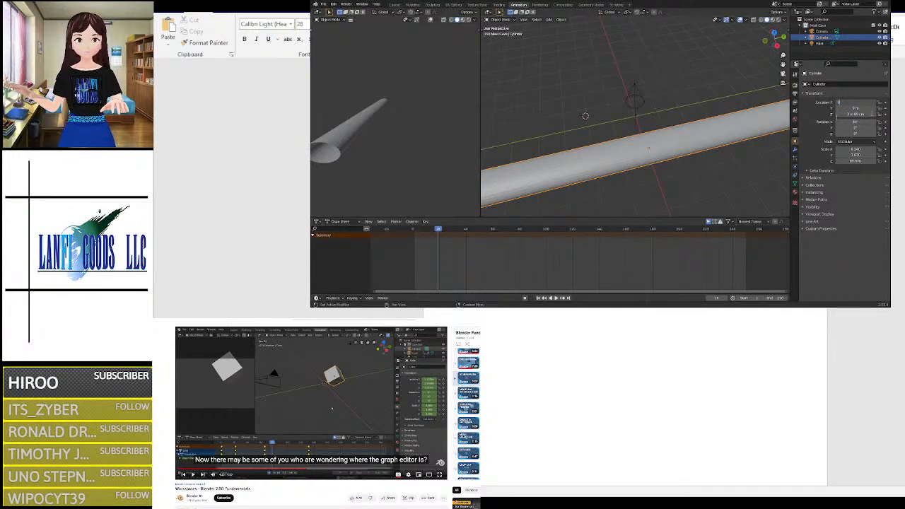
pyautogui.write('0')
pyautogui.press('Return')
pyautogui.scroll(-1, 667, 148)
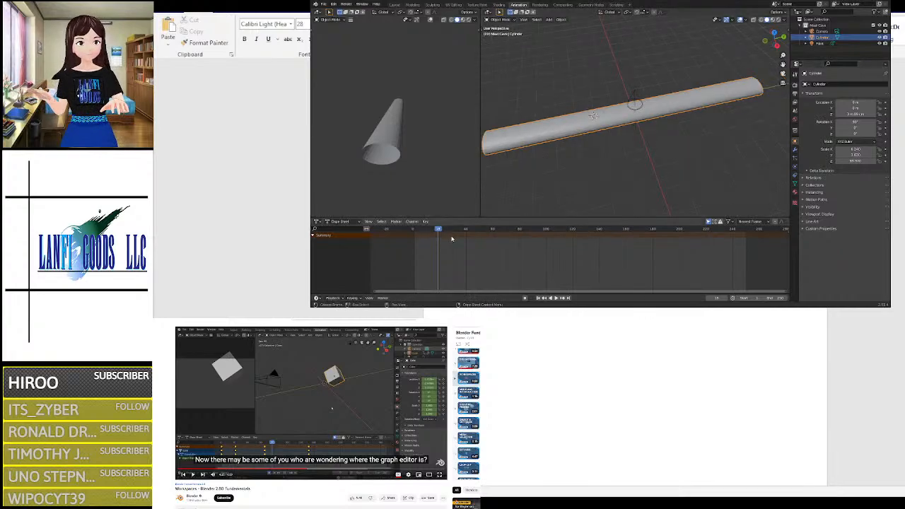
# Step: Move the playhead to frame 1, turn on automatic keyframing and check its recording options
pyautogui.moveTo(436, 231); pyautogui.dragTo(414, 237)
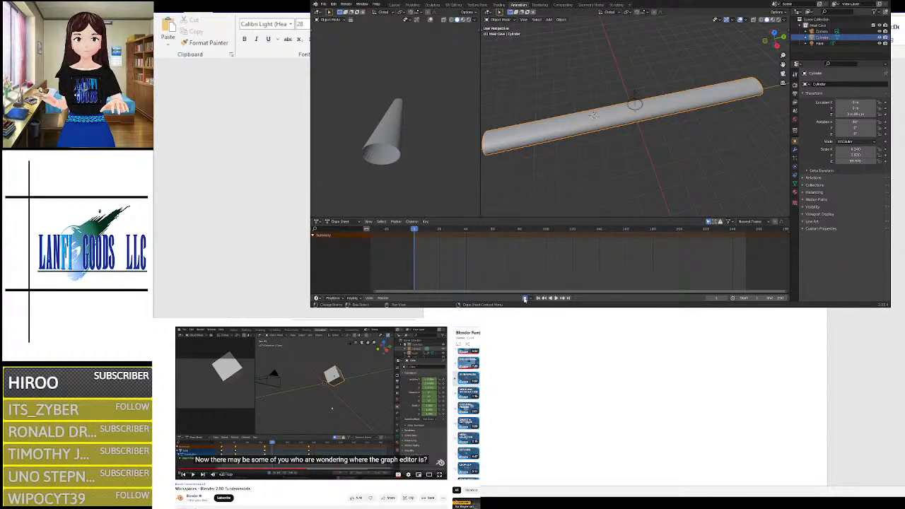
pyautogui.click(532, 299)
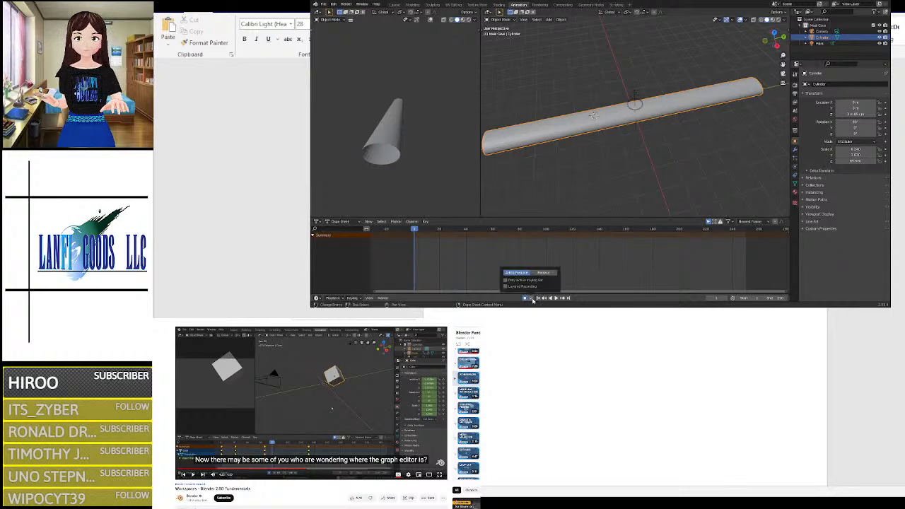
pyautogui.click(532, 300)
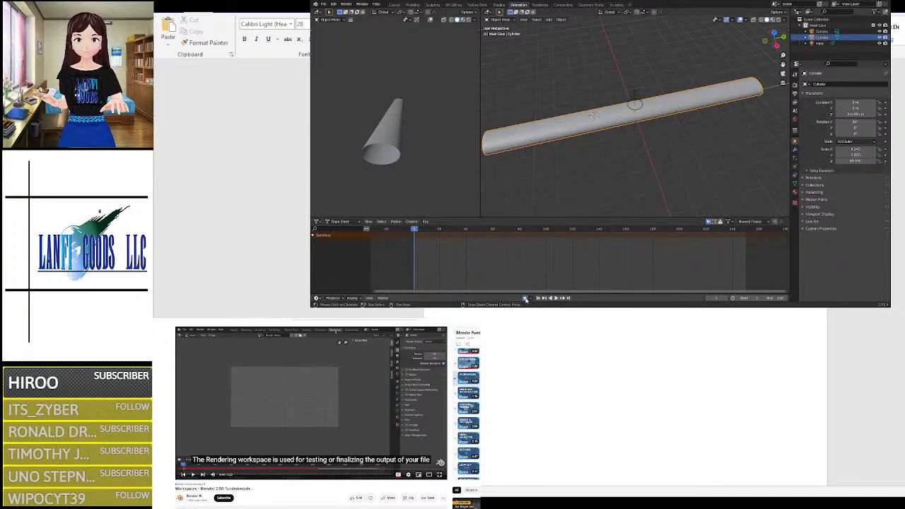
# Step: At frame 4, try Insert Keyframes in the Dope Sheet and try jumping between keyframes
pyautogui.moveTo(417, 230); pyautogui.dragTo(418, 260)
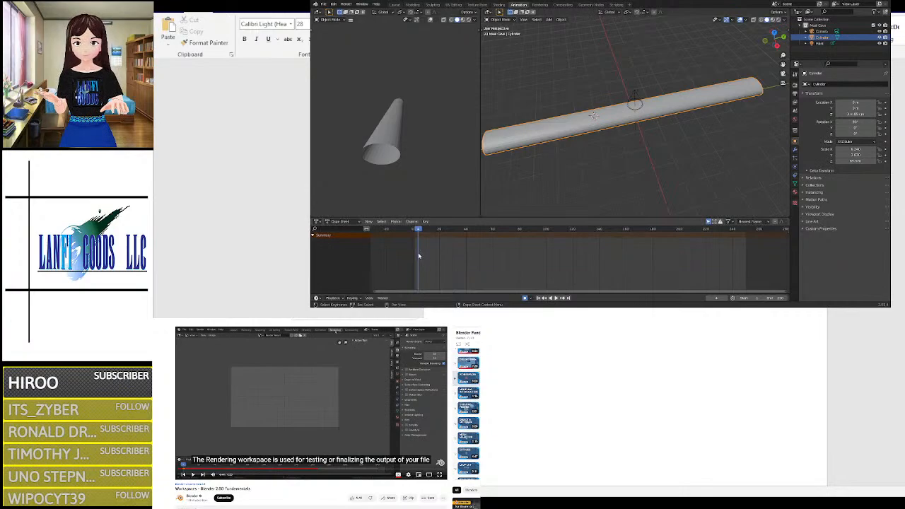
pyautogui.rightClick(419, 255)
pyautogui.moveTo(418, 253)
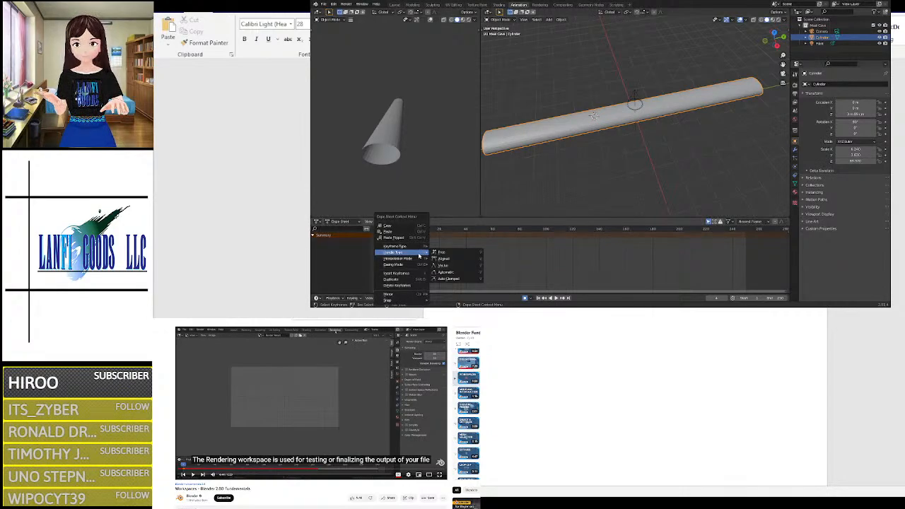
pyautogui.click(419, 274)
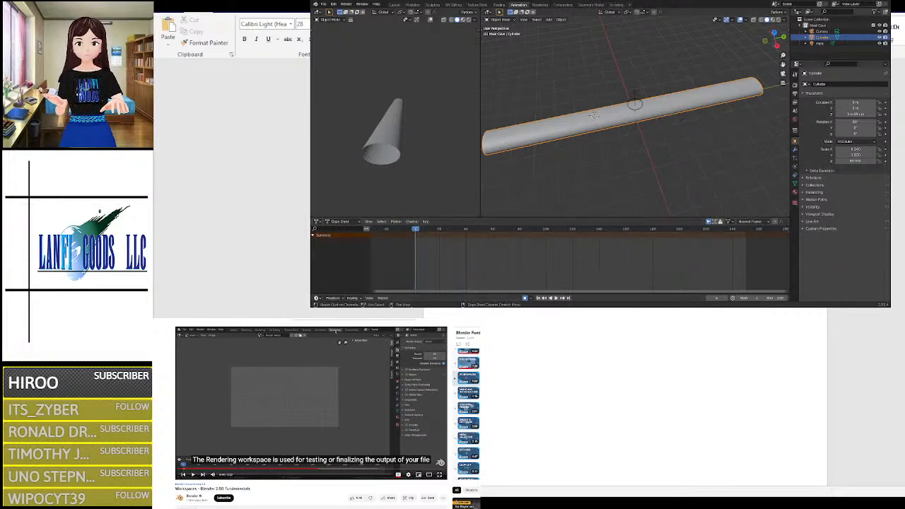
pyautogui.click(543, 297)
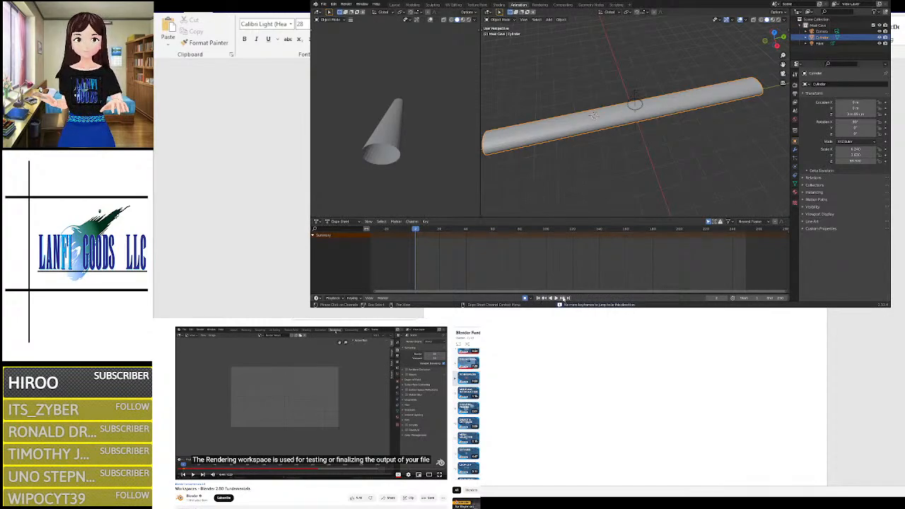
pyautogui.click(525, 299)
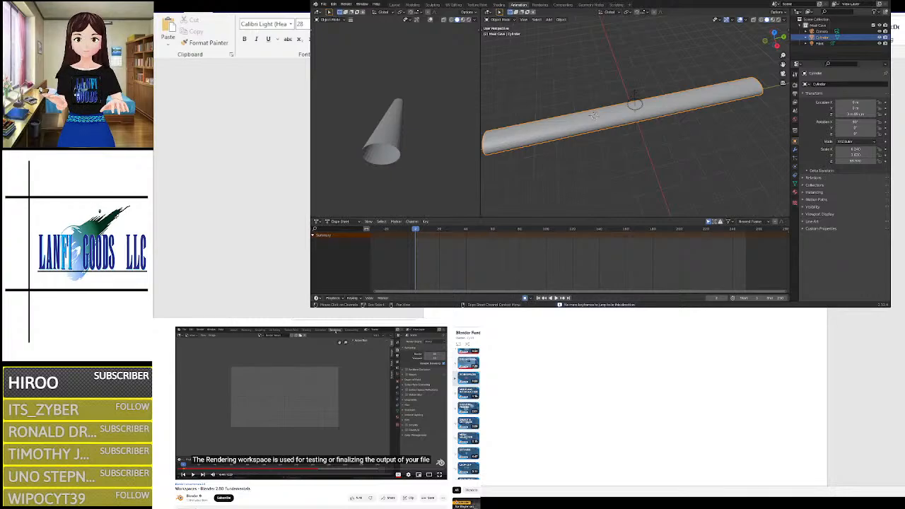
# Step: Replay the tutorial video's section on automatically recording changes to an object's location, rotation or scale
pyautogui.click(297, 470)
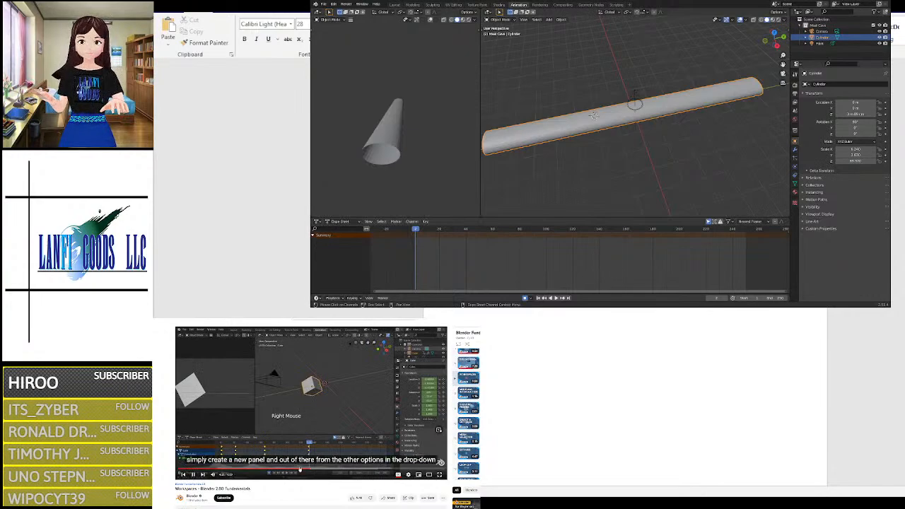
pyautogui.click(301, 470)
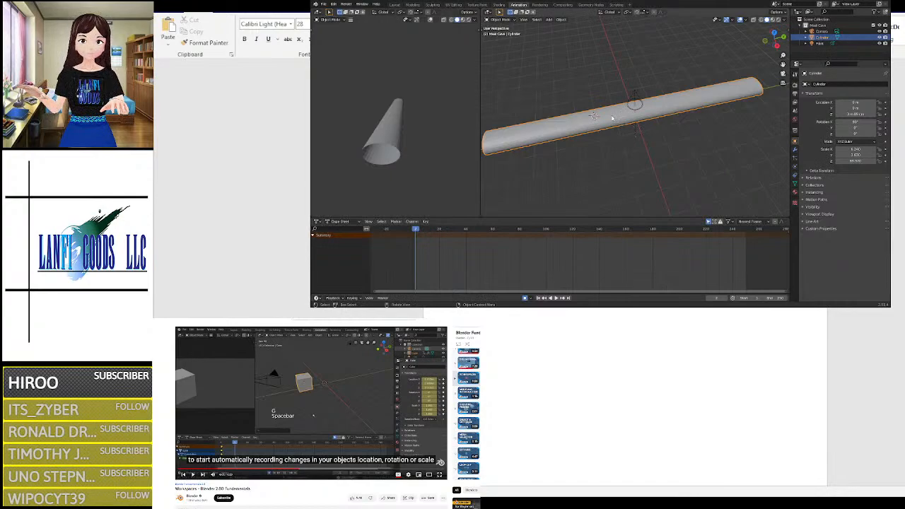
# Step: Try shifting the cylinder in the negative X direction by lowering its Location X, and undo the move
pyautogui.rightClick(608, 123)
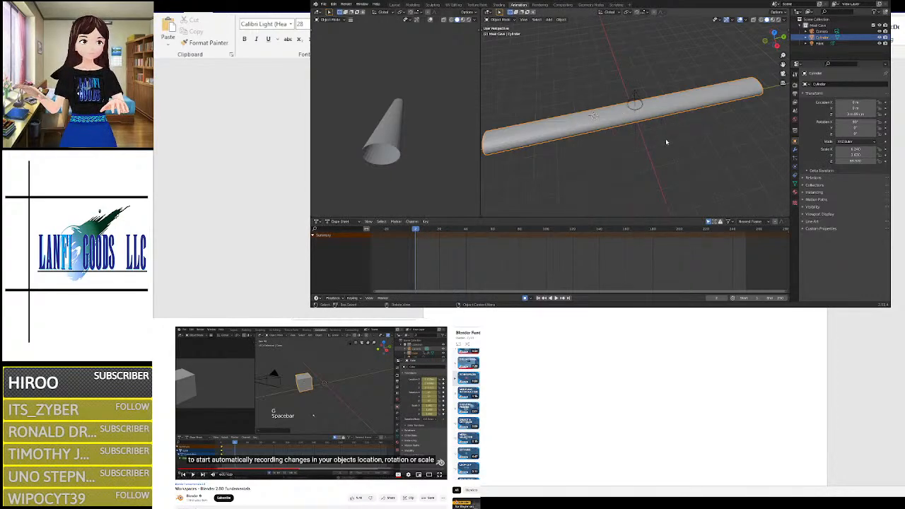
pyautogui.moveTo(668, 144); pyautogui.dragTo(690, 110, button='middle')
pyautogui.moveTo(842, 102); pyautogui.dragTo(749, 102)
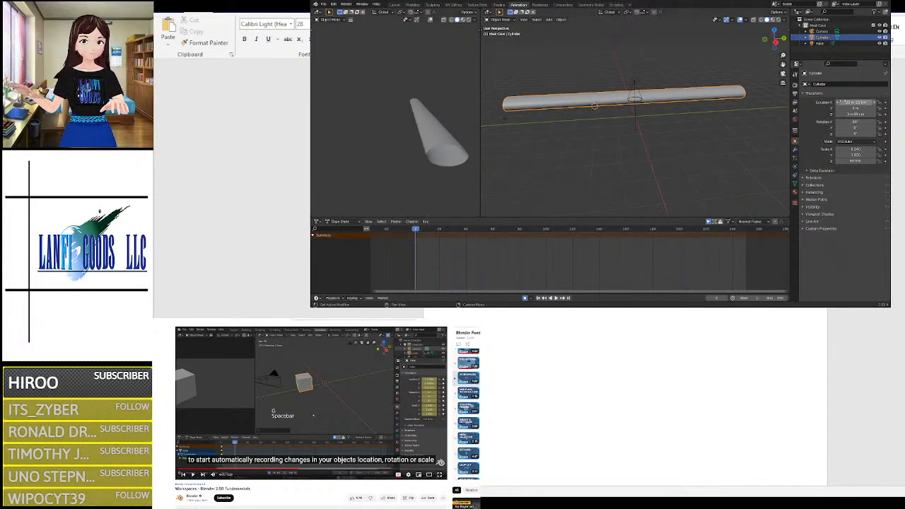
pyautogui.hotkey('ctrl', 'z')
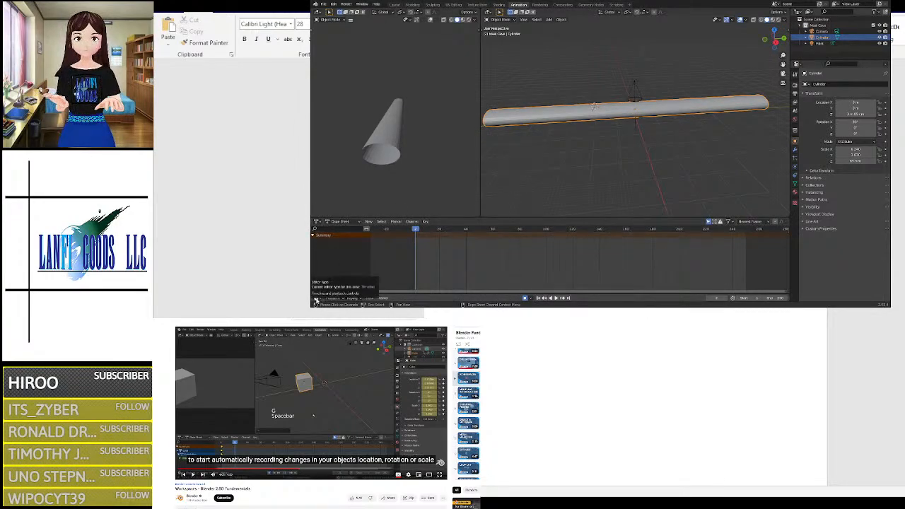
# Step: Check the timeline's editor types and auto keying options, try increasing the cylinder's Location X slightly, and undo it
pyautogui.click(316, 299)
pyautogui.click(317, 299)
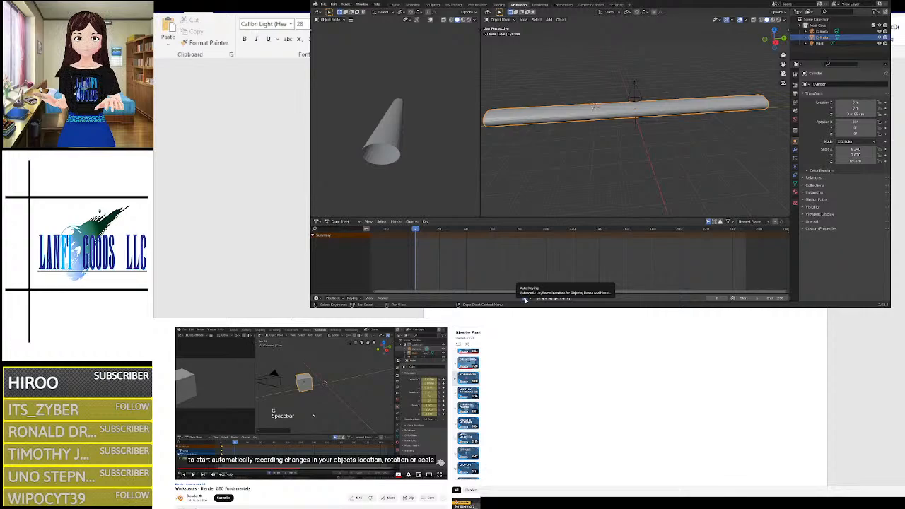
pyautogui.click(531, 299)
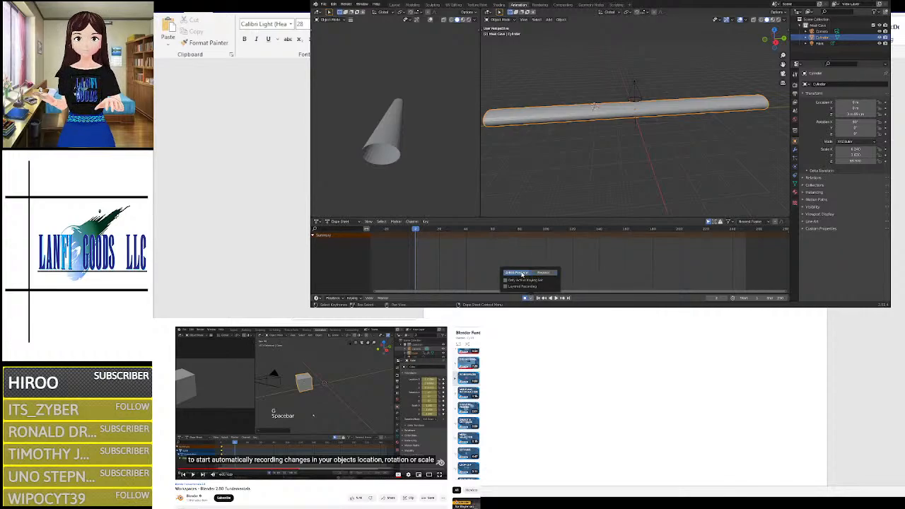
pyautogui.click(522, 286)
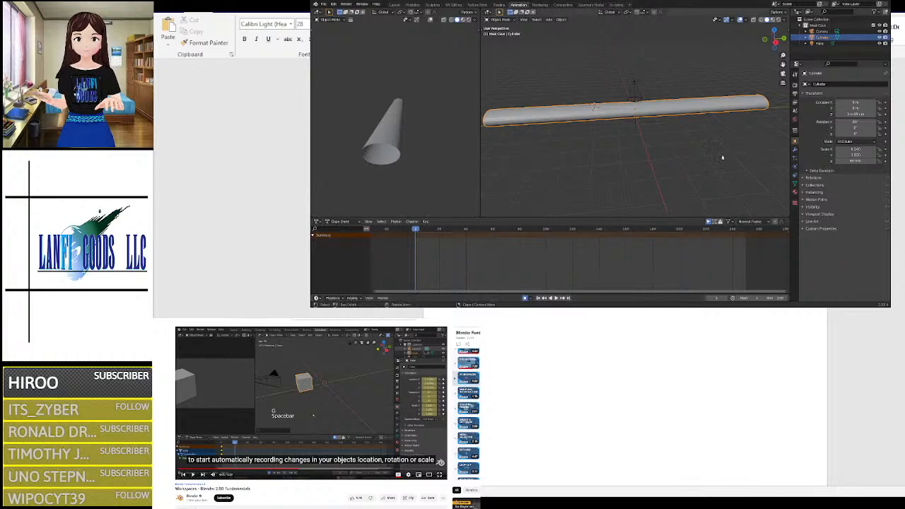
pyautogui.moveTo(840, 104); pyautogui.dragTo(848, 103)
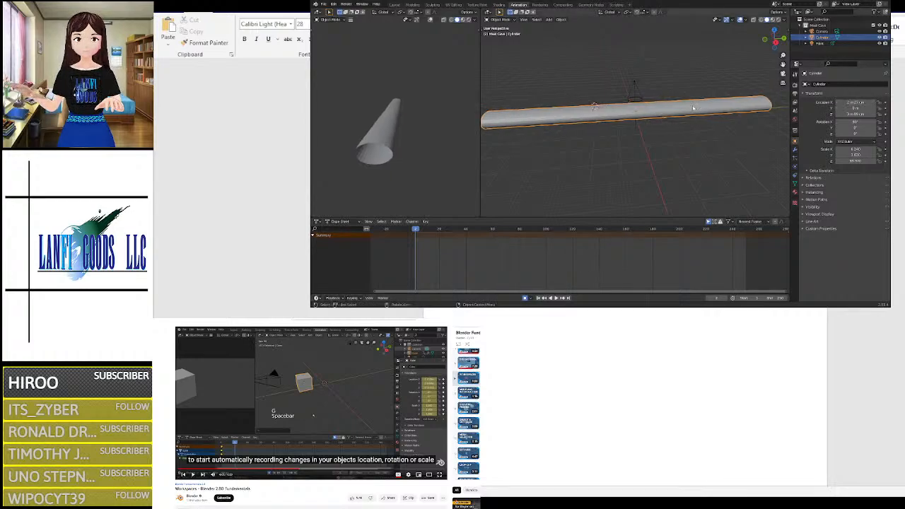
pyautogui.hotkey('ctrl', 'z')
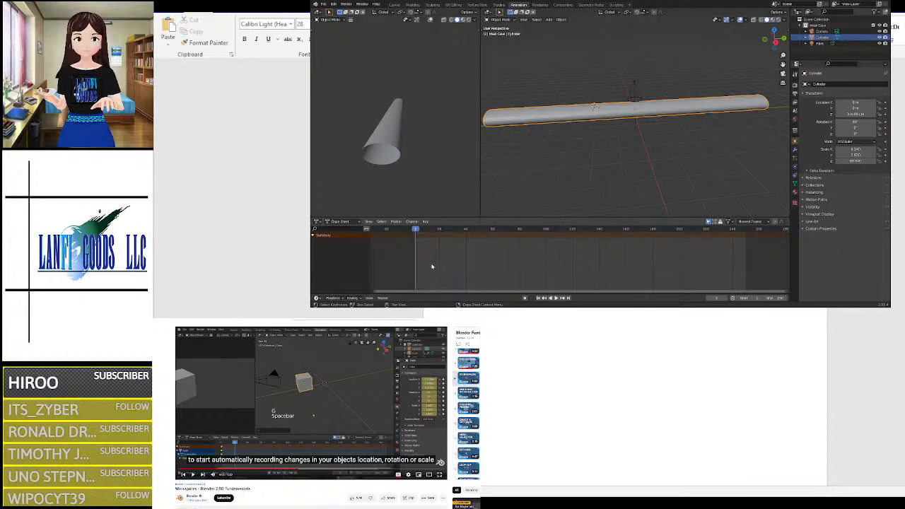
# Step: Return the playhead to the start of the timeline, play the animation briefly and stop it
pyautogui.moveTo(416, 231); pyautogui.dragTo(413, 265)
pyautogui.press('space')
pyautogui.press('space')
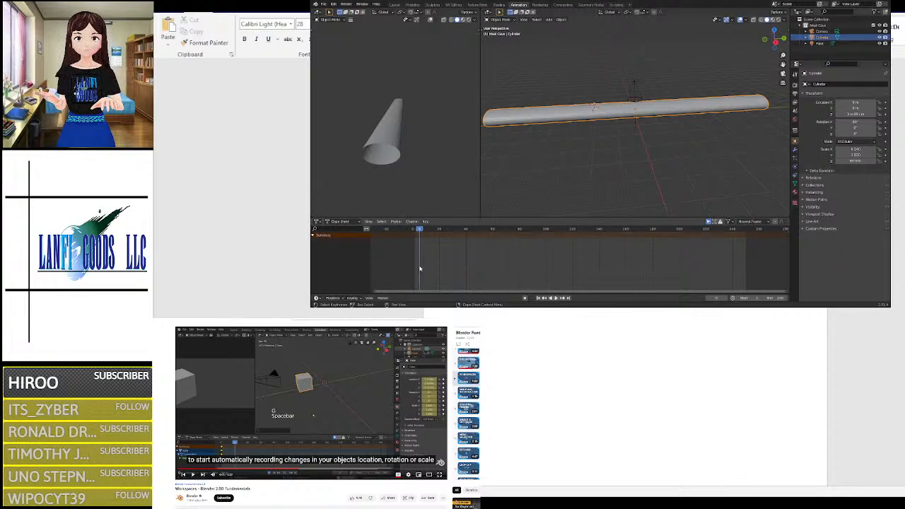
# Step: Examine the Dope Sheet's selection, mode and key commands, and try setting the keyframe type to Keyframe
pyautogui.click(382, 222)
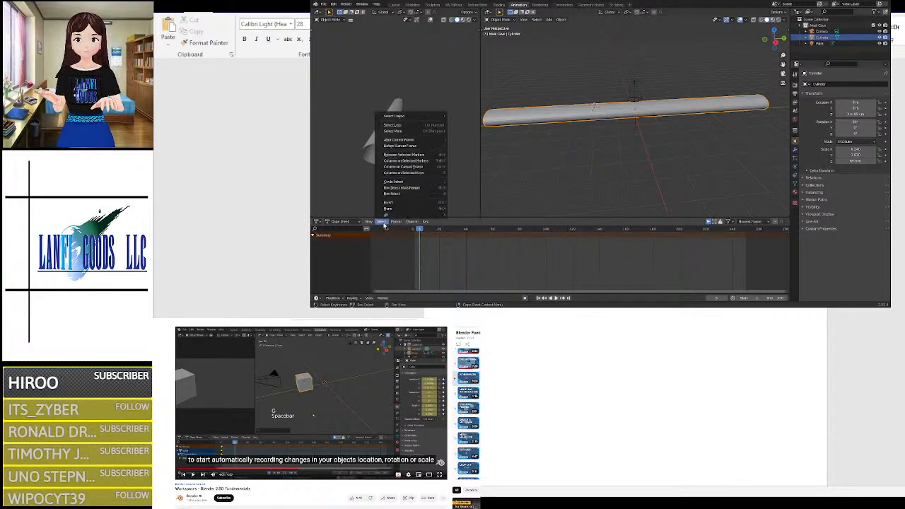
pyautogui.moveTo(373, 223)
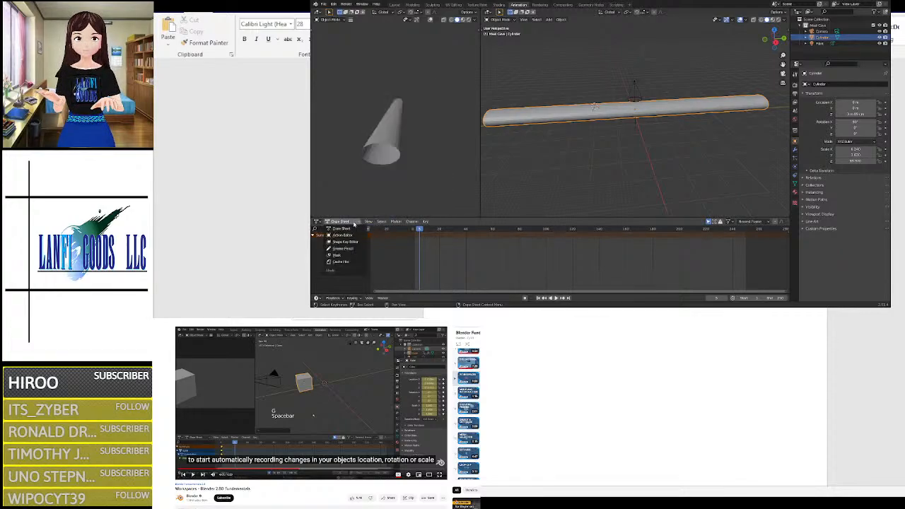
pyautogui.moveTo(321, 222)
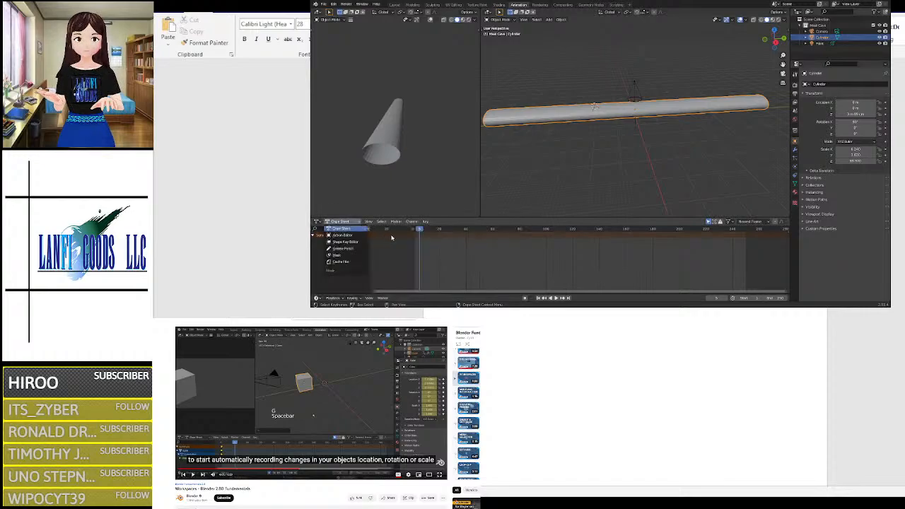
pyautogui.click(425, 222)
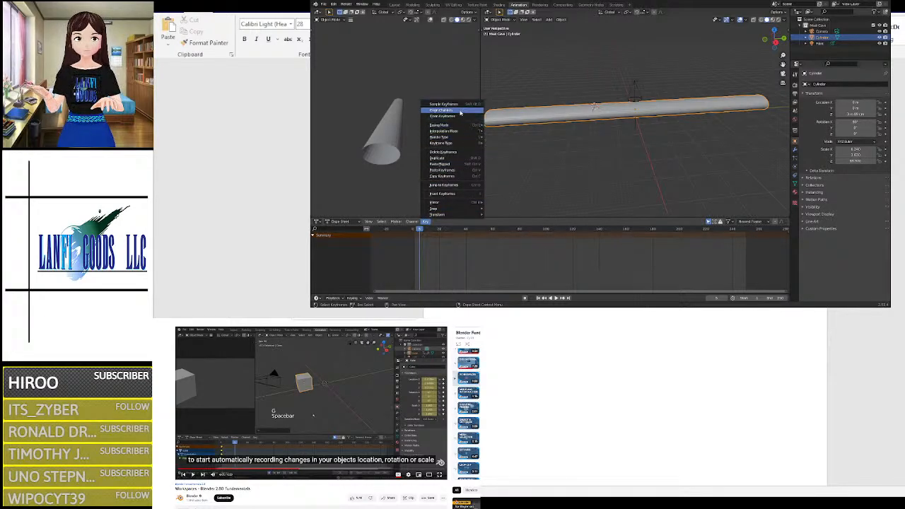
pyautogui.moveTo(462, 145)
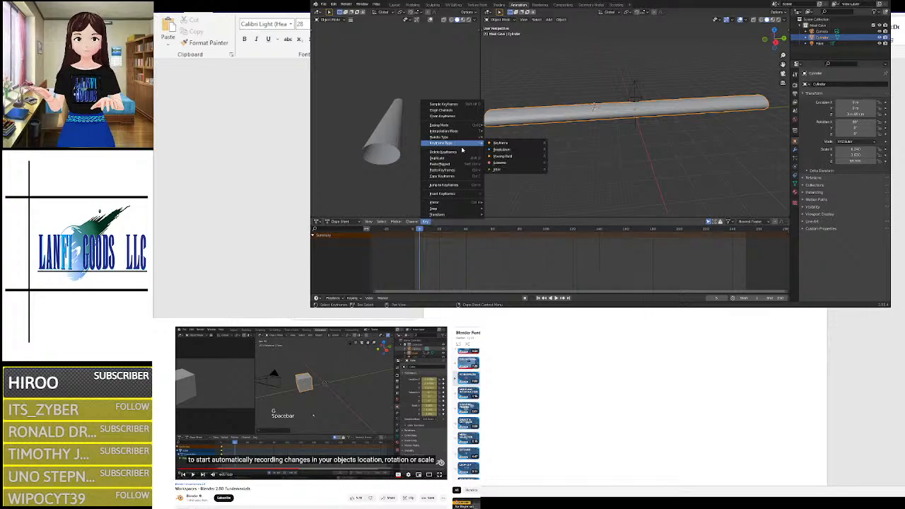
pyautogui.click(493, 145)
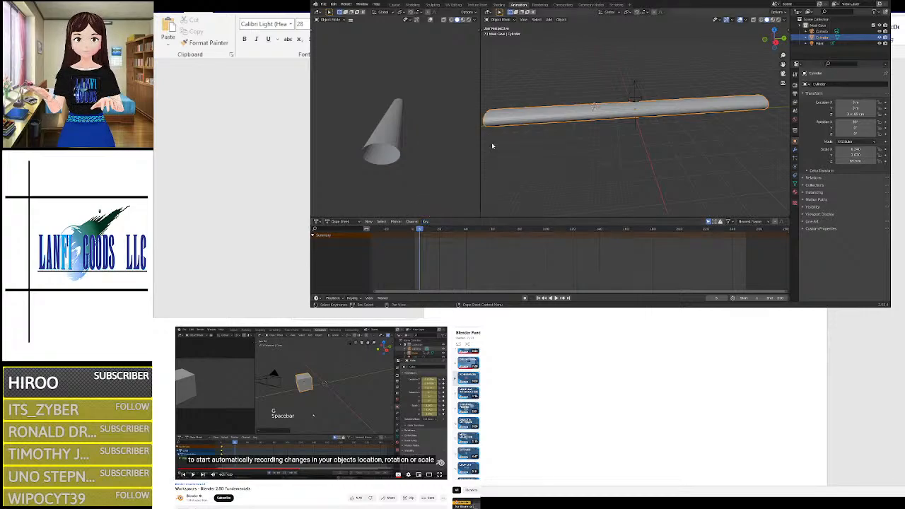
# Step: Try rotating the cylinder freely in the viewport, turn on auto keying, repeat the rotation, and undo it
pyautogui.press('r')
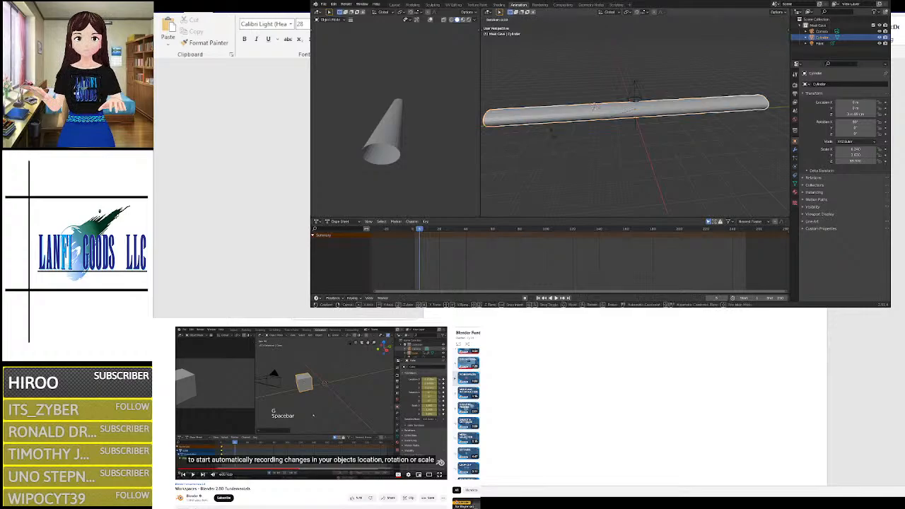
pyautogui.click(625, 91)
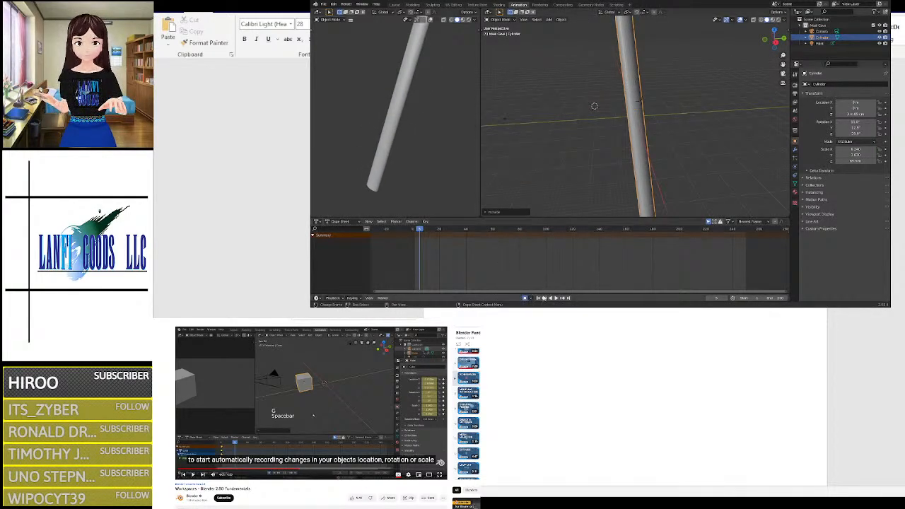
pyautogui.click(524, 297)
pyautogui.press('r')
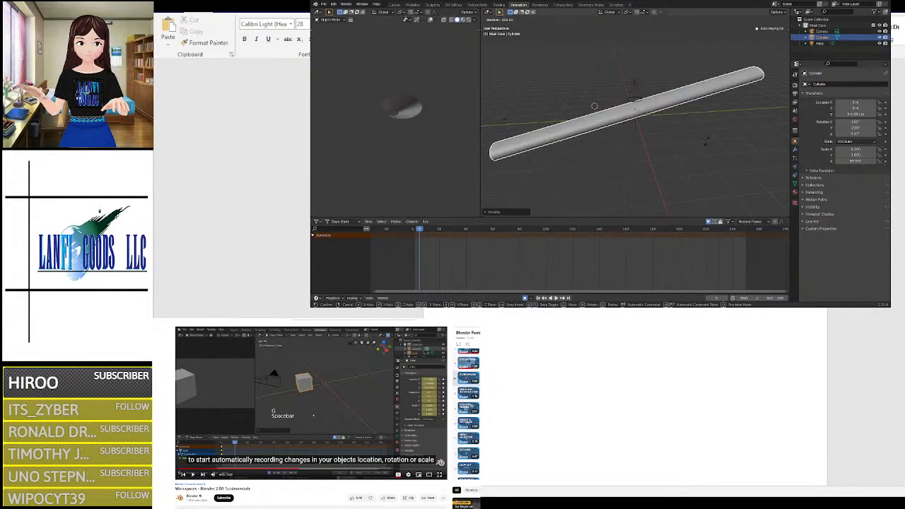
pyautogui.press('r')
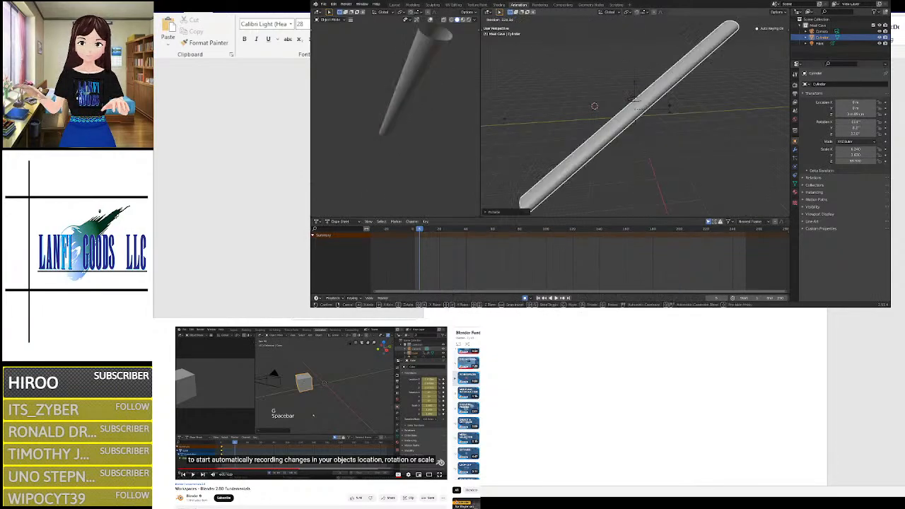
pyautogui.click(669, 123)
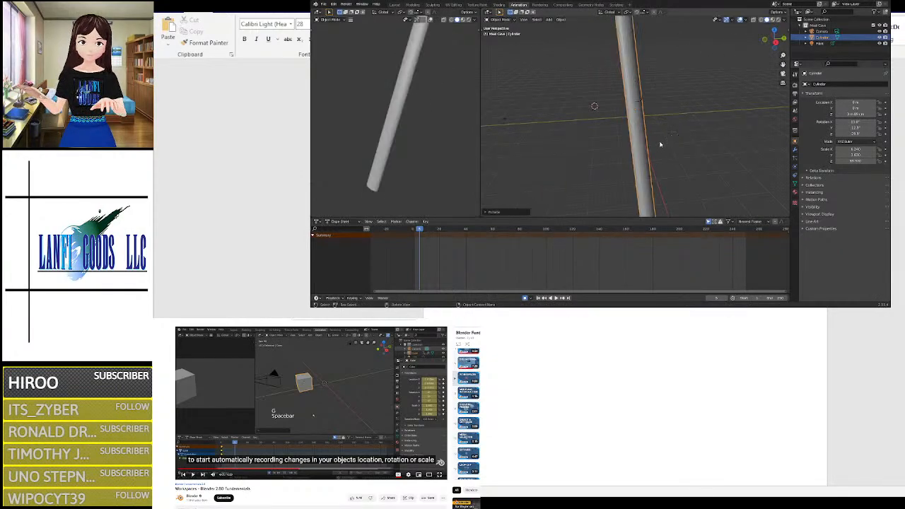
pyautogui.hotkey('ctrl', 'z')
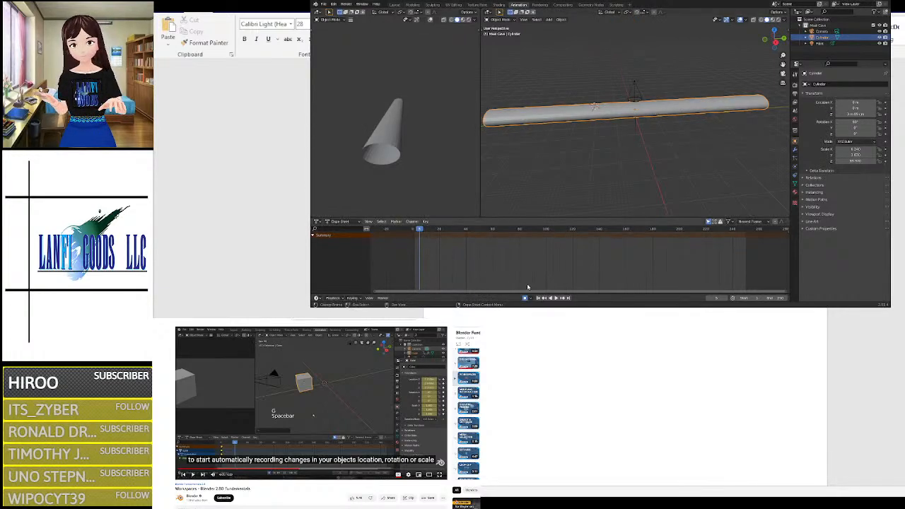
# Step: Try setting the keyframe type to Moving Hold, check the auto keying options, and switch auto keying off
pyautogui.click(425, 222)
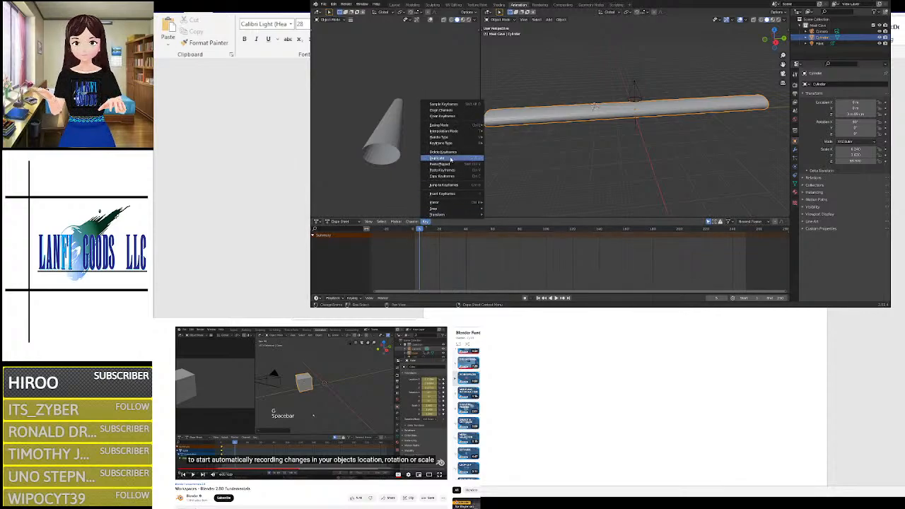
pyautogui.moveTo(470, 128)
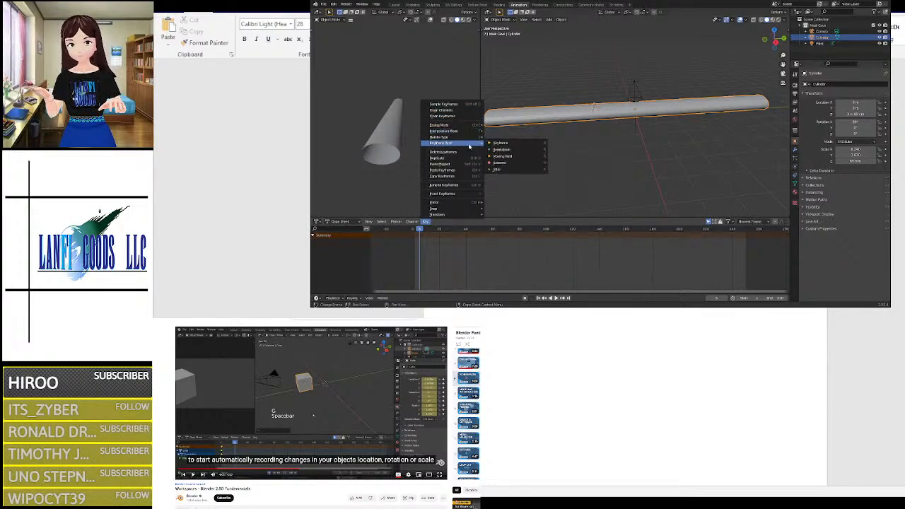
pyautogui.click(510, 157)
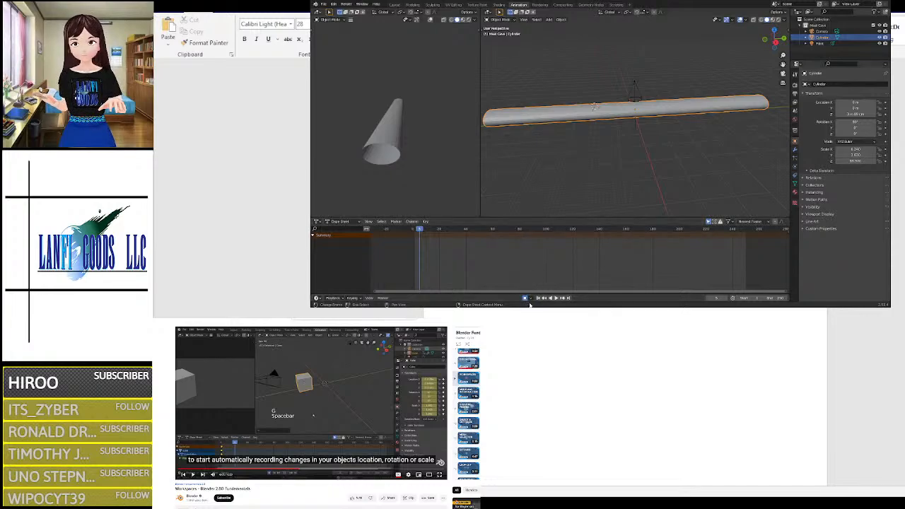
pyautogui.click(531, 299)
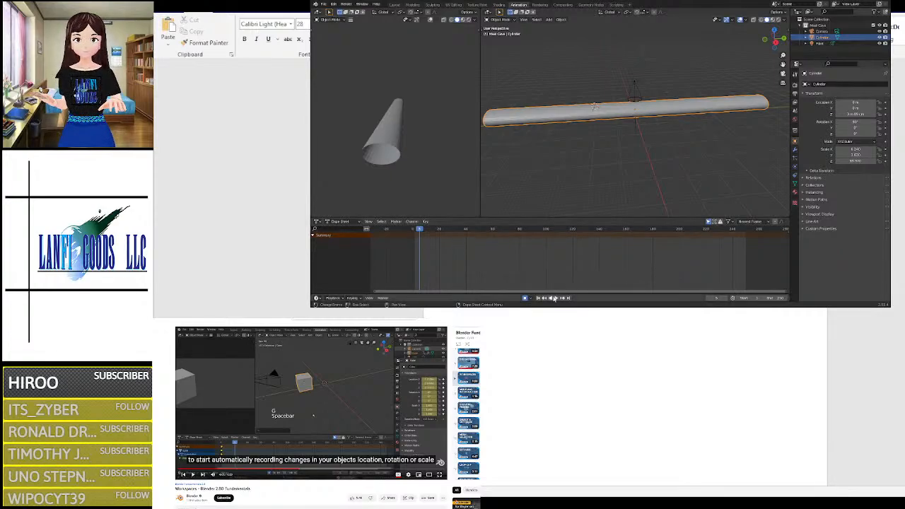
pyautogui.click(526, 298)
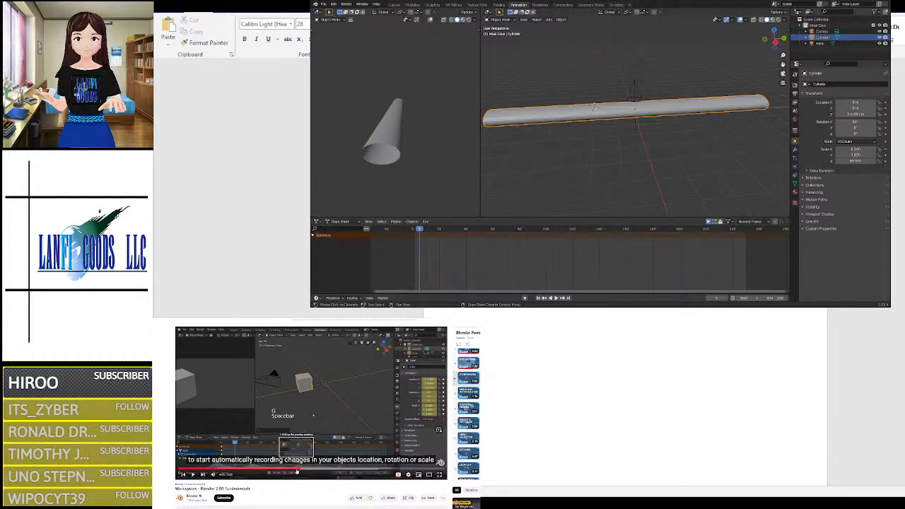
# Step: Rewind the Workspaces tutorial video slightly, replay the passage on the timeline's keying and navigation buttons, and pause it
pyautogui.click(297, 470)
pyautogui.click(291, 469)
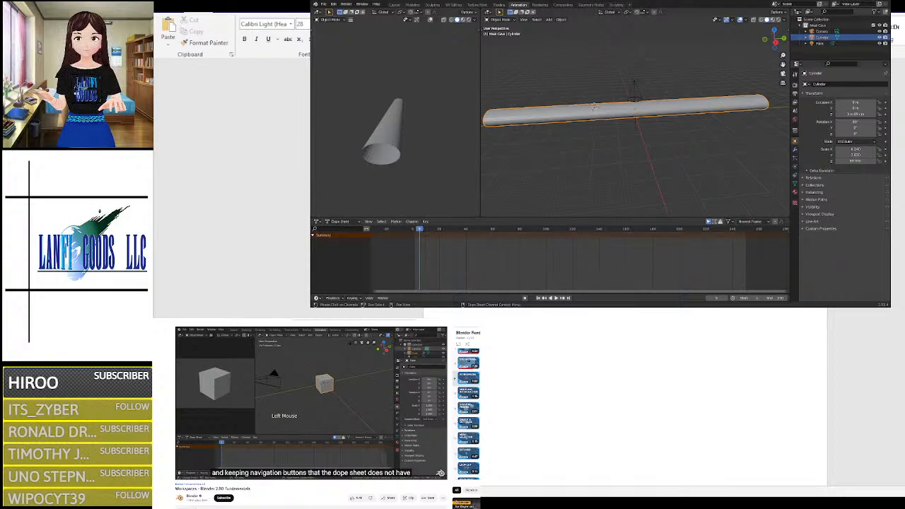
pyautogui.click(438, 429)
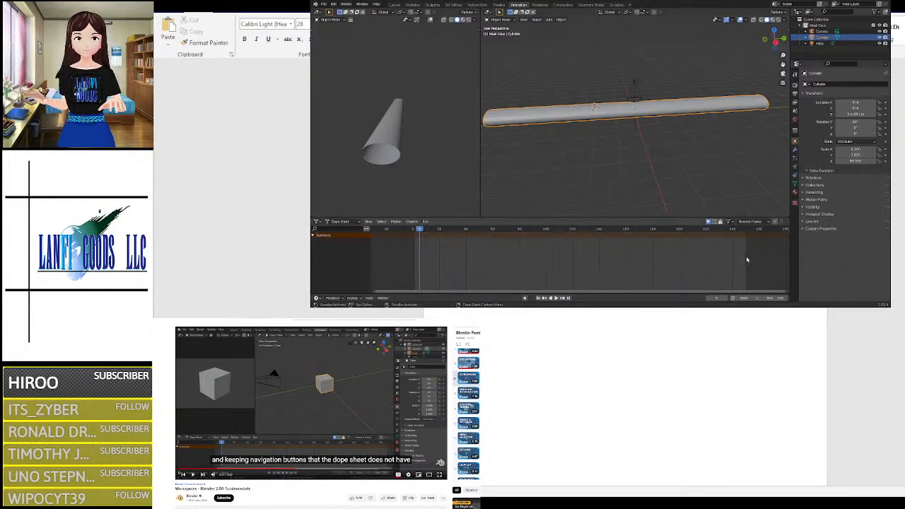
# Step: Set the animation's end frame to 100 and enable auto keying
pyautogui.moveTo(774, 298)
pyautogui.mouseDown()
pyautogui.moveTo(750, 298)
pyautogui.moveTo(774, 298)
pyautogui.moveTo(764, 301)
pyautogui.mouseUp()
pyautogui.moveTo(736, 299)
pyautogui.mouseDown()
pyautogui.moveTo(767, 299)
pyautogui.moveTo(735, 299)
pyautogui.mouseUp()
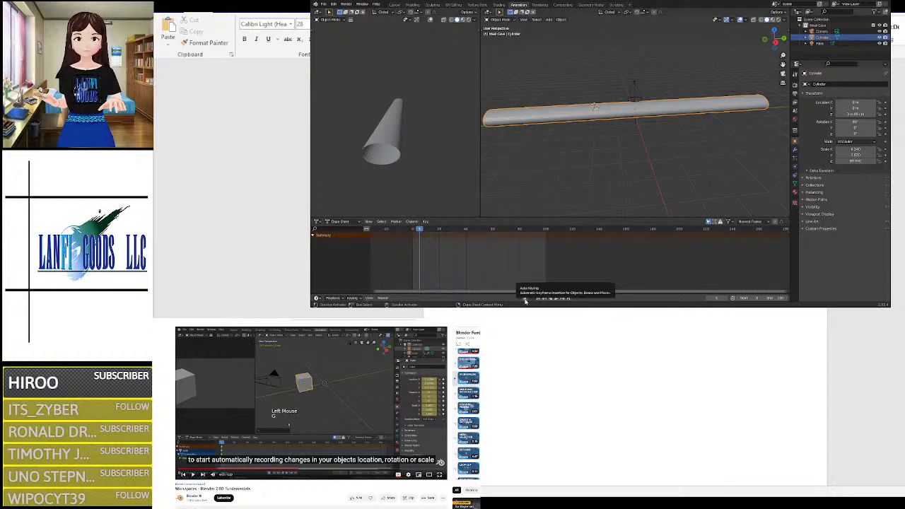
pyautogui.click(524, 298)
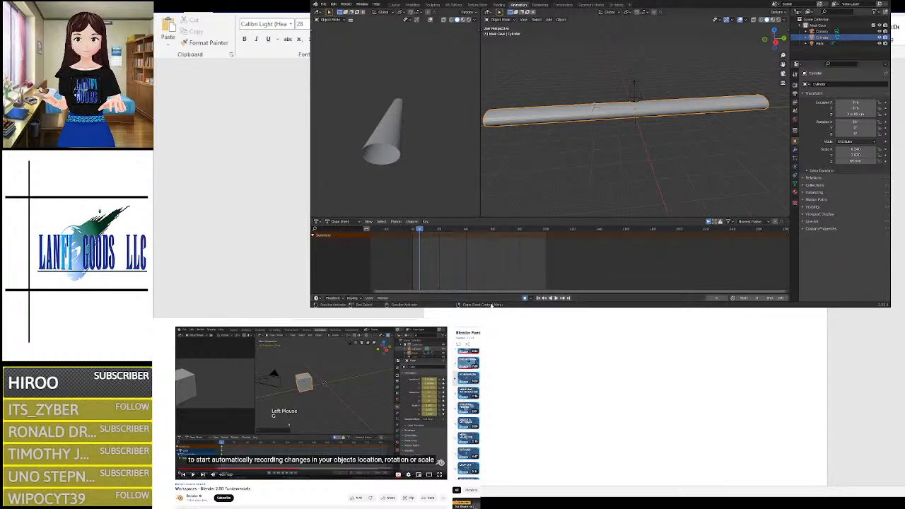
# Step: Examine the timeline's view, marker, playback and keying options
pyautogui.click(368, 298)
pyautogui.moveTo(383, 298)
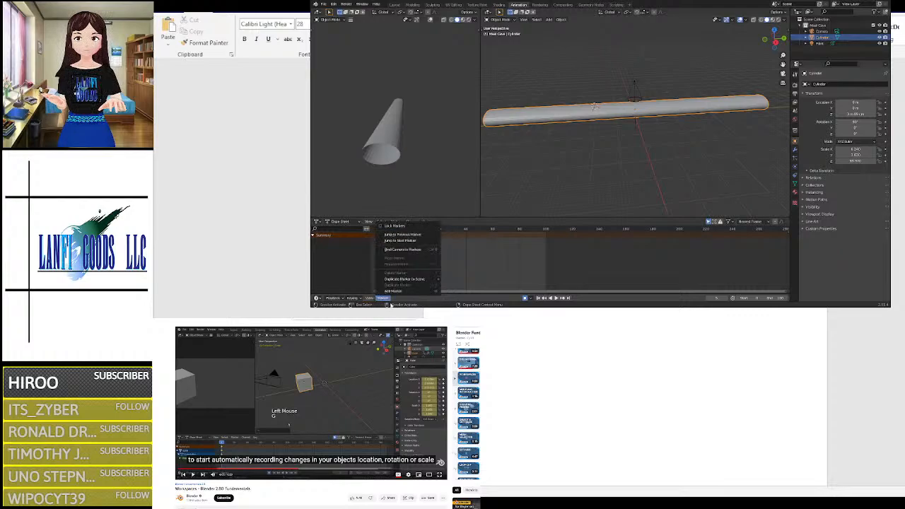
pyautogui.click(338, 298)
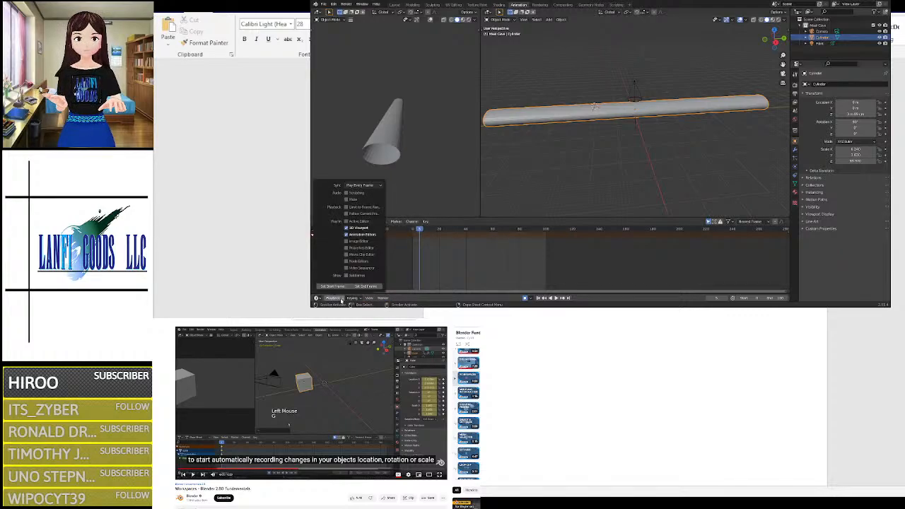
pyautogui.click(353, 298)
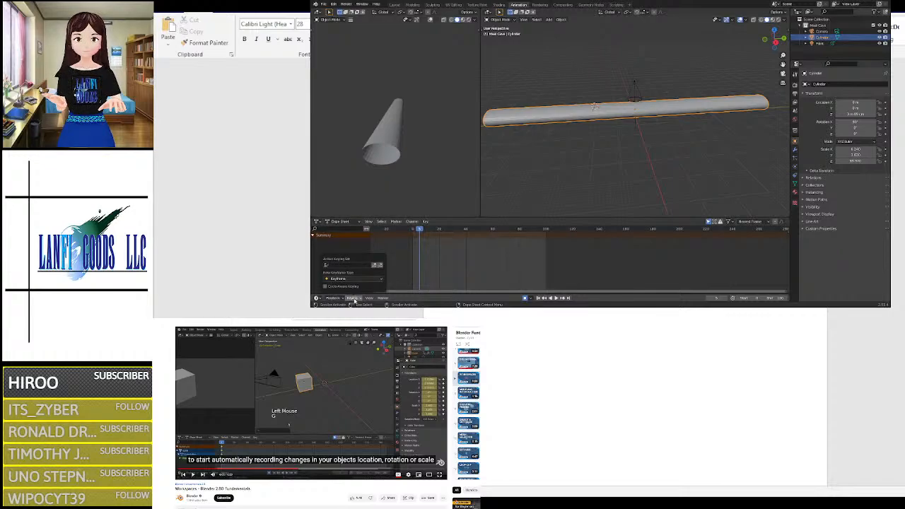
pyautogui.click(322, 297)
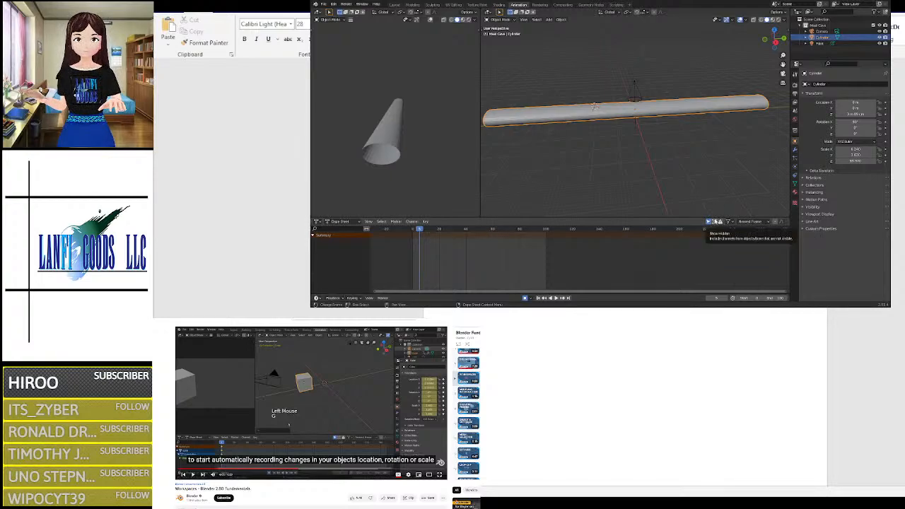
# Step: Try the Dope Sheet's No Auto-Snap mode and restore Nearest Frame snapping
pyautogui.click(763, 221)
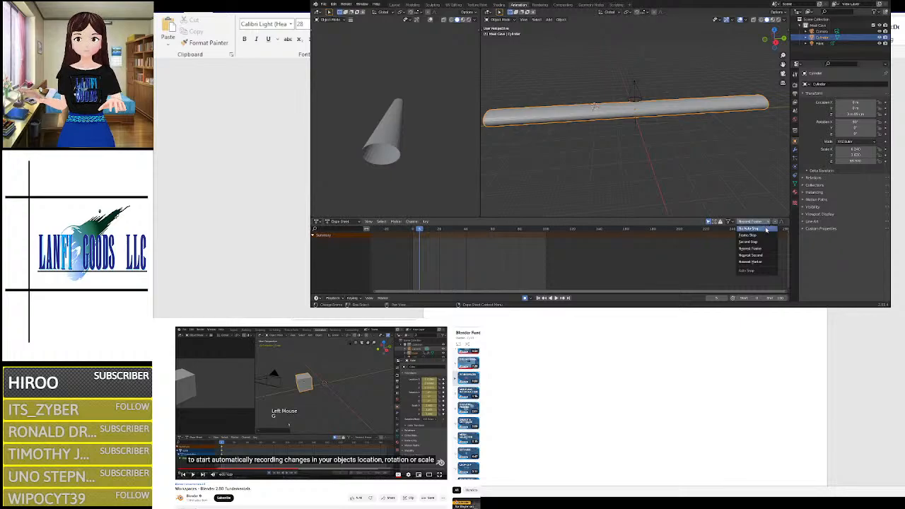
pyautogui.click(762, 228)
pyautogui.click(765, 222)
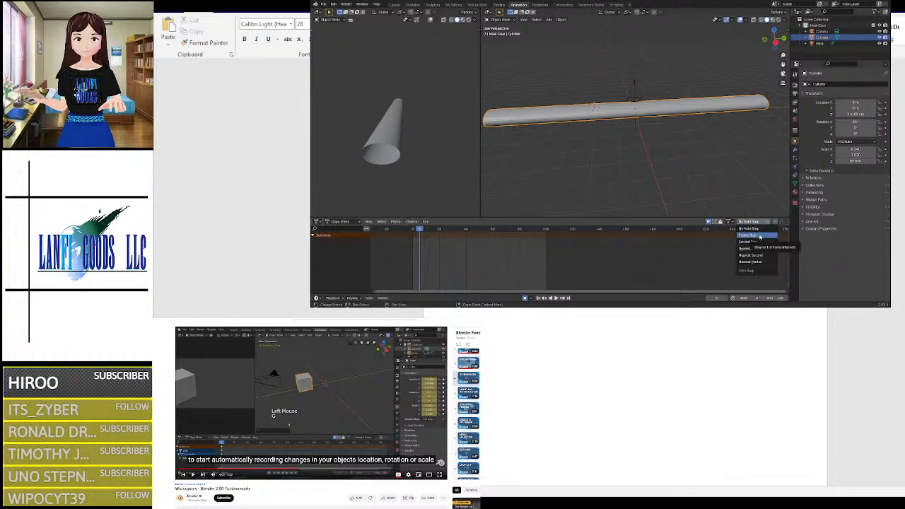
pyautogui.click(764, 250)
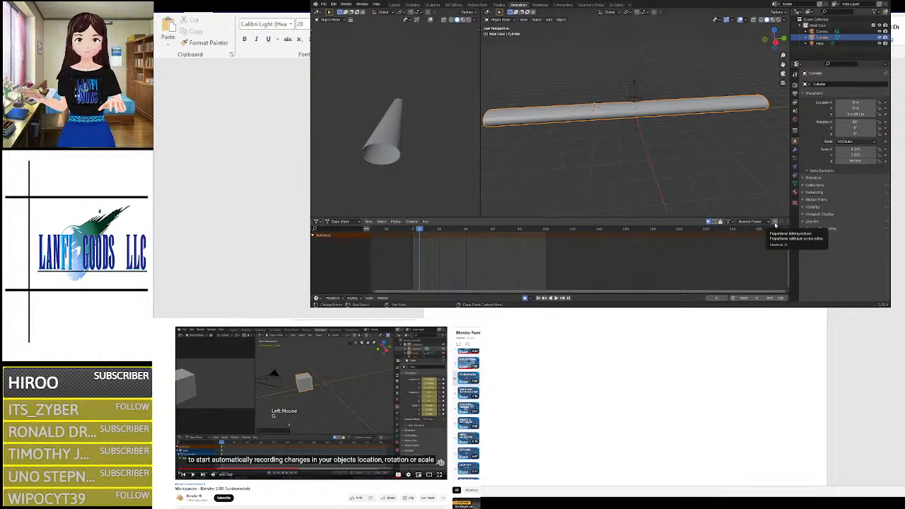
# Step: Deselect and reselect the cylinder, and check the Dope Sheet's marker and selection commands
pyautogui.click(437, 118)
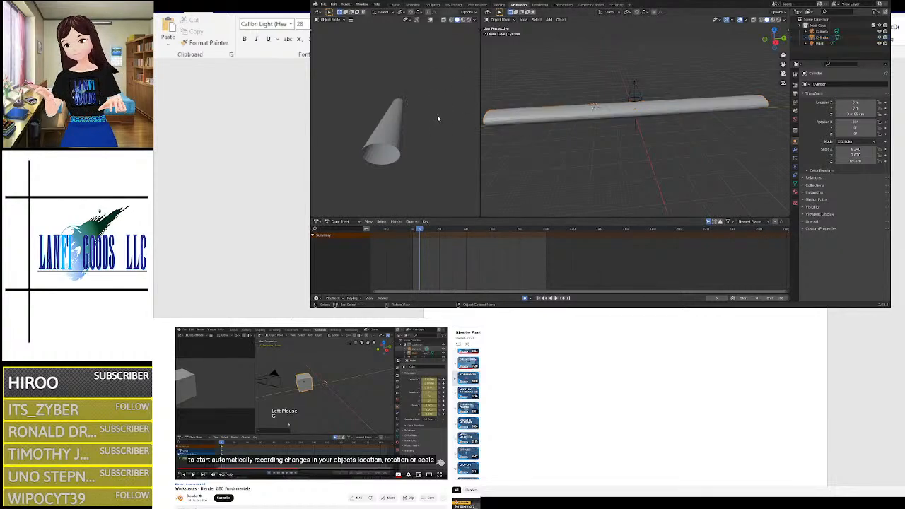
pyautogui.click(386, 129)
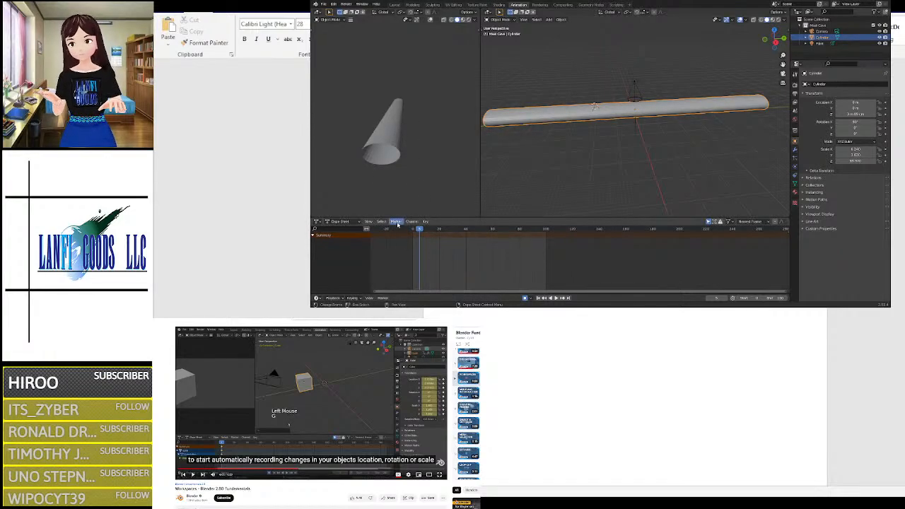
pyautogui.click(395, 221)
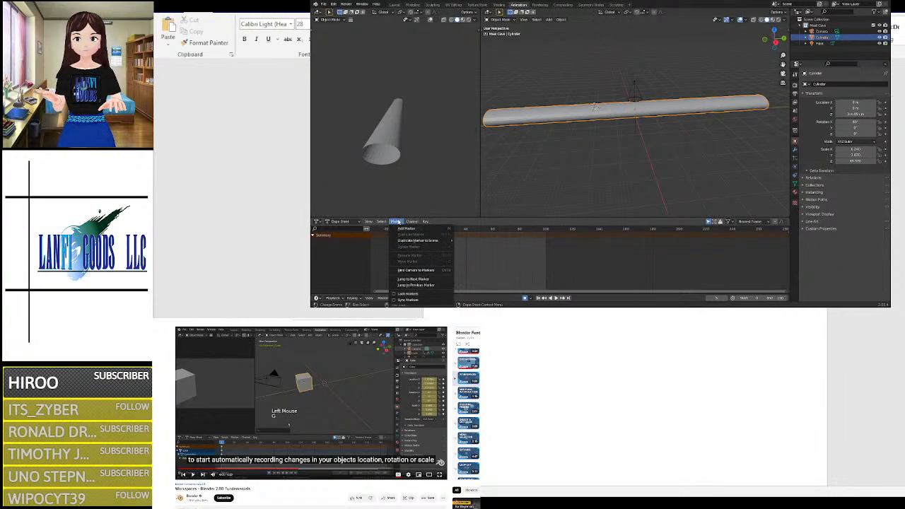
pyautogui.moveTo(382, 221)
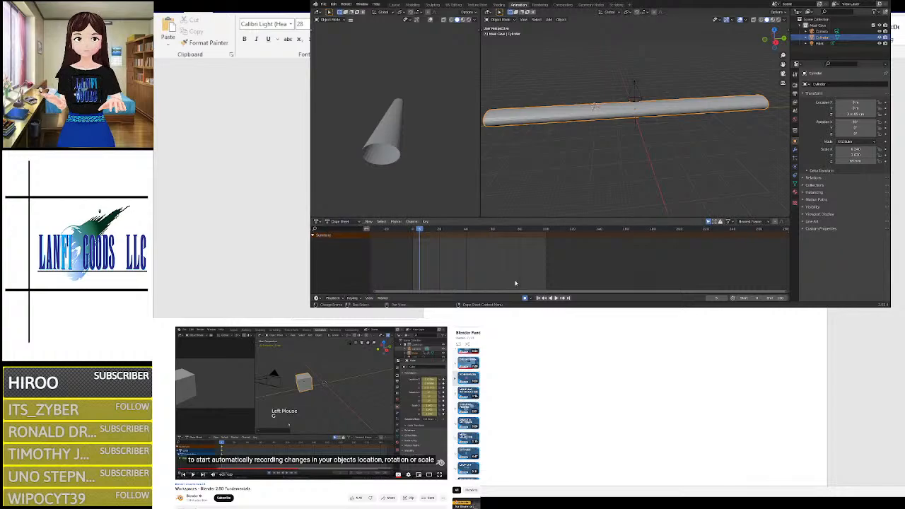
# Step: Replay the tutorial's auto keying explanation in full screen and return to the normal video view
pyautogui.click(523, 297)
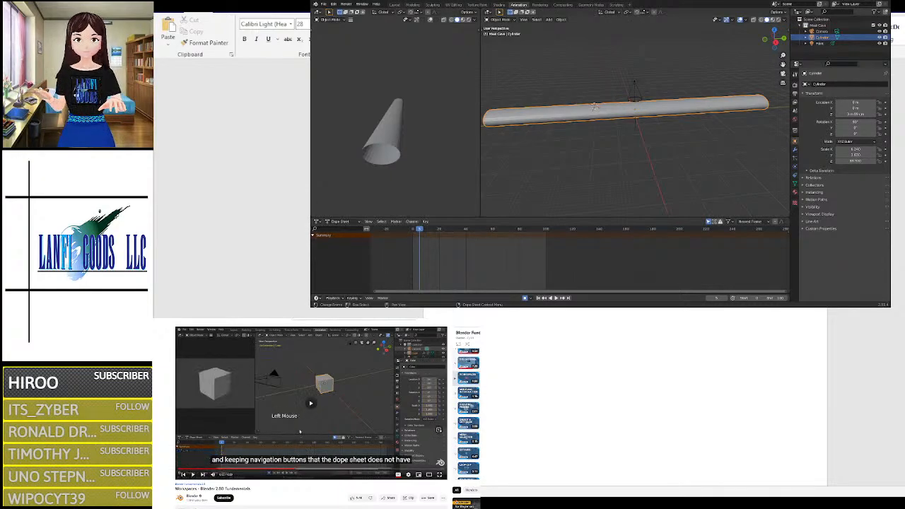
pyautogui.click(439, 474)
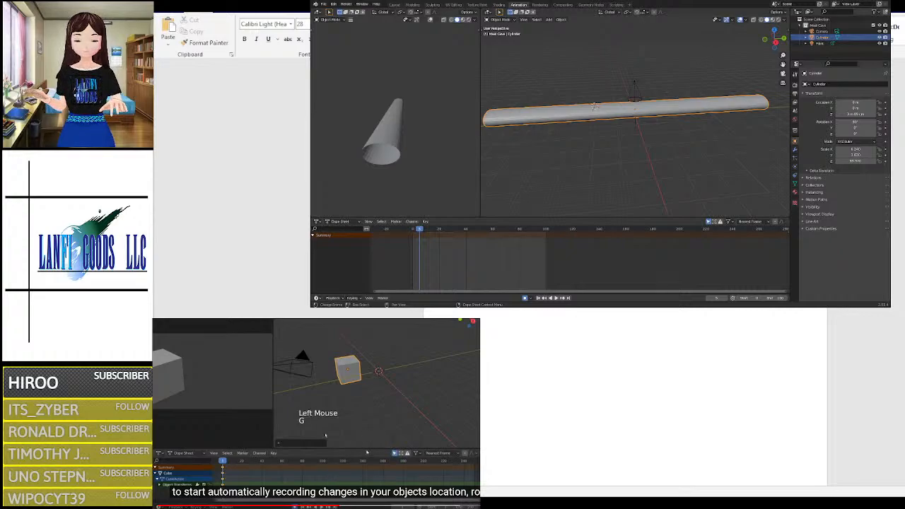
pyautogui.press('Escape')
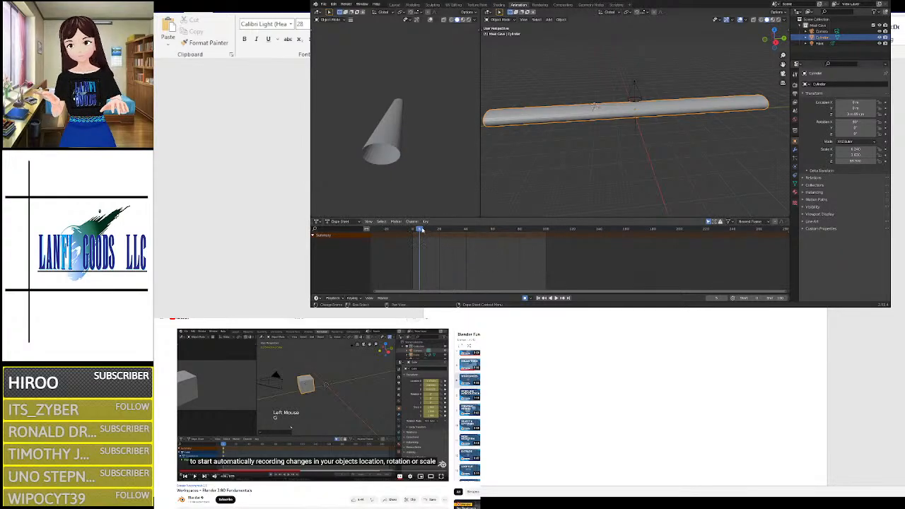
# Step: Move the playhead to frame 1 and, with auto keying on, move the cylinder sideways and upward to record its keyframe
pyautogui.moveTo(421, 230); pyautogui.dragTo(414, 233)
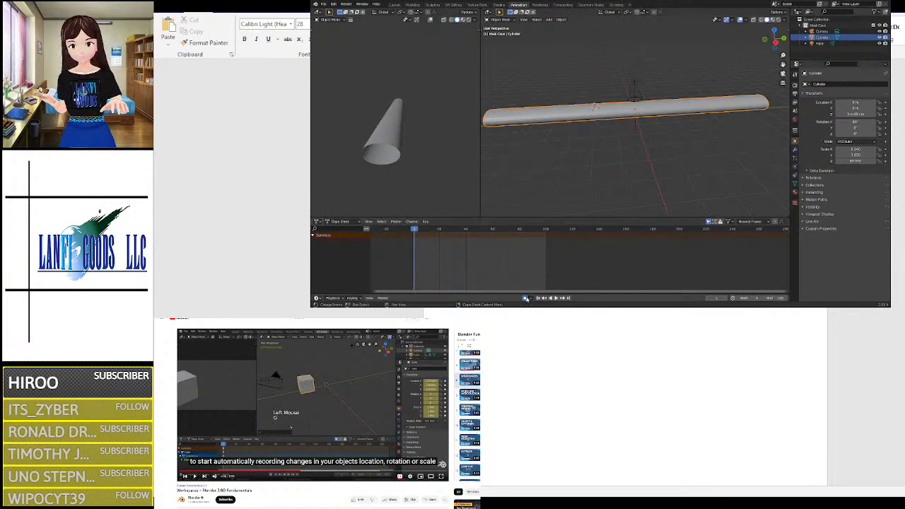
pyautogui.click(526, 299)
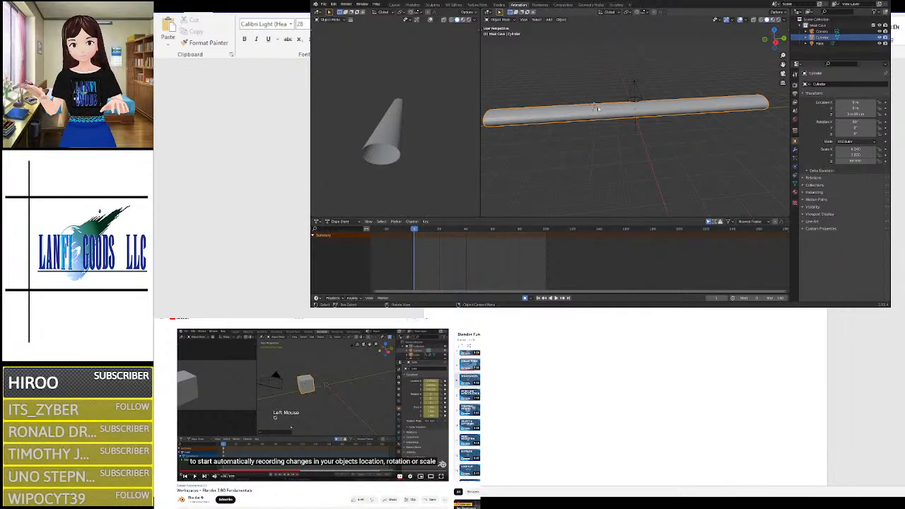
pyautogui.press('g')
pyautogui.click(600, 123)
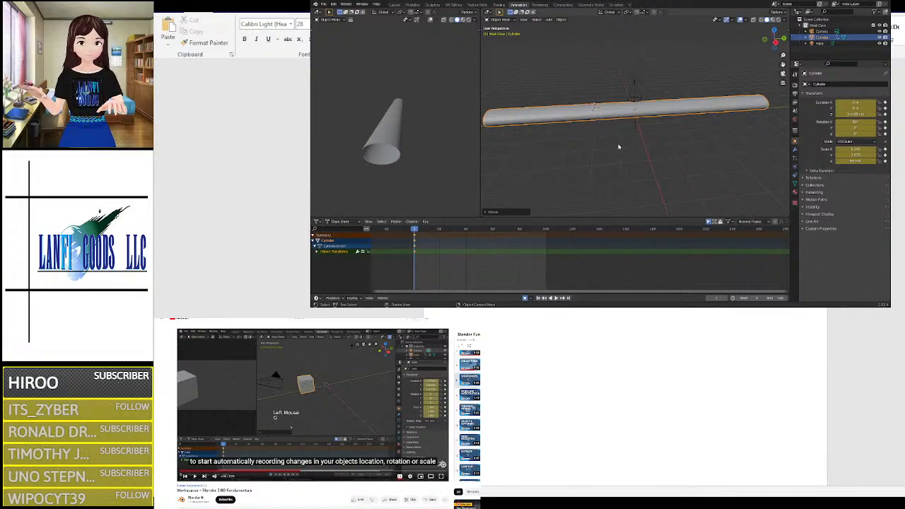
pyautogui.press('g')
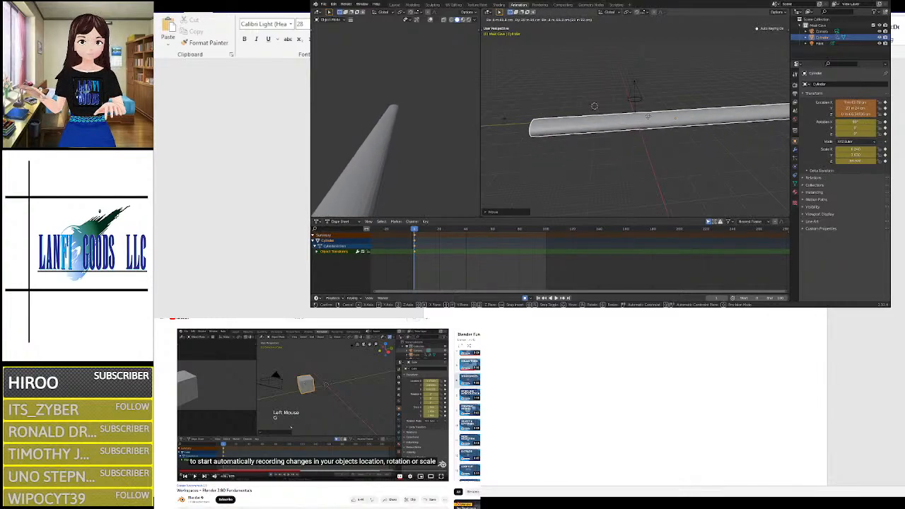
pyautogui.click(647, 81)
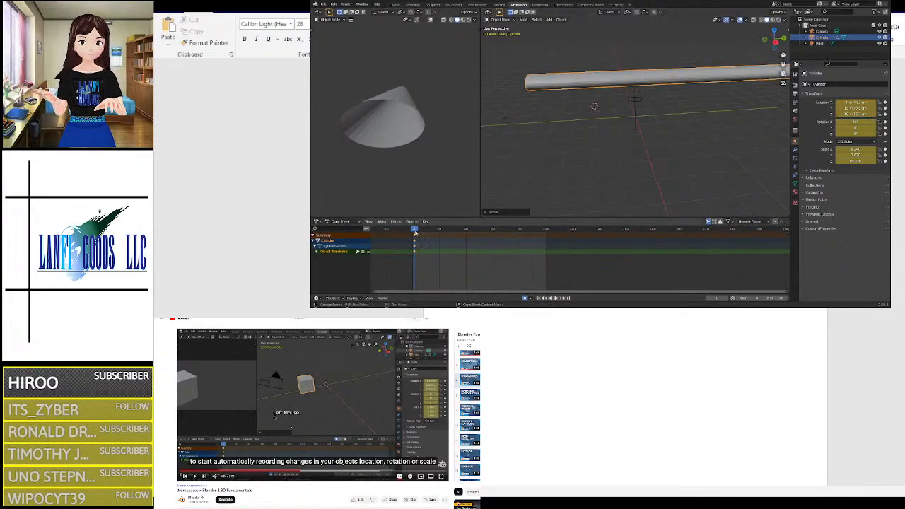
# Step: Record a second auto-keyed position for the cylinder around frame 9 by moving it downward, and scrub back towards the first key
pyautogui.moveTo(415, 231); pyautogui.dragTo(425, 231)
pyautogui.press('g')
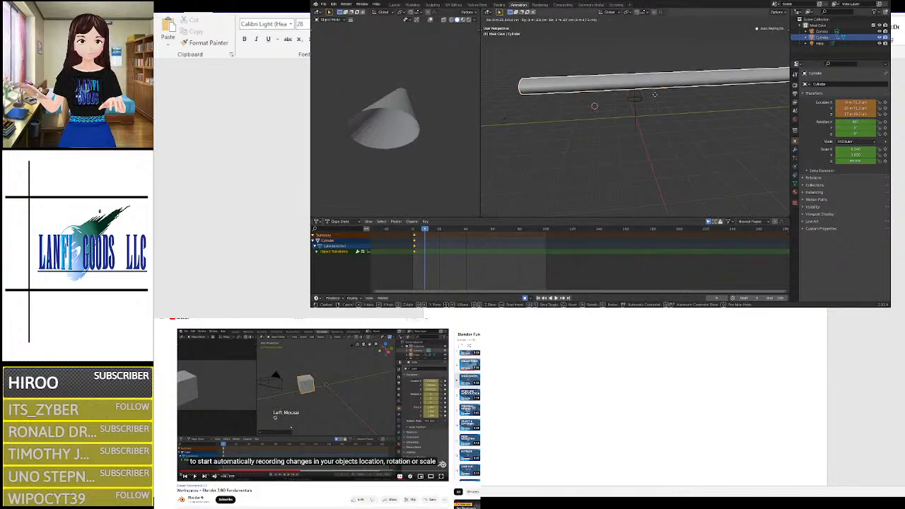
pyautogui.click(611, 172)
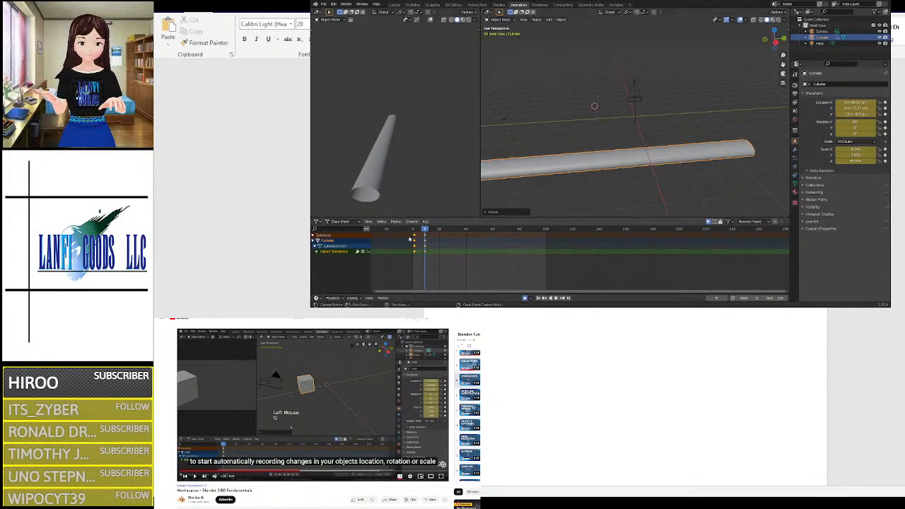
pyautogui.moveTo(425, 232); pyautogui.dragTo(418, 230)
# Step: Undo the cylinder's moves and recorded keyframes until it is back at its original position
pyautogui.hotkey('ctrl', 'z')
pyautogui.hotkey('ctrl', 'z')
pyautogui.hotkey('ctrl', 'z')
pyautogui.hotkey('ctrl', 'z')
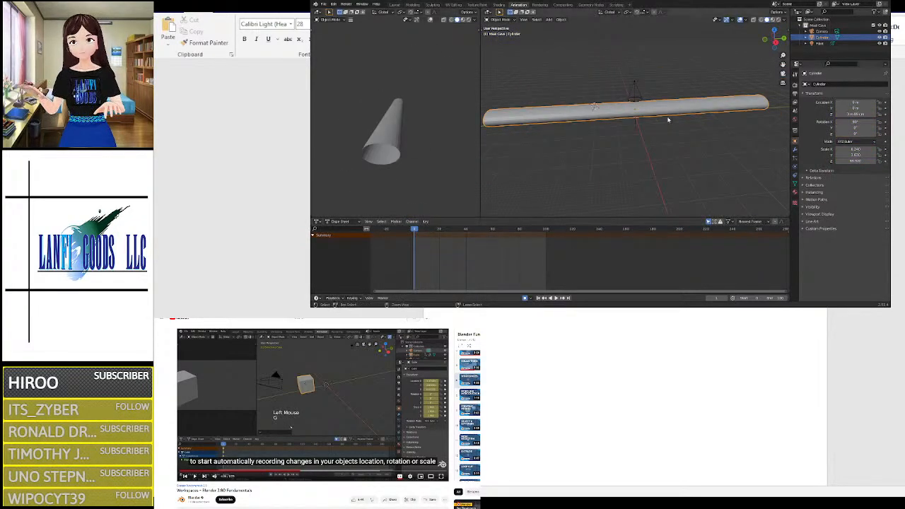
pyautogui.hotkey('ctrl', 'z')
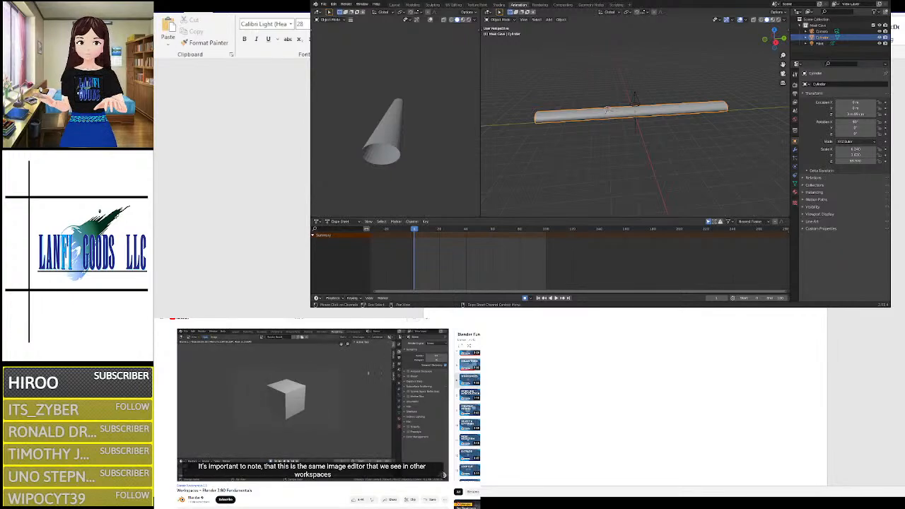
# Step: Open the Rendering workspace and check the image editor's list of available images
pyautogui.click(542, 5)
pyautogui.scroll(-4, 549, 106)
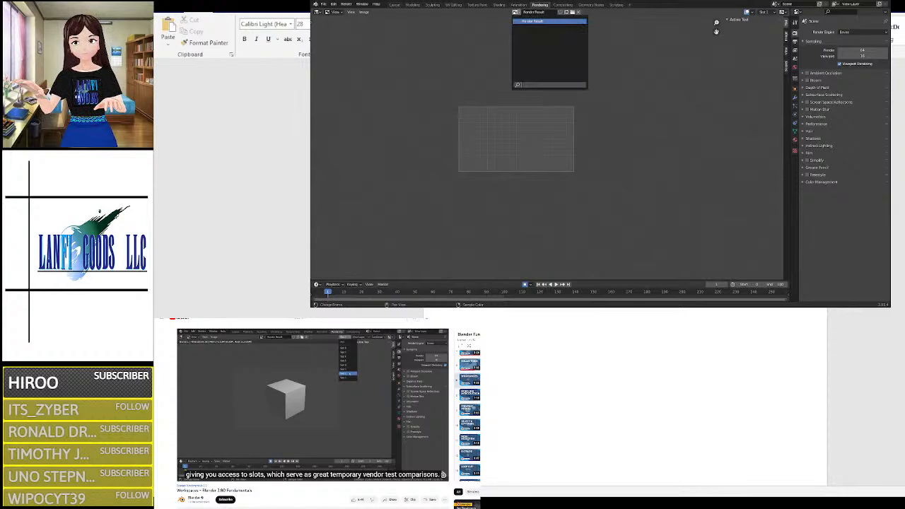
pyautogui.click(497, 30)
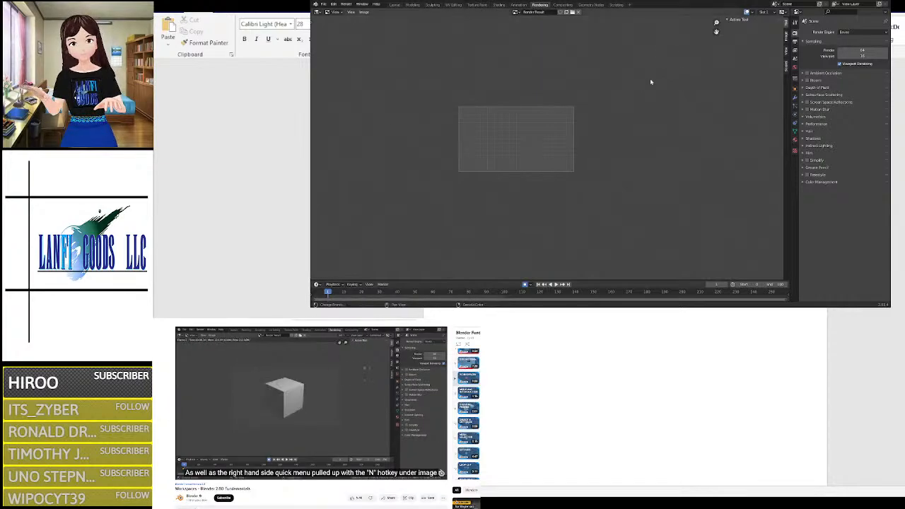
# Step: Switch the image editor's render slot to Slot 2 and back to Slot 1
pyautogui.click(765, 12)
pyautogui.click(770, 25)
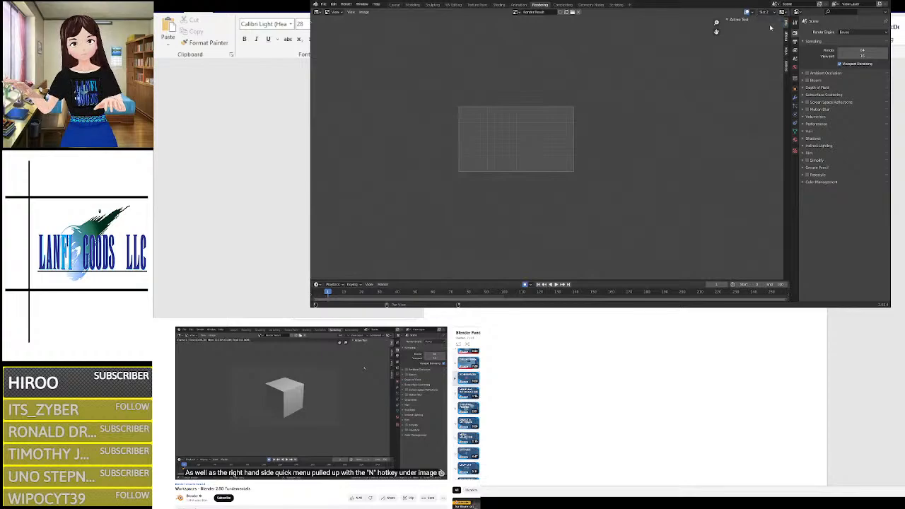
pyautogui.click(768, 12)
pyautogui.click(766, 20)
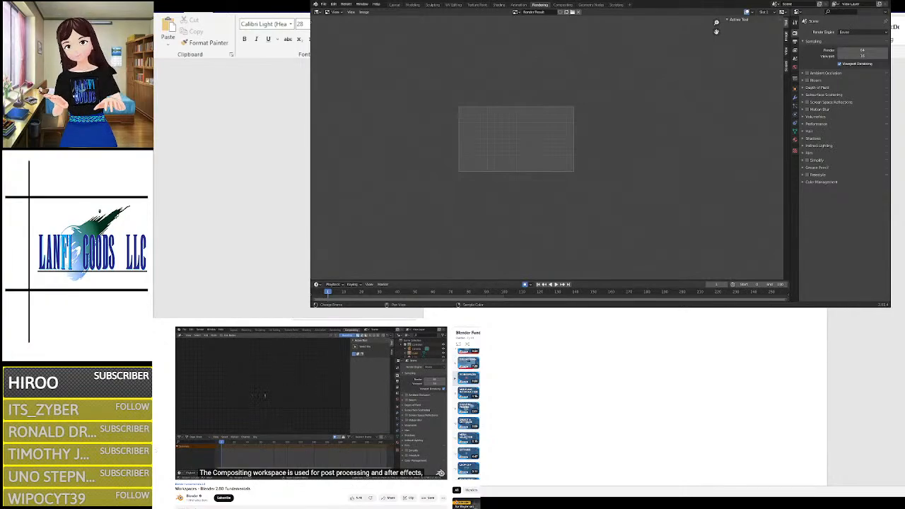
# Step: In the Compositing workspace, turn on Use Nodes and shift the Render Layers and Composite nodes, giving the node editor slightly more height
pyautogui.click(565, 6)
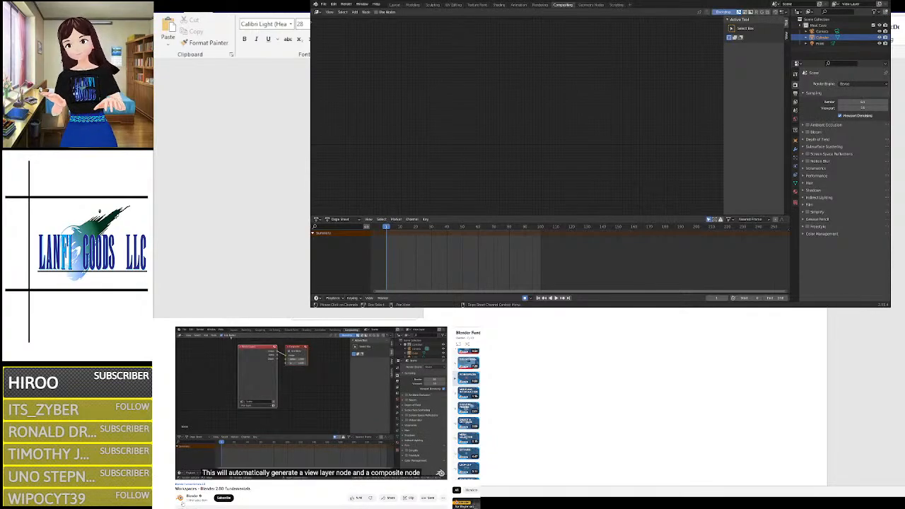
pyautogui.click(376, 12)
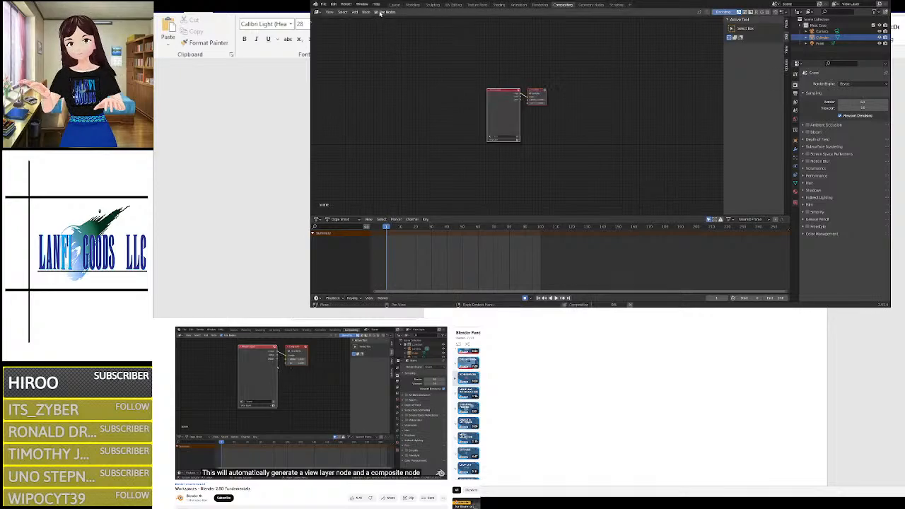
pyautogui.scroll(5, 453, 88)
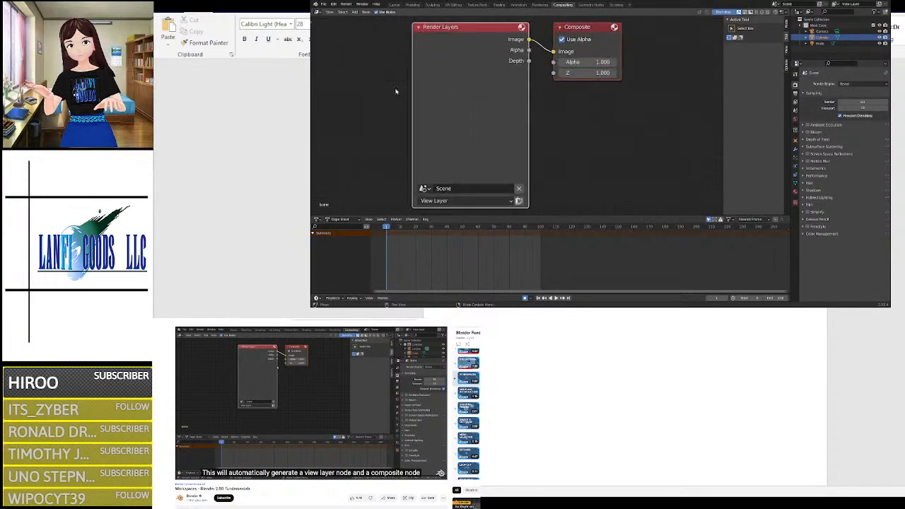
pyautogui.scroll(-1, 396, 91)
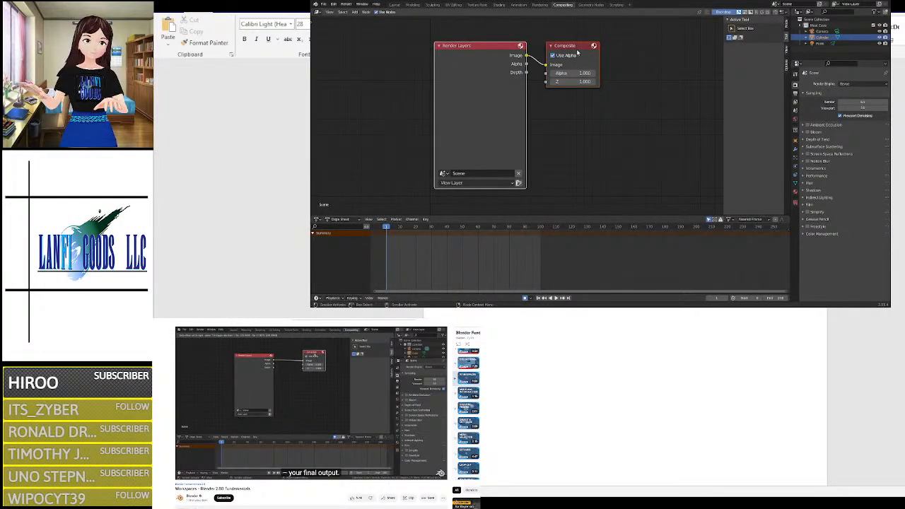
pyautogui.moveTo(577, 49); pyautogui.dragTo(558, 68)
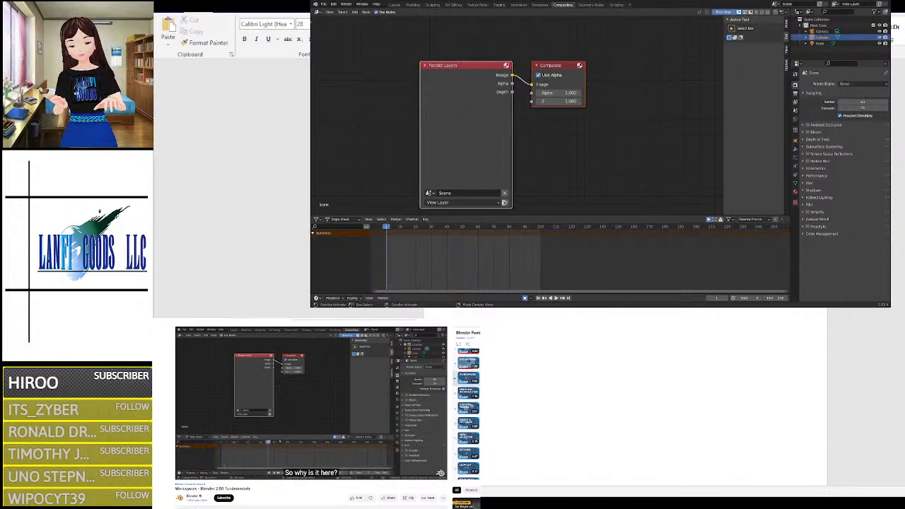
pyautogui.moveTo(461, 218); pyautogui.dragTo(462, 228)
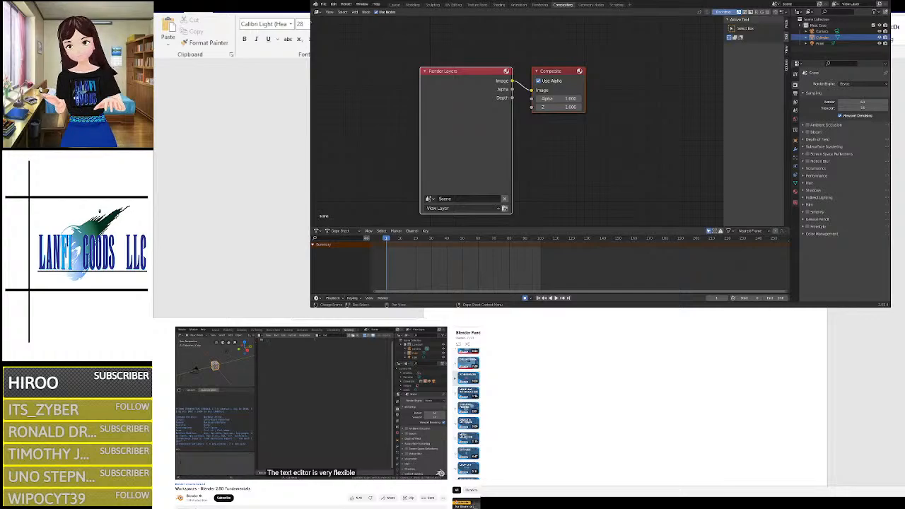
# Step: Pause the tutorial, open the Scripting workspace and examine the commands logged in the Info editor
pyautogui.press('space')
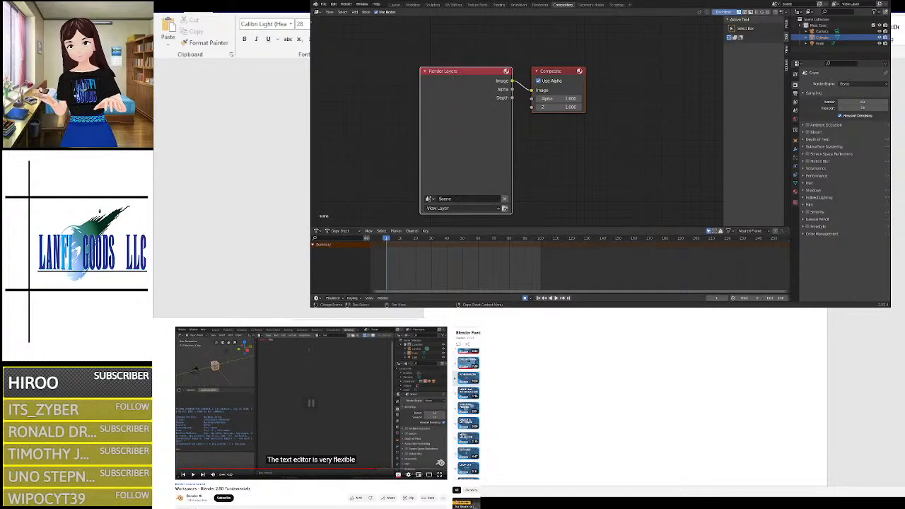
pyautogui.click(613, 5)
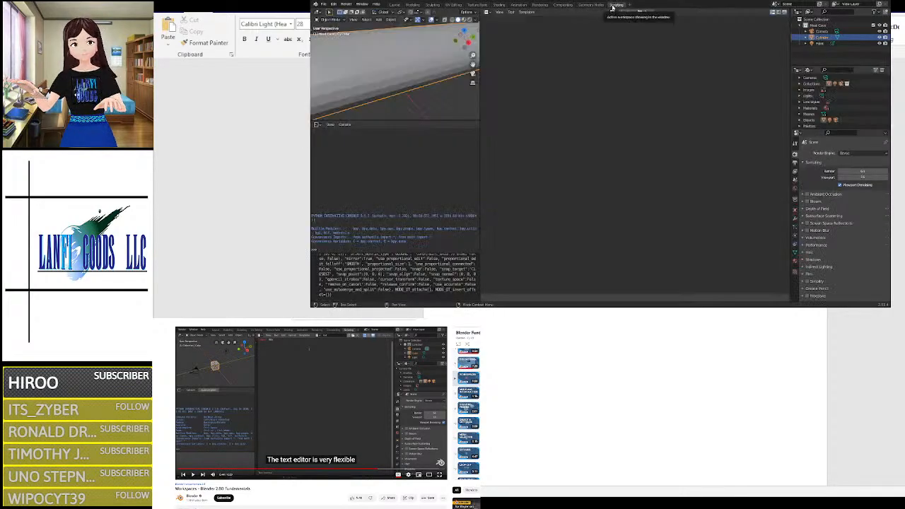
pyautogui.click(591, 5)
pyautogui.click(615, 5)
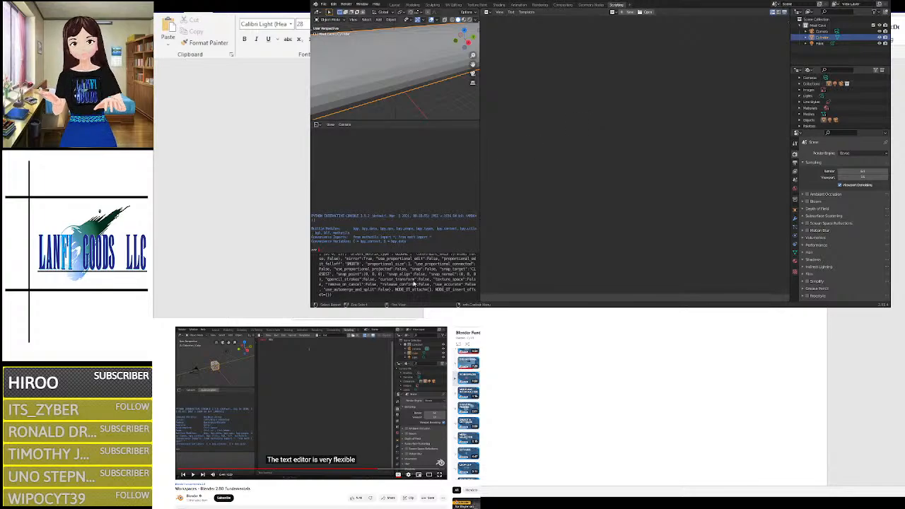
pyautogui.scroll(-6, 432, 88)
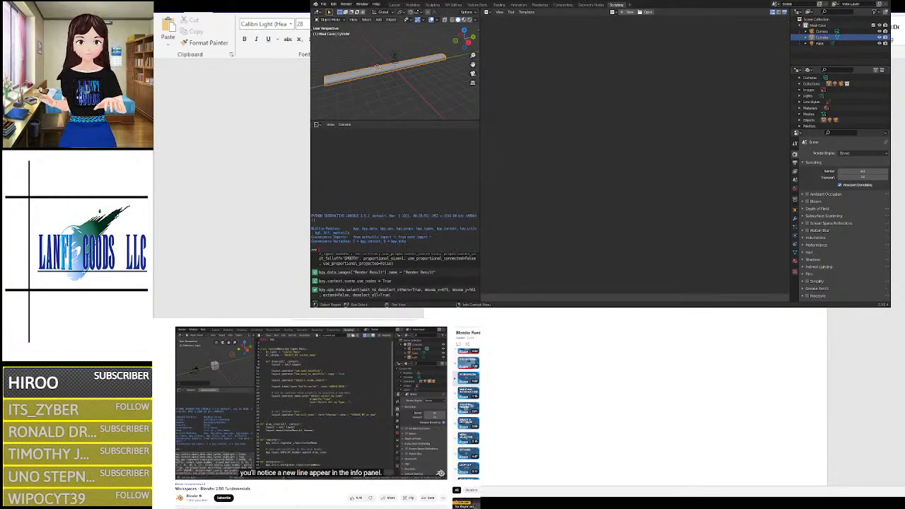
pyautogui.scroll(-3, 429, 276)
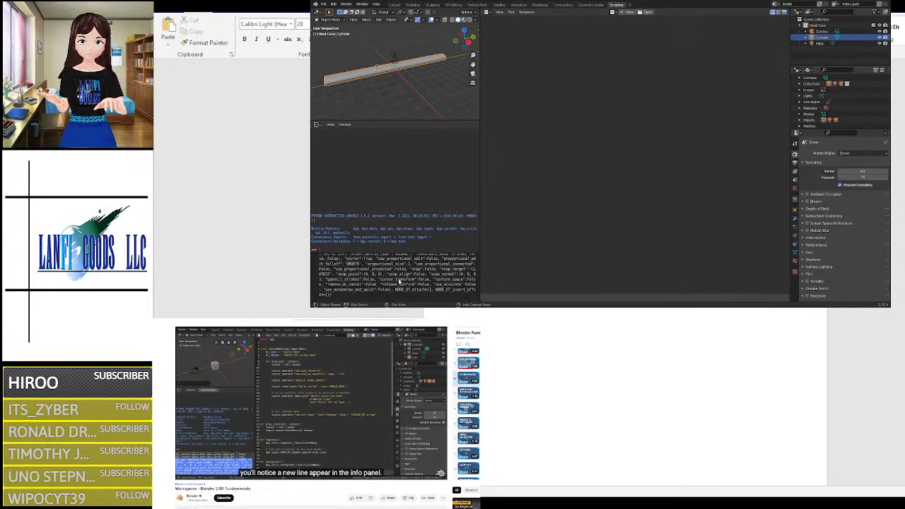
pyautogui.scroll(-3, 399, 281)
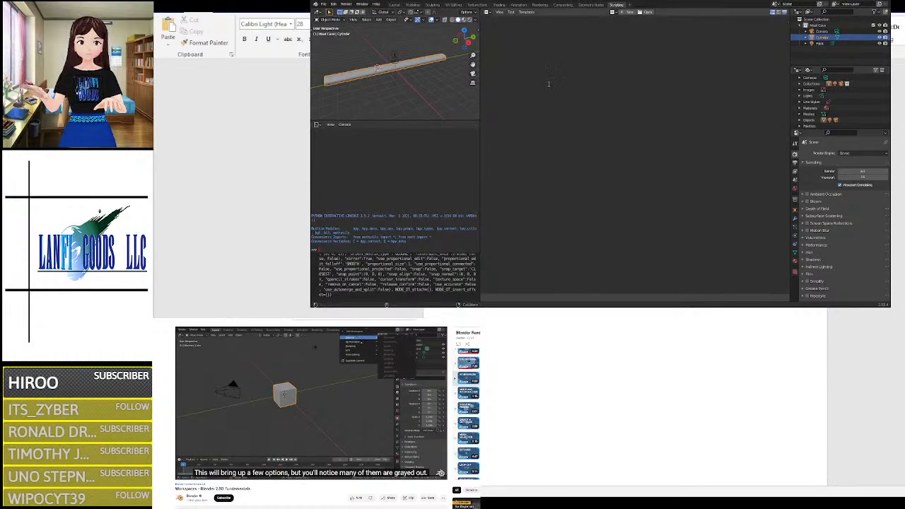
# Step: Open the Geometry Nodes workspace, bring the whole cylinder into view and check the templates offered for adding a workspace
pyautogui.click(590, 5)
pyautogui.scroll(-7, 596, 93)
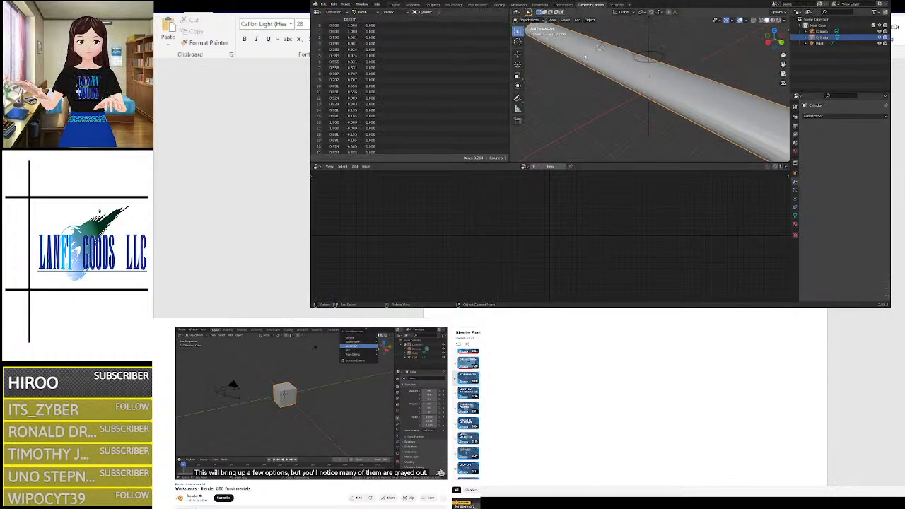
pyautogui.scroll(2, 595, 93)
pyautogui.moveTo(596, 93); pyautogui.dragTo(629, 107, button='middle')
pyautogui.scroll(-6, 630, 107)
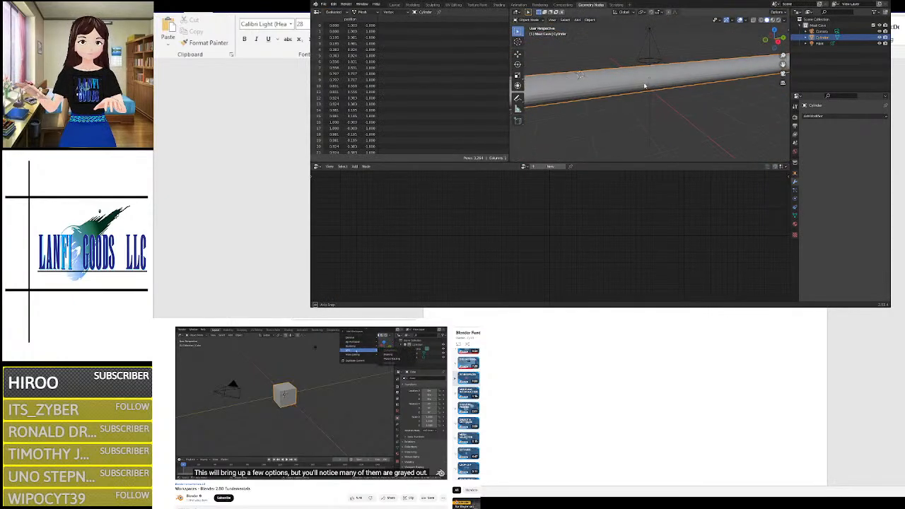
pyautogui.click(629, 6)
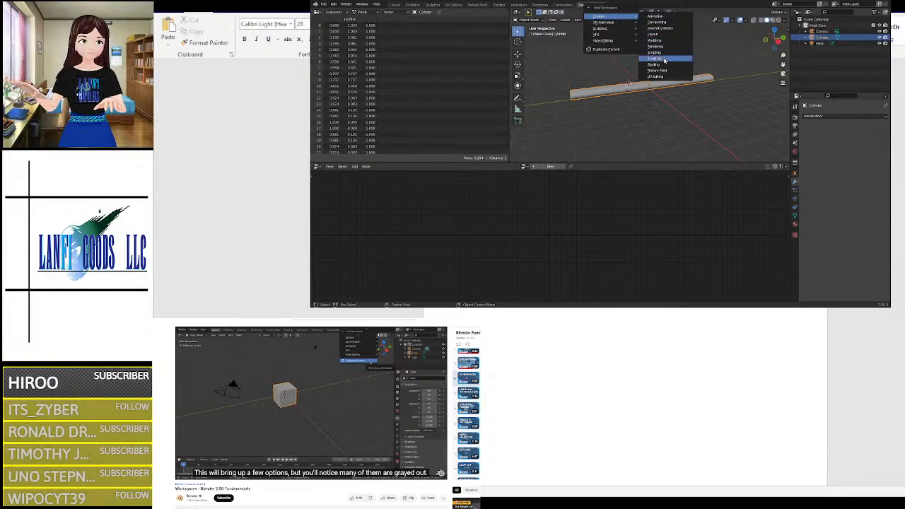
pyautogui.click(658, 5)
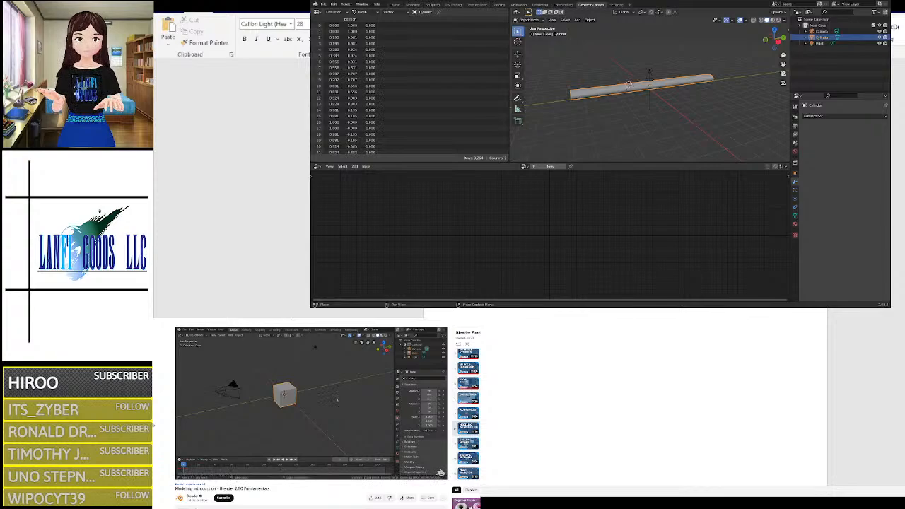
# Step: Open the Modeling workspace and examine the cylinder's mesh in Edit Mode from several sides
pyautogui.scroll(-3, 470, 456)
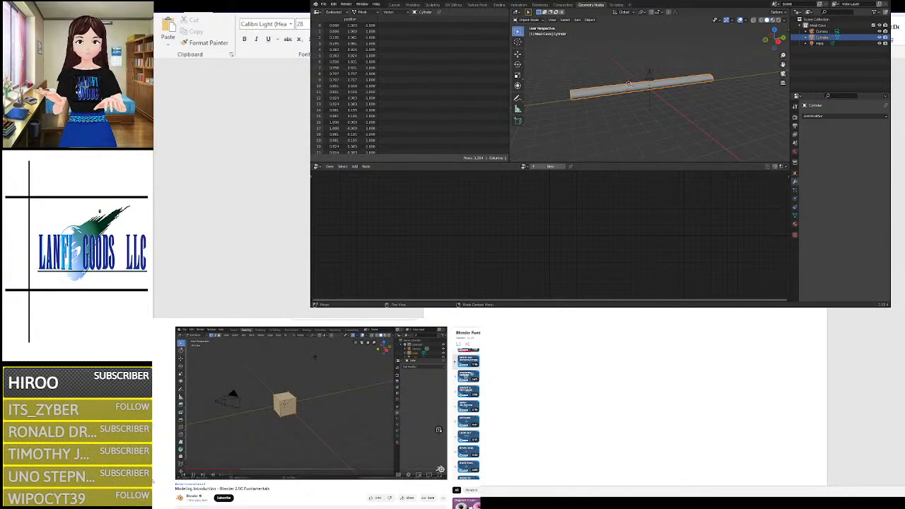
pyautogui.click(413, 5)
pyautogui.scroll(-2, 602, 172)
pyautogui.moveTo(603, 172); pyautogui.dragTo(659, 170, button='middle')
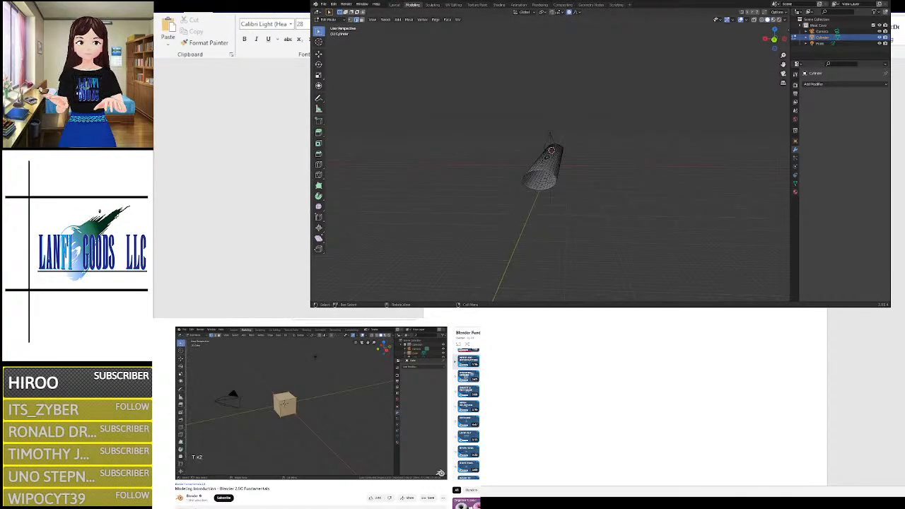
pyautogui.moveTo(429, 141); pyautogui.dragTo(618, 151, button='middle')
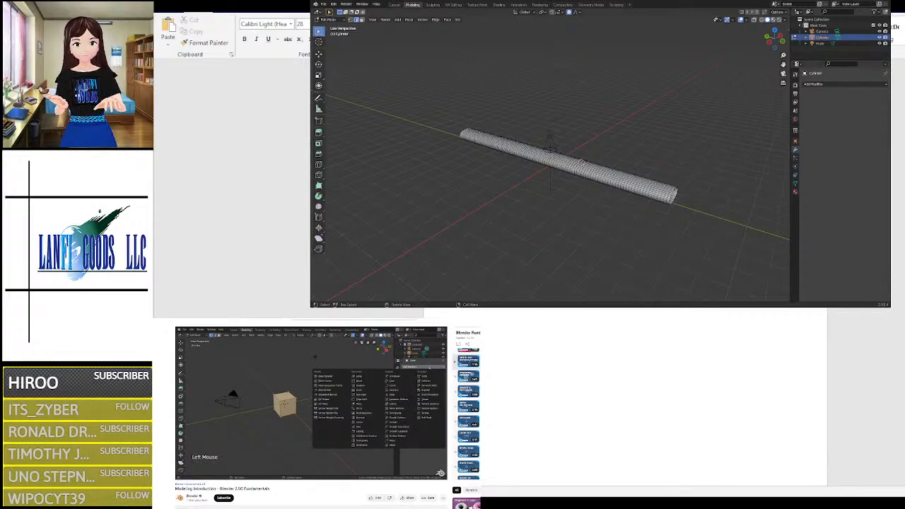
pyautogui.moveTo(530, 203); pyautogui.dragTo(487, 185, button='middle')
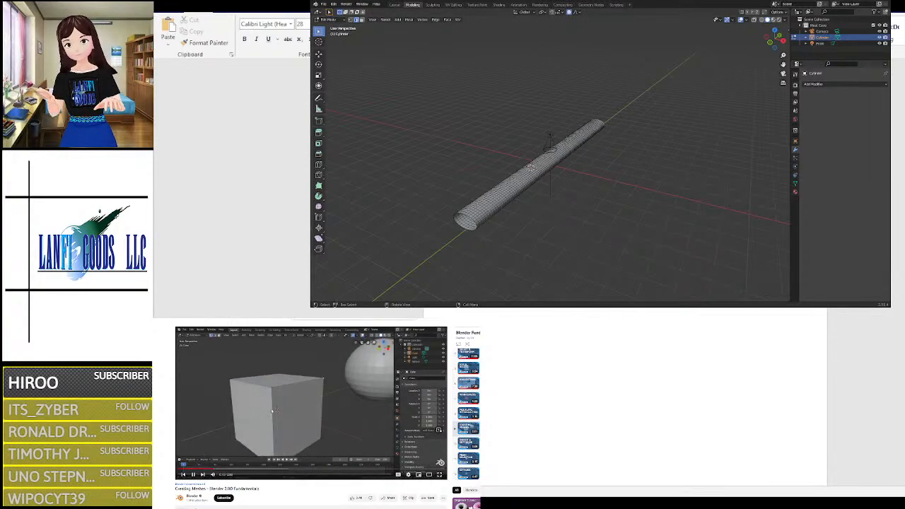
# Step: Look through the comments under the Creating Meshes video and replay the video from an early point
pyautogui.scroll(-1, 311, 403)
pyautogui.scroll(-2, 162, 421)
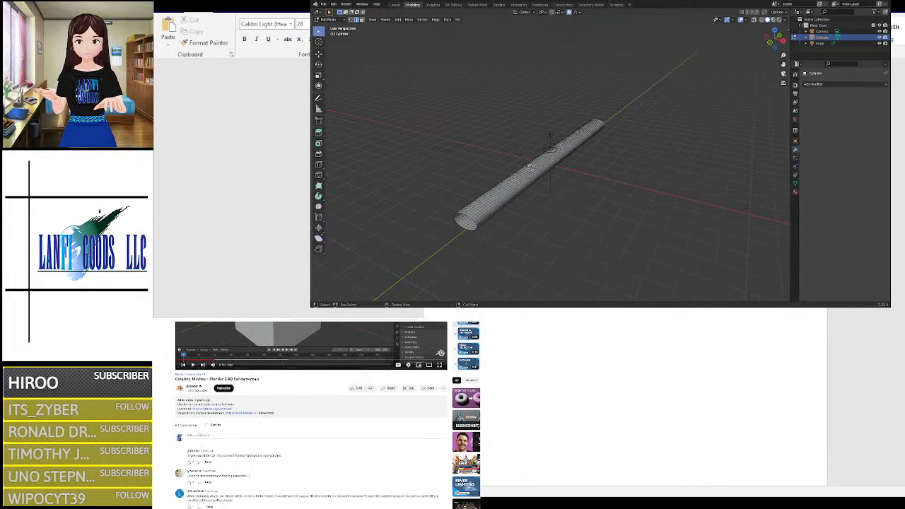
pyautogui.scroll(-1, 168, 434)
pyautogui.scroll(5, 168, 433)
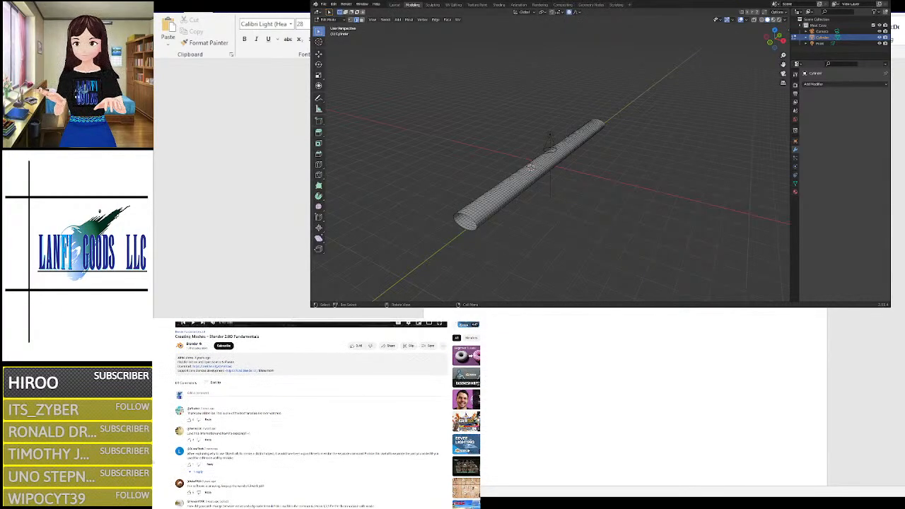
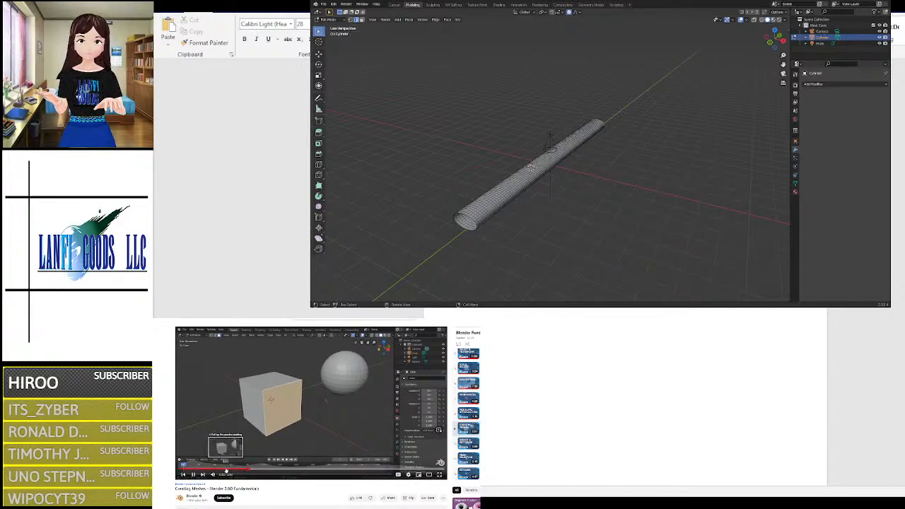
pyautogui.click(202, 468)
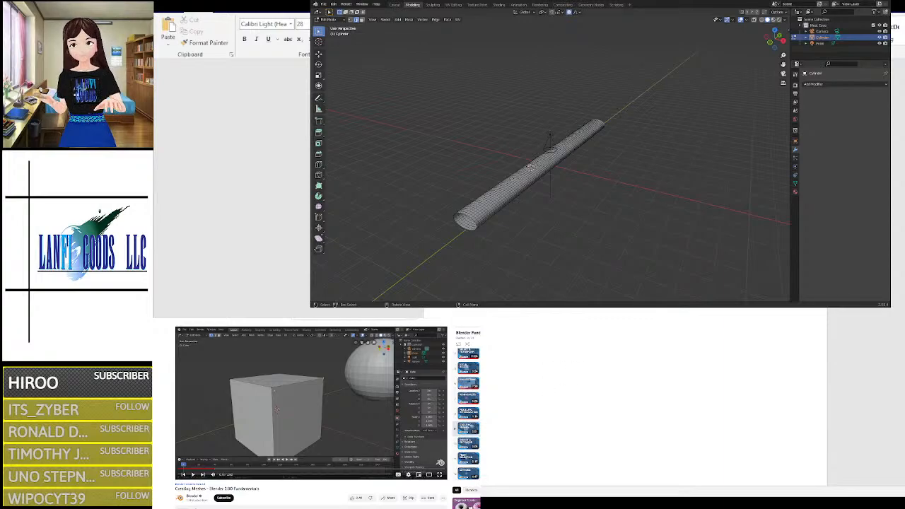
# Step: Start a new file from the General template
pyautogui.scroll(4, 514, 245)
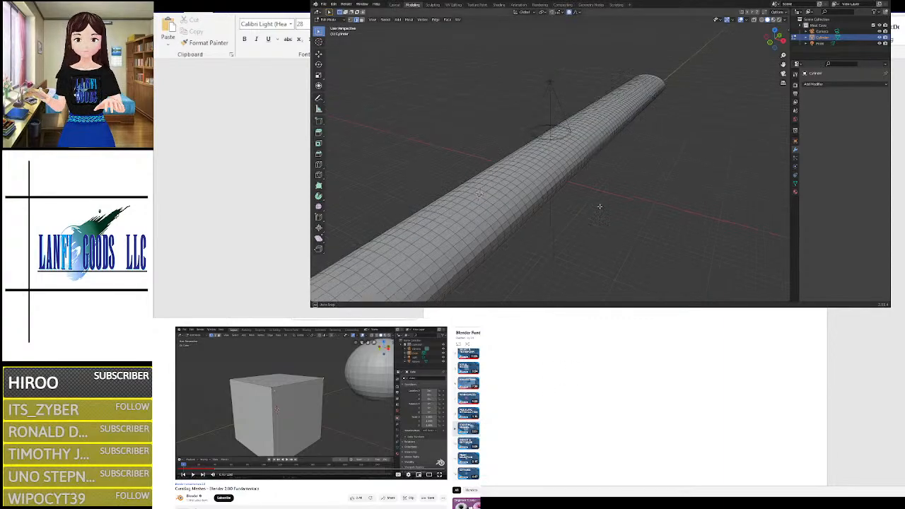
pyautogui.moveTo(599, 206); pyautogui.dragTo(489, 290, button='middle')
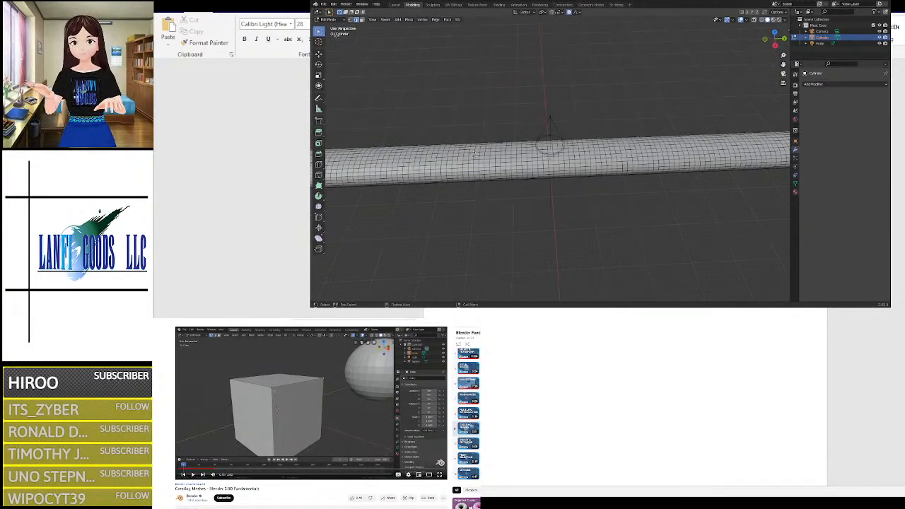
pyautogui.click(323, 5)
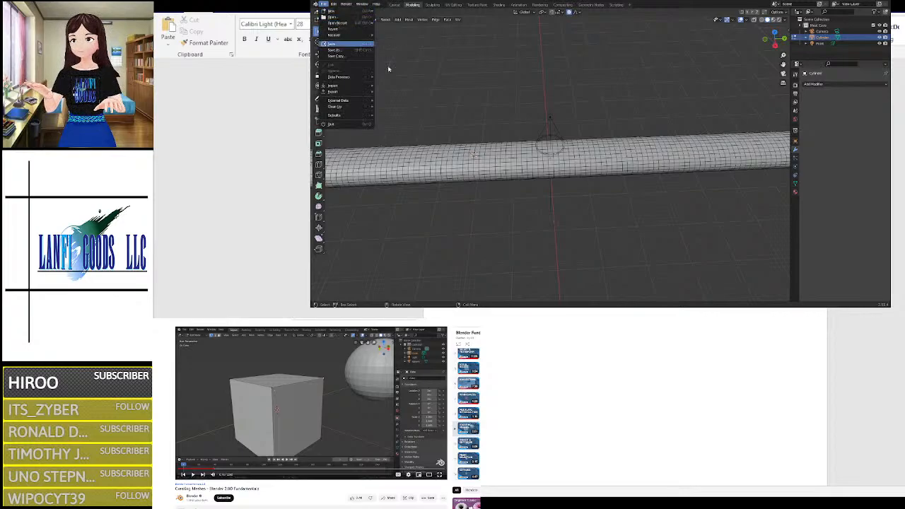
pyautogui.moveTo(338, 11)
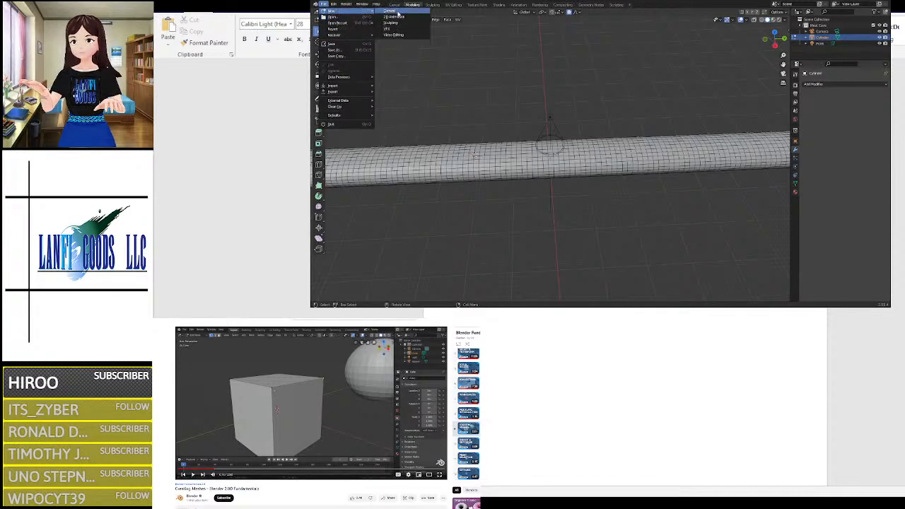
# Step: Start a new General file, saving the current one's changes, and delete the default cube
pyautogui.click(391, 11)
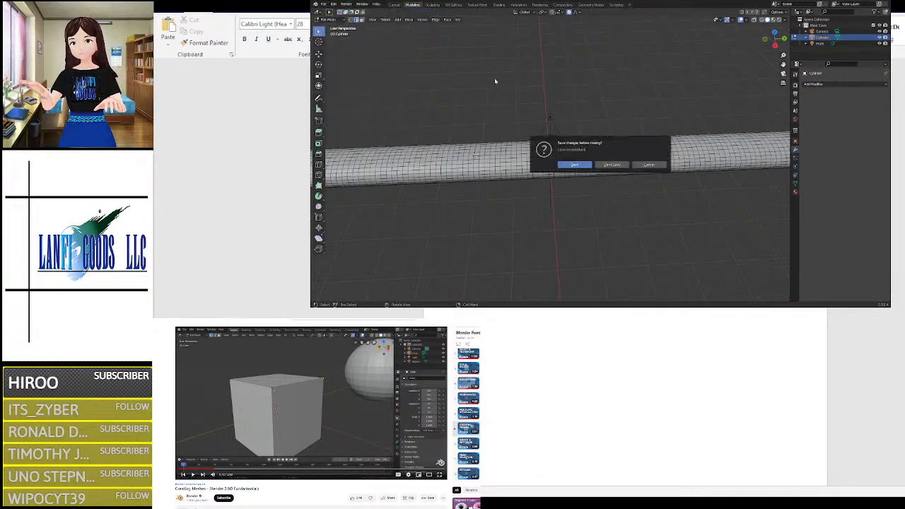
pyautogui.click(585, 167)
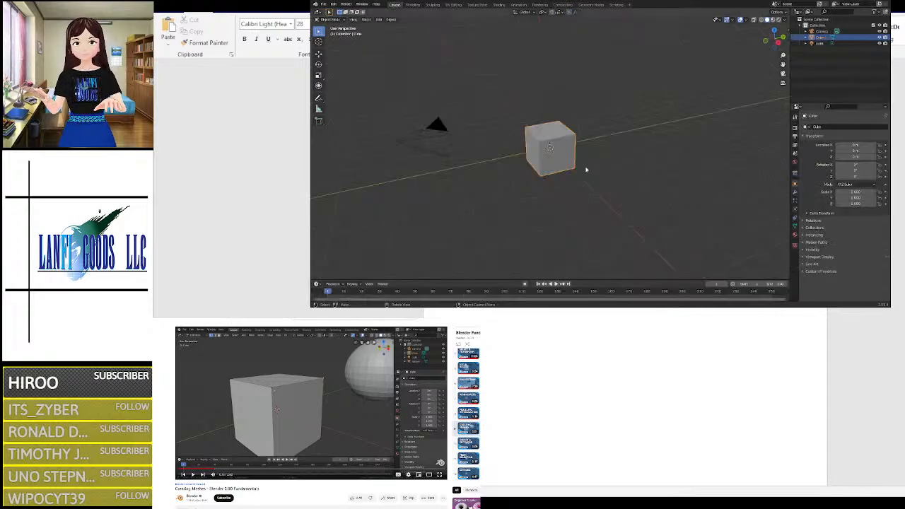
pyautogui.moveTo(584, 131); pyautogui.dragTo(570, 146, button='middle')
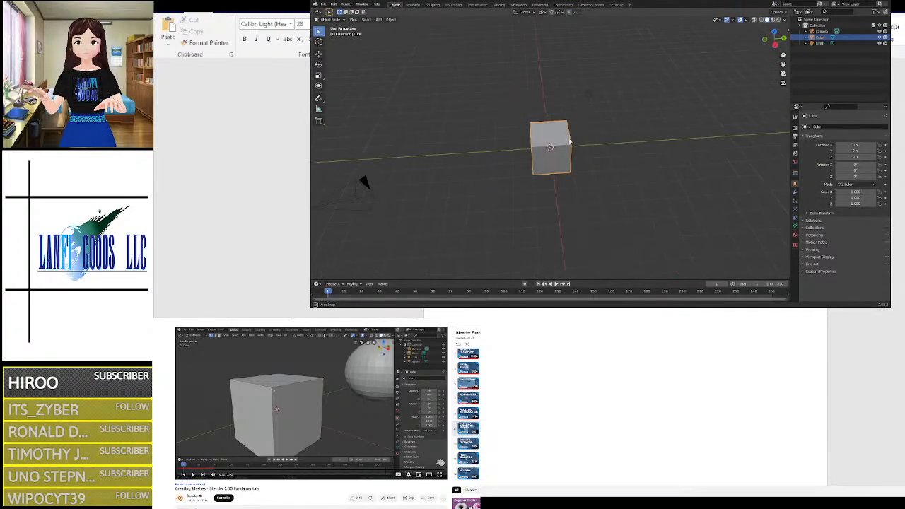
pyautogui.scroll(5, 570, 146)
pyautogui.scroll(-3, 570, 146)
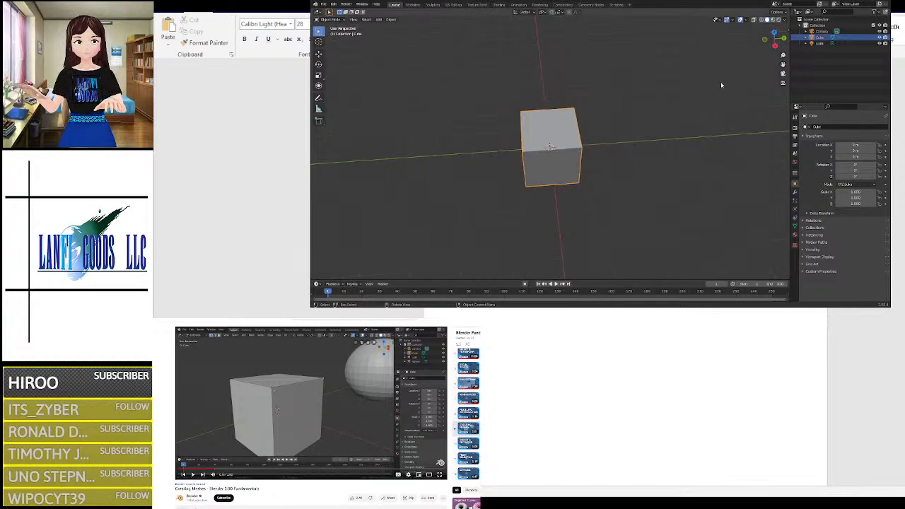
pyautogui.click(820, 44)
pyautogui.click(826, 38)
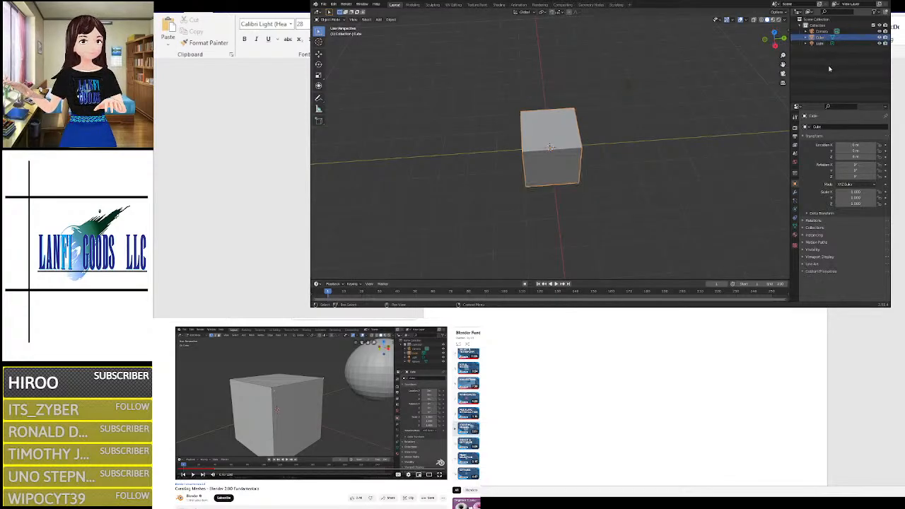
pyautogui.press('Delete')
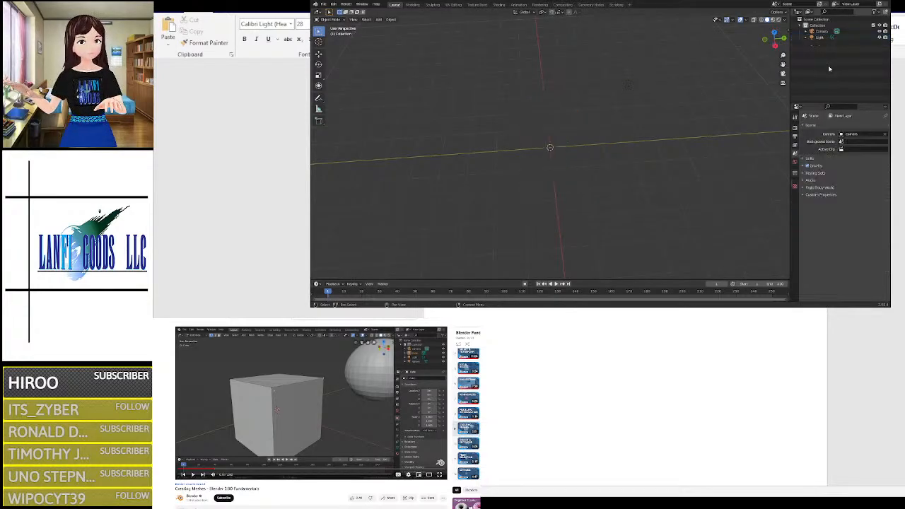
# Step: Add a cylinder mesh to the scene and open it for editing in the Modeling workspace
pyautogui.click(379, 19)
pyautogui.moveTo(392, 29)
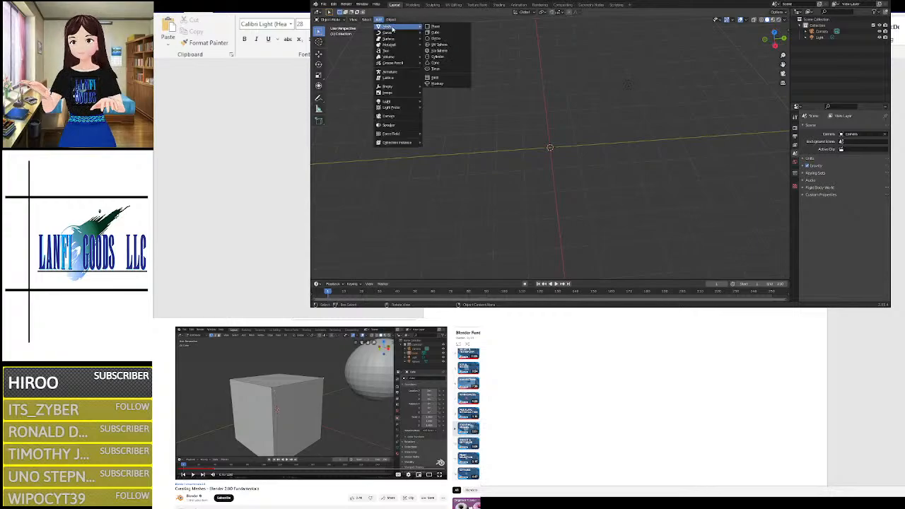
pyautogui.click(445, 56)
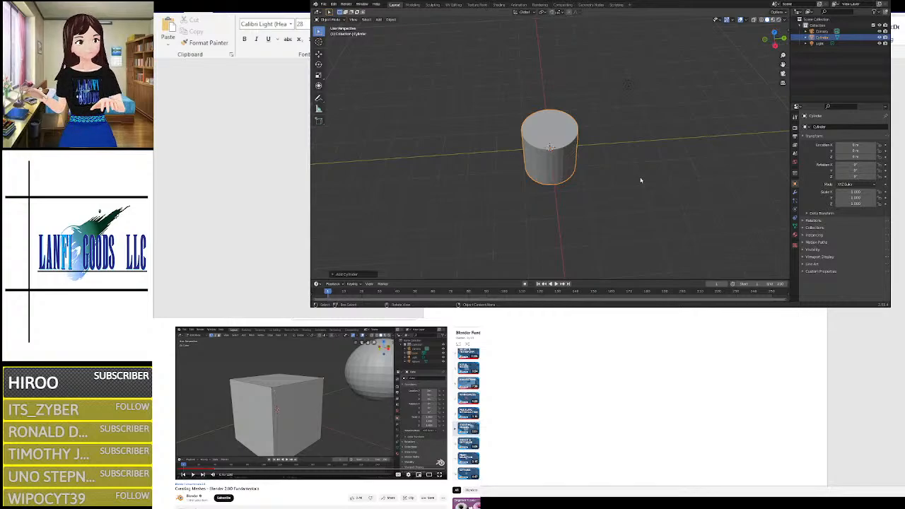
pyautogui.click(412, 4)
# Step: Deselect the whole mesh and try moving neighbouring vertices on the front of the cylinder's top rim
pyautogui.scroll(3, 591, 162)
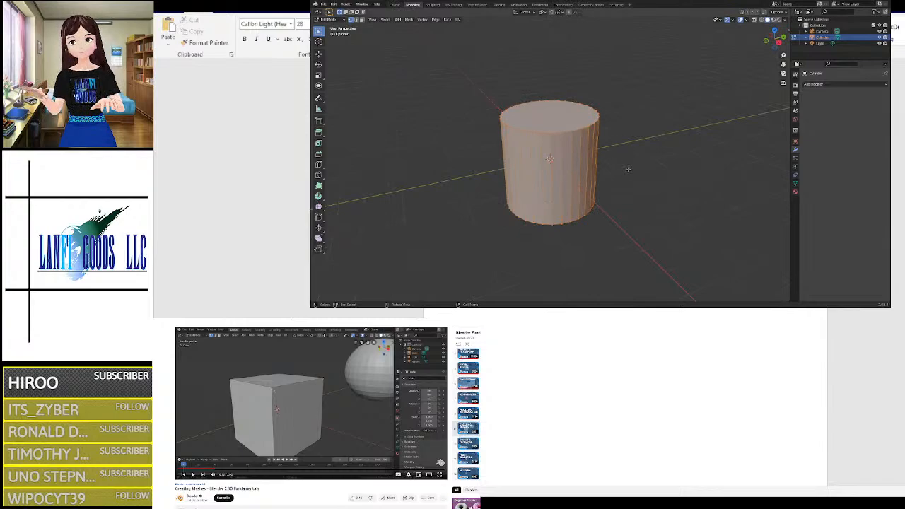
pyautogui.moveTo(628, 170); pyautogui.dragTo(602, 169, button='middle')
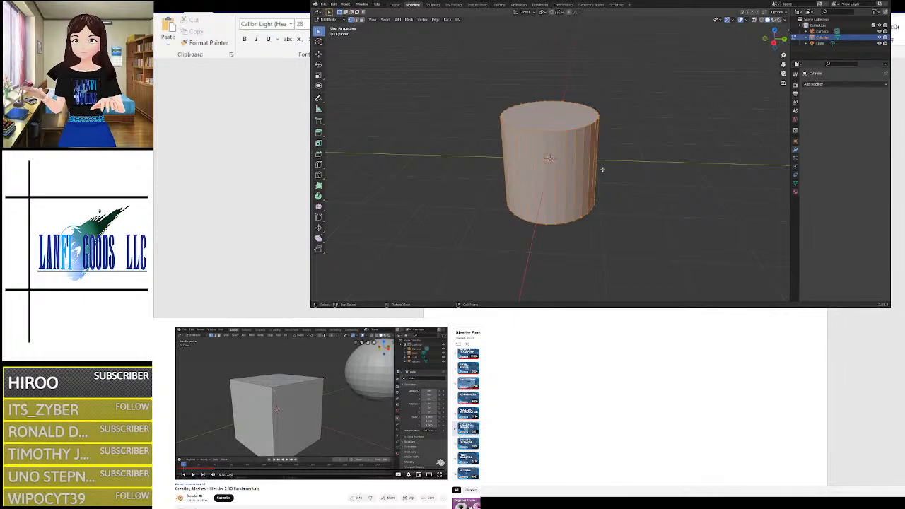
pyautogui.scroll(5, 556, 105)
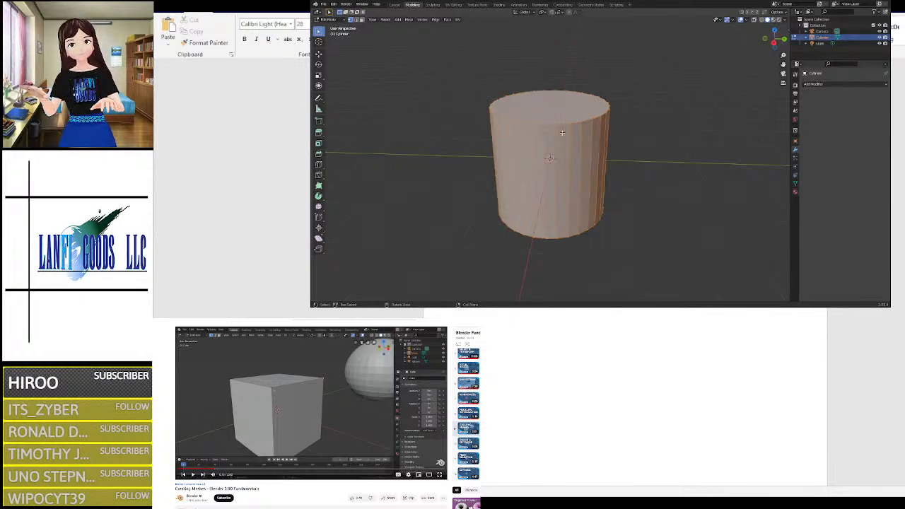
pyautogui.hotkey('alt', 'a')
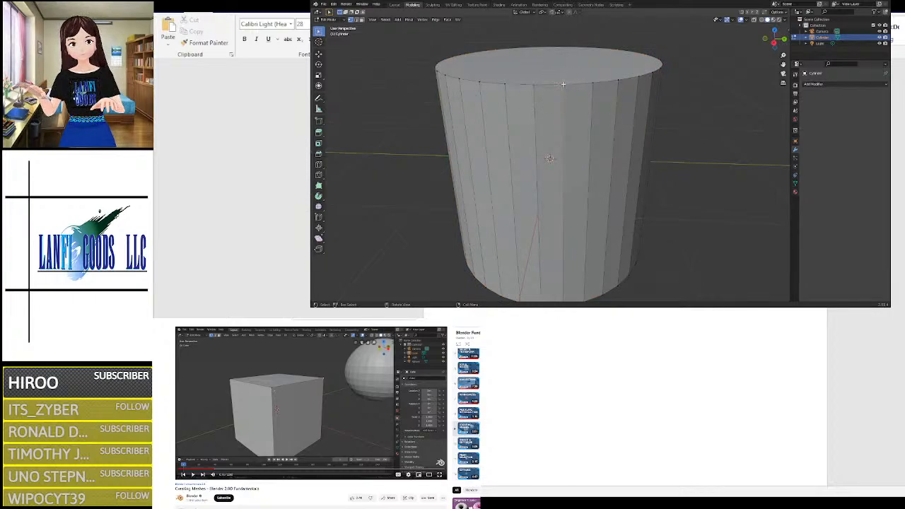
pyautogui.moveTo(562, 84); pyautogui.dragTo(584, 85)
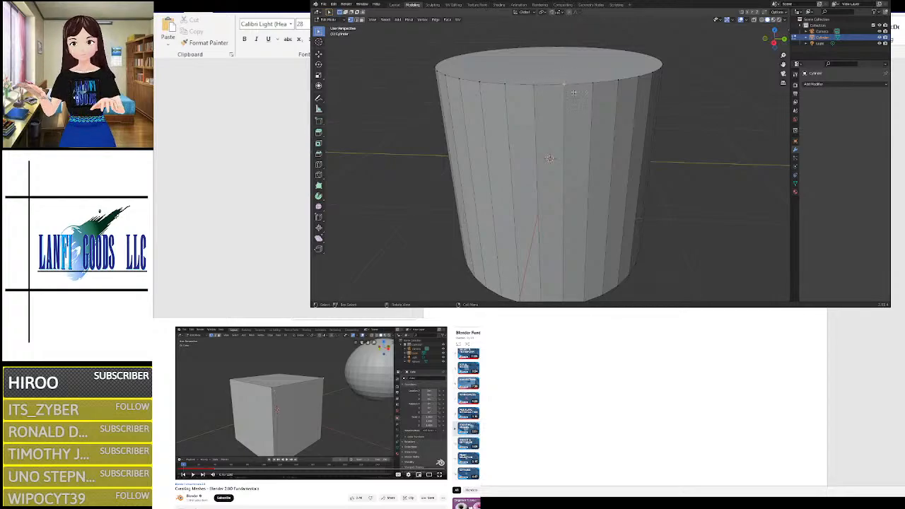
pyautogui.press('g')
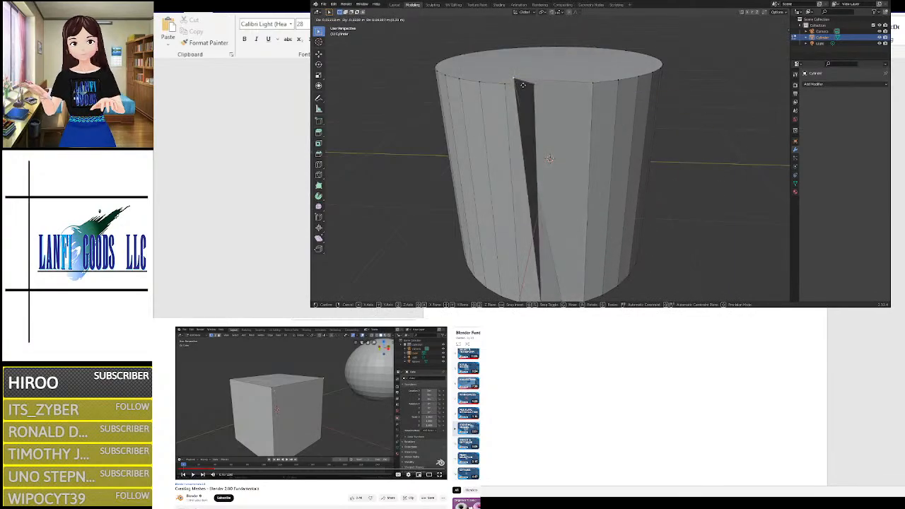
pyautogui.press('Escape')
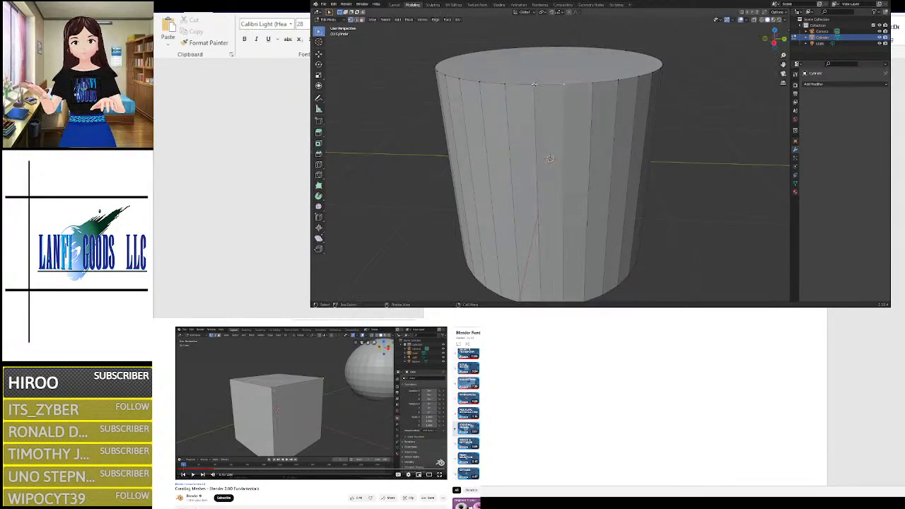
pyautogui.press('g')
pyautogui.press('Escape')
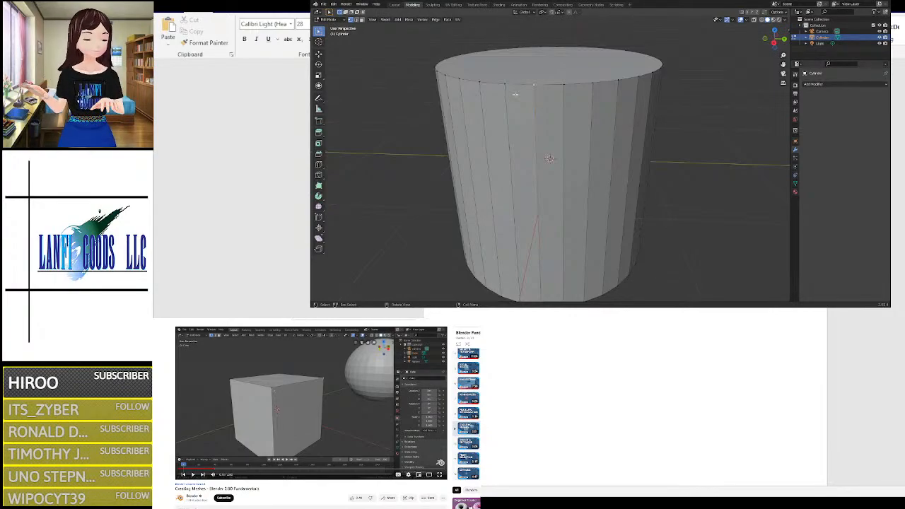
pyautogui.click(422, 20)
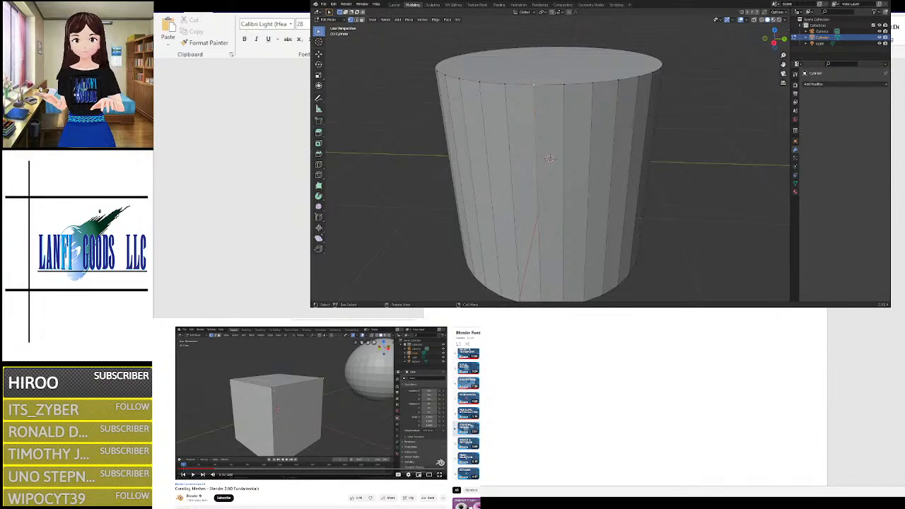
pyautogui.click(421, 19)
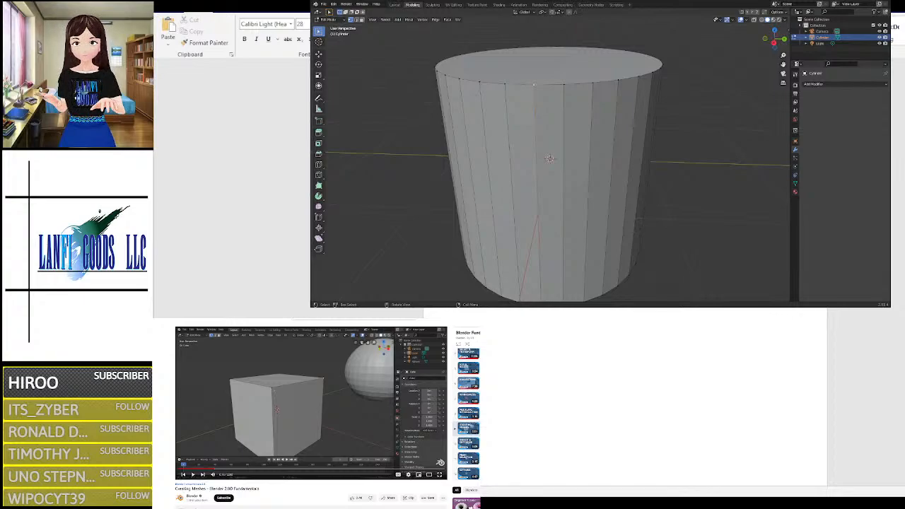
pyautogui.click(423, 19)
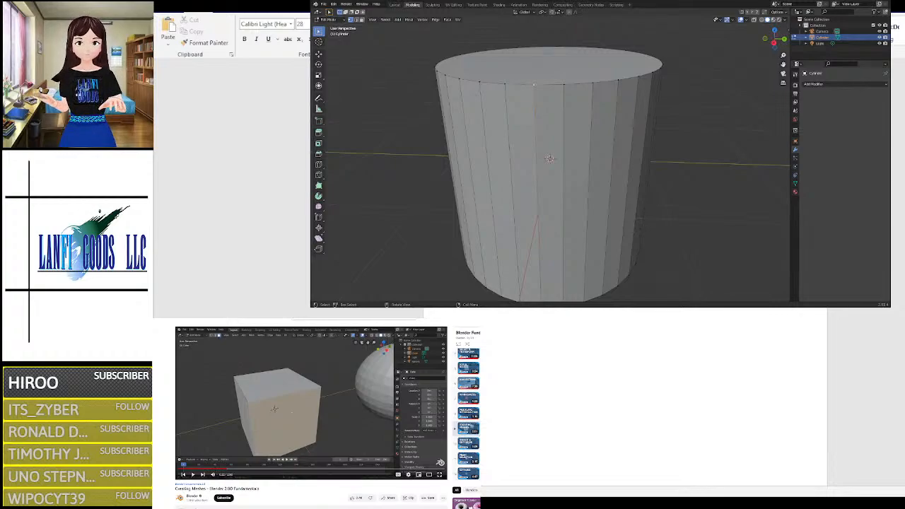
# Step: Box-select a single vertex on the near side of the cylinder's top rim
pyautogui.scroll(4, 545, 79)
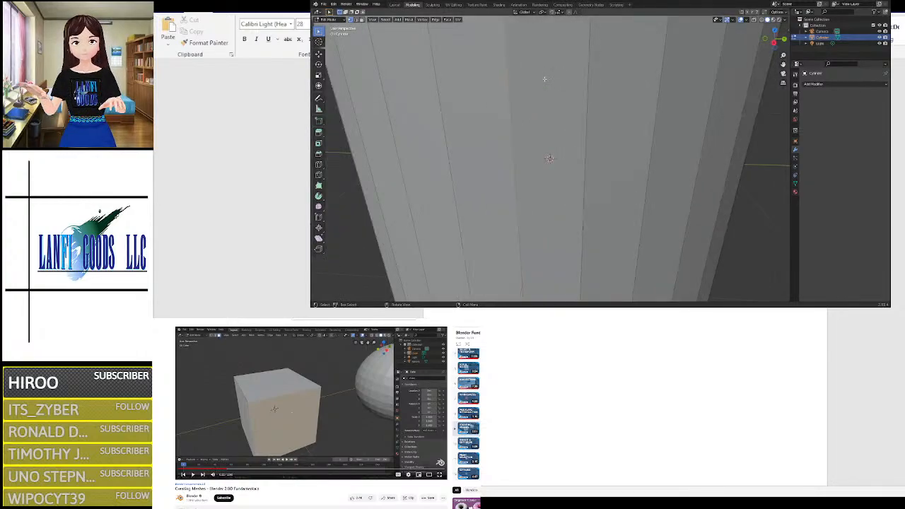
pyautogui.scroll(-3, 552, 59)
pyautogui.moveTo(551, 58); pyautogui.dragTo(548, 110, button='middle')
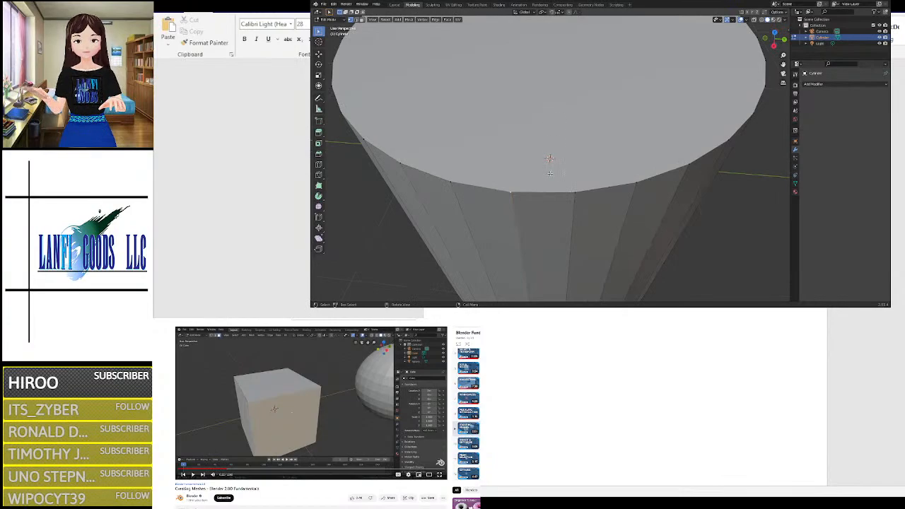
pyautogui.moveTo(550, 172); pyautogui.dragTo(550, 159, button='middle')
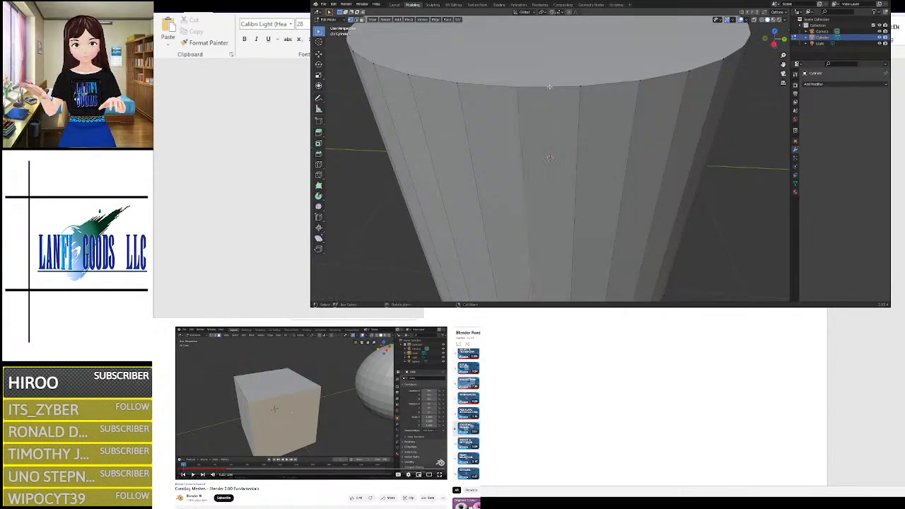
pyautogui.moveTo(551, 88); pyautogui.dragTo(510, 153, button='middle')
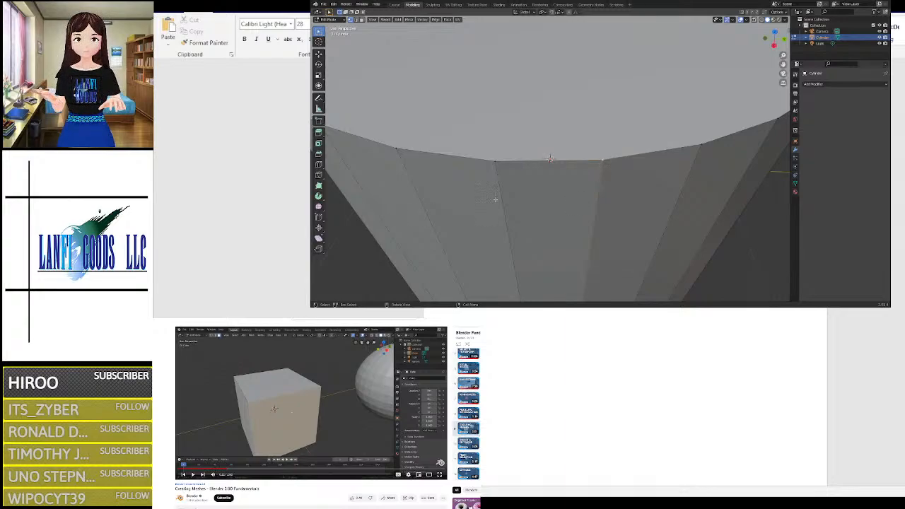
pyautogui.moveTo(493, 132); pyautogui.dragTo(529, 191)
pyautogui.scroll(-5, 529, 190)
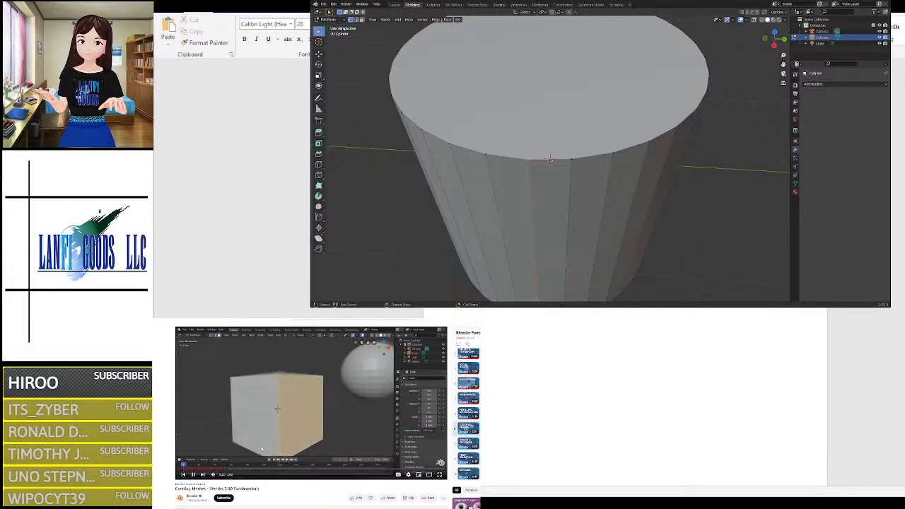
# Step: Switch to the YouTube tutorial on creating meshes and replay the part about selecting parts of the cube, pausing it to compare
pyautogui.click(219, 470)
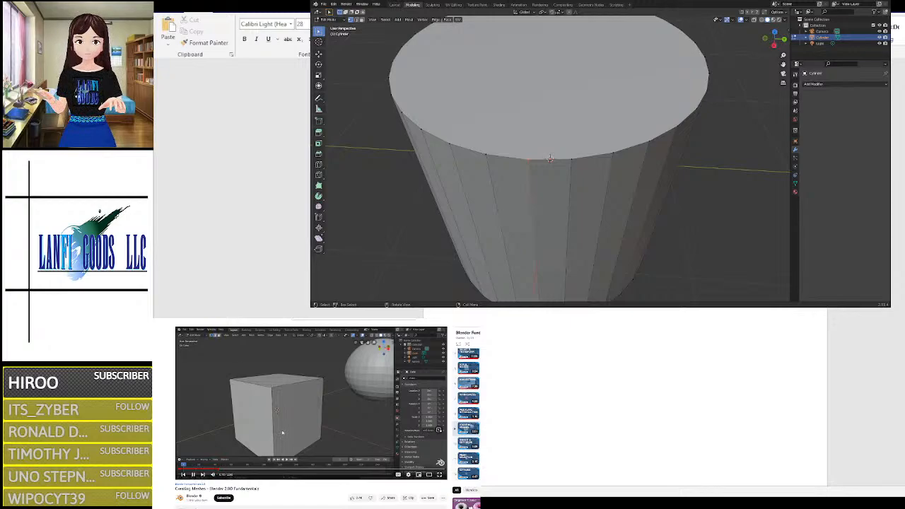
pyautogui.click(294, 436)
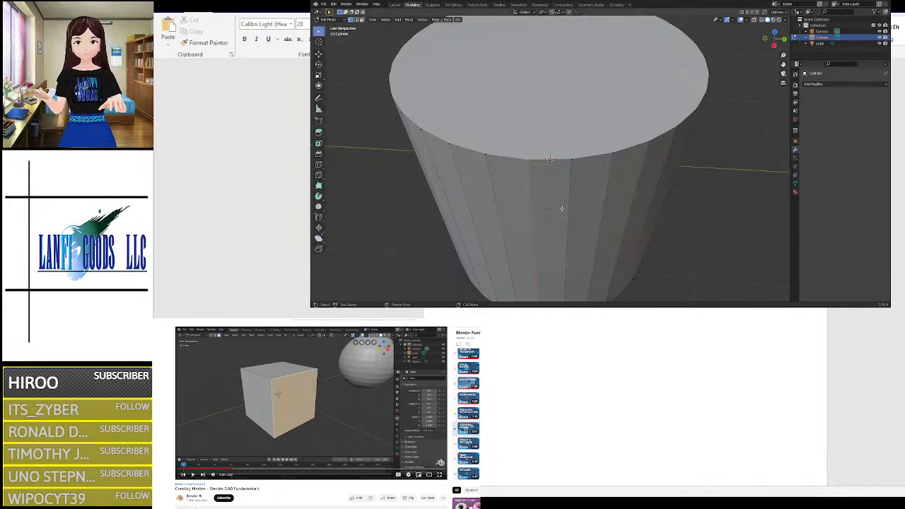
pyautogui.scroll(-4, 562, 207)
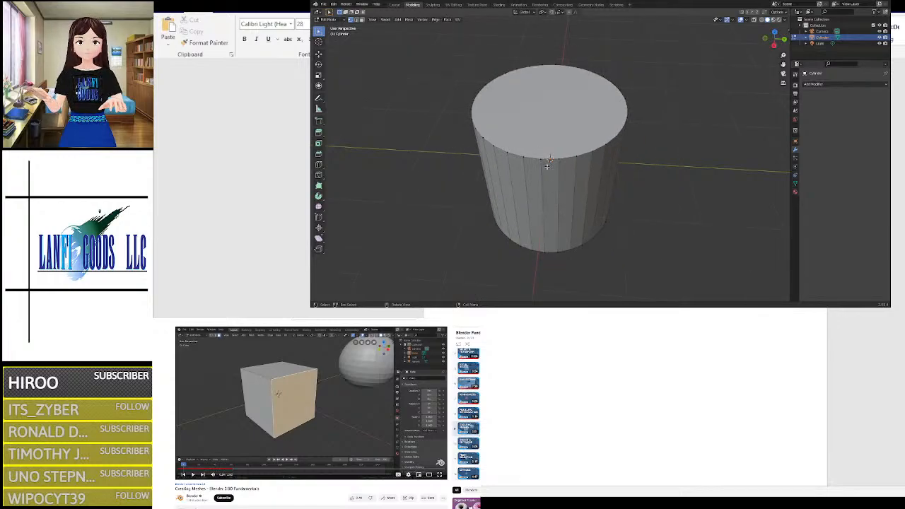
pyautogui.scroll(3, 581, 201)
pyautogui.moveTo(580, 201); pyautogui.dragTo(493, 142, button='middle')
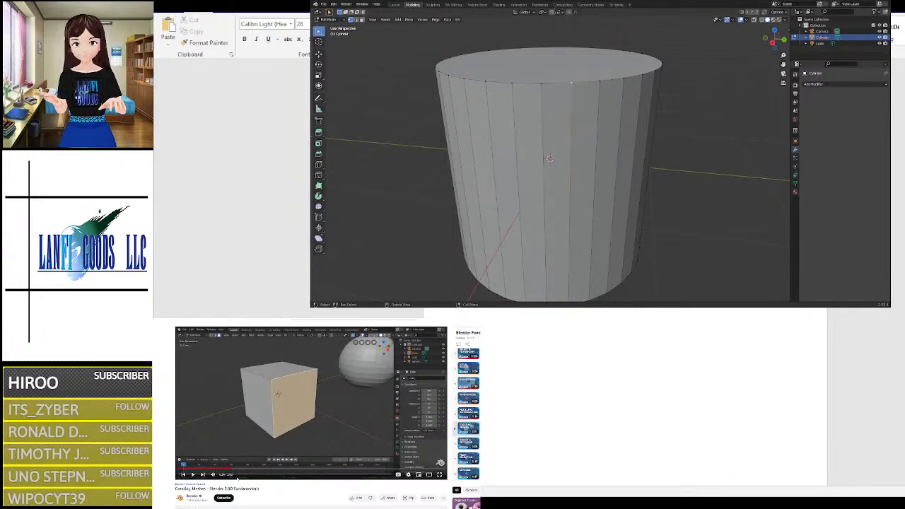
pyautogui.click(228, 469)
pyautogui.click(255, 432)
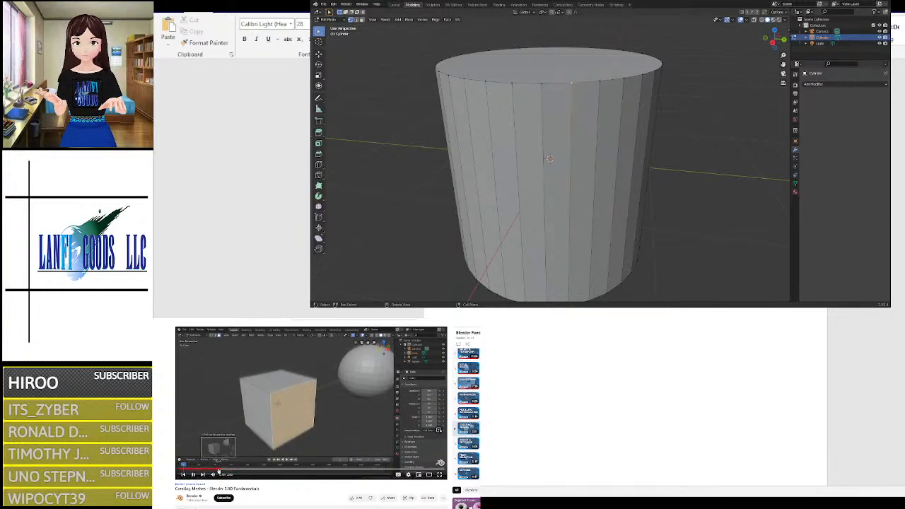
pyautogui.click(269, 434)
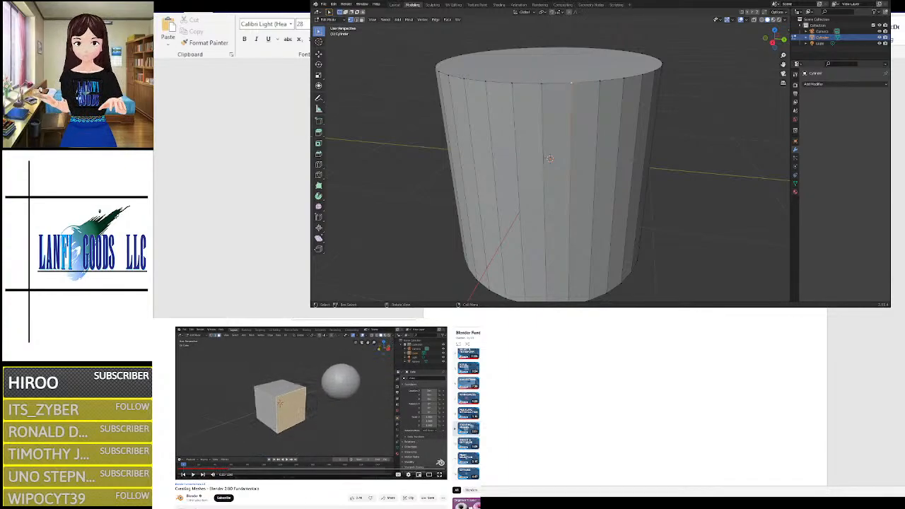
# Step: Use edge selection mode to select one edge on the front of the cylinder's top rim
pyautogui.click(357, 20)
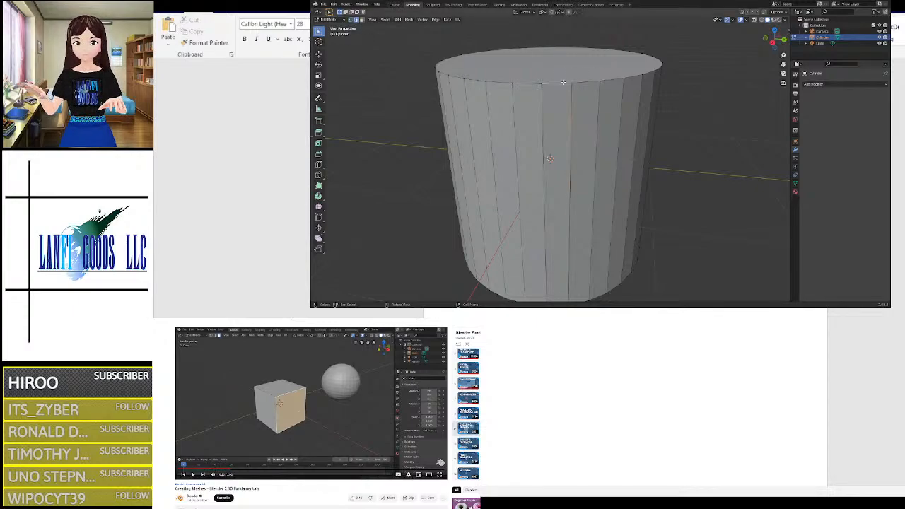
pyautogui.scroll(5, 562, 81)
pyautogui.scroll(-2, 559, 50)
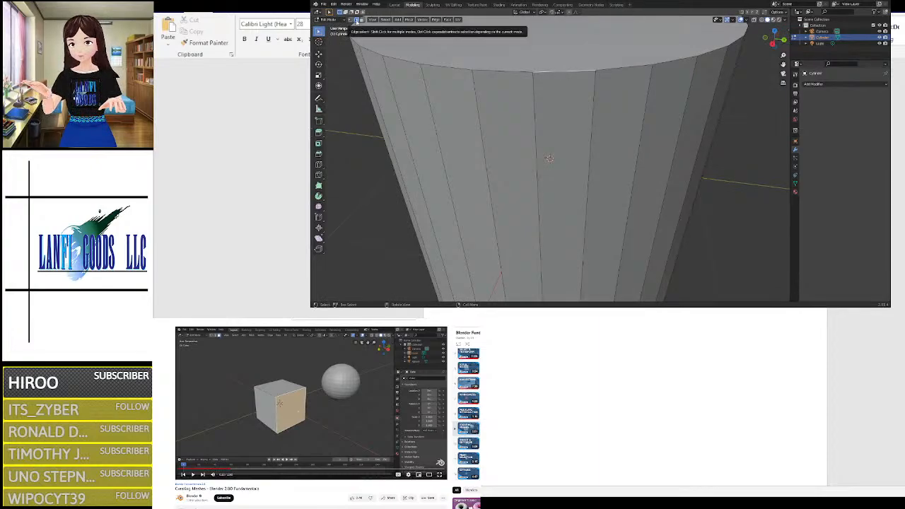
# Step: Select one front side face of the cylinder in face selection mode, and return to edge selection mode
pyautogui.click(362, 20)
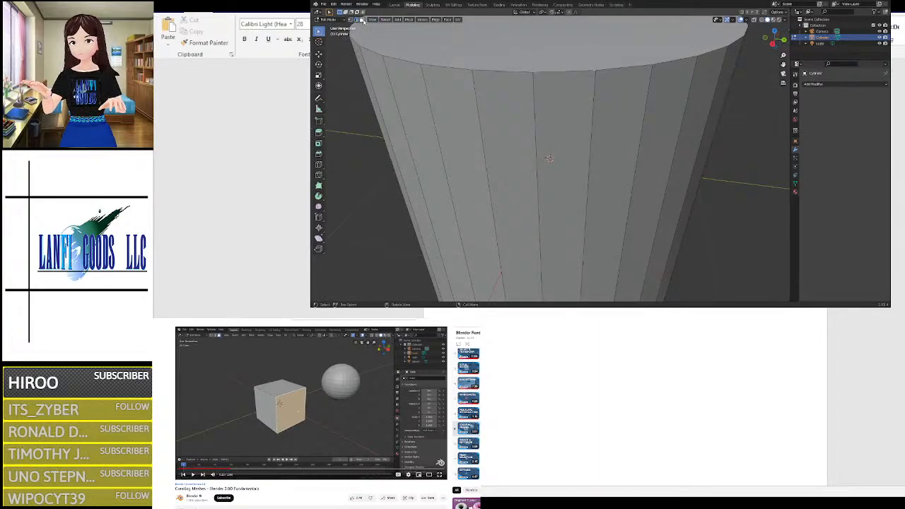
pyautogui.click(583, 114)
pyautogui.scroll(-3, 579, 127)
pyautogui.scroll(2, 576, 133)
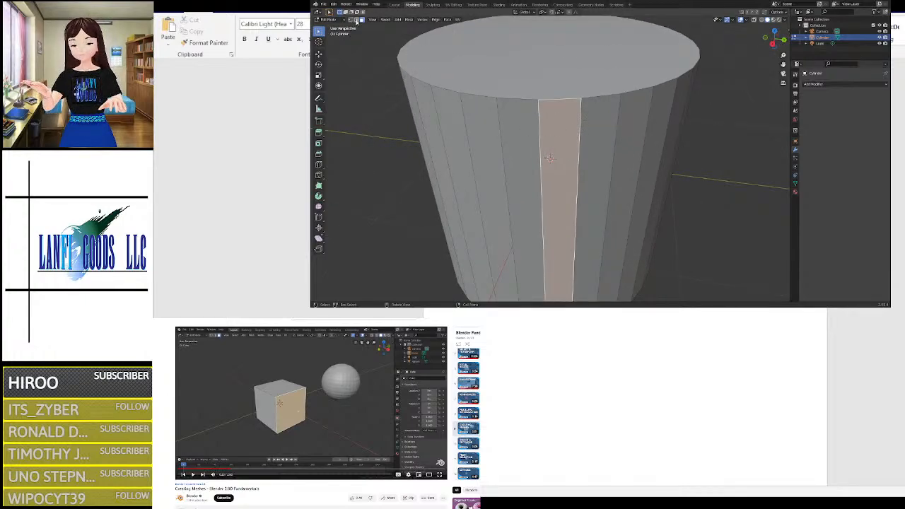
pyautogui.click(357, 20)
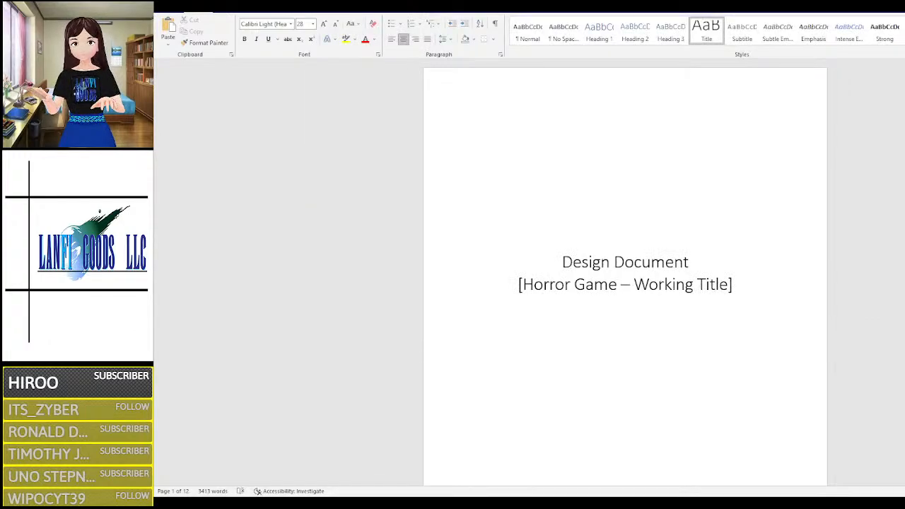
# Step: Bring up the Word notes, the Blender cylinder and the YouTube mesh tutorial, and play the tutorial's part about faces
pyautogui.hotkey('alt', 'Tab')
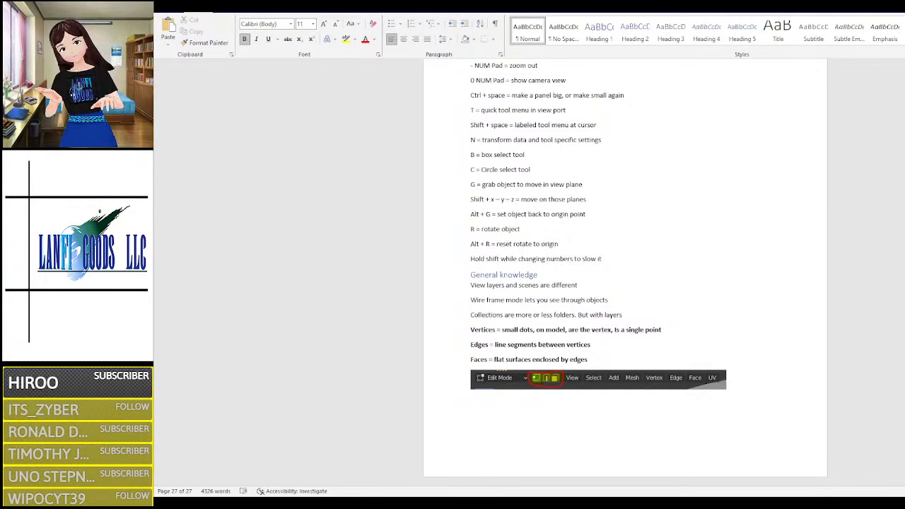
pyautogui.hotkey('alt', 'Tab')
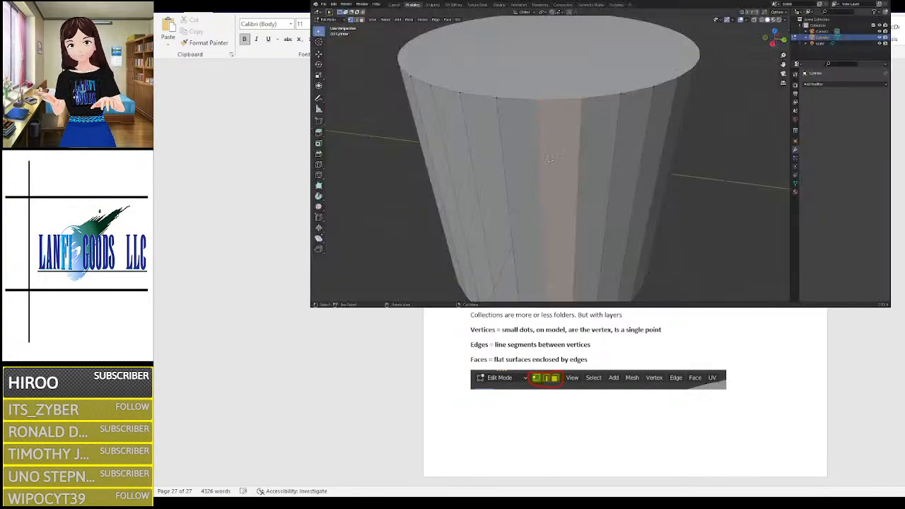
pyautogui.hotkey('alt', 'Tab')
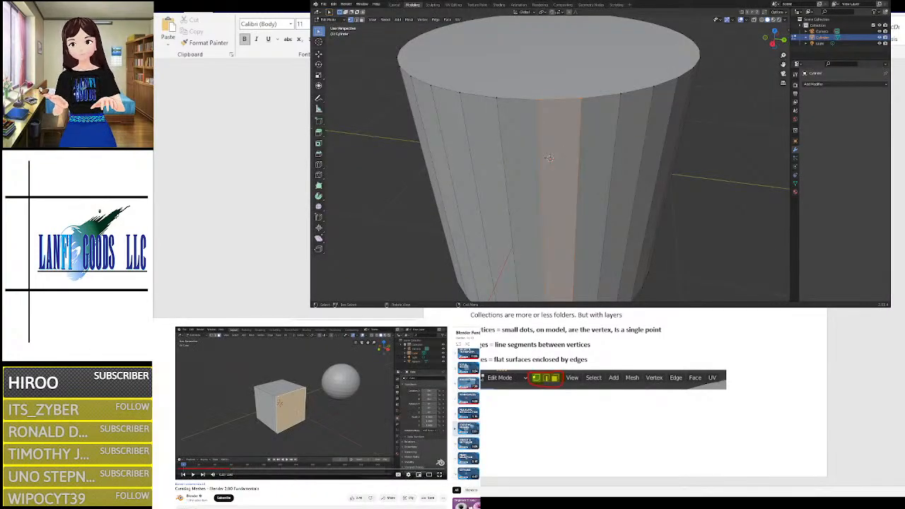
pyautogui.press('space')
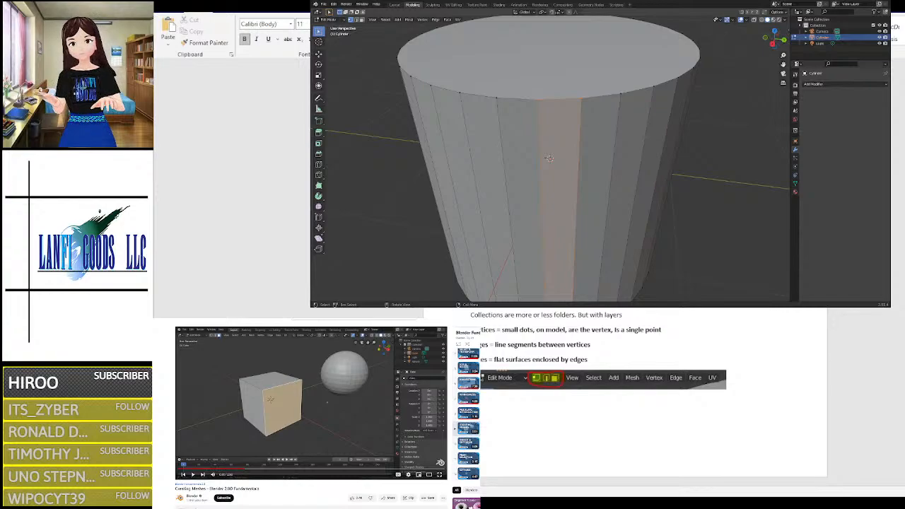
# Step: Add the bold line "Sometimes called polygons" below the Faces definition in the Word notes, and turn bold off
pyautogui.click(612, 360)
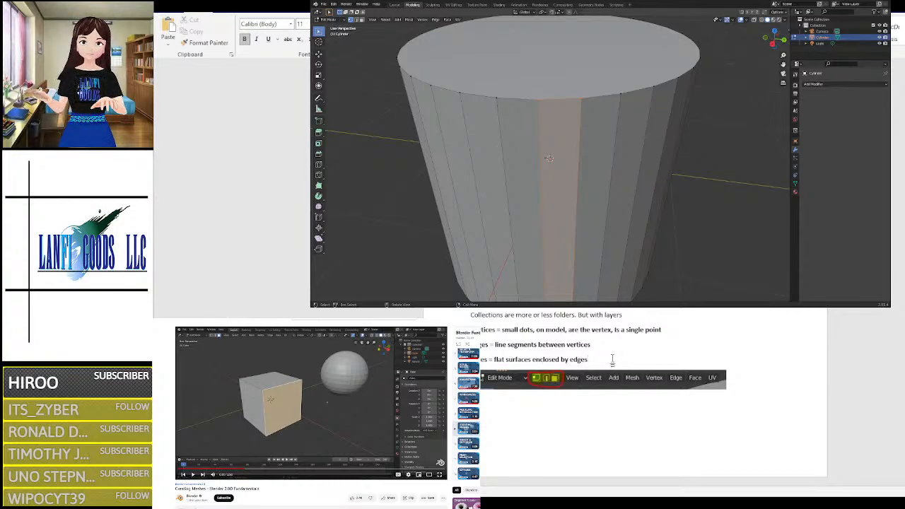
pyautogui.press('Return')
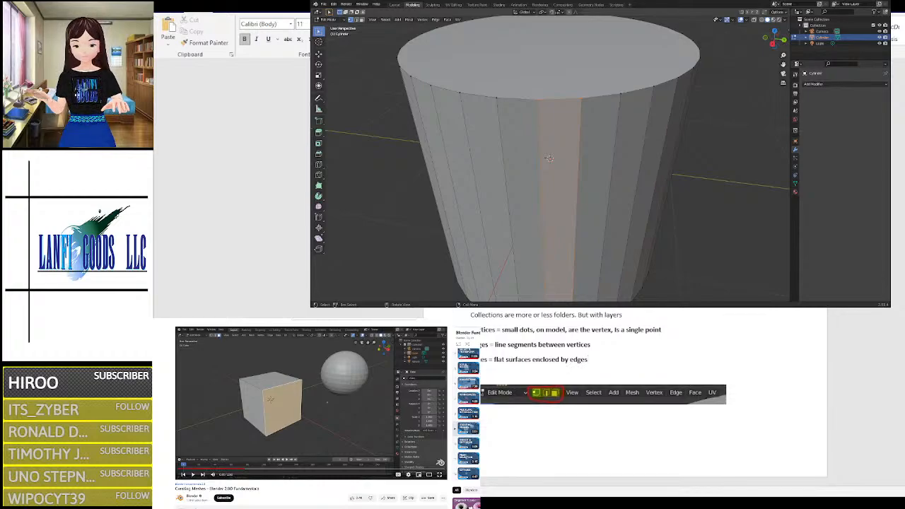
pyautogui.write('Sometimes c')
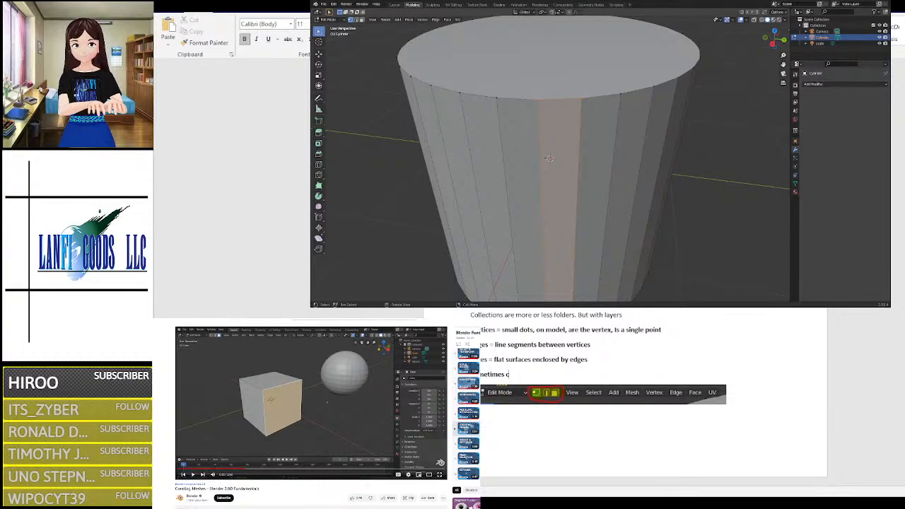
pyautogui.write('alled pol')
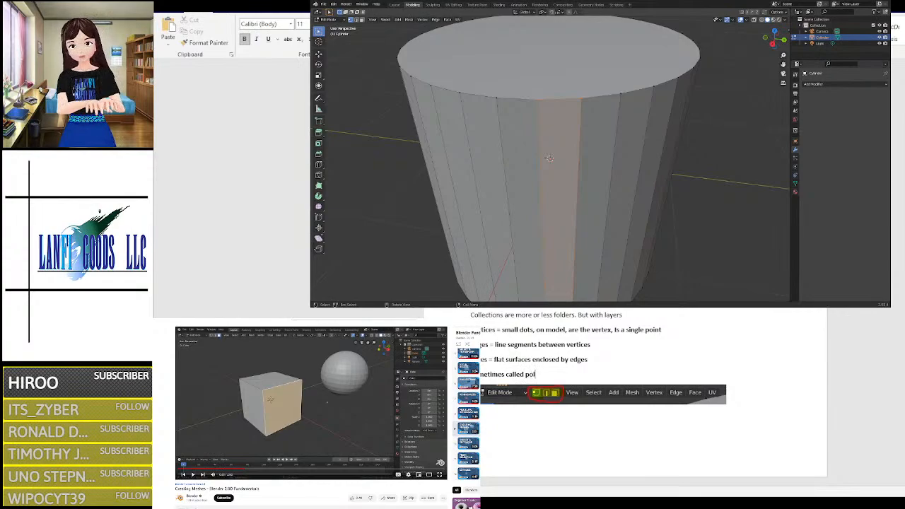
pyautogui.write('ygons')
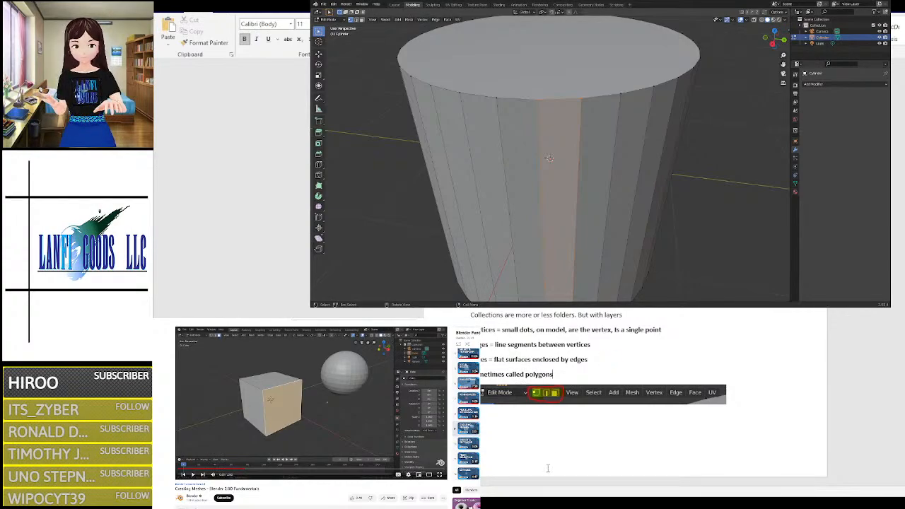
pyautogui.hotkey('ctrl', 'b')
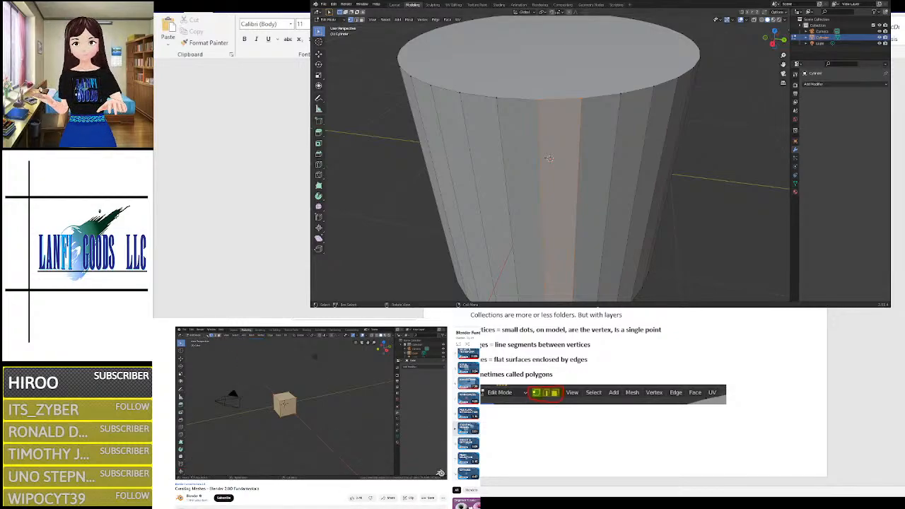
# Step: Return to Blender, clear the face selection, pause the YouTube tutorial and add a UV sphere to the cylinder mesh
pyautogui.scroll(-3, 544, 176)
pyautogui.click(398, 20)
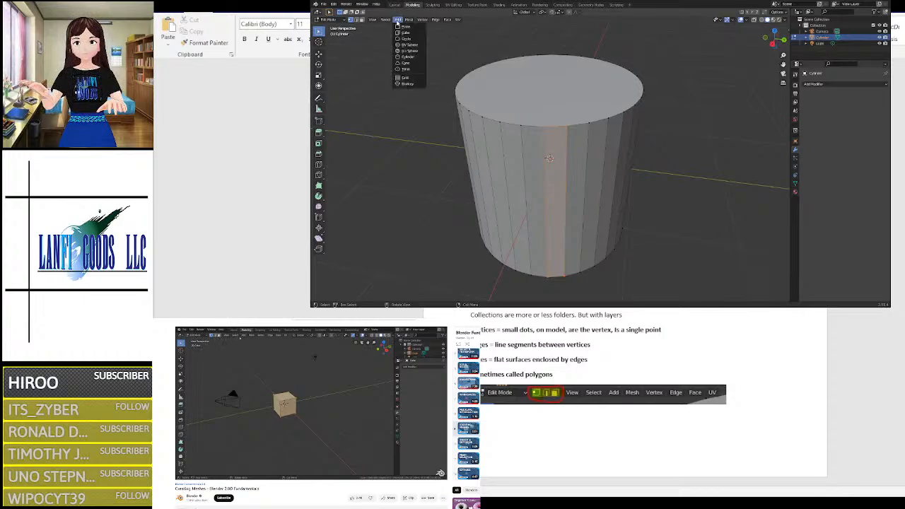
pyautogui.click(452, 184)
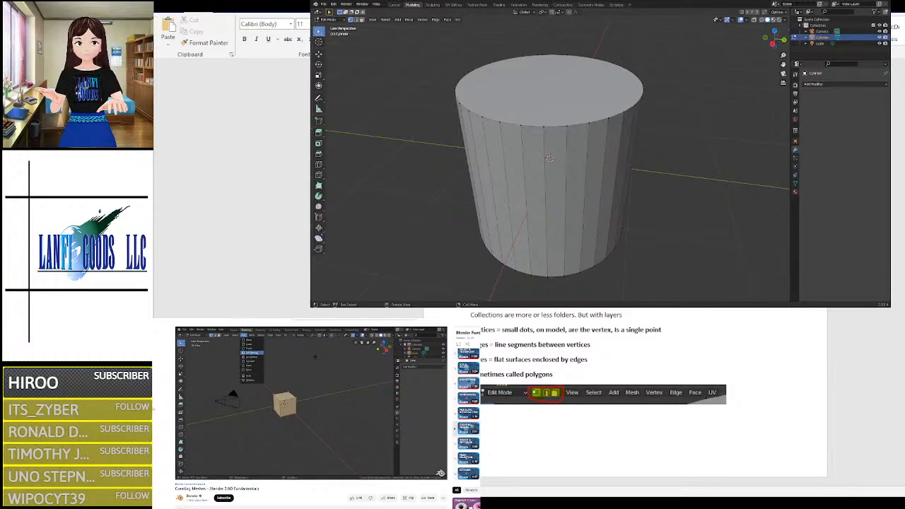
pyautogui.click(249, 411)
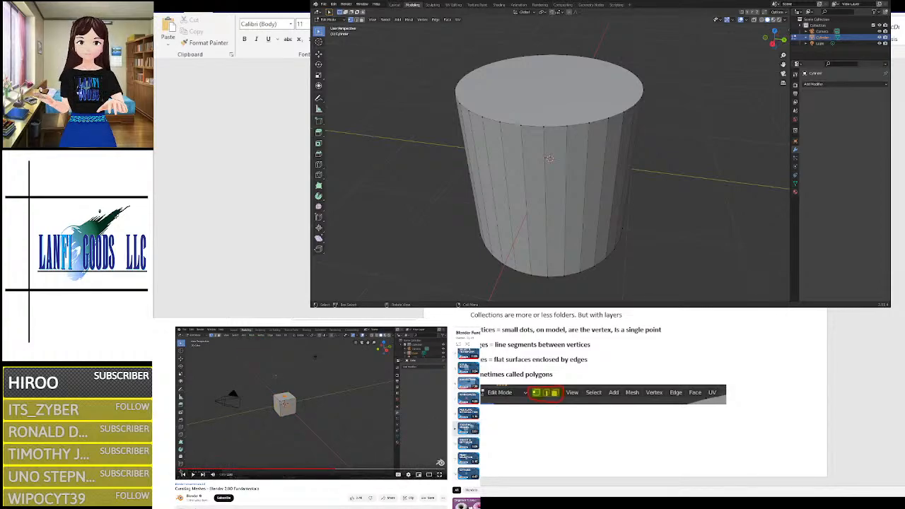
pyautogui.click(398, 19)
pyautogui.click(408, 45)
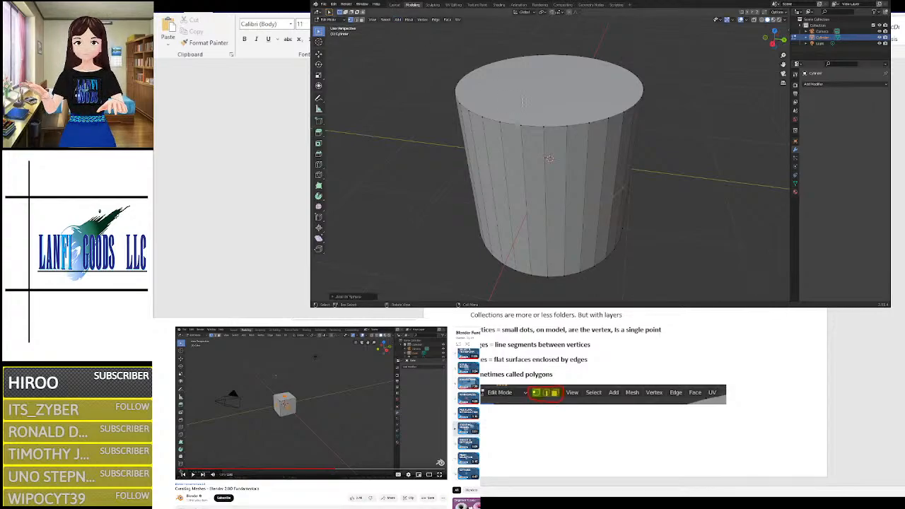
pyautogui.scroll(-2, 547, 171)
pyautogui.moveTo(530, 182); pyautogui.dragTo(572, 172, button='middle')
pyautogui.scroll(8, 572, 173)
pyautogui.scroll(-10, 572, 172)
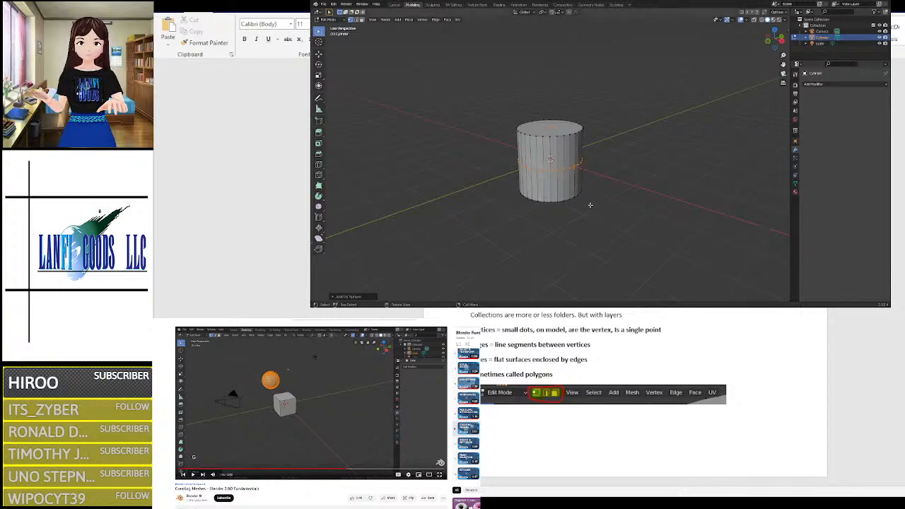
# Step: Move the UV sphere clear of the cylinder, and undo back to the cylinder alone
pyautogui.press('g')
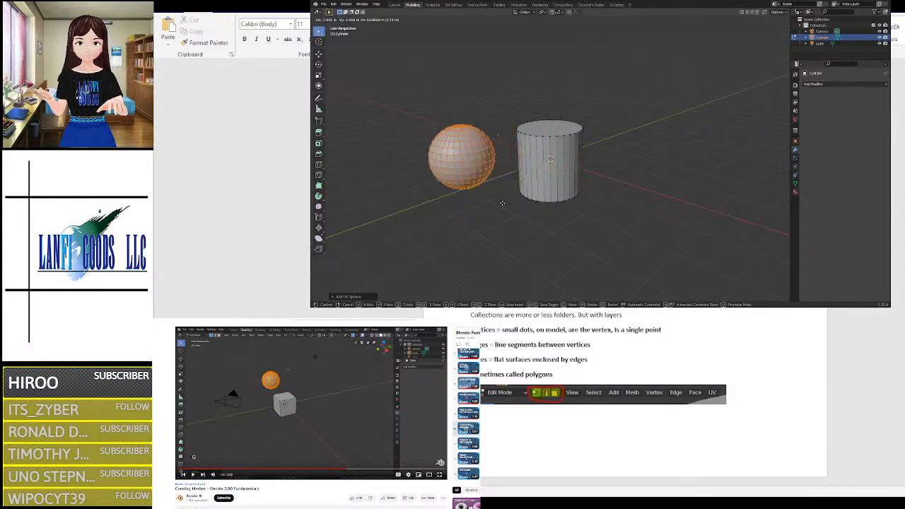
pyautogui.press('Escape')
pyautogui.press('s')
pyautogui.press('g')
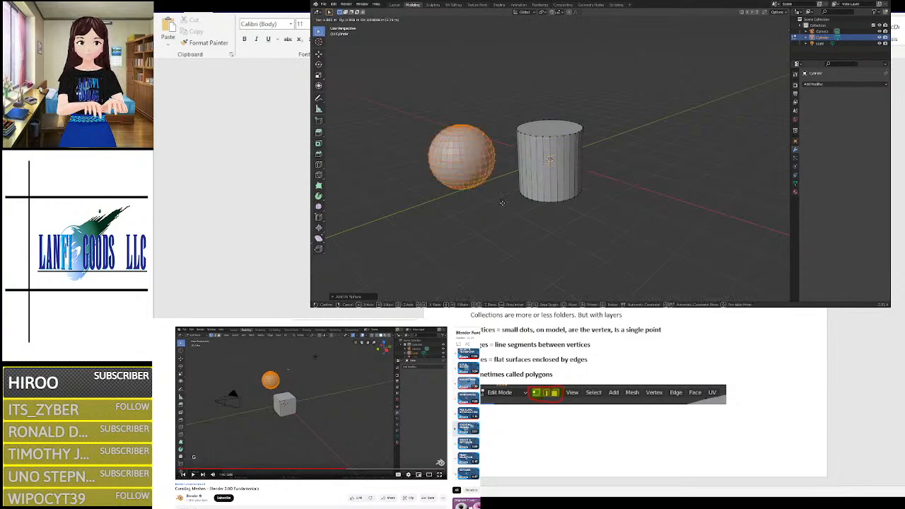
pyautogui.click(501, 203)
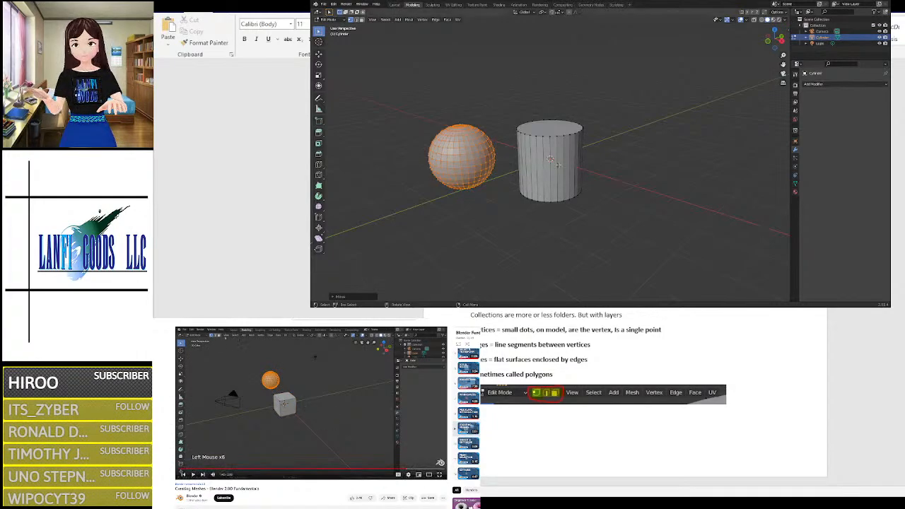
pyautogui.hotkey('ctrl', 'z')
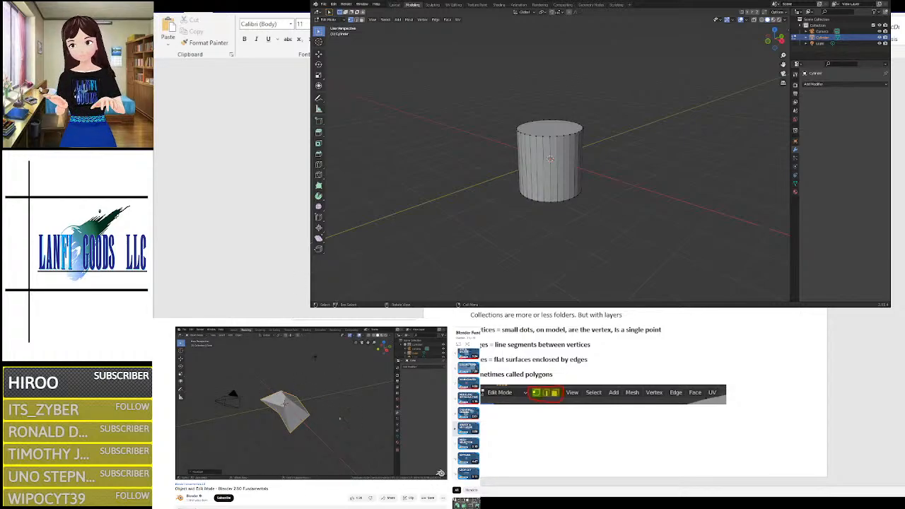
# Step: Watch the YouTube tutorial on Object and Edit Mode, pausing it to compare with the Word notes
pyautogui.press('space')
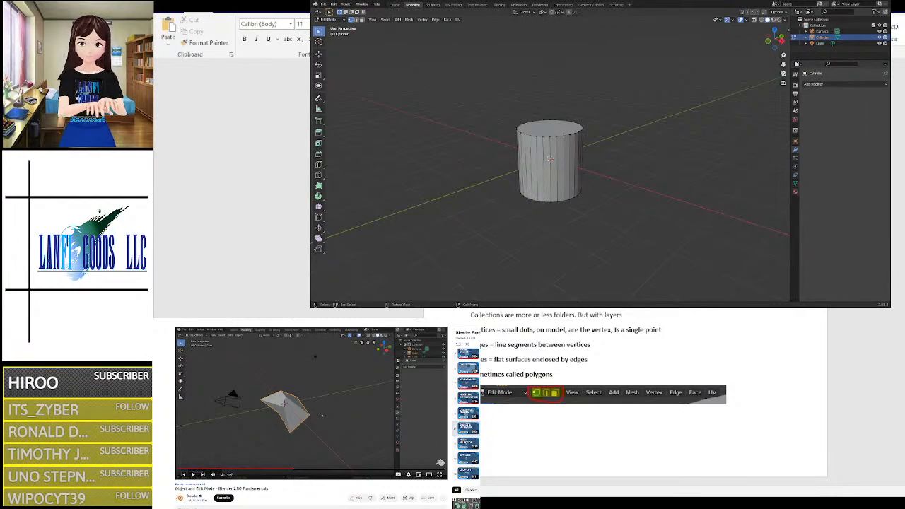
pyautogui.scroll(1, 599, 360)
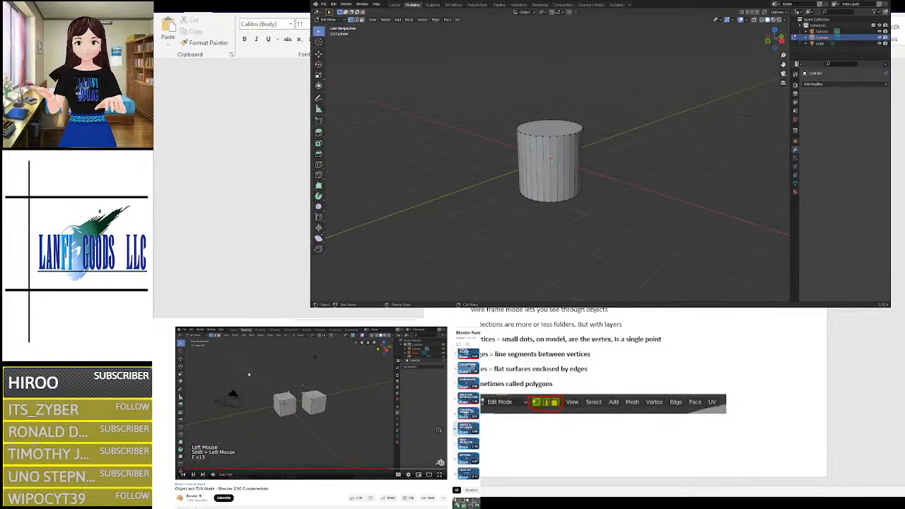
pyautogui.click(439, 428)
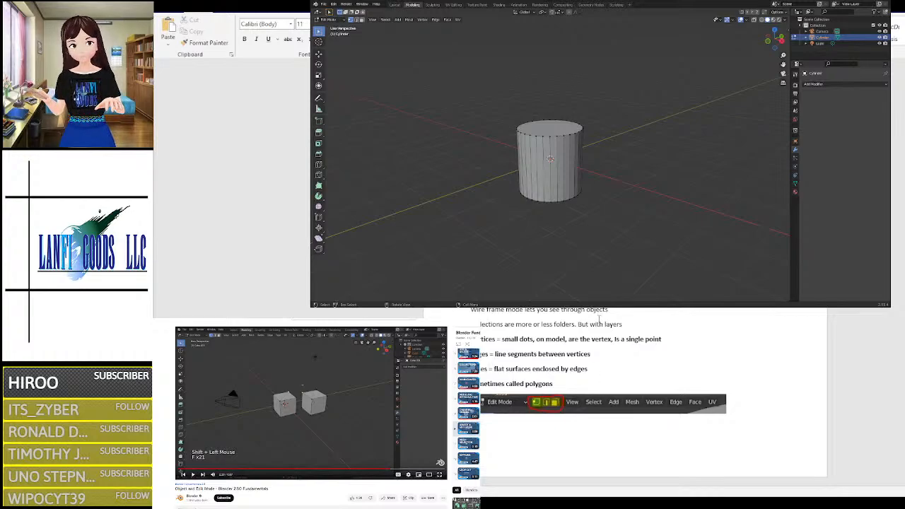
pyautogui.scroll(1, 649, 396)
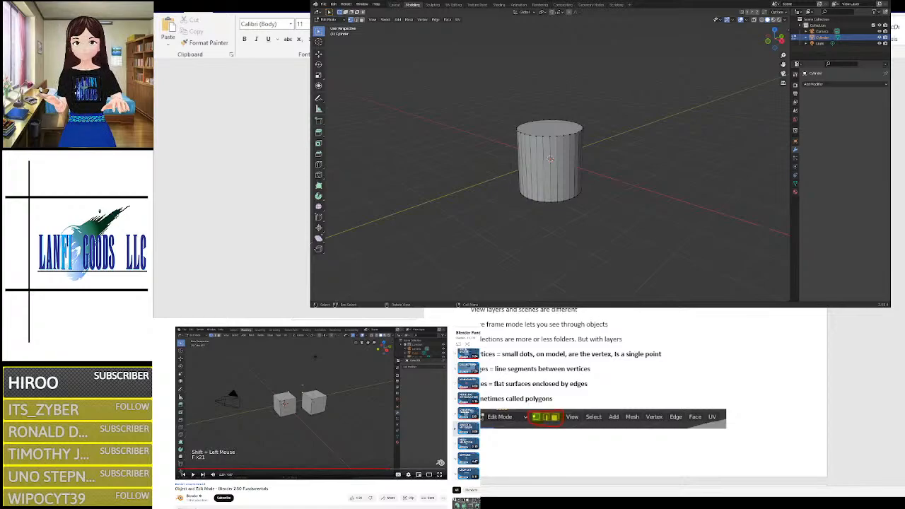
# Step: Select one vertex on the front of the cylinder's top rim together with one on its bottom rim
pyautogui.scroll(5, 620, 143)
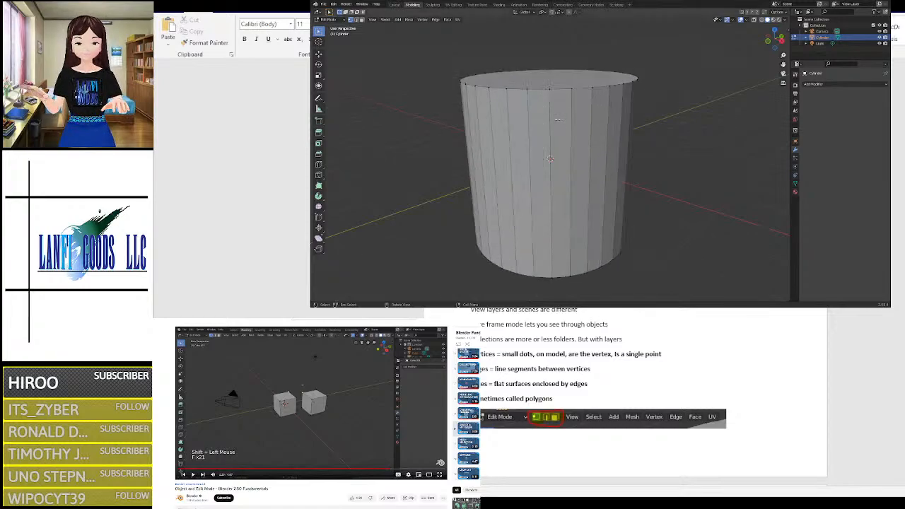
pyautogui.moveTo(563, 59); pyautogui.dragTo(524, 192, button='middle')
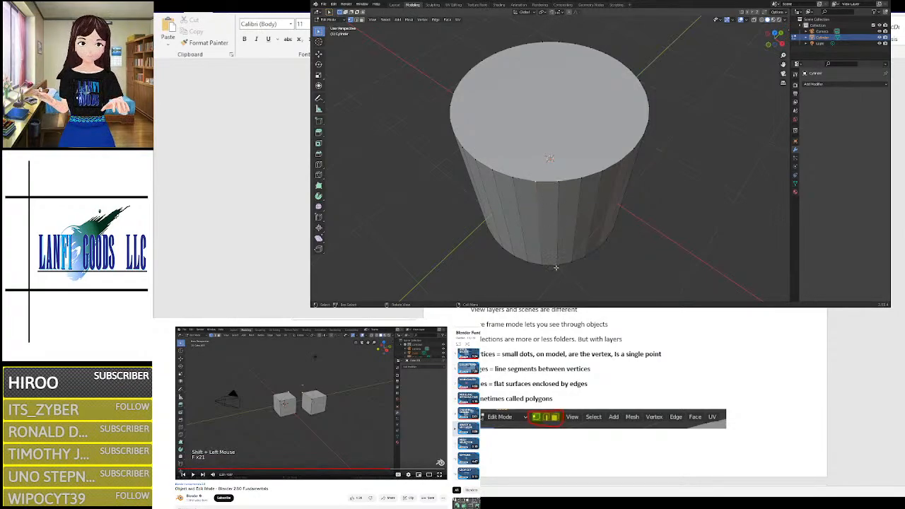
pyautogui.scroll(6, 556, 267)
pyautogui.rightClick(567, 273)
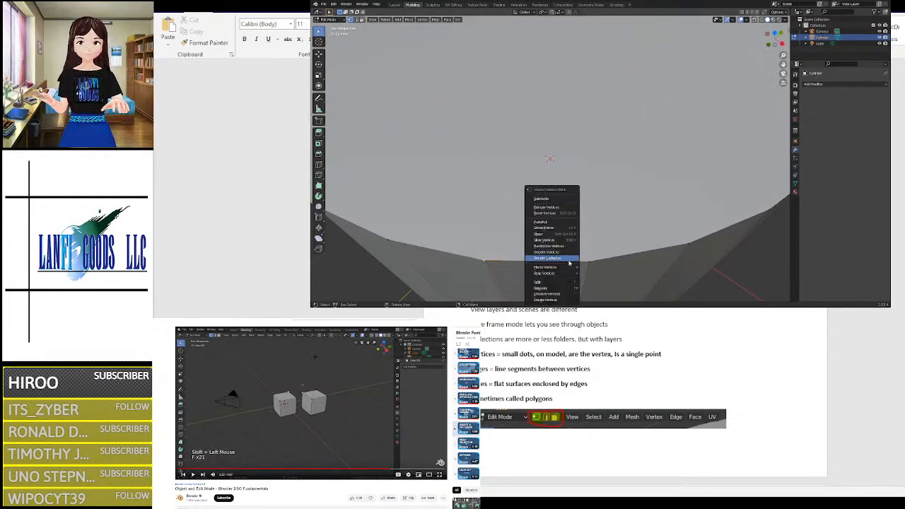
pyautogui.moveTo(614, 242); pyautogui.dragTo(609, 179, button='middle')
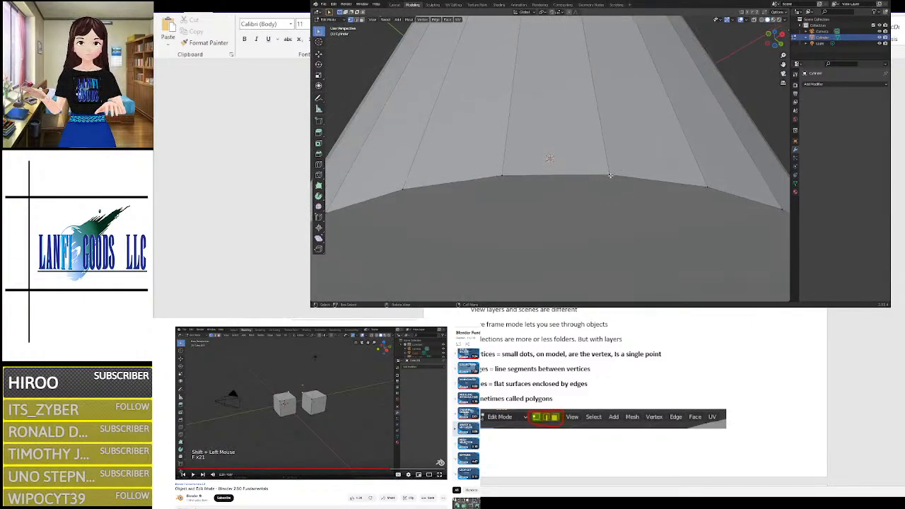
pyautogui.scroll(-5, 609, 174)
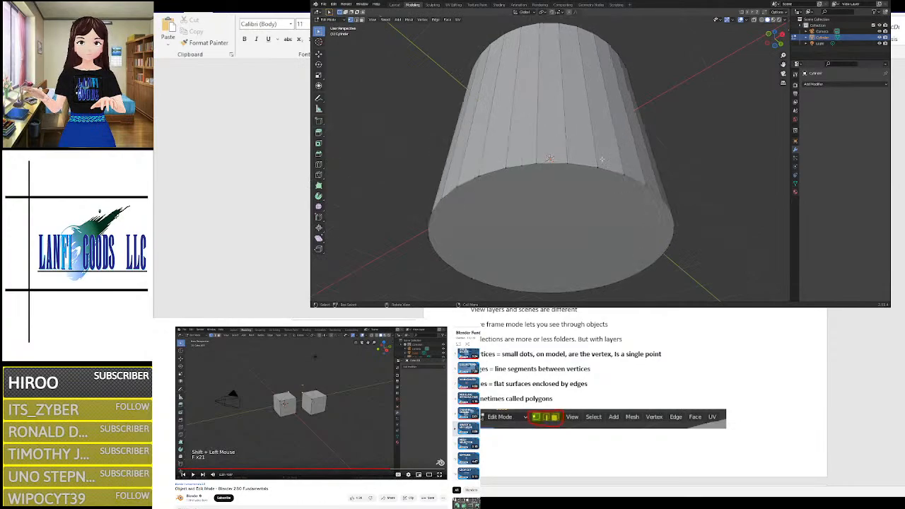
pyautogui.scroll(4, 579, 161)
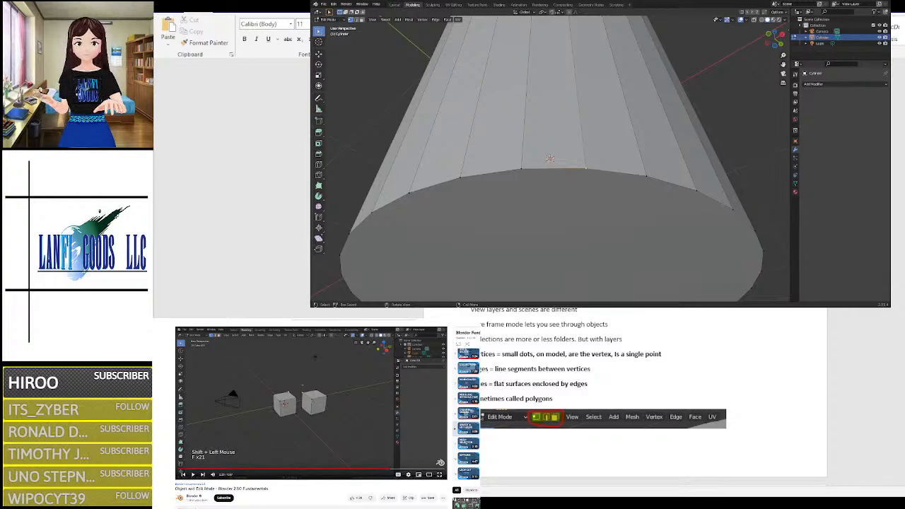
pyautogui.press('KP_Decimal')
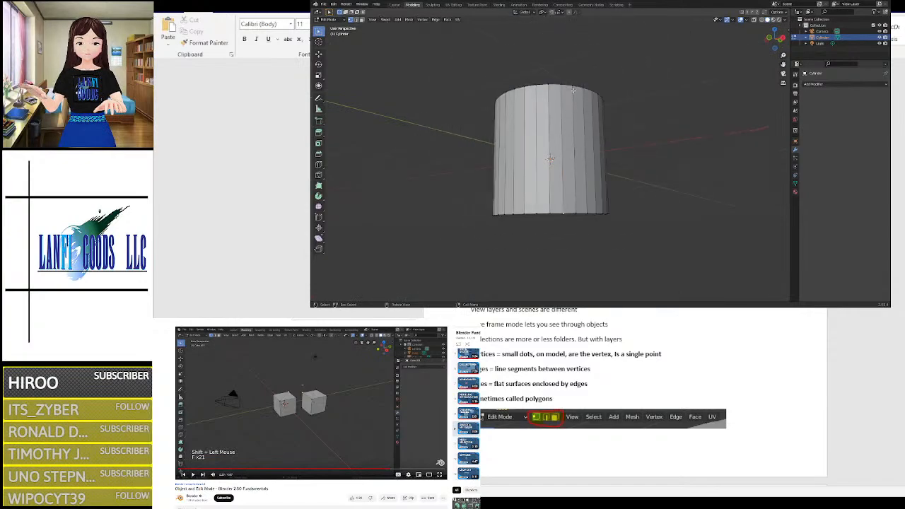
pyautogui.scroll(2, 573, 89)
pyautogui.moveTo(571, 53); pyautogui.dragTo(567, 84, button='middle')
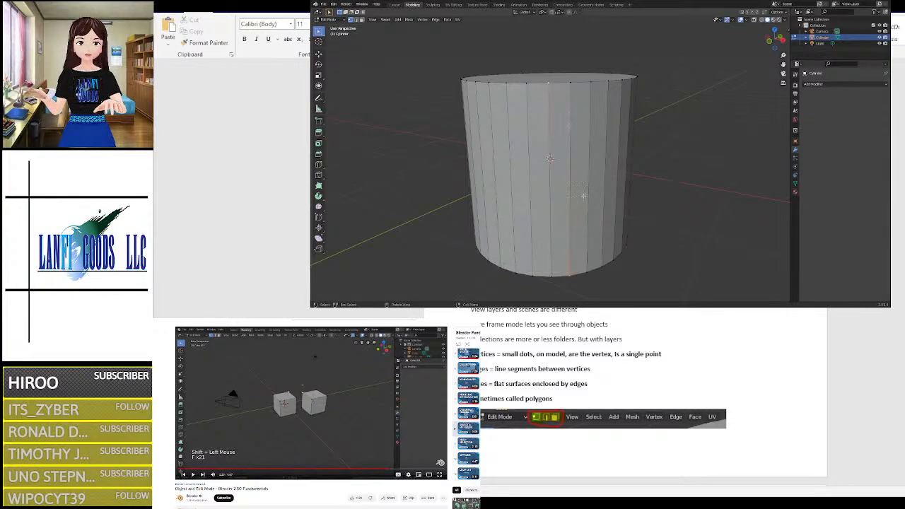
pyautogui.press('a')
pyautogui.hotkey('ctrl', 'z')
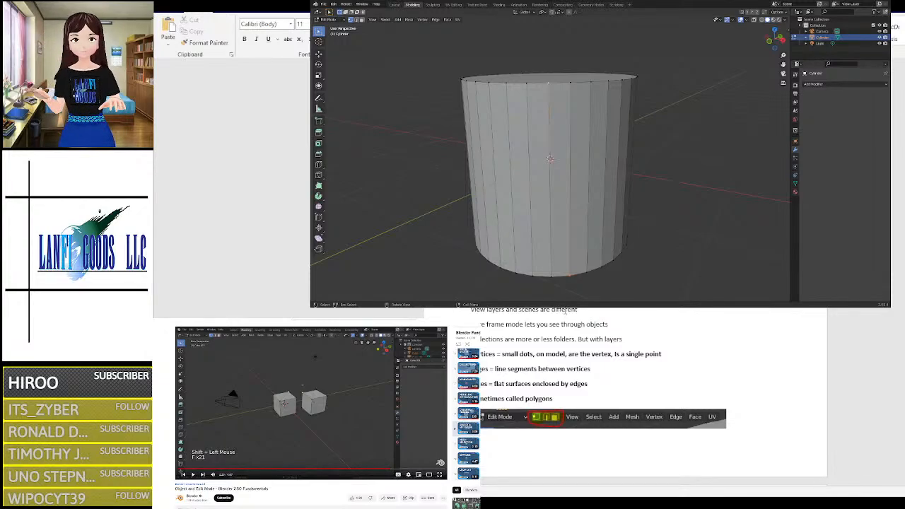
# Step: Add a note at the end of the Word shortcuts list on clicking "in edit more to select more than one vertices"
pyautogui.scroll(3, 620, 328)
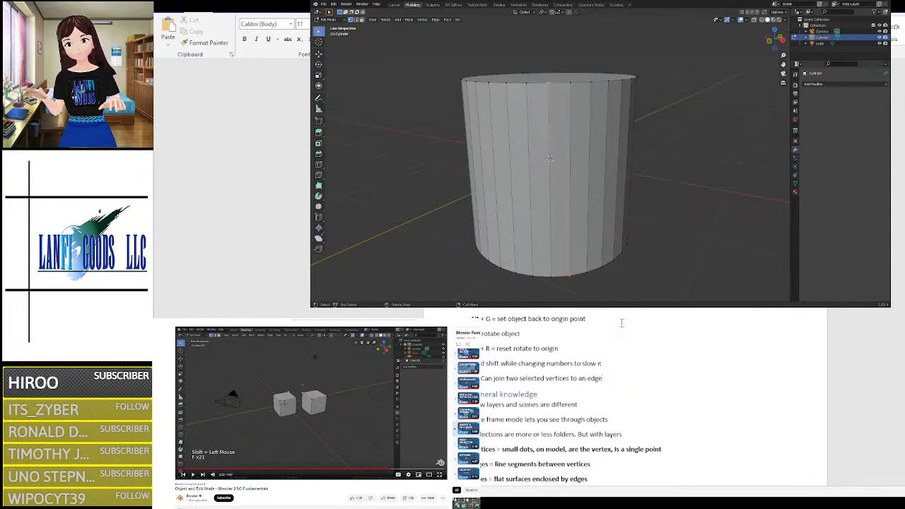
pyautogui.scroll(2, 621, 328)
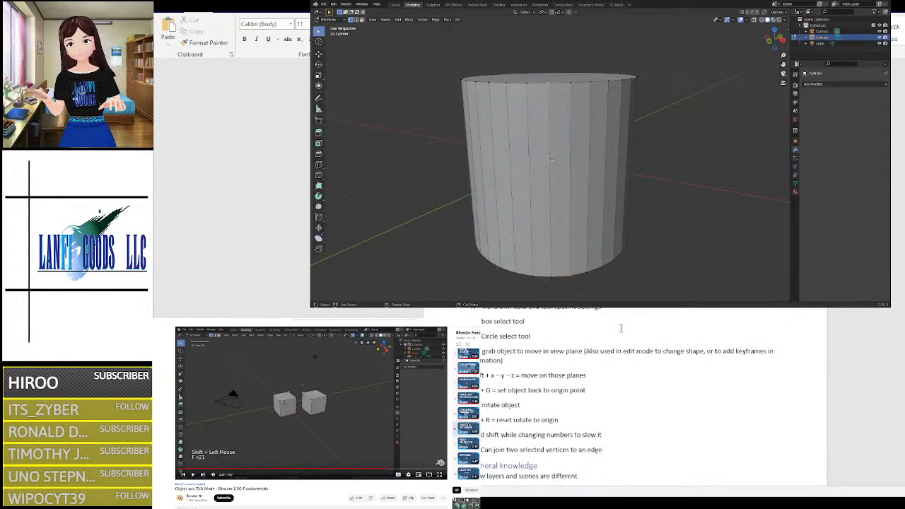
pyautogui.scroll(-3, 618, 327)
pyautogui.press('Return')
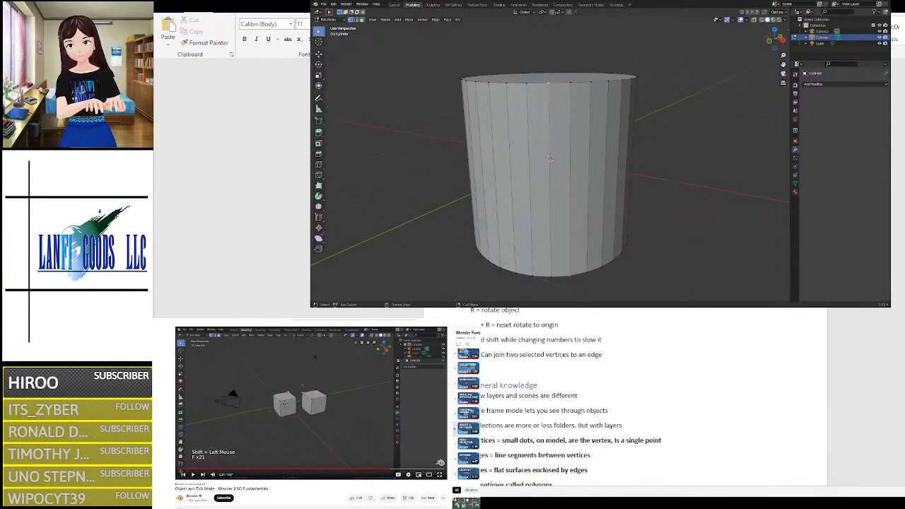
pyautogui.write('Left click in edi')
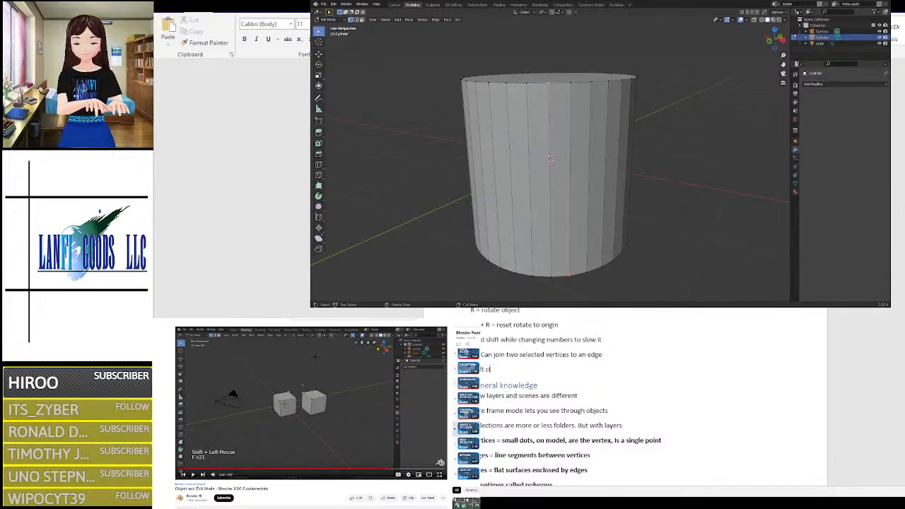
pyautogui.write('t mo')
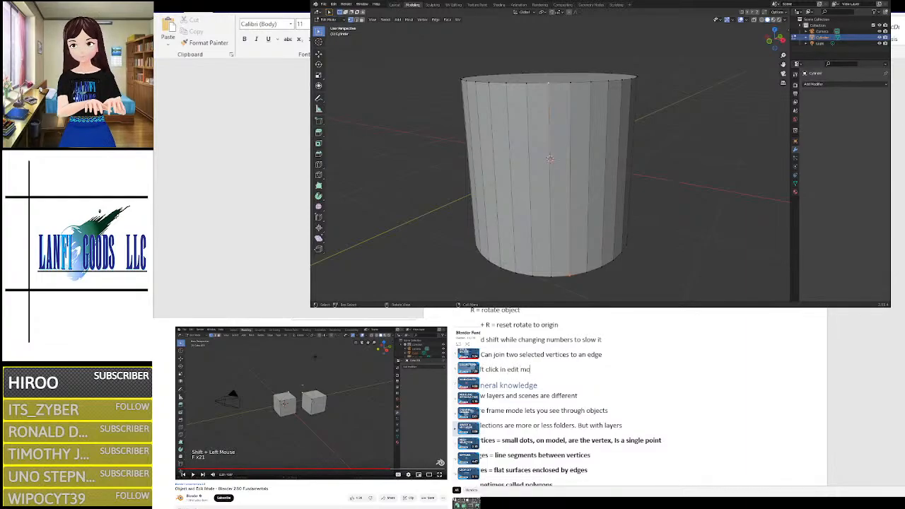
pyautogui.write('re to select')
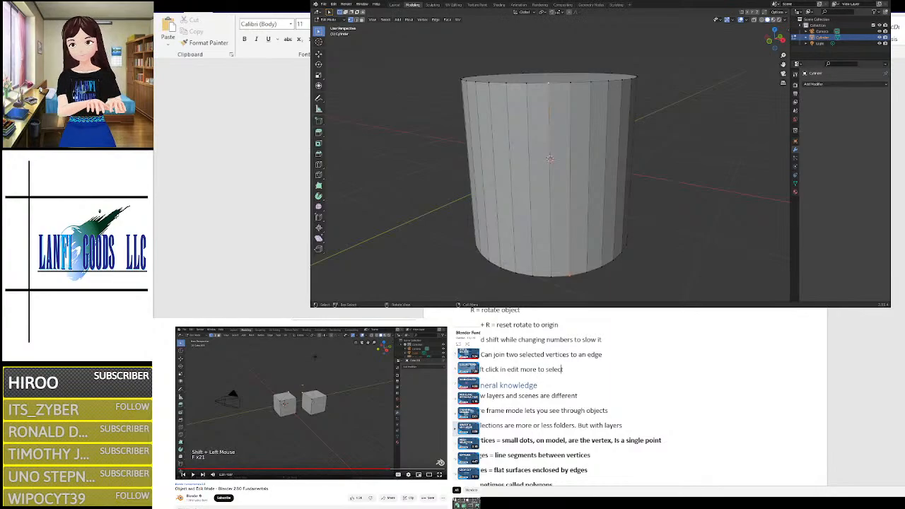
pyautogui.write(' more than one')
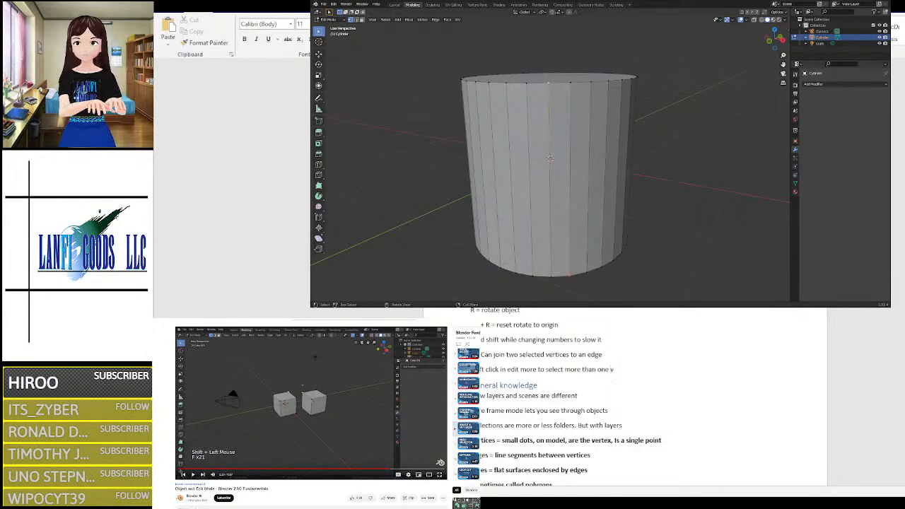
pyautogui.write(' v')
pyautogui.press('BackSpace')
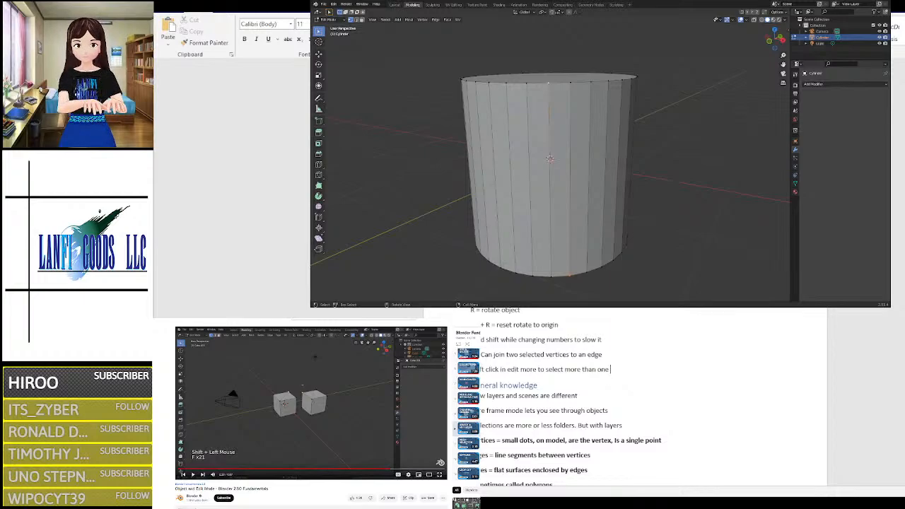
pyautogui.write('vertices')
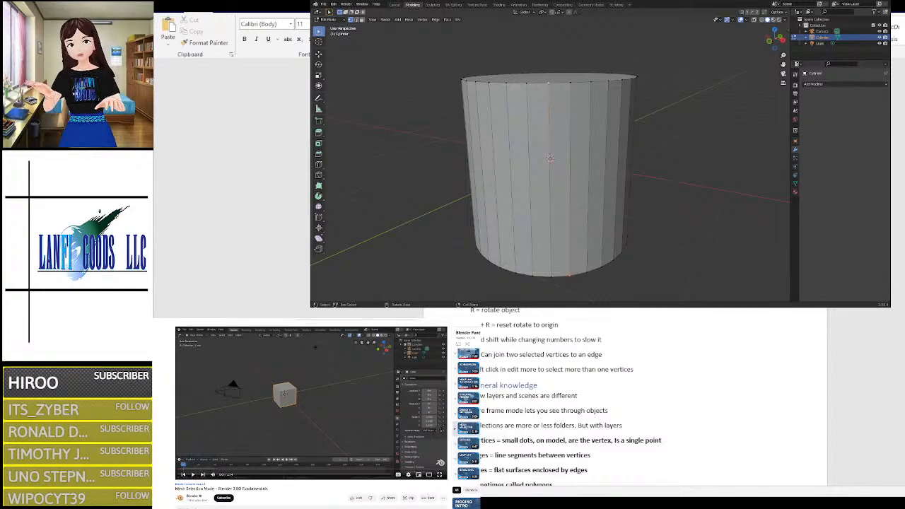
# Step: Return to the Object and Edit Mode tutorial and add the note "When joined together the objects meshes can then be edited together." in Word
pyautogui.click(183, 474)
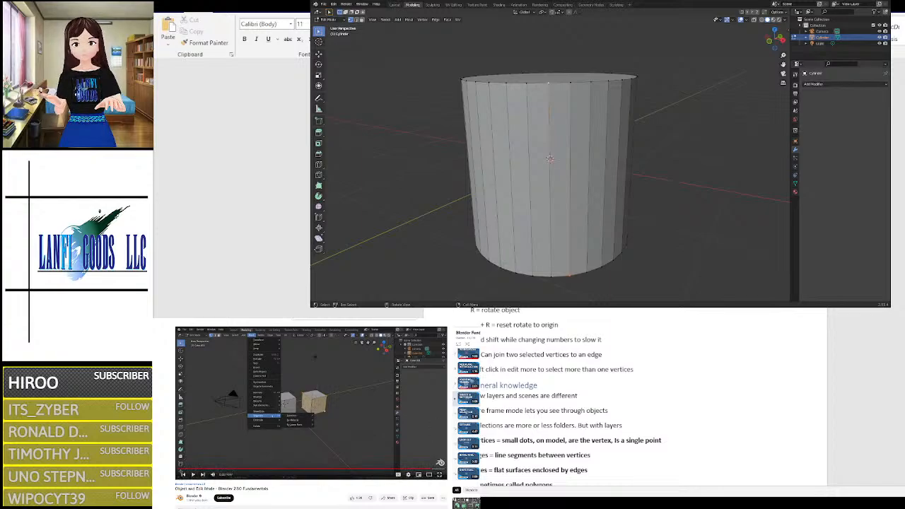
pyautogui.scroll(-10, 565, 368)
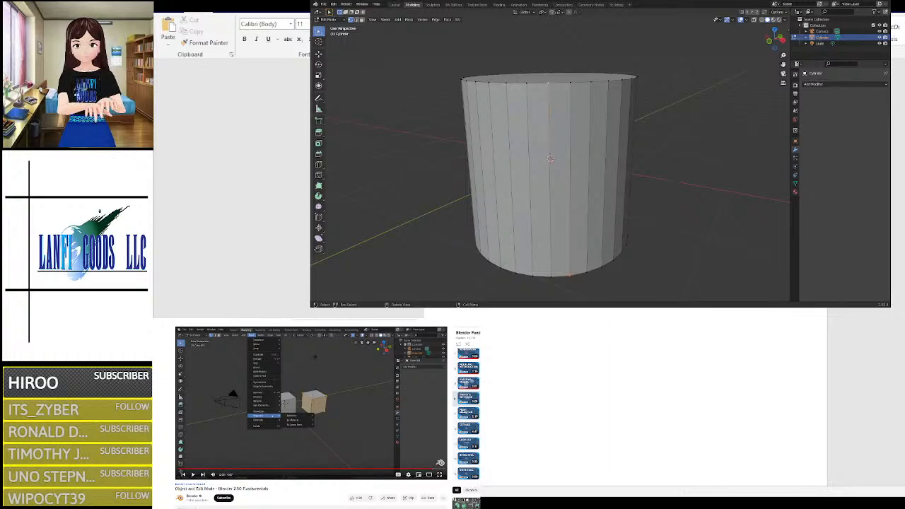
pyautogui.click(560, 402)
pyautogui.write('When j')
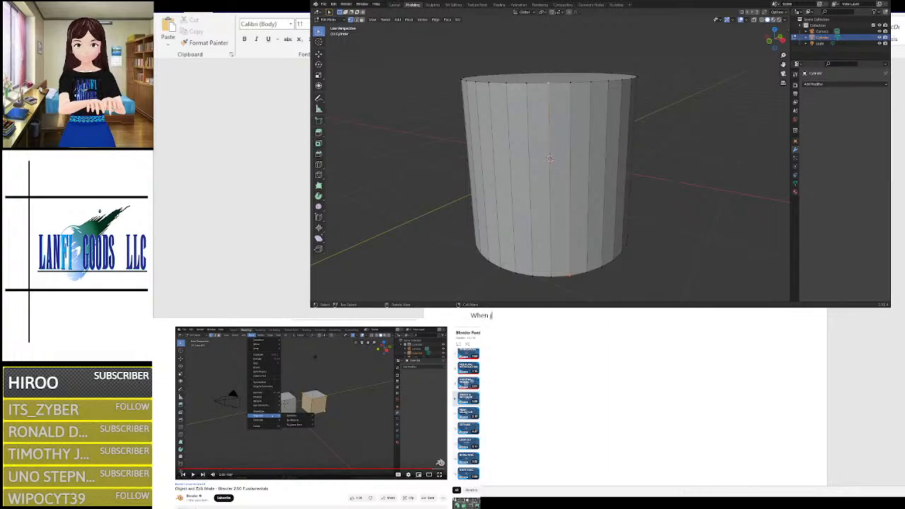
pyautogui.write('oined together')
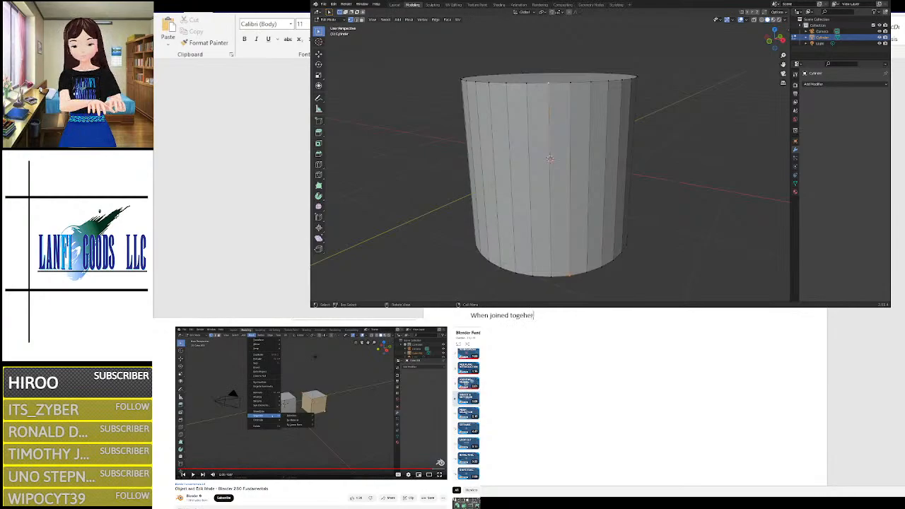
pyautogui.write(' the')
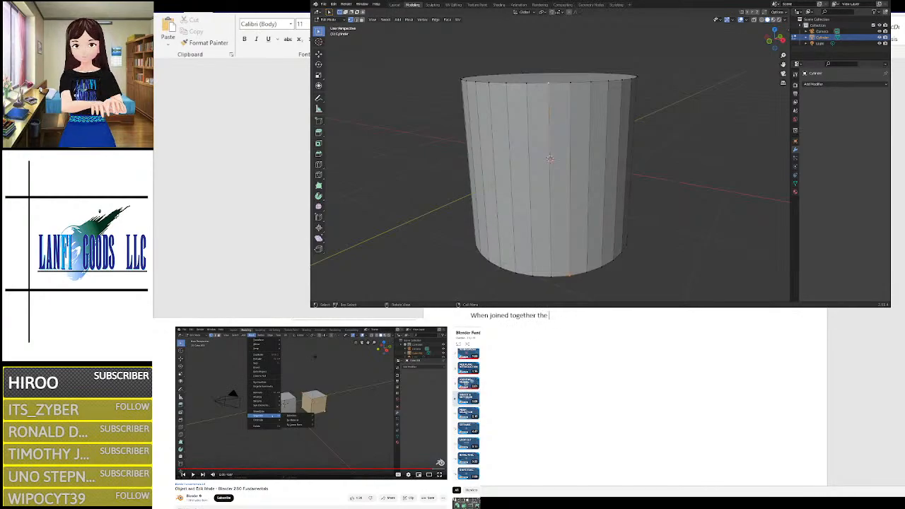
pyautogui.write(' obje')
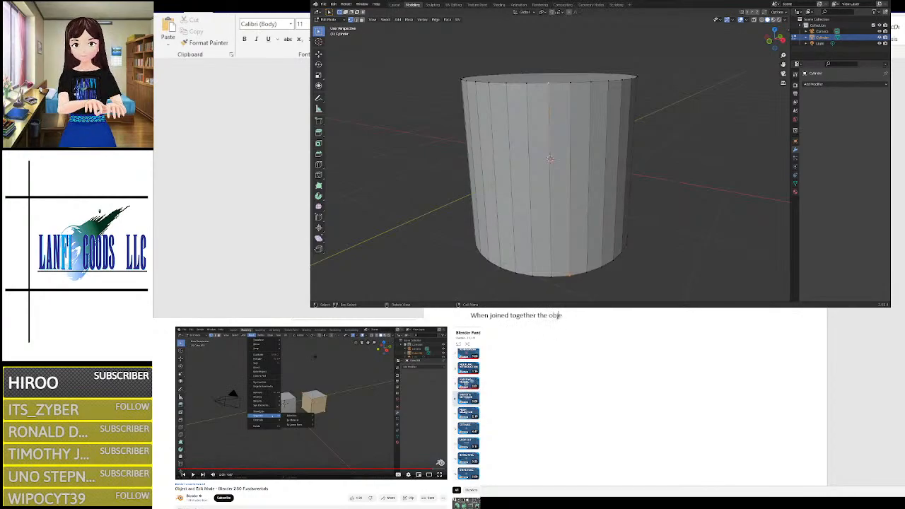
pyautogui.write('cts a')
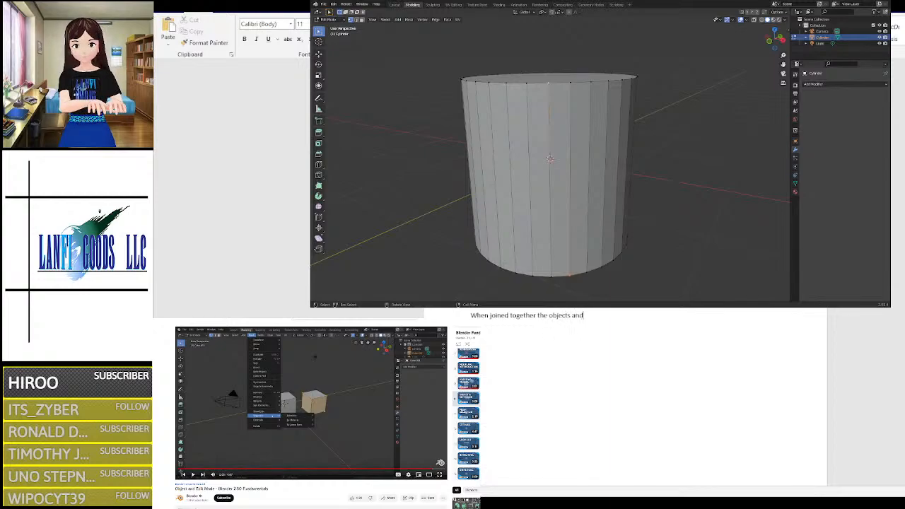
pyautogui.press('BackSpace')
pyautogui.write('meshes c')
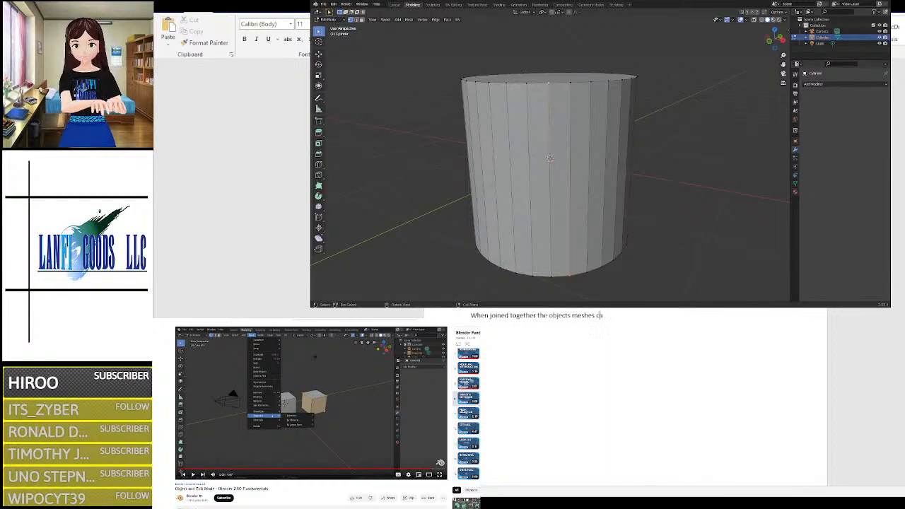
pyautogui.write('an then be e')
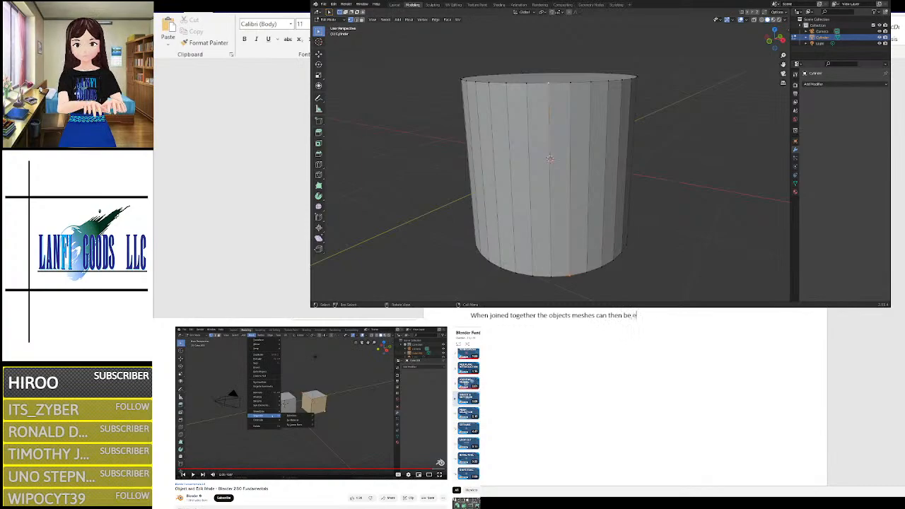
pyautogui.write('dited together')
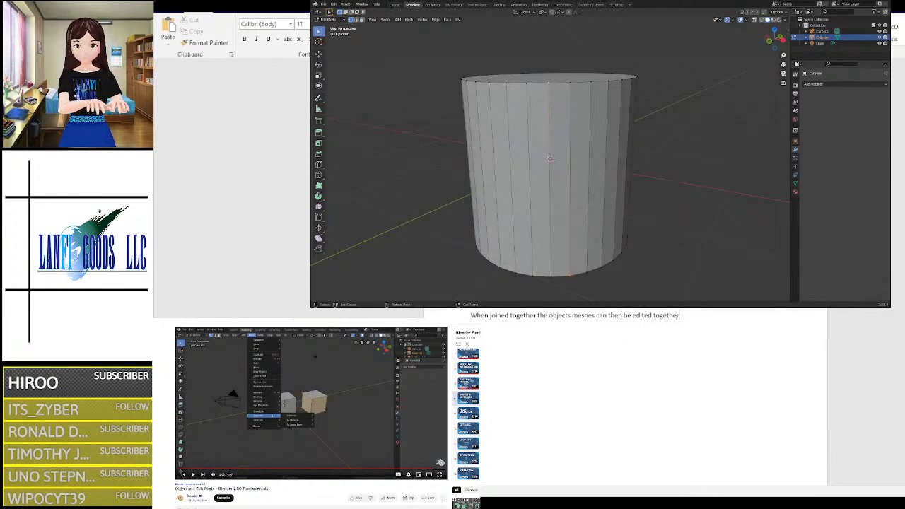
pyautogui.write('.')
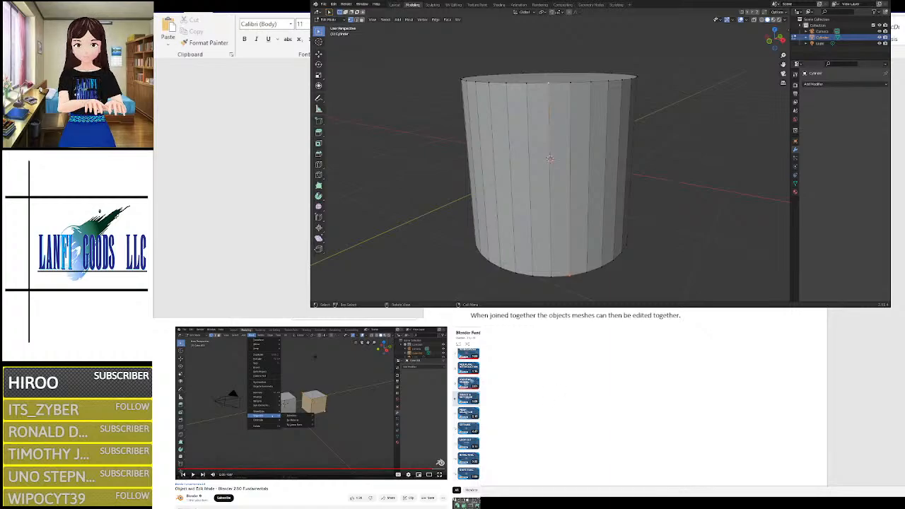
# Step: Add the note "You can separate vertices from a mesh by separating them under the mesh tab, this lets you make a separate object"
pyautogui.write('can sepe')
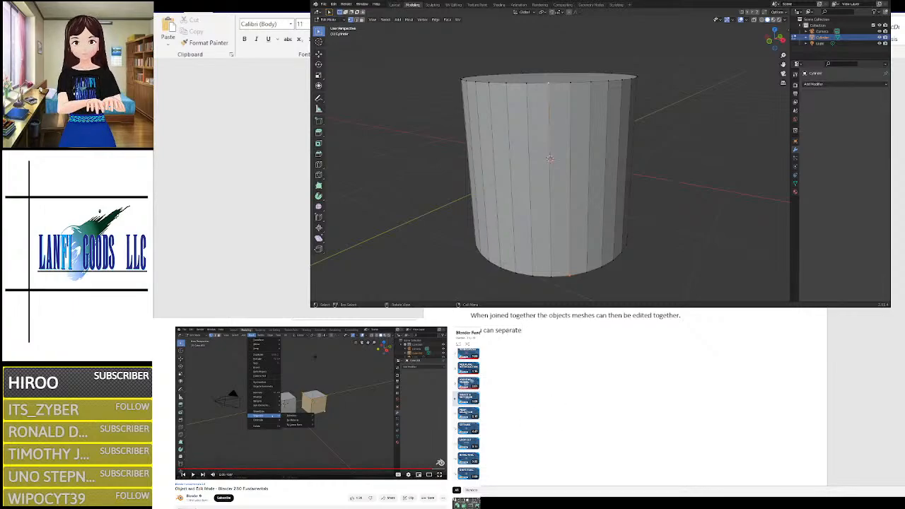
pyautogui.write('rate ver')
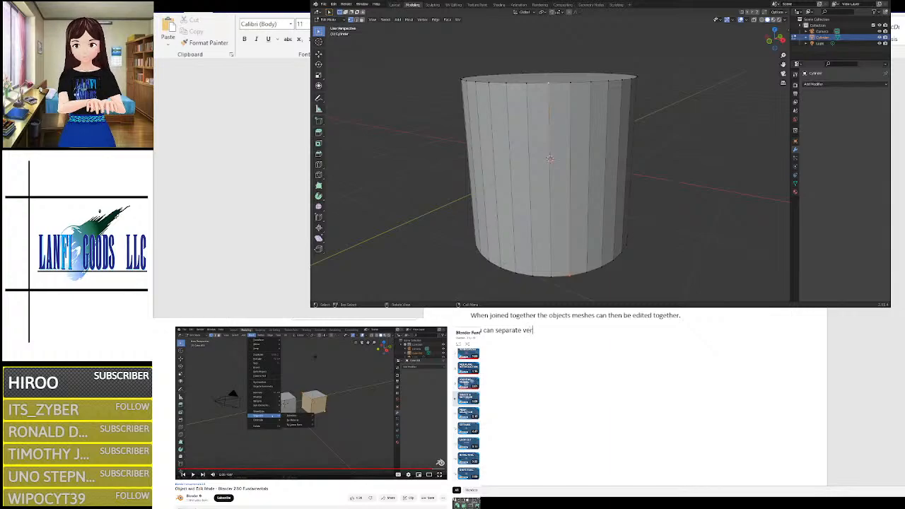
pyautogui.write('tices')
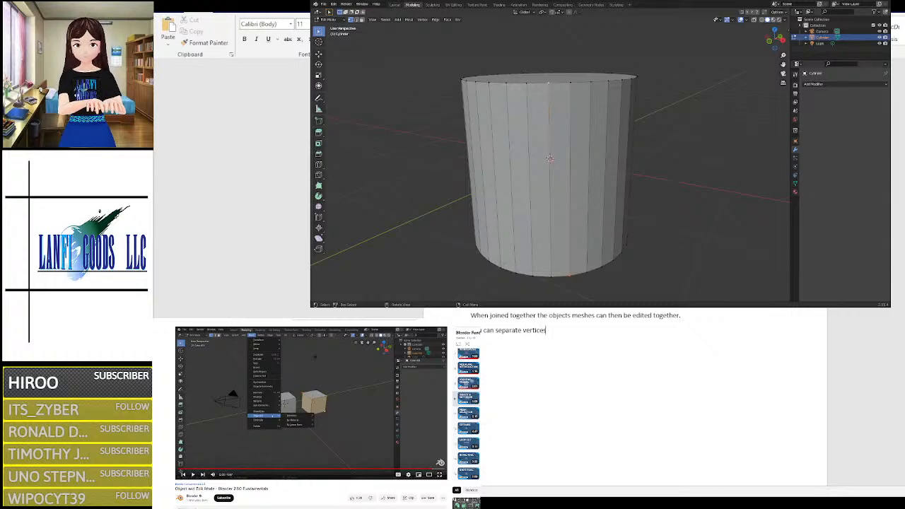
pyautogui.write(' form ')
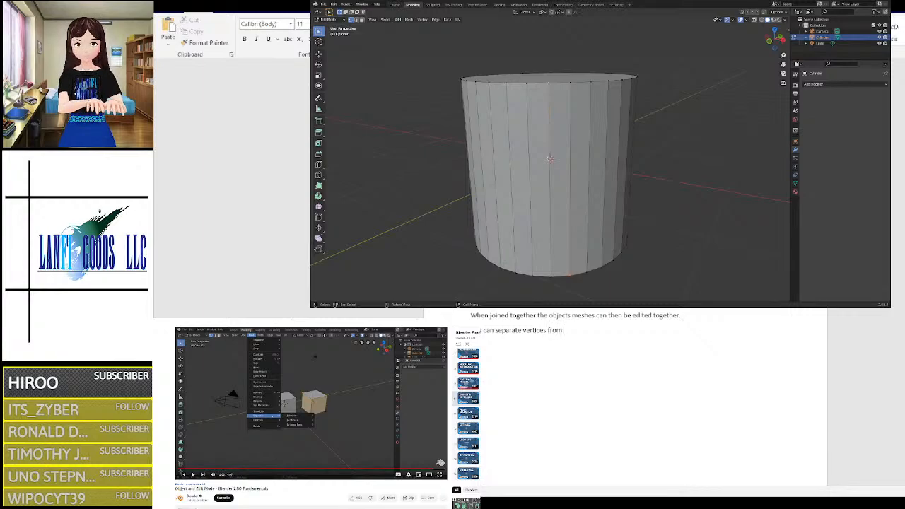
pyautogui.write('a mesh')
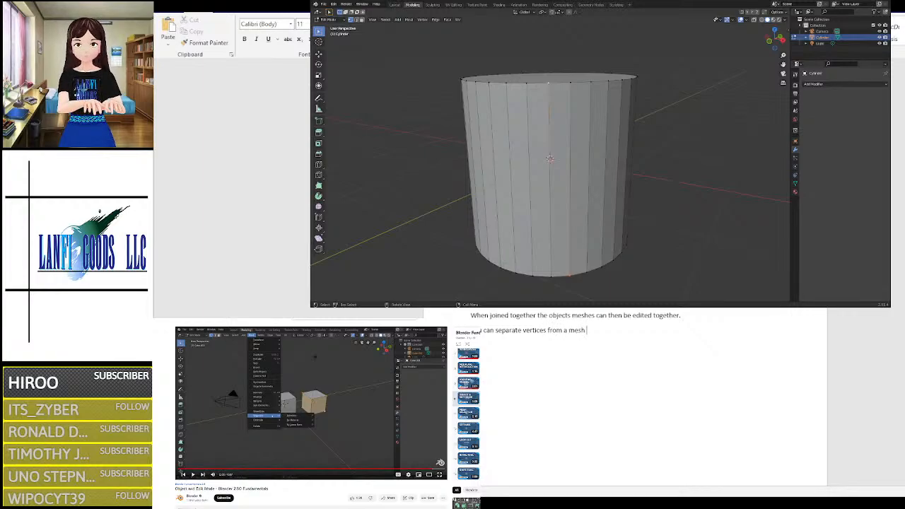
pyautogui.write(' by se')
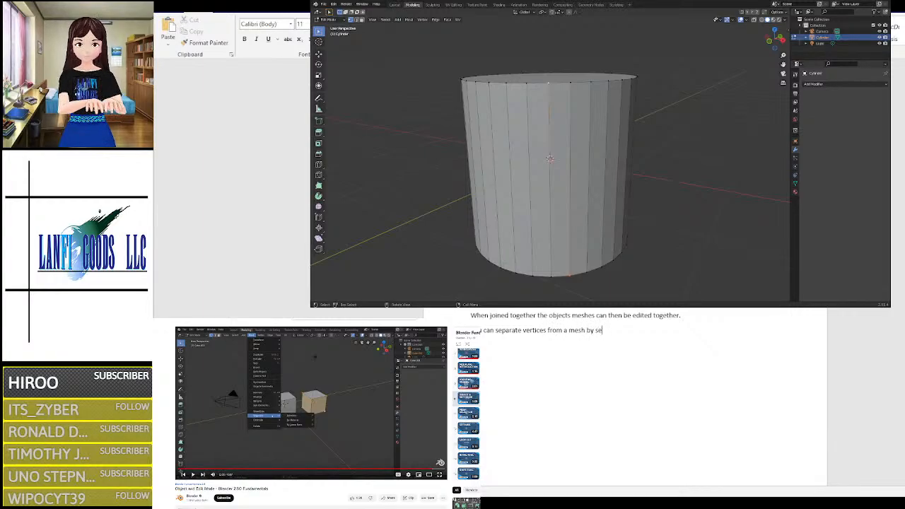
pyautogui.write('perating')
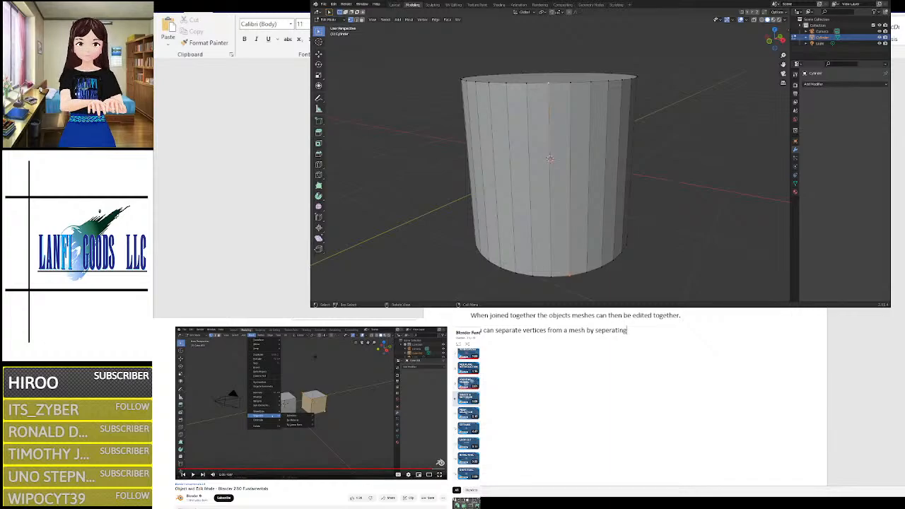
pyautogui.press('BackSpace')
pyautogui.press('BackSpace')
pyautogui.press('BackSpace')
pyautogui.press('BackSpace')
pyautogui.press('BackSpace')
pyautogui.press('BackSpace')
pyautogui.press('BackSpace')
pyautogui.write('arating them')
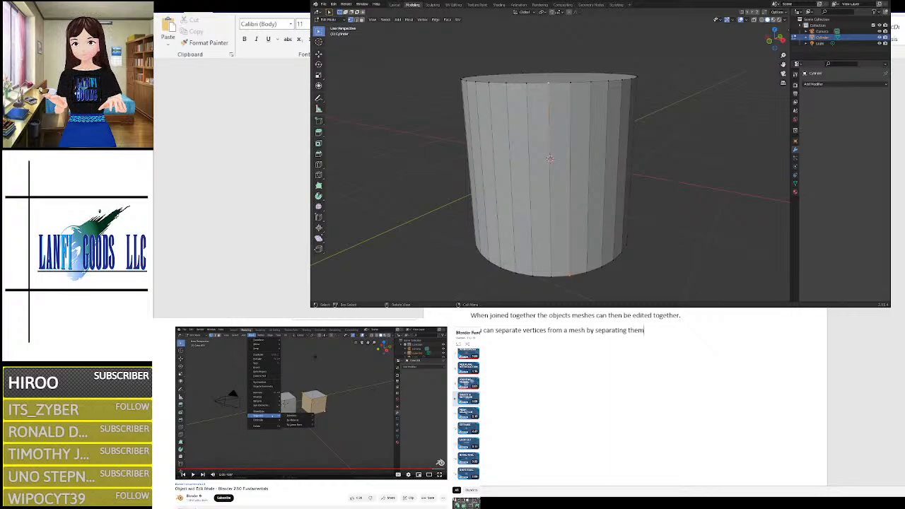
pyautogui.write(' under the')
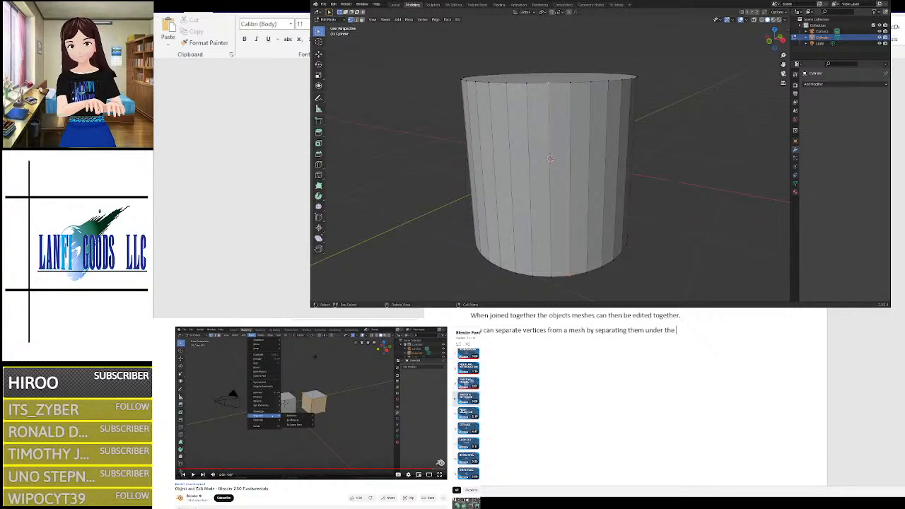
pyautogui.write(' mesh tab, ')
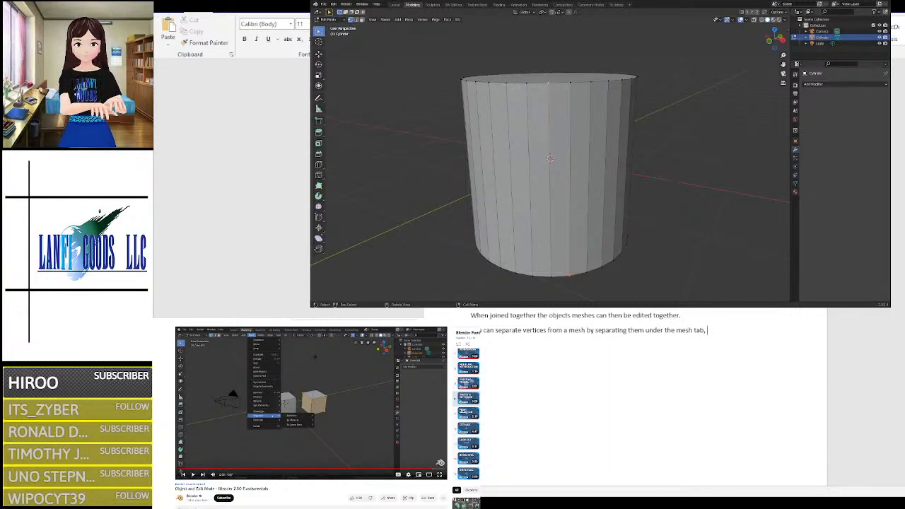
pyautogui.write('this lets y')
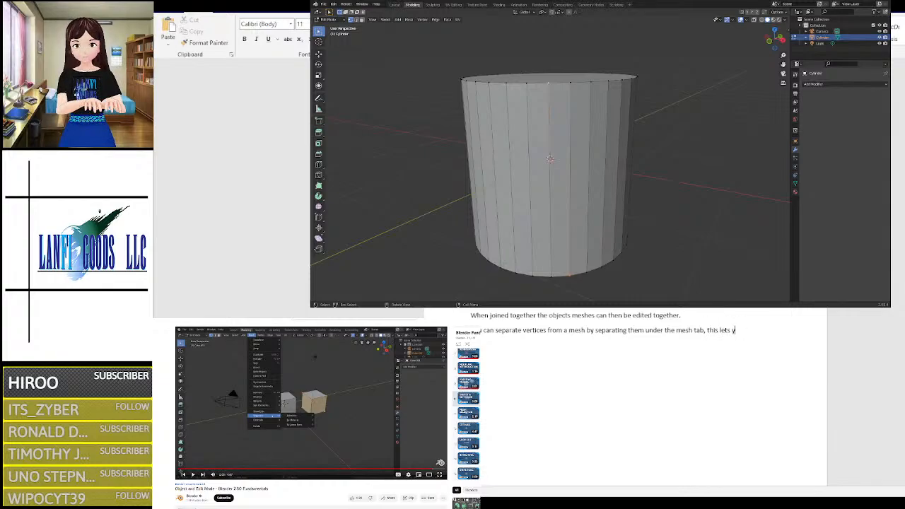
pyautogui.write('ou make a separate')
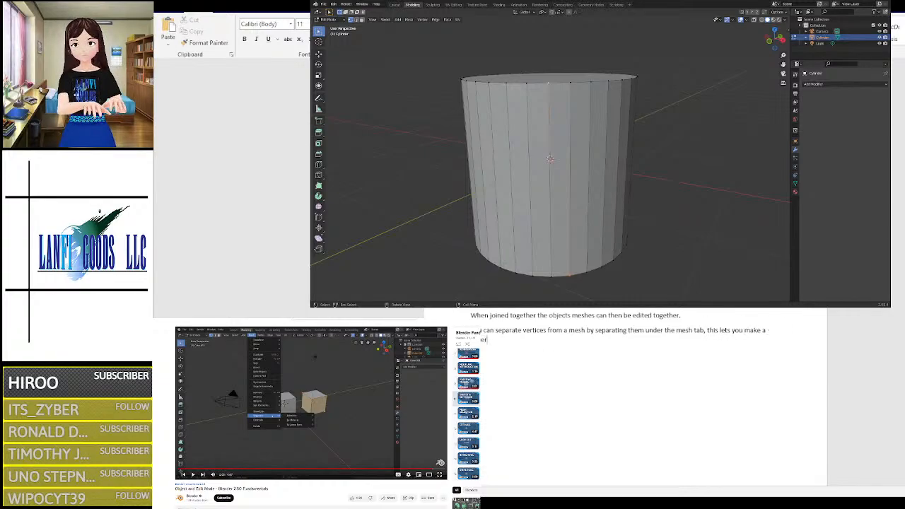
pyautogui.write(' object')
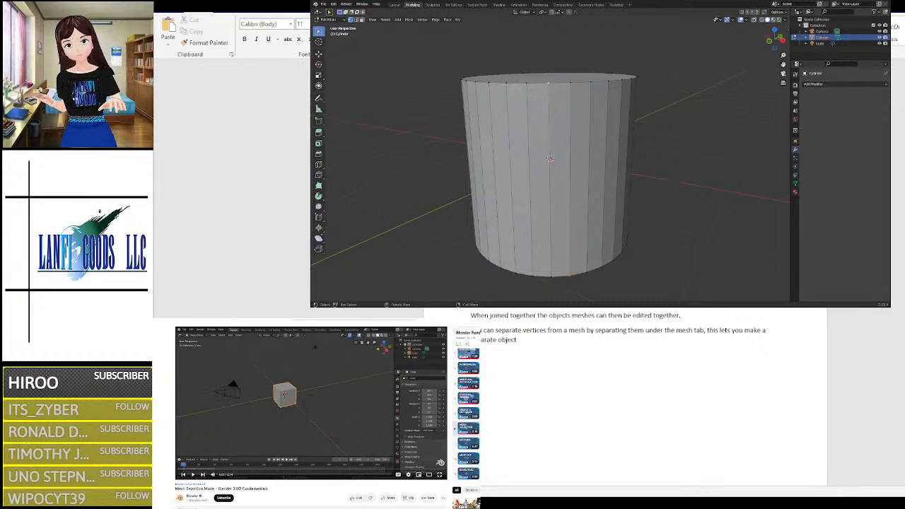
pyautogui.moveTo(647, 146)
pyautogui.mouseDown(button='middle')
pyautogui.moveTo(632, 141)
pyautogui.moveTo(627, 150)
pyautogui.moveTo(651, 146)
pyautogui.moveTo(634, 151)
pyautogui.mouseUp(button='middle')
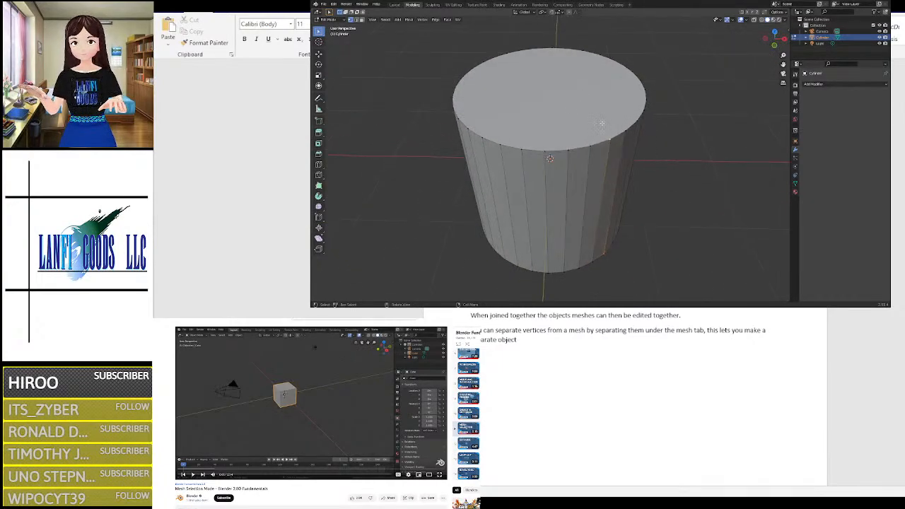
pyautogui.moveTo(652, 197); pyautogui.dragTo(627, 192, button='middle')
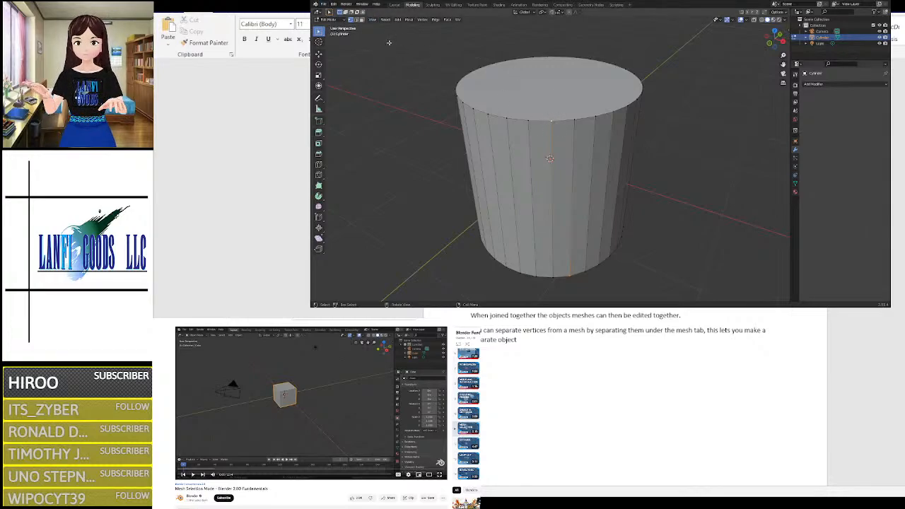
# Step: Switch to face selection and select four adjacent side faces on the front of the cylinder
pyautogui.click(358, 21)
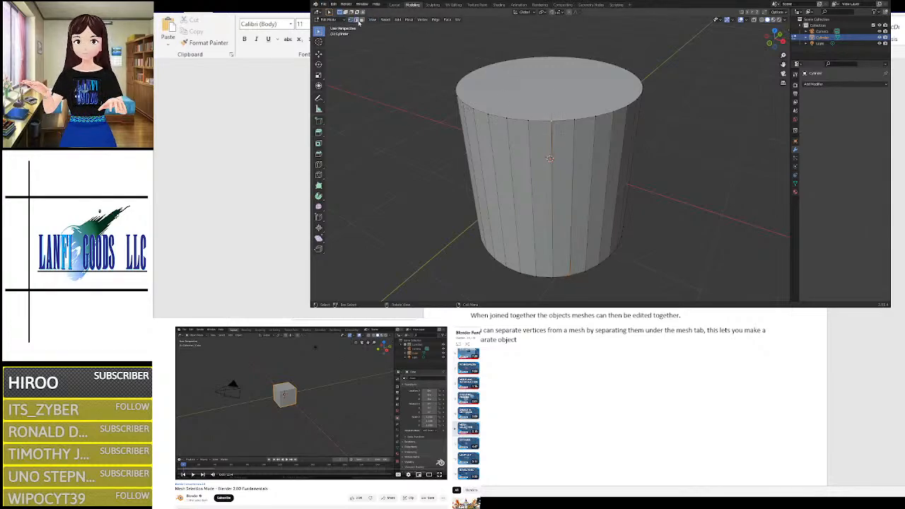
pyautogui.click(558, 142)
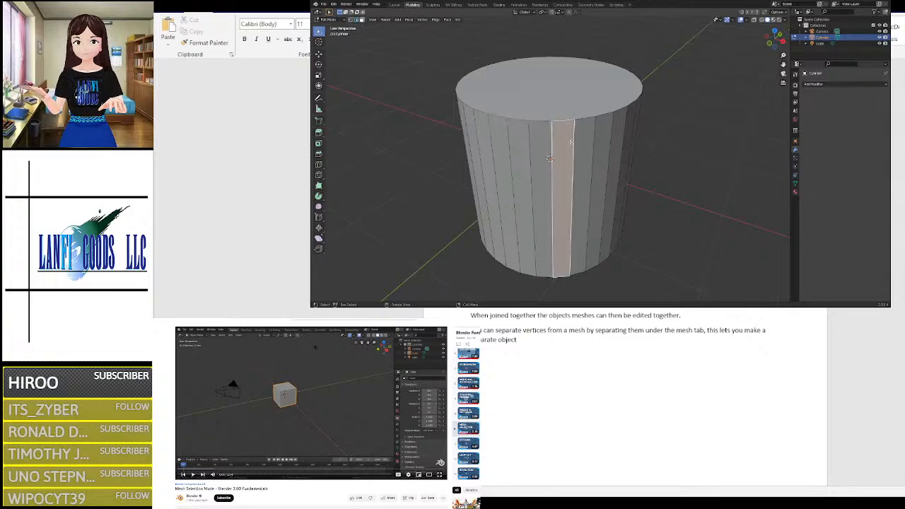
pyautogui.click(576, 145)
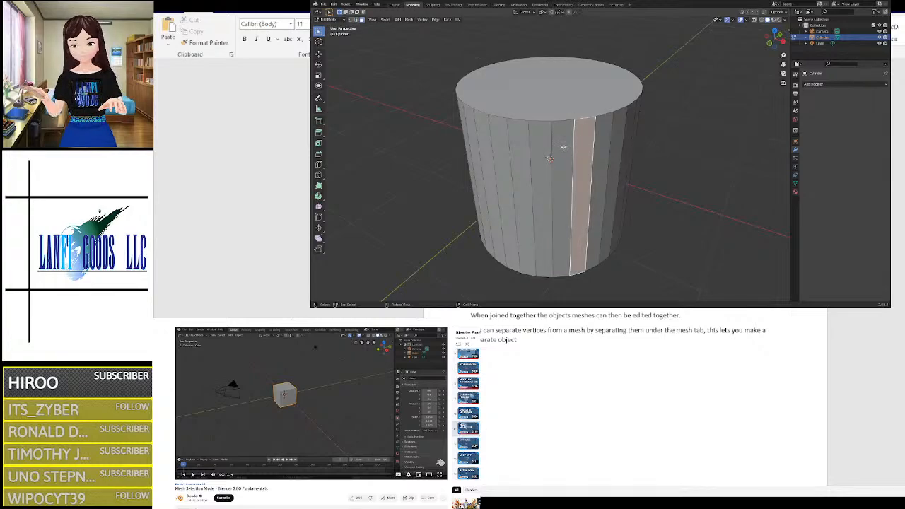
pyautogui.keyDown('shift'); pyautogui.click(561, 147); pyautogui.keyUp('shift')
pyautogui.keyDown('shift'); pyautogui.click(543, 148); pyautogui.keyUp('shift')
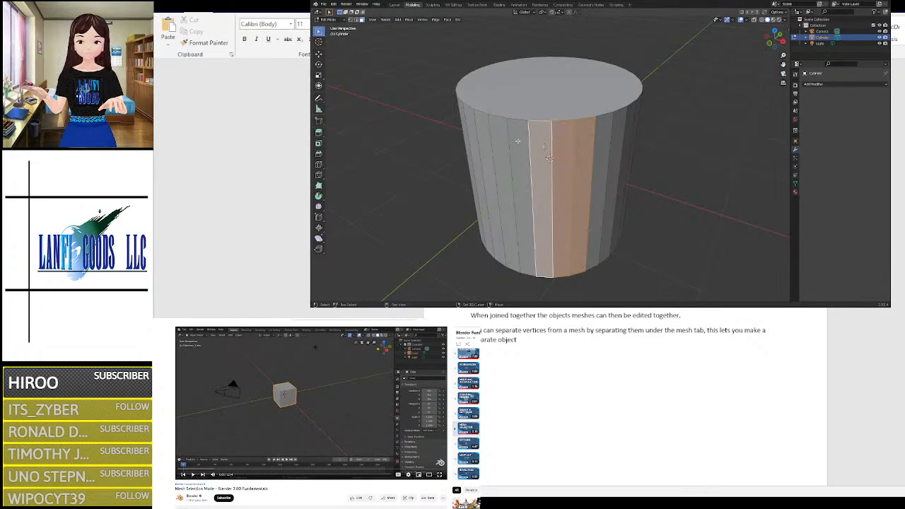
pyautogui.keyDown('shift'); pyautogui.click(518, 148); pyautogui.keyUp('shift')
# Step: Separate the selected side faces into their own object by selection, and select only the original cylinder in the scene collection
pyautogui.click(408, 20)
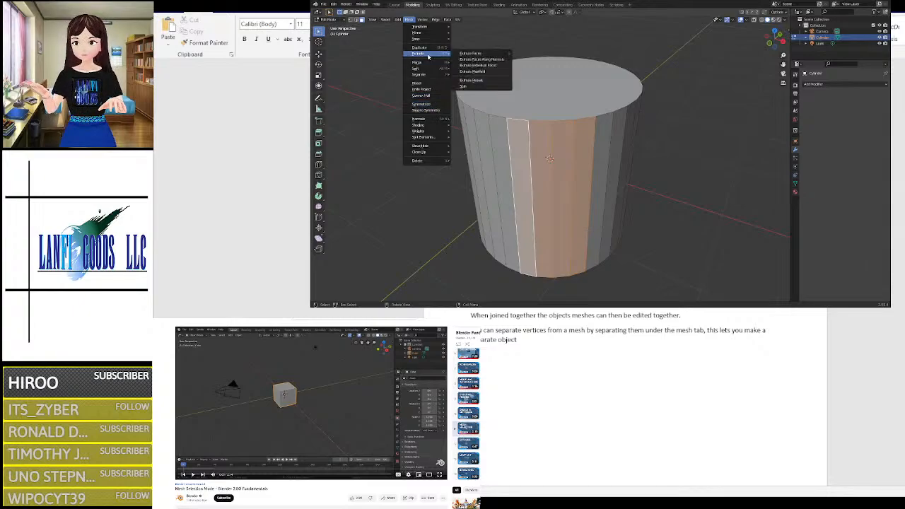
pyautogui.moveTo(429, 62)
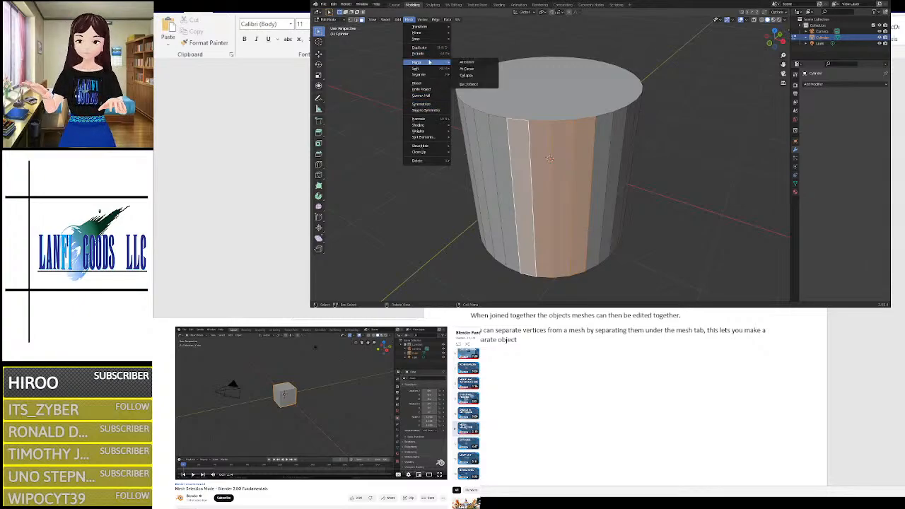
pyautogui.moveTo(445, 125)
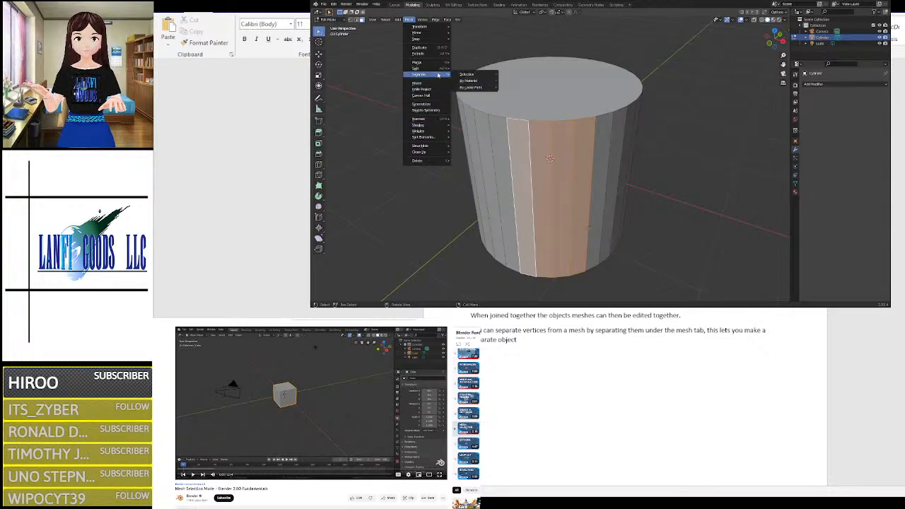
pyautogui.click(475, 74)
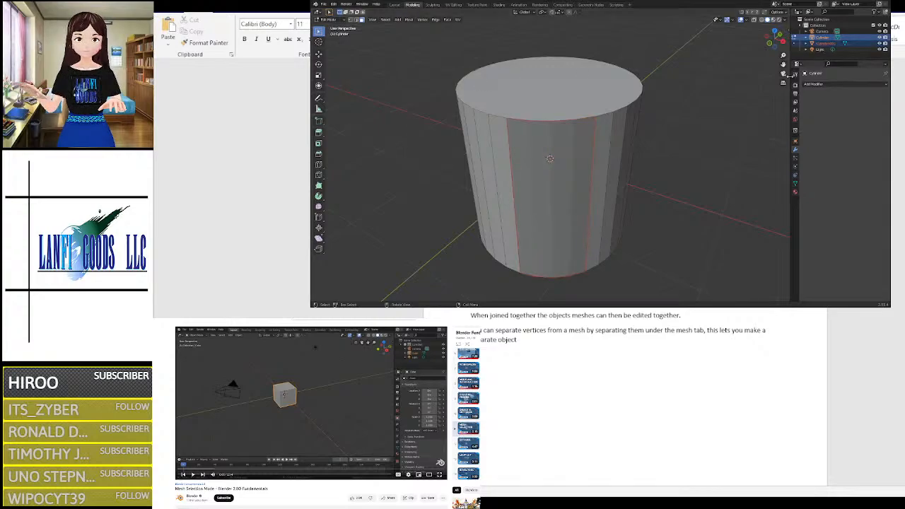
pyautogui.click(826, 38)
pyautogui.scroll(-2, 714, 87)
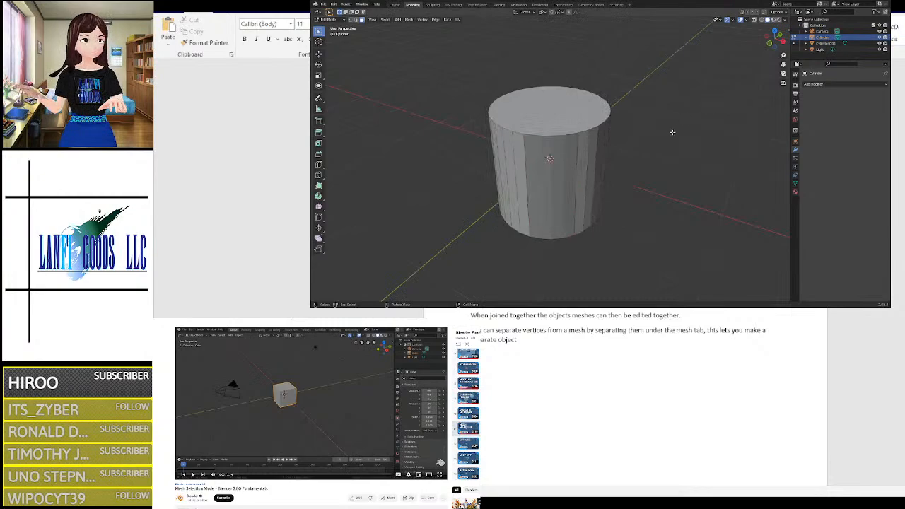
pyautogui.moveTo(673, 132); pyautogui.dragTo(698, 139, button='middle')
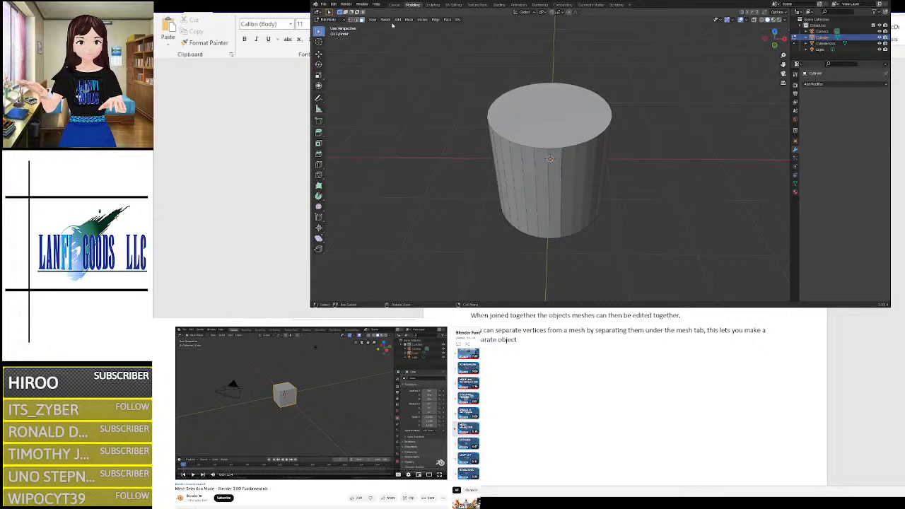
# Step: Switch to Object Mode and move the cylinder along the X axis away from the separated side piece
pyautogui.click(330, 19)
pyautogui.click(336, 26)
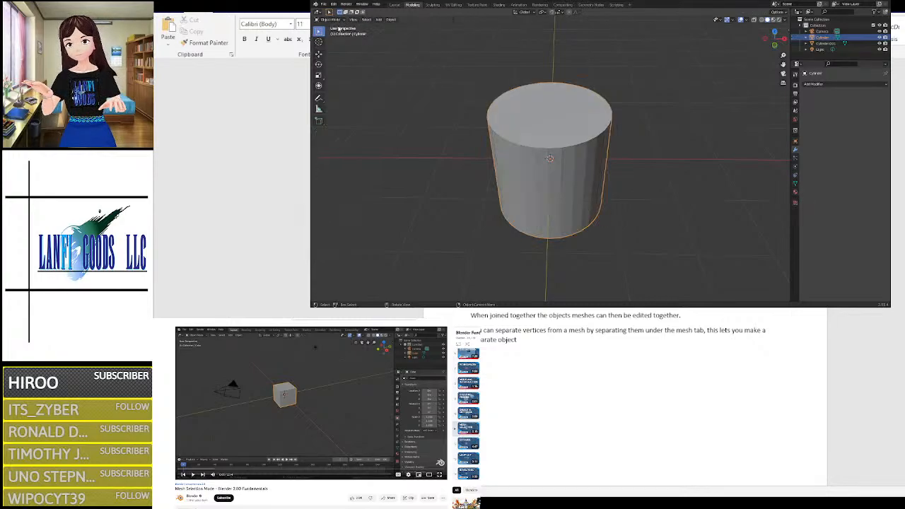
pyautogui.click(319, 54)
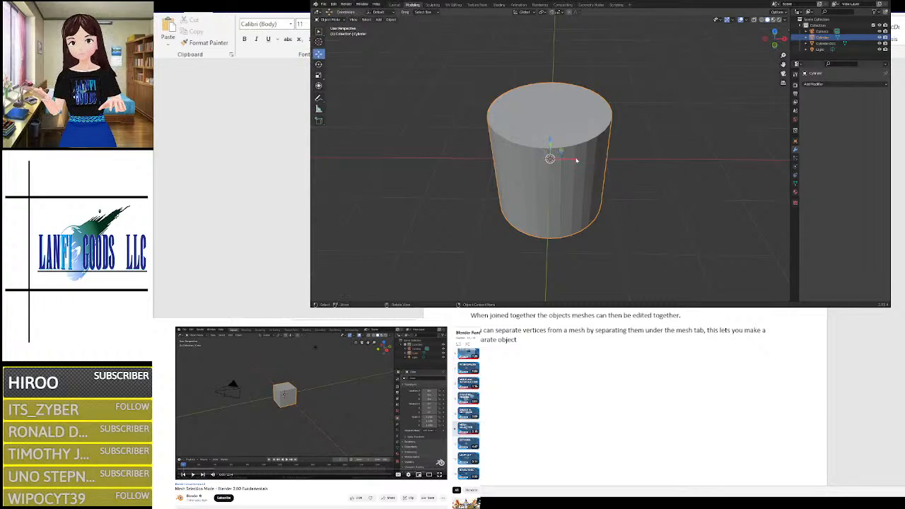
pyautogui.moveTo(576, 161); pyautogui.dragTo(495, 161)
pyautogui.moveTo(547, 162)
pyautogui.mouseDown(button='middle')
pyautogui.moveTo(585, 181)
pyautogui.moveTo(589, 154)
pyautogui.moveTo(549, 153)
pyautogui.moveTo(546, 144)
pyautogui.mouseUp(button='middle')
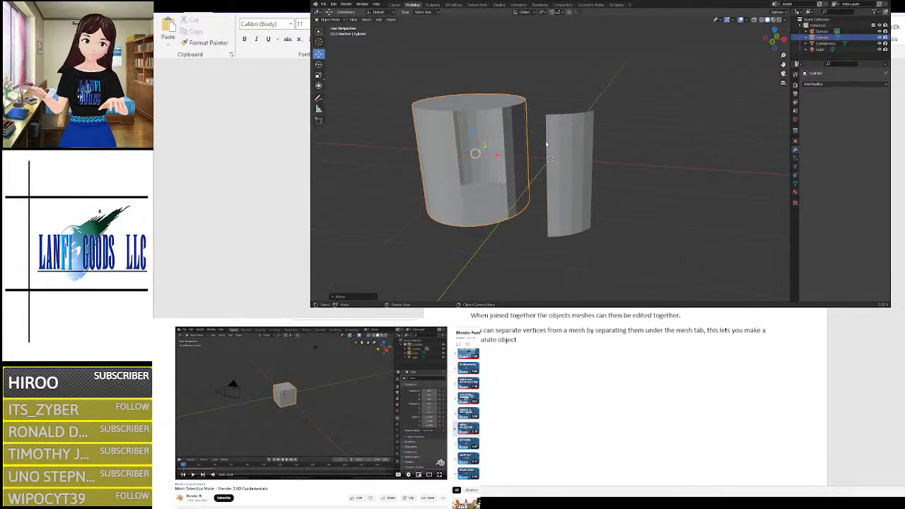
# Step: Undo the cylinder's move and the face separation, and clear the face selection
pyautogui.hotkey('ctrl', 'z')
pyautogui.press('Tab')
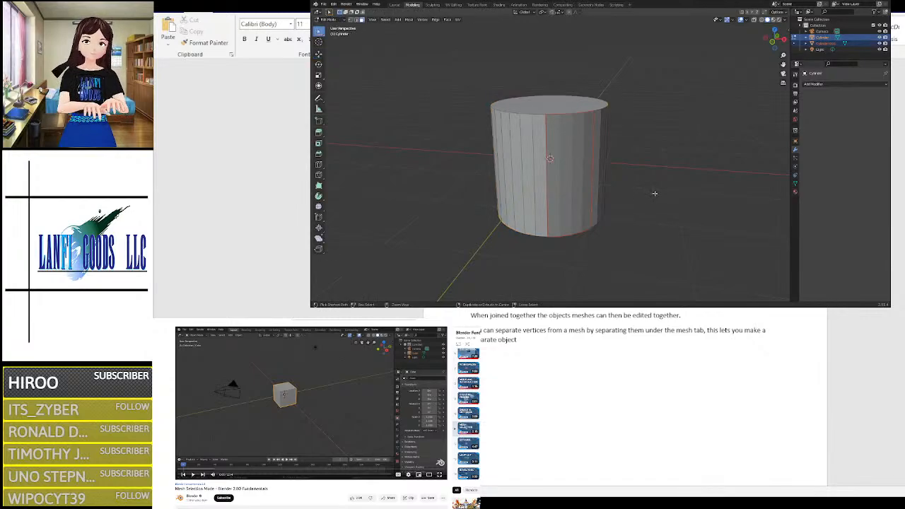
pyautogui.hotkey('ctrl', 'z')
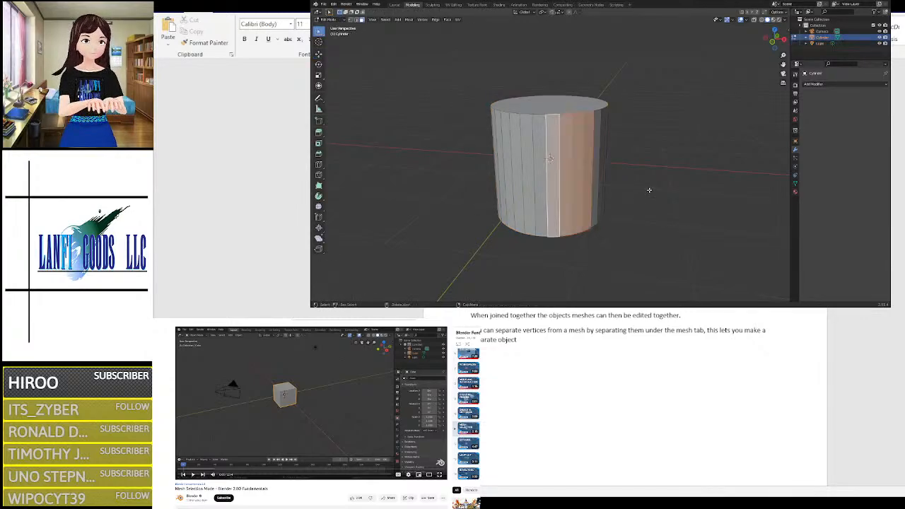
pyautogui.click(645, 189)
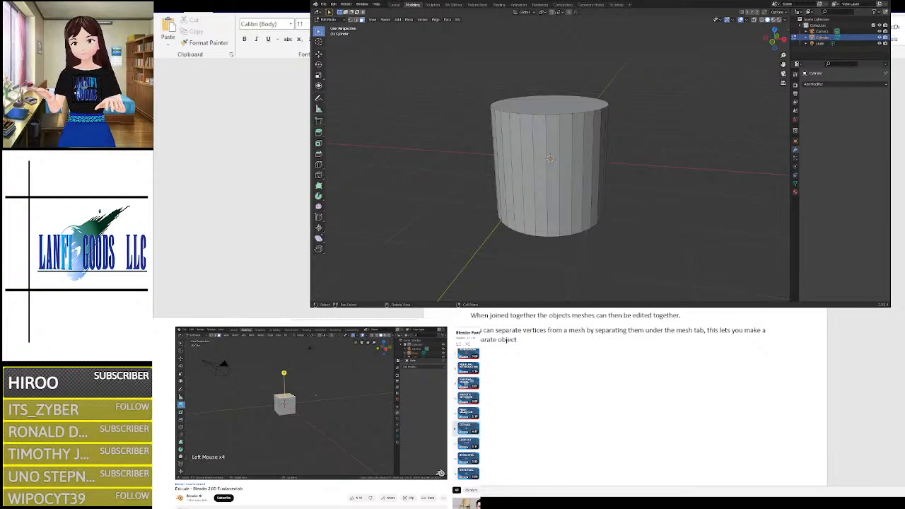
# Step: Pause the Extrude tutorial, activate the Extrude Region tool and select the cylinder's top face
pyautogui.press('space')
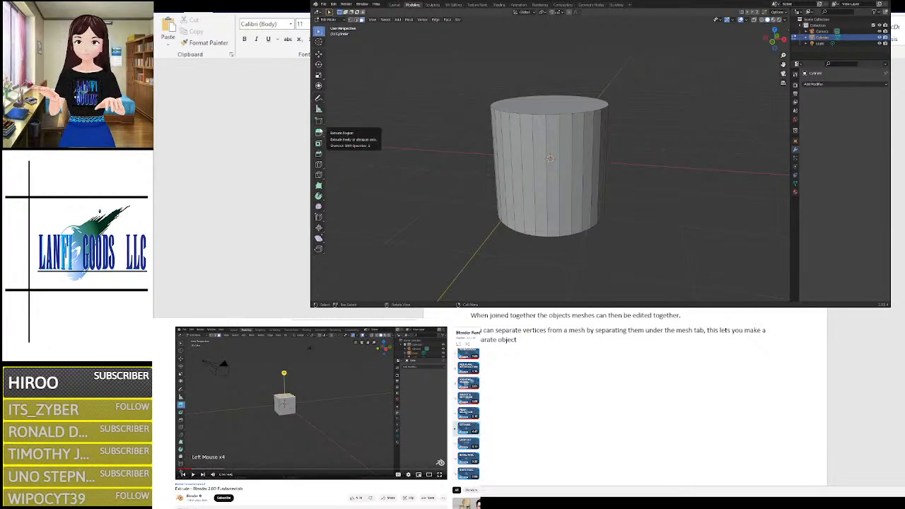
pyautogui.click(318, 132)
pyautogui.moveTo(441, 129); pyautogui.dragTo(485, 151, button='middle')
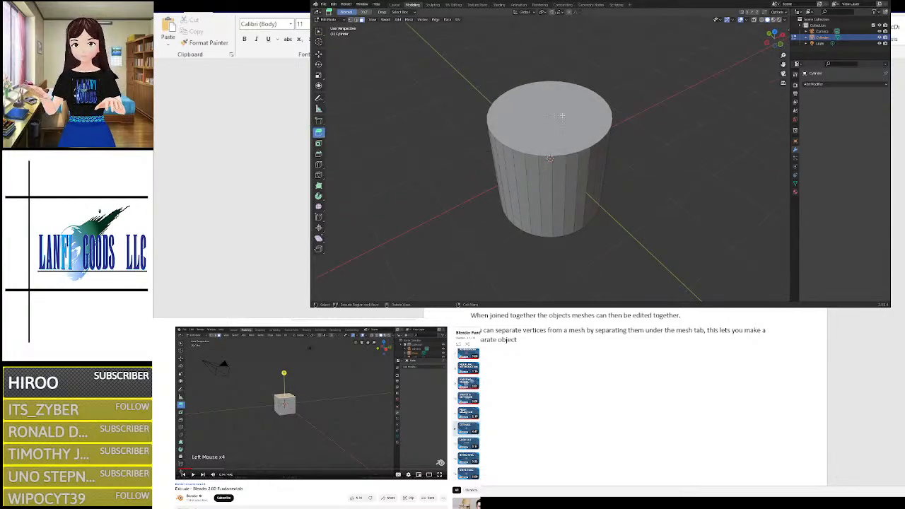
pyautogui.click(562, 115)
pyautogui.moveTo(650, 185); pyautogui.dragTo(626, 172, button='middle')
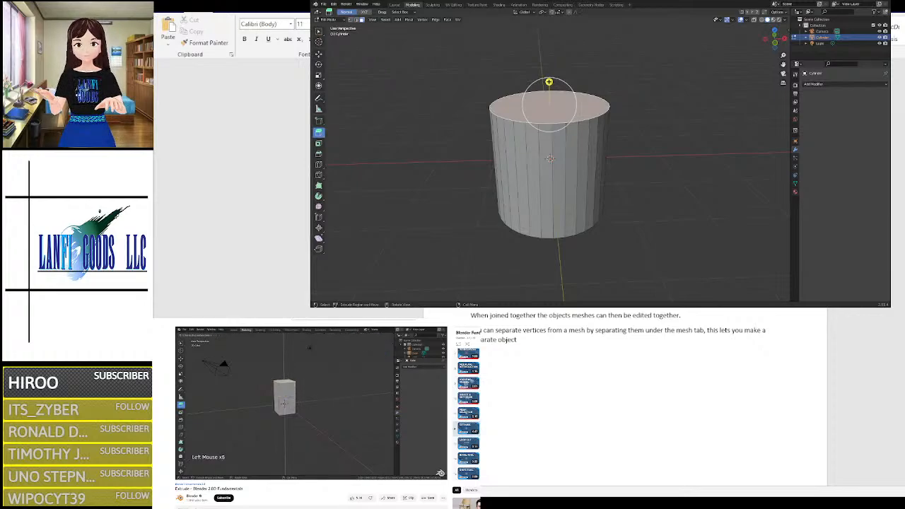
# Step: Try extruding the top face down into the cylinder, and undo the extrusion
pyautogui.moveTo(278, 427)
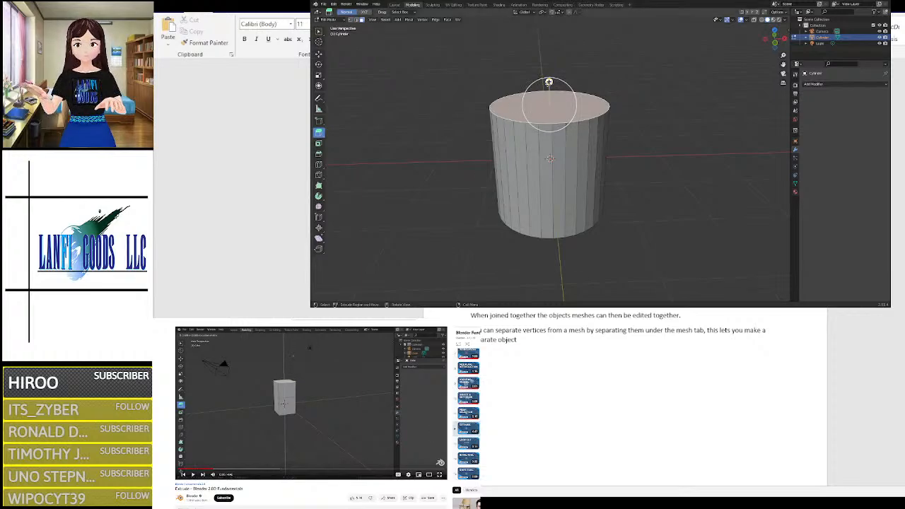
pyautogui.moveTo(548, 84); pyautogui.dragTo(557, 129)
pyautogui.moveTo(637, 60); pyautogui.dragTo(617, 80, button='middle')
pyautogui.moveTo(523, 139); pyautogui.dragTo(605, 162)
pyautogui.moveTo(588, 205); pyautogui.dragTo(606, 172, button='middle')
pyautogui.hotkey('ctrl', 'z')
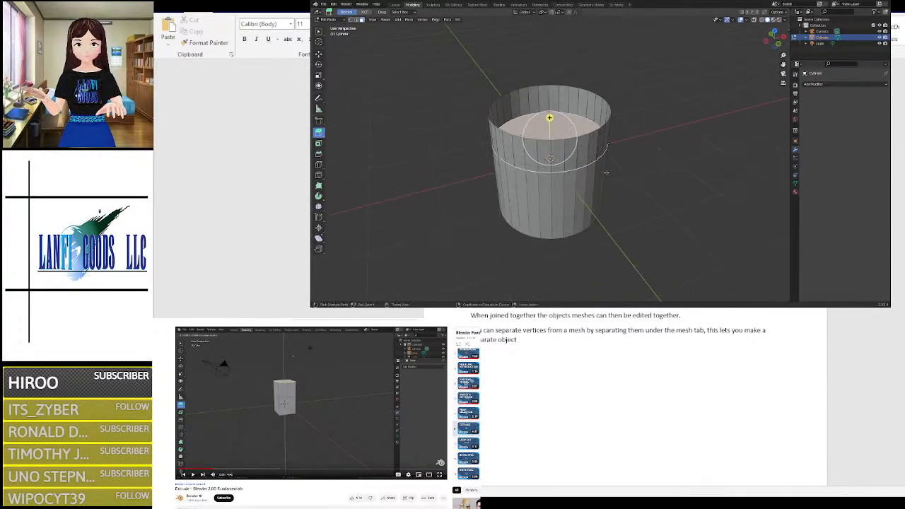
pyautogui.hotkey('ctrl', 'z')
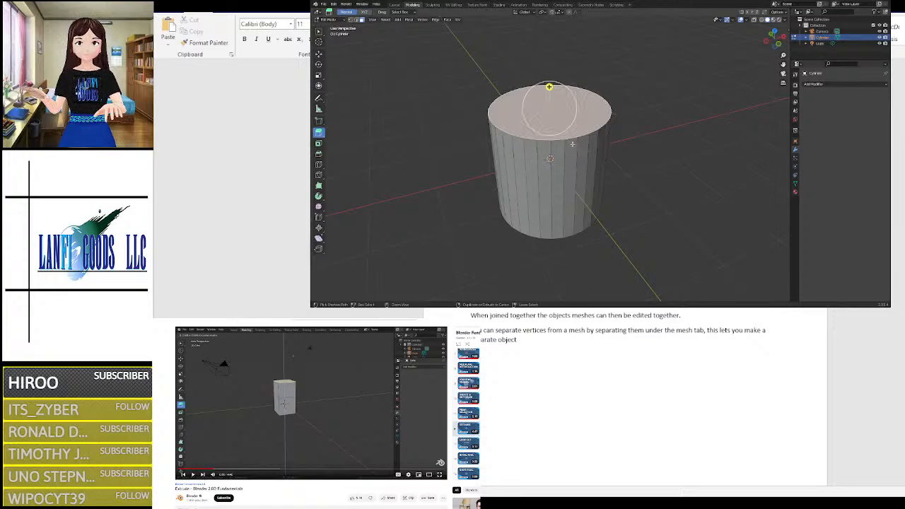
# Step: Extrude the top face down into the cylinder again and restore it to the rim
pyautogui.press('e')
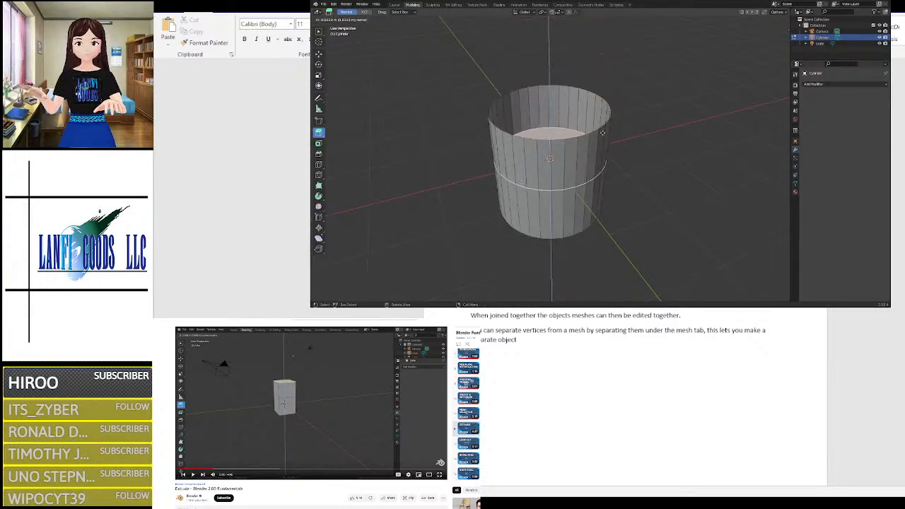
pyautogui.click(604, 109)
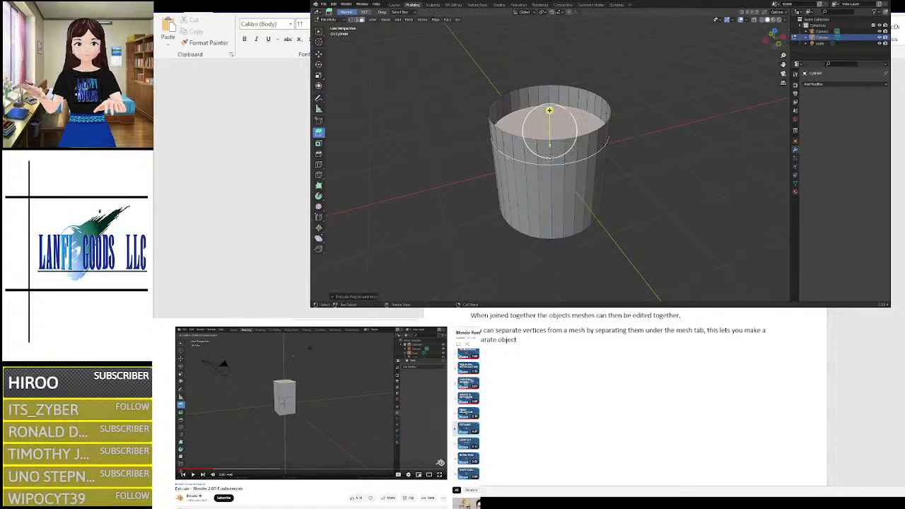
pyautogui.moveTo(549, 110); pyautogui.dragTo(549, 86)
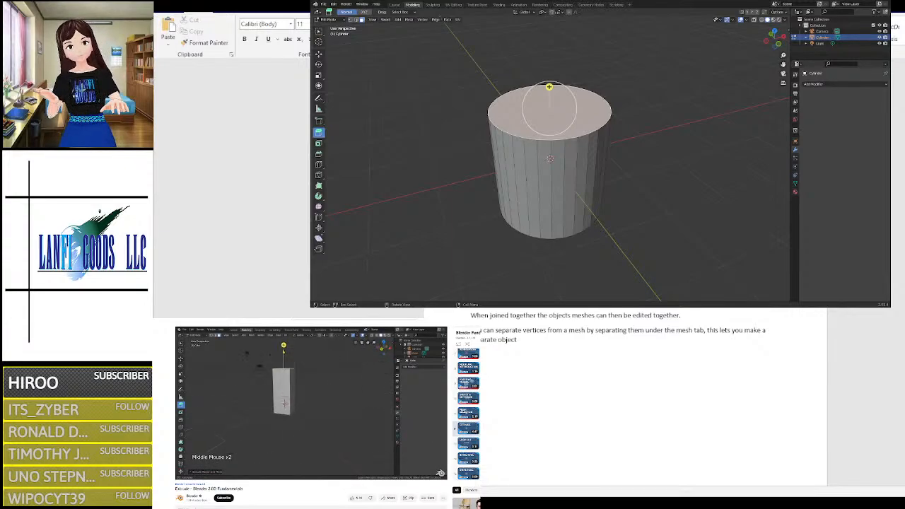
pyautogui.moveTo(324, 412)
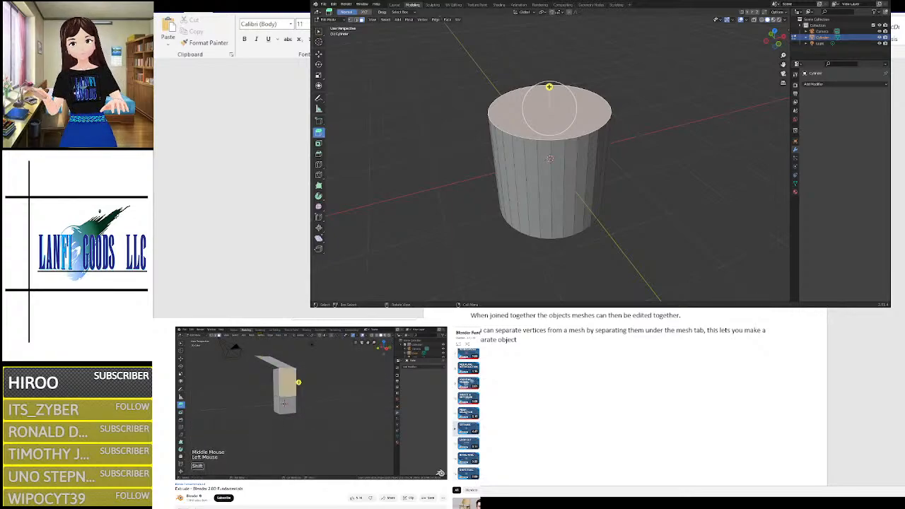
pyautogui.moveTo(359, 390)
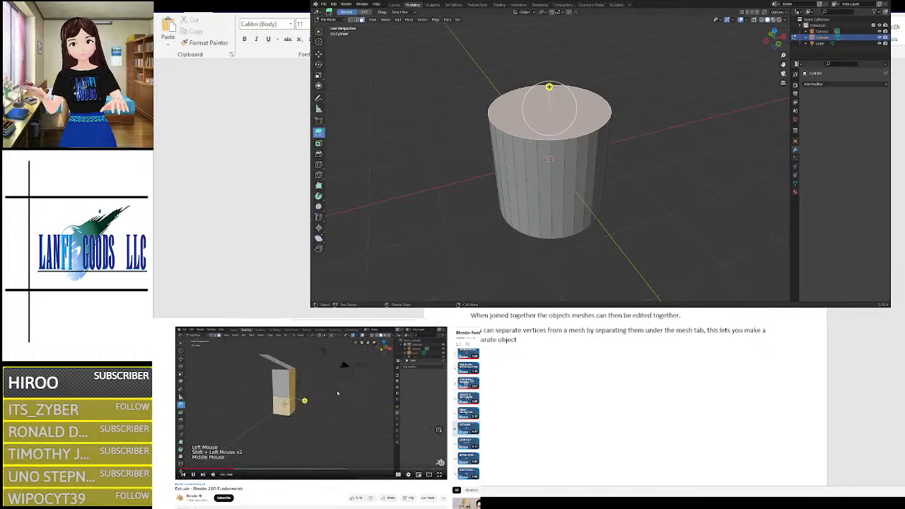
pyautogui.scroll(-1, 330, 393)
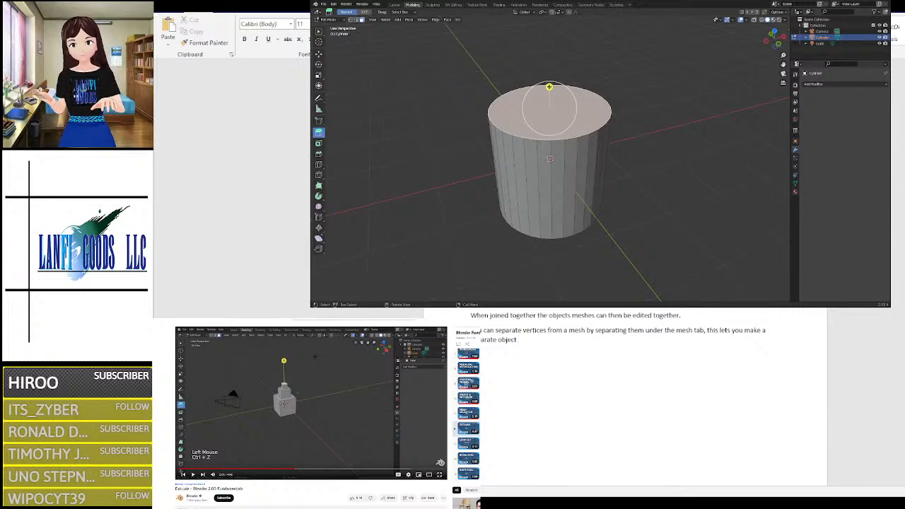
# Step: Add a bold note reading "Extrude is used to create a clone of the object at whatever face it is at."
pyautogui.hotkey('ctrl', 'b')
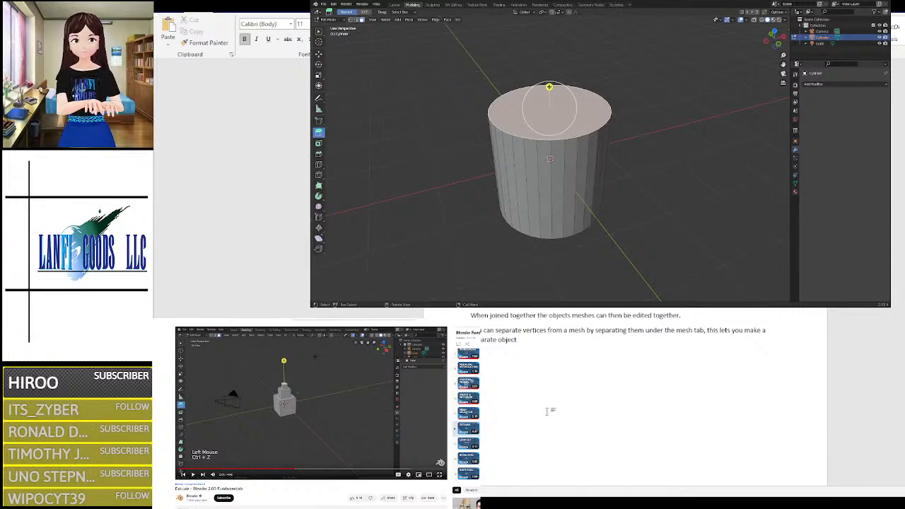
pyautogui.write('Extrude')
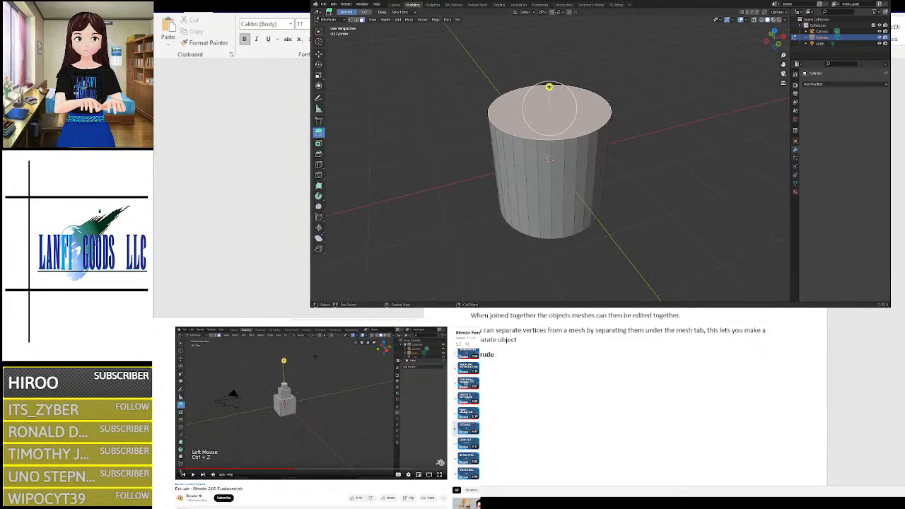
pyautogui.write(' is')
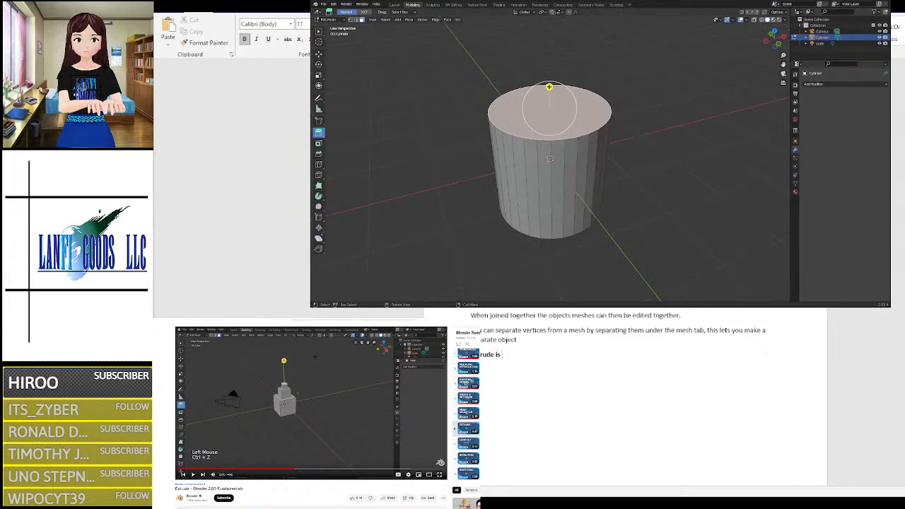
pyautogui.write(' used to cre')
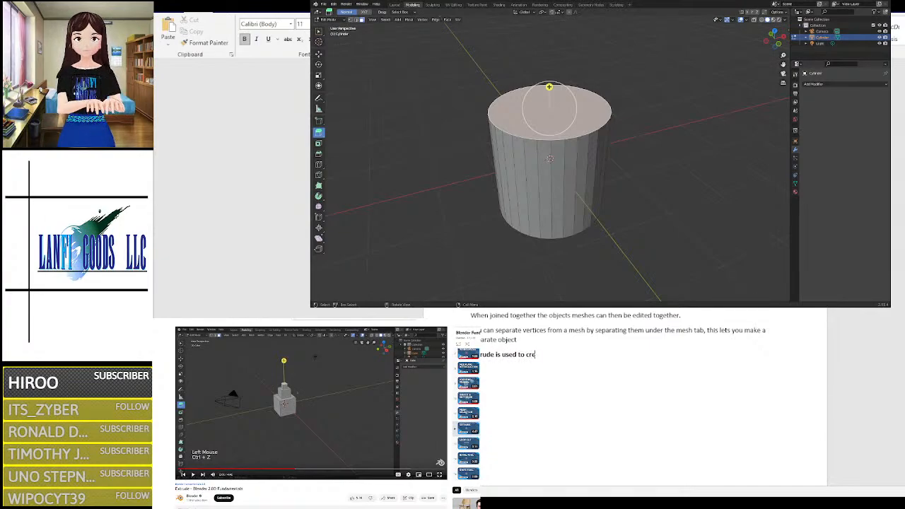
pyautogui.write('ate a clo')
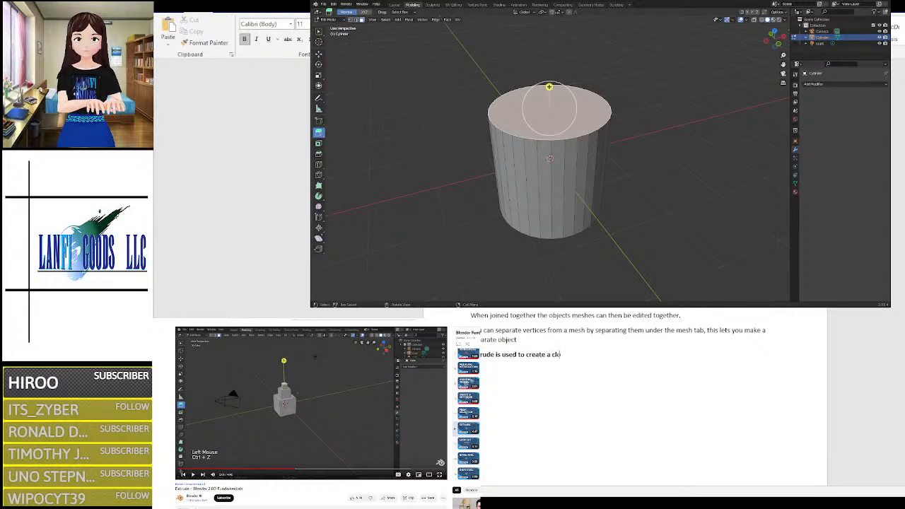
pyautogui.write('ne of the objet')
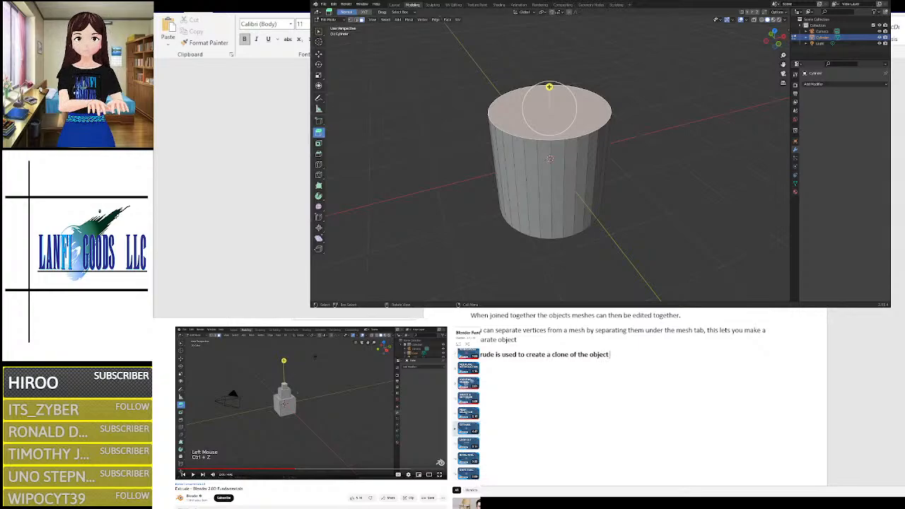
pyautogui.write(' at w')
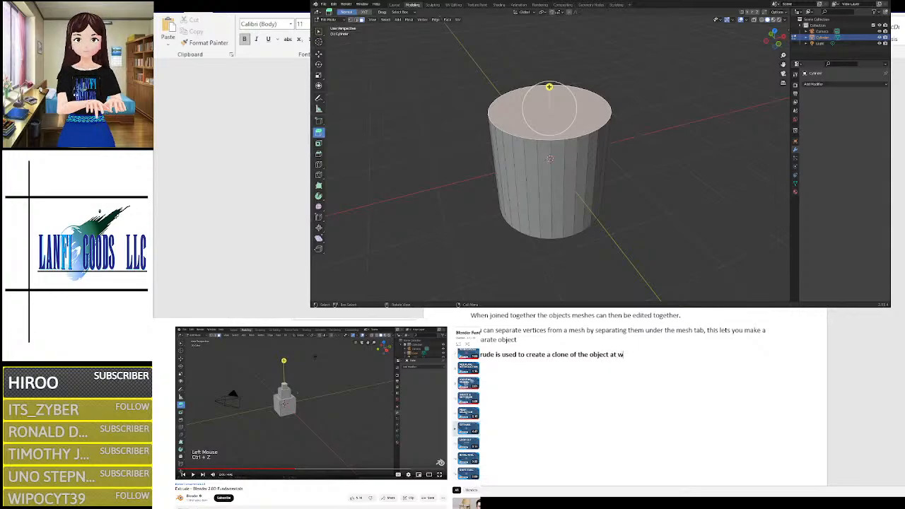
pyautogui.write('htever f')
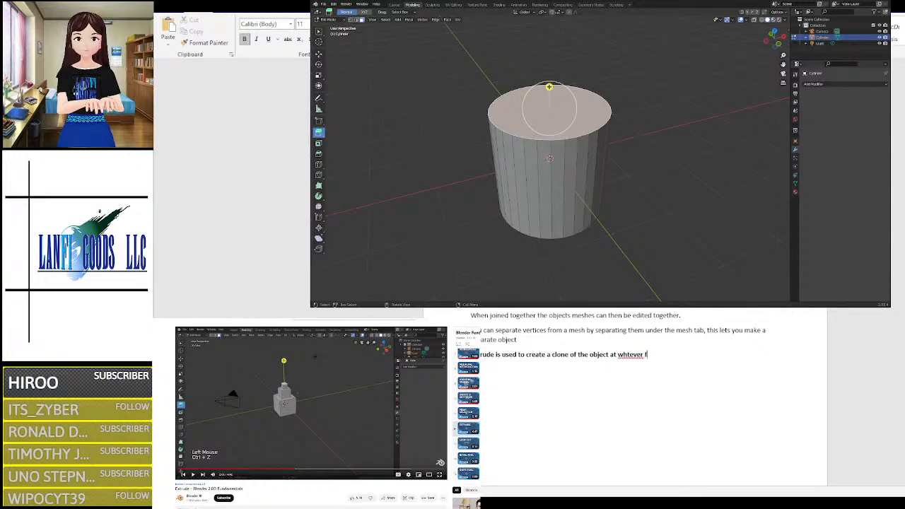
pyautogui.press('BackSpace')
pyautogui.press('BackSpace')
pyautogui.press('BackSpace')
pyautogui.press('BackSpace')
pyautogui.press('BackSpace')
pyautogui.press('BackSpace')
pyautogui.press('BackSpace')
pyautogui.write('at')
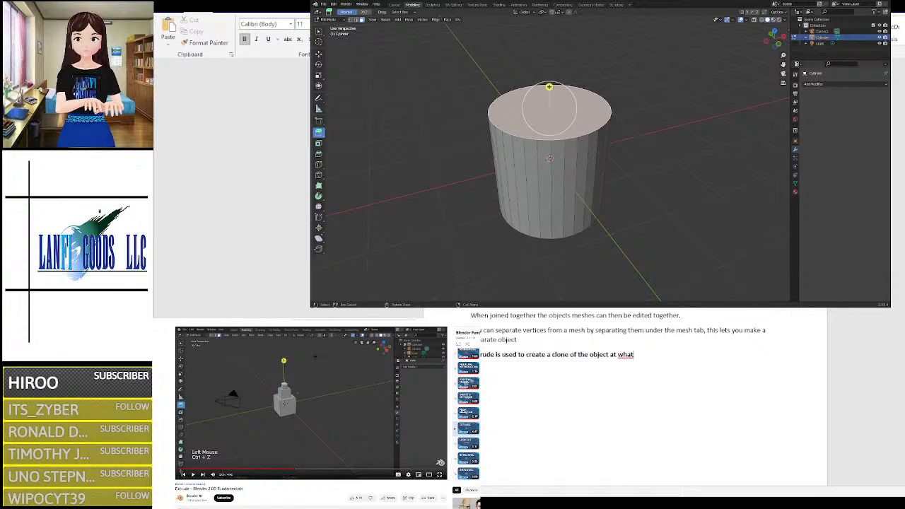
pyautogui.write('ever face ')
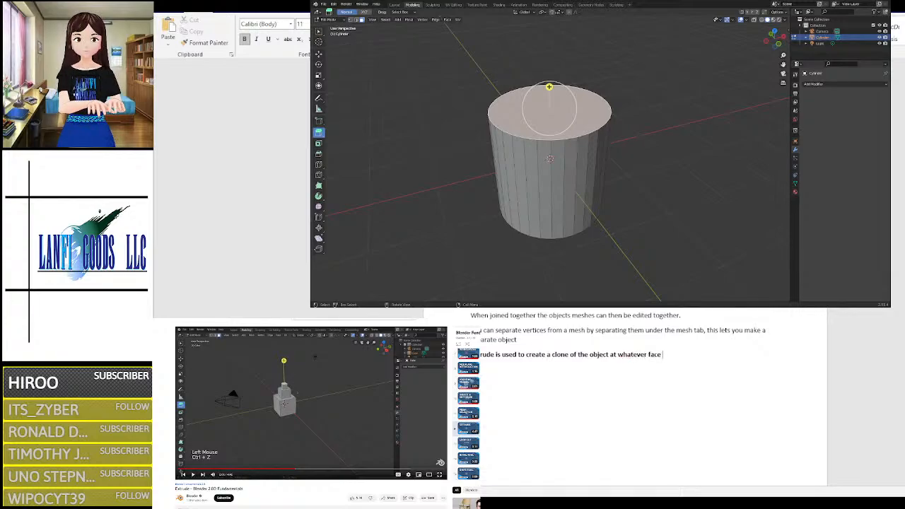
pyautogui.write('it is at. ')
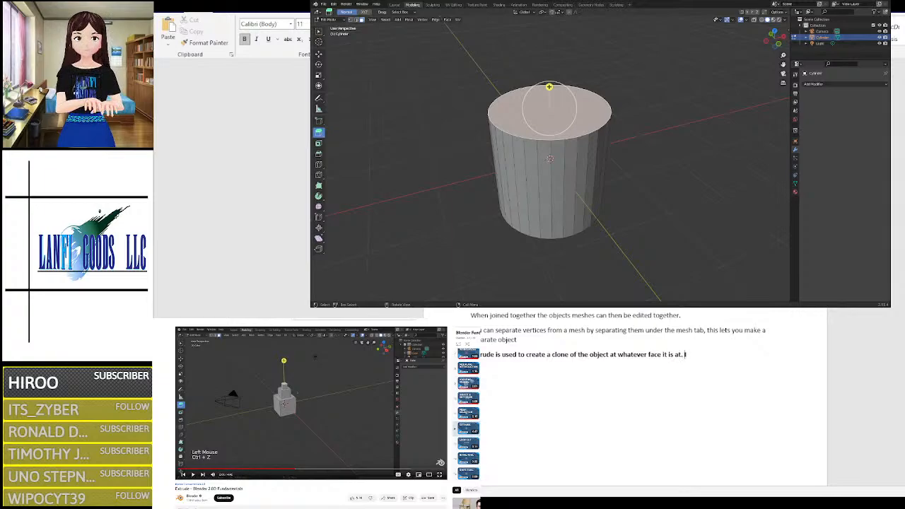
# Step: Continue the note with "It is connected into the object and can be adjusted as well."
pyautogui.write('It is co')
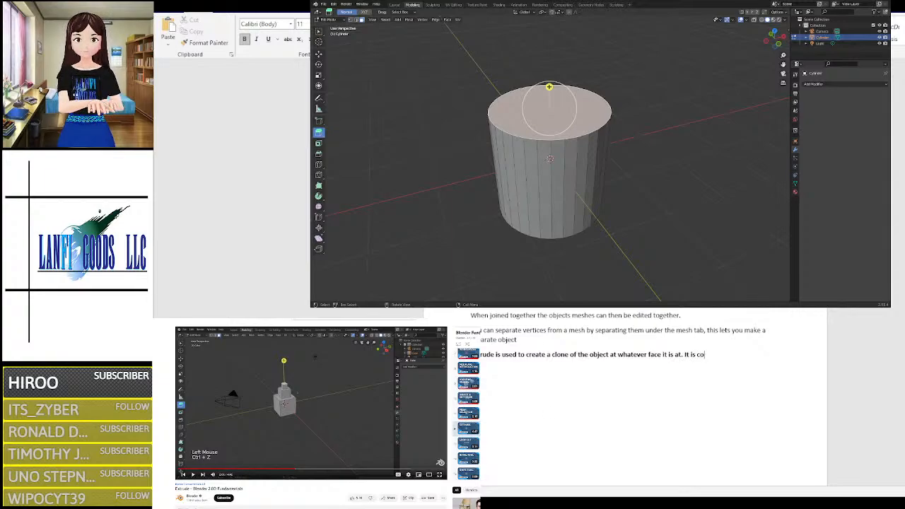
pyautogui.write('nnected in')
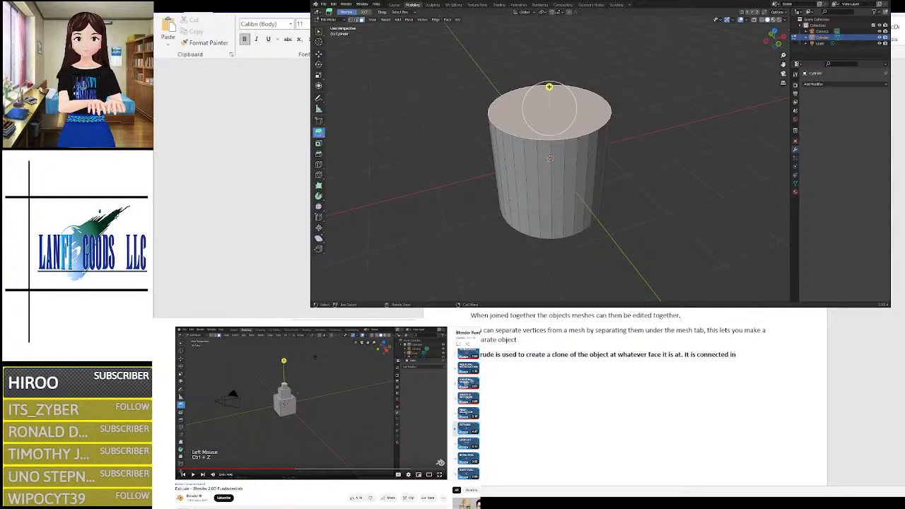
pyautogui.write('to h')
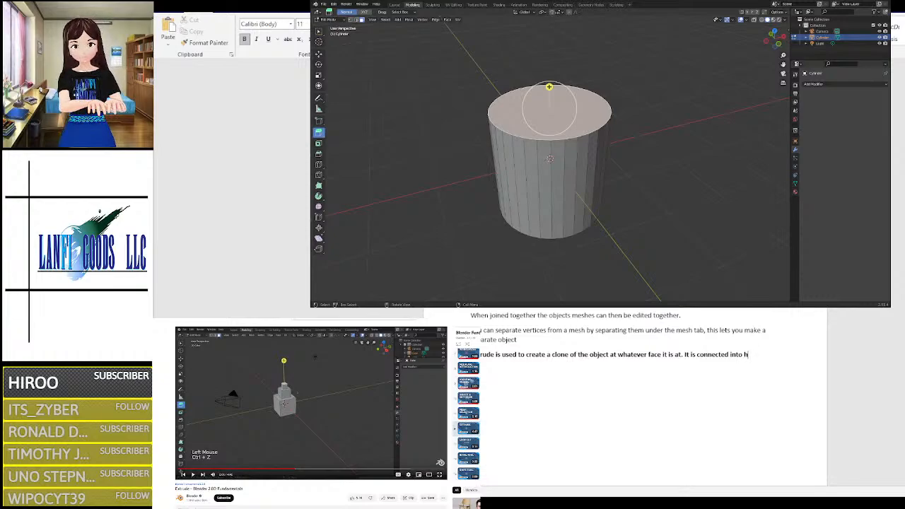
pyautogui.press('BackSpace')
pyautogui.write('the object')
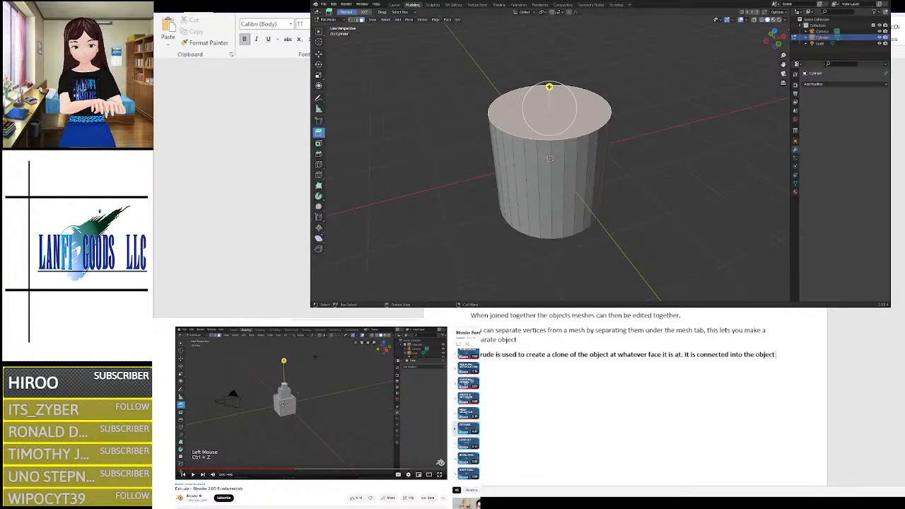
pyautogui.press('Return')
pyautogui.write('I can b')
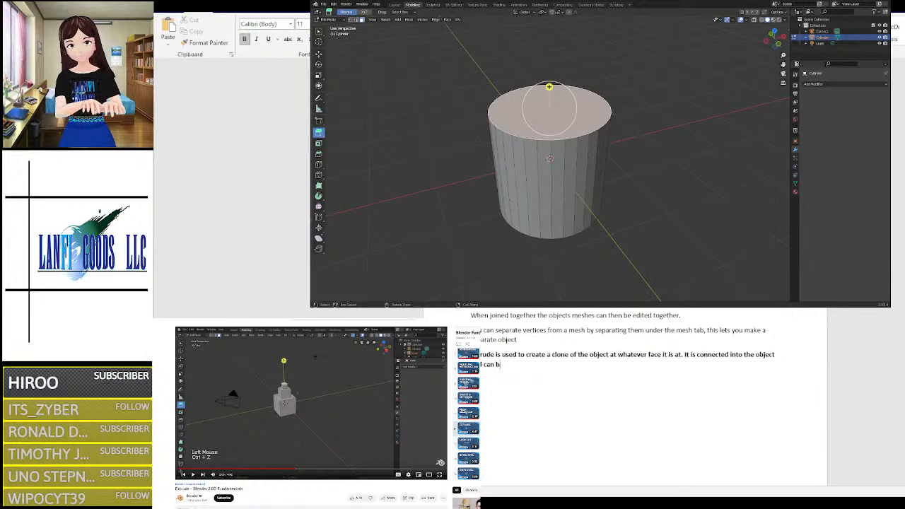
pyautogui.write('e adjusted ')
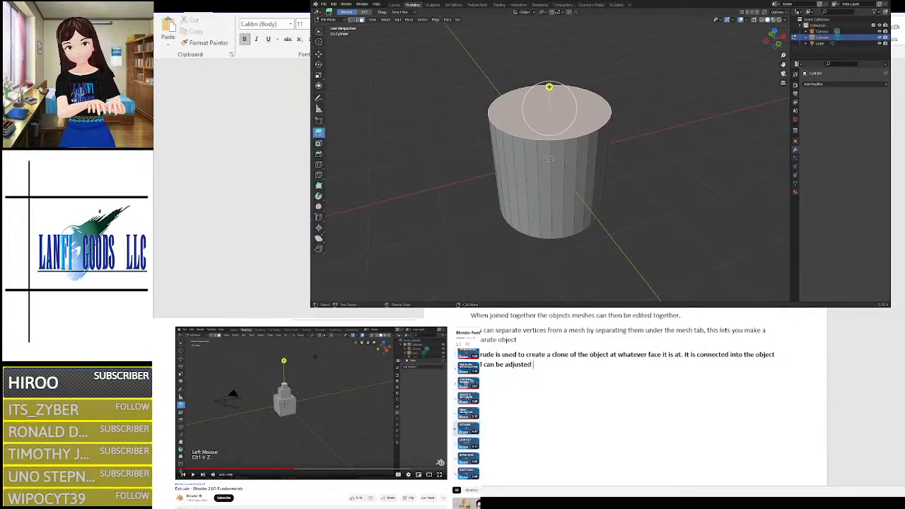
pyautogui.write('as well. Or')
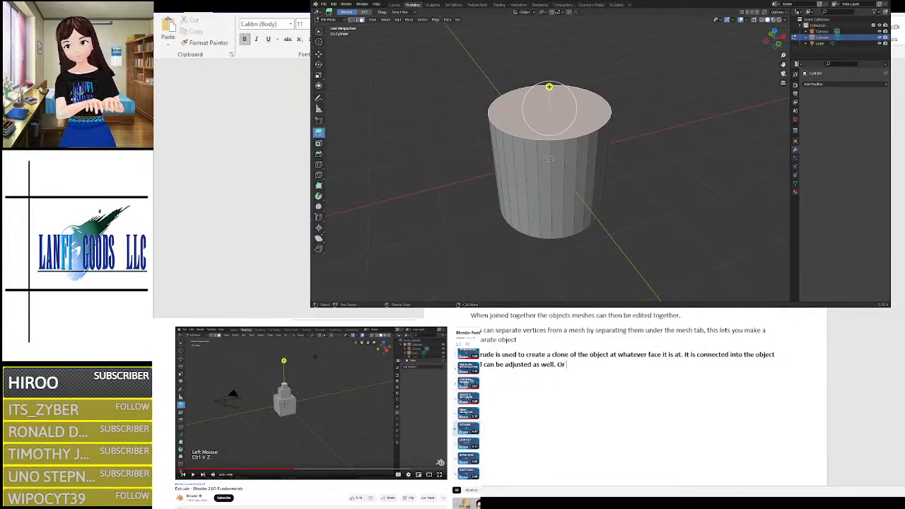
# Step: Finish the extrude note with "Or simply pulled or twisted from that point with new faces and vertexs"
pyautogui.write(' simply pulle')
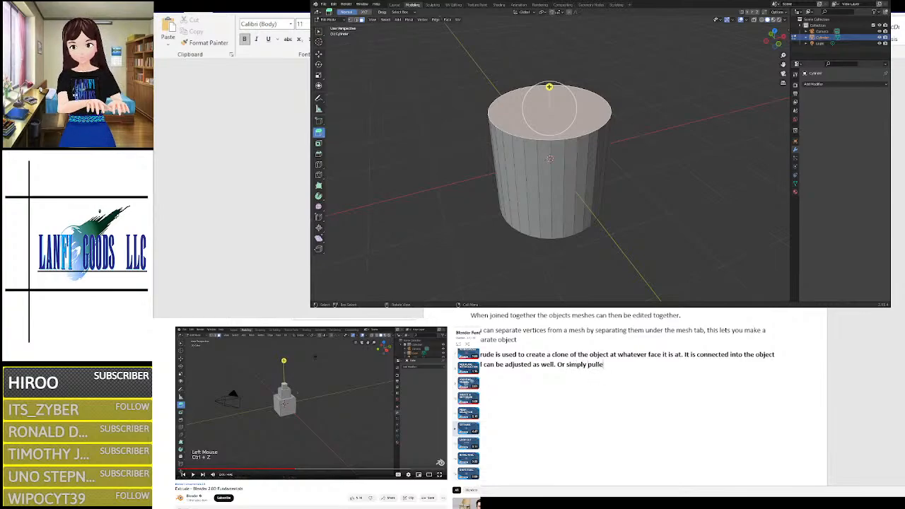
pyautogui.write('d or t')
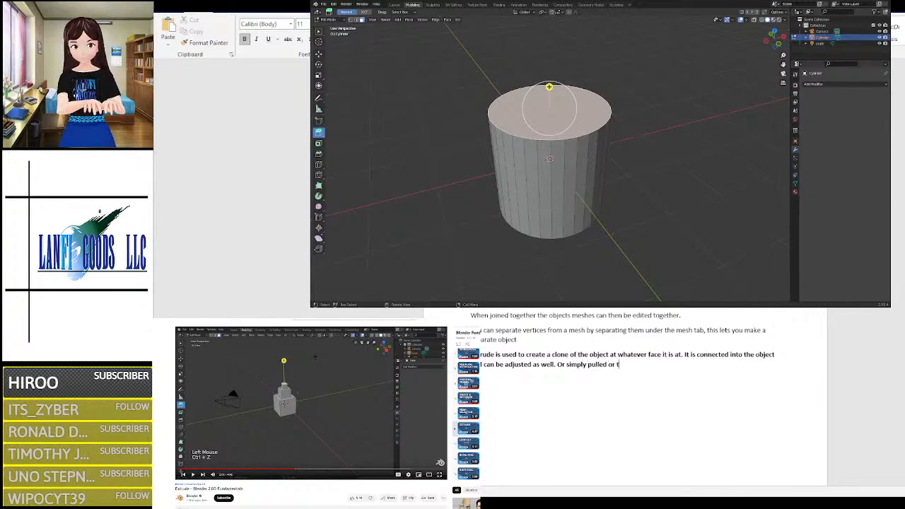
pyautogui.write('wisted from')
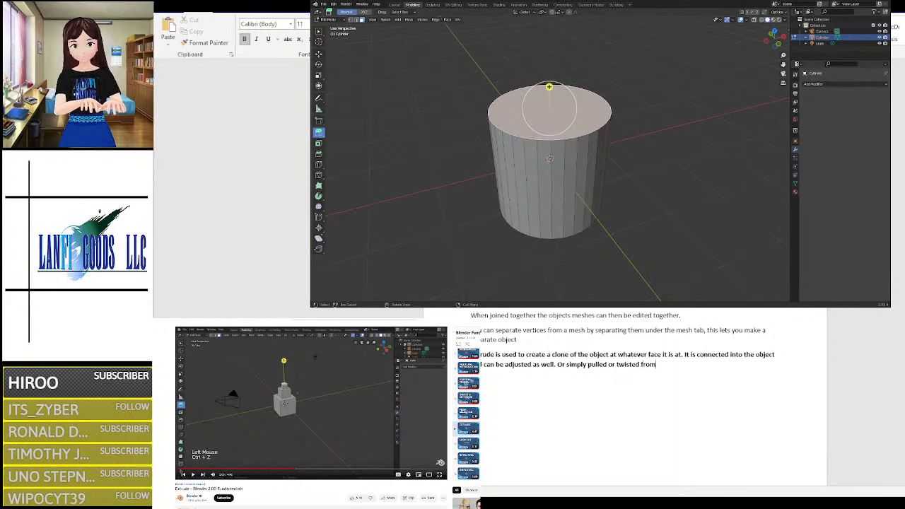
pyautogui.write(' t')
pyautogui.write(' that')
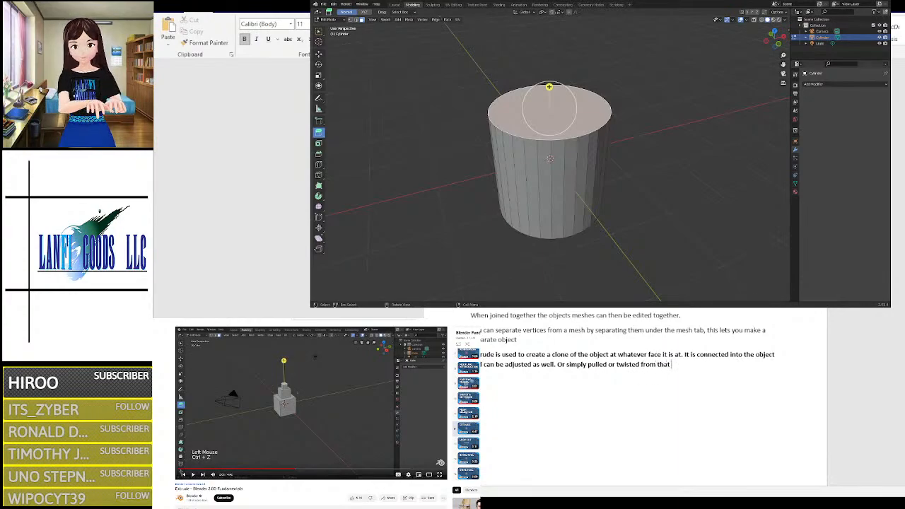
pyautogui.write(' point with new f')
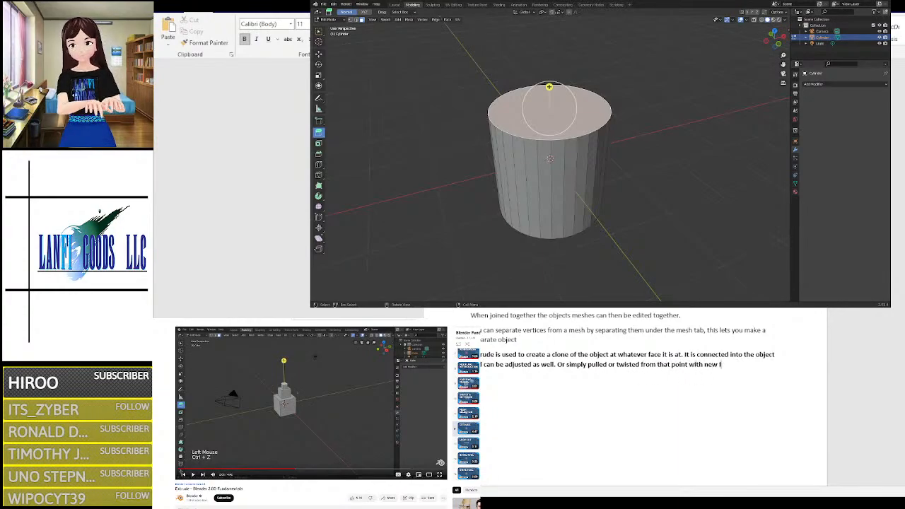
pyautogui.write('aces and vertexs')
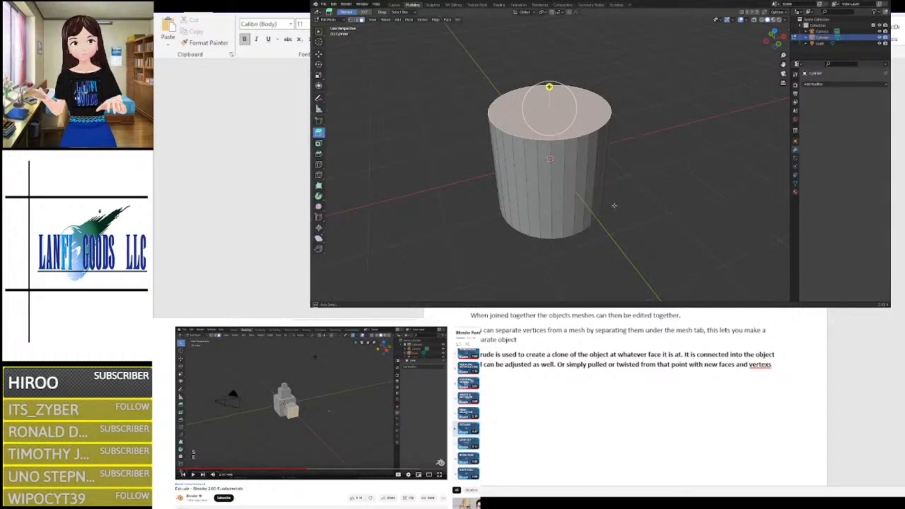
# Step: Try scaling down one narrow side face of the cylinder, cancel the scaling and undo the face selection
pyautogui.moveTo(607, 202); pyautogui.dragTo(604, 167, button='middle')
pyautogui.click(594, 178)
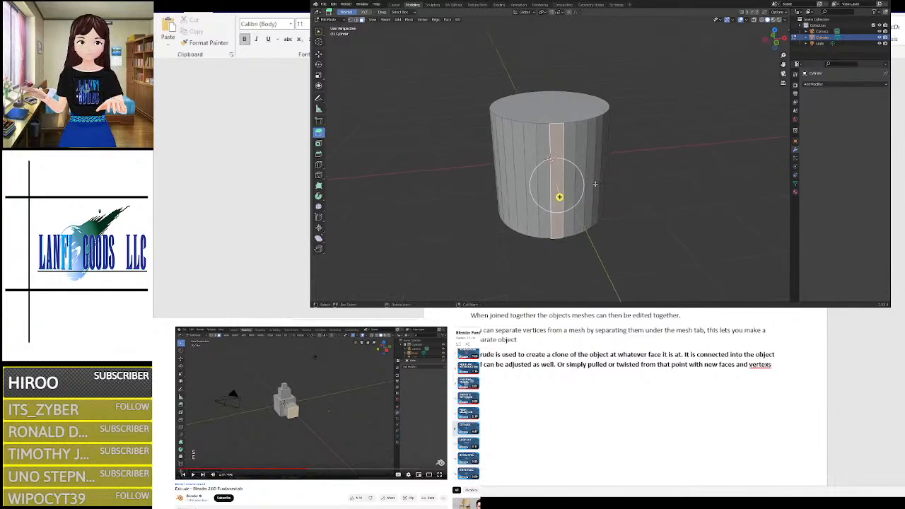
pyautogui.press('s')
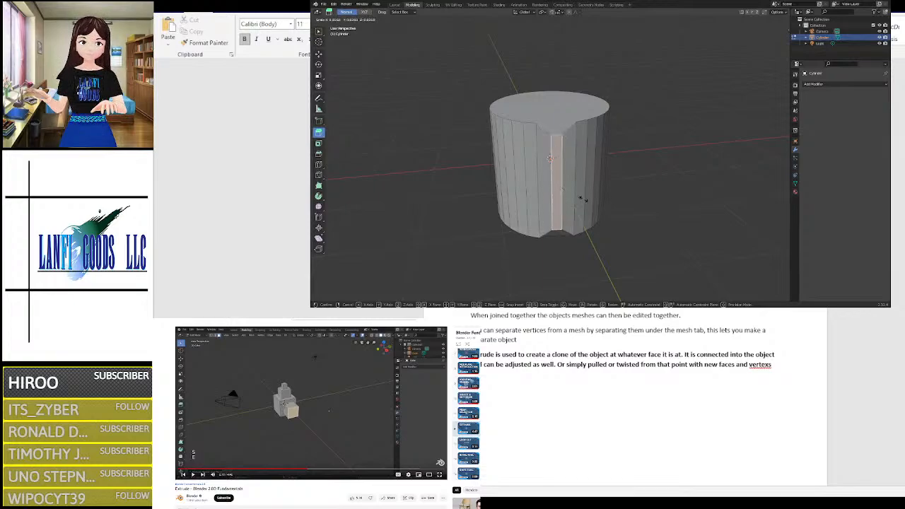
pyautogui.rightClick(571, 195)
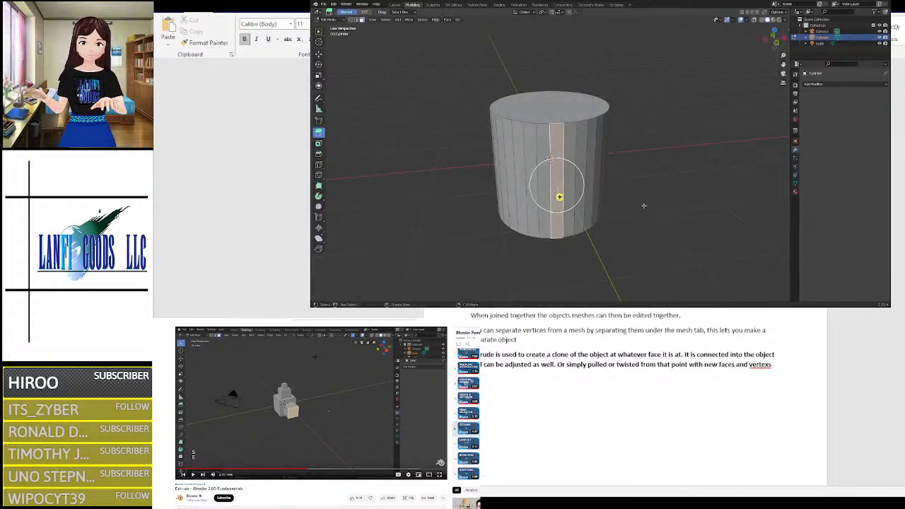
pyautogui.moveTo(643, 204)
pyautogui.mouseDown(button='middle')
pyautogui.moveTo(671, 214)
pyautogui.moveTo(634, 212)
pyautogui.mouseUp(button='middle')
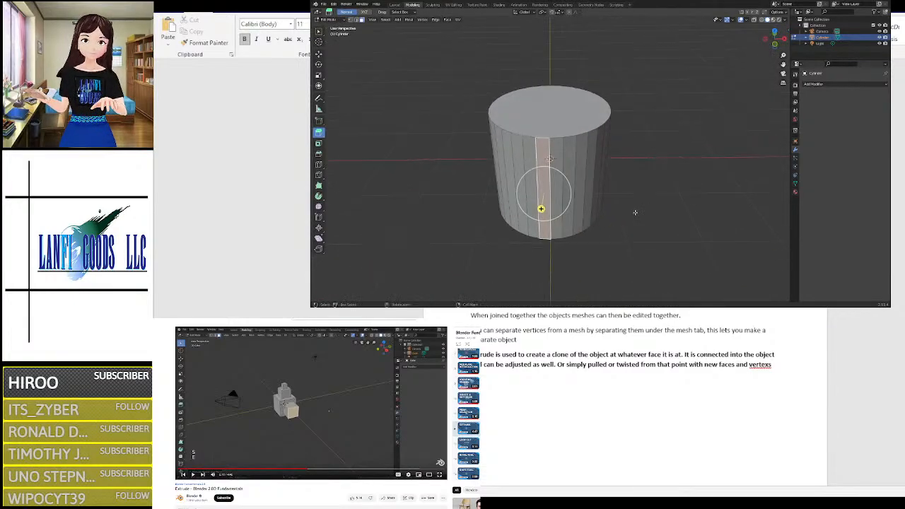
pyautogui.scroll(1, 623, 212)
pyautogui.moveTo(539, 218); pyautogui.dragTo(634, 186, button='middle')
pyautogui.hotkey('ctrl', 'z')
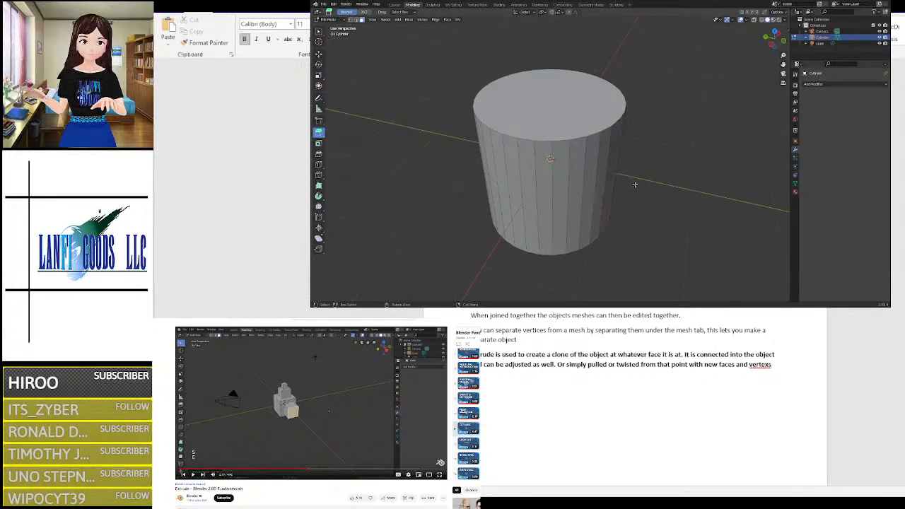
# Step: Expand the Cylinder entry in the outliner and extrude one narrow side face of the cylinder outward into a long fin
pyautogui.moveTo(669, 180); pyautogui.dragTo(627, 178, button='middle')
pyautogui.click(806, 37)
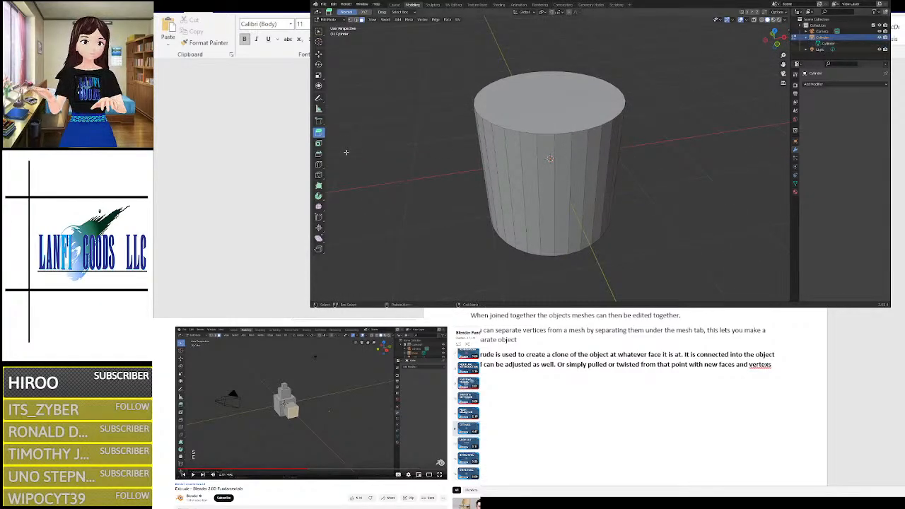
pyautogui.click(566, 212)
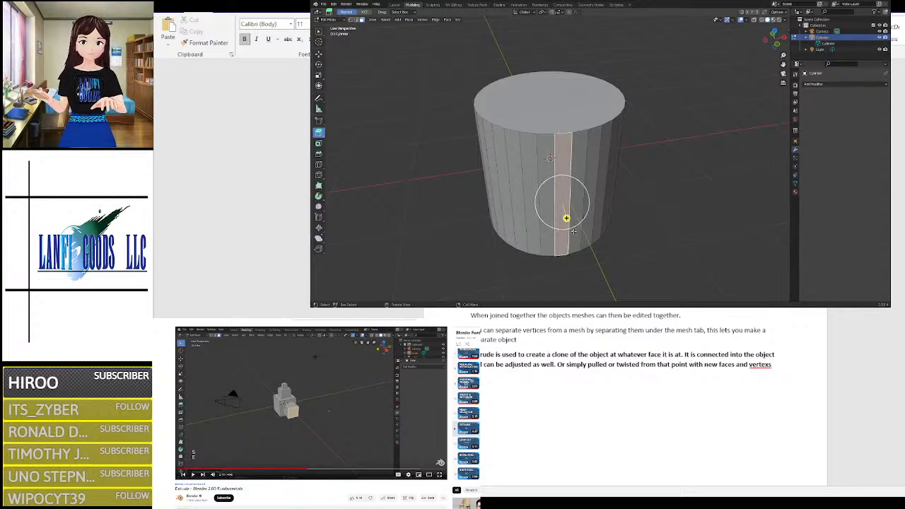
pyautogui.press('e')
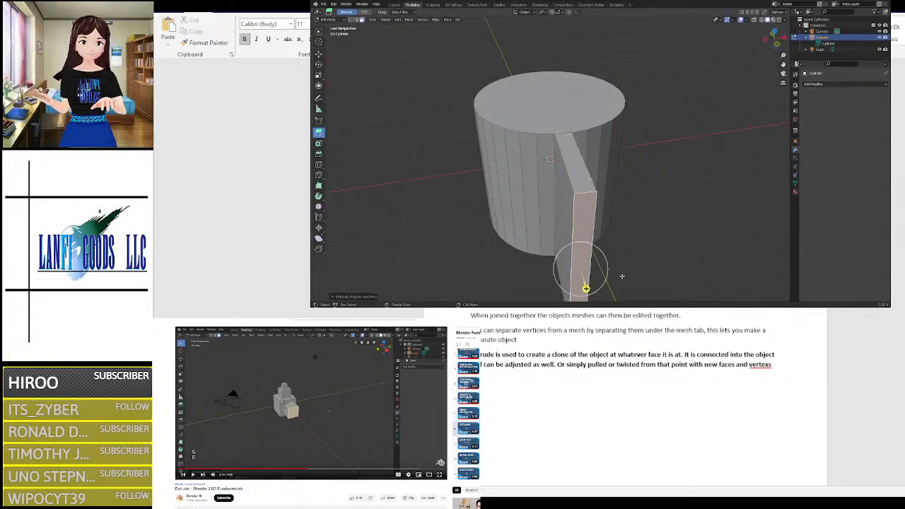
# Step: Undo the fin extrusion, then try extruding the selected side face into the cylinder's body and undo it
pyautogui.rightClick(622, 277)
pyautogui.scroll(1, 605, 246)
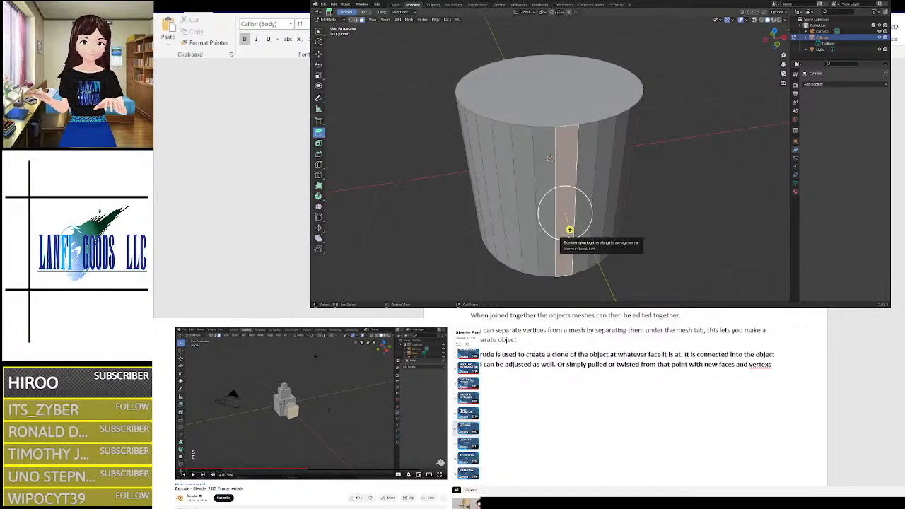
pyautogui.press('e')
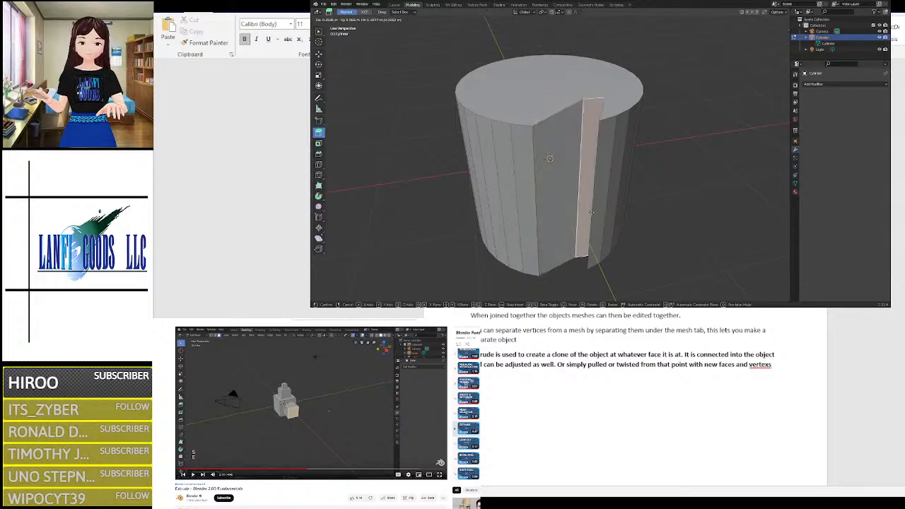
pyautogui.click(590, 212)
pyautogui.press('c')
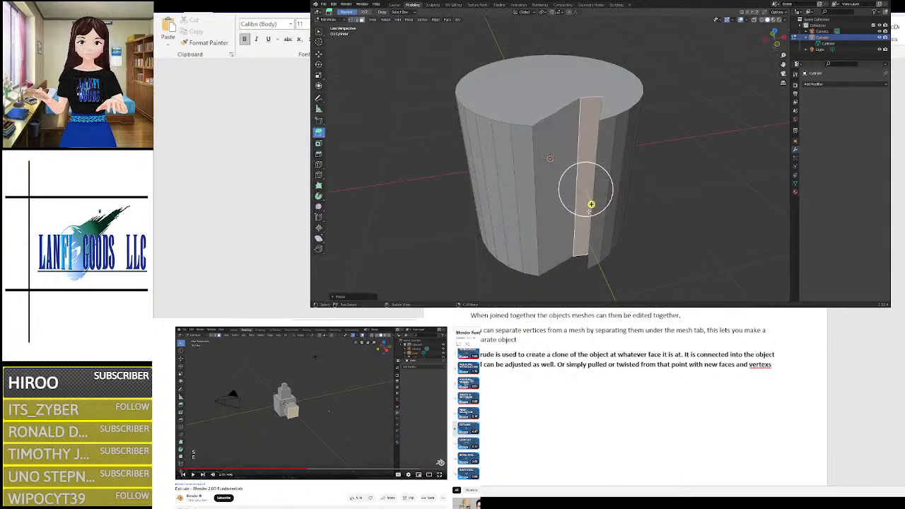
pyautogui.moveTo(592, 204)
pyautogui.mouseDown(button='middle')
pyautogui.moveTo(632, 214)
pyautogui.moveTo(582, 225)
pyautogui.mouseUp(button='middle')
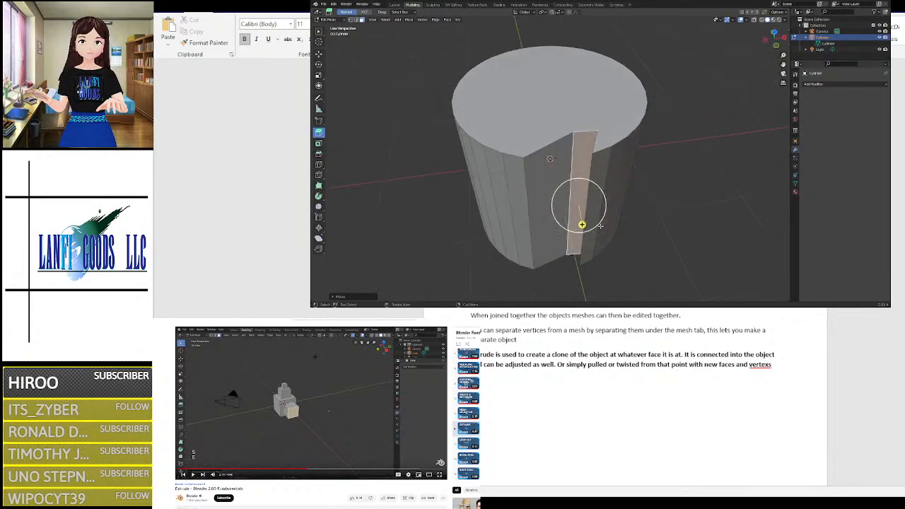
pyautogui.hotkey('ctrl', 'z')
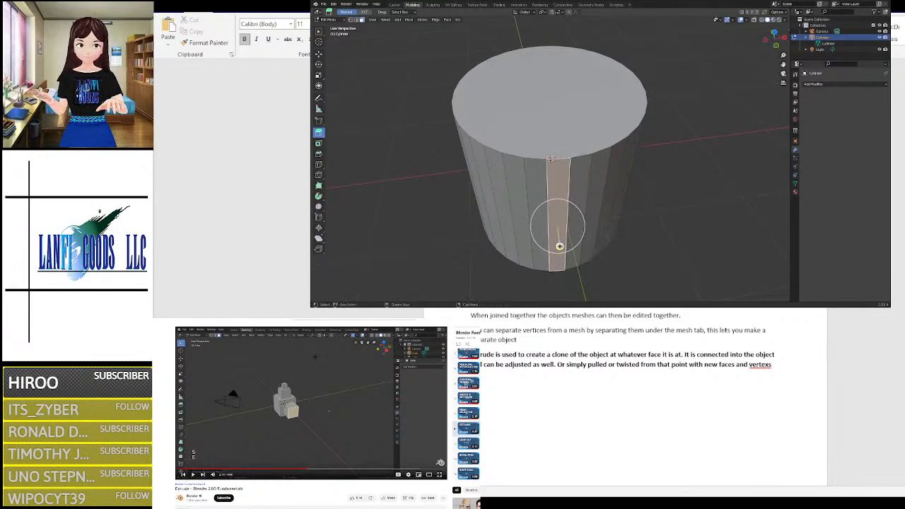
# Step: Scale the selected side face down slightly and extrude it a short distance outward from the cylinder
pyautogui.moveTo(559, 246)
pyautogui.mouseDown()
pyautogui.moveTo(561, 254)
pyautogui.moveTo(559, 247)
pyautogui.mouseUp()
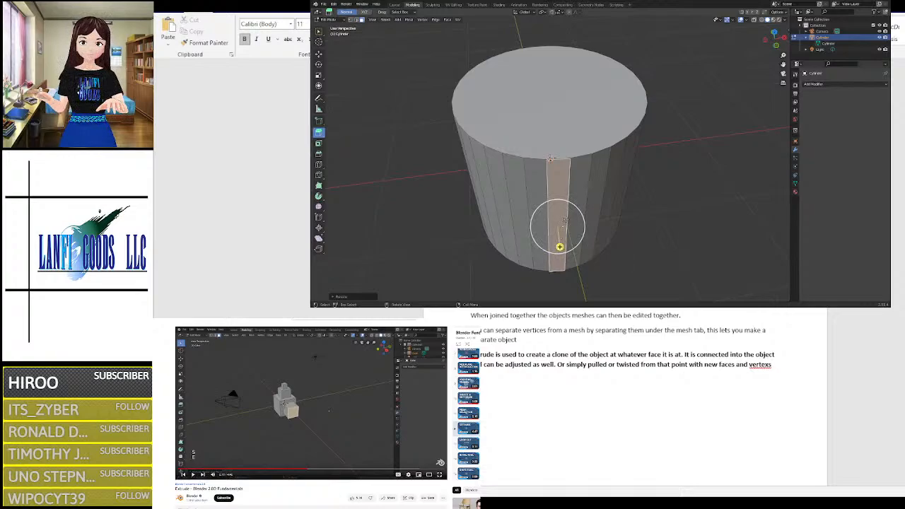
pyautogui.moveTo(559, 247); pyautogui.dragTo(563, 248)
pyautogui.press('s')
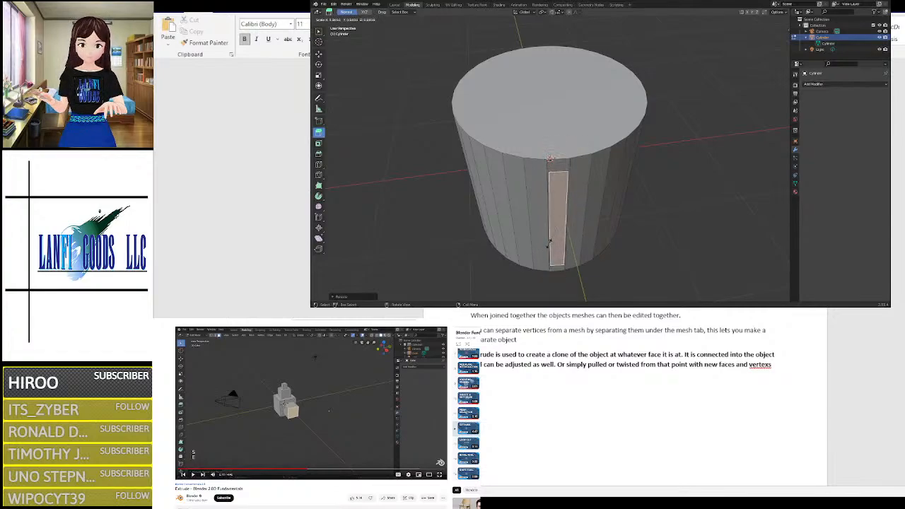
pyautogui.click(544, 242)
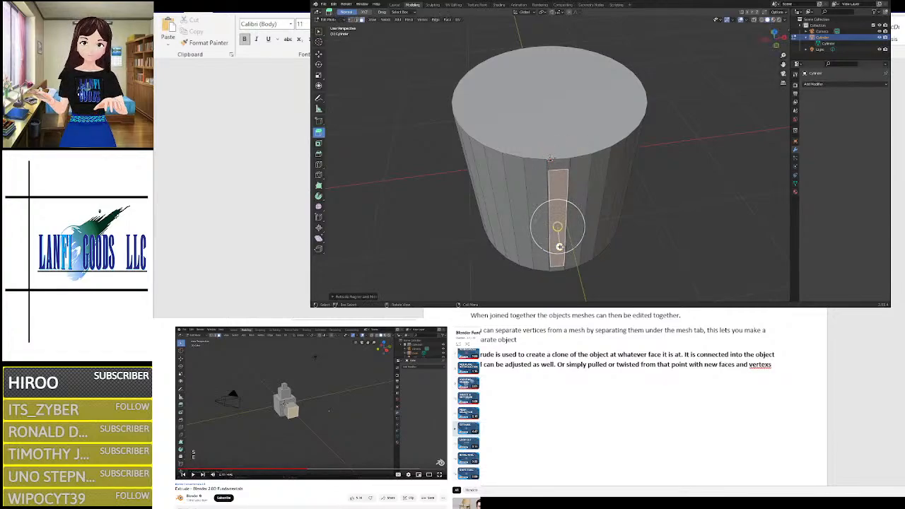
pyautogui.moveTo(566, 246); pyautogui.dragTo(575, 257)
pyautogui.moveTo(674, 192); pyautogui.dragTo(631, 174, button='middle')
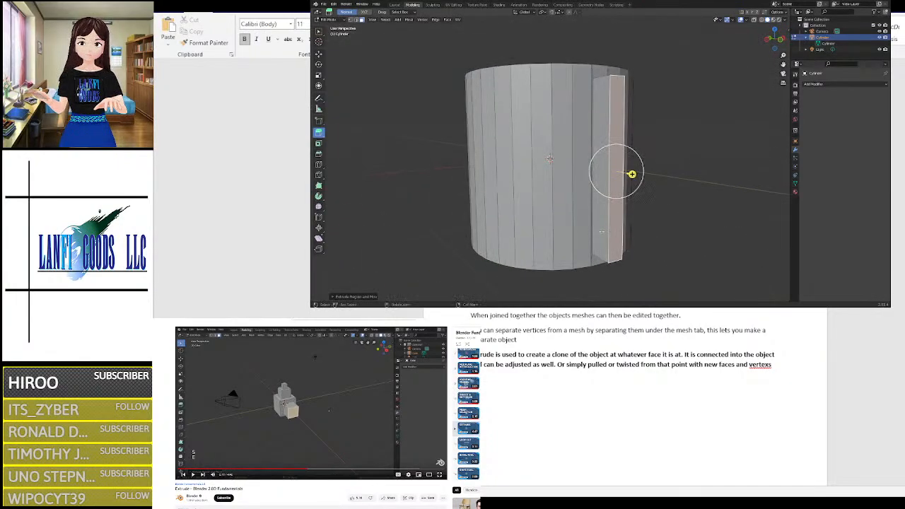
# Step: Alternately scale down and extrude the raised outer face to form a tapering arm extending away from the cylinder
pyautogui.press('s')
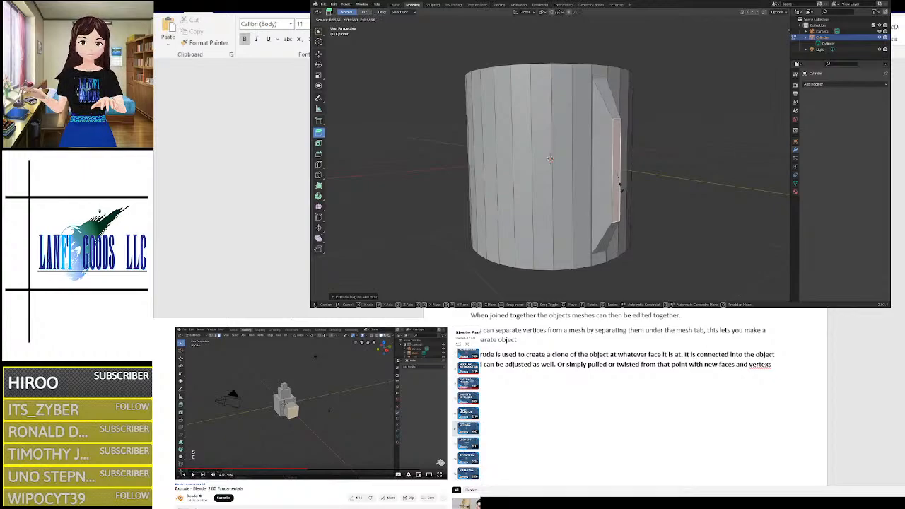
pyautogui.click(616, 185)
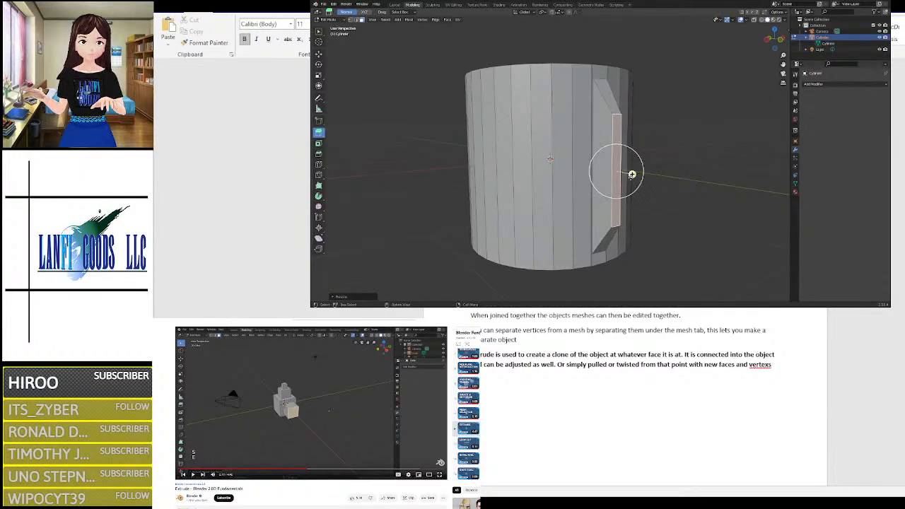
pyautogui.press('e')
pyautogui.click(696, 193)
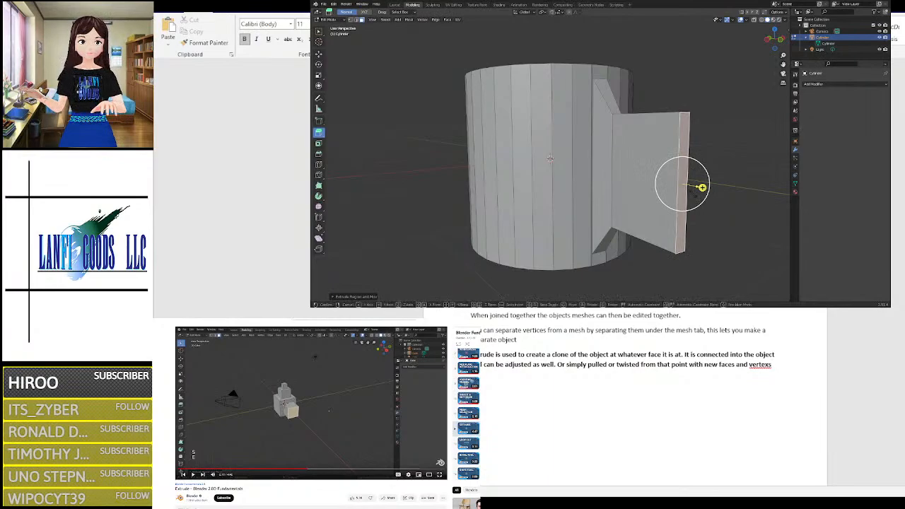
pyautogui.press('s')
pyautogui.click(697, 187)
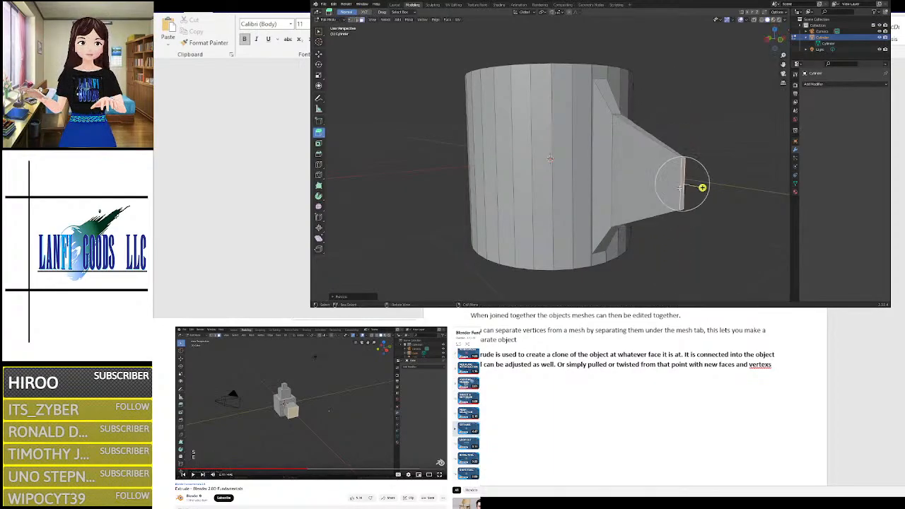
pyautogui.press('e')
pyautogui.click(752, 197)
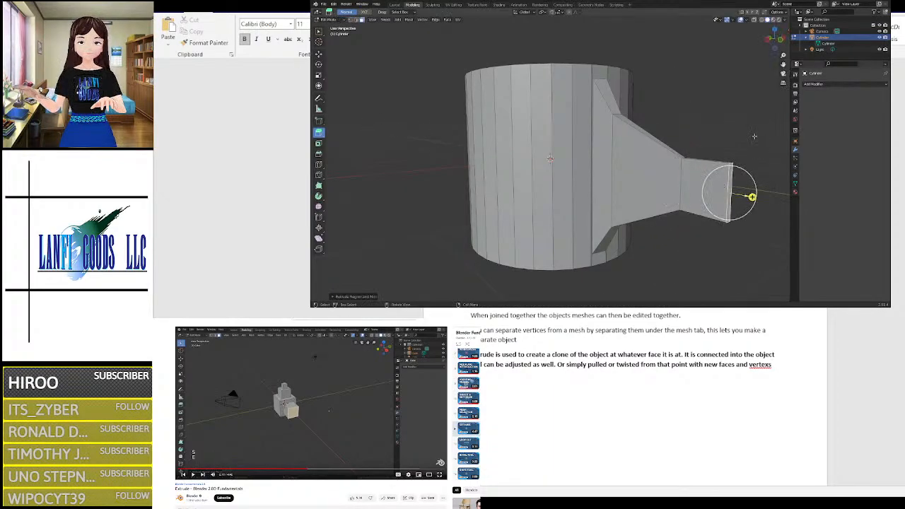
pyautogui.moveTo(751, 197); pyautogui.dragTo(699, 146, button='middle')
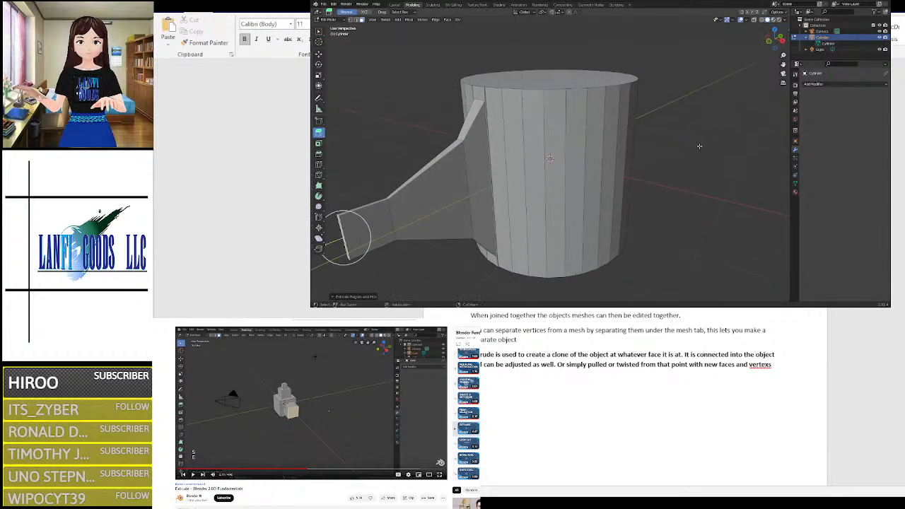
# Step: Undo the tapered arm's extrusions and scalings back to the plain cylinder with one side face selected
pyautogui.hotkey('ctrl', 'z')
pyautogui.hotkey('ctrl', 'z')
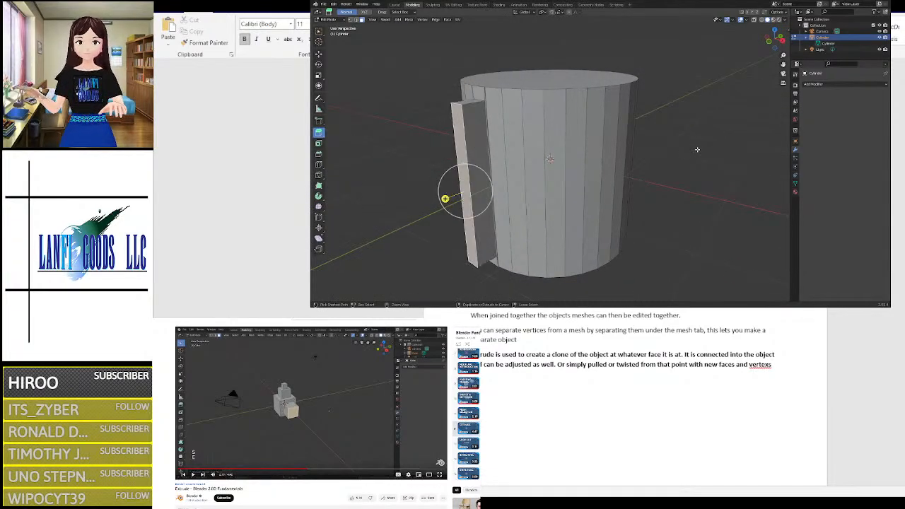
pyautogui.hotkey('ctrl', 'z')
pyautogui.moveTo(650, 162); pyautogui.dragTo(676, 181, button='middle')
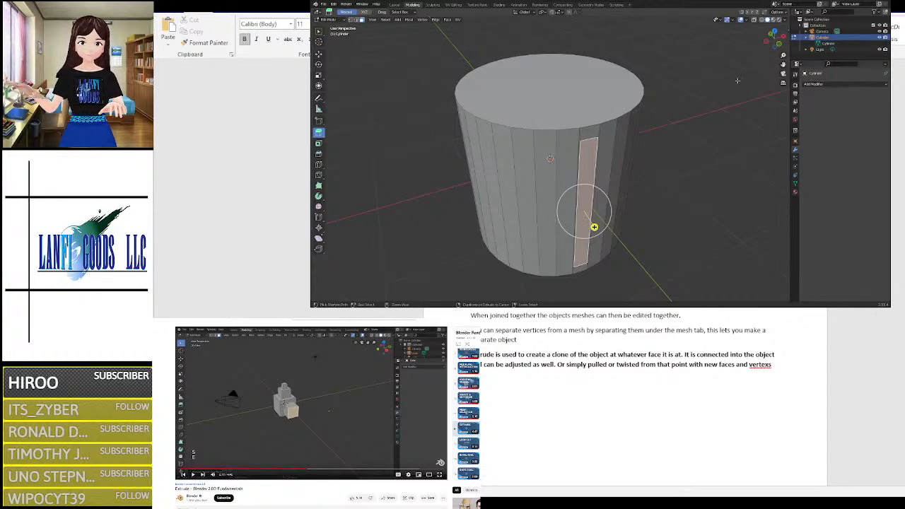
pyautogui.hotkey('ctrl', 'z')
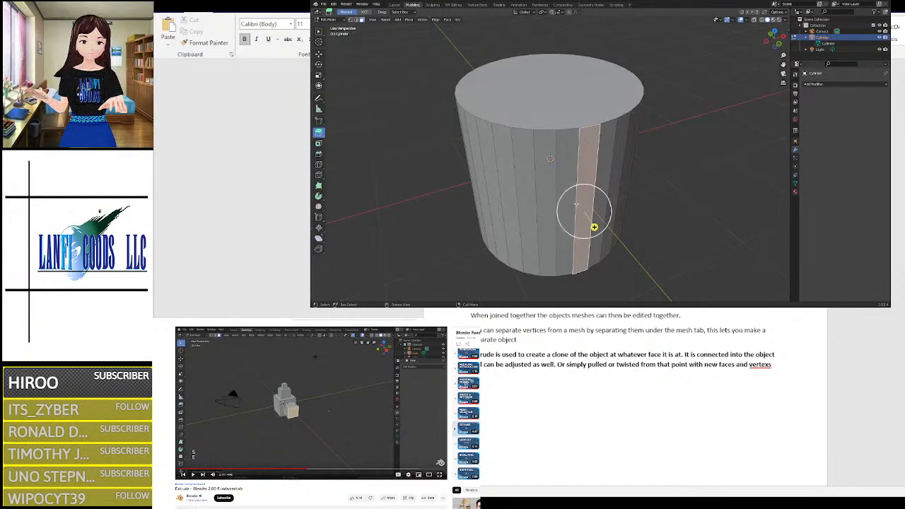
pyautogui.click(570, 231)
pyautogui.click(594, 227)
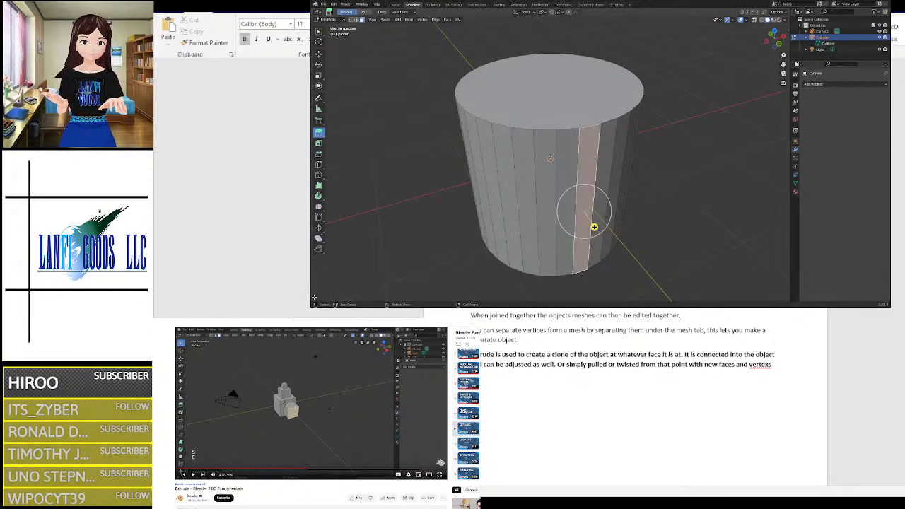
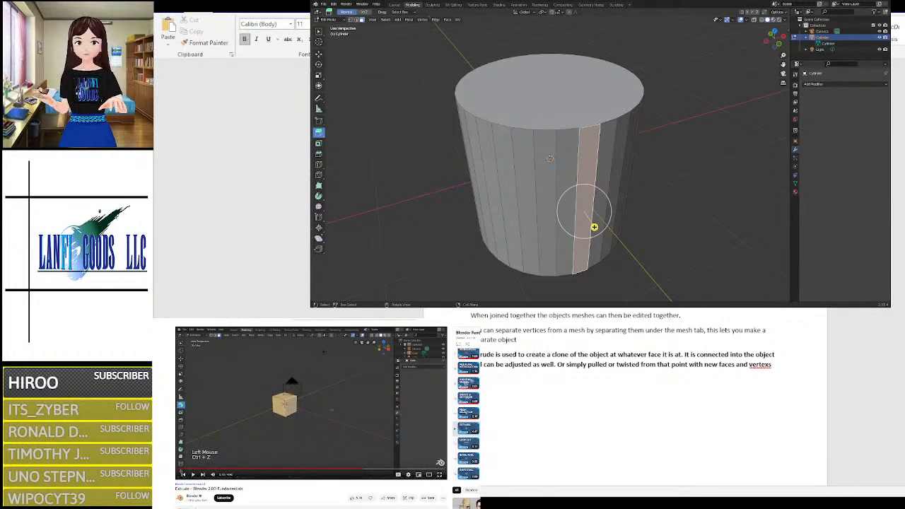
# Step: Switch the extrude tool to the Extrude Individual variant
pyautogui.rightClick(318, 135)
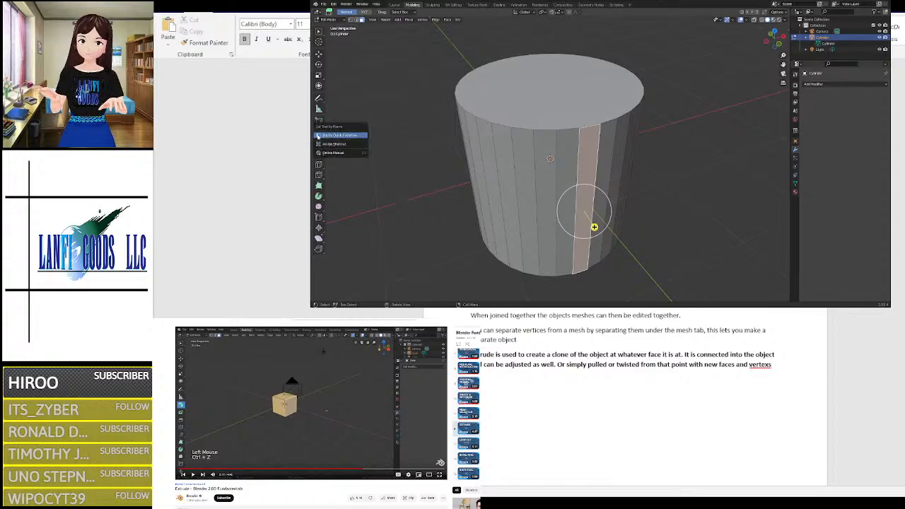
pyautogui.click(318, 132)
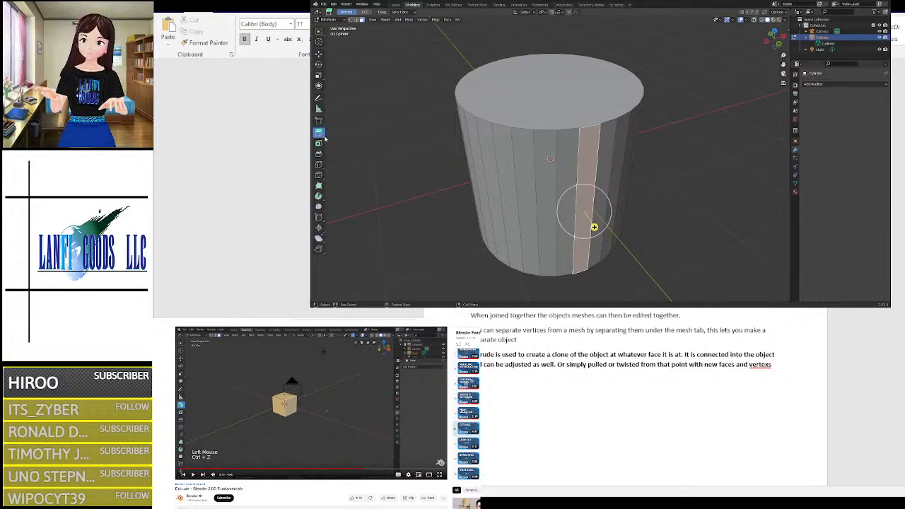
pyautogui.click(318, 143)
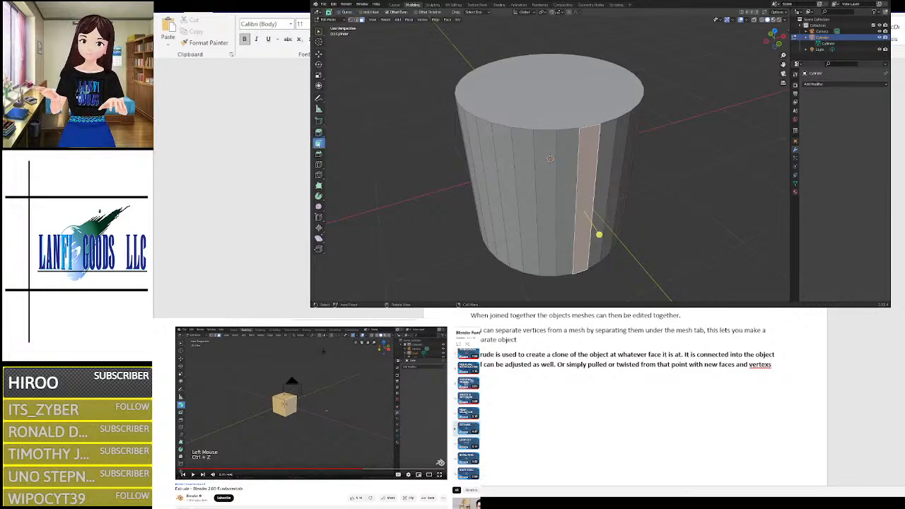
pyautogui.click(318, 133)
pyautogui.rightClick(318, 132)
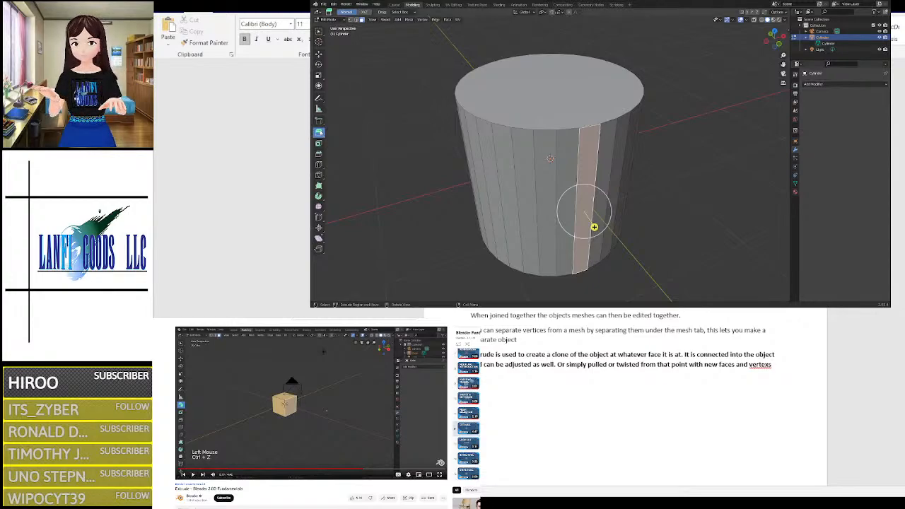
pyautogui.click(319, 132)
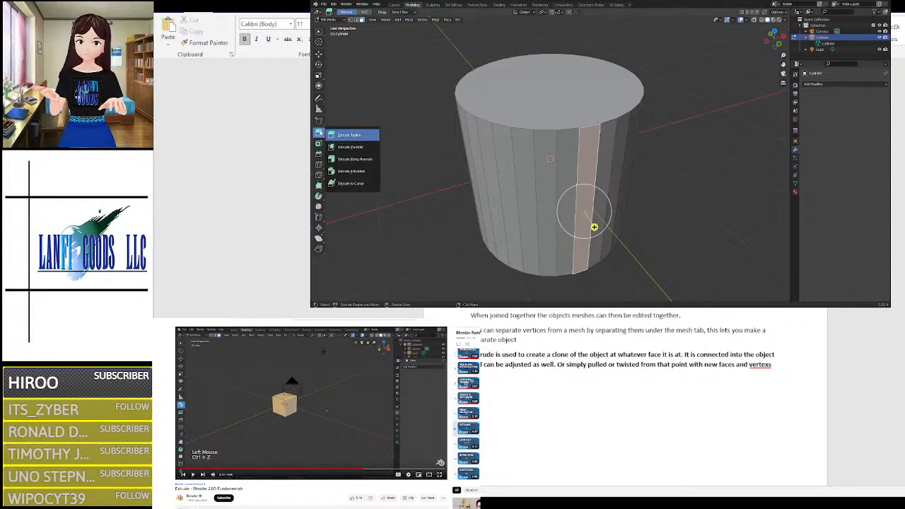
pyautogui.click(356, 170)
# Step: Try extruding the single selected side face outward into a fin and undo the extrusion
pyautogui.scroll(-3, 360, 171)
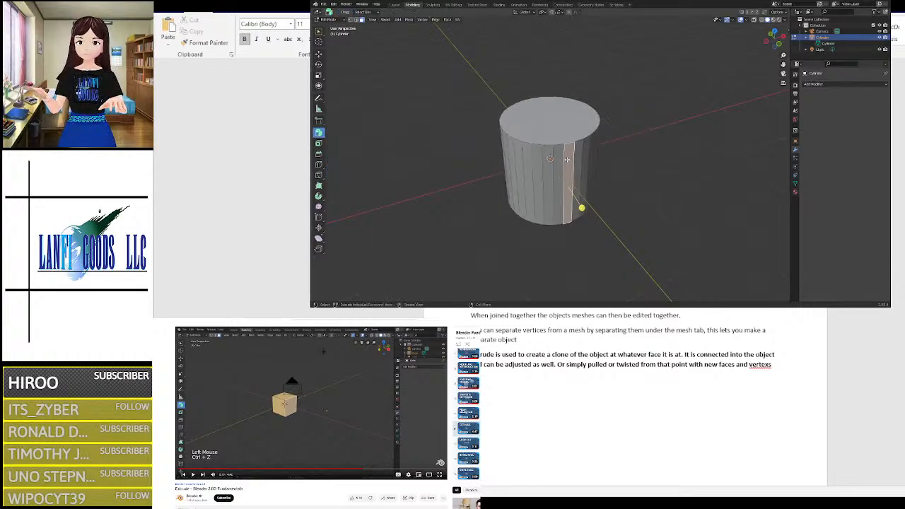
pyautogui.moveTo(586, 214); pyautogui.dragTo(618, 264)
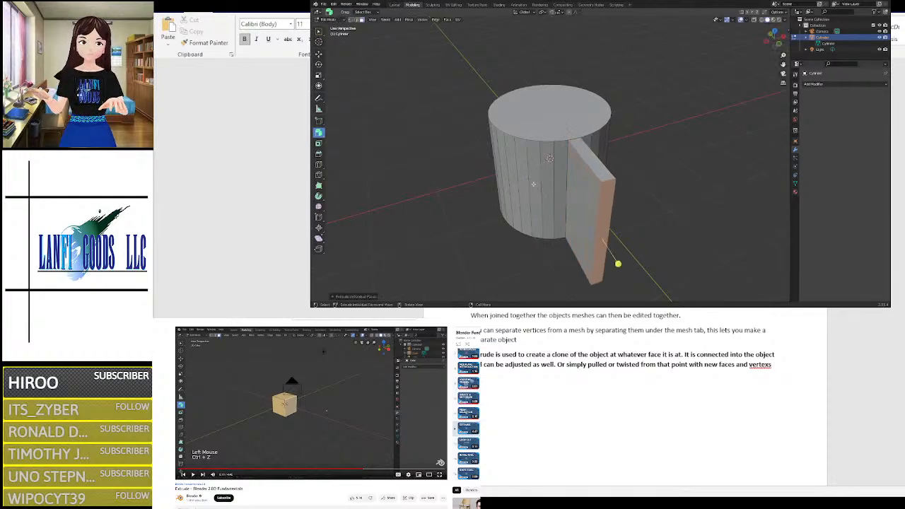
pyautogui.hotkey('ctrl', 'z')
# Step: Add the neighbouring side faces across half of the cylinder to the selection and extrude them individually outward
pyautogui.keyDown('shift'); pyautogui.click(563, 181); pyautogui.keyUp('shift')
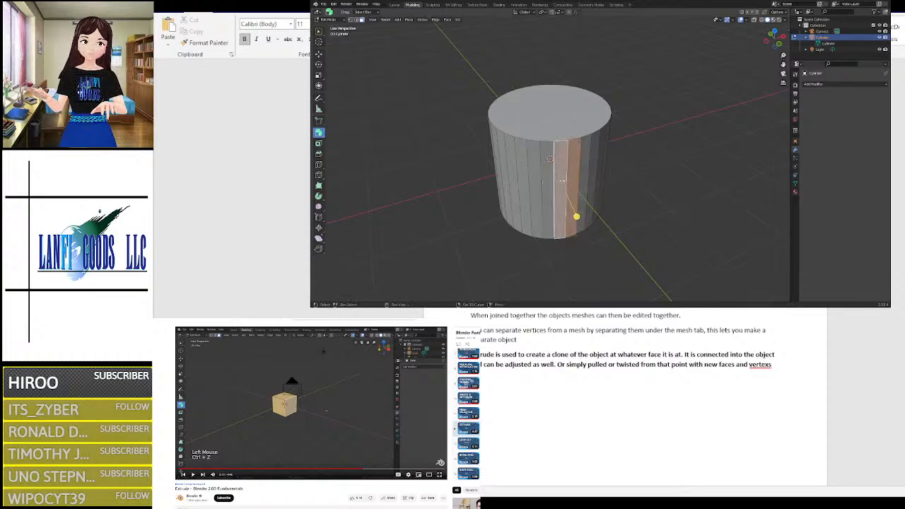
pyautogui.keyDown('shift'); pyautogui.click(496, 173); pyautogui.keyUp('shift')
pyautogui.moveTo(495, 173); pyautogui.dragTo(545, 155)
pyautogui.moveTo(547, 154); pyautogui.dragTo(569, 107, button='middle')
# Step: Scale the individually extruded faces down, then apply Shrink/Fatten to them
pyautogui.press('s')
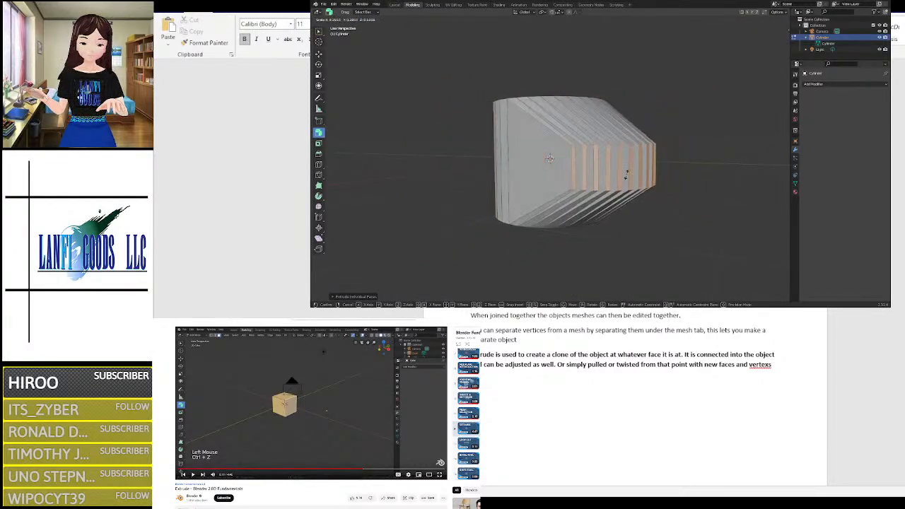
pyautogui.click(626, 174)
pyautogui.hotkey('alt', 's')
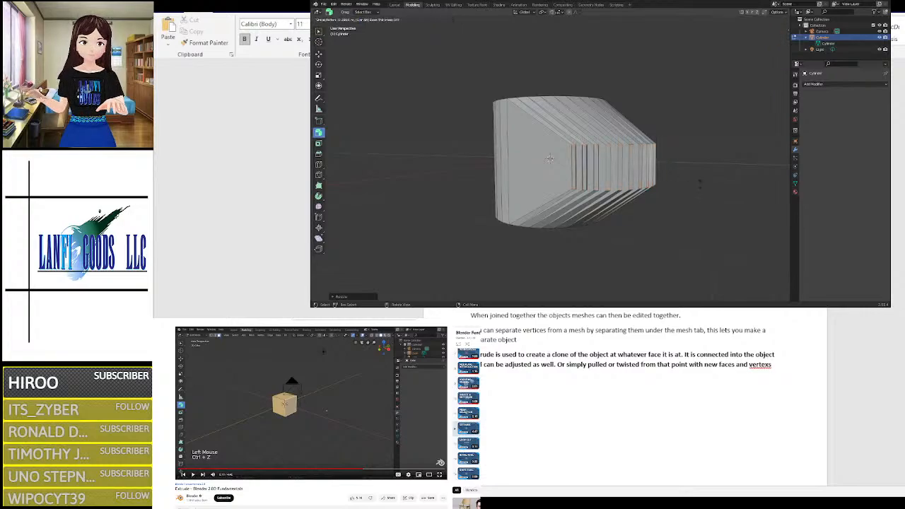
pyautogui.click(542, 118)
pyautogui.moveTo(628, 103); pyautogui.dragTo(566, 173, button='middle')
# Step: Undo the face adjustments and the individual extrusion while keeping the side faces selected
pyautogui.hotkey('ctrl', 'z')
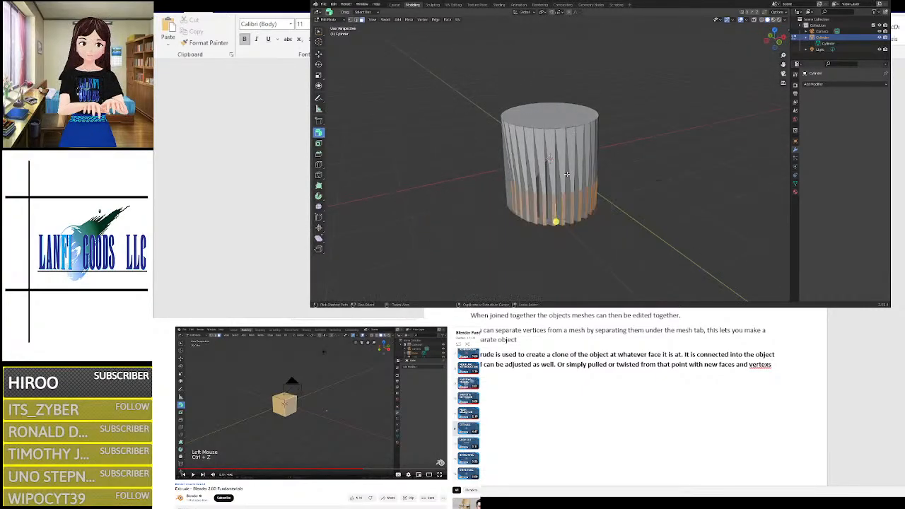
pyautogui.hotkey('ctrl', 'z')
pyautogui.hotkey('ctrl', 'z')
pyautogui.moveTo(551, 220); pyautogui.dragTo(576, 227, button='middle')
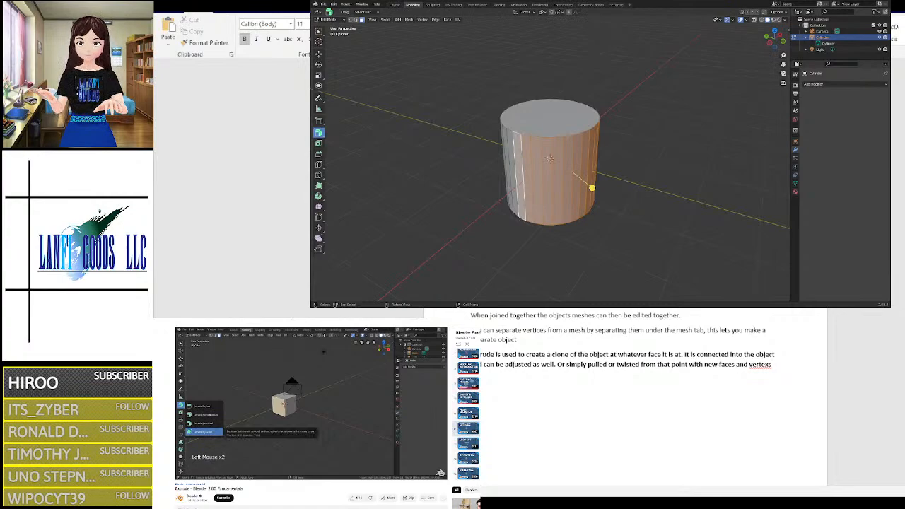
# Step: Switch to Extrude to Cursor and extrude the selected side faces in several connected segments that curl into a C shape
pyautogui.moveTo(364, 445)
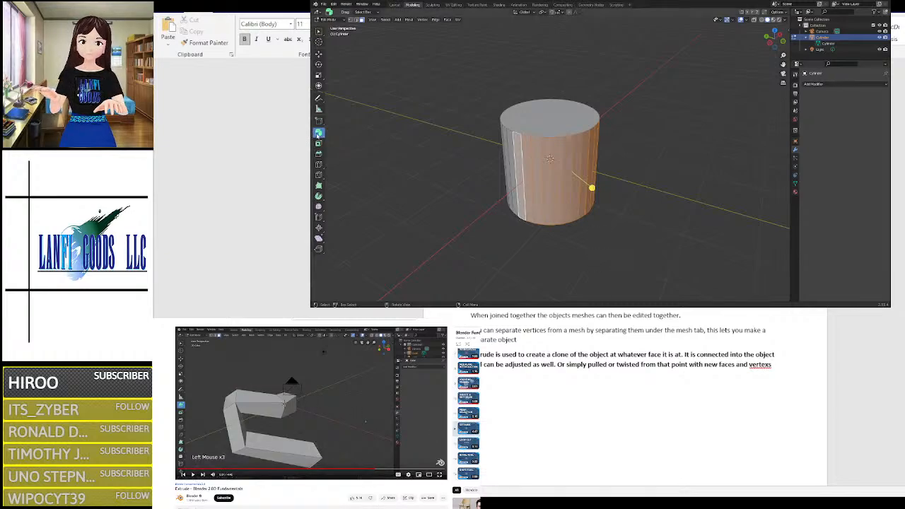
pyautogui.moveTo(318, 133); pyautogui.dragTo(354, 179)
pyautogui.scroll(-3, 644, 140)
pyautogui.moveTo(644, 140); pyautogui.dragTo(655, 115)
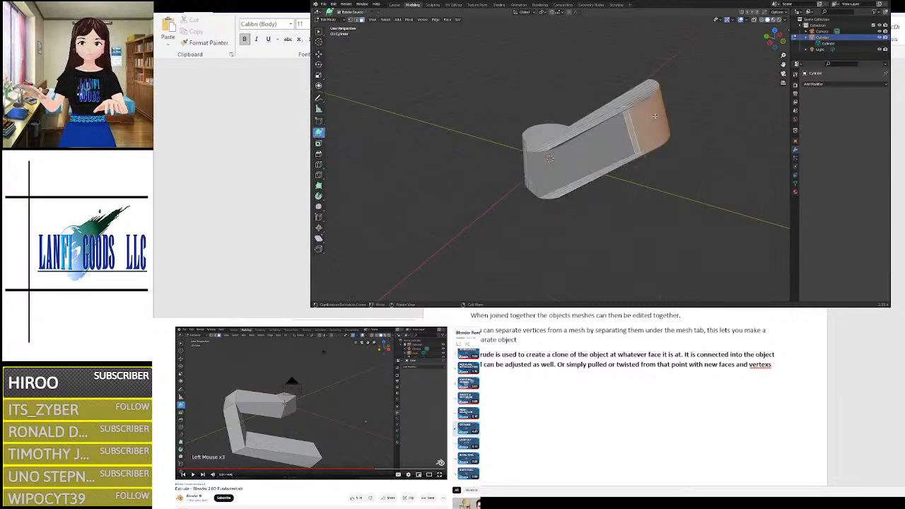
pyautogui.moveTo(677, 150); pyautogui.dragTo(678, 218)
pyautogui.moveTo(588, 240); pyautogui.dragTo(534, 230, button='middle')
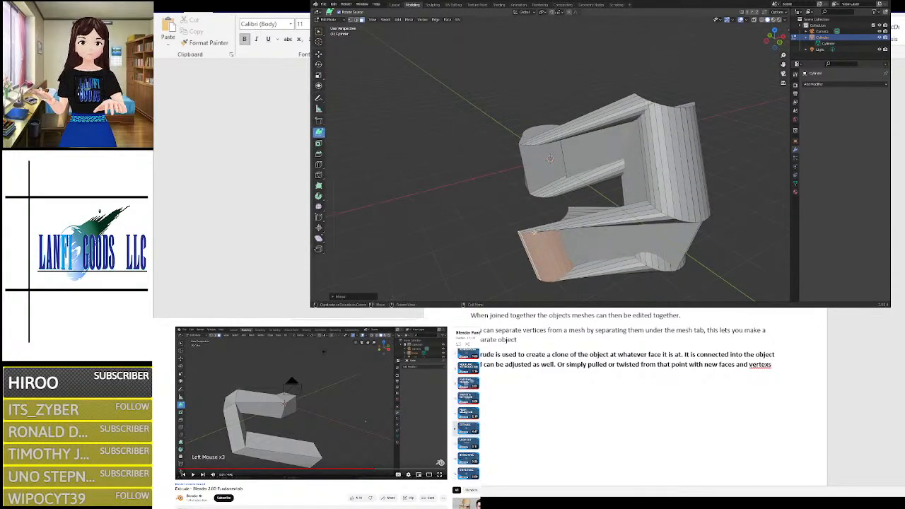
# Step: Undo the C-shaped extrusion segments made from the cylinder's side faces
pyautogui.hotkey('ctrl', 'z')
pyautogui.hotkey('ctrl', 'z')
pyautogui.hotkey('ctrl', 'z')
pyautogui.hotkey('ctrl', 'z')
pyautogui.hotkey('ctrl', 'z')
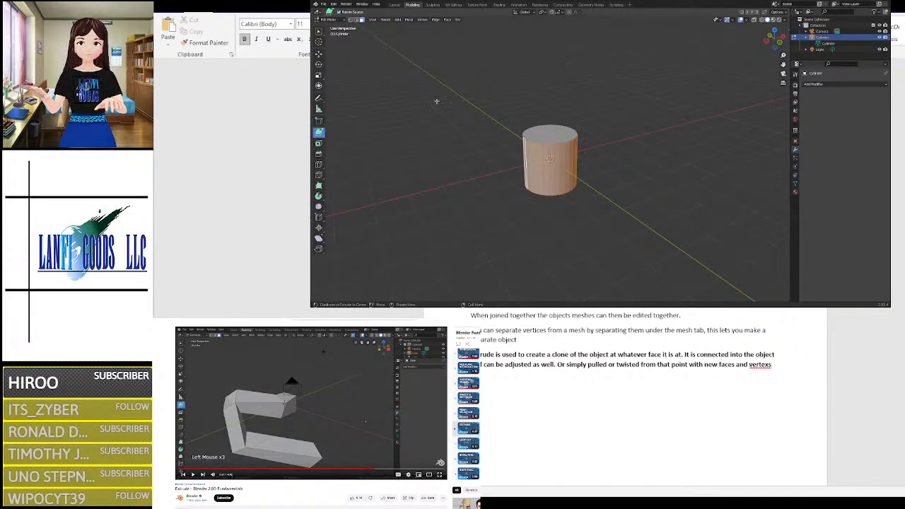
# Step: Select only the cylinder's top face and use Extrude to Cursor to build a tube of seven connected segments looping around the cylinder
pyautogui.click(319, 33)
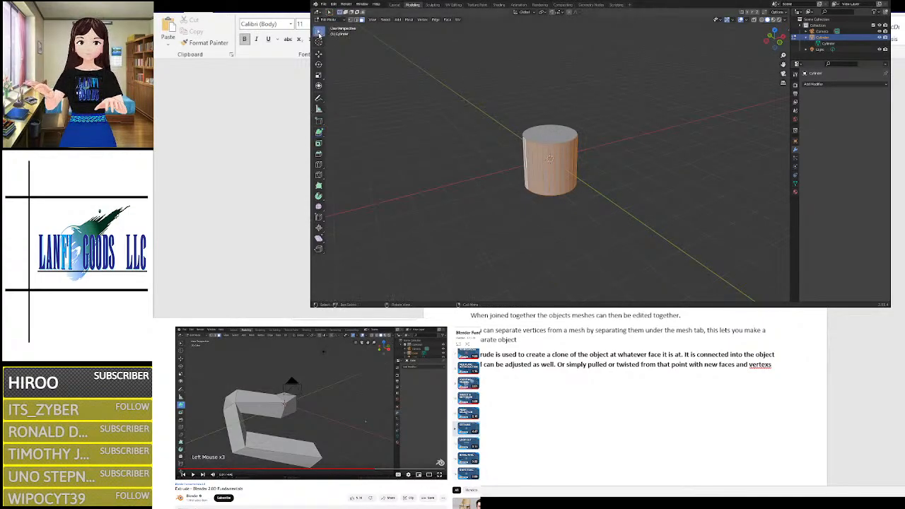
pyautogui.click(547, 133)
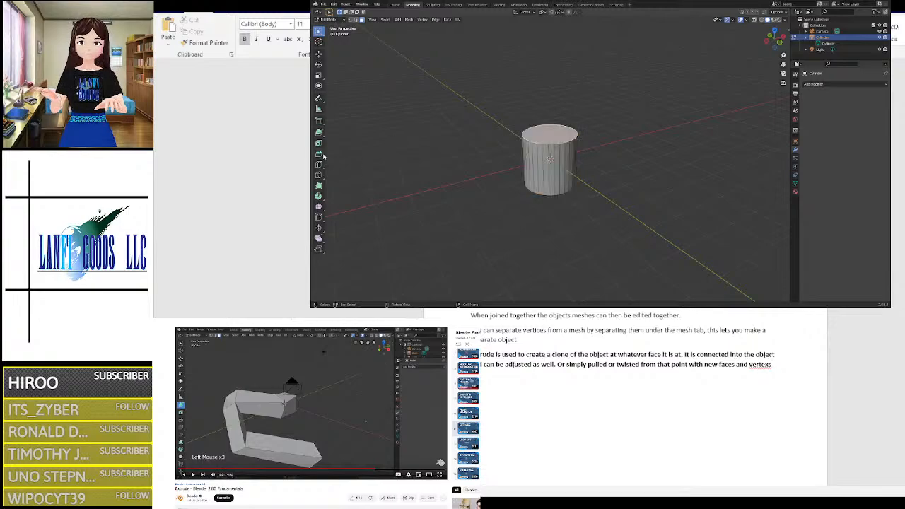
pyautogui.click(319, 133)
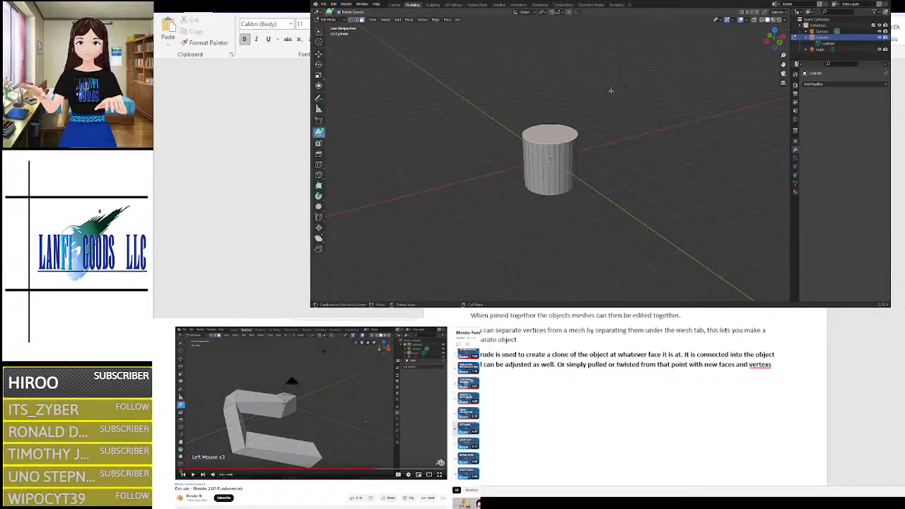
pyautogui.click(610, 90)
pyautogui.click(684, 150)
pyautogui.click(700, 223)
pyautogui.click(615, 262)
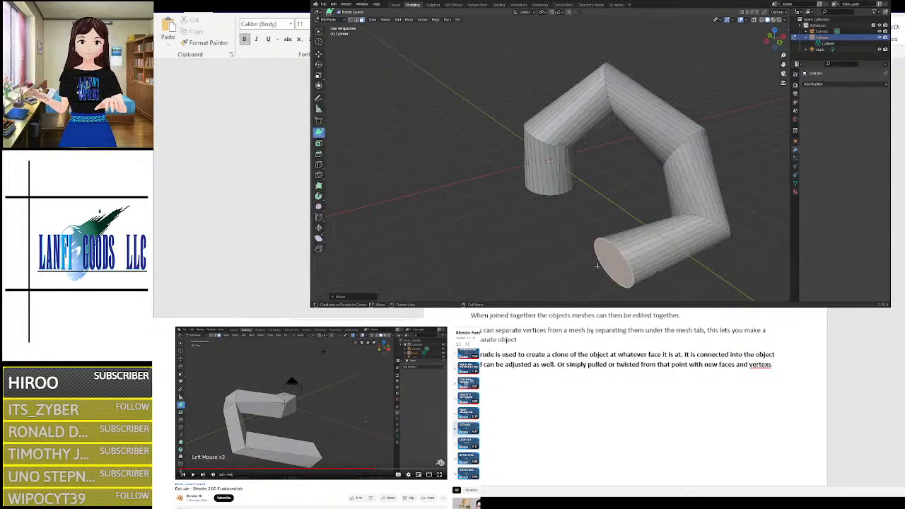
pyautogui.click(485, 261)
pyautogui.click(414, 210)
pyautogui.click(417, 106)
# Step: Extend the open end of the tube with three more cursor-extruded segments passing around the far side of the cylinder
pyautogui.moveTo(589, 127); pyautogui.dragTo(558, 148, button='middle')
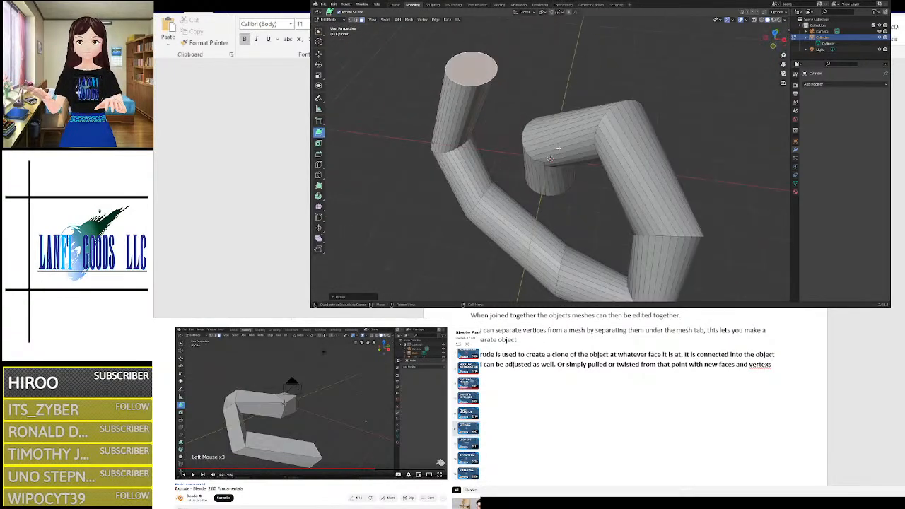
pyautogui.click(605, 63)
pyautogui.click(710, 123)
pyautogui.click(731, 205)
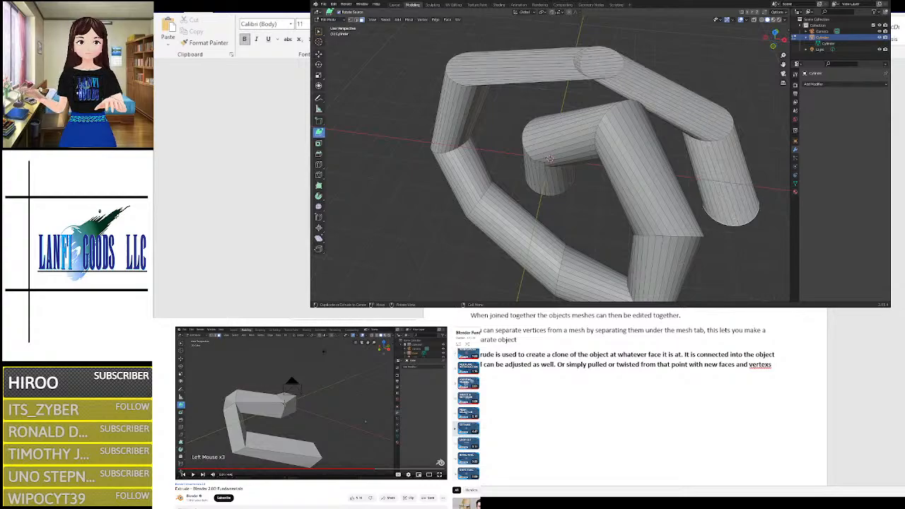
pyautogui.moveTo(733, 205); pyautogui.dragTo(440, 194, button='middle')
pyautogui.moveTo(480, 181); pyautogui.dragTo(516, 185, button='middle')
# Step: Undo all the tube segments back to the plain cylinder with its top face selected
pyautogui.hotkey('ctrl', 'z')
pyautogui.hotkey('ctrl', 'z')
pyautogui.hotkey('ctrl', 'z')
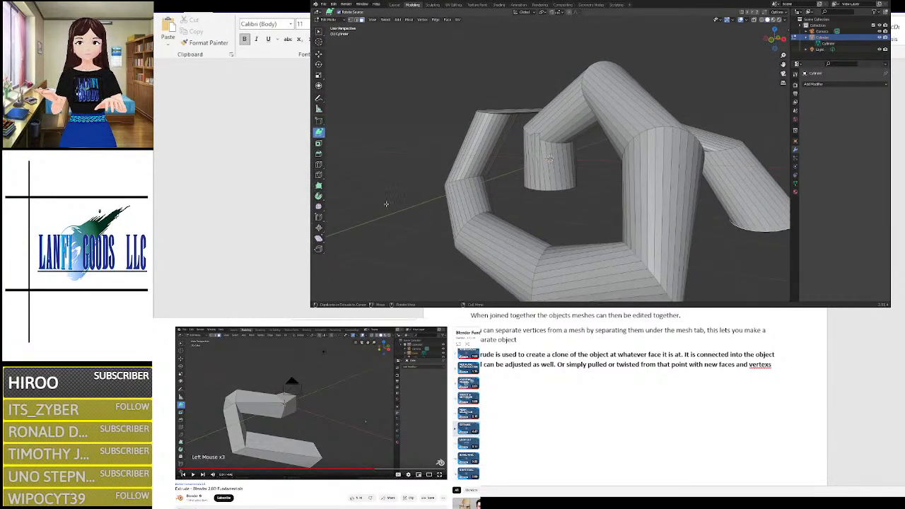
pyautogui.hotkey('ctrl', 'z')
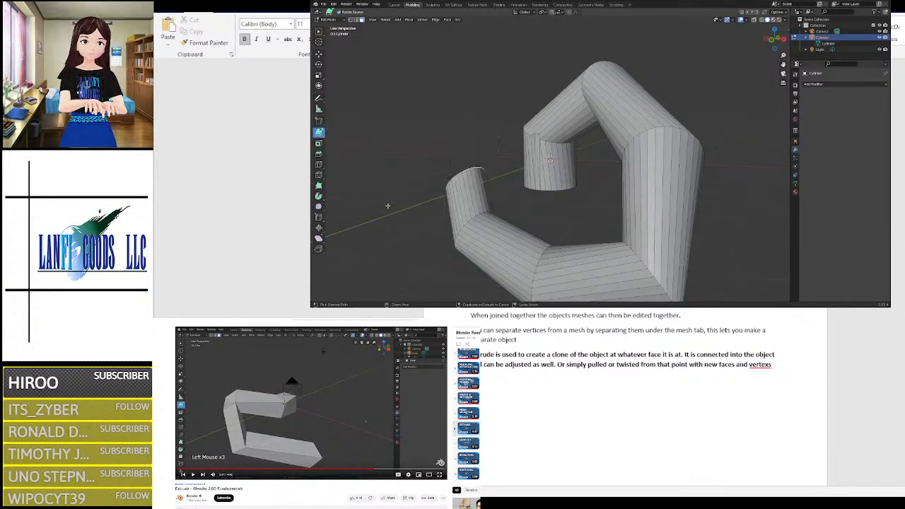
pyautogui.hotkey('ctrl', 'z')
pyautogui.hotkey('ctrl', 'z')
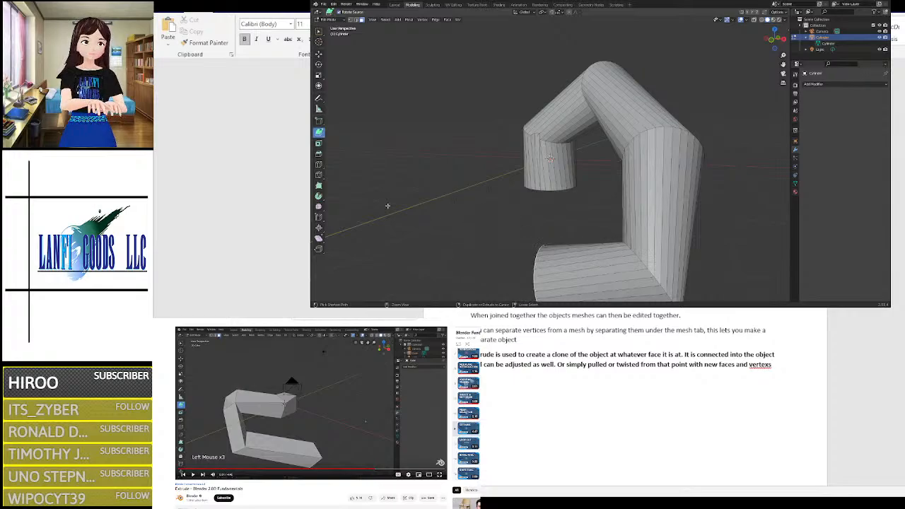
pyautogui.hotkey('ctrl', 'z')
pyautogui.hotkey('ctrl', 'z')
pyautogui.hotkey('ctrl', 'z')
pyautogui.hotkey('ctrl', 'z')
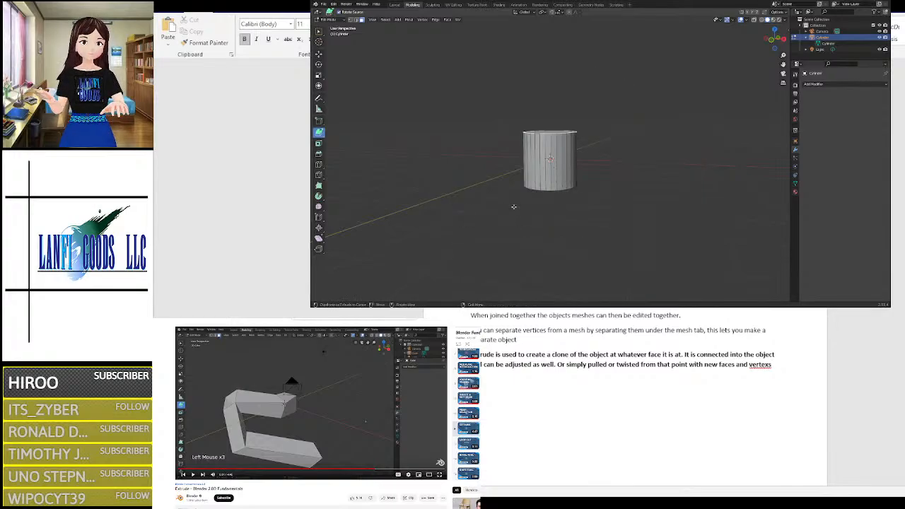
pyautogui.moveTo(536, 169); pyautogui.dragTo(610, 184, button='middle')
pyautogui.scroll(5, 592, 184)
pyautogui.scroll(2, 605, 185)
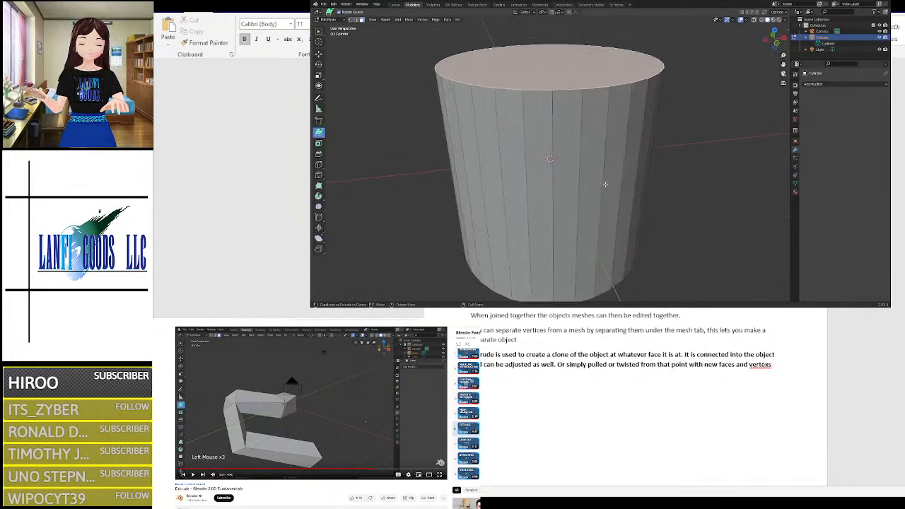
pyautogui.scroll(3, 602, 183)
pyautogui.scroll(-6, 598, 184)
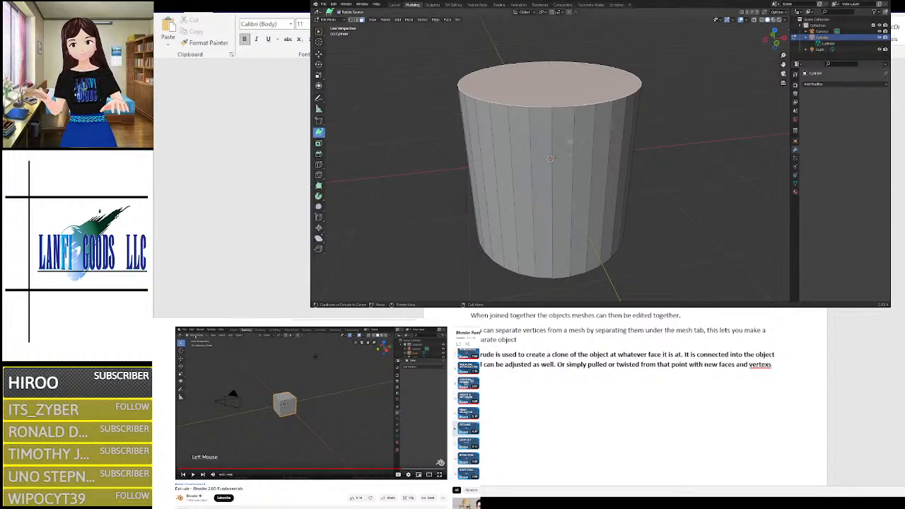
pyautogui.scroll(-5, 562, 140)
pyautogui.scroll(3, 562, 139)
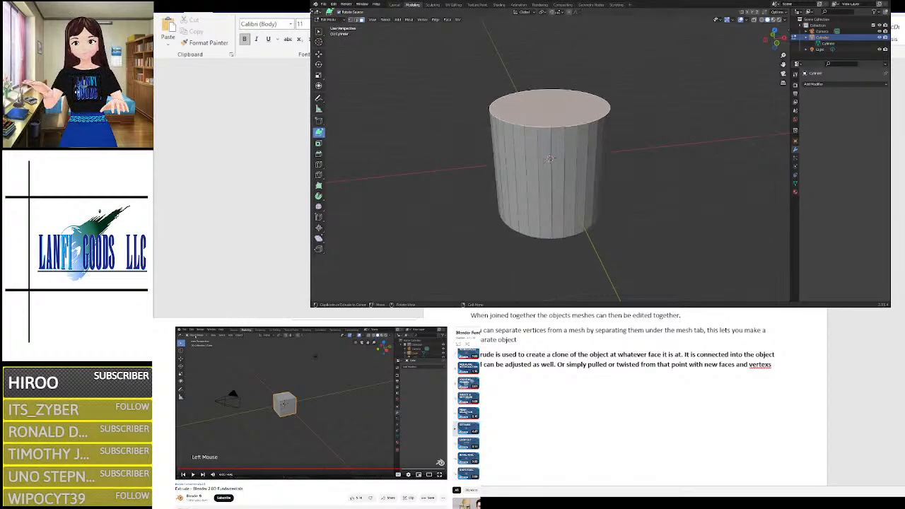
# Step: Start a new General file without saving the cylinder scene, and switch to the Modeling workspace with the default cube
pyautogui.click(322, 4)
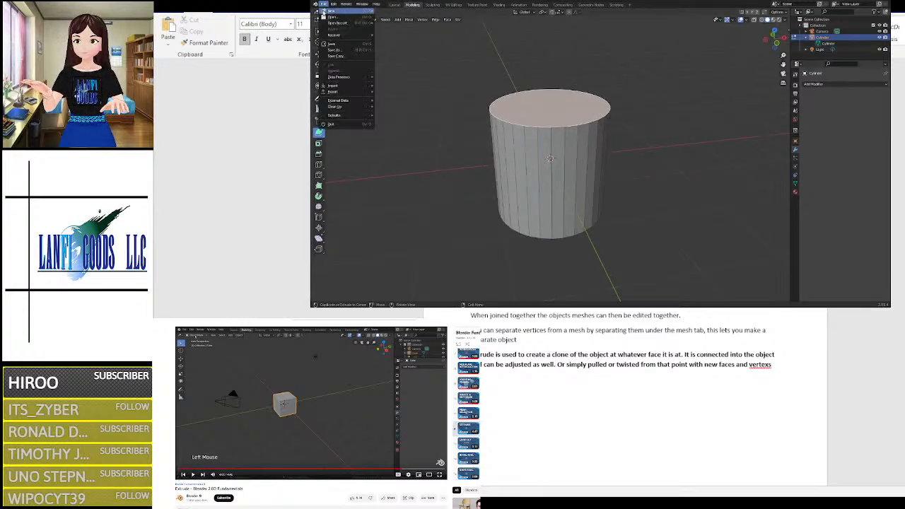
pyautogui.moveTo(333, 14)
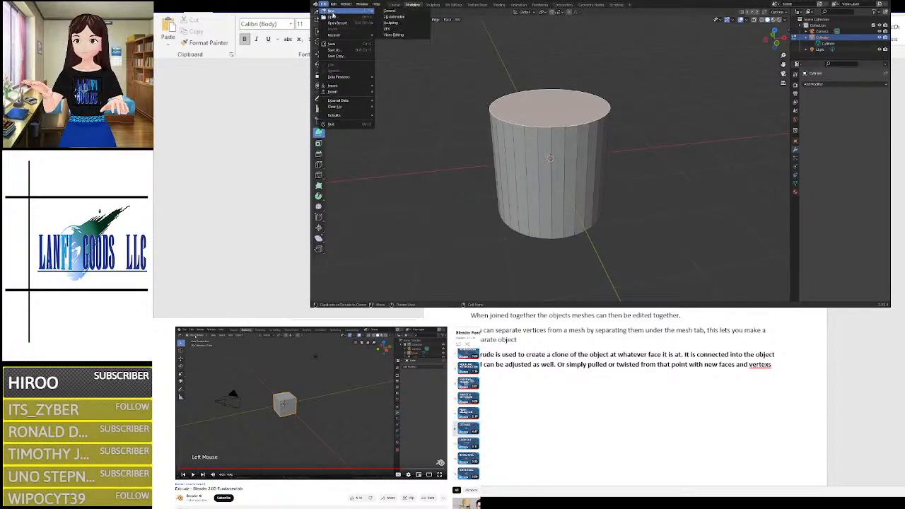
pyautogui.click(390, 11)
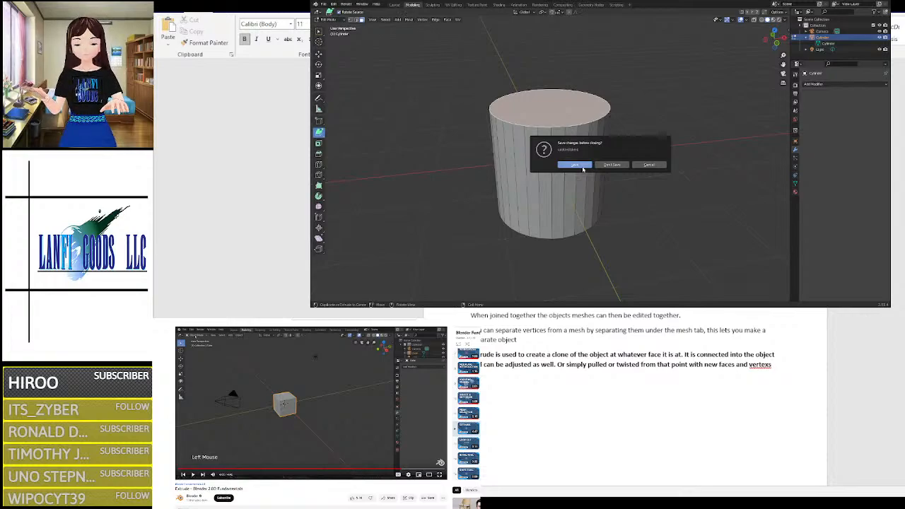
pyautogui.click(611, 165)
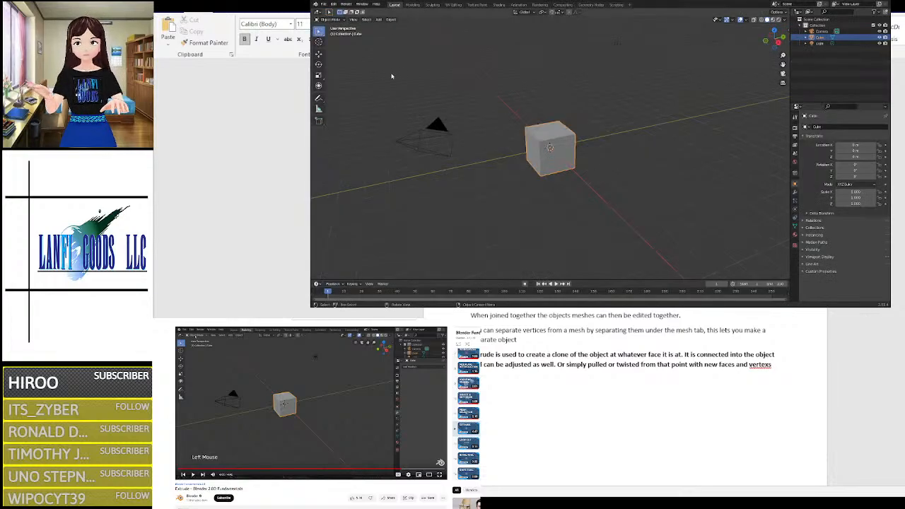
pyautogui.scroll(4, 600, 154)
pyautogui.scroll(-3, 609, 159)
pyautogui.moveTo(585, 158); pyautogui.dragTo(624, 165, button='middle')
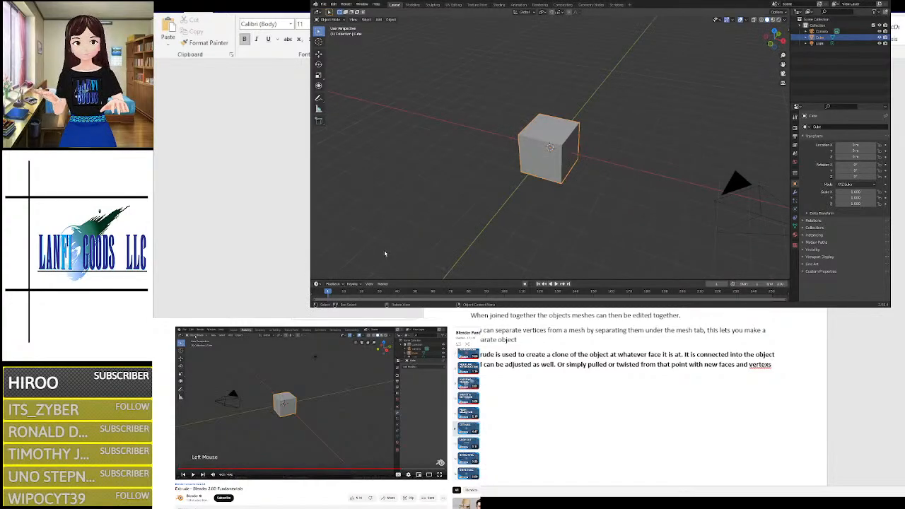
pyautogui.click(413, 5)
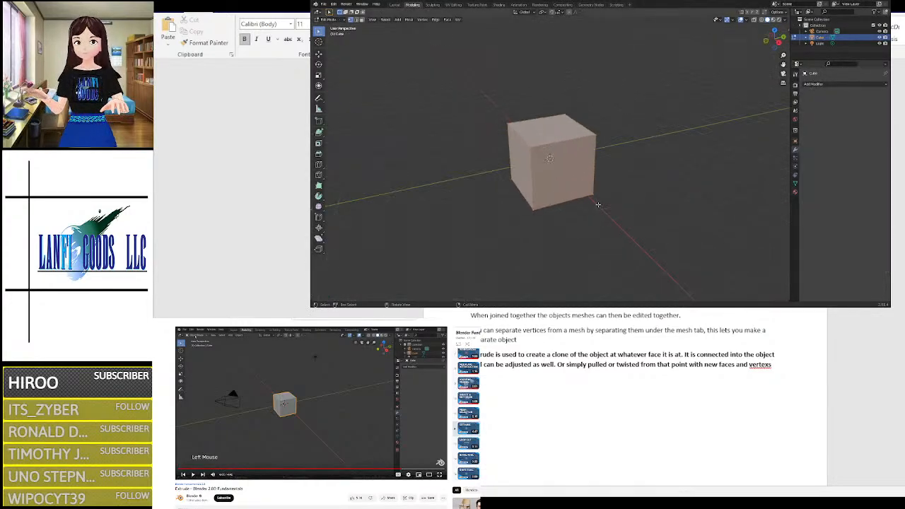
pyautogui.moveTo(606, 202); pyautogui.dragTo(608, 177, button='middle')
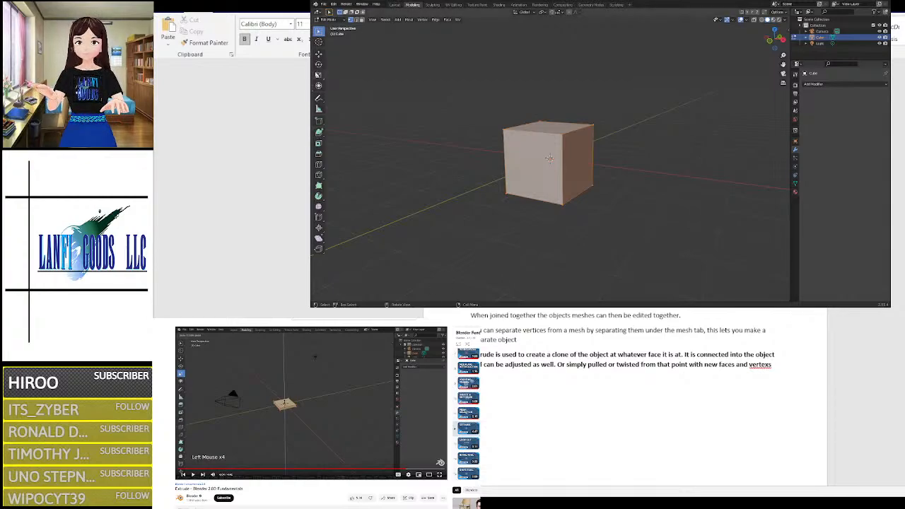
# Step: Scale the whole cube down along the Z axis into a thin, flat slab
pyautogui.click(318, 74)
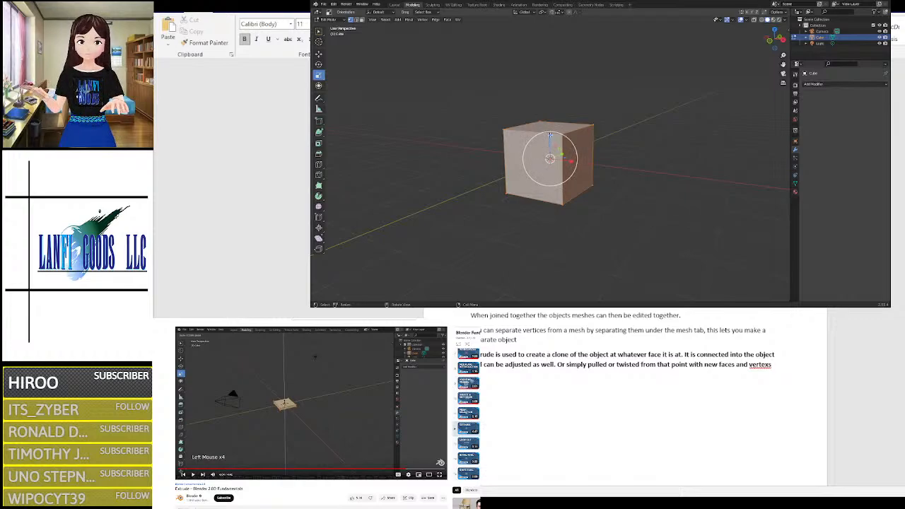
pyautogui.moveTo(552, 142); pyautogui.dragTo(549, 157)
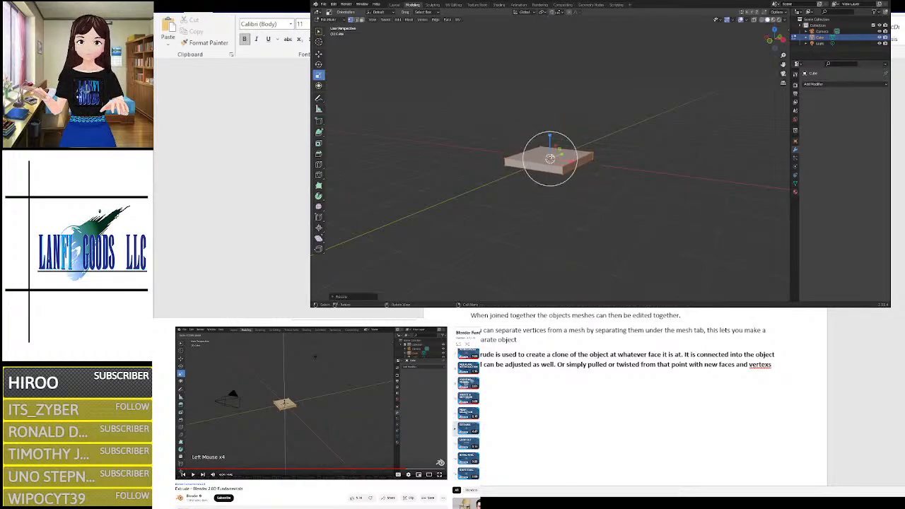
pyautogui.moveTo(587, 135); pyautogui.dragTo(584, 157, button='middle')
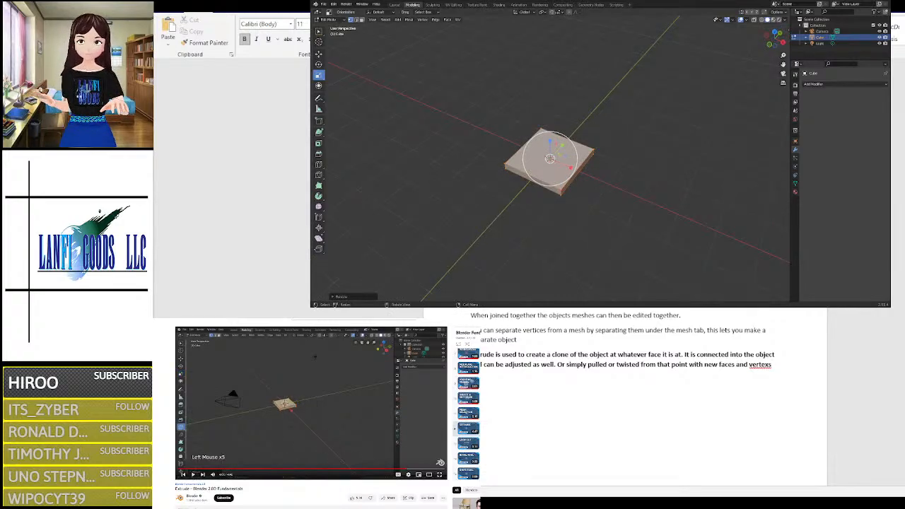
# Step: Use Loop Cut to add two edge loops in each direction across the slab, dividing its top into a three-by-three grid
pyautogui.click(322, 165)
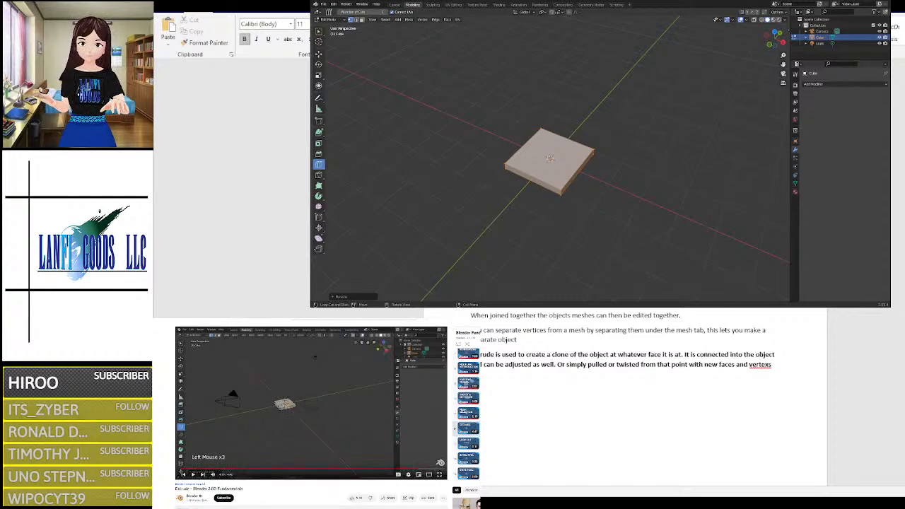
pyautogui.scroll(4, 539, 195)
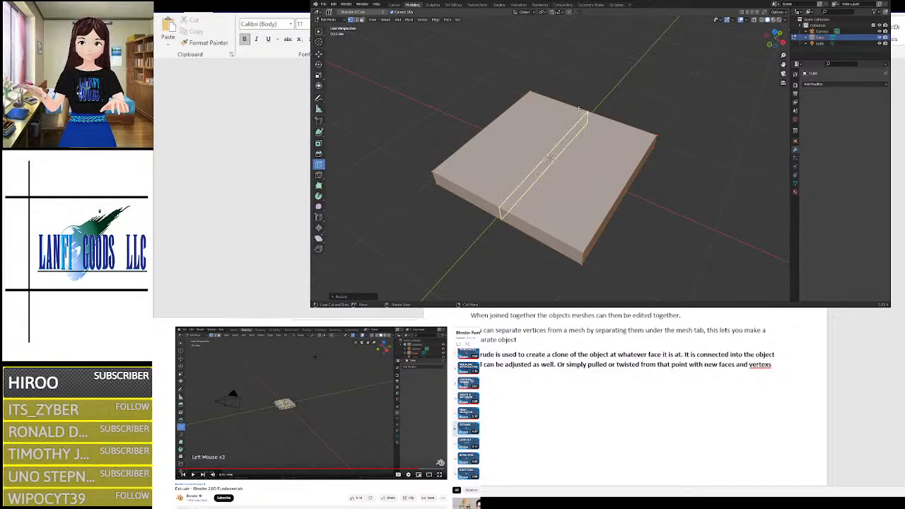
pyautogui.click(499, 134)
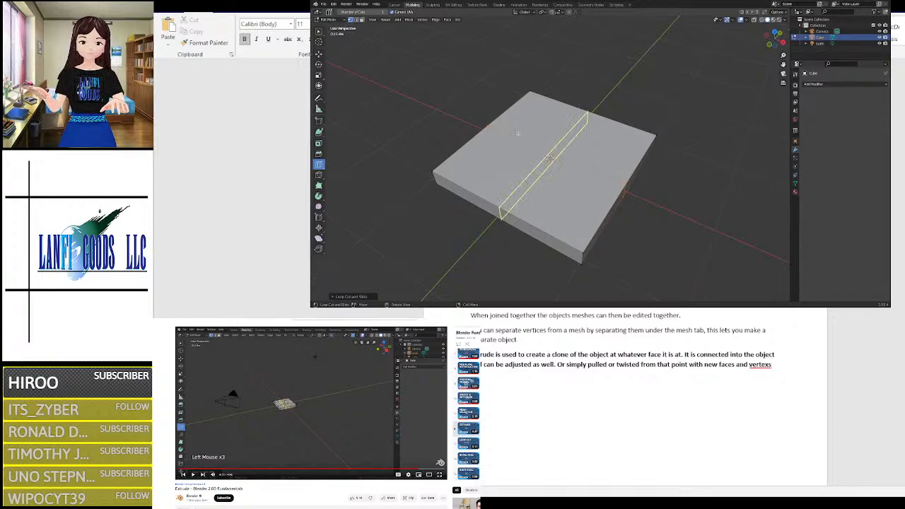
pyautogui.moveTo(544, 144); pyautogui.dragTo(582, 129)
pyautogui.moveTo(574, 160); pyautogui.dragTo(542, 185)
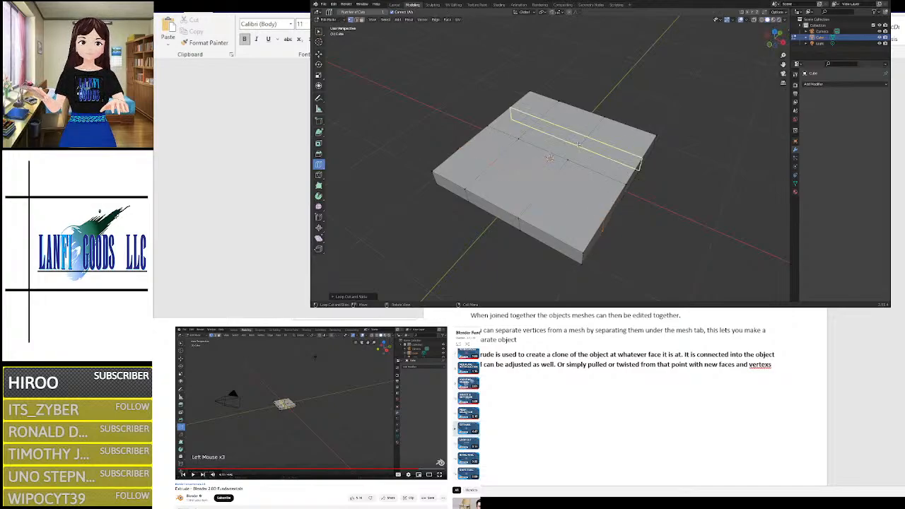
pyautogui.moveTo(581, 145); pyautogui.dragTo(579, 148)
pyautogui.scroll(-2, 659, 193)
pyautogui.scroll(2, 653, 188)
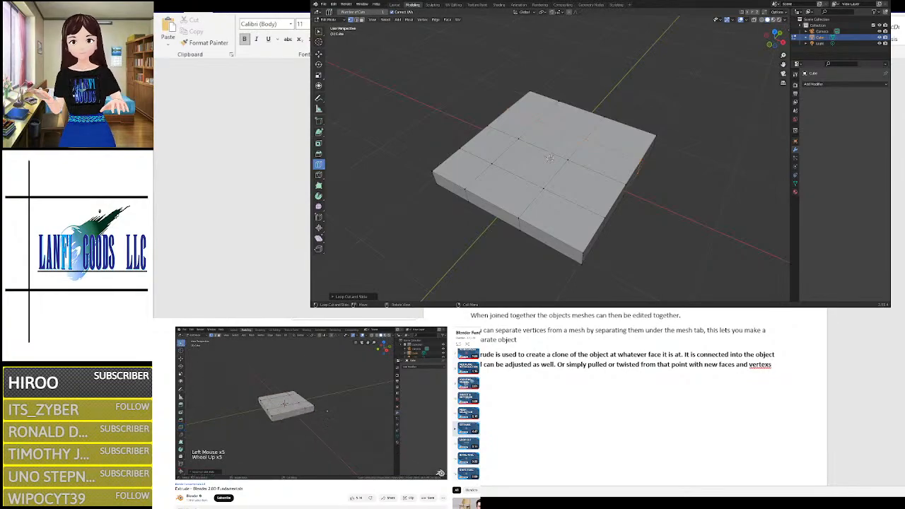
pyautogui.scroll(2, 554, 210)
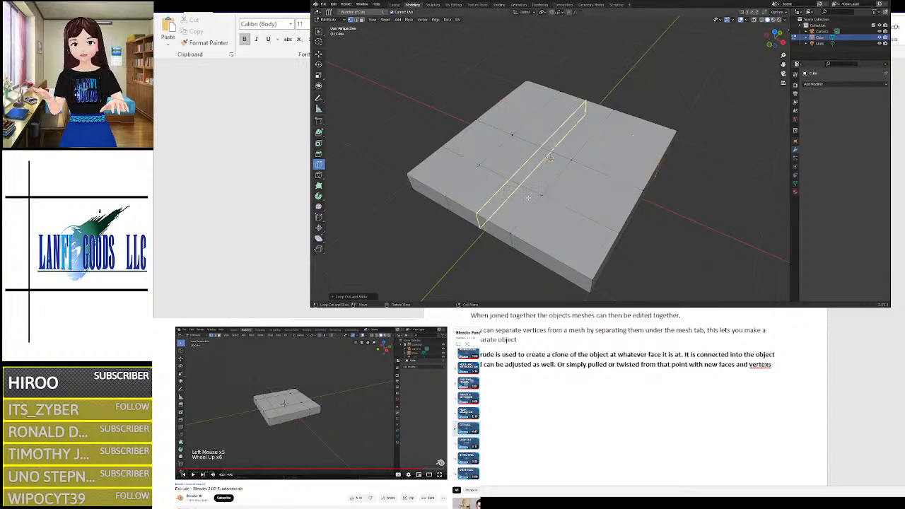
# Step: Undo all the loop cuts on the slab
pyautogui.scroll(-3, 628, 170)
pyautogui.moveTo(628, 170)
pyautogui.mouseDown(button='middle')
pyautogui.moveTo(606, 145)
pyautogui.moveTo(643, 160)
pyautogui.mouseUp(button='middle')
pyautogui.hotkey('ctrl', 'z')
pyautogui.hotkey('ctrl', 'z')
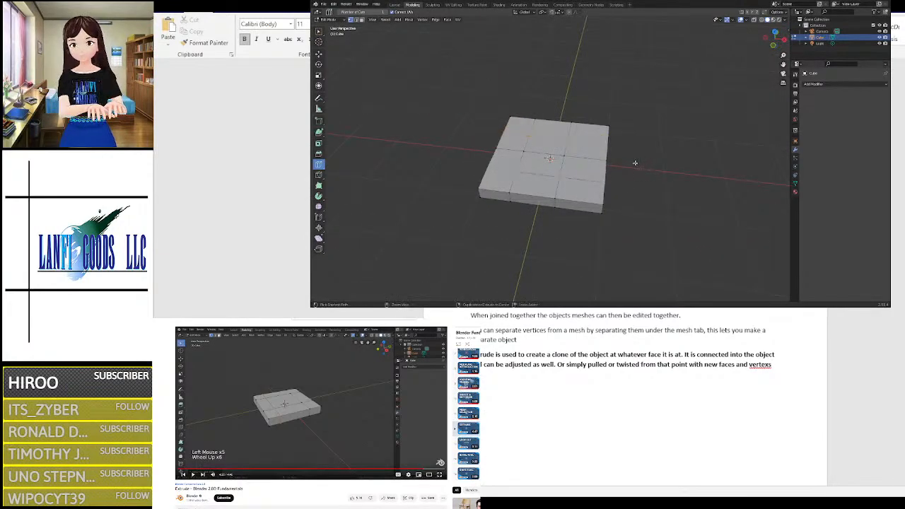
pyautogui.hotkey('ctrl', 'z')
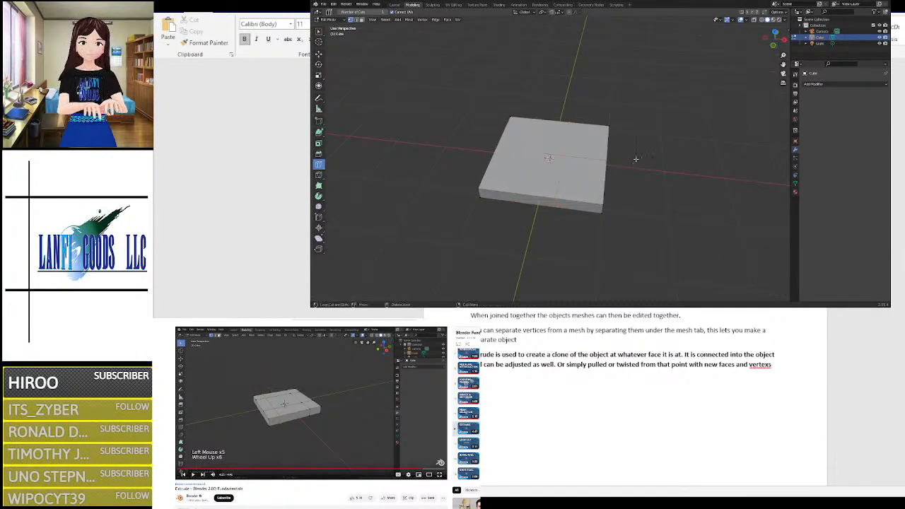
# Step: Use Loop Cut to add an edge loop close to each of the slab's four sides, leaving small square corners
pyautogui.scroll(5, 635, 163)
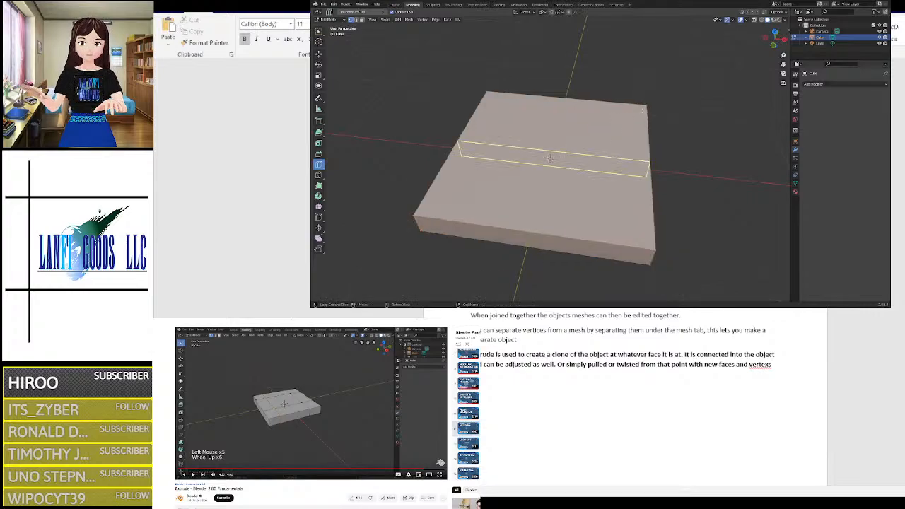
pyautogui.moveTo(624, 157); pyautogui.dragTo(602, 155, button='middle')
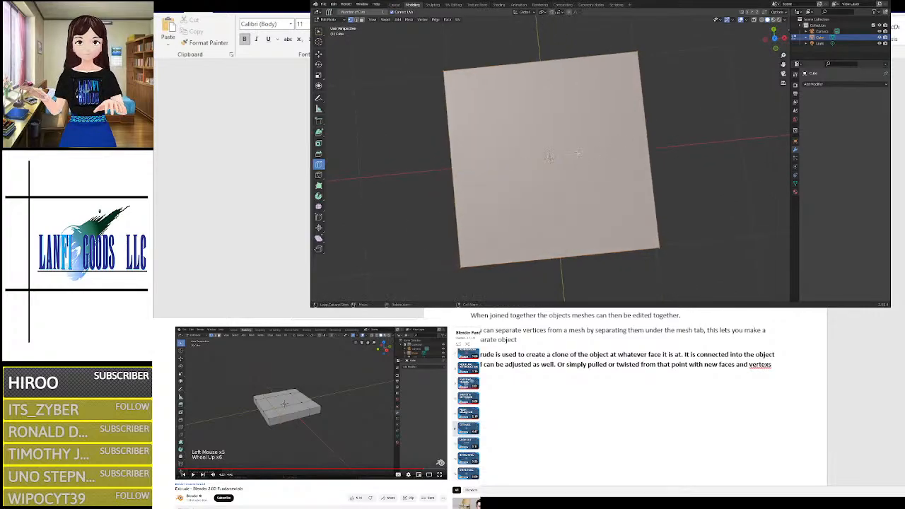
pyautogui.moveTo(582, 158); pyautogui.dragTo(584, 163)
pyautogui.scroll(-5, 529, 185)
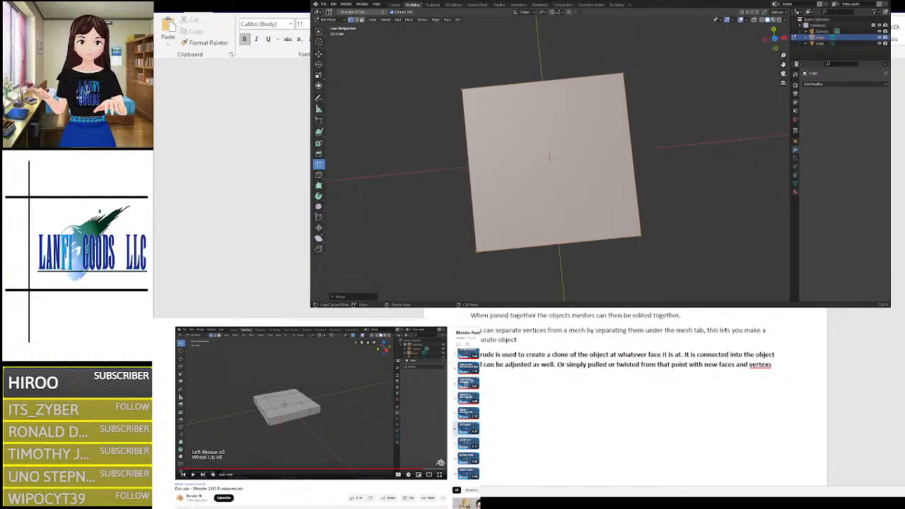
pyautogui.moveTo(671, 204); pyautogui.dragTo(577, 176, button='middle')
pyautogui.moveTo(574, 170); pyautogui.dragTo(577, 190)
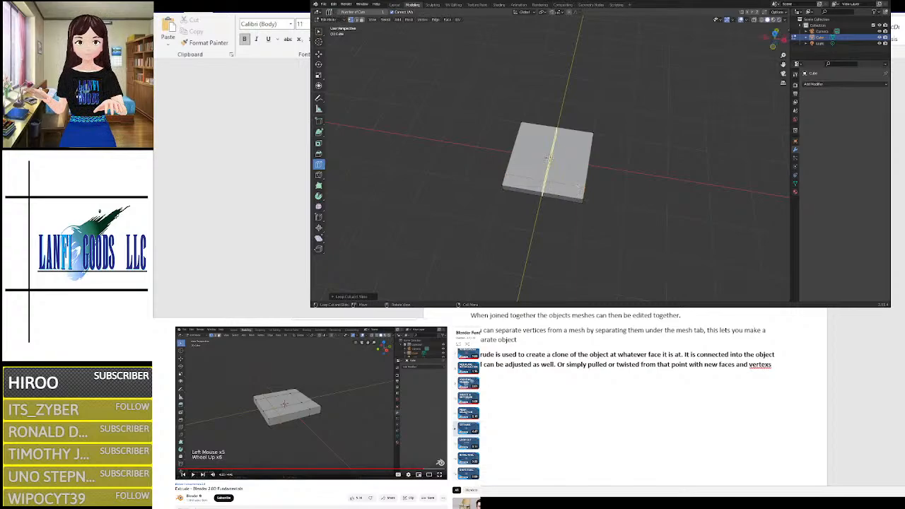
pyautogui.moveTo(517, 155); pyautogui.dragTo(576, 155)
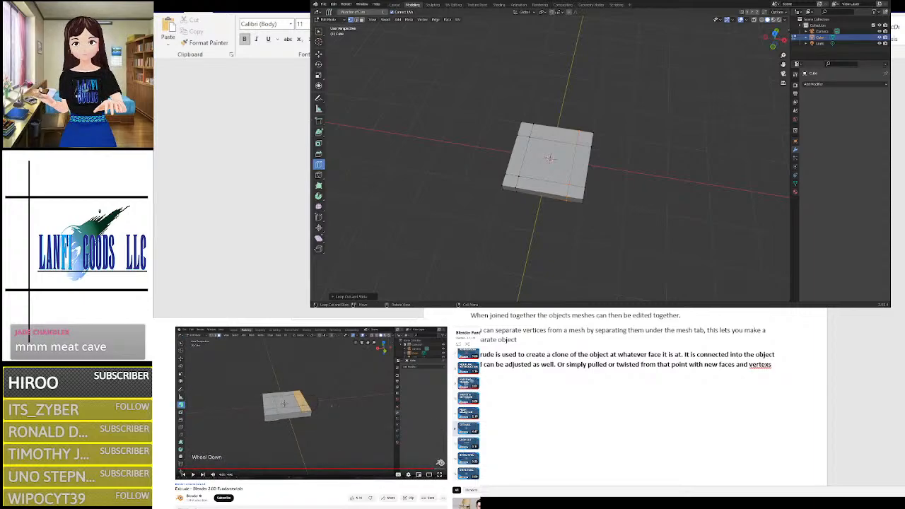
# Step: In face select mode, select the three narrow faces along one edge of the slab's top
pyautogui.moveTo(497, 199); pyautogui.dragTo(568, 196, button='middle')
pyautogui.click(319, 32)
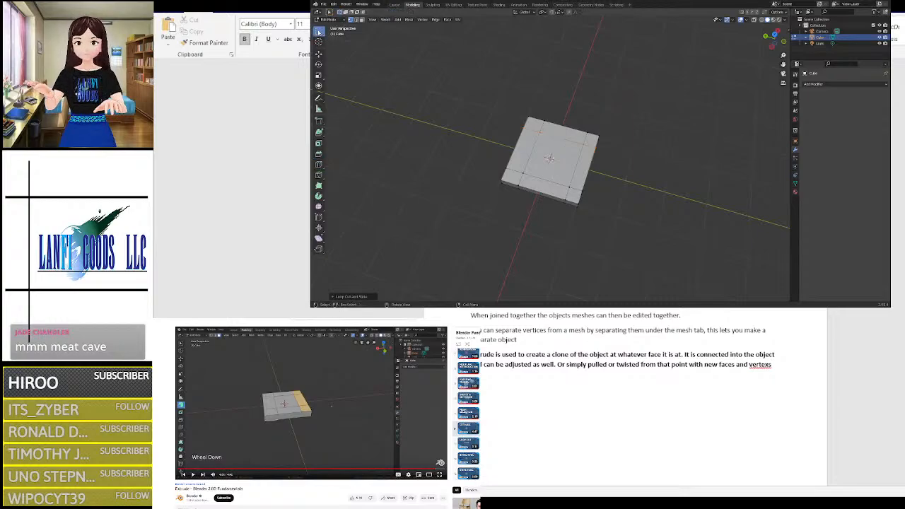
pyautogui.keyDown('shift'); pyautogui.click(539, 125); pyautogui.keyUp('shift')
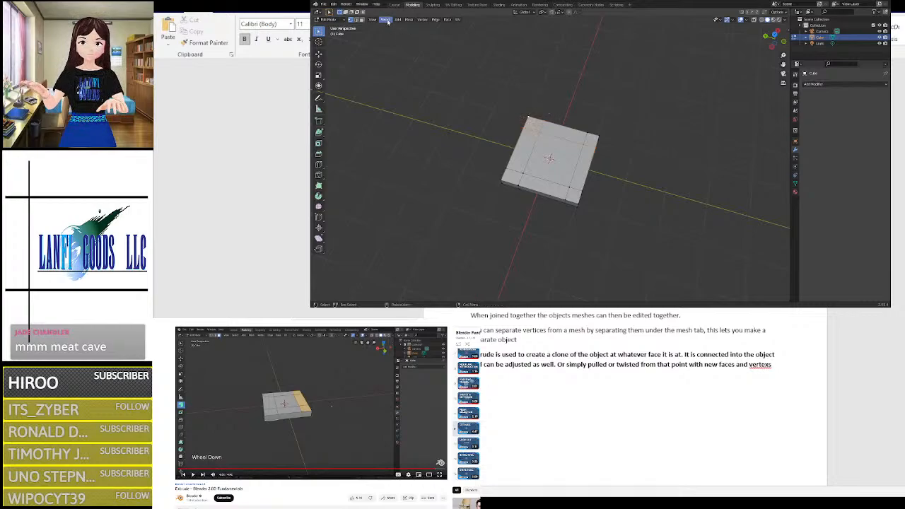
pyautogui.keyDown('shift'); pyautogui.click(536, 125); pyautogui.keyUp('shift')
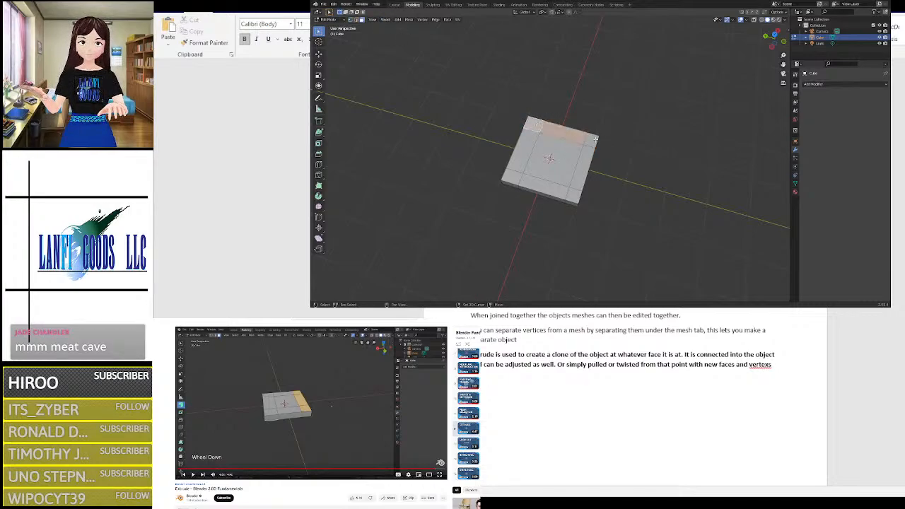
pyautogui.keyDown('shift'); pyautogui.click(594, 137); pyautogui.keyUp('shift')
# Step: Add the four small corner faces on the slab's underside to the selection
pyautogui.keyDown('shift'); pyautogui.moveTo(600, 236); pyautogui.dragTo(759, 76, button='middle'); pyautogui.keyUp('shift')
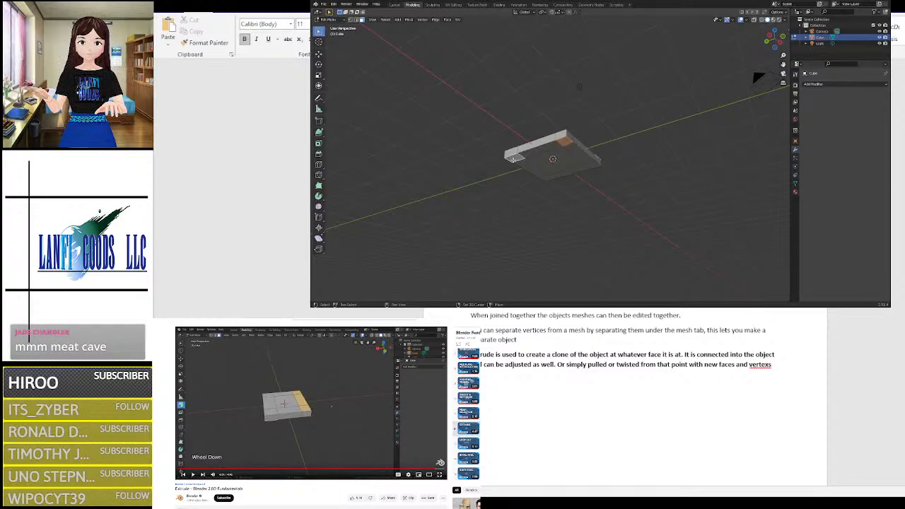
pyautogui.keyDown('shift'); pyautogui.click(545, 179); pyautogui.keyUp('shift')
pyautogui.keyDown('shift'); pyautogui.click(594, 165); pyautogui.keyUp('shift')
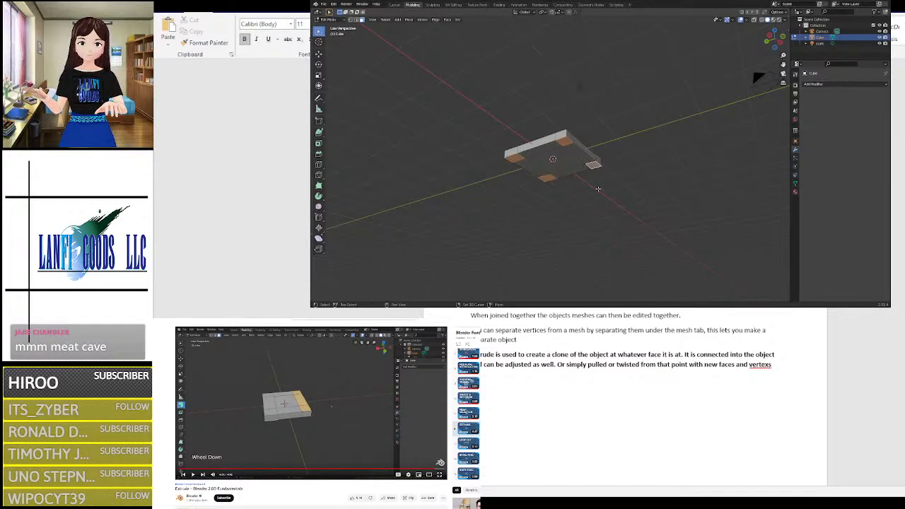
pyautogui.moveTo(625, 157); pyautogui.dragTo(626, 184, button='middle')
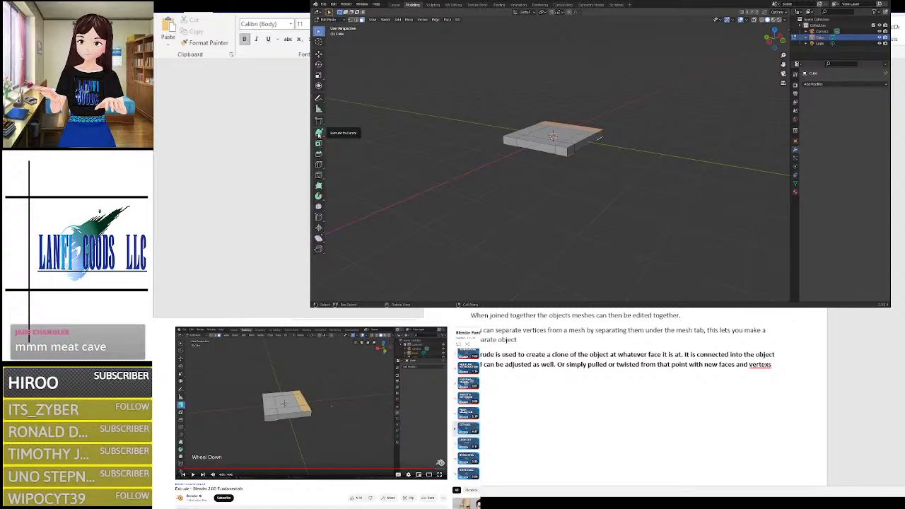
# Step: Activate the Extrude Along Normals tool for the selected faces and pause the tutorial video at its finished chair
pyautogui.click(319, 133)
pyautogui.click(319, 133)
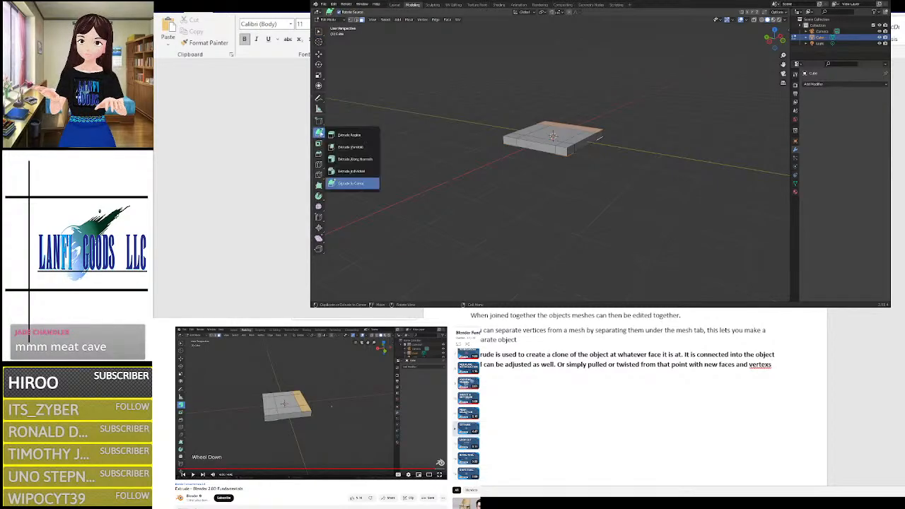
pyautogui.click(344, 148)
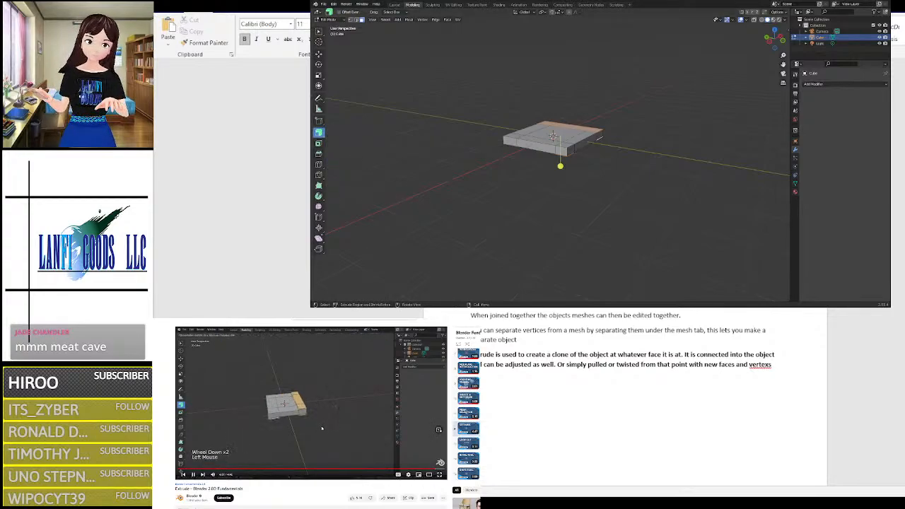
pyautogui.click(321, 429)
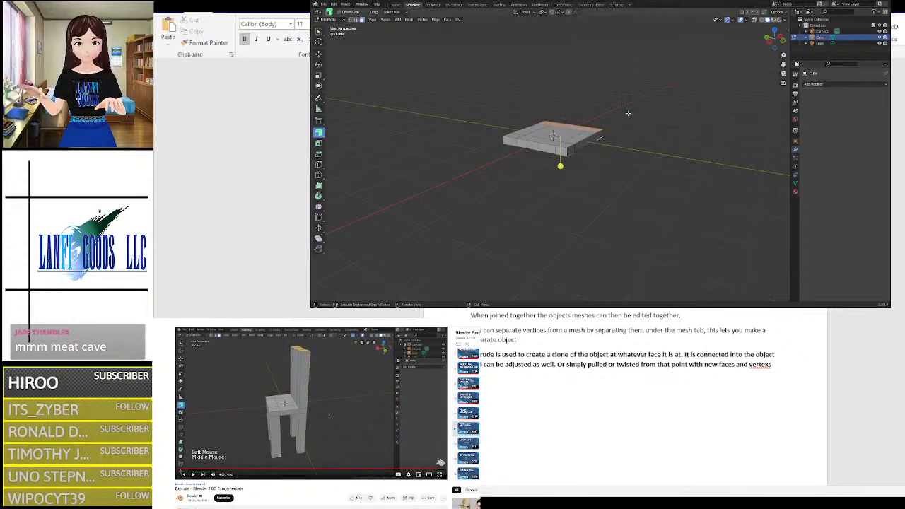
# Step: Restore the face selection and extrude the faces along their normals into a chair's backrest and four legs
pyautogui.moveTo(628, 113); pyautogui.dragTo(633, 141)
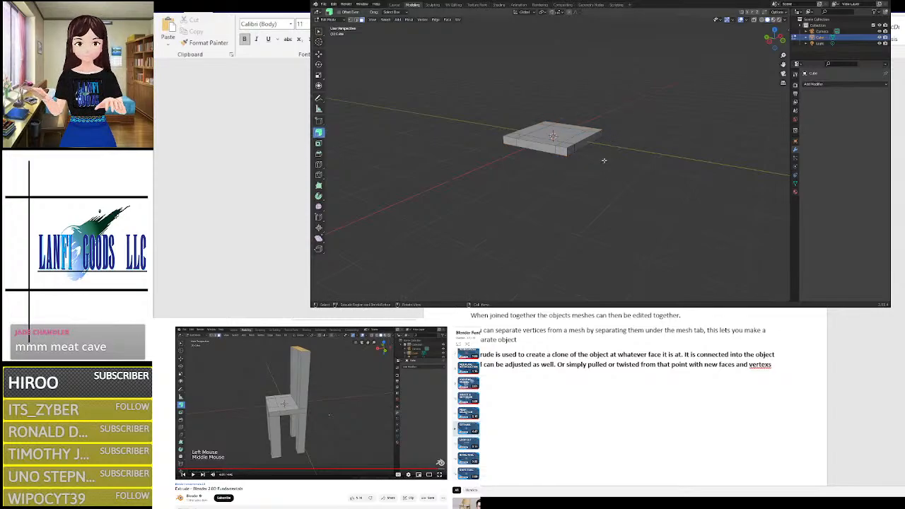
pyautogui.moveTo(634, 141); pyautogui.dragTo(641, 129, button='middle')
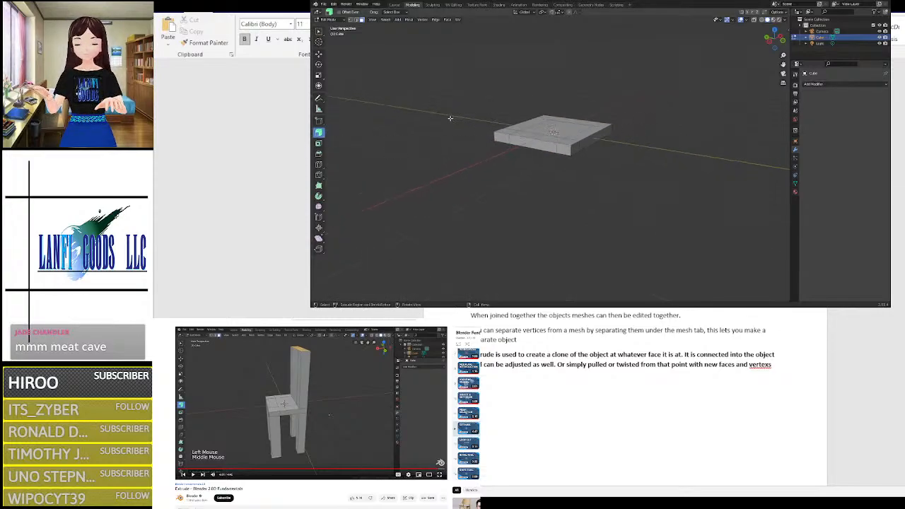
pyautogui.keyDown('ctrl'); pyautogui.click(576, 129); pyautogui.keyUp('ctrl')
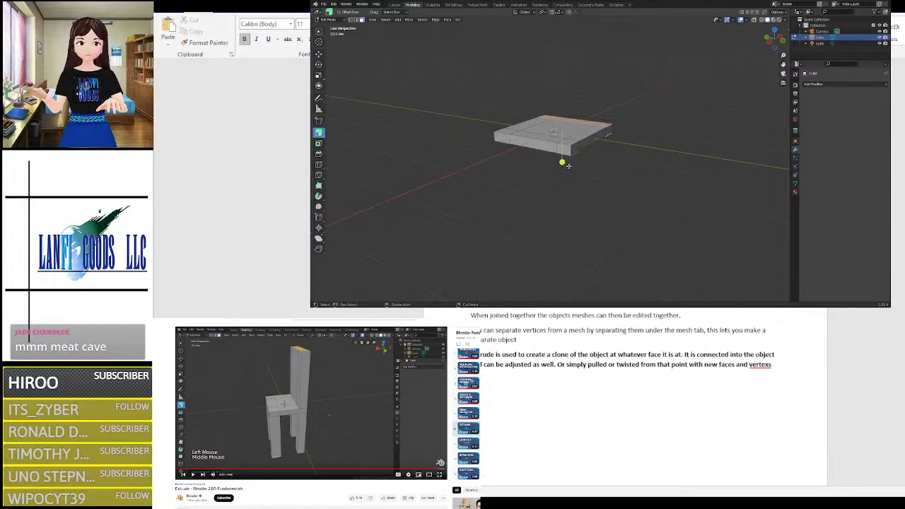
pyautogui.moveTo(562, 163); pyautogui.dragTo(561, 121)
pyautogui.moveTo(561, 122); pyautogui.dragTo(558, 177, button='middle')
pyautogui.scroll(-3, 557, 183)
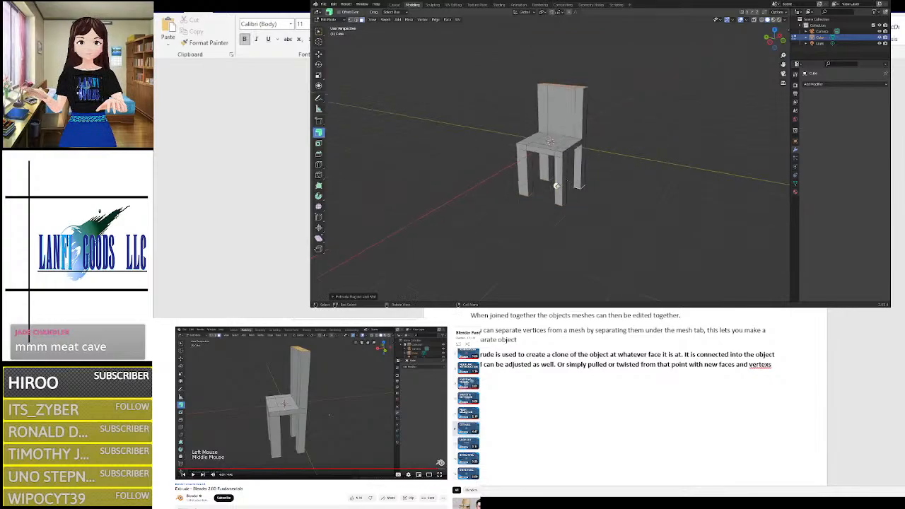
# Step: Try a further extrusion to lengthen the backrest and legs, and undo both extrusions back to the flat slab
pyautogui.hotkey('alt', 's')
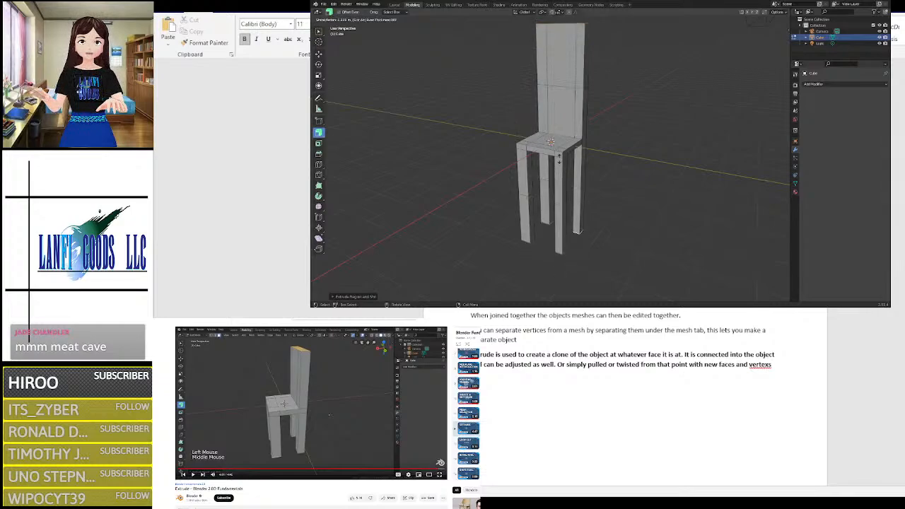
pyautogui.moveTo(571, 241); pyautogui.dragTo(571, 251)
pyautogui.hotkey('ctrl', 'z')
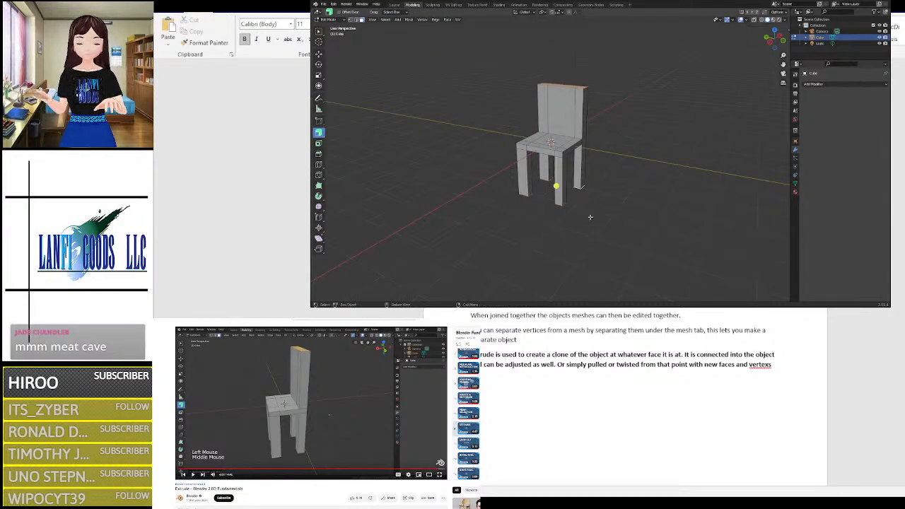
pyautogui.hotkey('ctrl', 'z')
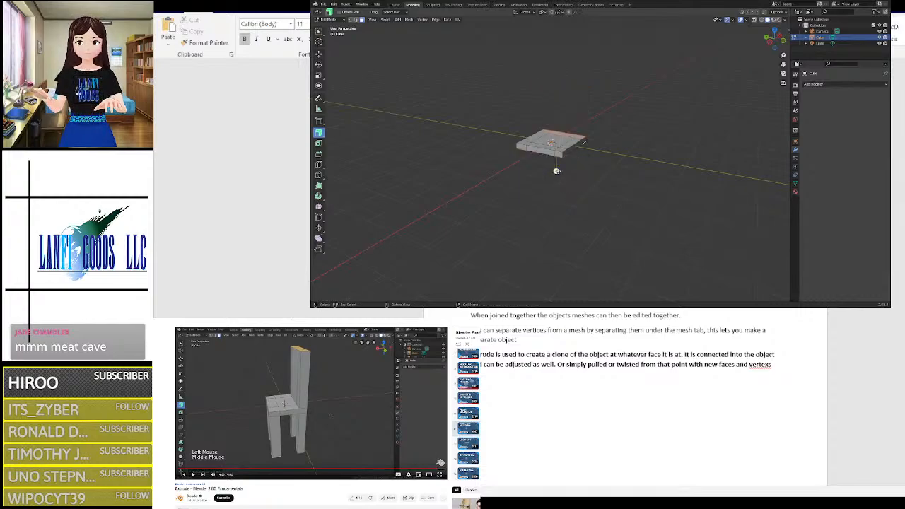
# Step: Extrude the selected top strip and underside corners along their normals to form the chair's backrest and legs
pyautogui.moveTo(556, 171); pyautogui.dragTo(563, 143)
pyautogui.moveTo(563, 144); pyautogui.dragTo(531, 146, button='middle')
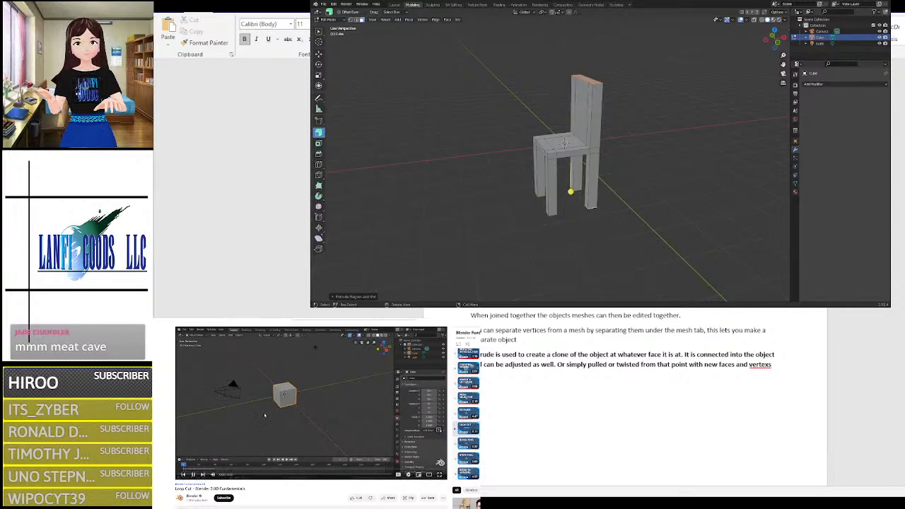
# Step: Pause the Loop Cut tutorial video and save the chair scene as "Baby first chair.blend"
pyautogui.click(438, 429)
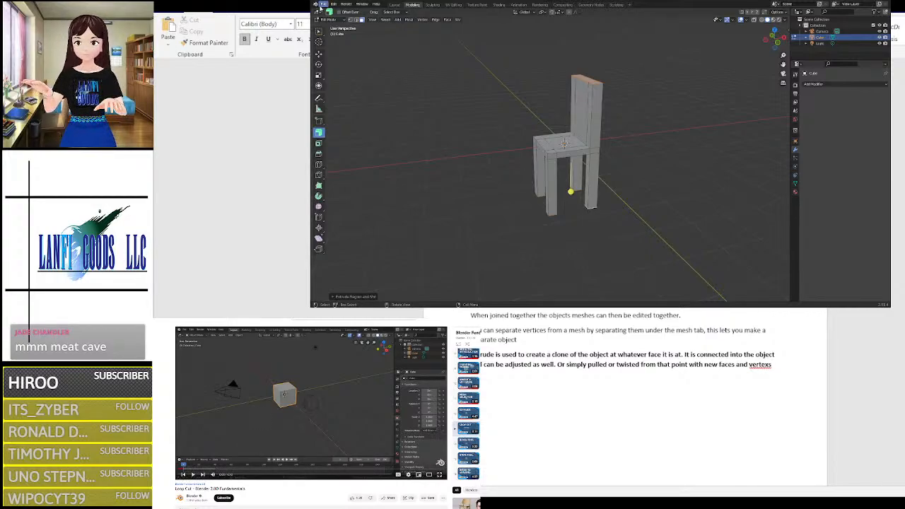
pyautogui.click(323, 4)
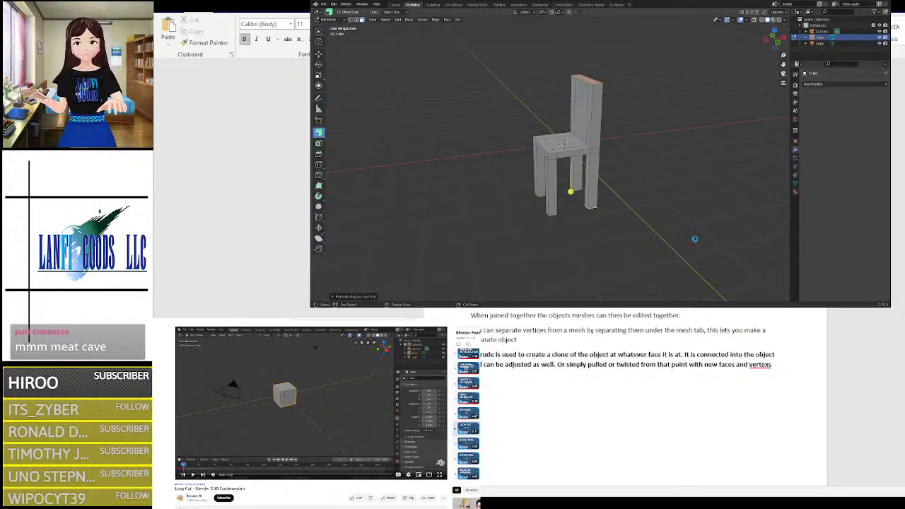
pyautogui.hotkey('ctrl', 's')
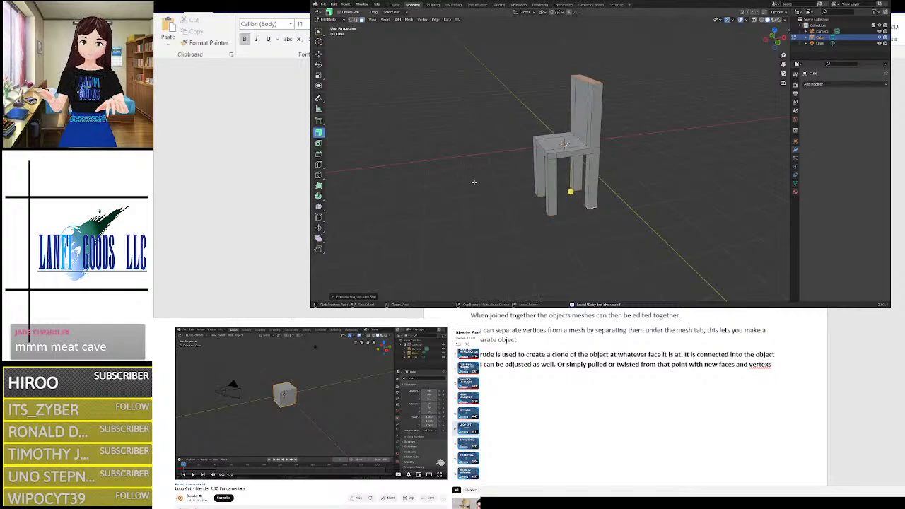
# Step: Start a new General file, and play the Loop Cut tutorial video through its cube demonstration before pausing it
pyautogui.click(323, 5)
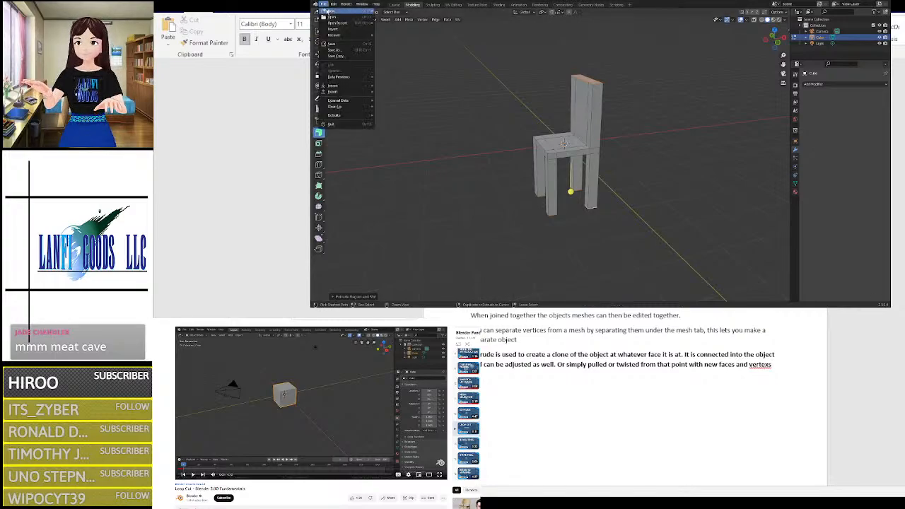
pyautogui.click(391, 11)
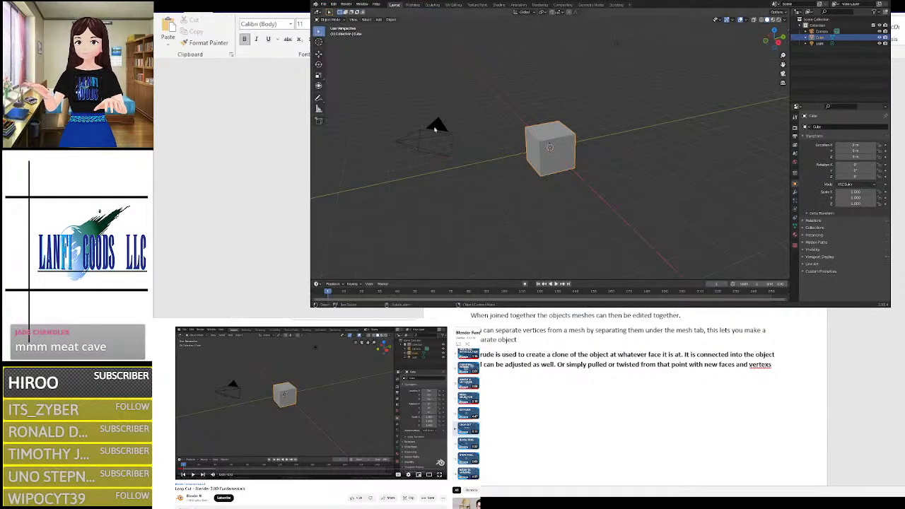
pyautogui.click(259, 424)
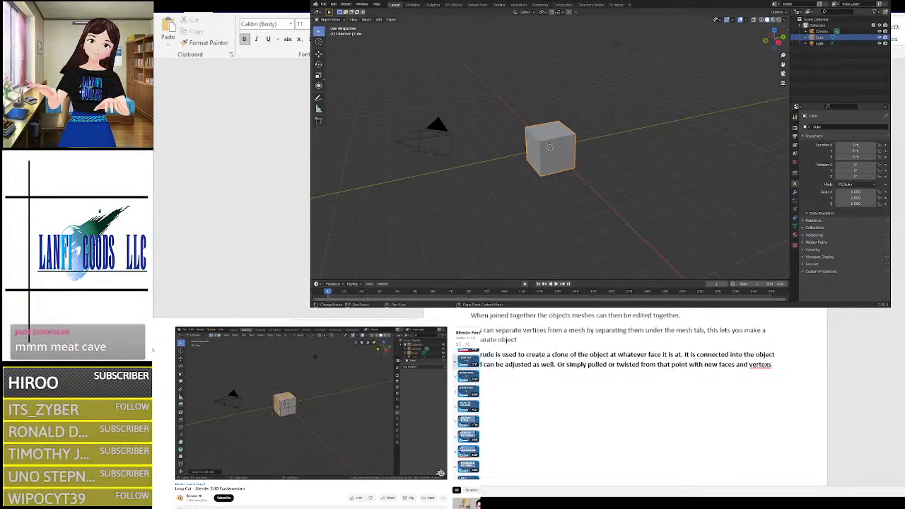
pyautogui.click(369, 408)
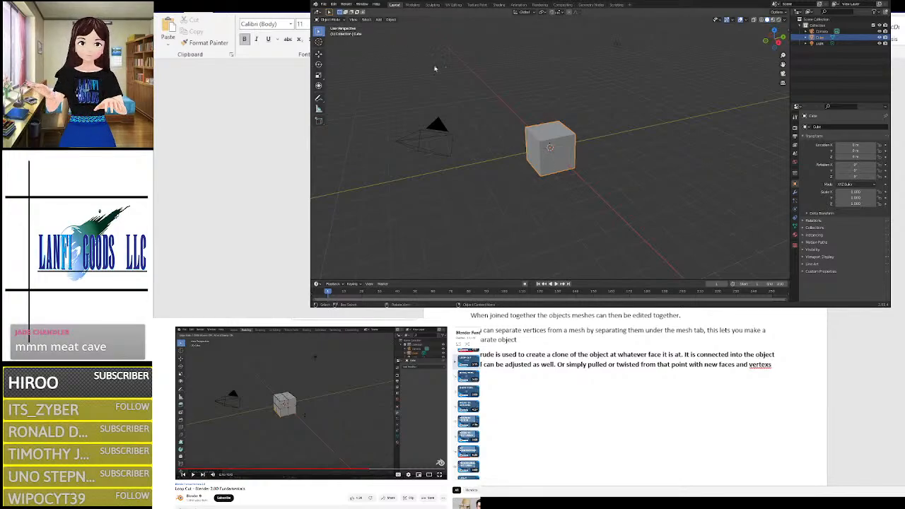
# Step: Switch to the Modeling workspace and put the default cube in Edit Mode with nothing selected
pyautogui.click(413, 6)
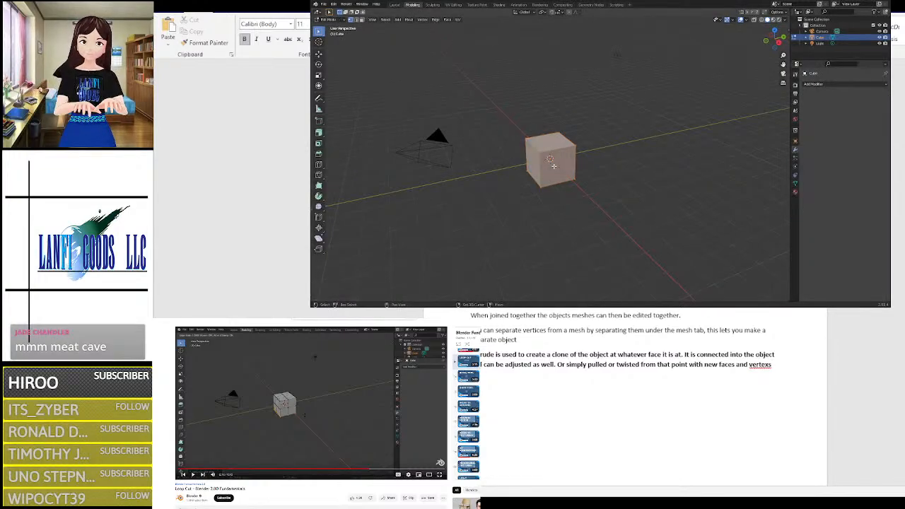
pyautogui.press('Tab')
pyautogui.click(432, 5)
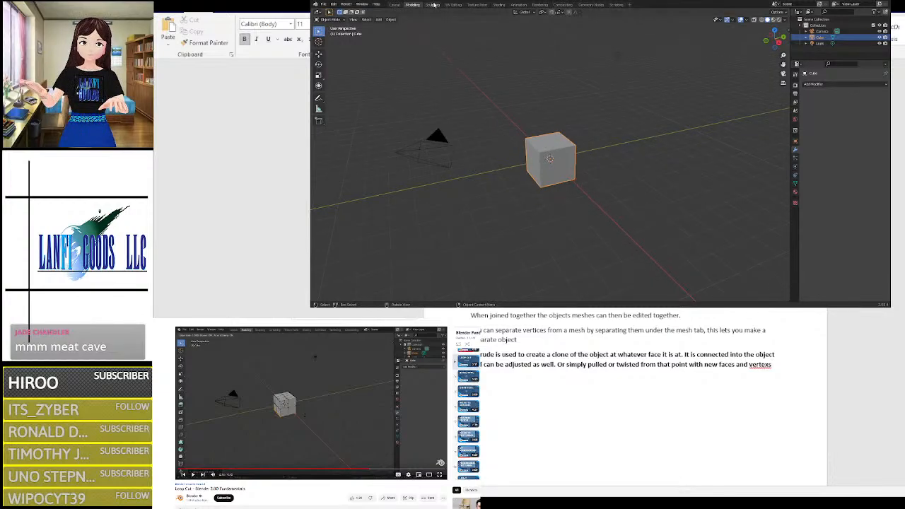
pyautogui.click(416, 6)
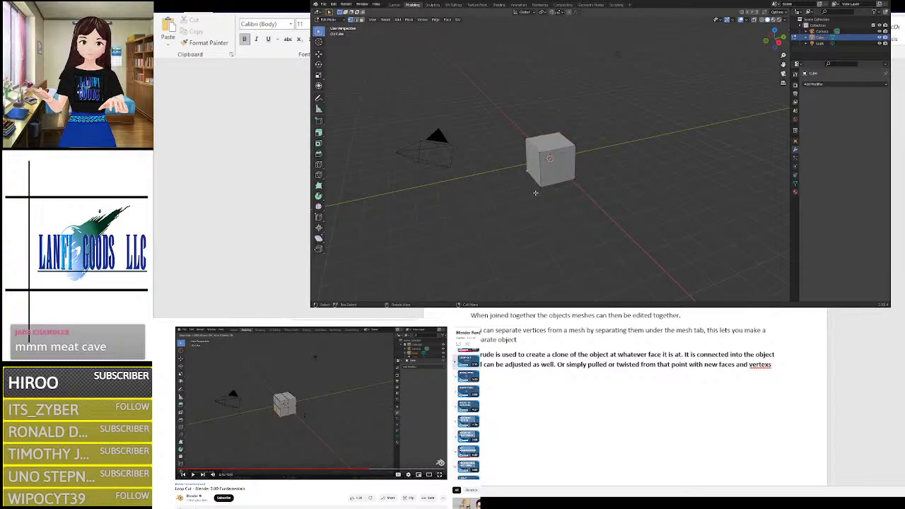
pyautogui.press('ctrl')
pyautogui.hotkey('ctrl', 'r')
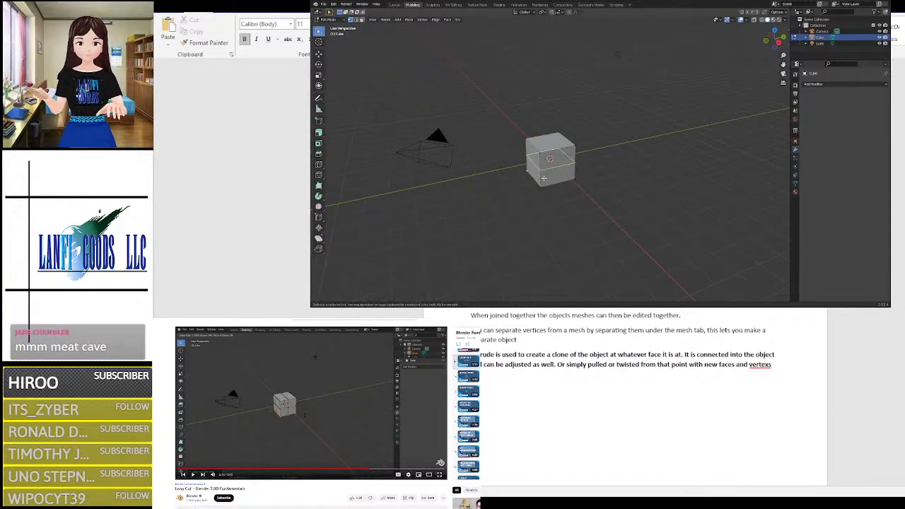
pyautogui.scroll(3, 544, 178)
pyautogui.scroll(-3, 543, 178)
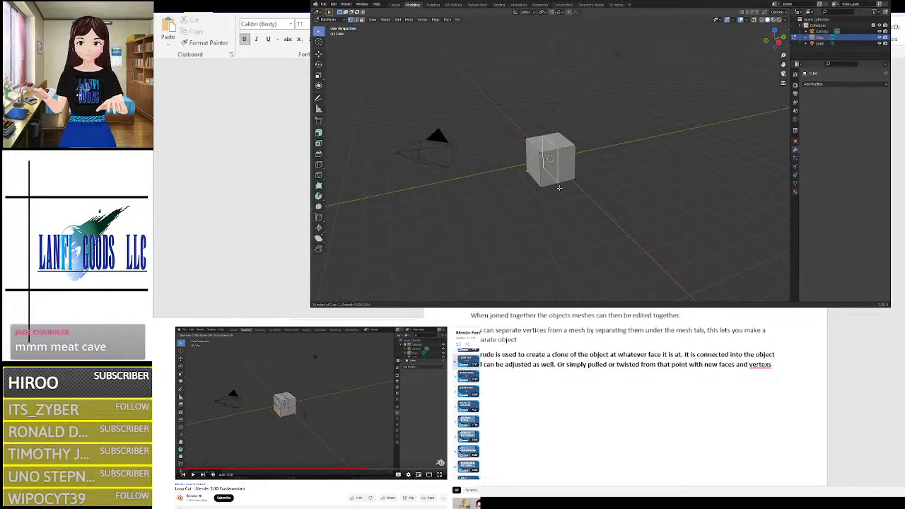
pyautogui.press('Escape')
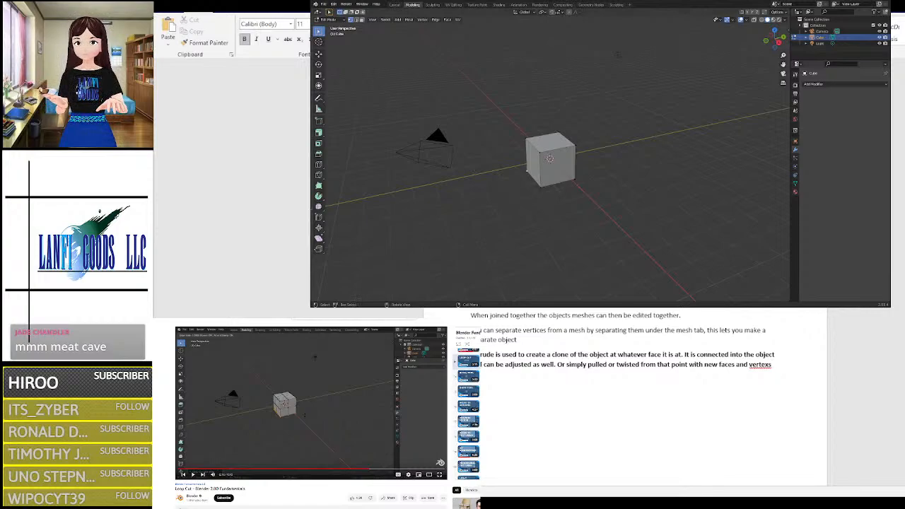
# Step: Check the livestream analytics page and look through the Blender Fundamentals playlist beside the paused Loop Cut video
pyautogui.hotkey('ctrl', 'Tab')
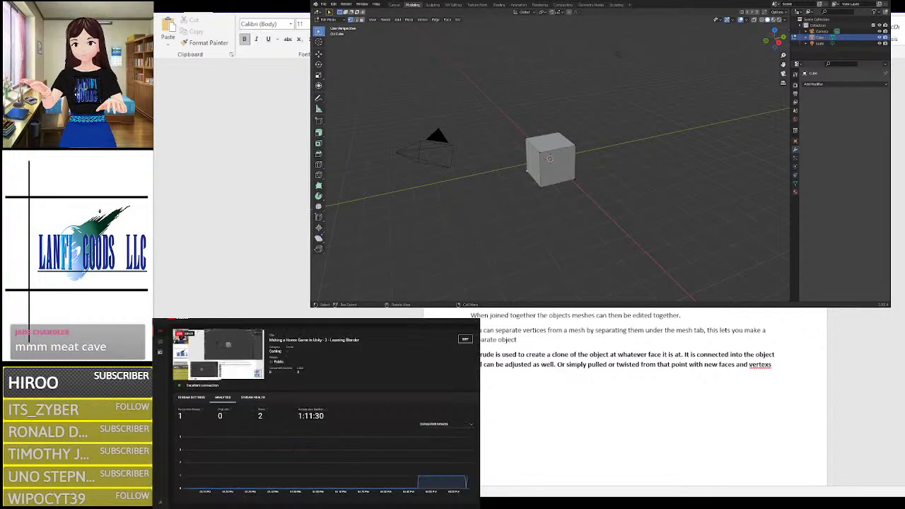
pyautogui.hotkey('ctrl', 'shift', 'Tab')
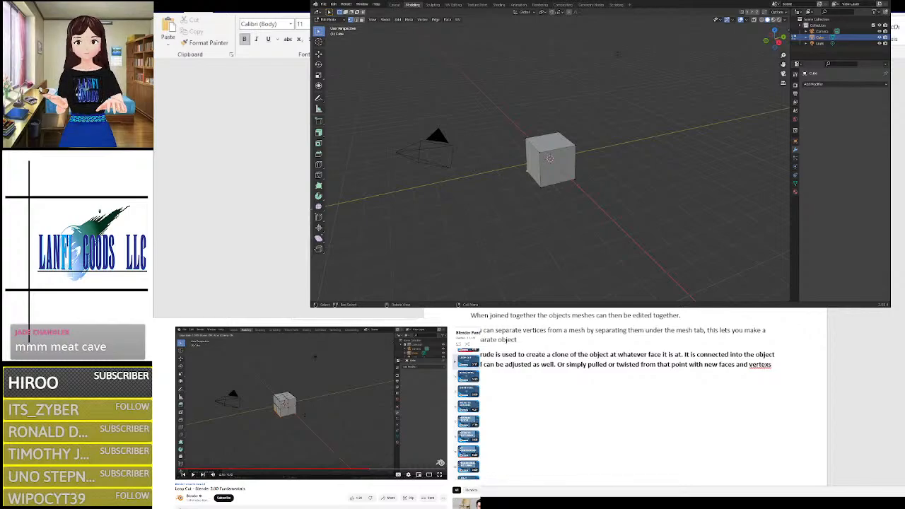
pyautogui.scroll(-5, 466, 414)
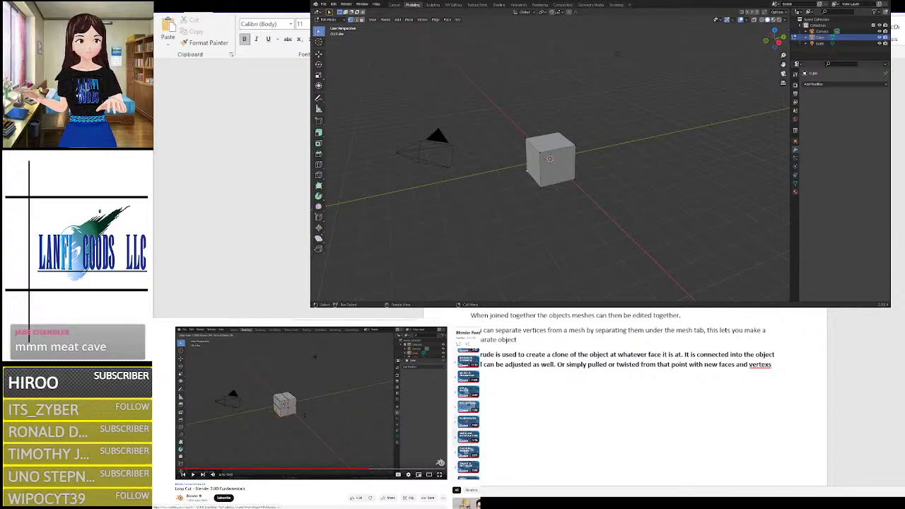
pyautogui.scroll(-5, 455, 424)
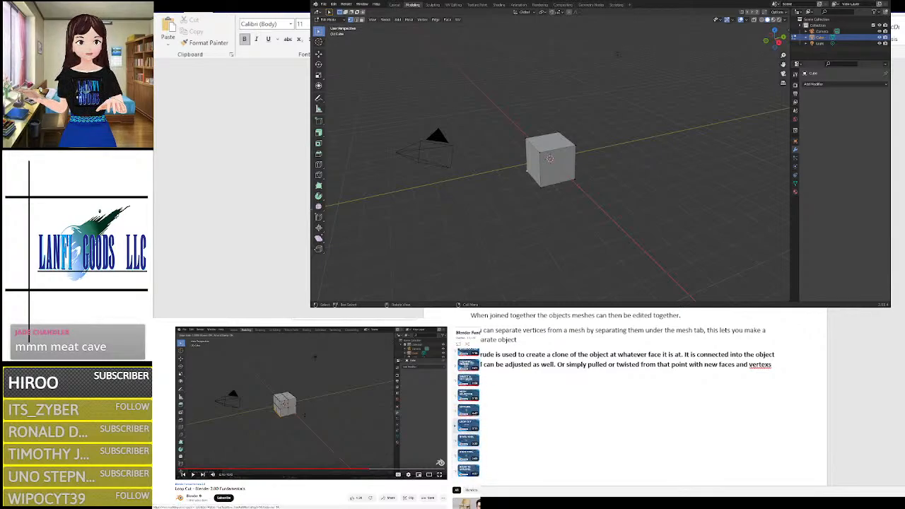
pyautogui.scroll(-5, 455, 425)
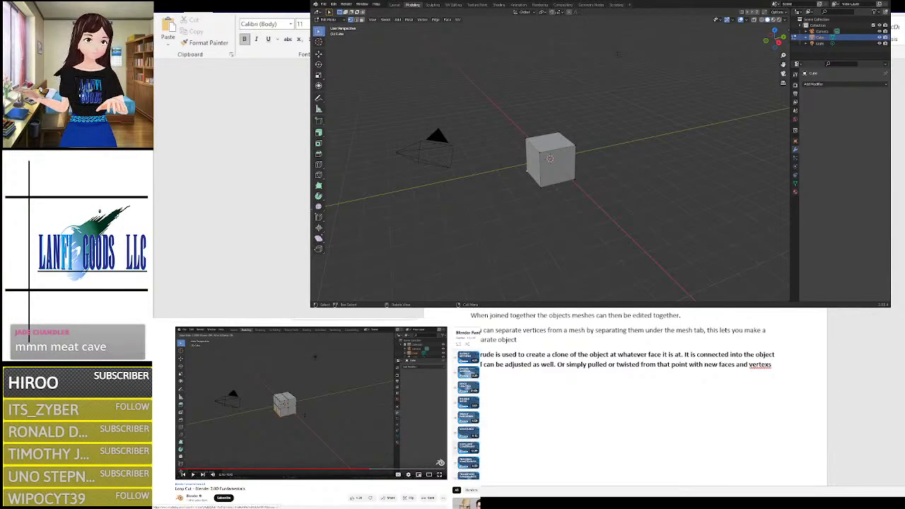
pyautogui.scroll(-3, 466, 414)
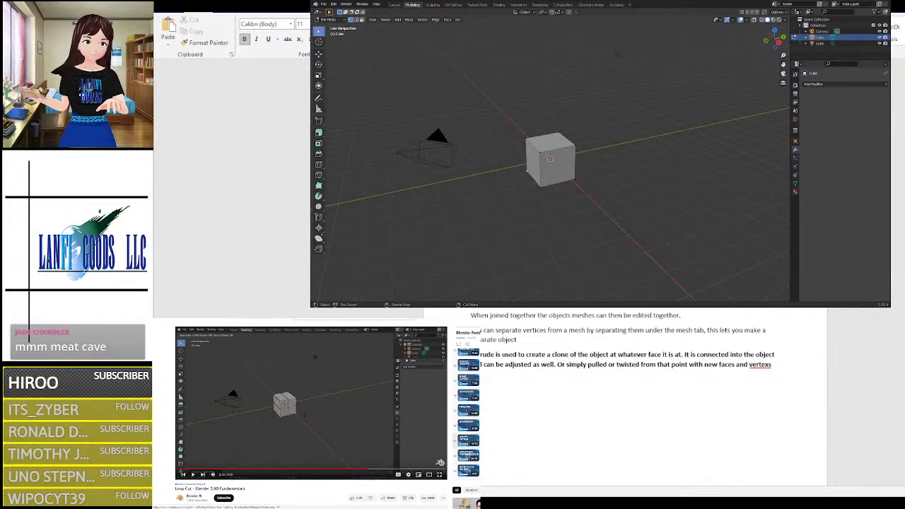
pyautogui.scroll(14, 463, 438)
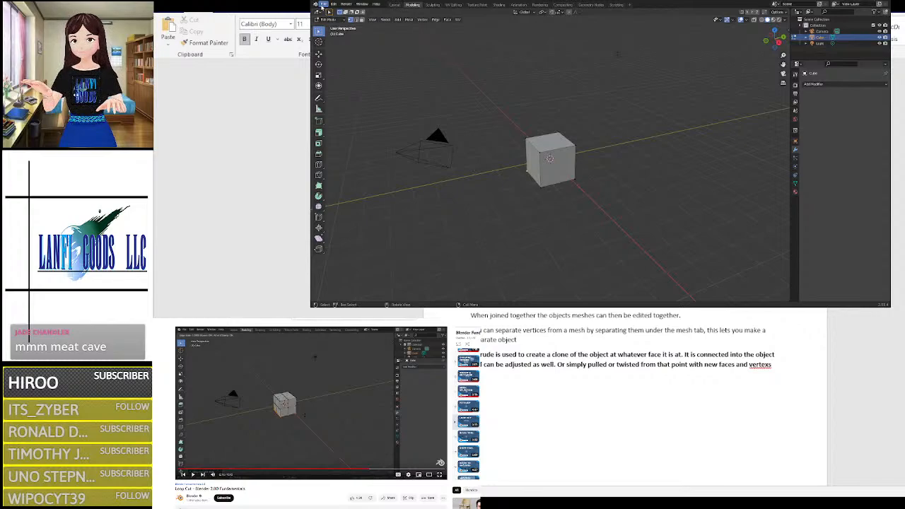
# Step: Look back over the written mesh notes up to the Edit Mode selection screenshot
pyautogui.click(322, 4)
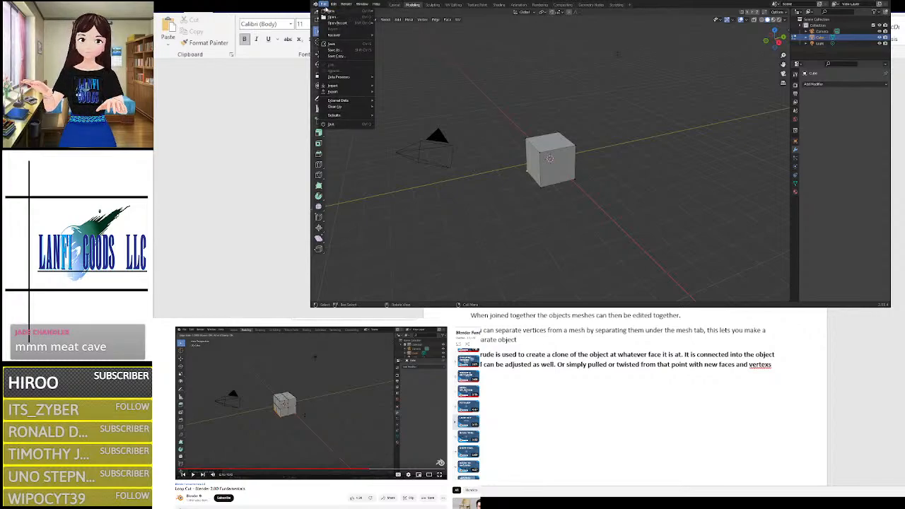
pyautogui.moveTo(376, 4)
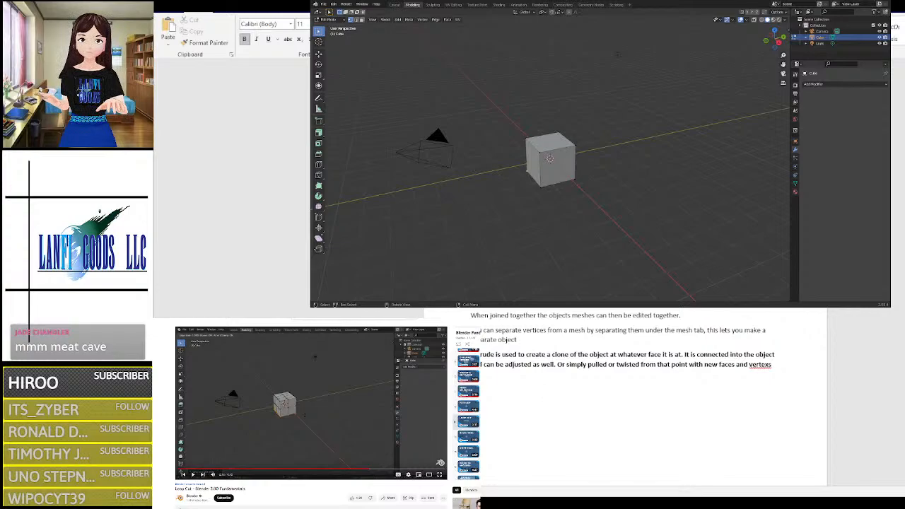
pyautogui.scroll(3, 505, 402)
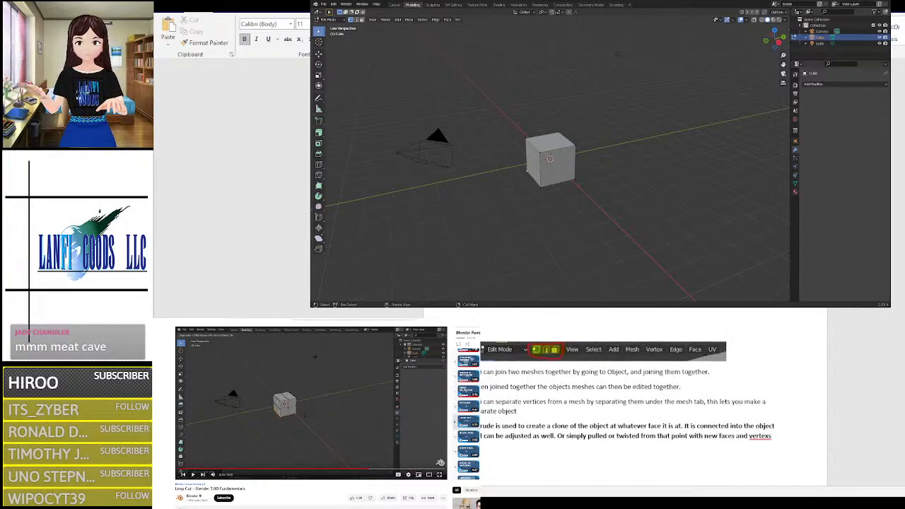
pyautogui.scroll(1, 622, 403)
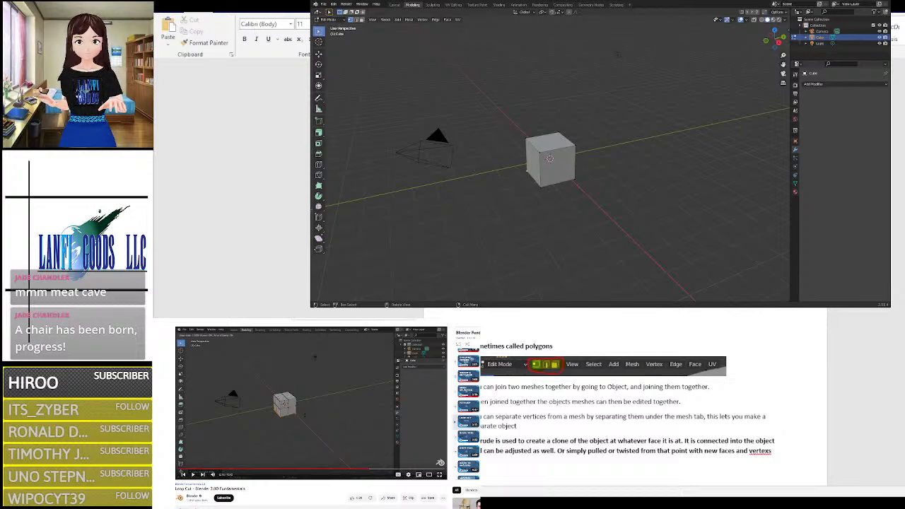
# Step: Reopen the saved chair file and examine the chair model from several angles and distances
pyautogui.click(324, 4)
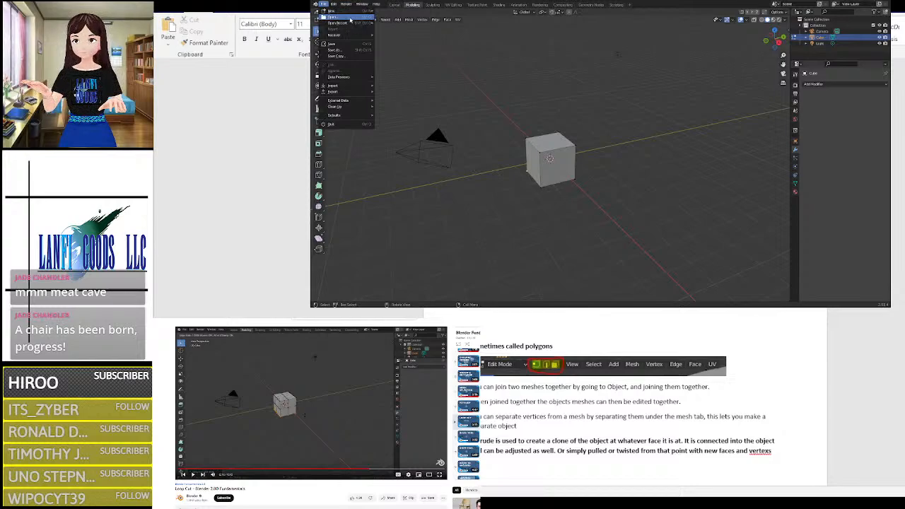
pyautogui.click(350, 19)
pyautogui.click(604, 165)
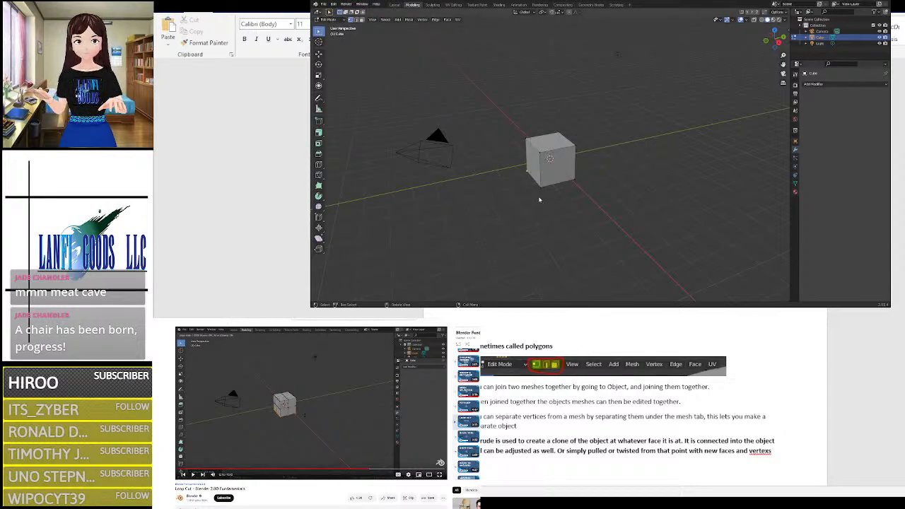
pyautogui.moveTo(509, 143)
pyautogui.mouseDown(button='middle')
pyautogui.moveTo(576, 142)
pyautogui.moveTo(511, 137)
pyautogui.moveTo(518, 139)
pyautogui.mouseUp(button='middle')
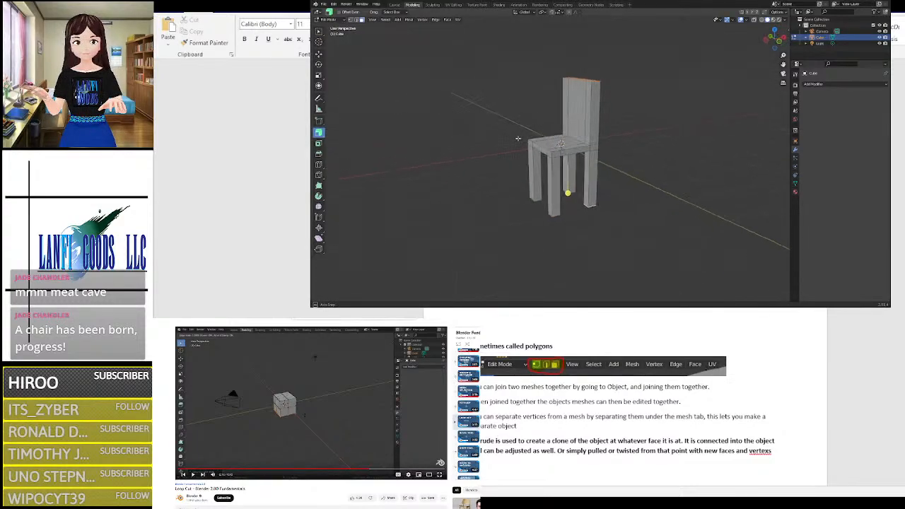
pyautogui.scroll(4, 523, 141)
pyautogui.moveTo(561, 167); pyautogui.dragTo(613, 173, button='middle')
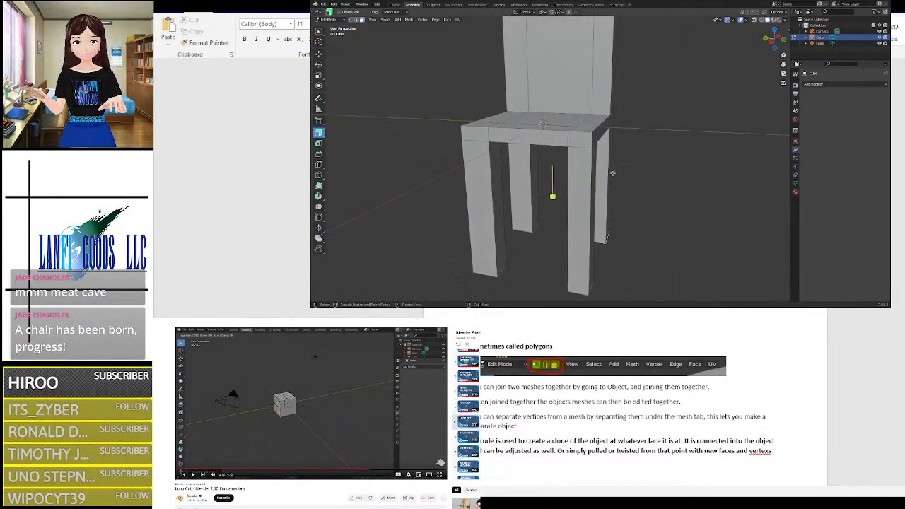
pyautogui.scroll(-3, 619, 164)
pyautogui.moveTo(617, 128)
pyautogui.mouseDown(button='middle')
pyautogui.moveTo(633, 119)
pyautogui.moveTo(477, 145)
pyautogui.moveTo(615, 126)
pyautogui.moveTo(621, 161)
pyautogui.moveTo(629, 130)
pyautogui.moveTo(622, 139)
pyautogui.mouseUp(button='middle')
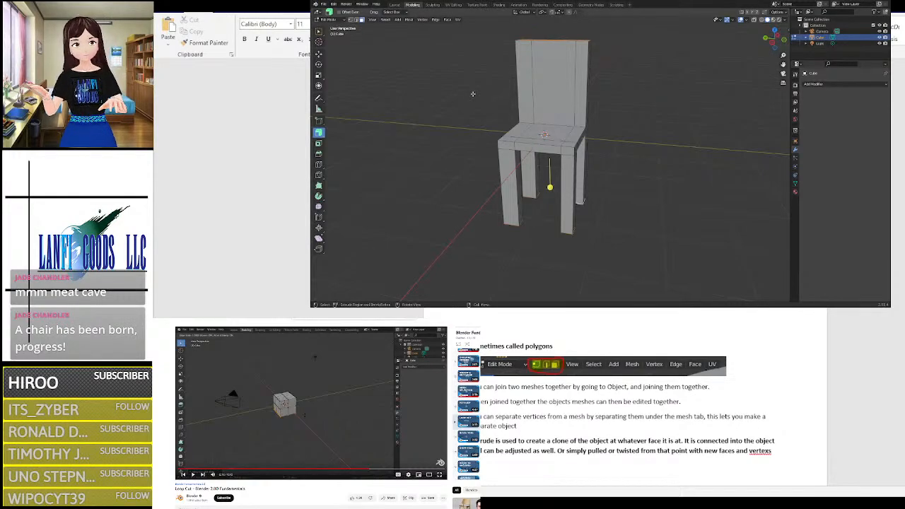
# Step: Start a new General file and get a closer view of the default cube
pyautogui.moveTo(338, 16)
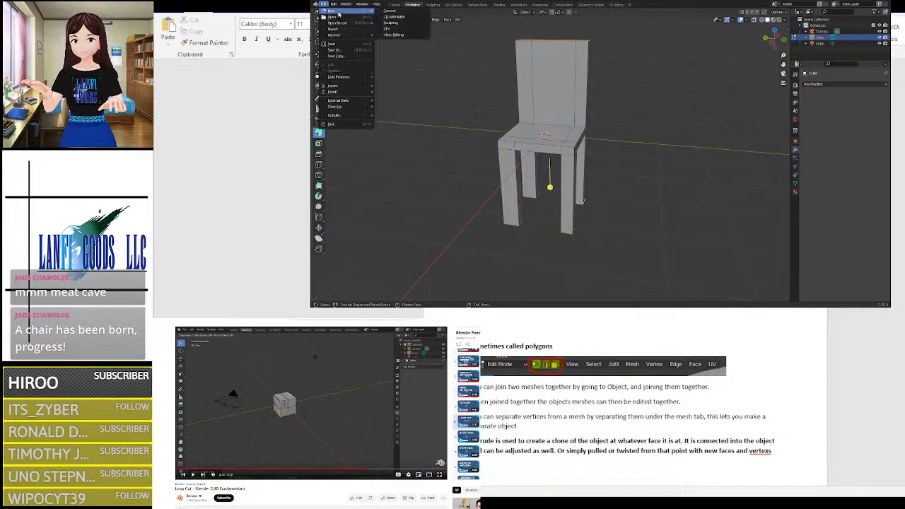
pyautogui.click(388, 10)
pyautogui.scroll(2, 498, 182)
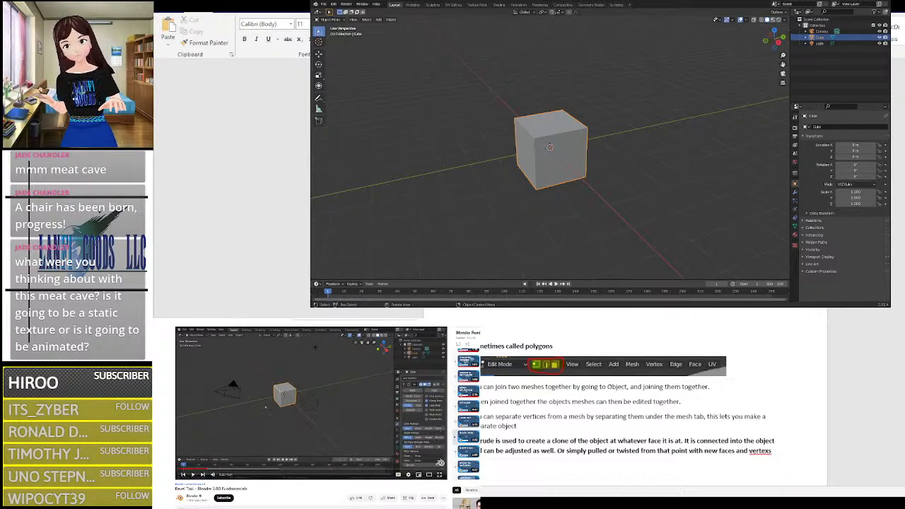
# Step: Try a Bevel modifier on the default cube, inspect the bevelled edges, and remove the modifier
pyautogui.click(795, 191)
pyautogui.click(833, 127)
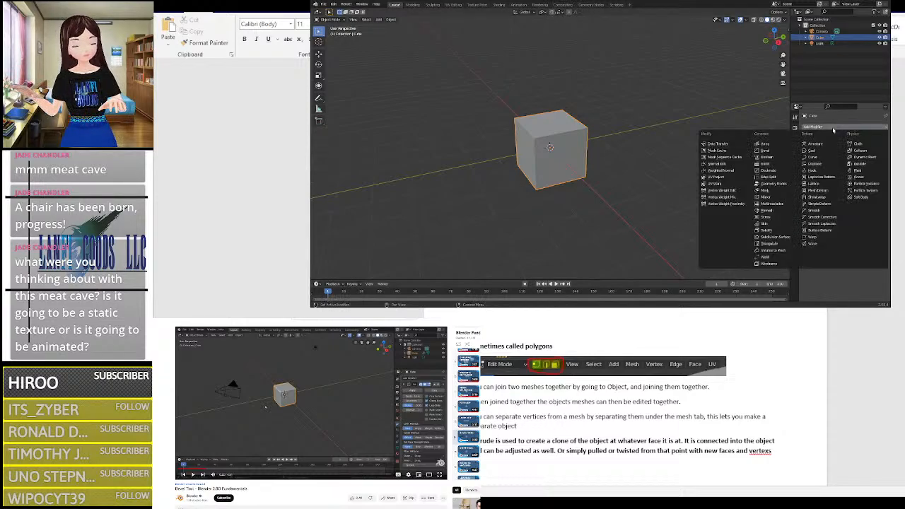
pyautogui.click(764, 150)
pyautogui.moveTo(600, 177); pyautogui.dragTo(652, 135, button='middle')
pyautogui.scroll(8, 636, 138)
pyautogui.scroll(-6, 643, 145)
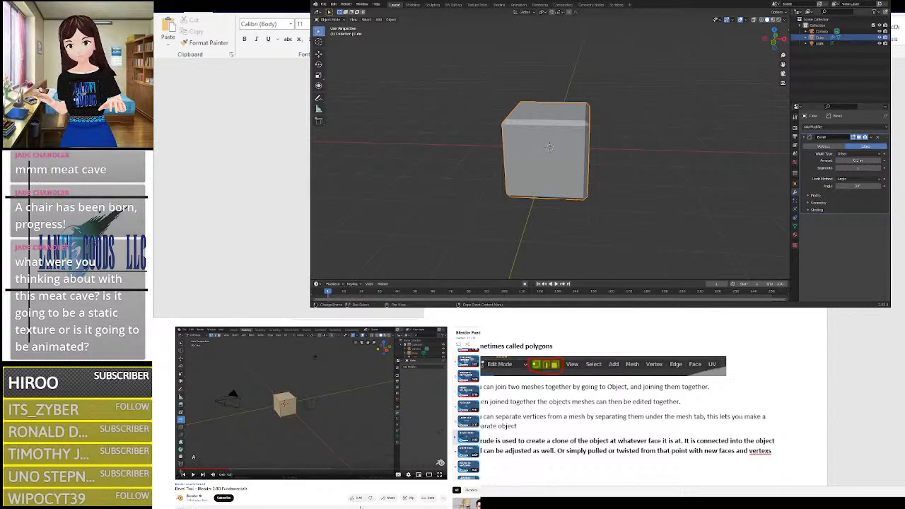
pyautogui.click(877, 136)
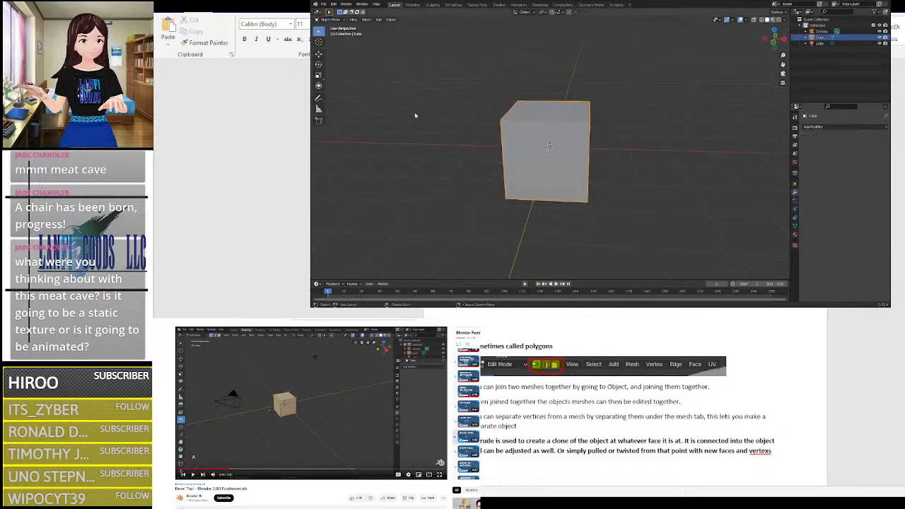
# Step: Switch to the Modeling workspace and activate the Bevel tool on the fully selected cube
pyautogui.click(413, 4)
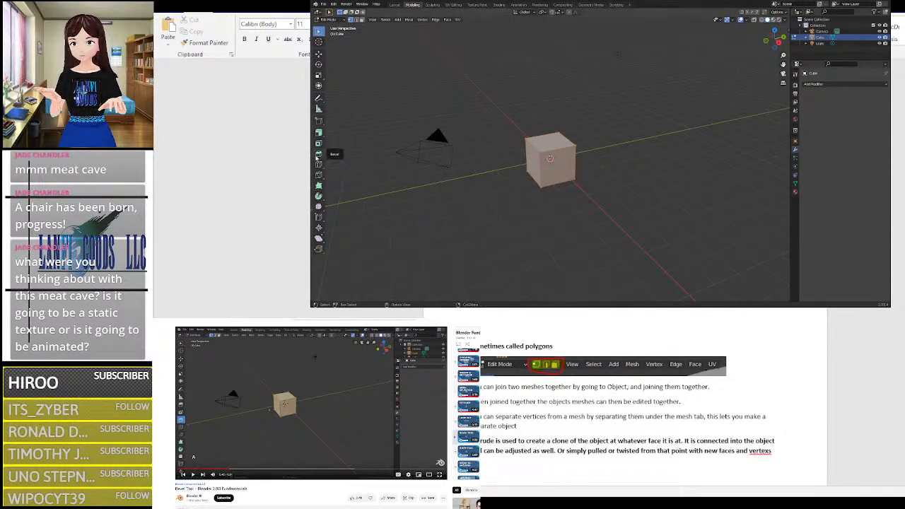
pyautogui.click(318, 154)
pyautogui.moveTo(456, 179); pyautogui.dragTo(539, 141, button='middle')
# Step: Try a large freehand bevel on all the cube's edges and inspect the shape from all around
pyautogui.moveTo(550, 128)
pyautogui.mouseDown()
pyautogui.moveTo(547, 116)
pyautogui.moveTo(546, 125)
pyautogui.moveTo(536, 118)
pyautogui.mouseUp()
pyautogui.moveTo(600, 156); pyautogui.dragTo(586, 172, button='middle')
pyautogui.scroll(8, 586, 176)
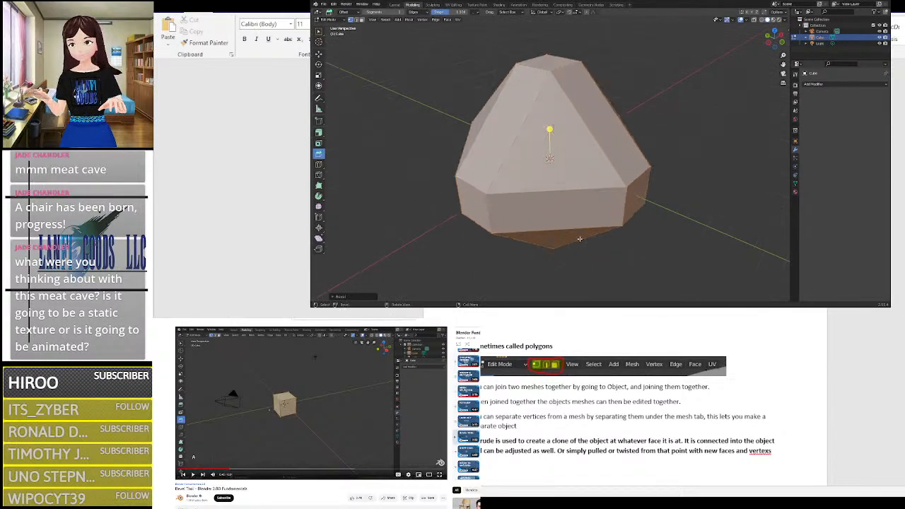
pyautogui.moveTo(580, 239); pyautogui.dragTo(608, 214, button='middle')
pyautogui.scroll(-3, 607, 214)
pyautogui.moveTo(629, 138); pyautogui.dragTo(512, 161, button='middle')
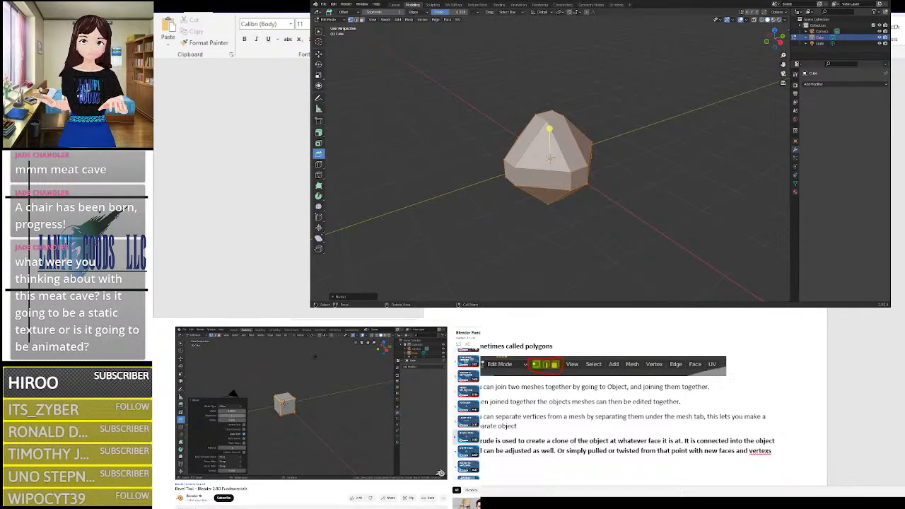
# Step: Expand the bevel's operator settings, then increase its width and number of segments
pyautogui.click(343, 296)
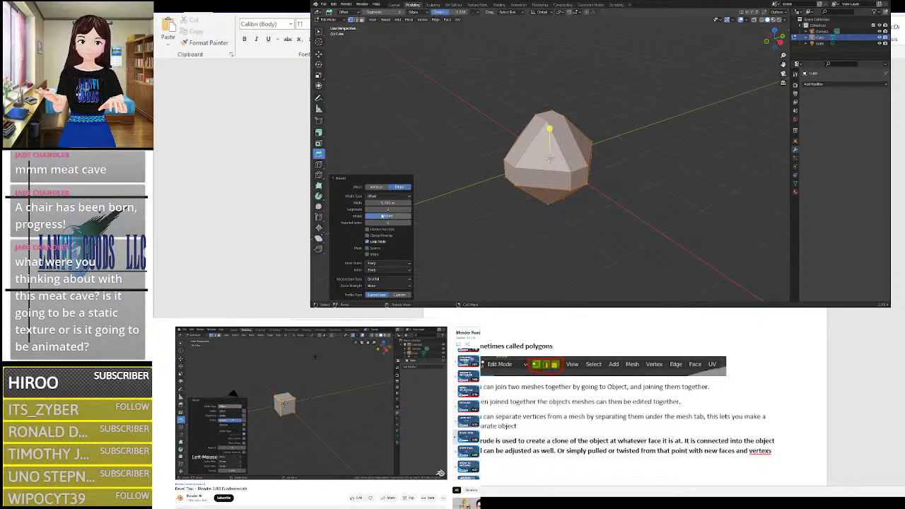
pyautogui.moveTo(387, 203)
pyautogui.mouseDown()
pyautogui.moveTo(375, 203)
pyautogui.moveTo(398, 203)
pyautogui.mouseUp()
pyautogui.moveTo(652, 170); pyautogui.dragTo(491, 172, button='middle')
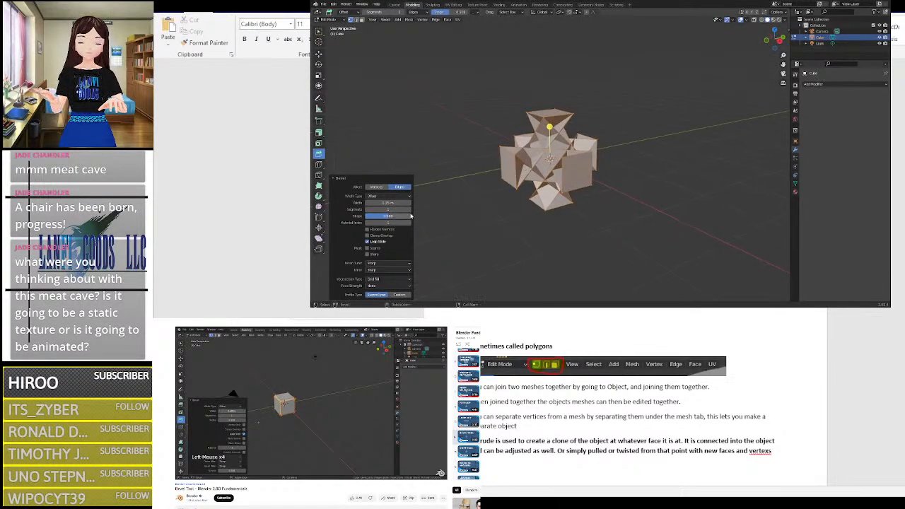
pyautogui.moveTo(387, 210); pyautogui.dragTo(399, 209)
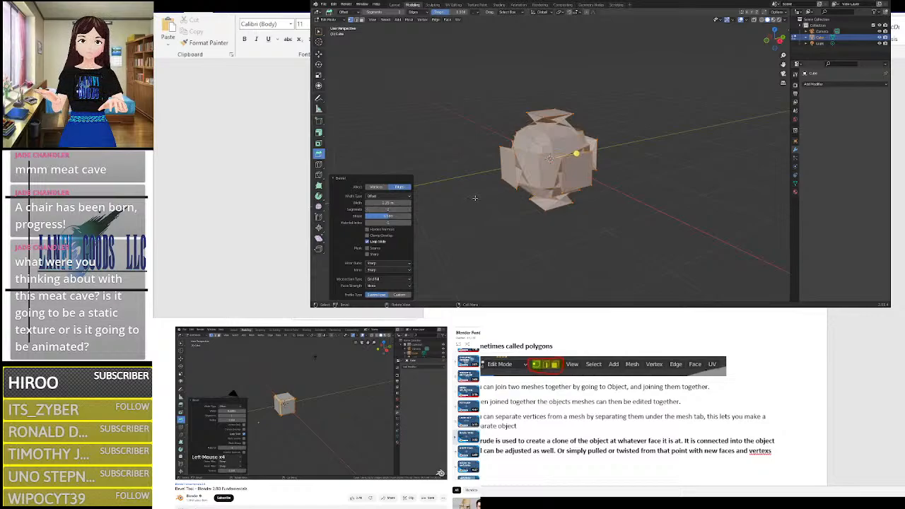
pyautogui.moveTo(475, 198)
pyautogui.mouseDown(button='middle')
pyautogui.moveTo(610, 200)
pyautogui.moveTo(460, 208)
pyautogui.mouseUp(button='middle')
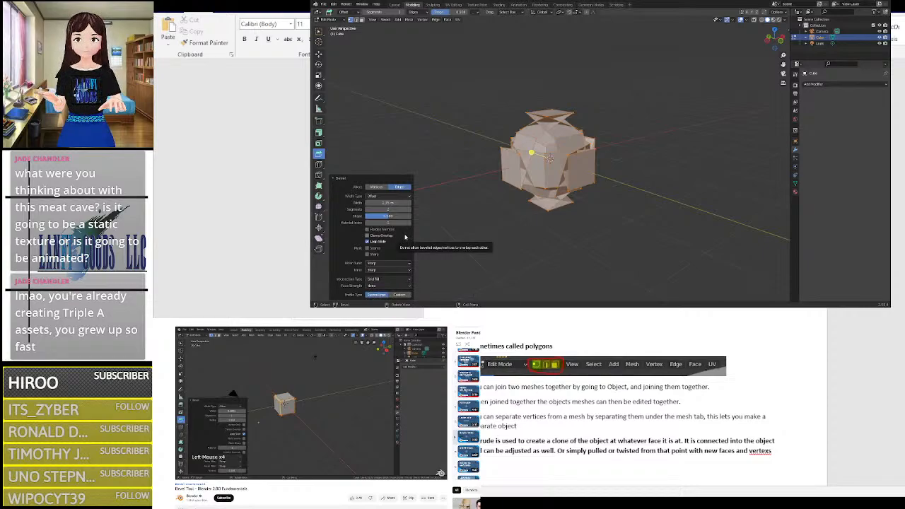
# Step: Compare the bevel's Vertices and Edges affect options, and undo the bevel on the cube
pyautogui.click(383, 188)
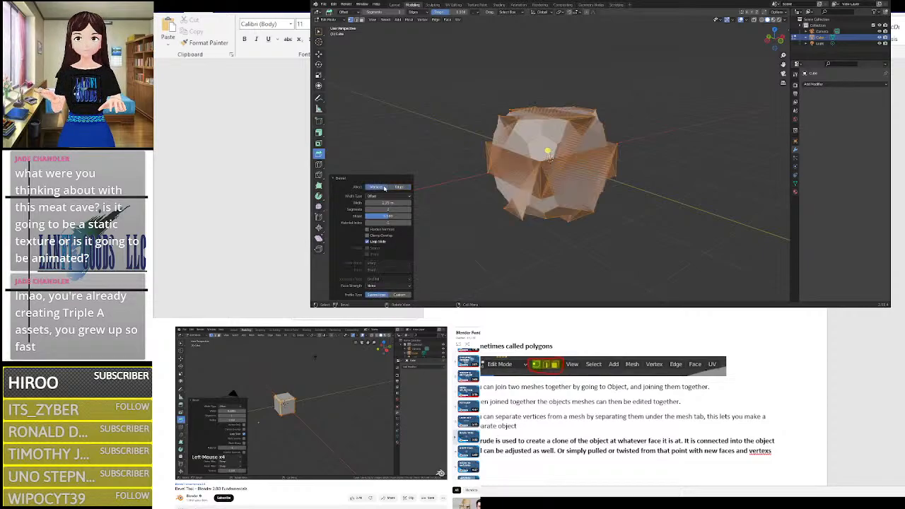
pyautogui.click(396, 188)
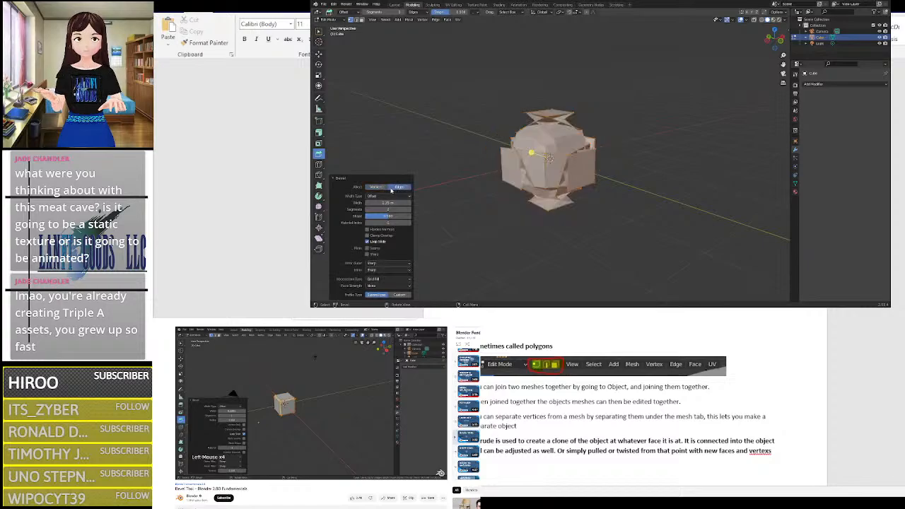
pyautogui.click(385, 188)
pyautogui.click(398, 190)
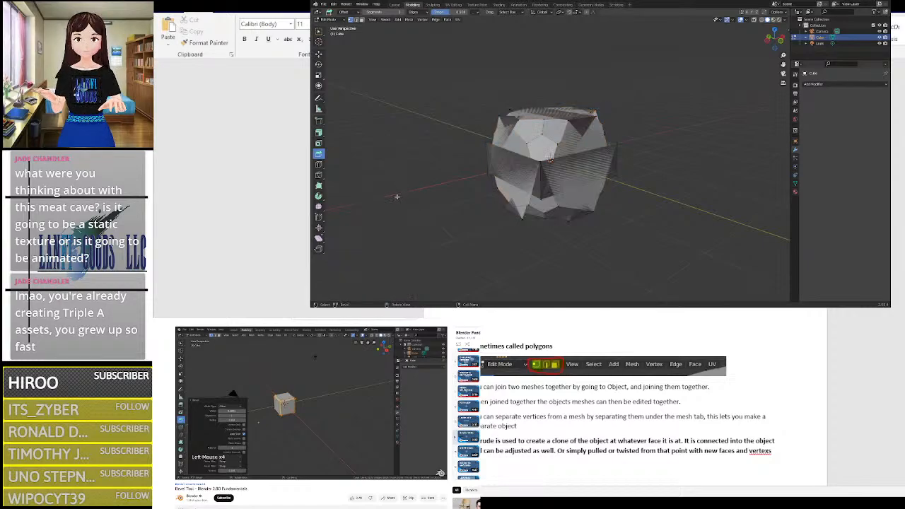
pyautogui.moveTo(497, 209); pyautogui.dragTo(382, 264, button='middle')
pyautogui.hotkey('ctrl', 'z')
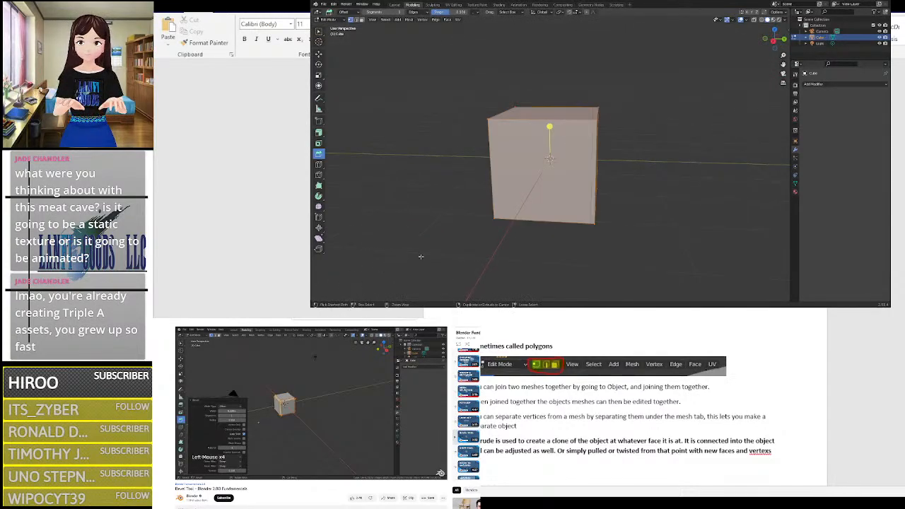
# Step: Add two empty material slots to the cube below its existing material
pyautogui.moveTo(497, 255); pyautogui.dragTo(577, 254, button='middle')
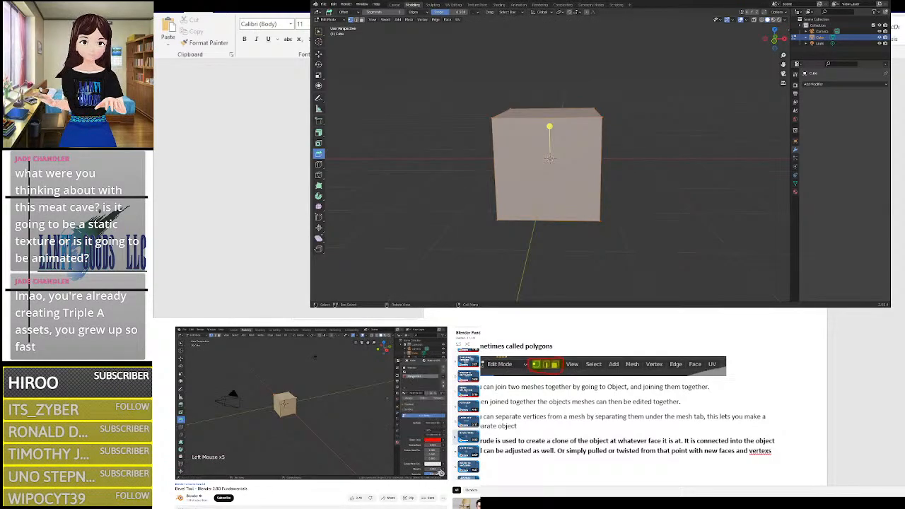
pyautogui.click(794, 191)
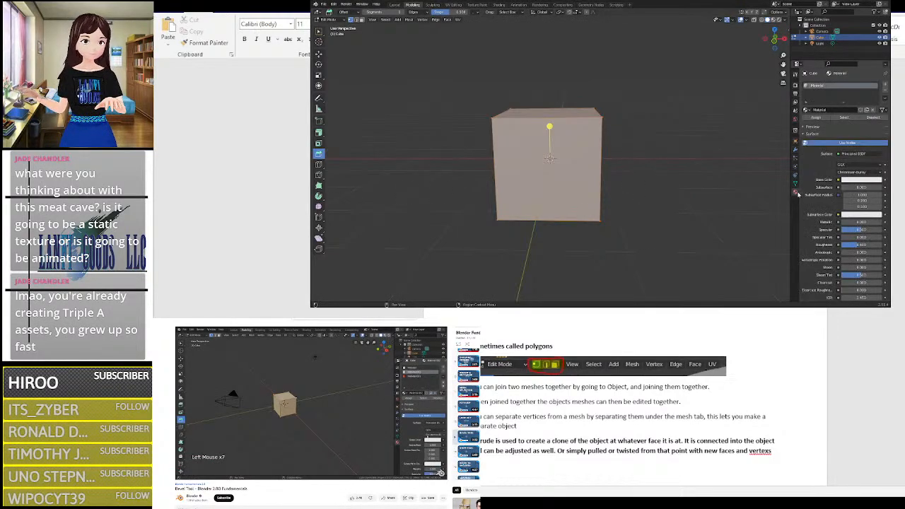
pyautogui.click(885, 85)
pyautogui.click(884, 86)
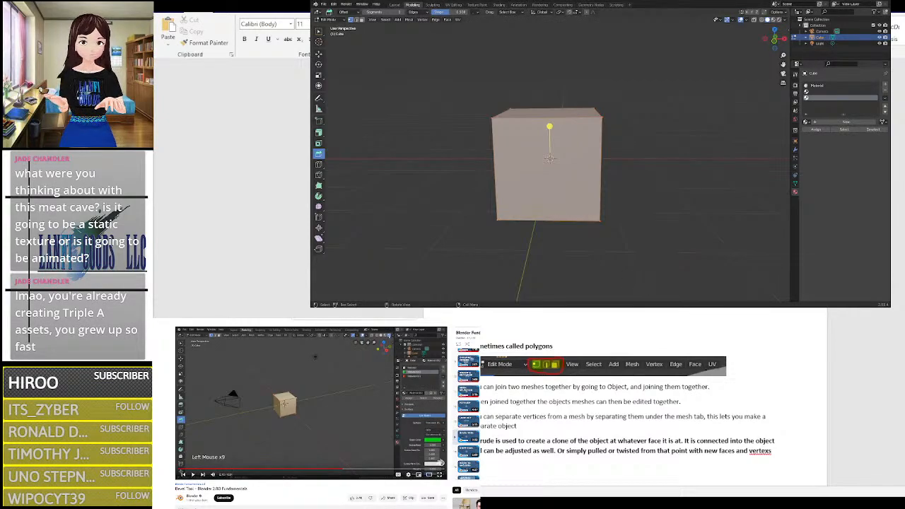
# Step: Create a new material in the cube's second slot and give it a yellow base color
pyautogui.click(820, 93)
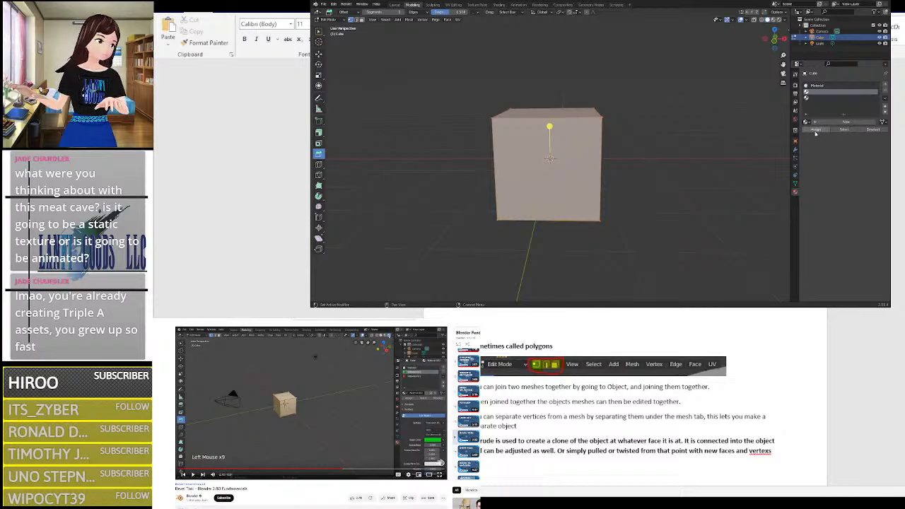
pyautogui.click(817, 124)
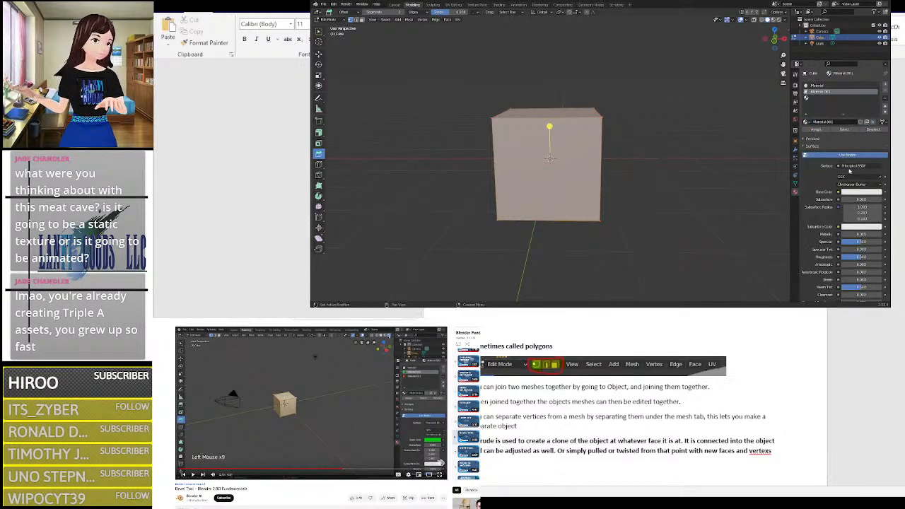
pyautogui.click(847, 192)
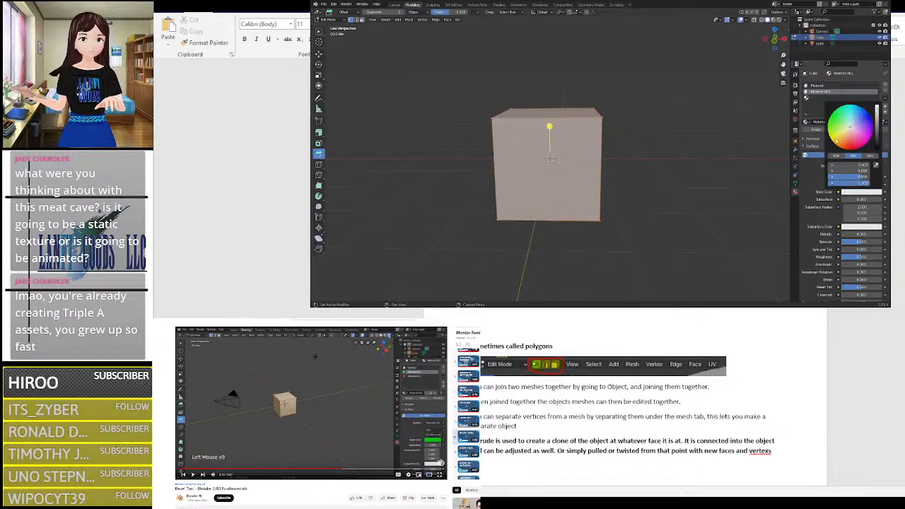
pyautogui.moveTo(837, 141)
pyautogui.mouseDown()
pyautogui.moveTo(847, 146)
pyautogui.moveTo(833, 139)
pyautogui.mouseUp()
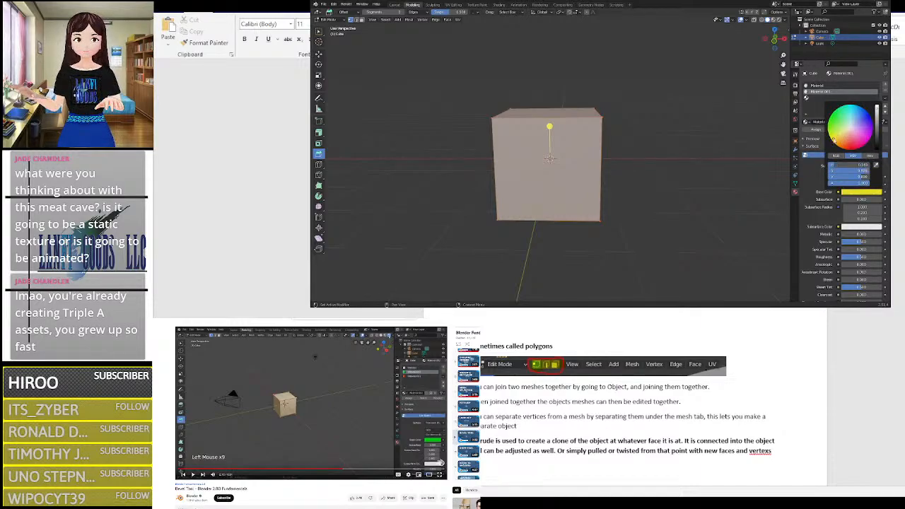
# Step: Create a new material in the cube's third slot and give it a blue base color
pyautogui.click(829, 98)
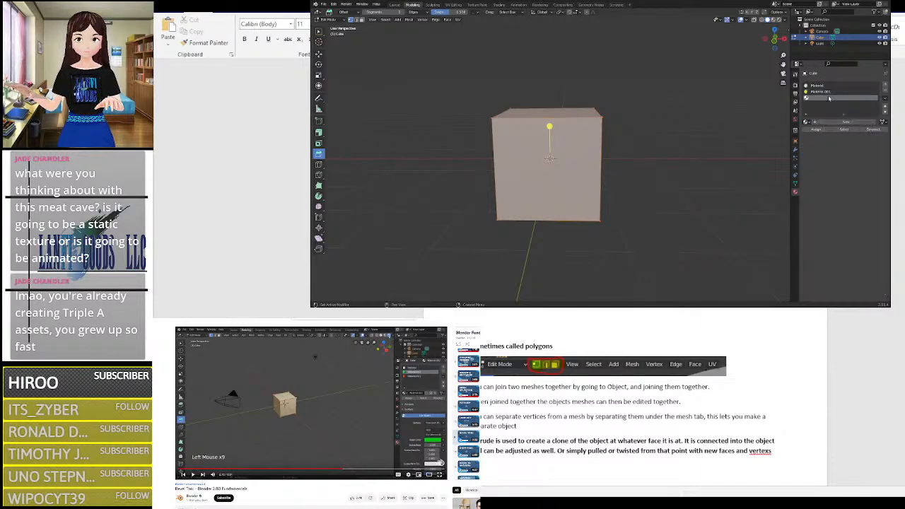
pyautogui.click(845, 122)
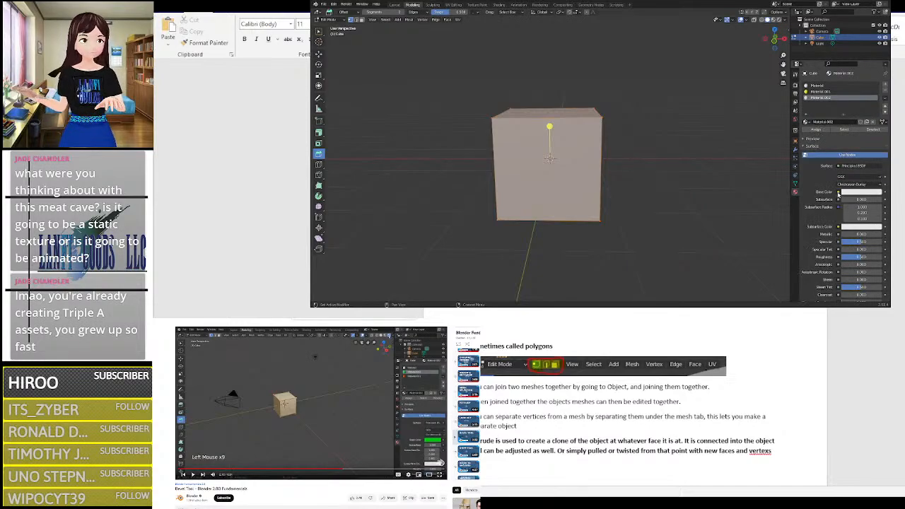
pyautogui.click(837, 192)
pyautogui.click(855, 192)
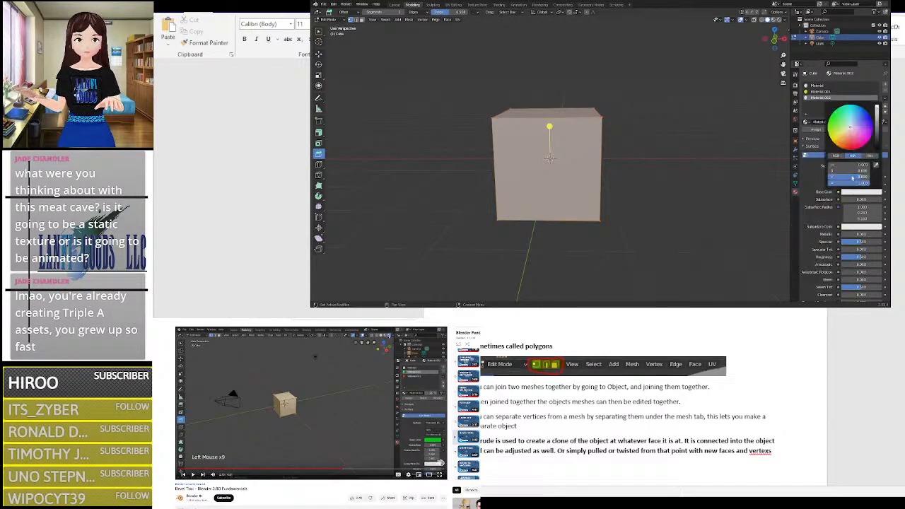
pyautogui.moveTo(858, 121); pyautogui.dragTo(868, 113)
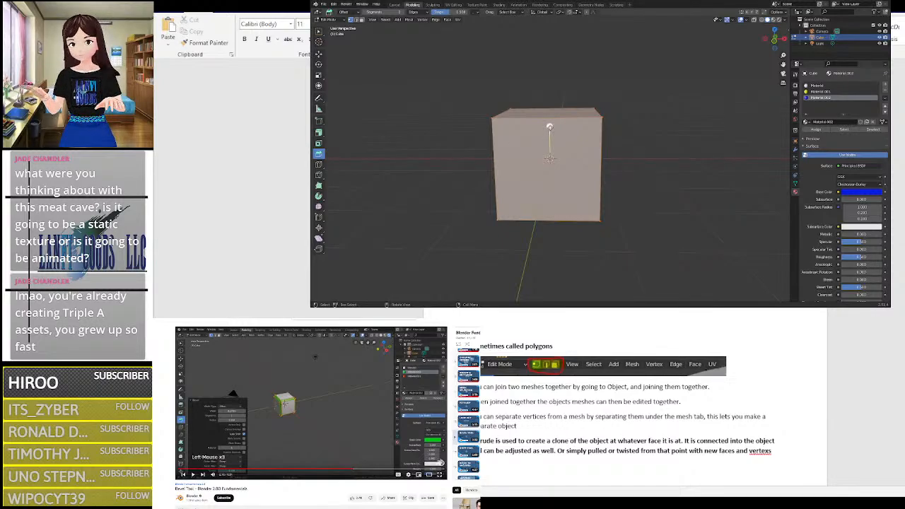
# Step: Bevel all the cube's edges and compare the shading with Harden Normals on and off
pyautogui.hotkey('ctrl', 'b')
pyautogui.click(548, 107)
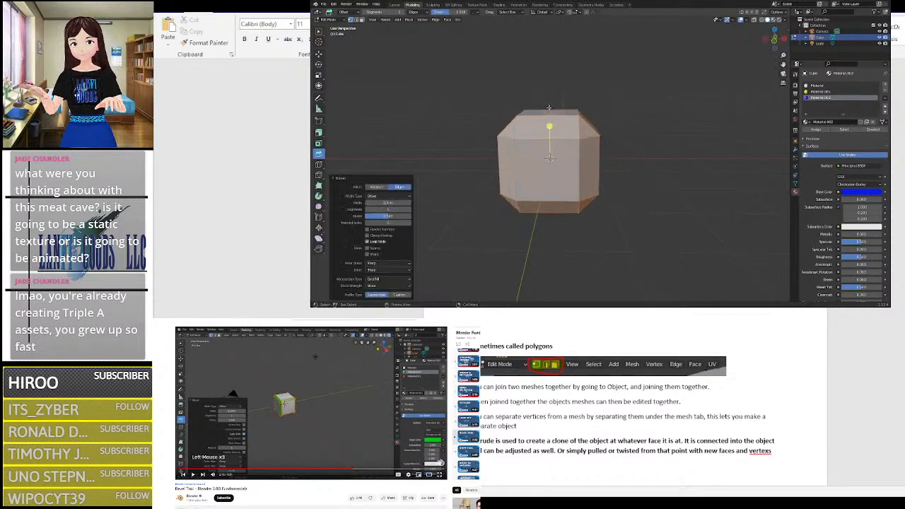
pyautogui.moveTo(613, 115); pyautogui.dragTo(657, 137, button='middle')
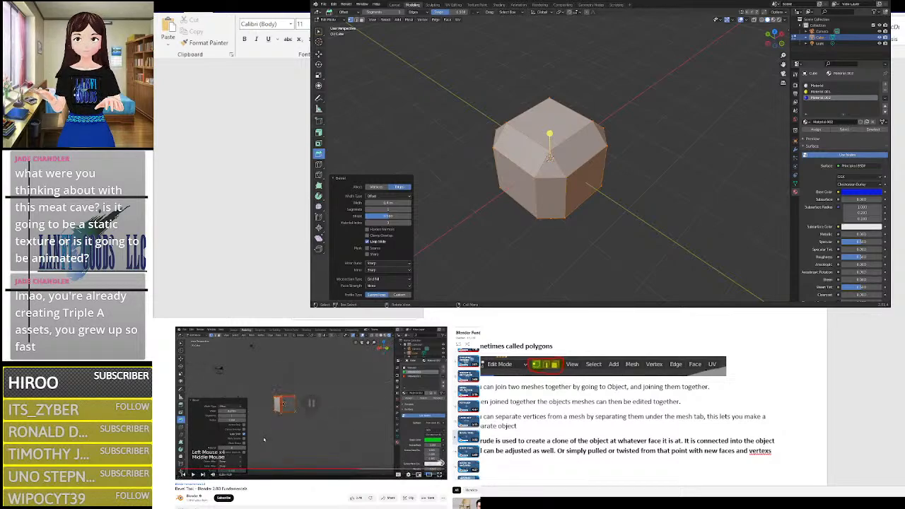
pyautogui.moveTo(506, 228); pyautogui.dragTo(552, 217, button='middle')
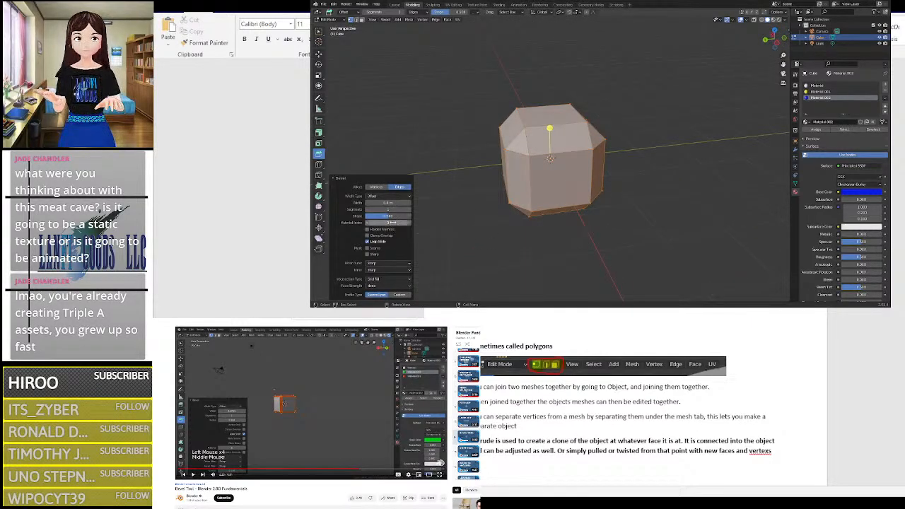
pyautogui.click(367, 229)
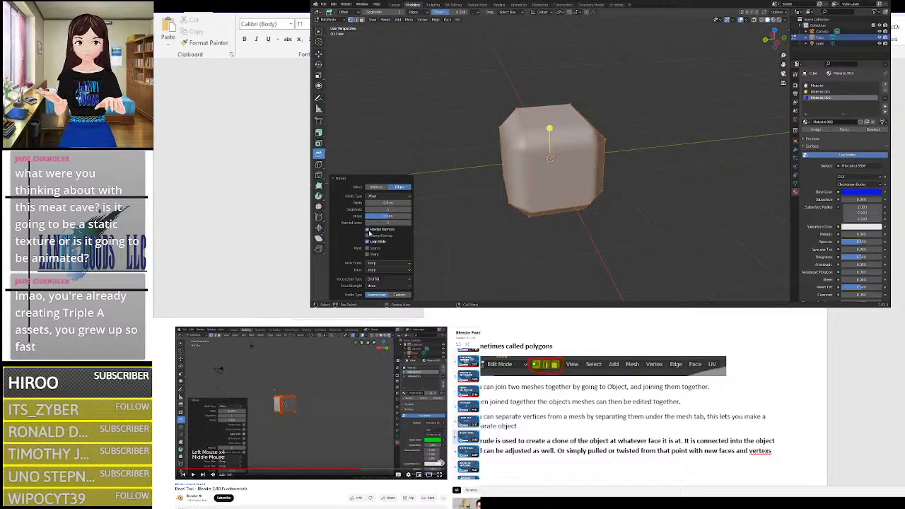
pyautogui.click(367, 229)
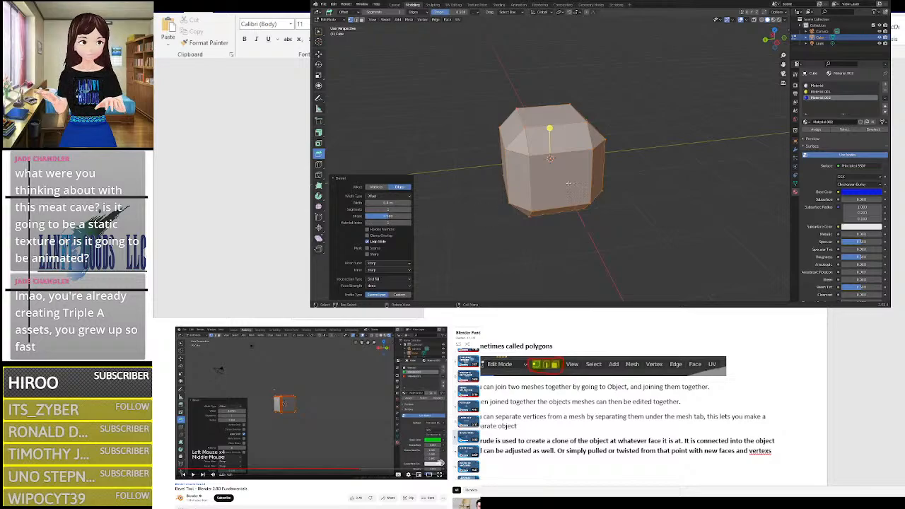
# Step: Assign the yellow material to the whole beveled cube and make the first material slot active
pyautogui.click(821, 92)
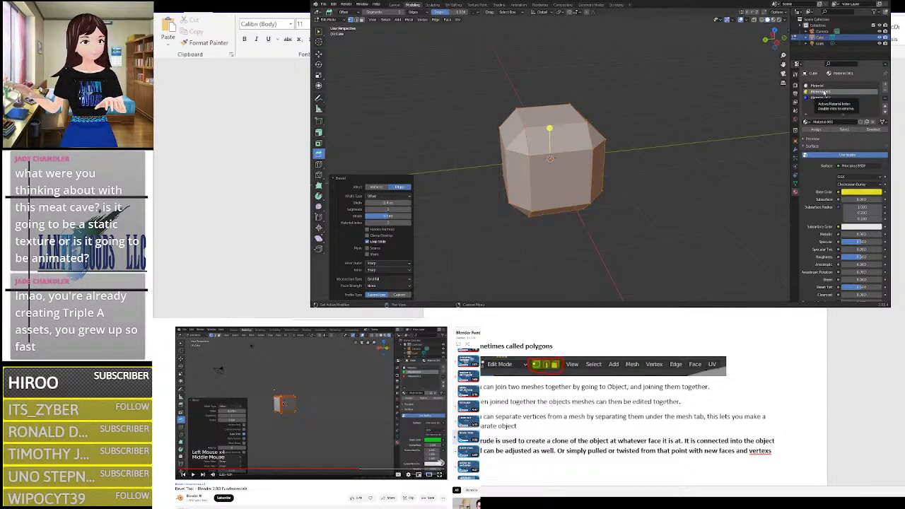
pyautogui.click(819, 130)
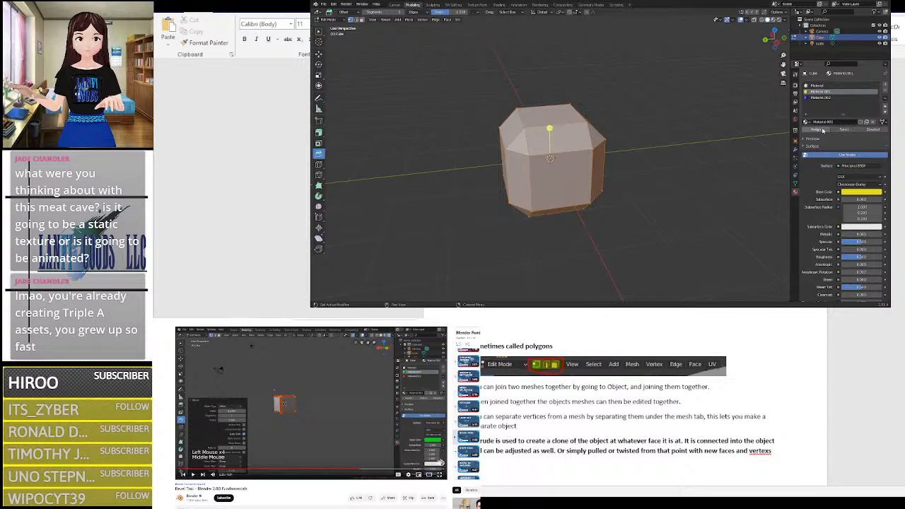
pyautogui.click(817, 86)
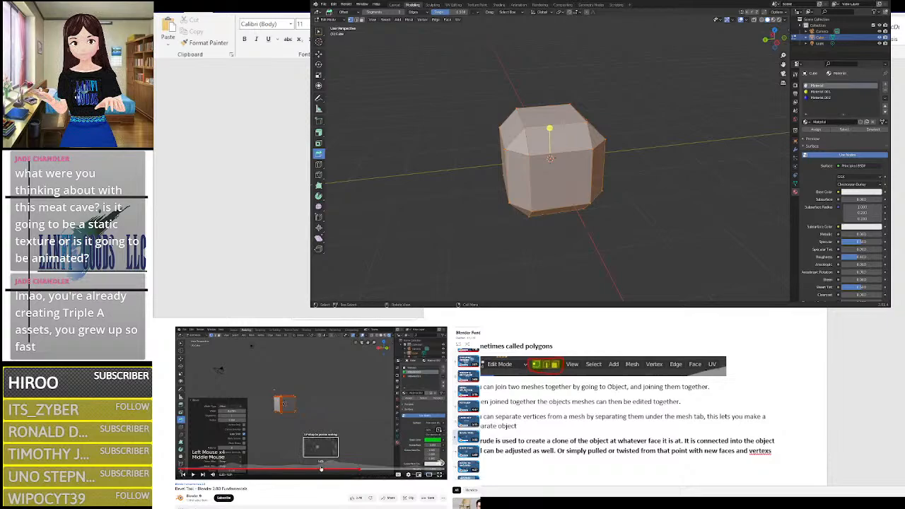
# Step: Rewind the Bevel tutorial video to the material demonstration and switch the viewport shading to Rendered
pyautogui.click(320, 469)
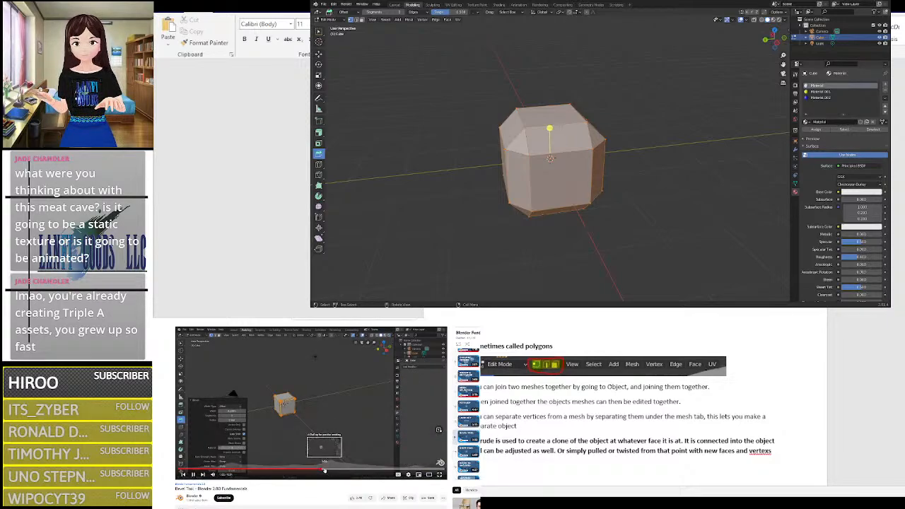
pyautogui.click(330, 470)
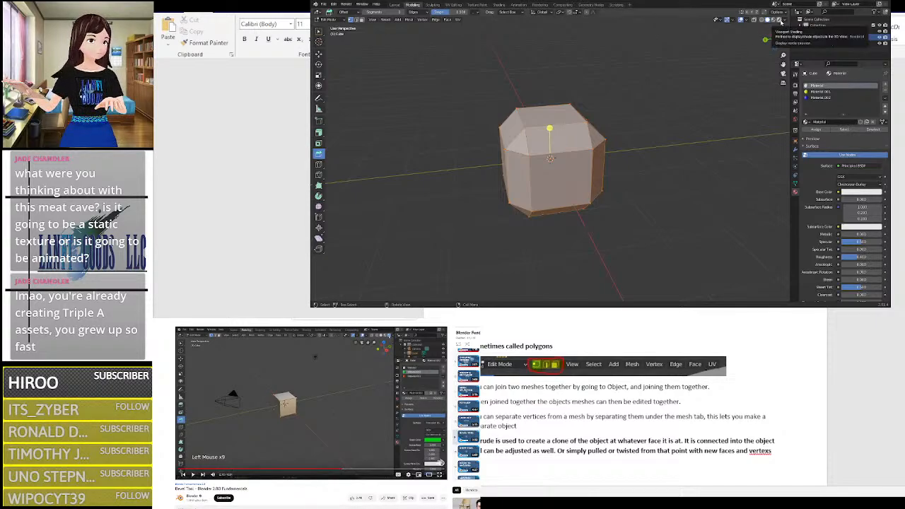
pyautogui.click(780, 20)
pyautogui.moveTo(640, 141)
pyautogui.mouseDown(button='middle')
pyautogui.moveTo(615, 145)
pyautogui.moveTo(639, 131)
pyautogui.moveTo(631, 143)
pyautogui.mouseUp(button='middle')
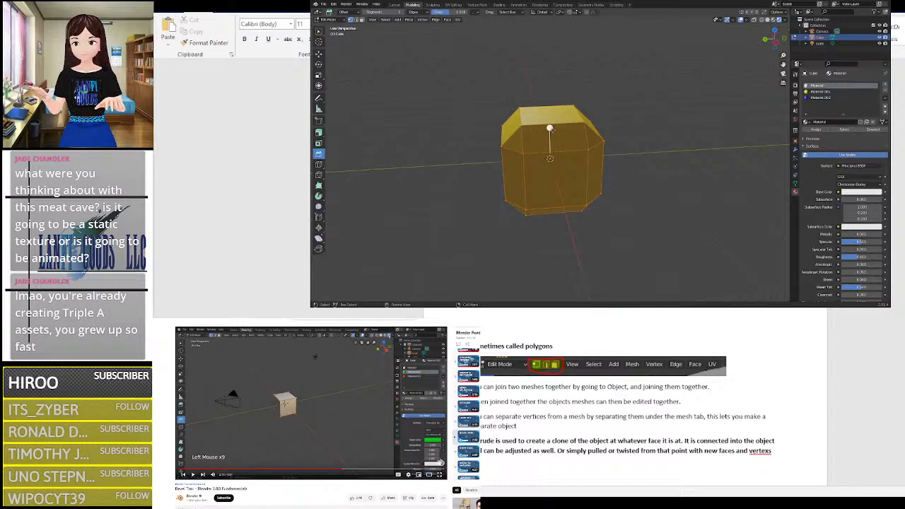
# Step: Try a second bevel on the yellow cube, raising its material index to color the new faces blue
pyautogui.moveTo(550, 129); pyautogui.dragTo(569, 193)
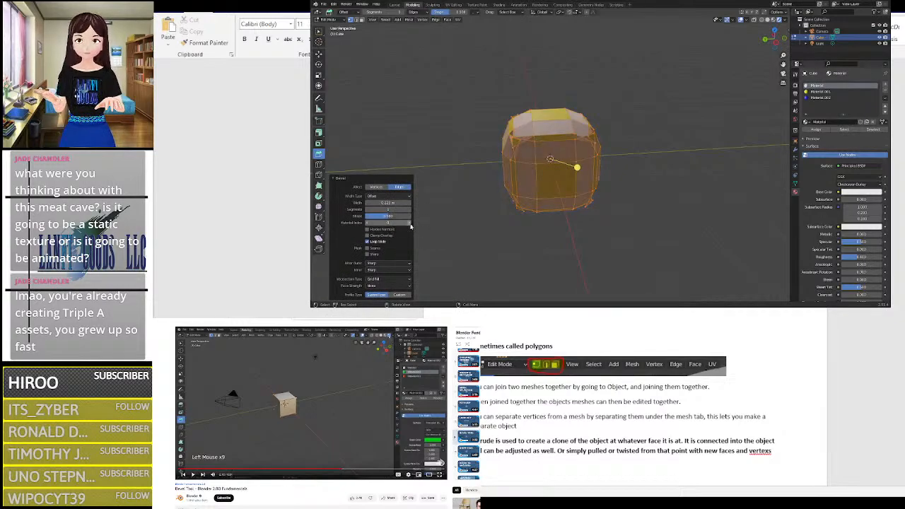
pyautogui.click(409, 223)
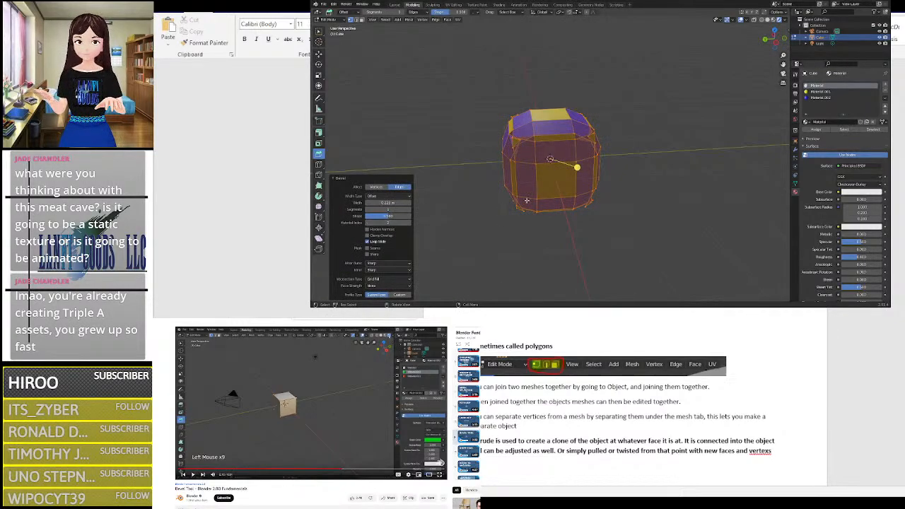
pyautogui.moveTo(528, 198); pyautogui.dragTo(559, 199, button='middle')
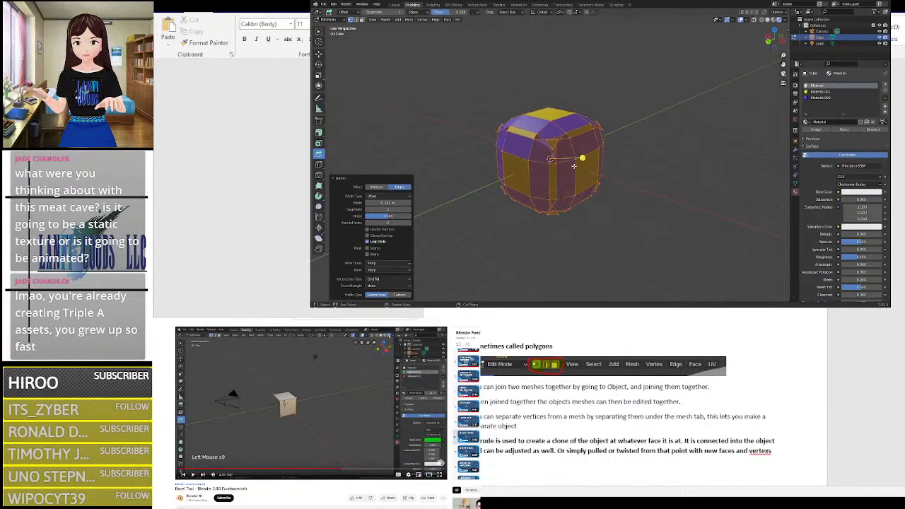
# Step: Bevel the mesh once more, try different material indices on its faces, then deselect it and inspect the coloring
pyautogui.hotkey('ctrl', 'b')
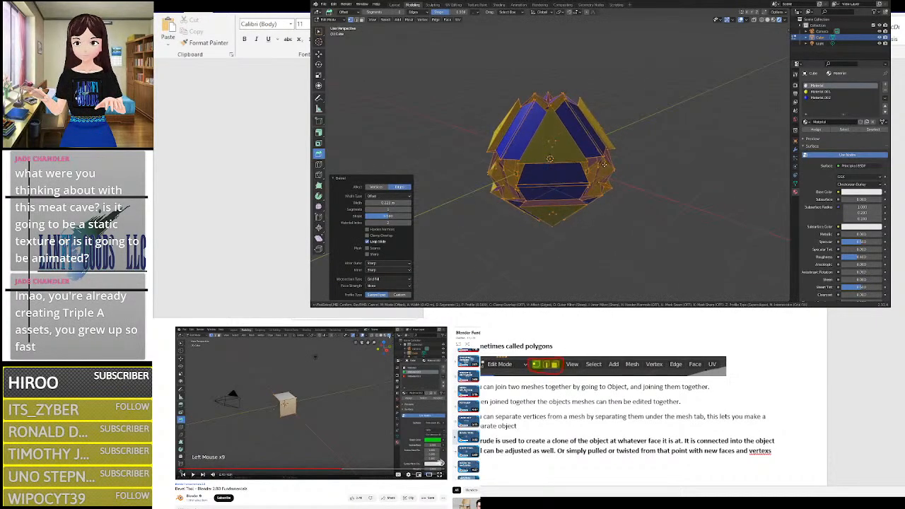
pyautogui.click(521, 155)
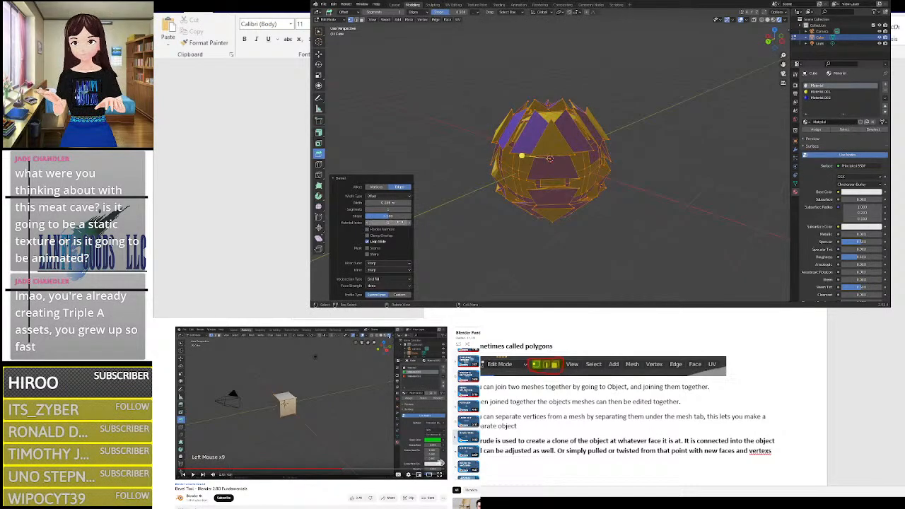
pyautogui.click(409, 224)
pyautogui.click(409, 224)
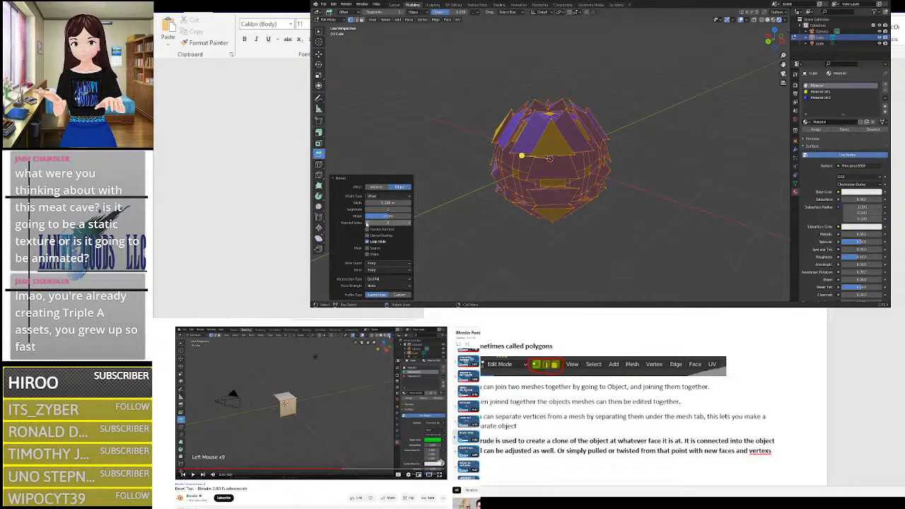
pyautogui.click(366, 223)
pyautogui.click(367, 223)
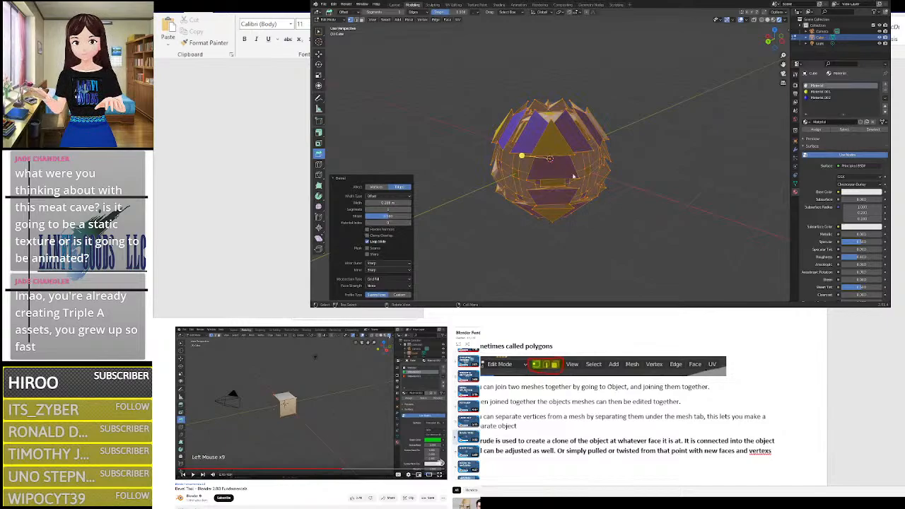
pyautogui.click(605, 212)
pyautogui.moveTo(603, 215); pyautogui.dragTo(636, 212, button='middle')
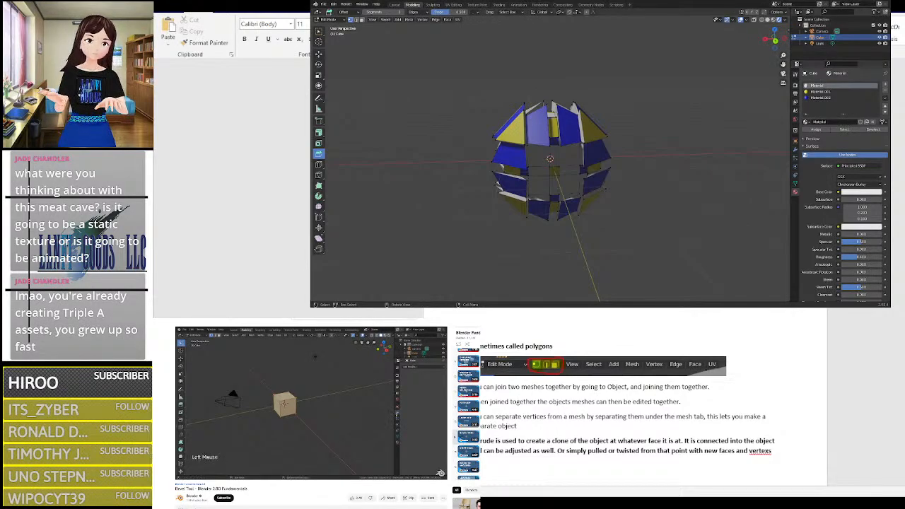
# Step: Pause the tutorial video and undo the stacked bevels and the material assignment back to the plain cube
pyautogui.click(396, 415)
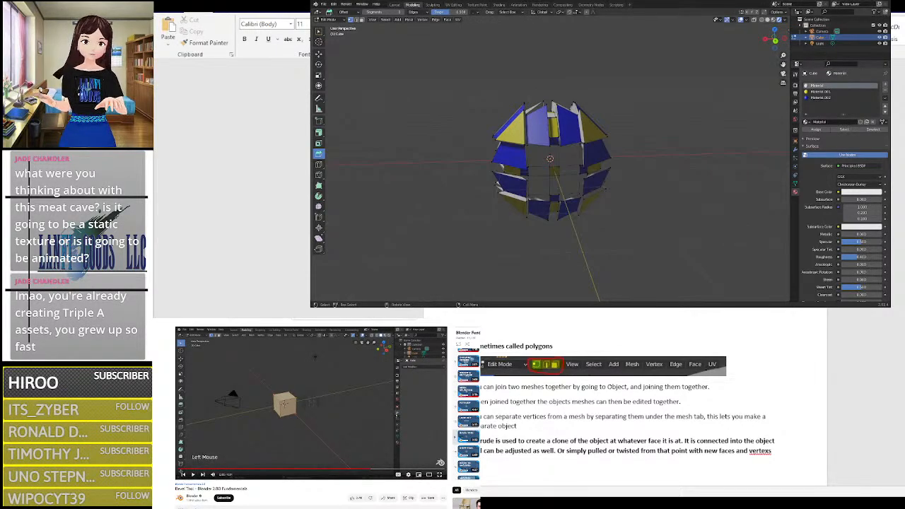
pyautogui.hotkey('ctrl', 'z')
pyautogui.hotkey('ctrl', 'z')
pyautogui.hotkey('ctrl', 'z')
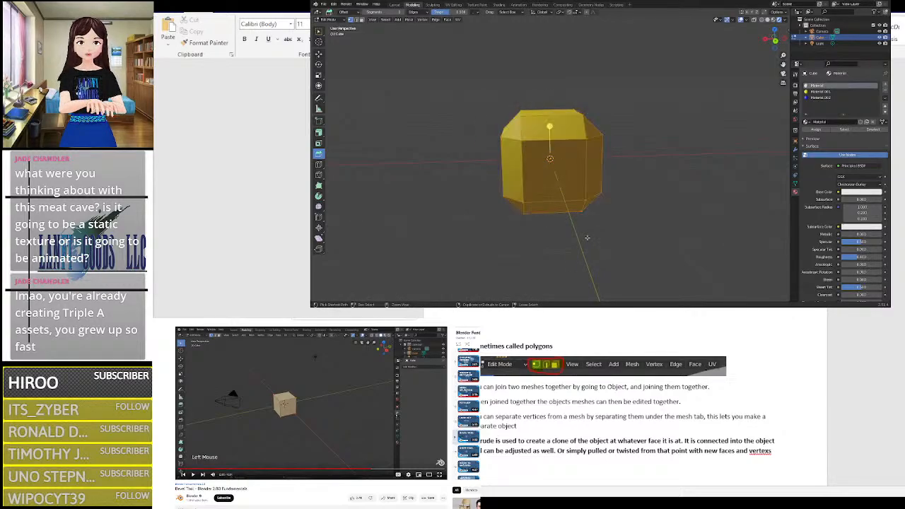
pyautogui.hotkey('ctrl', 'z')
pyautogui.click(668, 141)
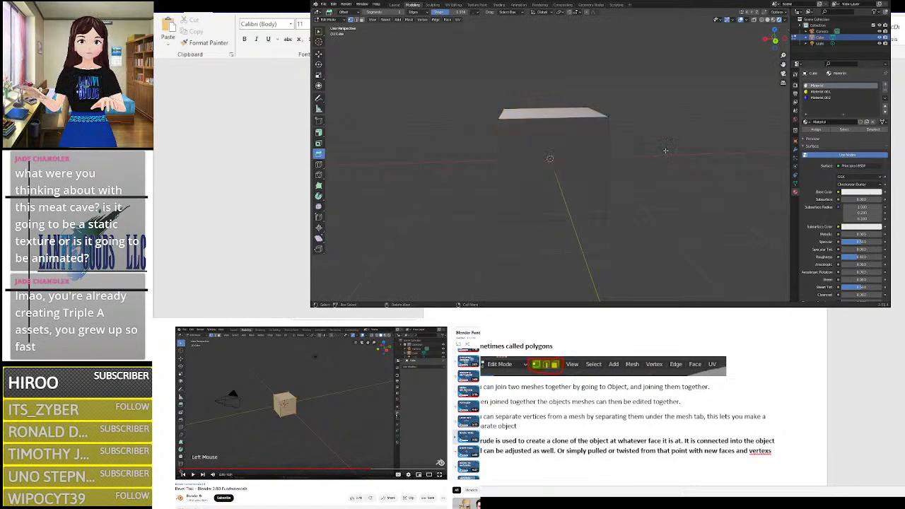
# Step: Add a Bevel modifier to the cube
pyautogui.moveTo(648, 164); pyautogui.dragTo(678, 177, button='middle')
pyautogui.scroll(-2, 680, 175)
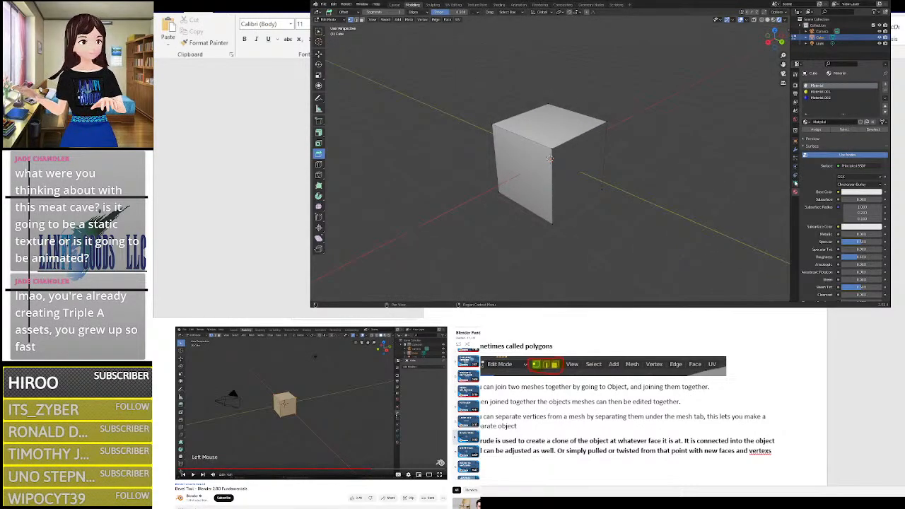
pyautogui.click(795, 152)
pyautogui.click(813, 84)
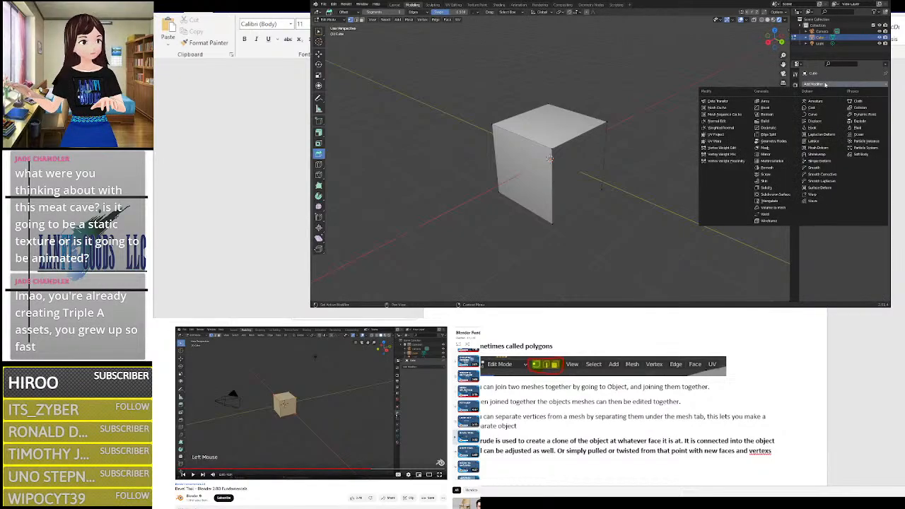
pyautogui.click(786, 108)
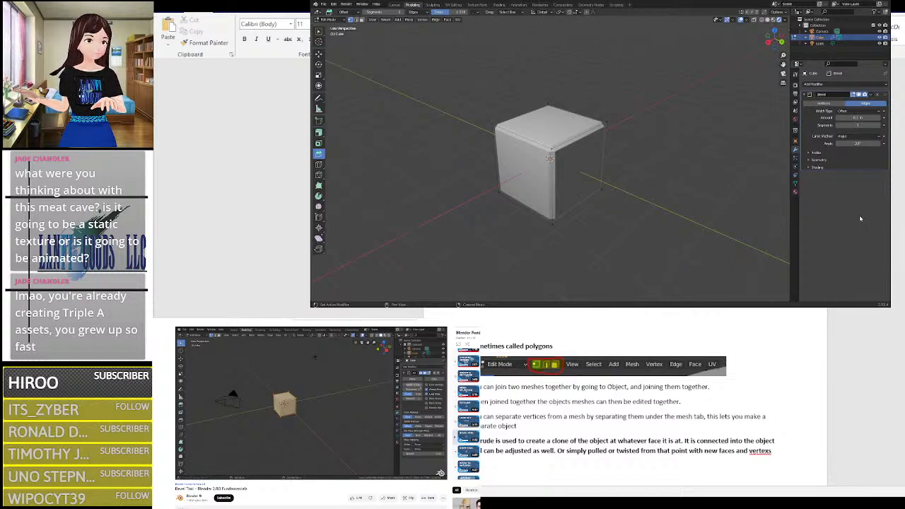
# Step: Expand the Bevel modifier's Profile, Geometry and Shading settings and choose Angle as its limit method
pyautogui.click(818, 154)
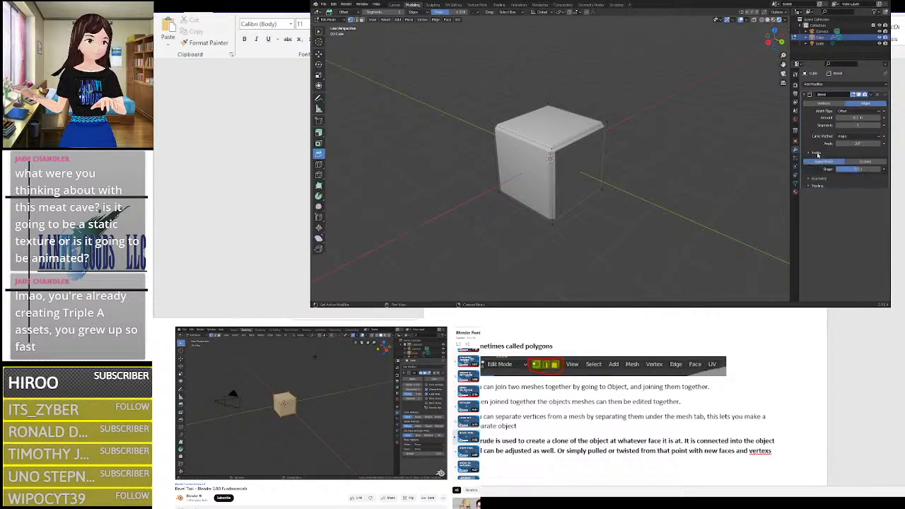
pyautogui.click(818, 178)
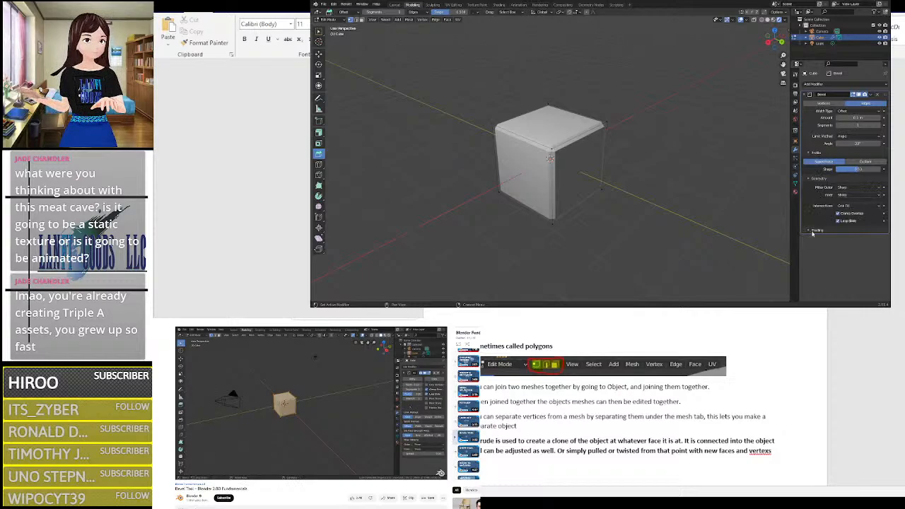
pyautogui.click(815, 230)
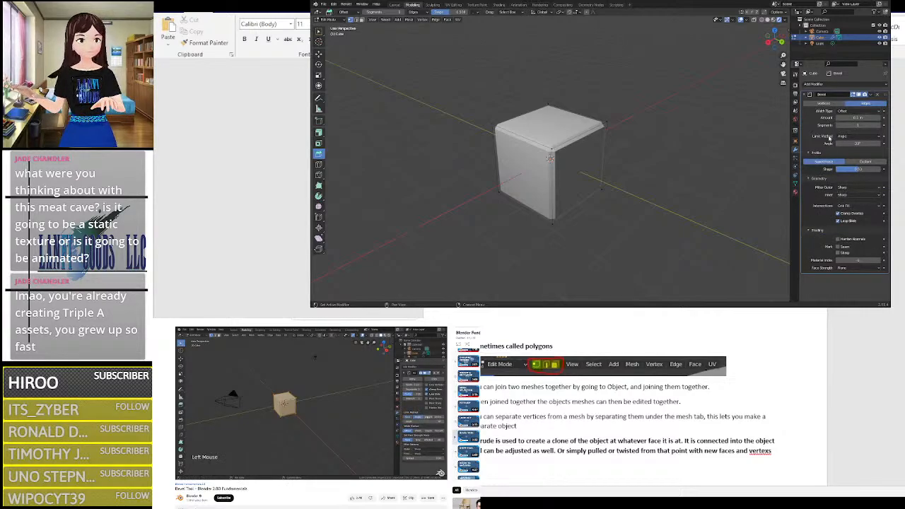
pyautogui.click(871, 137)
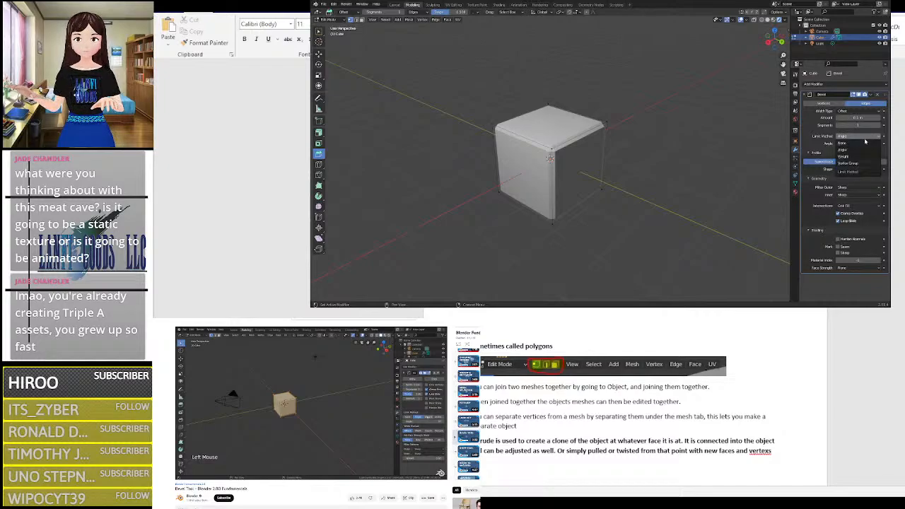
pyautogui.click(841, 150)
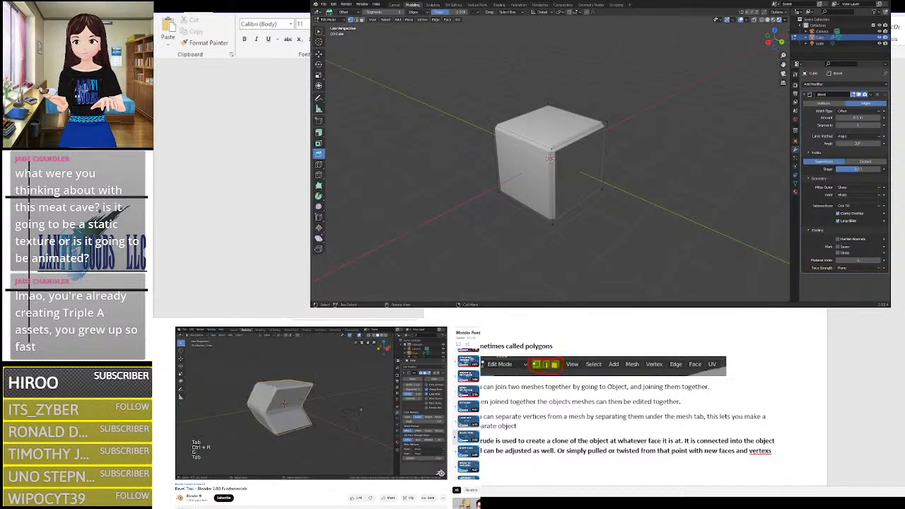
# Step: Select one side face of the cube in face select mode and move it outward to form an elongated block
pyautogui.moveTo(299, 447)
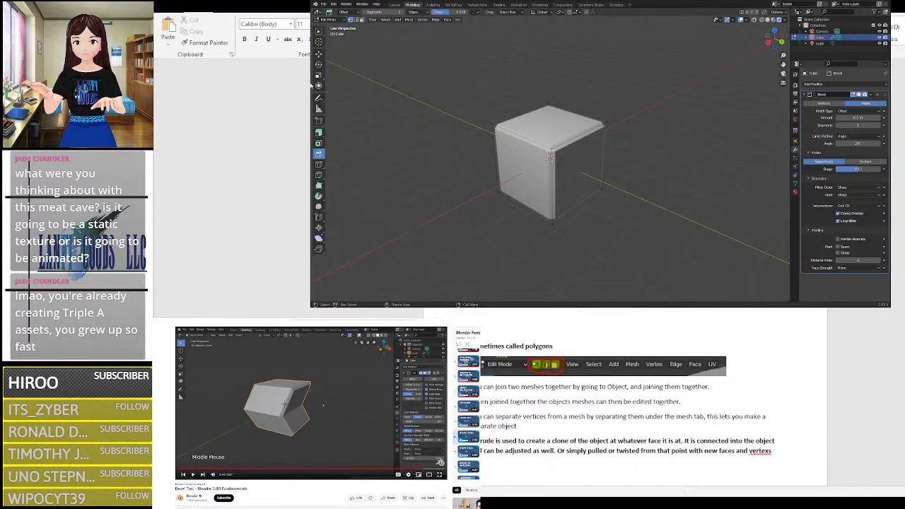
pyautogui.click(319, 32)
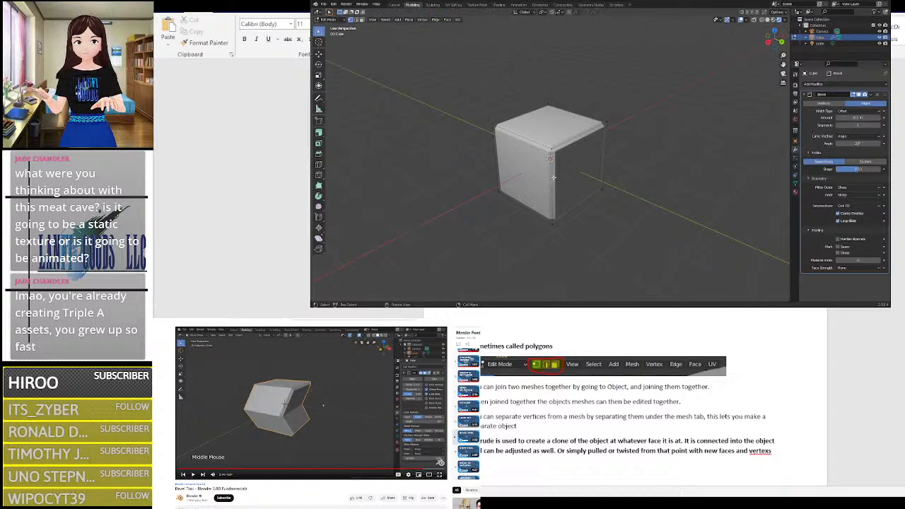
pyautogui.click(361, 20)
pyautogui.click(577, 186)
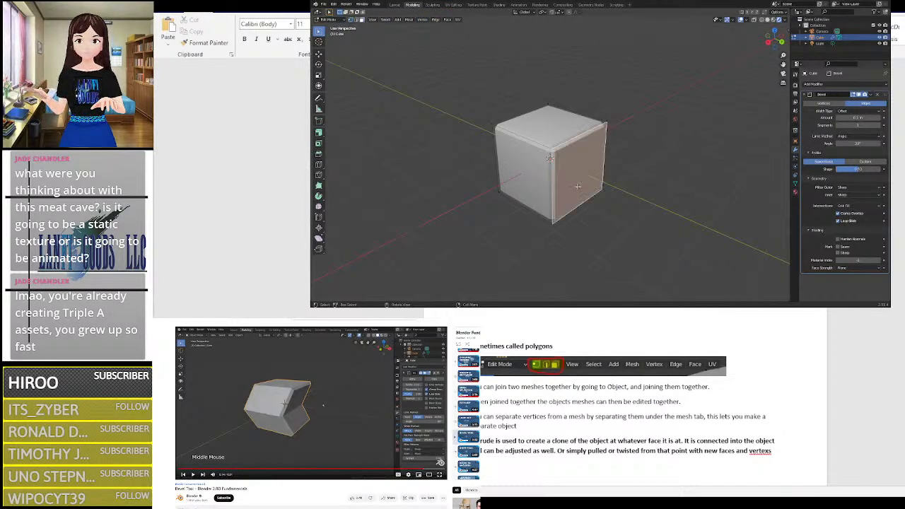
pyautogui.press('g')
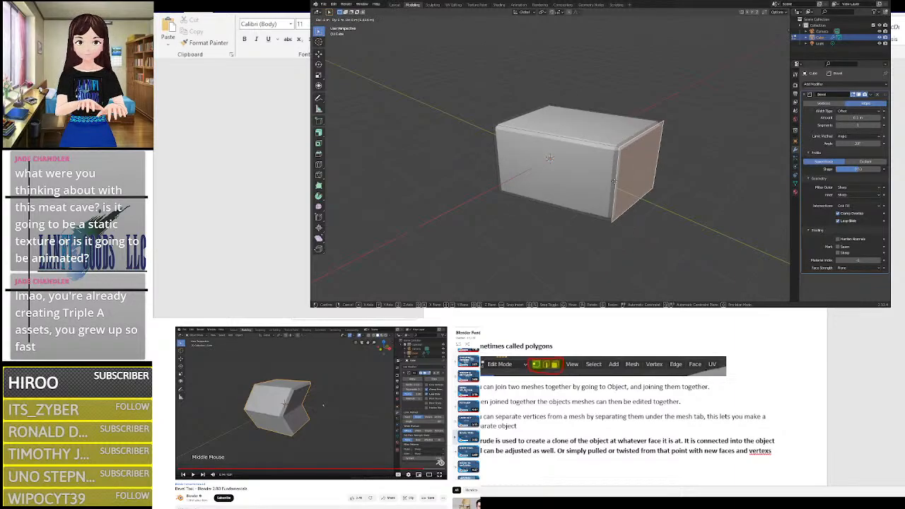
pyautogui.click(679, 170)
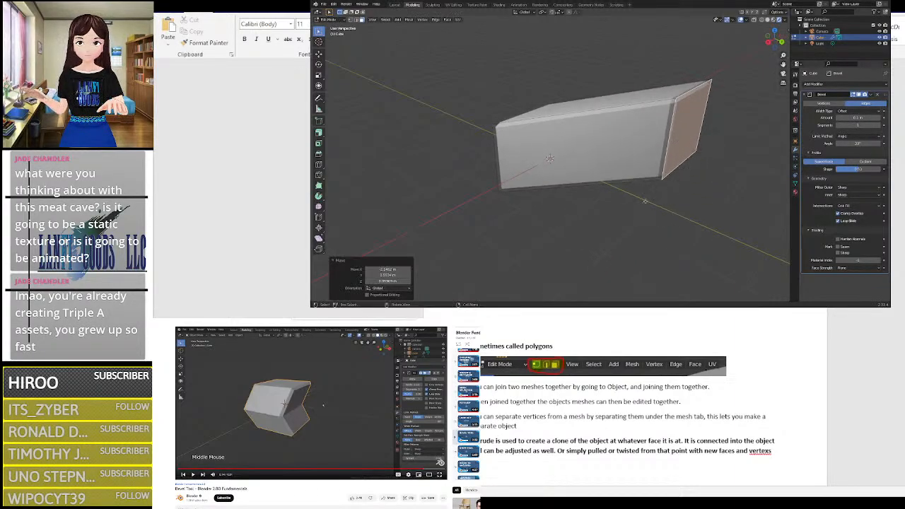
pyautogui.press('g')
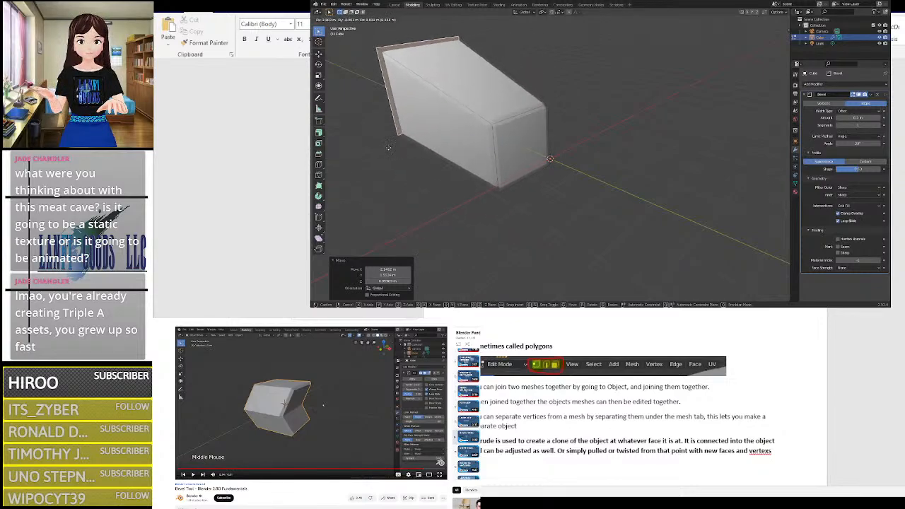
pyautogui.press('g')
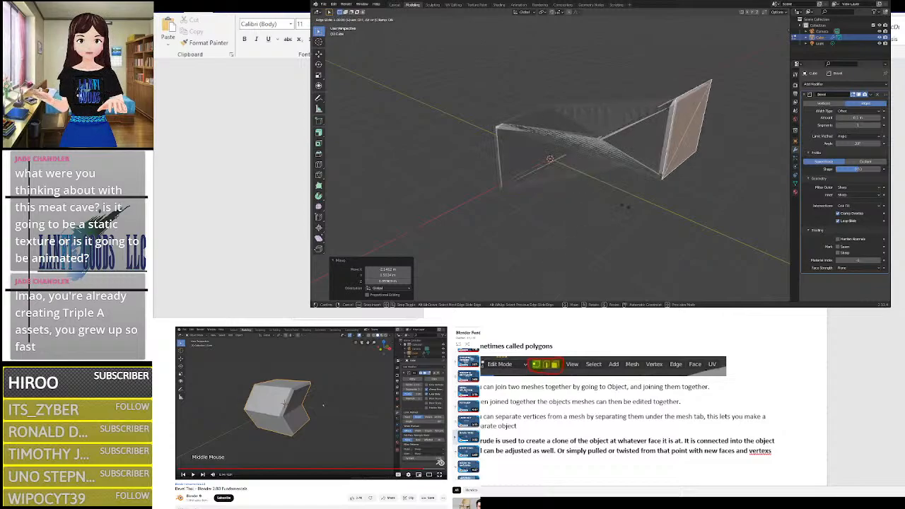
pyautogui.press('g')
pyautogui.rightClick(601, 218)
pyautogui.hotkey('ctrl', 'z')
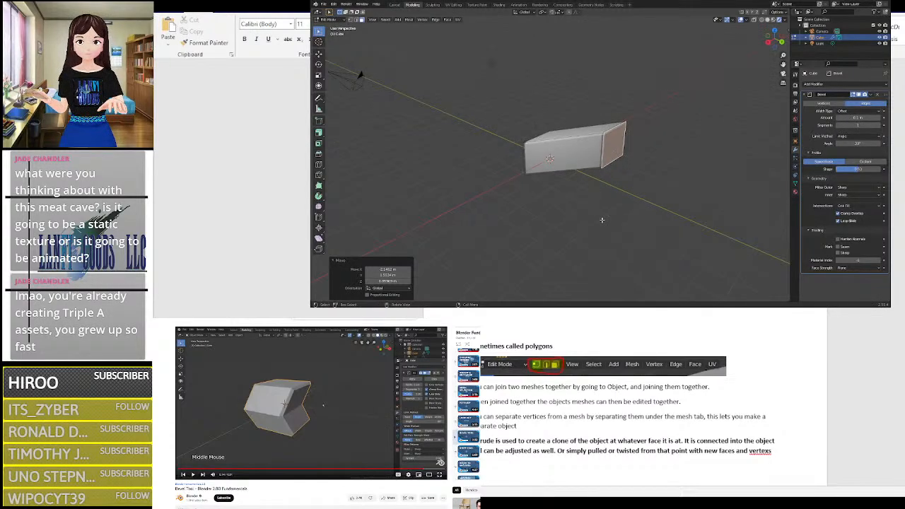
# Step: Move the block's end face again to make the elongated block straighter
pyautogui.scroll(-3, 602, 220)
pyautogui.moveTo(620, 113)
pyautogui.mouseDown()
pyautogui.moveTo(612, 95)
pyautogui.moveTo(605, 119)
pyautogui.mouseUp()
pyautogui.press('x')
pyautogui.click(650, 141)
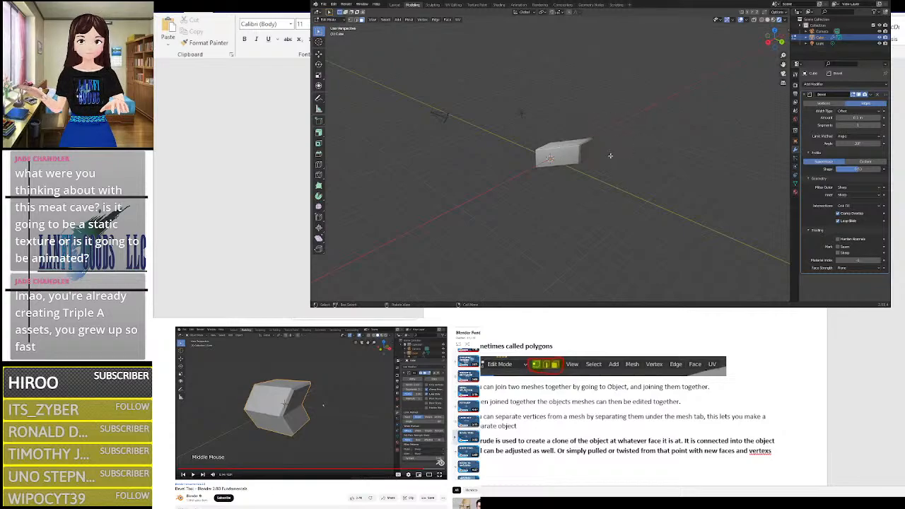
pyautogui.press('g')
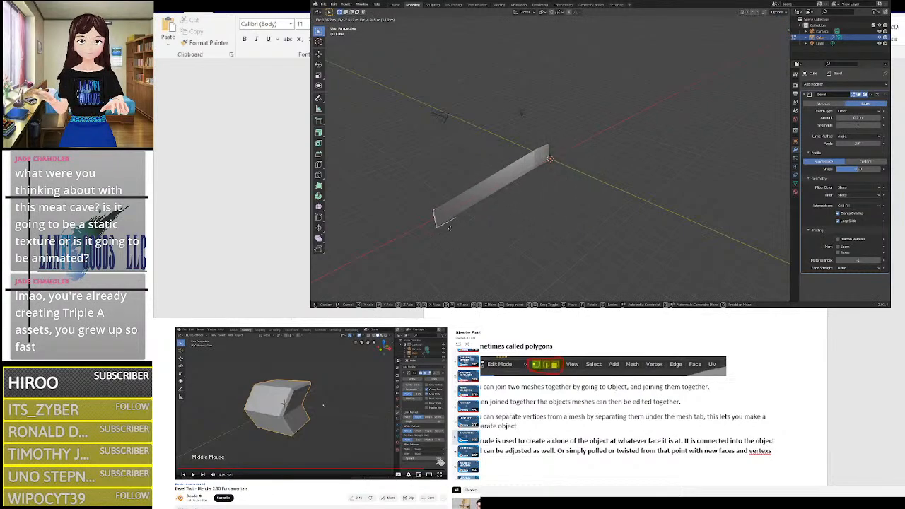
pyautogui.click(608, 172)
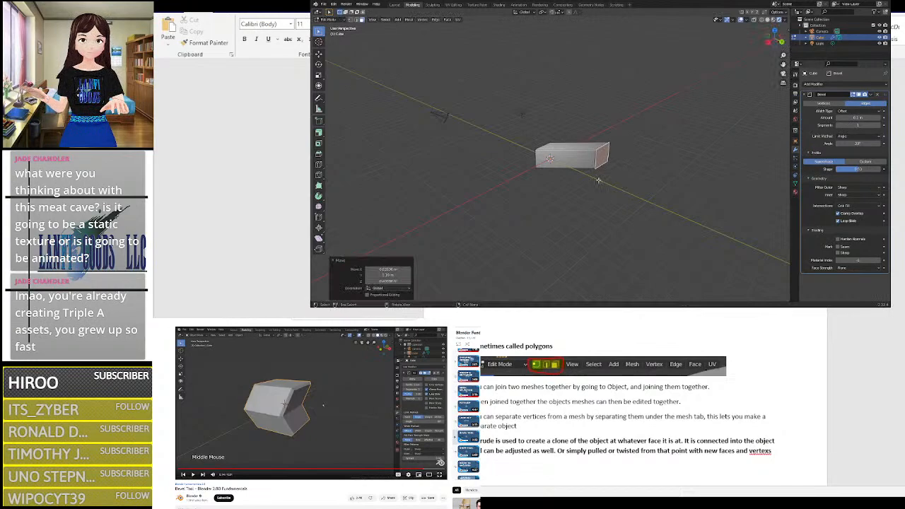
# Step: Extrude the block's end face with the Extrude Region tool to form a second, angled segment
pyautogui.click(319, 134)
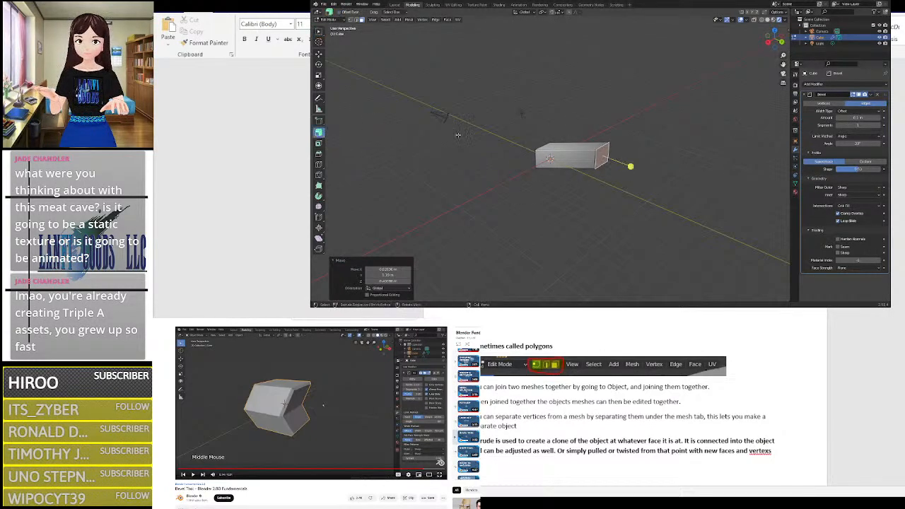
pyautogui.moveTo(631, 167); pyautogui.dragTo(497, 144)
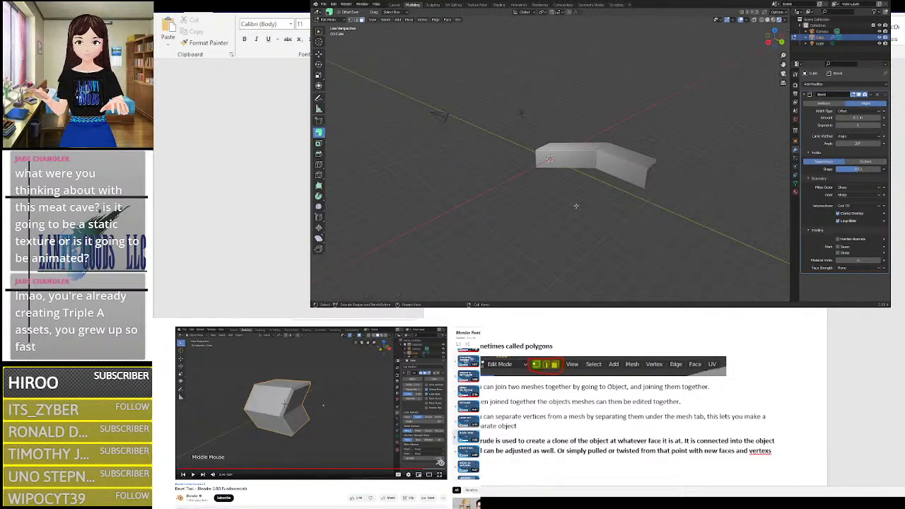
pyautogui.scroll(3, 580, 206)
pyautogui.scroll(3, 611, 215)
pyautogui.moveTo(661, 210); pyautogui.dragTo(608, 226, button='middle')
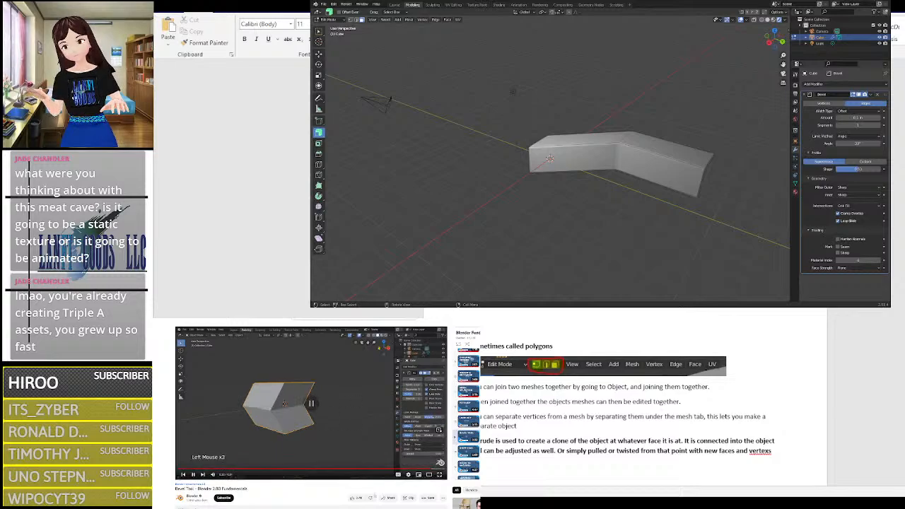
# Step: Try the Weight and Vertex Group limit methods on the Bevel modifier and return it to Angle
pyautogui.click(857, 136)
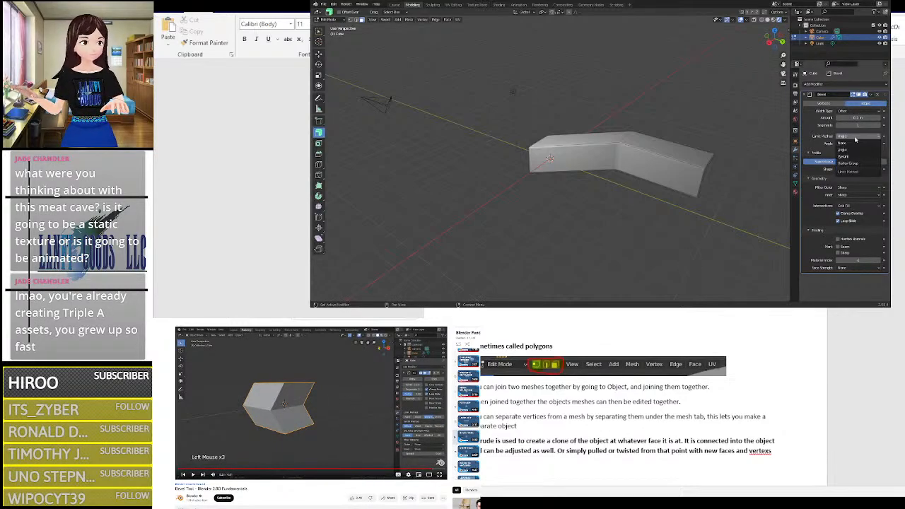
pyautogui.click(854, 156)
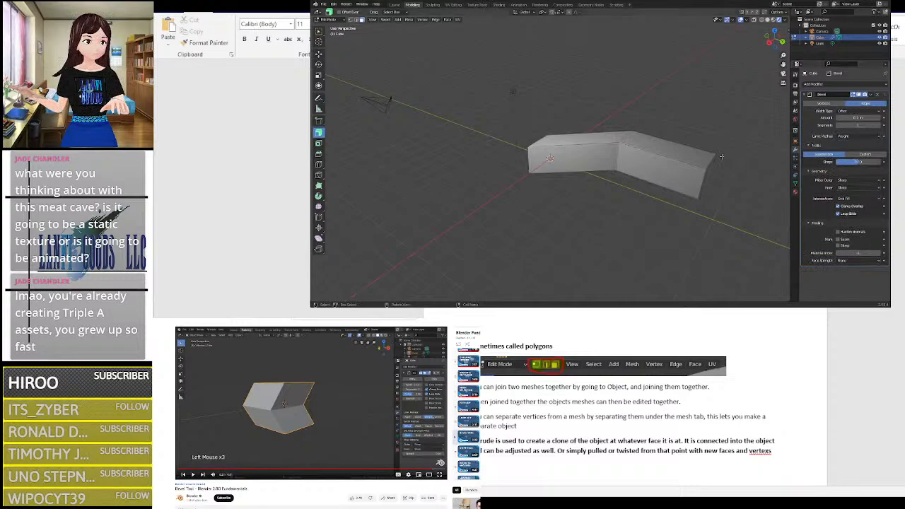
pyautogui.scroll(5, 710, 160)
pyautogui.scroll(-2, 710, 161)
pyautogui.click(856, 136)
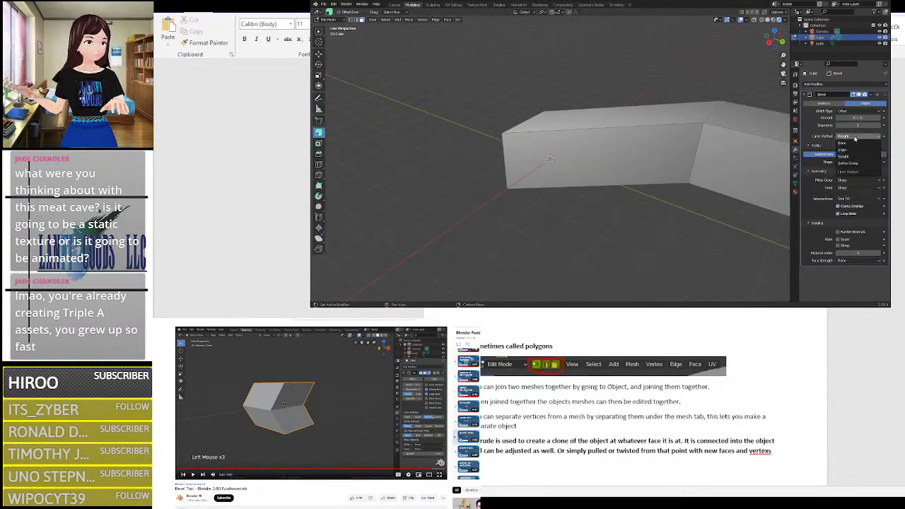
pyautogui.click(855, 165)
pyautogui.moveTo(731, 164); pyautogui.dragTo(671, 161, button='middle')
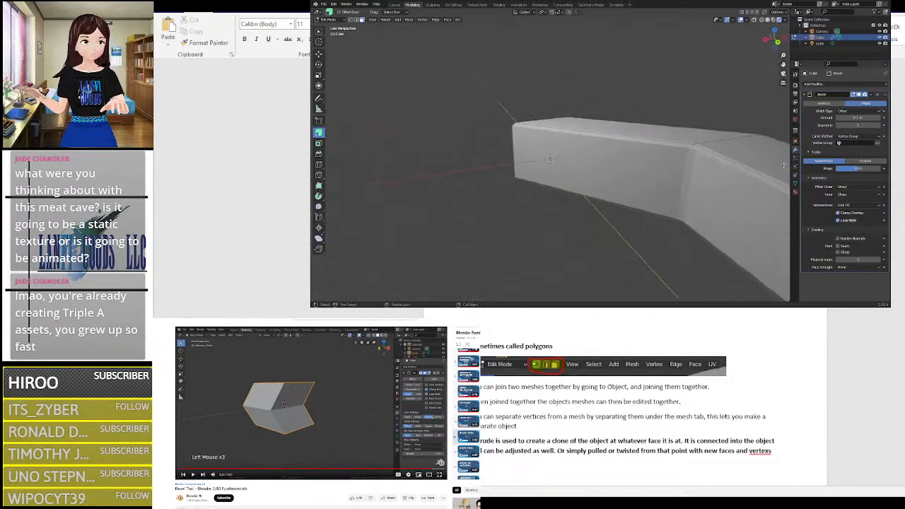
pyautogui.click(855, 136)
pyautogui.click(848, 151)
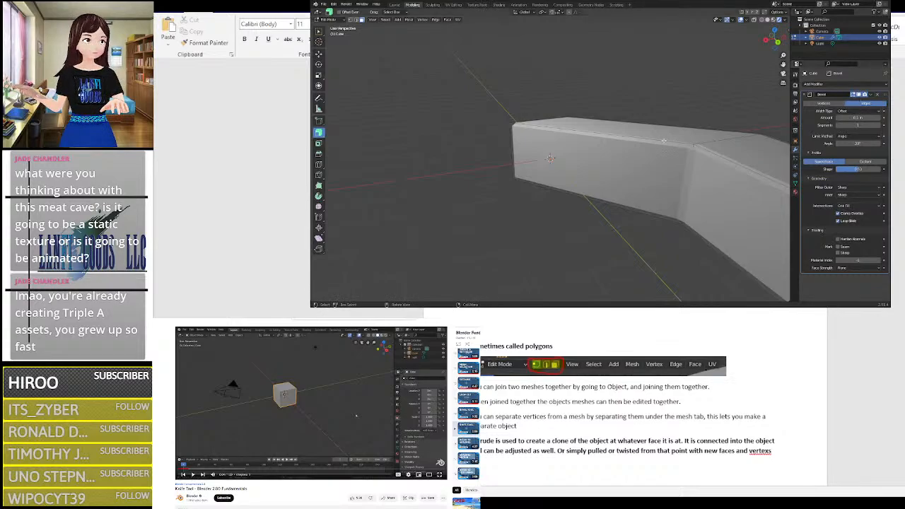
# Step: Undo the extrusion, the face moves and the Bevel modifier back to the plain selected cube
pyautogui.press('ctrl')
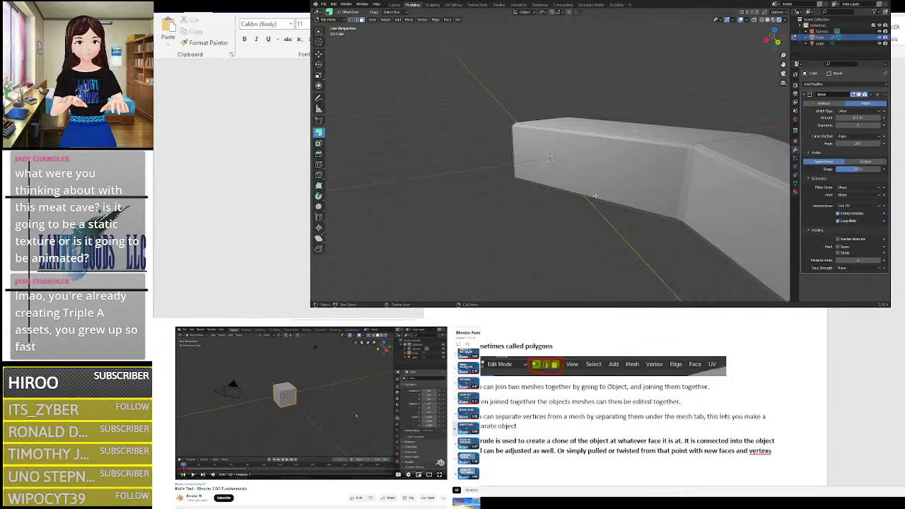
pyautogui.scroll(-3, 592, 220)
pyautogui.hotkey('ctrl', 'z')
pyautogui.hotkey('ctrl', 'z')
pyautogui.hotkey('ctrl', 'z')
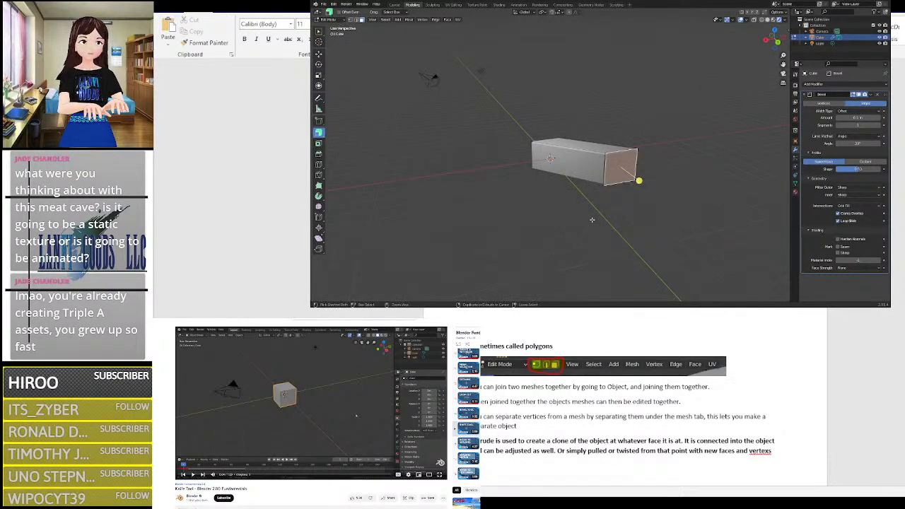
pyautogui.hotkey('ctrl', 'z')
pyautogui.hotkey('ctrl', 'z')
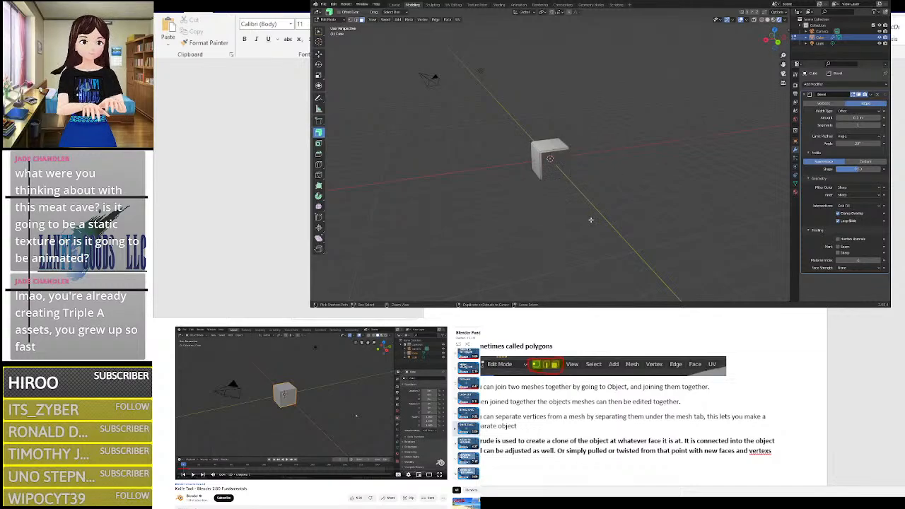
pyautogui.hotkey('ctrl', 'z')
pyautogui.hotkey('ctrl', 'z')
pyautogui.hotkey('ctrl', 'z')
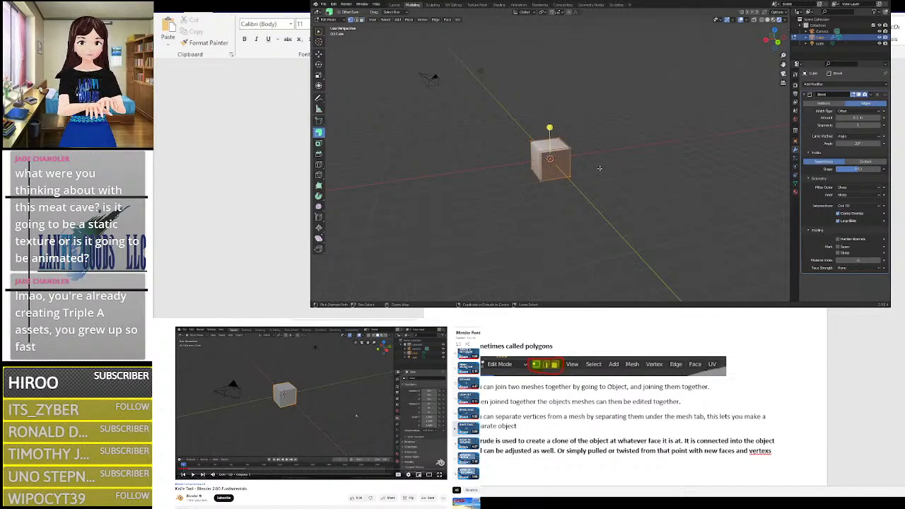
pyautogui.moveTo(639, 135)
pyautogui.mouseDown(button='middle')
pyautogui.moveTo(624, 153)
pyautogui.moveTo(634, 129)
pyautogui.mouseUp(button='middle')
pyautogui.scroll(5, 634, 130)
pyautogui.scroll(-2, 624, 152)
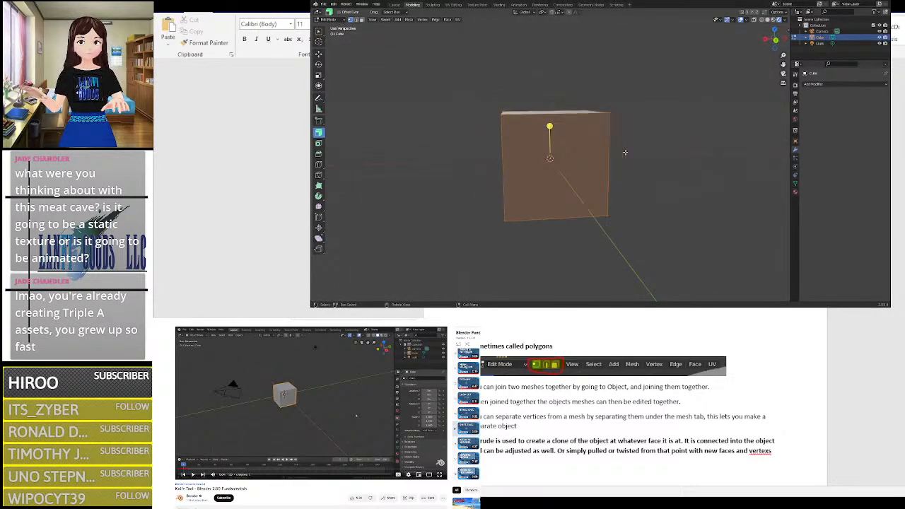
# Step: Play the Knife Tool tutorial video and activate the Knife tool for the cube
pyautogui.click(318, 31)
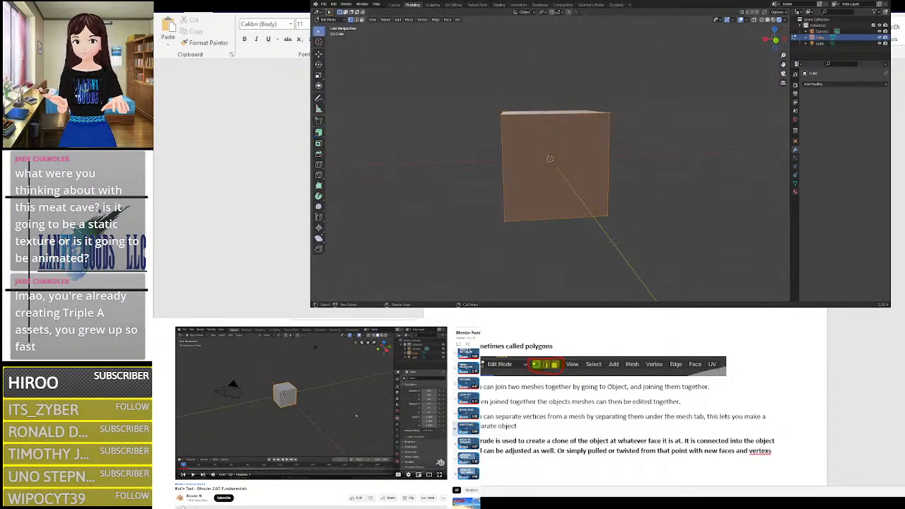
pyautogui.click(273, 421)
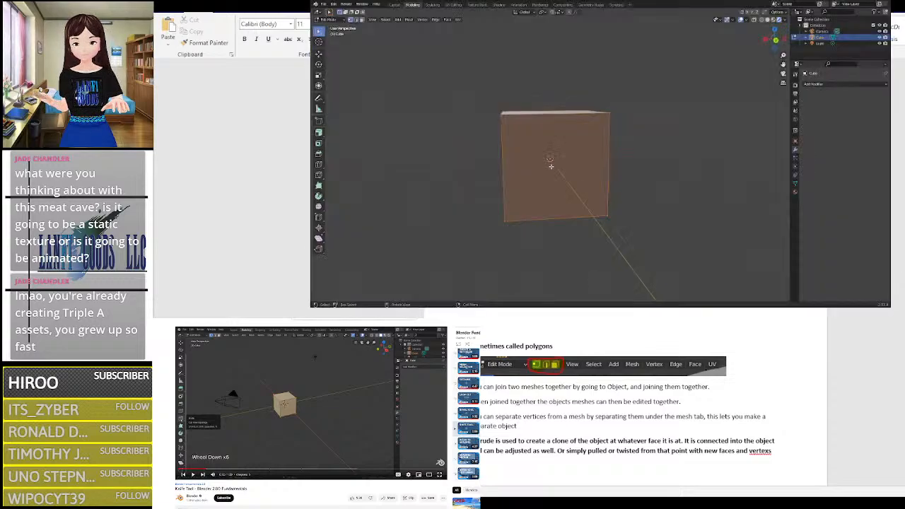
pyautogui.click(318, 175)
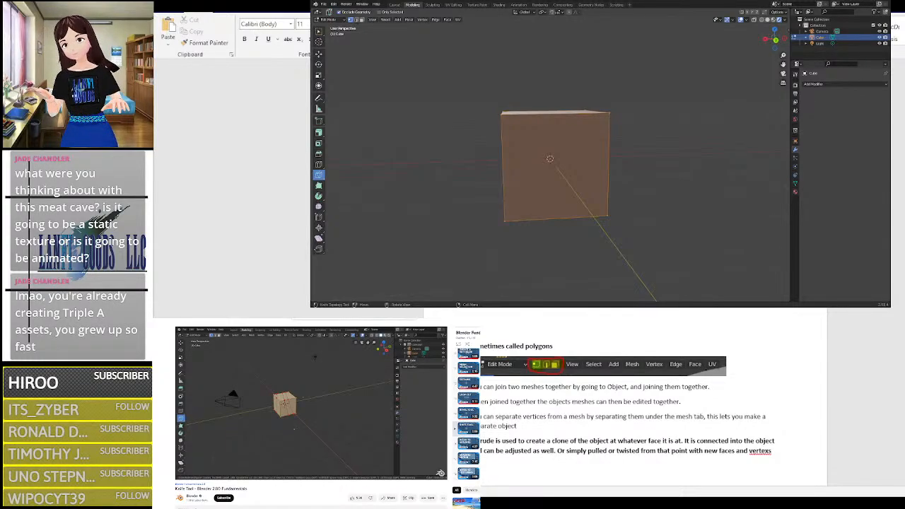
pyautogui.moveTo(233, 391)
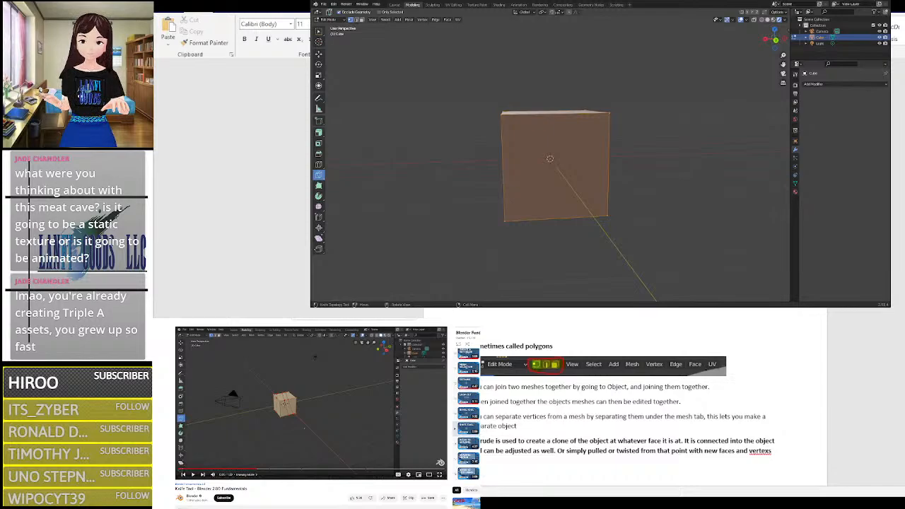
pyautogui.scroll(-2, 515, 377)
pyautogui.scroll(4, 516, 377)
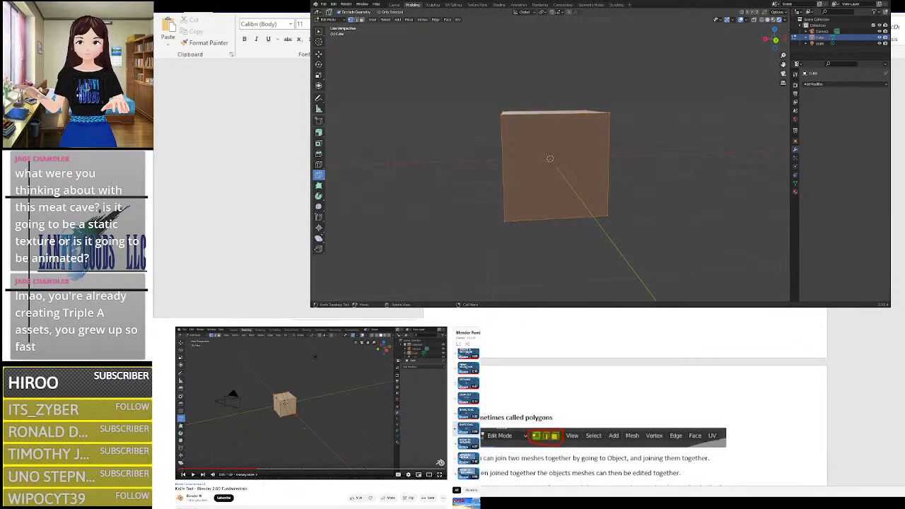
pyautogui.scroll(1, 601, 446)
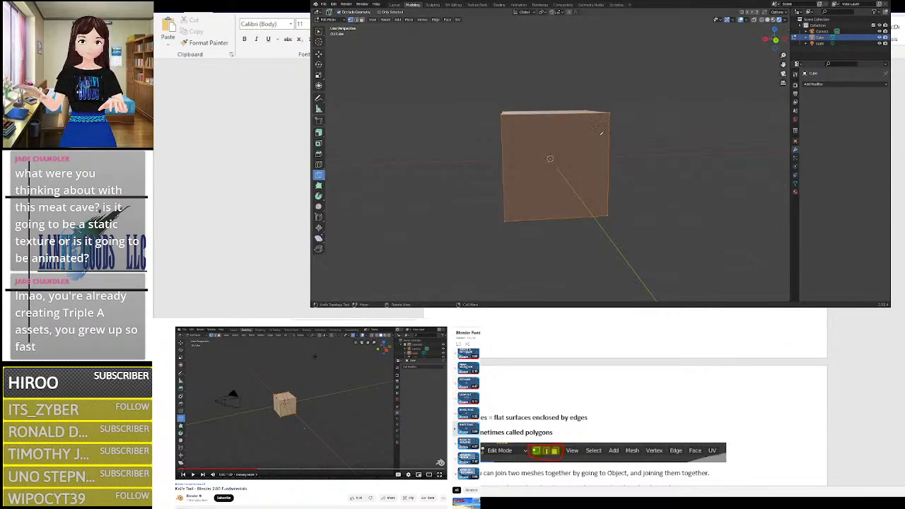
# Step: Cut several crossing lines across the cube's faces with the Knife tool, checking the tutorial video before confirming the cuts
pyautogui.click(515, 112)
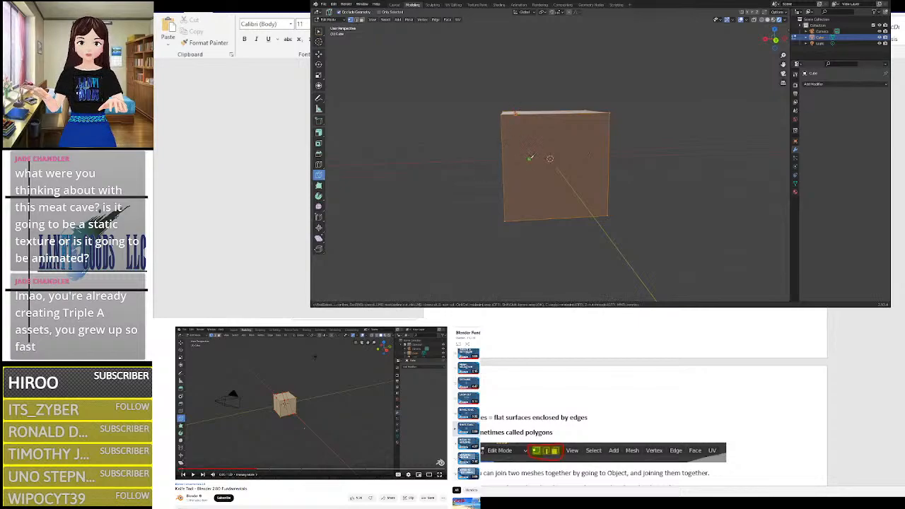
pyautogui.click(544, 220)
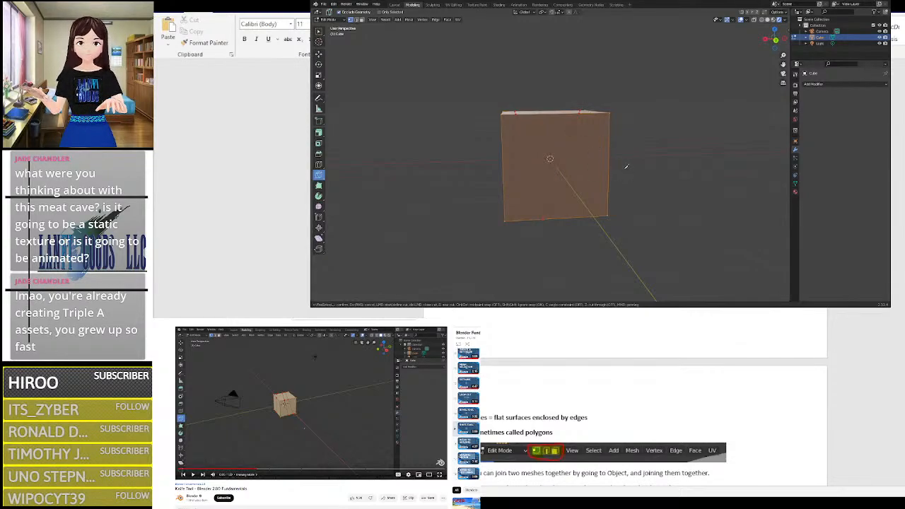
pyautogui.scroll(-2, 466, 176)
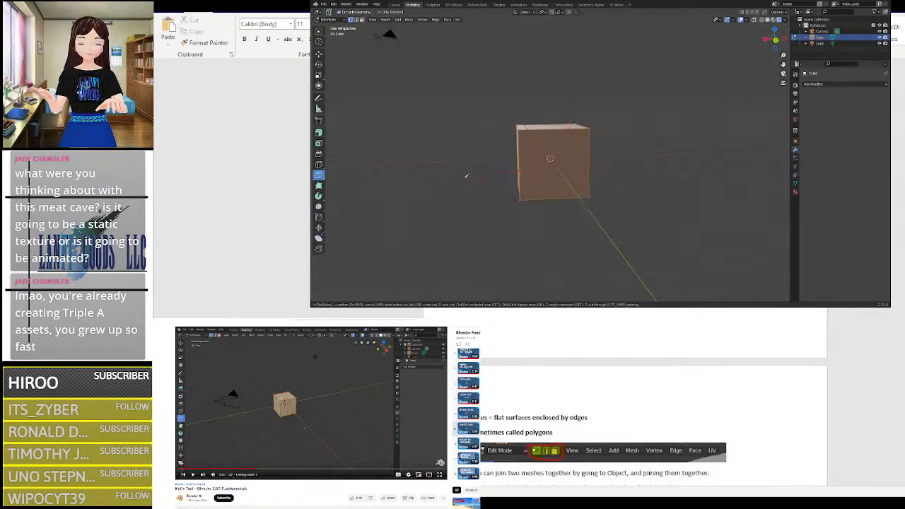
pyautogui.moveTo(466, 176); pyautogui.dragTo(548, 145, button='middle')
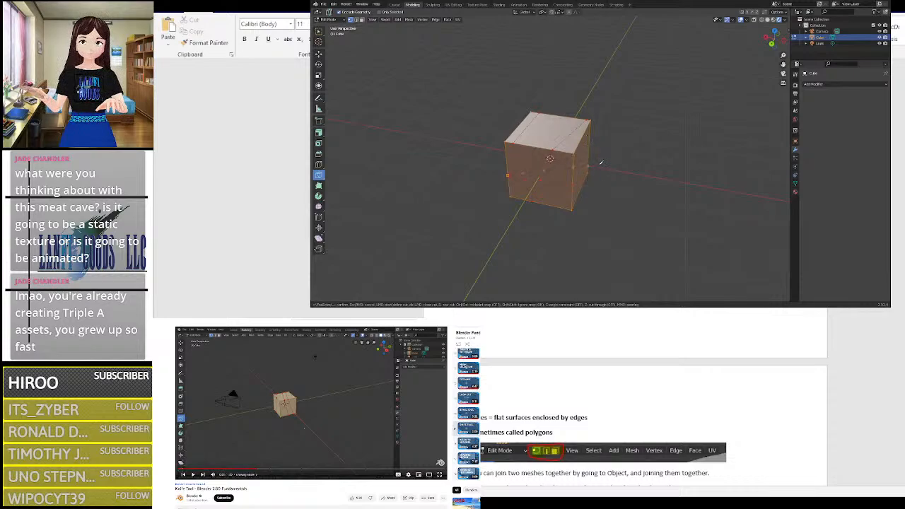
pyautogui.moveTo(628, 149); pyautogui.dragTo(619, 190, button='middle')
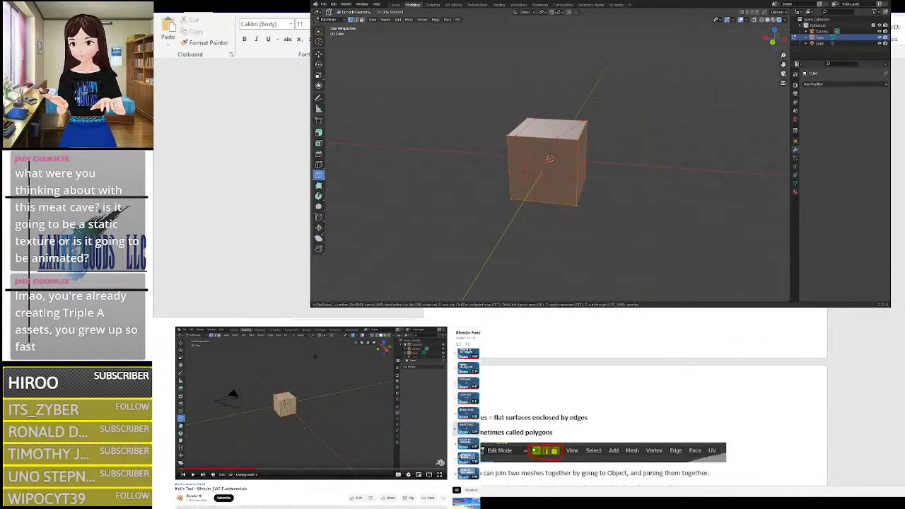
pyautogui.click(300, 413)
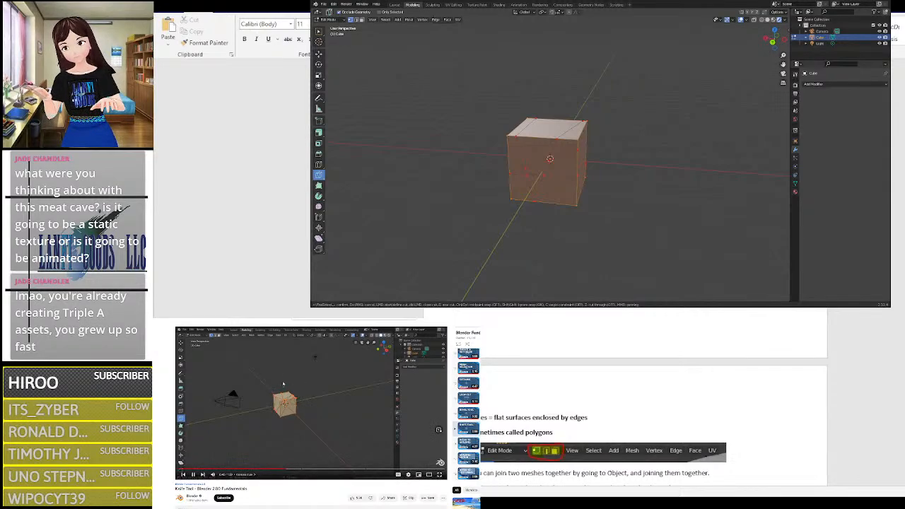
pyautogui.press('space')
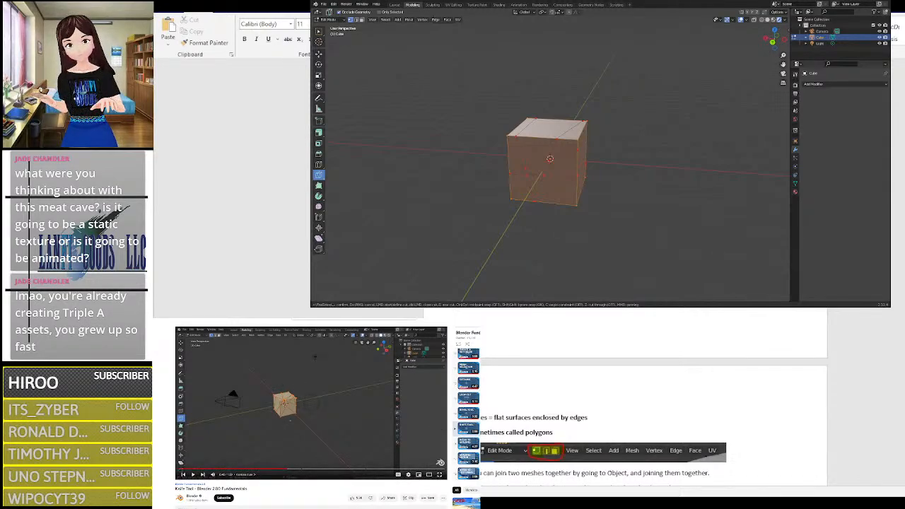
pyautogui.press('Return')
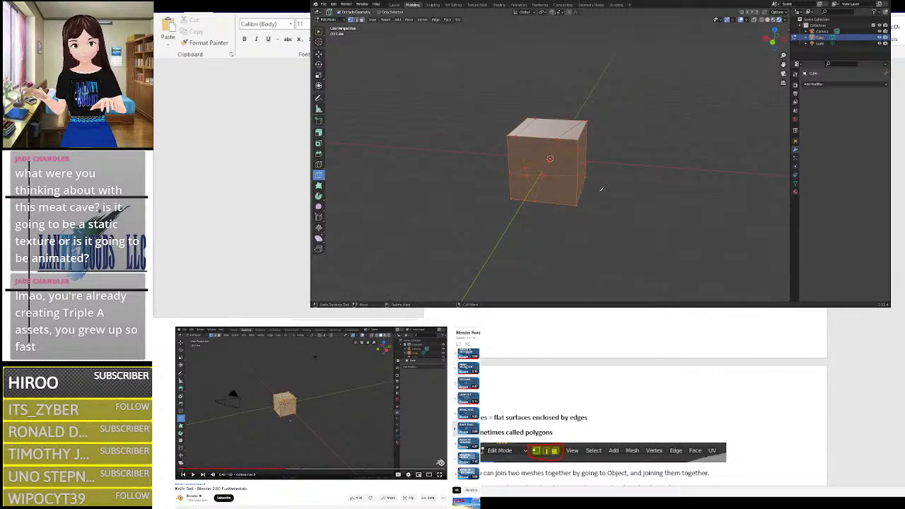
# Step: Try extruding all the cut cube's faces outward along their normals, and undo the extrusion
pyautogui.moveTo(601, 189)
pyautogui.mouseDown(button='middle')
pyautogui.moveTo(607, 177)
pyautogui.moveTo(602, 200)
pyautogui.moveTo(587, 198)
pyautogui.mouseUp(button='middle')
pyautogui.click(318, 143)
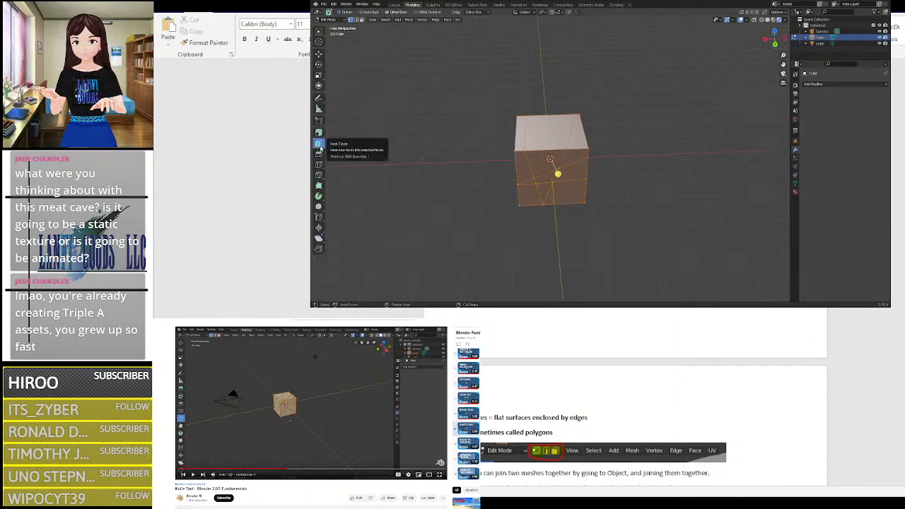
pyautogui.click(318, 132)
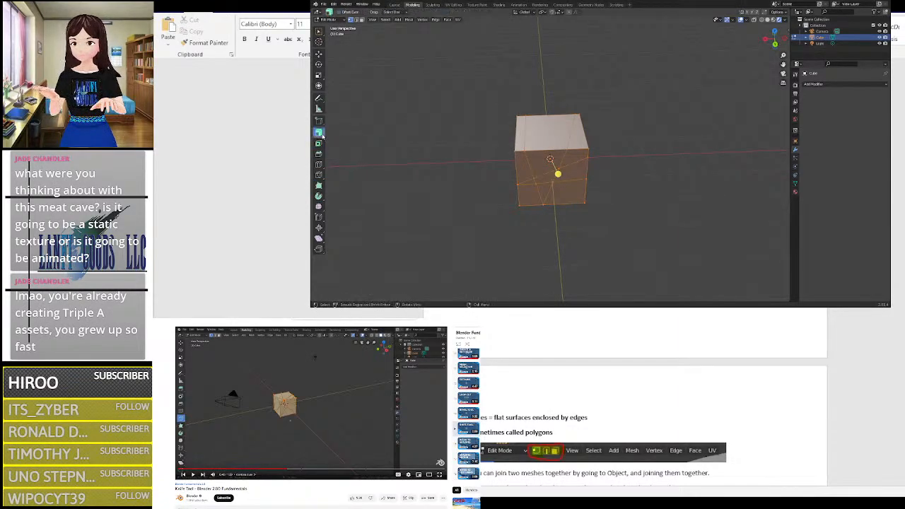
pyautogui.moveTo(558, 173)
pyautogui.mouseDown()
pyautogui.moveTo(545, 123)
pyautogui.moveTo(550, 159)
pyautogui.mouseUp()
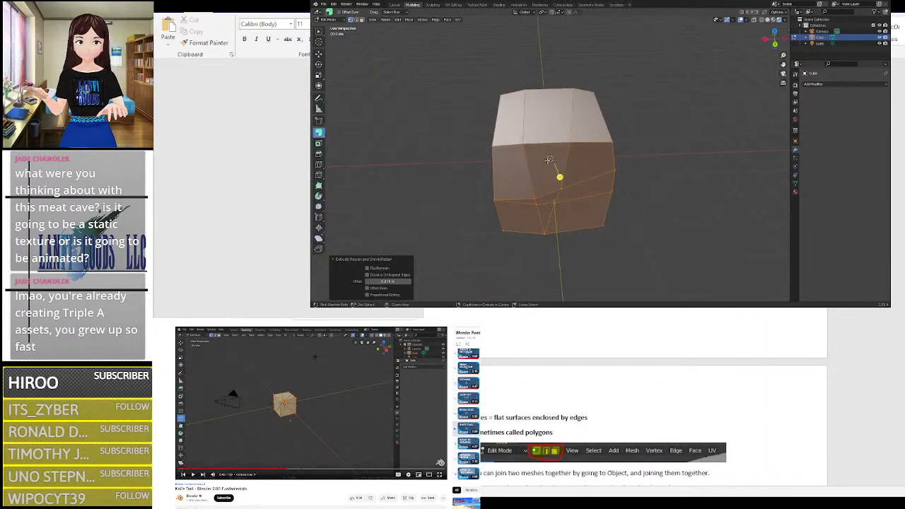
pyautogui.hotkey('ctrl', 'z')
pyautogui.hotkey('ctrl', 'z')
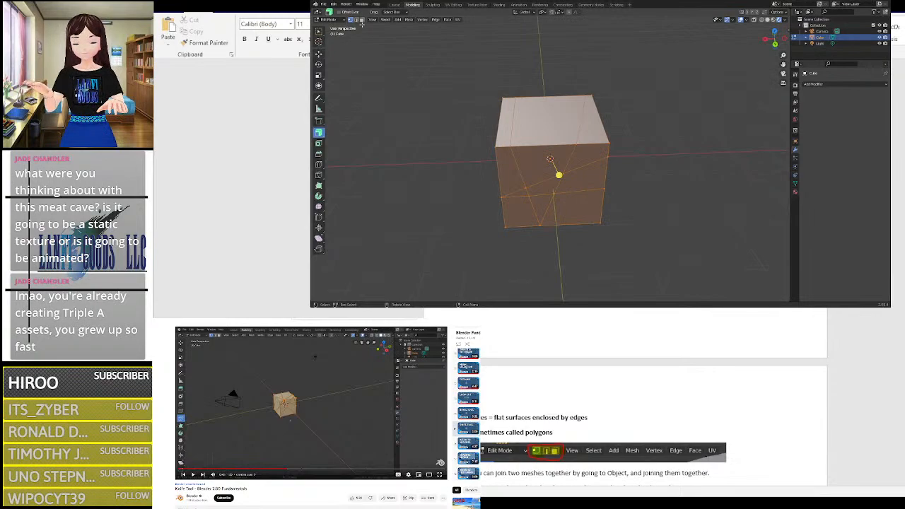
# Step: Switch to face selection and extrude a single knife-cut face outward from the cube along its normal, redoing the first attempt
pyautogui.click(362, 20)
pyautogui.click(538, 173)
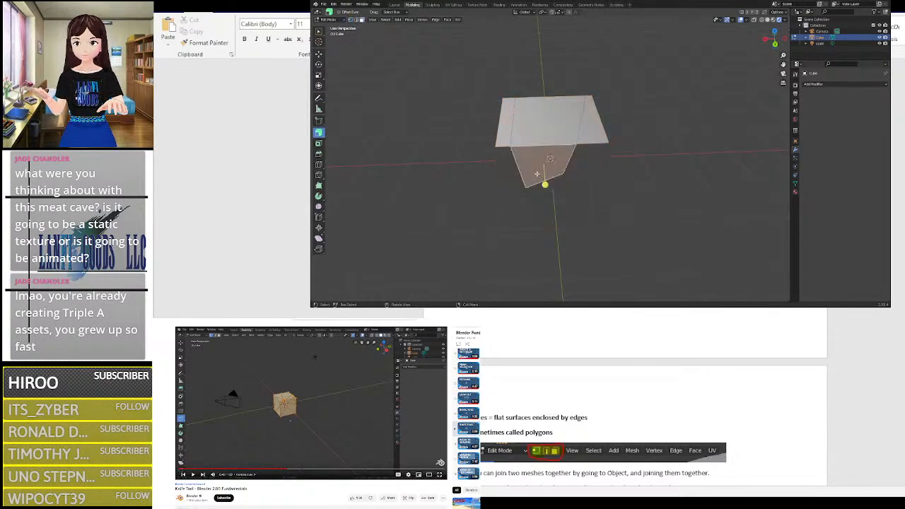
pyautogui.moveTo(545, 183); pyautogui.dragTo(613, 202)
pyautogui.moveTo(613, 200); pyautogui.dragTo(578, 185, button='middle')
pyautogui.hotkey('ctrl', 'z')
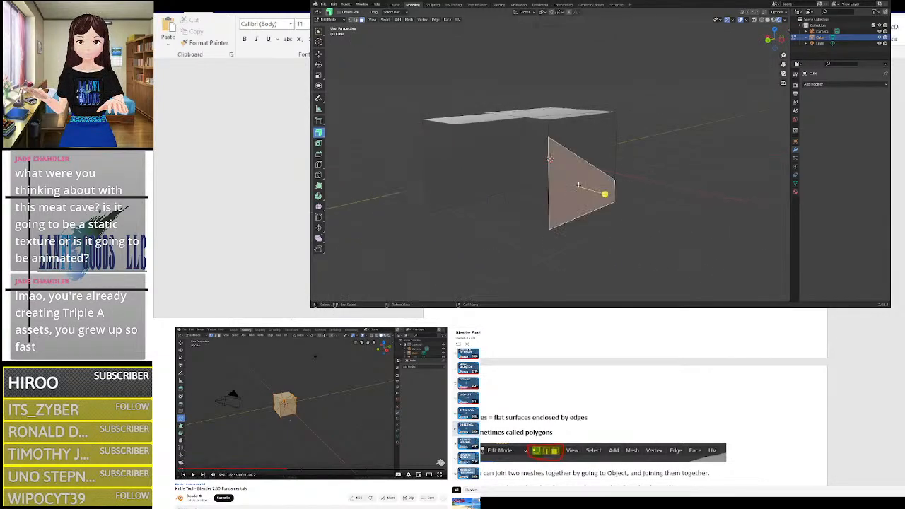
pyautogui.moveTo(605, 195); pyautogui.dragTo(509, 165)
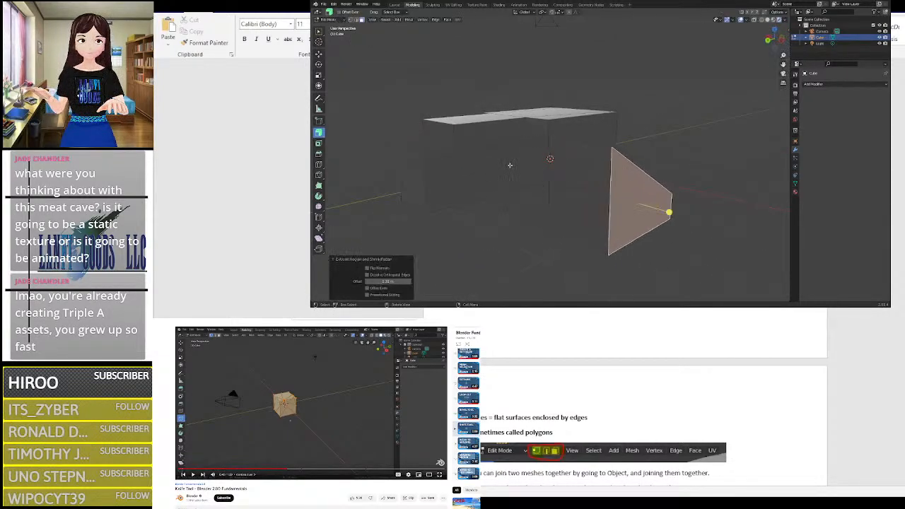
# Step: Try extruding the small triangular face on the cut-up cube outward
pyautogui.moveTo(509, 166); pyautogui.dragTo(562, 191, button='middle')
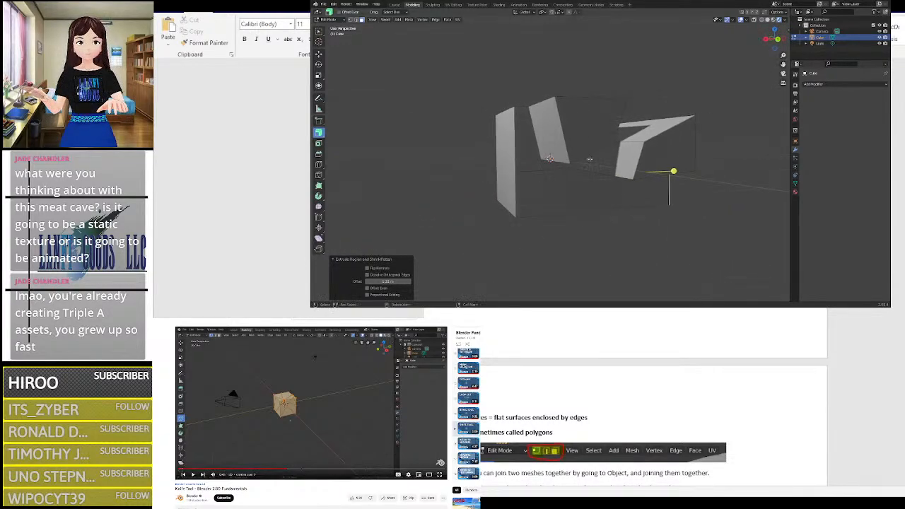
pyautogui.click(567, 189)
pyautogui.press('g')
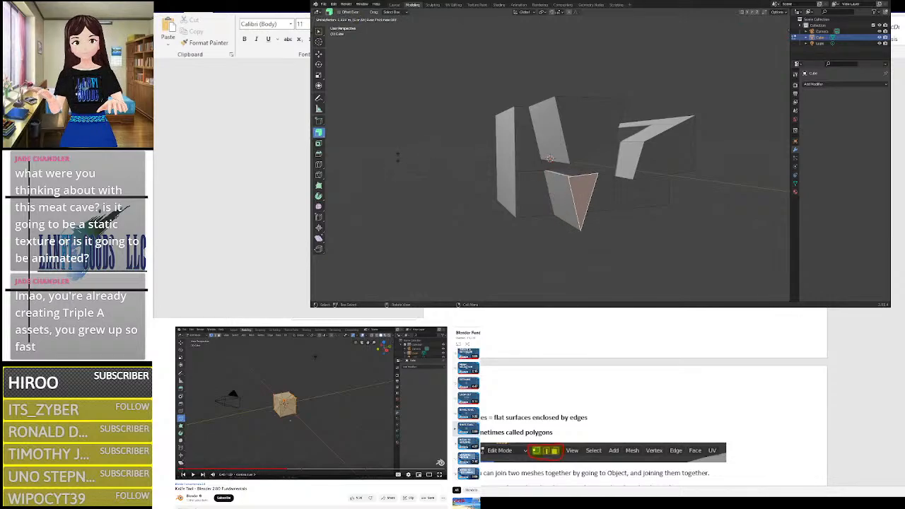
pyautogui.moveTo(636, 194); pyautogui.dragTo(706, 199)
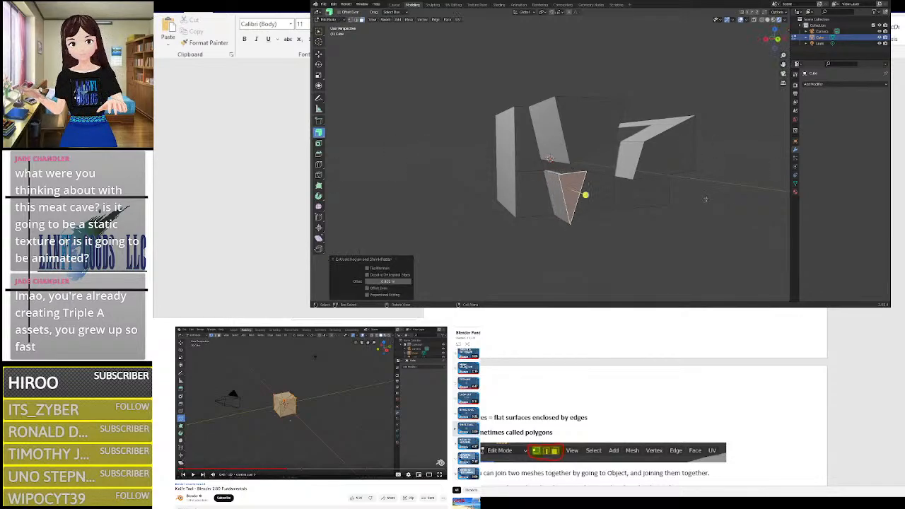
pyautogui.click(601, 197)
pyautogui.moveTo(603, 194); pyautogui.dragTo(651, 208)
# Step: Try extruding the other triangular faces beside it, pulling one out into a long wedge-shaped beam
pyautogui.moveTo(666, 212); pyautogui.dragTo(556, 182, button='middle')
pyautogui.click(556, 171)
pyautogui.moveTo(570, 166); pyautogui.dragTo(591, 184)
pyautogui.click(535, 174)
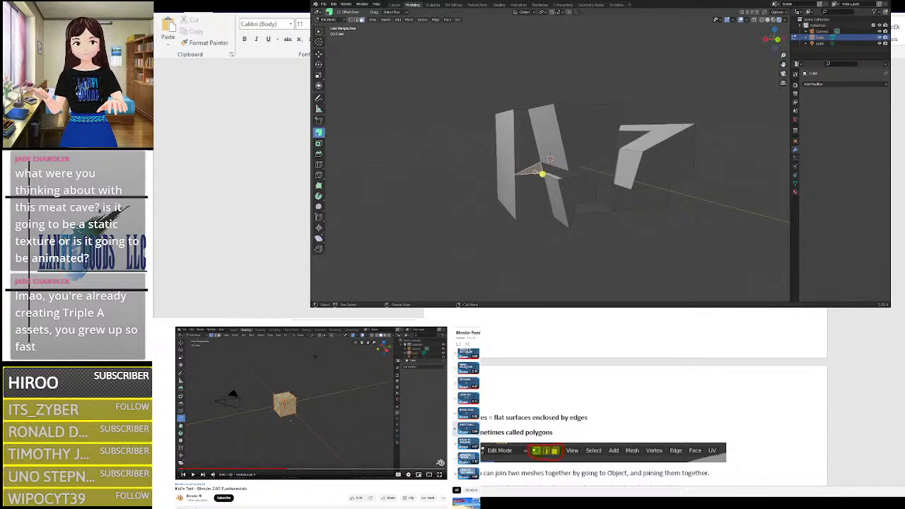
pyautogui.press('e')
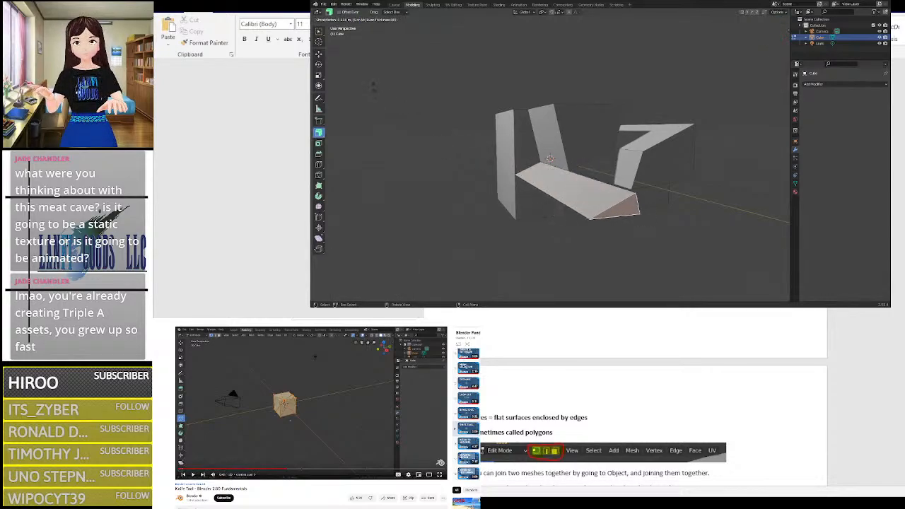
pyautogui.moveTo(448, 115); pyautogui.dragTo(448, 112)
pyautogui.moveTo(649, 126); pyautogui.dragTo(683, 198, button='middle')
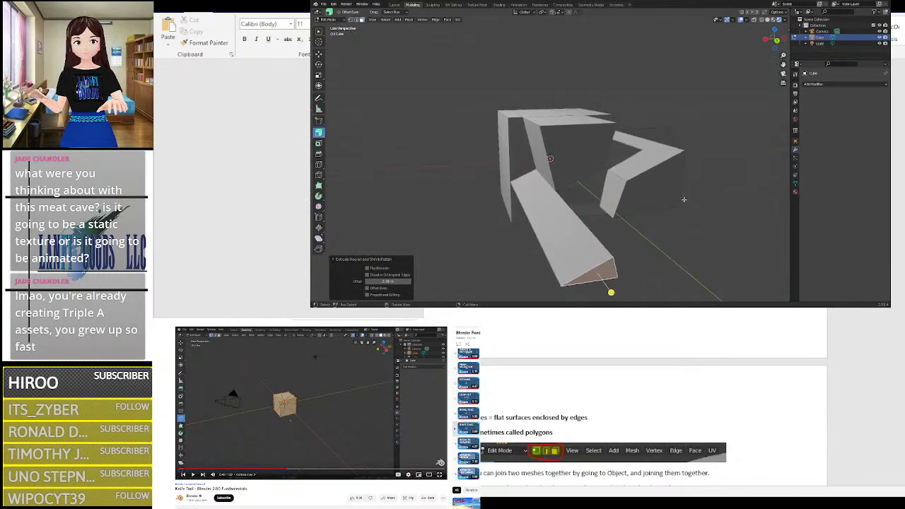
# Step: Undo the face extrusions and the earlier knife cuts until only the plain, uncut cube is left
pyautogui.hotkey('ctrl', 'z')
pyautogui.hotkey('ctrl', 'z')
pyautogui.hotkey('ctrl', 'z')
pyautogui.hotkey('ctrl', 'z')
pyautogui.hotkey('ctrl', 'z')
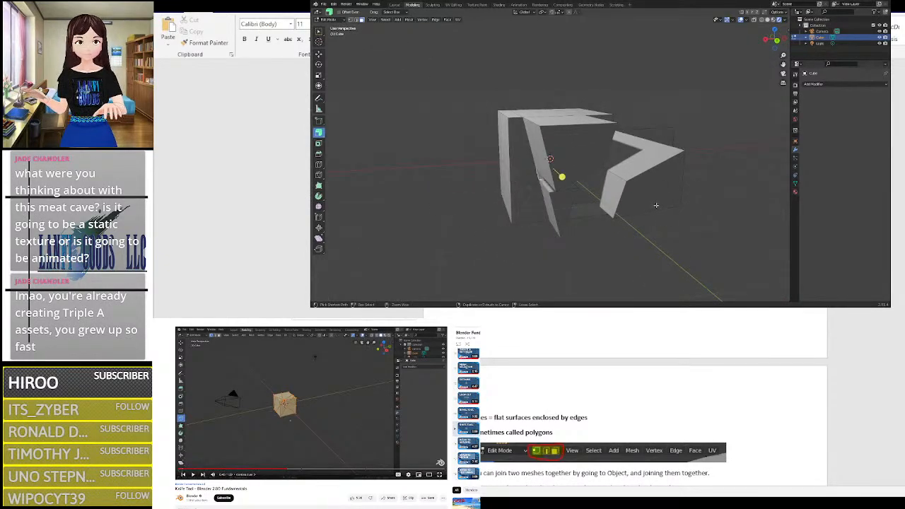
pyautogui.hotkey('ctrl', 'z')
pyautogui.hotkey('ctrl', 'z')
pyautogui.hotkey('ctrl', 'z')
pyautogui.hotkey('ctrl', 'z')
pyautogui.hotkey('ctrl', 'z')
pyautogui.hotkey('ctrl', 'z')
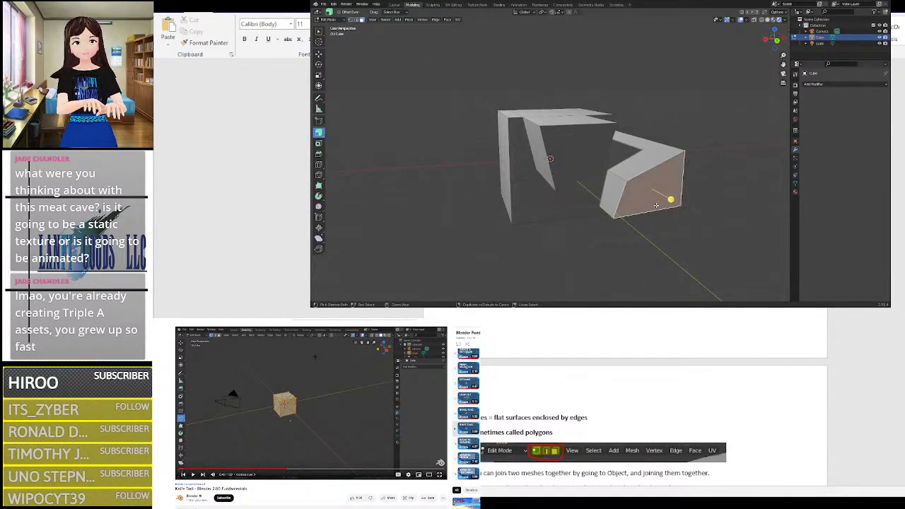
pyautogui.hotkey('ctrl', 'z')
pyautogui.hotkey('ctrl', 'z')
pyautogui.hotkey('ctrl', 'z')
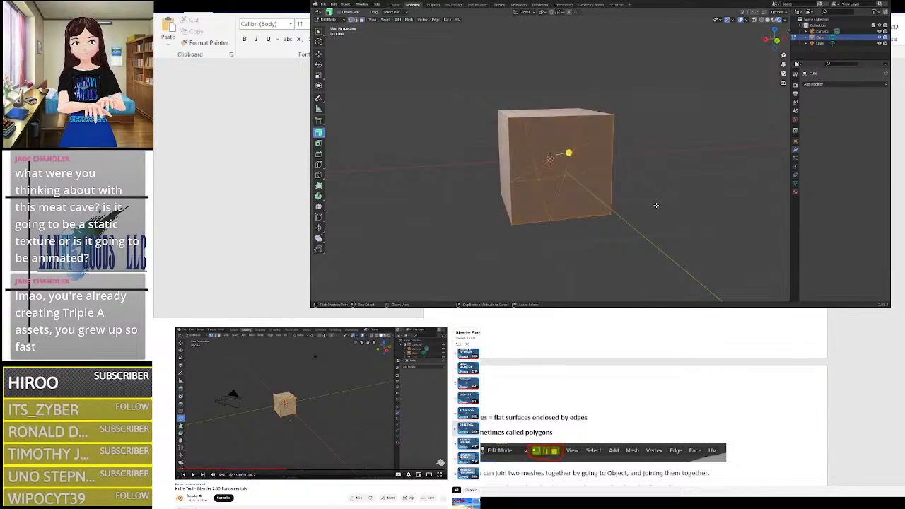
pyautogui.hotkey('ctrl', 'z')
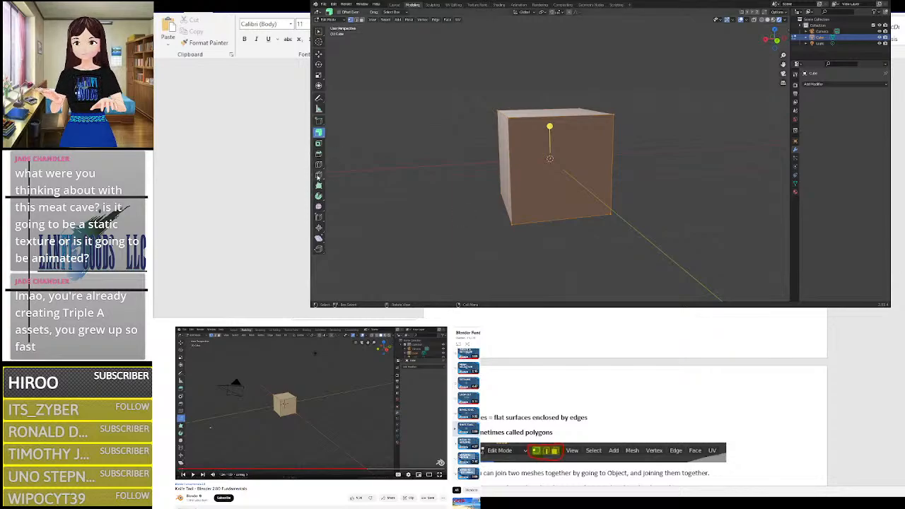
# Step: Bisect the fully selected cube with a near-vertical cut from above its top to below its base, and nudge the cutting plane
pyautogui.click(318, 175)
pyautogui.click(347, 190)
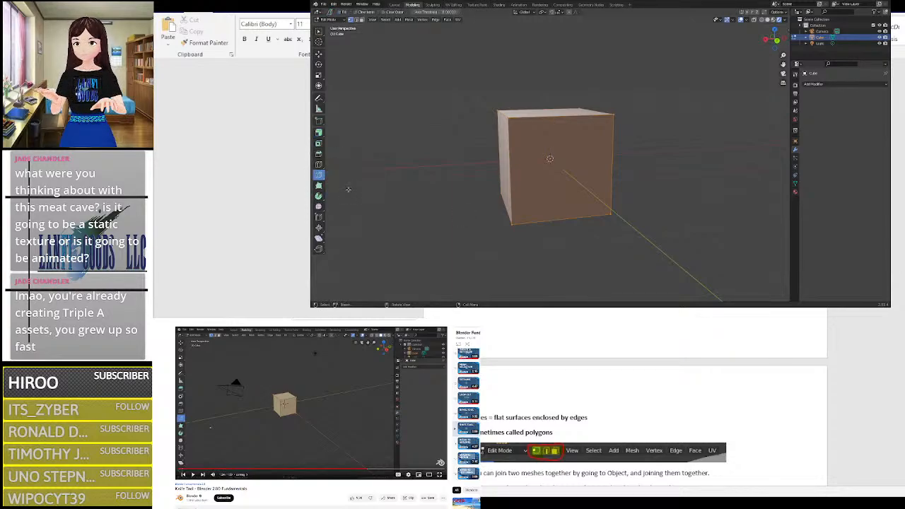
pyautogui.moveTo(540, 90); pyautogui.dragTo(565, 250)
pyautogui.moveTo(642, 111); pyautogui.dragTo(641, 127, button='middle')
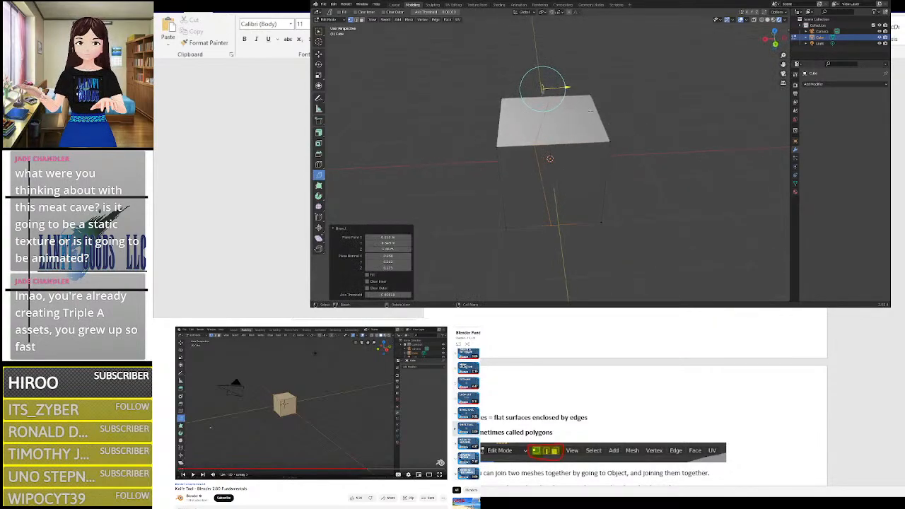
pyautogui.moveTo(567, 87)
pyautogui.mouseDown()
pyautogui.moveTo(580, 90)
pyautogui.moveTo(567, 89)
pyautogui.mouseUp()
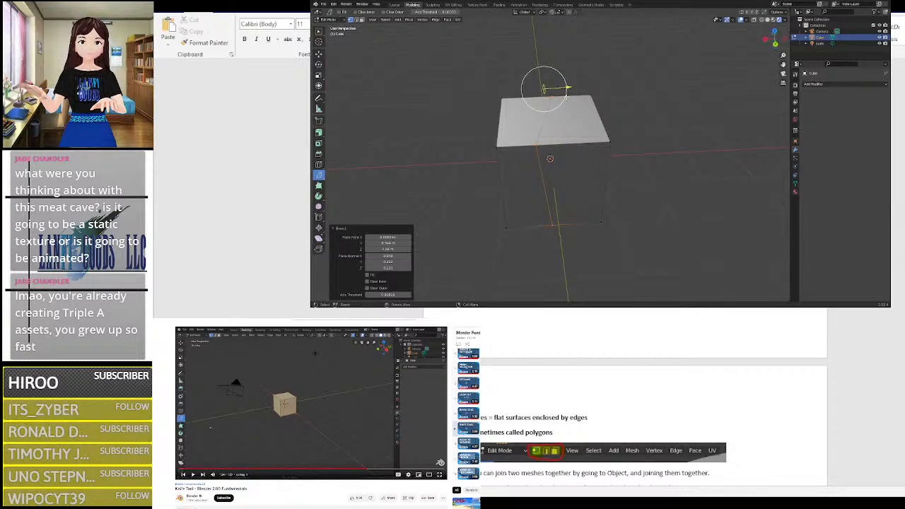
pyautogui.press('space')
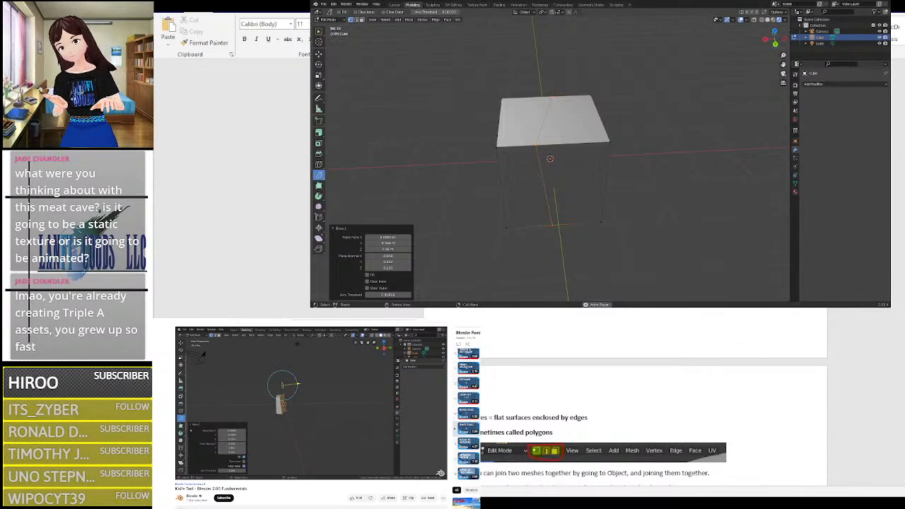
pyautogui.click(251, 425)
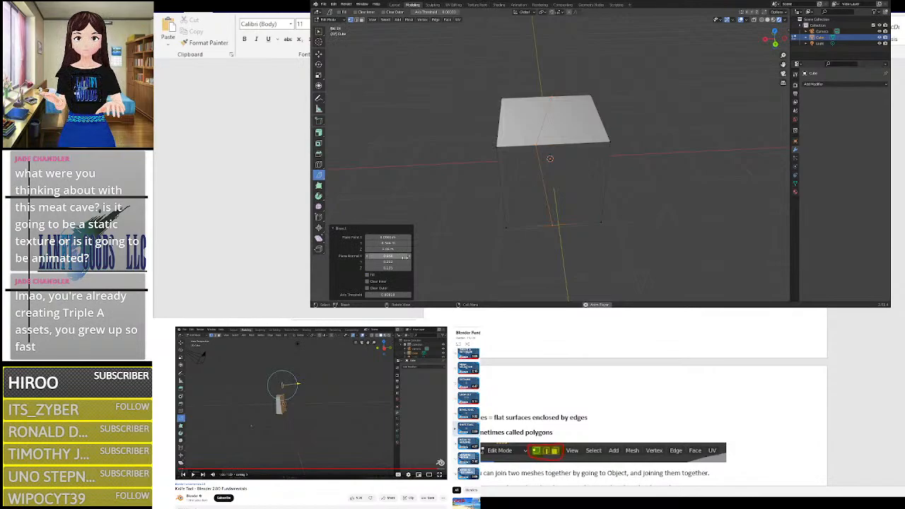
# Step: Undo the plane adjustment, bisect the cube again with a near-vertical cut through its middle, and adjust the Plane Normal X
pyautogui.hotkey('ctrl', 'z')
pyautogui.moveTo(535, 87); pyautogui.dragTo(545, 210)
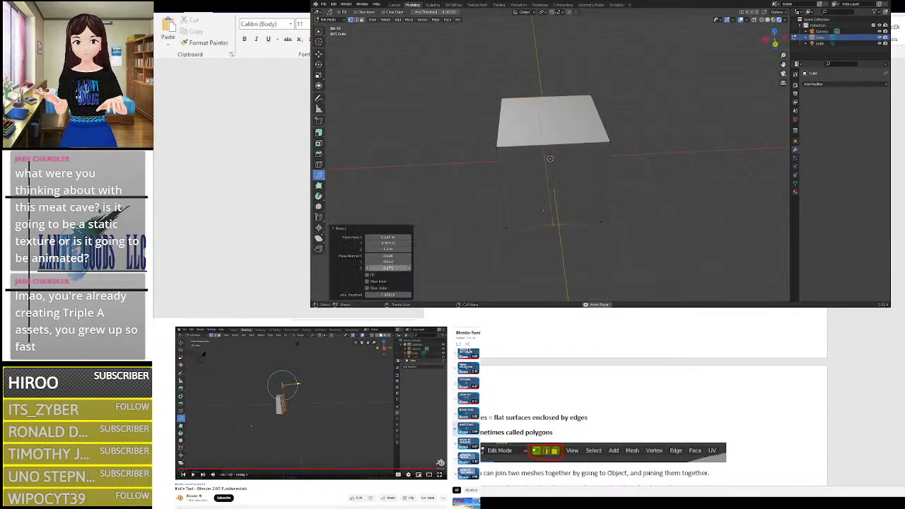
pyautogui.moveTo(386, 258); pyautogui.dragTo(395, 259)
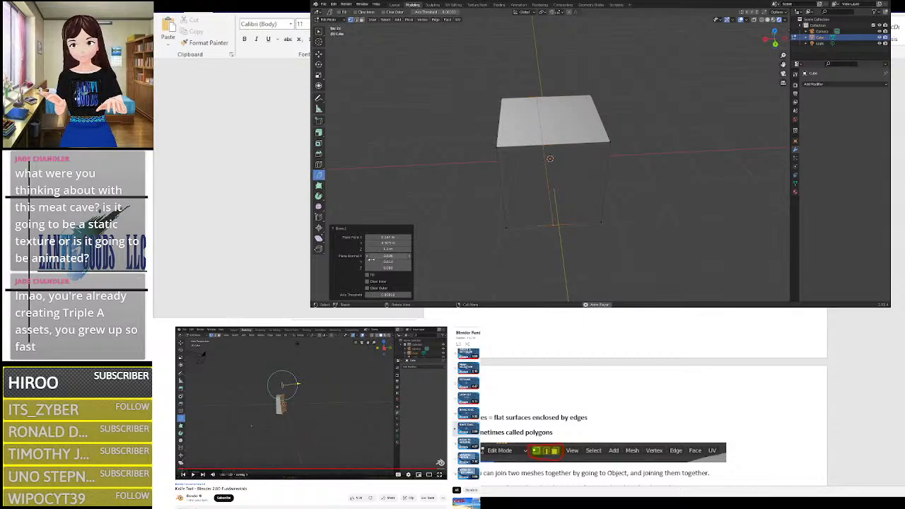
# Step: Try Clear Inner on and off for the bisect, and enable Clear Outer to remove the outer part of the cube
pyautogui.click(367, 282)
pyautogui.click(367, 284)
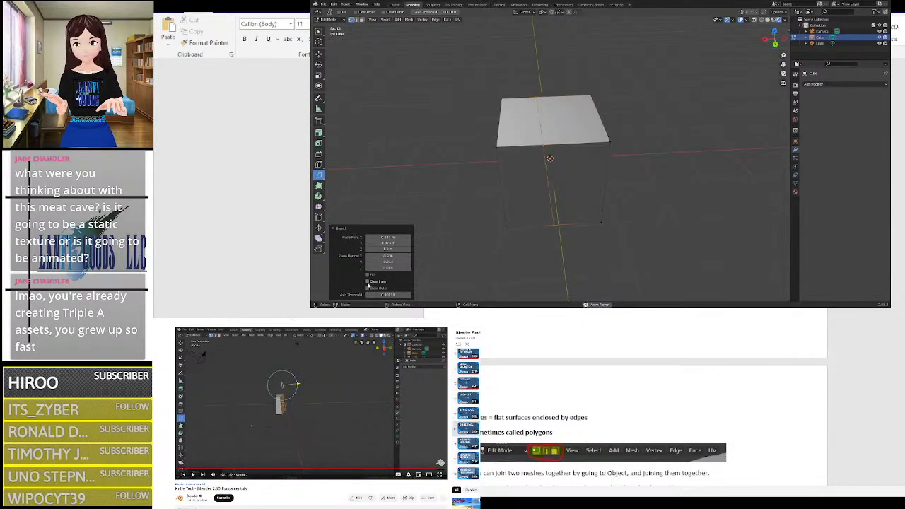
pyautogui.click(367, 283)
pyautogui.moveTo(494, 211); pyautogui.dragTo(502, 186, button='middle')
pyautogui.click(367, 287)
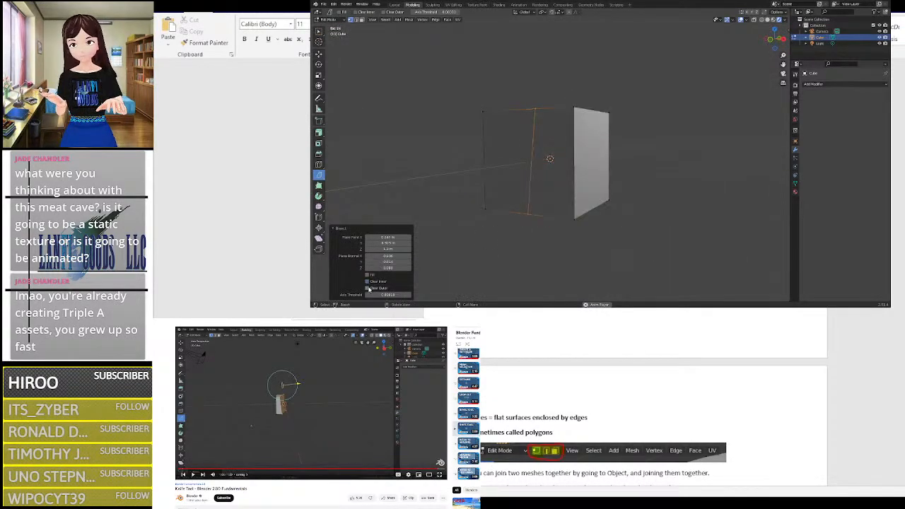
pyautogui.moveTo(468, 212); pyautogui.dragTo(535, 208, button='middle')
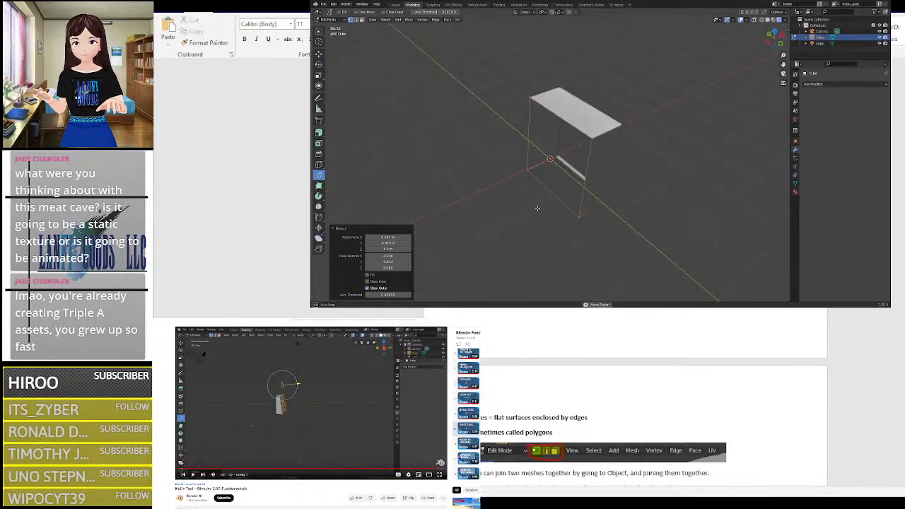
# Step: Toggle the bisect's Fill option repeatedly to compare the filled and open cut, leaving it off
pyautogui.click(367, 274)
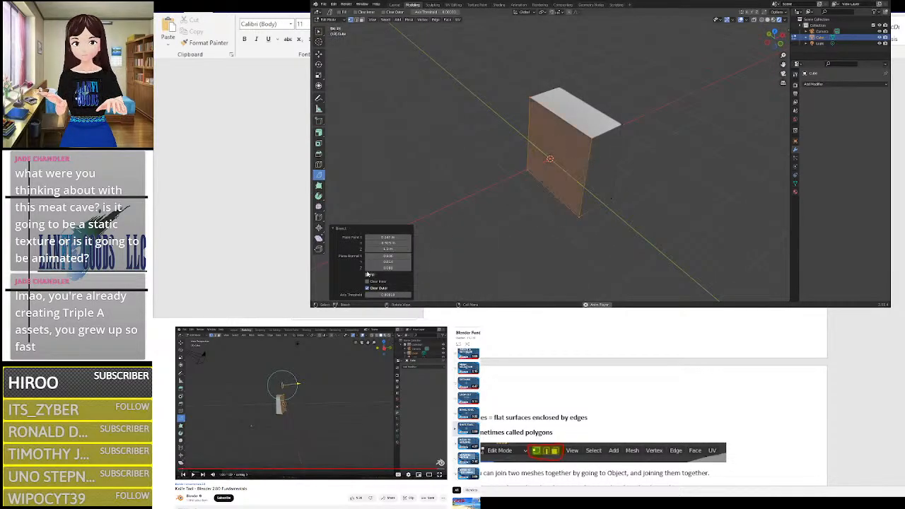
pyautogui.click(366, 274)
pyautogui.click(367, 275)
pyautogui.click(367, 274)
pyautogui.click(367, 274)
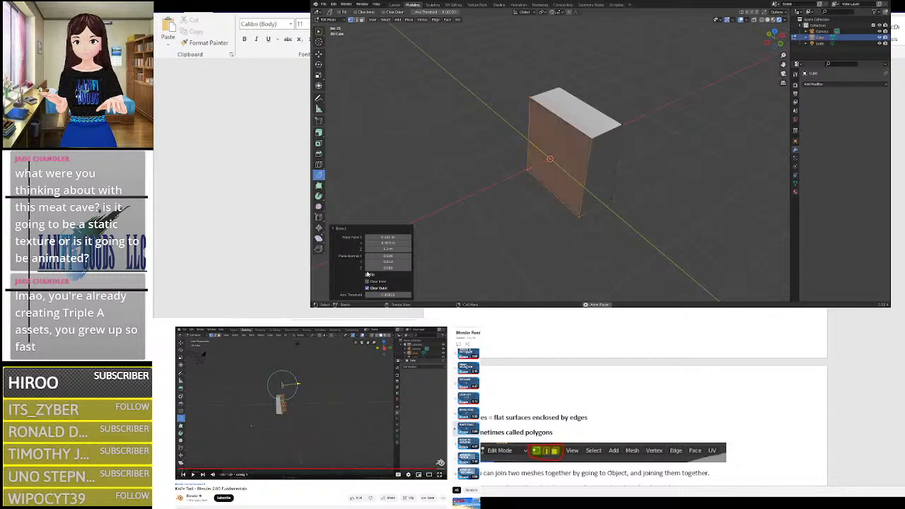
pyautogui.click(367, 274)
pyautogui.click(367, 274)
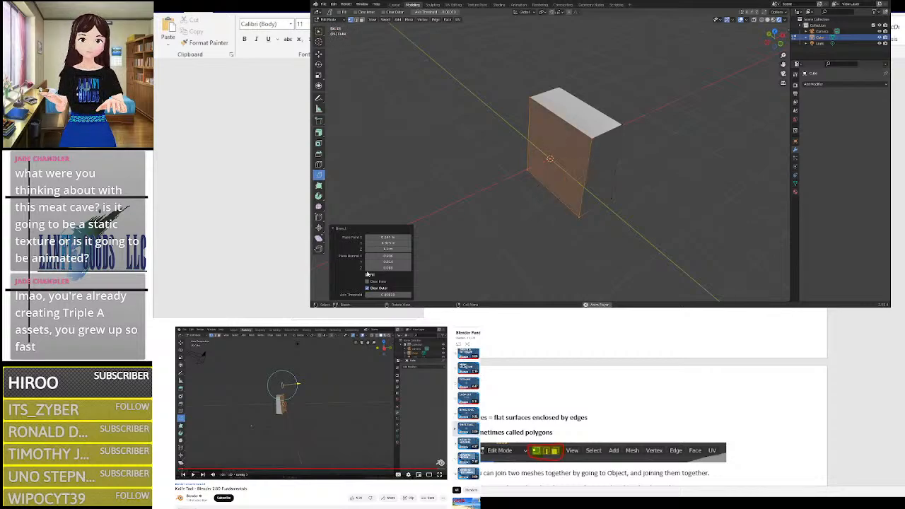
pyautogui.click(367, 274)
# Step: Try Clear Inner together with Clear Outer, and leave only Clear Inner enabled so one side of the cut cube is removed
pyautogui.click(367, 281)
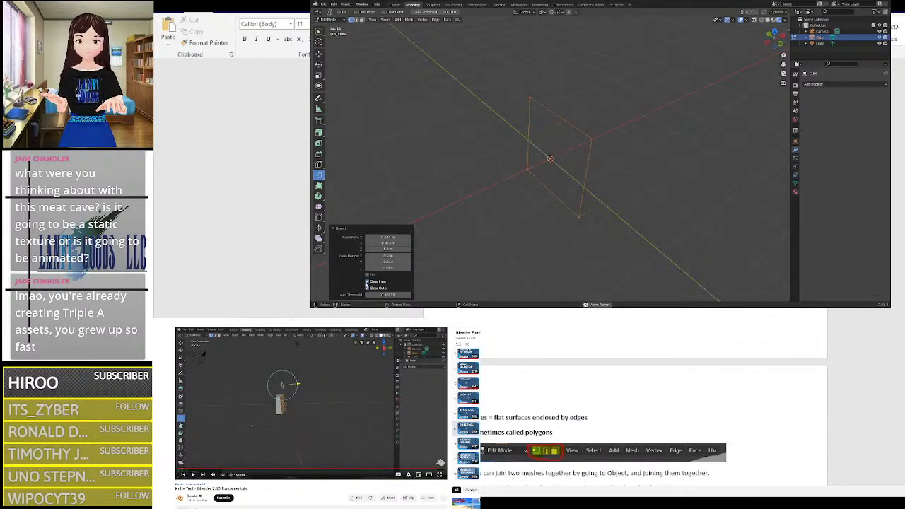
pyautogui.moveTo(588, 229); pyautogui.dragTo(437, 209, button='middle')
pyautogui.click(369, 282)
pyautogui.click(368, 287)
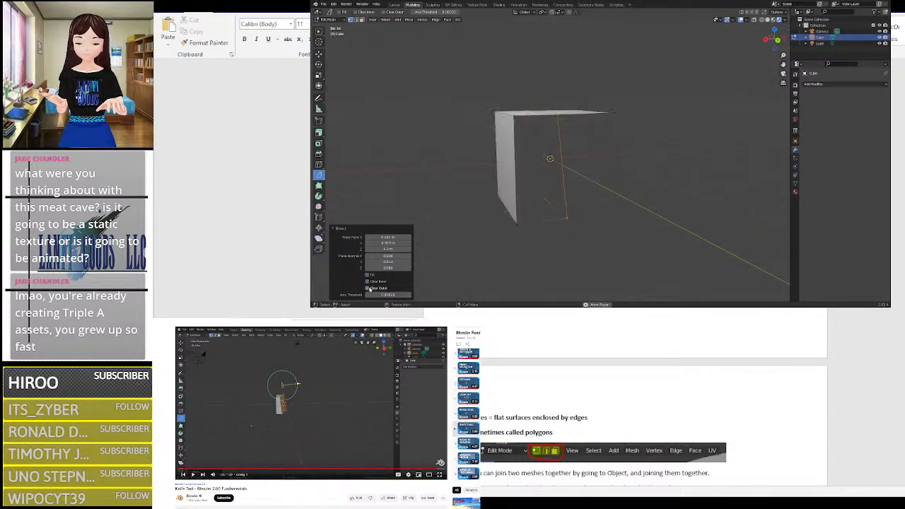
pyautogui.moveTo(542, 241); pyautogui.dragTo(640, 233, button='middle')
pyautogui.click(383, 282)
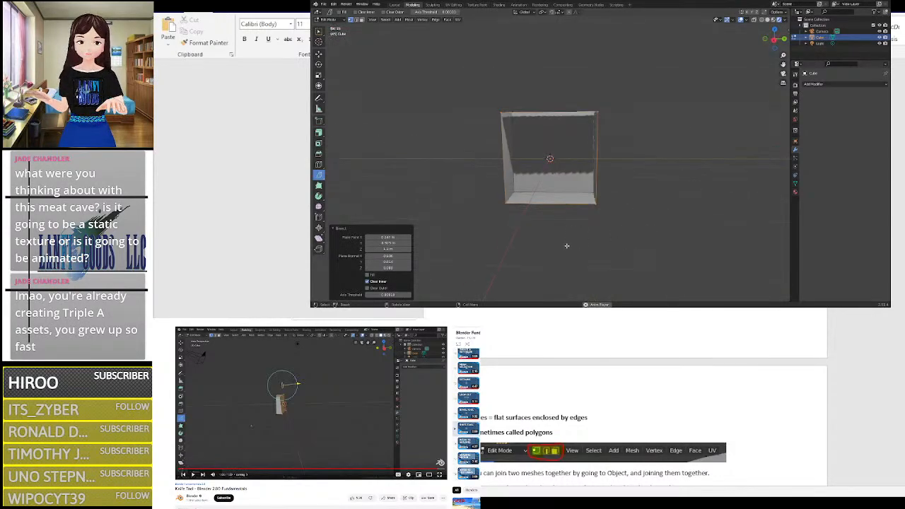
pyautogui.moveTo(567, 246); pyautogui.dragTo(545, 236, button='middle')
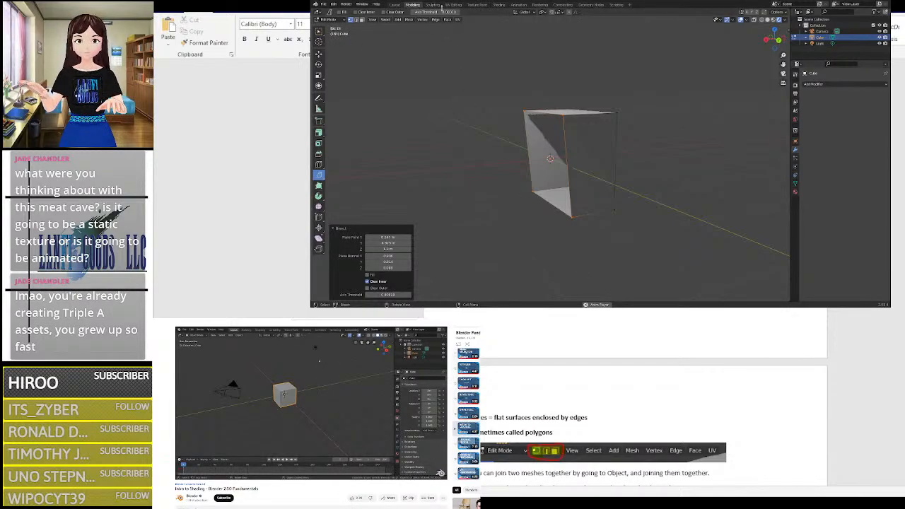
# Step: Switch to the Shading workspace and enter Edit Mode on the cube, viewing it from the front
pyautogui.click(496, 6)
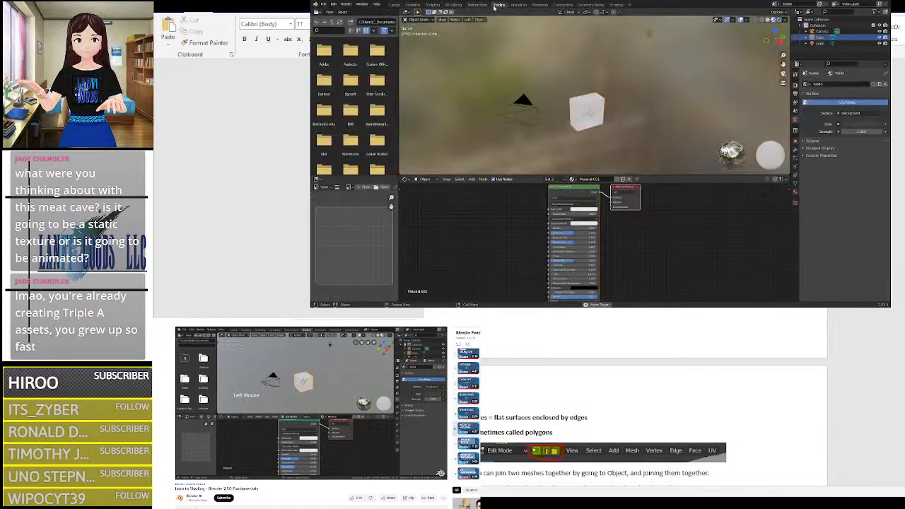
pyautogui.moveTo(553, 84)
pyautogui.mouseDown(button='middle')
pyautogui.moveTo(568, 96)
pyautogui.moveTo(638, 85)
pyautogui.moveTo(566, 95)
pyautogui.moveTo(499, 75)
pyautogui.moveTo(535, 104)
pyautogui.moveTo(598, 109)
pyautogui.moveTo(642, 82)
pyautogui.moveTo(624, 88)
pyautogui.mouseUp(button='middle')
pyautogui.scroll(4, 535, 104)
pyautogui.press('Tab')
pyautogui.press('KP_1')
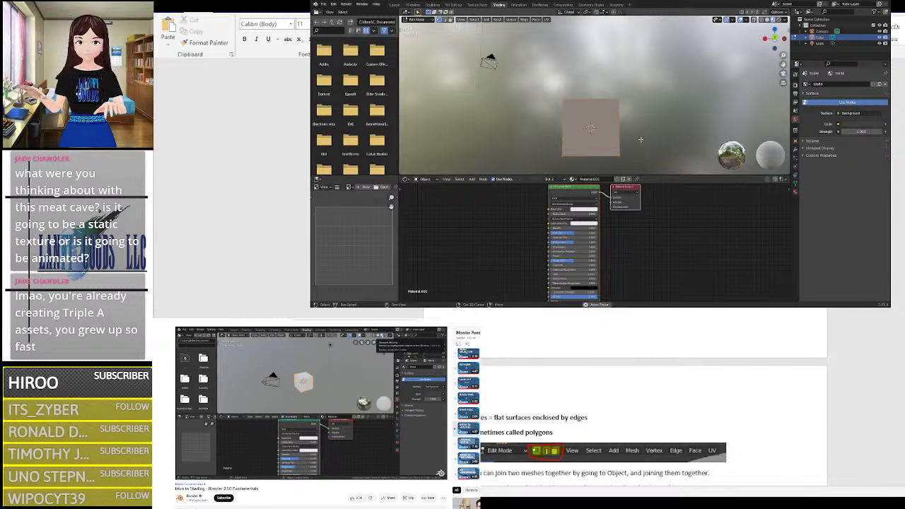
# Step: Dismiss the vertex options and deselect all of the cube's vertices
pyautogui.rightClick(655, 136)
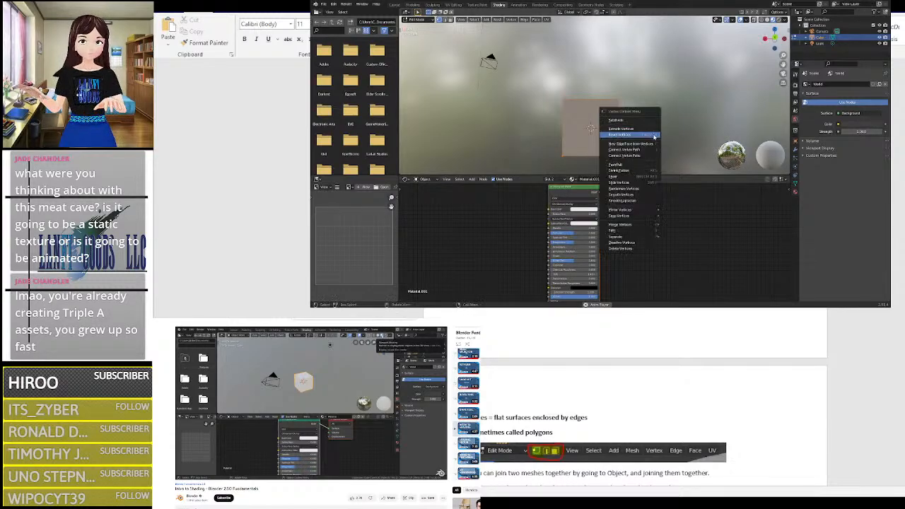
pyautogui.click(683, 77)
pyautogui.moveTo(639, 107); pyautogui.dragTo(717, 106, button='middle')
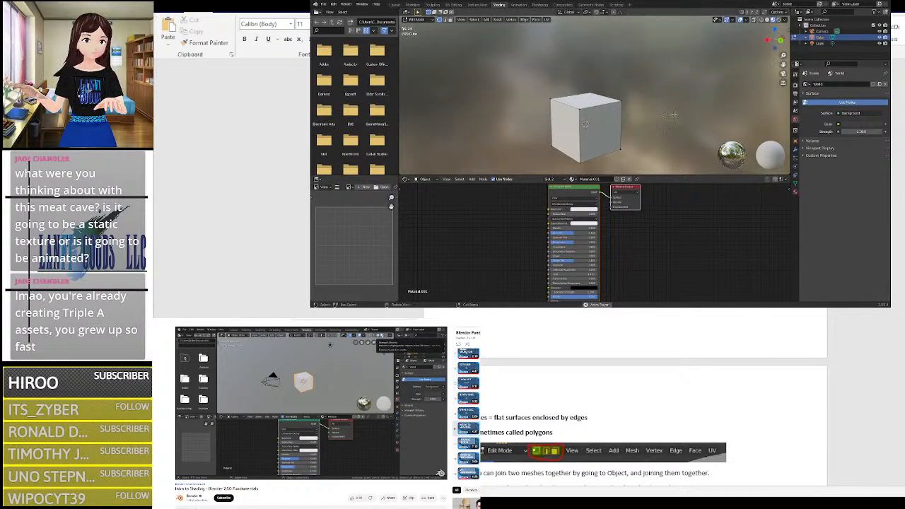
pyautogui.moveTo(782, 65); pyautogui.dragTo(772, 40)
pyautogui.moveTo(735, 143); pyautogui.dragTo(618, 130, button='middle')
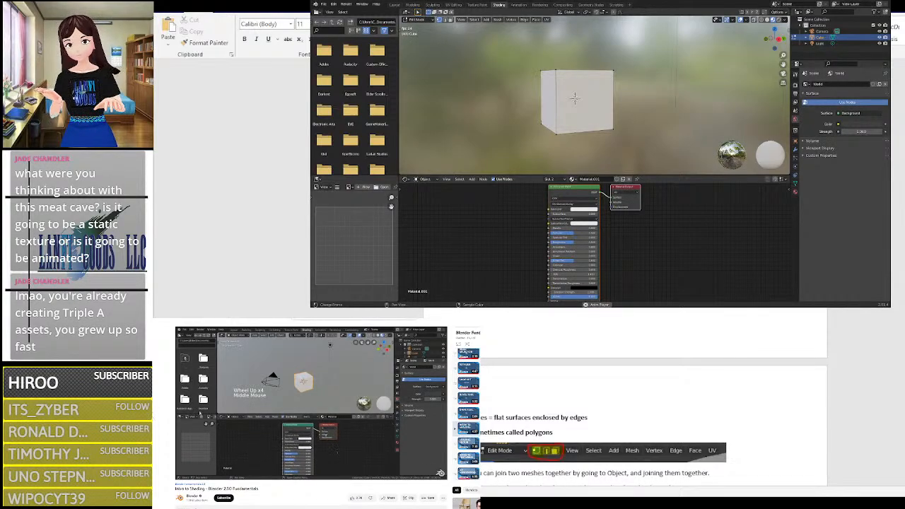
# Step: Examine the surface settings of the cube material's shader node, from Subsurface Color through Clearcoat
pyautogui.scroll(3, 599, 241)
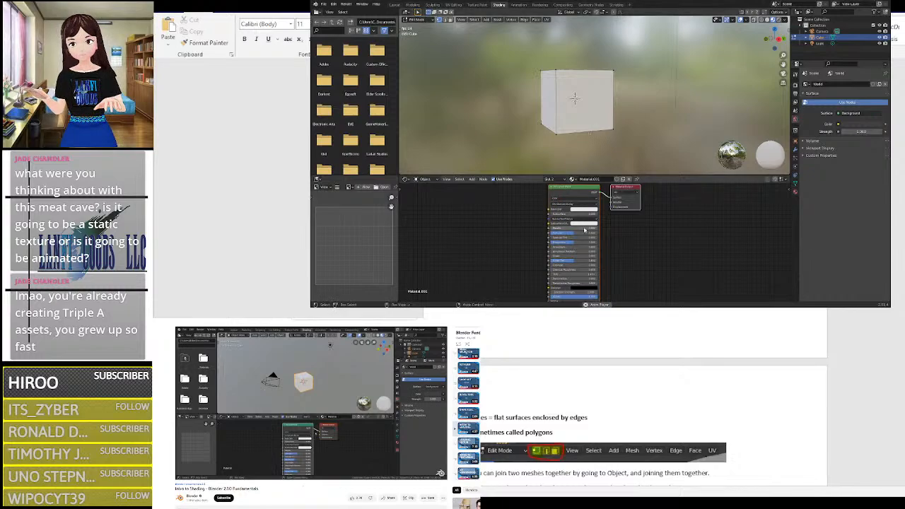
pyautogui.scroll(6, 620, 204)
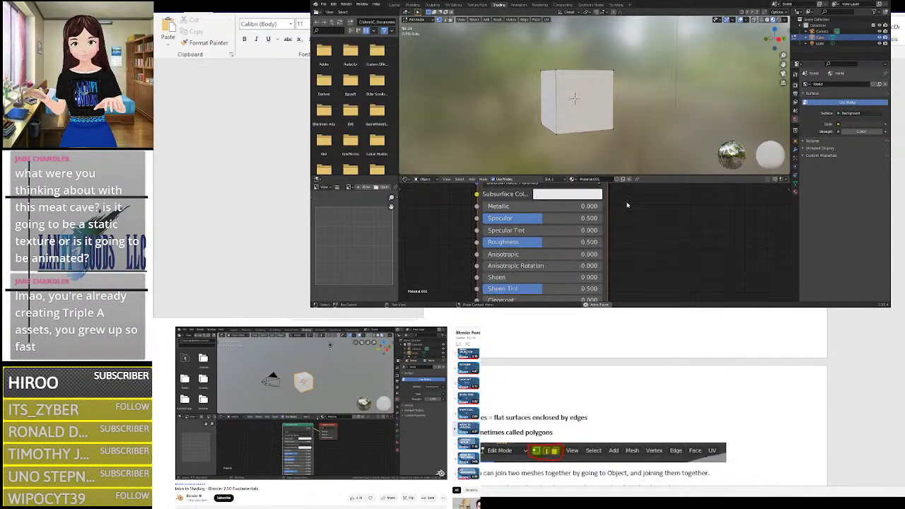
pyautogui.moveTo(627, 204)
pyautogui.mouseDown(button='middle')
pyautogui.moveTo(599, 263)
pyautogui.moveTo(608, 293)
pyautogui.moveTo(619, 278)
pyautogui.moveTo(630, 199)
pyautogui.mouseUp(button='middle')
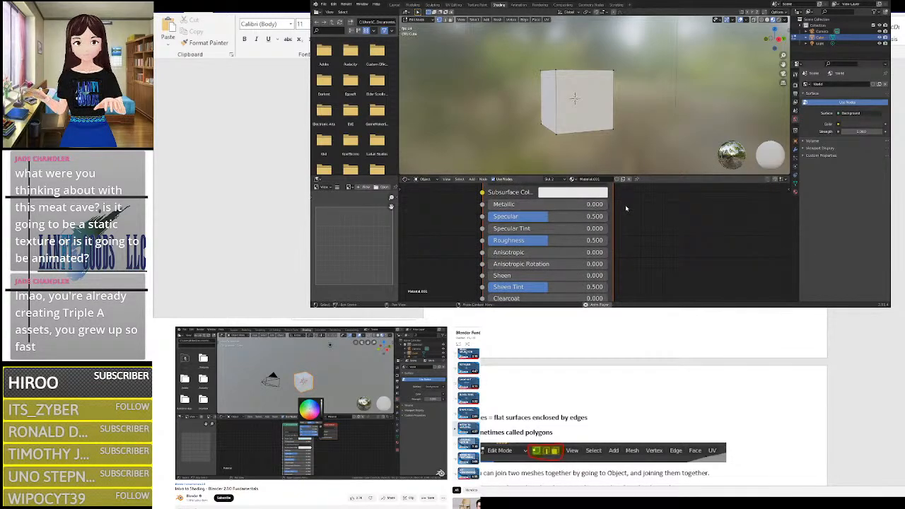
# Step: Set the cube material's Base Color to purple with hue 0.781 and saturation 0.918, and briefly preview it in Rendered shading
pyautogui.moveTo(626, 206); pyautogui.dragTo(619, 251, button='middle')
pyautogui.click(547, 202)
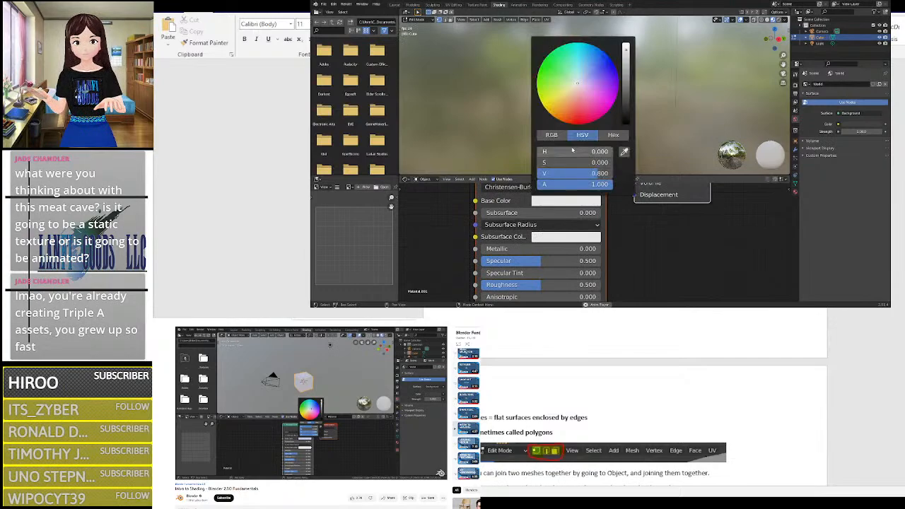
pyautogui.click(603, 92)
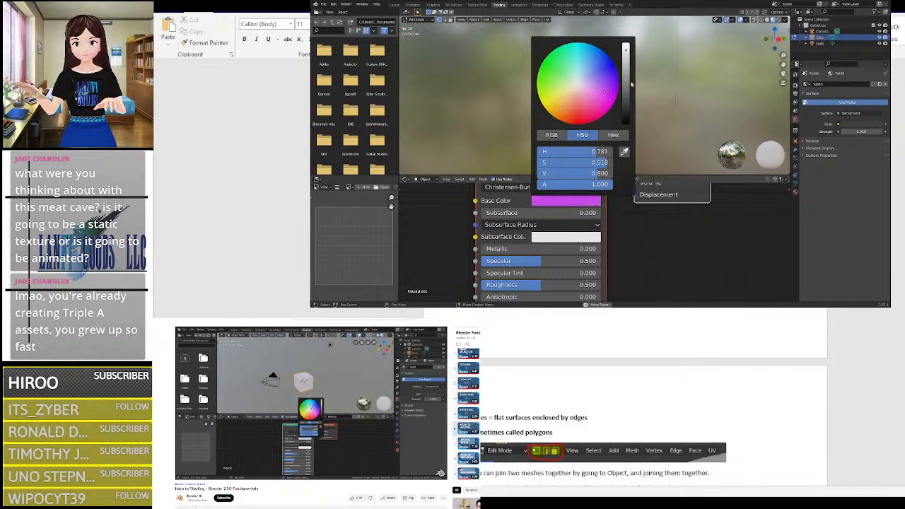
pyautogui.scroll(-4, 611, 223)
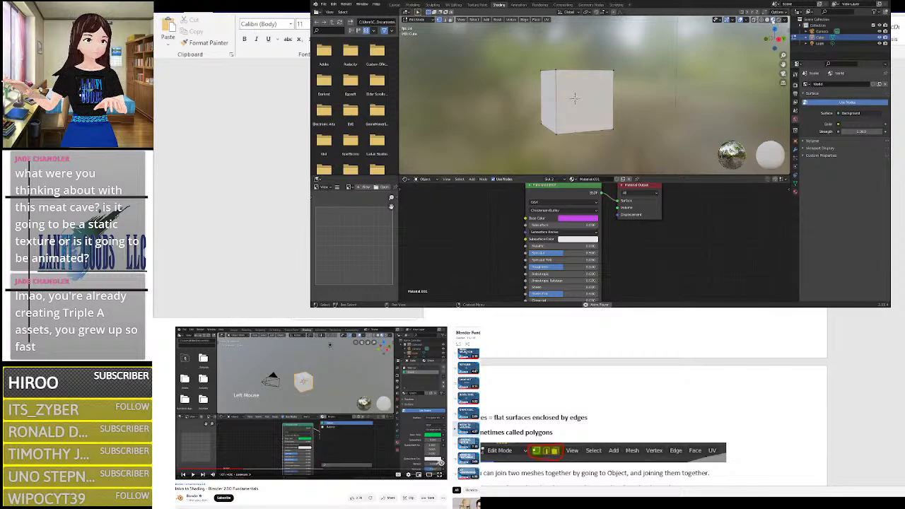
pyautogui.click(773, 19)
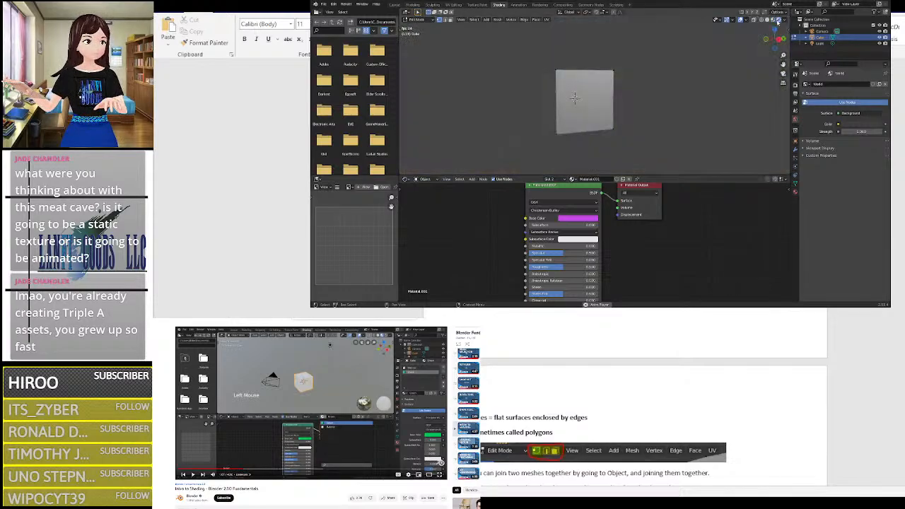
pyautogui.click(776, 20)
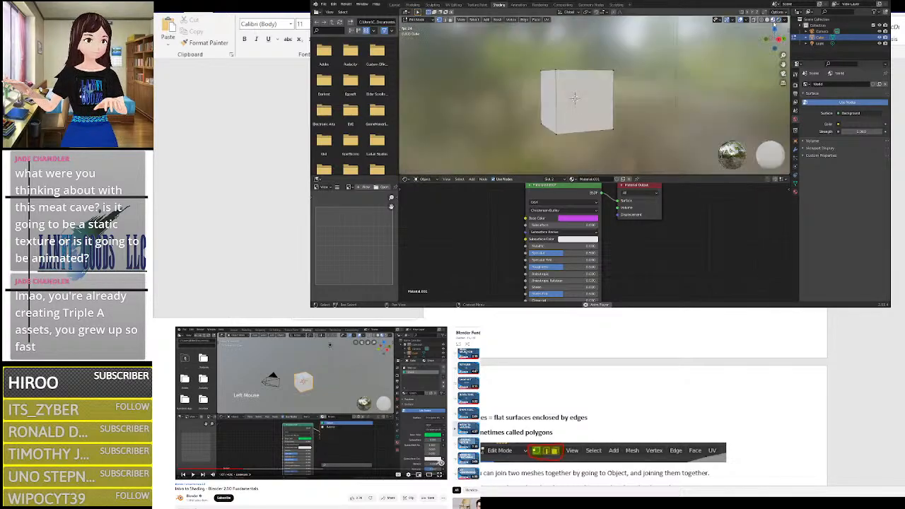
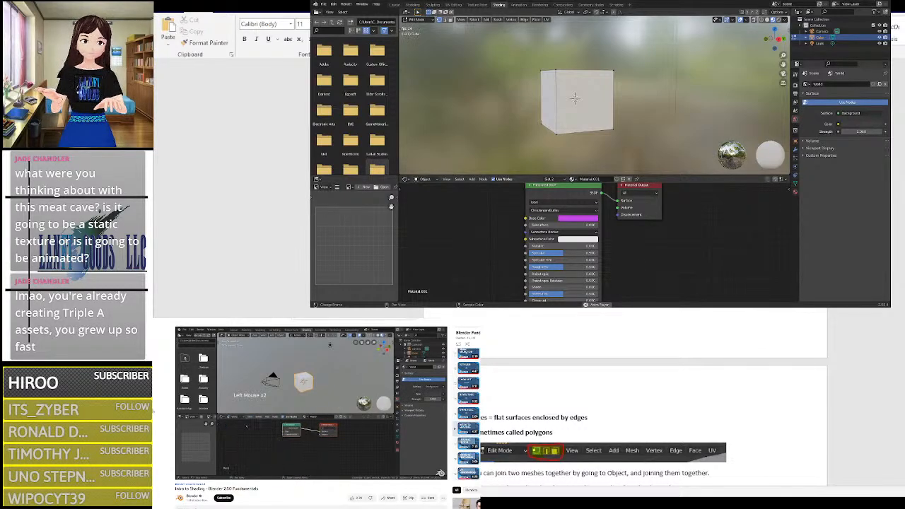
# Step: Show the World shader nodes and set the Background node's Strength to 0.000
pyautogui.click(283, 424)
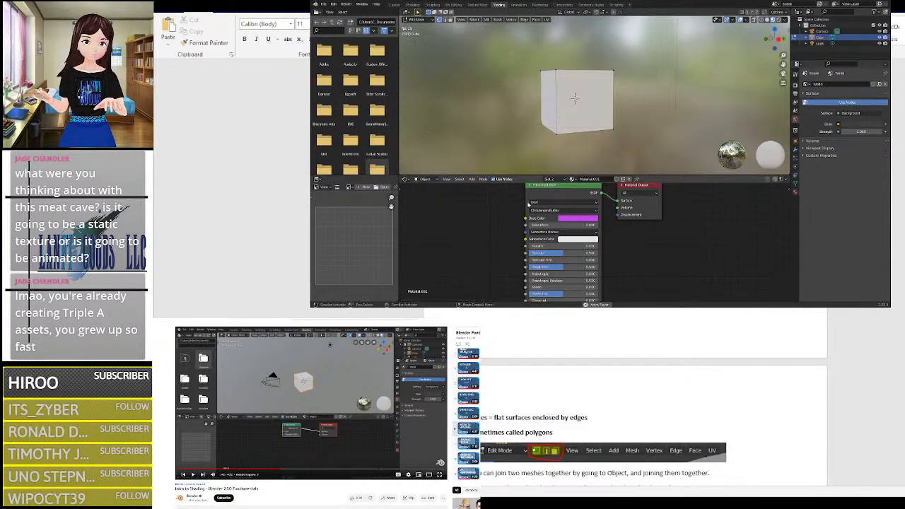
pyautogui.click(424, 179)
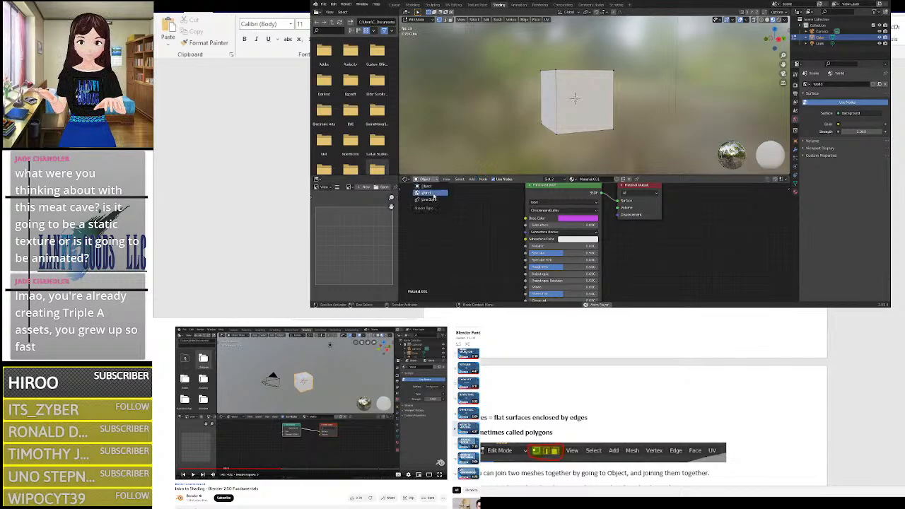
pyautogui.click(428, 195)
pyautogui.scroll(2, 578, 211)
pyautogui.moveTo(578, 211); pyautogui.dragTo(578, 222)
pyautogui.moveTo(580, 201); pyautogui.dragTo(565, 253, button='middle')
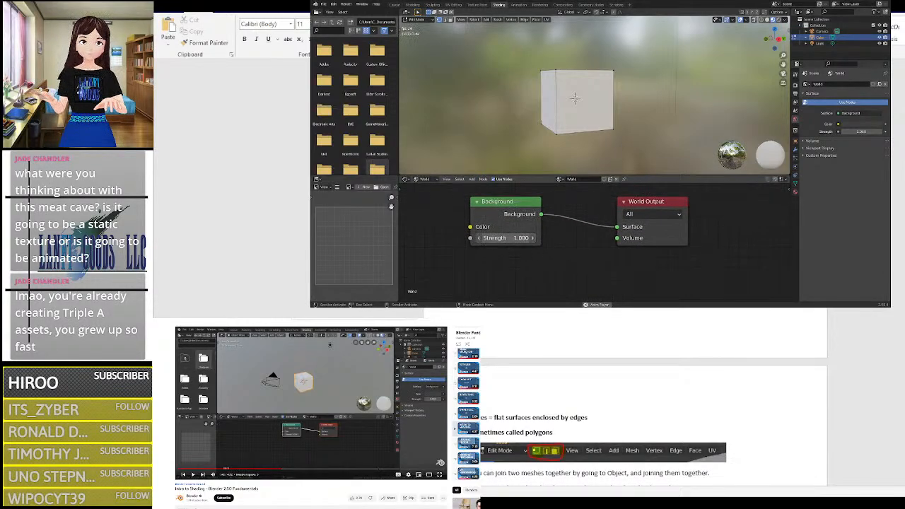
pyautogui.moveTo(506, 238)
pyautogui.mouseDown()
pyautogui.moveTo(537, 238)
pyautogui.moveTo(502, 239)
pyautogui.mouseUp()
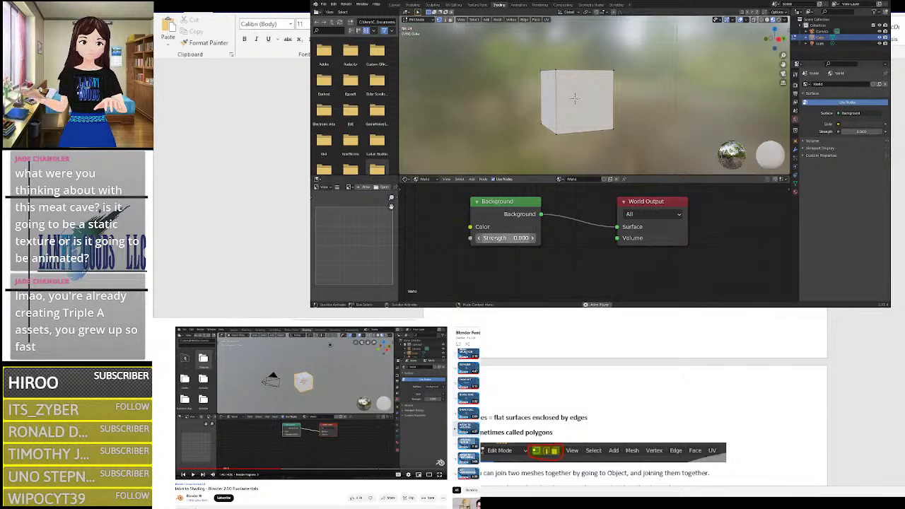
pyautogui.click(472, 228)
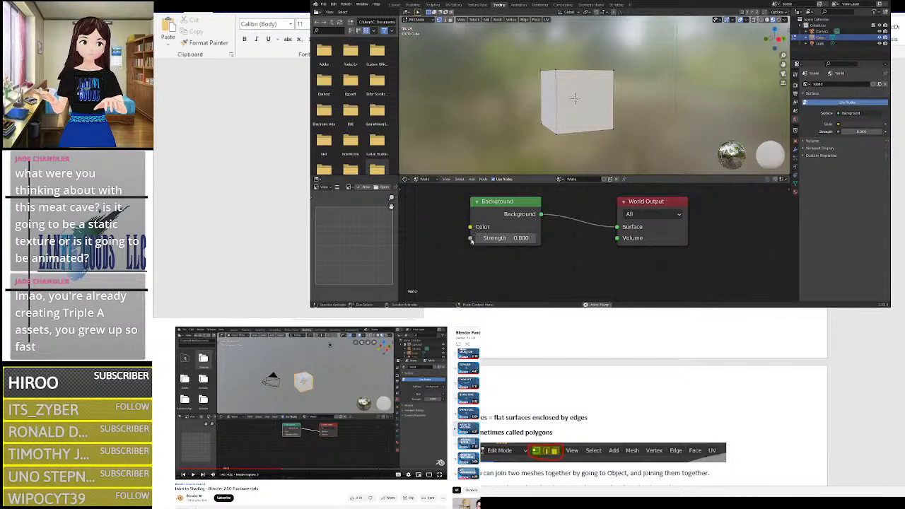
# Step: Return the shader editor from the World nodes to the cube's Object material nodes
pyautogui.scroll(-4, 601, 242)
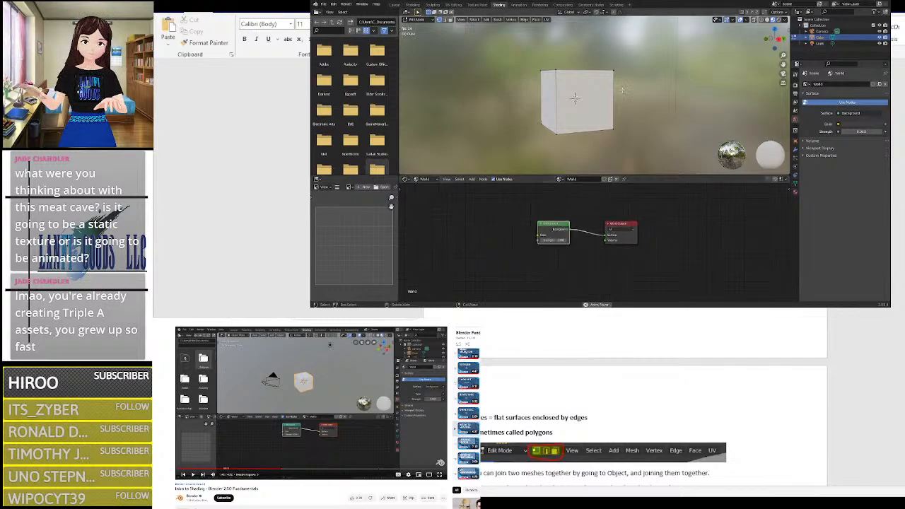
pyautogui.scroll(-5, 621, 109)
pyautogui.click(423, 179)
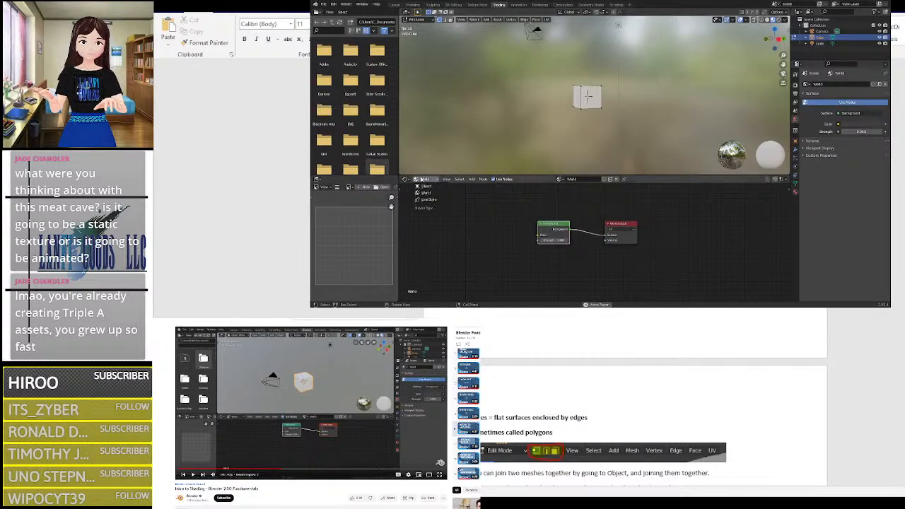
pyautogui.click(424, 186)
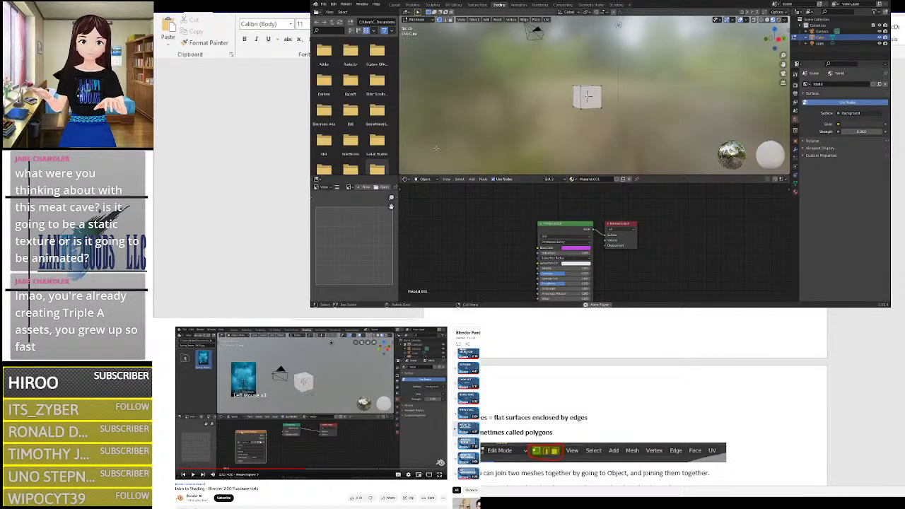
# Step: Create a new folder in the file browser's Documents directory
pyautogui.scroll(-3, 384, 122)
pyautogui.scroll(3, 384, 122)
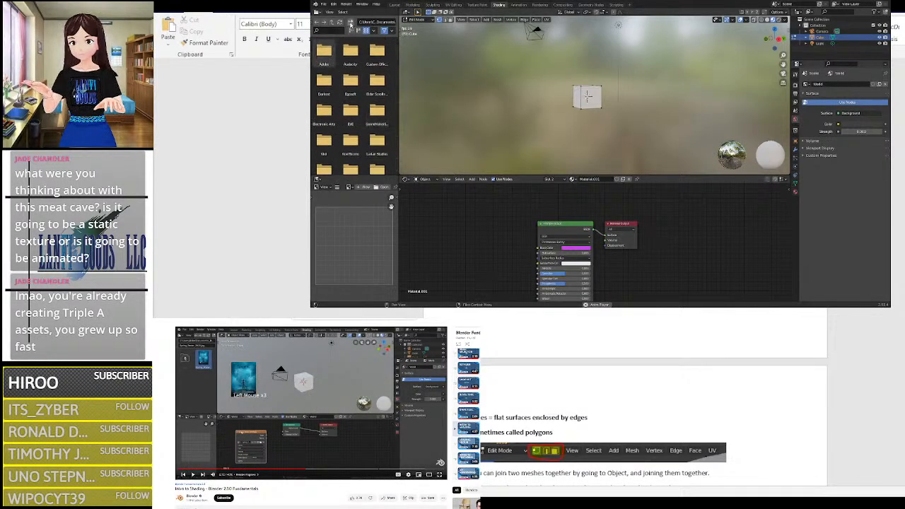
pyautogui.click(358, 23)
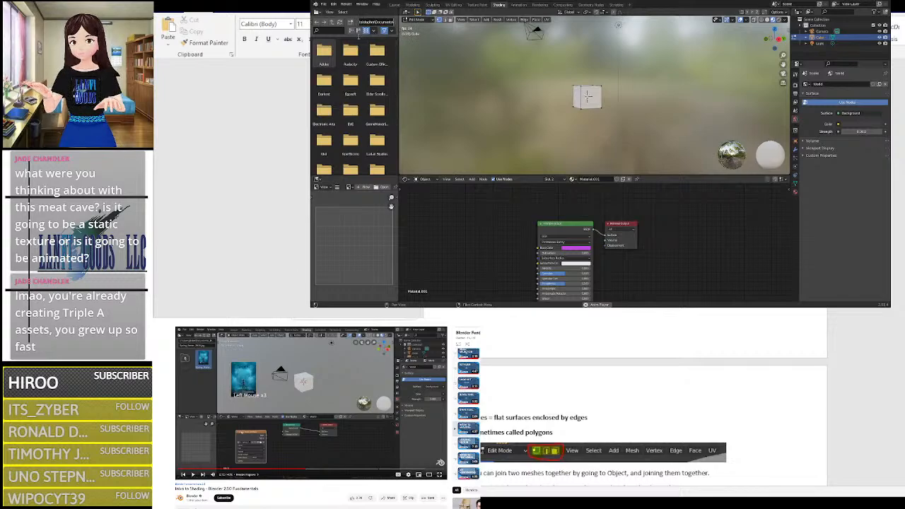
pyautogui.click(351, 24)
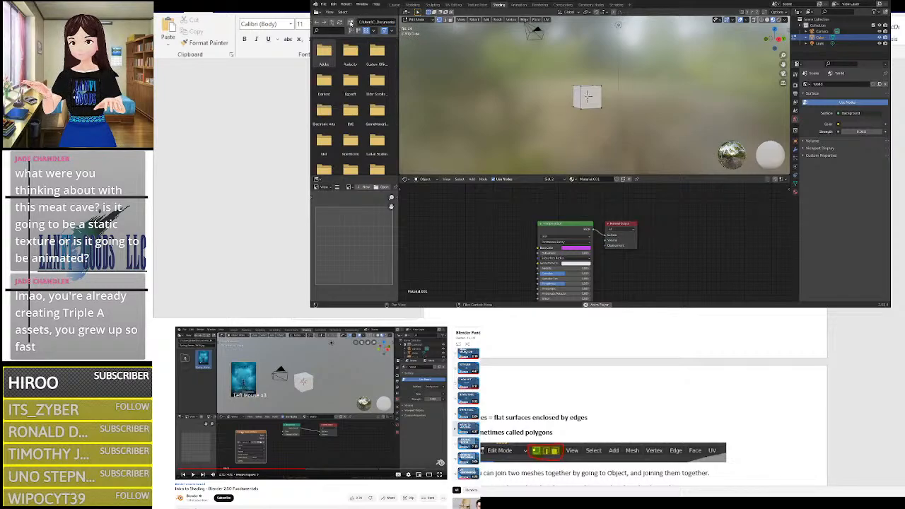
pyautogui.click(349, 23)
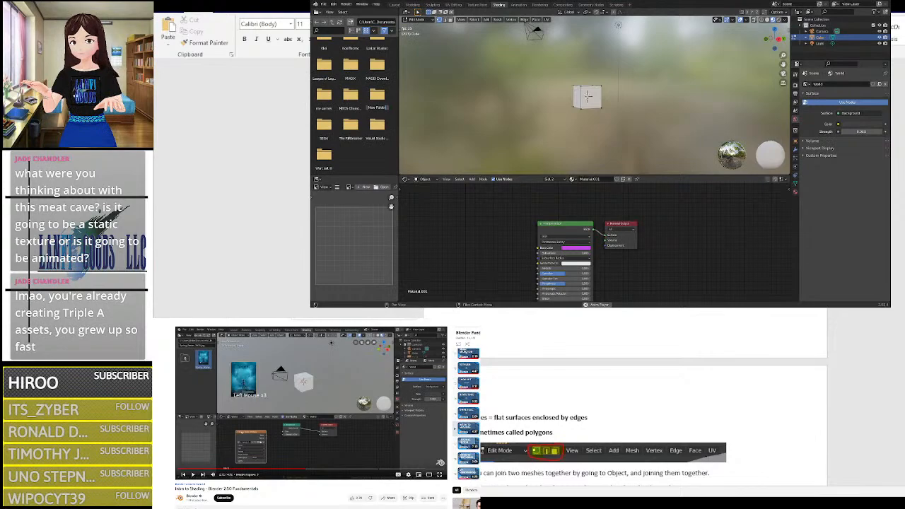
pyautogui.click(363, 169)
pyautogui.scroll(2, 363, 157)
pyautogui.scroll(-2, 361, 147)
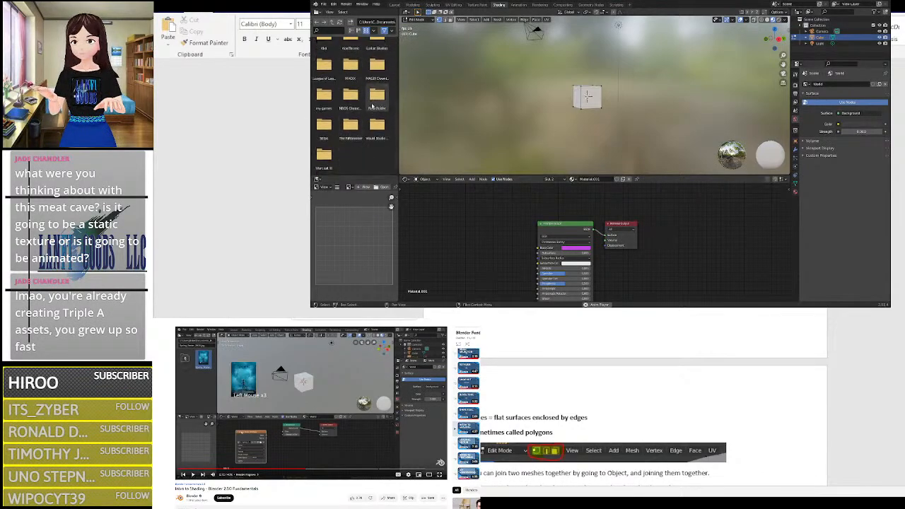
# Step: Delete the newly created folder from the Documents directory
pyautogui.click(375, 97)
pyautogui.press('Delete')
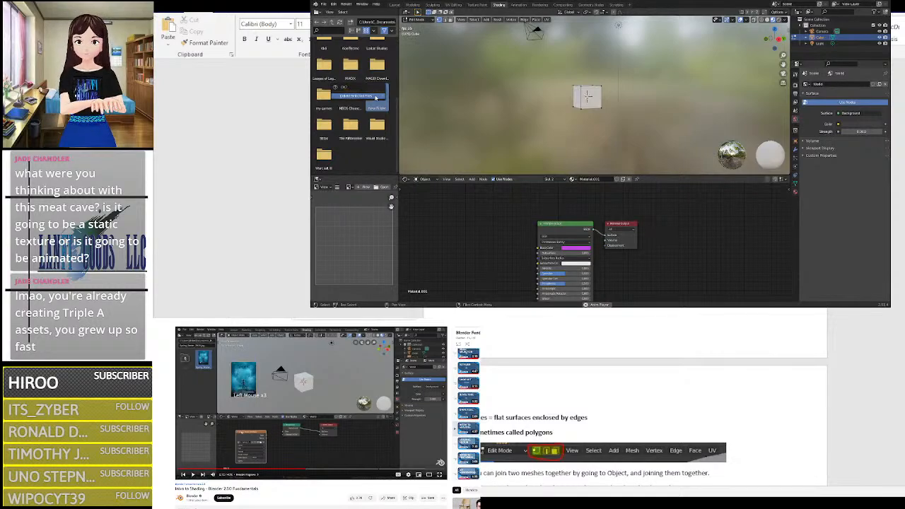
pyautogui.click(376, 98)
pyautogui.press('Delete')
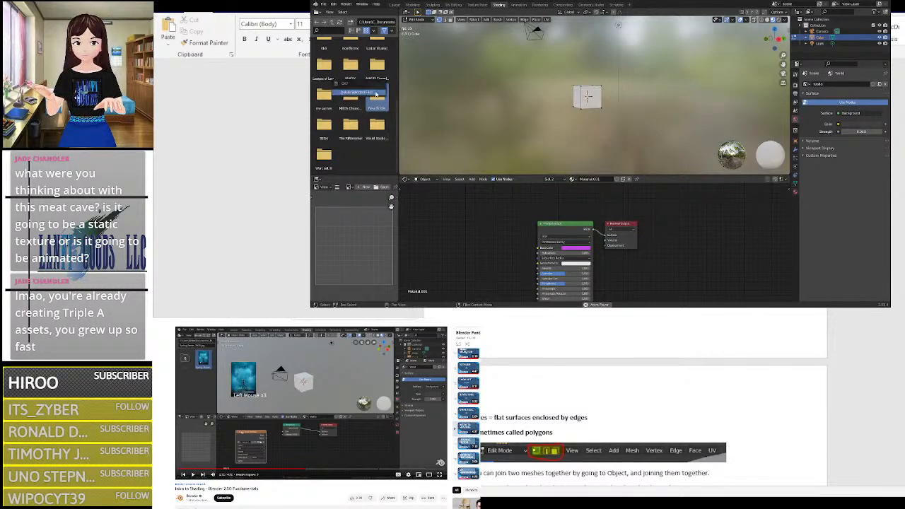
pyautogui.click(376, 94)
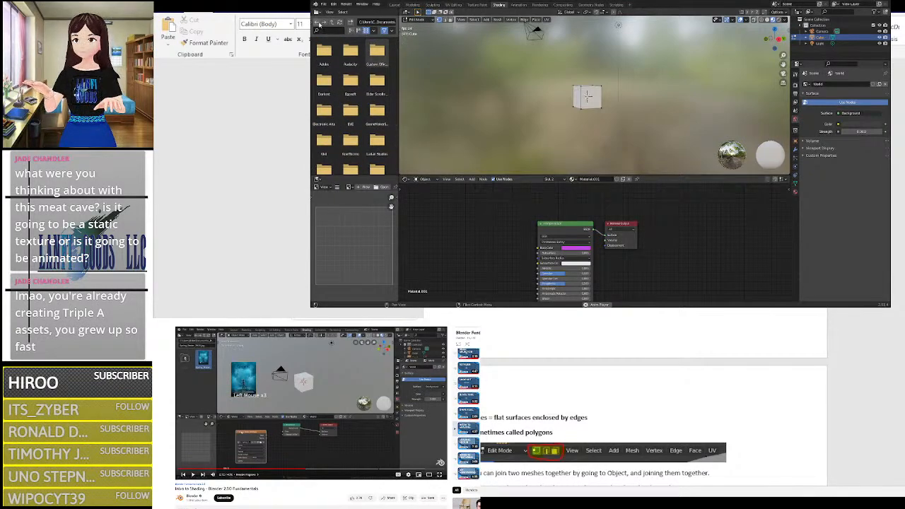
# Step: Go up to the user's home directory in the file browser and open the Pictures folder
pyautogui.click(334, 23)
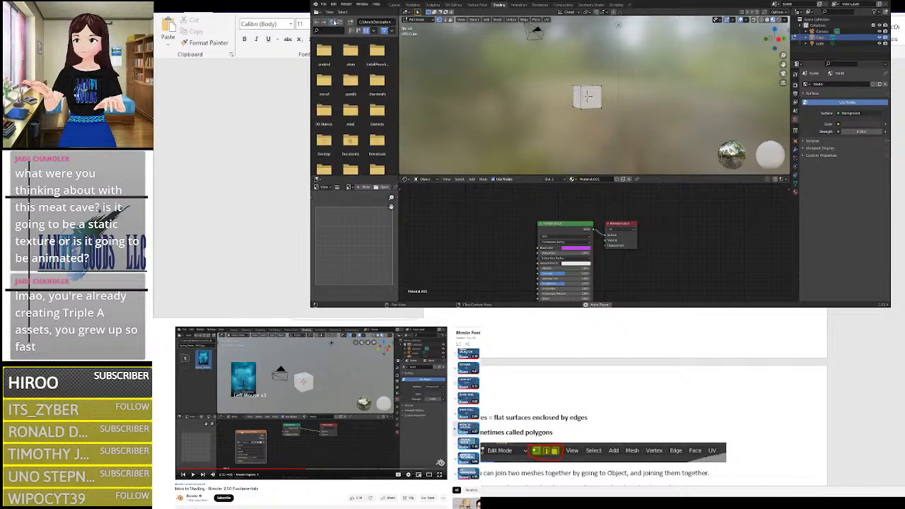
pyautogui.scroll(-3, 354, 130)
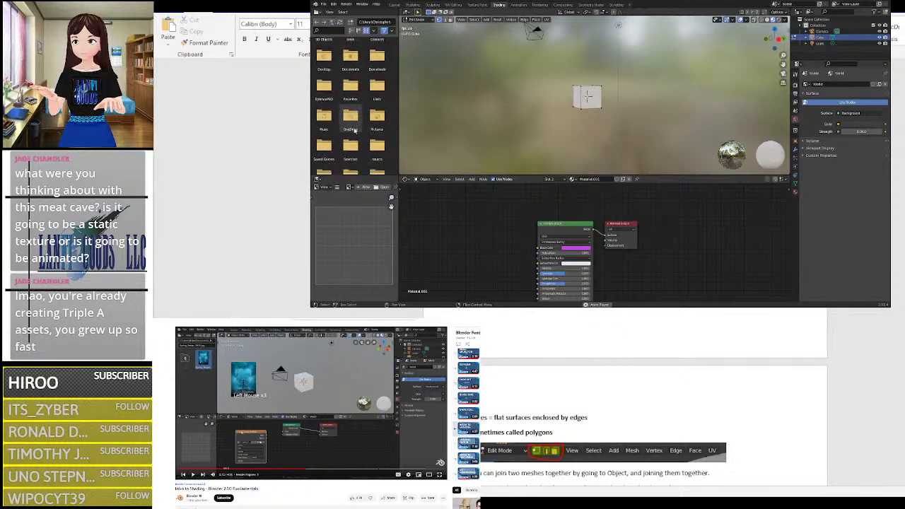
pyautogui.scroll(-1, 353, 129)
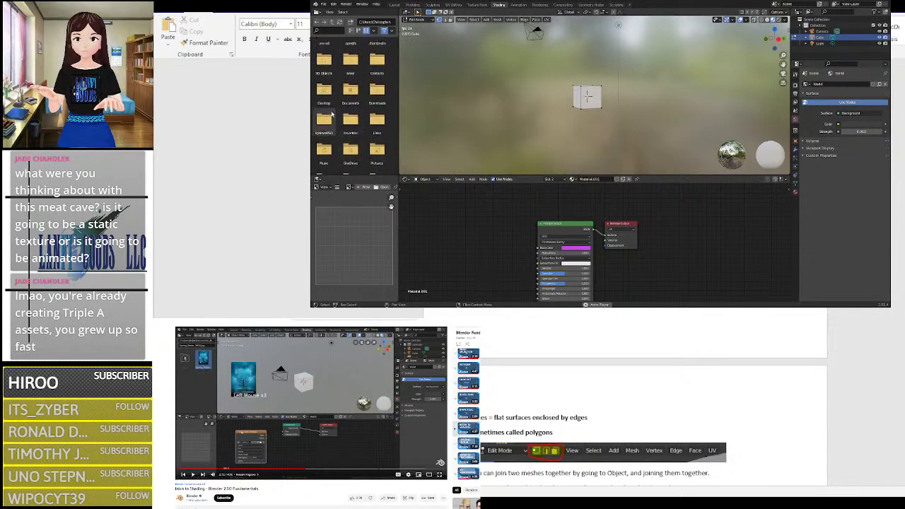
pyautogui.scroll(-1, 332, 106)
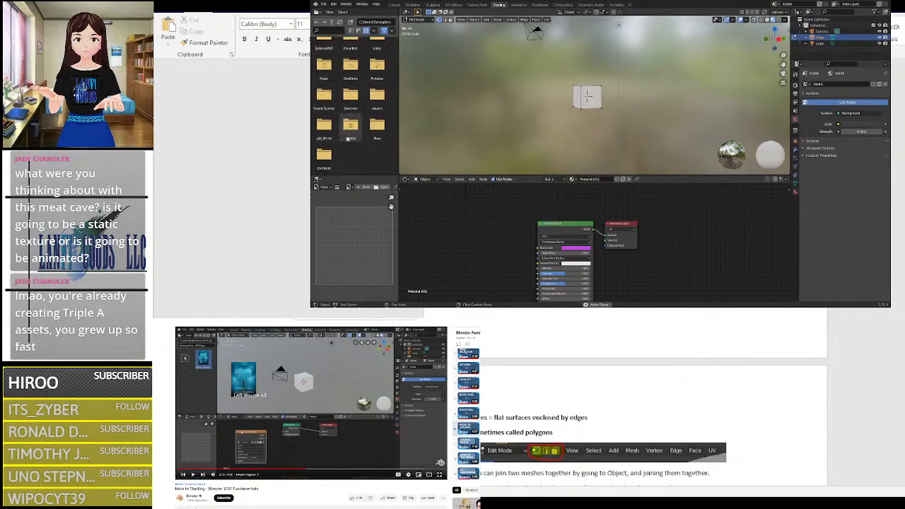
pyautogui.scroll(1, 360, 157)
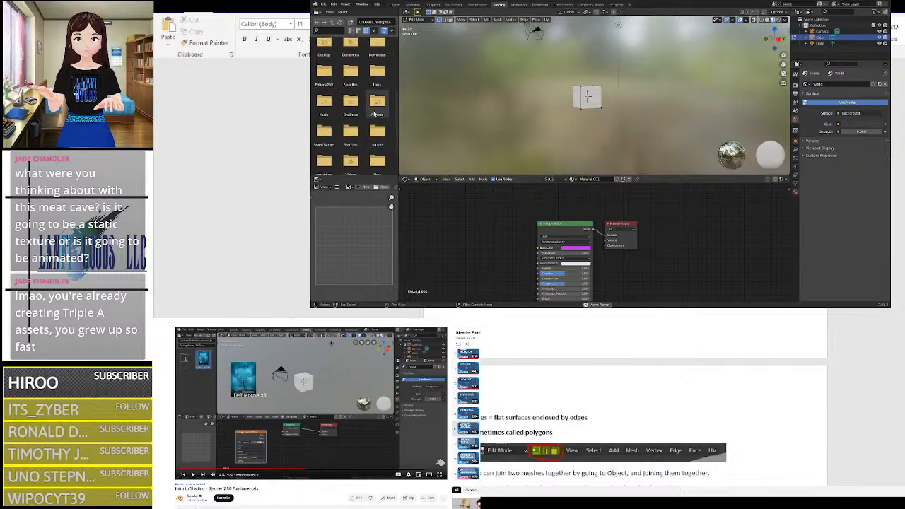
pyautogui.doubleClick(375, 107)
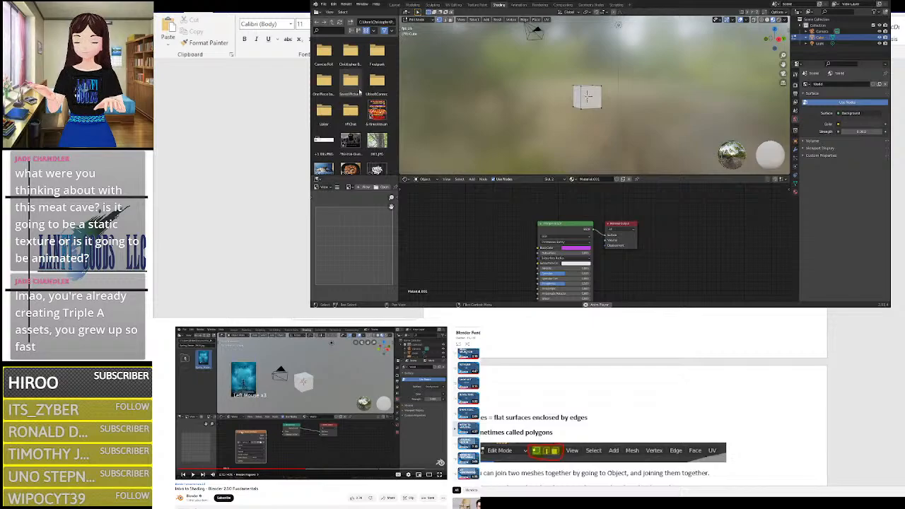
# Step: Try to place the red-and-orange picture from the Pictures folder into the 3D viewport and onto the cube
pyautogui.moveTo(377, 112); pyautogui.dragTo(490, 95)
pyautogui.scroll(-8, 468, 113)
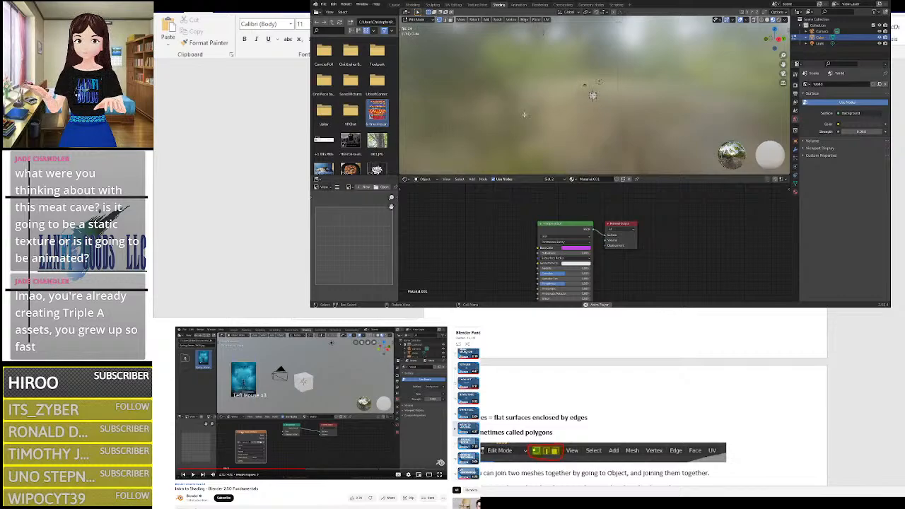
pyautogui.scroll(6, 555, 112)
pyautogui.moveTo(527, 67); pyautogui.dragTo(495, 97, button='middle')
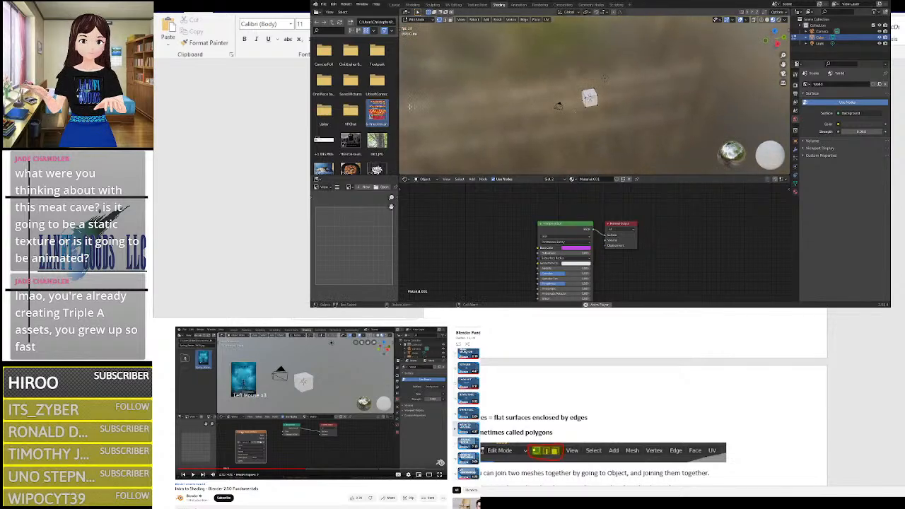
pyautogui.moveTo(377, 111); pyautogui.dragTo(578, 101)
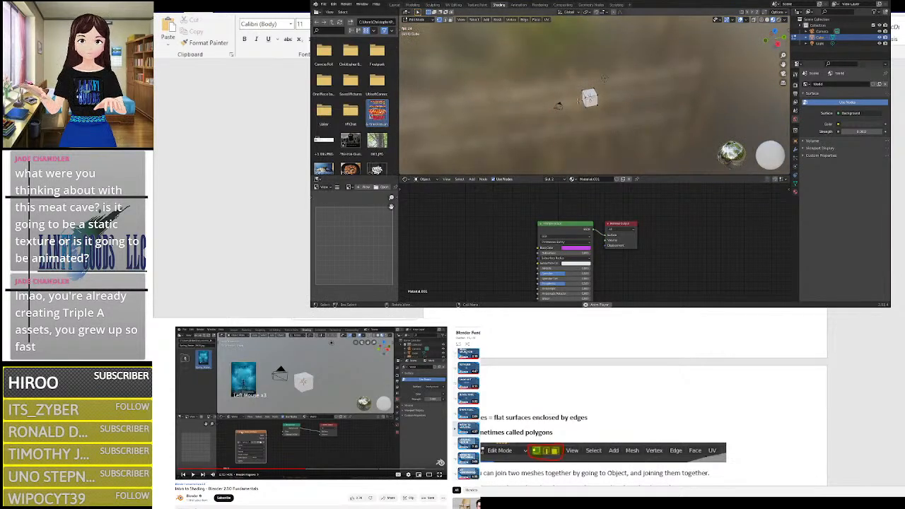
# Step: Add the red-and-orange picture as an Image Texture node beside the Principled BSDF in the cube's material
pyautogui.moveTo(377, 115); pyautogui.dragTo(464, 235)
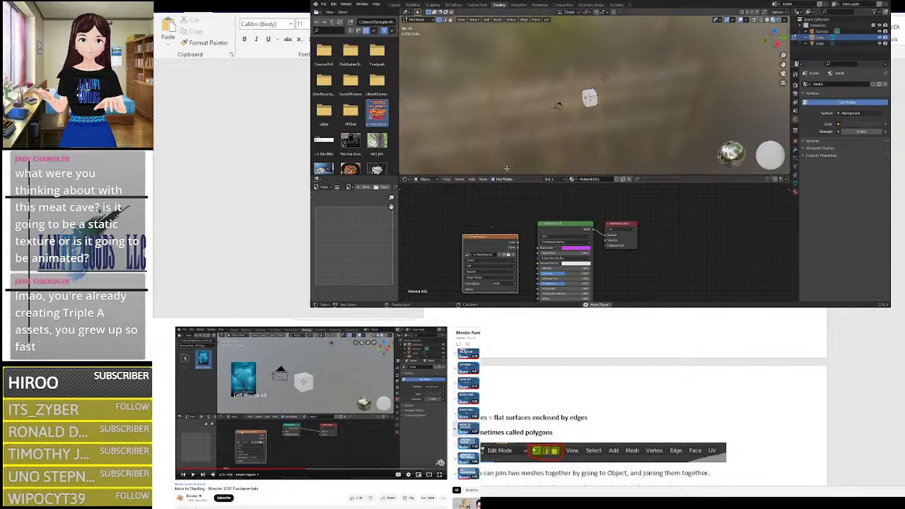
pyautogui.scroll(8, 558, 120)
pyautogui.moveTo(559, 120); pyautogui.dragTo(612, 106, button='middle')
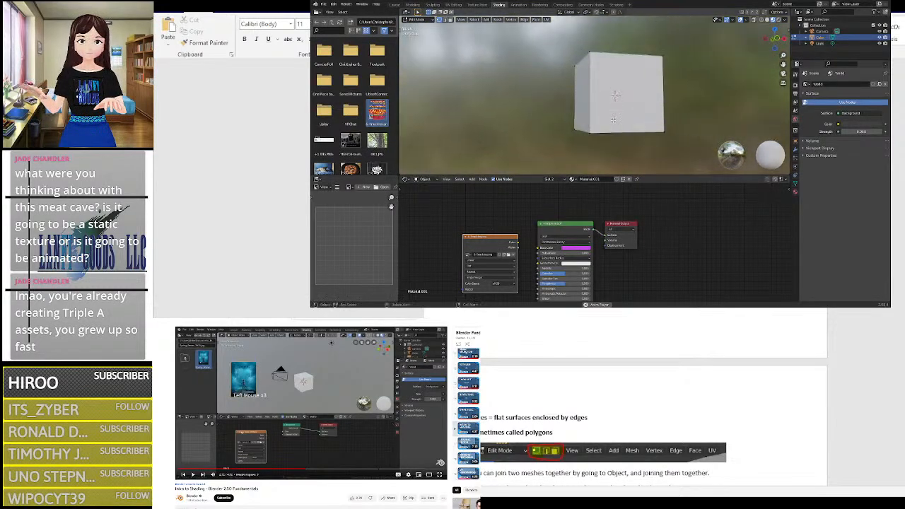
# Step: Try to place the picture 001.JPG in the 3D viewport beside the cube
pyautogui.click(376, 141)
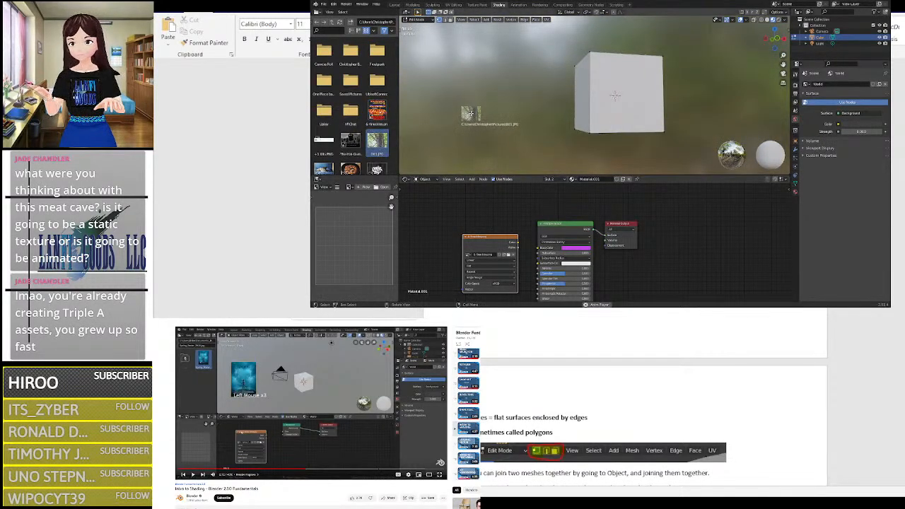
pyautogui.scroll(-6, 522, 96)
pyautogui.moveTo(522, 96); pyautogui.dragTo(460, 27, button='middle')
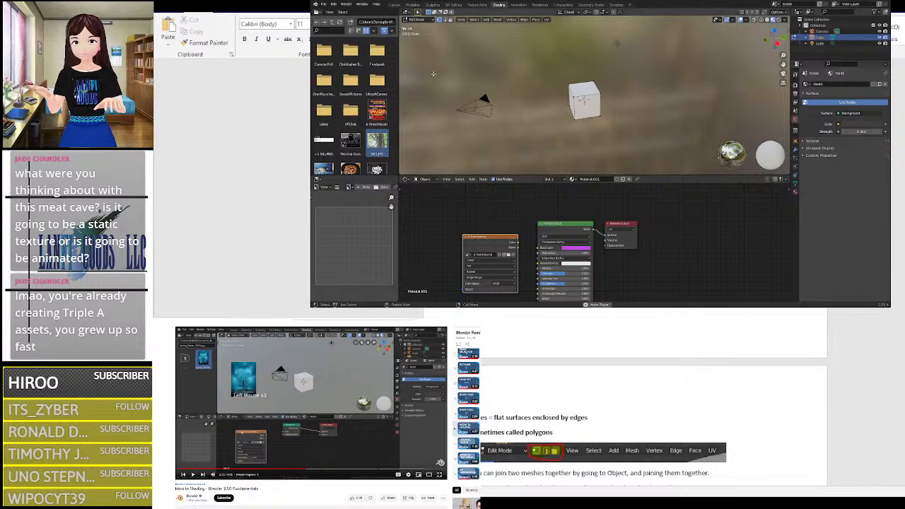
# Step: Switch to Object Mode and place the red-and-yellow Knuckles picture in the 3D viewport beside the cube
pyautogui.click(431, 19)
pyautogui.click(427, 28)
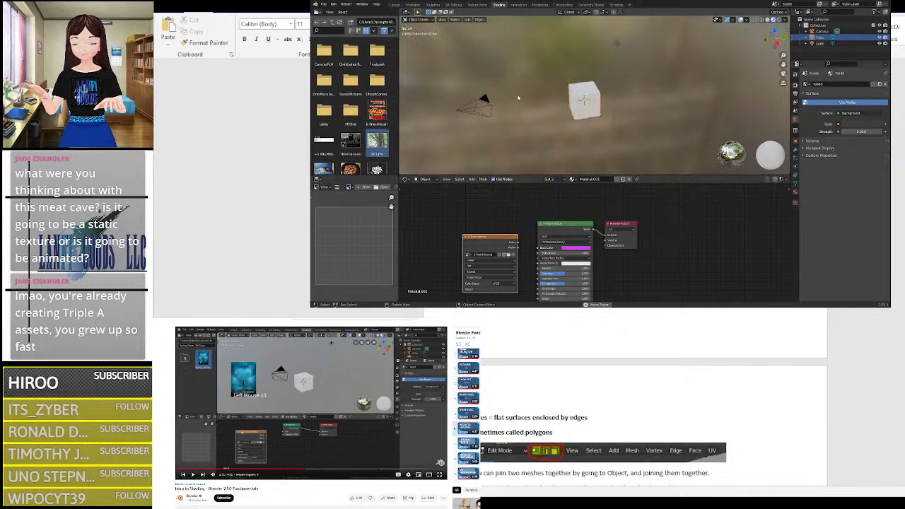
pyautogui.moveTo(516, 94); pyautogui.dragTo(565, 96, button='middle')
pyautogui.moveTo(377, 112); pyautogui.dragTo(519, 88)
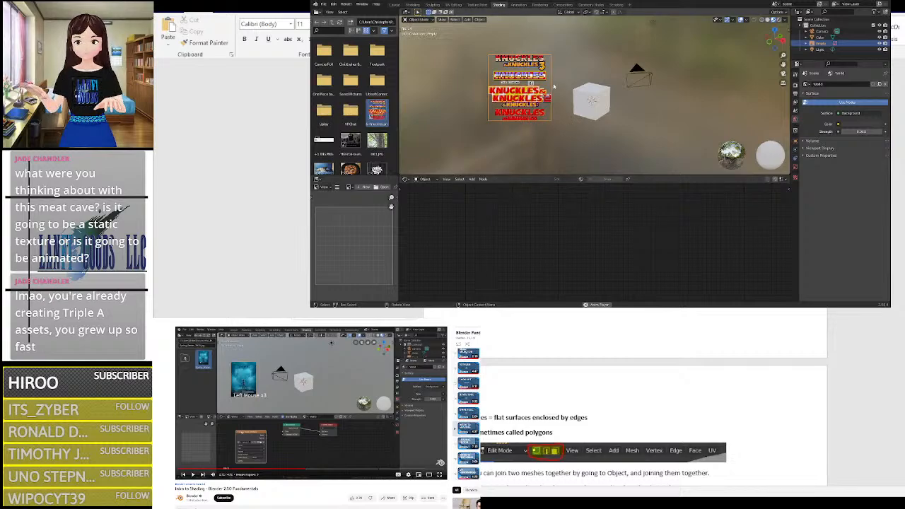
# Step: Select the cube and put it into Edit Mode
pyautogui.click(423, 21)
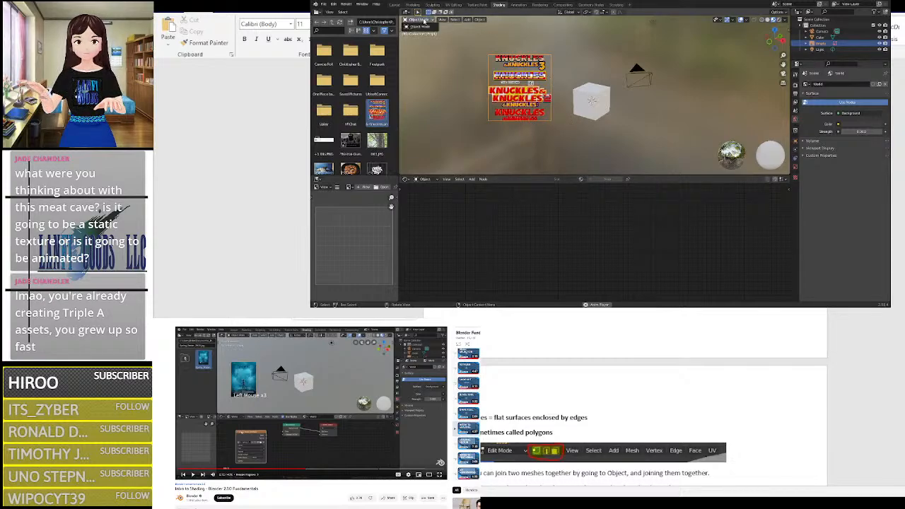
pyautogui.click(424, 25)
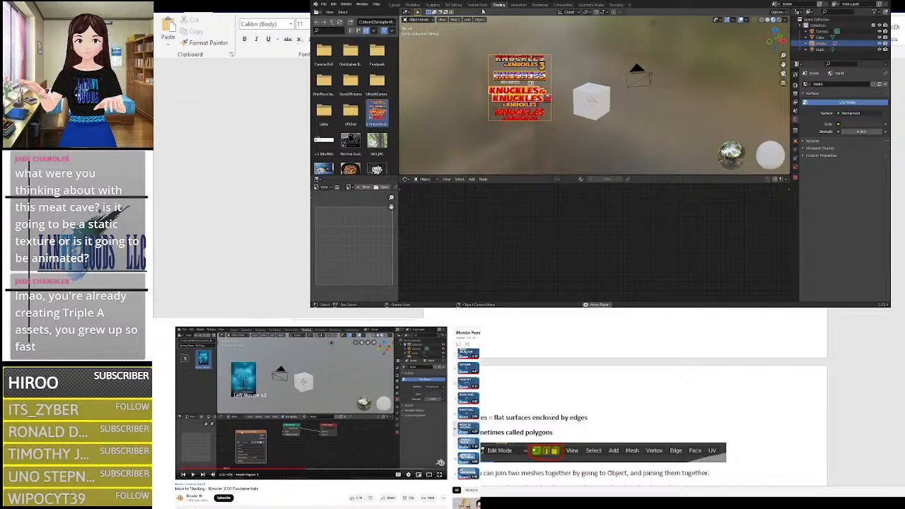
pyautogui.click(593, 110)
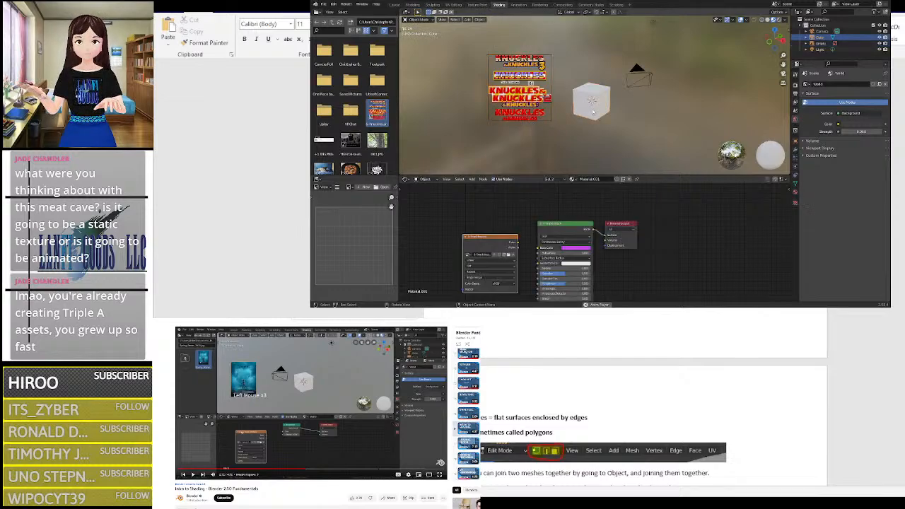
pyautogui.click(420, 20)
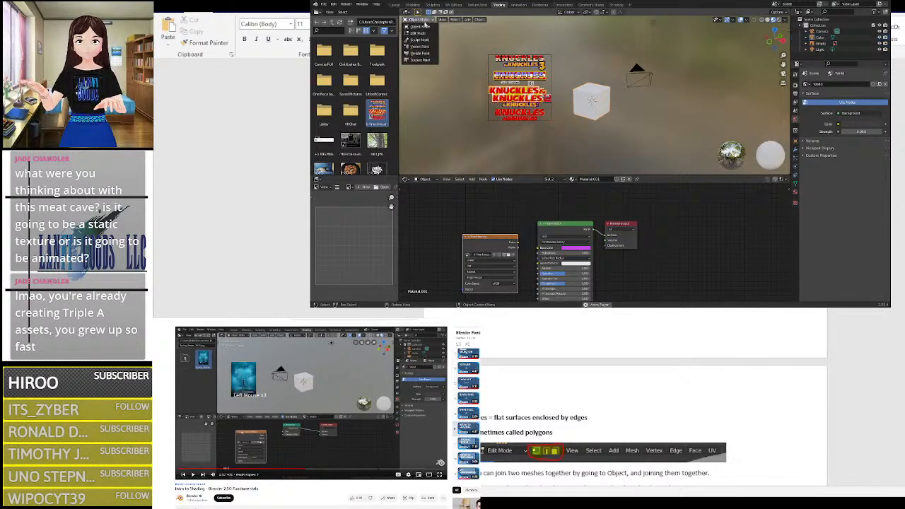
pyautogui.click(426, 31)
pyautogui.moveTo(627, 133)
pyautogui.mouseDown(button='middle')
pyautogui.moveTo(658, 111)
pyautogui.moveTo(626, 130)
pyautogui.mouseUp(button='middle')
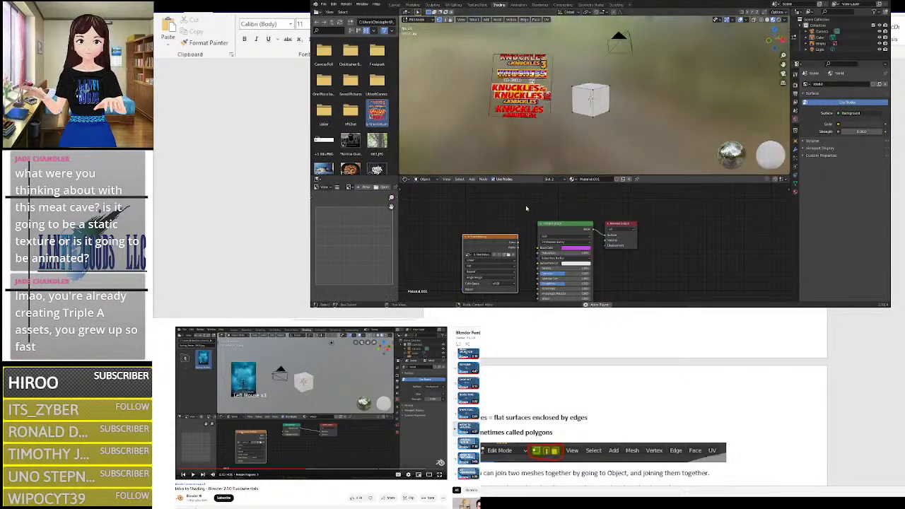
# Step: Load the Knuckles picture from the file browser into the image editor
pyautogui.scroll(4, 511, 238)
pyautogui.moveTo(518, 201); pyautogui.dragTo(521, 187, button='middle')
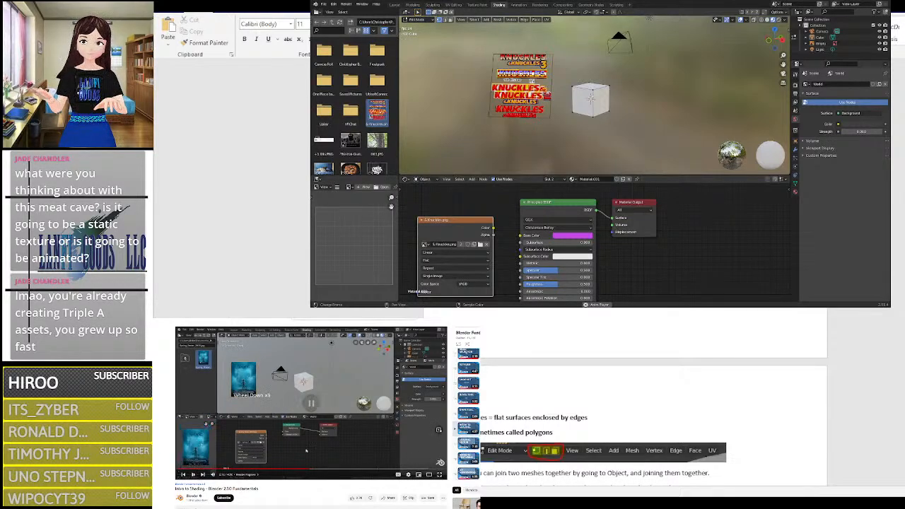
pyautogui.moveTo(376, 111); pyautogui.dragTo(355, 262)
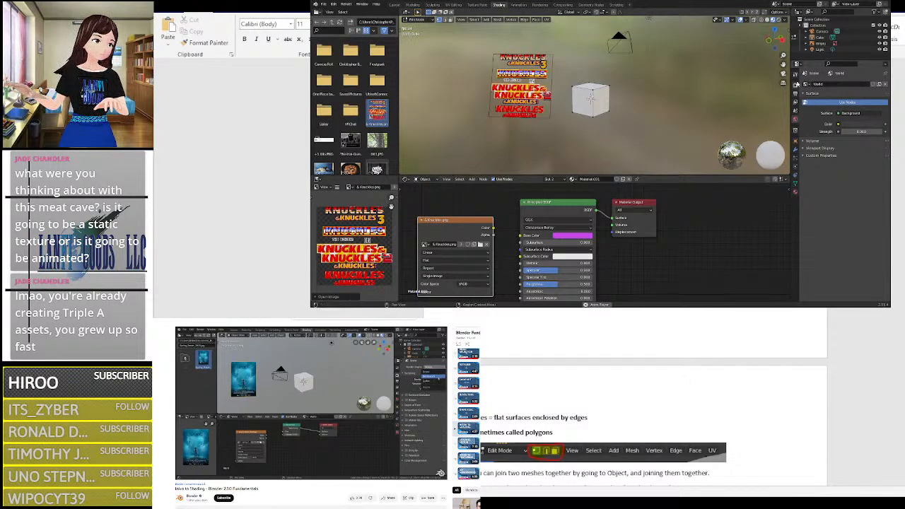
# Step: Show the scene's render settings, keep Eevee as the render engine and view the scene with Rendered viewport shading
pyautogui.click(795, 73)
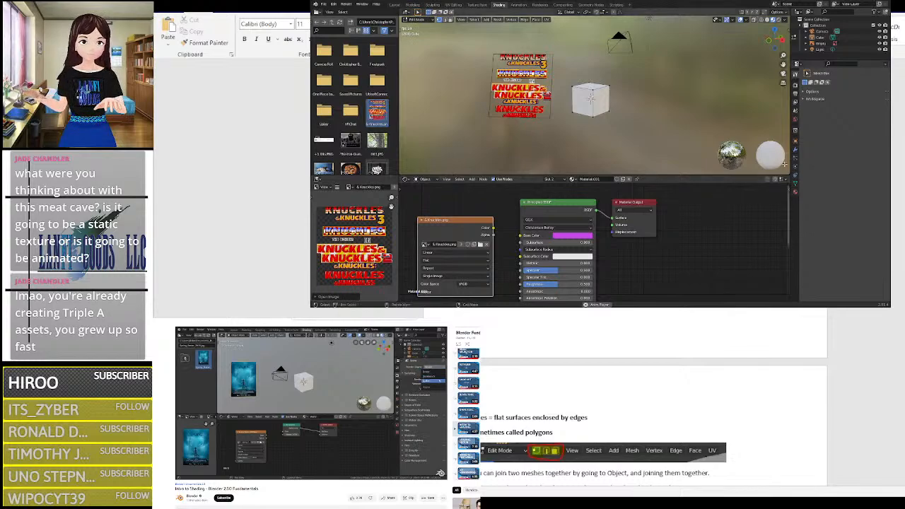
pyautogui.click(795, 84)
pyautogui.click(856, 84)
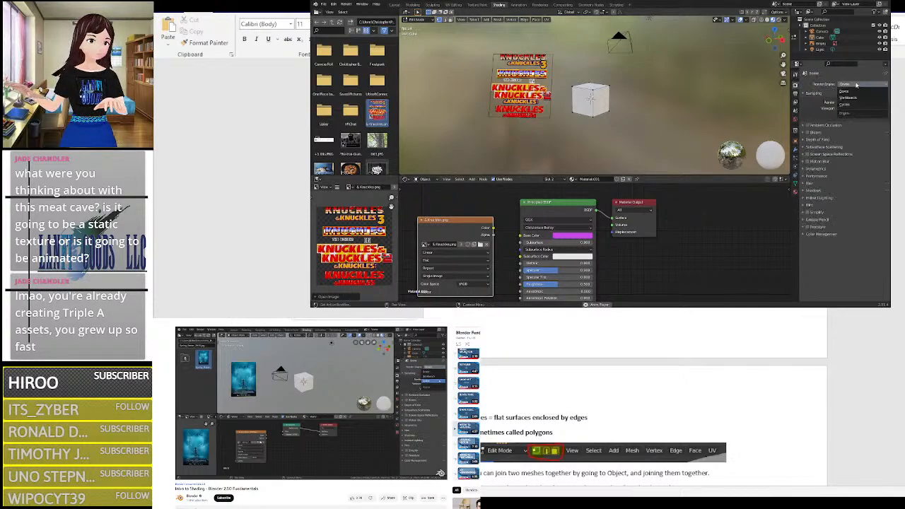
pyautogui.click(856, 84)
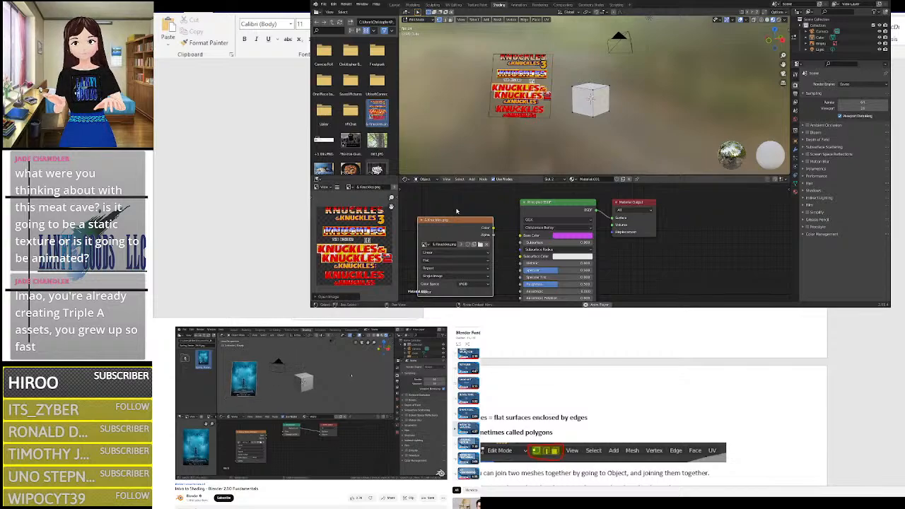
pyautogui.click(780, 20)
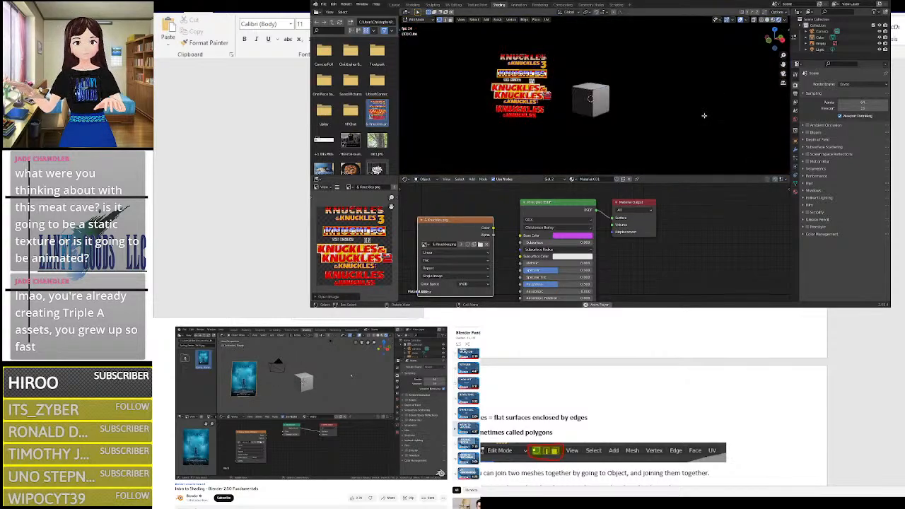
pyautogui.moveTo(616, 97)
pyautogui.mouseDown(button='middle')
pyautogui.moveTo(557, 92)
pyautogui.moveTo(626, 97)
pyautogui.mouseUp(button='middle')
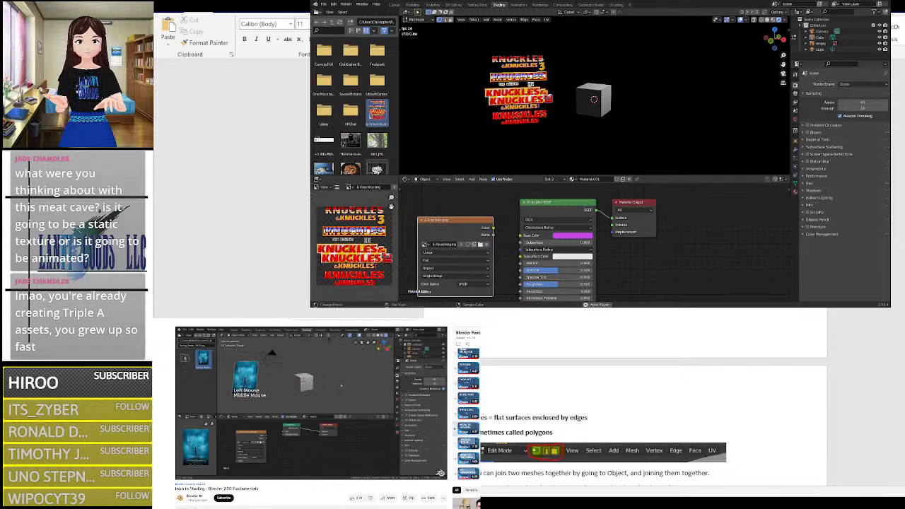
# Step: Compare the rendered viewport with the Cycles and Workbench render engines, and return to Eevee
pyautogui.click(844, 84)
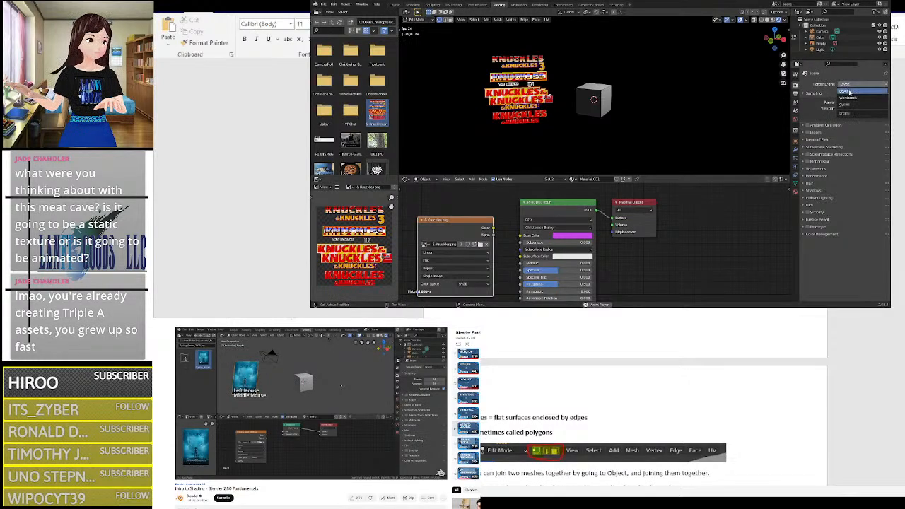
pyautogui.press('Return')
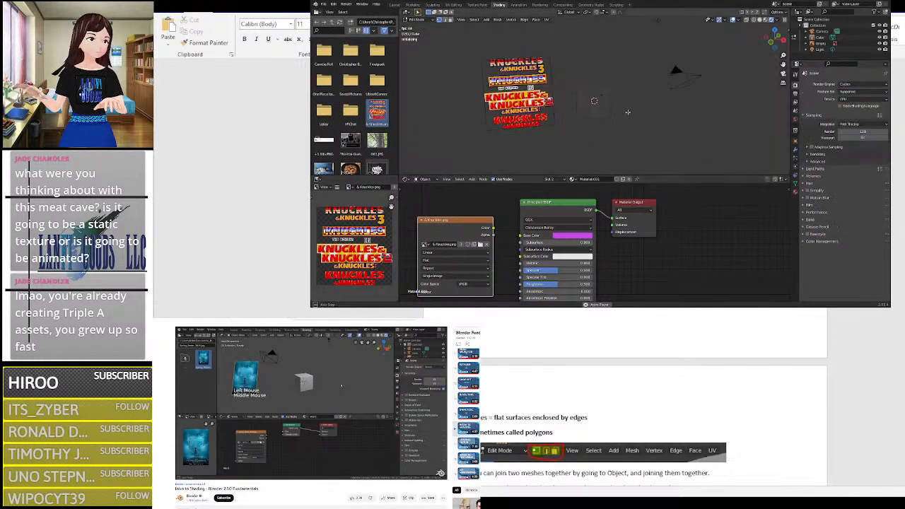
pyautogui.moveTo(602, 97)
pyautogui.mouseDown(button='middle')
pyautogui.moveTo(565, 119)
pyautogui.moveTo(612, 131)
pyautogui.moveTo(623, 113)
pyautogui.moveTo(601, 104)
pyautogui.mouseUp(button='middle')
pyautogui.click(854, 85)
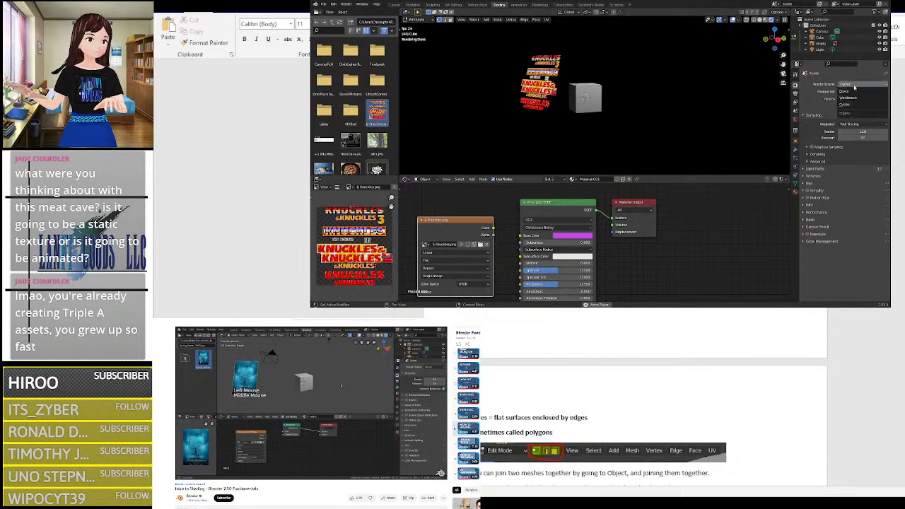
pyautogui.click(851, 92)
pyautogui.moveTo(646, 97); pyautogui.dragTo(714, 80, button='middle')
pyautogui.click(863, 84)
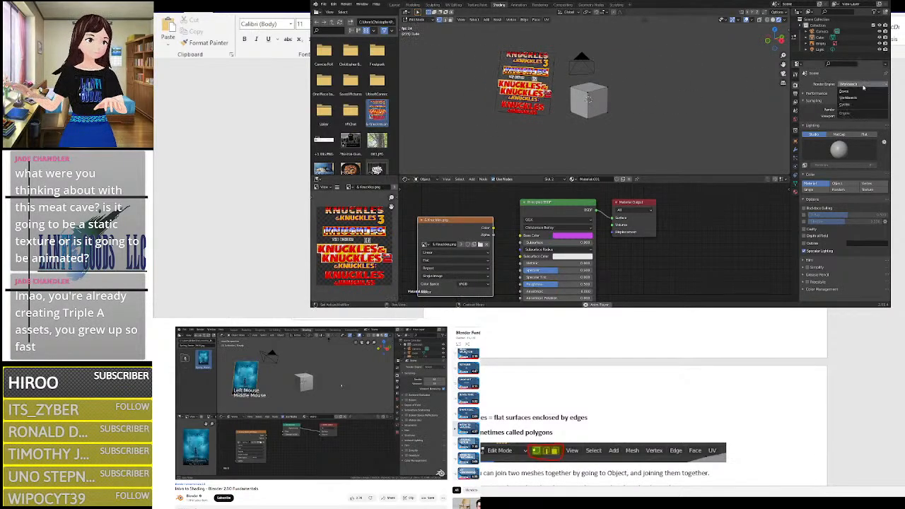
pyautogui.click(861, 92)
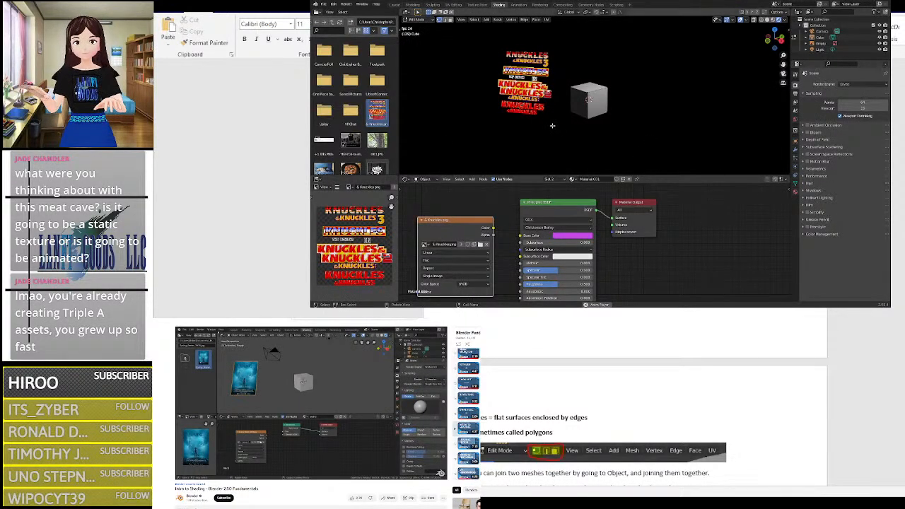
pyautogui.moveTo(551, 125); pyautogui.dragTo(587, 120, button='middle')
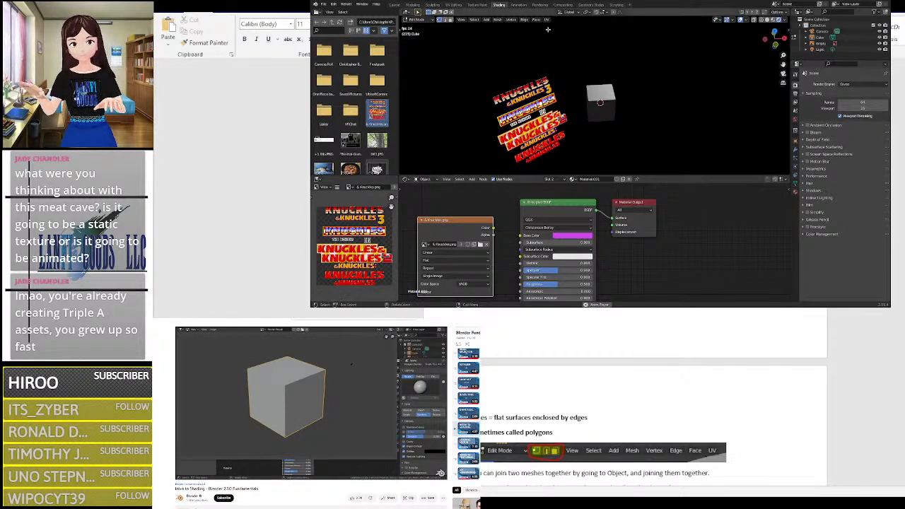
# Step: Try to render the current view as a viewport image and as a viewport animation
pyautogui.click(461, 19)
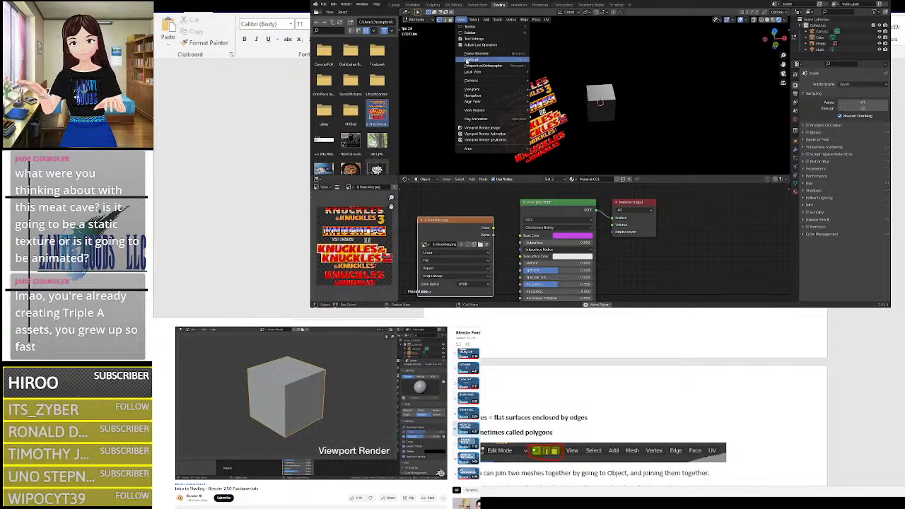
pyautogui.click(499, 129)
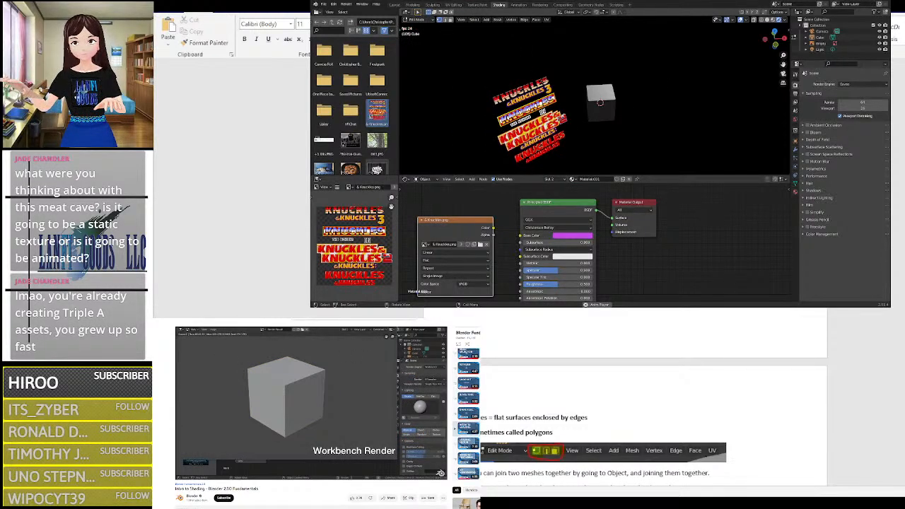
pyautogui.click(460, 19)
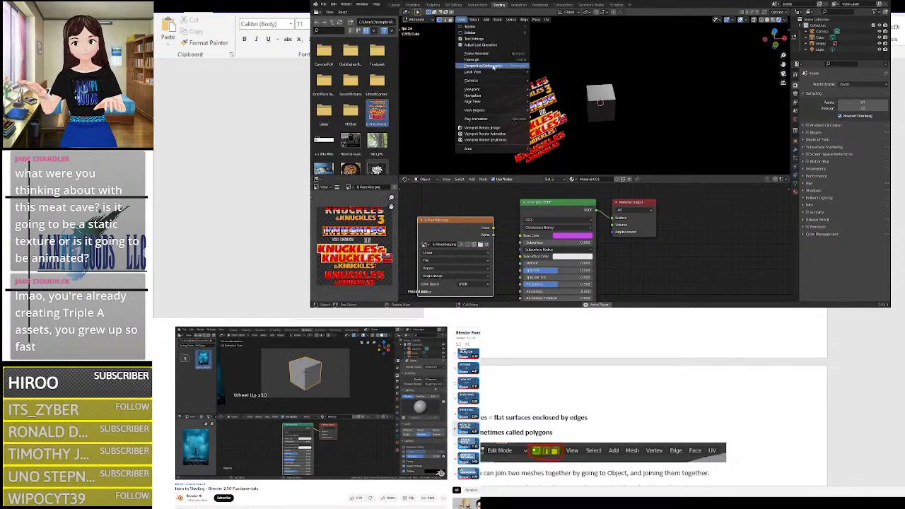
pyautogui.click(508, 135)
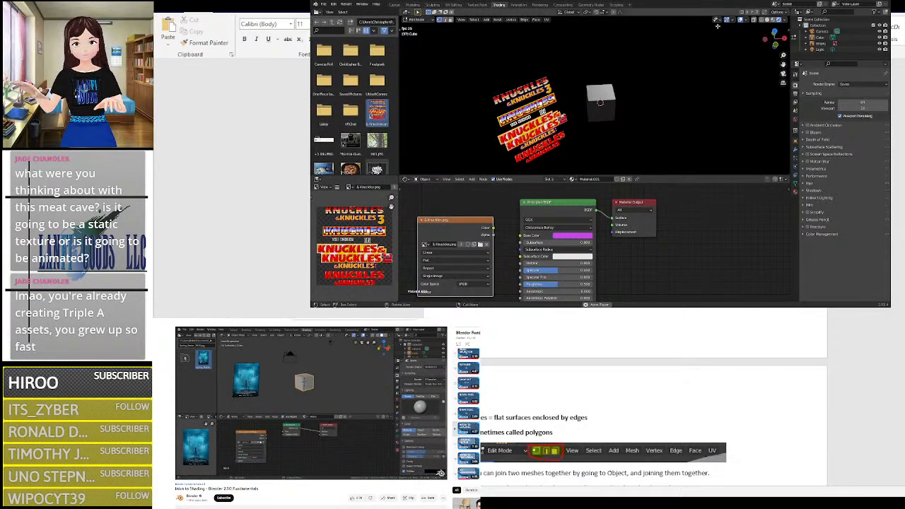
# Step: Return the 3D viewport to Material Preview shading
pyautogui.click(772, 20)
pyautogui.moveTo(652, 106); pyautogui.dragTo(622, 123, button='middle')
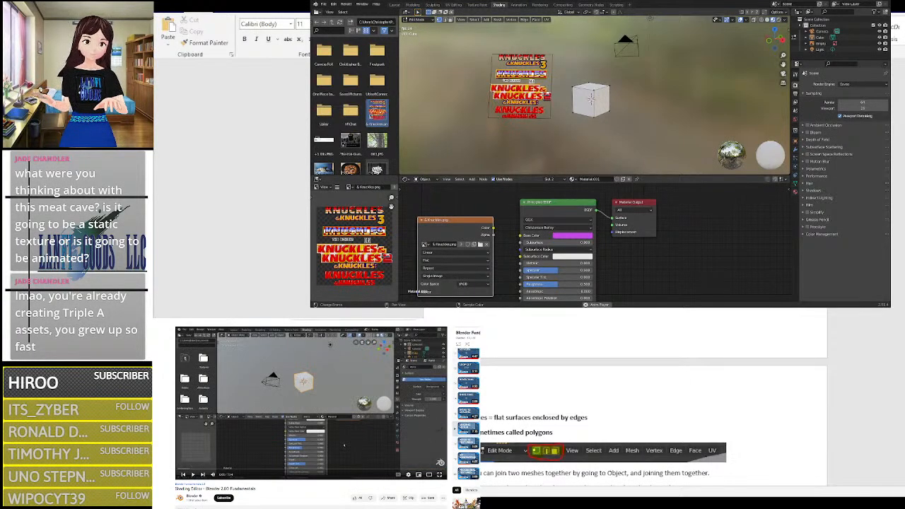
pyautogui.scroll(-3, 615, 253)
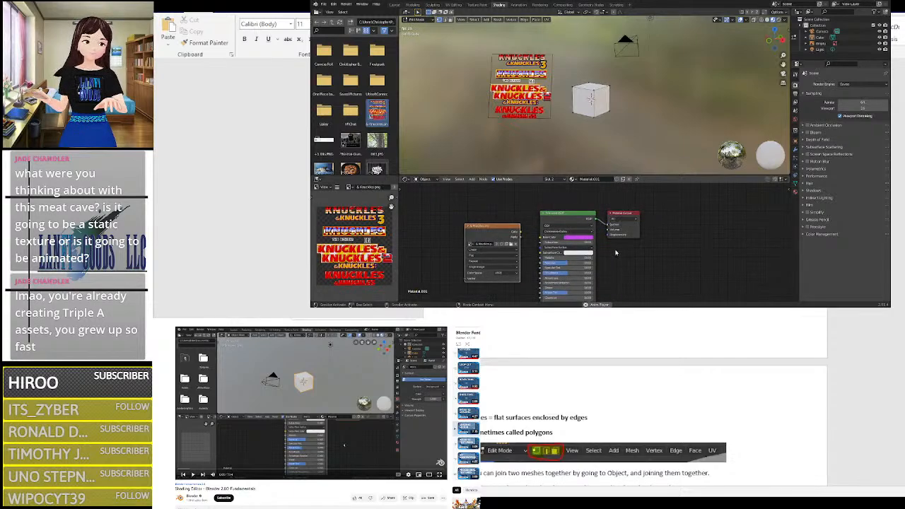
pyautogui.scroll(2, 615, 252)
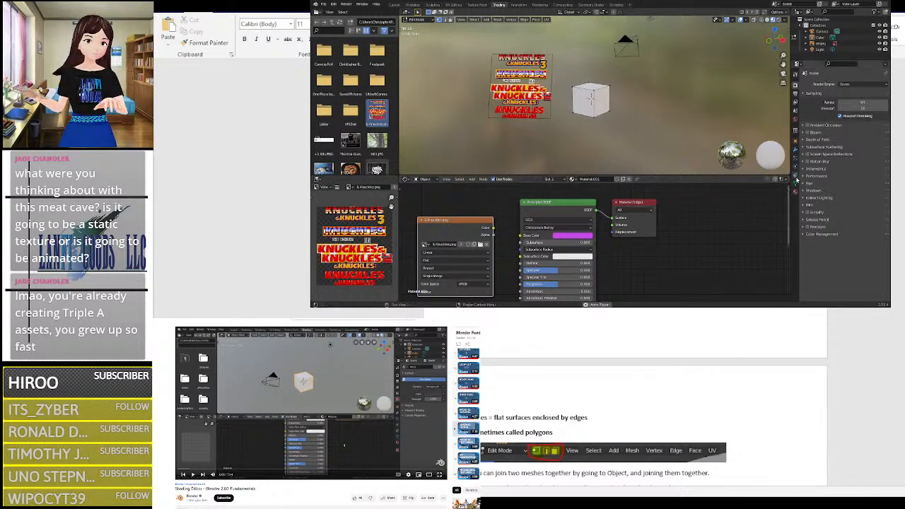
# Step: Show the cube's material properties and examine the Principled BSDF values in the Surface section of Material.001
pyautogui.click(795, 191)
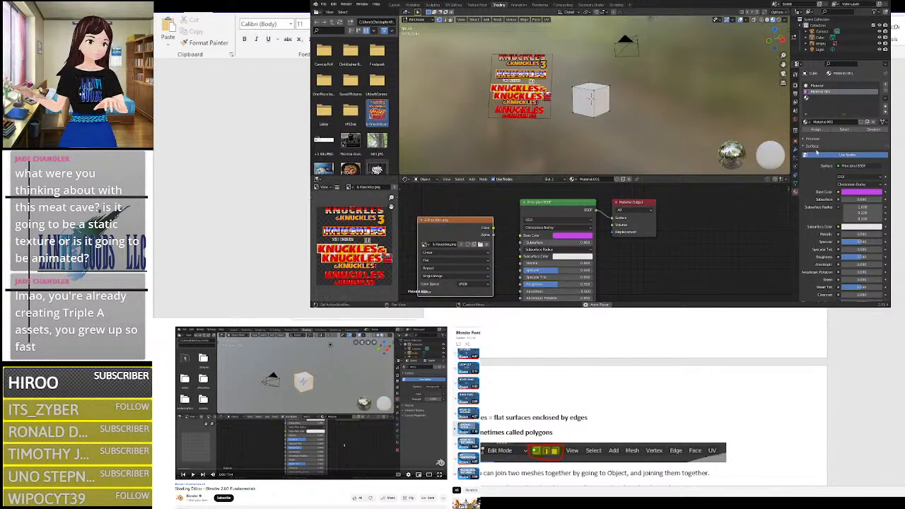
pyautogui.click(811, 146)
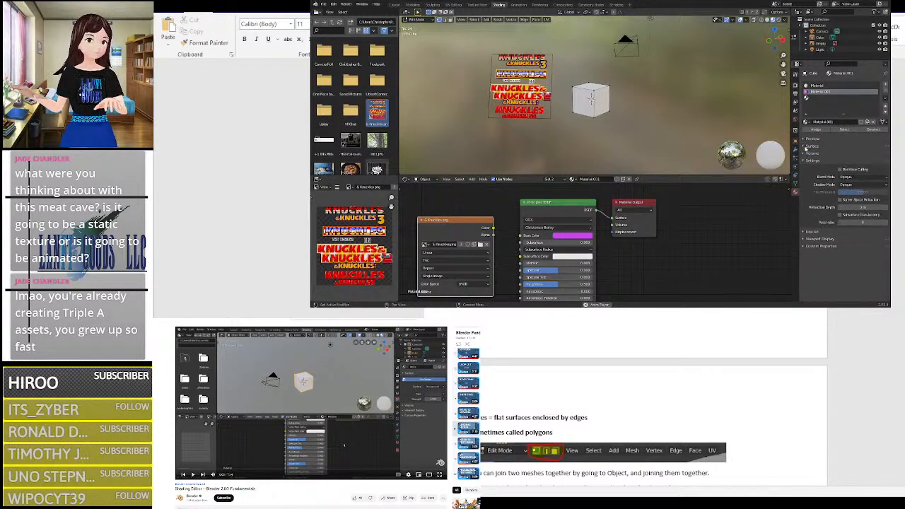
pyautogui.click(805, 147)
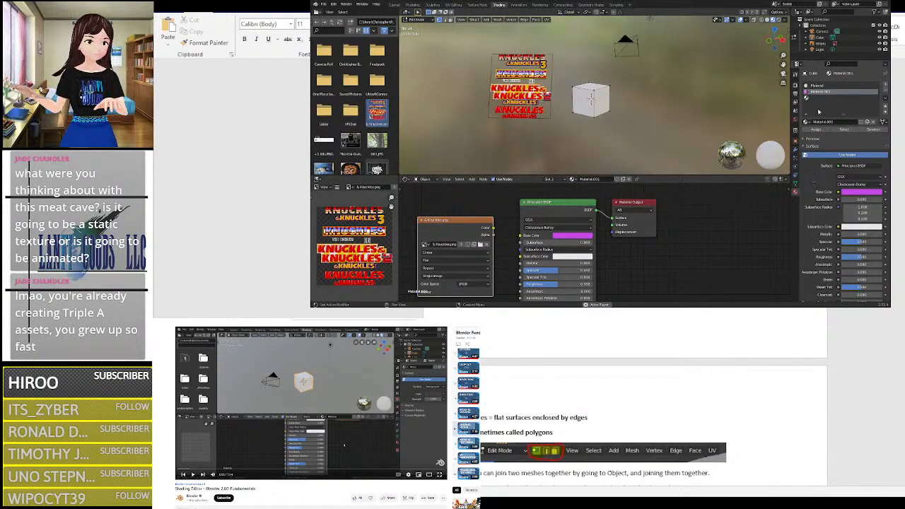
pyautogui.scroll(-5, 816, 190)
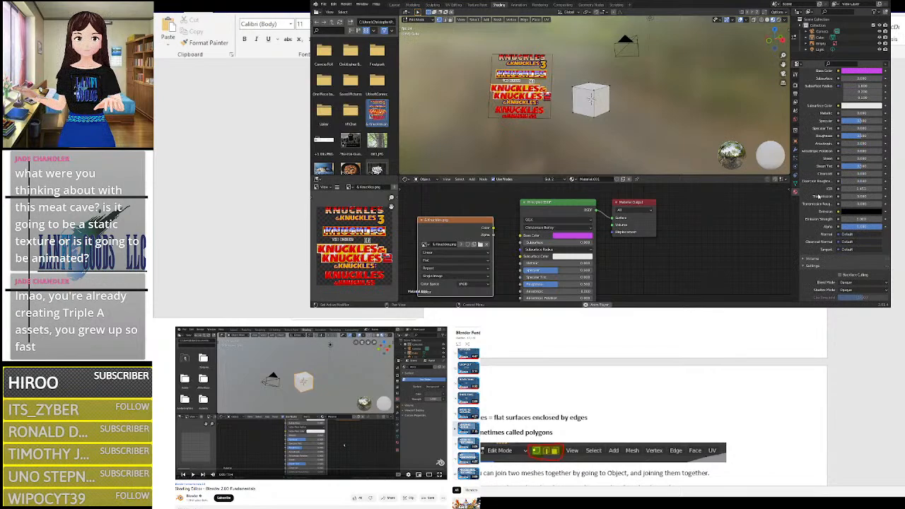
pyautogui.scroll(4, 820, 218)
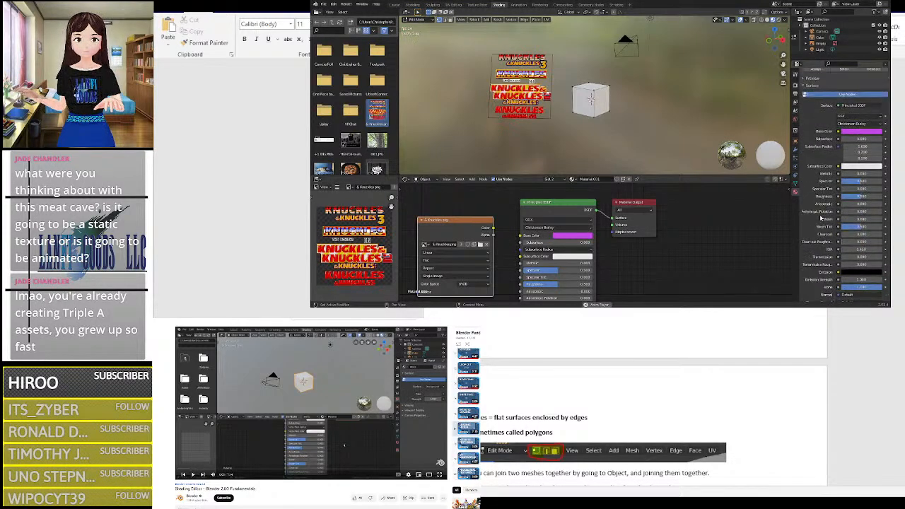
pyautogui.scroll(-4, 820, 218)
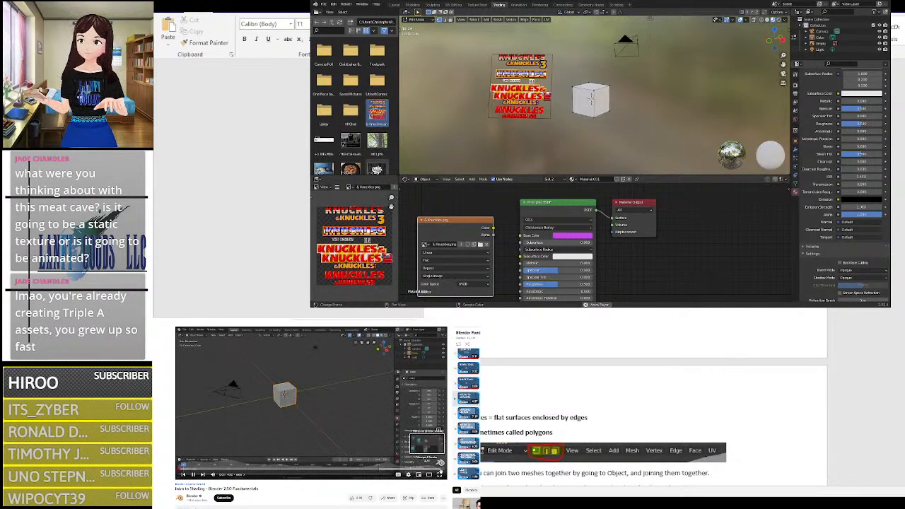
# Step: Collapse the Settings section and expand the Viewport Display section in Material.001's properties
pyautogui.click(434, 469)
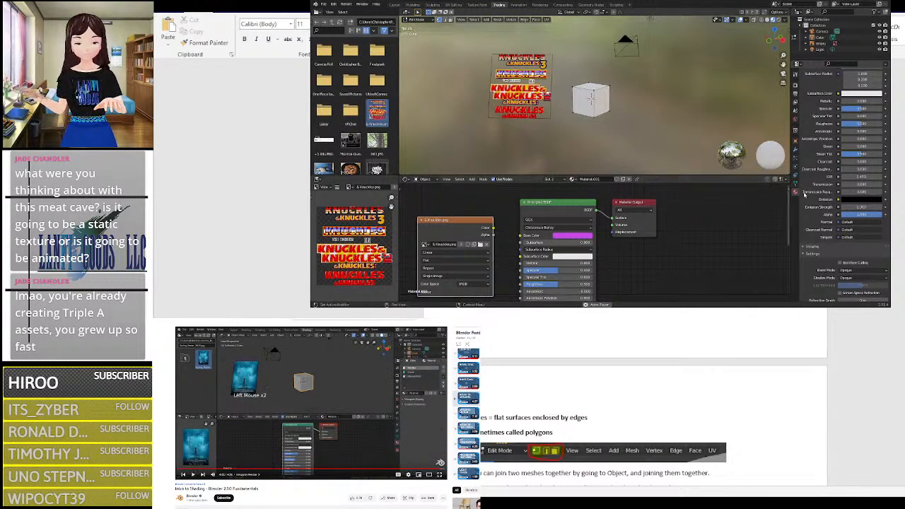
pyautogui.scroll(-3, 823, 277)
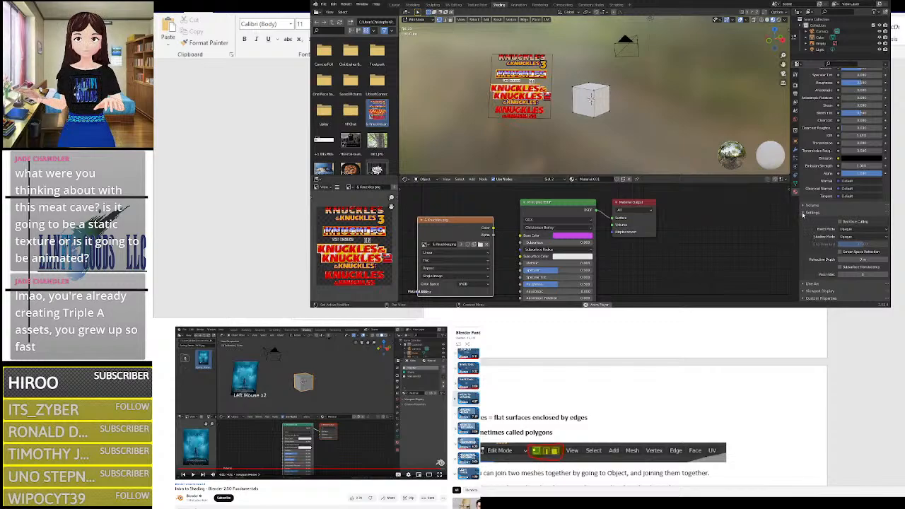
pyautogui.scroll(5, 803, 216)
pyautogui.click(813, 290)
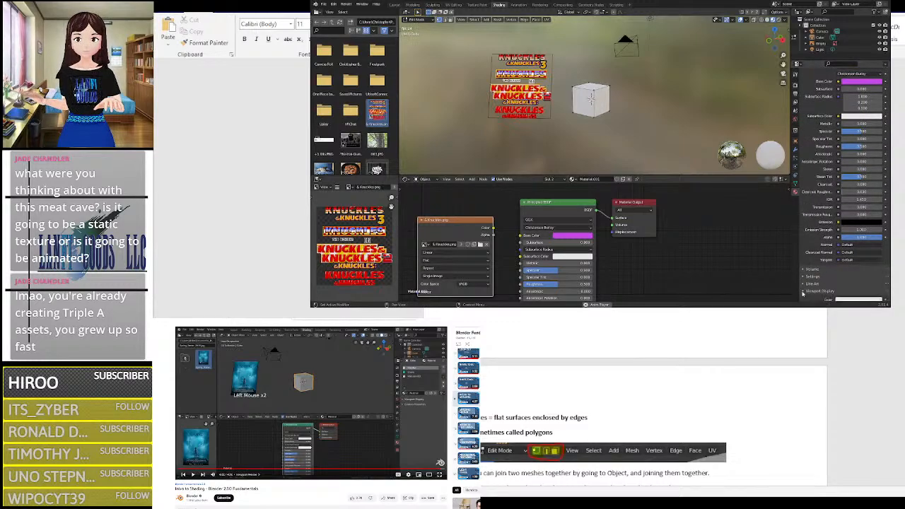
# Step: Set the Viewport Display colour of Material.001 to a blue-violet
pyautogui.scroll(-1, 813, 283)
pyautogui.click(843, 276)
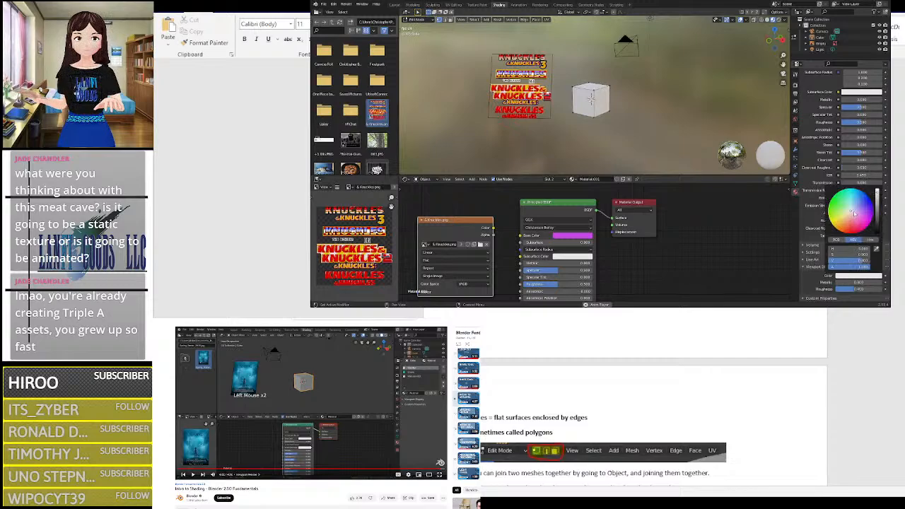
pyautogui.moveTo(852, 212); pyautogui.dragTo(865, 205)
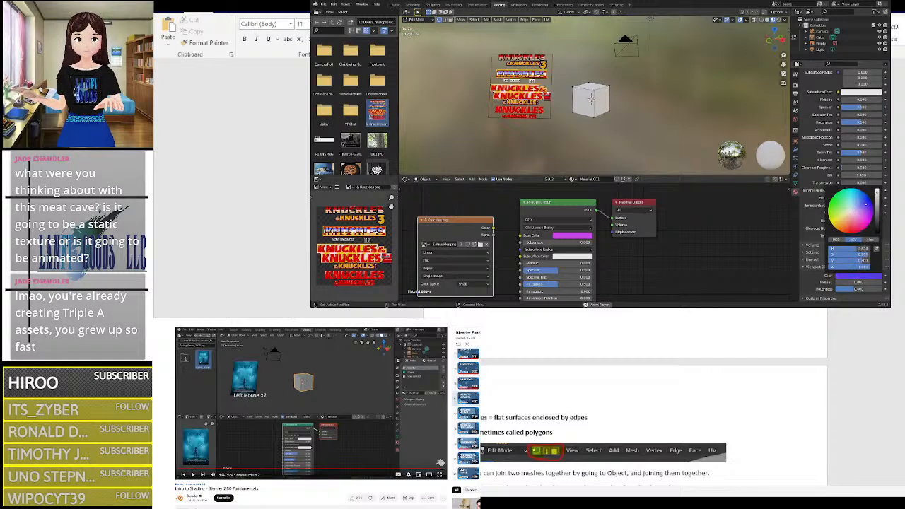
pyautogui.scroll(-3, 856, 212)
pyautogui.scroll(7, 856, 211)
pyautogui.click(854, 213)
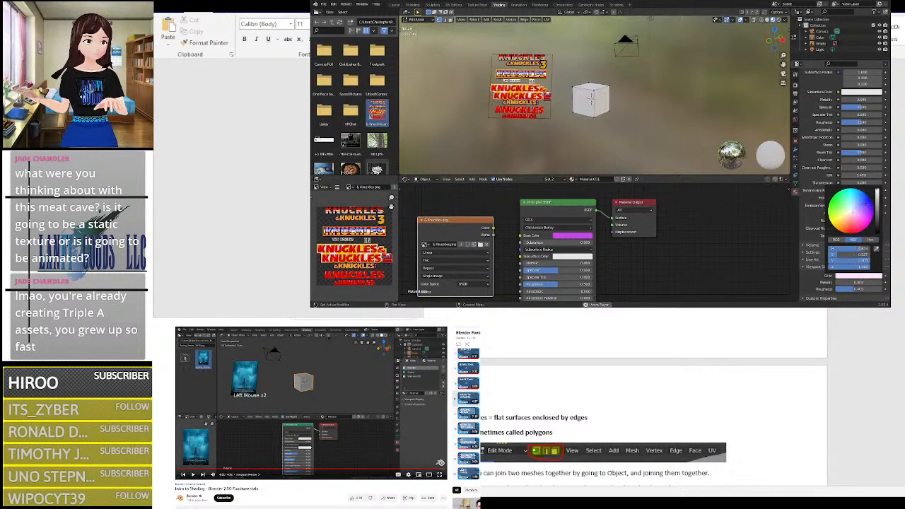
pyautogui.click(864, 206)
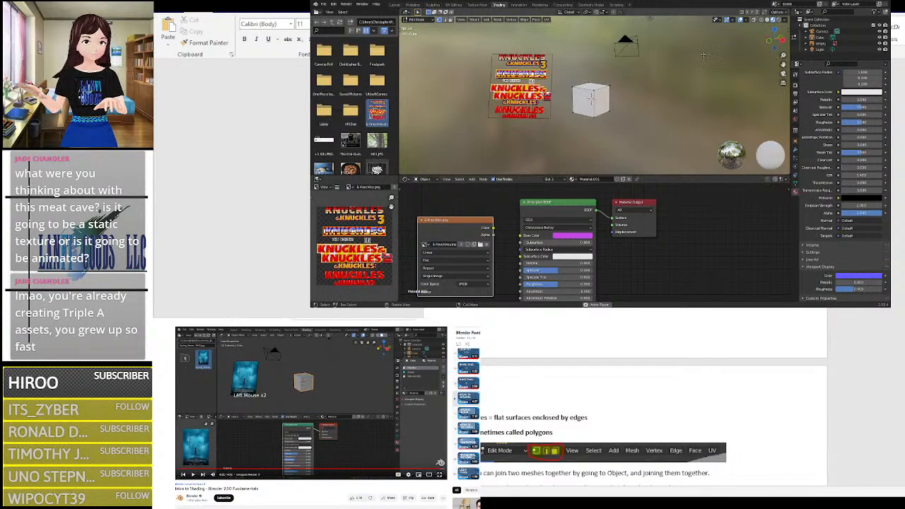
pyautogui.click(840, 280)
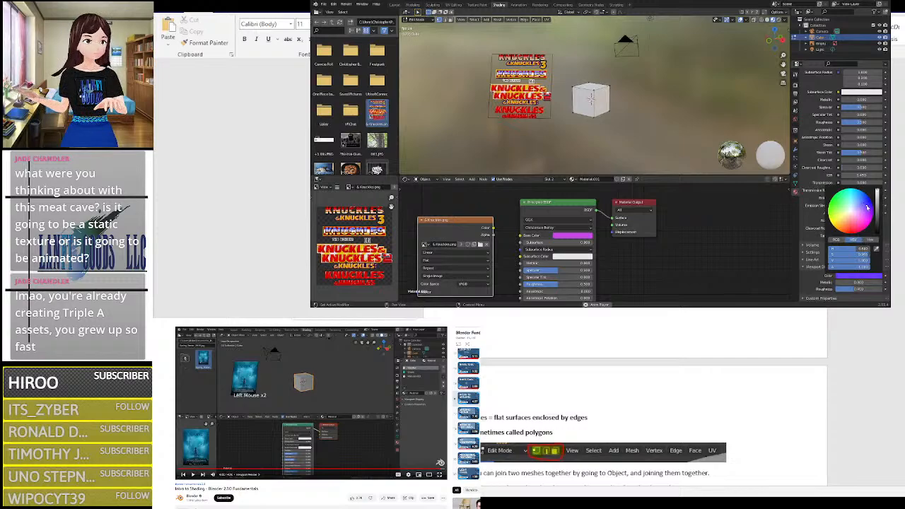
# Step: Examine the cube from other angles in Rendered and Solid shading, and review the material slot list
pyautogui.scroll(-5, 634, 96)
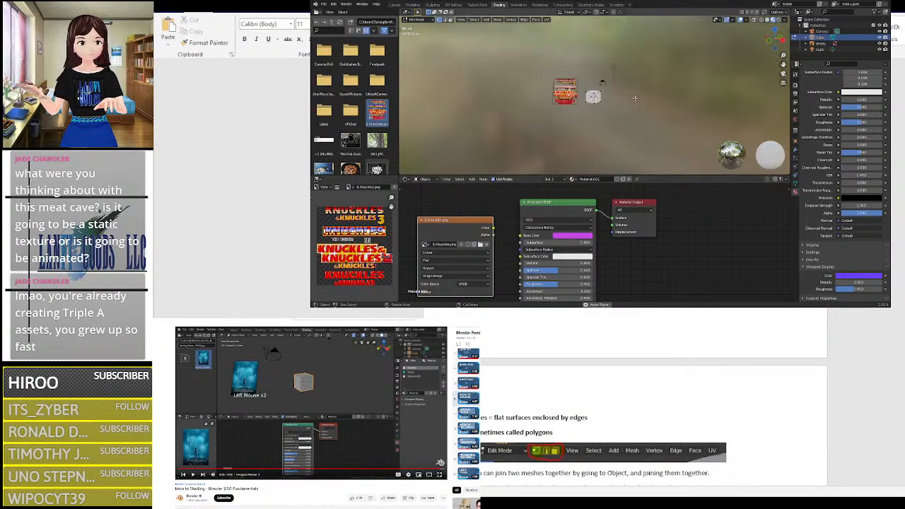
pyautogui.scroll(5, 634, 97)
pyautogui.moveTo(658, 97); pyautogui.dragTo(587, 99, button='middle')
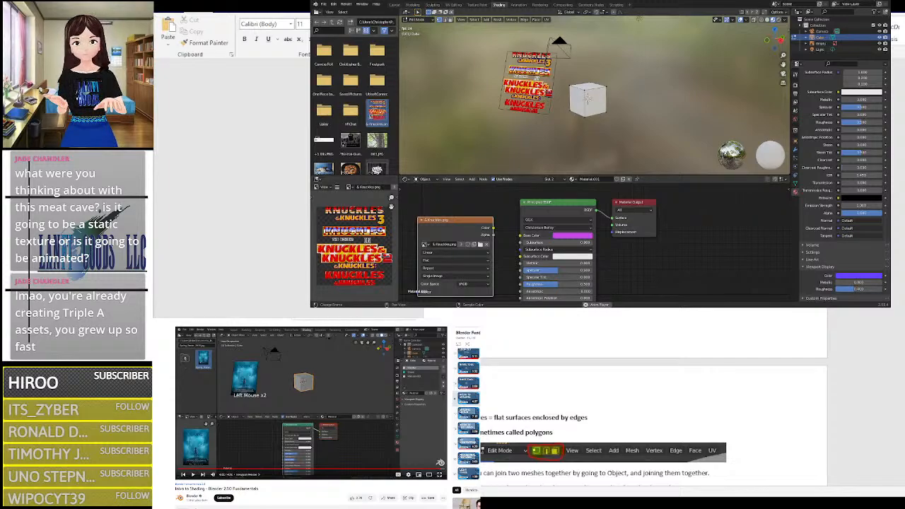
pyautogui.click(777, 19)
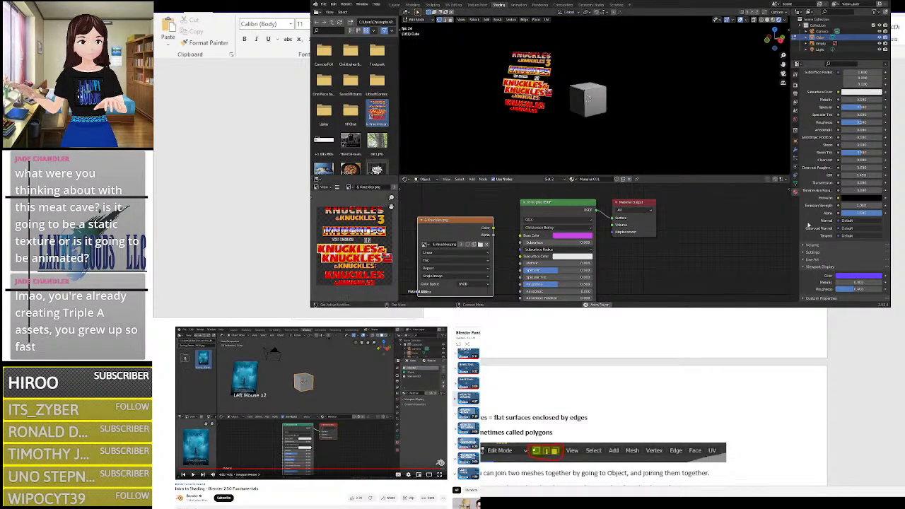
pyautogui.click(769, 19)
pyautogui.click(768, 20)
pyautogui.scroll(-3, 626, 89)
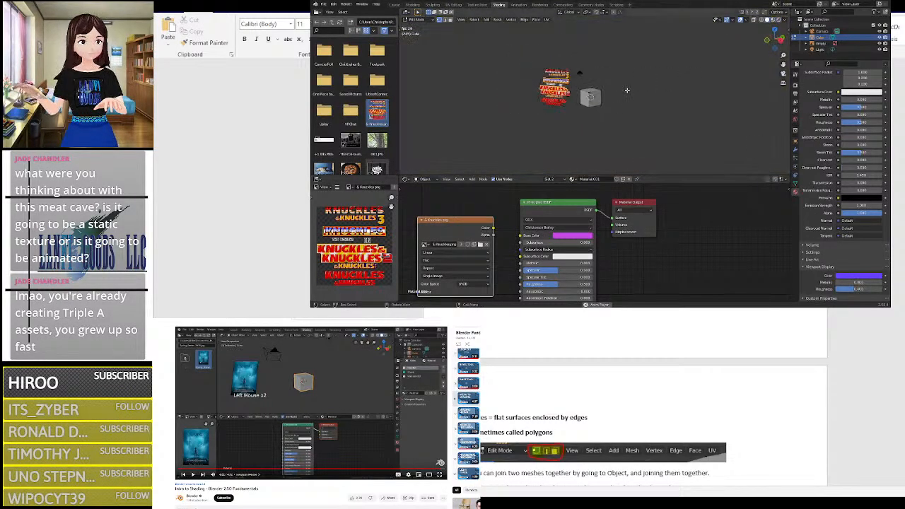
pyautogui.scroll(6, 726, 56)
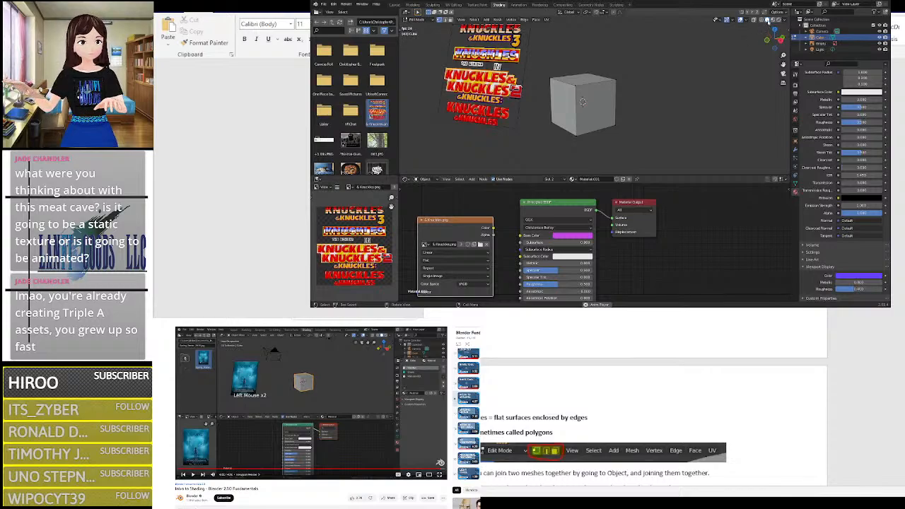
pyautogui.scroll(4, 756, 80)
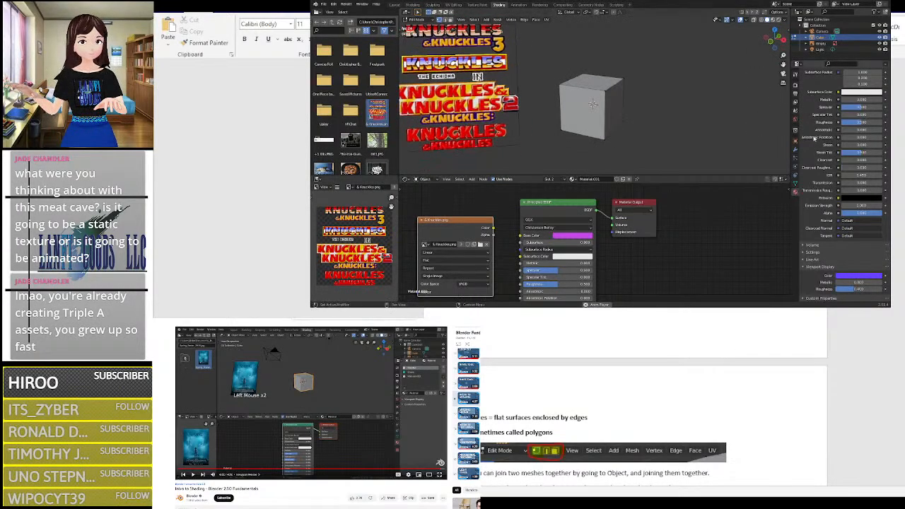
pyautogui.scroll(5, 814, 138)
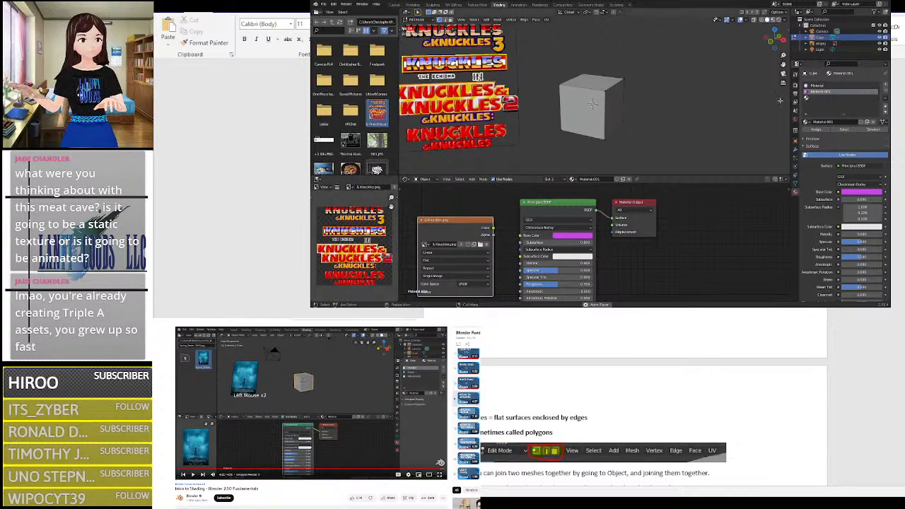
# Step: Reselect the cube, compare Material Preview with Rendered shading, and return to Material Preview
pyautogui.click(818, 44)
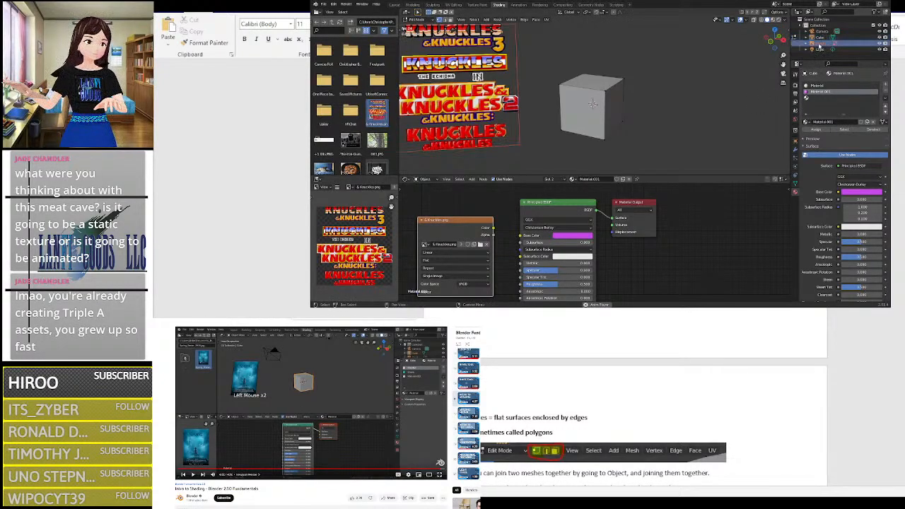
pyautogui.click(795, 36)
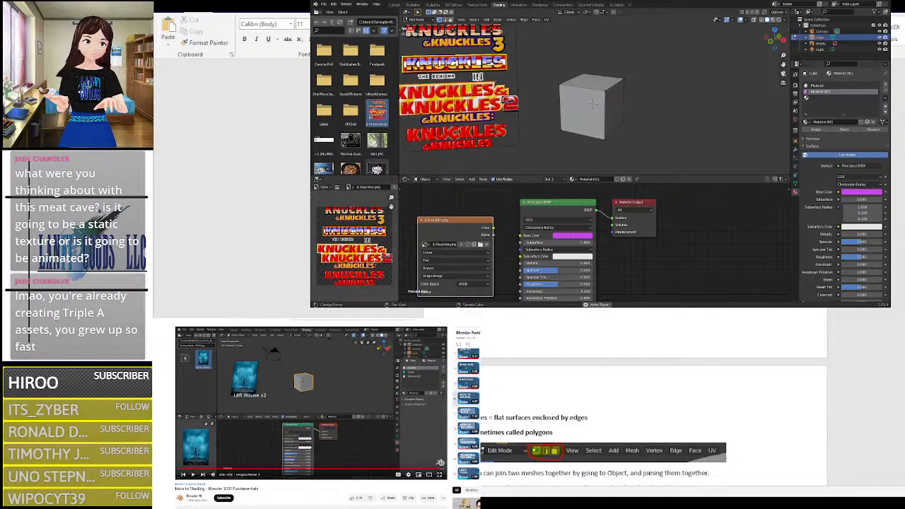
pyautogui.click(773, 19)
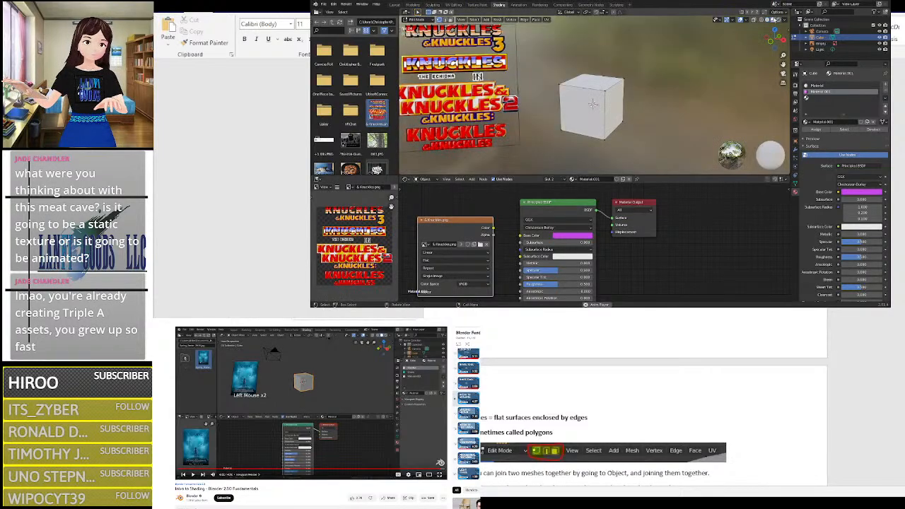
pyautogui.click(779, 19)
pyautogui.click(773, 19)
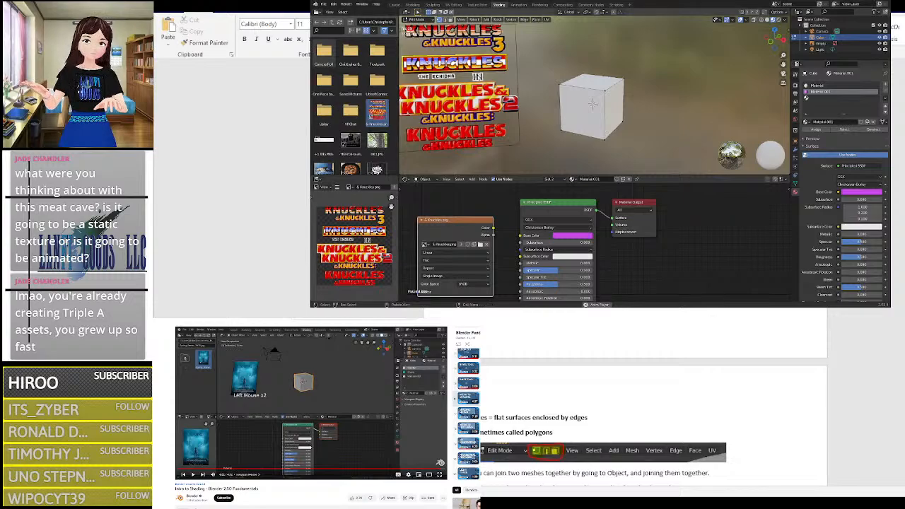
# Step: Select the cube's first material slot, Material, and set its Viewport Display colour to a blue-violet
pyautogui.scroll(-2, 430, 64)
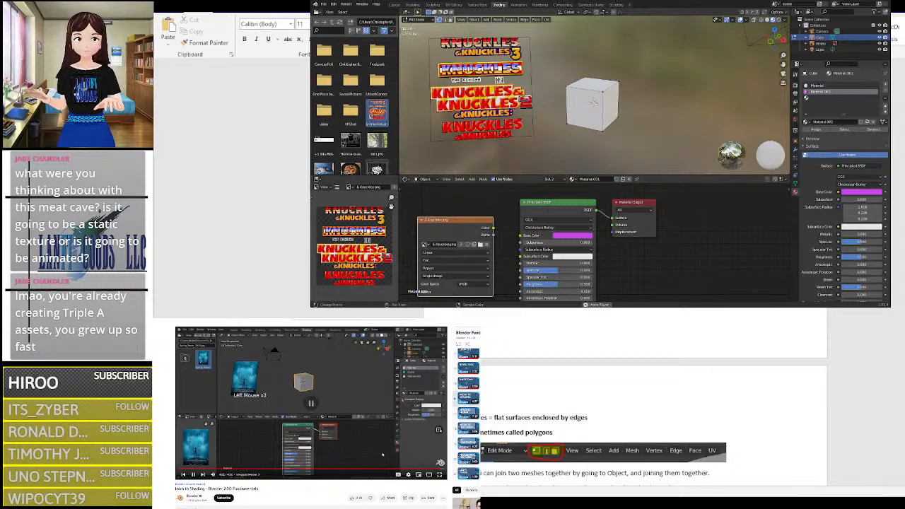
pyautogui.click(813, 85)
pyautogui.scroll(-7, 821, 195)
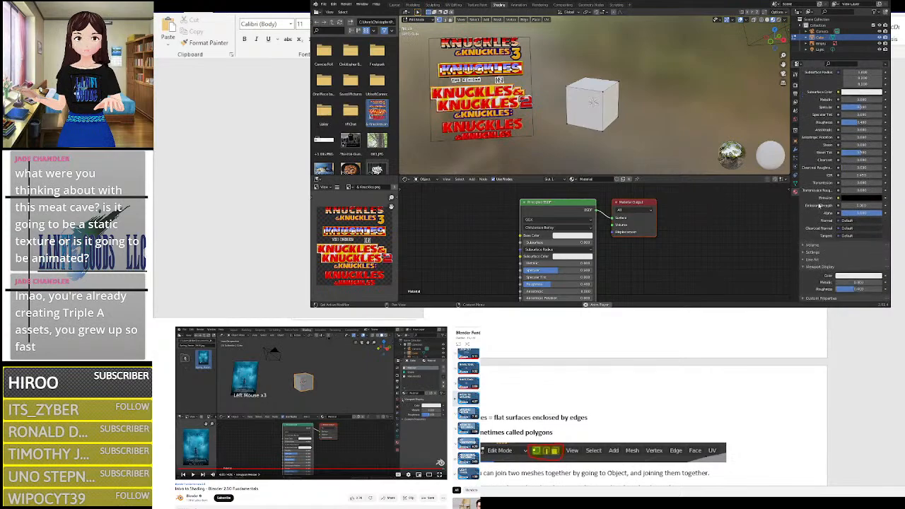
pyautogui.click(839, 276)
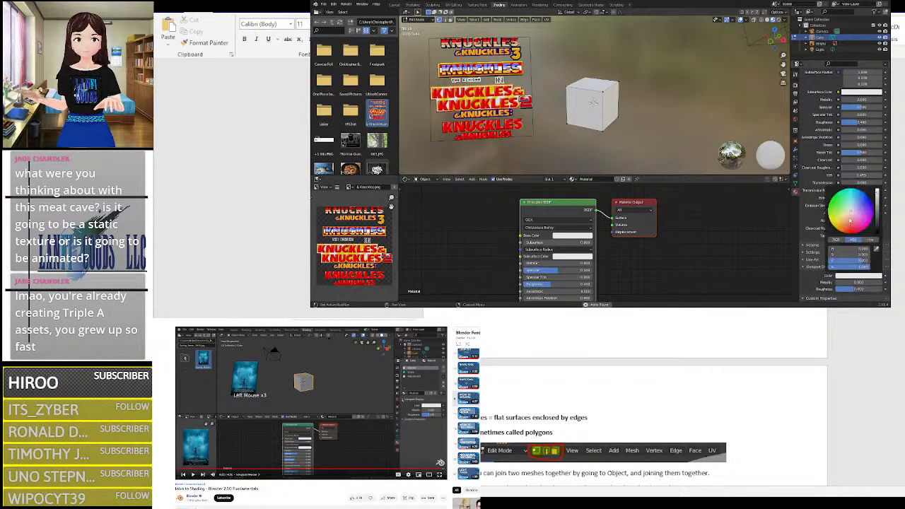
pyautogui.moveTo(856, 207); pyautogui.dragTo(863, 208)
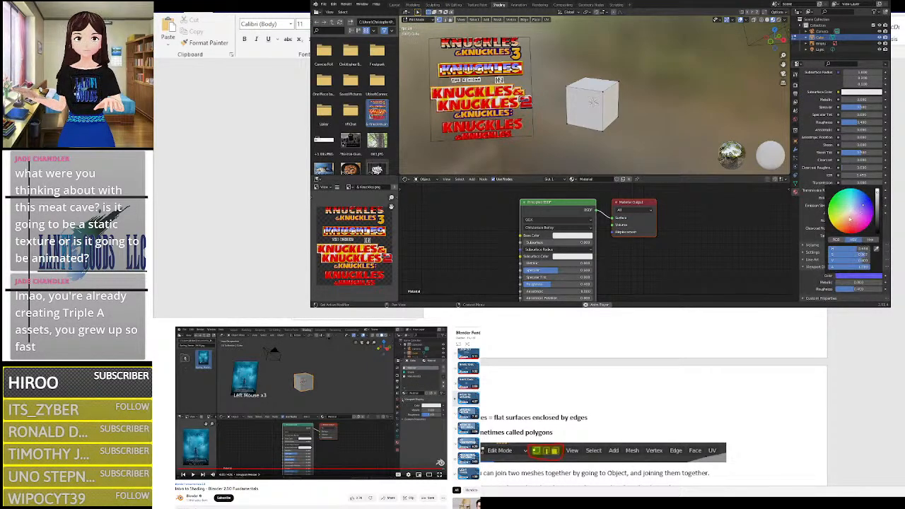
pyautogui.click(754, 251)
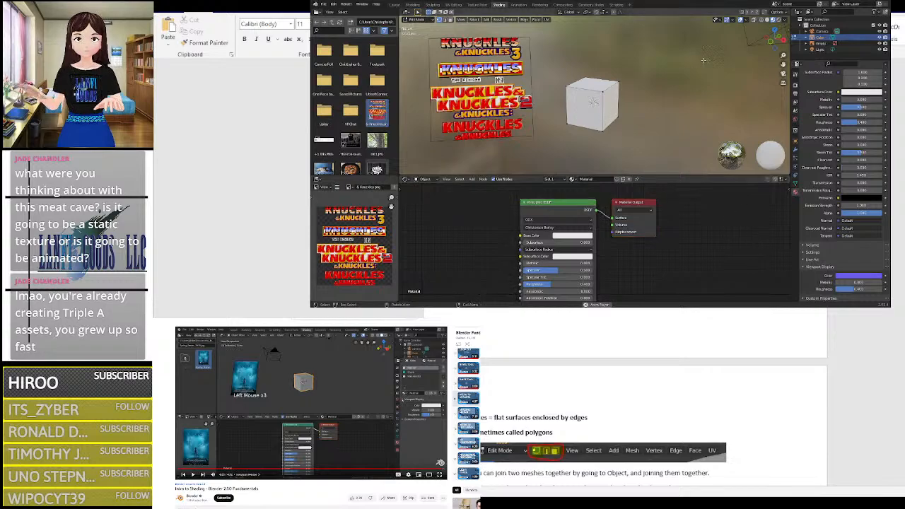
# Step: Switch the 3D viewport to Solid shading to show the cube in its viewport display colour
pyautogui.moveTo(757, 75); pyautogui.dragTo(755, 75, button='middle')
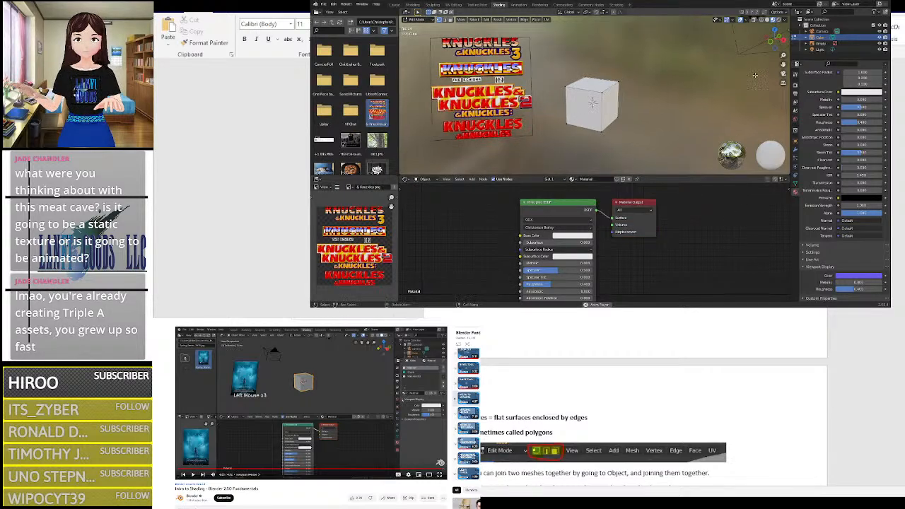
pyautogui.click(766, 20)
pyautogui.rightClick(664, 101)
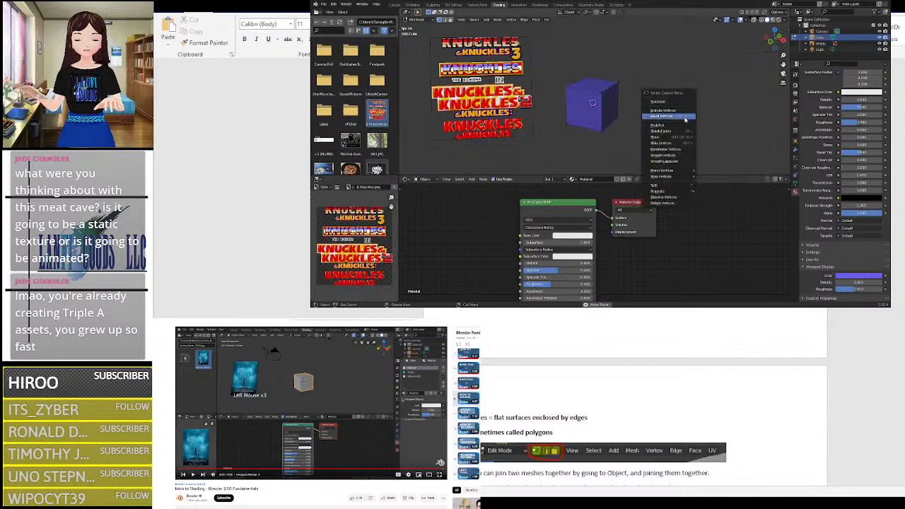
pyautogui.rightClick(643, 101)
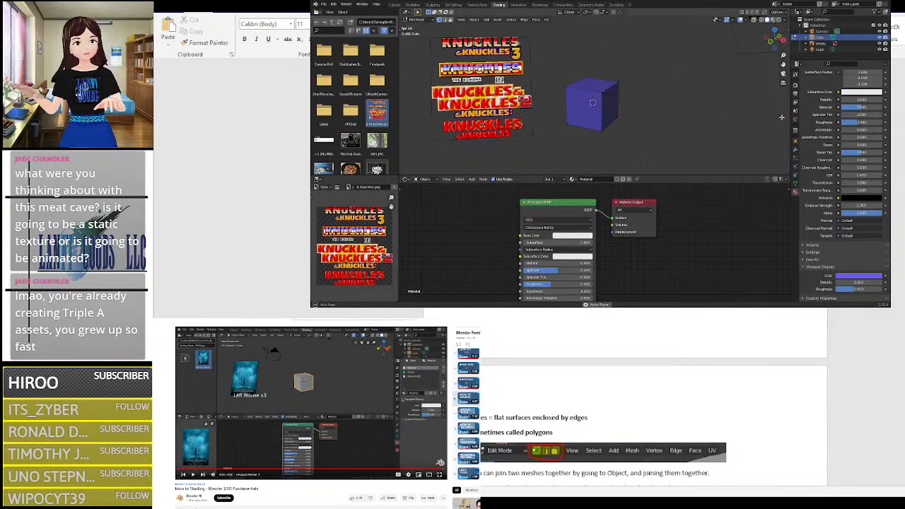
pyautogui.moveTo(579, 130)
pyautogui.mouseDown(button='middle')
pyautogui.moveTo(531, 132)
pyautogui.moveTo(546, 117)
pyautogui.moveTo(567, 134)
pyautogui.mouseUp(button='middle')
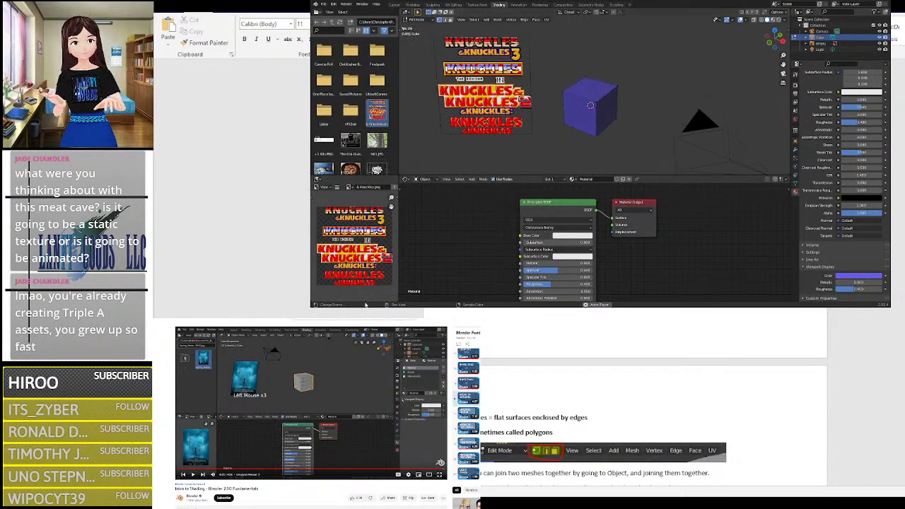
# Step: Change the Viewport Display colour of the cube's first material to green
pyautogui.click(837, 276)
pyautogui.click(854, 212)
pyautogui.moveTo(854, 214); pyautogui.dragTo(842, 198)
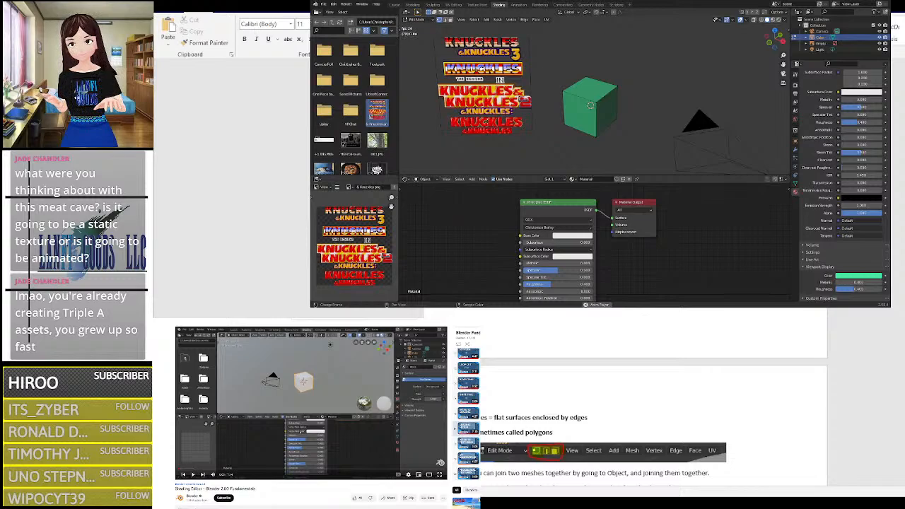
# Step: In the Word notes, add a line below the Extrude paragraph: "View port display is to change color of object without rendering"
pyautogui.scroll(-5, 569, 375)
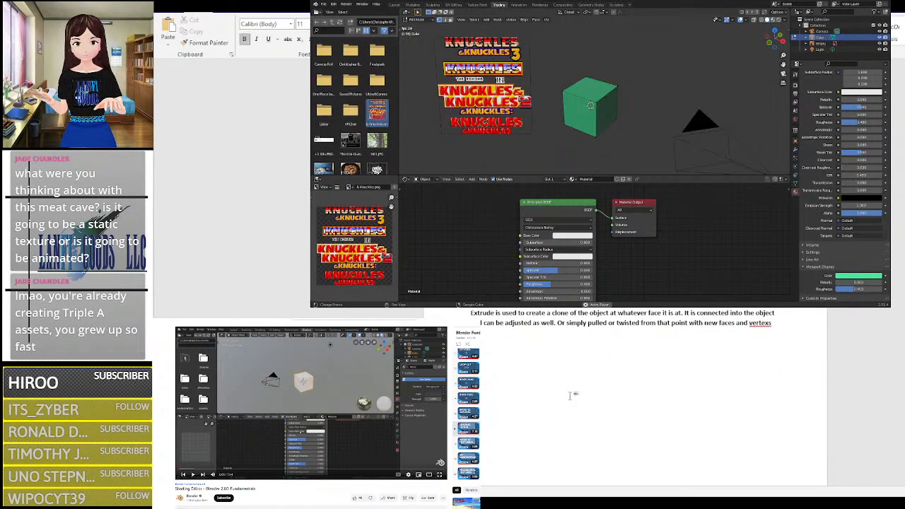
pyautogui.write('w po')
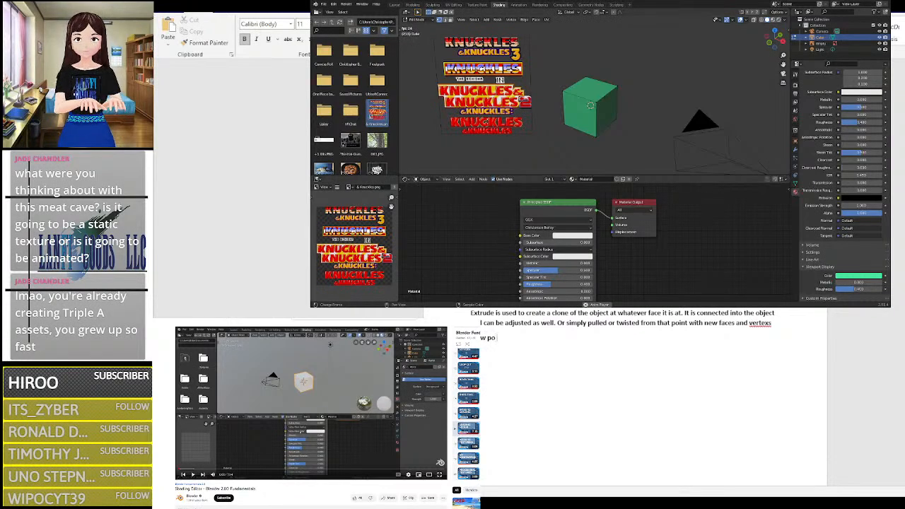
pyautogui.write('rt')
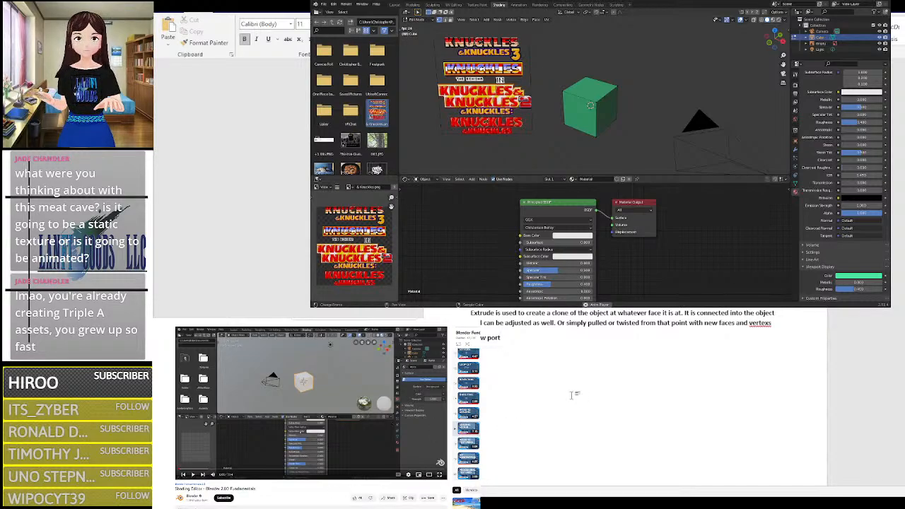
pyautogui.write('display')
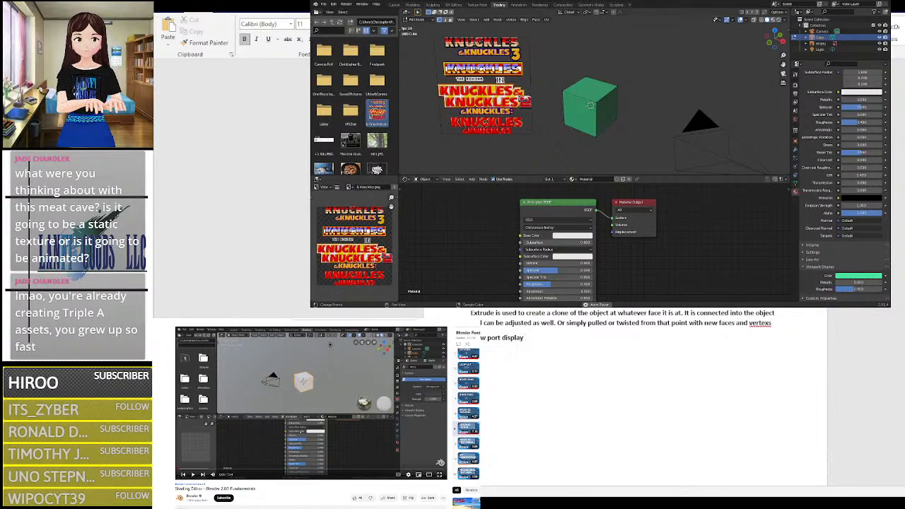
pyautogui.write(' is to change c')
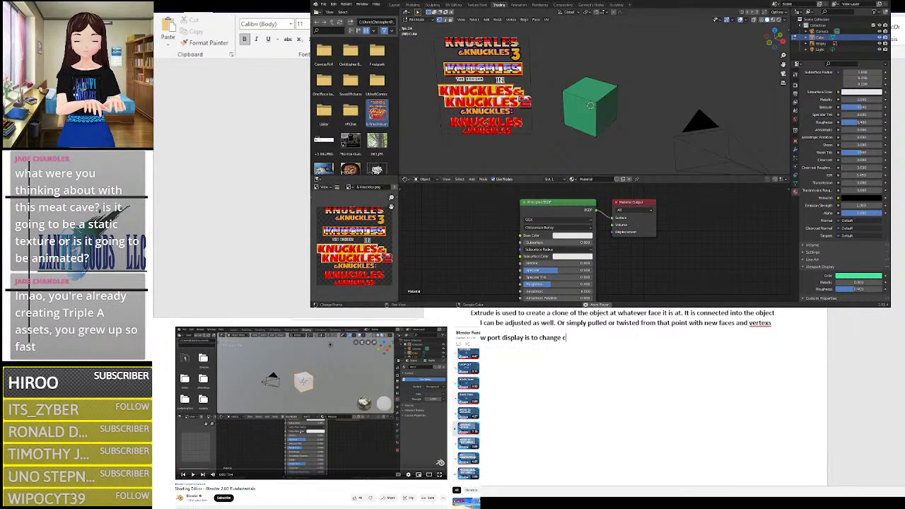
pyautogui.write('olor of o')
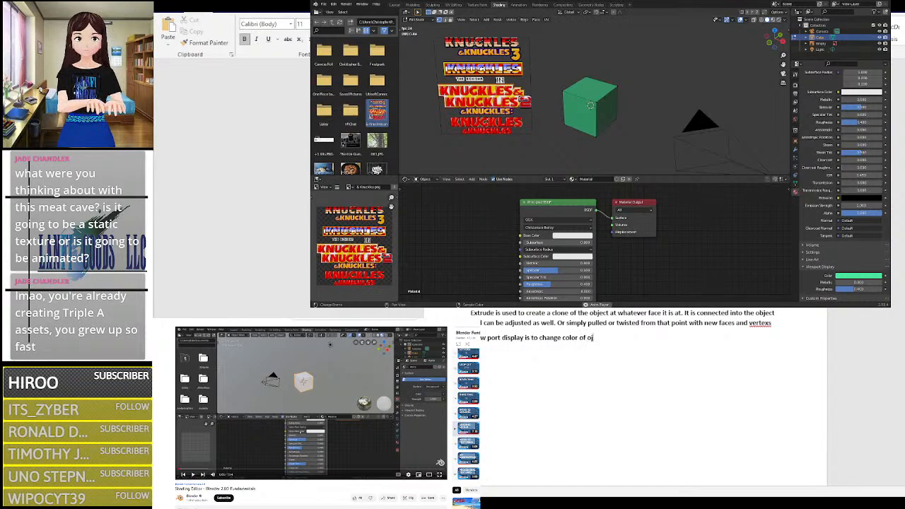
pyautogui.write('bje')
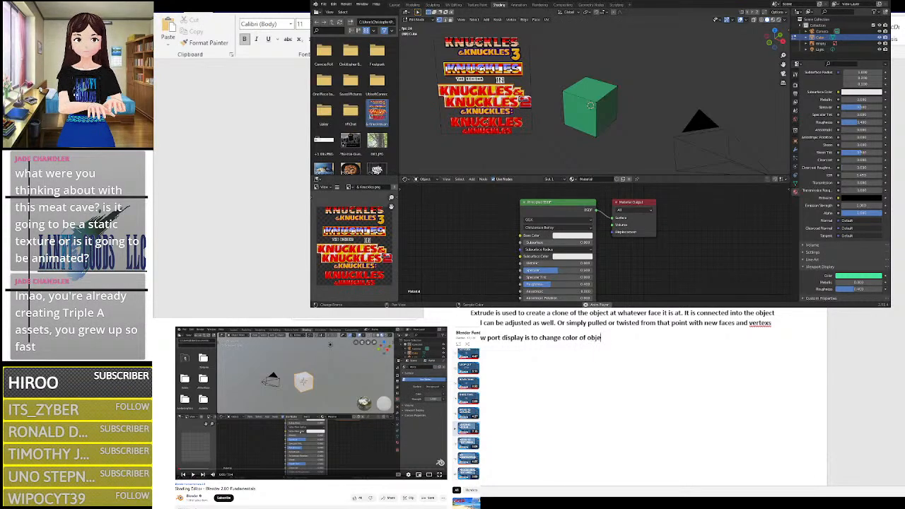
pyautogui.write('ct without rendering')
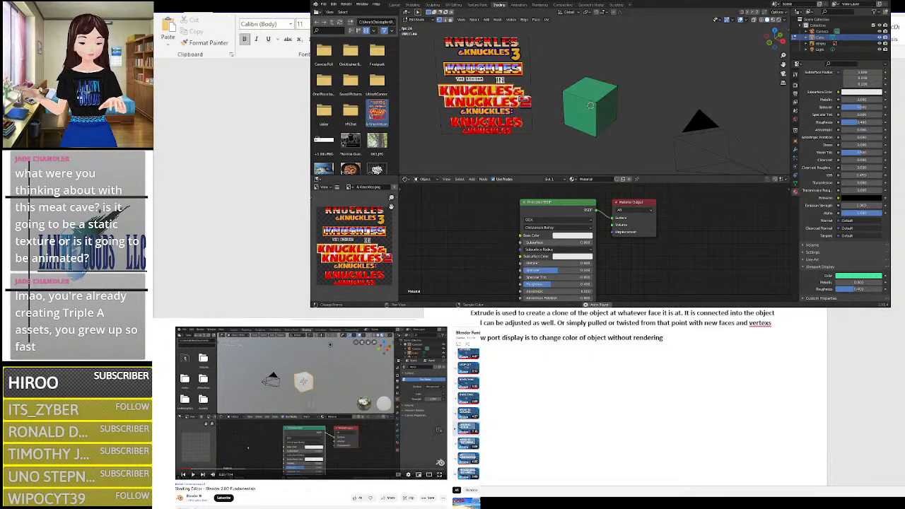
# Step: Browse the rest of the Blender Fundamentals playlist on YouTube for the remaining tutorial topics
pyautogui.scroll(-1, 467, 427)
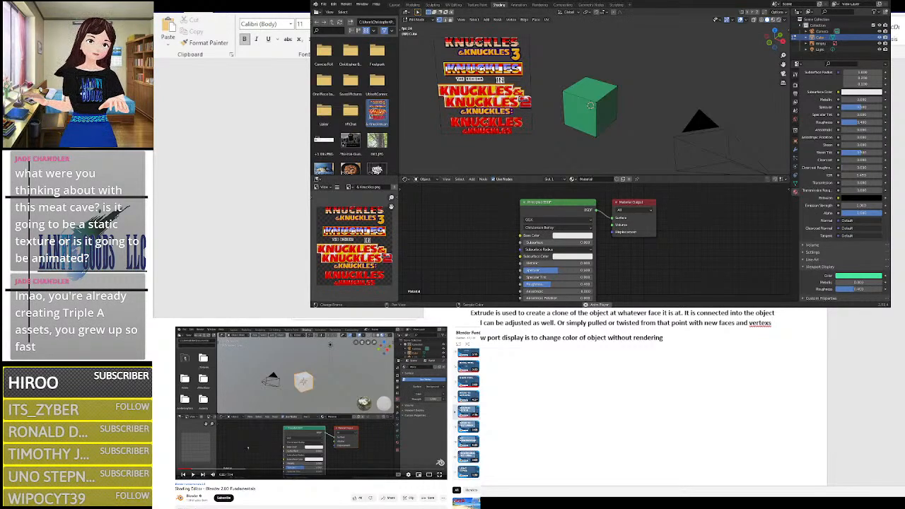
pyautogui.scroll(-2, 466, 414)
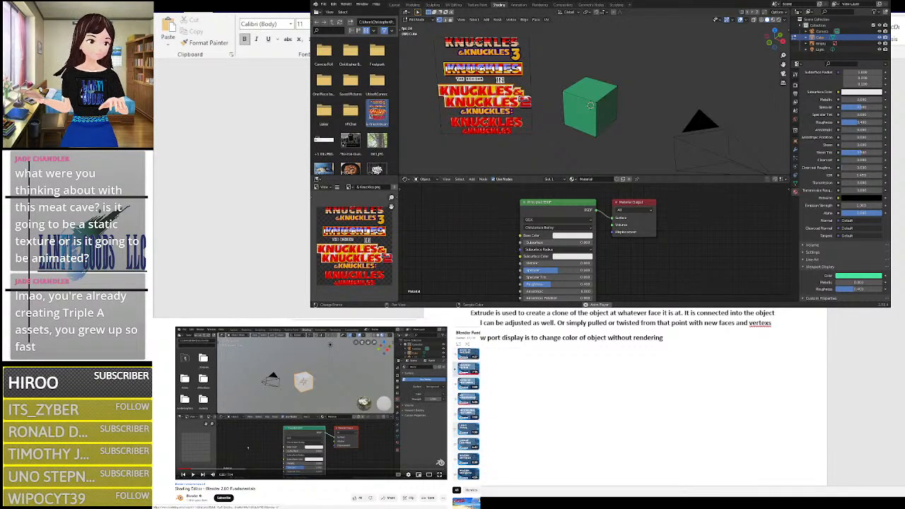
pyautogui.scroll(-3, 467, 415)
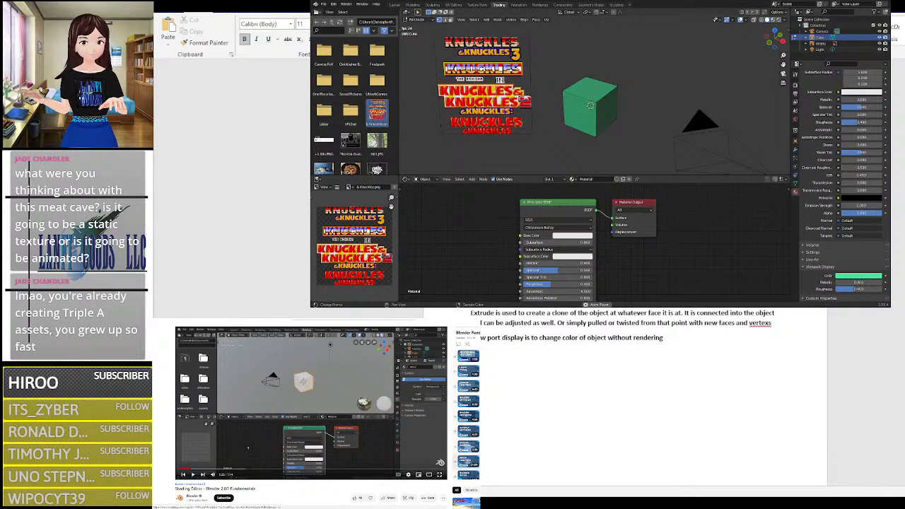
pyautogui.scroll(-3, 467, 414)
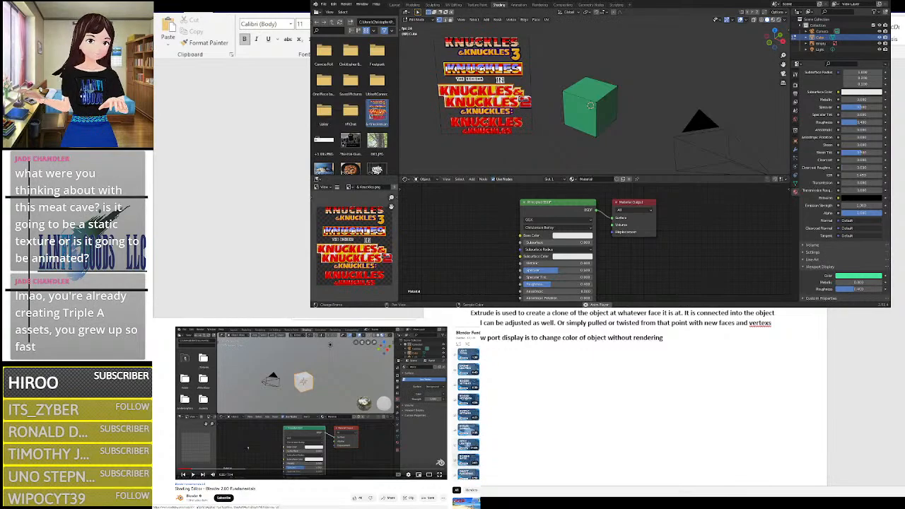
pyautogui.scroll(-3, 467, 415)
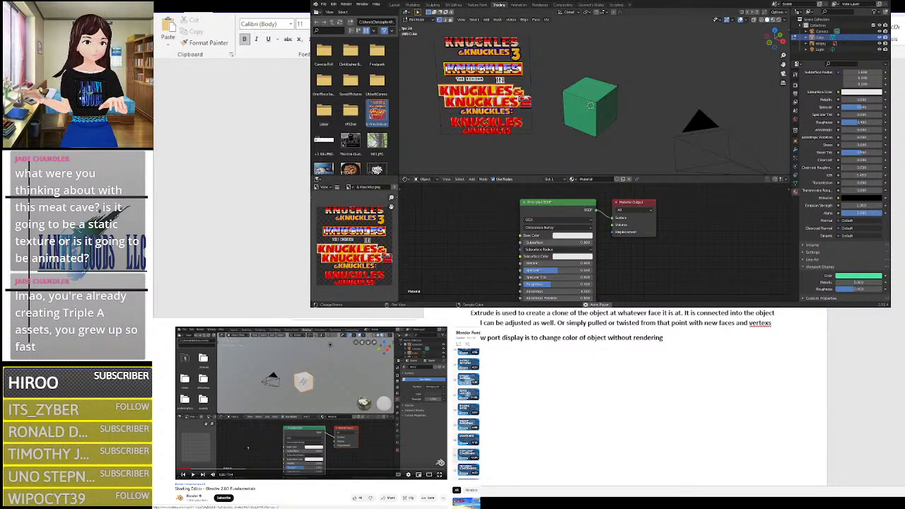
pyautogui.scroll(-3, 467, 414)
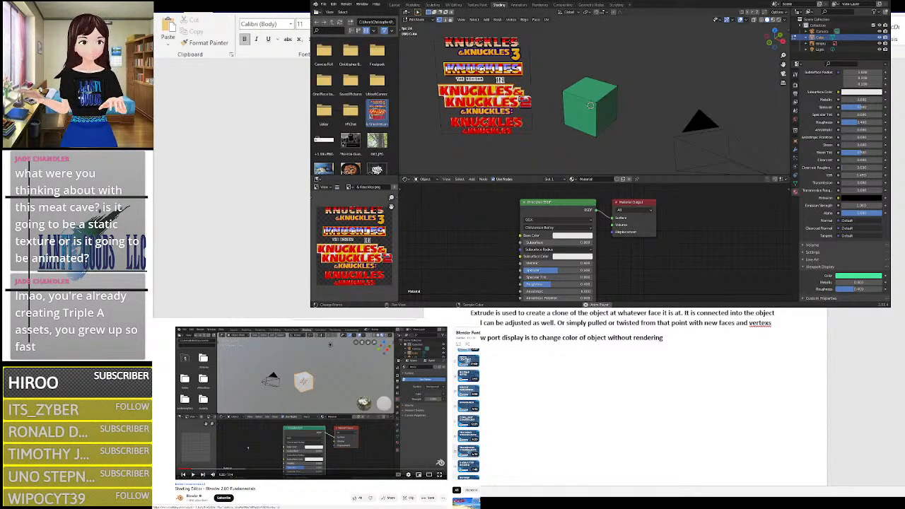
pyautogui.scroll(-3, 467, 415)
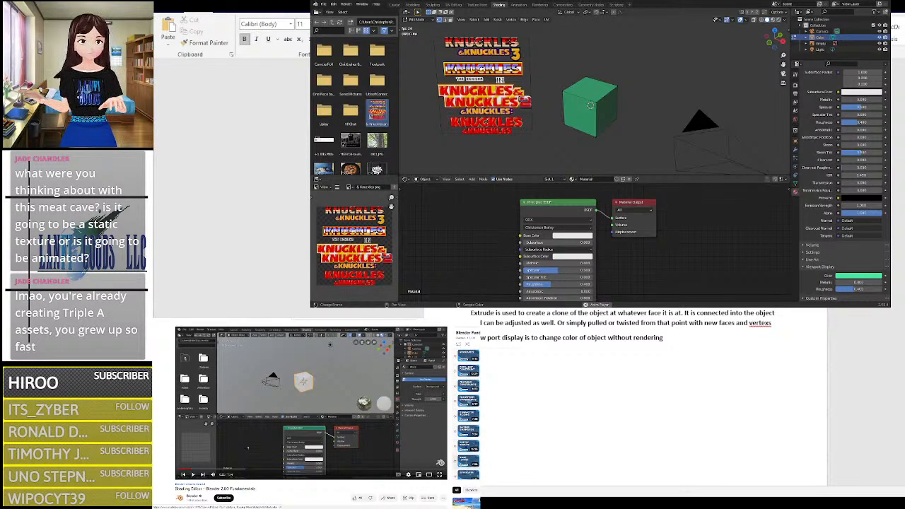
pyautogui.scroll(-5, 466, 414)
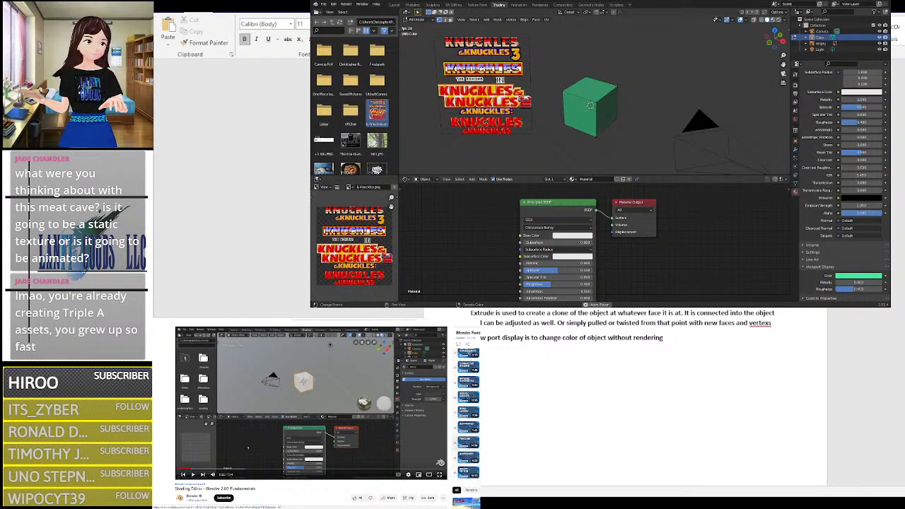
pyautogui.scroll(-5, 466, 414)
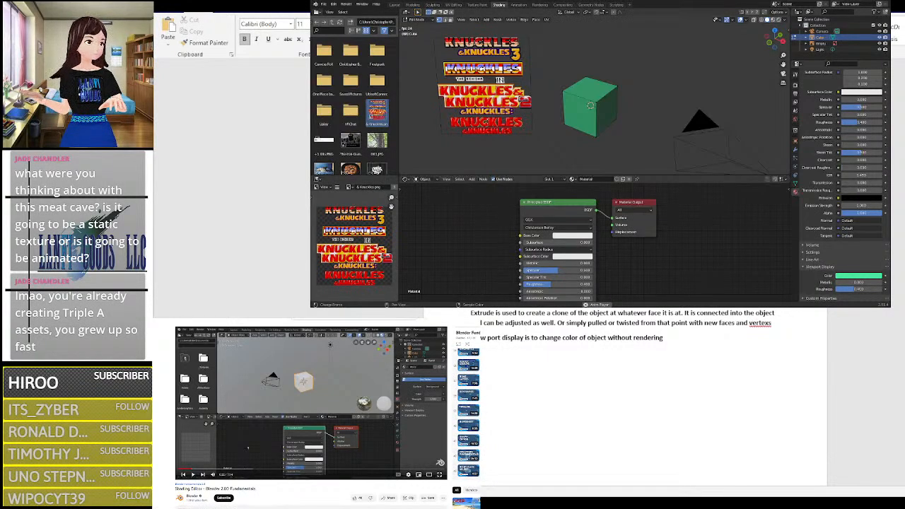
pyautogui.scroll(-1, 317, 414)
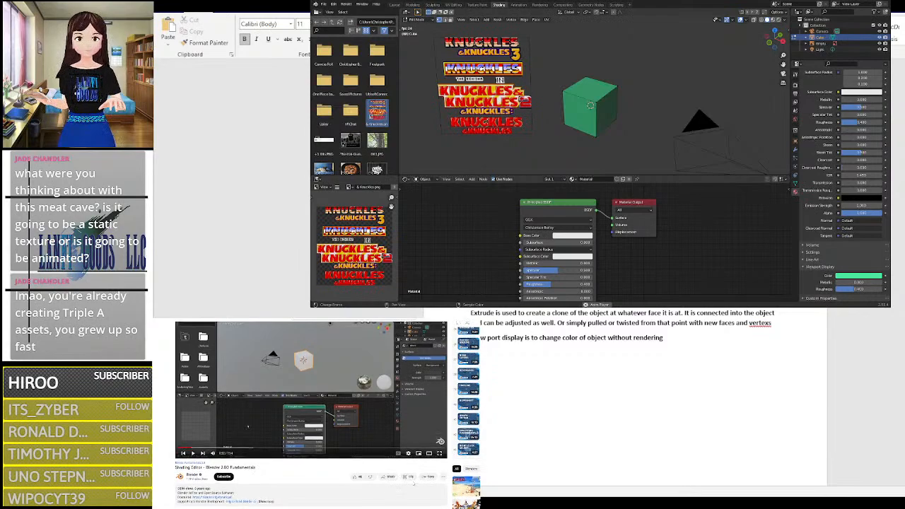
pyautogui.scroll(1, 414, 485)
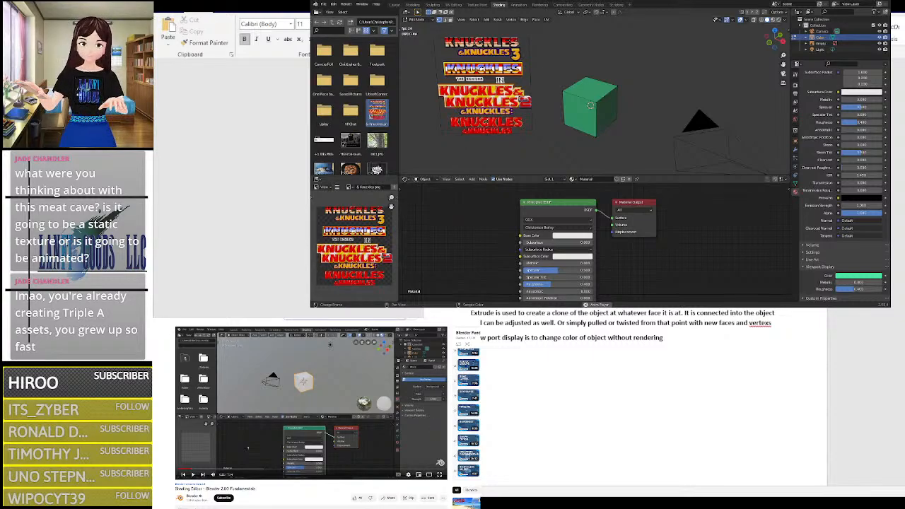
# Step: Search YouTube for Blender cave tutorials, open "How to make caves (high and low poly) | Blender 2.8 Tutorial", and pause it further in
pyautogui.write('blender ca')
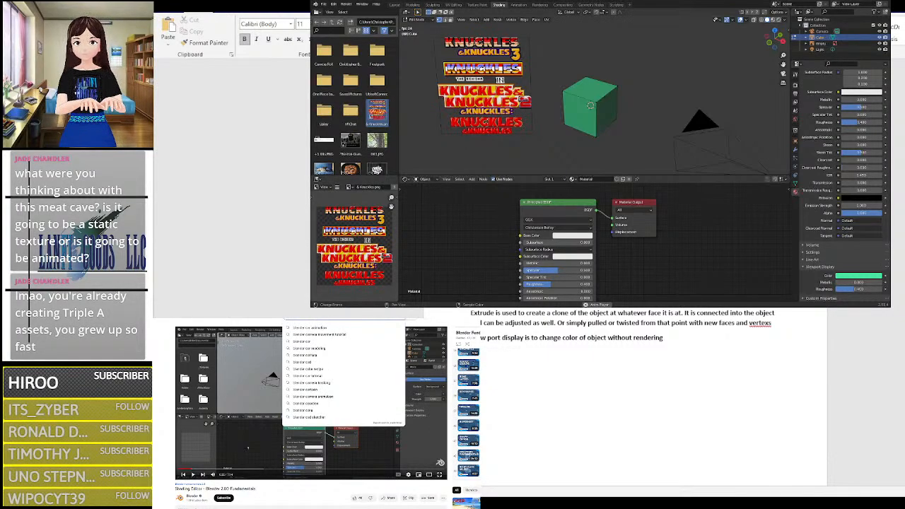
pyautogui.press('Return')
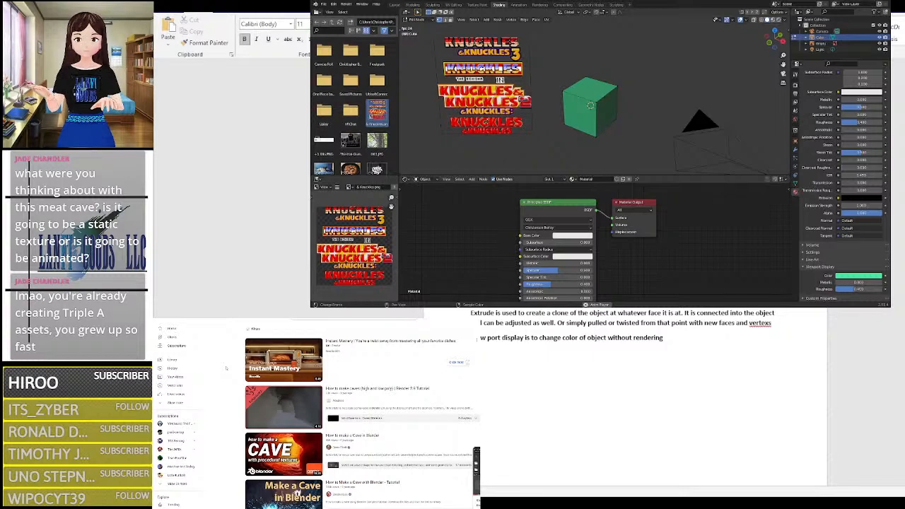
pyautogui.click(350, 391)
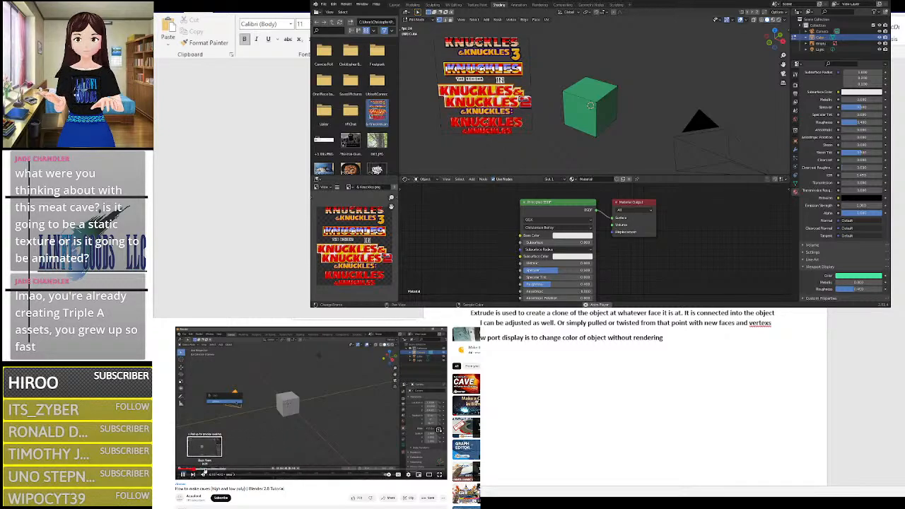
pyautogui.click(204, 469)
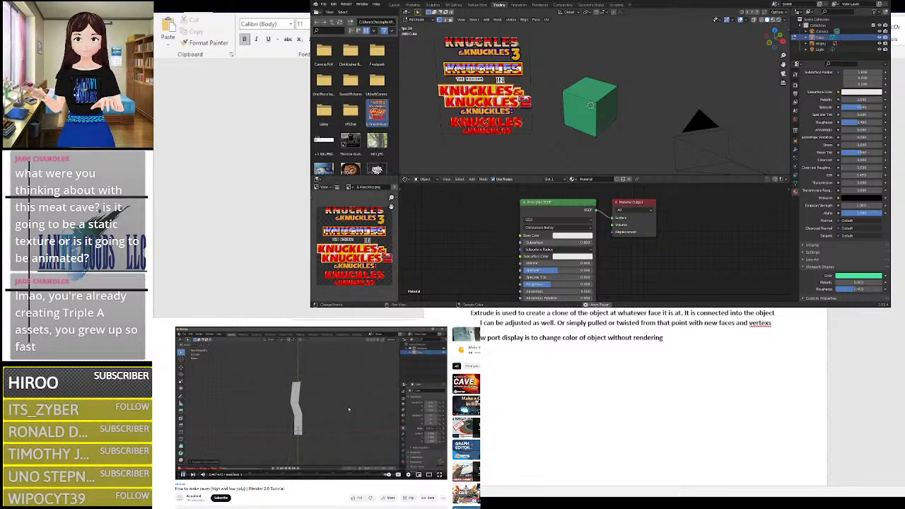
pyautogui.click(348, 408)
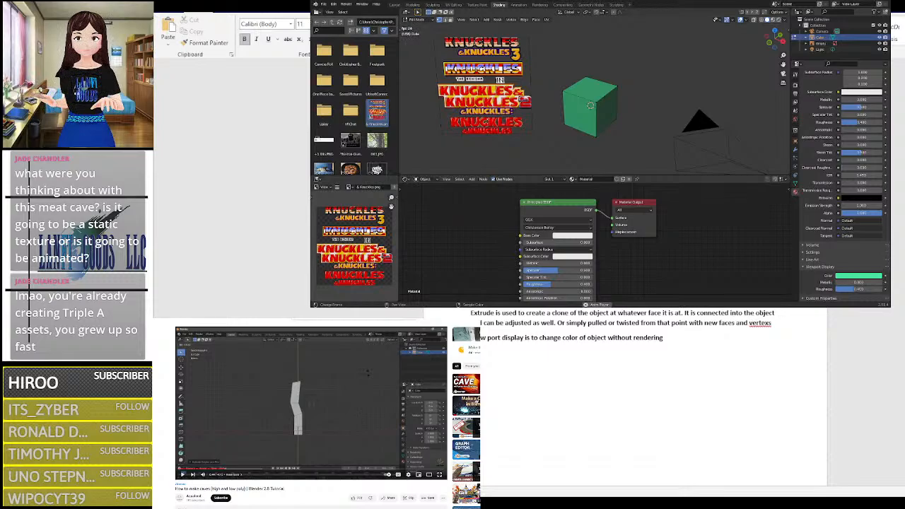
# Step: In Blender, switch to the Modeling workspace and set its 3D viewport to Solid shading
pyautogui.click(413, 5)
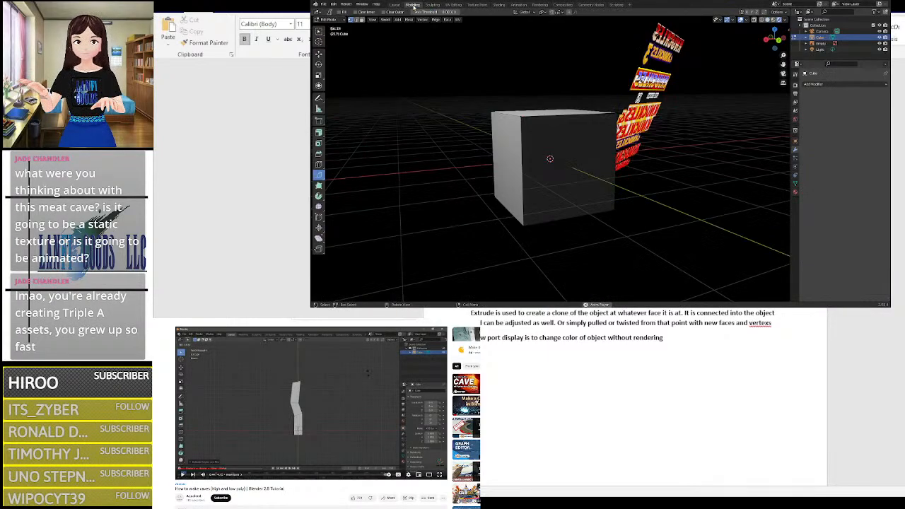
pyautogui.moveTo(577, 101)
pyautogui.mouseDown(button='middle')
pyautogui.moveTo(652, 121)
pyautogui.moveTo(574, 186)
pyautogui.moveTo(525, 200)
pyautogui.moveTo(533, 198)
pyautogui.mouseUp(button='middle')
pyautogui.click(768, 21)
pyautogui.moveTo(747, 41); pyautogui.dragTo(703, 91, button='middle')
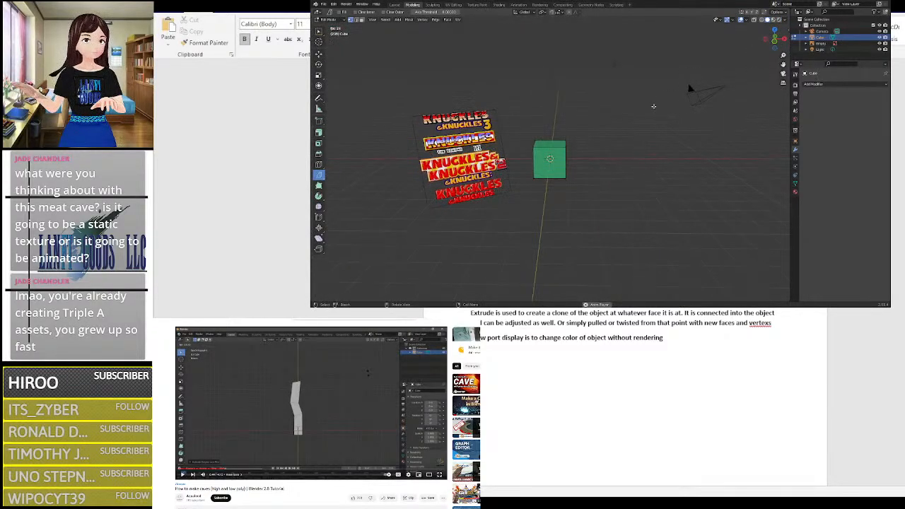
pyautogui.scroll(-2, 616, 169)
pyautogui.moveTo(610, 163)
pyautogui.mouseDown(button='middle')
pyautogui.moveTo(606, 188)
pyautogui.moveTo(603, 178)
pyautogui.mouseUp(button='middle')
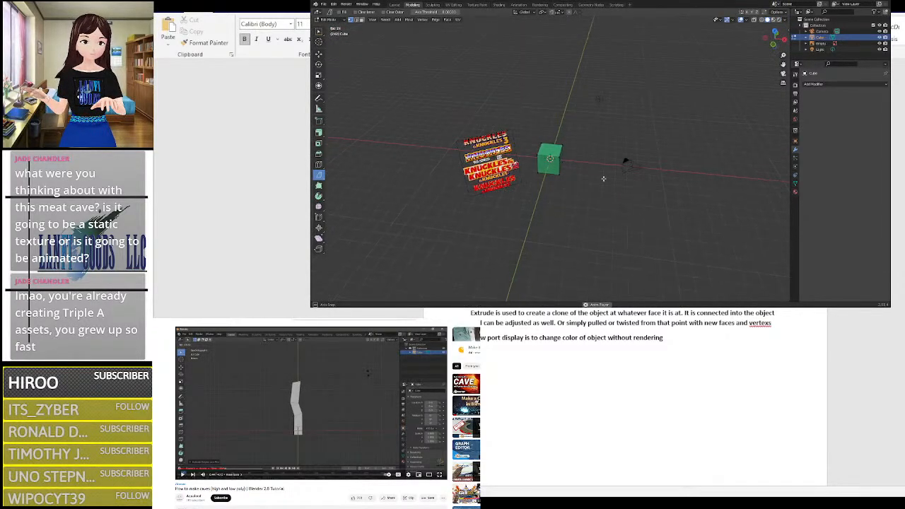
# Step: Change the Viewport Display colour of the cube's material to red
pyautogui.click(795, 192)
pyautogui.scroll(-8, 819, 207)
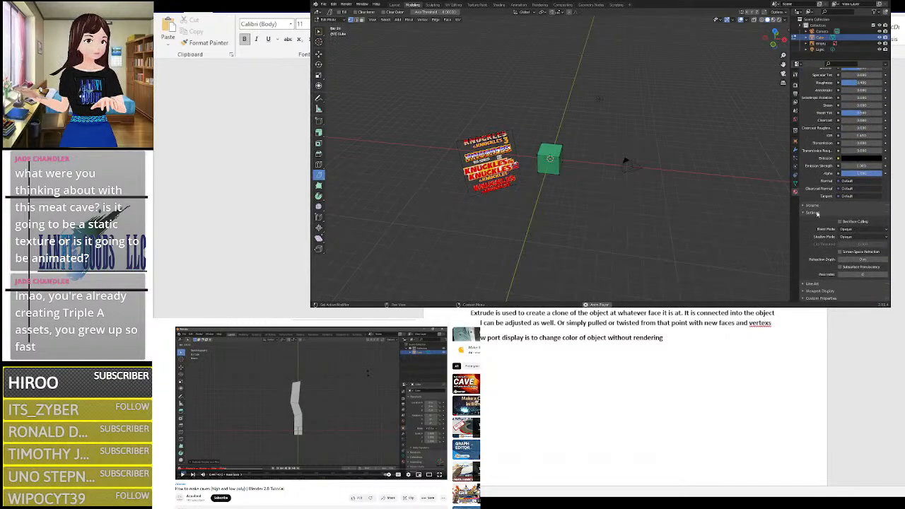
pyautogui.click(809, 290)
pyautogui.scroll(-2, 822, 283)
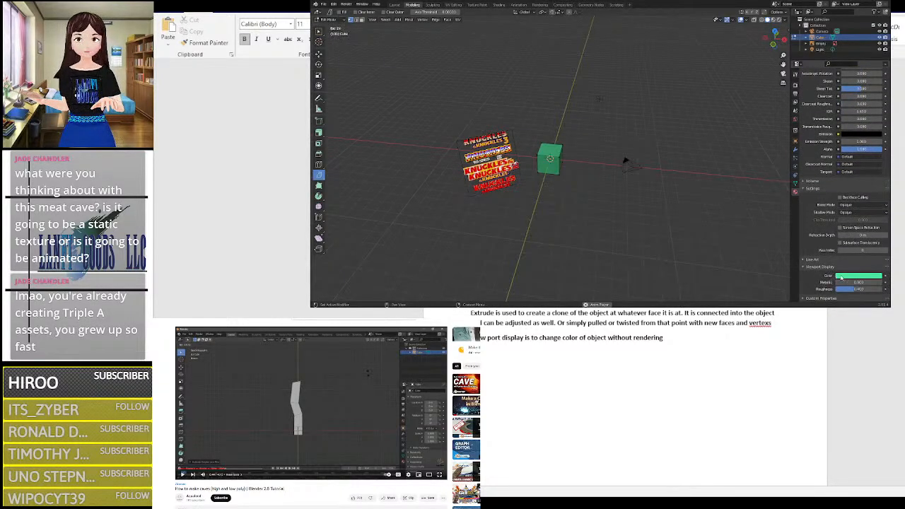
pyautogui.click(858, 275)
pyautogui.click(850, 224)
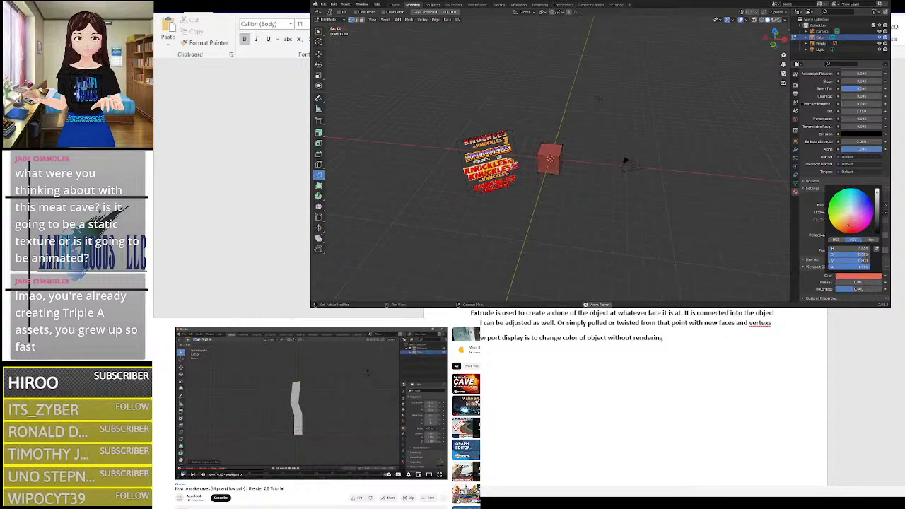
pyautogui.moveTo(847, 226); pyautogui.dragTo(850, 227)
# Step: Delete the Knuckles reference image object from the scene
pyautogui.moveTo(562, 149); pyautogui.dragTo(568, 176, button='middle')
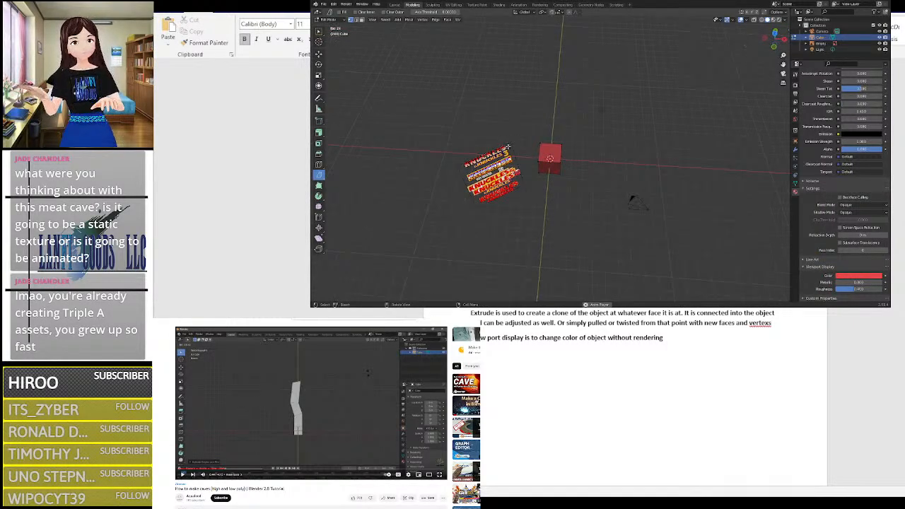
pyautogui.click(822, 45)
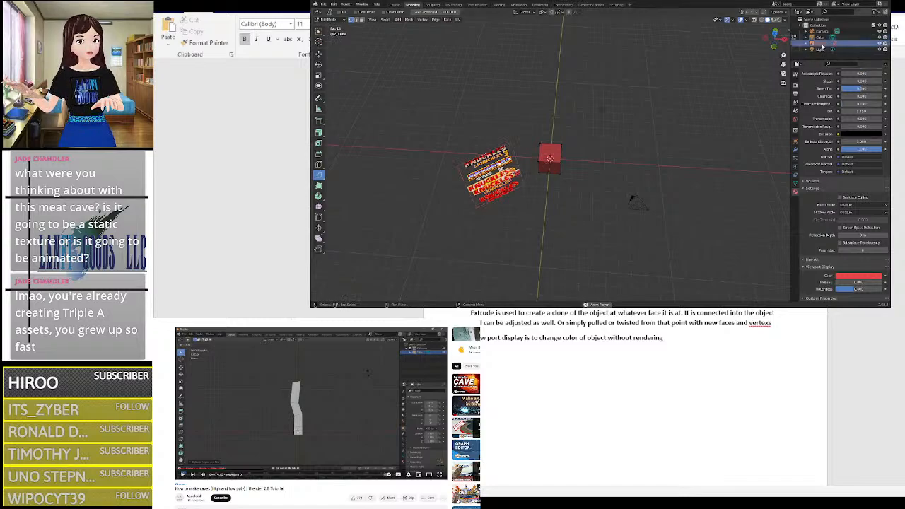
pyautogui.press('Delete')
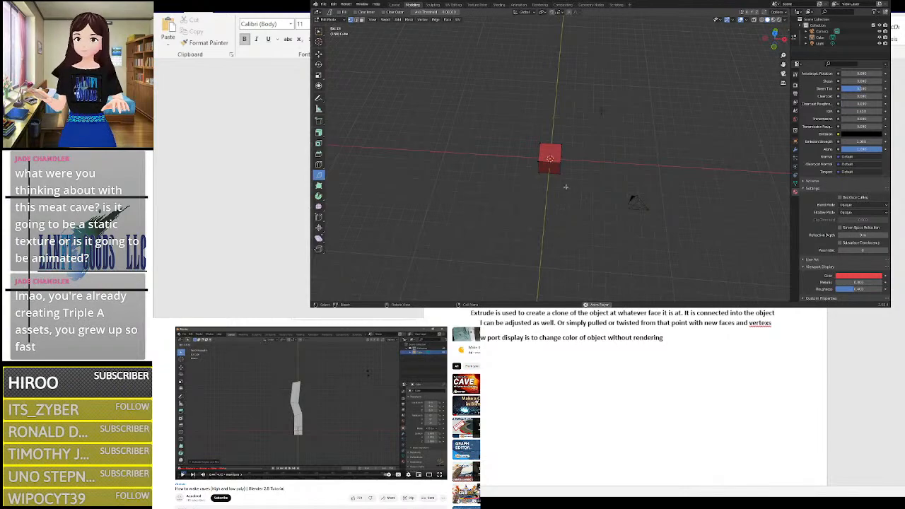
# Step: Select the cube's +Y side face in face select mode and extrude it along the Y axis in top view
pyautogui.moveTo(584, 137); pyautogui.dragTo(539, 176, button='middle')
pyautogui.scroll(6, 598, 161)
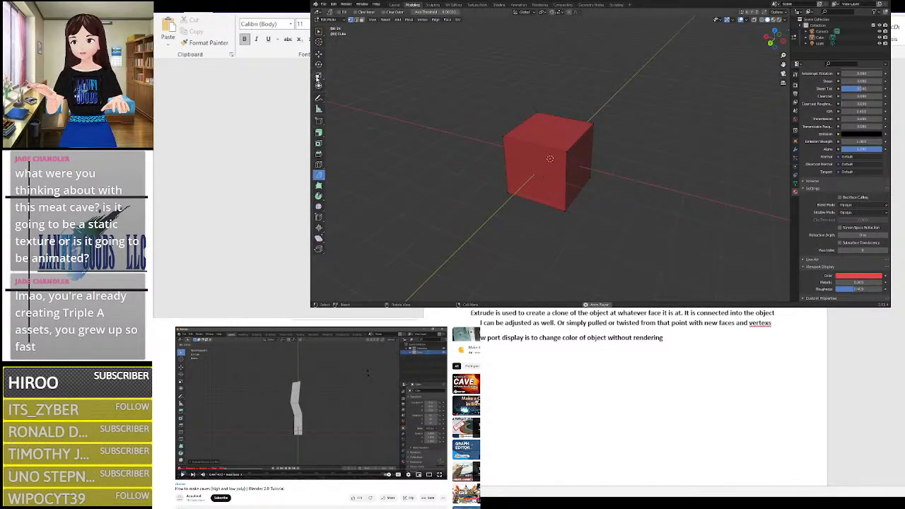
pyautogui.click(360, 20)
pyautogui.click(531, 173)
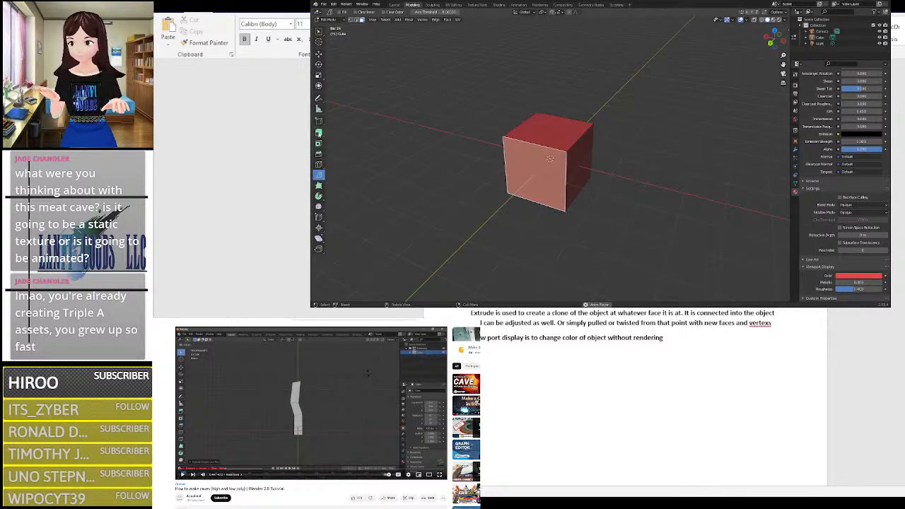
pyautogui.click(319, 132)
pyautogui.moveTo(647, 133); pyautogui.dragTo(548, 133, button='middle')
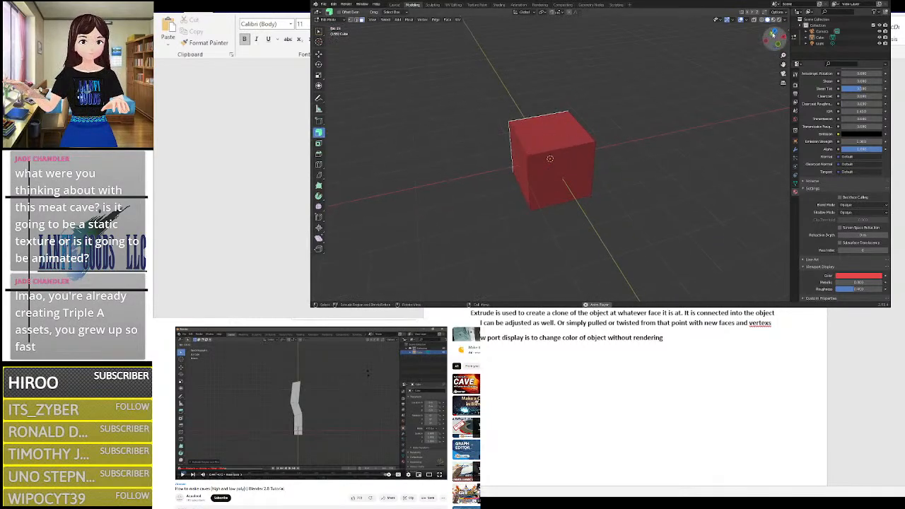
pyautogui.click(775, 33)
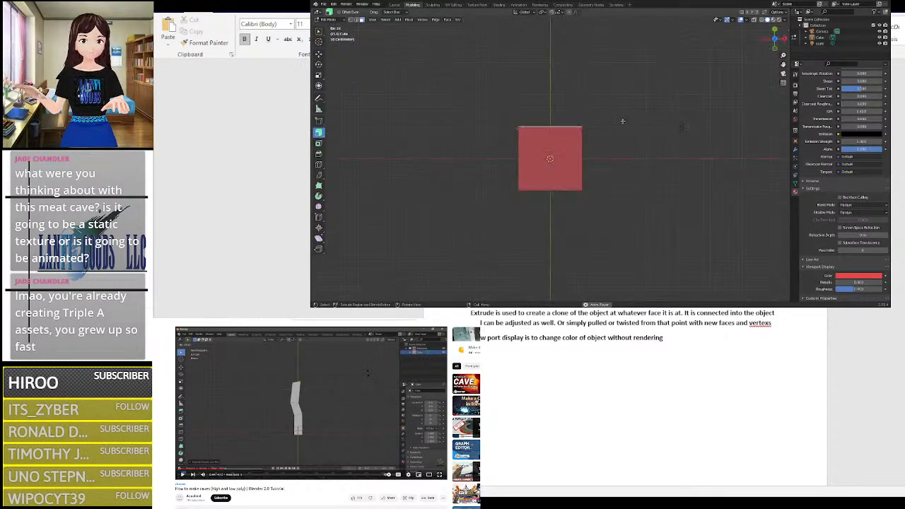
pyautogui.scroll(-5, 615, 130)
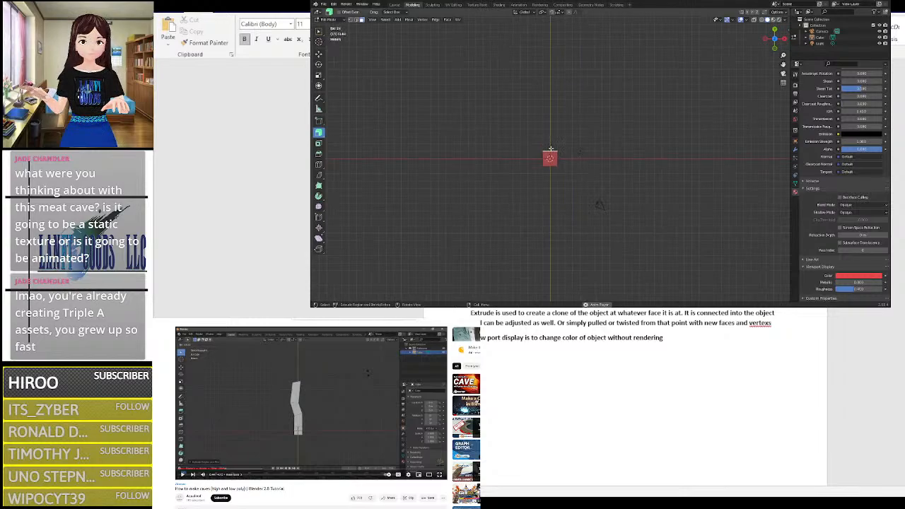
pyautogui.moveTo(551, 150); pyautogui.dragTo(553, 130)
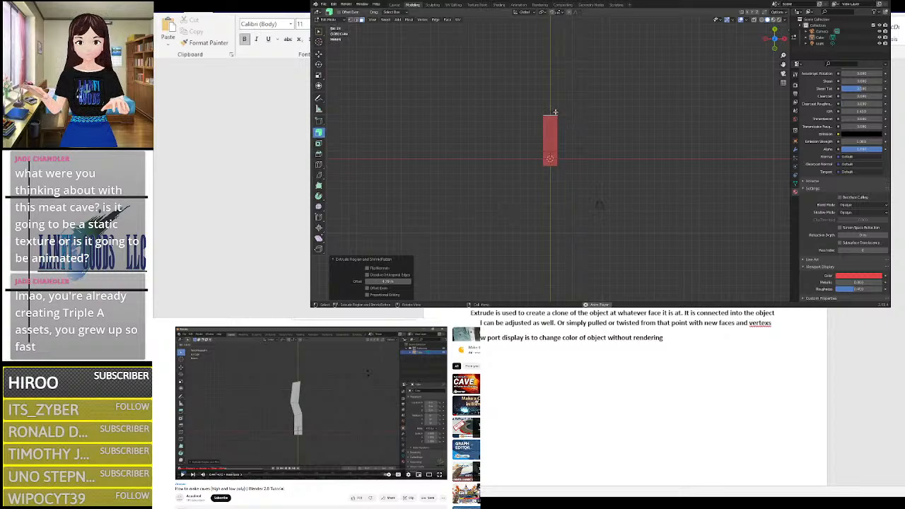
# Step: Try scaling the extruded end face, and play the cave tutorial on to the bent tunnel shape
pyautogui.press('s')
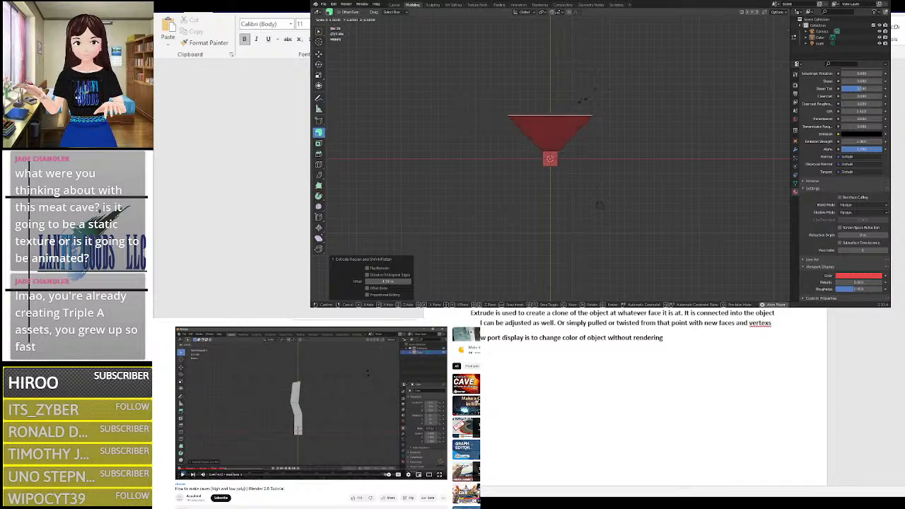
pyautogui.rightClick(583, 101)
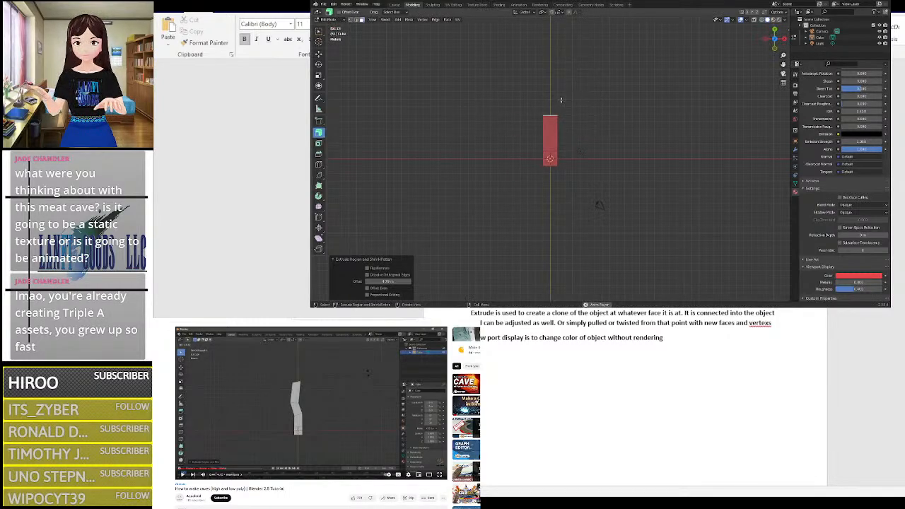
pyautogui.click(265, 433)
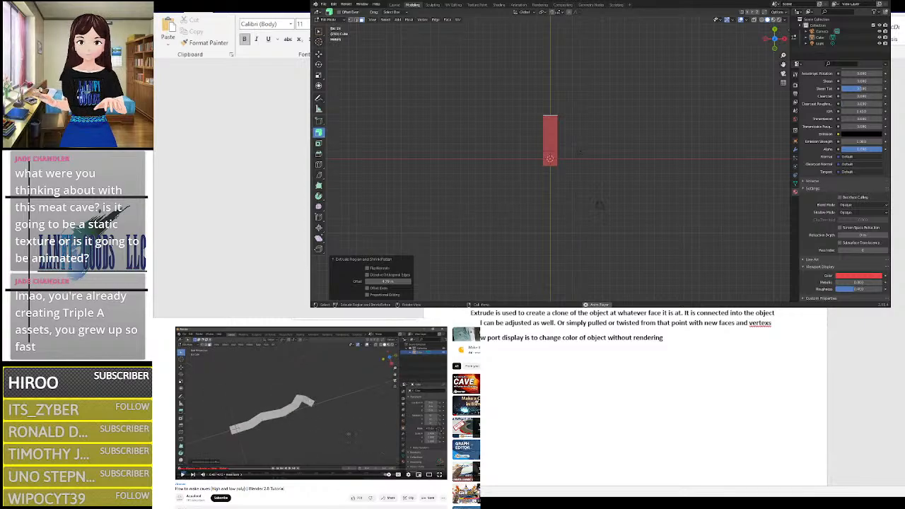
# Step: Rotate the tunnel's end face and extrude a second segment bending toward negative X
pyautogui.press('r')
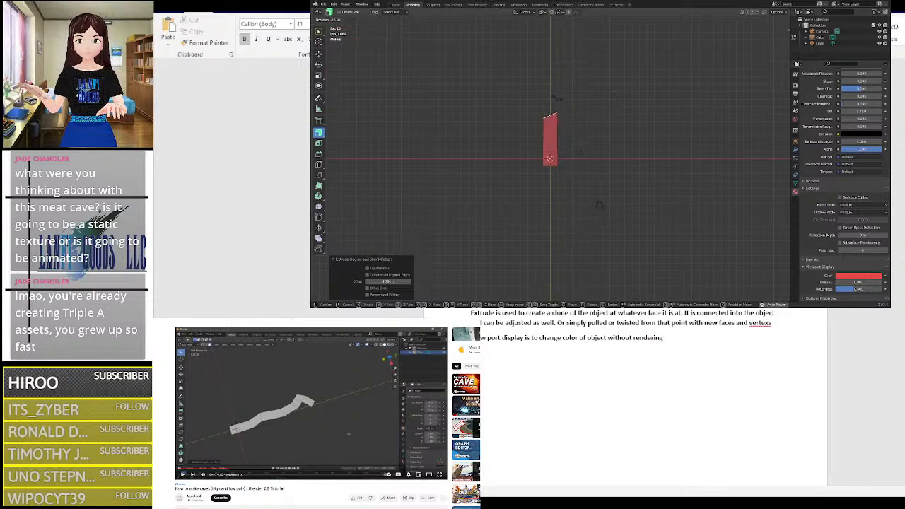
pyautogui.click(559, 98)
pyautogui.press('e')
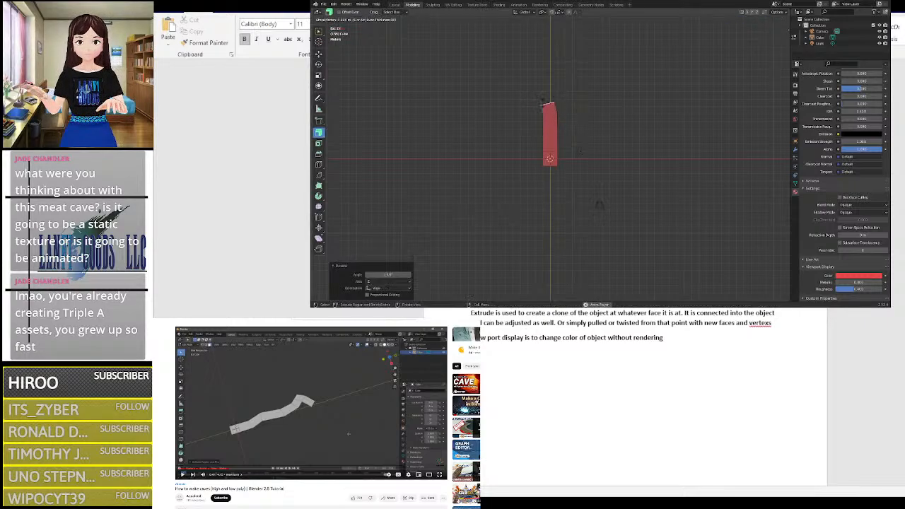
pyautogui.click(533, 84)
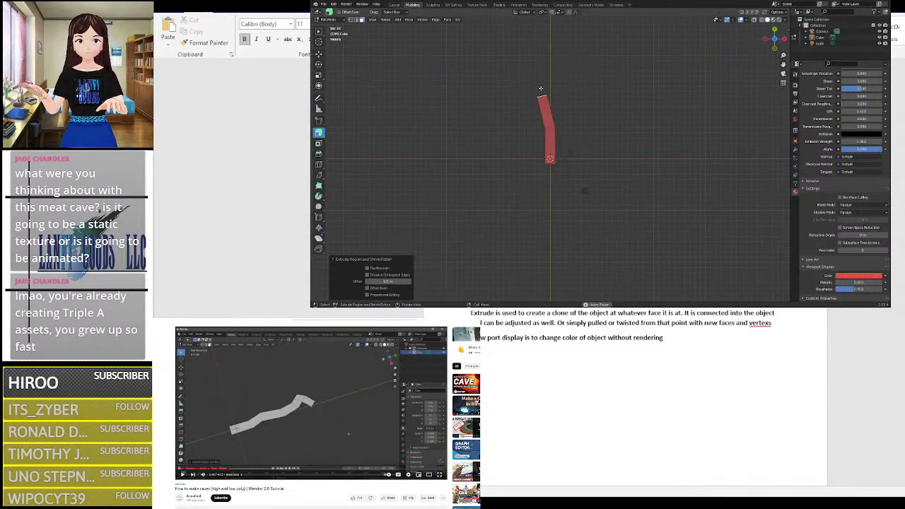
# Step: Rotate the second segment's end face, extrude a third segment bending back toward positive X, and angle its end face
pyautogui.press('r')
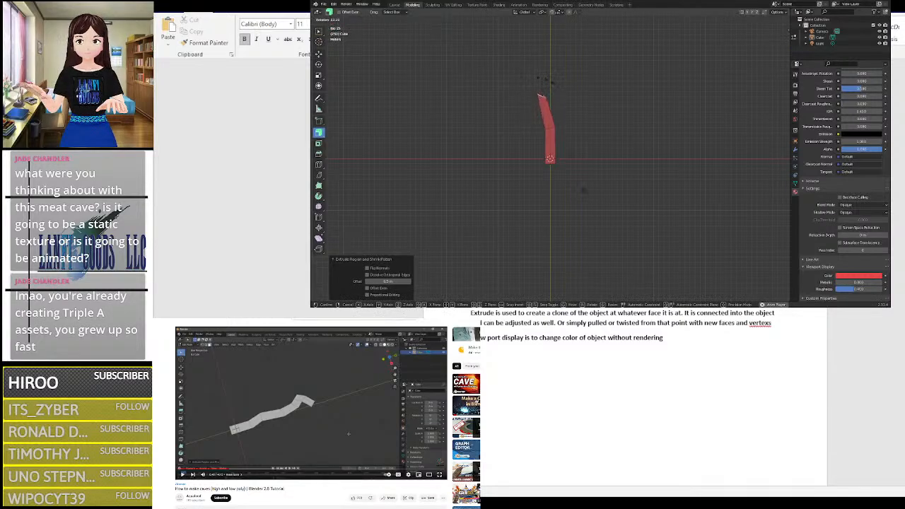
pyautogui.click(545, 79)
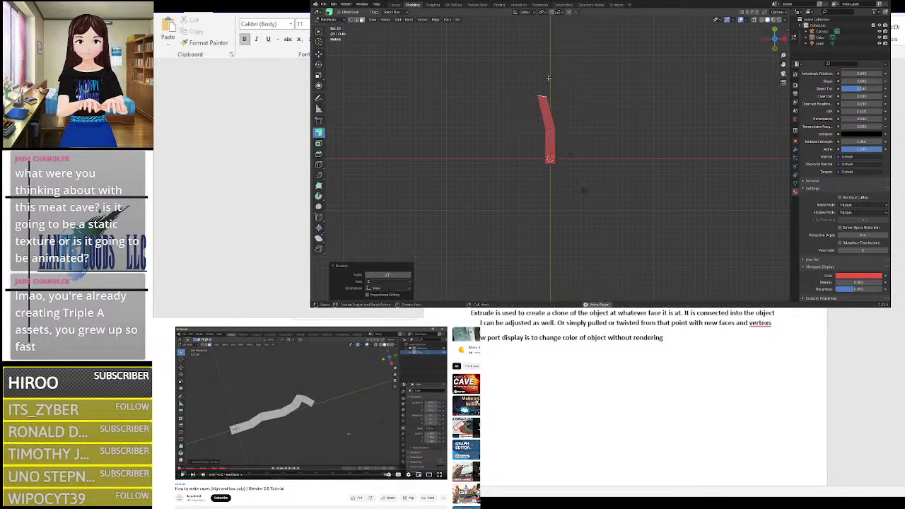
pyautogui.press('e')
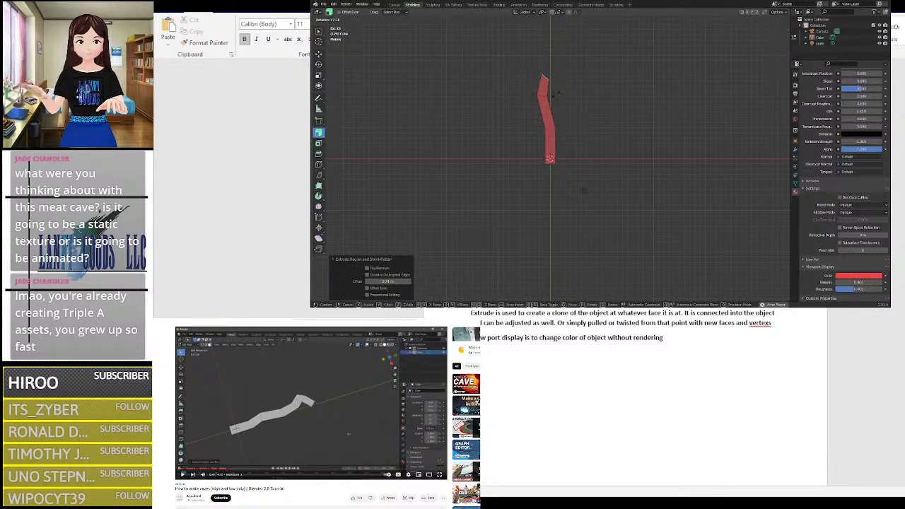
pyautogui.click(557, 86)
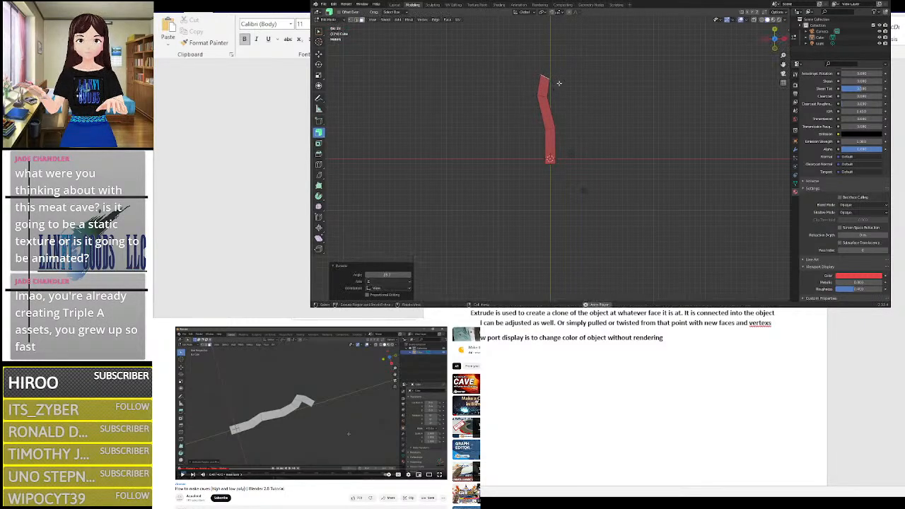
# Step: Place the 3D cursor at the tunnel's first bend
pyautogui.press('e')
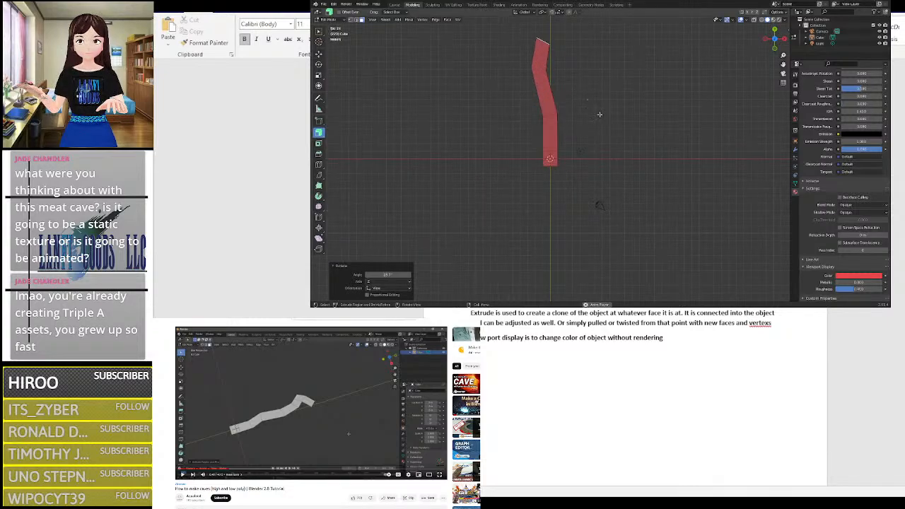
pyautogui.moveTo(600, 114); pyautogui.dragTo(554, 125, button='middle')
pyautogui.rightClick(658, 185)
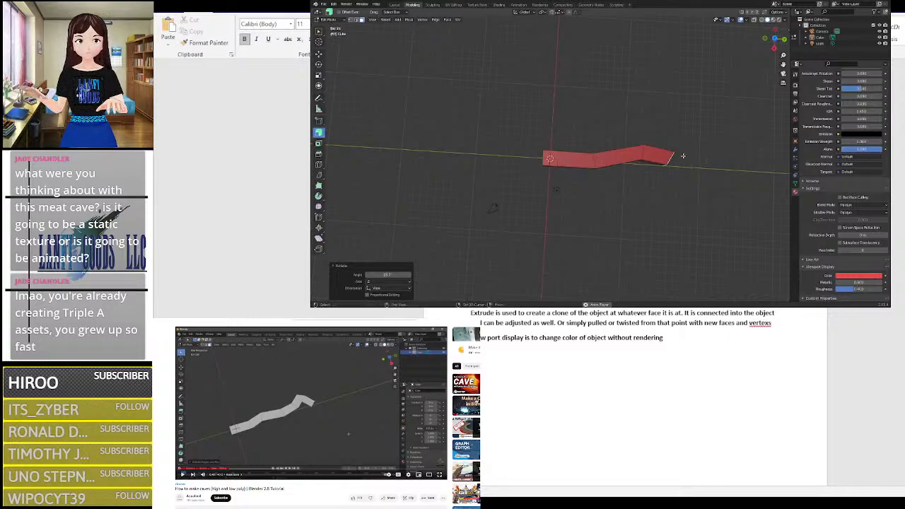
pyautogui.keyDown('shift'); pyautogui.moveTo(680, 192); pyautogui.dragTo(601, 166, button='right'); pyautogui.keyUp('shift')
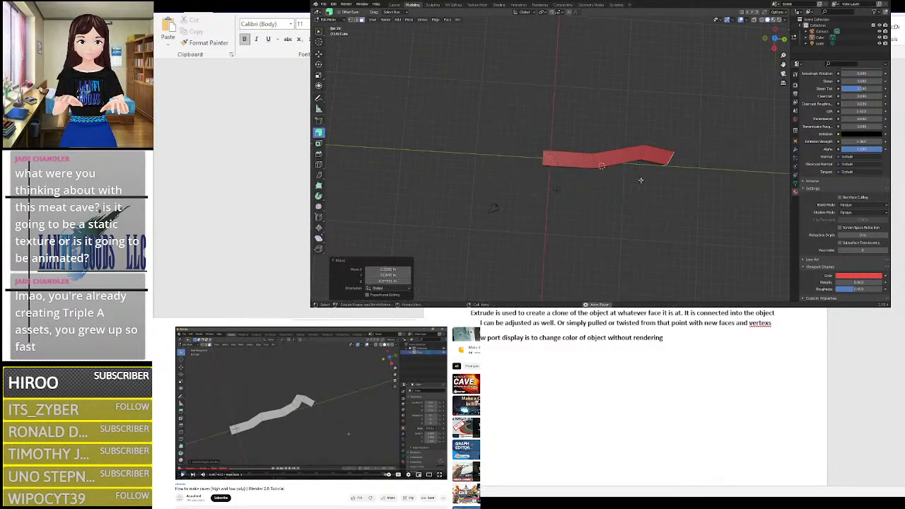
pyautogui.rightClick(643, 181)
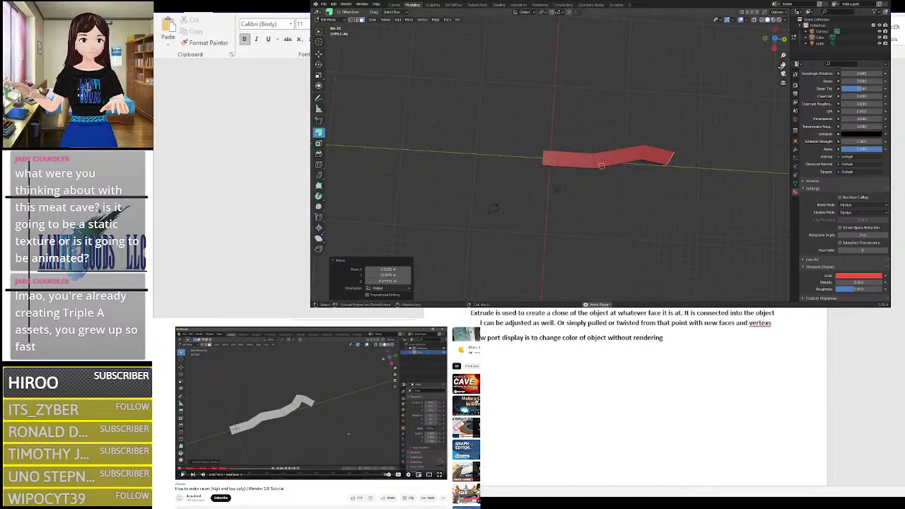
# Step: In top view, extrude a fourth segment from the tunnel's end with Offset Even, and scale its end face down slightly
pyautogui.moveTo(783, 64); pyautogui.dragTo(644, 45)
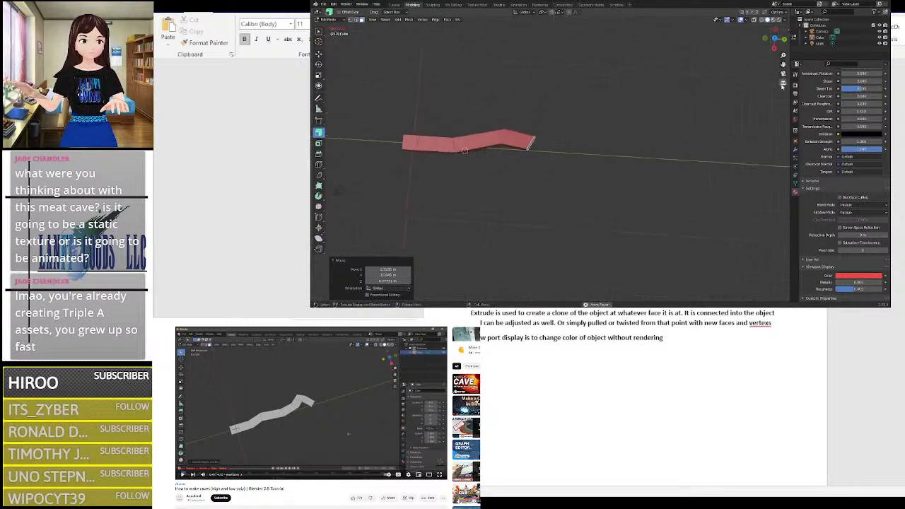
pyautogui.scroll(5, 652, 192)
pyautogui.moveTo(611, 205); pyautogui.dragTo(700, 177, button='middle')
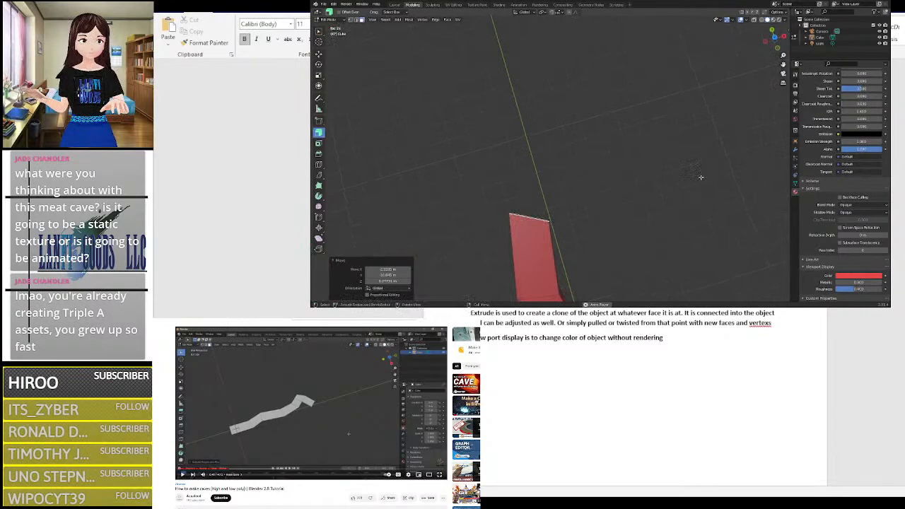
pyautogui.click(775, 41)
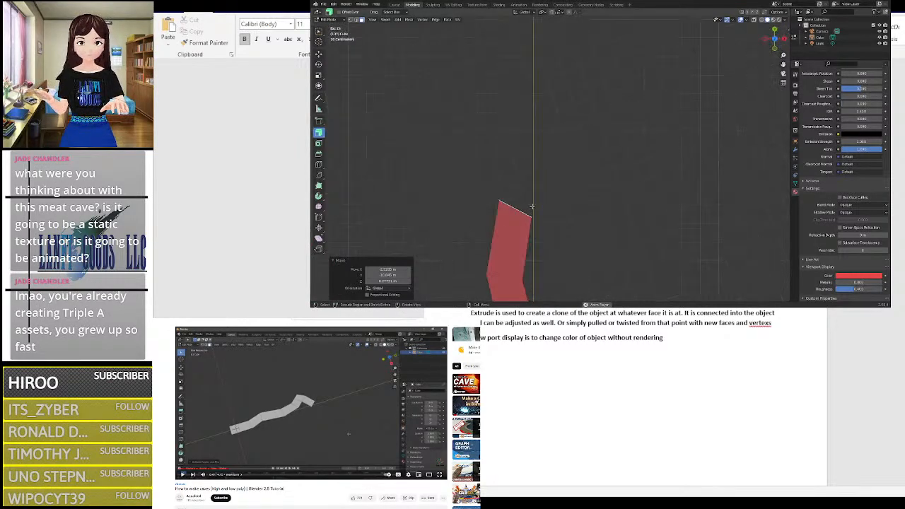
pyautogui.press('e')
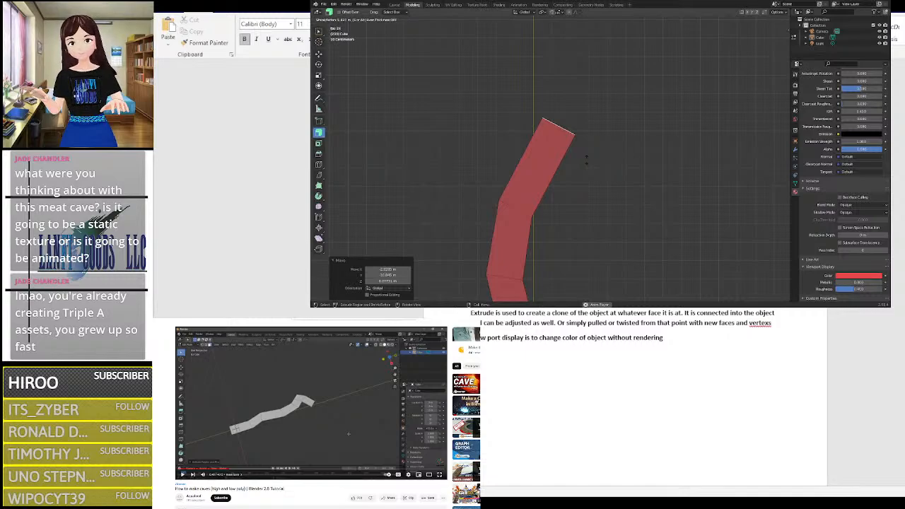
pyautogui.moveTo(585, 161); pyautogui.dragTo(601, 159)
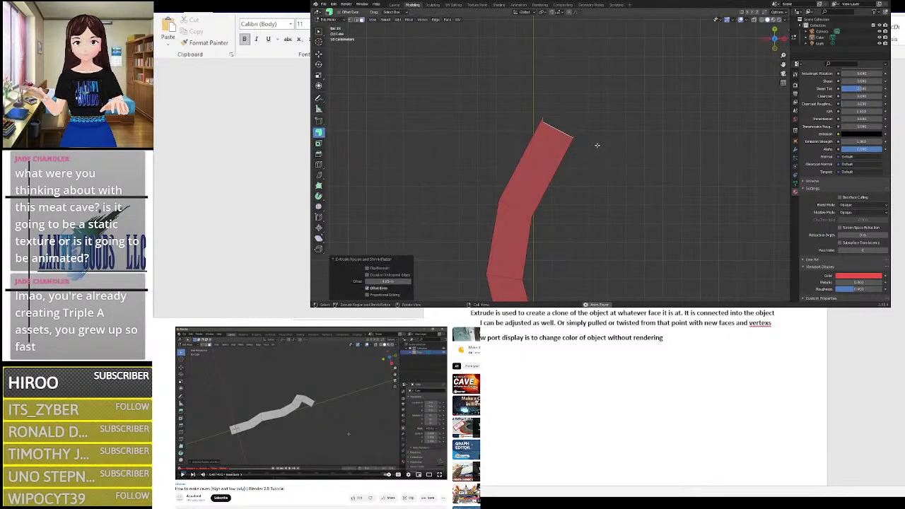
pyautogui.press('s')
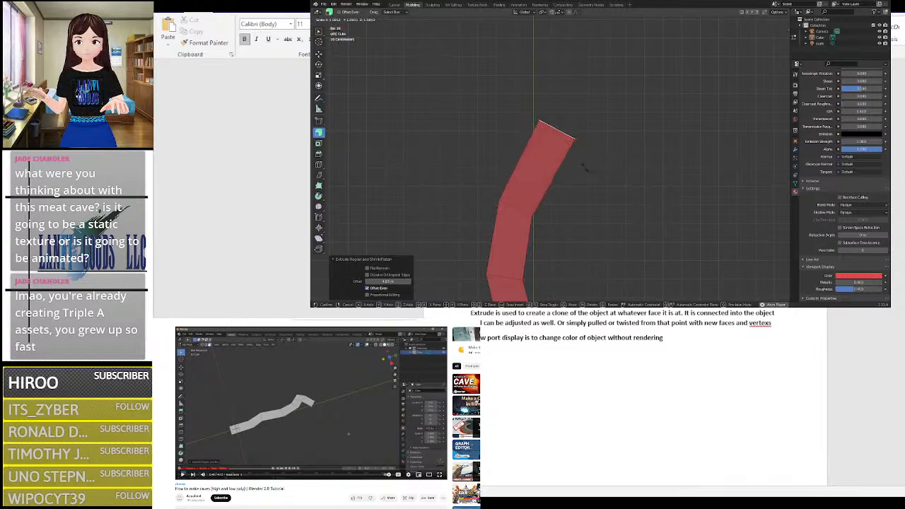
pyautogui.click(579, 161)
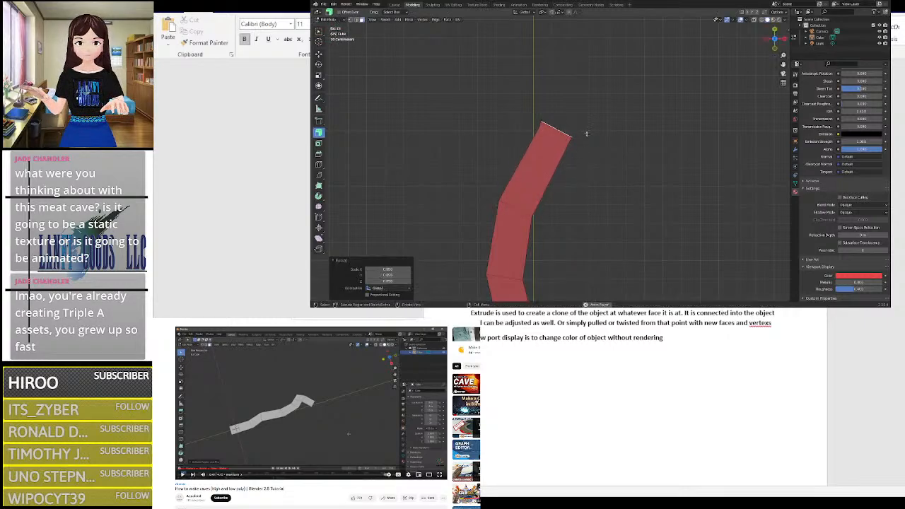
# Step: Narrow the tunnel's end face and extrude a long, slim segment from it
pyautogui.moveTo(586, 133); pyautogui.dragTo(667, 44)
pyautogui.click(586, 110)
pyautogui.scroll(-2, 667, 43)
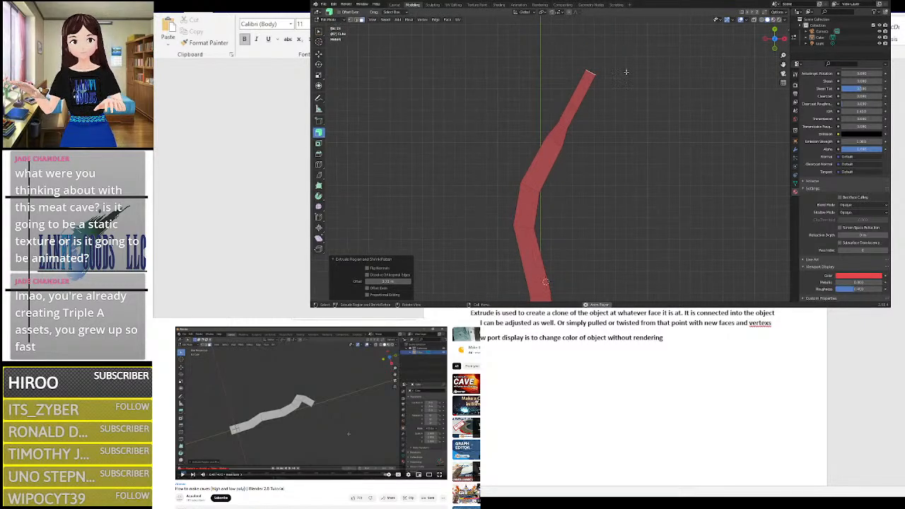
# Step: Widen the slim segment's end face, then extrude the tunnel a little further and rotate the new end face toward positive X
pyautogui.press('s')
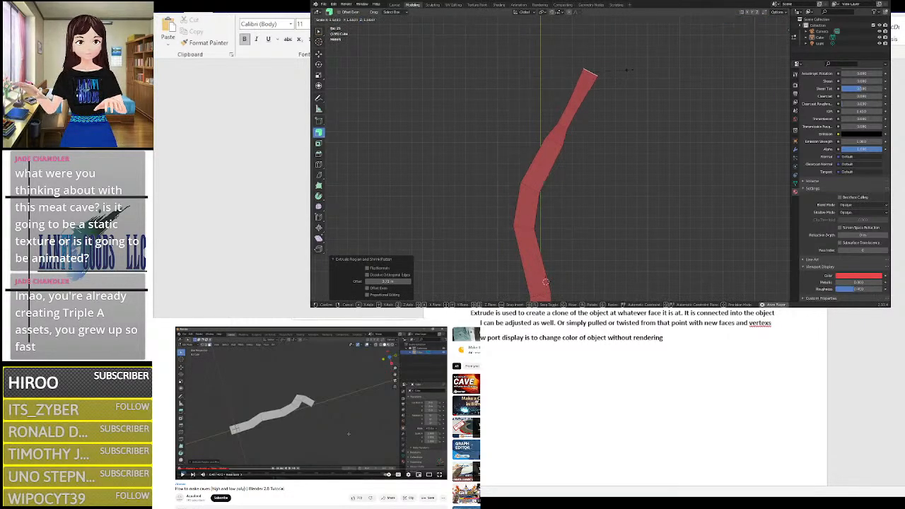
pyautogui.click(630, 70)
pyautogui.press('e')
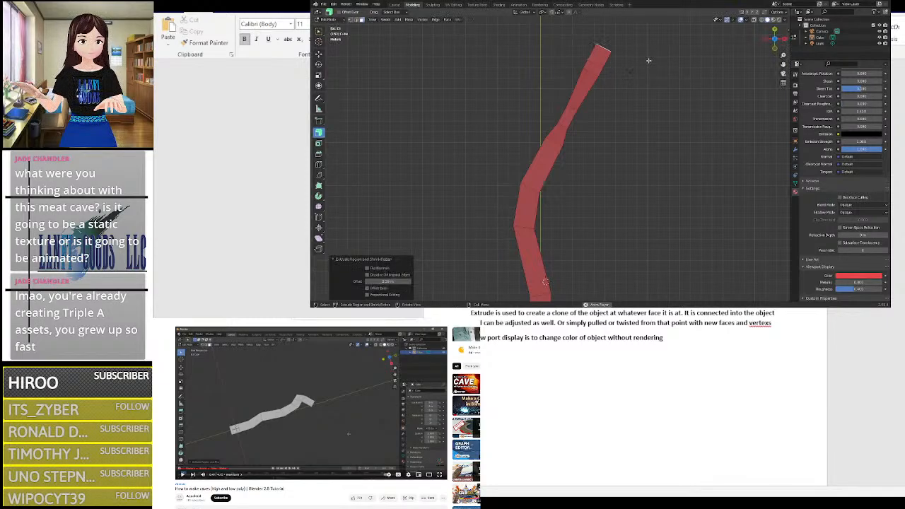
pyautogui.click(670, 103)
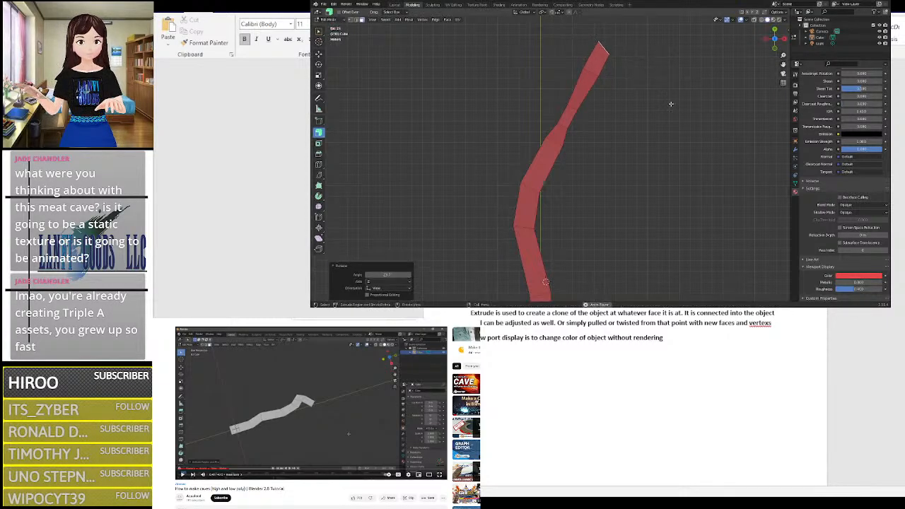
# Step: Extrude another segment angled toward positive X and scale its end face up to about 1.4
pyautogui.press('e')
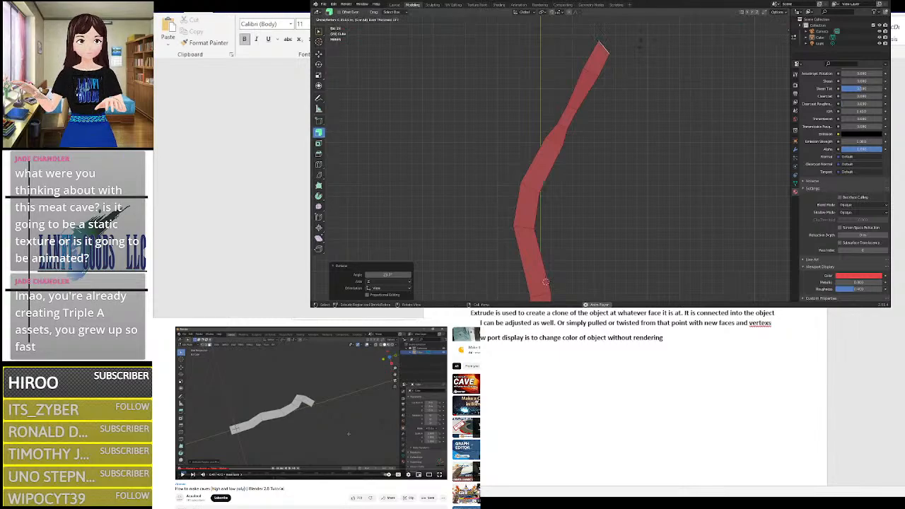
pyautogui.click(625, 53)
pyautogui.scroll(-2, 626, 52)
pyautogui.press('e')
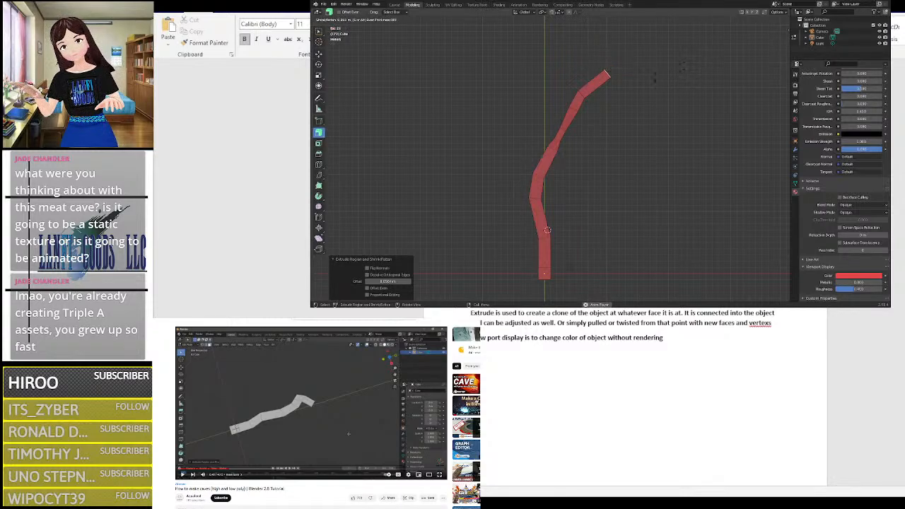
pyautogui.press('s')
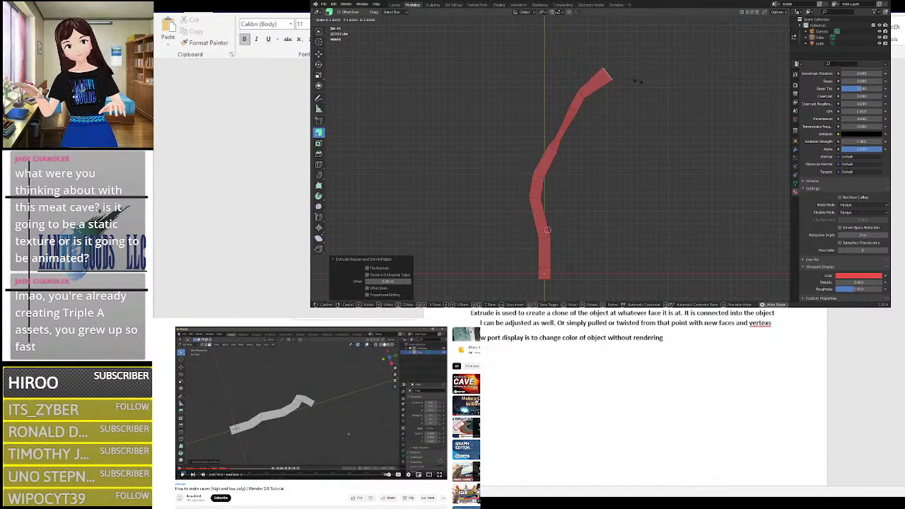
pyautogui.click(633, 80)
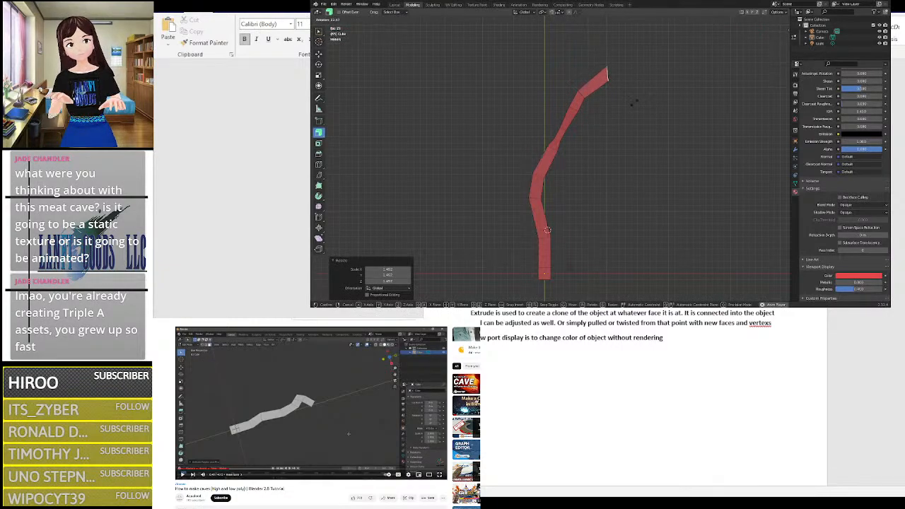
# Step: Rotate the tunnel's end face to point along positive X and scale it up slightly
pyautogui.click(634, 101)
pyautogui.press('s')
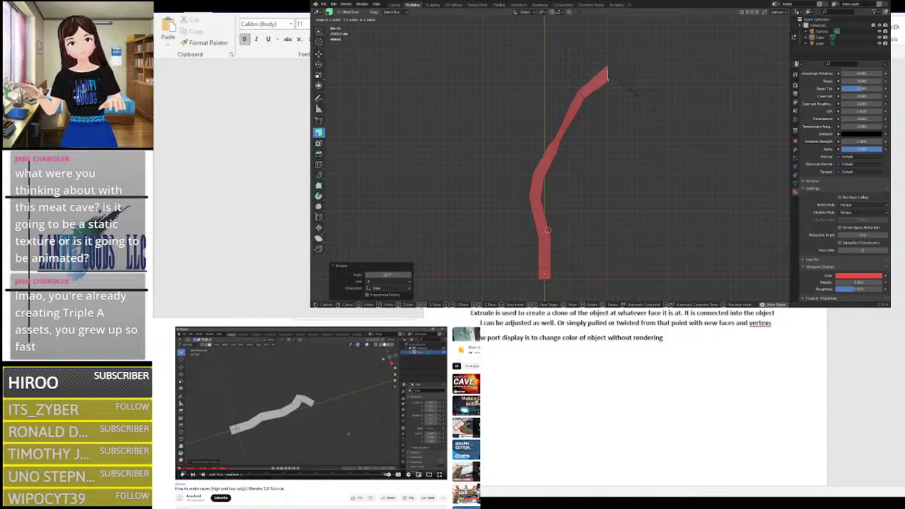
pyautogui.click(632, 90)
pyautogui.press('r')
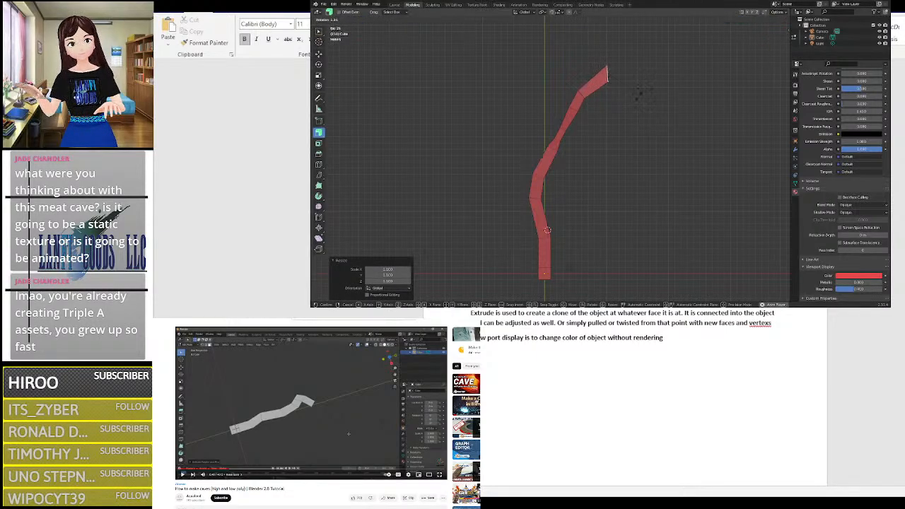
pyautogui.click(635, 97)
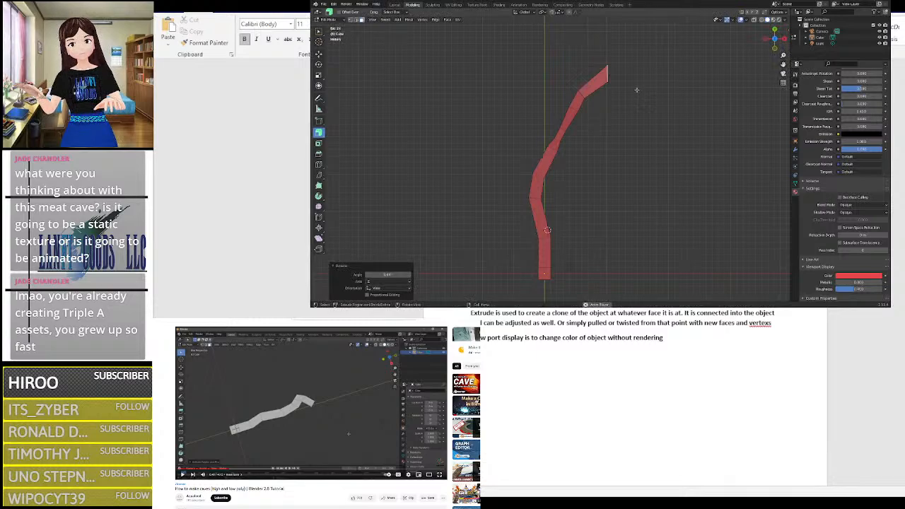
# Step: Extrude a short segment and a longer one from the tunnel's end, both along positive X
pyautogui.press('e')
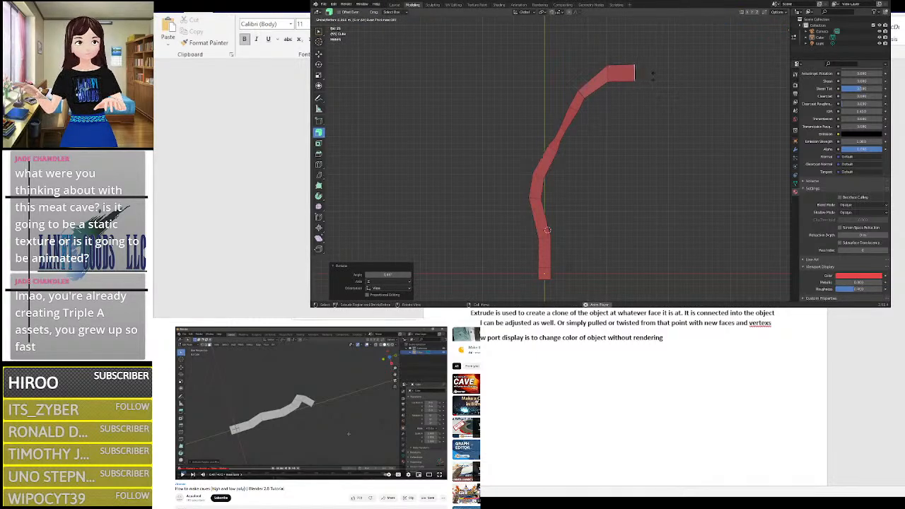
pyautogui.click(643, 92)
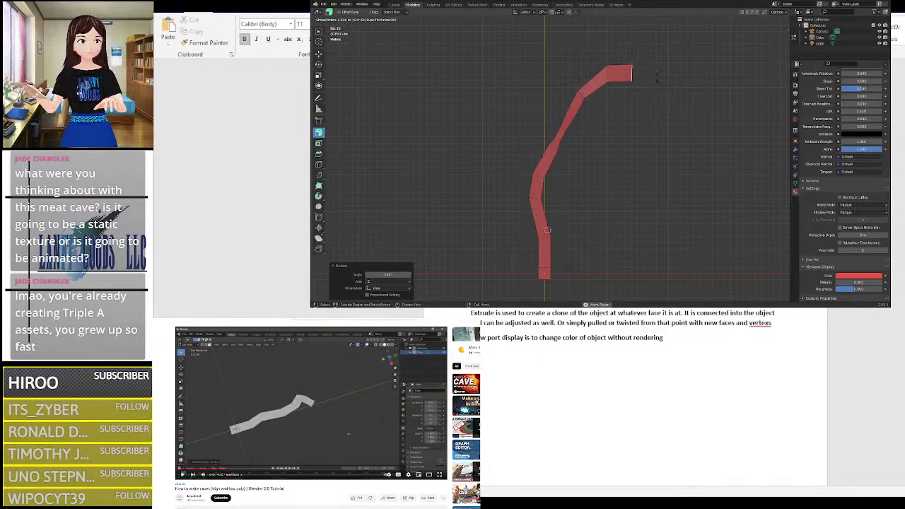
pyautogui.moveTo(647, 98); pyautogui.dragTo(515, 109, button='middle')
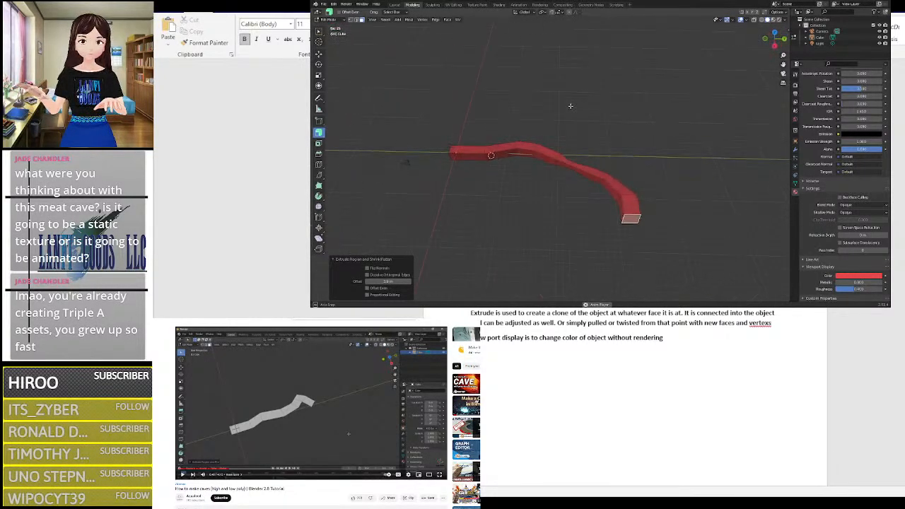
pyautogui.moveTo(633, 223); pyautogui.dragTo(634, 300)
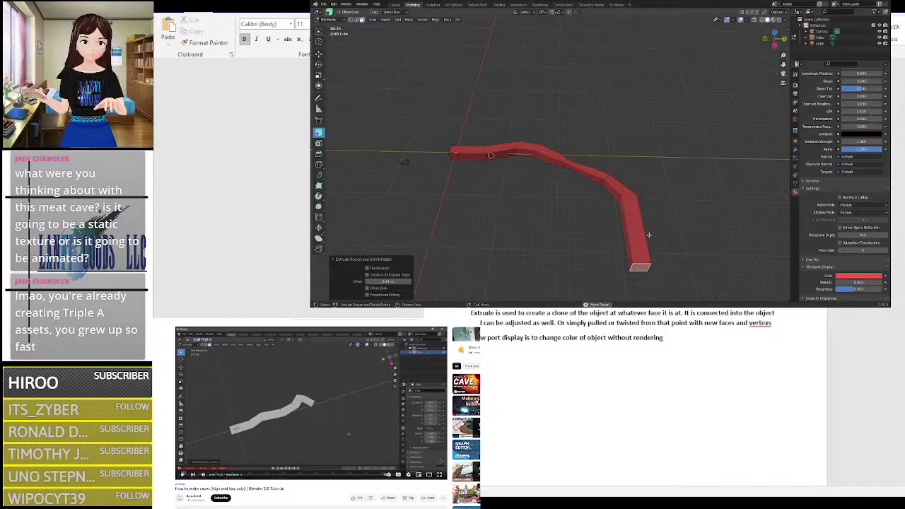
pyautogui.press('r')
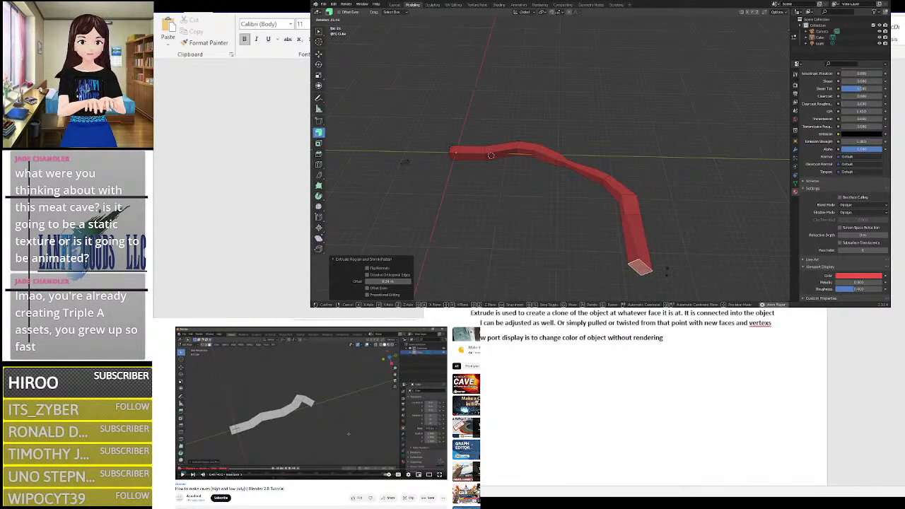
pyautogui.press('Escape')
# Step: In top view, rotate the tunnel's end face clockwise toward negative Y and scale it up to widen the tunnel
pyautogui.click(774, 33)
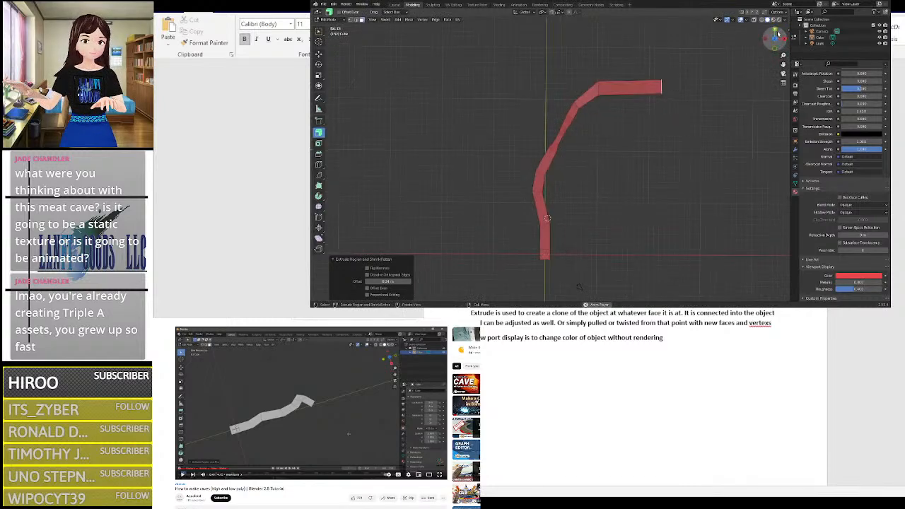
pyautogui.press('r')
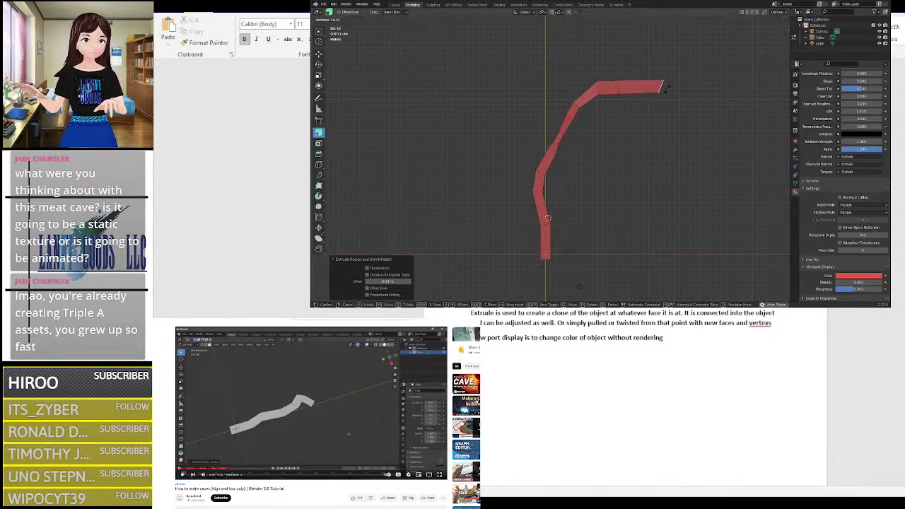
pyautogui.click(669, 97)
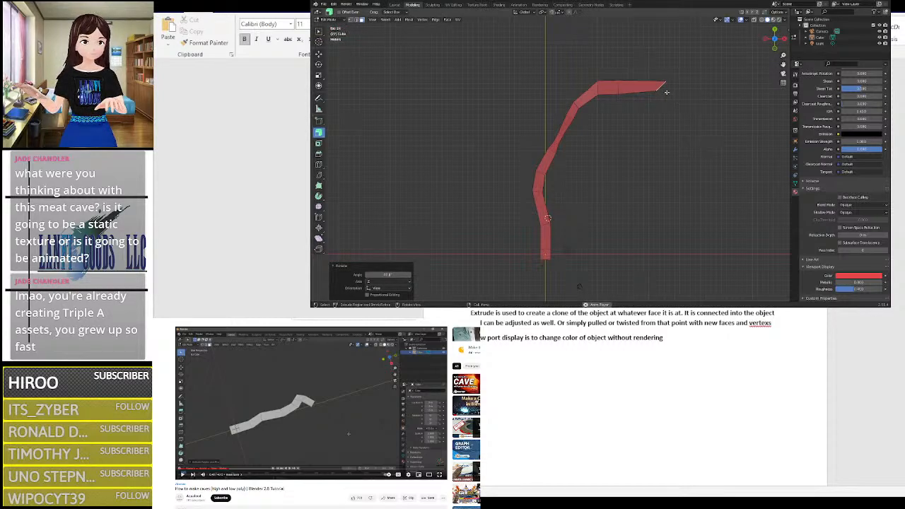
pyautogui.press('s')
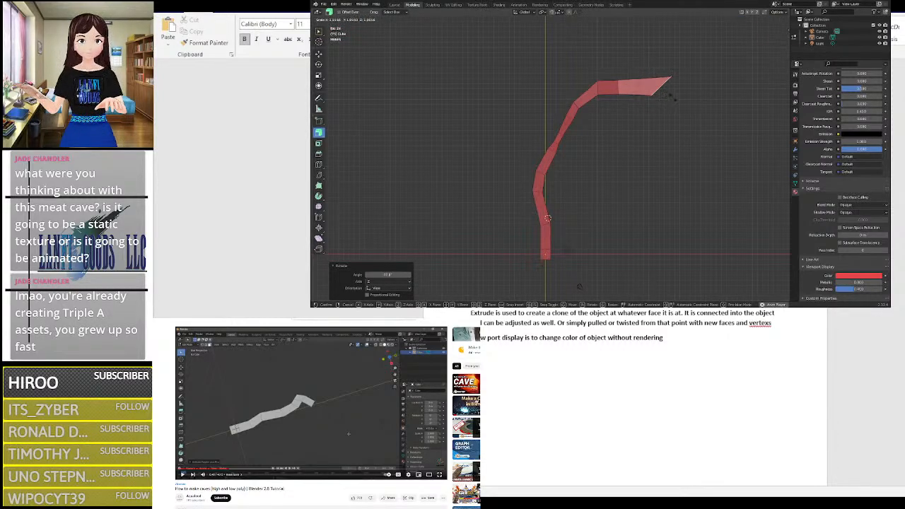
pyautogui.click(672, 97)
# Step: Extrude a wide diagonal segment toward positive X and negative Y, and turn and slightly enlarge its end face to face negative Y
pyautogui.press('e')
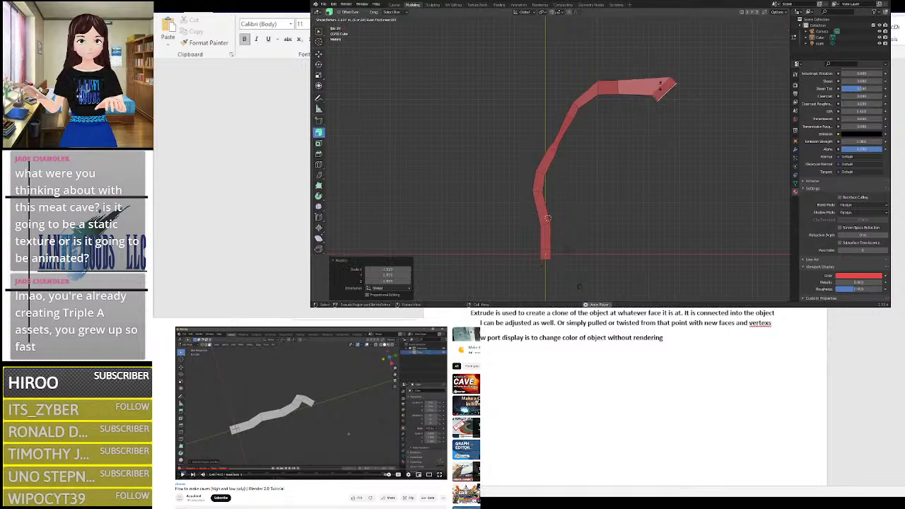
pyautogui.moveTo(623, 62); pyautogui.dragTo(623, 62)
pyautogui.press('r')
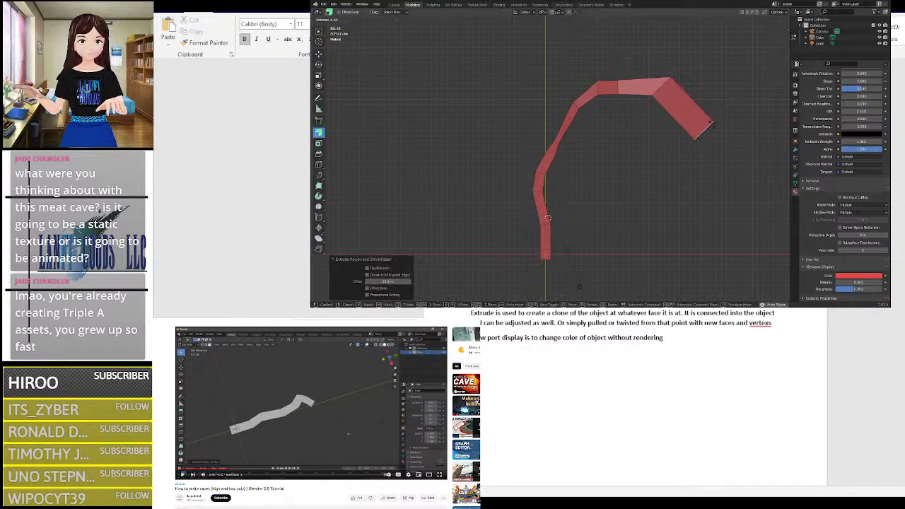
pyautogui.click(712, 130)
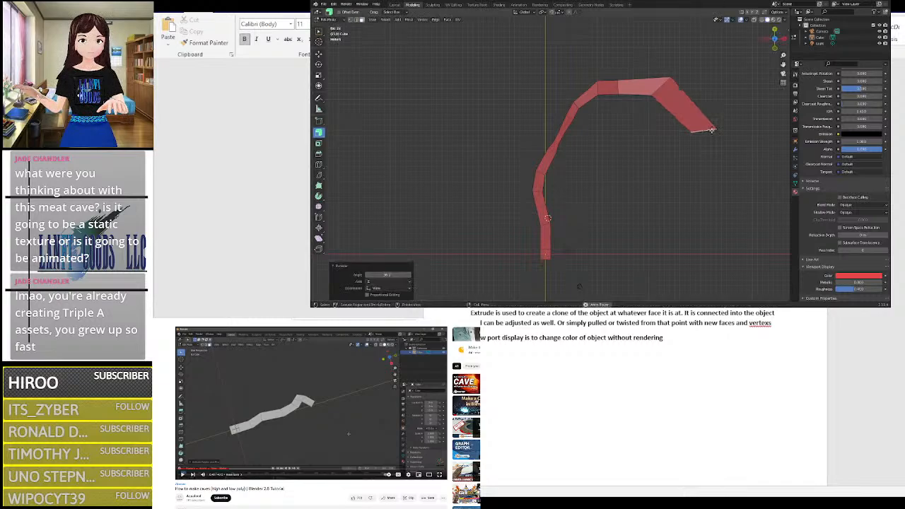
pyautogui.press('s')
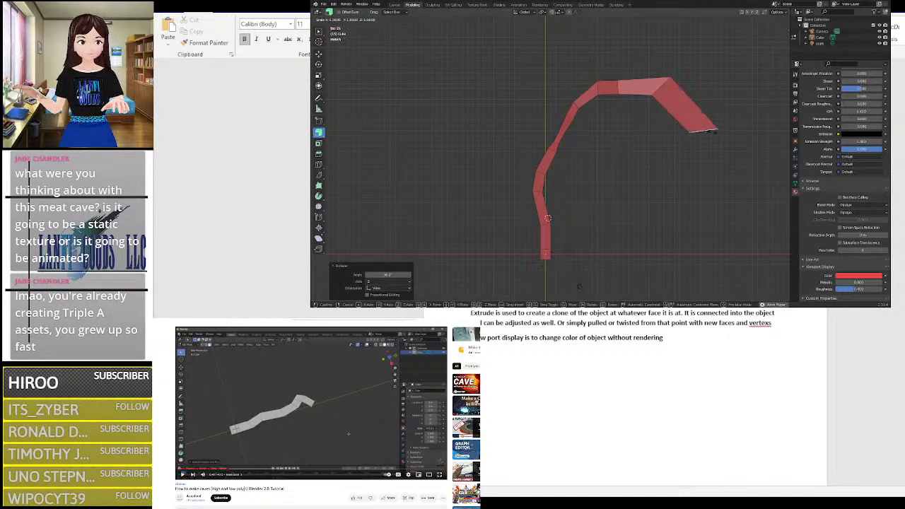
pyautogui.click(714, 132)
# Step: Extrude a short segment toward negative Y, scale its end face to about 0.7 and rotate it slightly clockwise
pyautogui.press('e')
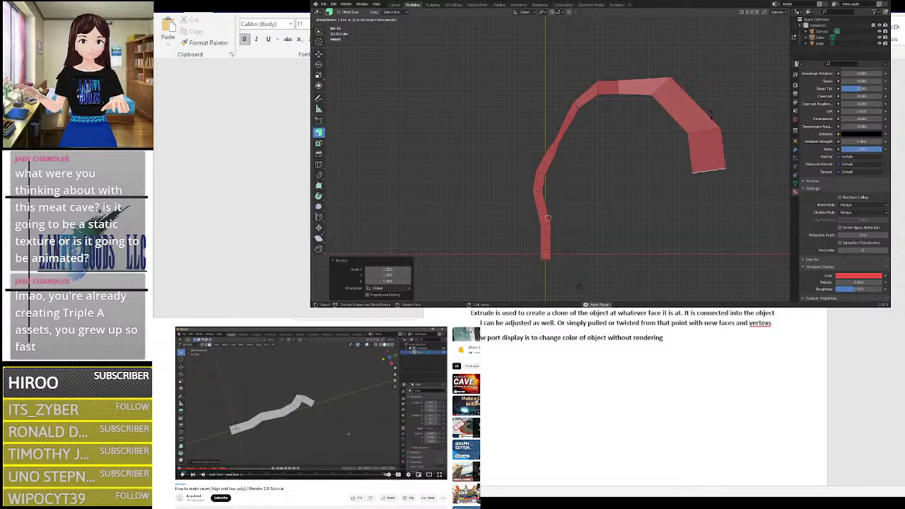
pyautogui.click(711, 113)
pyautogui.press('s')
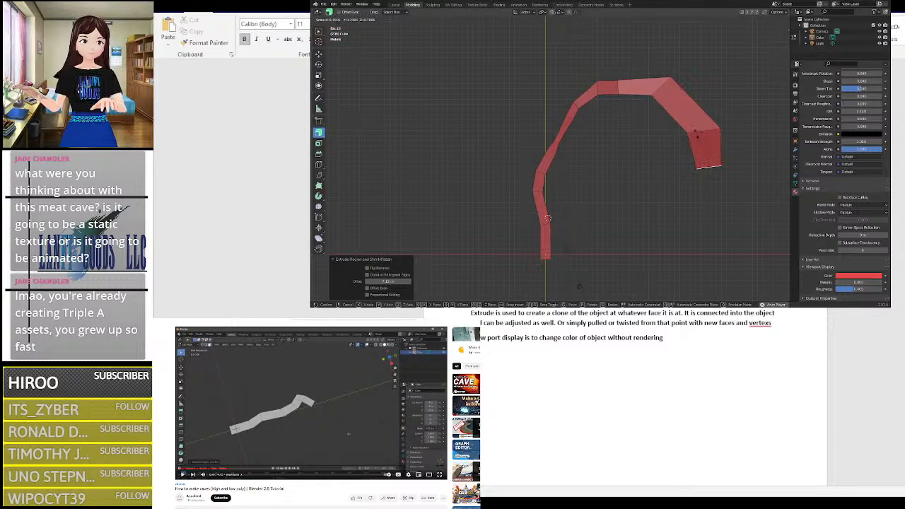
pyautogui.click(696, 134)
pyautogui.press('r')
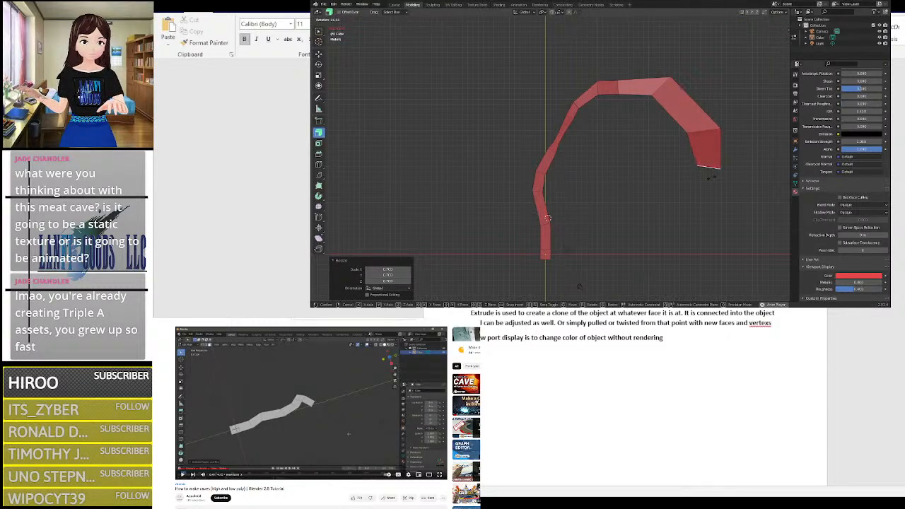
pyautogui.click(710, 176)
# Step: Extrude a longer segment toward negative Y and rotate its end face further clockwise toward negative X
pyautogui.press('e')
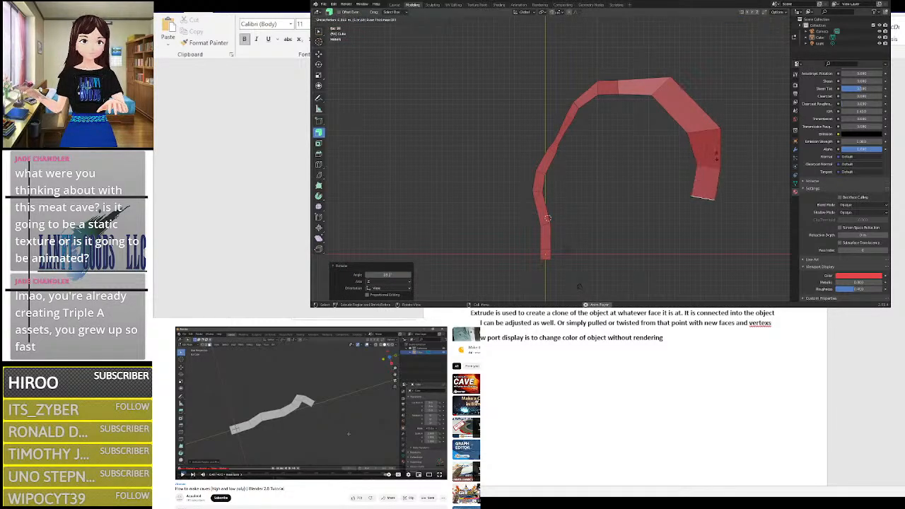
pyautogui.click(719, 179)
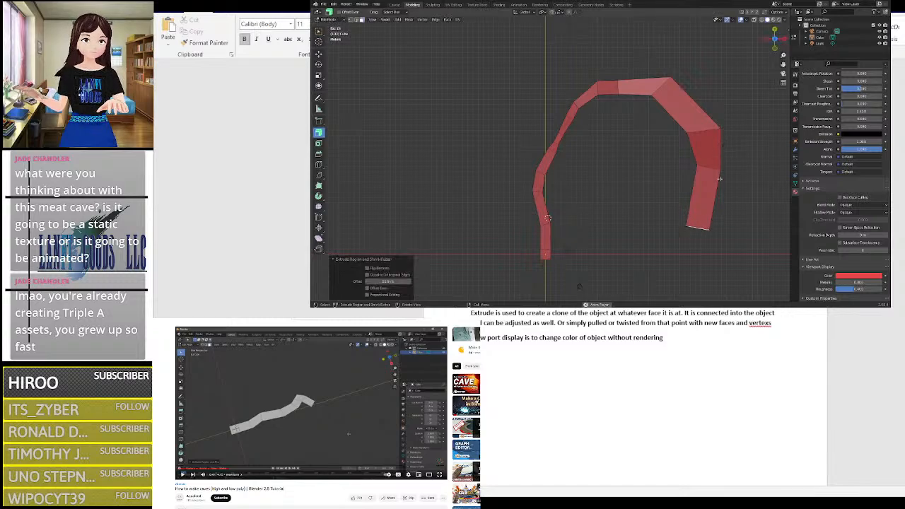
pyautogui.press('r')
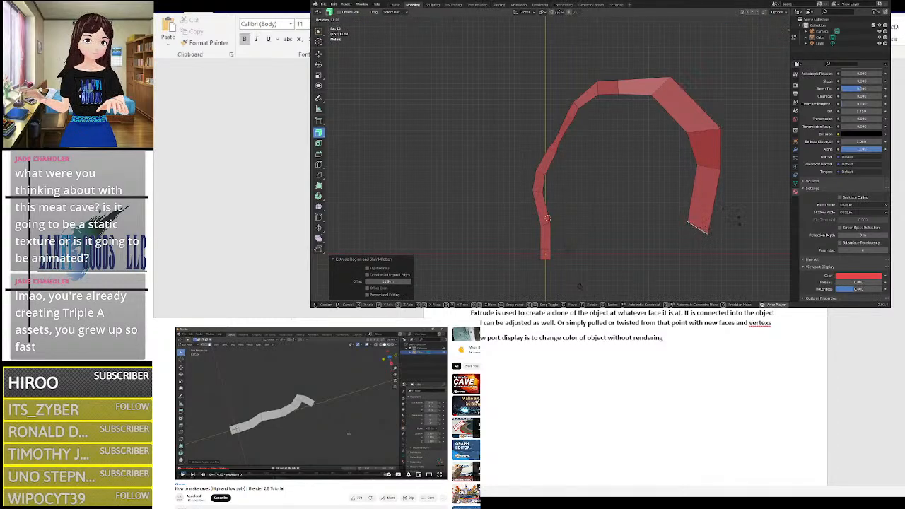
pyautogui.click(728, 225)
# Step: Extrude another segment diagonally toward negative X and negative Y, and scale its end face down slightly
pyautogui.press('e')
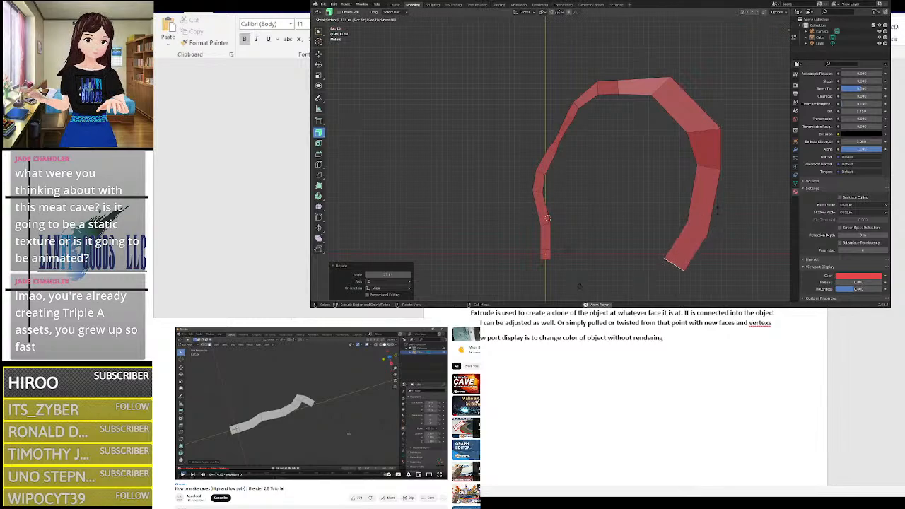
pyautogui.click(703, 256)
pyautogui.scroll(-1, 678, 265)
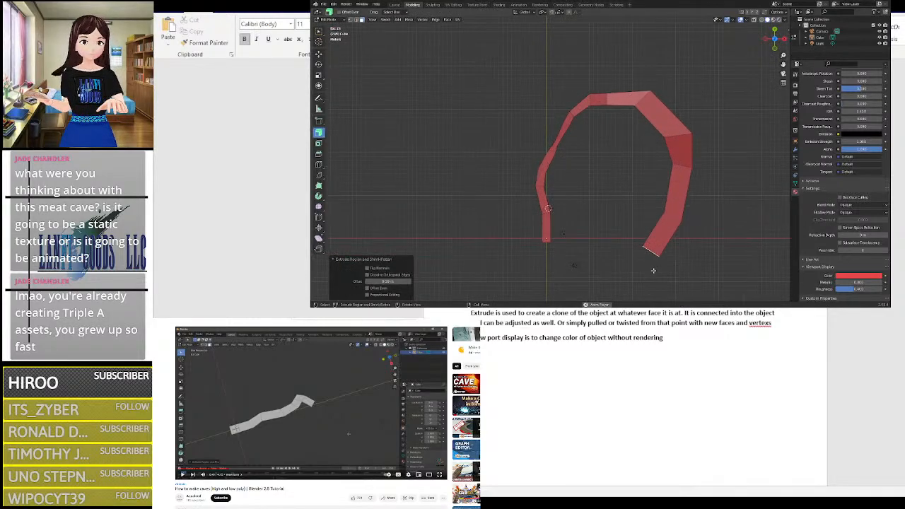
pyautogui.press('s')
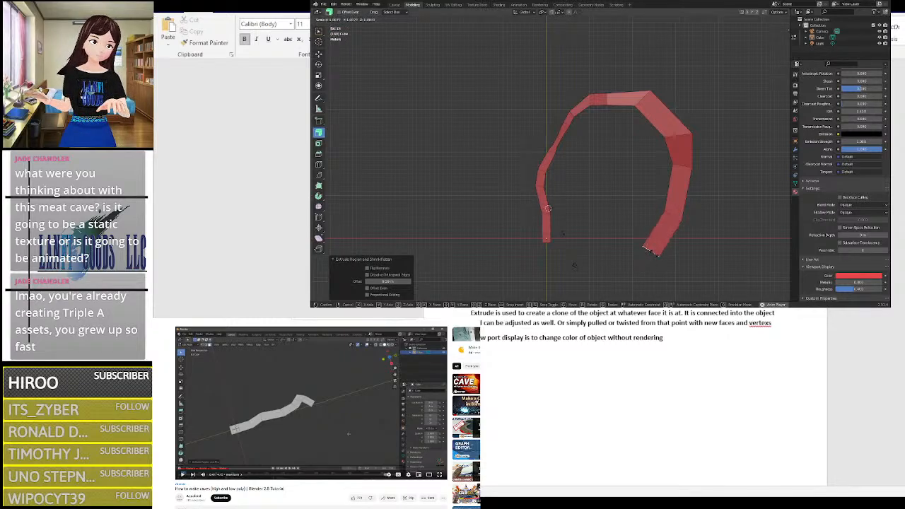
pyautogui.click(654, 252)
# Step: Rotate the tunnel's end face further toward negative X and extrude a short segment from it
pyautogui.press('r')
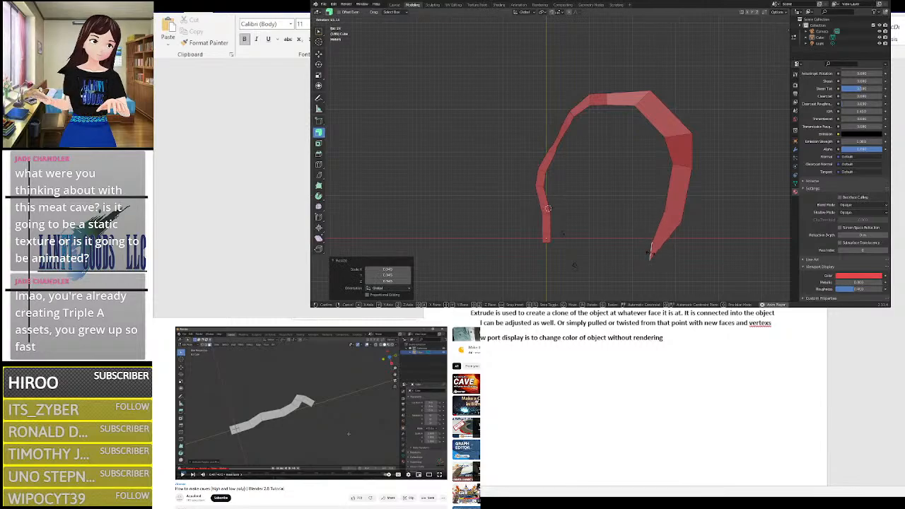
pyautogui.click(653, 255)
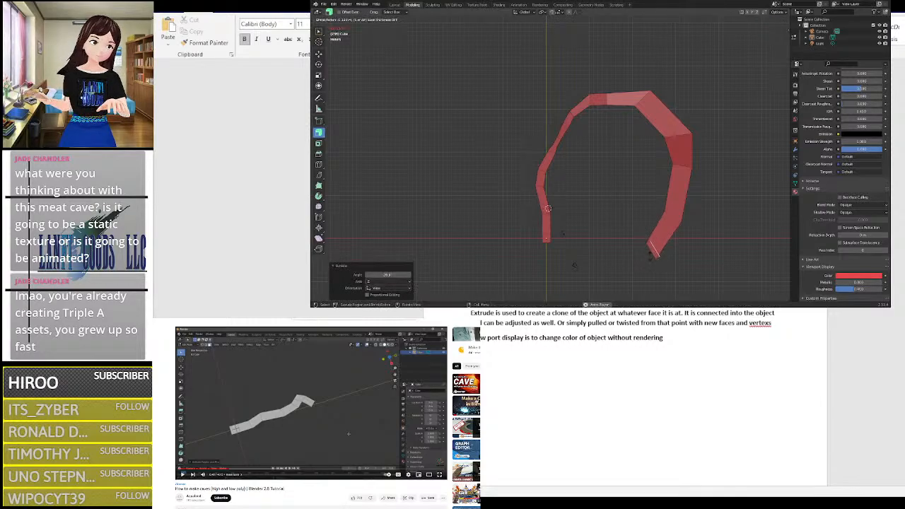
pyautogui.click(729, 241)
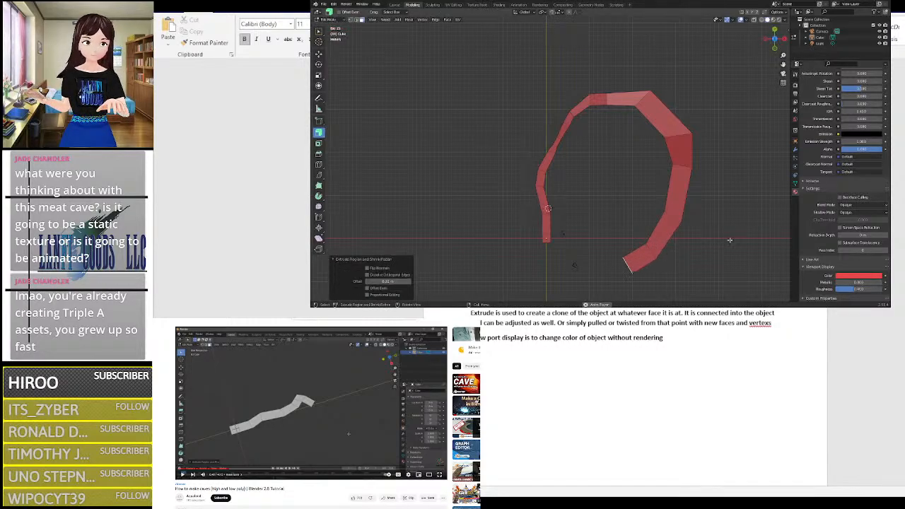
# Step: Try to scale the tunnel's new end face, check the tip from an angle, and undo the scaling
pyautogui.scroll(2, 637, 262)
pyautogui.rightClick(644, 262)
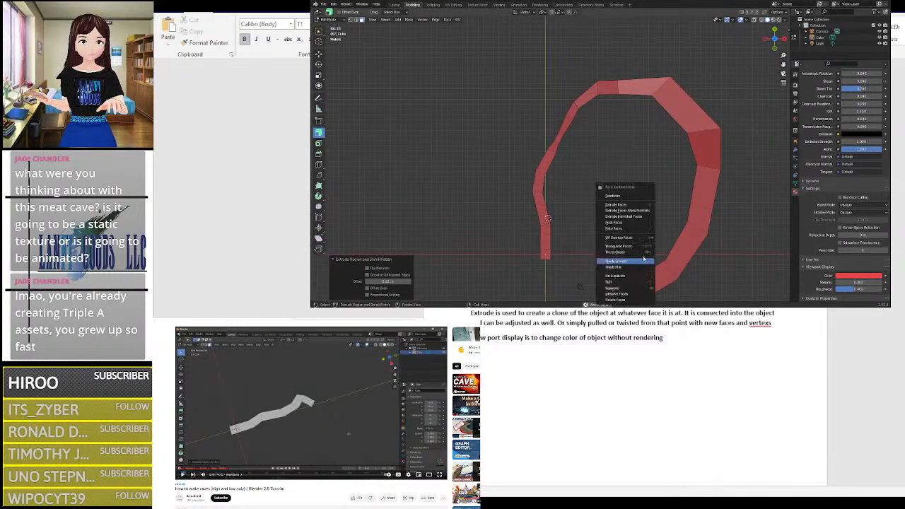
pyautogui.moveTo(782, 65); pyautogui.dragTo(774, 2)
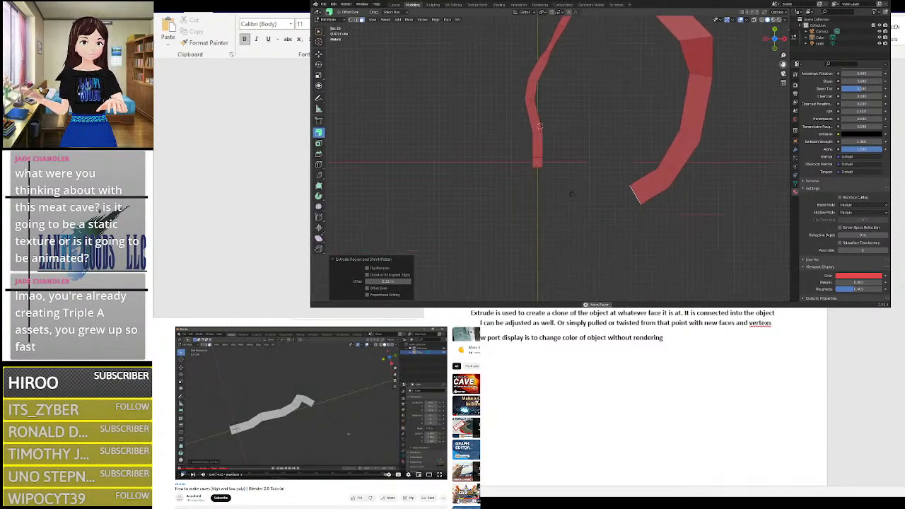
pyautogui.press('s')
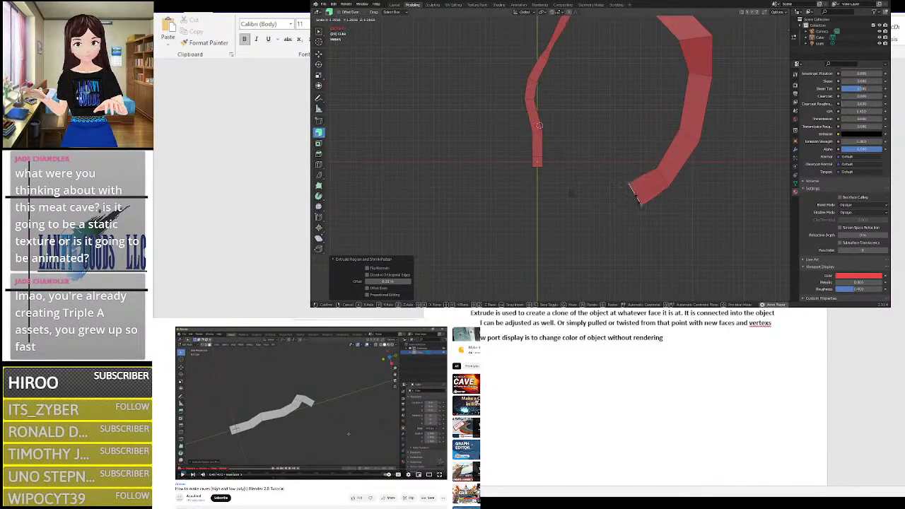
pyautogui.click(638, 191)
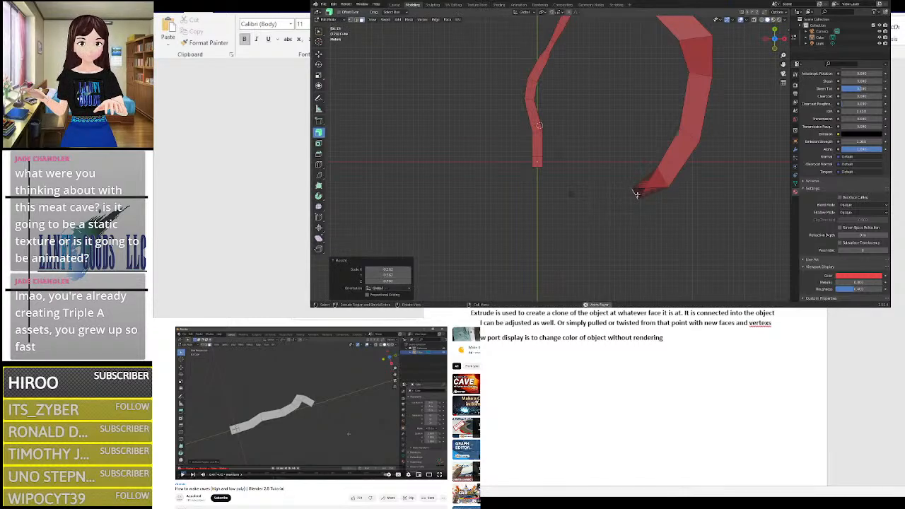
pyautogui.scroll(5, 638, 191)
pyautogui.moveTo(705, 242); pyautogui.dragTo(677, 183, button='middle')
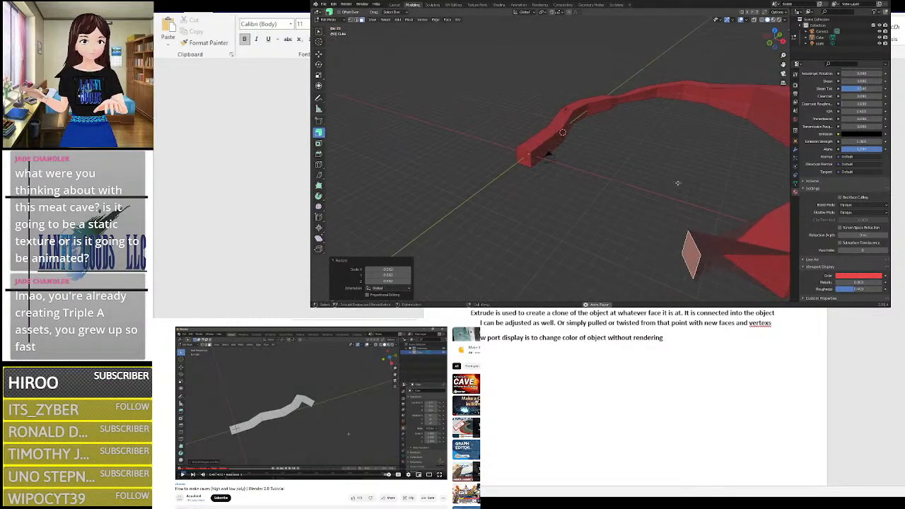
pyautogui.click(775, 32)
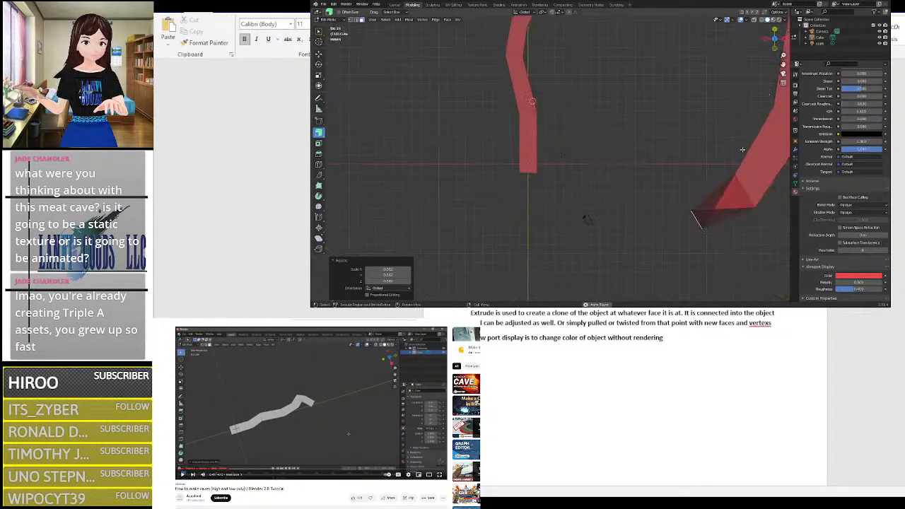
pyautogui.hotkey('ctrl', 'z')
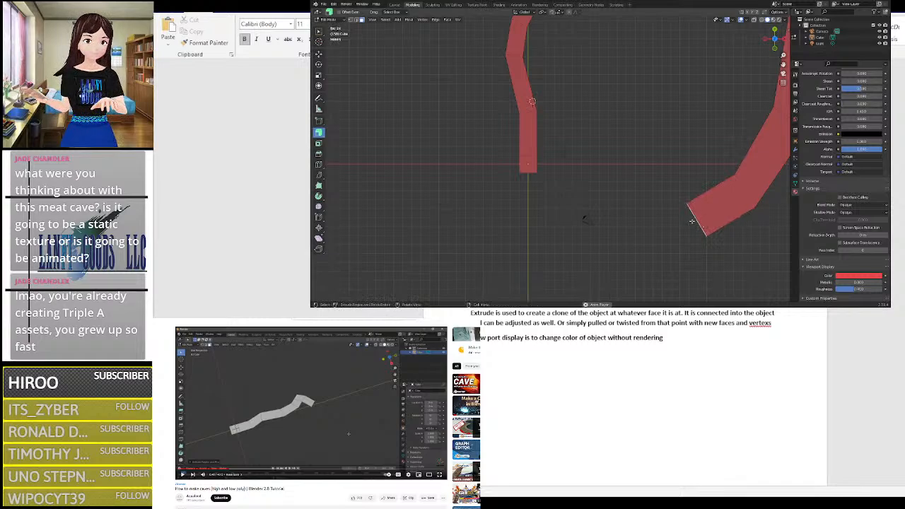
# Step: Extrude a very short segment from the tunnel's end face and scale the new end face down slightly
pyautogui.moveTo(692, 221); pyautogui.dragTo(742, 217)
pyautogui.press('s')
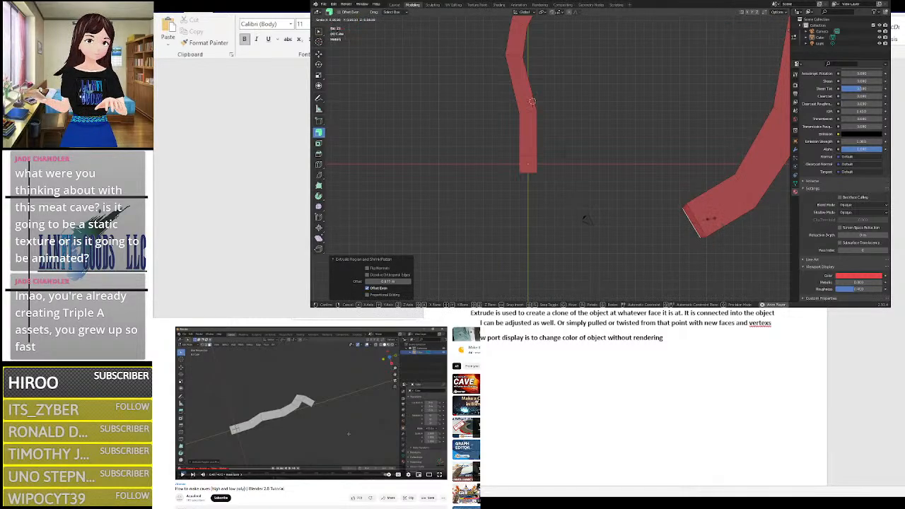
pyautogui.click(703, 207)
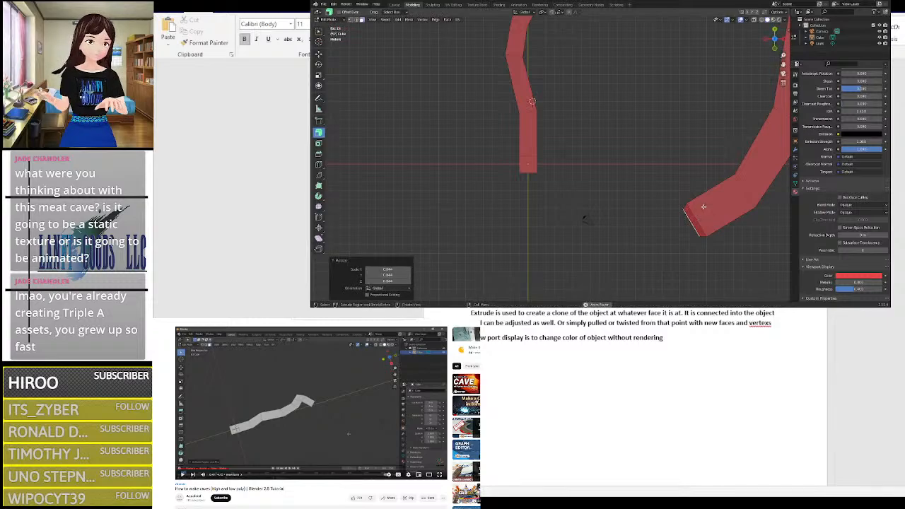
# Step: Extrude a longer segment toward negative X, rotate its end face clockwise, and extrude one more segment from it
pyautogui.moveTo(689, 221); pyautogui.dragTo(742, 209)
pyautogui.click(583, 219)
pyautogui.press('r')
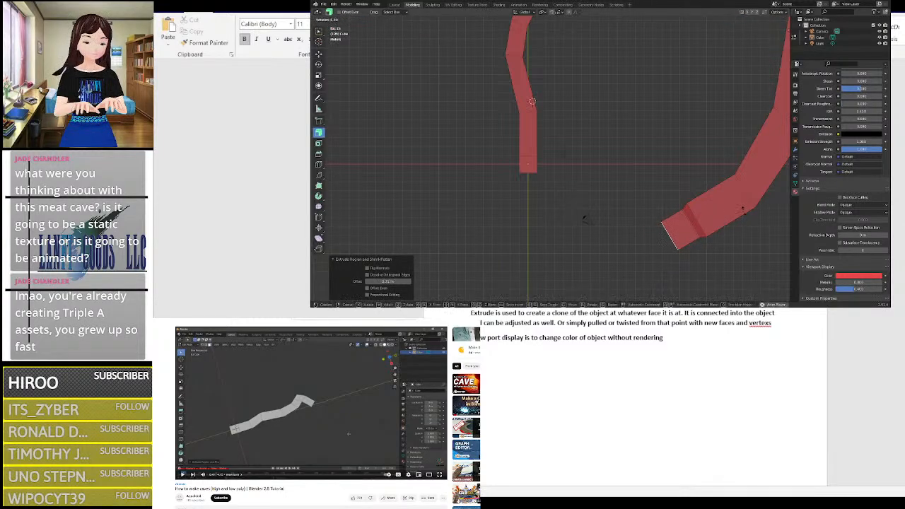
pyautogui.click(743, 229)
pyautogui.moveTo(668, 232); pyautogui.dragTo(370, 203)
pyautogui.scroll(-3, 562, 216)
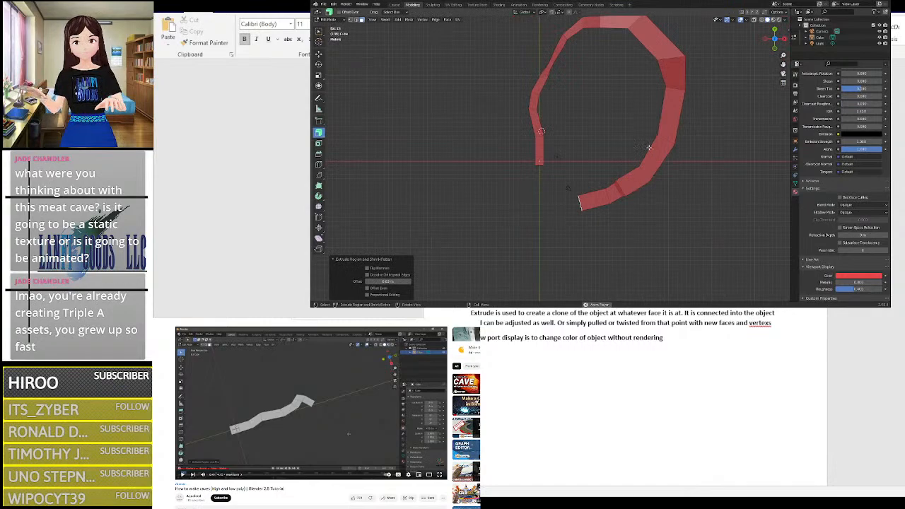
pyautogui.moveTo(624, 165); pyautogui.dragTo(573, 161, button='middle')
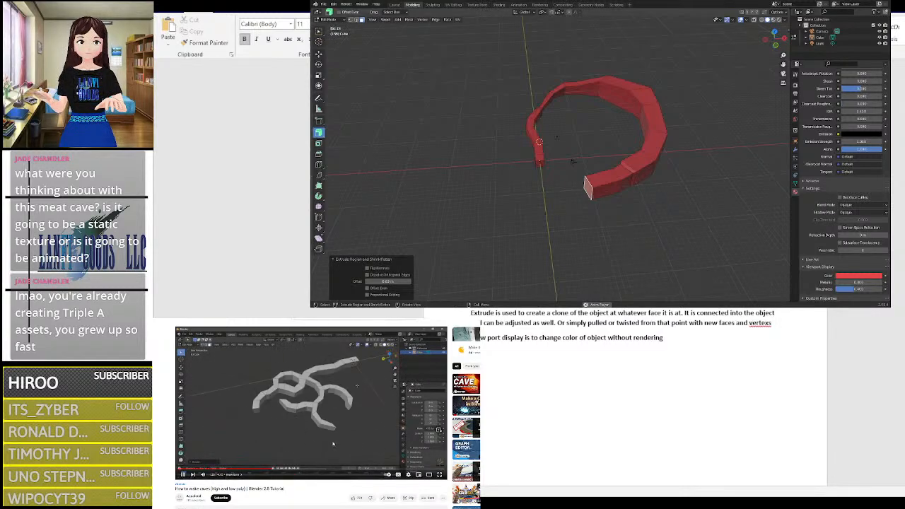
# Step: Pause the tutorial video and delete one inner wall face on the wide part of the curved tunnel
pyautogui.click(326, 415)
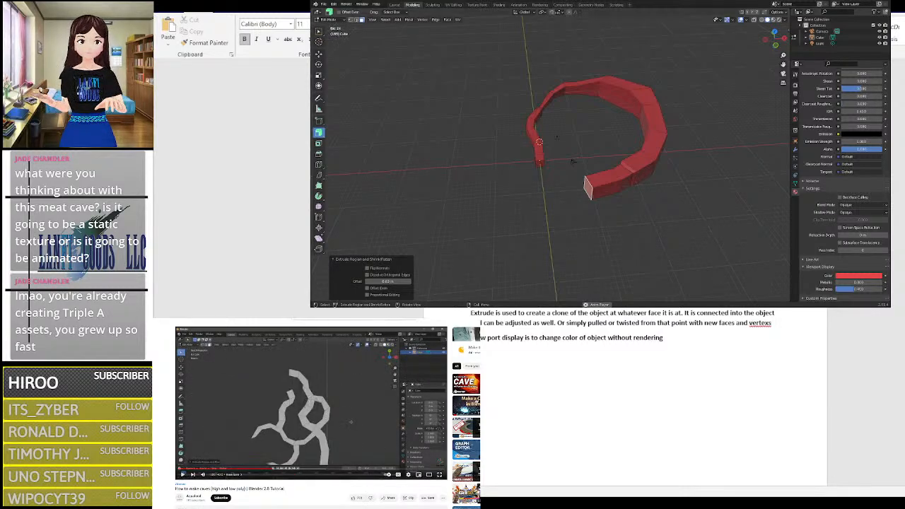
pyautogui.scroll(3, 611, 200)
pyautogui.moveTo(604, 191); pyautogui.dragTo(582, 117, button='middle')
pyautogui.click(536, 82)
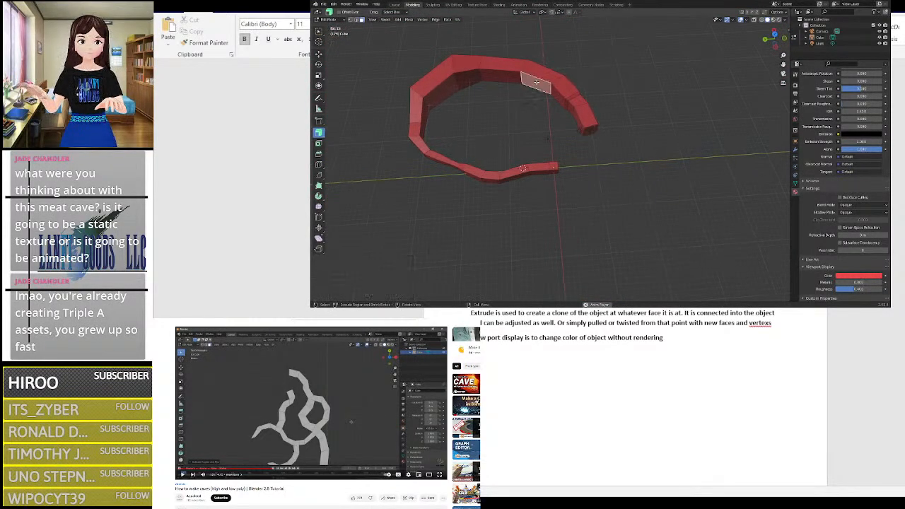
pyautogui.scroll(5, 542, 87)
pyautogui.moveTo(531, 72)
pyautogui.mouseDown(button='middle')
pyautogui.moveTo(532, 91)
pyautogui.moveTo(588, 61)
pyautogui.moveTo(520, 77)
pyautogui.mouseUp(button='middle')
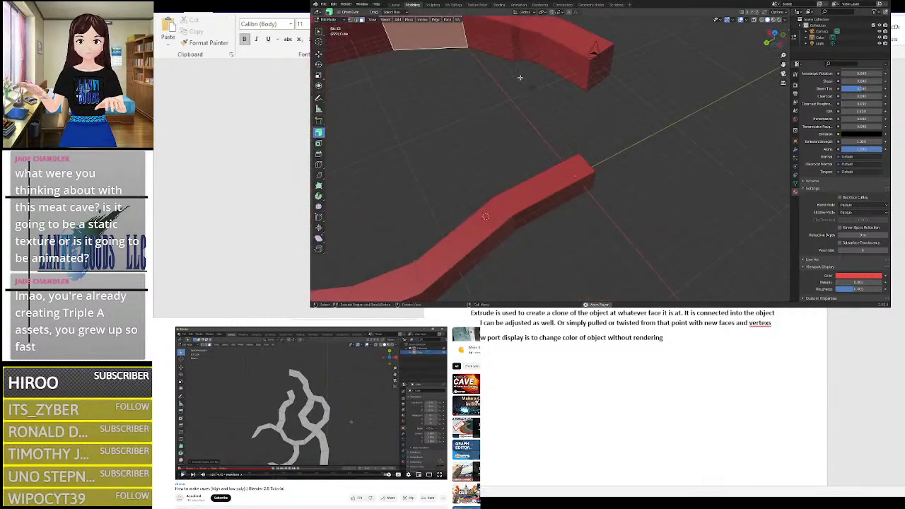
pyautogui.moveTo(783, 64); pyautogui.dragTo(422, 124)
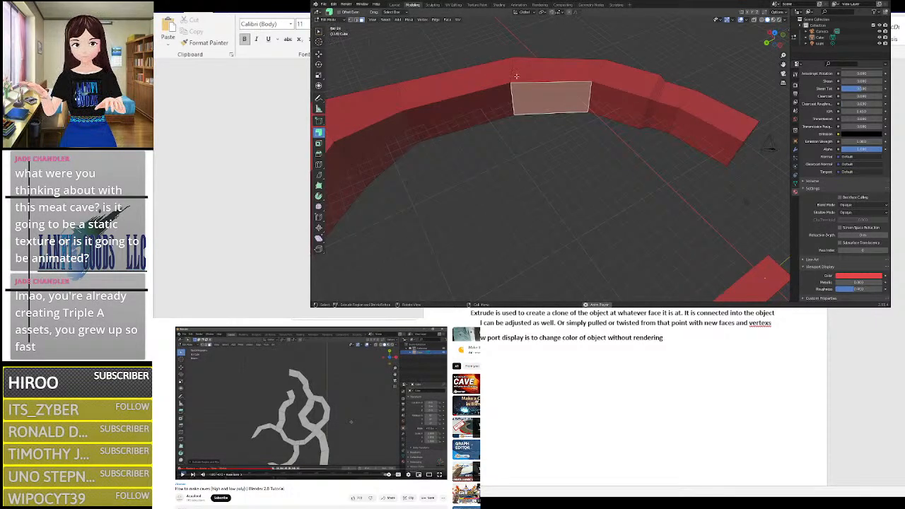
pyautogui.press('x')
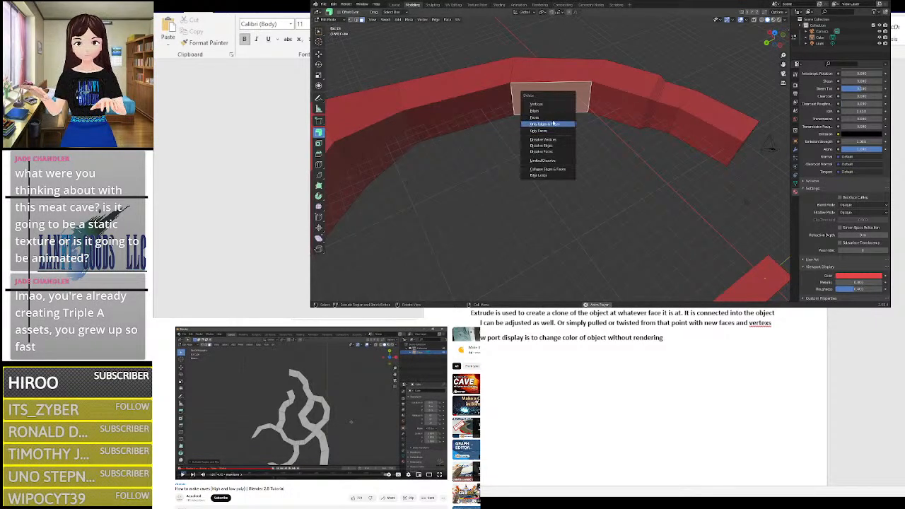
pyautogui.click(552, 118)
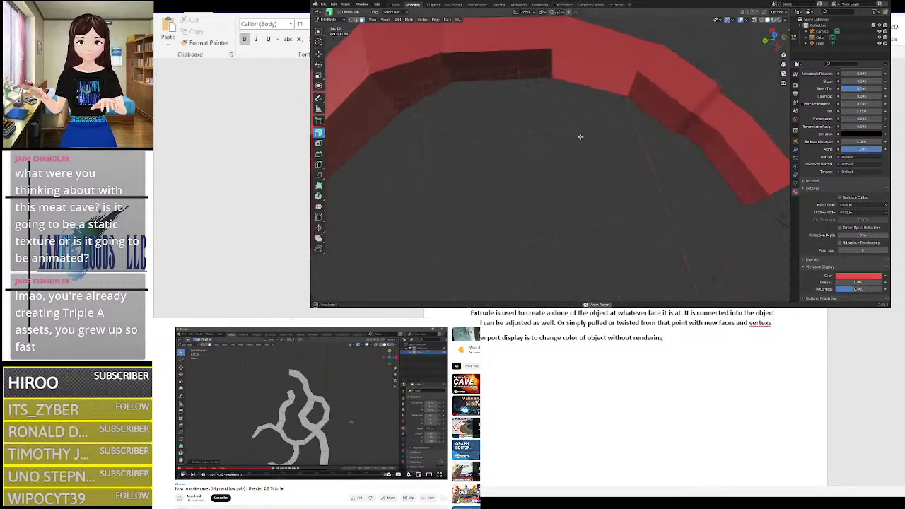
# Step: Delete the inner wall face of a segment on the narrow part of the tunnel, across from the first opening
pyautogui.moveTo(595, 125); pyautogui.dragTo(525, 129, button='middle')
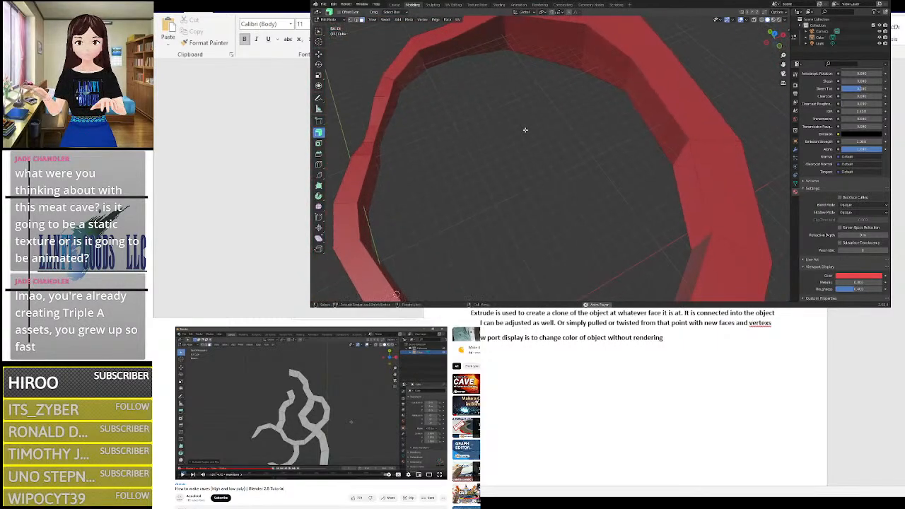
pyautogui.click(373, 174)
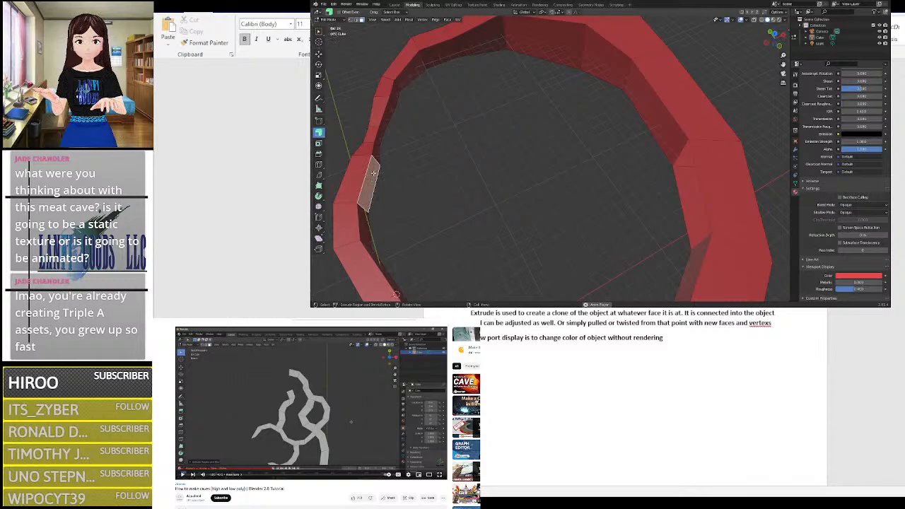
pyautogui.press('x')
pyautogui.click(416, 91)
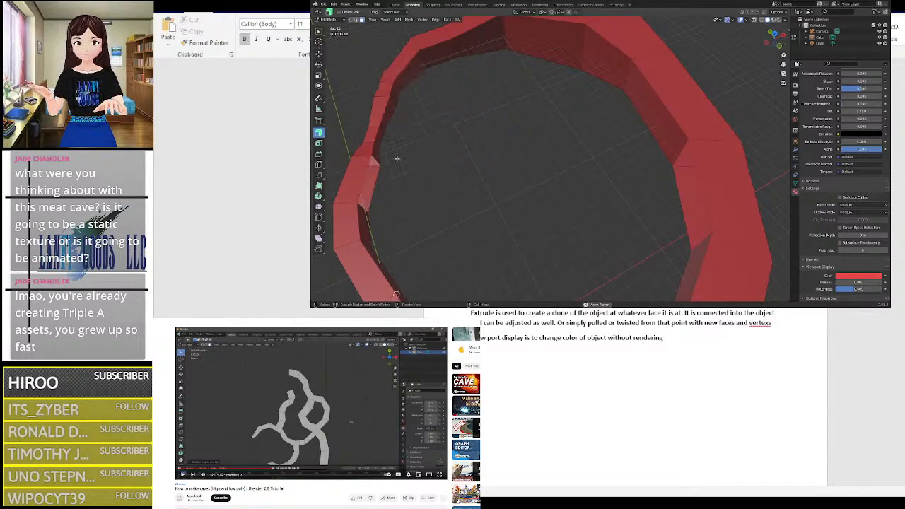
# Step: Switch to vertex selection and select the border vertices of both inner wall openings
pyautogui.moveTo(396, 158); pyautogui.dragTo(590, 126, button='middle')
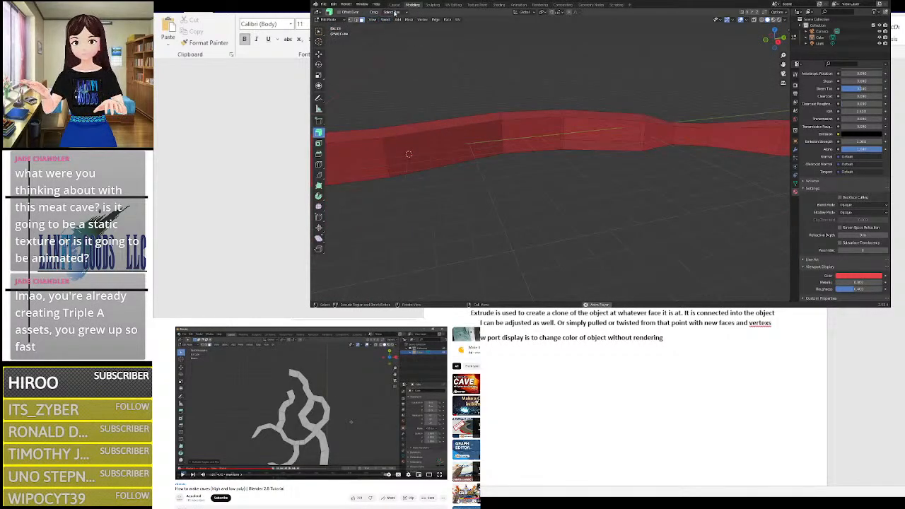
pyautogui.moveTo(514, 65); pyautogui.dragTo(518, 92, button='middle')
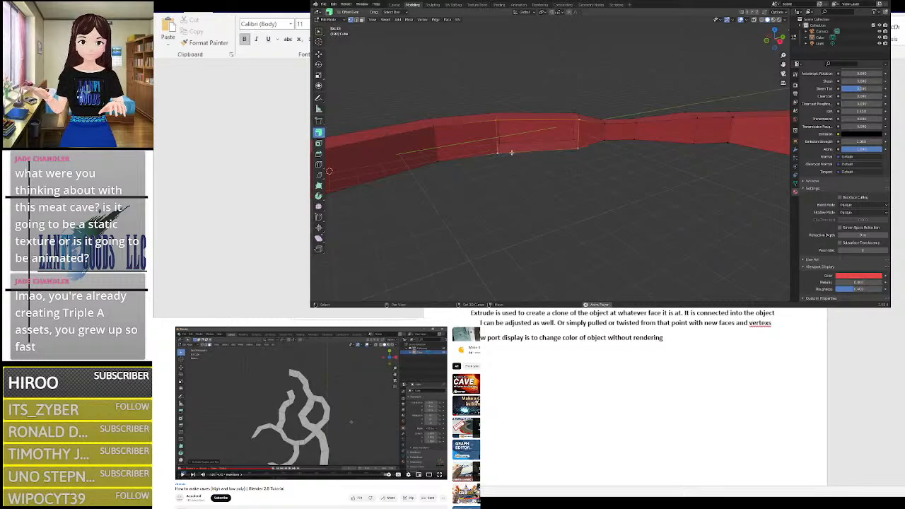
pyautogui.moveTo(511, 152); pyautogui.dragTo(675, 152, button='middle')
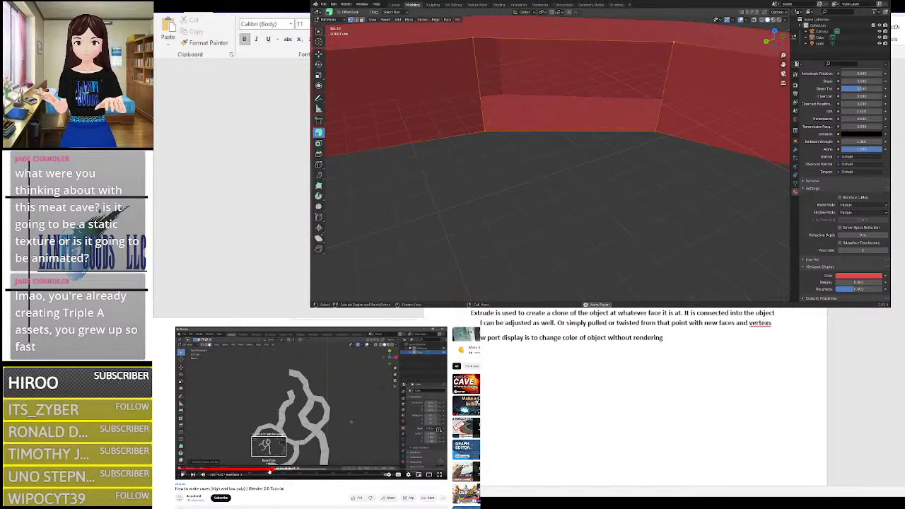
# Step: Rewind the tutorial video to find the part that shows how two tunnel openings are connected
pyautogui.click(268, 471)
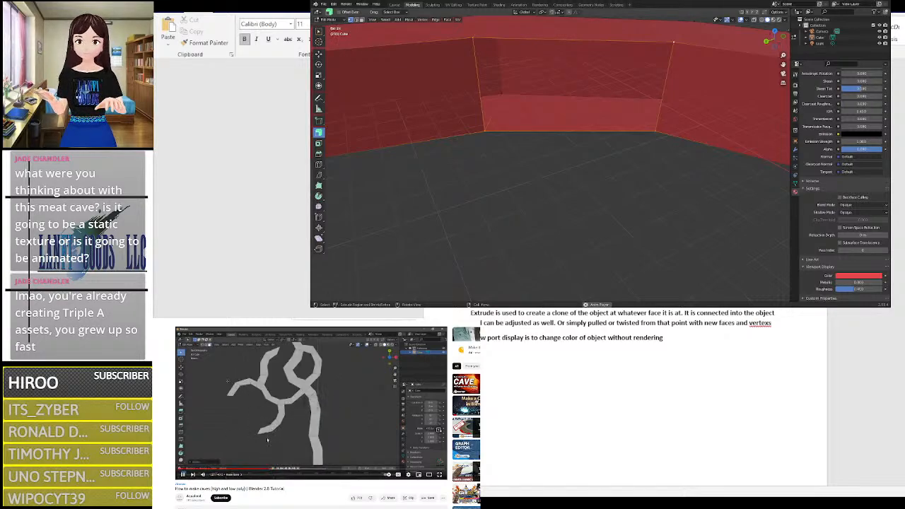
pyautogui.click(267, 440)
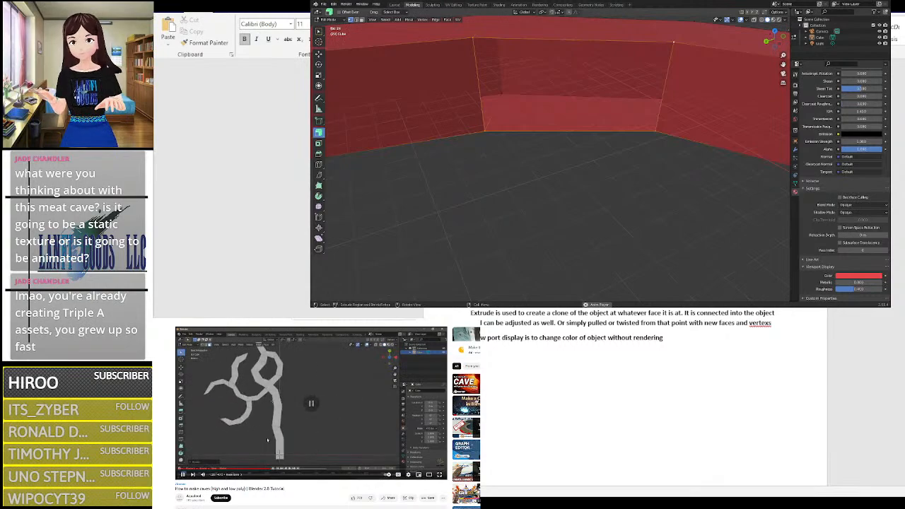
pyautogui.click(265, 470)
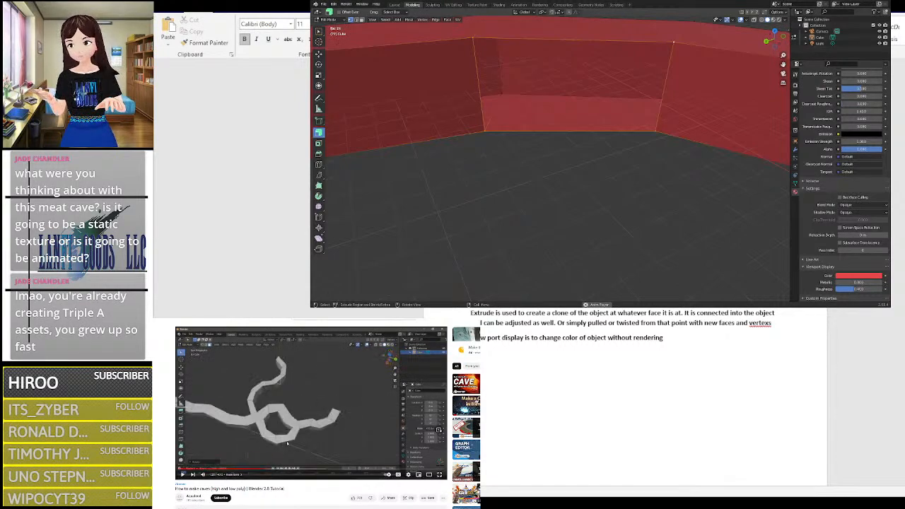
pyautogui.click(287, 442)
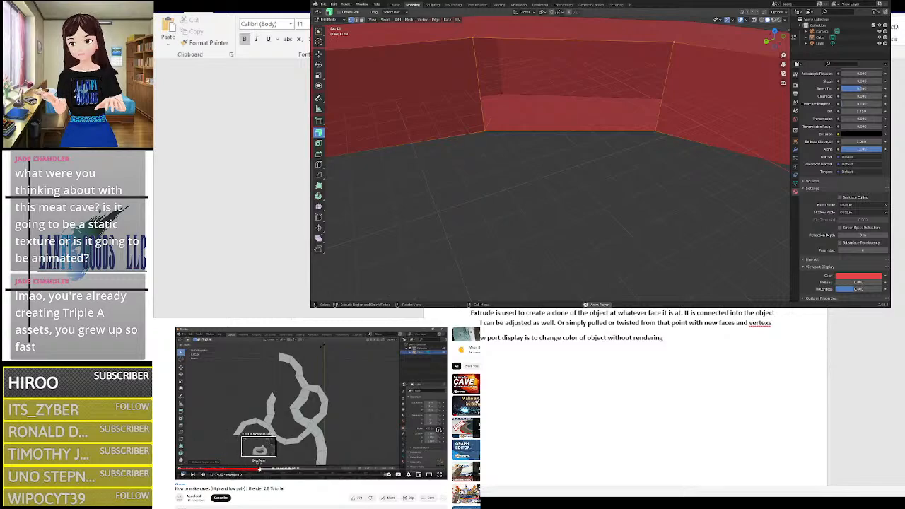
pyautogui.click(258, 469)
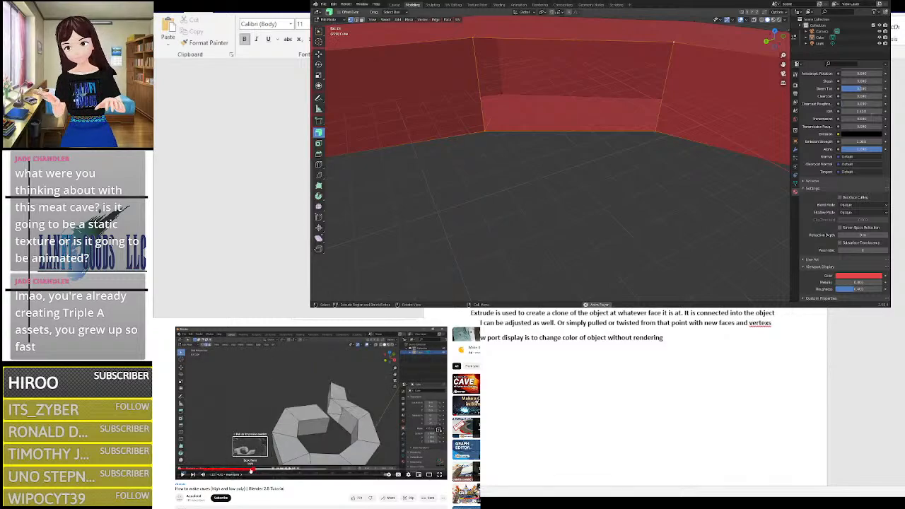
pyautogui.click(250, 470)
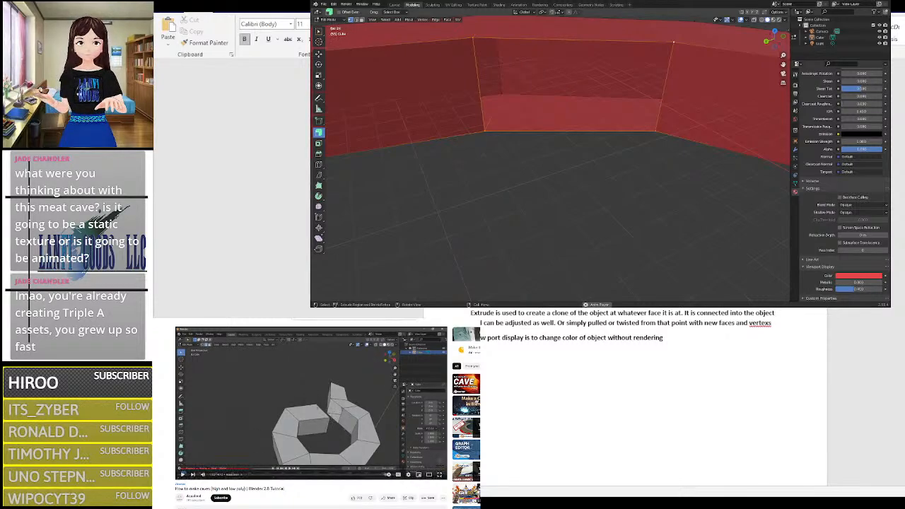
# Step: Connect the two selected wall openings across the ring using Bridge Edge Loops
pyautogui.scroll(-3, 614, 191)
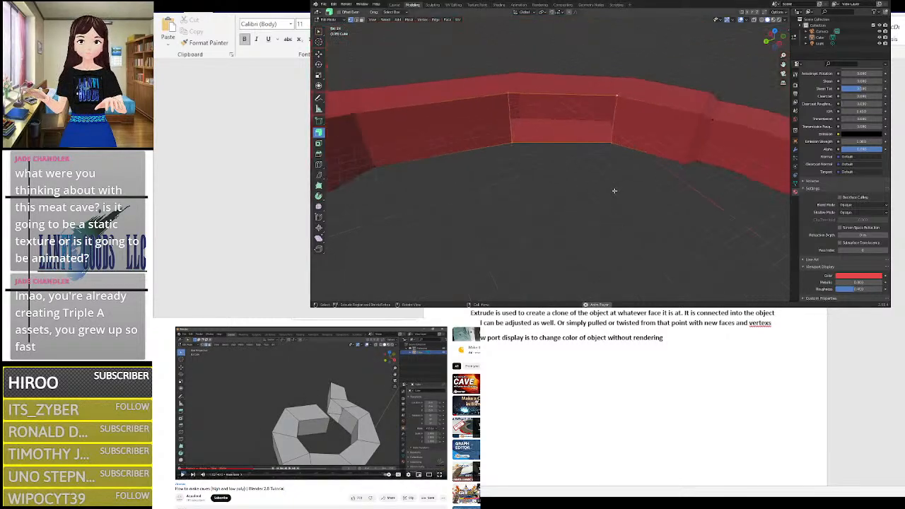
pyautogui.hotkey('shift', 'a')
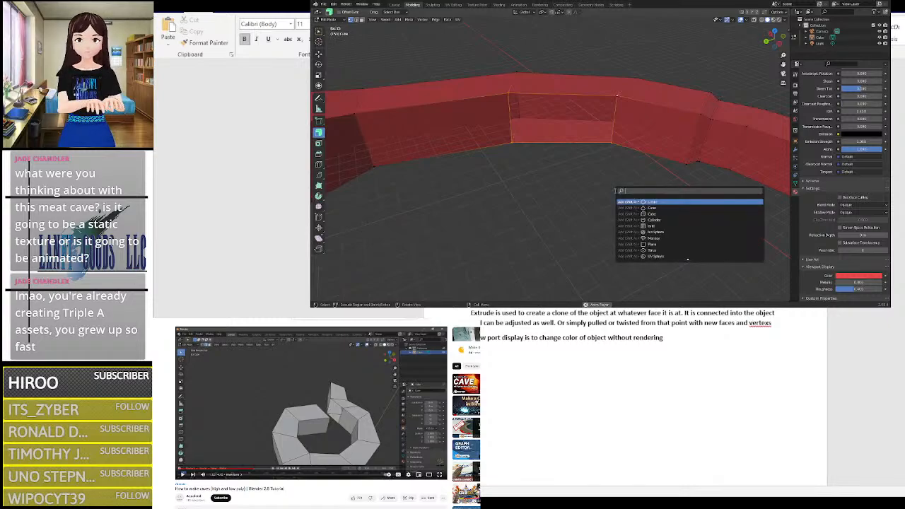
pyautogui.write('su')
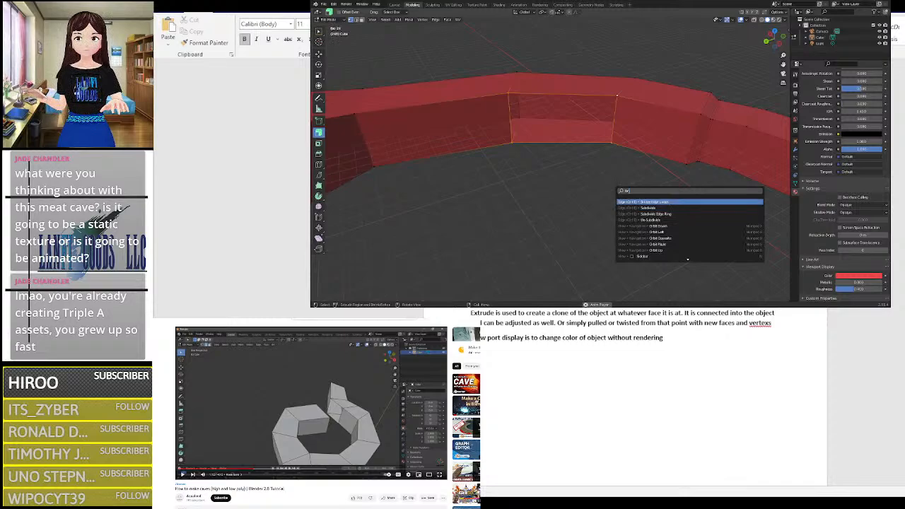
pyautogui.press('Return')
# Step: Examine the bridged passage and its connections to both tunnel walls from several angles
pyautogui.moveTo(537, 157); pyautogui.dragTo(602, 218, button='middle')
pyautogui.scroll(5, 544, 257)
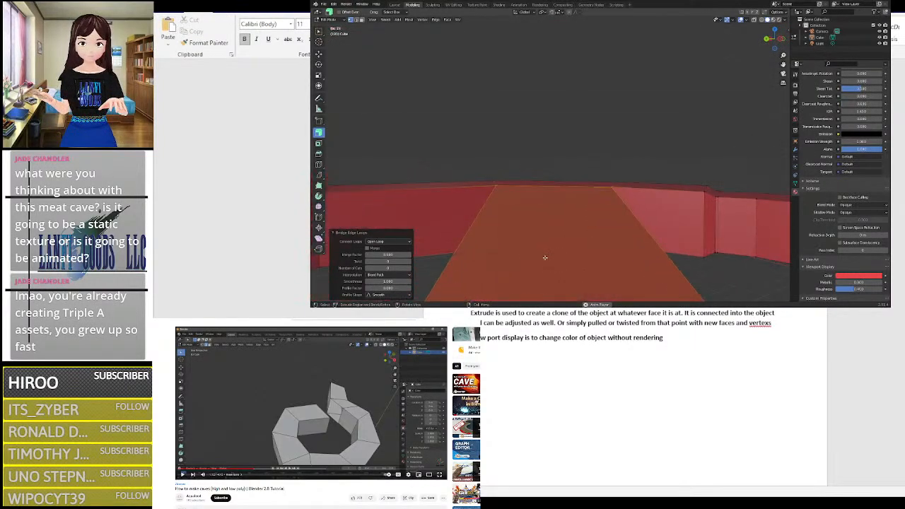
pyautogui.moveTo(563, 254)
pyautogui.mouseDown(button='middle')
pyautogui.moveTo(557, 228)
pyautogui.moveTo(566, 259)
pyautogui.mouseUp(button='middle')
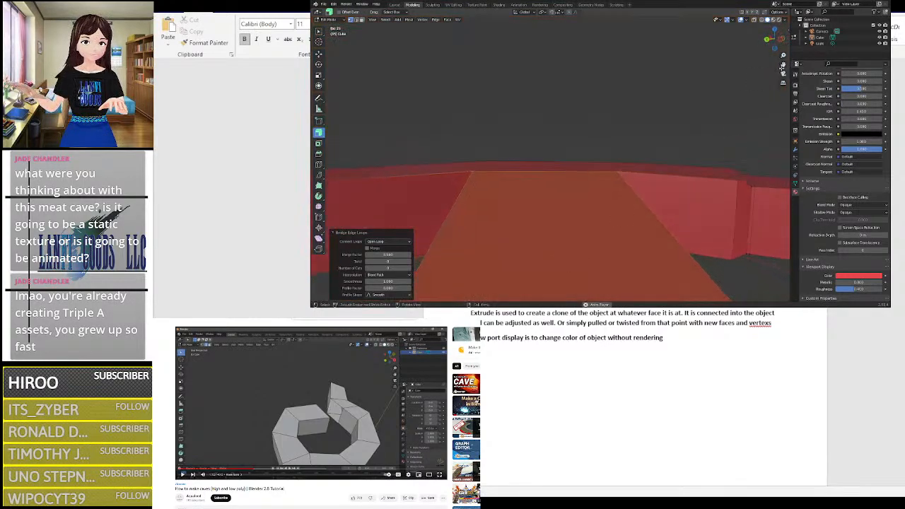
pyautogui.moveTo(782, 64)
pyautogui.mouseDown()
pyautogui.moveTo(772, 13)
pyautogui.moveTo(782, 57)
pyautogui.mouseUp()
pyautogui.moveTo(655, 137); pyautogui.dragTo(610, 151, button='middle')
pyautogui.scroll(-6, 622, 148)
pyautogui.moveTo(630, 192); pyautogui.dragTo(622, 197, button='middle')
pyautogui.scroll(4, 620, 198)
pyautogui.scroll(-3, 668, 231)
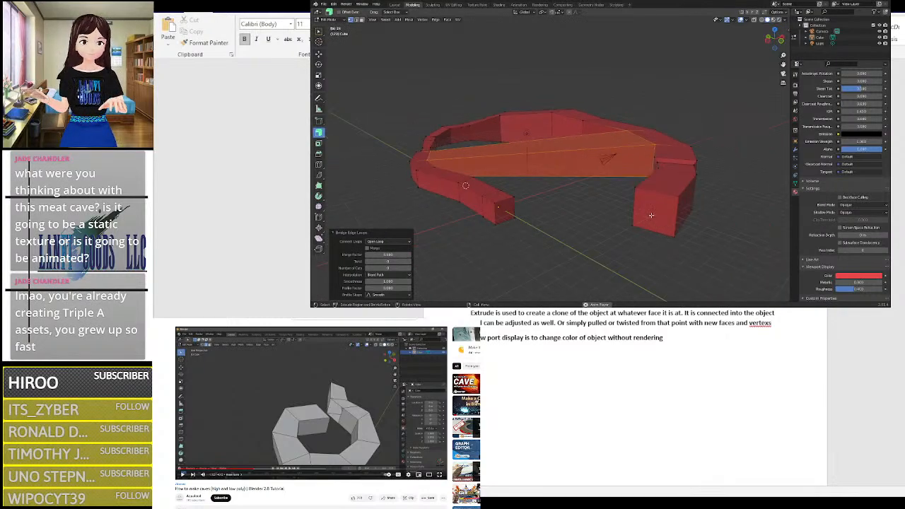
# Step: Delete the end-cap faces at the wide and the narrow end of the tunnel
pyautogui.hotkey('alt', 'a')
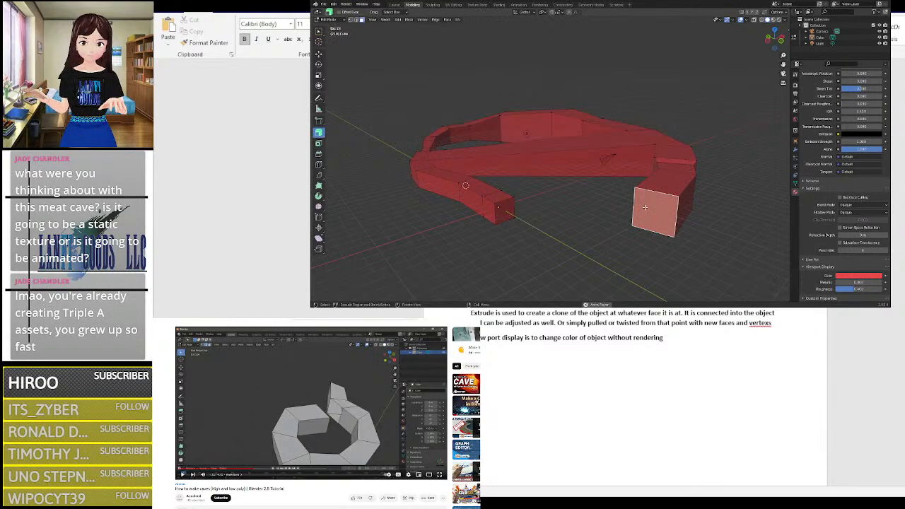
pyautogui.press('x')
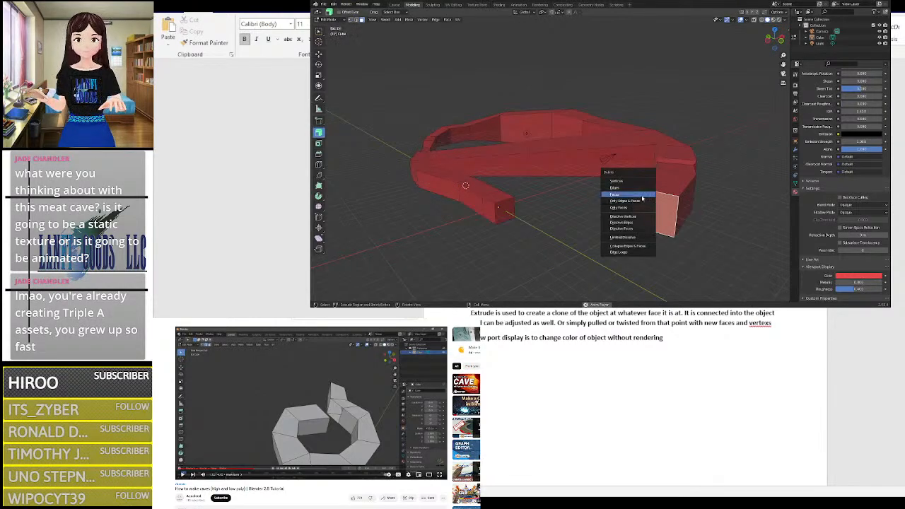
pyautogui.click(642, 199)
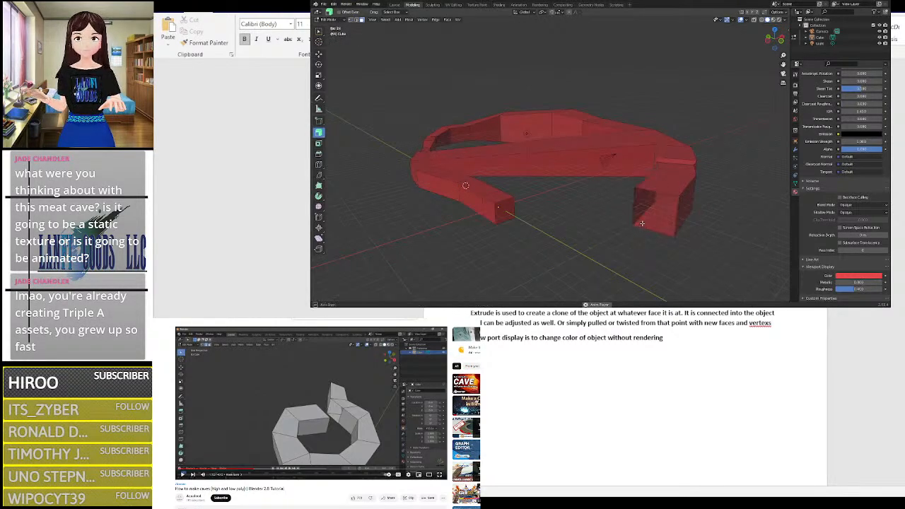
pyautogui.moveTo(635, 225); pyautogui.dragTo(533, 229, button='middle')
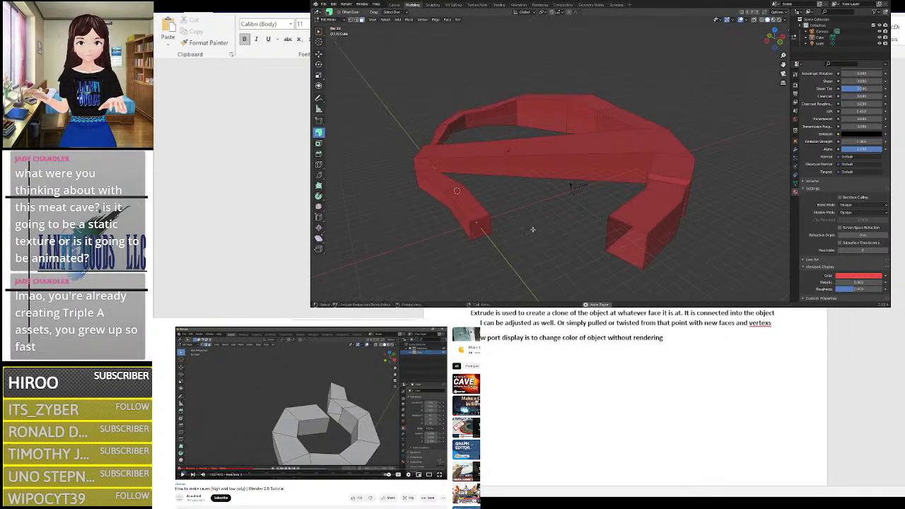
pyautogui.click(481, 228)
pyautogui.press('x')
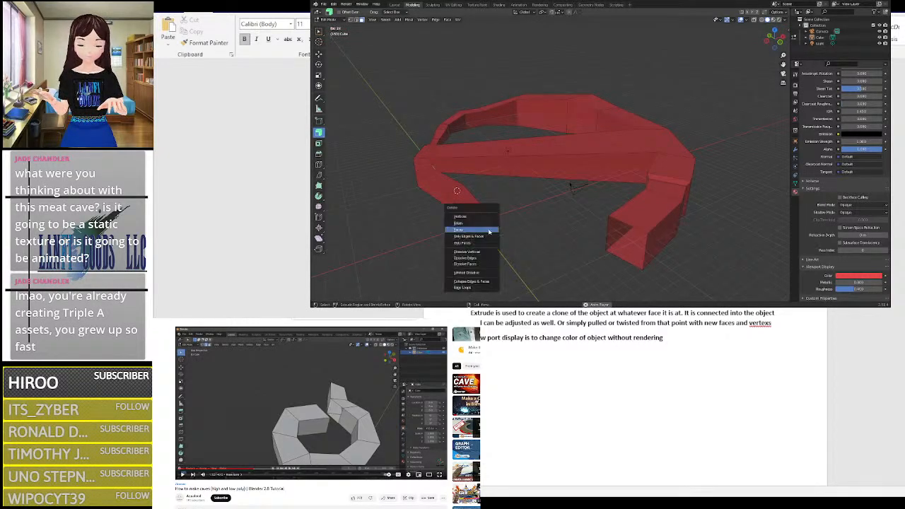
pyautogui.click(496, 236)
pyautogui.moveTo(499, 239); pyautogui.dragTo(517, 113, button='middle')
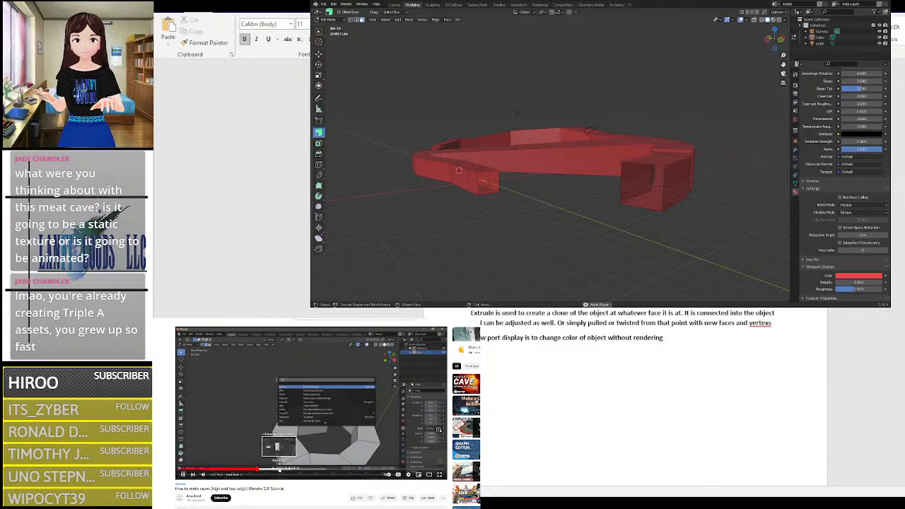
# Step: Play the cave tutorial on to the part that shows the Mesh options for the tunnel's normals
pyautogui.click(274, 469)
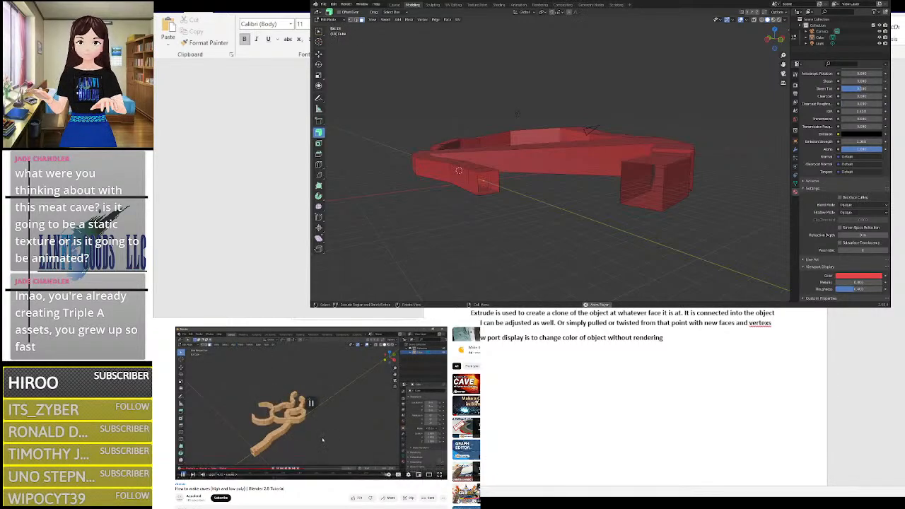
pyautogui.moveTo(605, 212); pyautogui.dragTo(417, 28, button='middle')
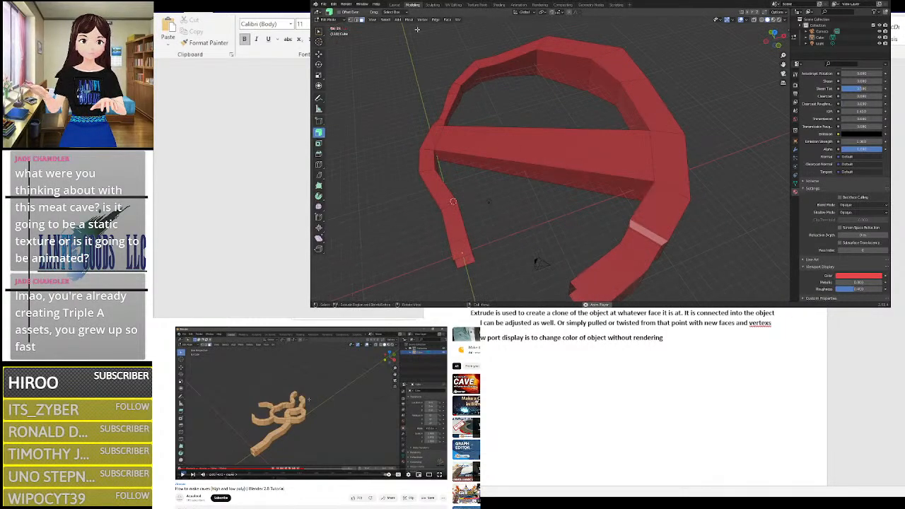
pyautogui.click(408, 20)
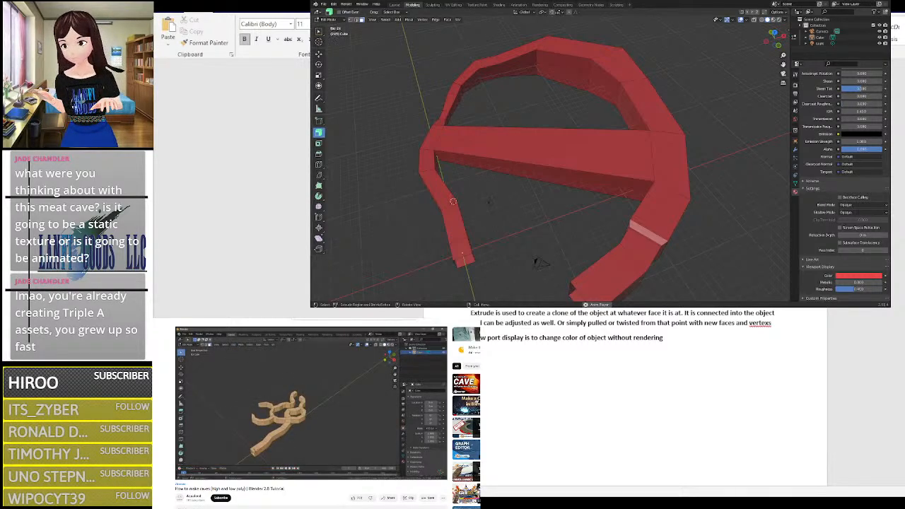
pyautogui.click(291, 448)
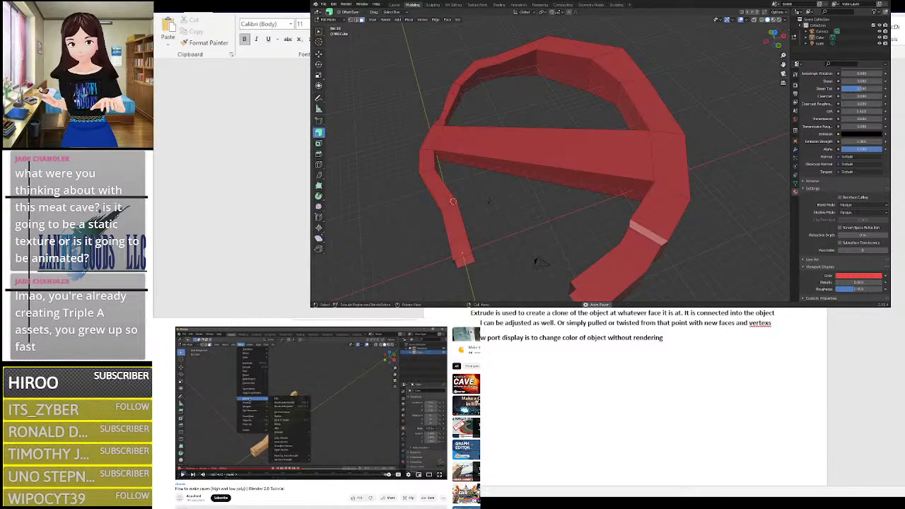
# Step: Flip the normals of the red tunnel mesh so its faces point the other way
pyautogui.moveTo(589, 204); pyautogui.dragTo(503, 72, button='middle')
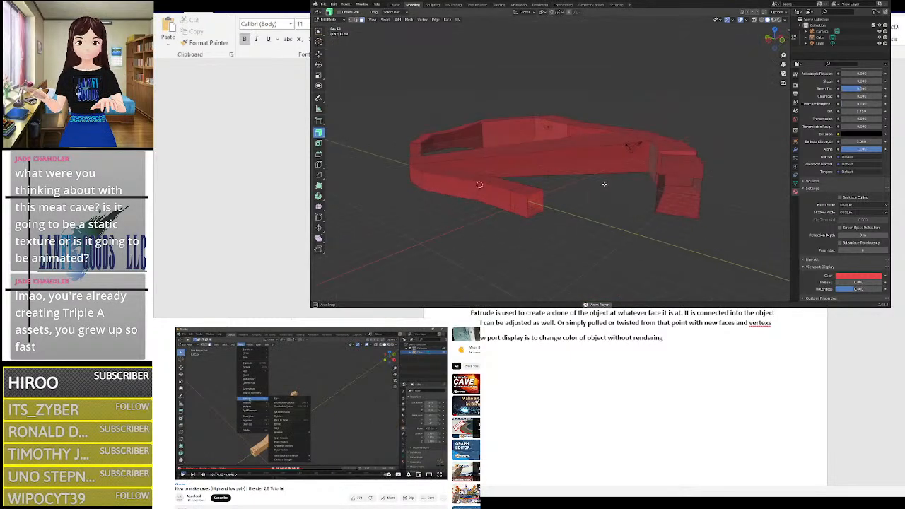
pyautogui.click(408, 20)
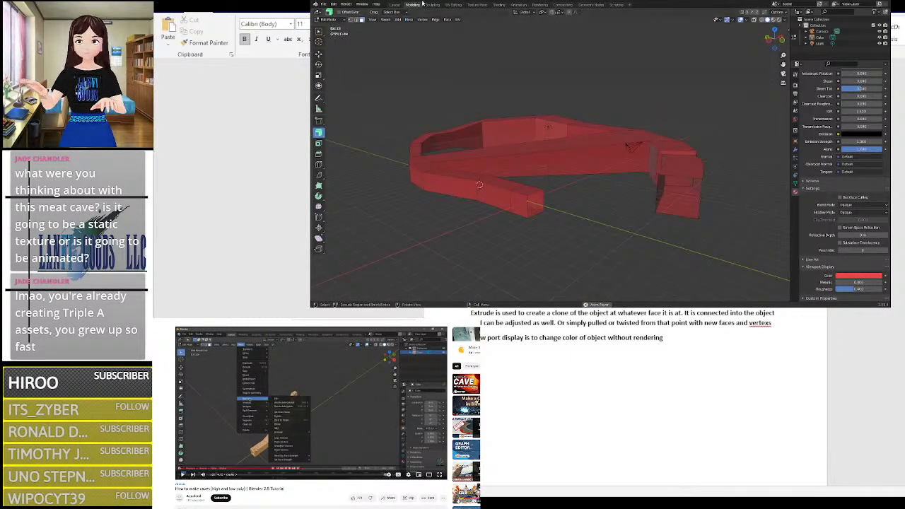
pyautogui.click(395, 5)
pyautogui.click(412, 5)
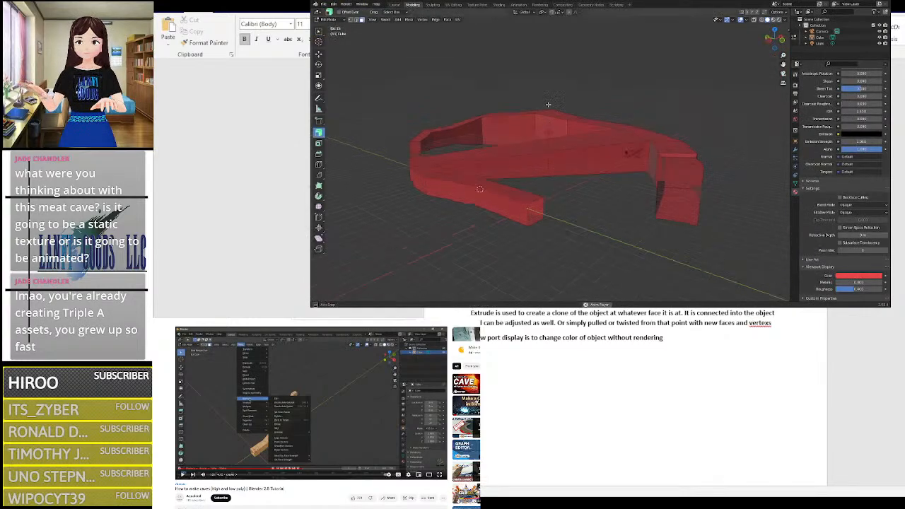
pyautogui.moveTo(547, 106)
pyautogui.mouseDown(button='middle')
pyautogui.moveTo(542, 137)
pyautogui.moveTo(525, 108)
pyautogui.moveTo(534, 111)
pyautogui.mouseUp(button='middle')
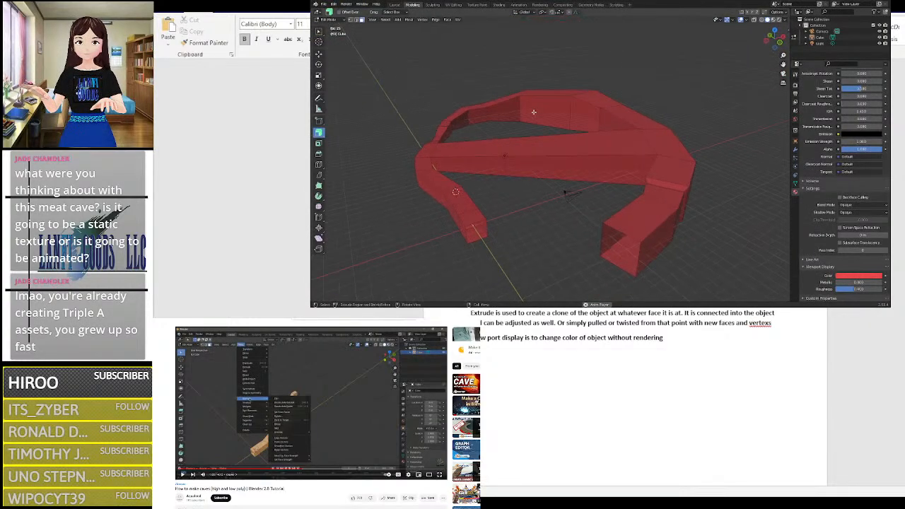
pyautogui.click(408, 19)
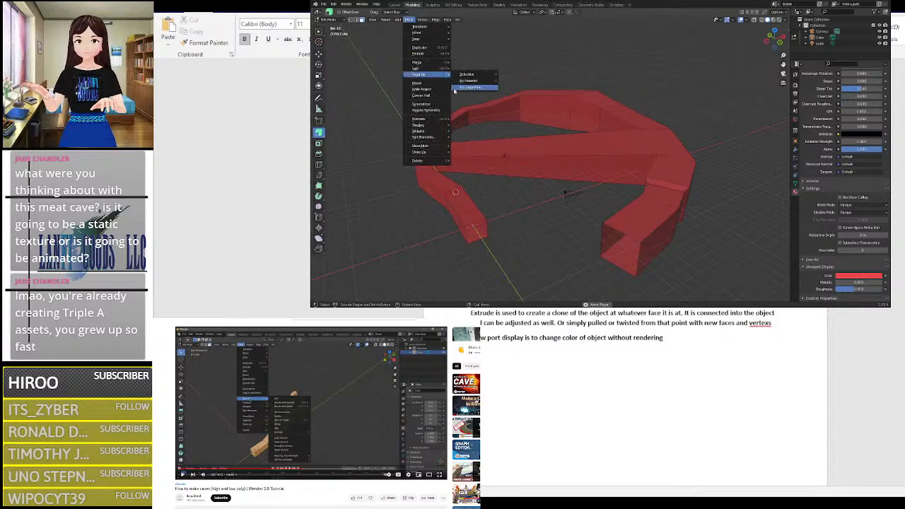
pyautogui.click(459, 118)
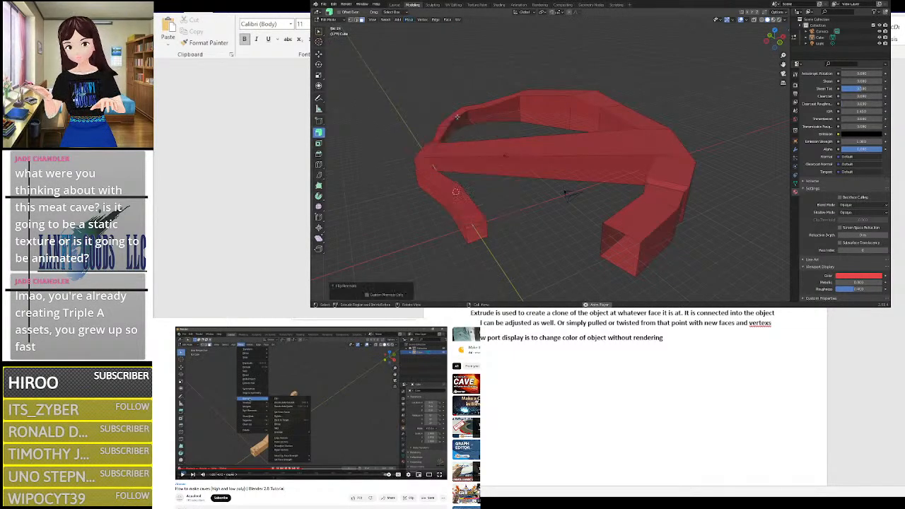
pyautogui.moveTo(592, 218); pyautogui.dragTo(594, 198, button='middle')
pyautogui.scroll(5, 634, 196)
pyautogui.moveTo(655, 197); pyautogui.dragTo(636, 219, button='middle')
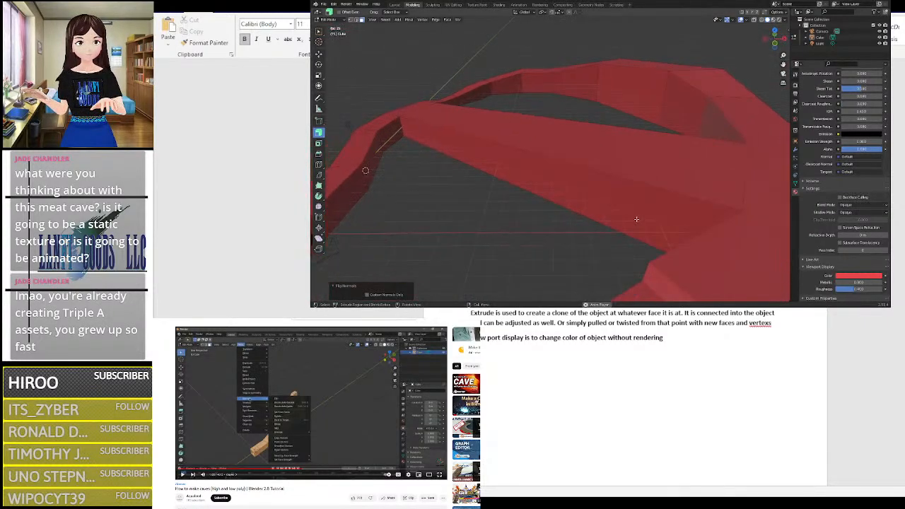
pyautogui.scroll(-4, 637, 219)
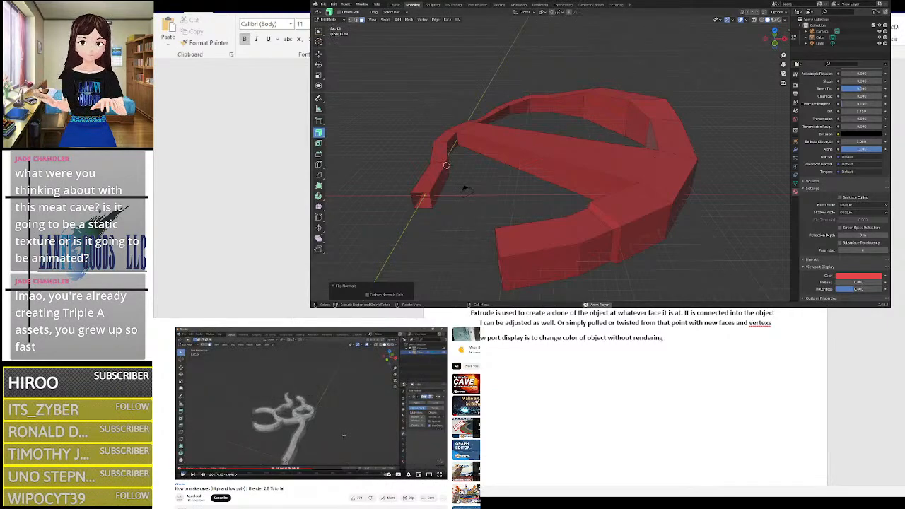
# Step: Add a Subdivision Surface modifier to the tunnel mesh
pyautogui.click(795, 149)
pyautogui.click(813, 84)
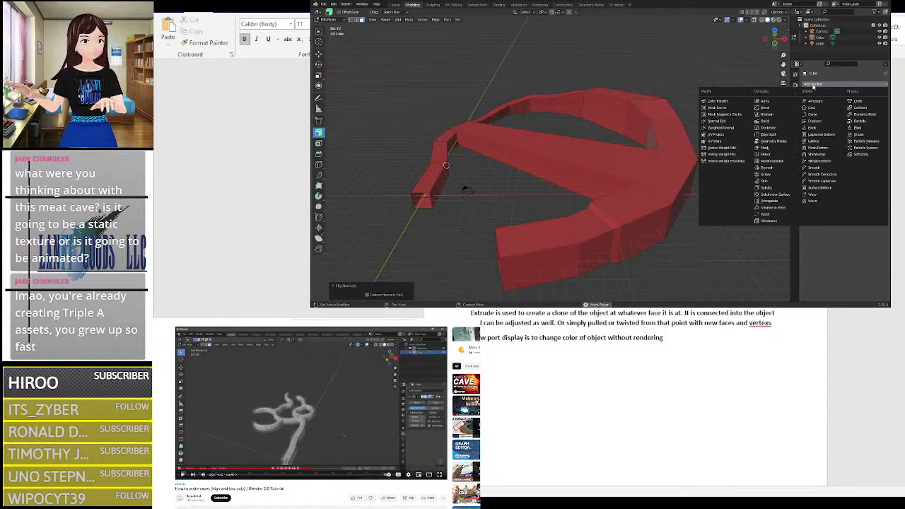
pyautogui.click(776, 195)
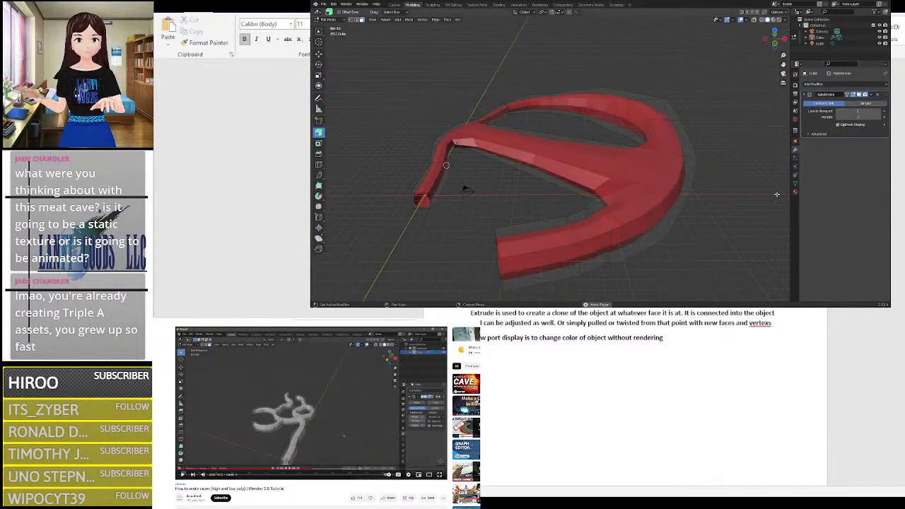
pyautogui.moveTo(776, 195); pyautogui.dragTo(747, 191, button='middle')
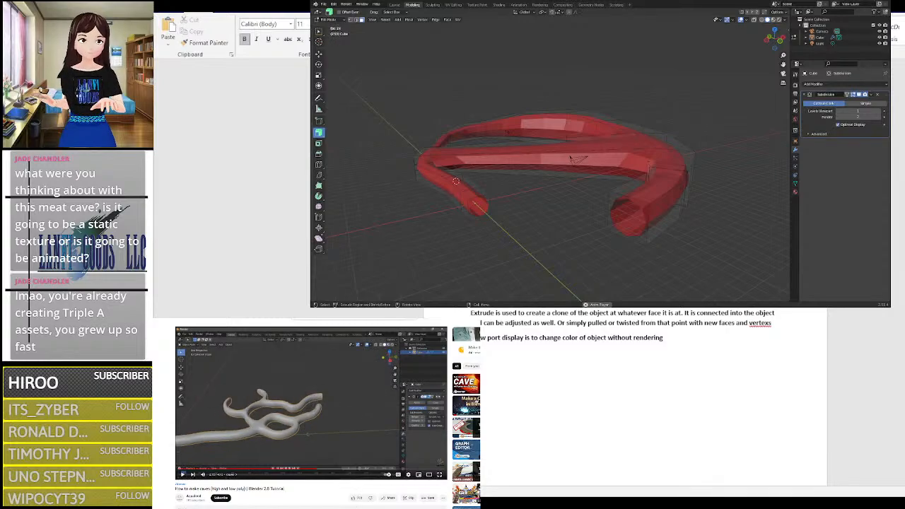
# Step: Try different viewport subdivision levels on the tunnel, including the unsmoothed level 0, and settle on level 4
pyautogui.click(878, 112)
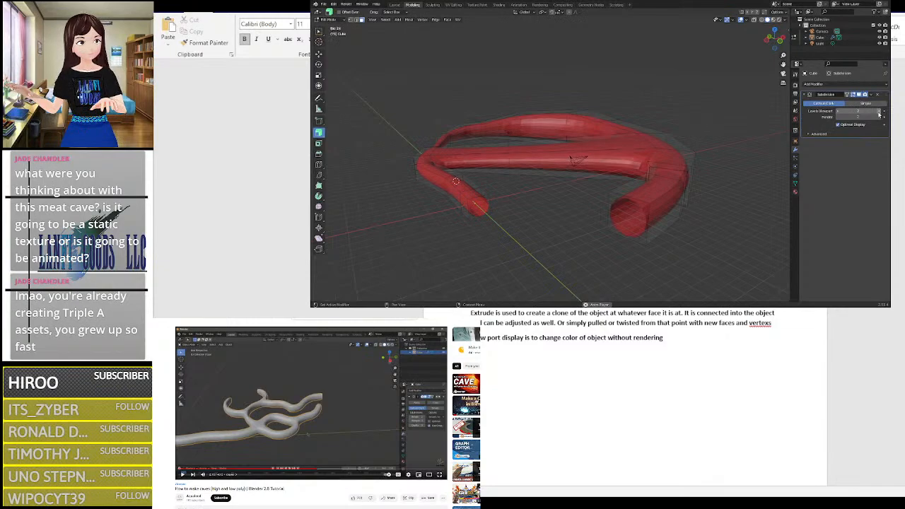
pyautogui.moveTo(622, 212); pyautogui.dragTo(689, 238, button='middle')
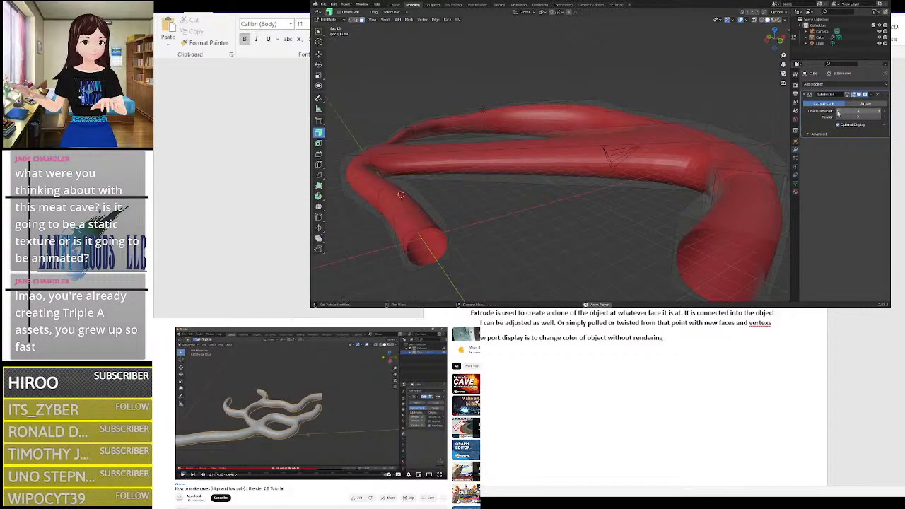
pyautogui.click(838, 111)
pyautogui.click(837, 112)
pyautogui.click(838, 112)
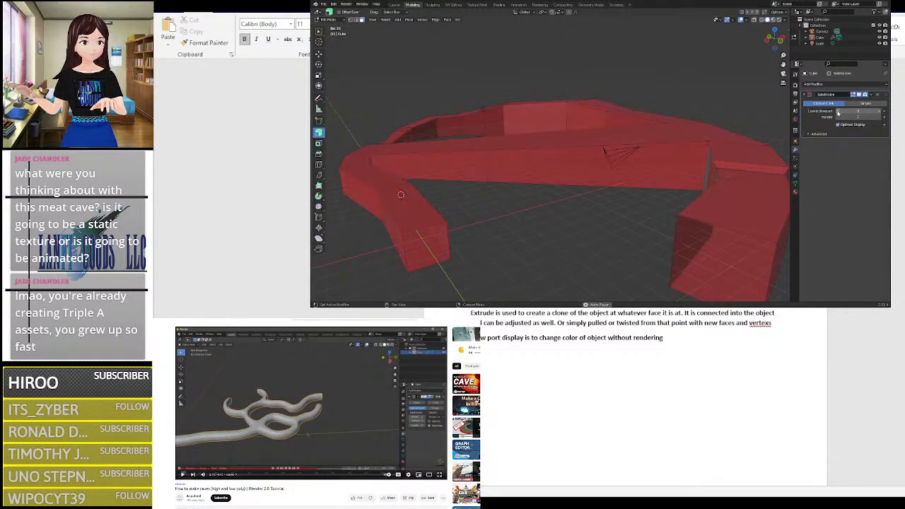
pyautogui.click(878, 112)
pyautogui.click(878, 111)
pyautogui.click(879, 112)
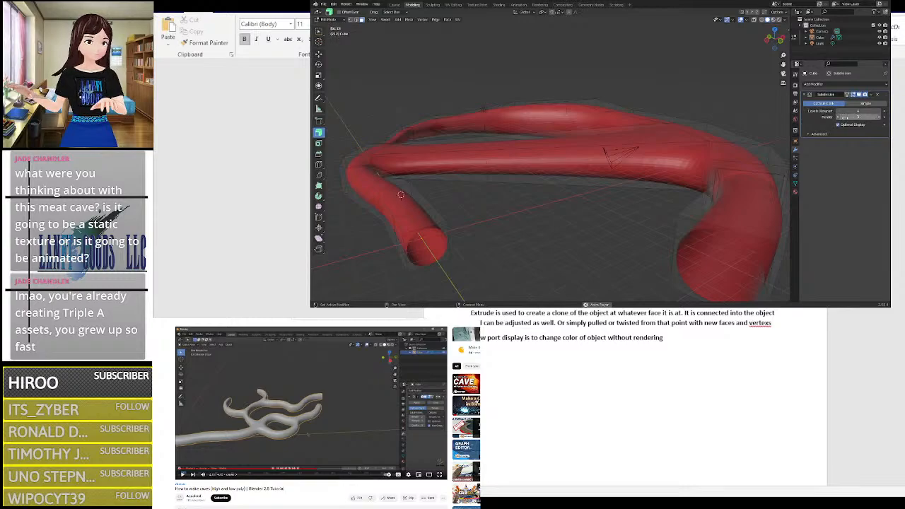
# Step: Preview the smoothed tunnels in rendered shading, return to solid shading and examine the passages and their junctions from several angles
pyautogui.click(778, 20)
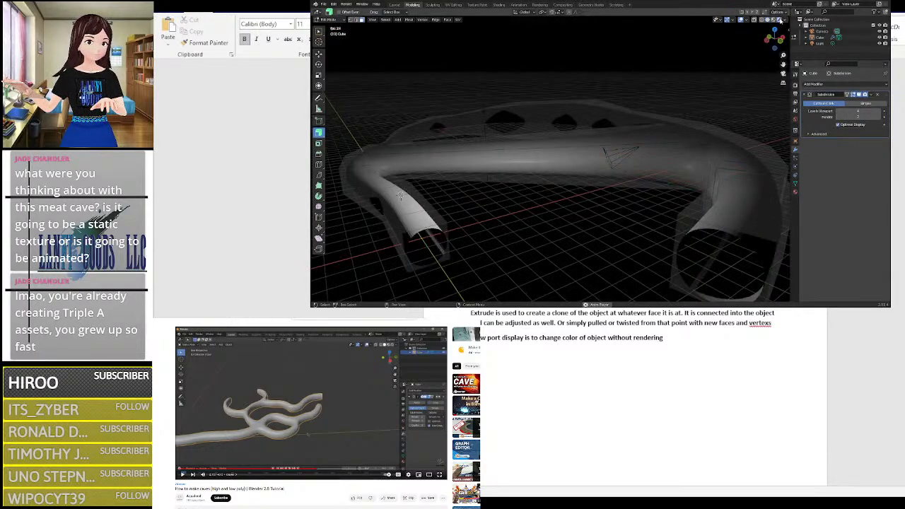
pyautogui.moveTo(671, 113); pyautogui.dragTo(535, 189, button='middle')
pyautogui.scroll(-5, 535, 189)
pyautogui.moveTo(592, 186); pyautogui.dragTo(545, 187, button='middle')
pyautogui.scroll(4, 546, 187)
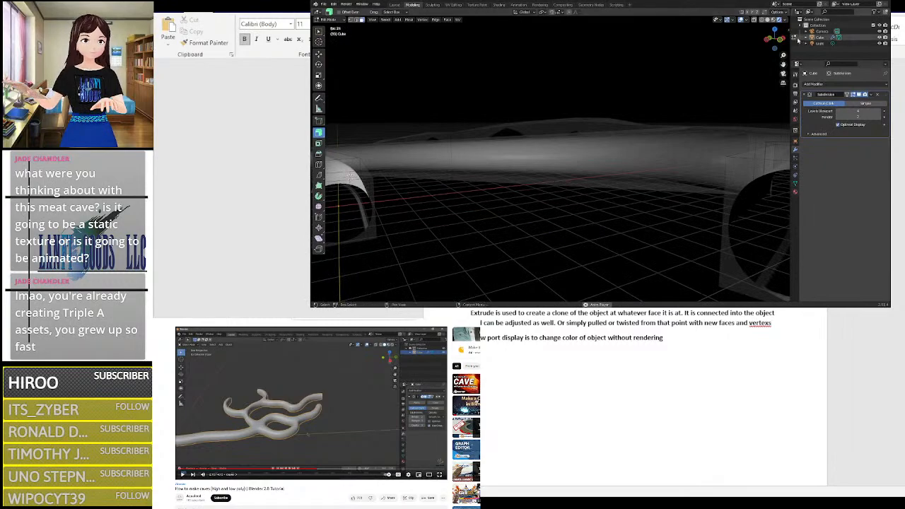
pyautogui.click(768, 19)
pyautogui.moveTo(646, 114); pyautogui.dragTo(627, 163, button='middle')
pyautogui.scroll(-2, 628, 162)
pyautogui.scroll(1, 611, 198)
pyautogui.moveTo(614, 204); pyautogui.dragTo(612, 292, button='middle')
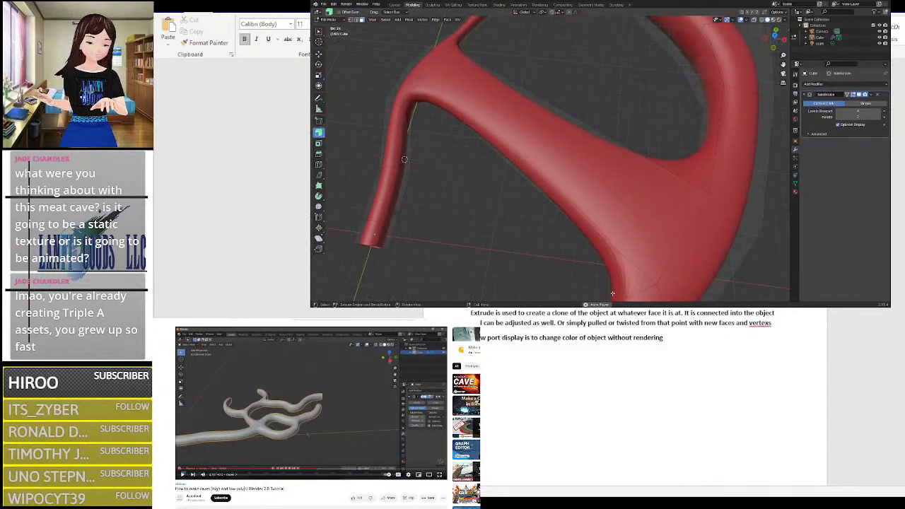
pyautogui.moveTo(599, 259); pyautogui.dragTo(721, 230, button='middle')
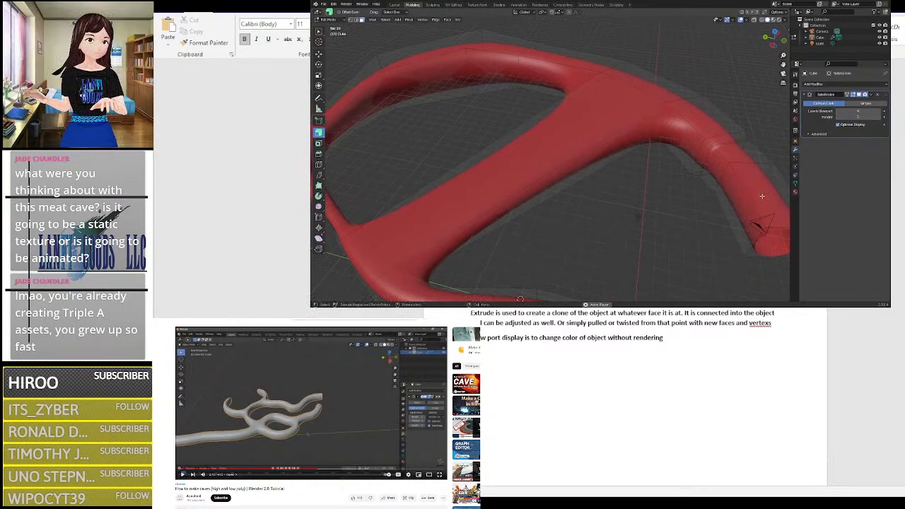
# Step: Show the Subdivision modifier's advanced options, try the Simple type and switch back to Catmull-Clark
pyautogui.click(819, 134)
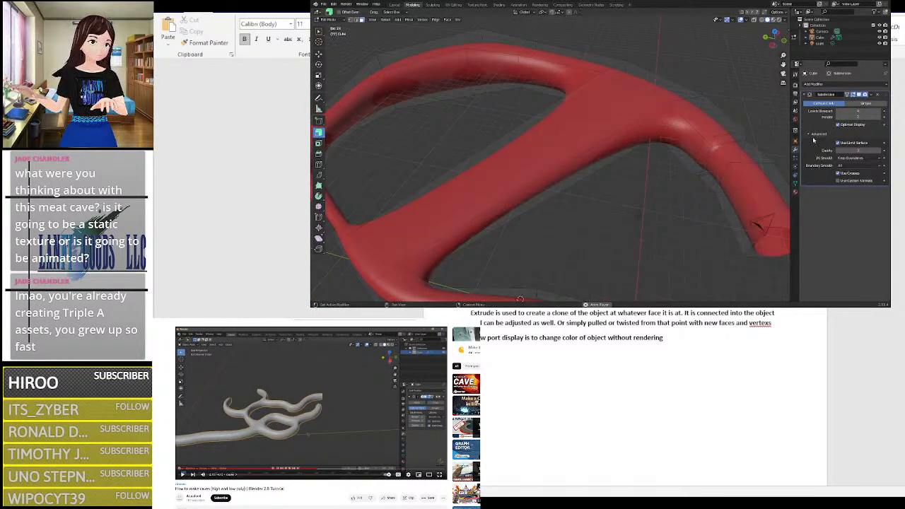
pyautogui.click(865, 103)
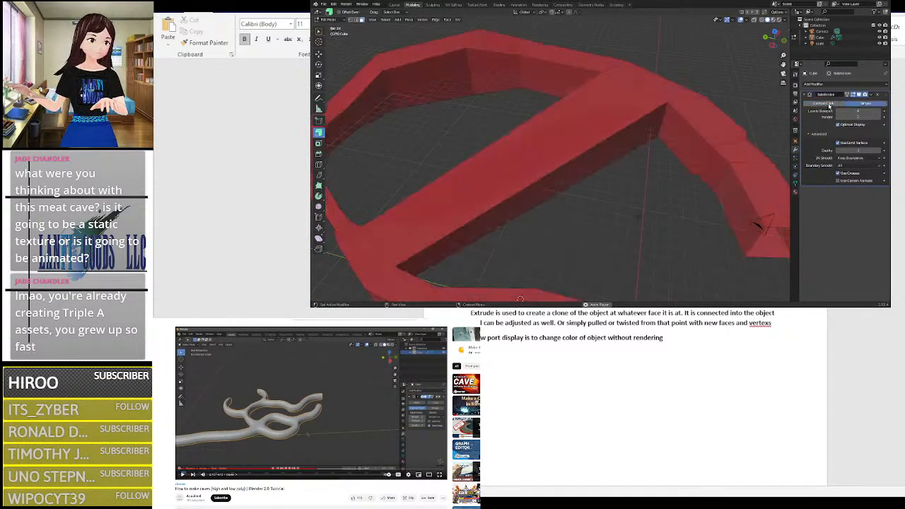
pyautogui.click(824, 103)
pyautogui.moveTo(636, 191); pyautogui.dragTo(595, 200, button='middle')
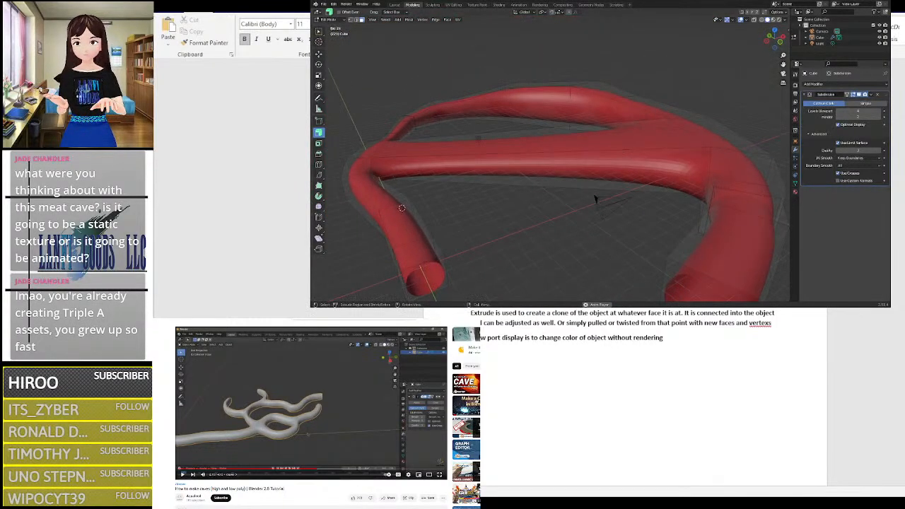
# Step: Compare the smoothed tunnel ring with the tutorial's cave and select the Cube object for a closer look
pyautogui.moveTo(496, 206); pyautogui.dragTo(545, 118, button='middle')
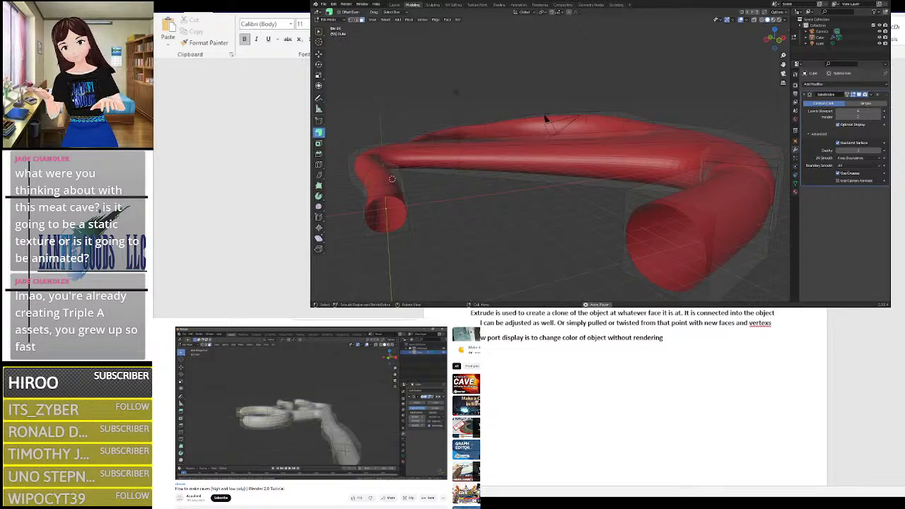
pyautogui.click(308, 391)
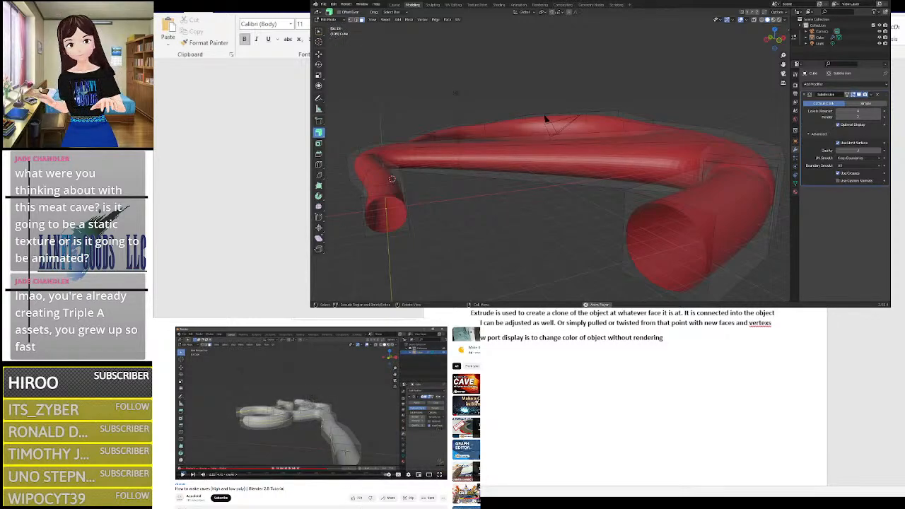
pyautogui.moveTo(545, 119); pyautogui.dragTo(616, 187, button='middle')
pyautogui.click(820, 37)
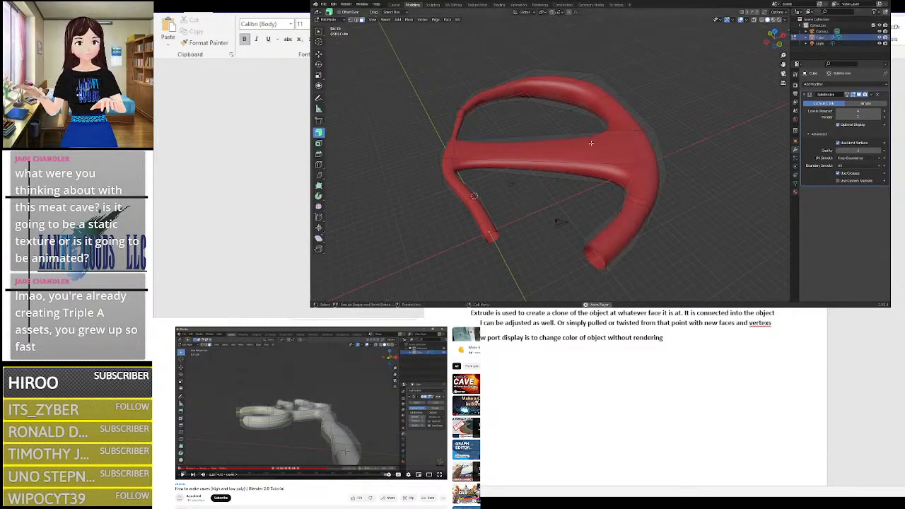
pyautogui.moveTo(582, 178)
pyautogui.mouseDown(button='middle')
pyautogui.moveTo(573, 162)
pyautogui.moveTo(576, 174)
pyautogui.mouseUp(button='middle')
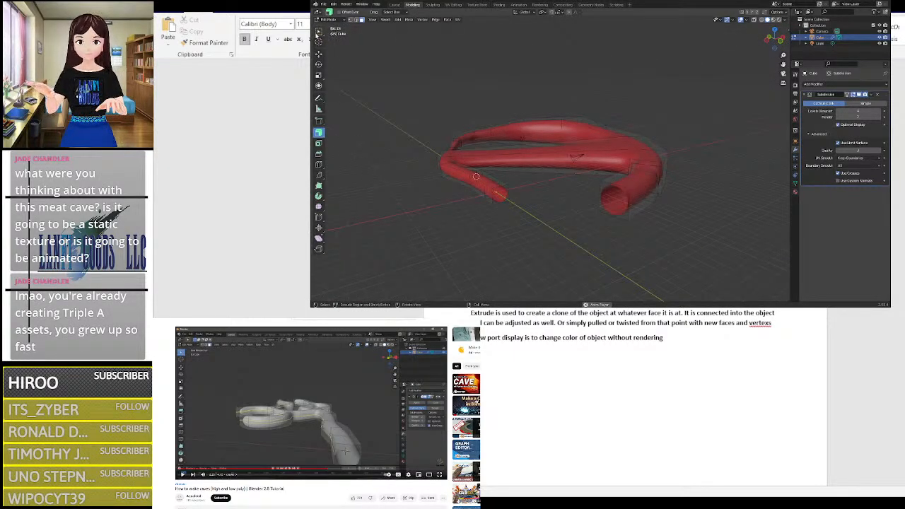
# Step: Try a single centred loop cut across the connecting passage with Loop Cut and Slide, and undo it
pyautogui.click(318, 31)
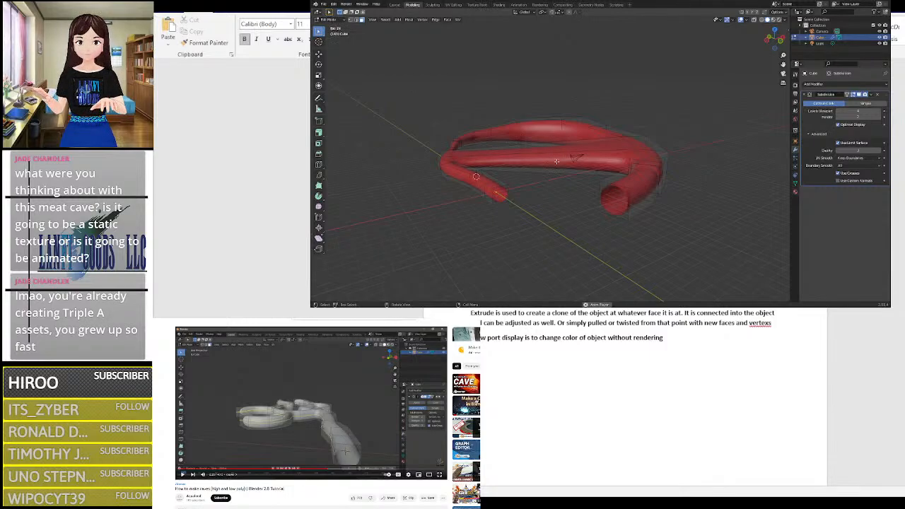
pyautogui.hotkey('ctrl', 'r')
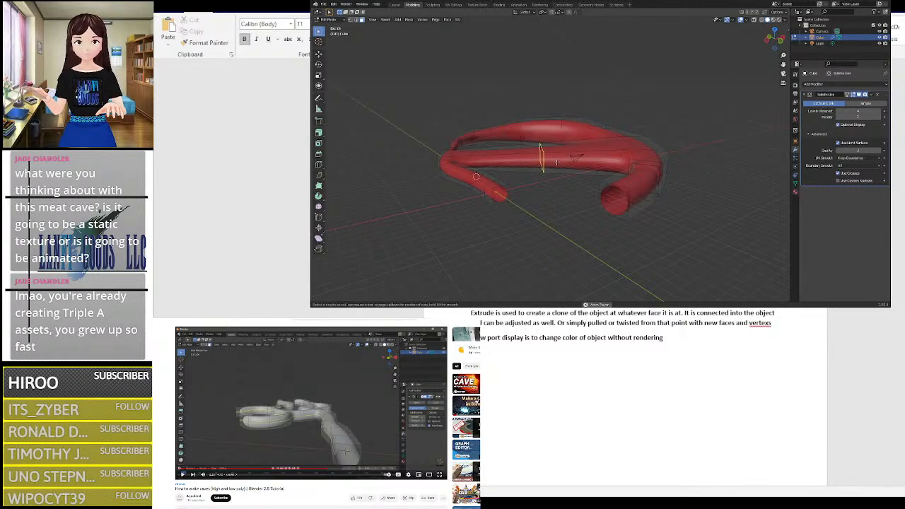
pyautogui.click(544, 161)
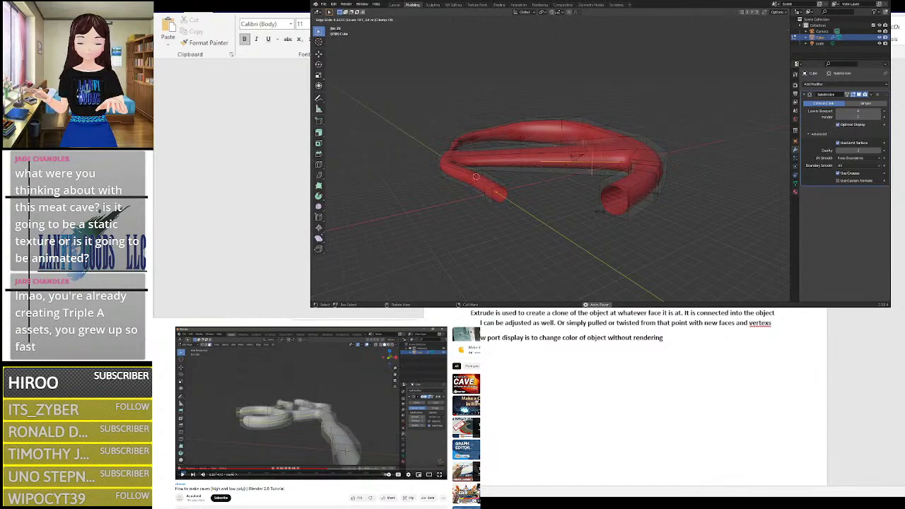
pyautogui.click(612, 207)
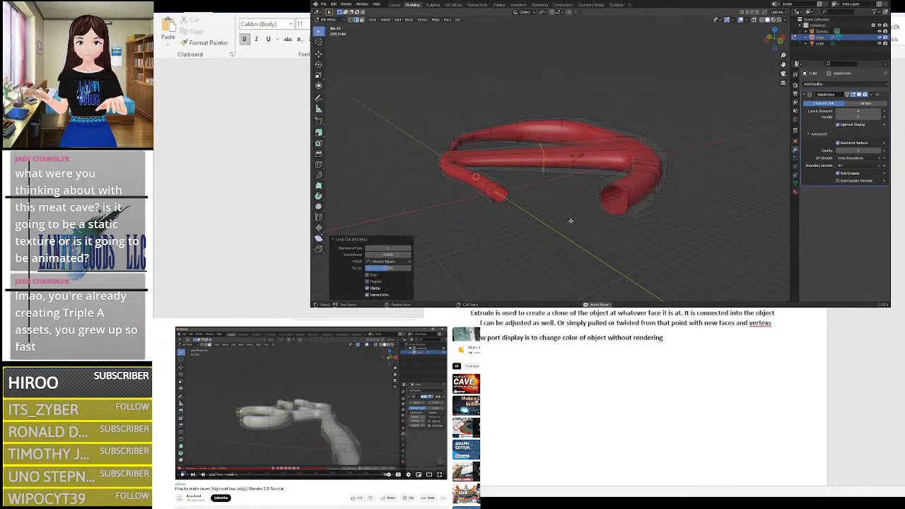
pyautogui.hotkey('ctrl', 'z')
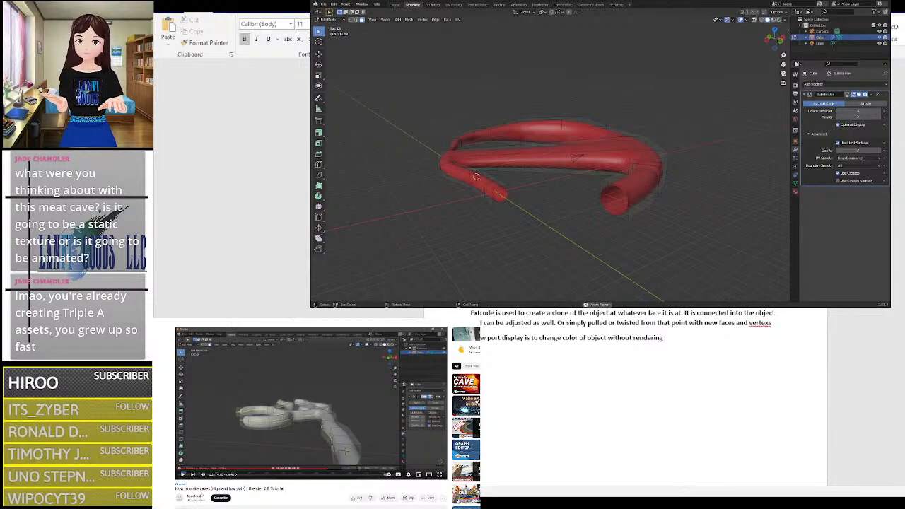
# Step: Replay the tutorial's section on adding edge loops and compare its cave with the red tunnel ring seen from above
pyautogui.click(306, 443)
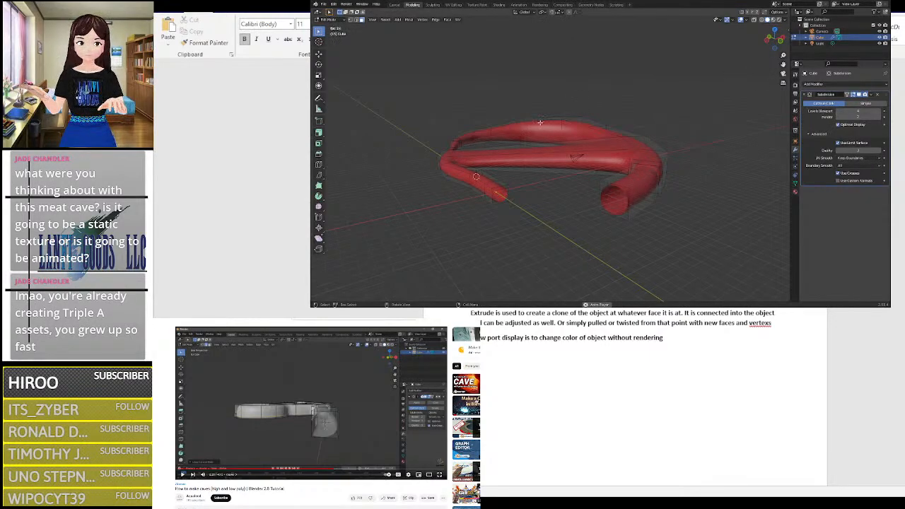
pyautogui.press('t')
pyautogui.press('t')
pyautogui.press('t')
pyautogui.press('t')
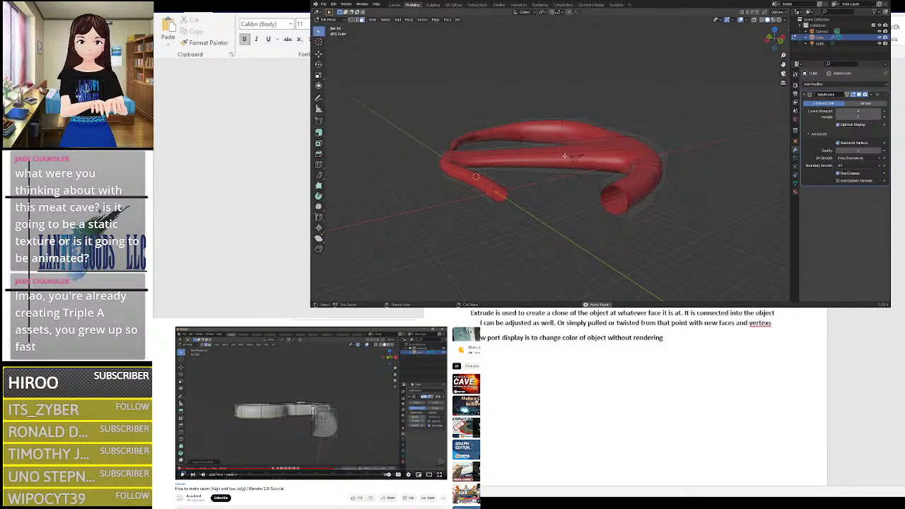
pyautogui.moveTo(567, 155); pyautogui.dragTo(654, 181, button='middle')
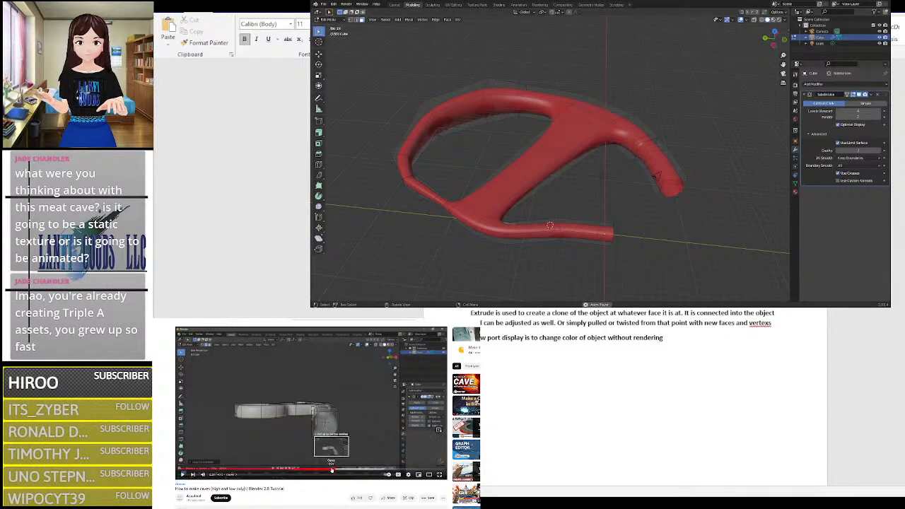
pyautogui.click(318, 460)
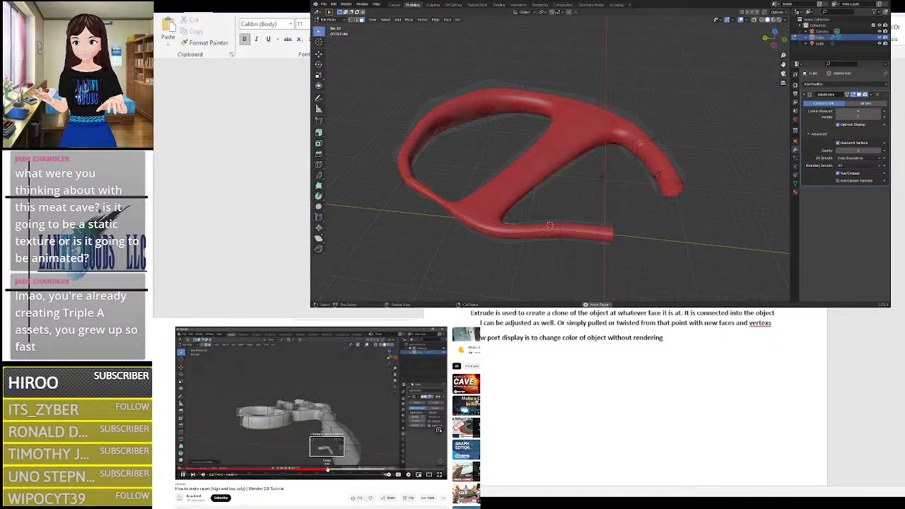
pyautogui.click(326, 469)
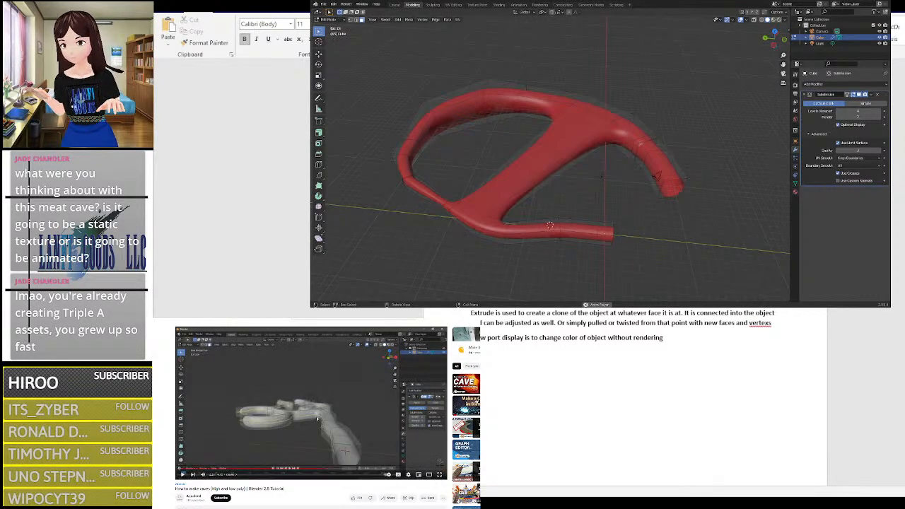
pyautogui.moveTo(620, 217); pyautogui.dragTo(583, 188, button='middle')
pyautogui.scroll(4, 584, 188)
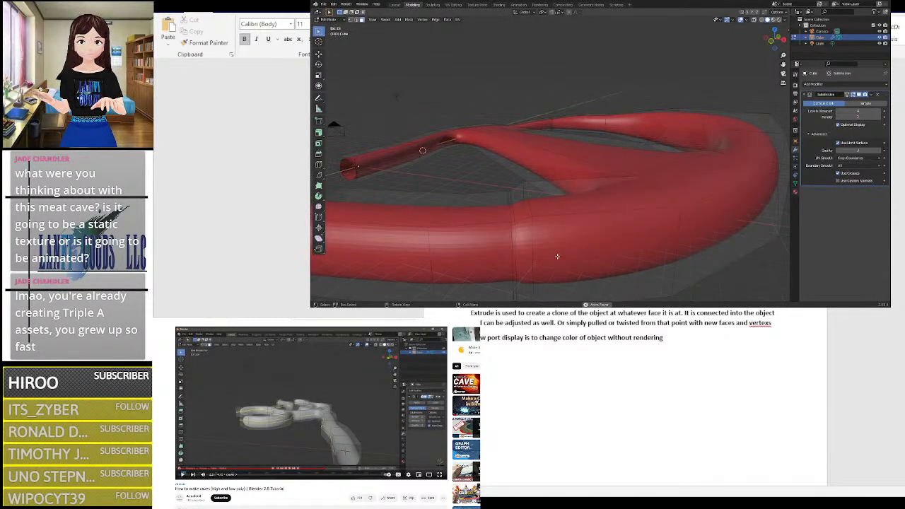
pyautogui.hotkey('ctrl', 'r')
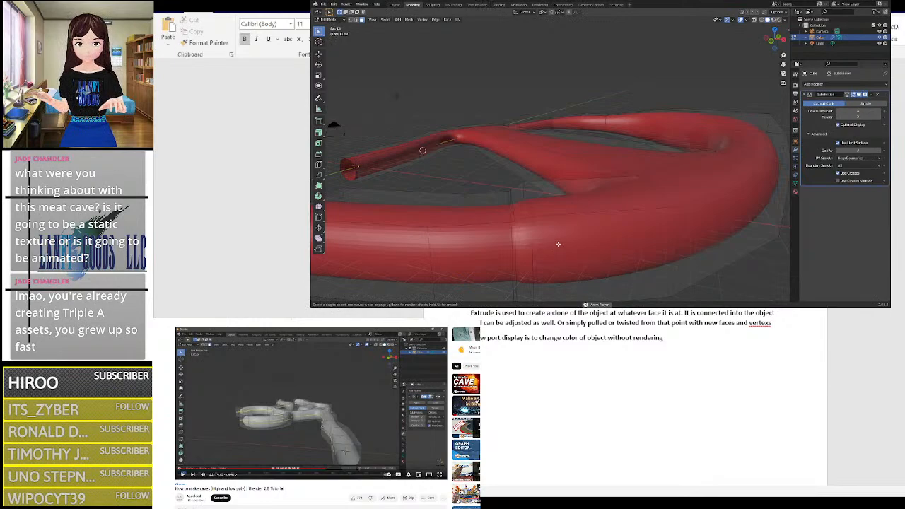
pyautogui.press('Escape')
pyautogui.moveTo(490, 185)
pyautogui.mouseDown(button='middle')
pyautogui.moveTo(481, 216)
pyautogui.moveTo(677, 125)
pyautogui.moveTo(535, 182)
pyautogui.moveTo(490, 188)
pyautogui.mouseUp(button='middle')
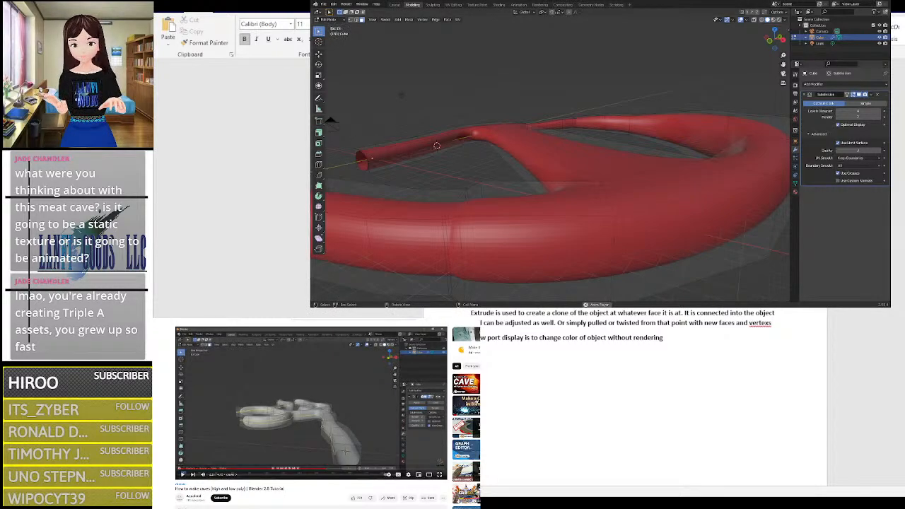
# Step: Stop the running animation playback in the Layout workspace and return to the Modeling workspace
pyautogui.scroll(5, 622, 410)
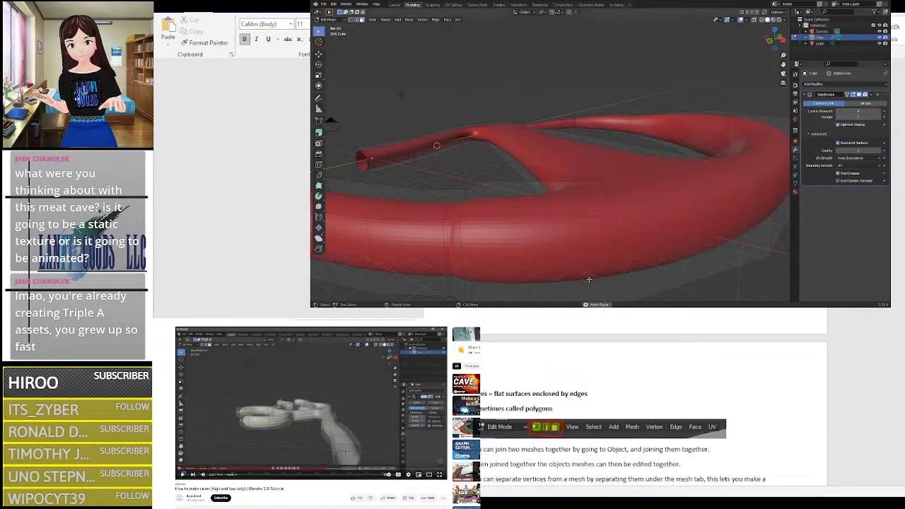
pyautogui.scroll(-3, 561, 204)
pyautogui.click(394, 5)
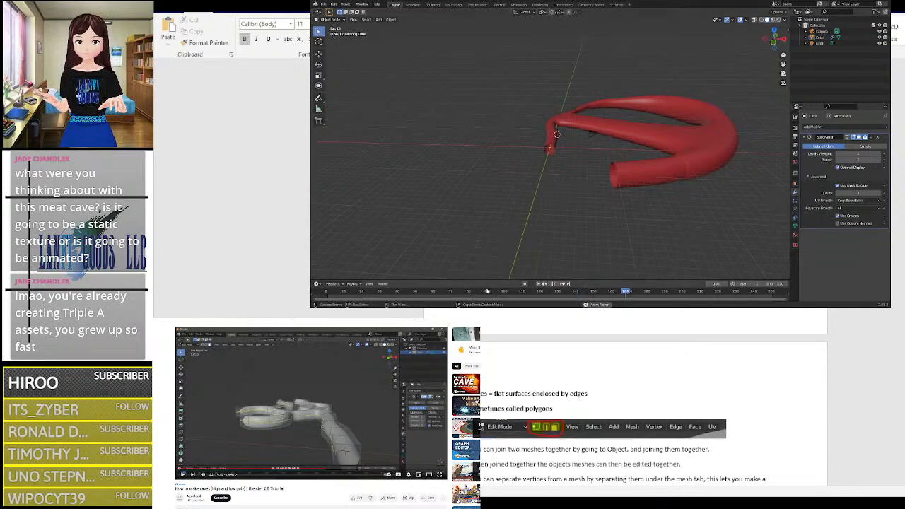
pyautogui.click(552, 283)
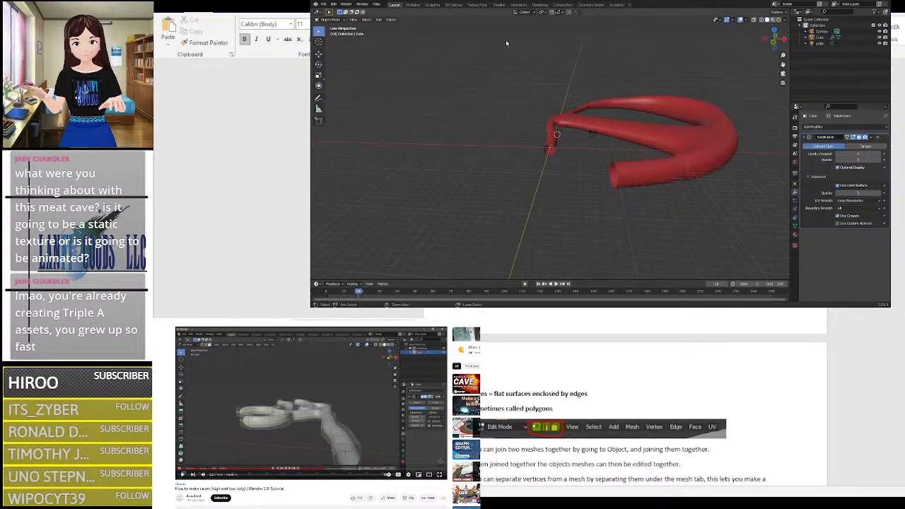
pyautogui.click(413, 5)
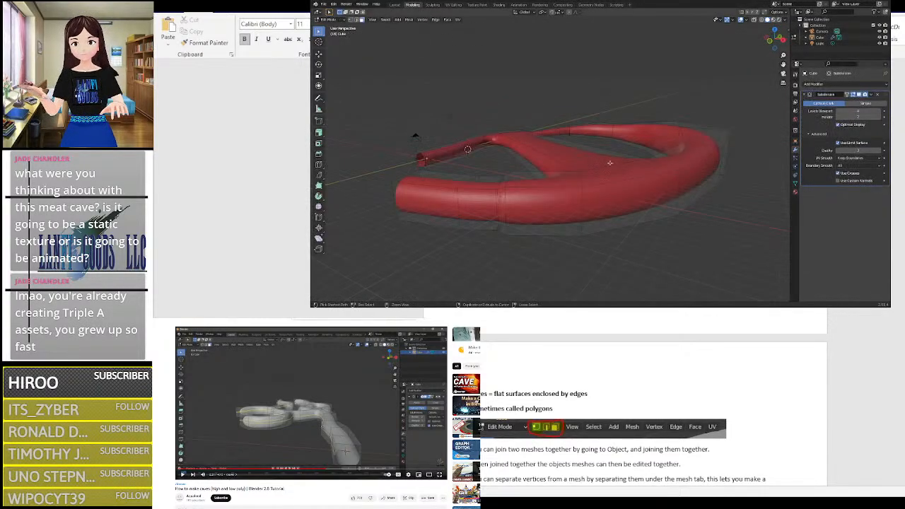
# Step: Add a single lengthwise loop cut around the outer tunnel wall and slide it down to the tunnel's lower edge
pyautogui.hotkey('ctrl', 'r')
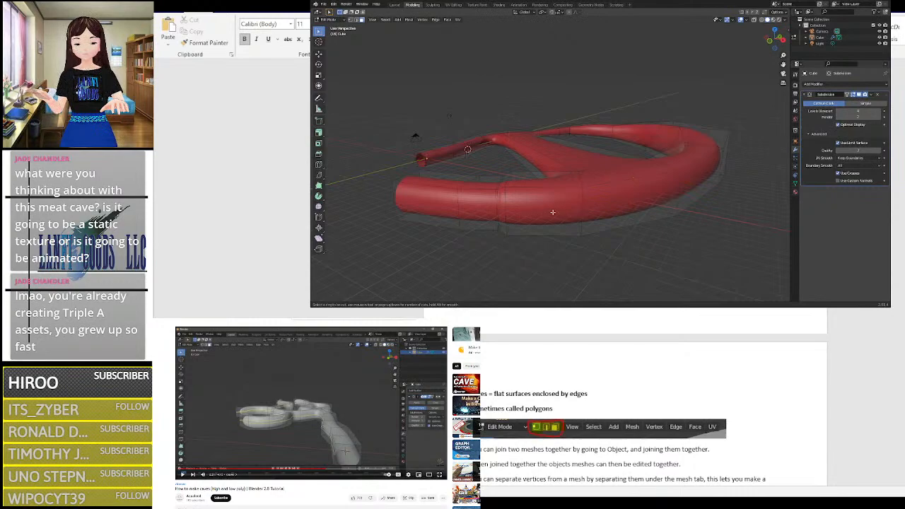
pyautogui.click(581, 197)
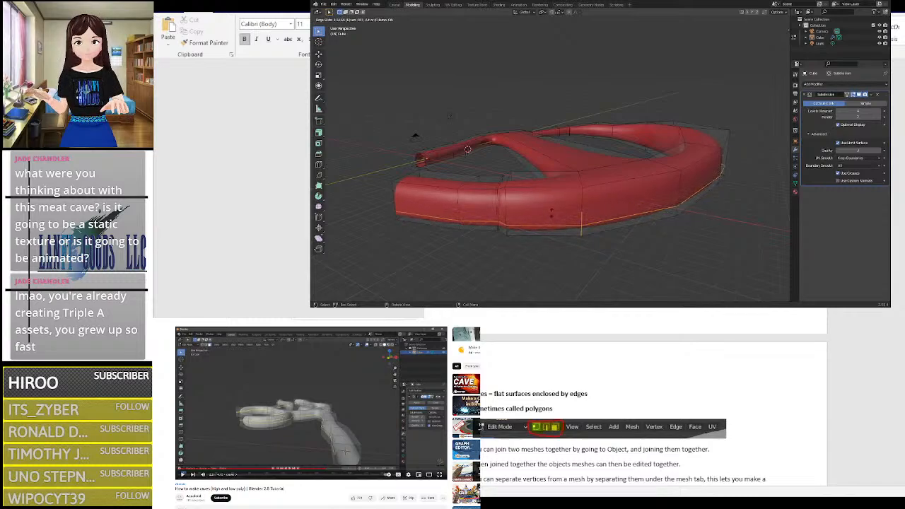
pyautogui.click(541, 212)
pyautogui.moveTo(542, 212); pyautogui.dragTo(633, 194, button='middle')
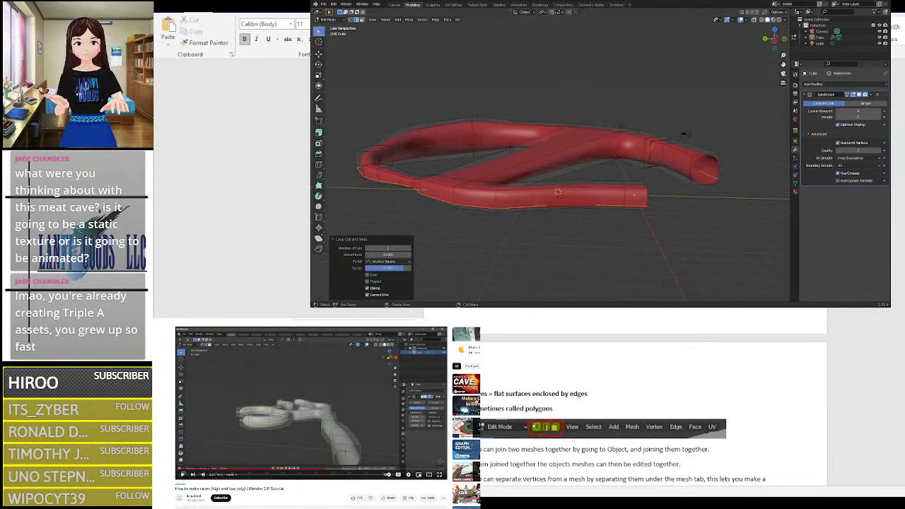
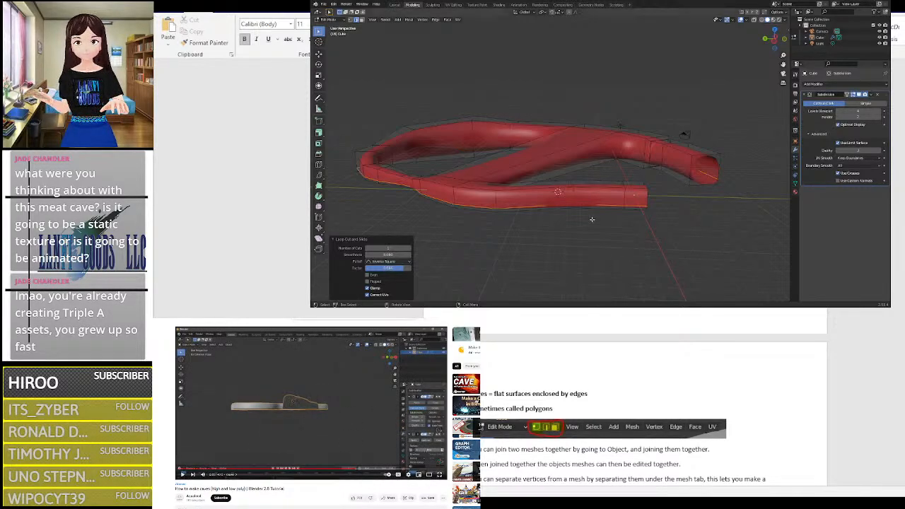
# Step: Examine the tunnels around the lengthwise cut from the outside, close up and at the connecting passage
pyautogui.moveTo(587, 215); pyautogui.dragTo(558, 204, button='middle')
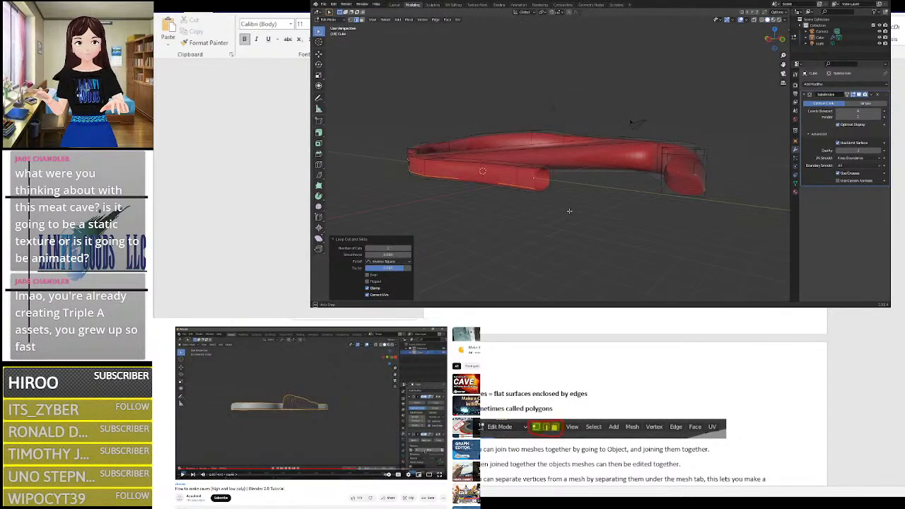
pyautogui.scroll(10, 569, 211)
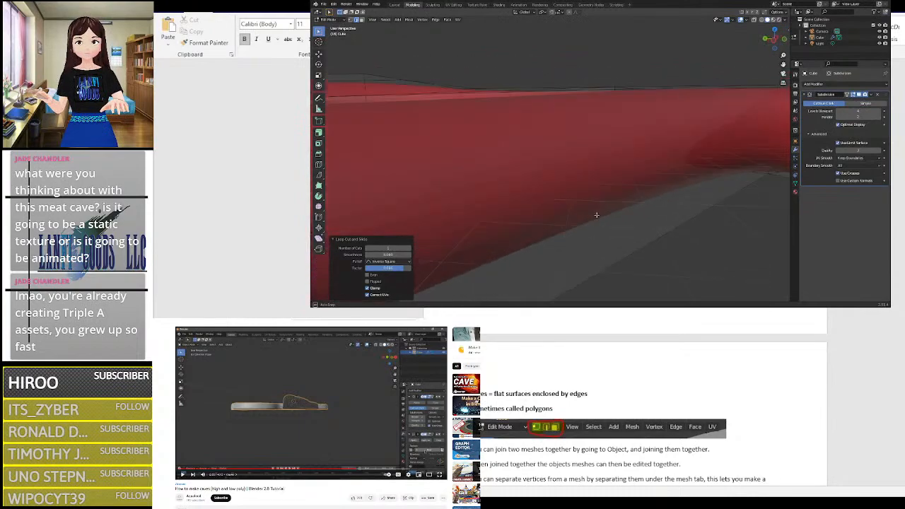
pyautogui.moveTo(597, 215); pyautogui.dragTo(556, 215, button='middle')
pyautogui.scroll(-4, 623, 206)
pyautogui.scroll(5, 619, 208)
pyautogui.scroll(-4, 502, 214)
pyautogui.scroll(-5, 506, 221)
pyautogui.scroll(3, 568, 231)
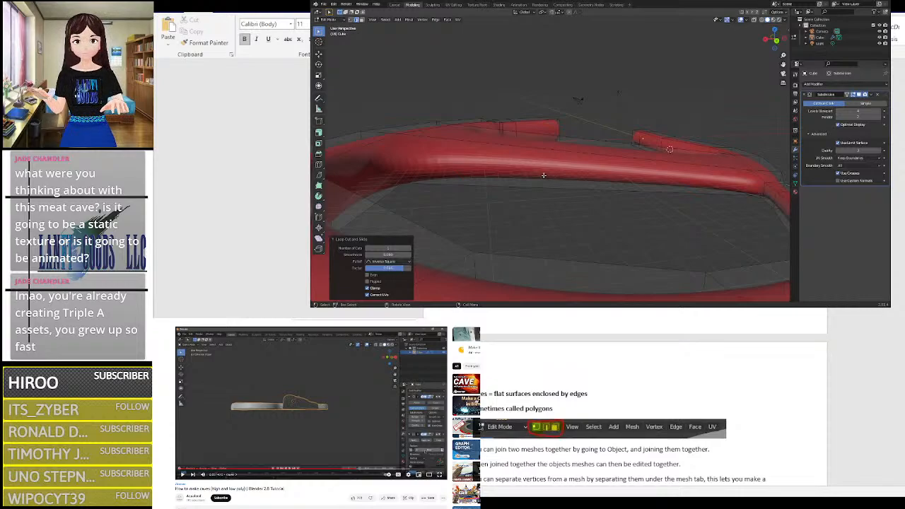
# Step: Try two more single lengthwise loop cuts along the inner wall of the tunnel ring beside the junction
pyautogui.hotkey('ctrl', 'r')
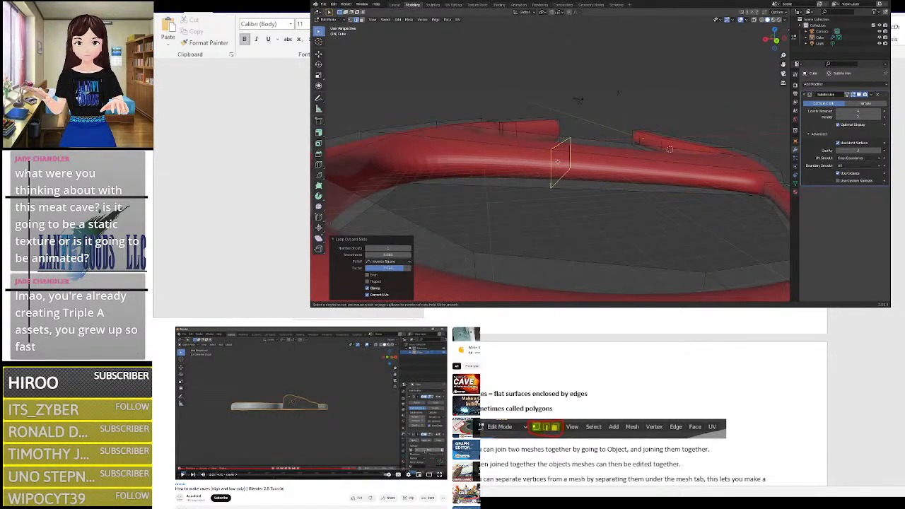
pyautogui.click(395, 172)
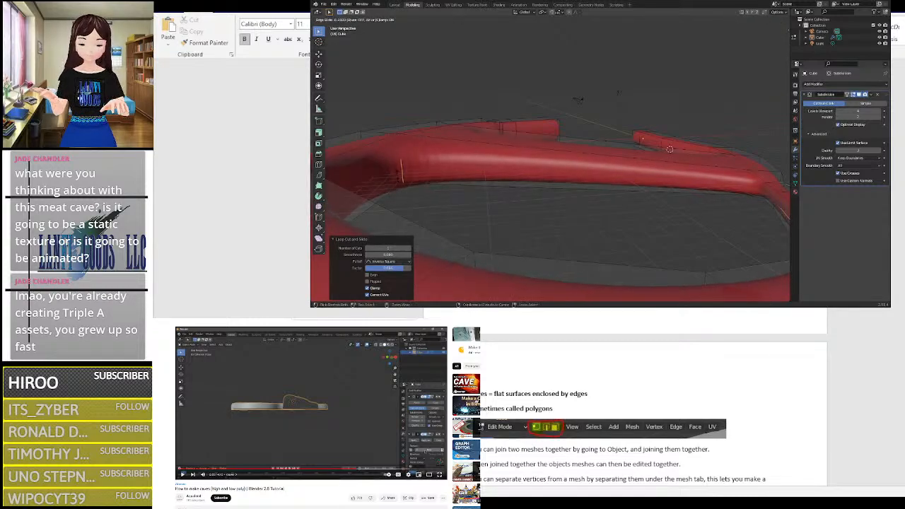
pyautogui.click(423, 175)
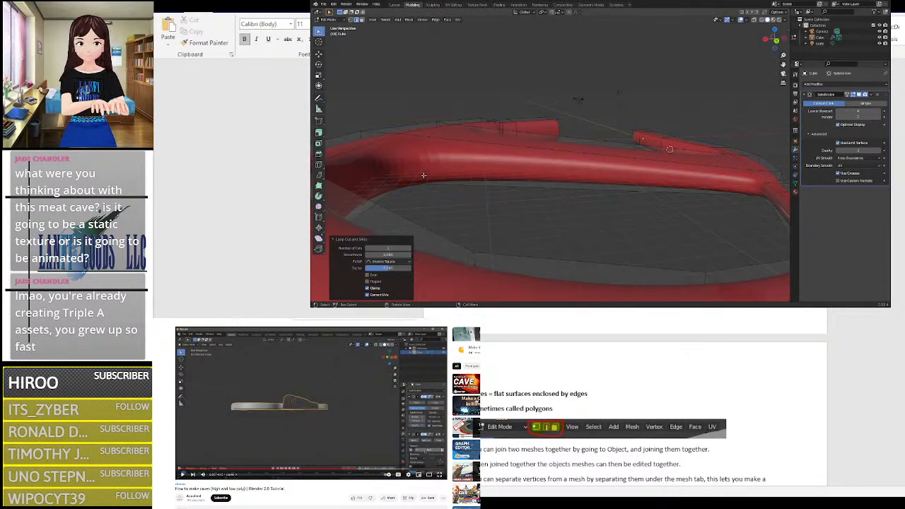
pyautogui.hotkey('ctrl', 'r')
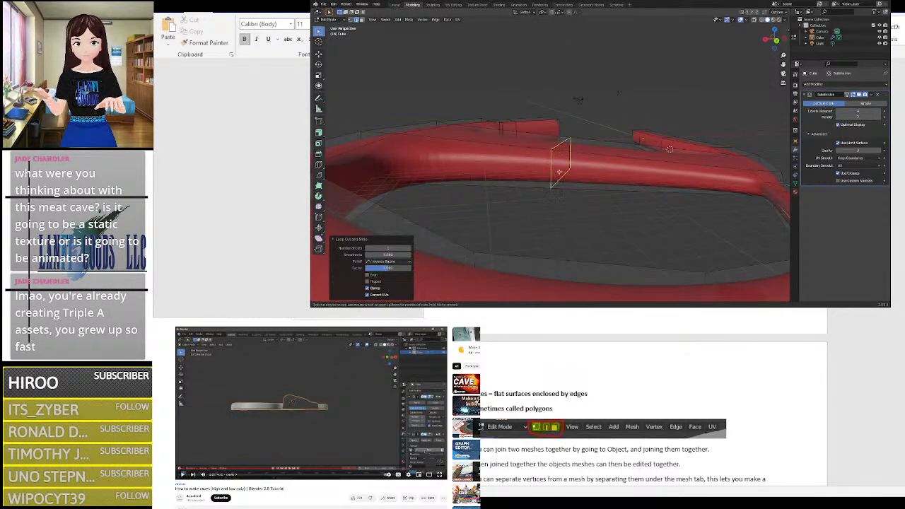
pyautogui.click(401, 153)
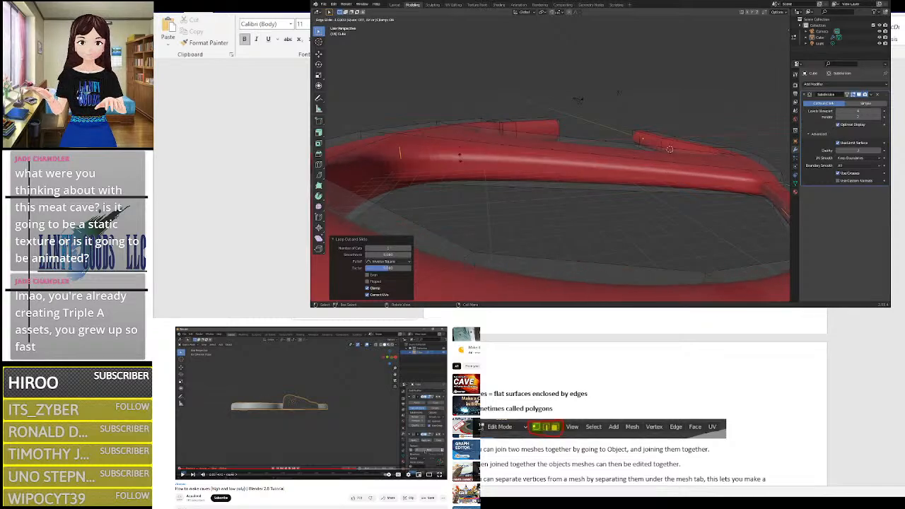
pyautogui.click(478, 163)
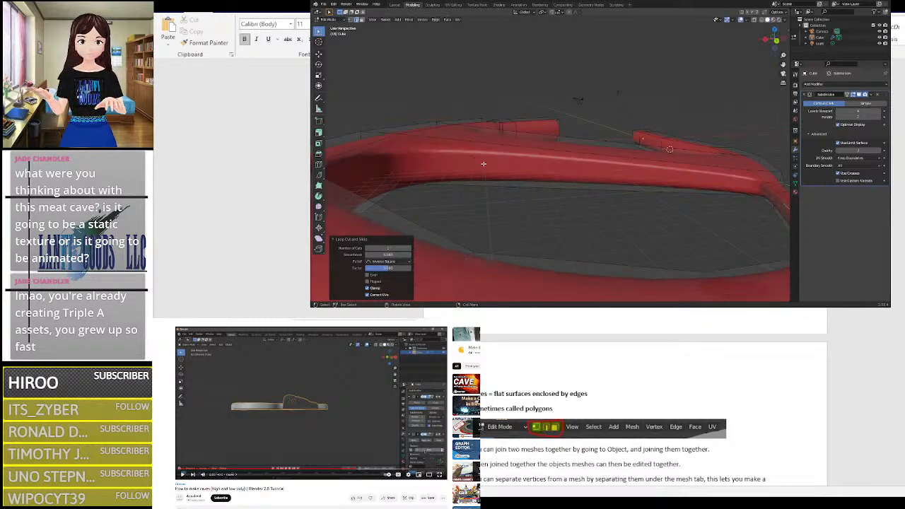
pyautogui.rightClick(483, 164)
pyautogui.rightClick(567, 211)
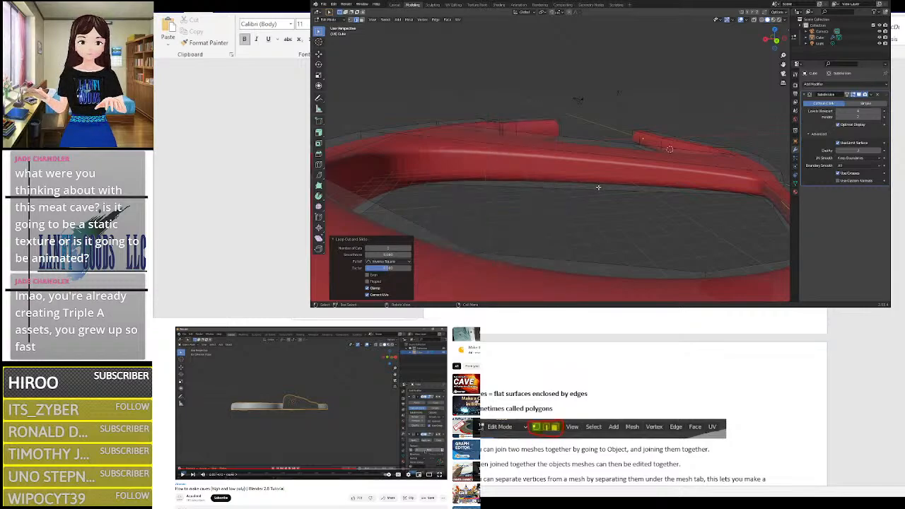
# Step: Examine how the added loop cuts shape the tunnel walls, junctions and interior from above, close up and inside the passages
pyautogui.moveTo(571, 173); pyautogui.dragTo(721, 196, button='middle')
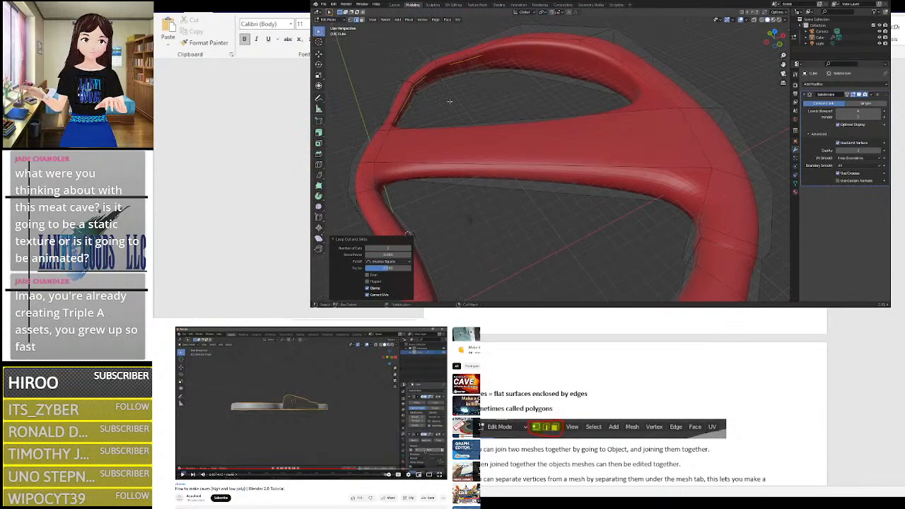
pyautogui.scroll(3, 423, 44)
pyautogui.scroll(4, 428, 63)
pyautogui.moveTo(428, 63); pyautogui.dragTo(570, 125, button='middle')
pyautogui.scroll(2, 556, 102)
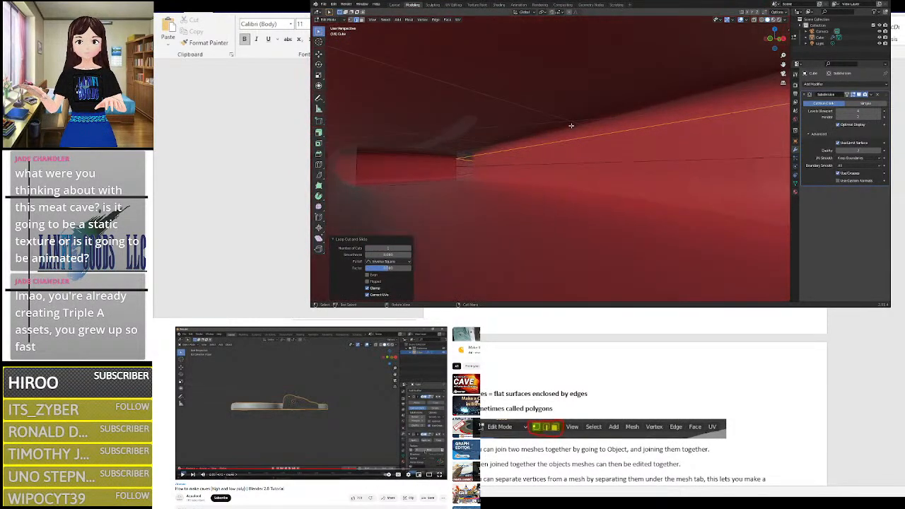
pyautogui.scroll(1, 561, 135)
pyautogui.scroll(2, 557, 139)
pyautogui.moveTo(519, 158); pyautogui.dragTo(499, 164, button='middle')
pyautogui.moveTo(578, 151); pyautogui.dragTo(652, 133, button='middle')
pyautogui.moveTo(783, 64); pyautogui.dragTo(783, 191)
pyautogui.moveTo(571, 122); pyautogui.dragTo(641, 170, button='middle')
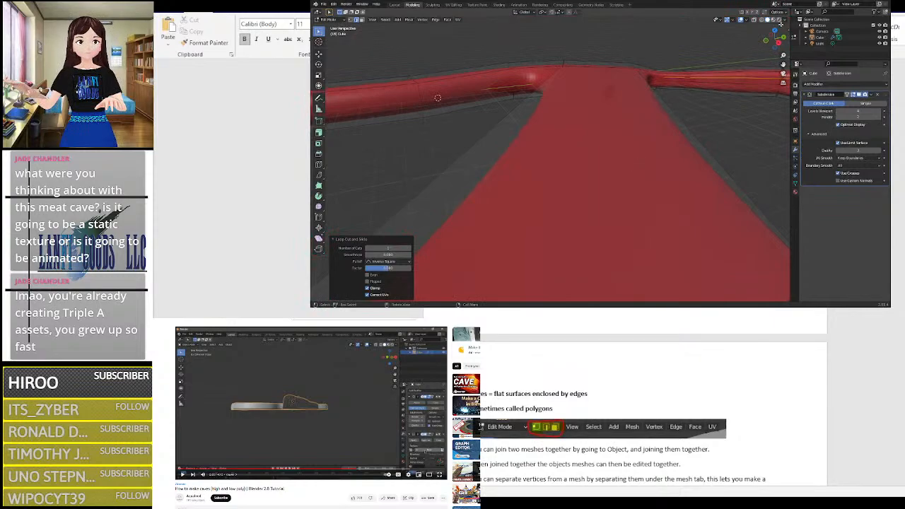
pyautogui.moveTo(783, 64); pyautogui.dragTo(728, 71)
pyautogui.moveTo(402, 109); pyautogui.dragTo(325, 67)
pyautogui.moveTo(679, 114); pyautogui.dragTo(393, 106, button='middle')
pyautogui.scroll(-3, 470, 109)
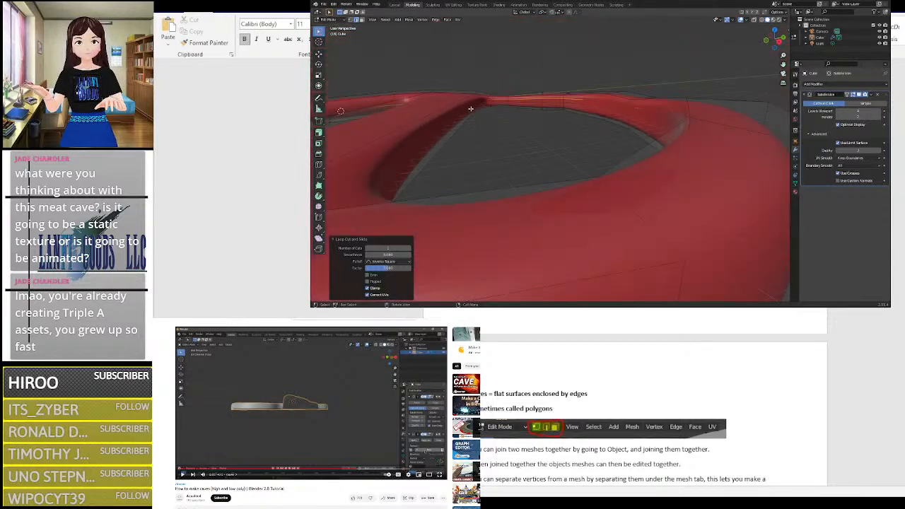
pyautogui.scroll(6, 552, 151)
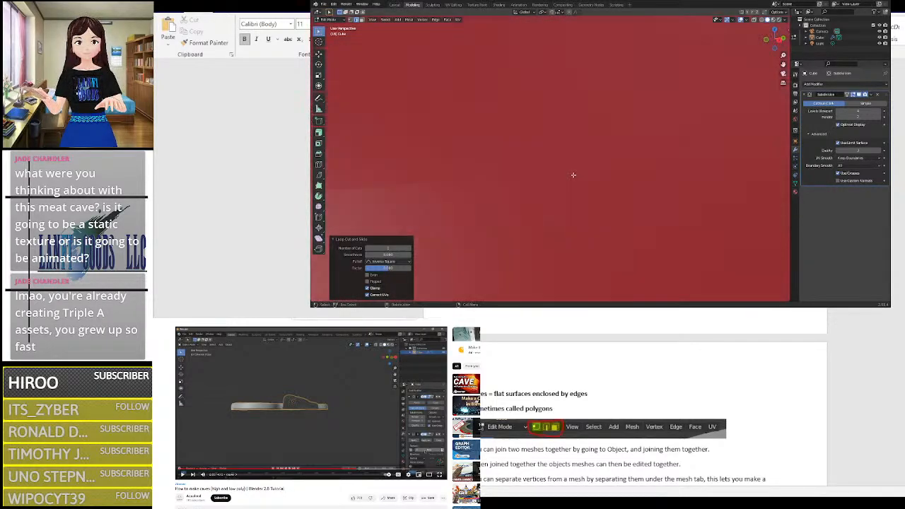
pyautogui.scroll(-4, 586, 177)
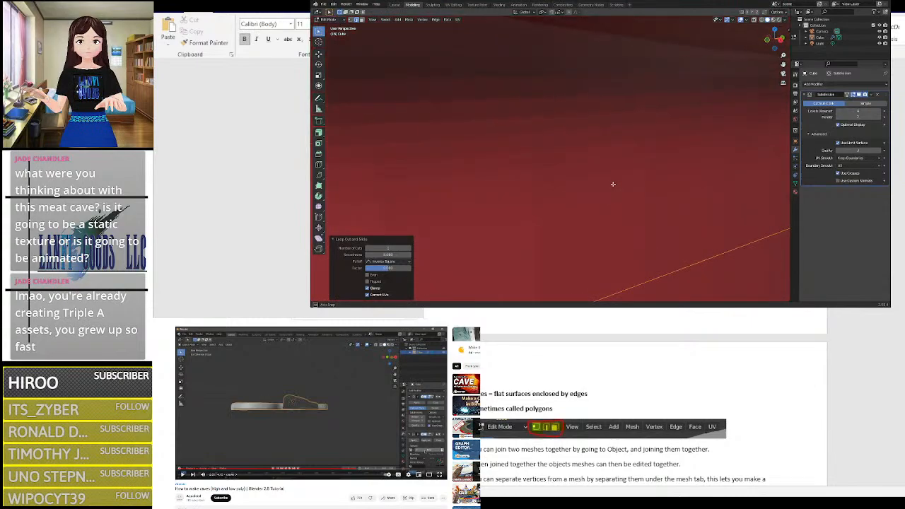
pyautogui.scroll(5, 613, 188)
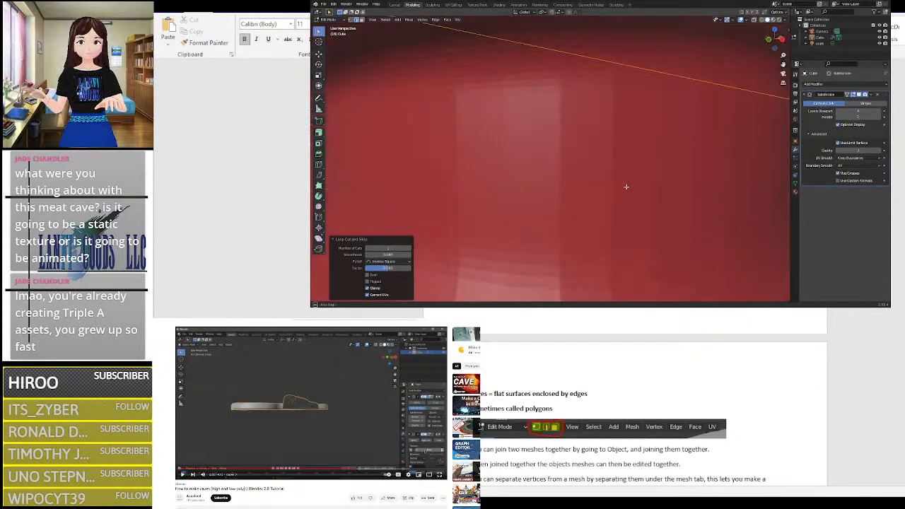
pyautogui.scroll(-4, 626, 187)
# Step: Undo the last two loop cuts on the inner wall of the tunnel ring
pyautogui.moveTo(627, 186); pyautogui.dragTo(567, 150, button='middle')
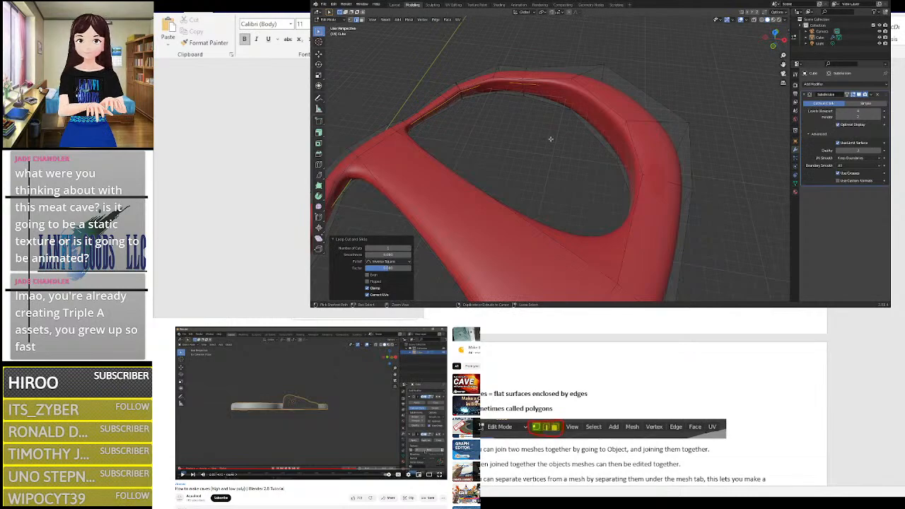
pyautogui.hotkey('ctrl', 'z')
pyautogui.hotkey('ctrl', 'z')
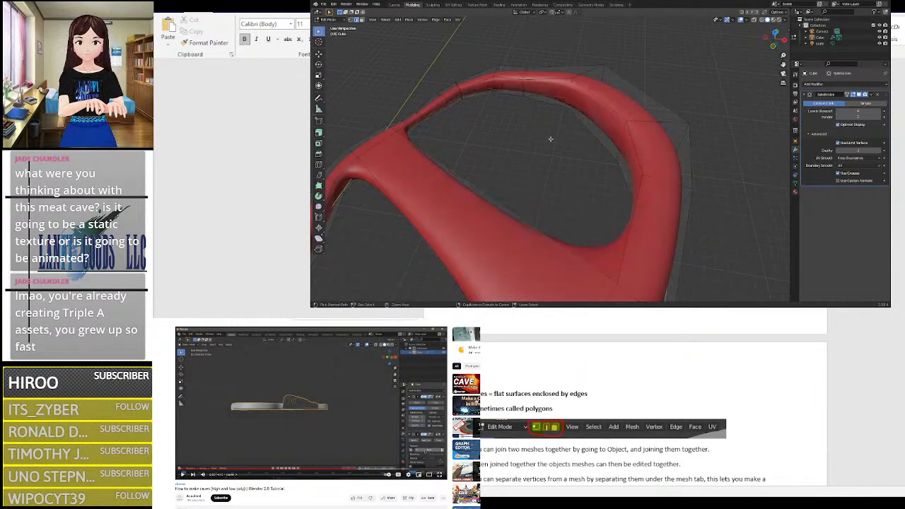
# Step: Add a lengthwise loop cut along the inner wall of the tunnel ring and slide it to the lower edge
pyautogui.scroll(3, 532, 130)
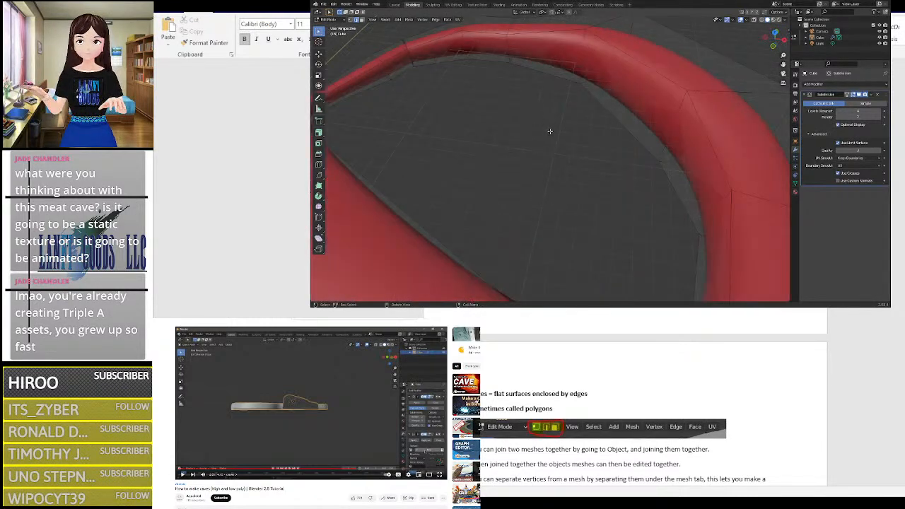
pyautogui.moveTo(550, 132); pyautogui.dragTo(535, 115, button='middle')
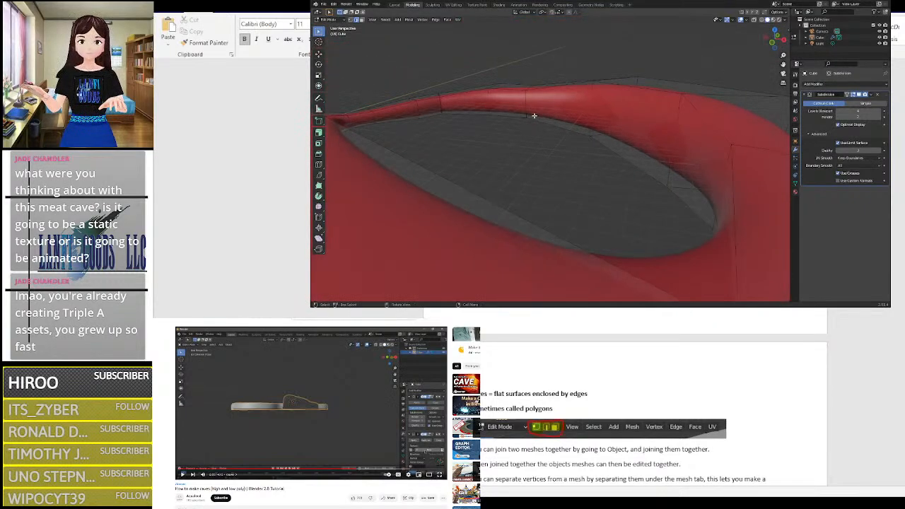
pyautogui.hotkey('ctrl', 'r')
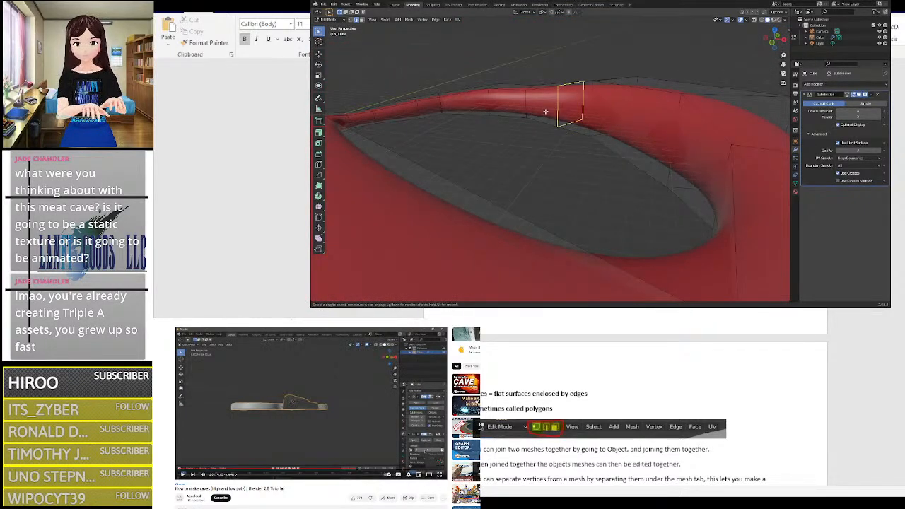
pyautogui.click(518, 106)
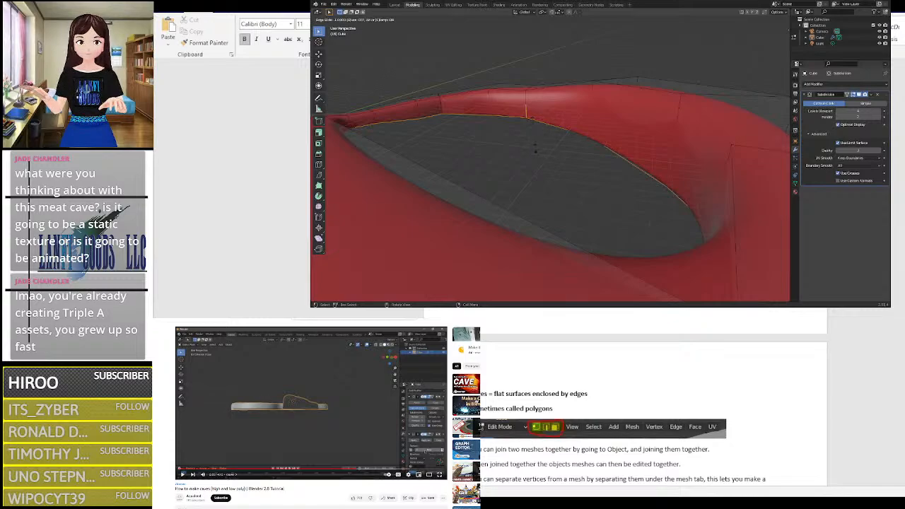
pyautogui.click(521, 147)
pyautogui.moveTo(521, 147); pyautogui.dragTo(518, 177, button='middle')
pyautogui.hotkey('ctrl', 'r')
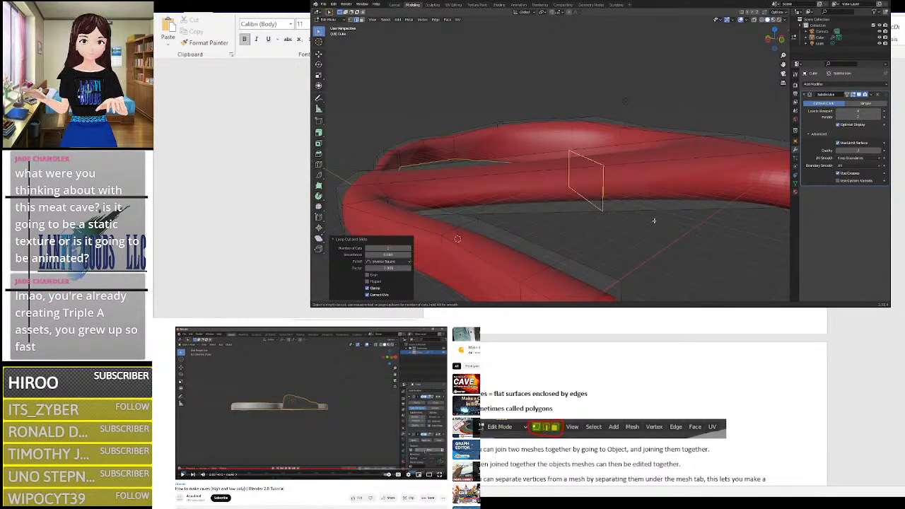
pyautogui.press('Escape')
pyautogui.moveTo(598, 217); pyautogui.dragTo(667, 162, button='middle')
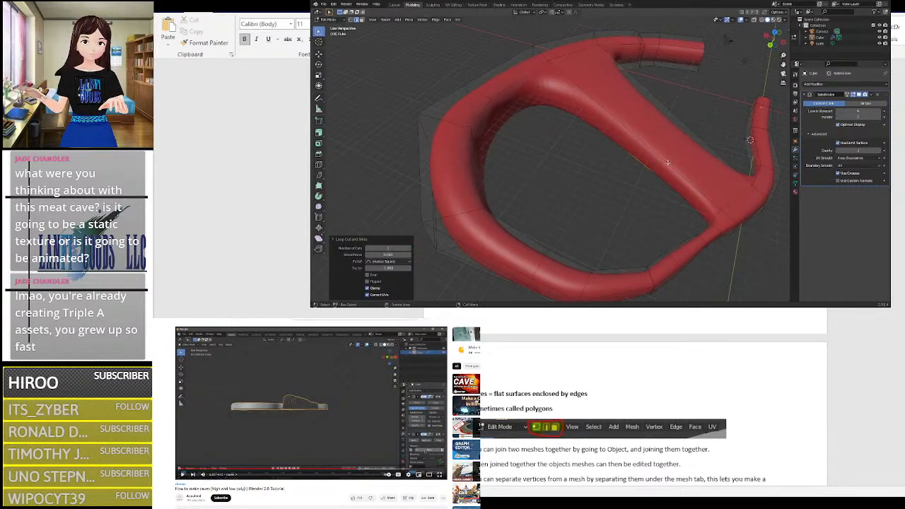
pyautogui.rightClick(716, 131)
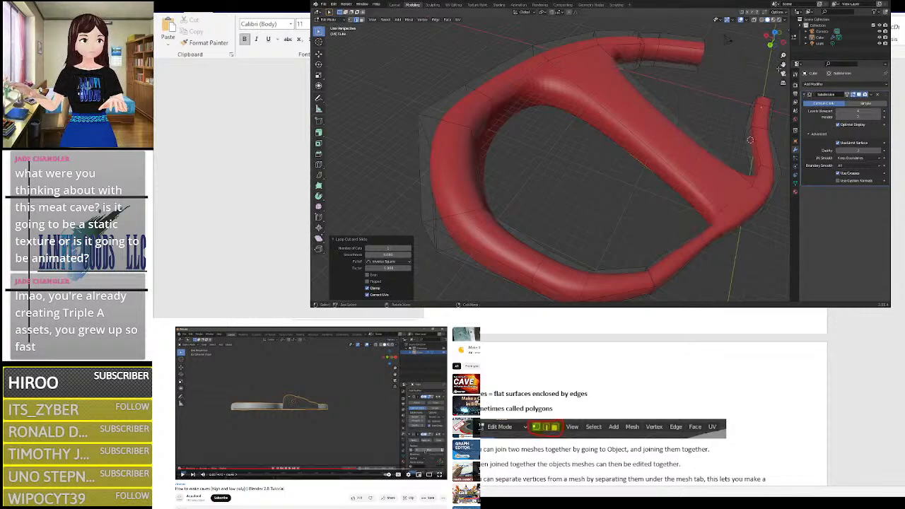
# Step: Try a loop cut on the open-ended tunnel branch beside the junction and undo it
pyautogui.moveTo(781, 65); pyautogui.dragTo(649, 154)
pyautogui.scroll(3, 732, 134)
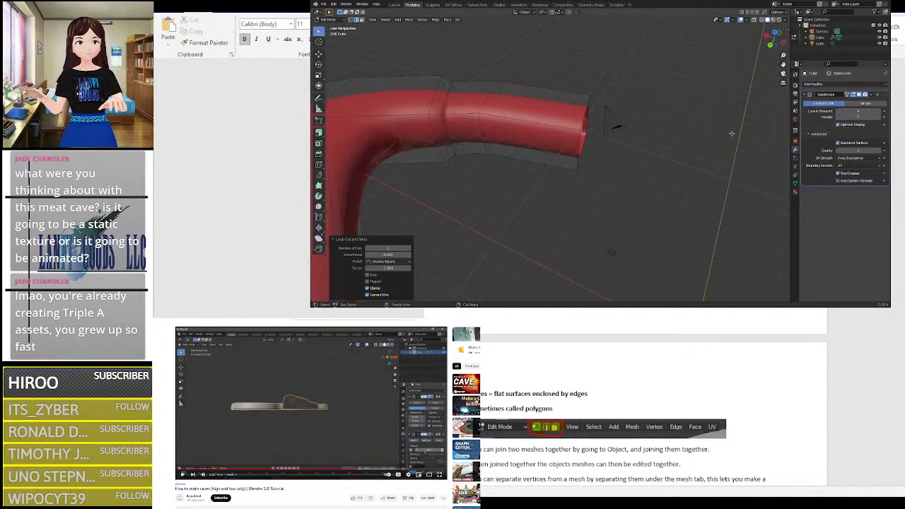
pyautogui.moveTo(731, 134); pyautogui.dragTo(600, 226, button='middle')
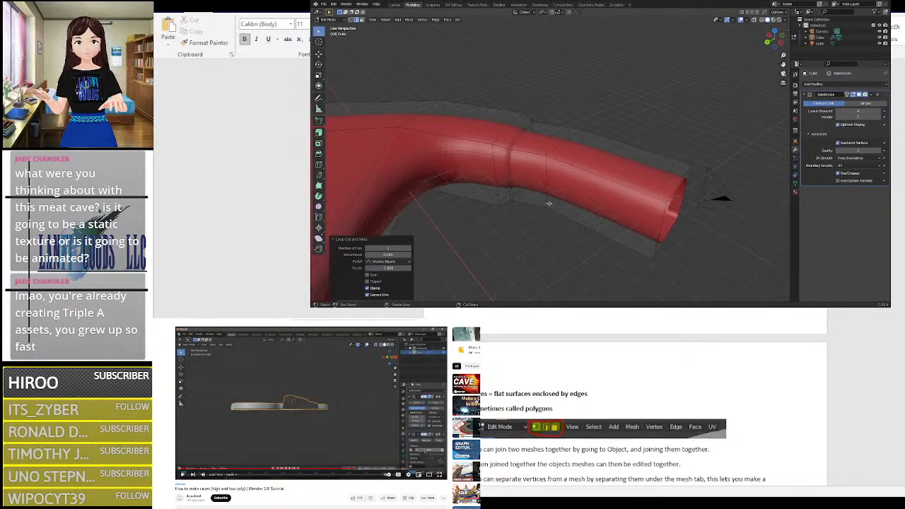
pyautogui.hotkey('ctrl', 'r')
pyautogui.press('Escape')
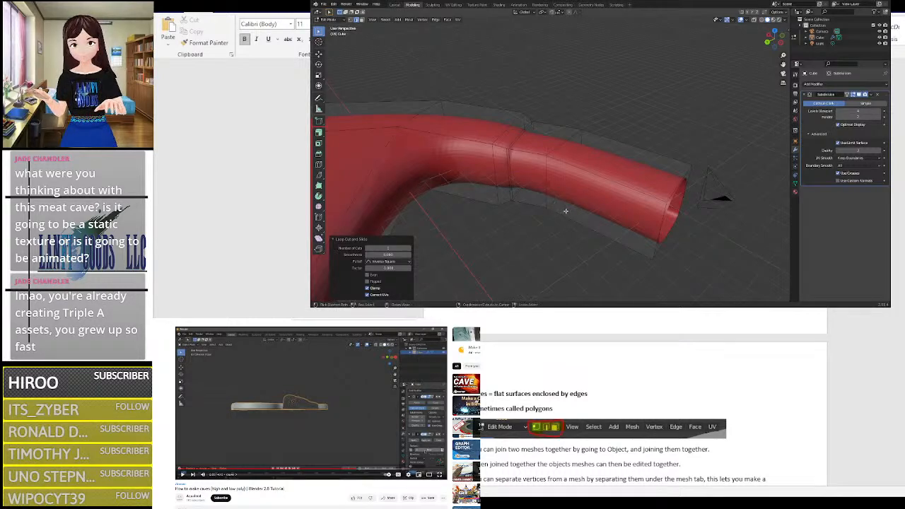
pyautogui.hotkey('ctrl', 'z')
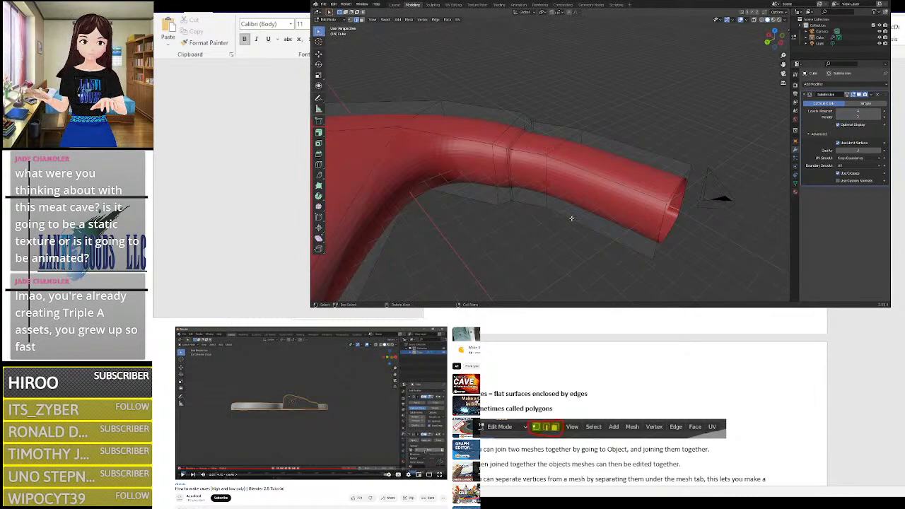
# Step: Add a single lengthwise loop cut along the open-ended tunnel branch and slide it down to the bottom edge
pyautogui.hotkey('ctrl', 'r')
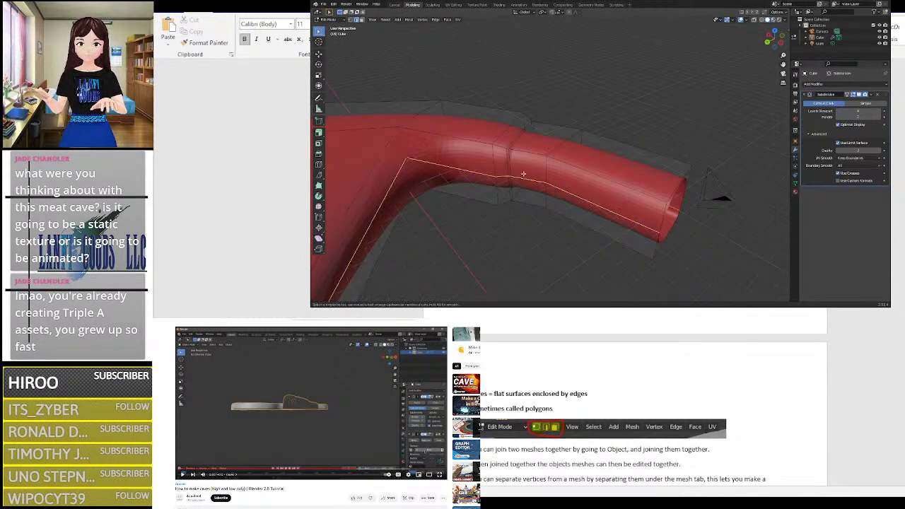
pyautogui.click(521, 175)
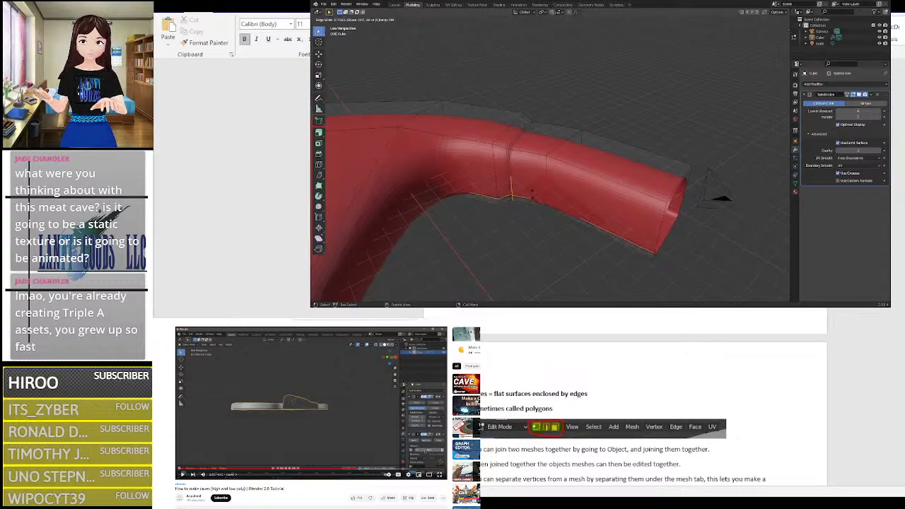
pyautogui.click(534, 199)
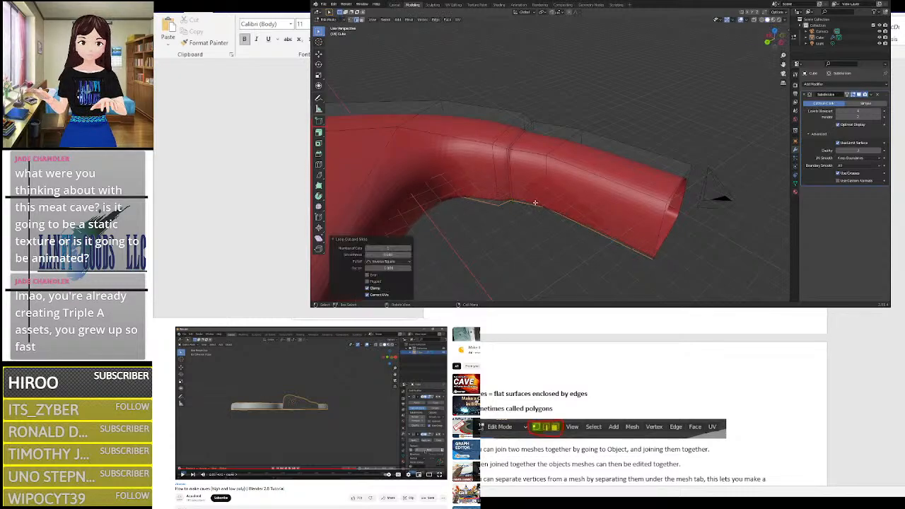
pyautogui.moveTo(534, 199); pyautogui.dragTo(575, 268, button='middle')
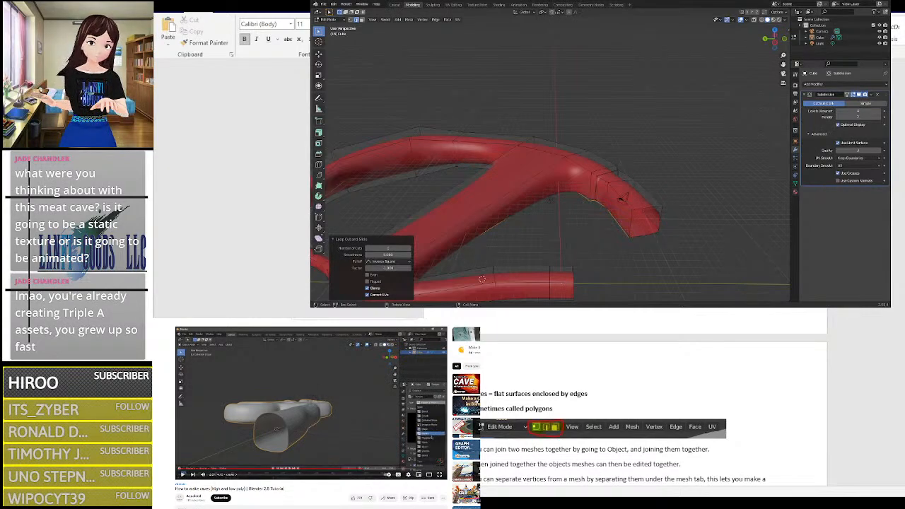
# Step: Look through the available modifiers and rewind the cave tutorial to the part where the next modifier is added
pyautogui.click(841, 85)
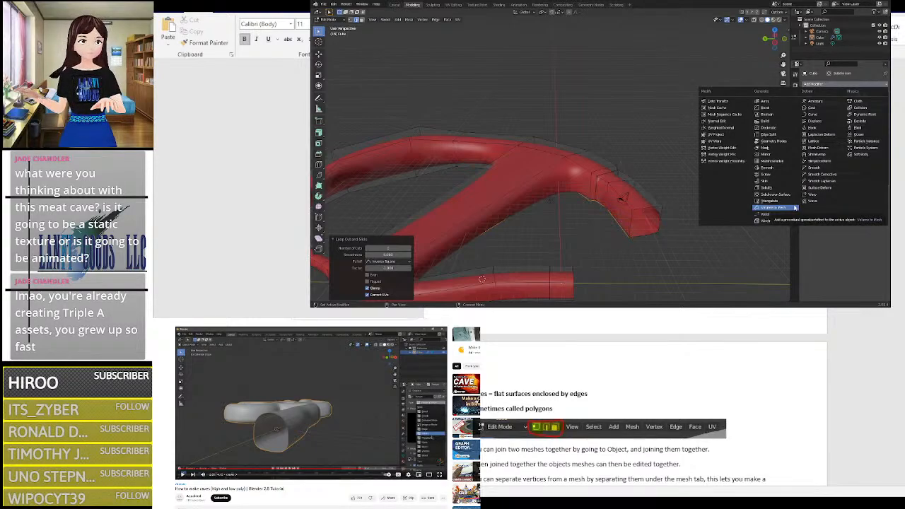
pyautogui.click(772, 194)
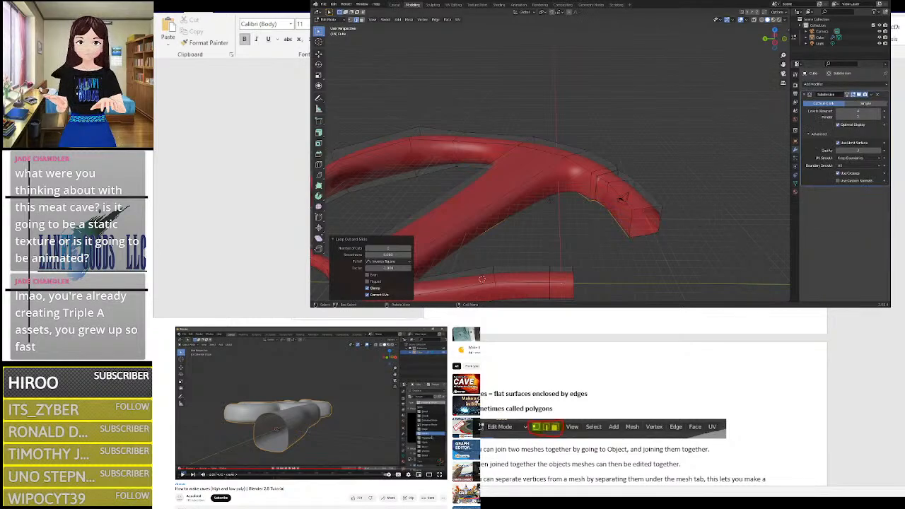
pyautogui.click(354, 469)
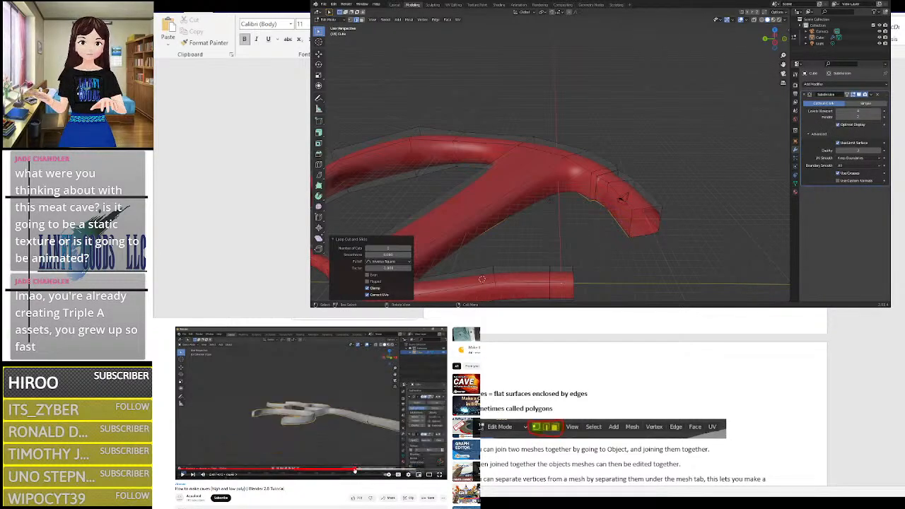
pyautogui.click(350, 469)
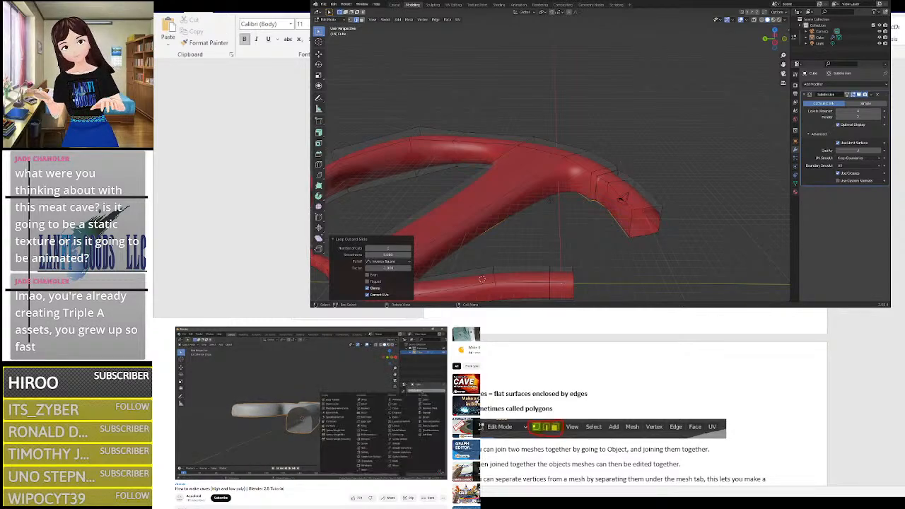
pyautogui.click(309, 431)
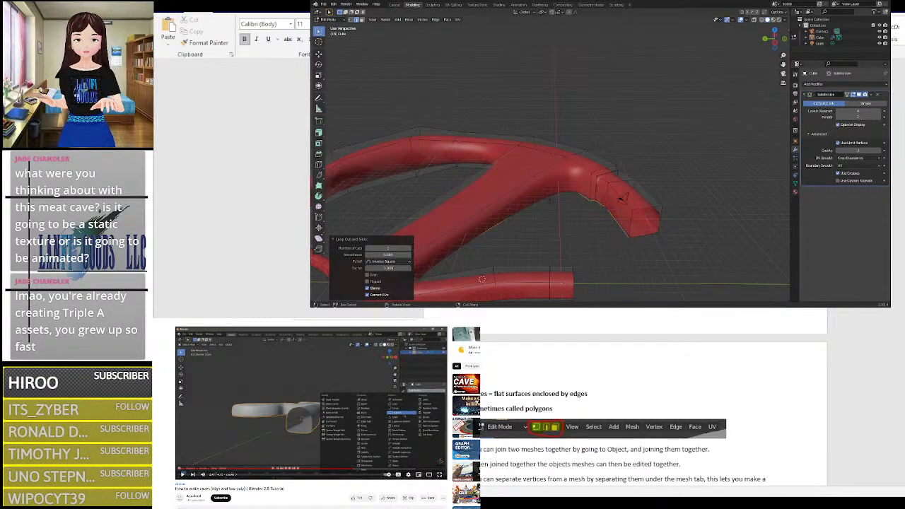
# Step: Add a Displace modifier to the cave mesh below the Subdivision modifier and give it a new texture
pyautogui.click(831, 84)
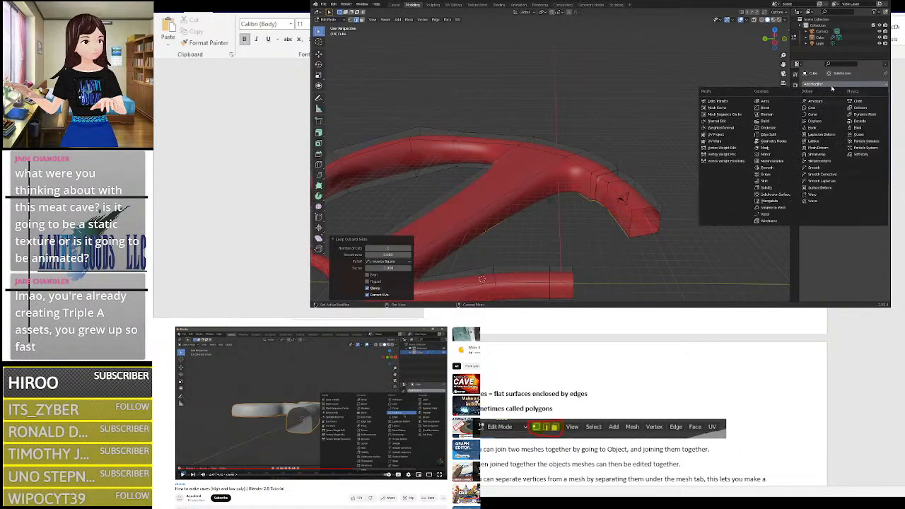
pyautogui.click(814, 120)
pyautogui.scroll(-4, 566, 241)
pyautogui.moveTo(606, 255); pyautogui.dragTo(565, 243, button='middle')
pyautogui.scroll(3, 565, 243)
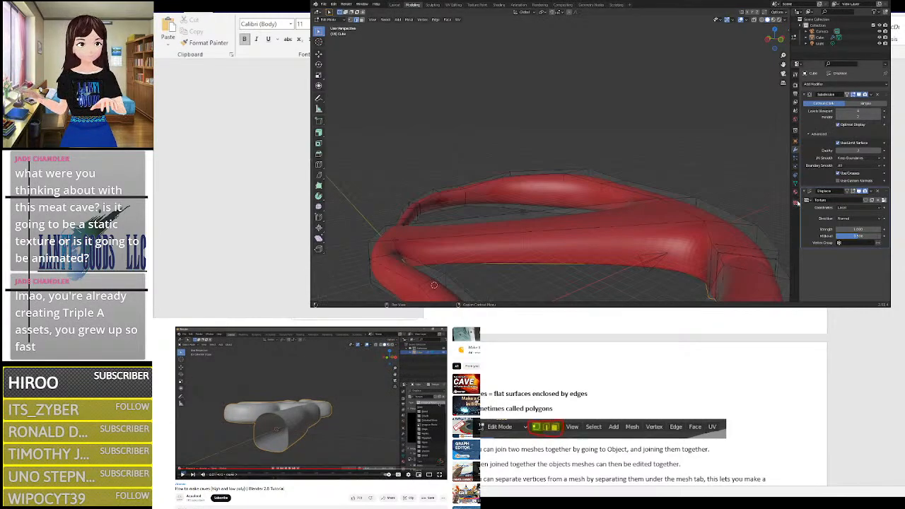
# Step: Set the displacement texture's type to Stucci and continue the tutorial video
pyautogui.click(794, 203)
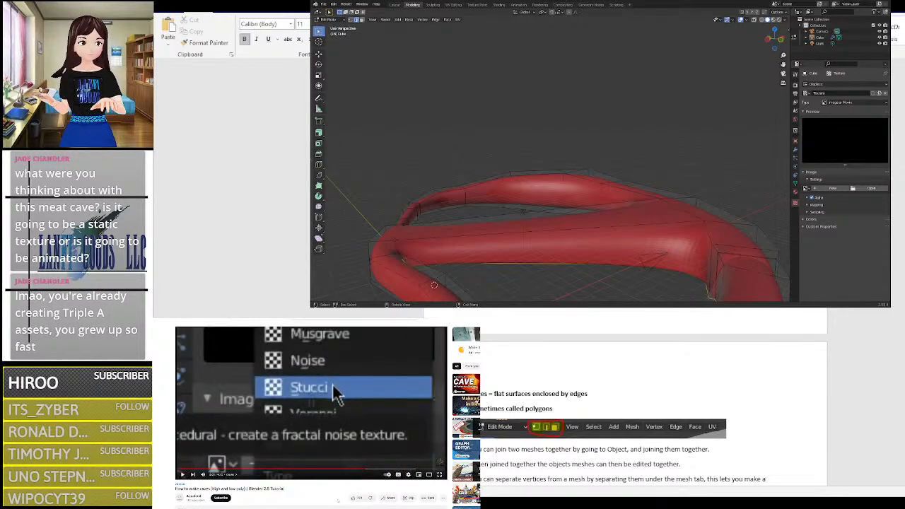
pyautogui.click(837, 103)
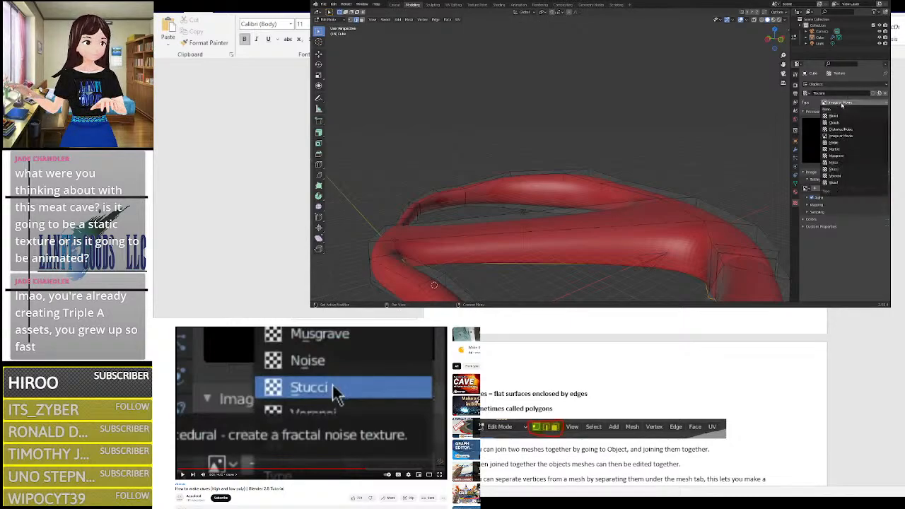
pyautogui.click(834, 169)
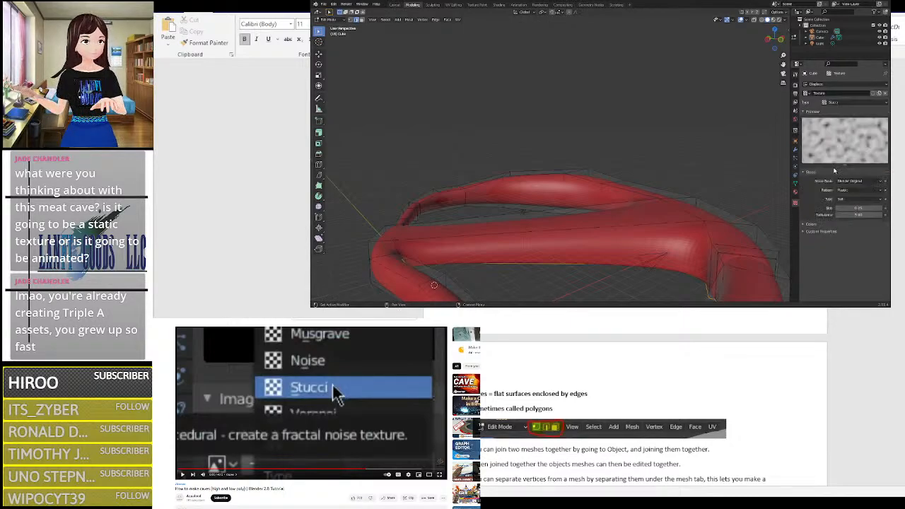
pyautogui.click(263, 432)
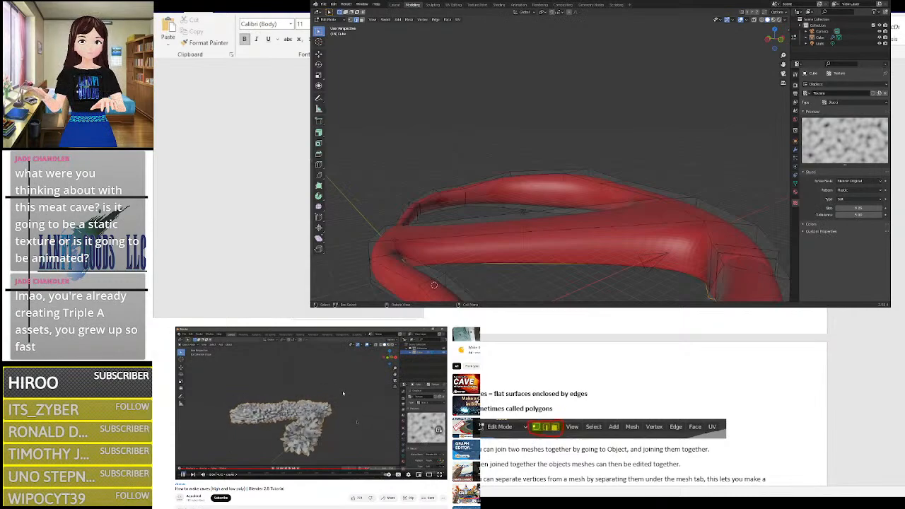
# Step: Examine the tunnels in wireframe, material preview and rendered shading and return to solid shading
pyautogui.scroll(-5, 433, 285)
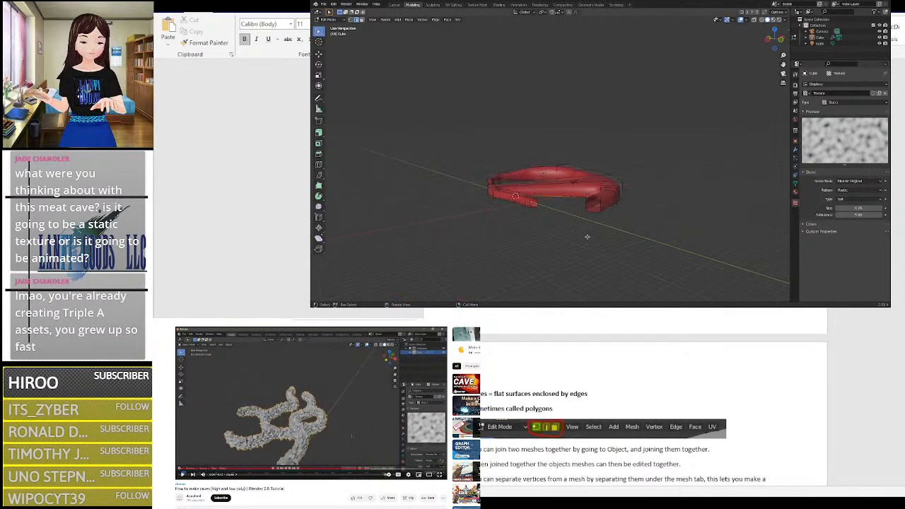
pyautogui.scroll(4, 588, 242)
pyautogui.moveTo(583, 259); pyautogui.dragTo(600, 176, button='middle')
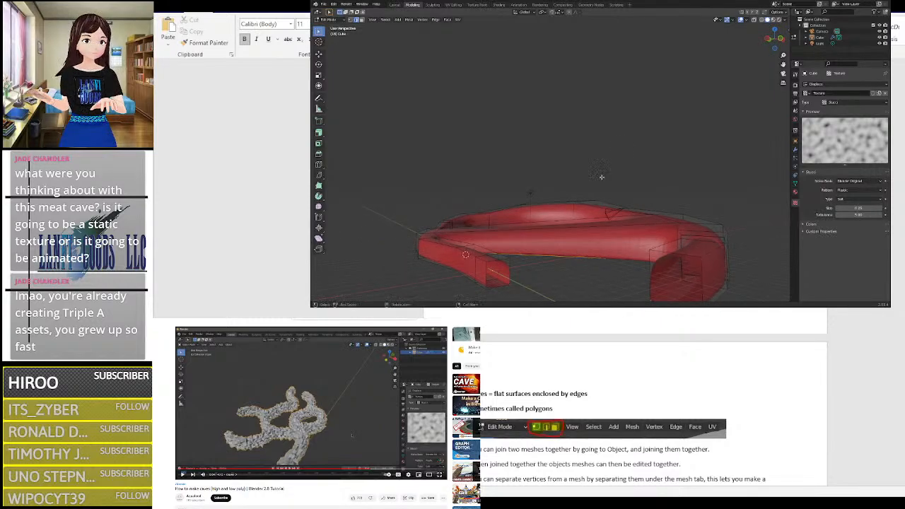
pyautogui.click(762, 20)
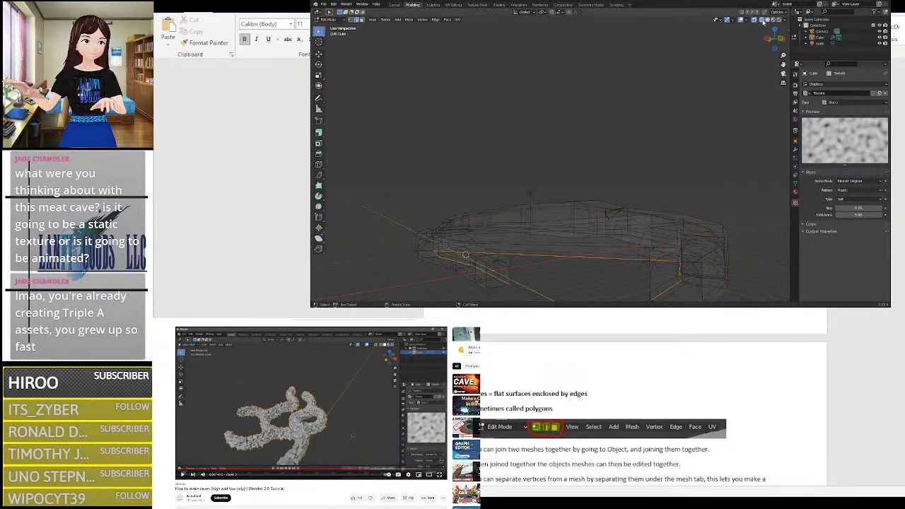
pyautogui.click(770, 21)
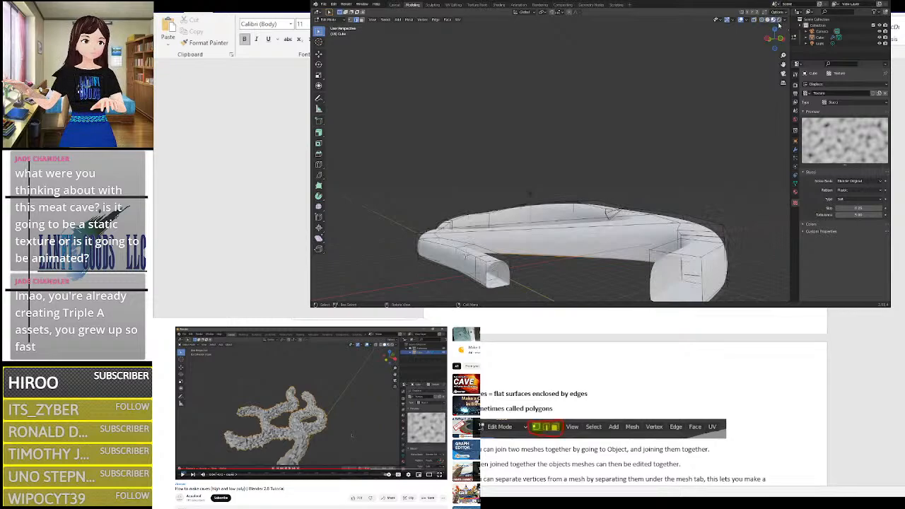
pyautogui.click(778, 22)
pyautogui.click(768, 21)
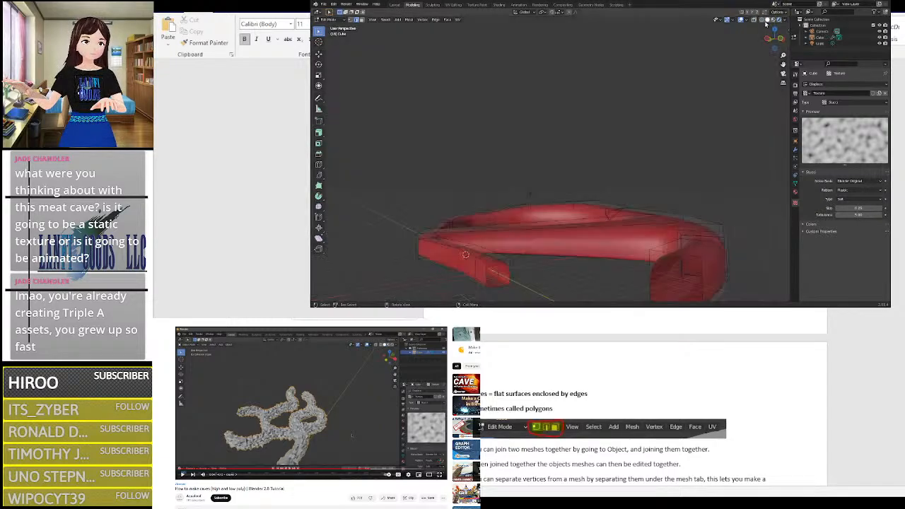
# Step: Reduce the Stucci texture's size to almost zero and check the effect on the tunnels from another angle
pyautogui.scroll(2, 727, 183)
pyautogui.moveTo(858, 208)
pyautogui.mouseDown()
pyautogui.moveTo(883, 208)
pyautogui.moveTo(848, 208)
pyautogui.mouseUp()
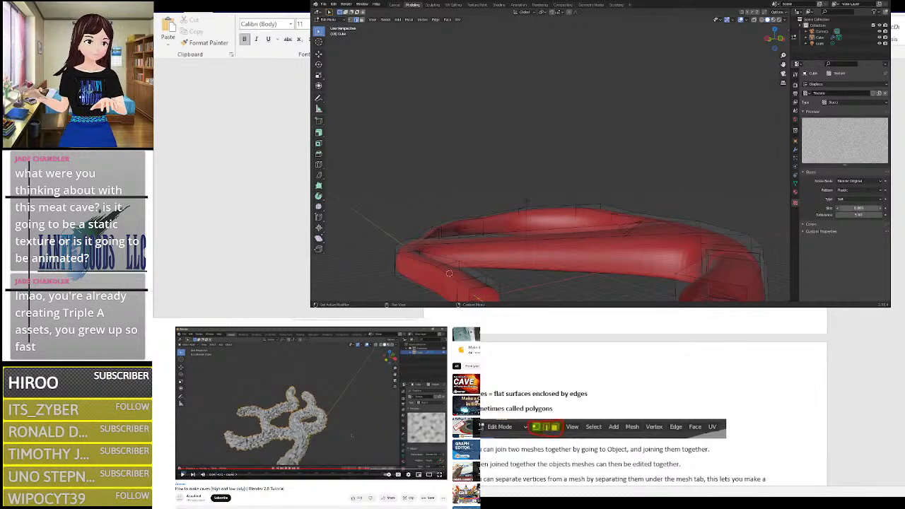
pyautogui.scroll(-3, 717, 208)
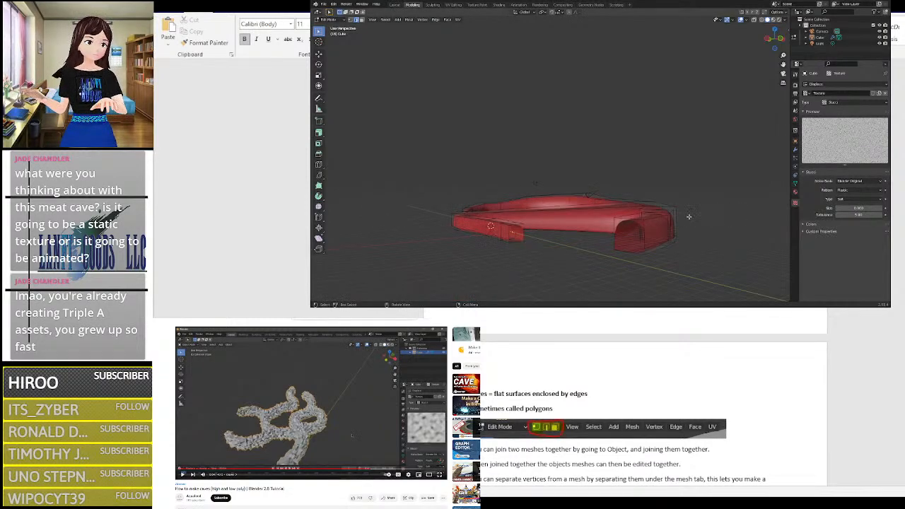
pyautogui.moveTo(686, 216); pyautogui.dragTo(722, 228, button='middle')
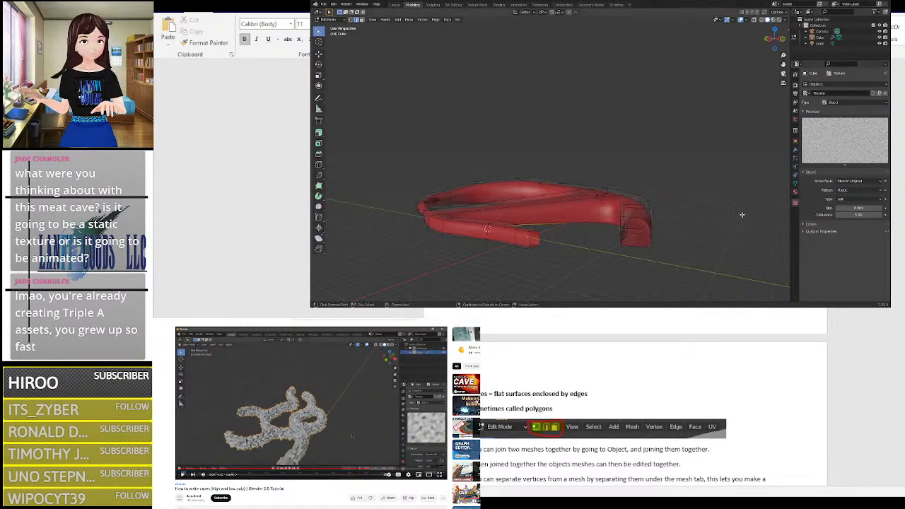
pyautogui.click(334, 4)
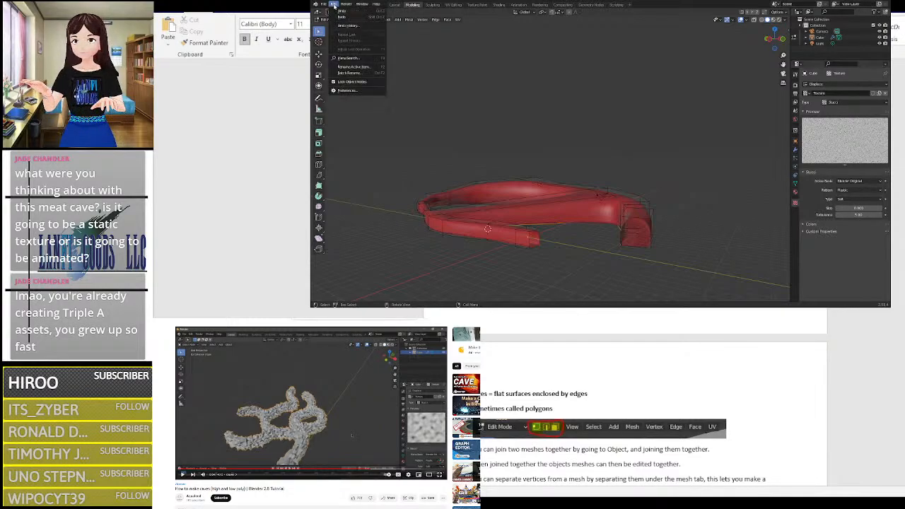
pyautogui.click(342, 16)
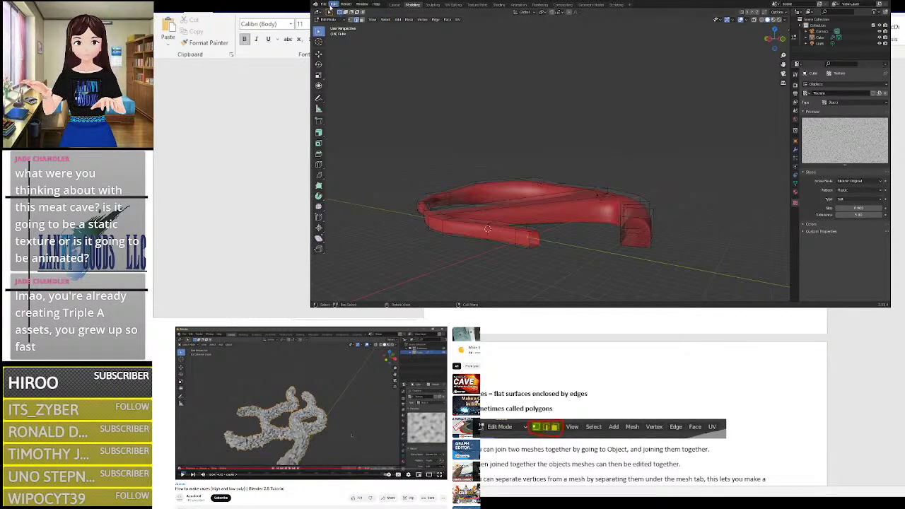
pyautogui.click(334, 4)
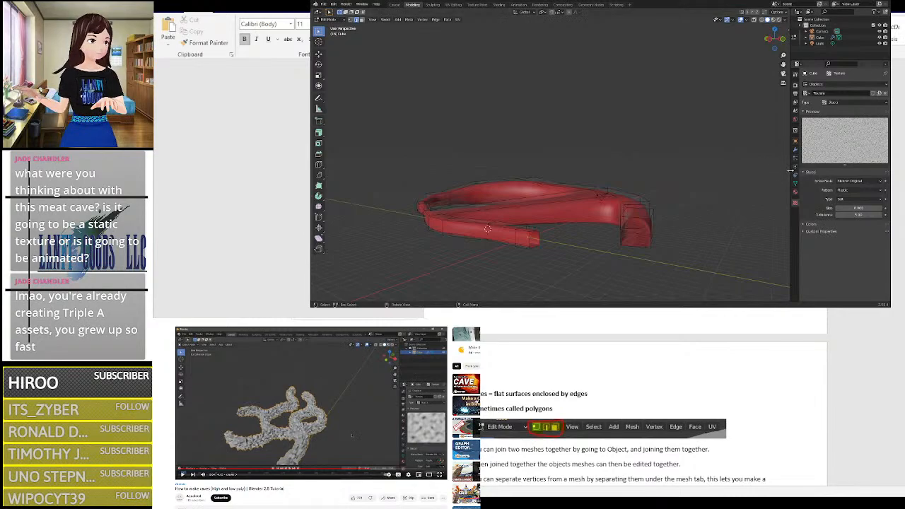
# Step: Return to the cave mesh's modifier settings and greatly increase the Displace modifier's strength
pyautogui.click(795, 150)
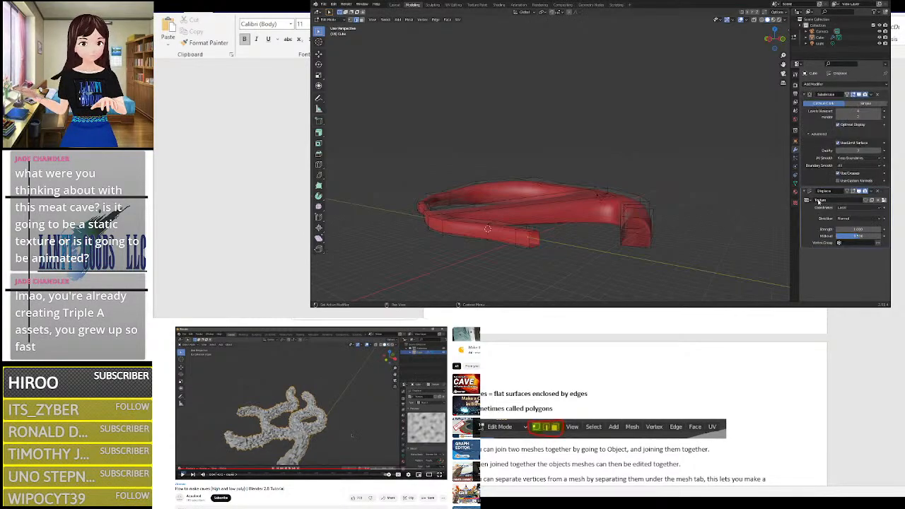
pyautogui.moveTo(858, 229); pyautogui.dragTo(877, 229)
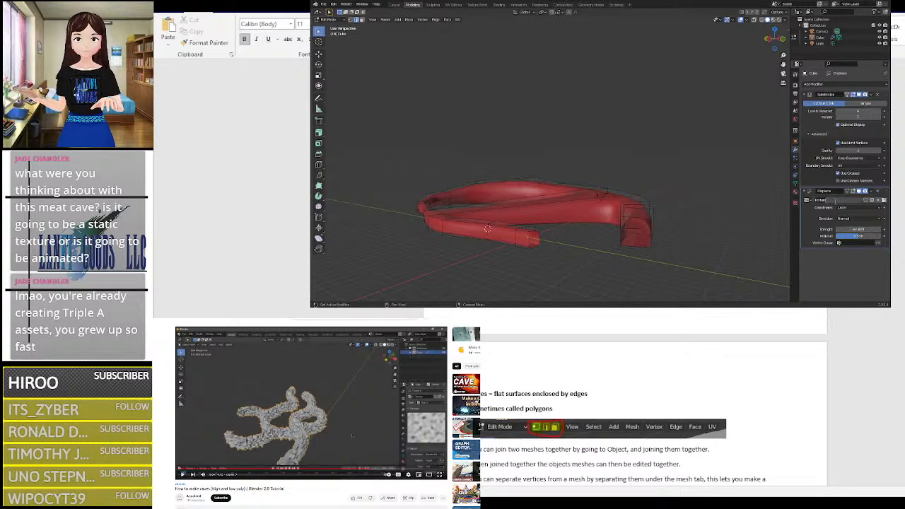
# Step: Keep the Displace modifier's texture coordinates on Local and open the choices for its displacement direction
pyautogui.click(860, 208)
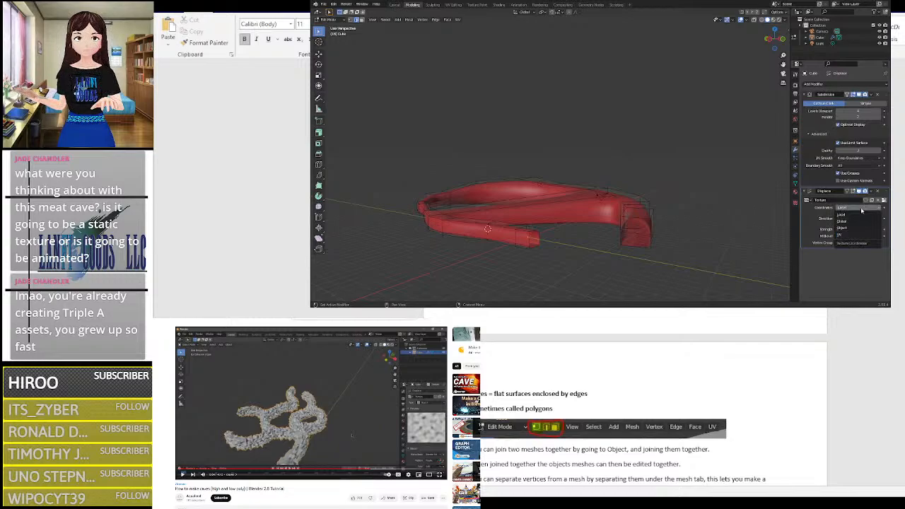
pyautogui.click(859, 214)
pyautogui.click(854, 218)
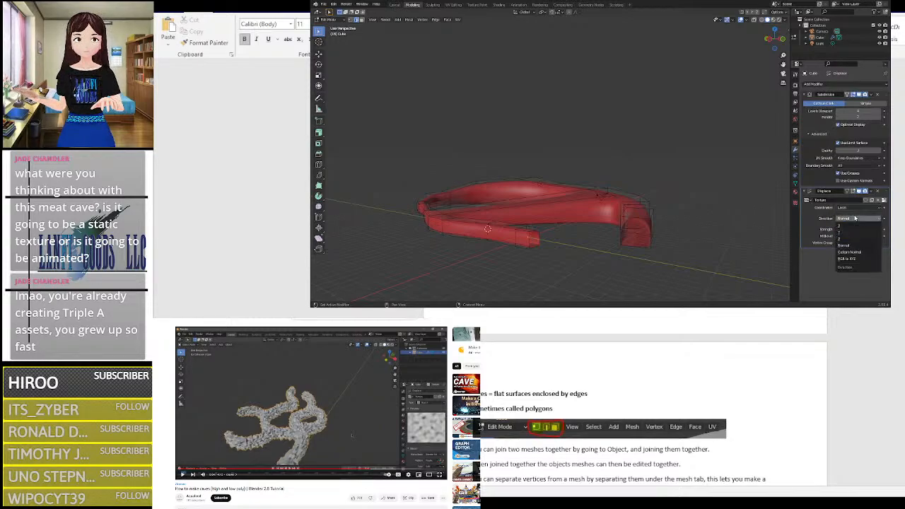
# Step: Check the Displace modifier's direction options and replay the tutorial video's earlier section on displacing the cave
pyautogui.click(855, 217)
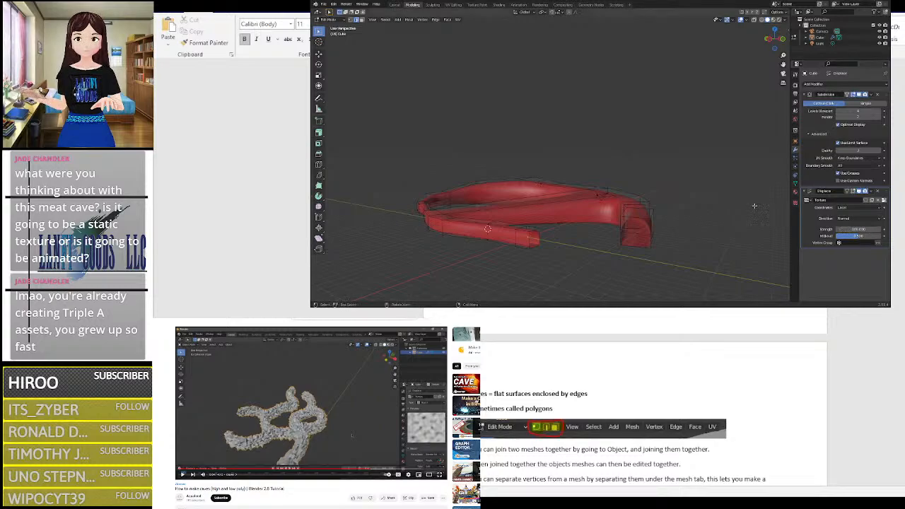
pyautogui.scroll(2, 702, 234)
pyautogui.moveTo(701, 234)
pyautogui.mouseDown(button='middle')
pyautogui.moveTo(687, 256)
pyautogui.moveTo(691, 246)
pyautogui.mouseUp(button='middle')
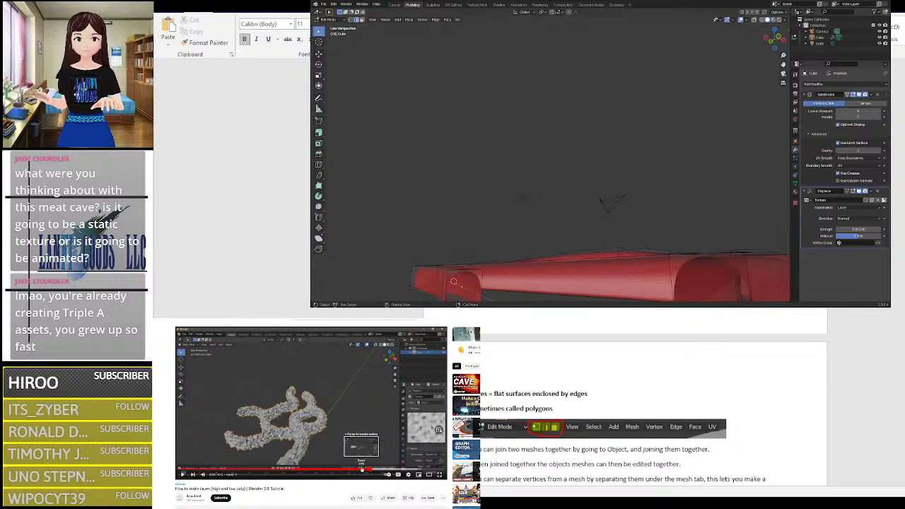
pyautogui.click(361, 469)
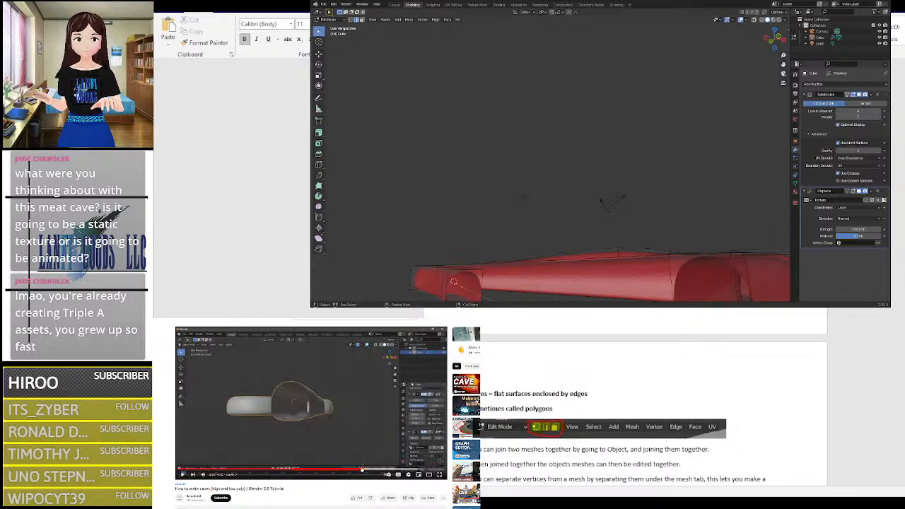
pyautogui.click(356, 452)
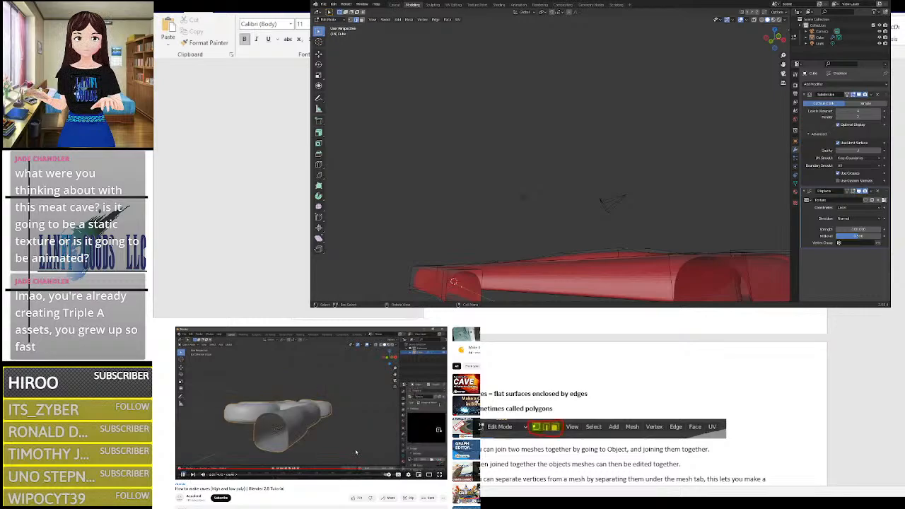
pyautogui.click(356, 470)
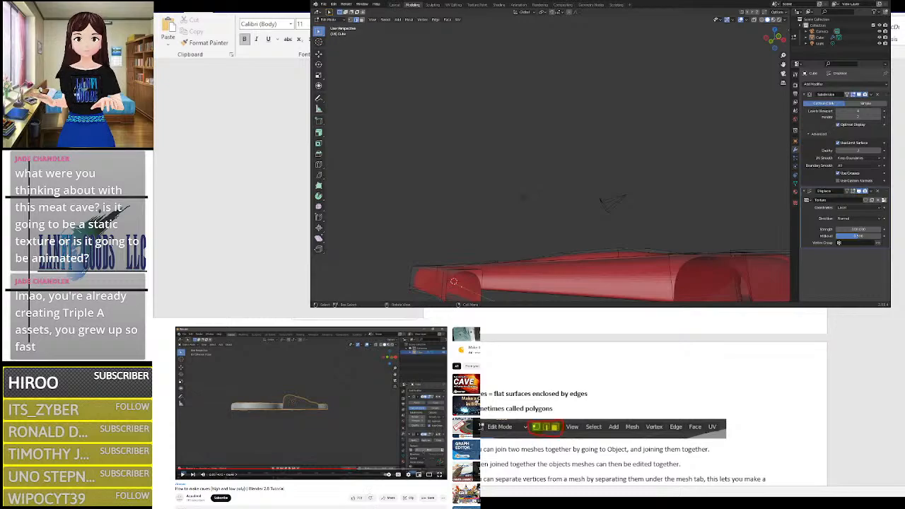
# Step: Display the Displace modifier's effect on the cave mesh in the viewport while in Edit Mode
pyautogui.scroll(-3, 706, 216)
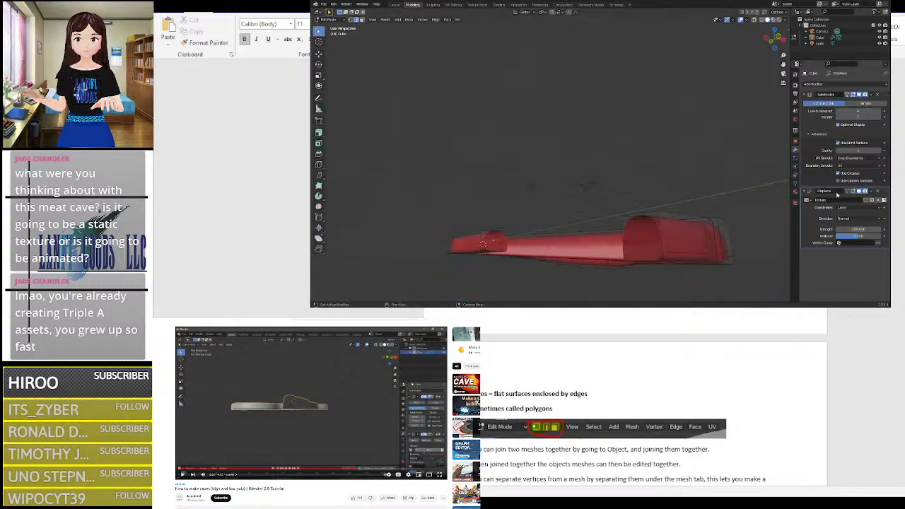
pyautogui.moveTo(741, 170)
pyautogui.mouseDown(button='middle')
pyautogui.moveTo(713, 172)
pyautogui.moveTo(729, 178)
pyautogui.mouseUp(button='middle')
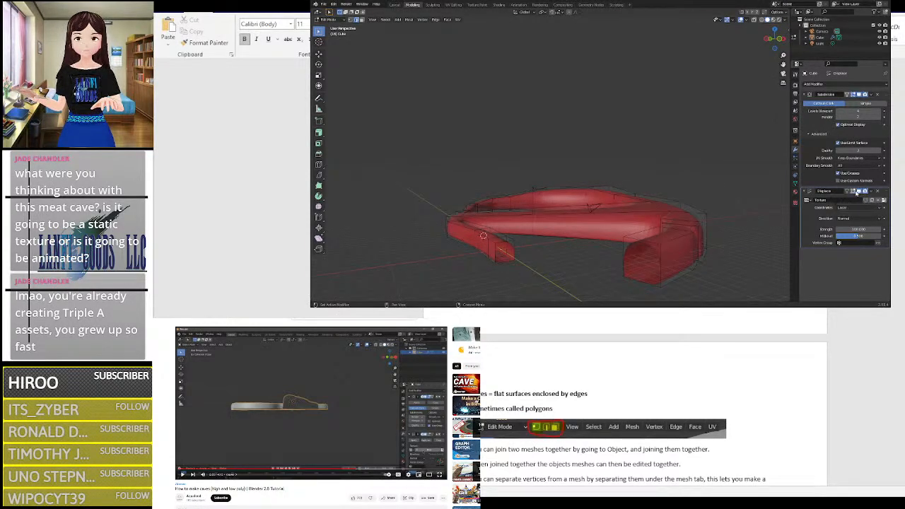
pyautogui.click(859, 192)
pyautogui.scroll(-3, 633, 185)
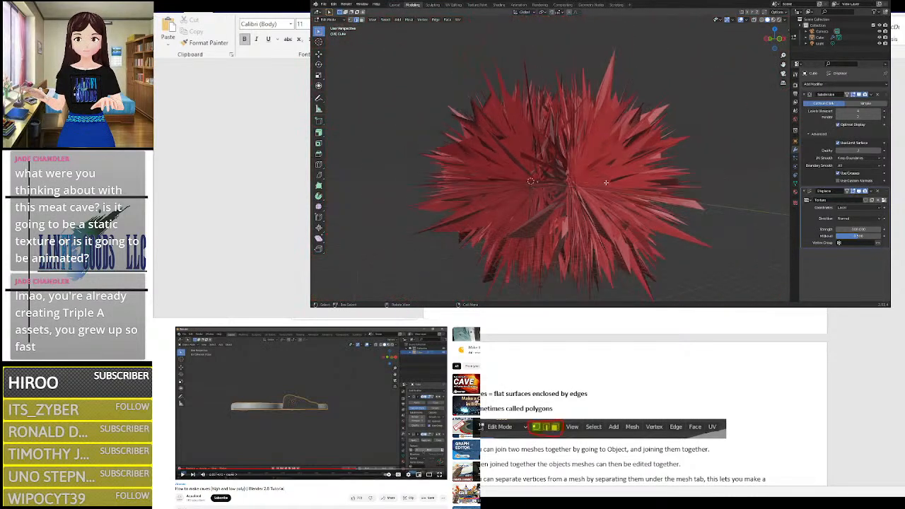
pyautogui.scroll(3, 607, 183)
# Step: Lower the Displace modifier's strength sharply so the spikes shrink back to the cave tunnels
pyautogui.moveTo(858, 229); pyautogui.dragTo(834, 229)
pyautogui.moveTo(607, 224); pyautogui.dragTo(599, 240, button='middle')
pyautogui.scroll(3, 574, 192)
pyautogui.scroll(3, 614, 242)
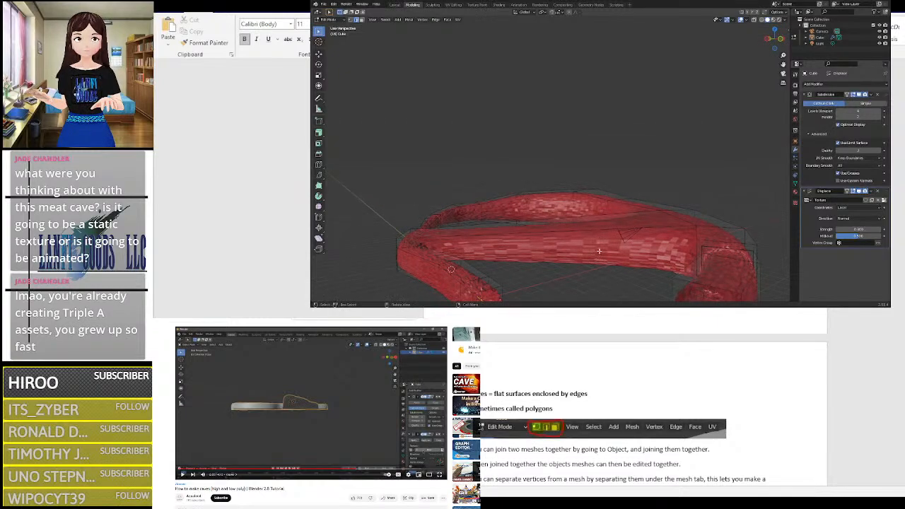
# Step: Raise the Displace modifier's strength in small increments to roughen the cave walls
pyautogui.click(879, 229)
pyautogui.click(879, 230)
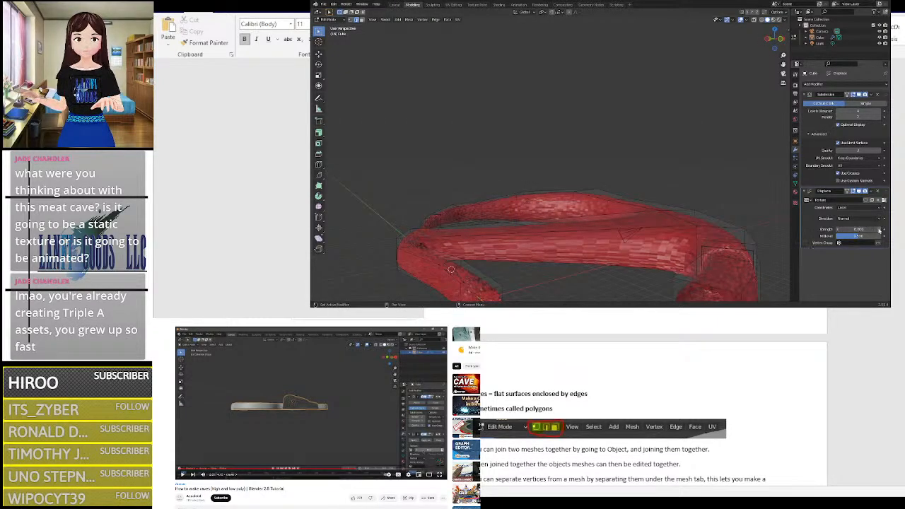
pyautogui.click(879, 229)
pyautogui.click(879, 230)
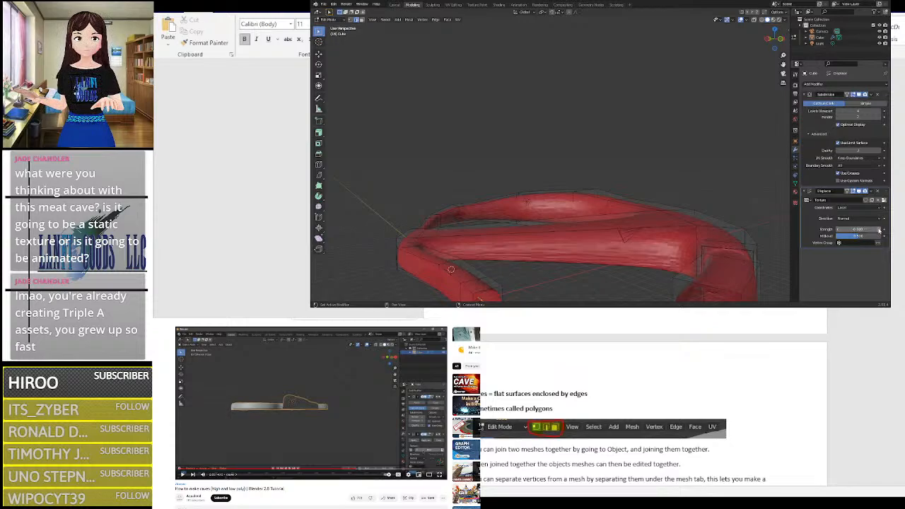
pyautogui.click(879, 230)
pyautogui.click(880, 230)
pyautogui.click(880, 230)
pyautogui.click(879, 230)
pyautogui.click(879, 230)
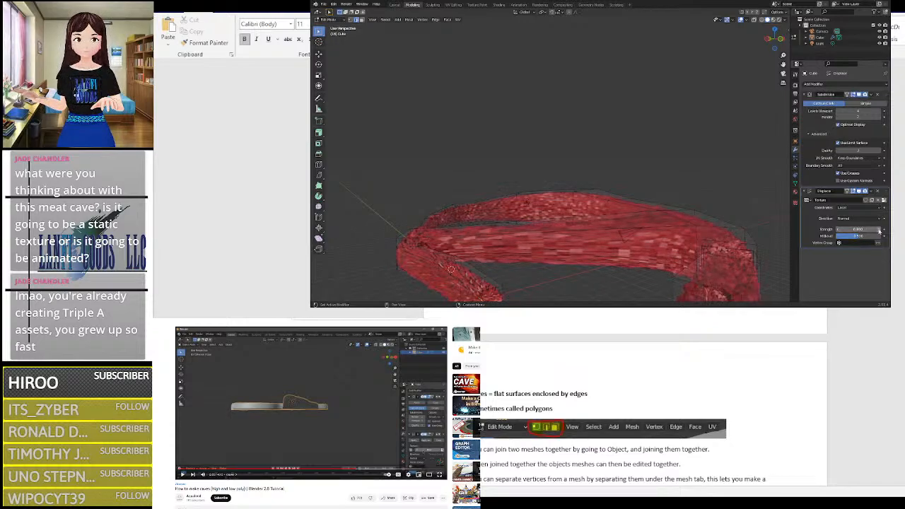
pyautogui.moveTo(700, 247)
pyautogui.mouseDown(button='middle')
pyautogui.moveTo(690, 271)
pyautogui.moveTo(702, 241)
pyautogui.mouseUp(button='middle')
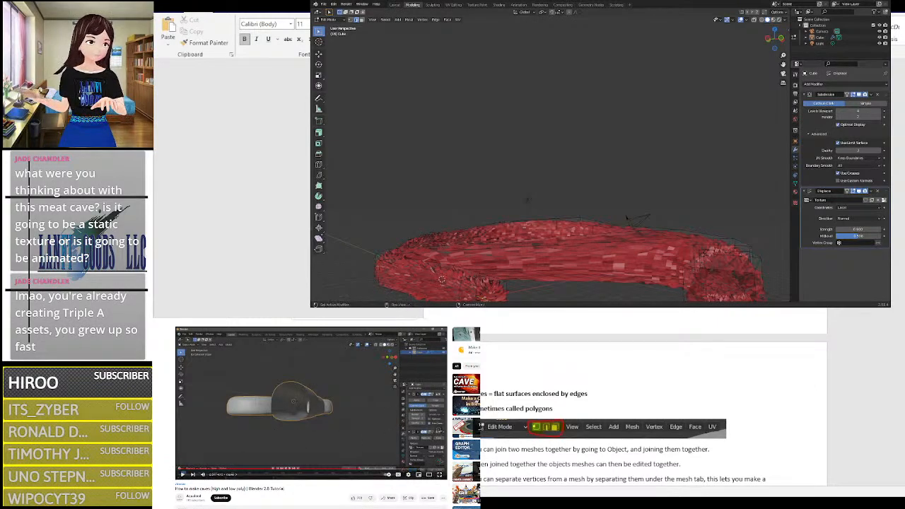
# Step: Toggle the Displace modifier's On Cage and Edit Mode display to compare the cave with and without them
pyautogui.click(846, 192)
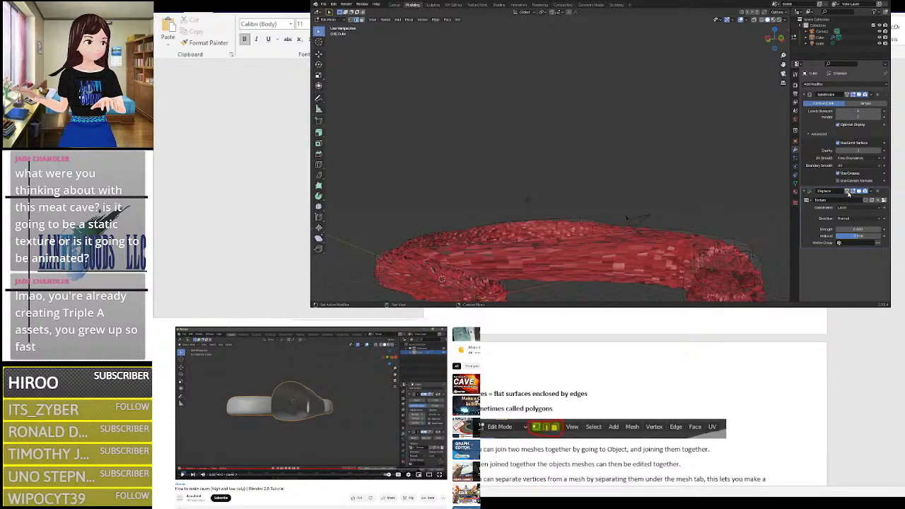
pyautogui.click(847, 192)
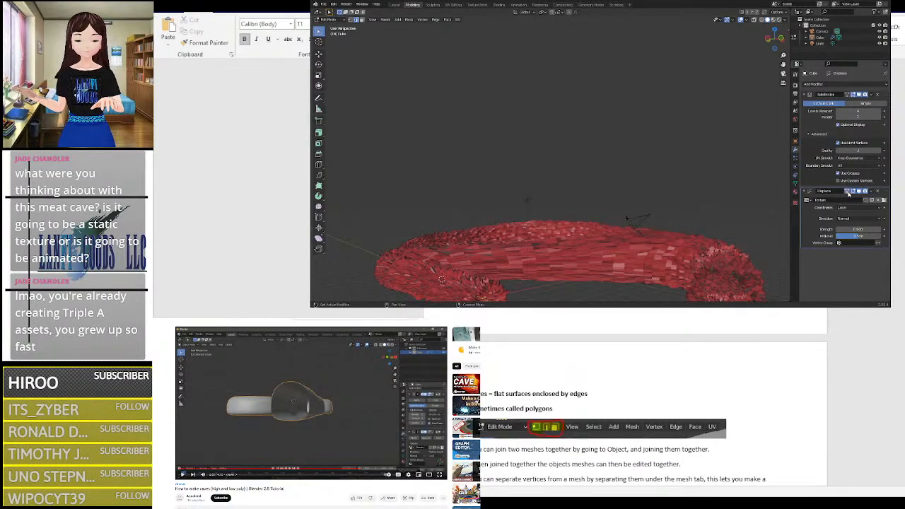
pyautogui.click(854, 192)
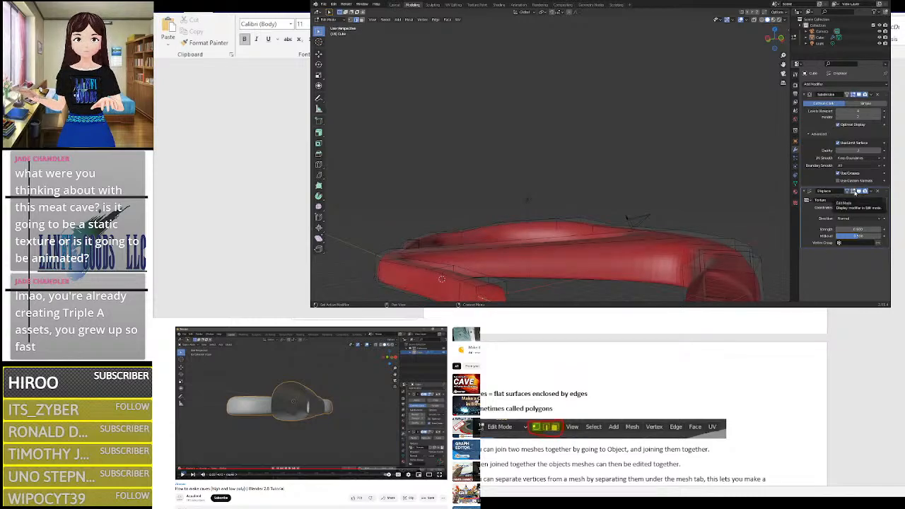
pyautogui.click(856, 193)
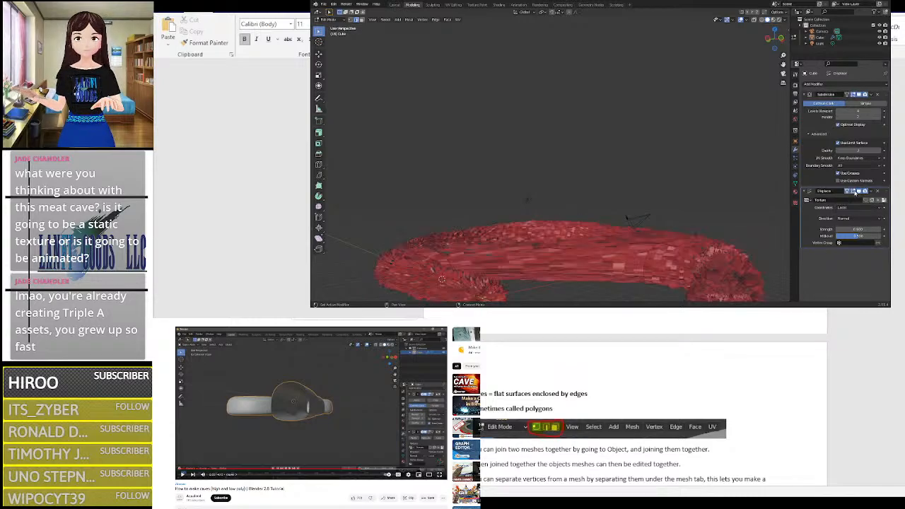
pyautogui.moveTo(715, 214); pyautogui.dragTo(703, 232, button='middle')
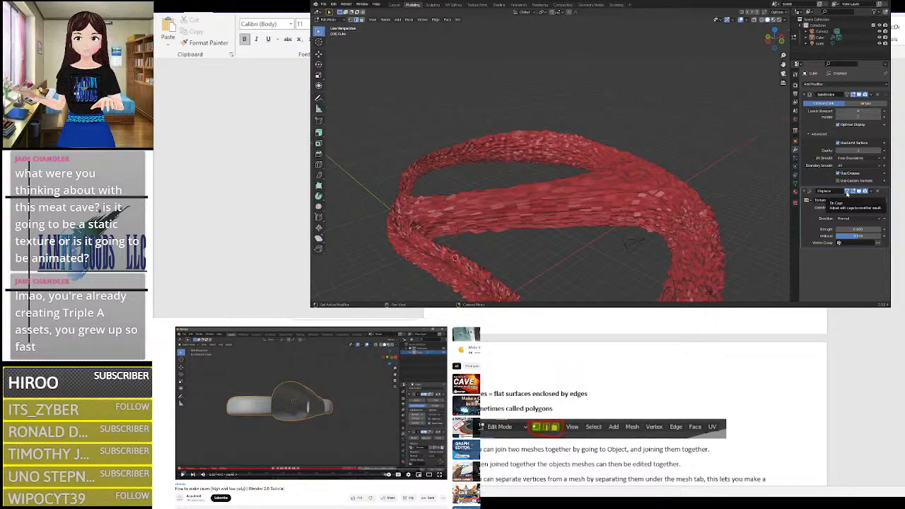
pyautogui.click(847, 193)
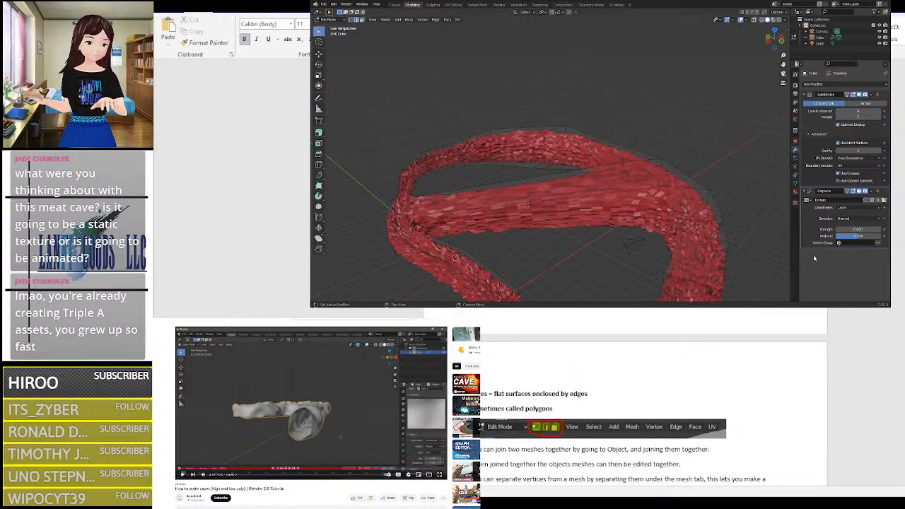
# Step: Set the size of the Displace modifier's Stucci texture to 1.5
pyautogui.click(795, 192)
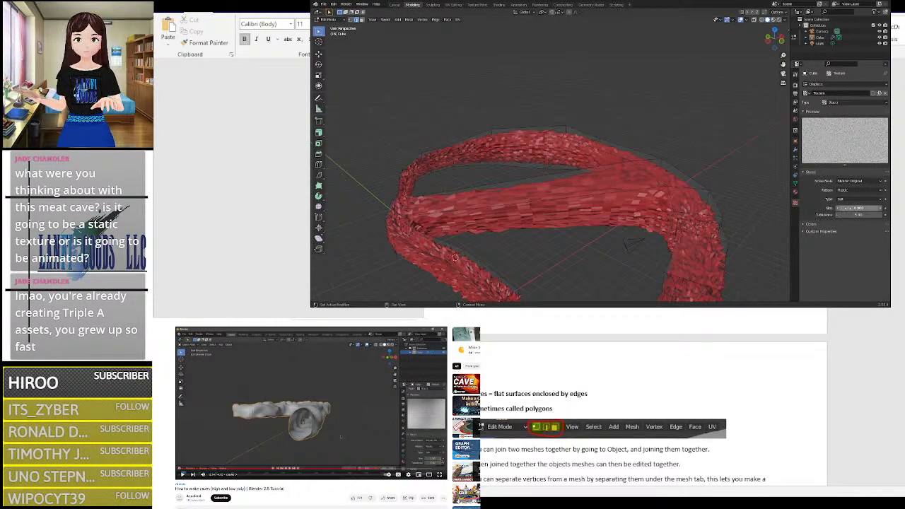
pyautogui.click(858, 208)
pyautogui.press('BackSpace')
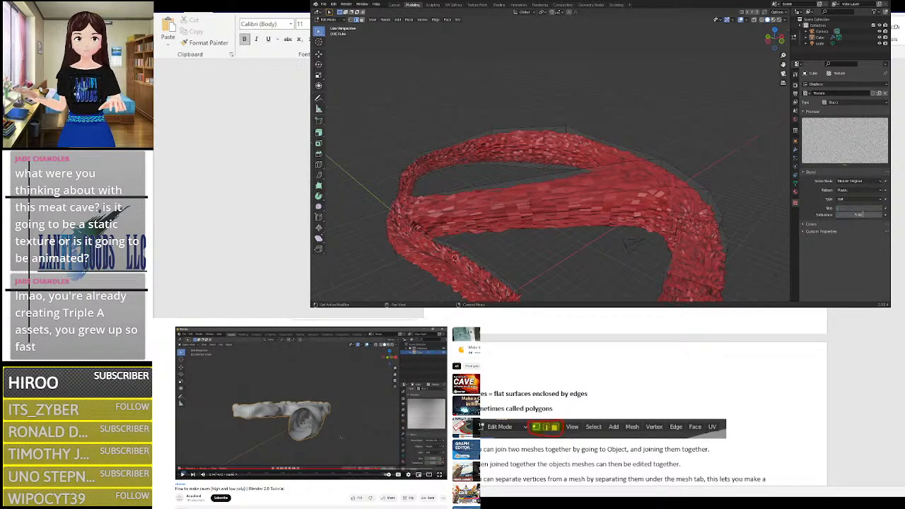
pyautogui.write('1.5')
pyautogui.press('Return')
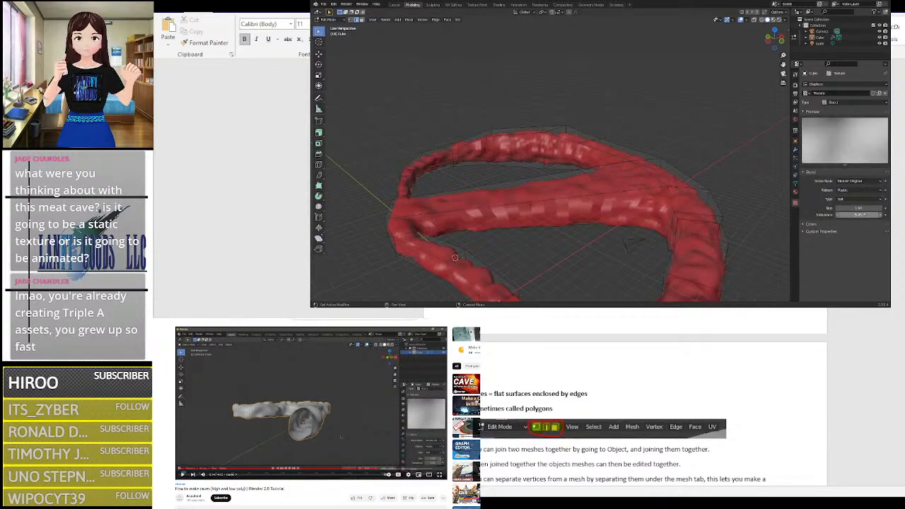
# Step: Play the next part of the tutorial video and enter a higher strength for the Displace modifier
pyautogui.moveTo(680, 241); pyautogui.dragTo(772, 179, button='middle')
pyautogui.click(795, 191)
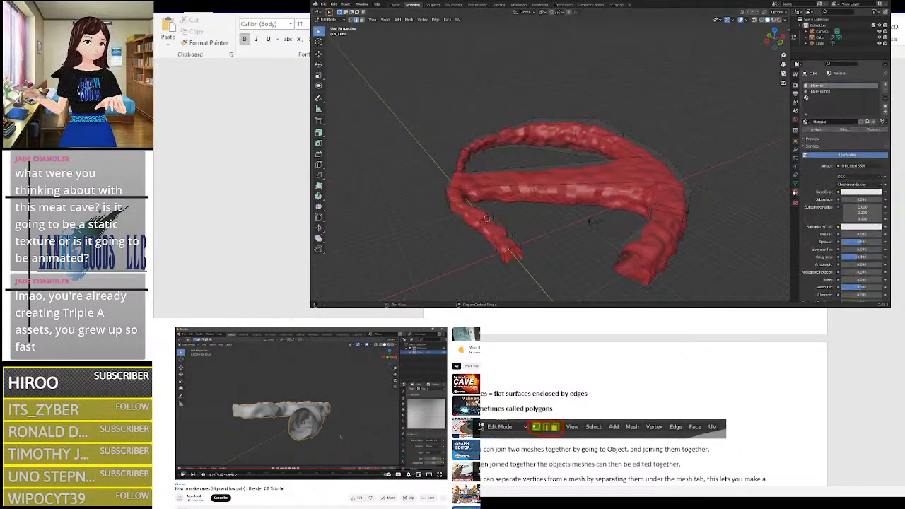
pyautogui.click(794, 150)
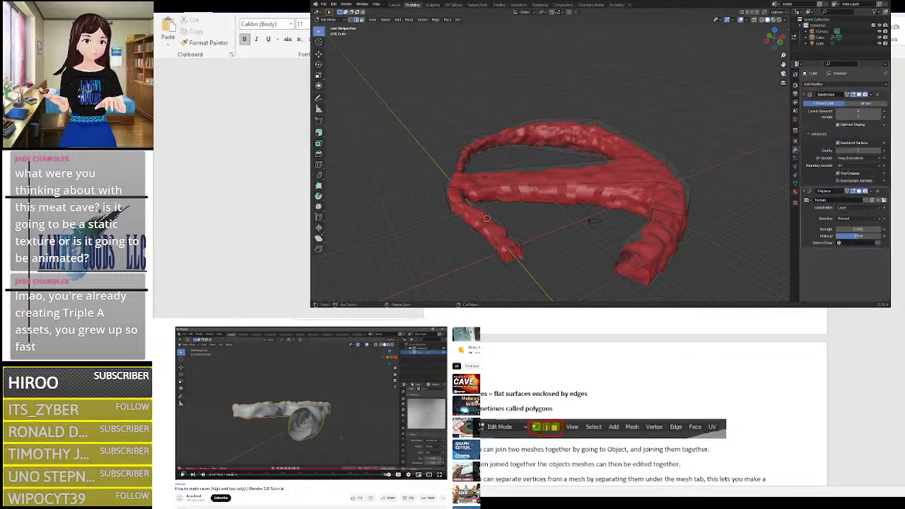
pyautogui.click(338, 436)
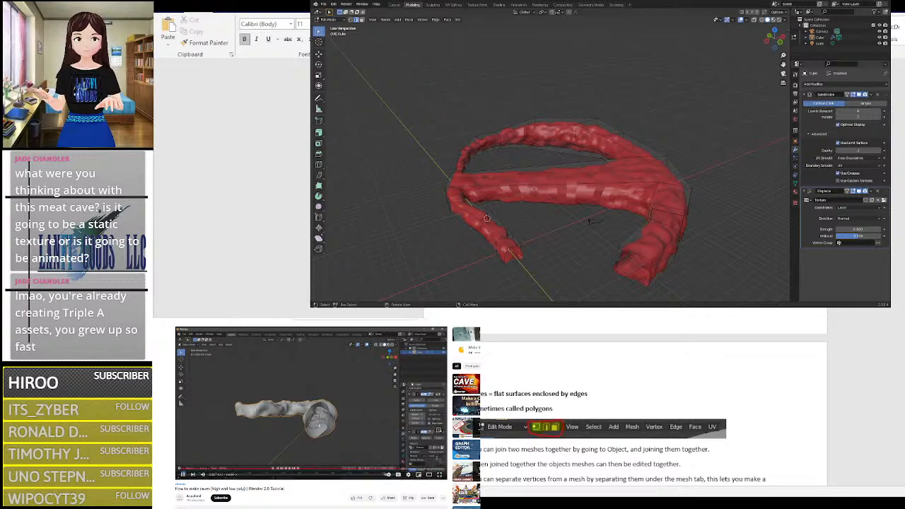
pyautogui.click(439, 430)
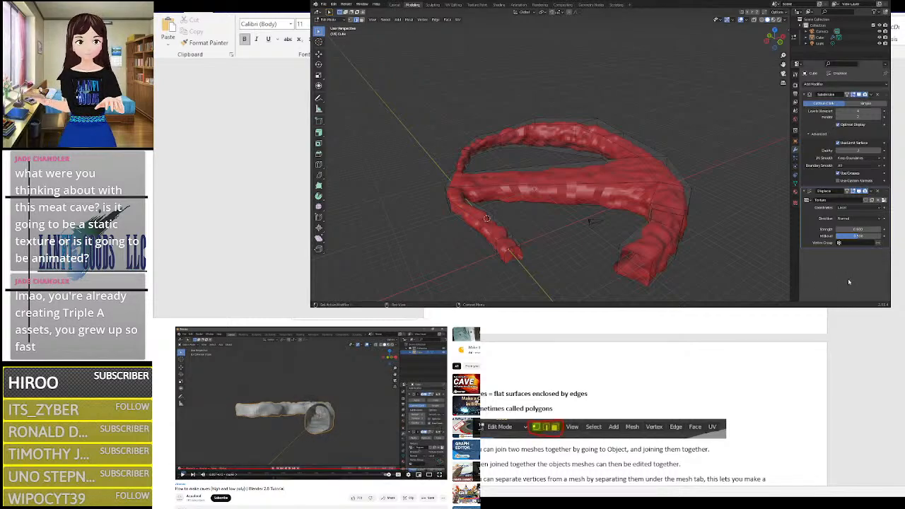
pyautogui.doubleClick(852, 230)
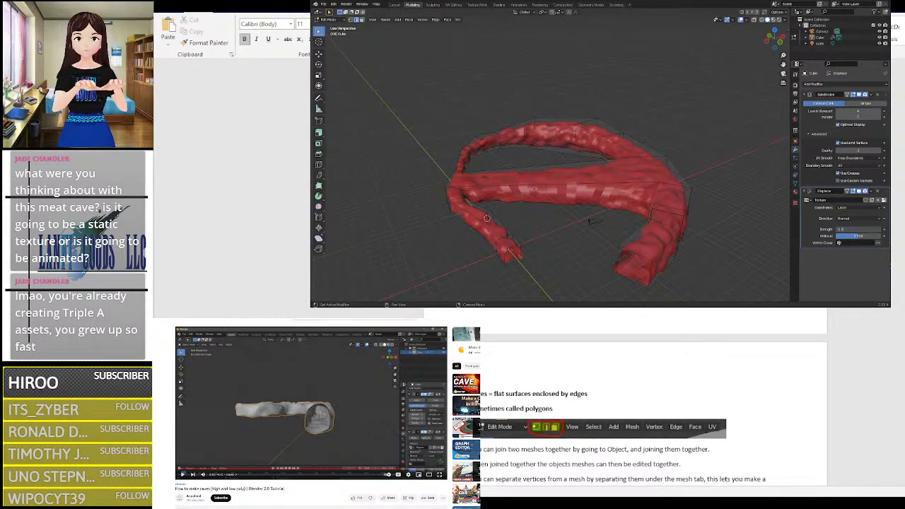
# Step: Examine the displaced cave's tunnels, open ends and interior walls from several angles
pyautogui.moveTo(589, 221); pyautogui.dragTo(629, 155, button='middle')
pyautogui.scroll(3, 702, 252)
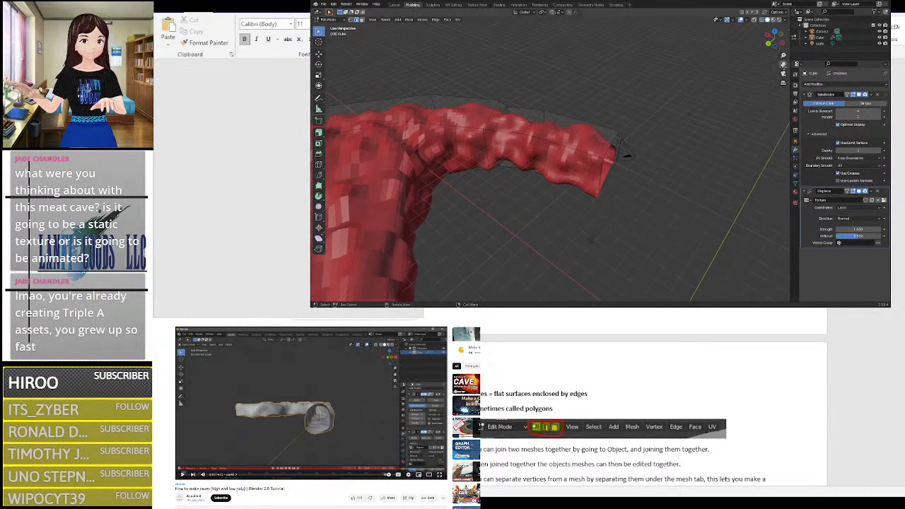
pyautogui.scroll(4, 717, 83)
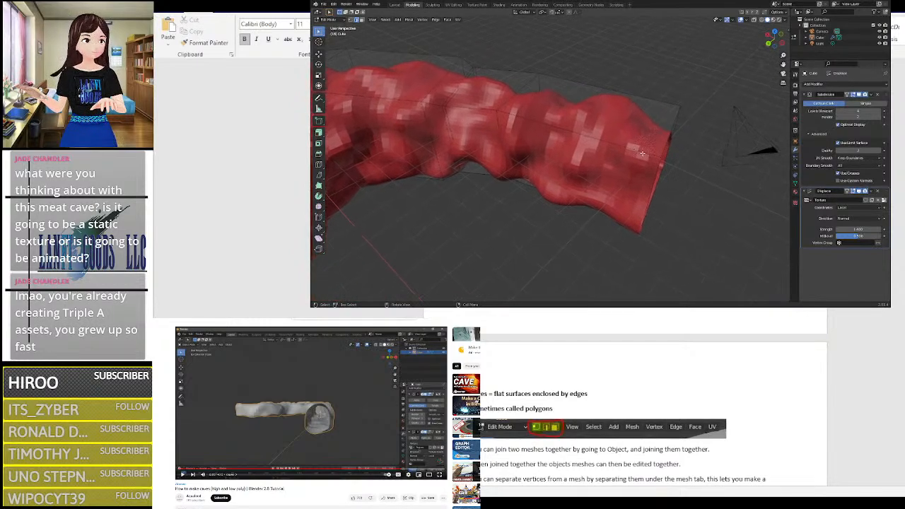
pyautogui.scroll(4, 642, 153)
pyautogui.moveTo(642, 153); pyautogui.dragTo(718, 119, button='middle')
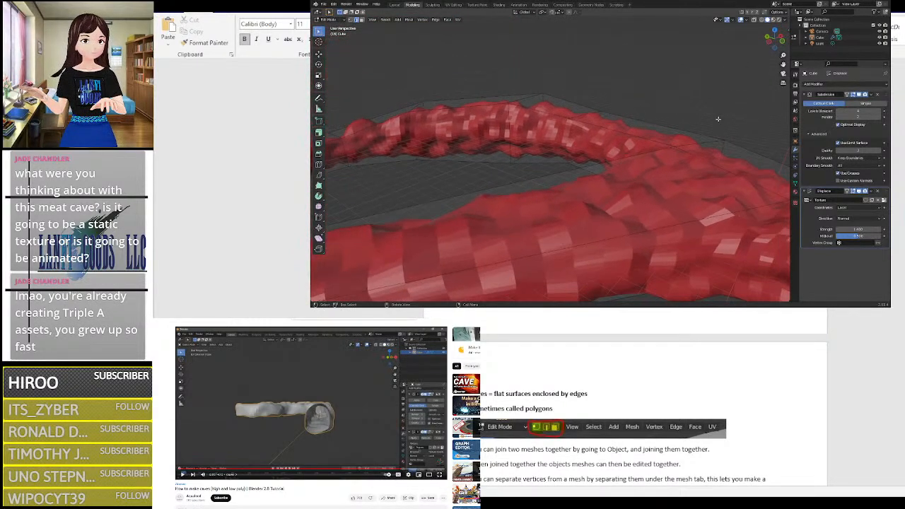
pyautogui.moveTo(784, 64); pyautogui.dragTo(728, 20)
pyautogui.scroll(3, 658, 217)
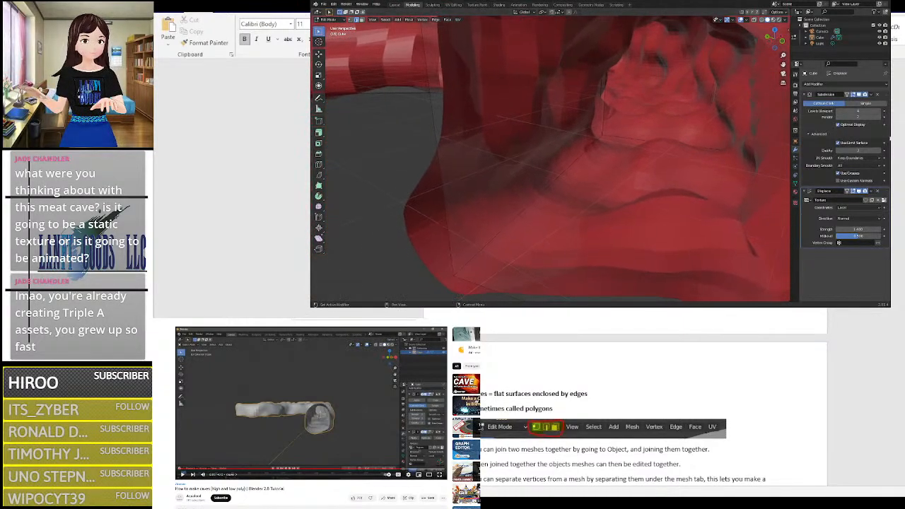
pyautogui.scroll(-6, 658, 217)
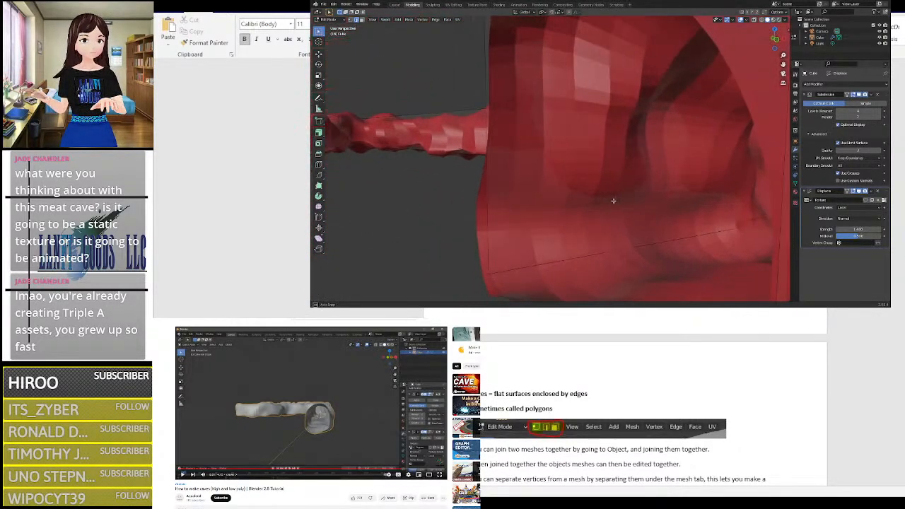
pyautogui.moveTo(566, 192); pyautogui.dragTo(717, 105, button='middle')
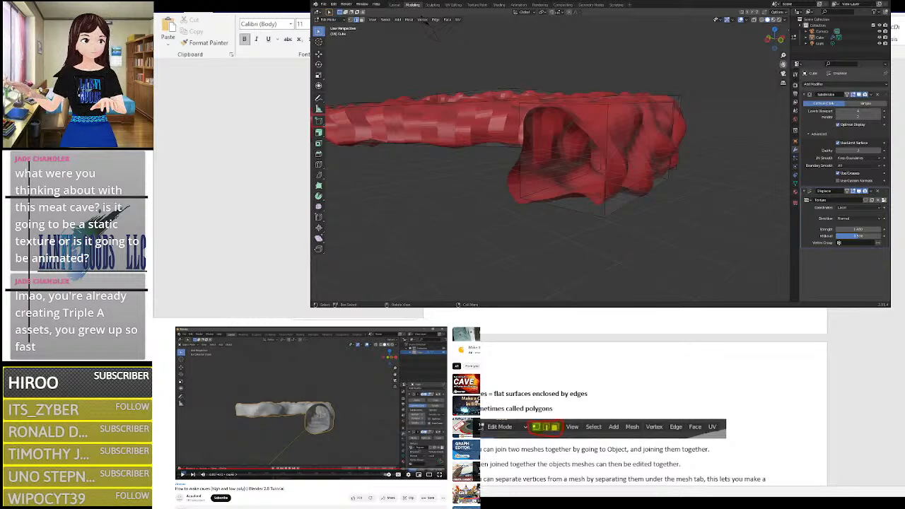
pyautogui.moveTo(783, 65); pyautogui.dragTo(802, 107)
pyautogui.moveTo(572, 145); pyautogui.dragTo(634, 167, button='middle')
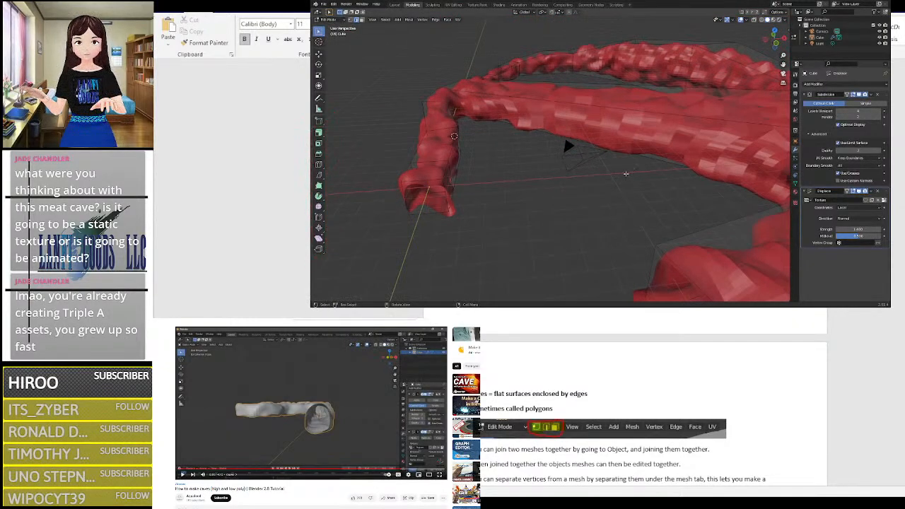
# Step: Review the Displace texture's settings and add a Decimate modifier to the cave mesh
pyautogui.click(795, 203)
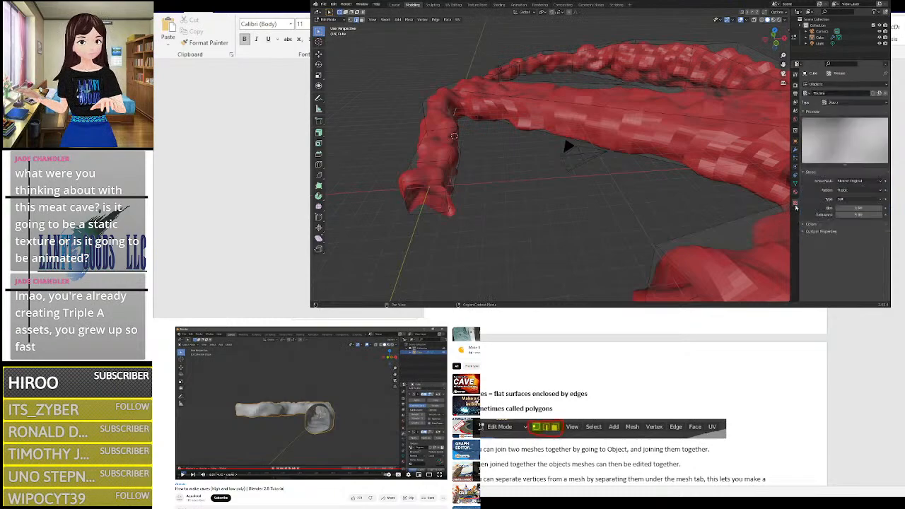
pyautogui.click(795, 150)
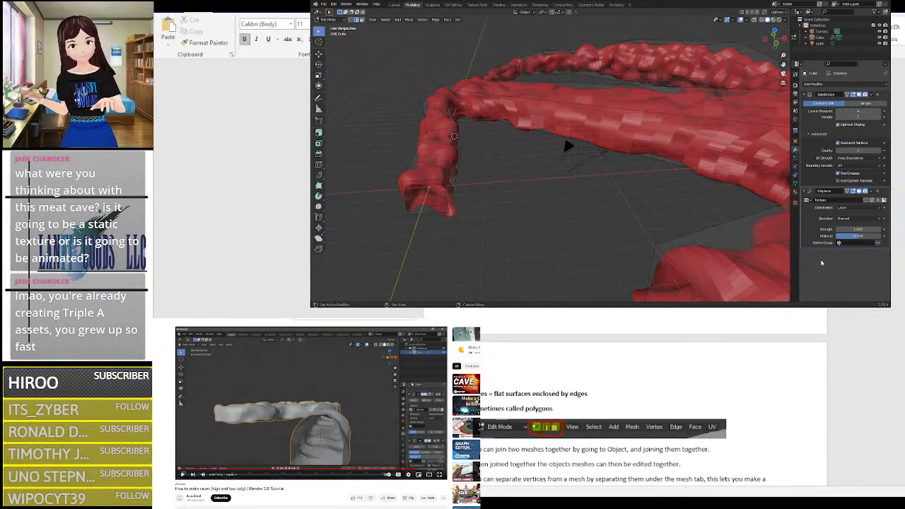
pyautogui.click(830, 85)
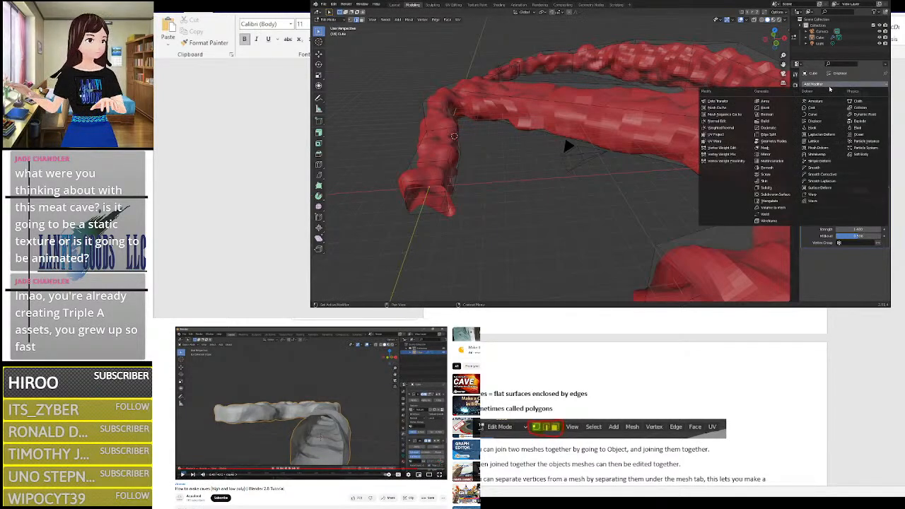
pyautogui.click(769, 128)
pyautogui.moveTo(699, 212); pyautogui.dragTo(726, 237, button='middle')
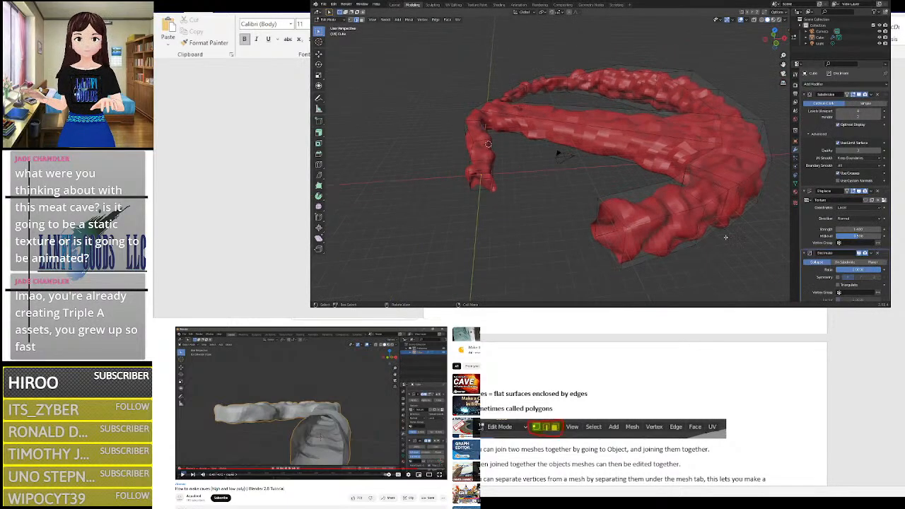
# Step: Set the Decimate modifier's ratio to 0.1 and play the next part of the tutorial video
pyautogui.scroll(-1, 839, 272)
pyautogui.click(863, 260)
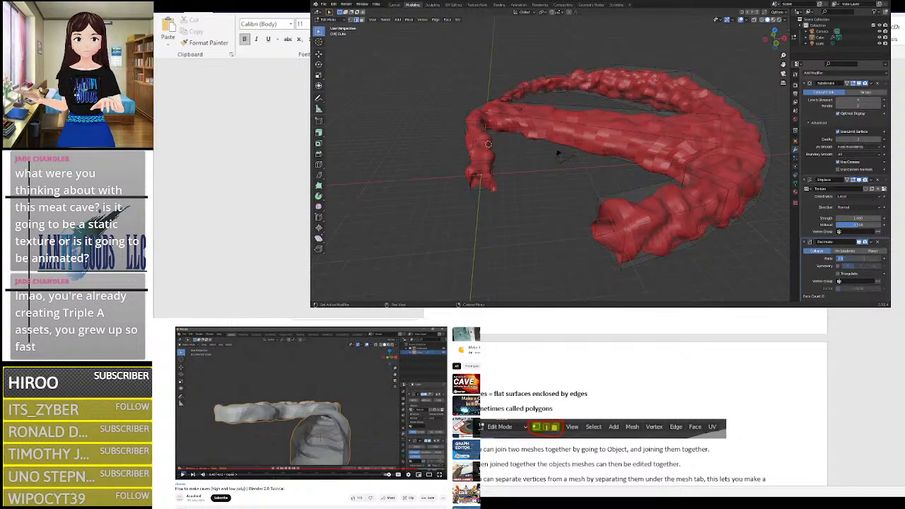
pyautogui.click(821, 263)
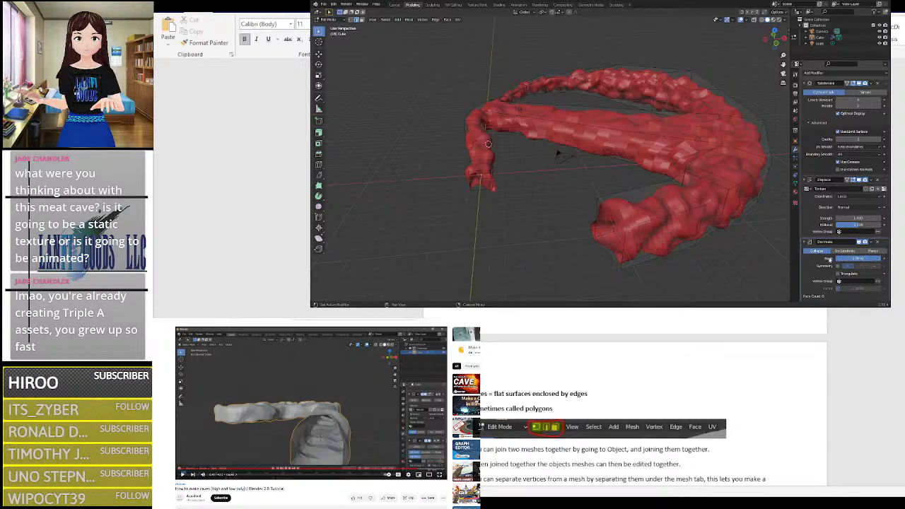
pyautogui.click(829, 260)
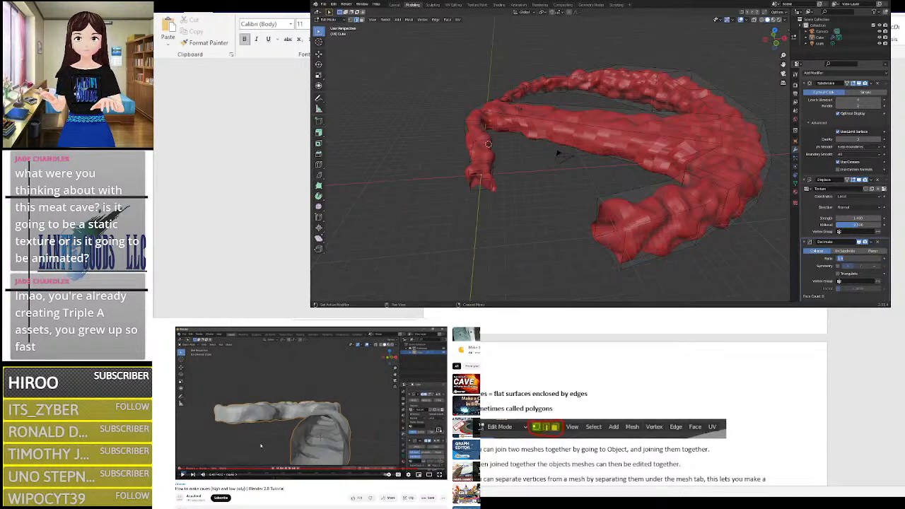
pyautogui.click(261, 446)
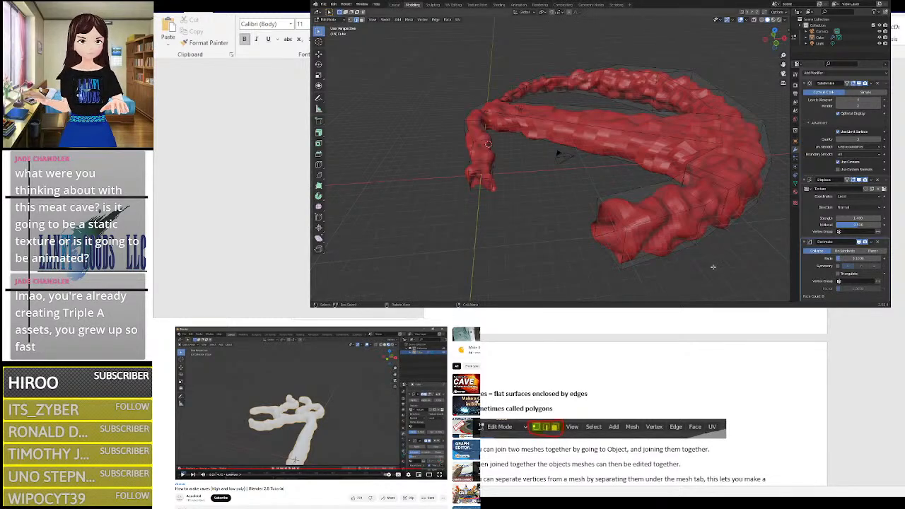
# Step: Lower the Displace modifier's strength in small increments while viewing the cave's tunnels and open ends
pyautogui.moveTo(714, 267); pyautogui.dragTo(704, 247, button='middle')
pyautogui.scroll(4, 749, 249)
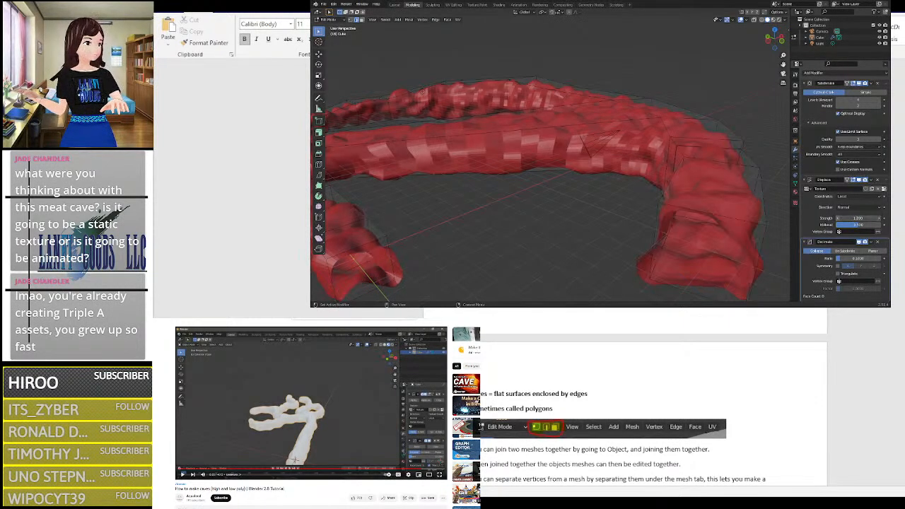
pyautogui.click(838, 217)
pyautogui.click(839, 218)
pyautogui.click(839, 218)
pyautogui.click(838, 218)
pyautogui.click(838, 218)
pyautogui.click(838, 218)
pyautogui.click(838, 217)
pyautogui.moveTo(663, 253); pyautogui.dragTo(673, 216, button='middle')
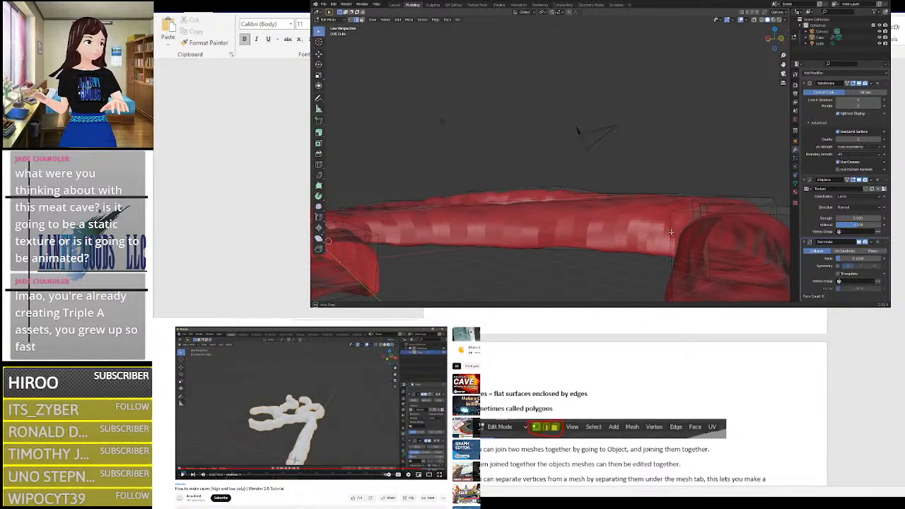
pyautogui.click(883, 219)
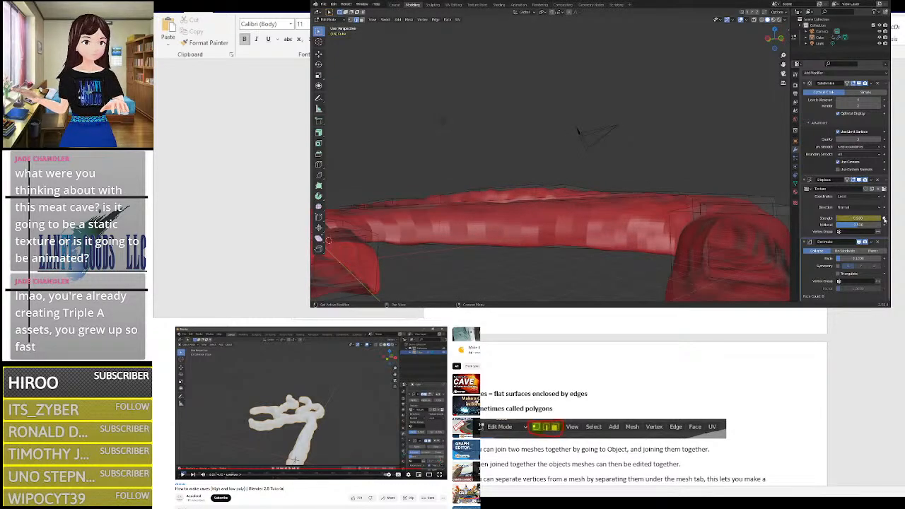
pyautogui.click(884, 219)
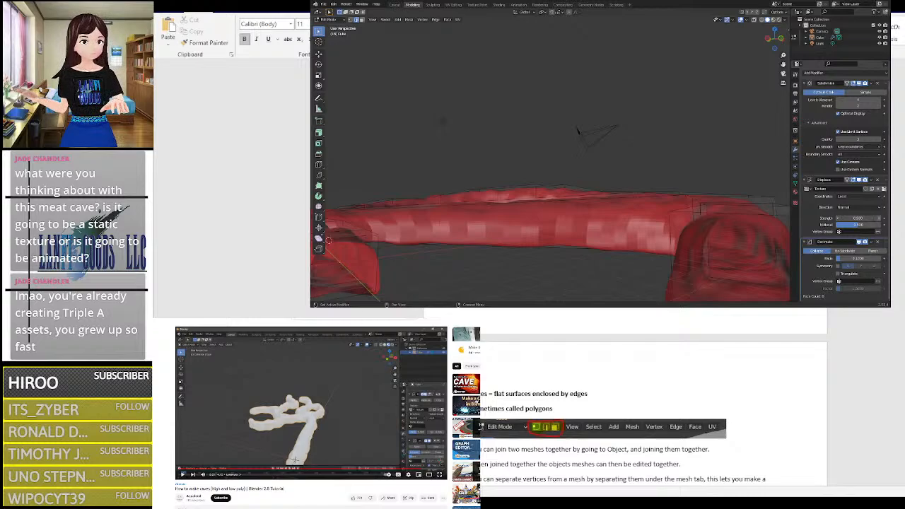
# Step: Try the Decimate modifier with Triangulate enabled and re-enter a low ratio
pyautogui.moveTo(707, 255); pyautogui.dragTo(601, 242, button='middle')
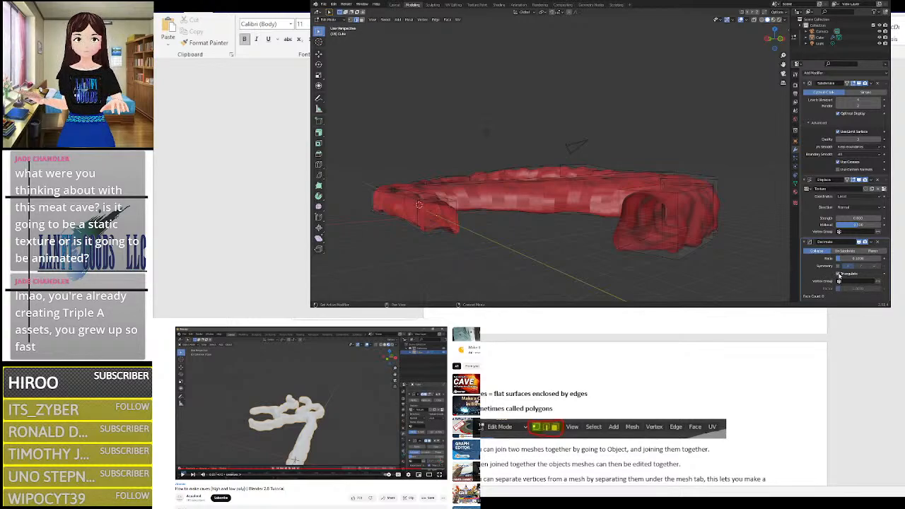
pyautogui.scroll(-2, 703, 241)
pyautogui.scroll(3, 698, 242)
pyautogui.moveTo(685, 245); pyautogui.dragTo(692, 248, button='middle')
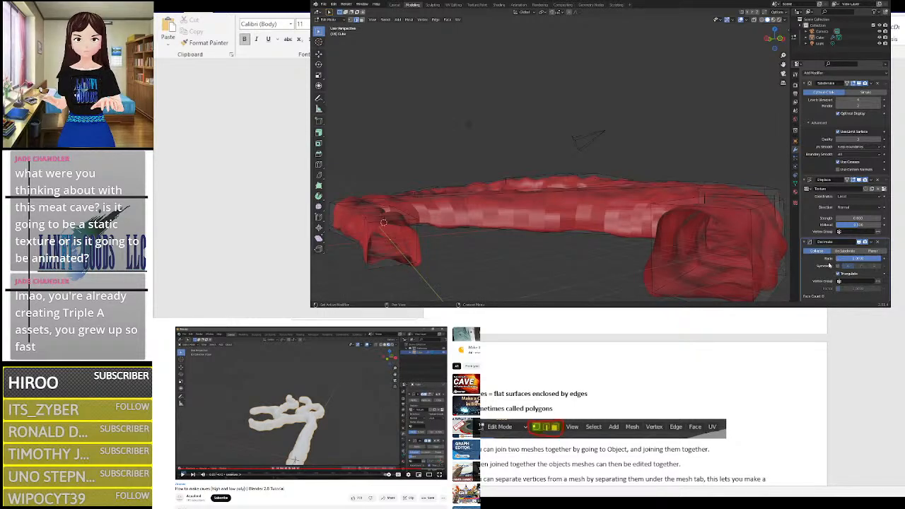
pyautogui.click(858, 259)
pyautogui.write('0')
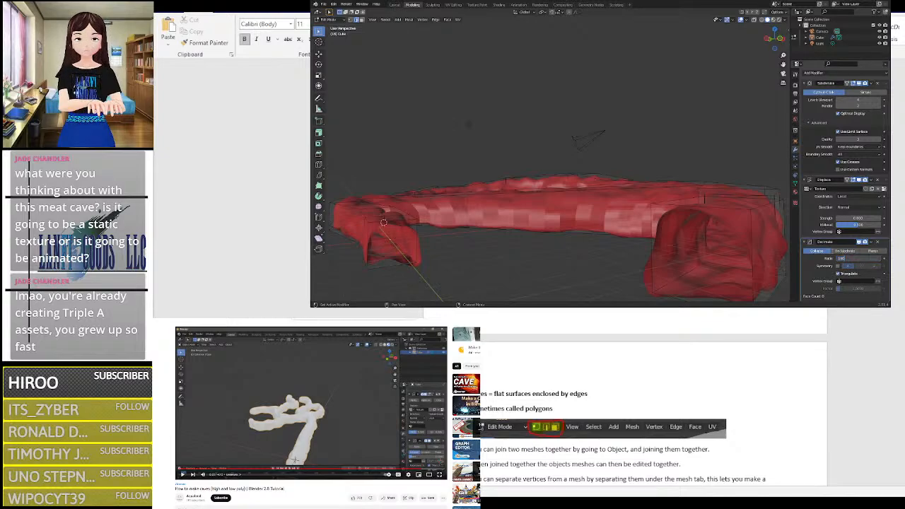
pyautogui.press('Return')
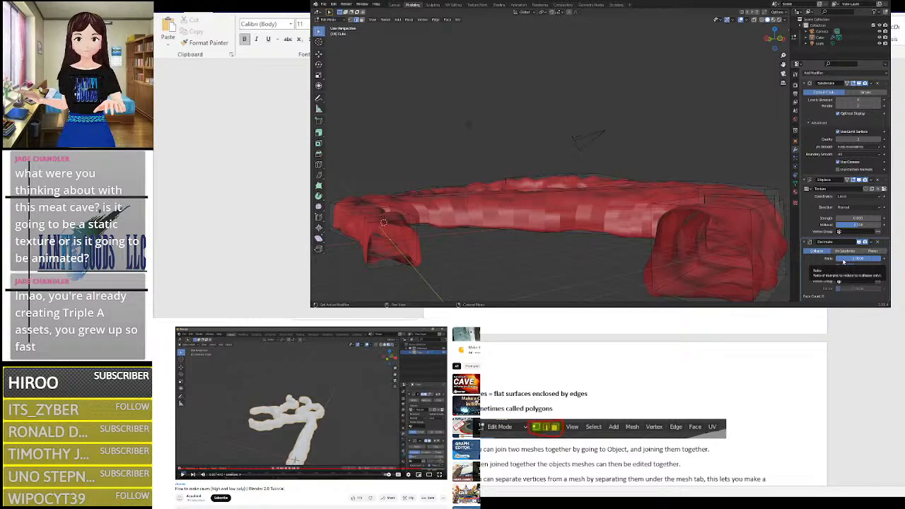
pyautogui.click(843, 260)
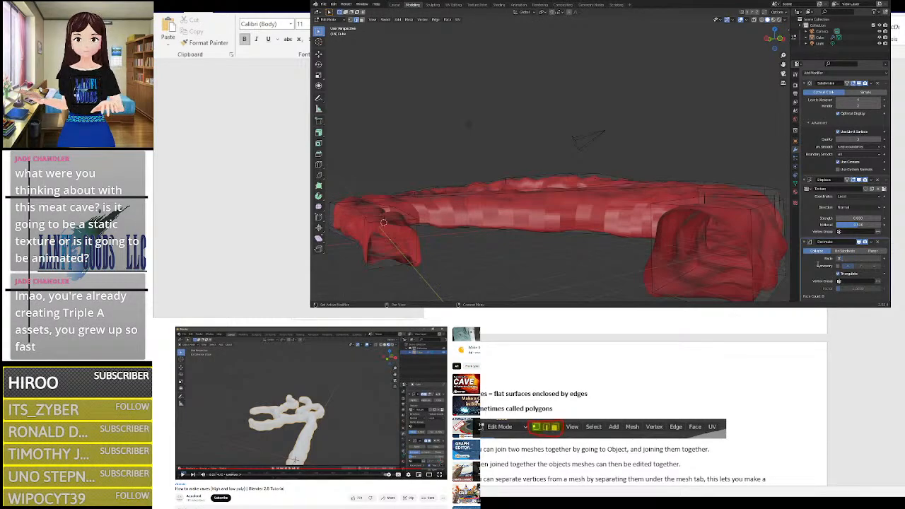
pyautogui.press('Return')
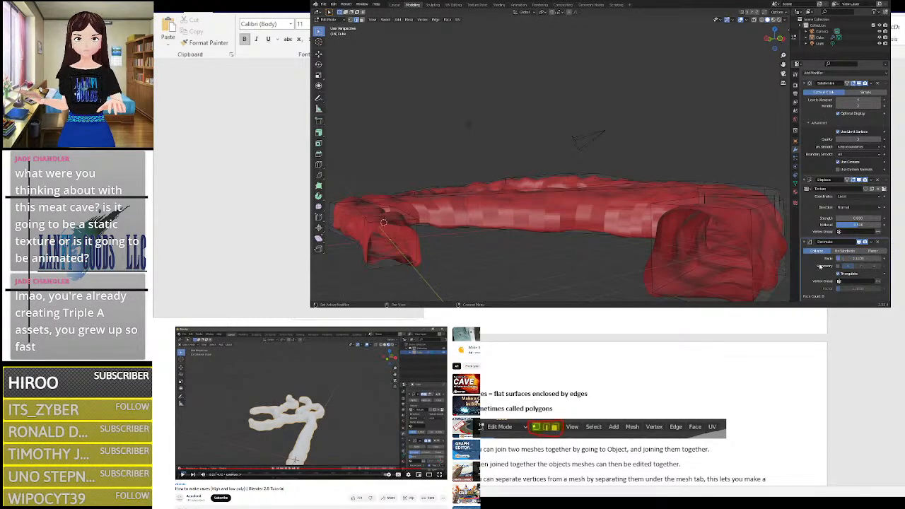
# Step: Toggle the Decimate modifier's Symmetry option on and off, and remove the modifier from the cave
pyautogui.click(839, 266)
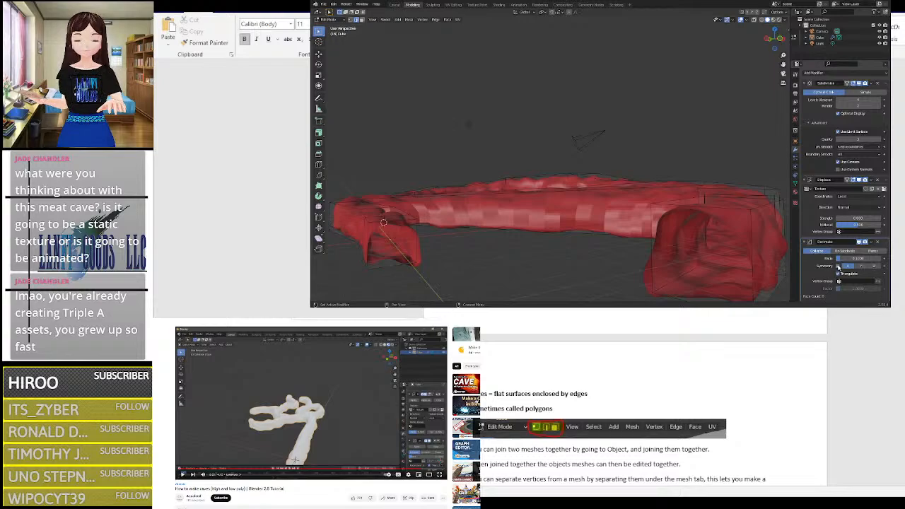
pyautogui.click(838, 266)
pyautogui.click(877, 241)
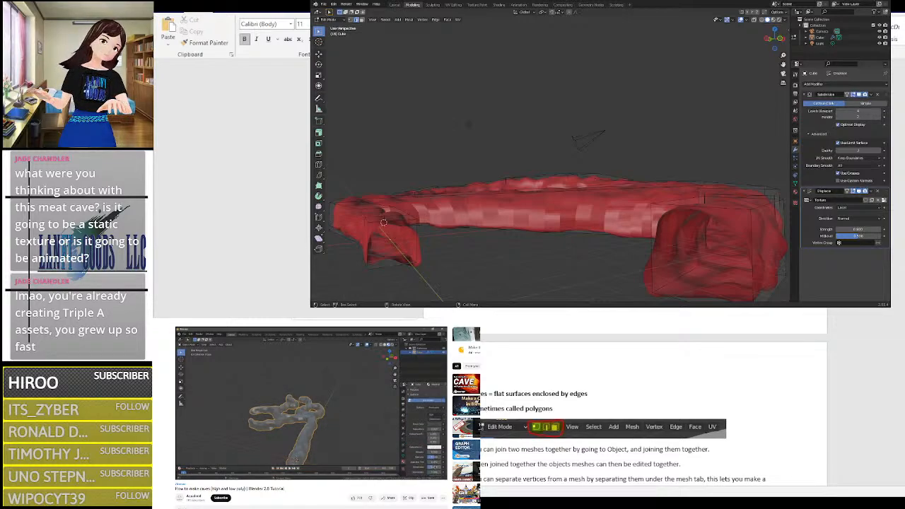
# Step: Pause the tutorial video, open the cave's material settings and switch the viewport to Material Preview shading
pyautogui.click(310, 420)
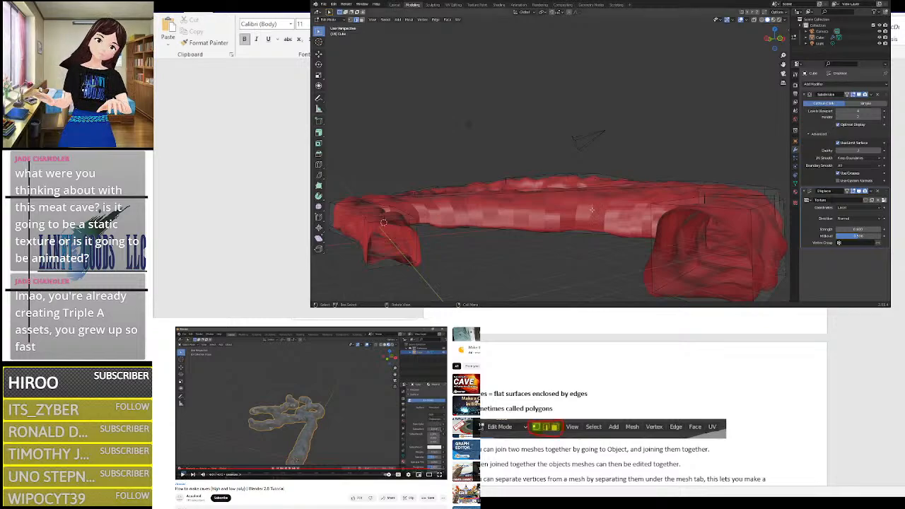
pyautogui.moveTo(591, 210); pyautogui.dragTo(745, 193, button='middle')
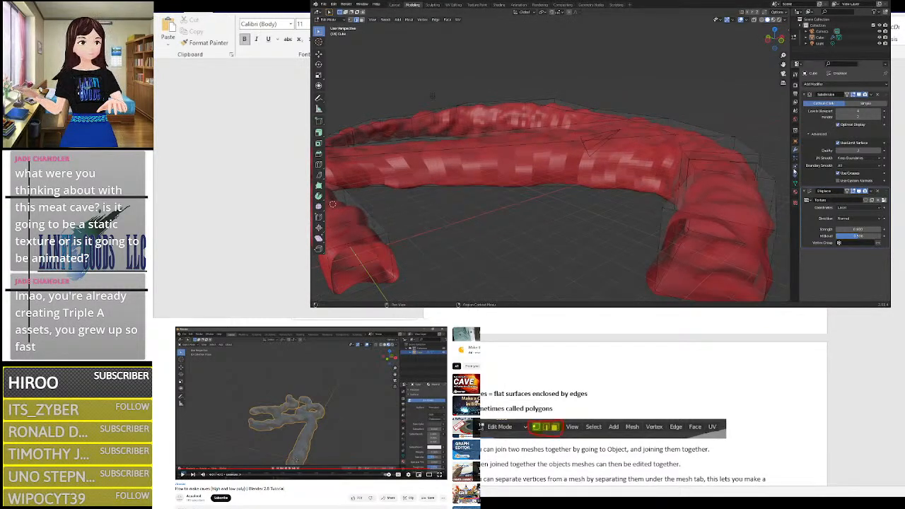
pyautogui.click(796, 193)
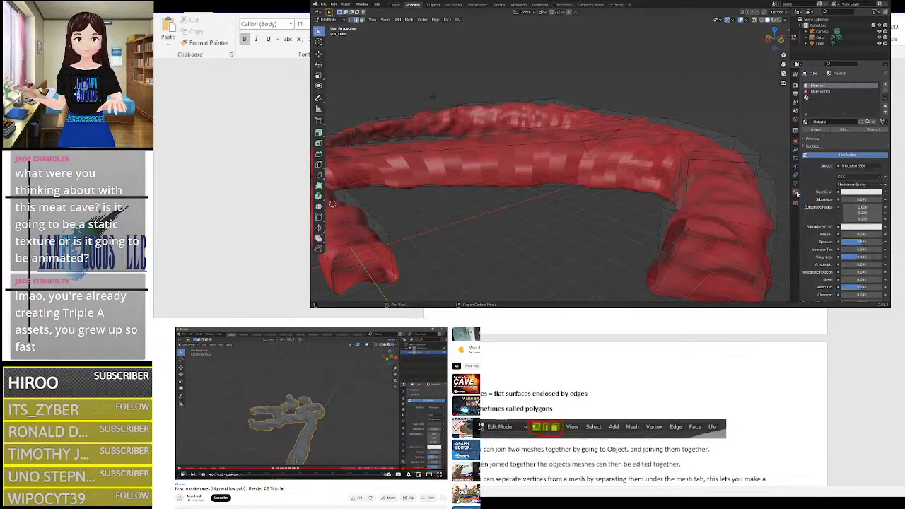
pyautogui.click(828, 92)
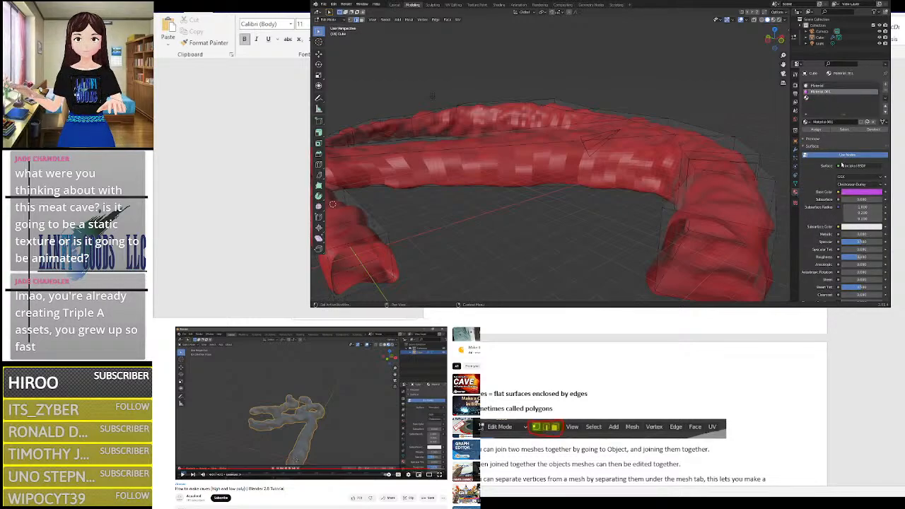
pyautogui.click(861, 191)
pyautogui.click(774, 20)
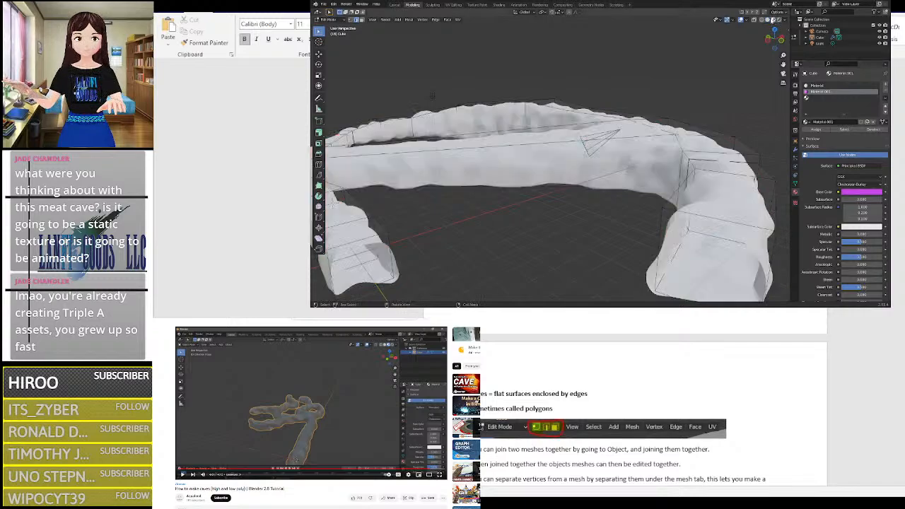
# Step: Change the base color of the cave's first material to a saturated red
pyautogui.click(828, 87)
pyautogui.click(856, 193)
pyautogui.click(850, 135)
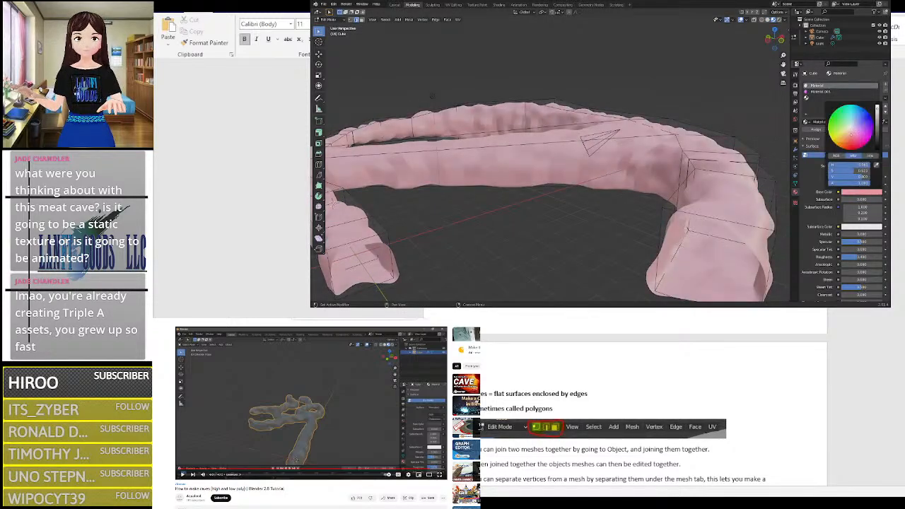
pyautogui.moveTo(850, 134)
pyautogui.mouseDown()
pyautogui.moveTo(837, 143)
pyautogui.moveTo(852, 149)
pyautogui.moveTo(856, 138)
pyautogui.moveTo(852, 144)
pyautogui.mouseUp()
pyautogui.moveTo(730, 266)
pyautogui.mouseDown(button='middle')
pyautogui.moveTo(678, 182)
pyautogui.moveTo(707, 195)
pyautogui.moveTo(690, 185)
pyautogui.moveTo(696, 181)
pyautogui.mouseUp(button='middle')
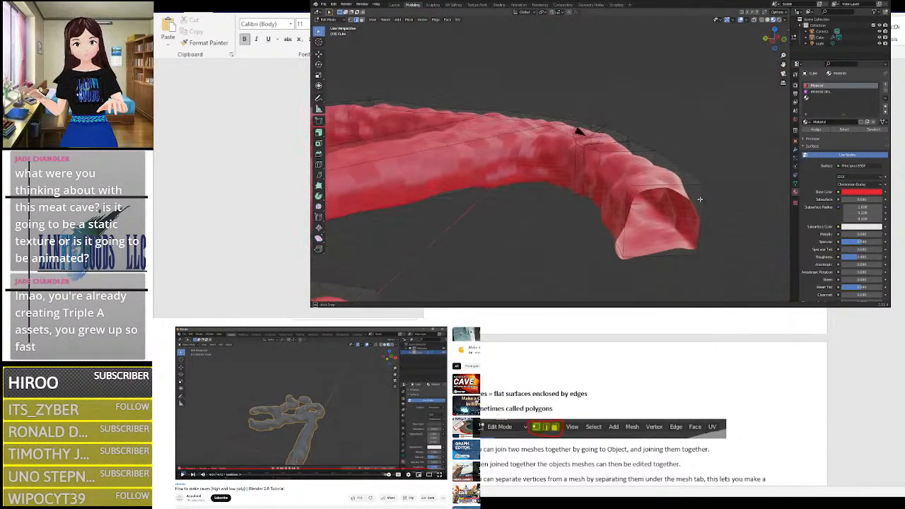
# Step: Switch the viewport to Rendered shading and examine how the red cave material looks under the scene lighting
pyautogui.click(777, 20)
pyautogui.rightClick(685, 135)
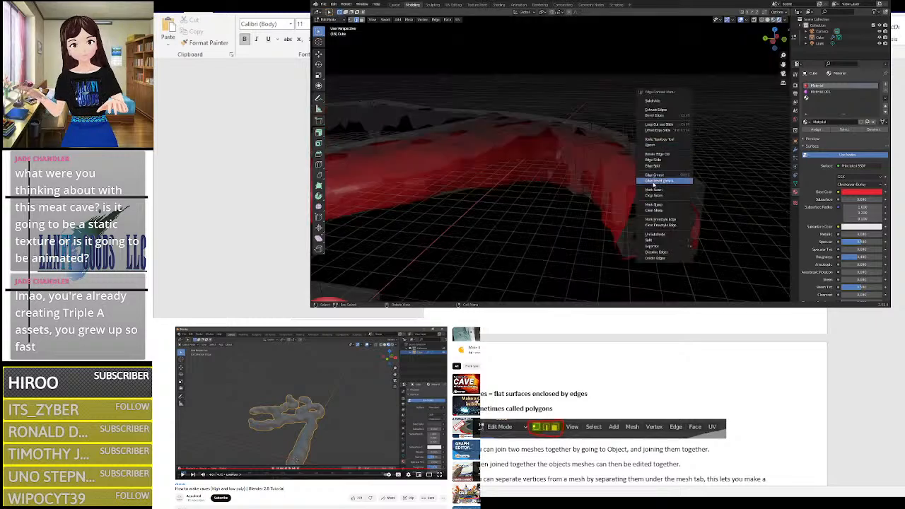
pyautogui.moveTo(675, 170); pyautogui.dragTo(708, 167, button='middle')
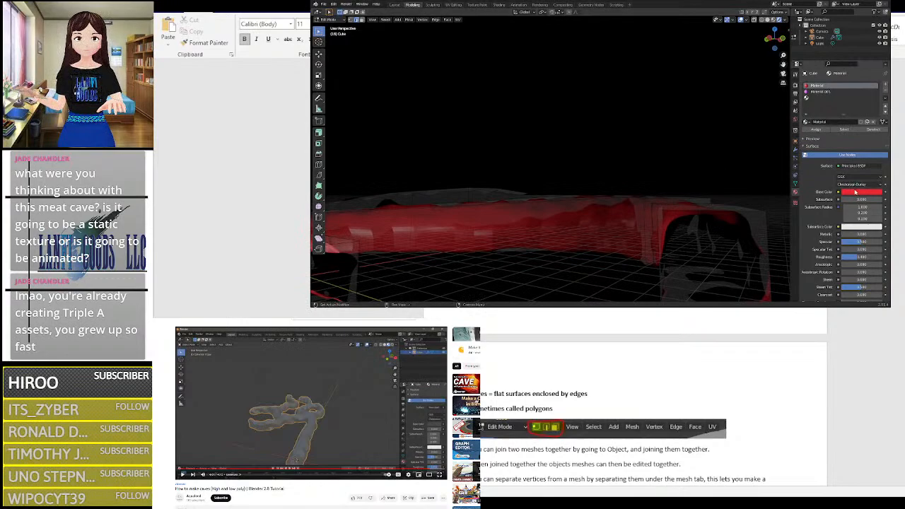
# Step: Fine-tune the first material's base color, trying an orange-red and settling on a deeper red
pyautogui.click(856, 192)
pyautogui.moveTo(854, 146); pyautogui.dragTo(849, 142)
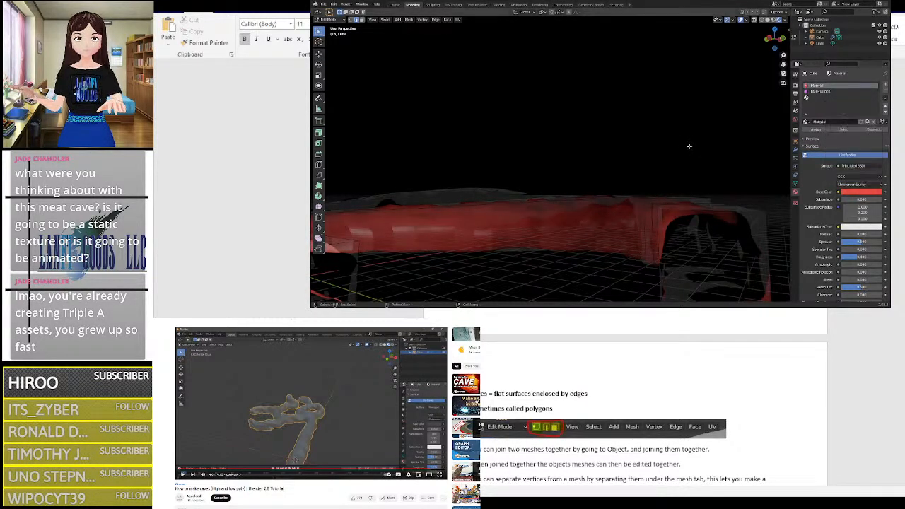
pyautogui.moveTo(615, 177); pyautogui.dragTo(636, 182, button='middle')
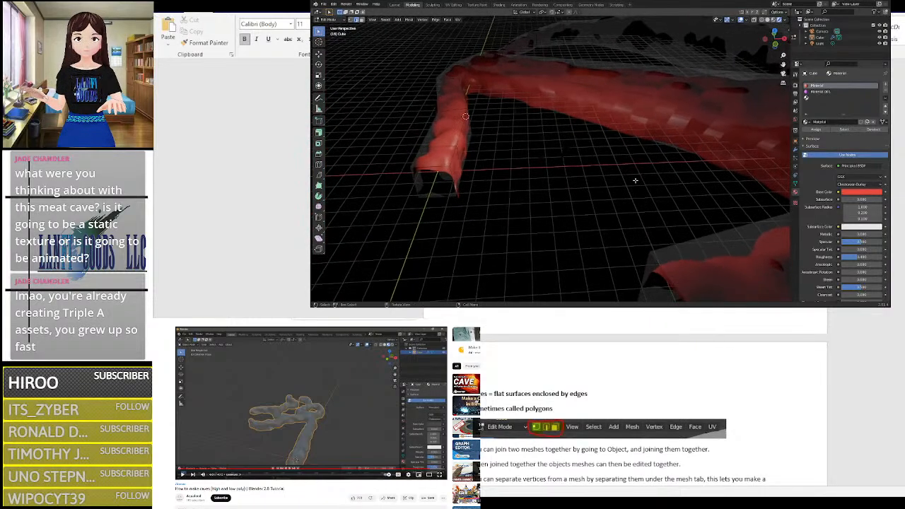
pyautogui.click(855, 192)
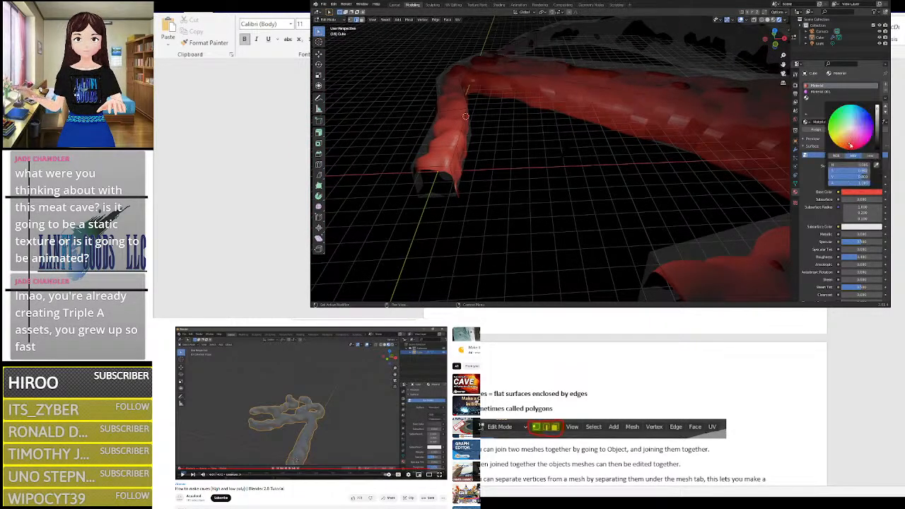
pyautogui.moveTo(851, 144); pyautogui.dragTo(851, 144)
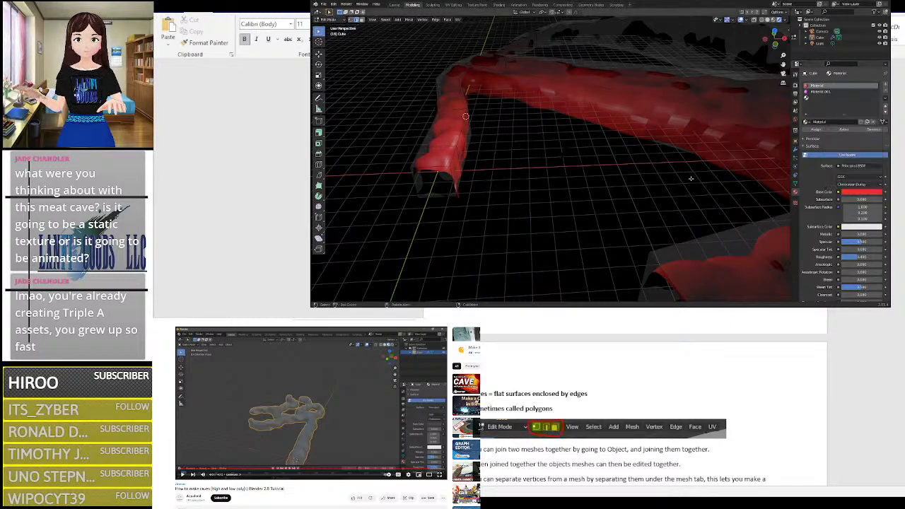
pyautogui.moveTo(691, 177); pyautogui.dragTo(725, 162, button='middle')
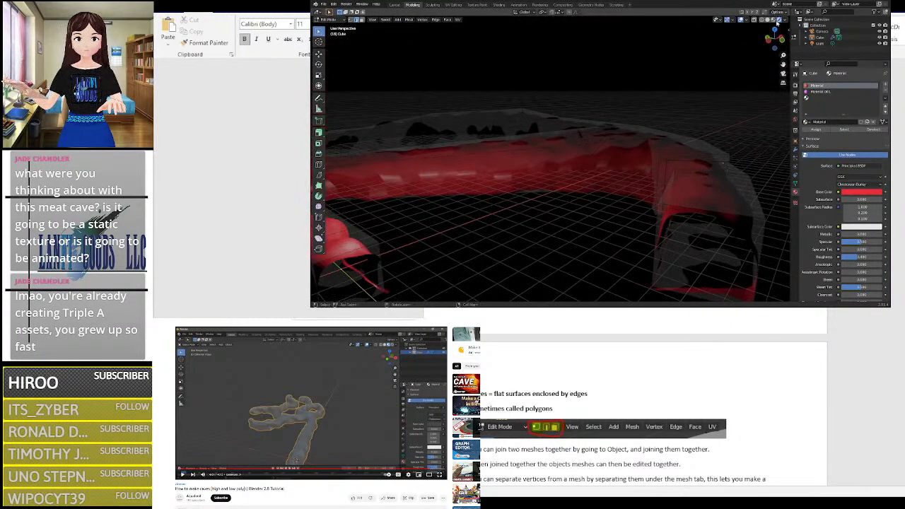
# Step: Return the viewport to Material Preview shading and view the whole cave
pyautogui.click(773, 20)
pyautogui.moveTo(634, 213)
pyautogui.mouseDown(button='middle')
pyautogui.moveTo(629, 195)
pyautogui.moveTo(659, 226)
pyautogui.moveTo(559, 222)
pyautogui.moveTo(614, 243)
pyautogui.moveTo(542, 208)
pyautogui.mouseUp(button='middle')
pyautogui.scroll(-4, 620, 227)
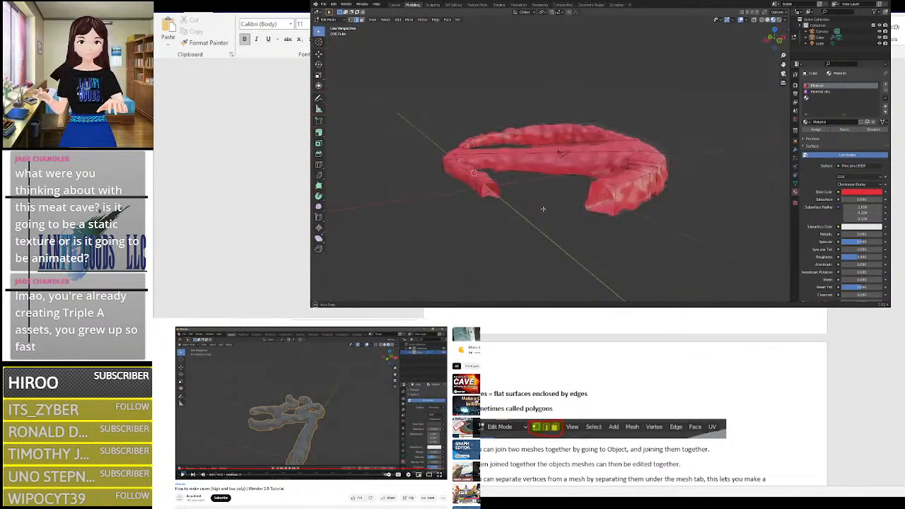
# Step: Play the tutorial video through to its end and look over the whole cave from another angle
pyautogui.click(261, 427)
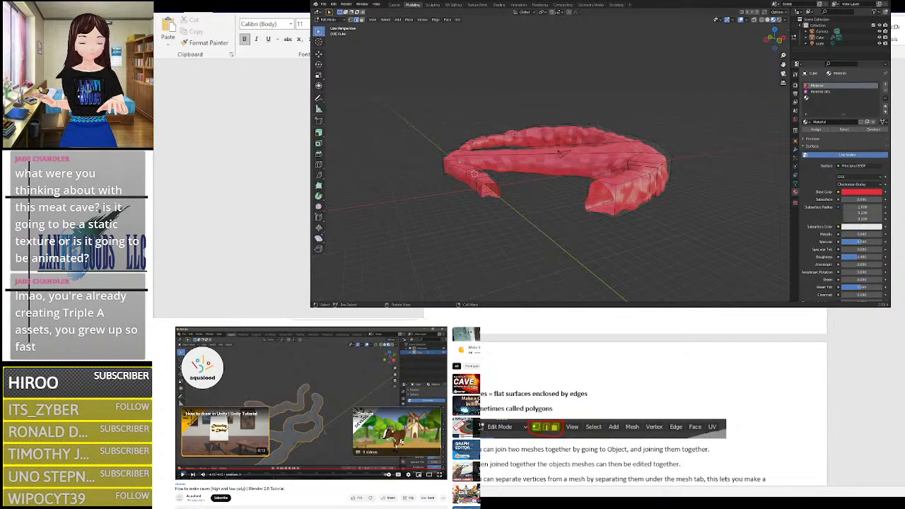
pyautogui.moveTo(473, 172); pyautogui.dragTo(551, 146, button='middle')
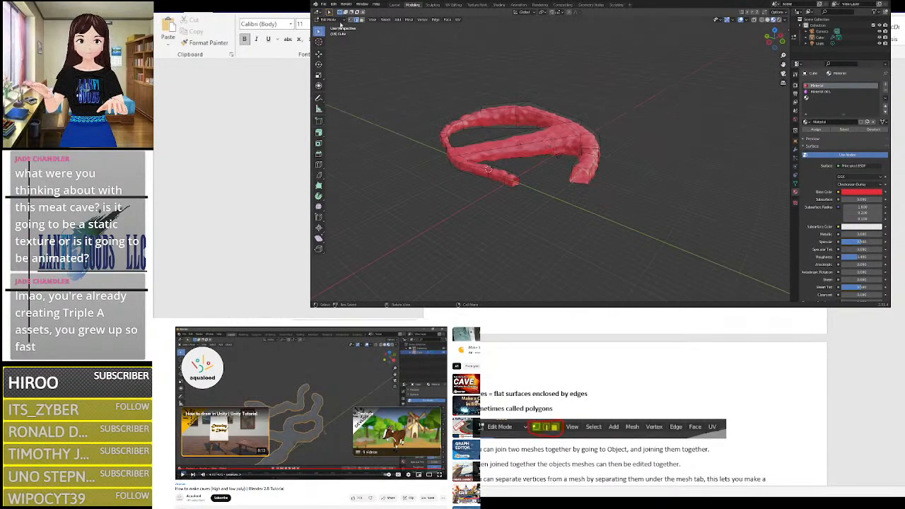
# Step: Render a still image of the cave and view the result in the Rendering workspace
pyautogui.click(323, 5)
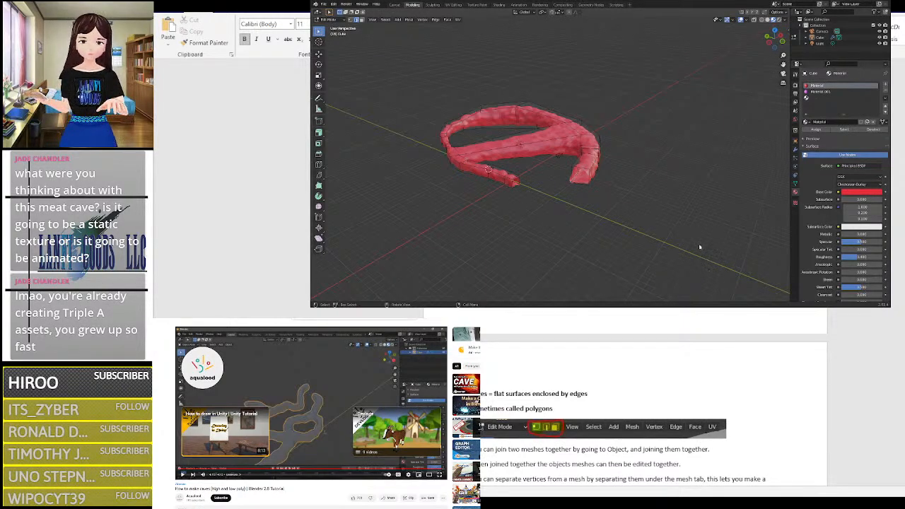
pyautogui.click(323, 4)
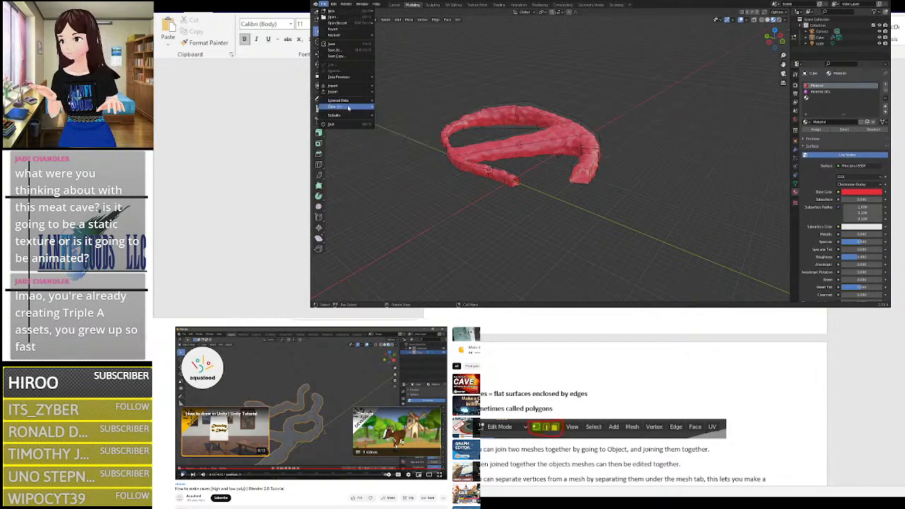
pyautogui.moveTo(347, 106)
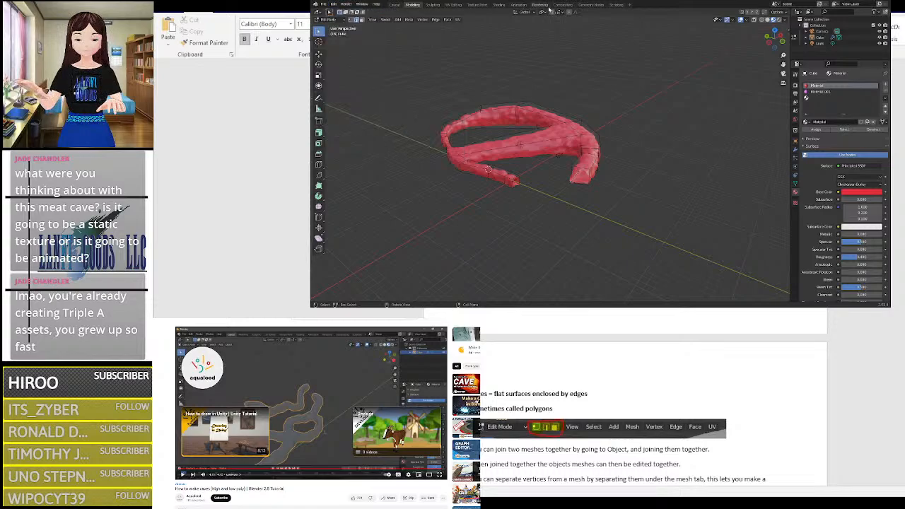
pyautogui.click(346, 5)
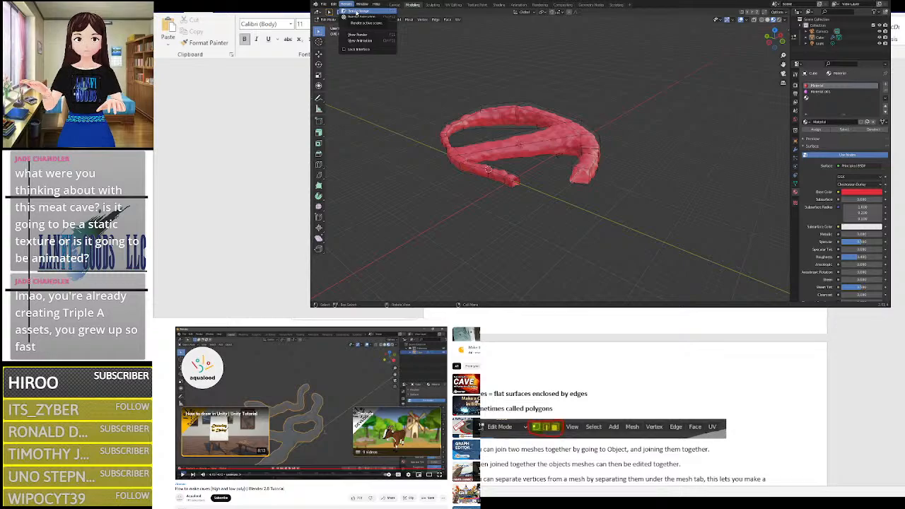
pyautogui.click(356, 12)
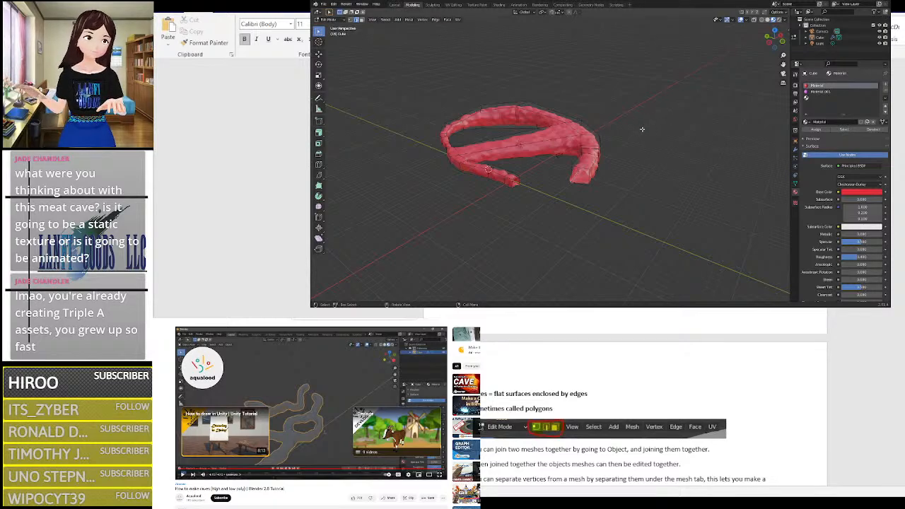
pyautogui.scroll(3, 643, 129)
pyautogui.moveTo(668, 152); pyautogui.dragTo(615, 44, button='middle')
pyautogui.click(540, 5)
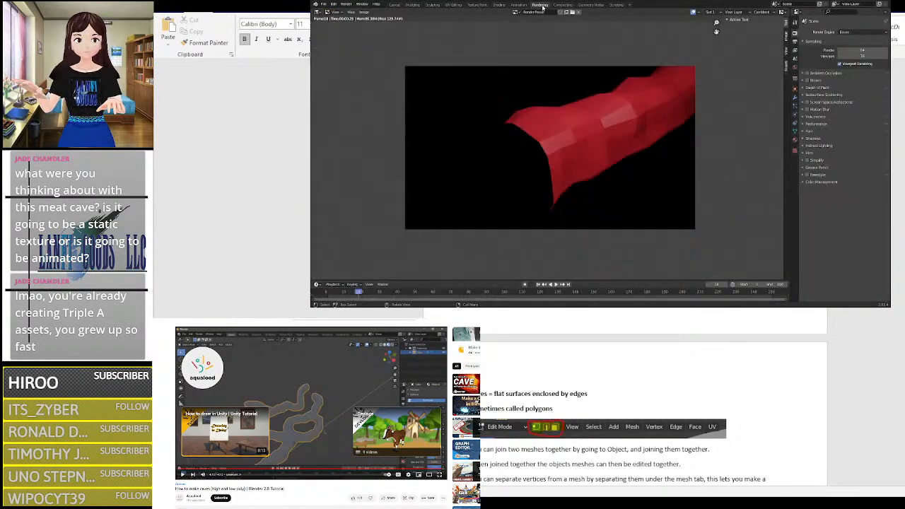
pyautogui.scroll(-1, 647, 118)
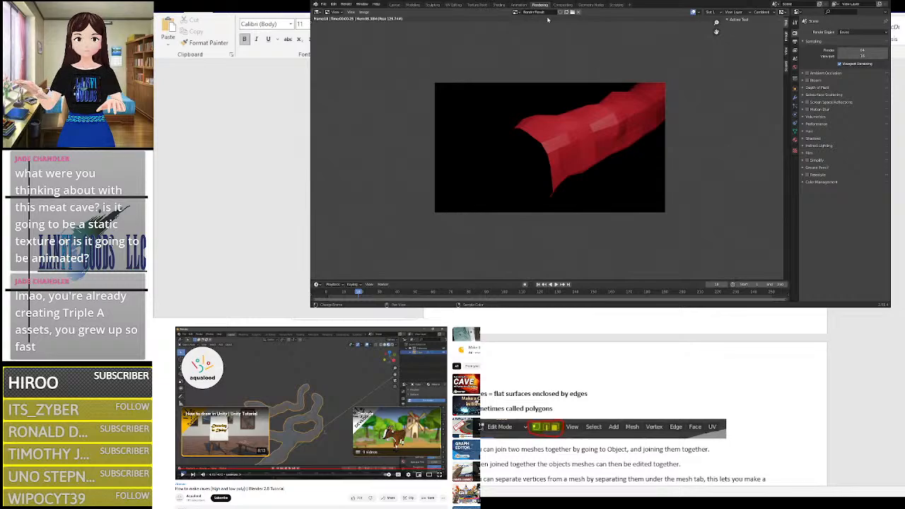
# Step: In the Shading workspace, align the view to the cave object's top and examine the cave opening
pyautogui.click(499, 5)
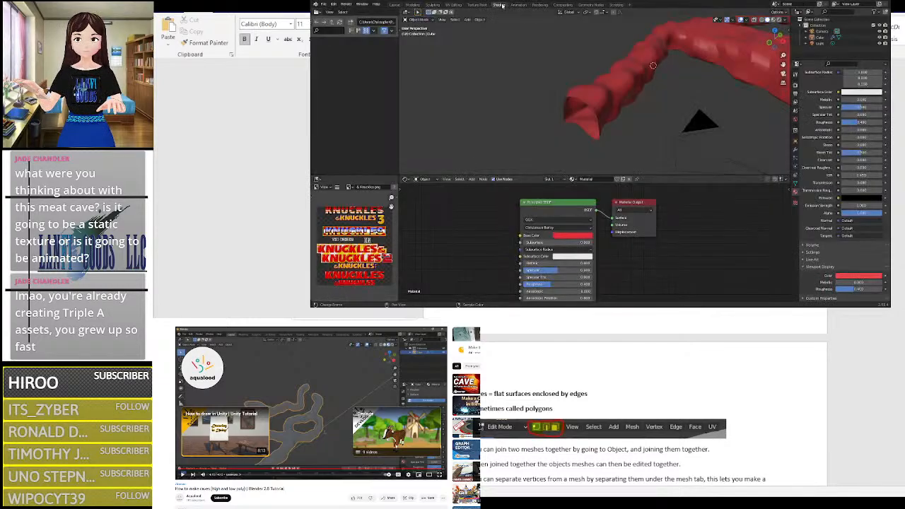
pyautogui.moveTo(541, 99); pyautogui.dragTo(643, 113, button='middle')
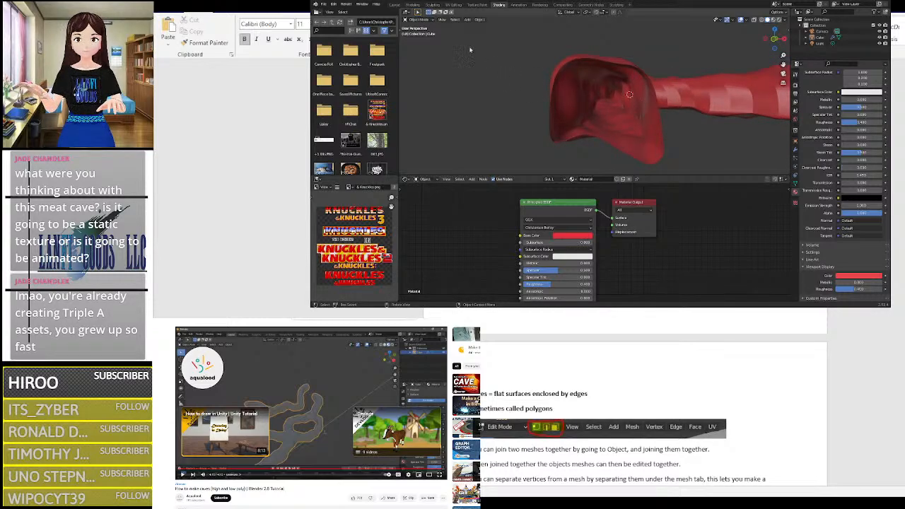
pyautogui.click(443, 19)
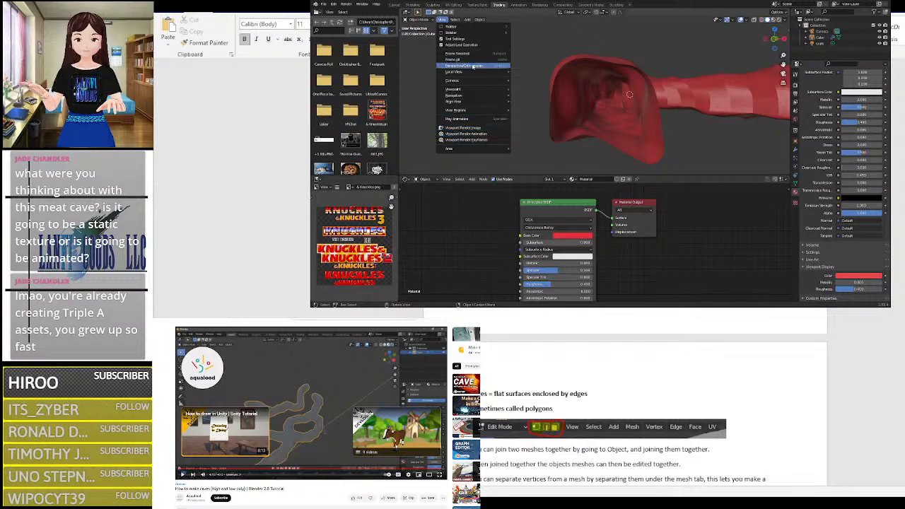
pyautogui.moveTo(471, 89)
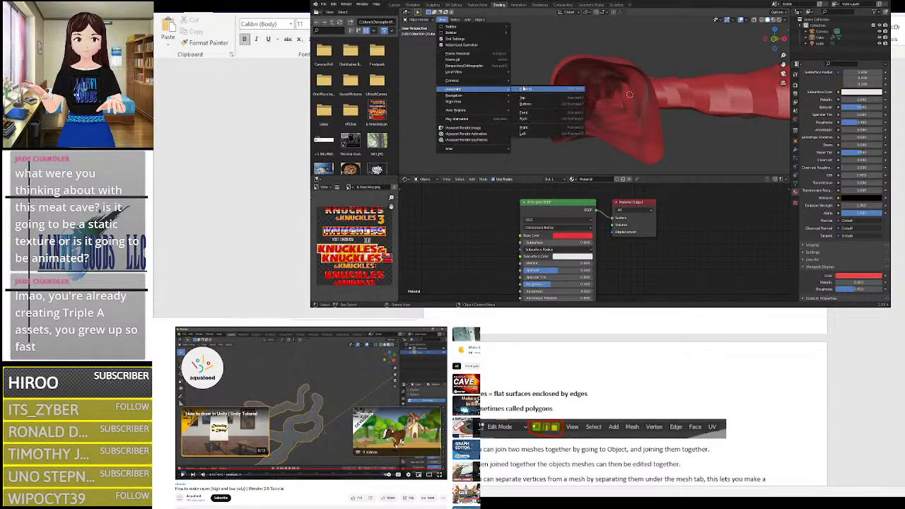
pyautogui.moveTo(494, 105)
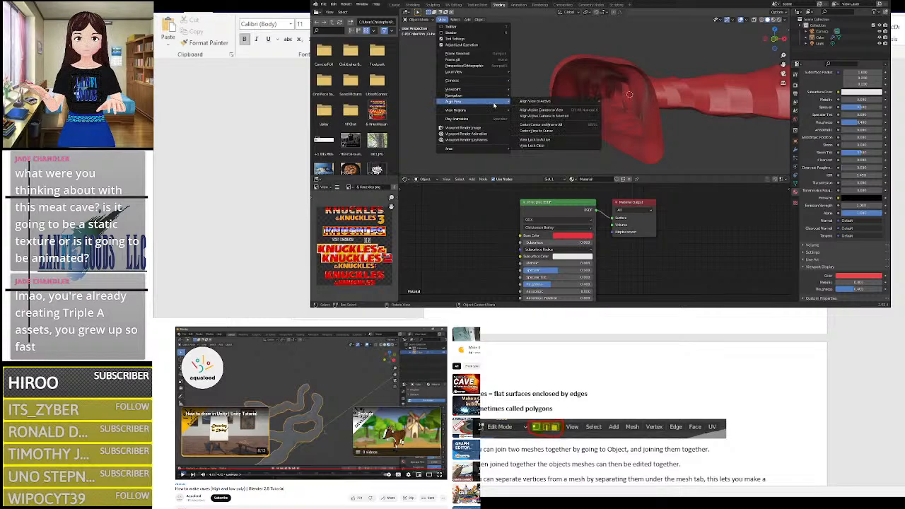
pyautogui.moveTo(597, 102)
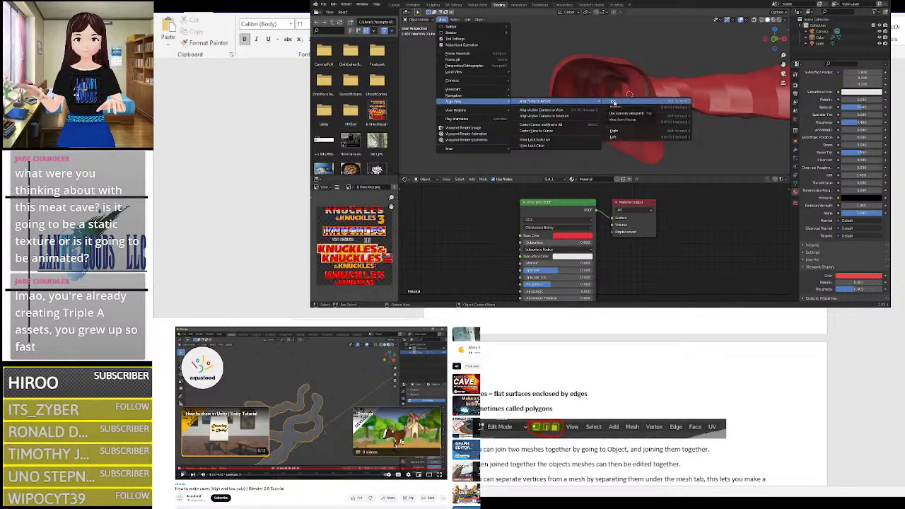
pyautogui.click(566, 103)
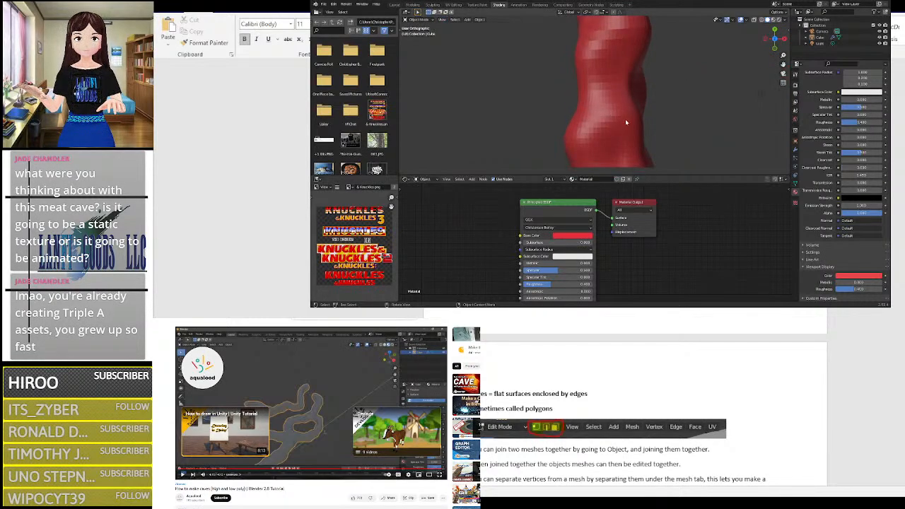
pyautogui.moveTo(626, 122); pyautogui.dragTo(642, 133, button='middle')
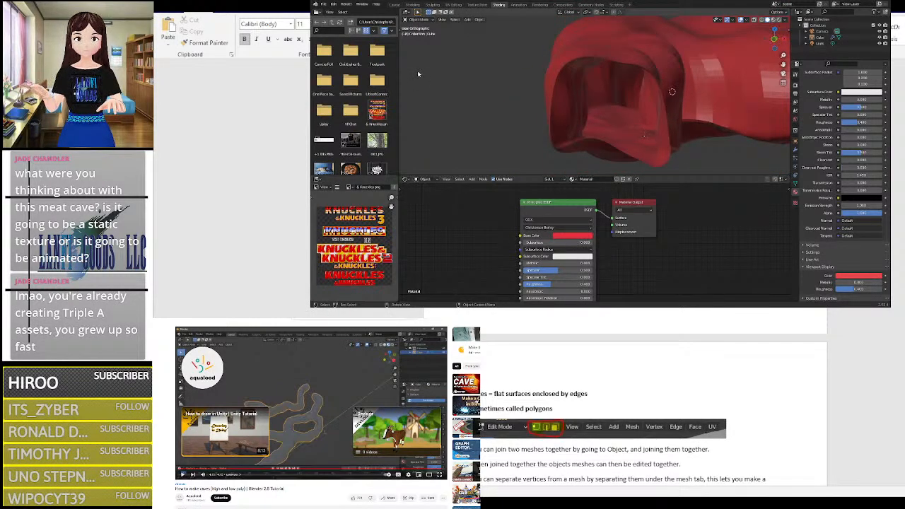
# Step: In the Layout workspace, view the scene through the camera and examine how it frames the cave opening
pyautogui.click(394, 5)
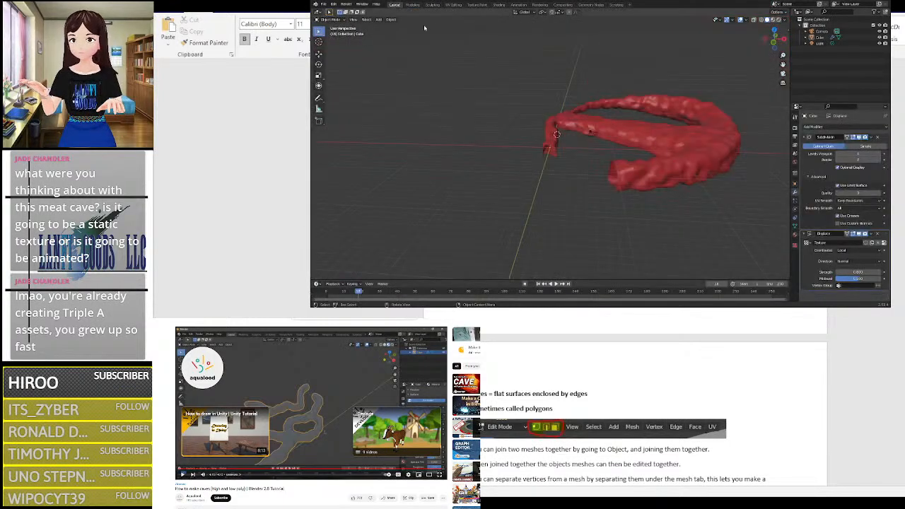
pyautogui.moveTo(547, 154); pyautogui.dragTo(552, 153, button='middle')
pyautogui.scroll(6, 547, 176)
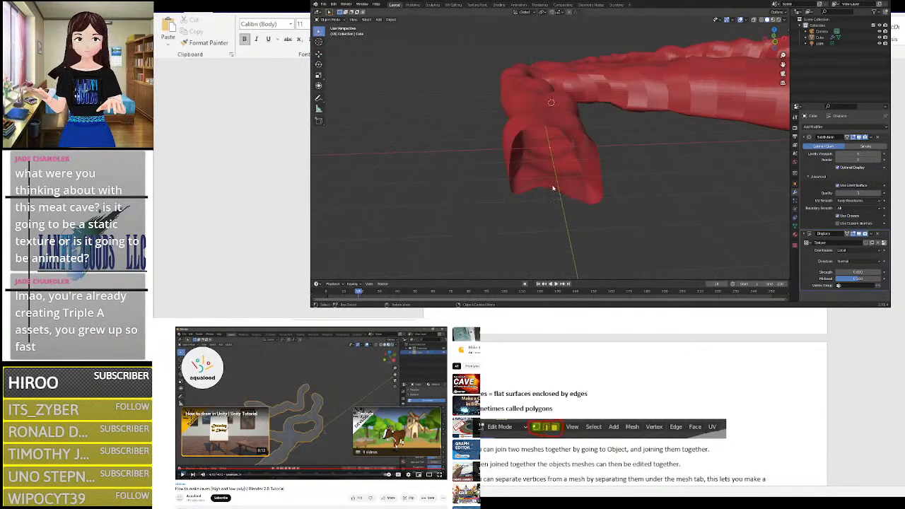
pyautogui.moveTo(552, 186); pyautogui.dragTo(549, 173, button='middle')
pyautogui.scroll(2, 548, 172)
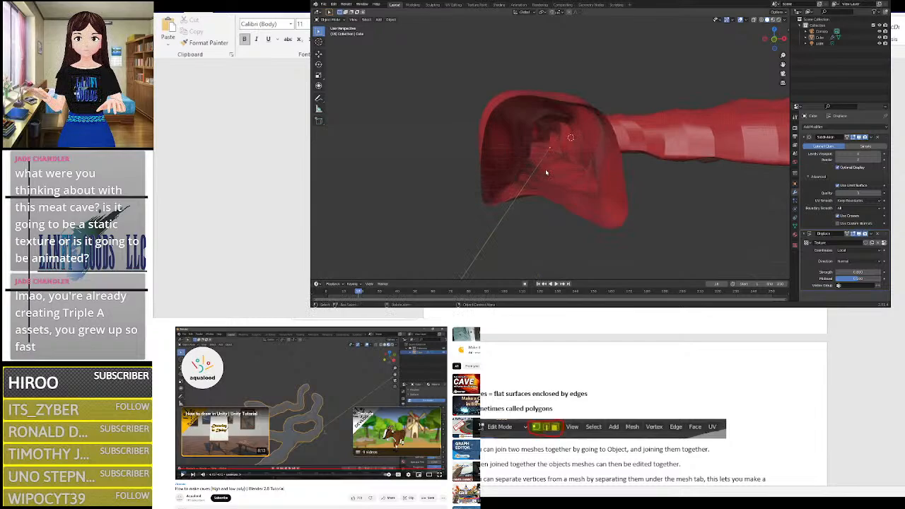
pyautogui.click(353, 21)
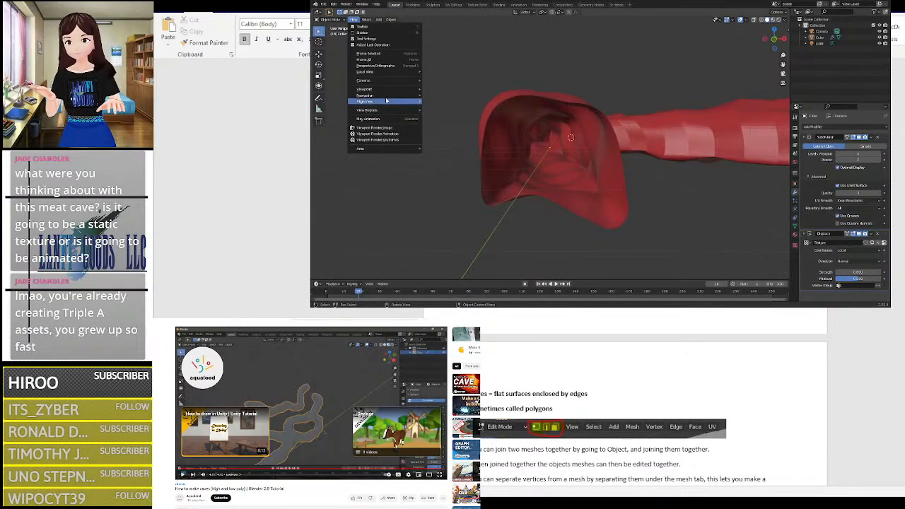
pyautogui.moveTo(387, 91)
pyautogui.click(438, 89)
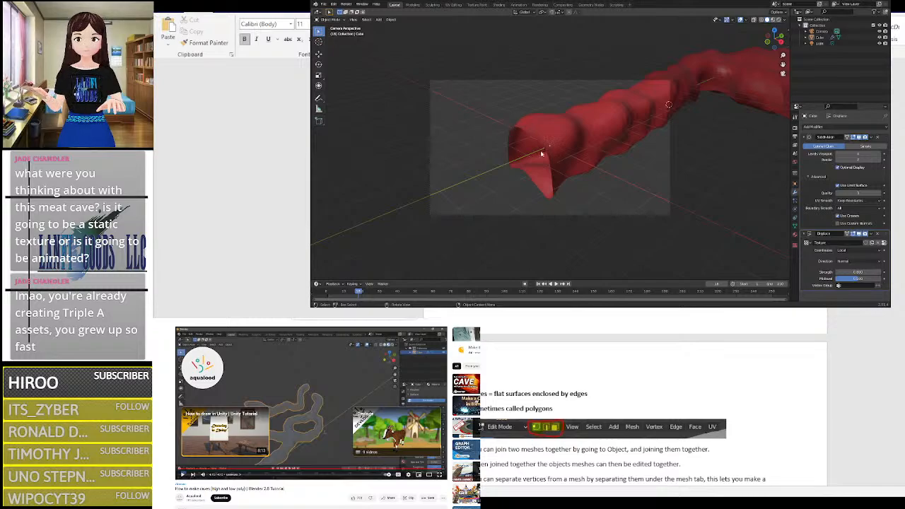
pyautogui.scroll(-5, 540, 154)
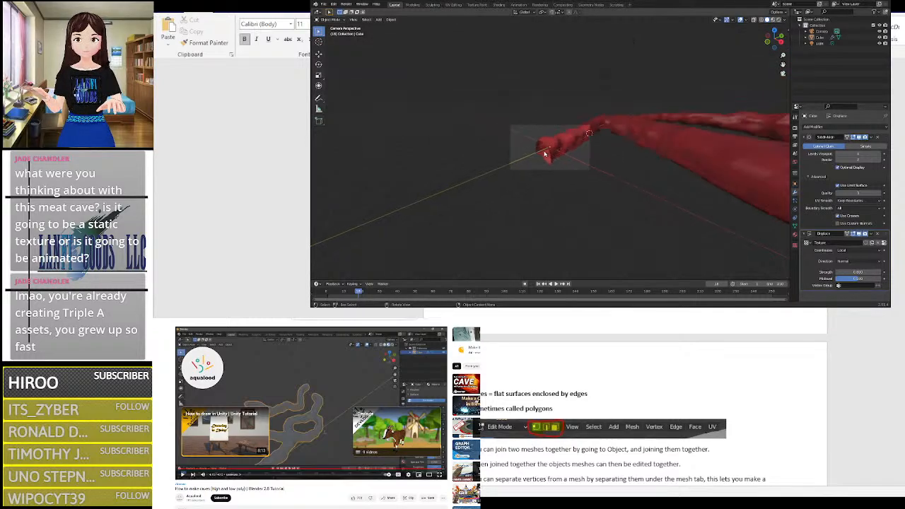
pyautogui.scroll(5, 544, 154)
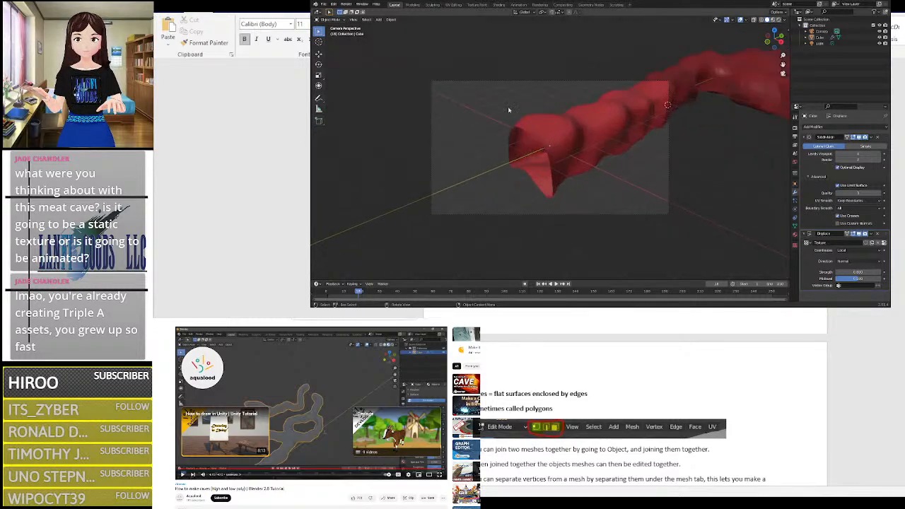
# Step: Select the camera object and try to move it in the Layout workspace
pyautogui.click(355, 19)
pyautogui.moveTo(400, 92)
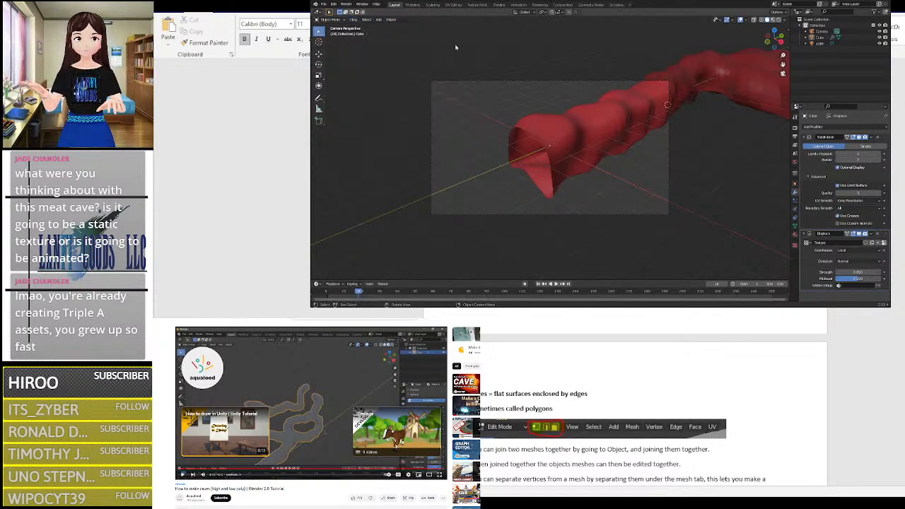
pyautogui.click(818, 37)
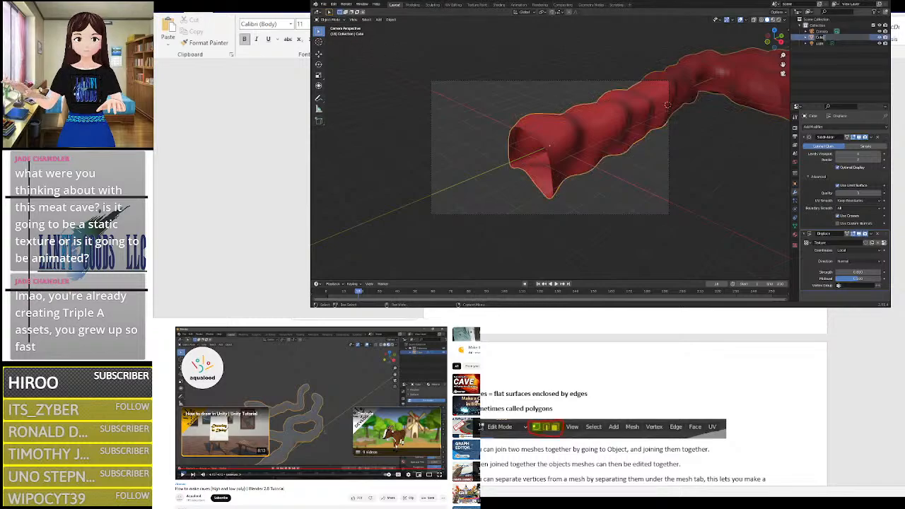
pyautogui.click(818, 31)
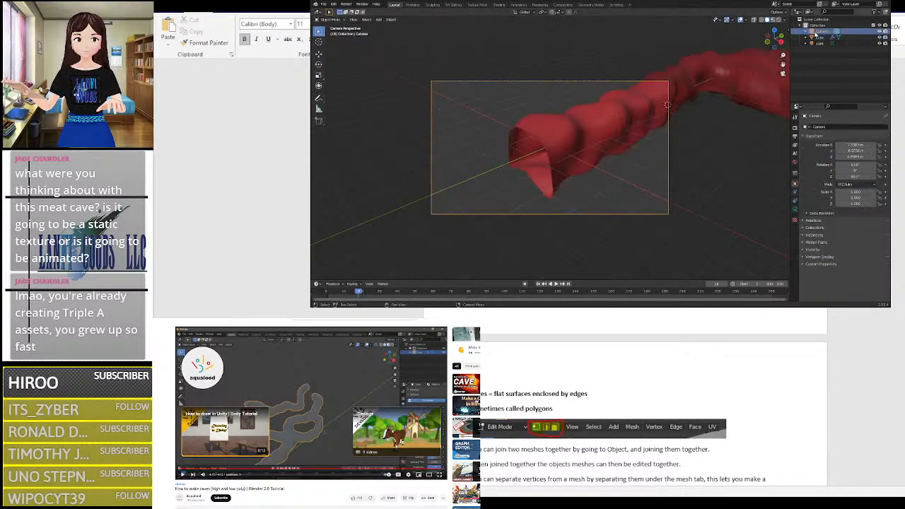
pyautogui.scroll(-2, 559, 121)
pyautogui.click(415, 5)
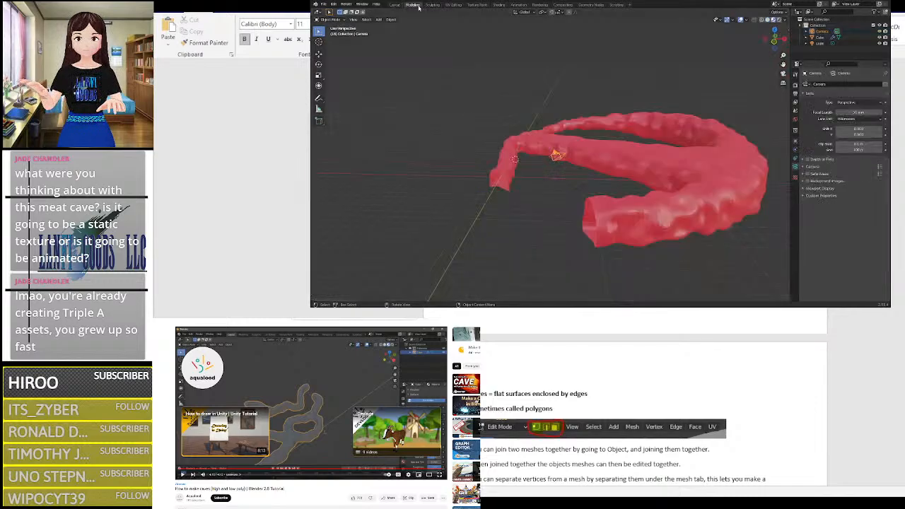
pyautogui.click(396, 6)
pyautogui.press('g')
pyautogui.press('Escape')
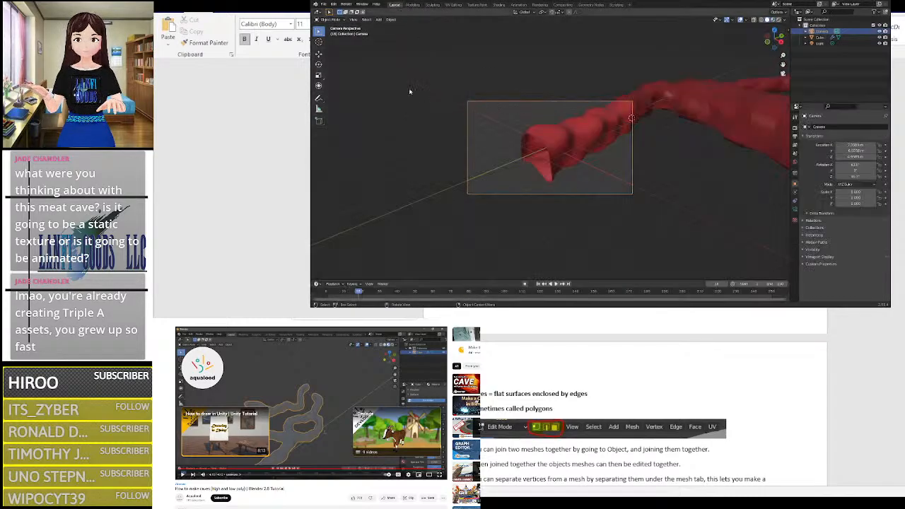
# Step: Align the view to the selected camera's top and look at the camera's position relative to the whole cave
pyautogui.click(353, 20)
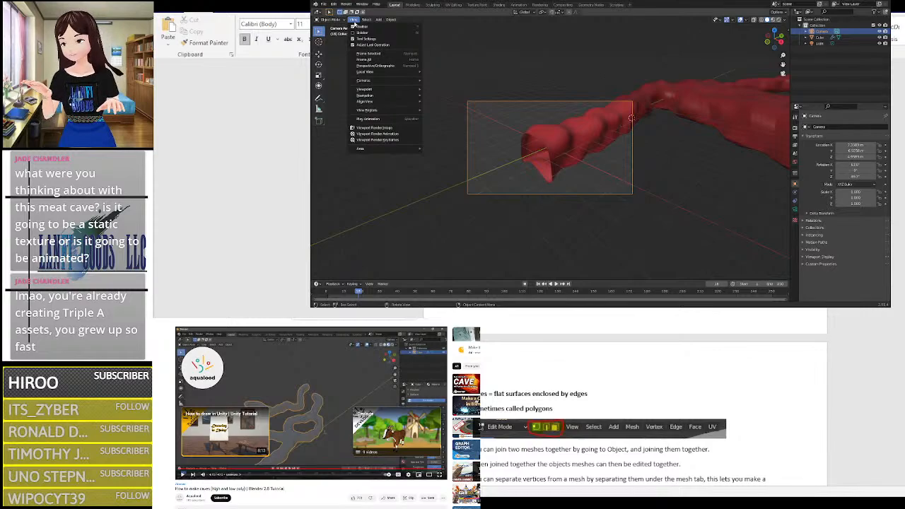
pyautogui.moveTo(400, 152)
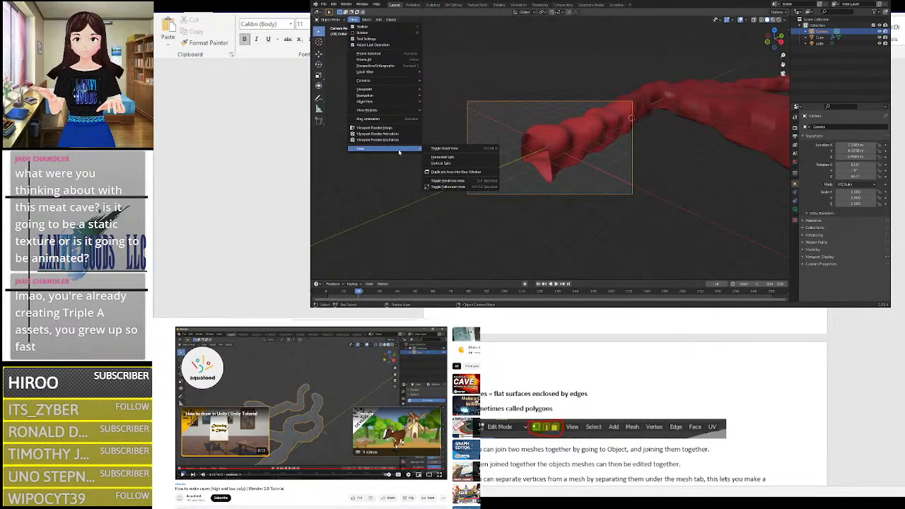
pyautogui.moveTo(382, 95)
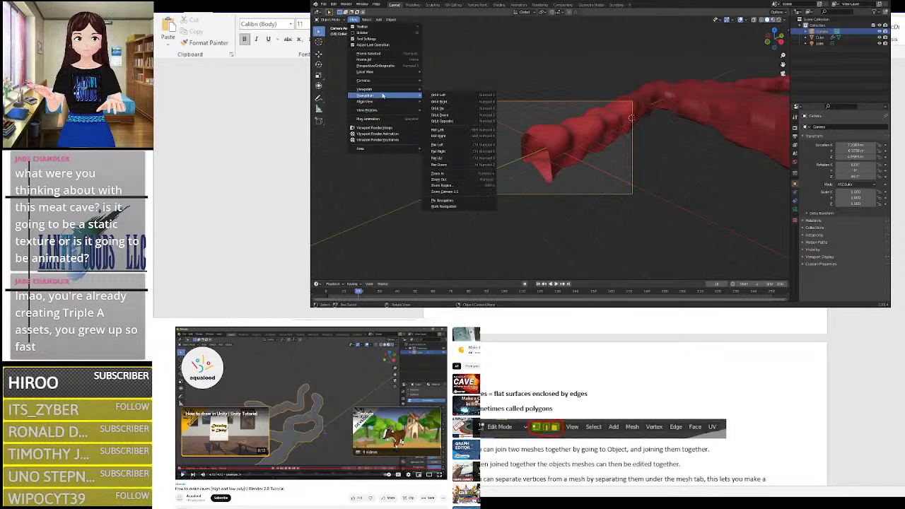
pyautogui.moveTo(450, 102)
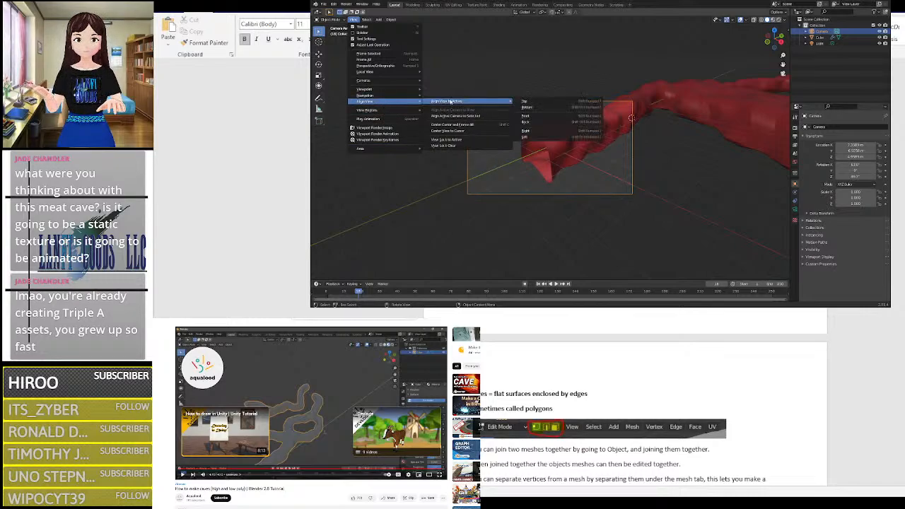
pyautogui.click(542, 101)
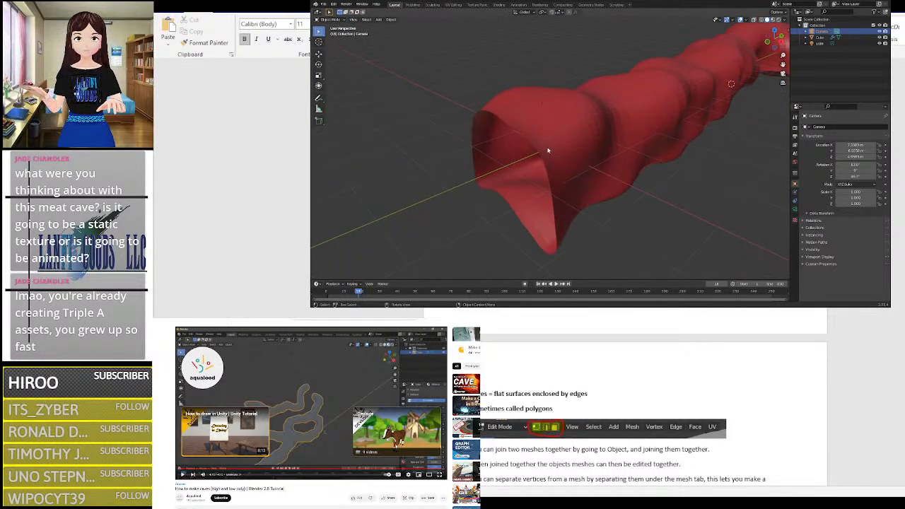
pyautogui.moveTo(547, 149); pyautogui.dragTo(616, 168, button='middle')
pyautogui.scroll(-9, 617, 168)
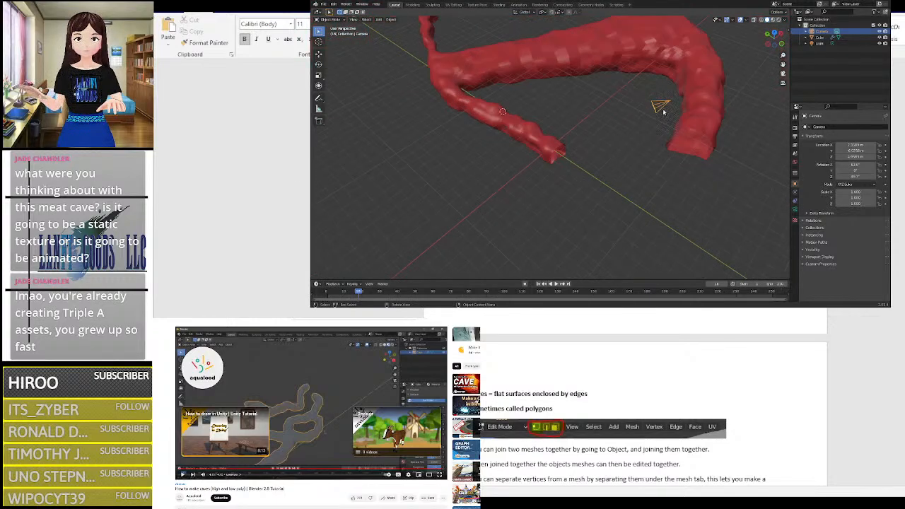
# Step: Move the selected camera to the open end of the narrow cave tunnel and lower it in front of the opening
pyautogui.scroll(1, 669, 134)
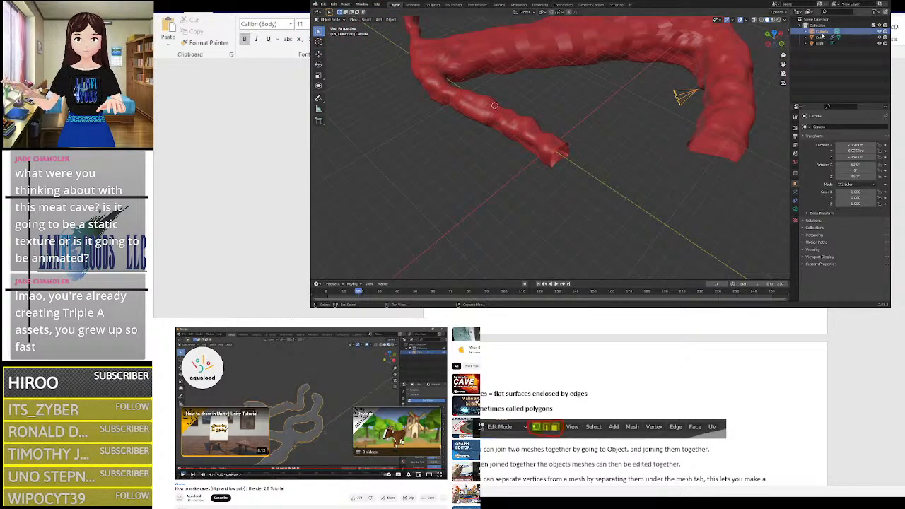
pyautogui.click(319, 55)
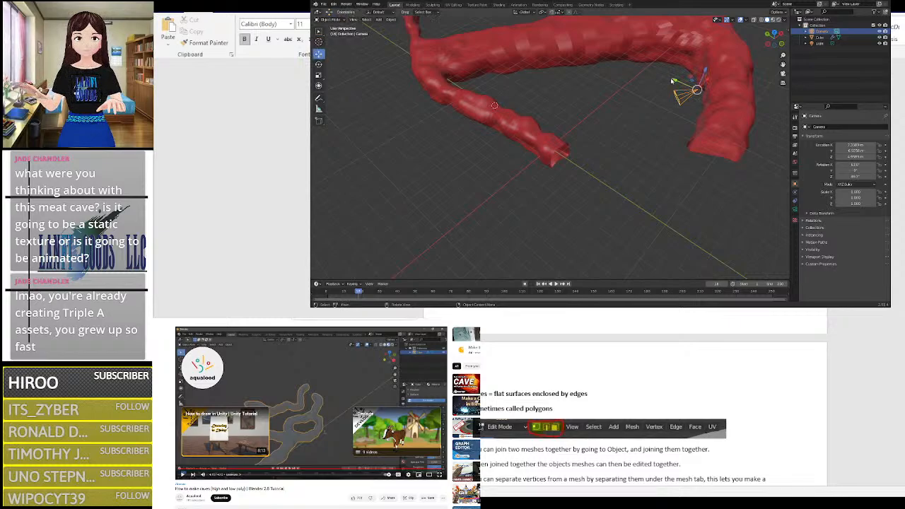
pyautogui.moveTo(671, 81); pyautogui.dragTo(585, 63)
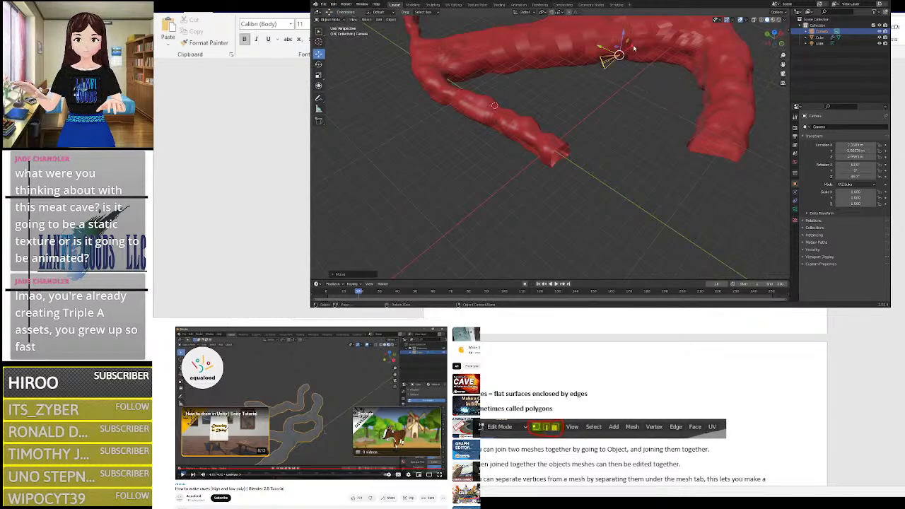
pyautogui.moveTo(634, 48); pyautogui.dragTo(568, 136)
pyautogui.scroll(4, 634, 187)
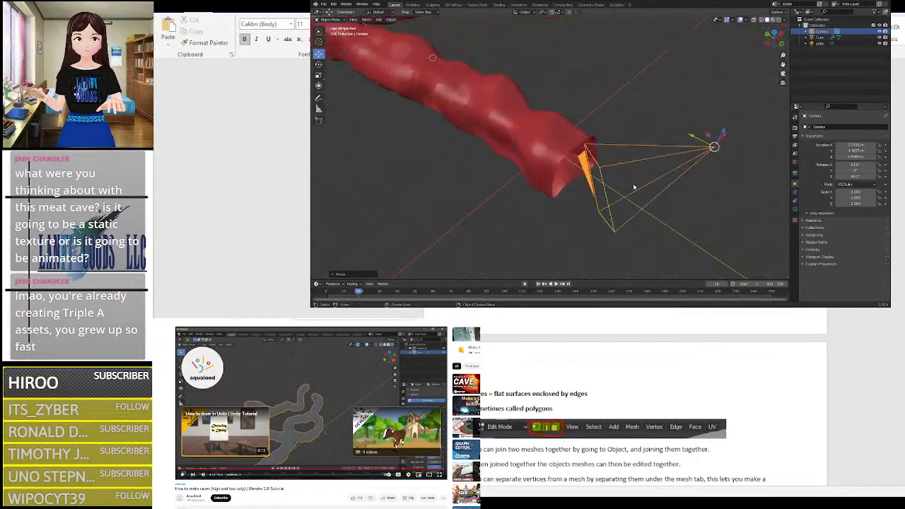
pyautogui.moveTo(722, 130); pyautogui.dragTo(688, 207)
pyautogui.rightClick(716, 243)
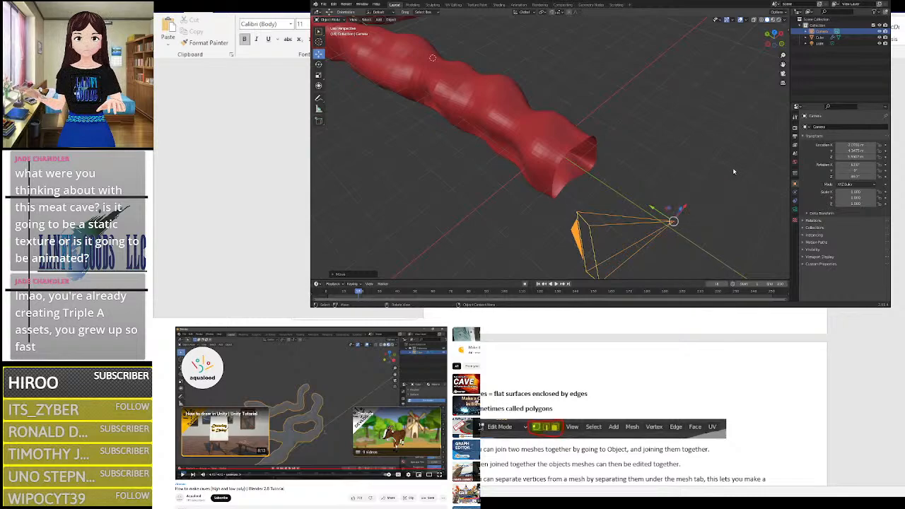
# Step: From the top view, center the camera along X on the narrow tunnel's opening and rotate it to face straight into the tunnel
pyautogui.moveTo(734, 198); pyautogui.dragTo(546, 149, button='middle')
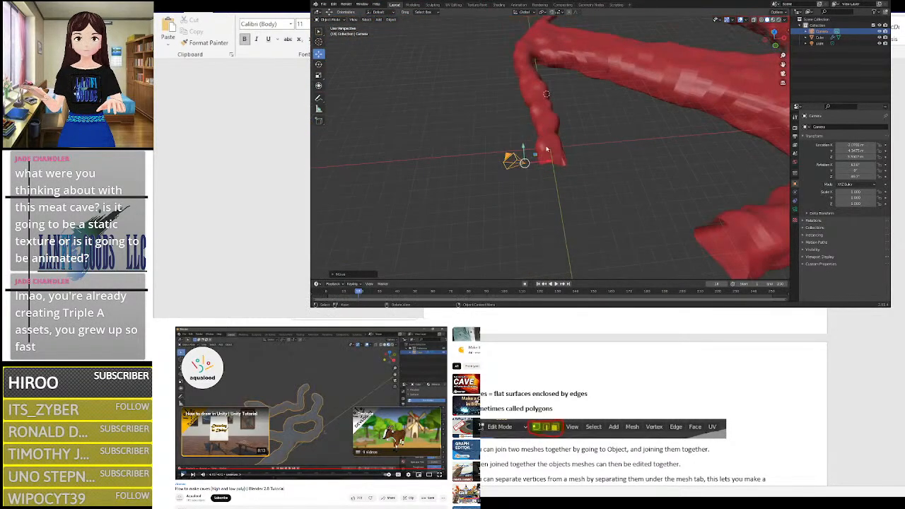
pyautogui.click(551, 164)
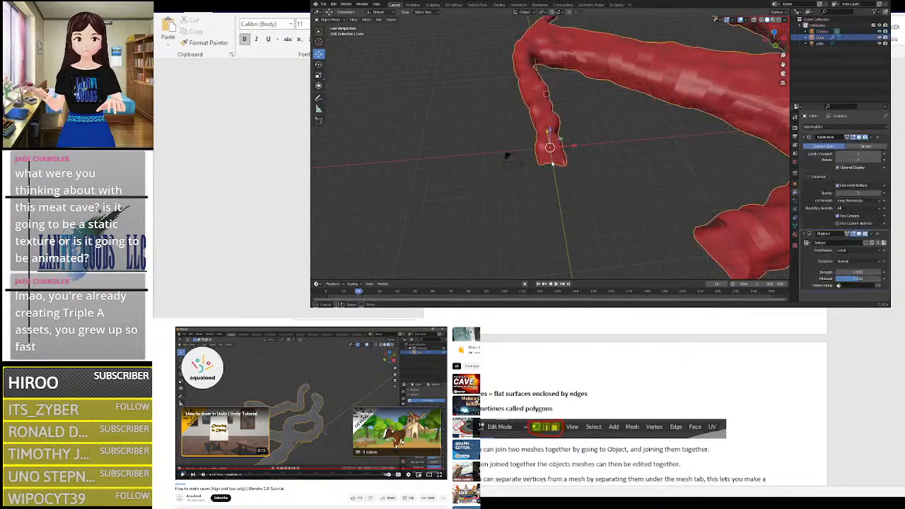
pyautogui.moveTo(604, 150); pyautogui.dragTo(605, 171, button='middle')
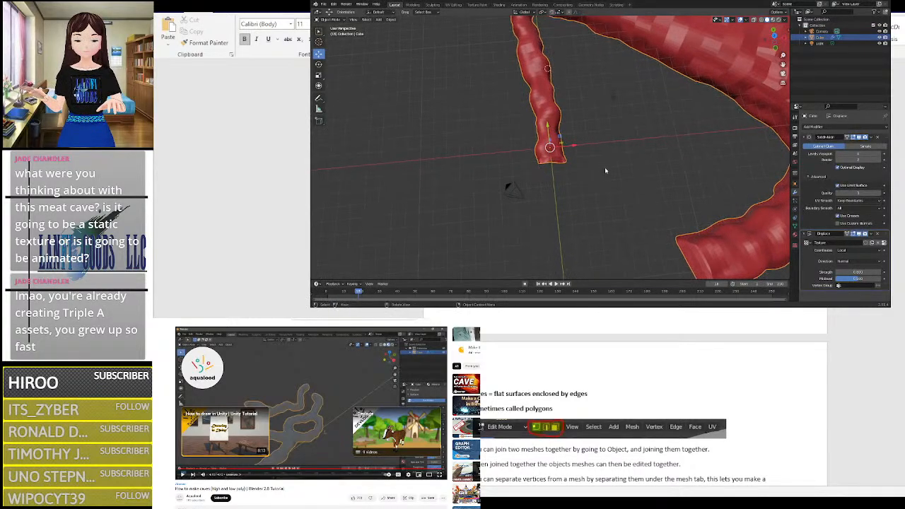
pyautogui.click(773, 35)
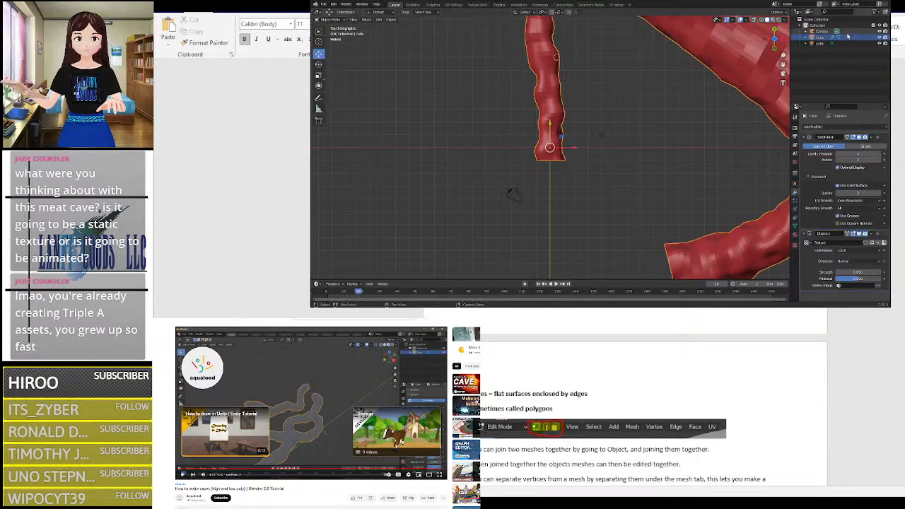
pyautogui.click(821, 32)
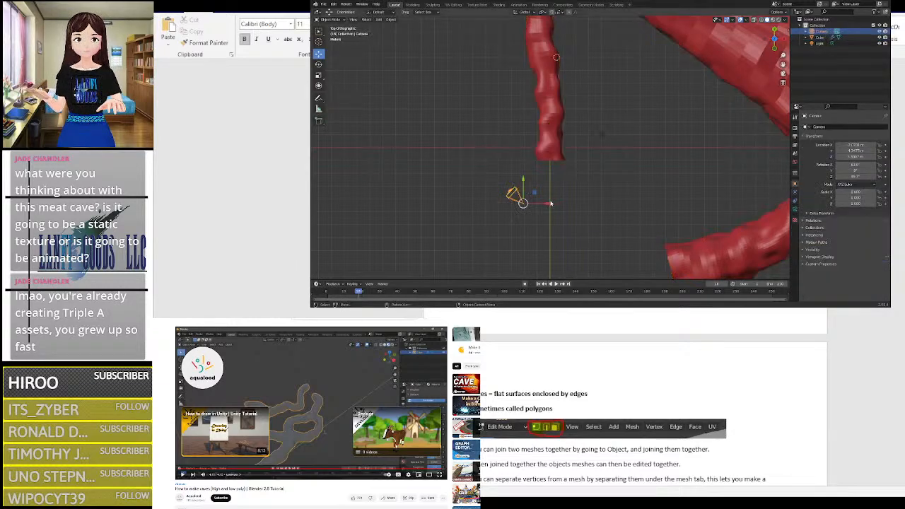
pyautogui.press('g')
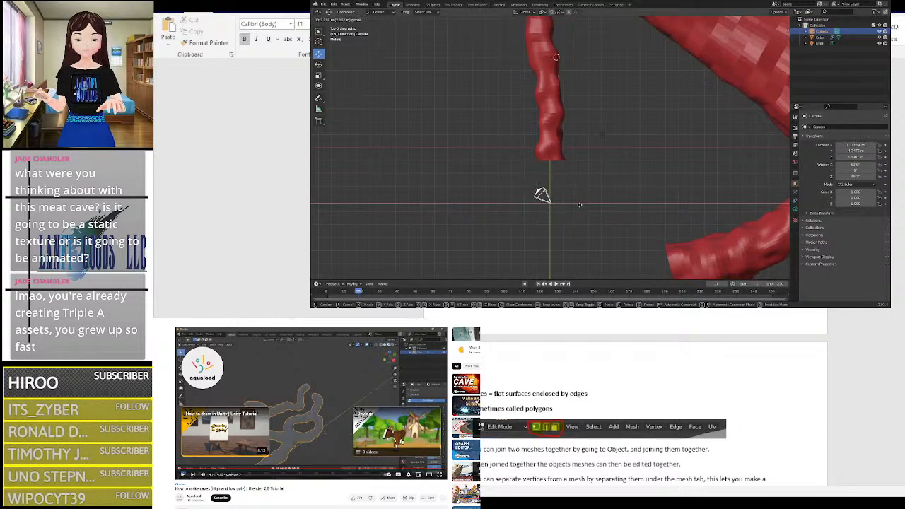
pyautogui.moveTo(580, 205)
pyautogui.mouseDown()
pyautogui.moveTo(566, 186)
pyautogui.moveTo(579, 203)
pyautogui.mouseUp()
pyautogui.click(318, 64)
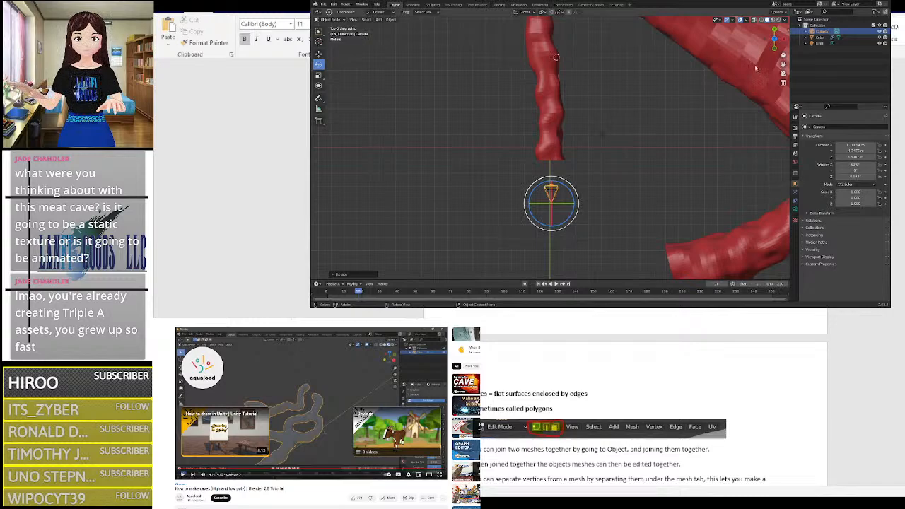
# Step: Lower the camera along Z toward the height of the tunnel opening and check its framing through the camera view
pyautogui.moveTo(661, 225); pyautogui.dragTo(704, 171, button='middle')
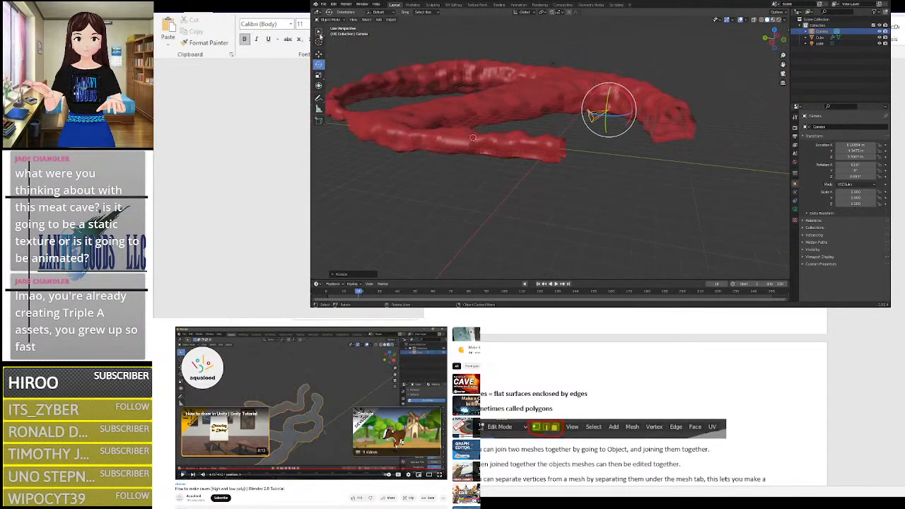
pyautogui.click(319, 55)
pyautogui.moveTo(611, 87); pyautogui.dragTo(611, 119)
pyautogui.moveTo(611, 119); pyautogui.dragTo(576, 136, button='middle')
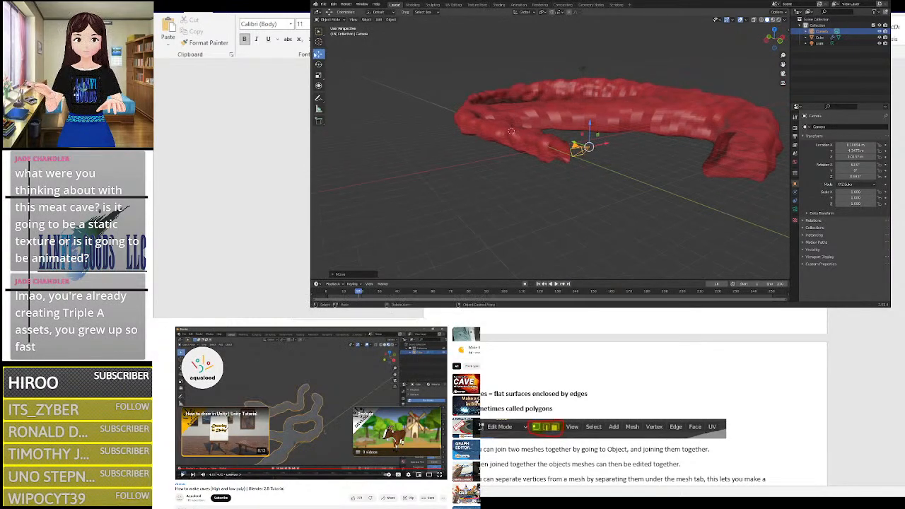
pyautogui.click(353, 20)
pyautogui.moveTo(406, 89)
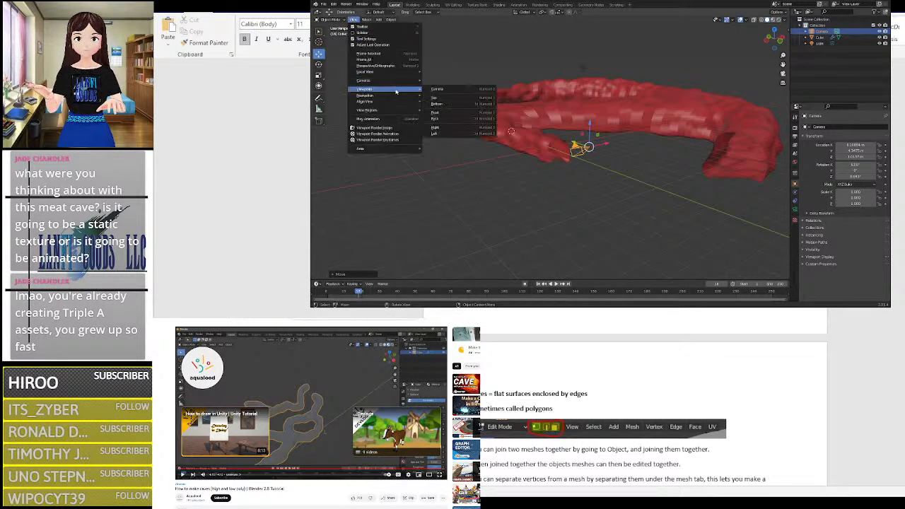
pyautogui.click(437, 91)
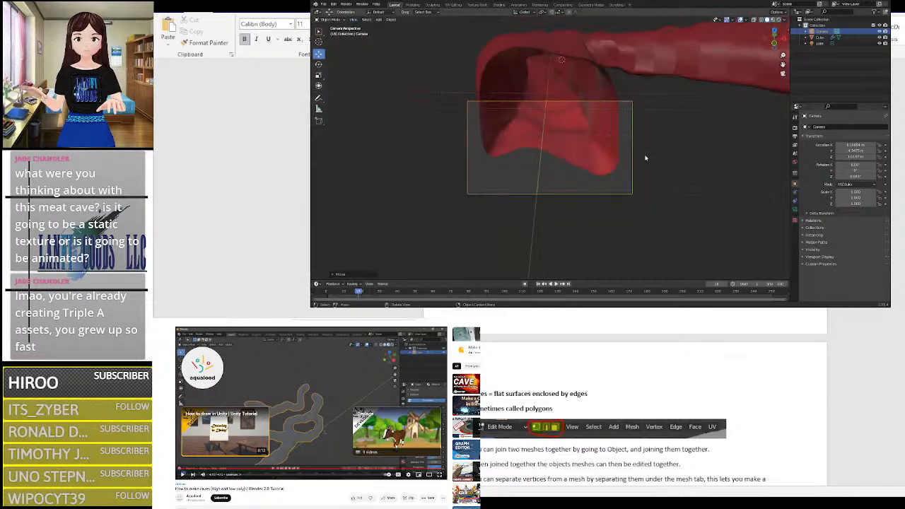
# Step: Try to rotate the camera so that it aims into the cave opening
pyautogui.moveTo(645, 158)
pyautogui.mouseDown(button='middle')
pyautogui.moveTo(664, 156)
pyautogui.moveTo(658, 161)
pyautogui.mouseUp(button='middle')
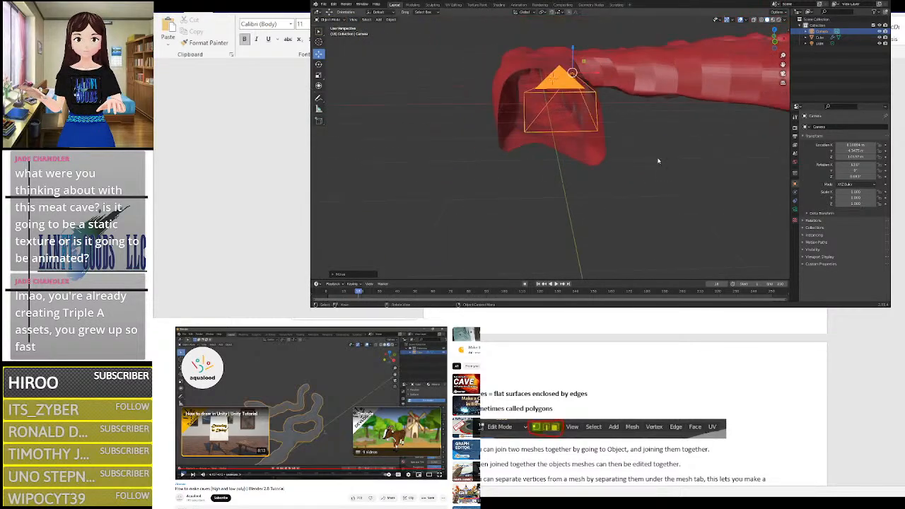
pyautogui.moveTo(625, 126); pyautogui.dragTo(430, 122, button='middle')
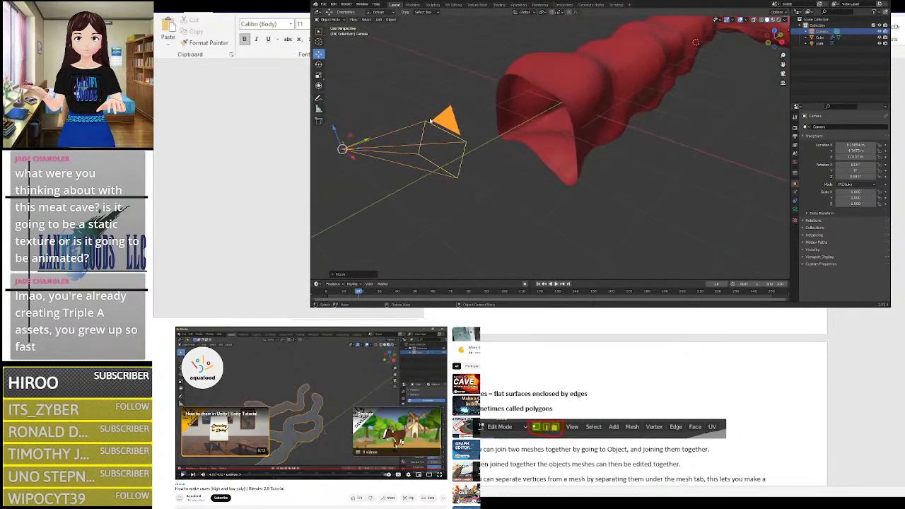
pyautogui.click(444, 120)
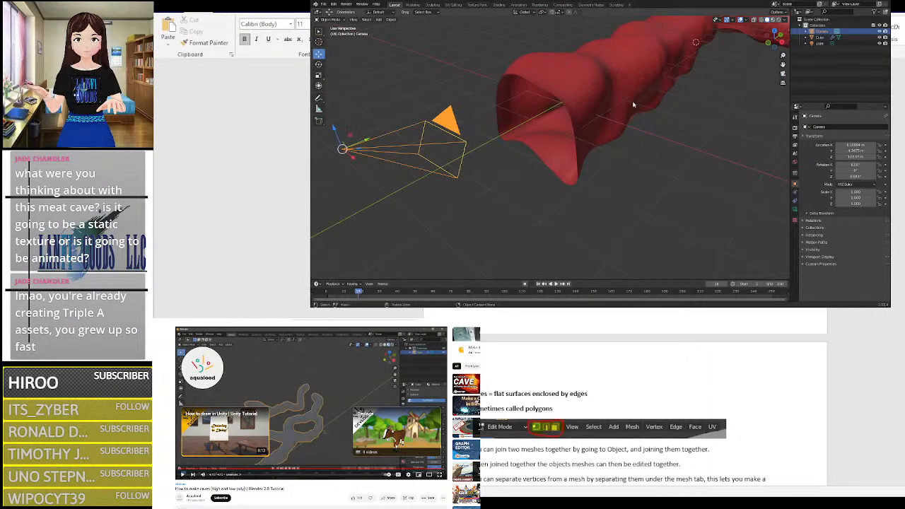
pyautogui.click(319, 64)
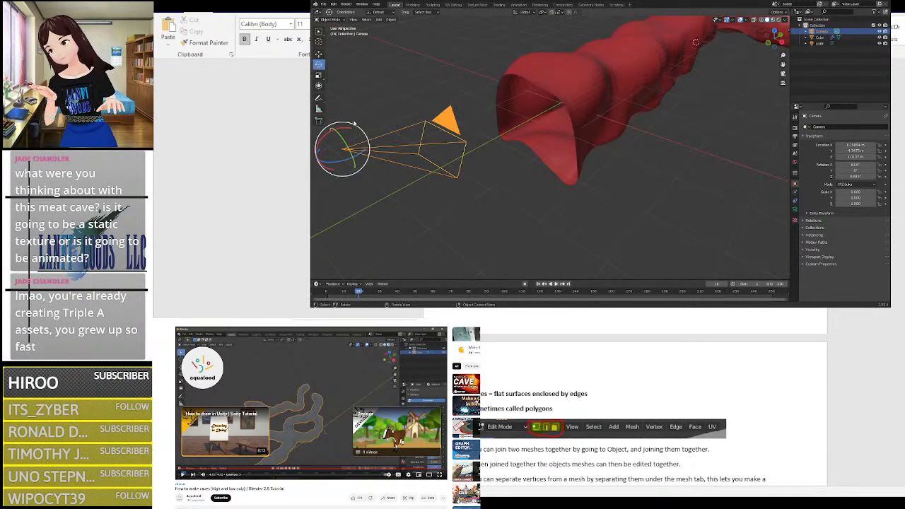
pyautogui.moveTo(360, 137); pyautogui.dragTo(356, 125)
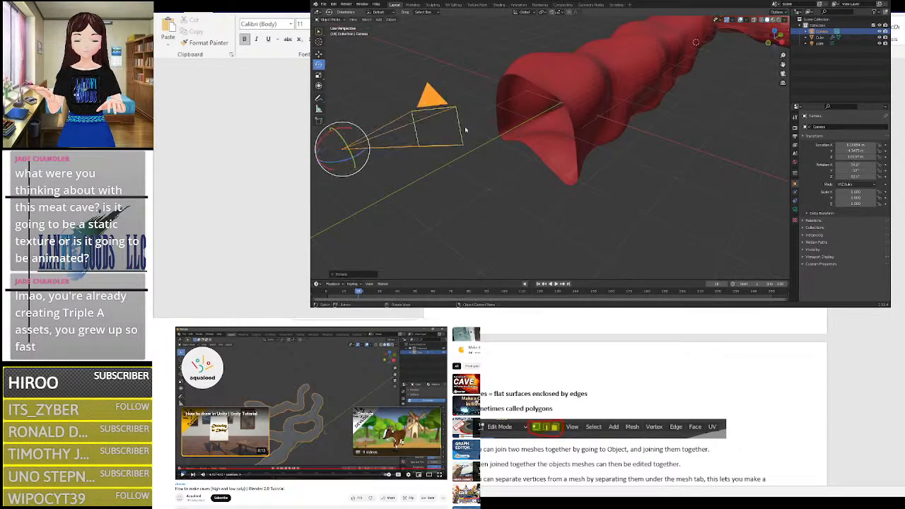
pyautogui.moveTo(356, 124); pyautogui.dragTo(587, 136, button='middle')
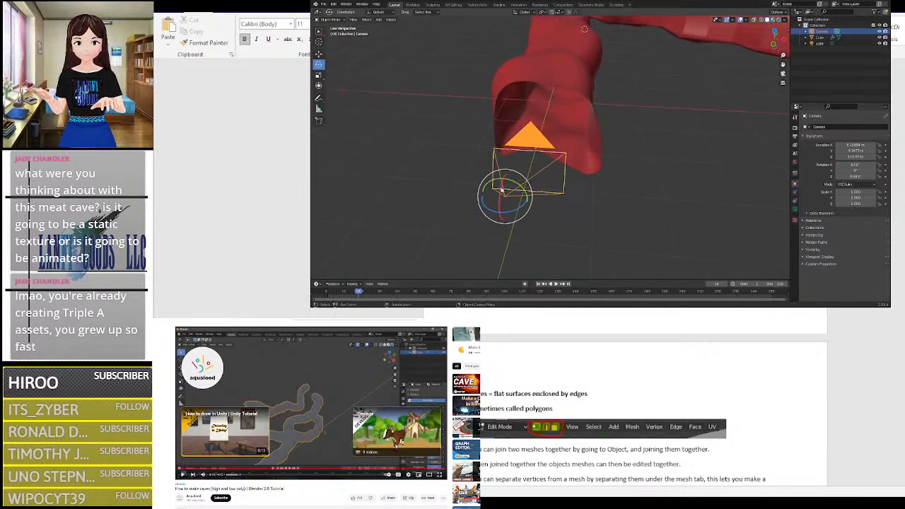
pyautogui.moveTo(501, 188)
pyautogui.mouseDown()
pyautogui.moveTo(498, 210)
pyautogui.moveTo(503, 205)
pyautogui.mouseUp()
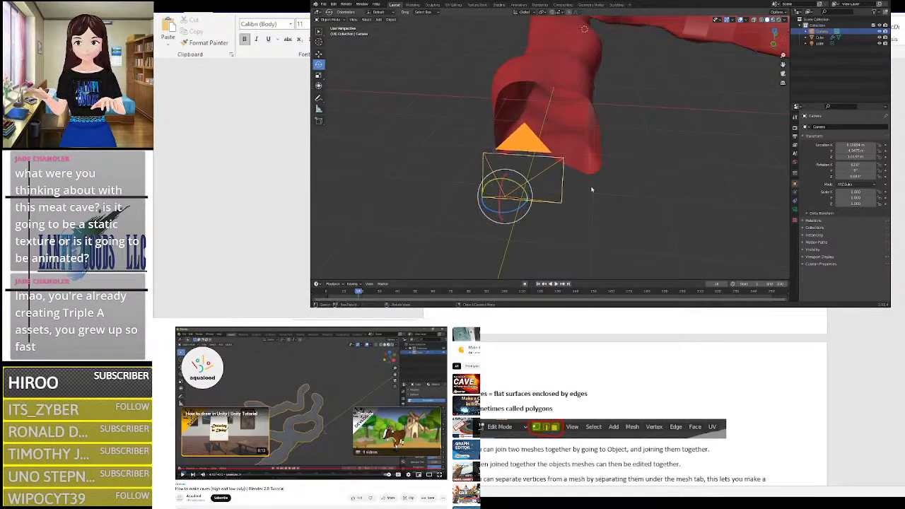
# Step: Tilt the camera up to an almost level view into the tunnel, and lower it to the opening's height
pyautogui.moveTo(591, 190); pyautogui.dragTo(546, 184, button='middle')
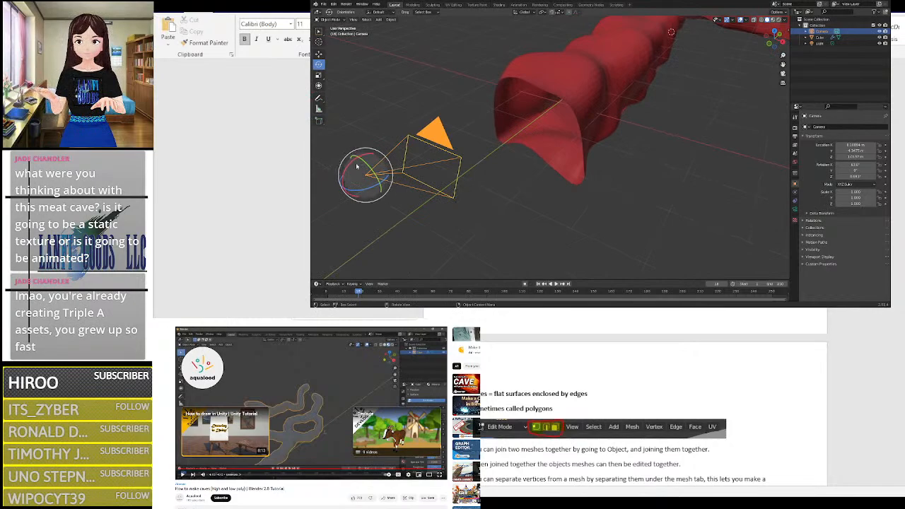
pyautogui.moveTo(357, 167); pyautogui.dragTo(440, 161)
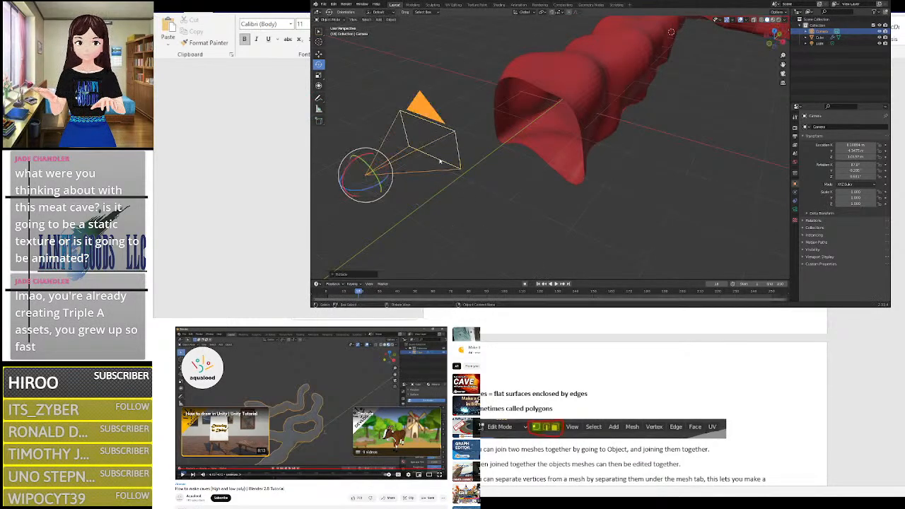
pyautogui.moveTo(439, 161); pyautogui.dragTo(469, 151, button='middle')
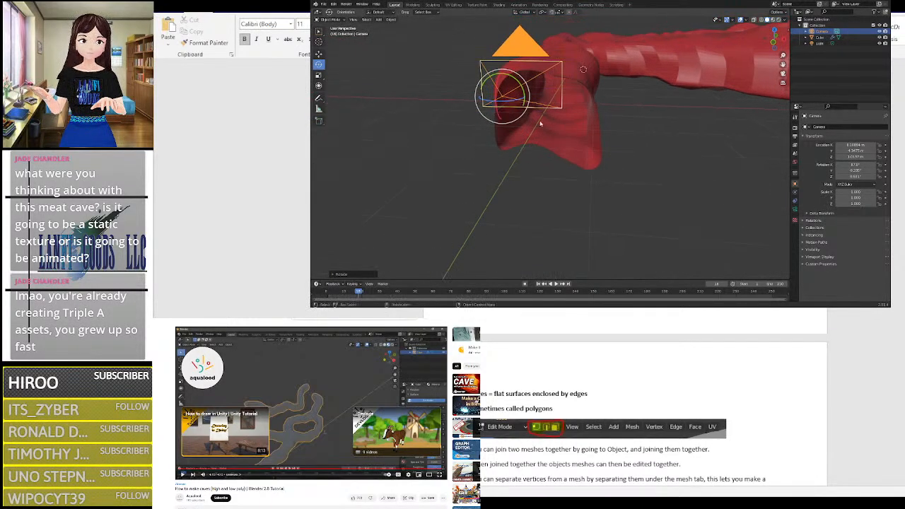
pyautogui.click(318, 53)
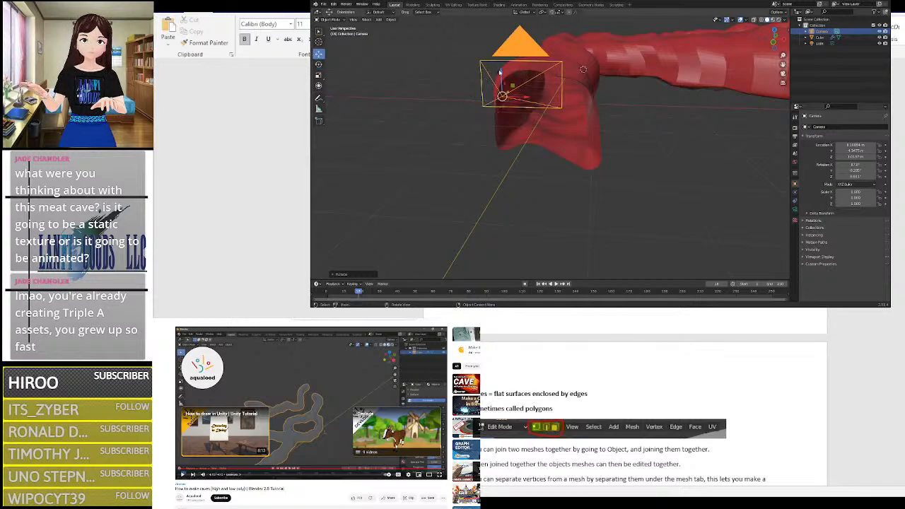
pyautogui.moveTo(500, 74); pyautogui.dragTo(502, 137)
pyautogui.moveTo(541, 151); pyautogui.dragTo(584, 155, button='middle')
# Step: View the cave opening through the camera and look at the existing render in the Rendering workspace
pyautogui.click(353, 20)
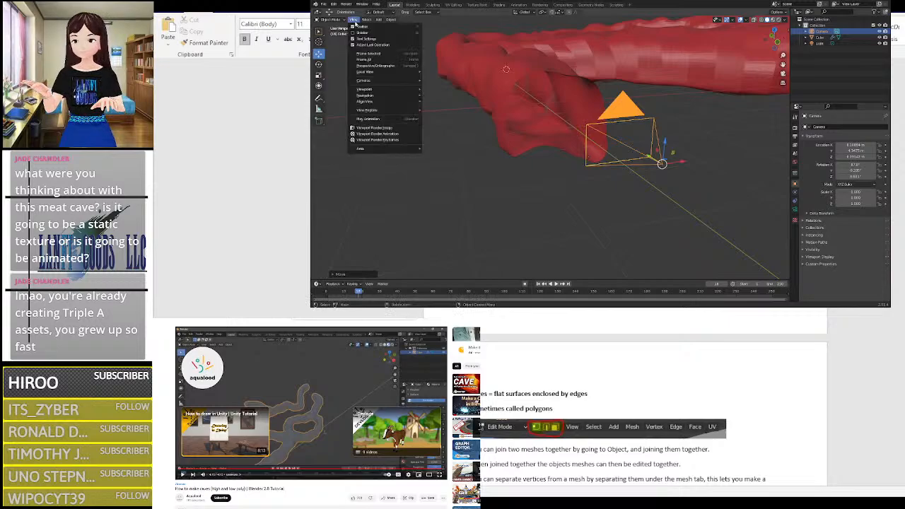
pyautogui.moveTo(396, 90)
pyautogui.click(428, 90)
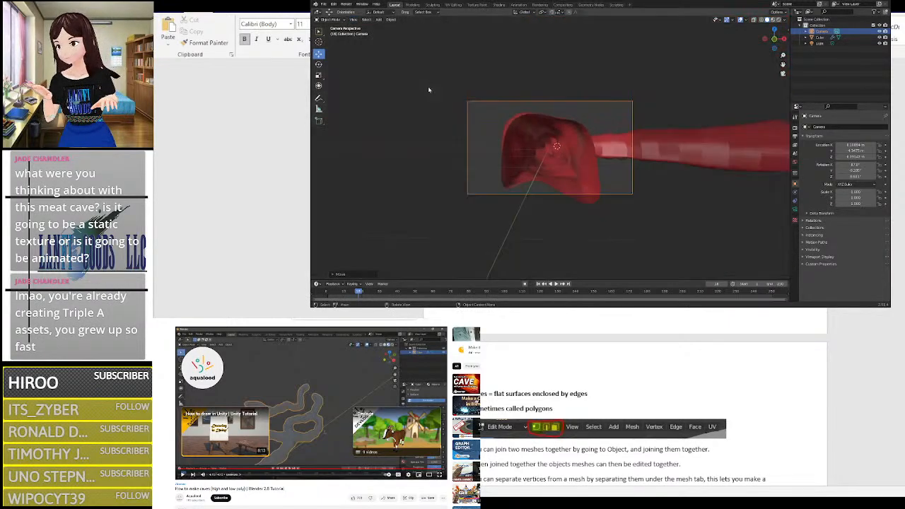
pyautogui.click(538, 5)
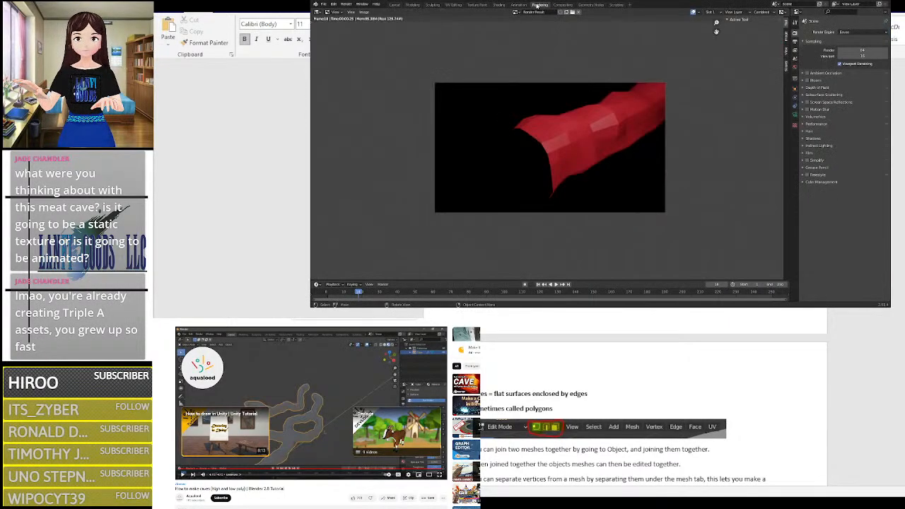
pyautogui.click(523, 6)
# Step: In the Shading workspace, select the light object above the cave
pyautogui.click(498, 4)
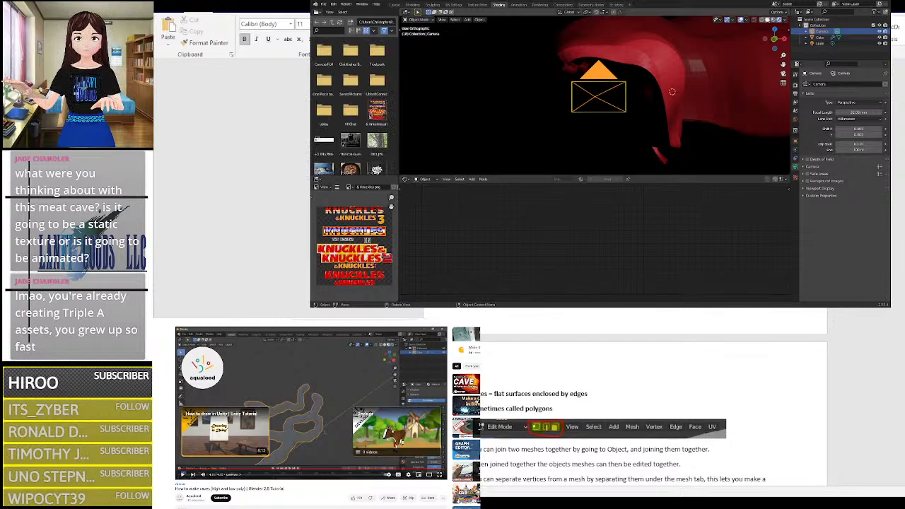
pyautogui.scroll(-4, 646, 64)
pyautogui.moveTo(648, 64); pyautogui.dragTo(665, 96, button='middle')
pyautogui.scroll(-7, 658, 82)
pyautogui.click(596, 69)
pyautogui.scroll(6, 647, 75)
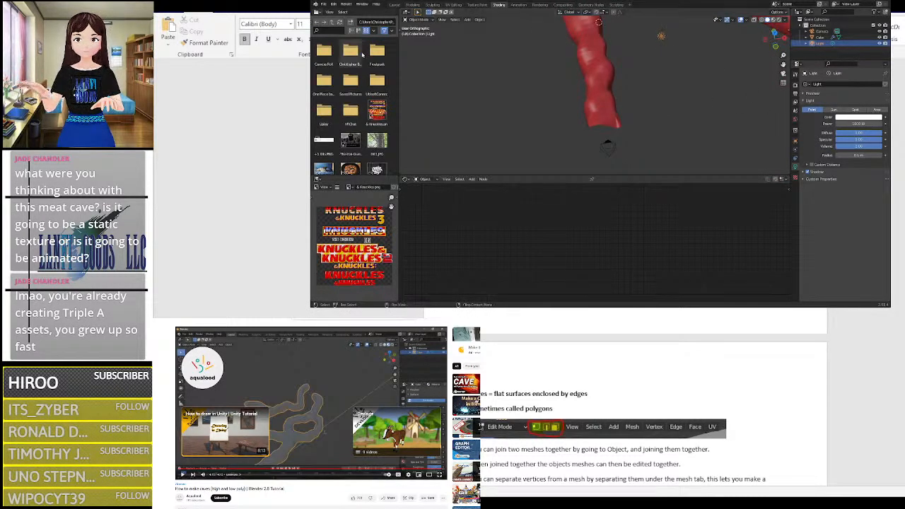
# Step: In the Layout workspace, move the light sideways and down so that it sits at the cave tunnel near its opening
pyautogui.click(395, 6)
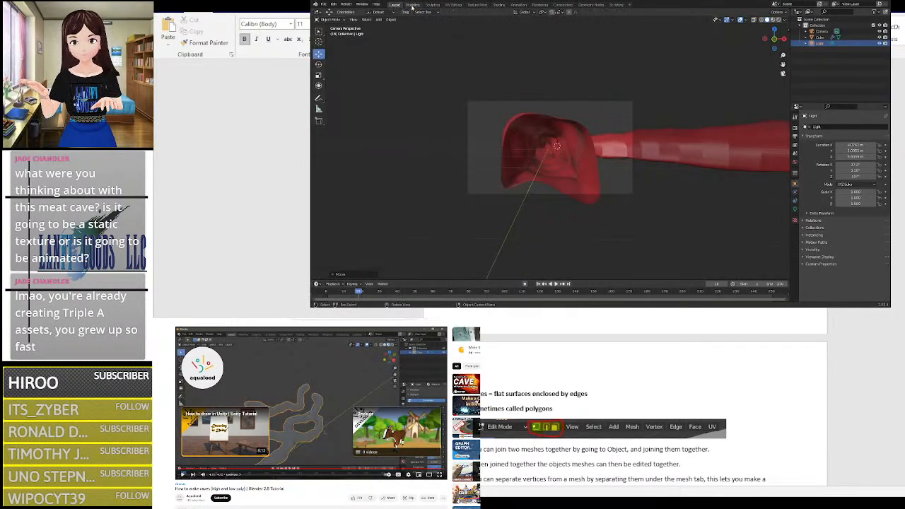
pyautogui.click(412, 6)
pyautogui.click(395, 6)
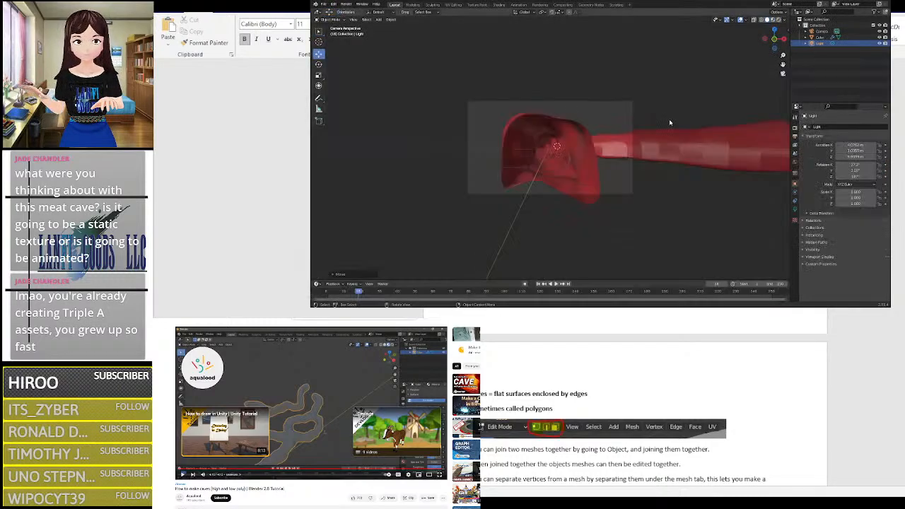
pyautogui.moveTo(670, 122)
pyautogui.mouseDown(button='middle')
pyautogui.moveTo(668, 142)
pyautogui.moveTo(659, 126)
pyautogui.mouseUp(button='middle')
pyautogui.moveTo(648, 45); pyautogui.dragTo(641, 46)
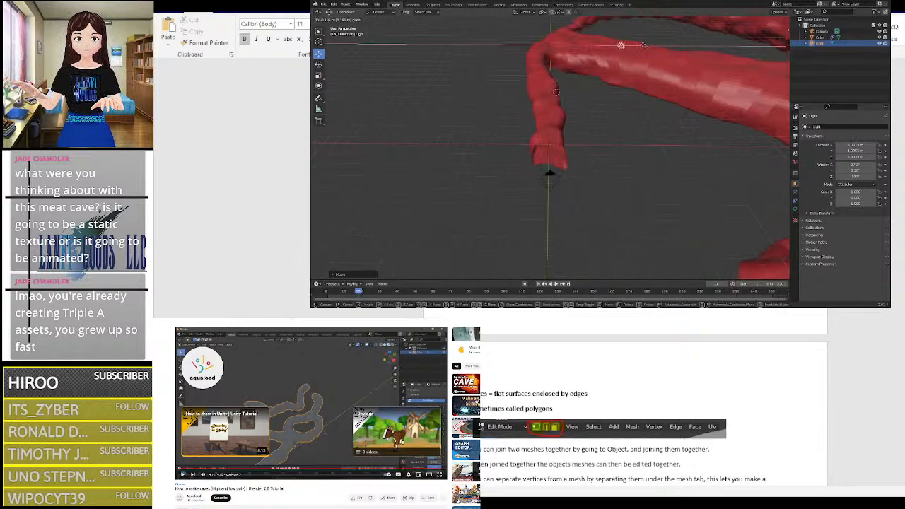
pyautogui.moveTo(568, 67); pyautogui.dragTo(545, 27)
pyautogui.press('z')
pyautogui.moveTo(546, 89); pyautogui.dragTo(548, 97)
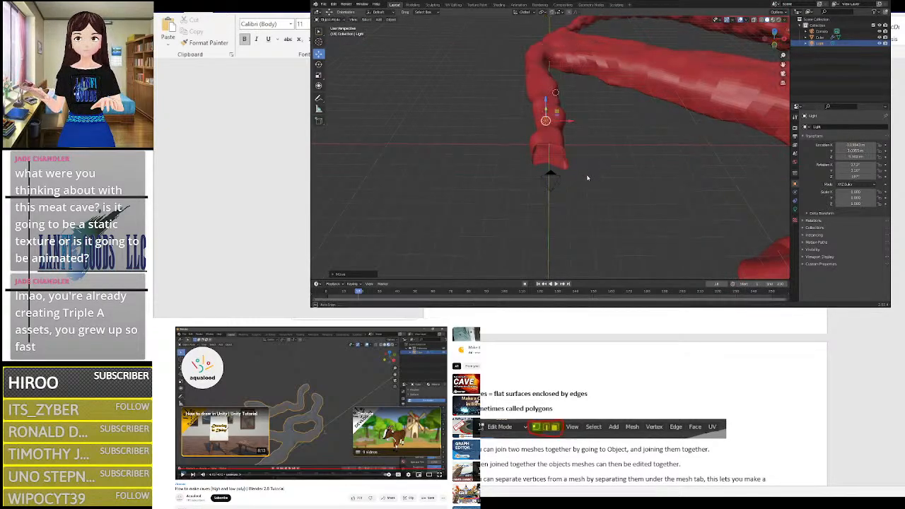
# Step: Lower the light into the tunnel and move it deeper inward, away from the opening
pyautogui.moveTo(588, 179); pyautogui.dragTo(566, 122, button='middle')
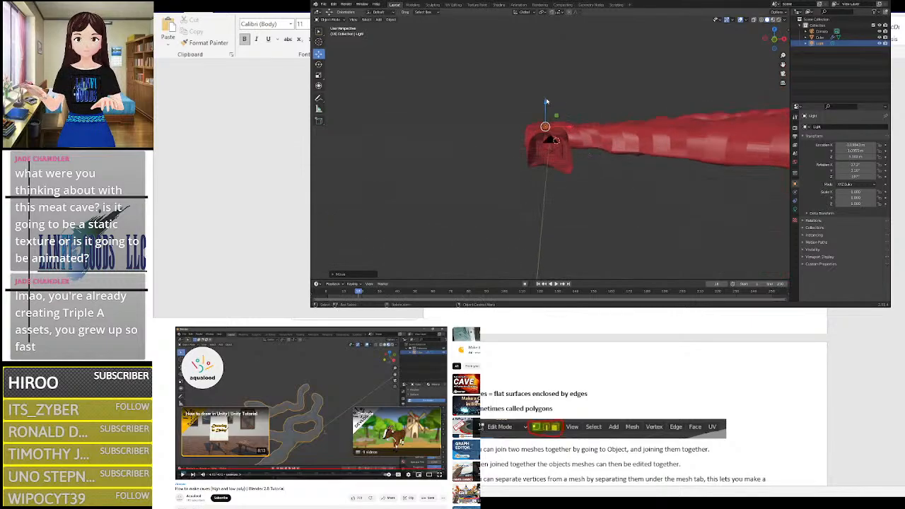
pyautogui.moveTo(546, 101); pyautogui.dragTo(549, 124)
pyautogui.moveTo(580, 145); pyautogui.dragTo(546, 149, button='middle')
pyautogui.moveTo(499, 145); pyautogui.dragTo(404, 133)
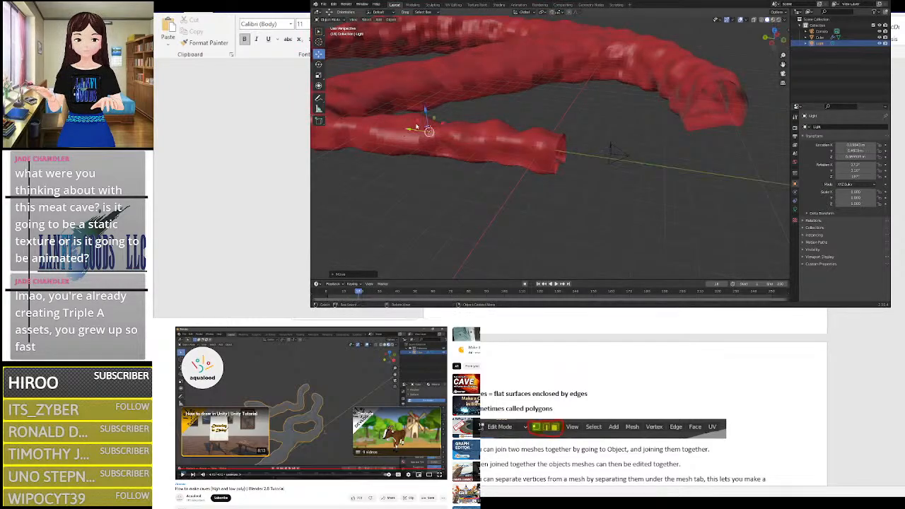
# Step: In the Shading workspace, preview the cave opening with rendered shading and reduce the light's power
pyautogui.click(538, 5)
pyautogui.click(498, 5)
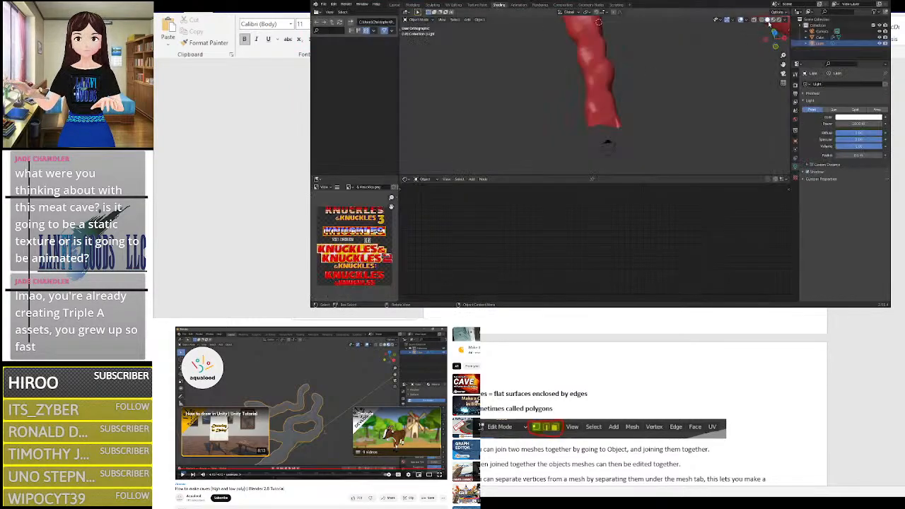
pyautogui.moveTo(719, 111); pyautogui.dragTo(715, 73, button='middle')
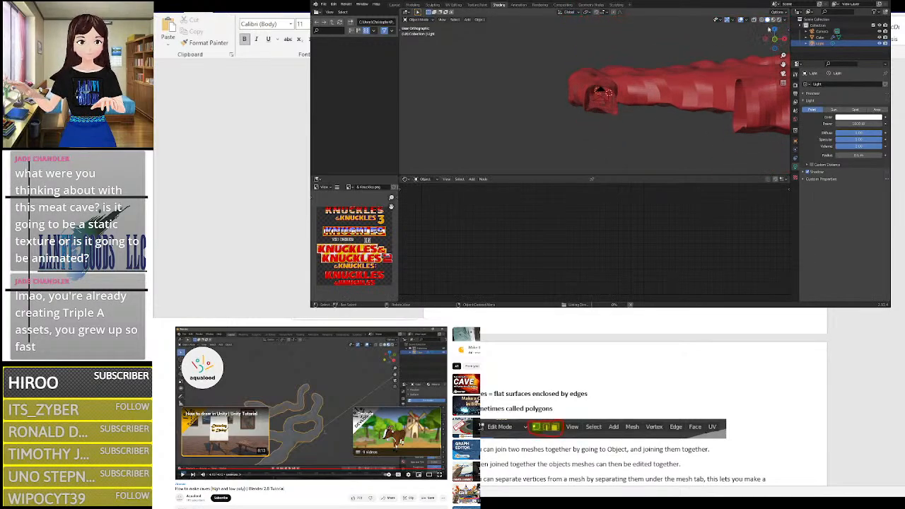
pyautogui.click(778, 21)
pyautogui.moveTo(646, 88)
pyautogui.mouseDown(button='middle')
pyautogui.moveTo(637, 92)
pyautogui.moveTo(685, 118)
pyautogui.moveTo(670, 115)
pyautogui.mouseUp(button='middle')
pyautogui.scroll(10, 636, 92)
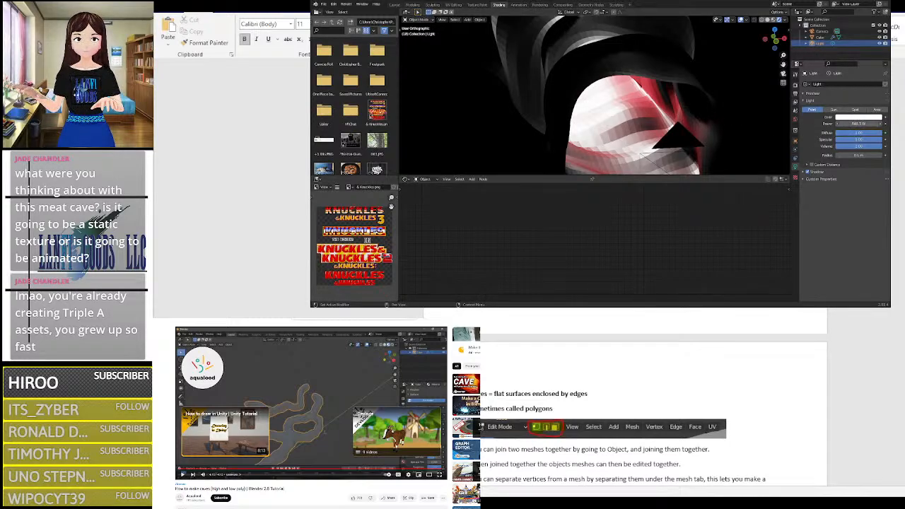
pyautogui.moveTo(858, 124); pyautogui.dragTo(828, 124)
# Step: Change the light's color from white to red and check the glow inside the cave opening
pyautogui.moveTo(749, 131); pyautogui.dragTo(735, 128, button='middle')
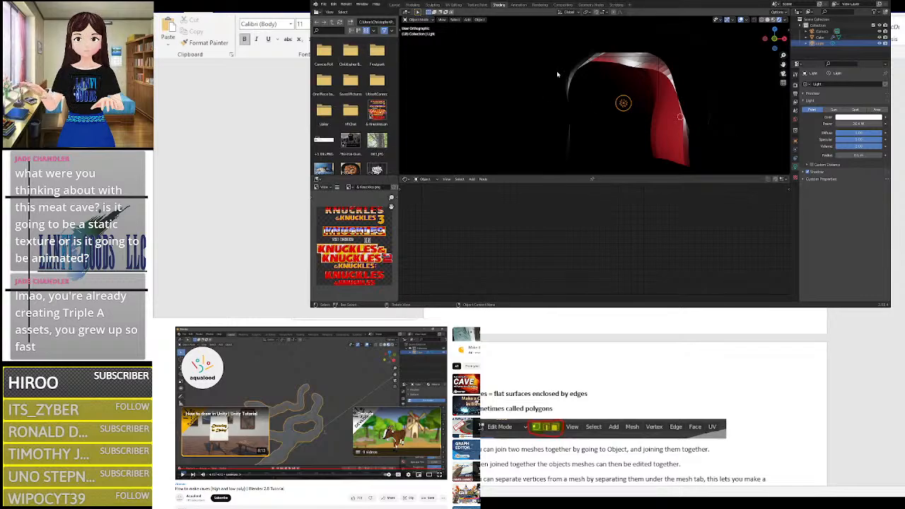
pyautogui.moveTo(671, 80); pyautogui.dragTo(673, 90, button='middle')
pyautogui.click(838, 117)
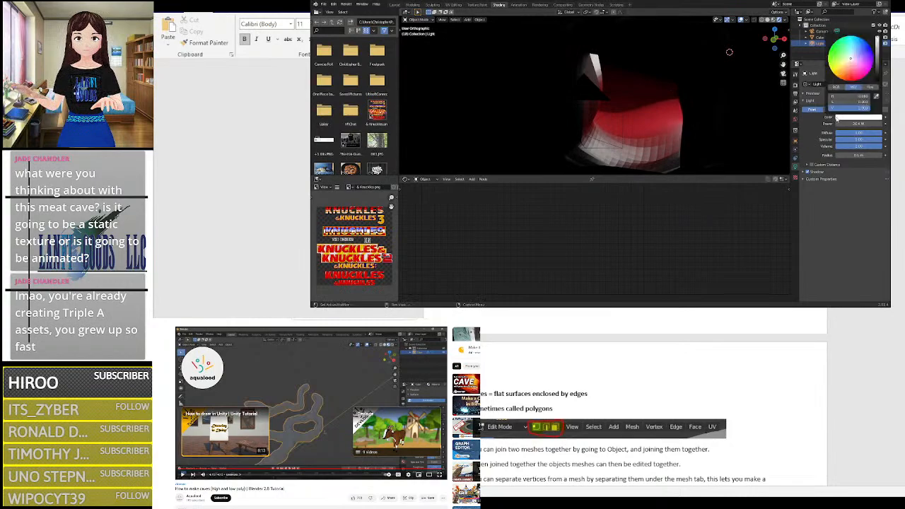
pyautogui.moveTo(846, 74); pyautogui.dragTo(850, 76)
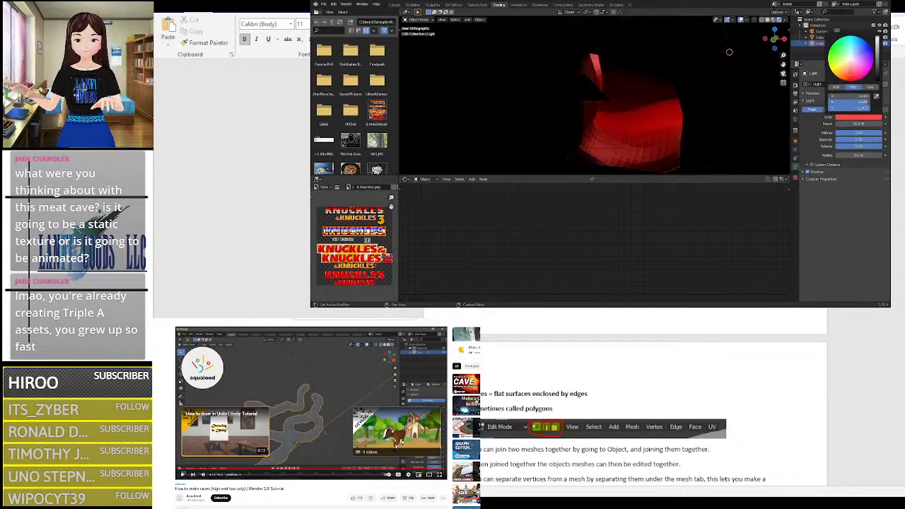
pyautogui.moveTo(645, 106); pyautogui.dragTo(656, 126, button='middle')
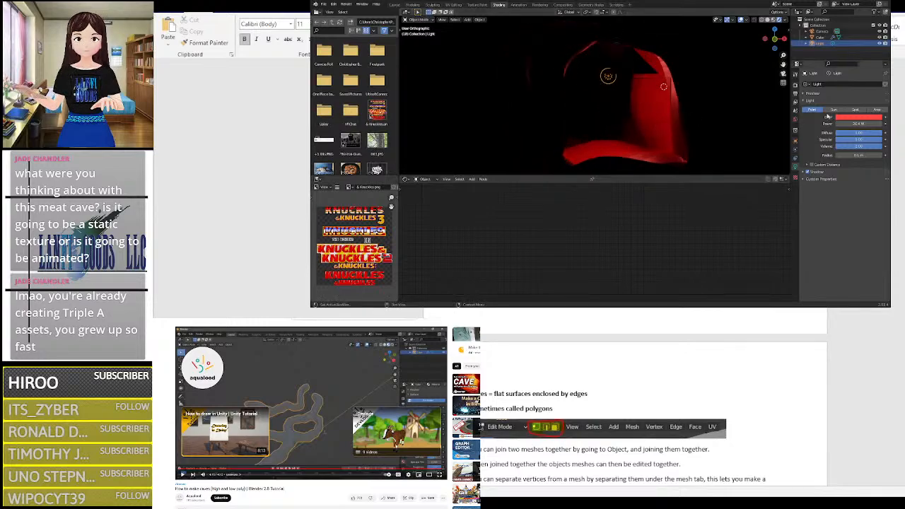
# Step: Try the Sun and Spot light types, then make it a rectangular Area light and enlarge its X and Y sizes
pyautogui.click(834, 109)
pyautogui.moveTo(760, 119); pyautogui.dragTo(673, 113, button='middle')
pyautogui.click(855, 109)
pyautogui.click(873, 109)
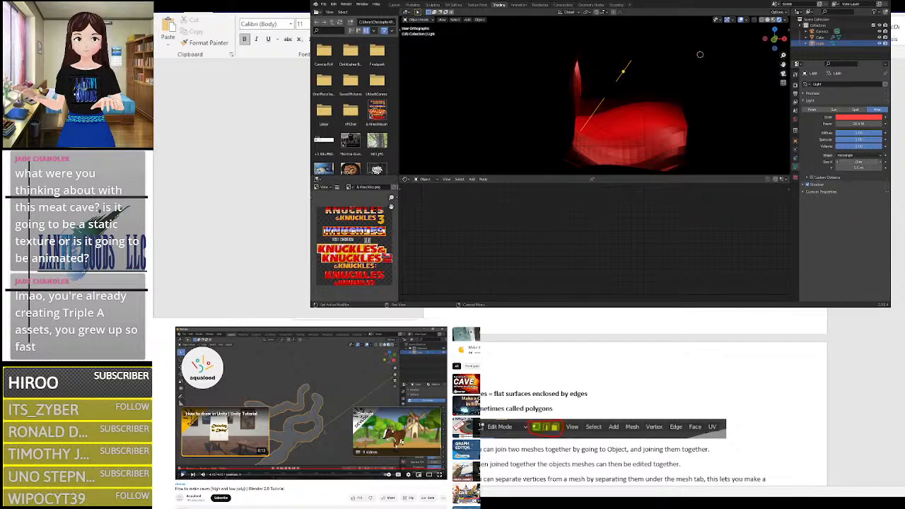
pyautogui.moveTo(858, 162); pyautogui.dragTo(884, 162)
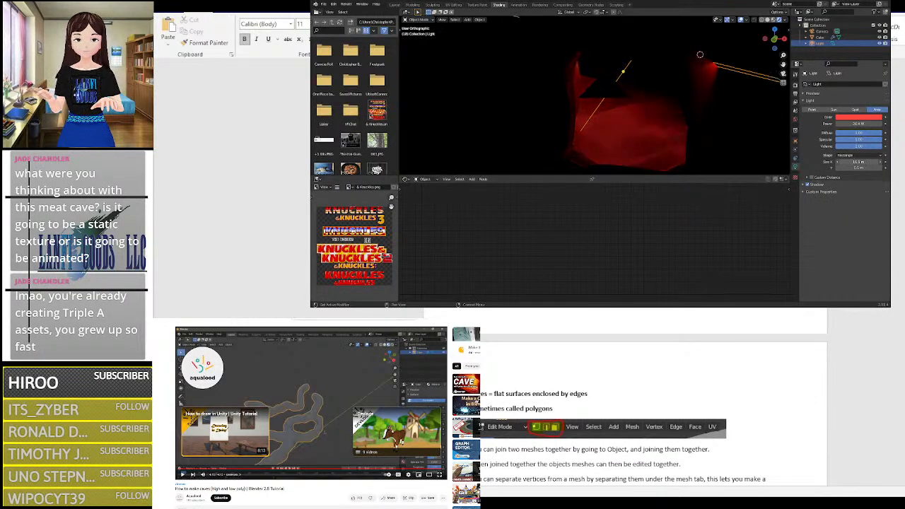
pyautogui.moveTo(671, 136); pyautogui.dragTo(693, 131, button='middle')
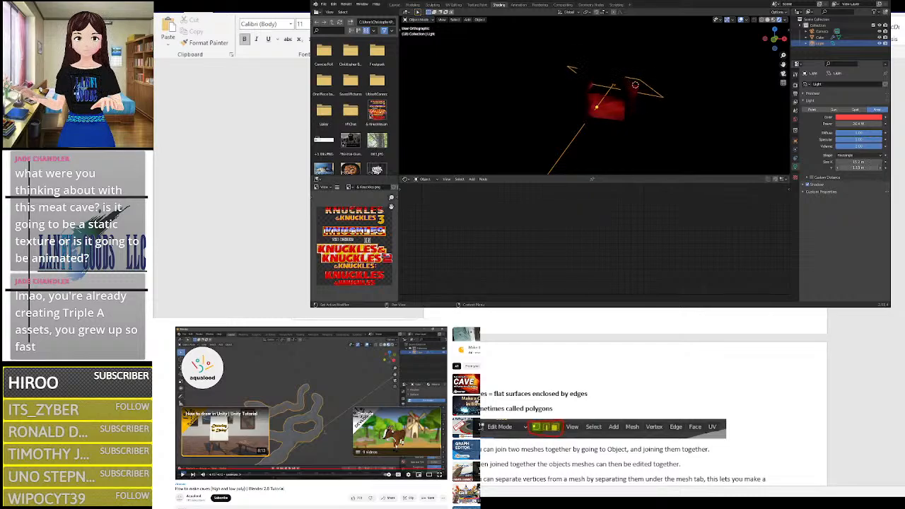
pyautogui.moveTo(858, 168)
pyautogui.mouseDown()
pyautogui.moveTo(881, 167)
pyautogui.moveTo(866, 168)
pyautogui.mouseUp()
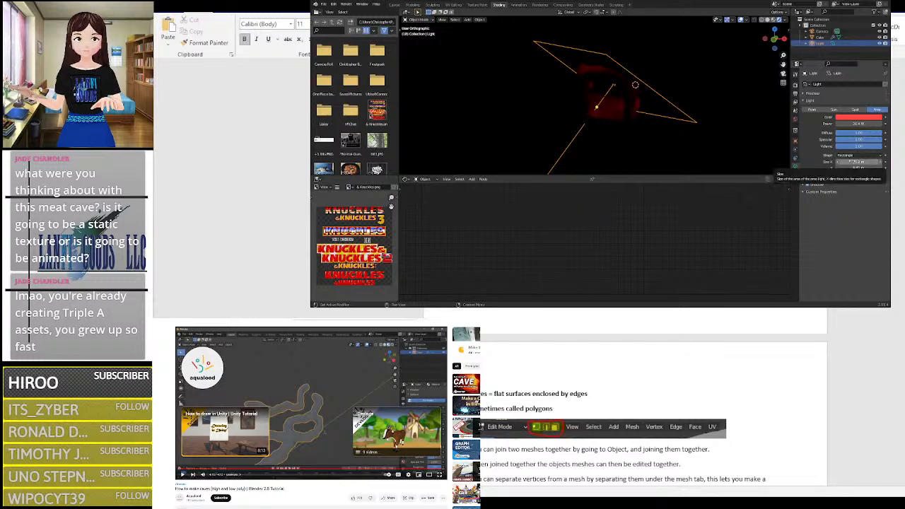
# Step: In the Layout workspace, switch to rendered shading and rotate the area light at the cave opening
pyautogui.click(394, 4)
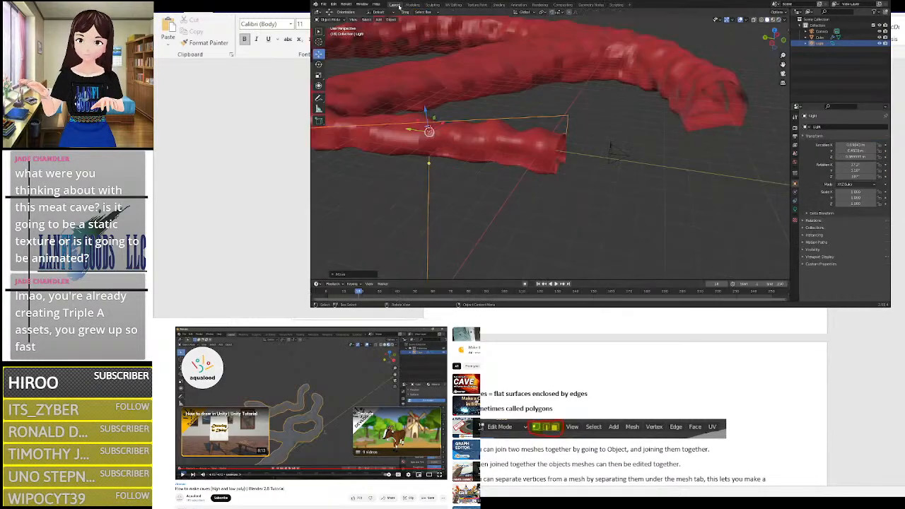
pyautogui.moveTo(675, 134); pyautogui.dragTo(613, 129, button='middle')
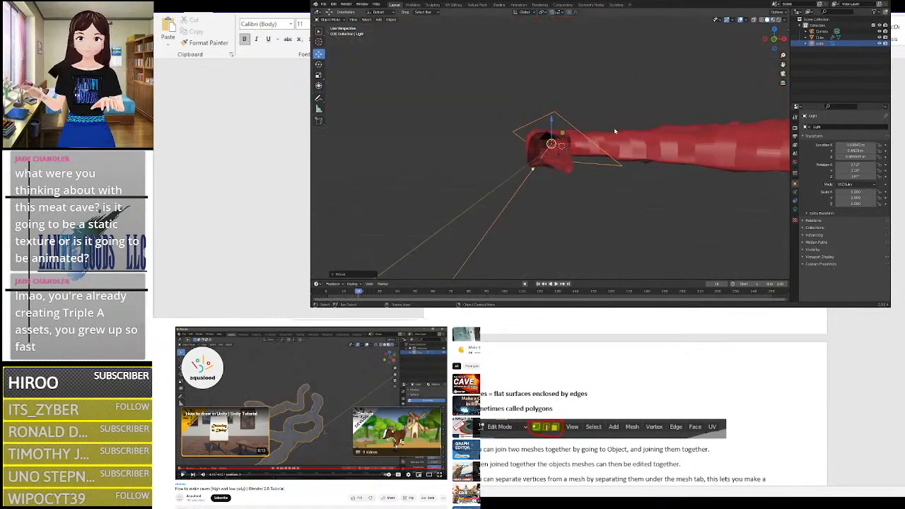
pyautogui.scroll(5, 622, 134)
pyautogui.click(777, 19)
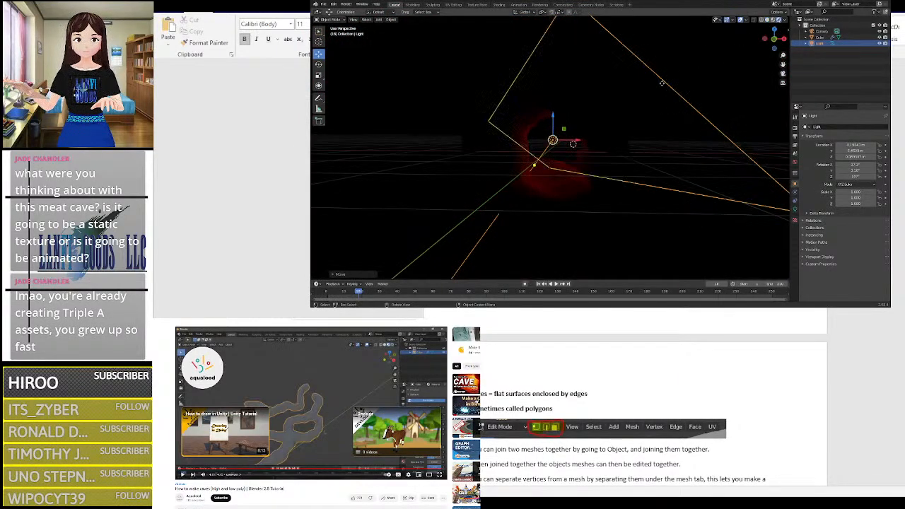
pyautogui.click(320, 63)
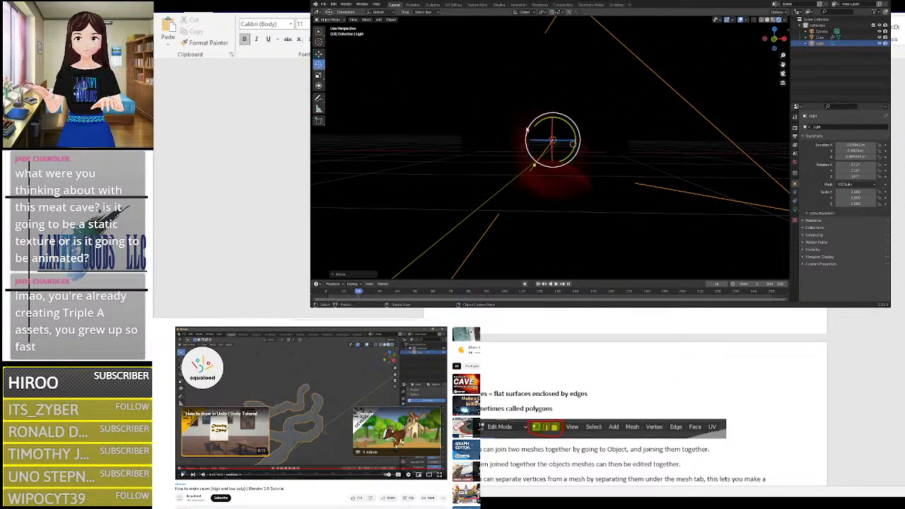
pyautogui.moveTo(558, 122); pyautogui.dragTo(576, 163)
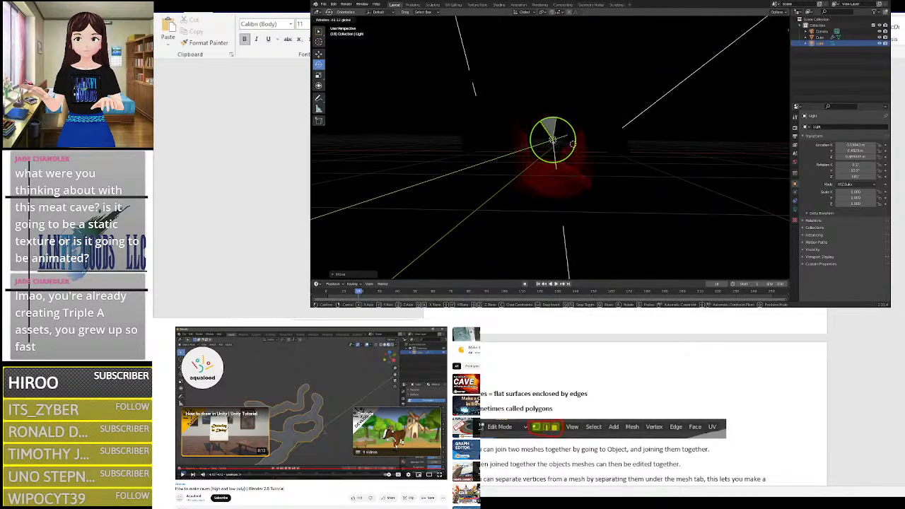
pyautogui.moveTo(616, 189); pyautogui.dragTo(651, 166, button='middle')
# Step: Rotate the area light further until its rectangle lies nearly flat and lined up along the tunnel
pyautogui.moveTo(672, 164); pyautogui.dragTo(462, 133, button='middle')
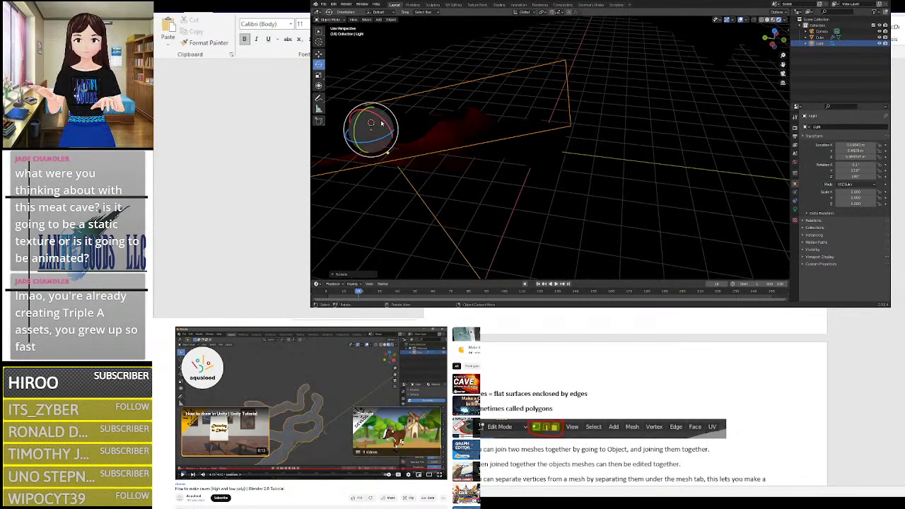
pyautogui.moveTo(382, 122); pyautogui.dragTo(448, 134)
pyautogui.moveTo(519, 131); pyautogui.dragTo(487, 113, button='middle')
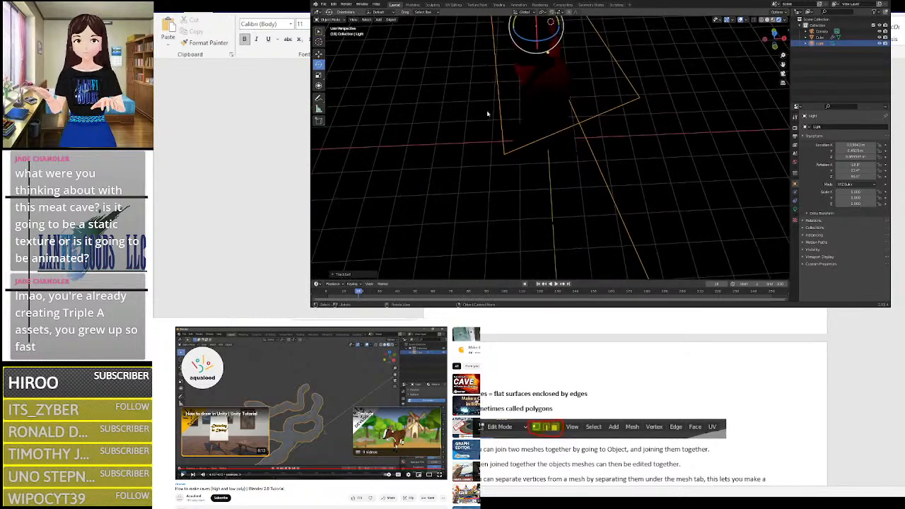
pyautogui.moveTo(550, 41)
pyautogui.mouseDown()
pyautogui.moveTo(526, 43)
pyautogui.moveTo(547, 41)
pyautogui.mouseUp()
pyautogui.moveTo(628, 104); pyautogui.dragTo(622, 93, button='middle')
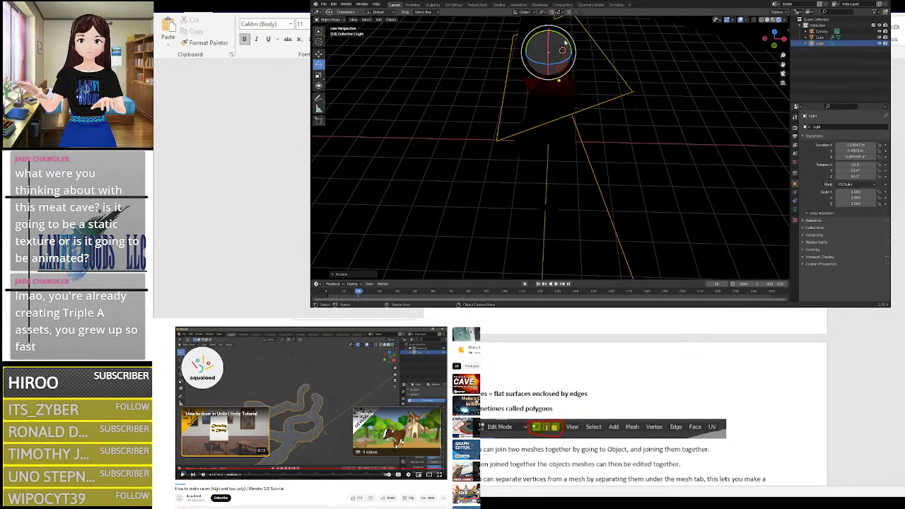
pyautogui.moveTo(577, 51); pyautogui.dragTo(561, 64)
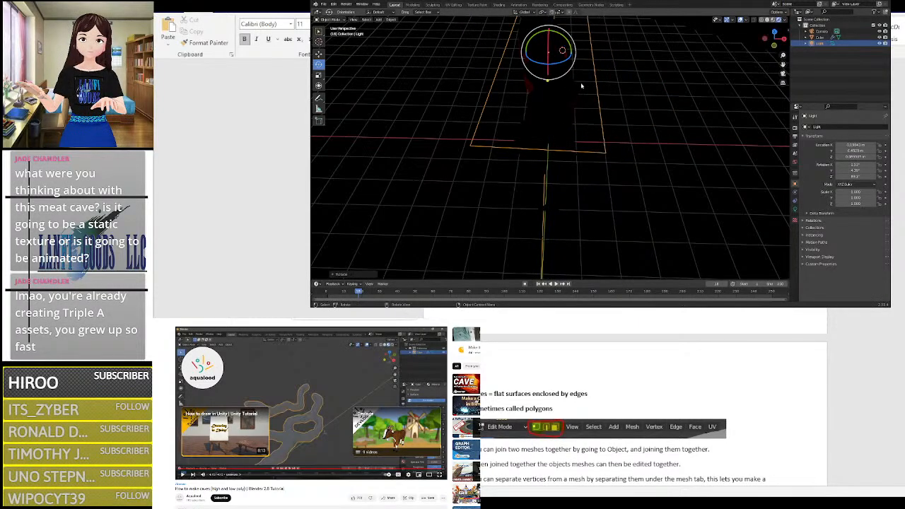
pyautogui.moveTo(582, 85); pyautogui.dragTo(609, 77, button='middle')
# Step: Raise the area light, then reselect it and lower it slightly toward the tunnel's ceiling
pyautogui.click(318, 54)
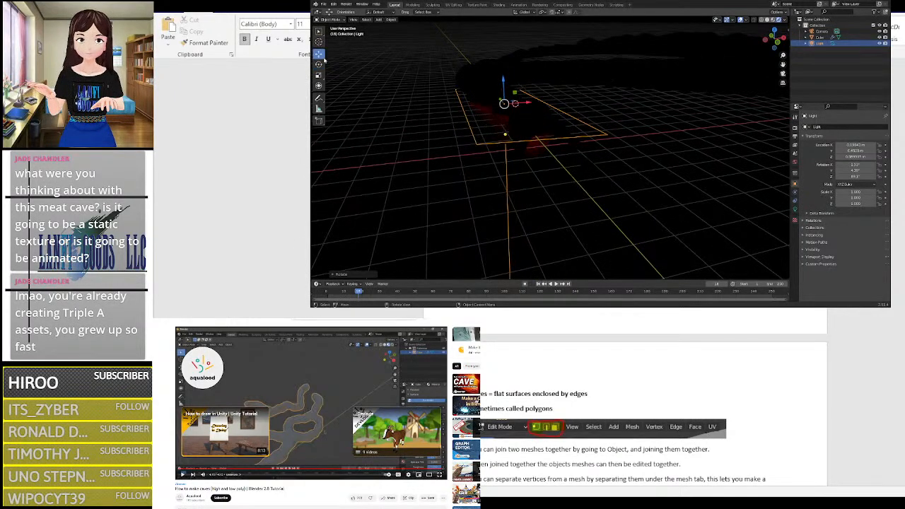
pyautogui.moveTo(502, 81); pyautogui.dragTo(499, 64)
pyautogui.click(499, 64)
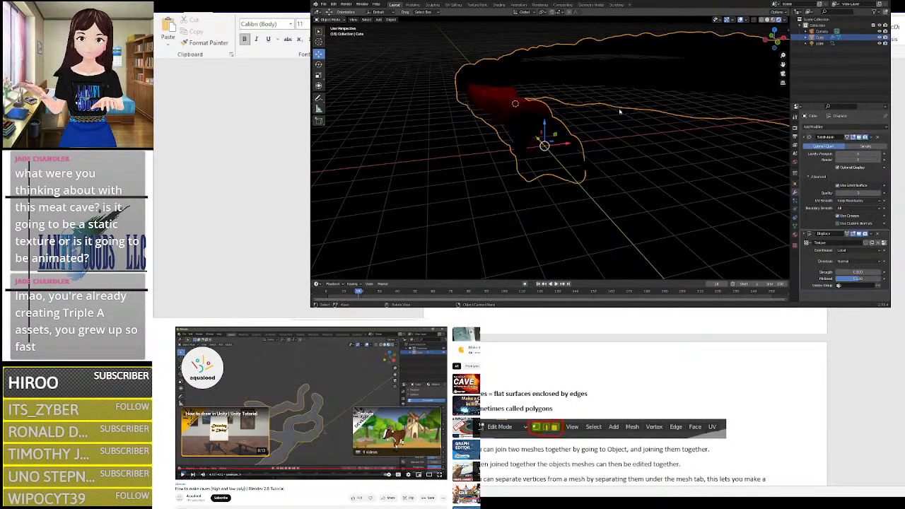
pyautogui.click(645, 154)
pyautogui.moveTo(646, 160); pyautogui.dragTo(621, 135, button='middle')
pyautogui.click(508, 93)
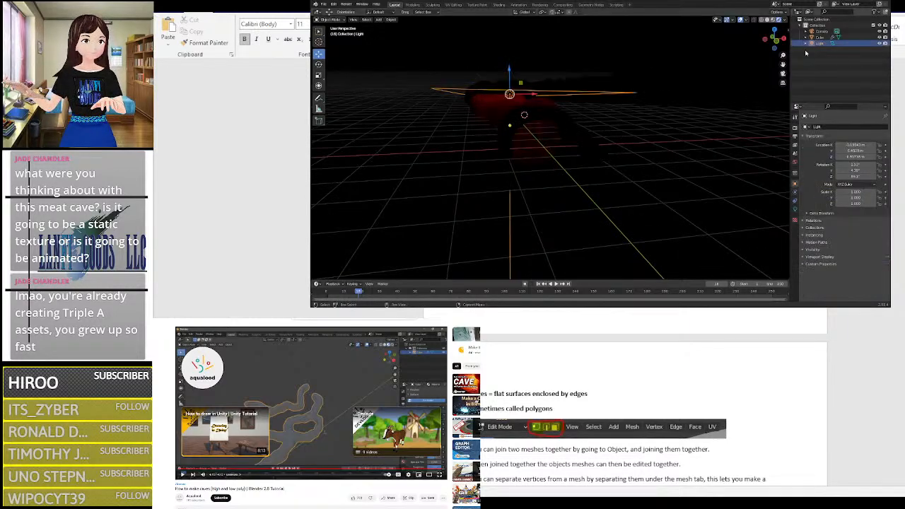
pyautogui.moveTo(511, 72); pyautogui.dragTo(511, 85)
pyautogui.moveTo(650, 156); pyautogui.dragTo(632, 151, button='middle')
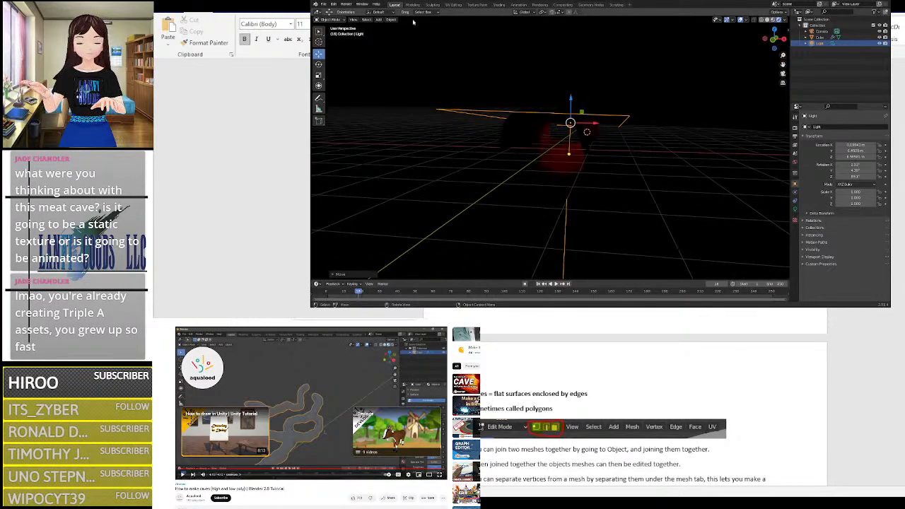
# Step: Return the viewport to solid shading, inspect the light's placement over the tunnel, and view the opening through the camera
pyautogui.click(770, 20)
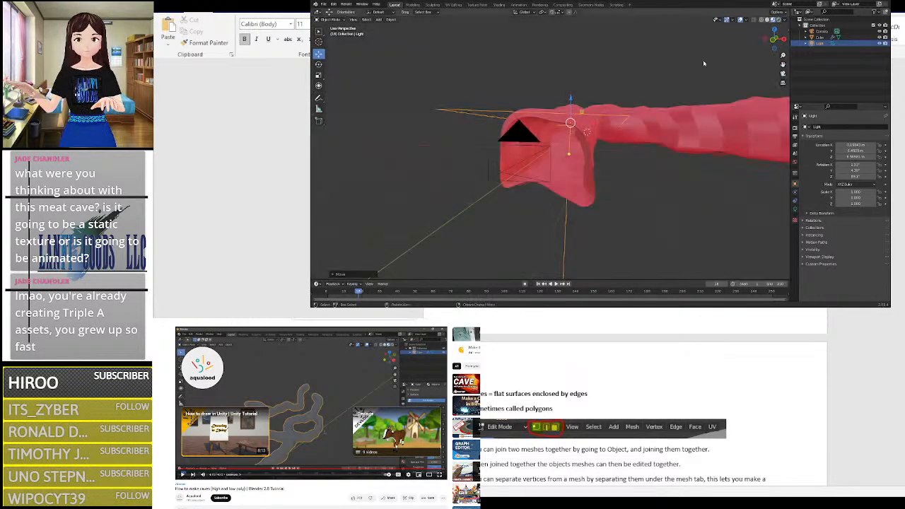
pyautogui.click(765, 20)
pyautogui.moveTo(681, 73); pyautogui.dragTo(673, 108, button='middle')
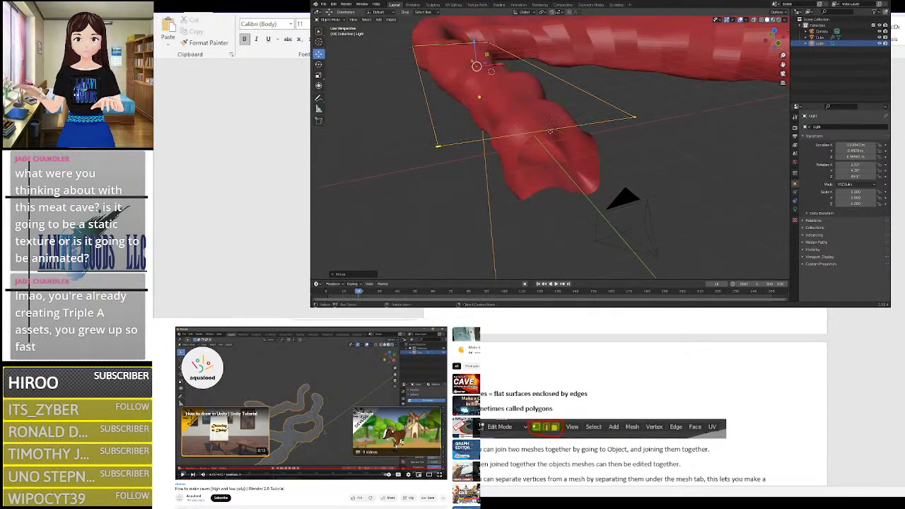
pyautogui.moveTo(550, 131); pyautogui.dragTo(588, 158, button='middle')
pyautogui.scroll(-4, 577, 165)
pyautogui.moveTo(378, 170); pyautogui.dragTo(421, 190, button='middle')
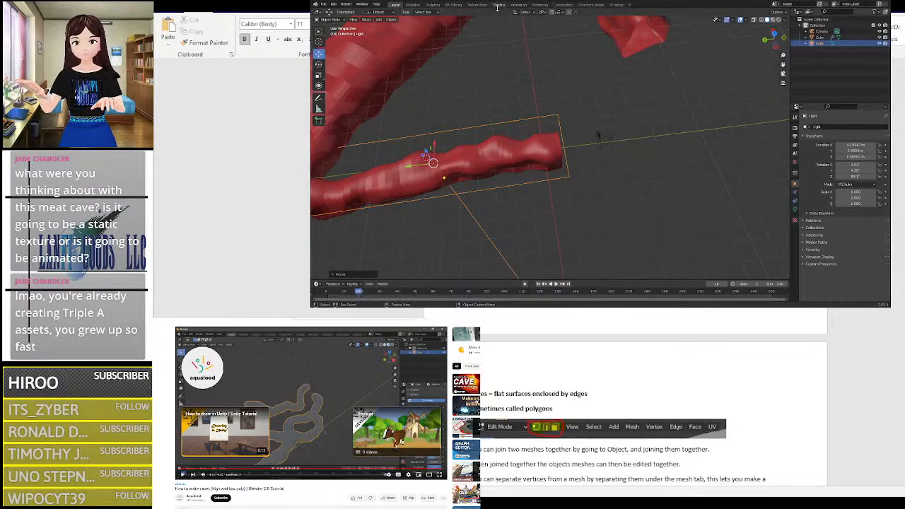
pyautogui.click(353, 19)
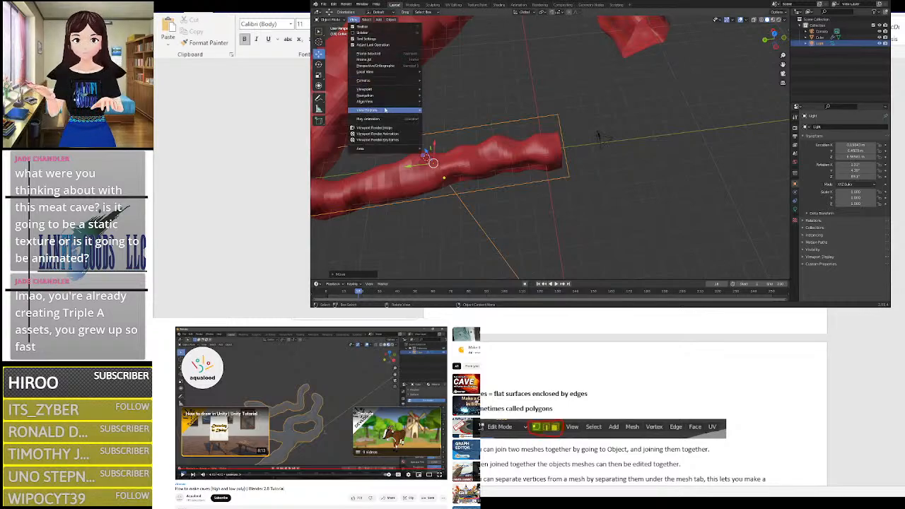
pyautogui.click(435, 90)
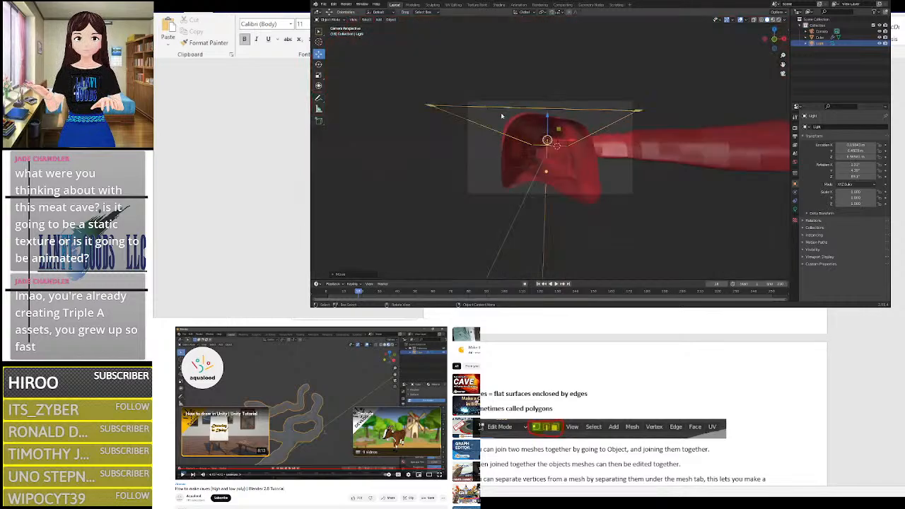
# Step: In the Shading workspace, view the cave through the camera and raise the area light's power
pyautogui.click(498, 5)
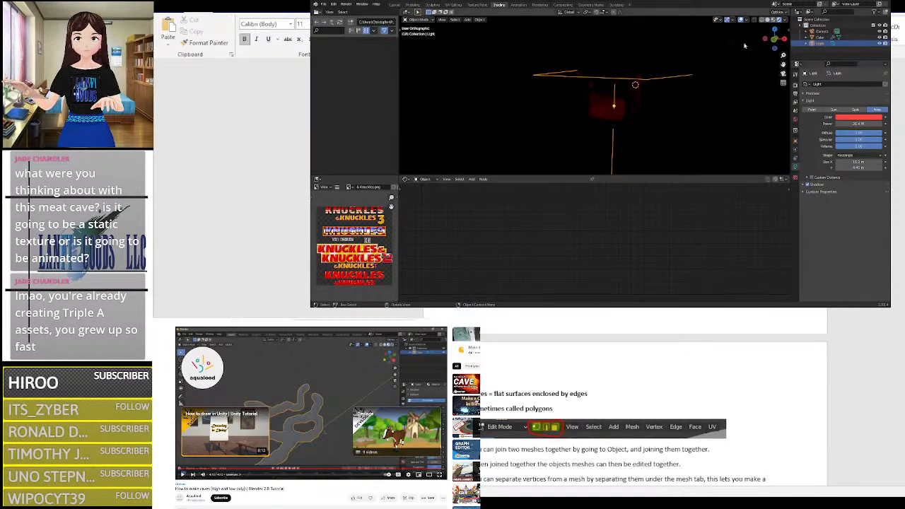
pyautogui.click(440, 21)
pyautogui.moveTo(482, 88)
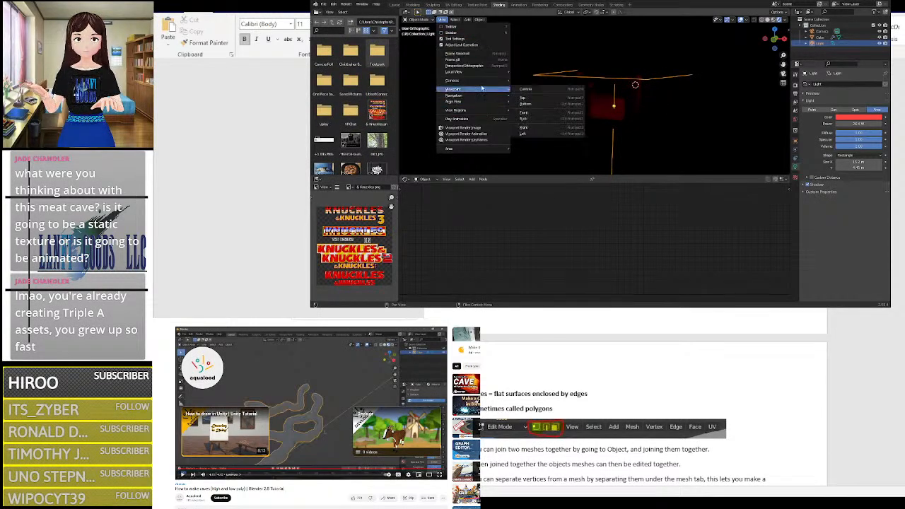
pyautogui.click(525, 89)
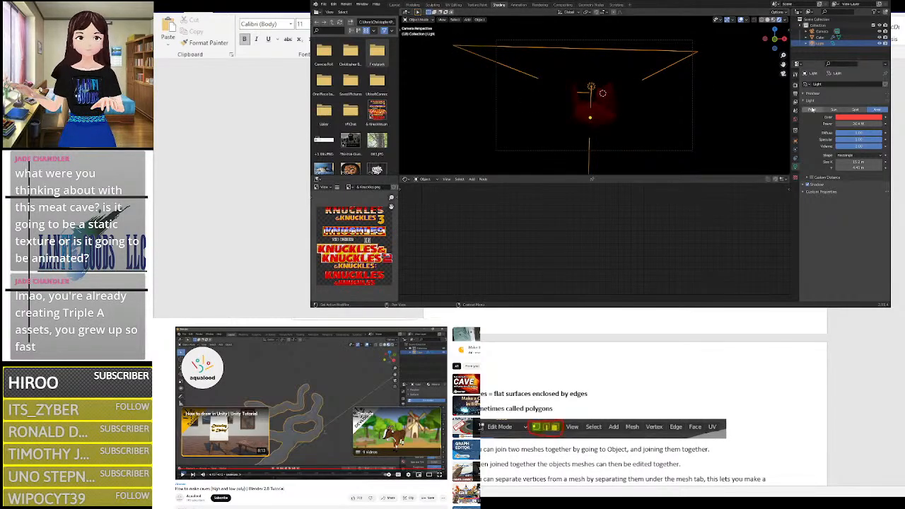
pyautogui.moveTo(855, 124)
pyautogui.mouseDown()
pyautogui.moveTo(888, 124)
pyautogui.moveTo(841, 124)
pyautogui.moveTo(858, 124)
pyautogui.mouseUp()
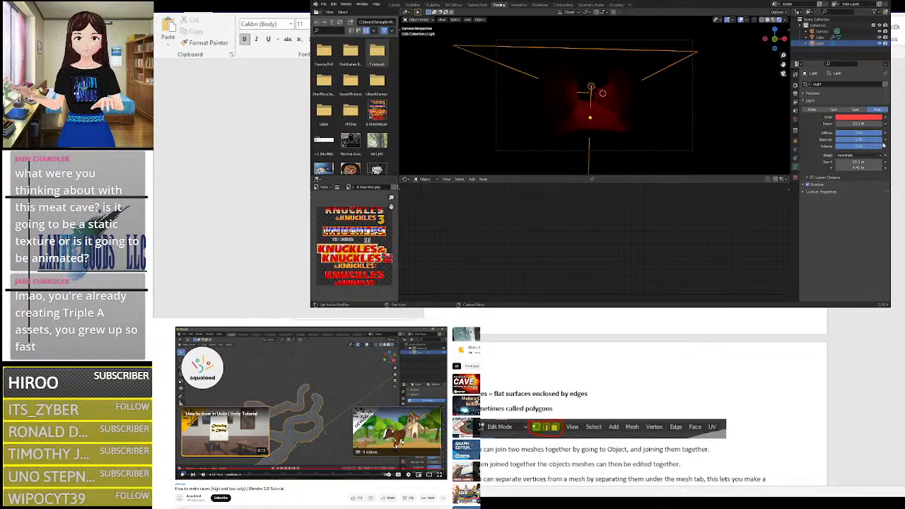
# Step: Try the ellipse and square shapes for the area light, and return it to a rectangle
pyautogui.click(874, 155)
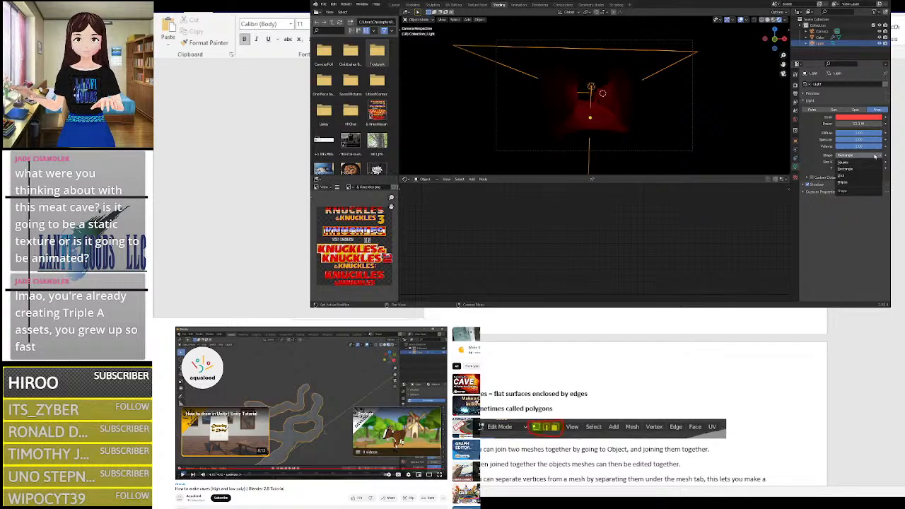
pyautogui.click(862, 184)
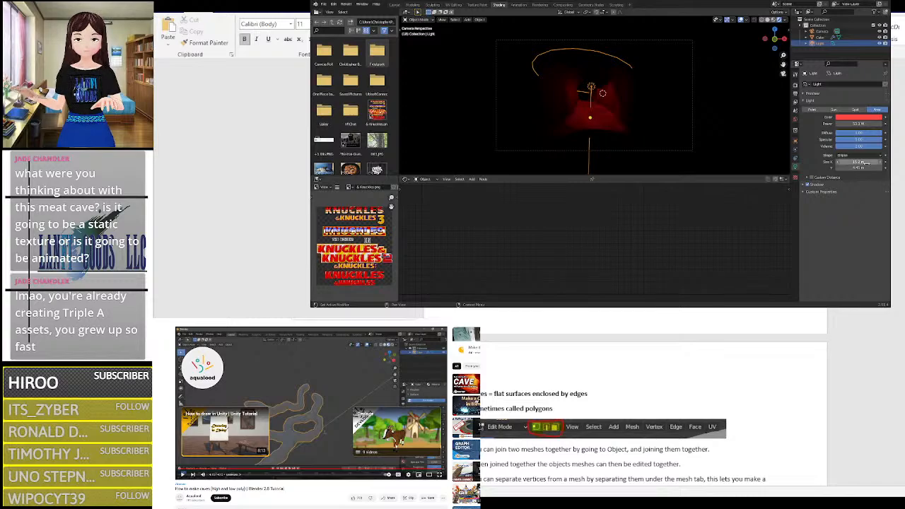
pyautogui.click(868, 155)
pyautogui.click(866, 162)
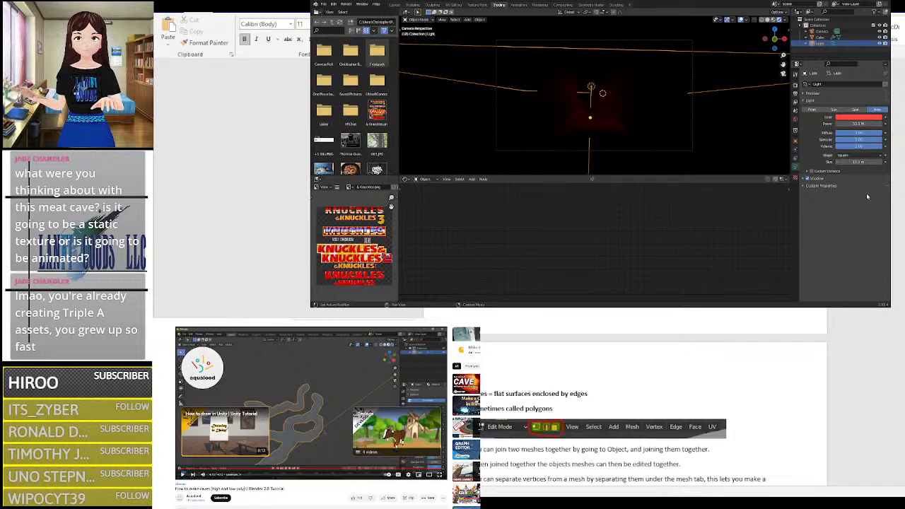
pyautogui.click(865, 154)
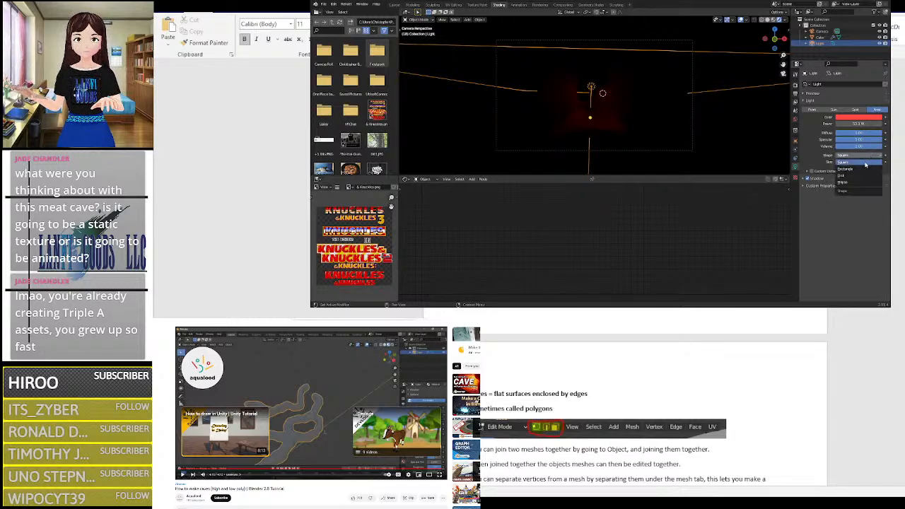
pyautogui.click(863, 167)
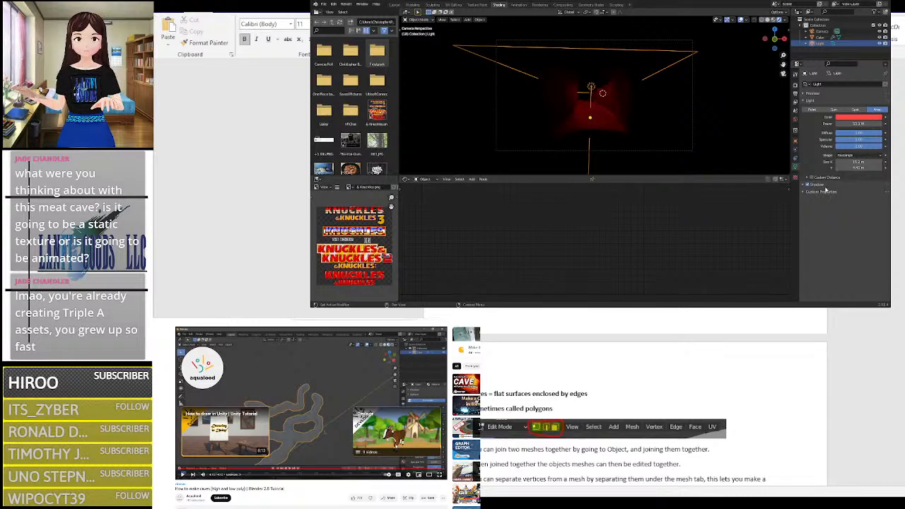
pyautogui.click(801, 185)
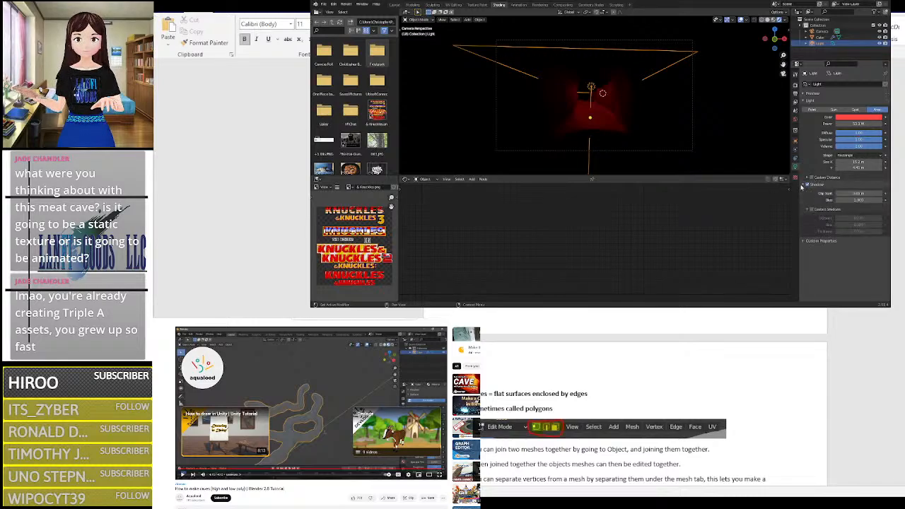
pyautogui.click(801, 185)
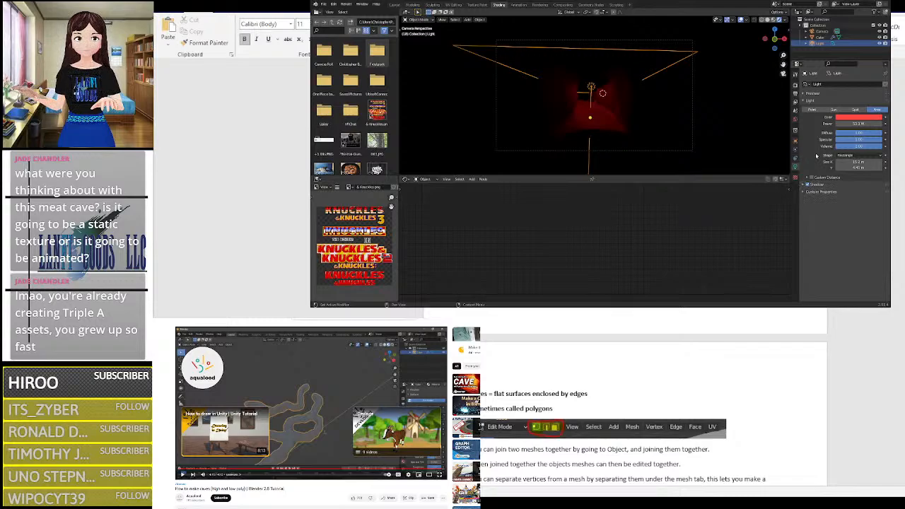
pyautogui.click(804, 94)
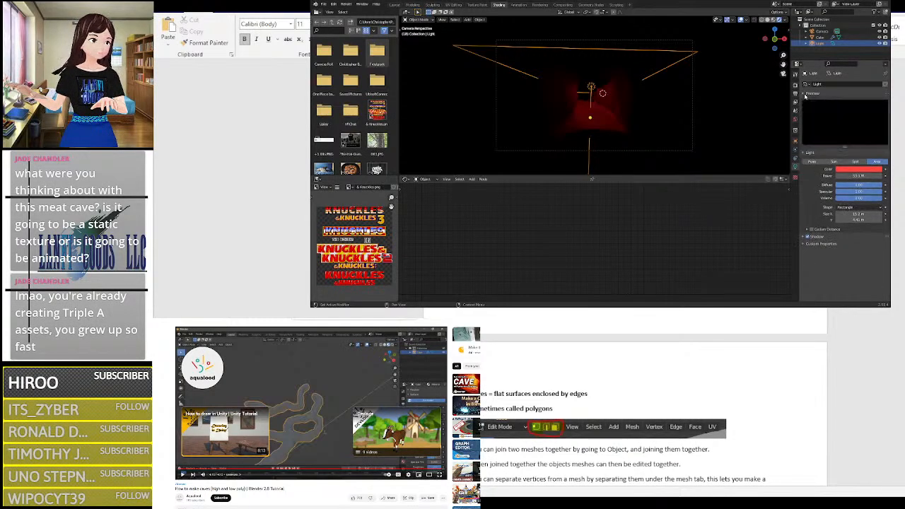
pyautogui.click(805, 94)
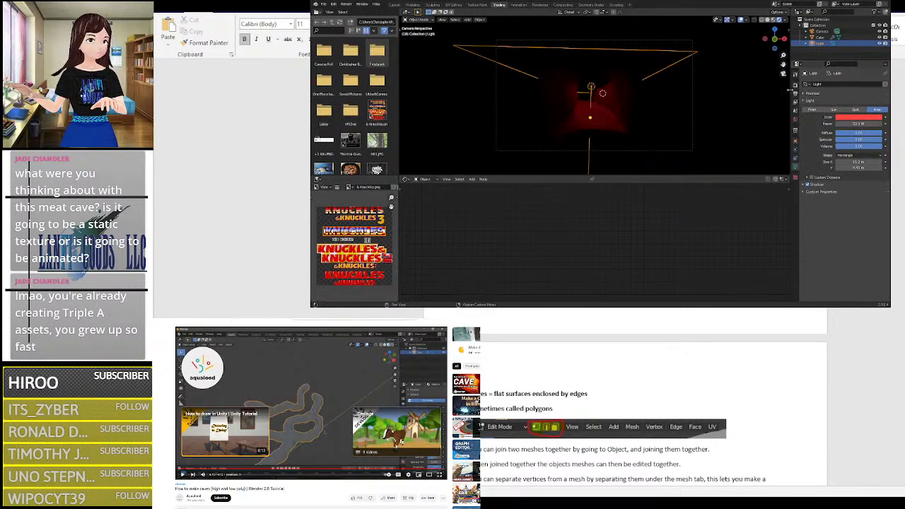
# Step: Render a still image of the cave in the Rendering workspace and return to the Layout workspace
pyautogui.click(540, 4)
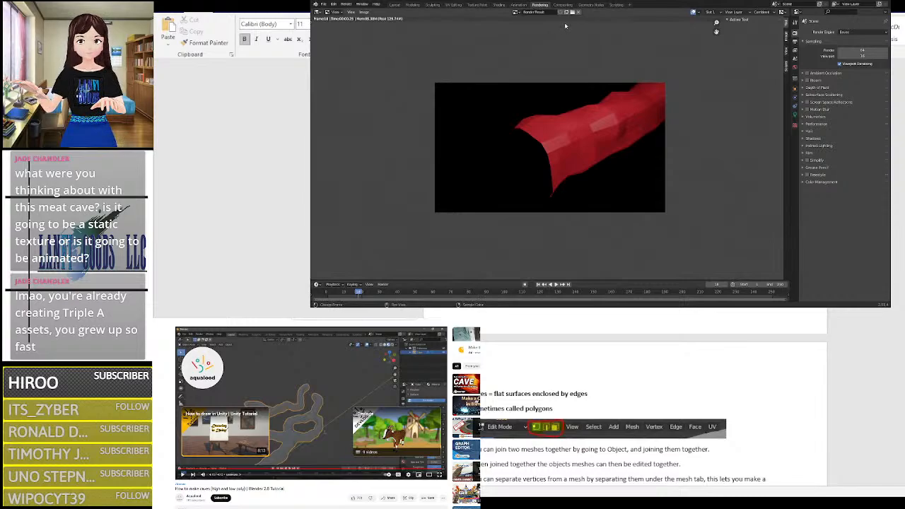
pyautogui.click(351, 12)
pyautogui.click(345, 4)
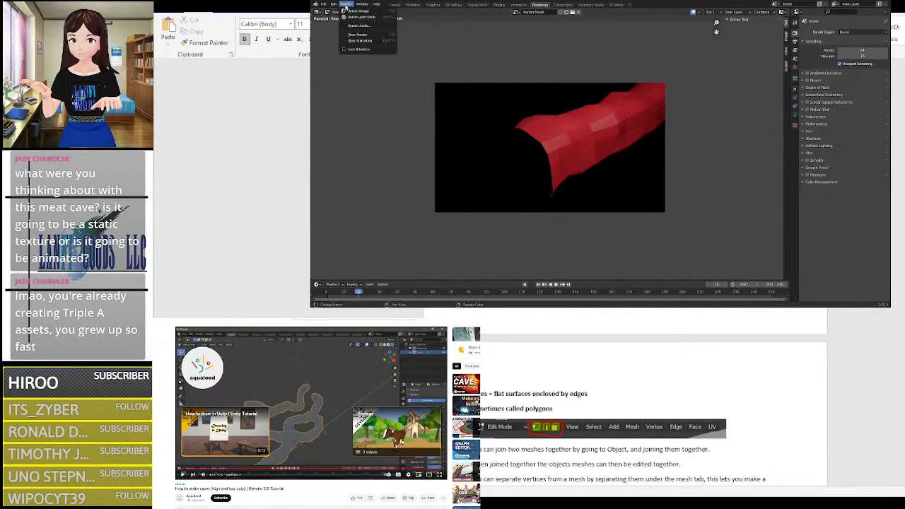
pyautogui.click(355, 11)
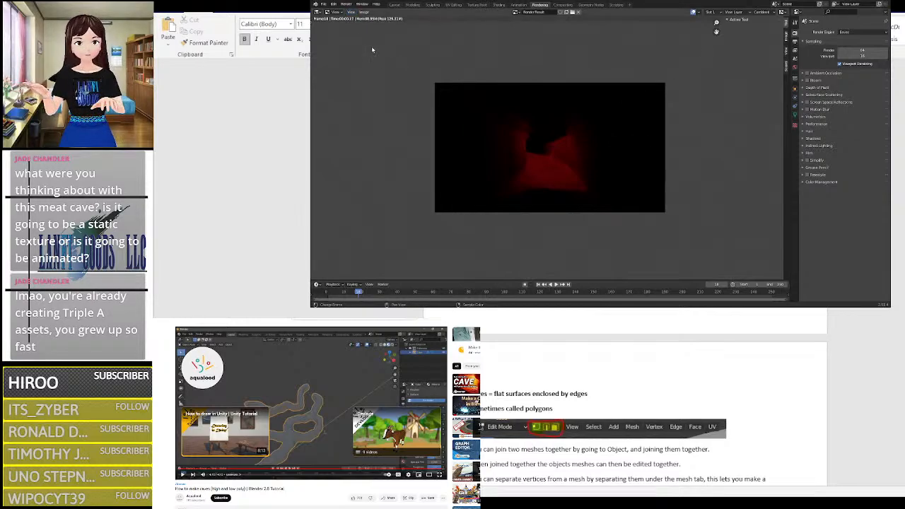
pyautogui.click(334, 4)
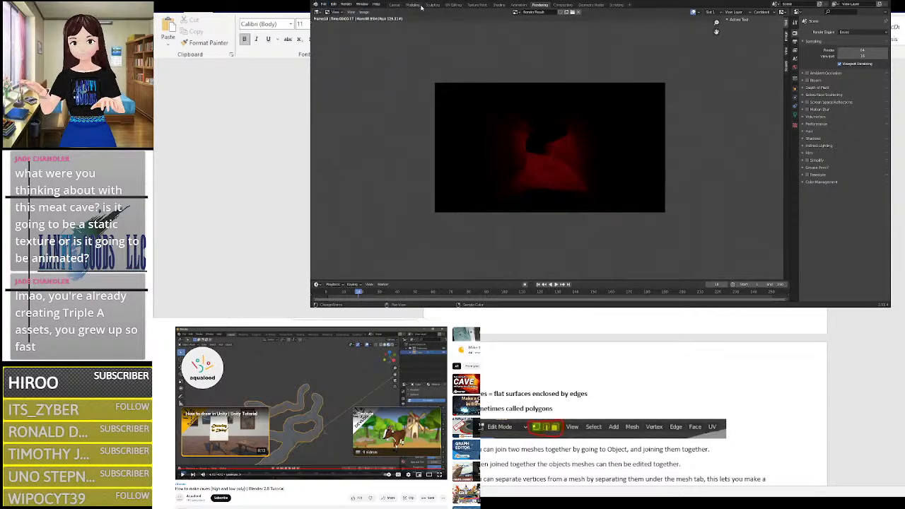
pyautogui.click(394, 4)
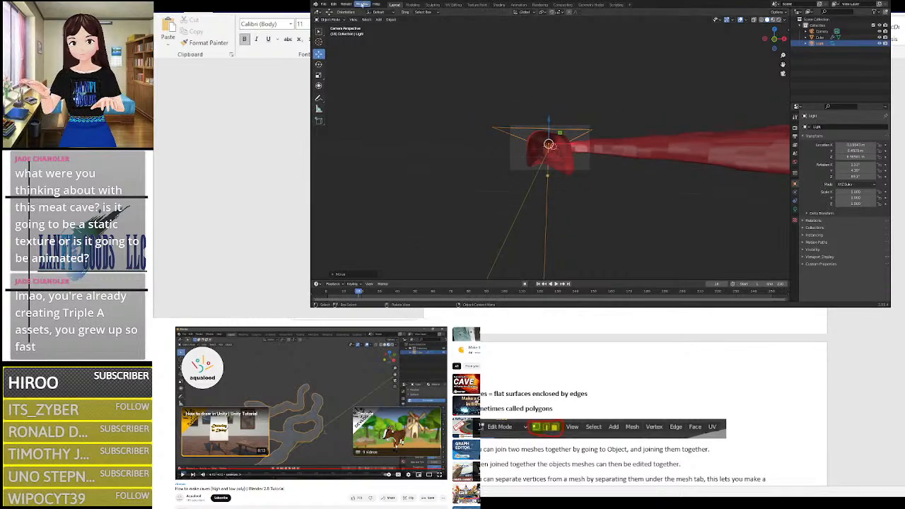
pyautogui.click(361, 5)
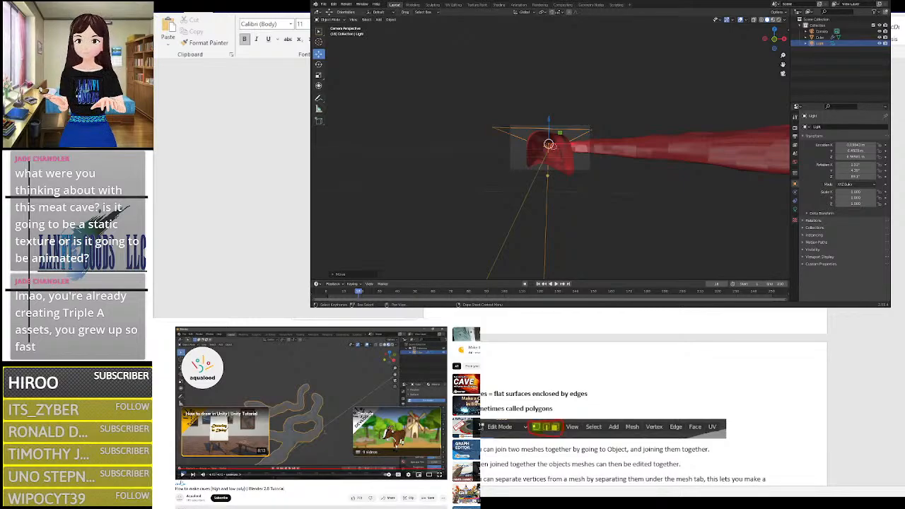
# Step: Switch to the Waterfox browser and search in a new tab for exporting from Blender to Unity
pyautogui.hotkey('ctrl', 't')
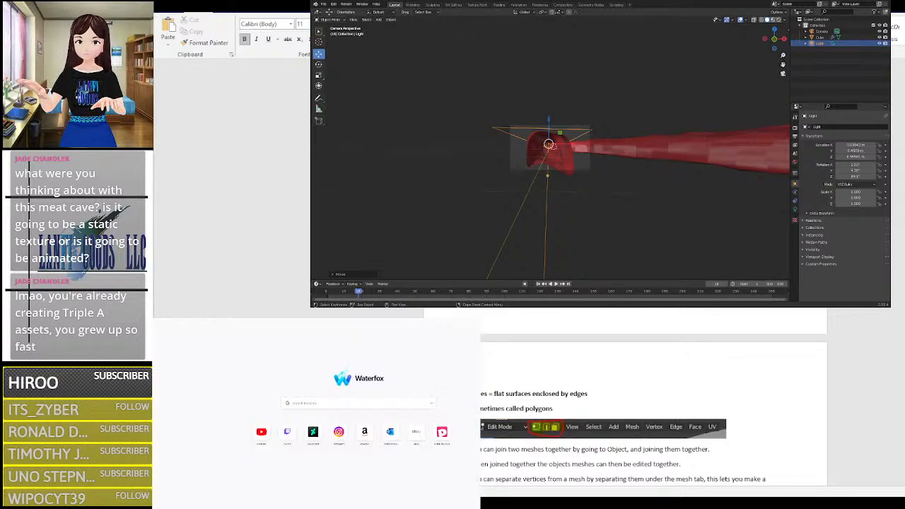
pyautogui.write('export')
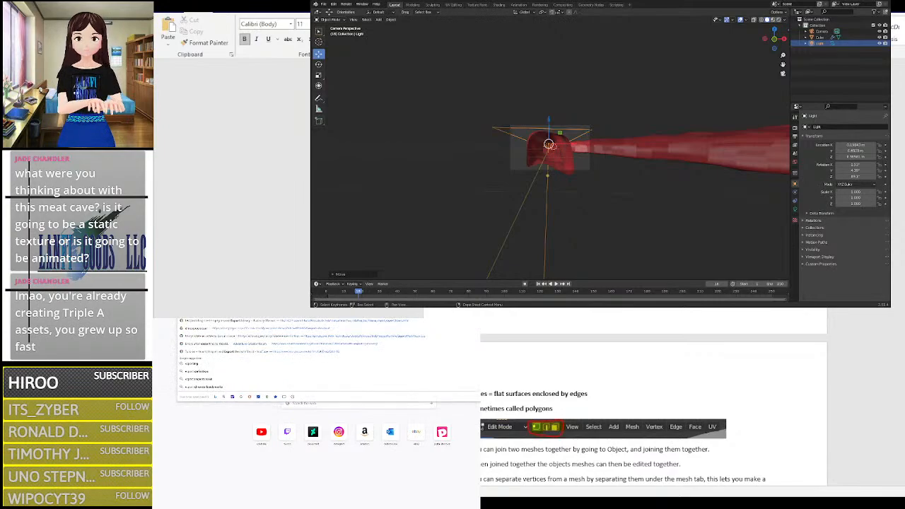
pyautogui.write('lender')
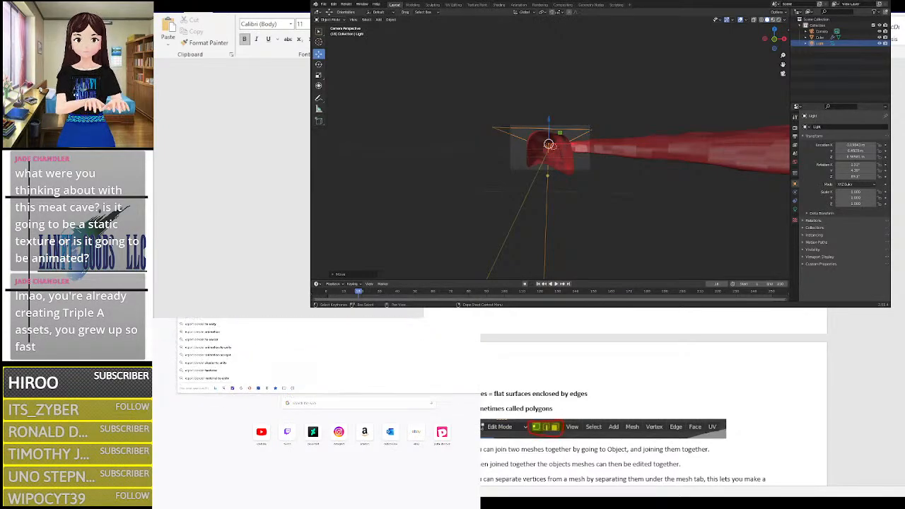
pyautogui.write(' o')
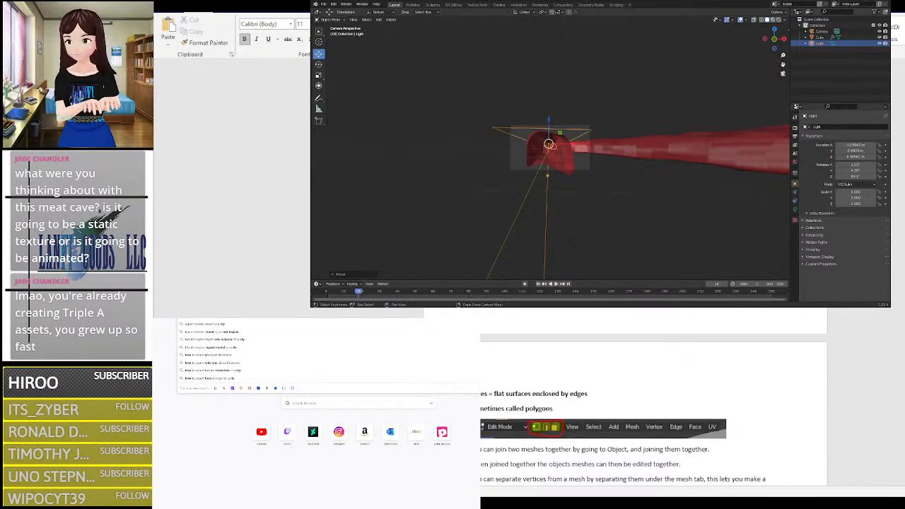
pyautogui.press('Return')
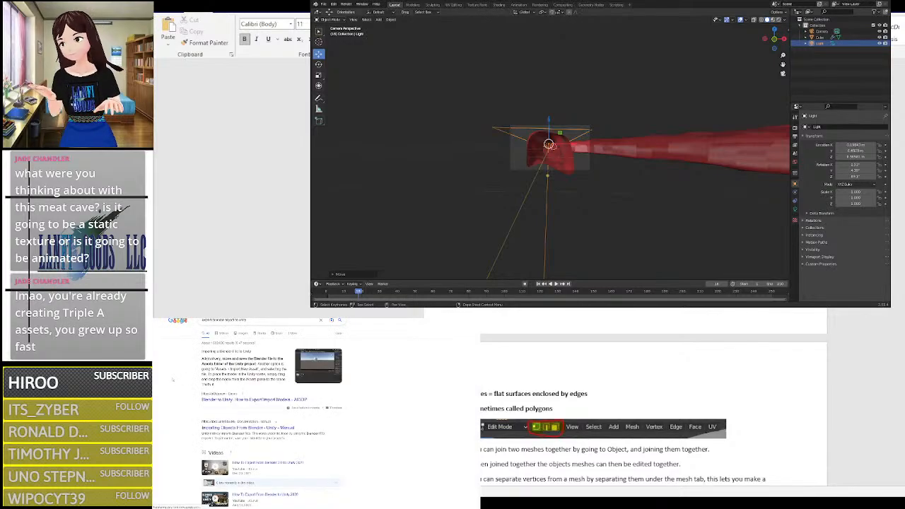
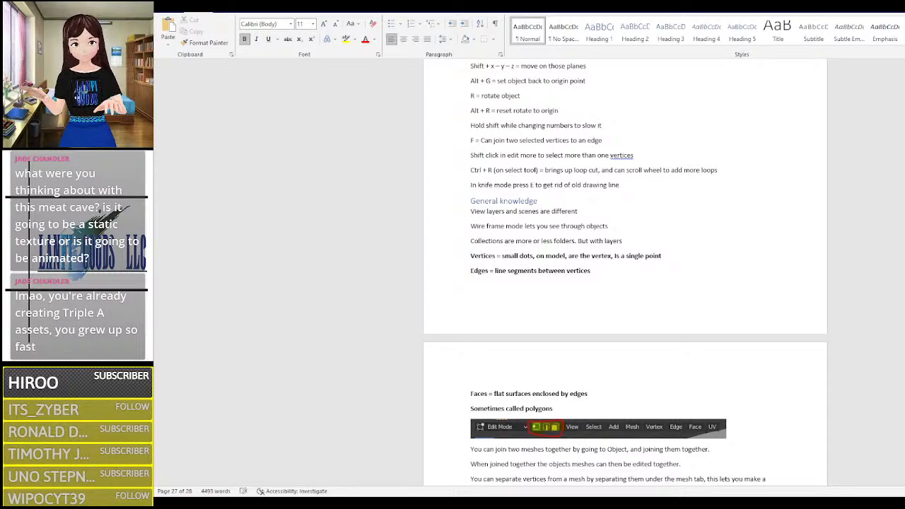
# Step: Switch to Unity and place the maybe cave 2 asset in the Area 1 scene
pyautogui.hotkey('alt', 'Tab')
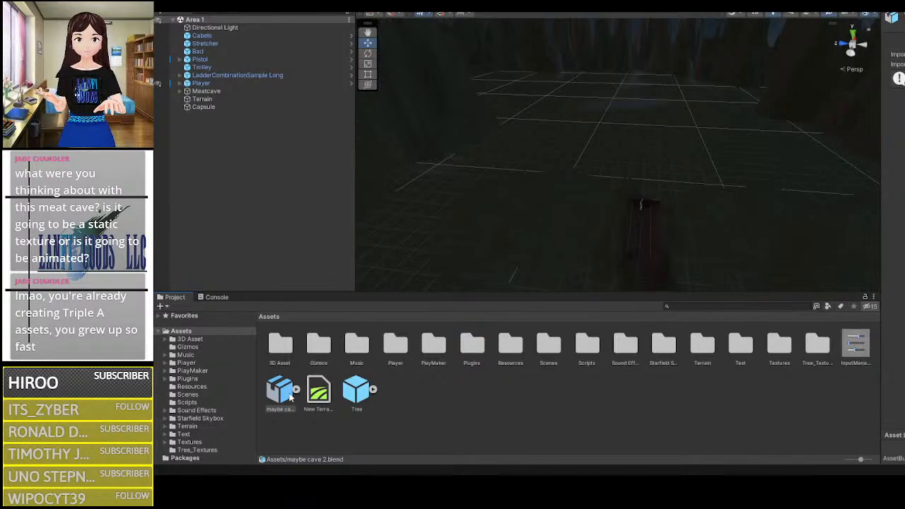
pyautogui.moveTo(290, 394); pyautogui.dragTo(607, 137)
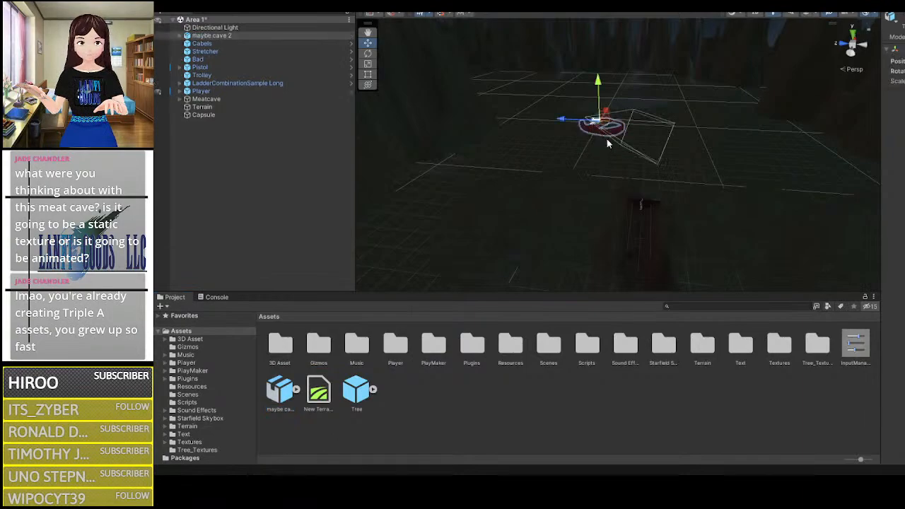
# Step: Examine the placed cave model, its openings and its imported camera and light from several angles in the scene
pyautogui.press('q')
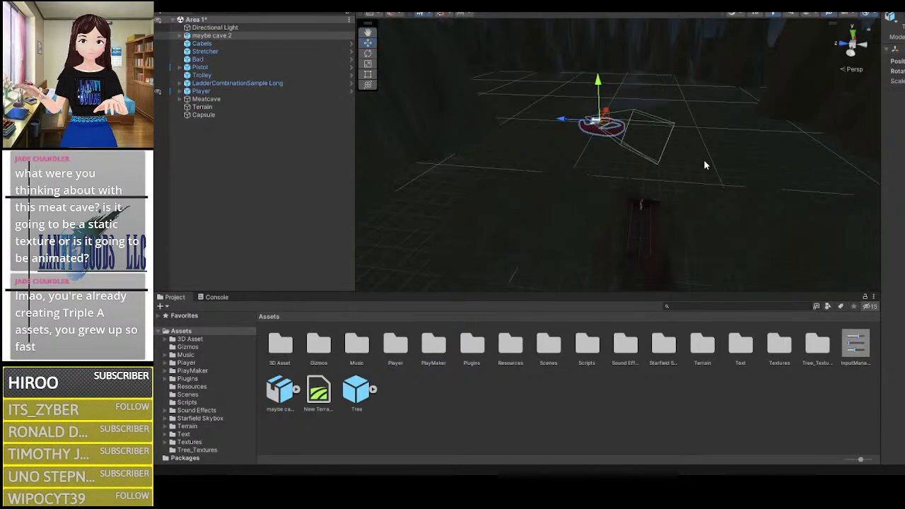
pyautogui.moveTo(703, 165); pyautogui.dragTo(876, 145, button='right')
pyautogui.press('w')
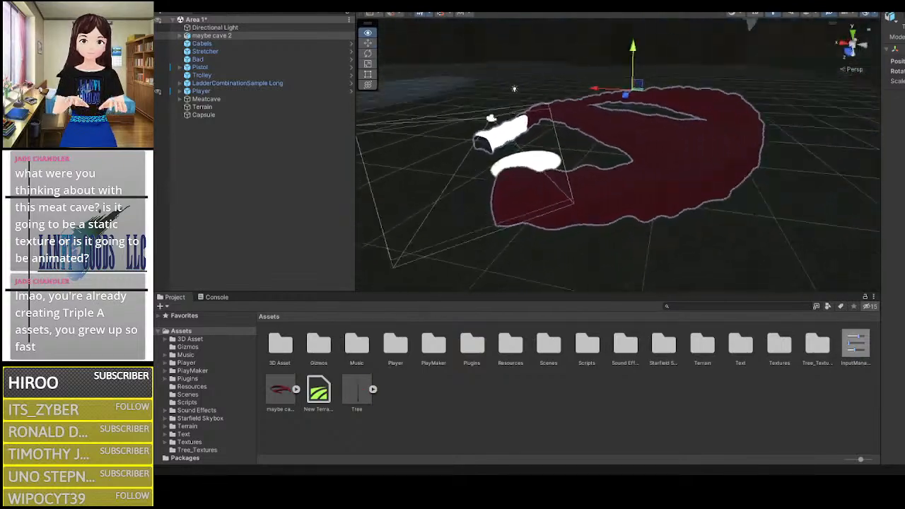
pyautogui.press('a')
pyautogui.moveTo(618, 152); pyautogui.dragTo(757, 161, button='right')
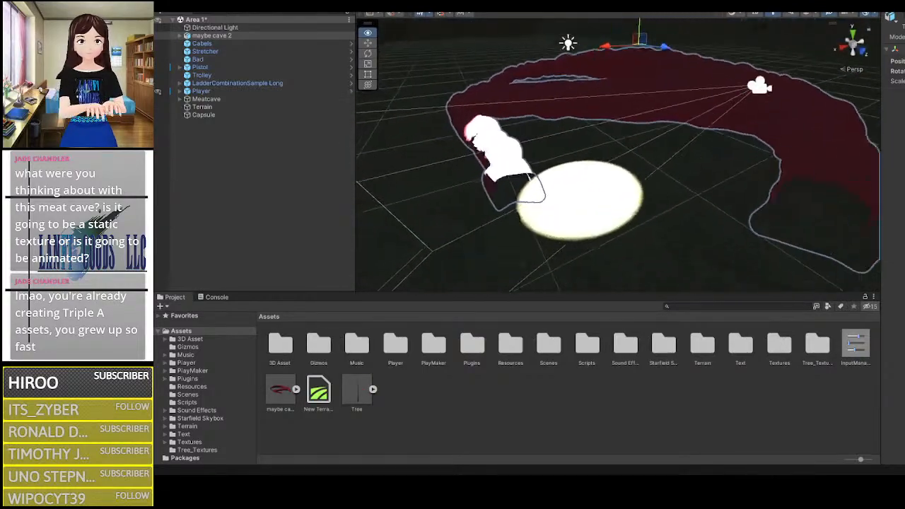
pyautogui.press('w')
pyautogui.moveTo(636, 170); pyautogui.dragTo(118, 100, button='right')
pyautogui.press('s')
pyautogui.press('a')
pyautogui.press('w')
pyautogui.press('d')
pyautogui.press('s')
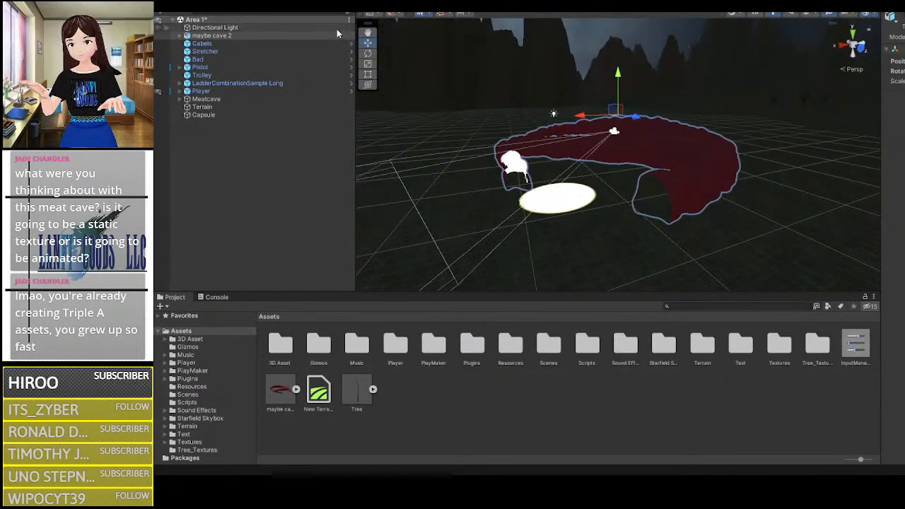
# Step: Try to change the scale of only the Camera child of the maybe cave 2 object
pyautogui.click(180, 35)
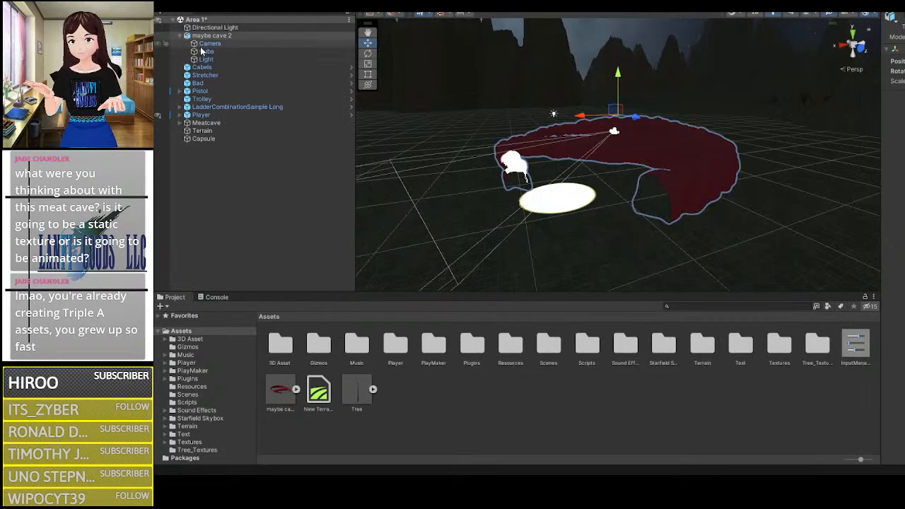
pyautogui.click(206, 44)
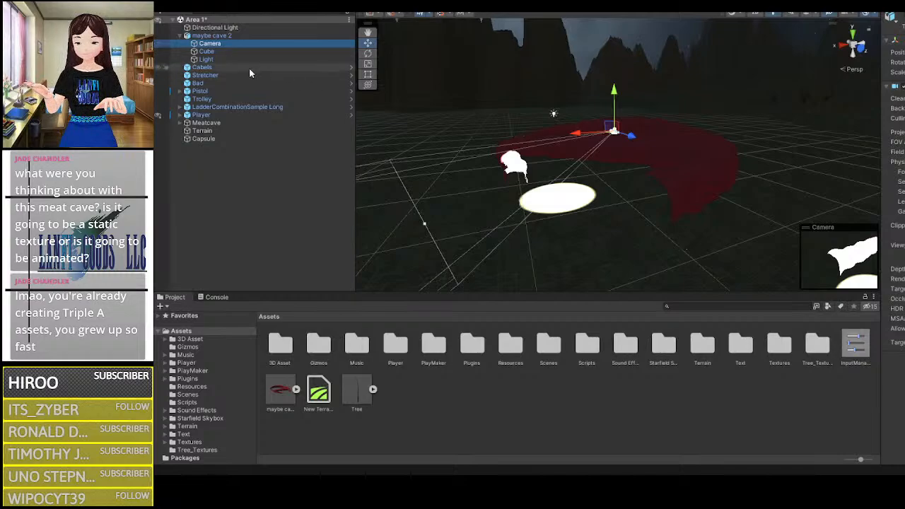
pyautogui.click(903, 72)
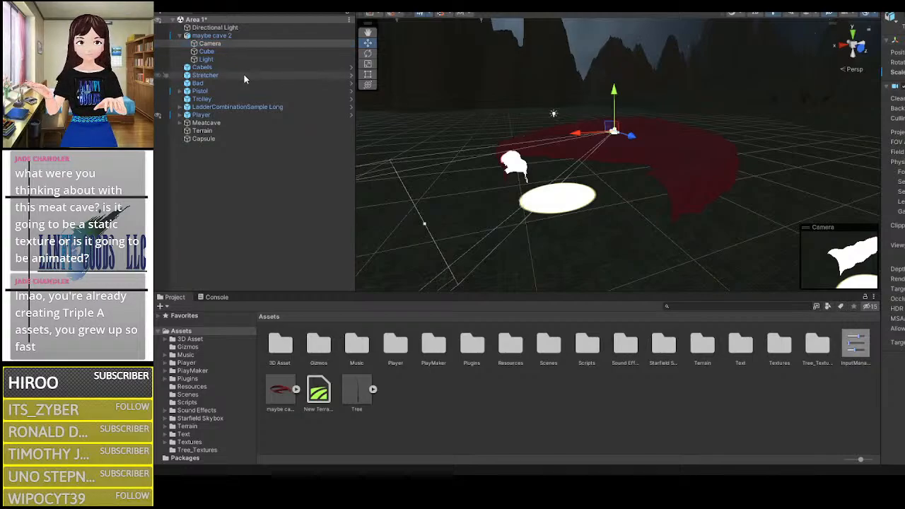
# Step: Scale up the whole maybe cave 2 object to several times its imported size
pyautogui.click(241, 35)
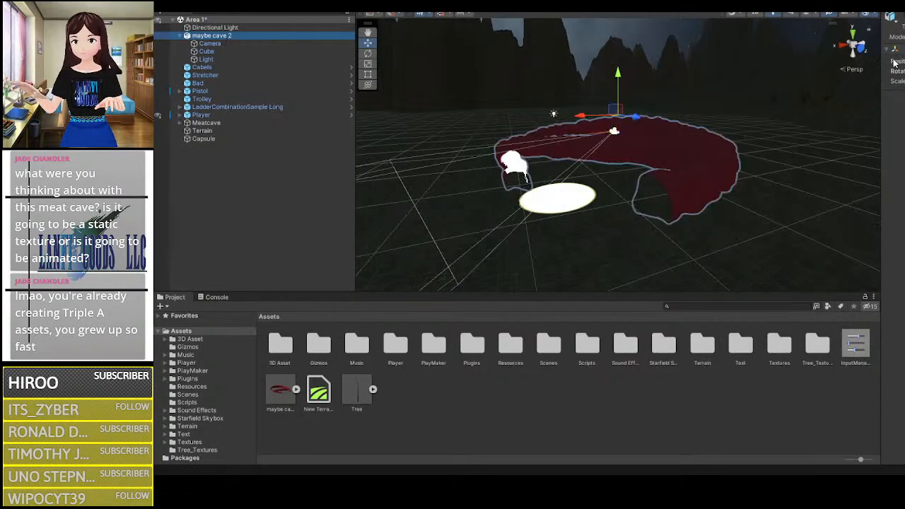
pyautogui.moveTo(899, 82); pyautogui.dragTo(898, 81)
pyautogui.hotkey('ctrl', 'z')
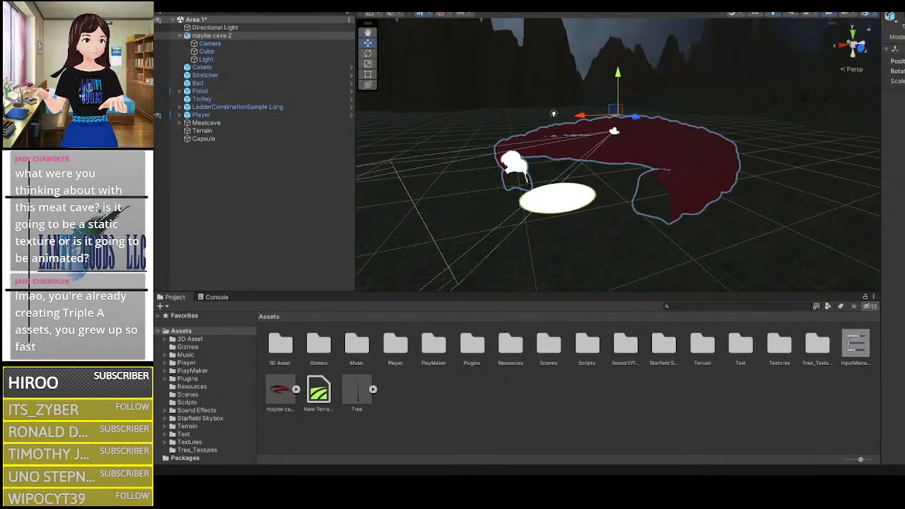
pyautogui.moveTo(901, 81); pyautogui.dragTo(298, 82)
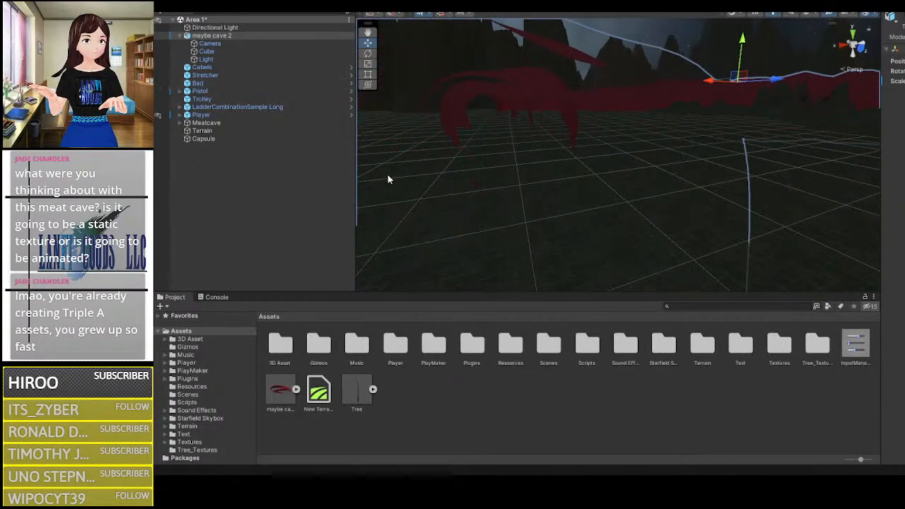
# Step: Move the enlarged maybe cave 2 object above the terrain and onto the open ground among the rock spikes
pyautogui.click(602, 161)
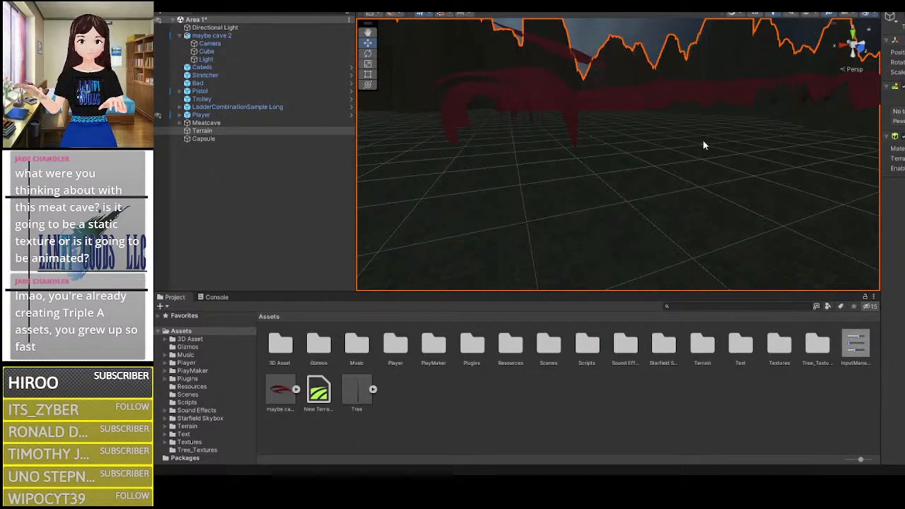
pyautogui.moveTo(703, 145); pyautogui.dragTo(602, 206, button='right')
pyautogui.click(211, 35)
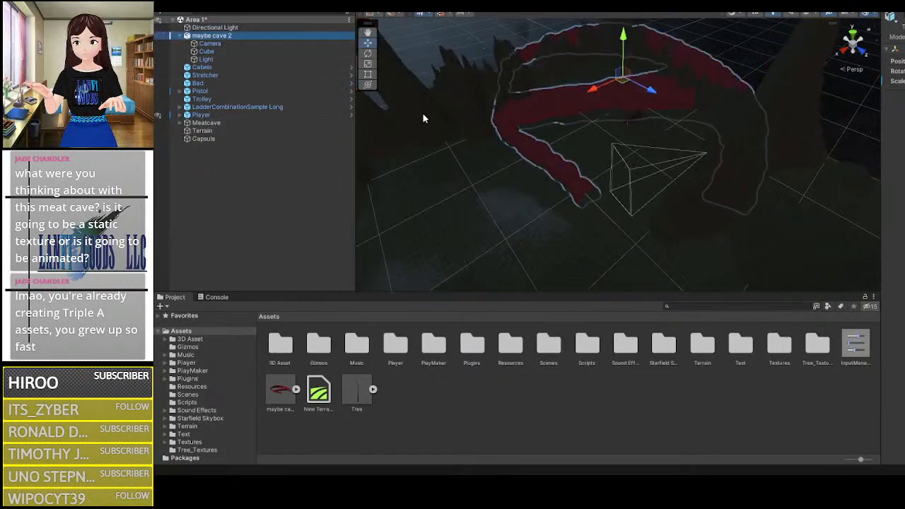
pyautogui.press('f')
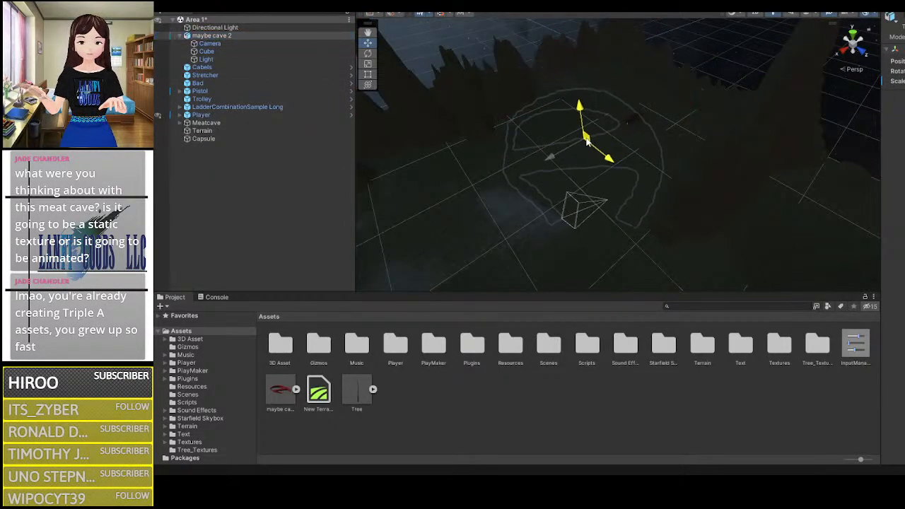
pyautogui.moveTo(587, 141); pyautogui.dragTo(604, 41)
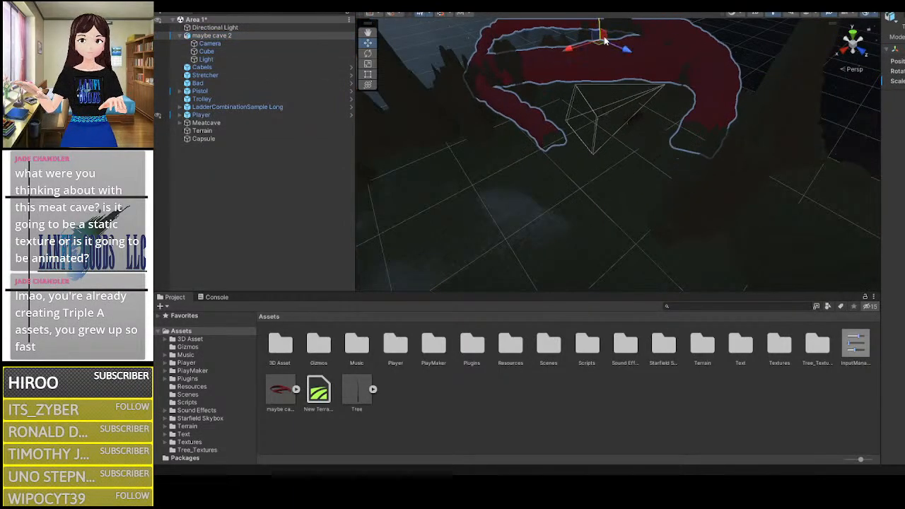
pyautogui.moveTo(604, 41); pyautogui.dragTo(300, 129, button='right')
pyautogui.moveTo(716, 138); pyautogui.dragTo(783, 182, button='right')
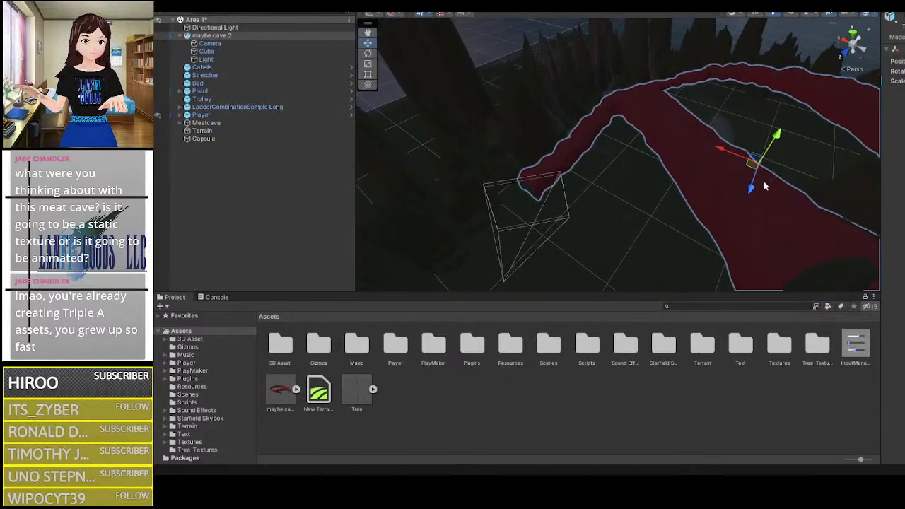
pyautogui.moveTo(751, 188); pyautogui.dragTo(797, 131)
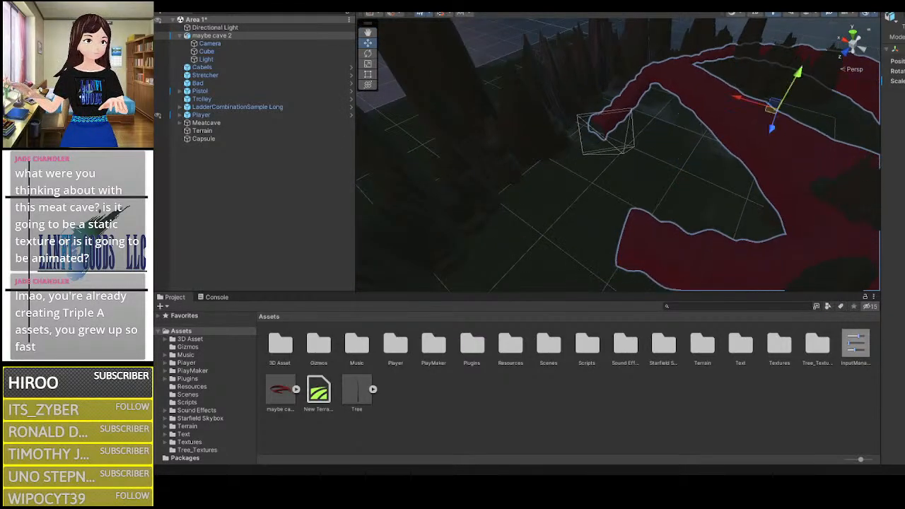
pyautogui.scroll(-5, 863, 104)
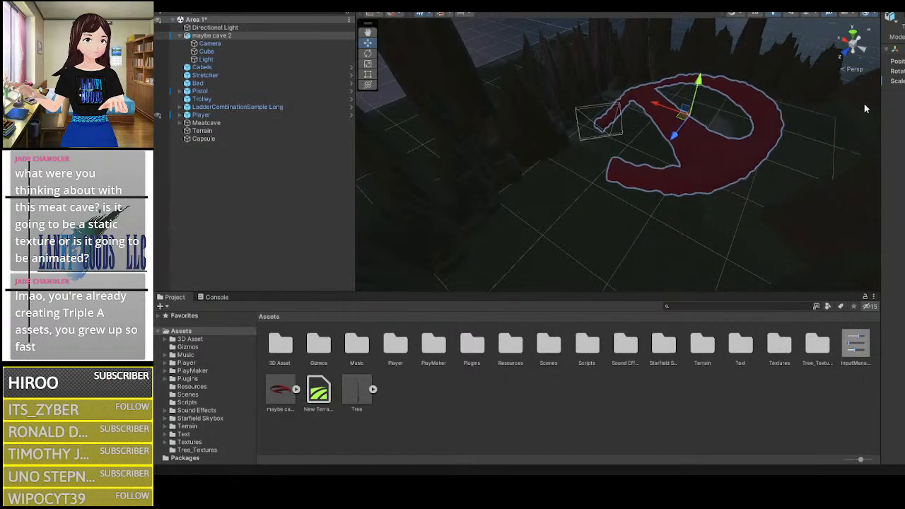
# Step: Rotate the maybe cave 2 object and lower it so its openings sit close to the terrain surface
pyautogui.click(367, 53)
pyautogui.moveTo(693, 137); pyautogui.dragTo(354, 143)
pyautogui.moveTo(354, 144); pyautogui.dragTo(420, 86, button='right')
pyautogui.press('w')
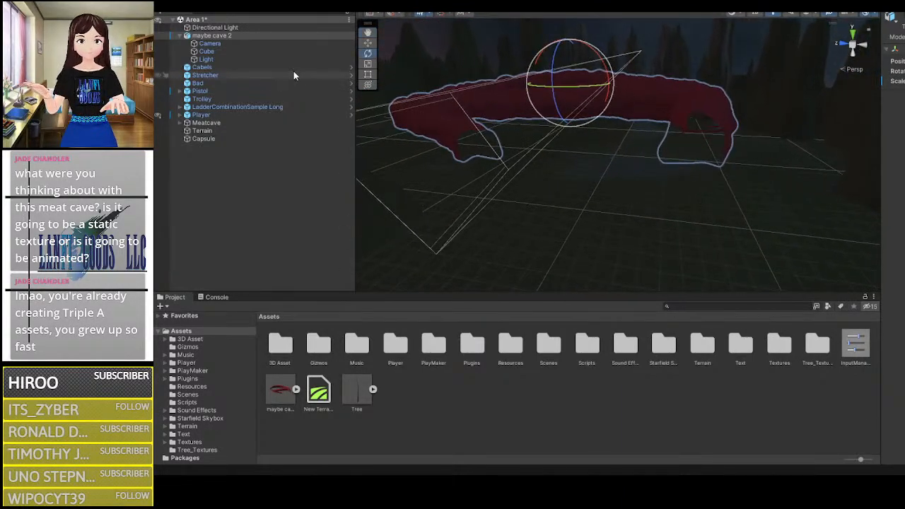
pyautogui.click(367, 44)
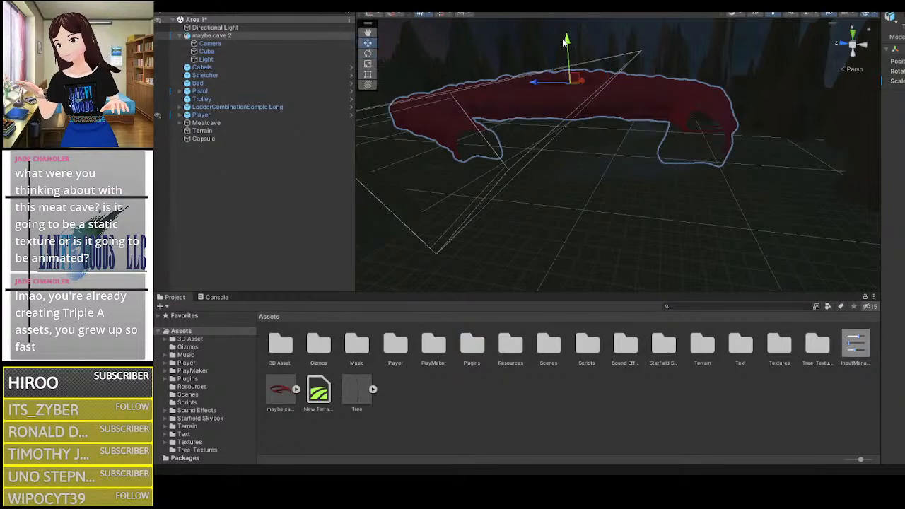
pyautogui.moveTo(564, 41); pyautogui.dragTo(585, 83)
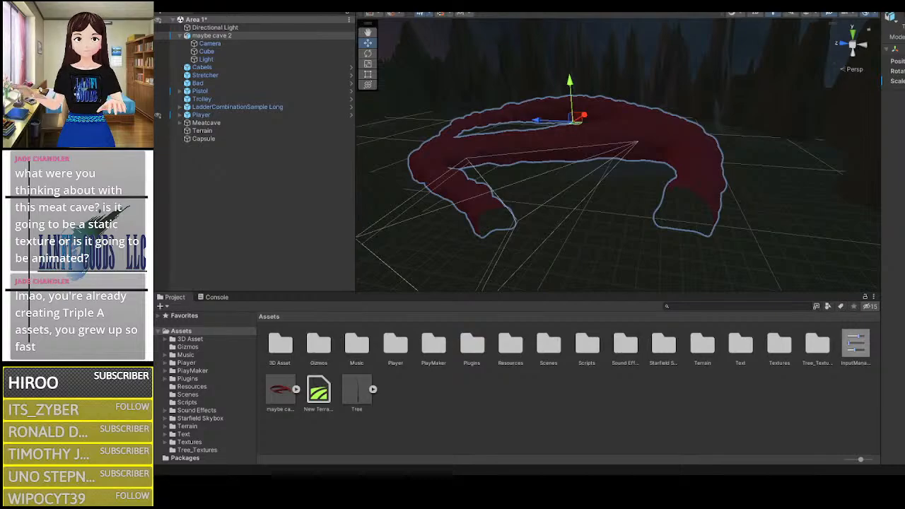
# Step: Try a box collider on the maybe cave 2 root and on its Cube mesh, undoing each
pyautogui.moveTo(749, 207); pyautogui.dragTo(648, 165, button='right')
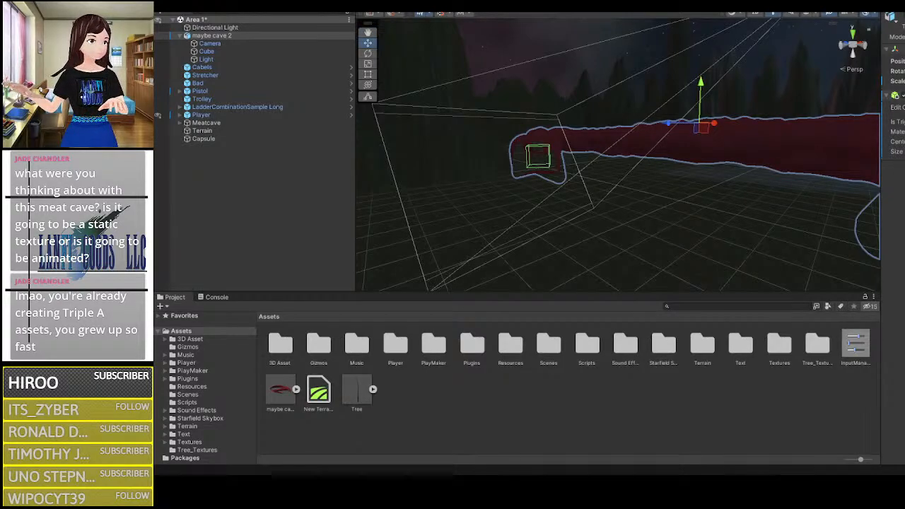
pyautogui.hotkey('ctrl', 'z')
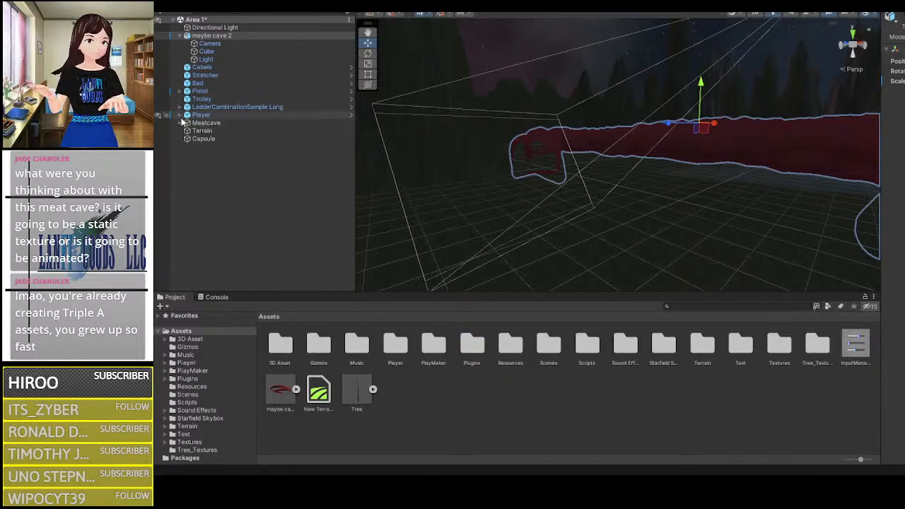
pyautogui.click(224, 52)
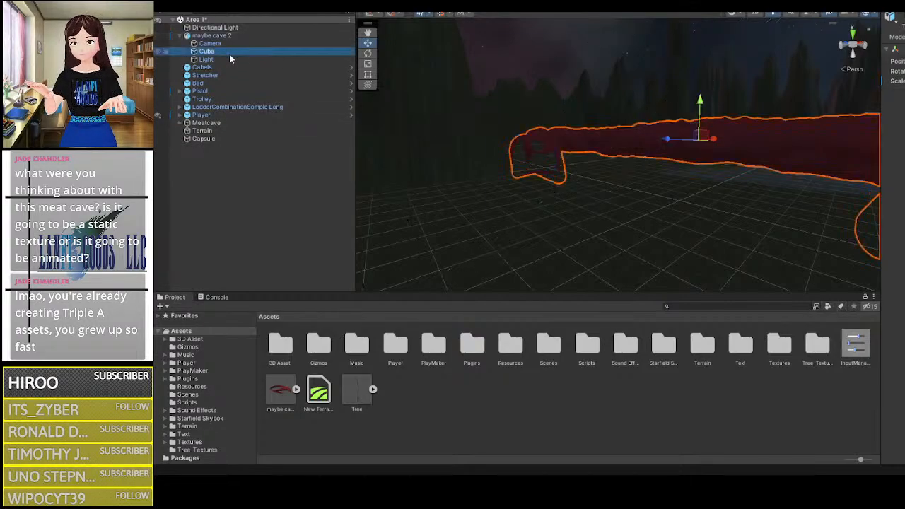
pyautogui.moveTo(802, 202); pyautogui.dragTo(820, 205, button='middle')
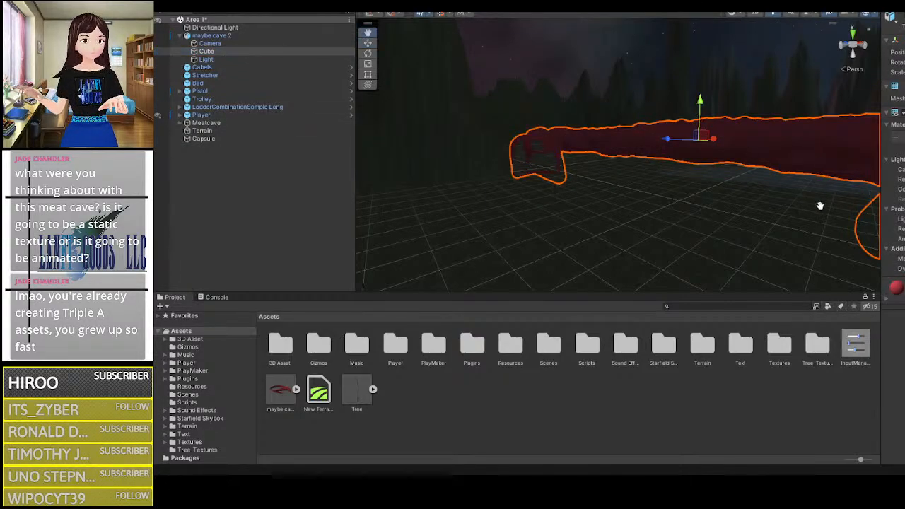
pyautogui.moveTo(758, 167); pyautogui.dragTo(848, 200, button='right')
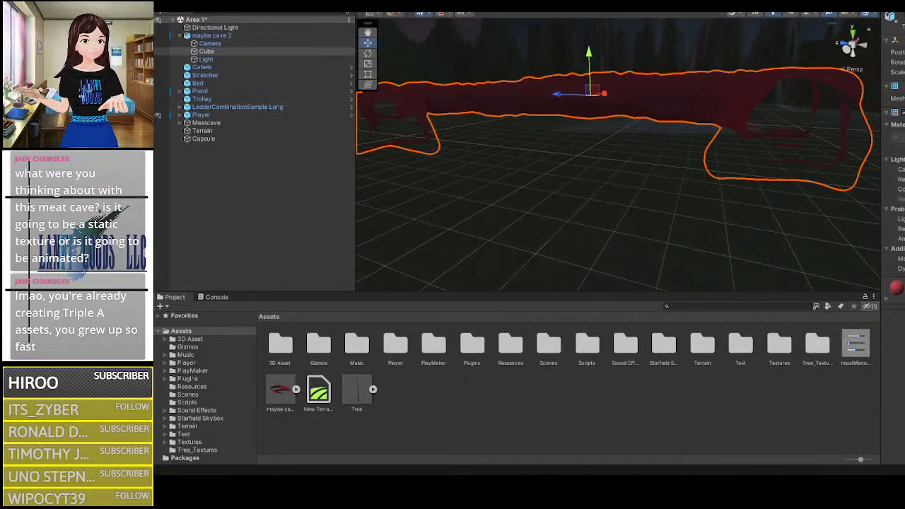
pyautogui.click(904, 346)
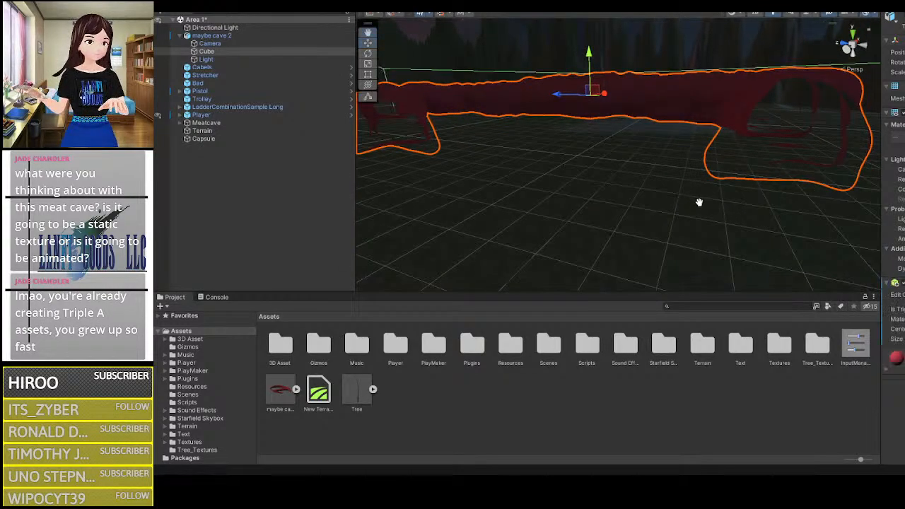
pyautogui.moveTo(643, 156); pyautogui.dragTo(625, 115, button='right')
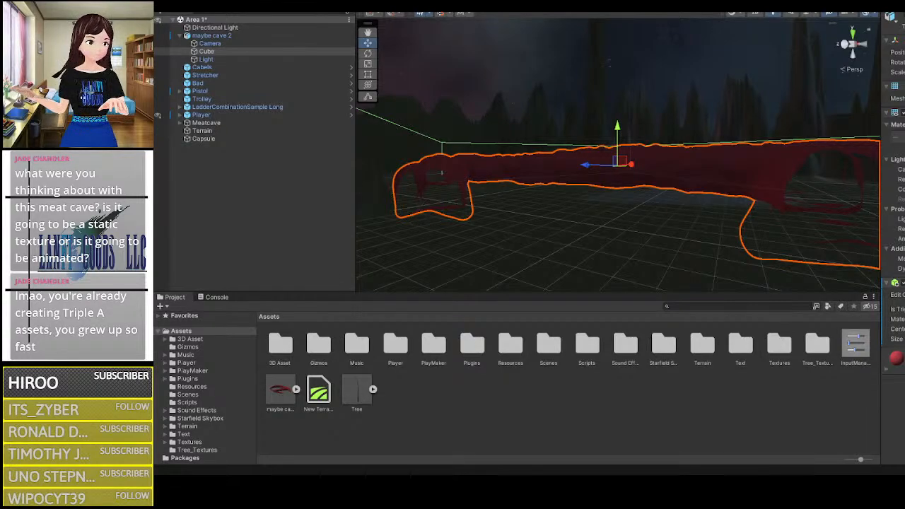
pyautogui.hotkey('ctrl', 'z')
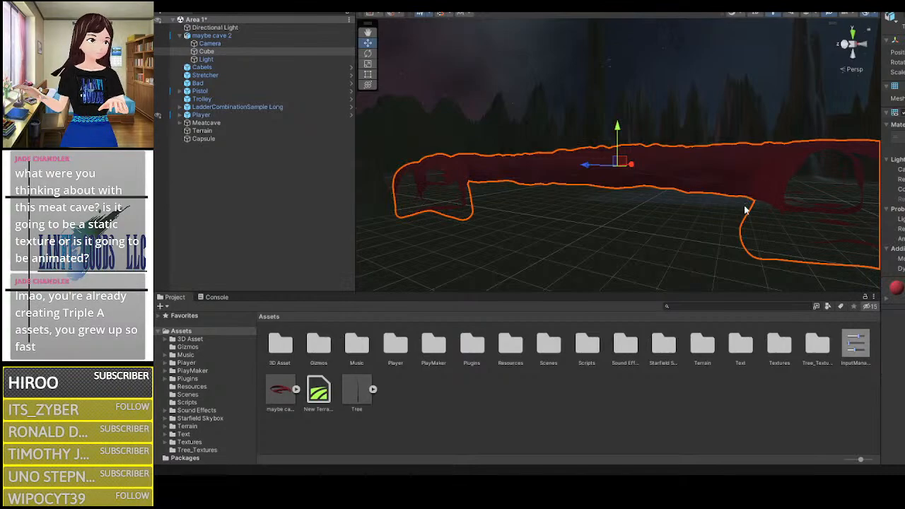
# Step: Play-test the Area 1 scene to check which camera the game view uses, and return to scene editing
pyautogui.press('q')
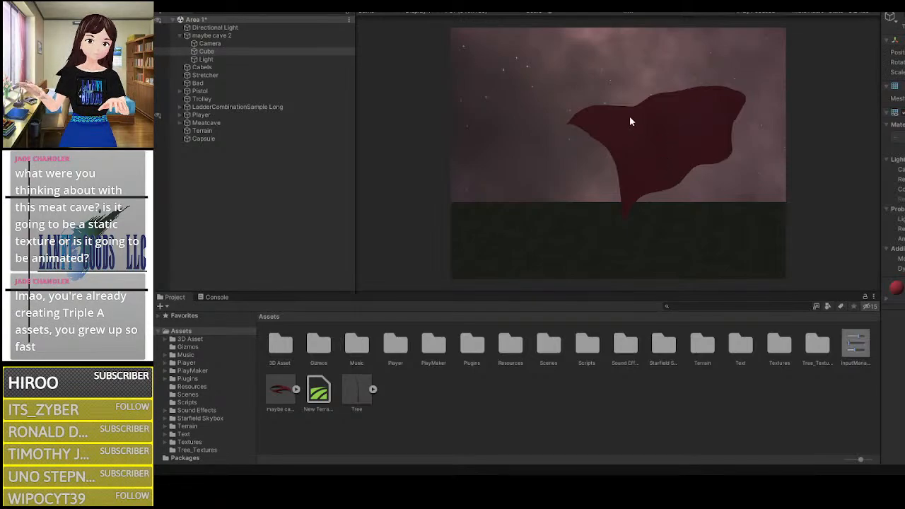
pyautogui.hotkey('ctrl', 'p')
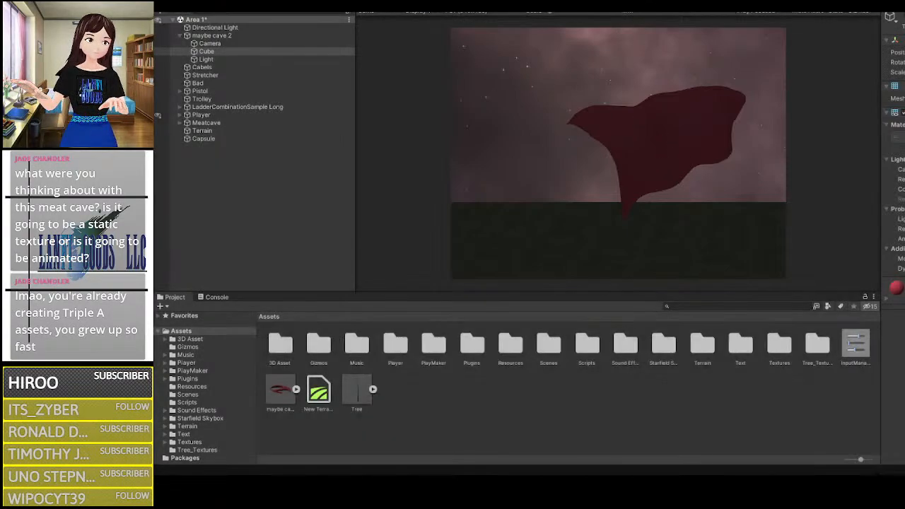
pyautogui.moveTo(651, 107); pyautogui.dragTo(632, 221, button='right')
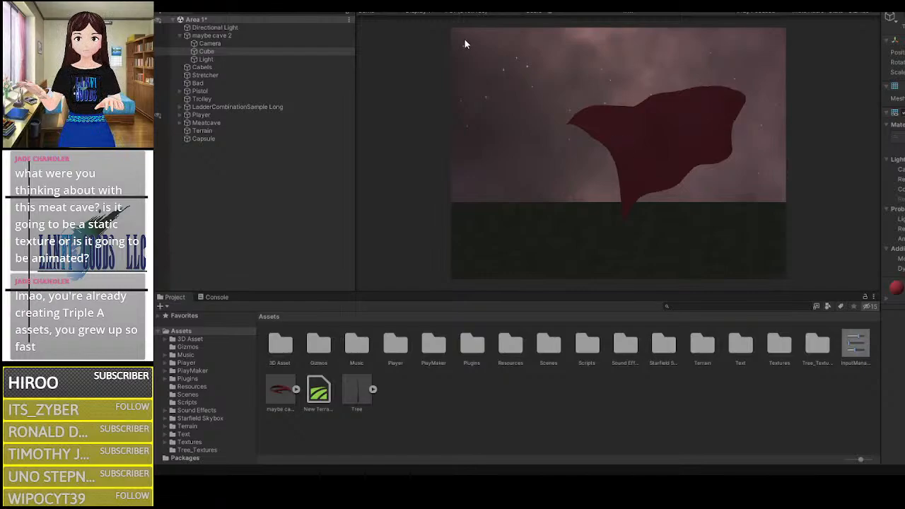
pyautogui.click(374, 4)
# Step: Disable the Camera component on the Camera object imported with maybe cave 2
pyautogui.moveTo(532, 138); pyautogui.dragTo(495, 97, button='middle')
pyautogui.moveTo(606, 139); pyautogui.dragTo(576, 56, button='right')
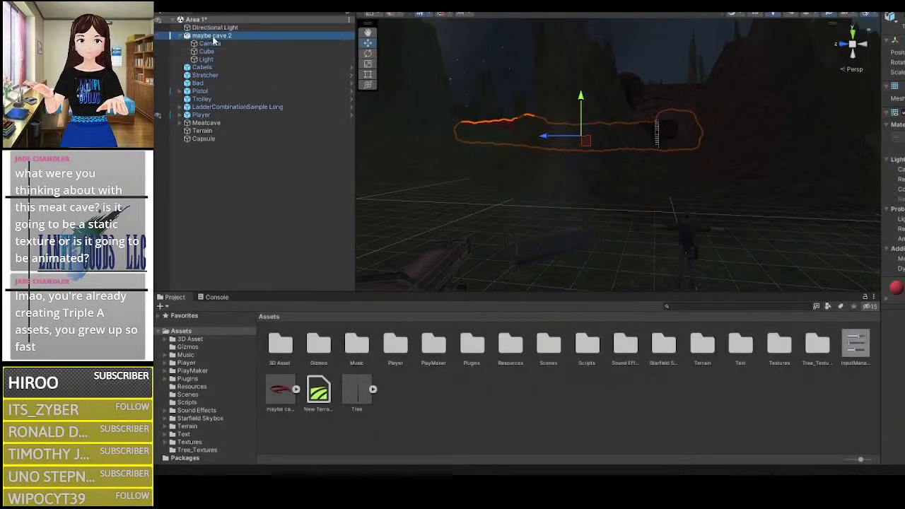
pyautogui.click(215, 44)
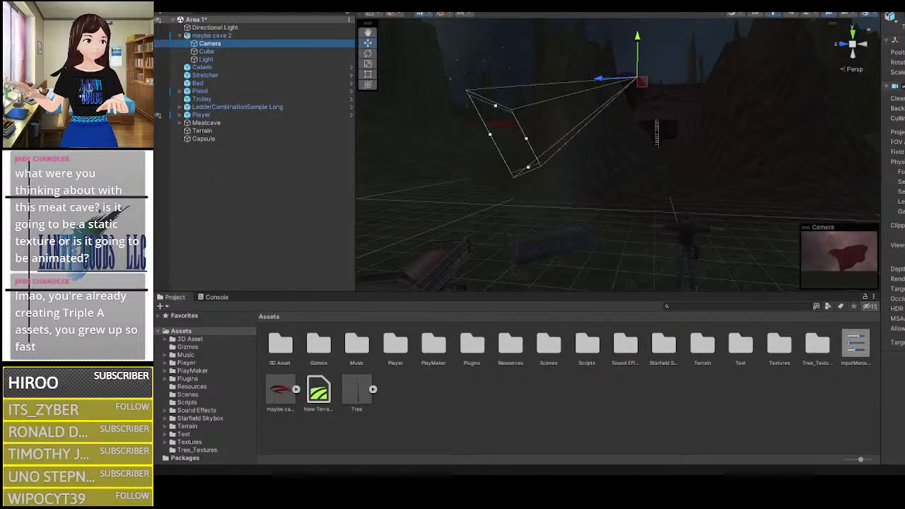
pyautogui.click(901, 87)
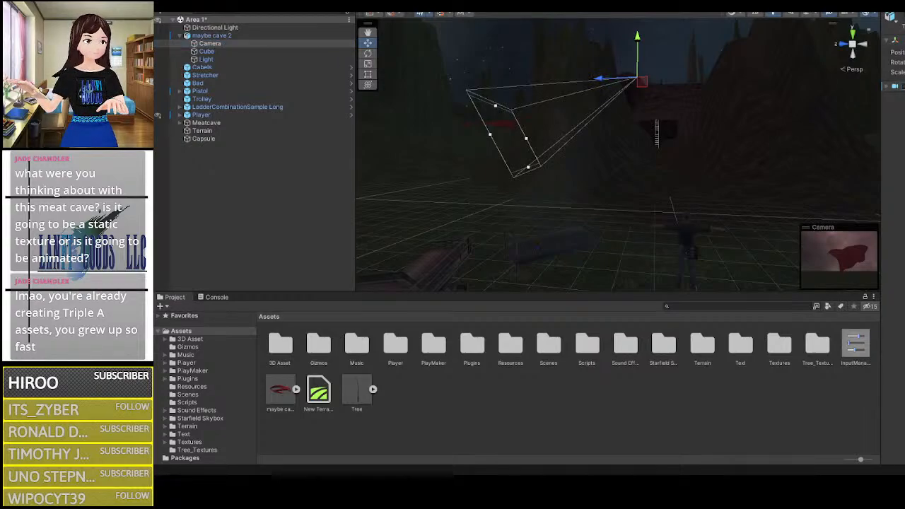
# Step: Play-test the Area 1 scene, walking the player around and through the red cave to examine its fit on the terrain, and return to scene editing
pyautogui.click(622, 2)
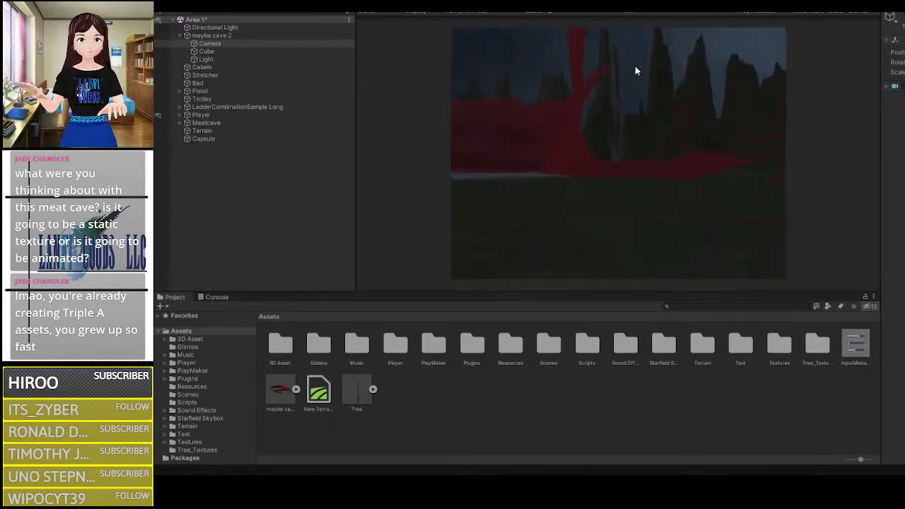
pyautogui.press('w')
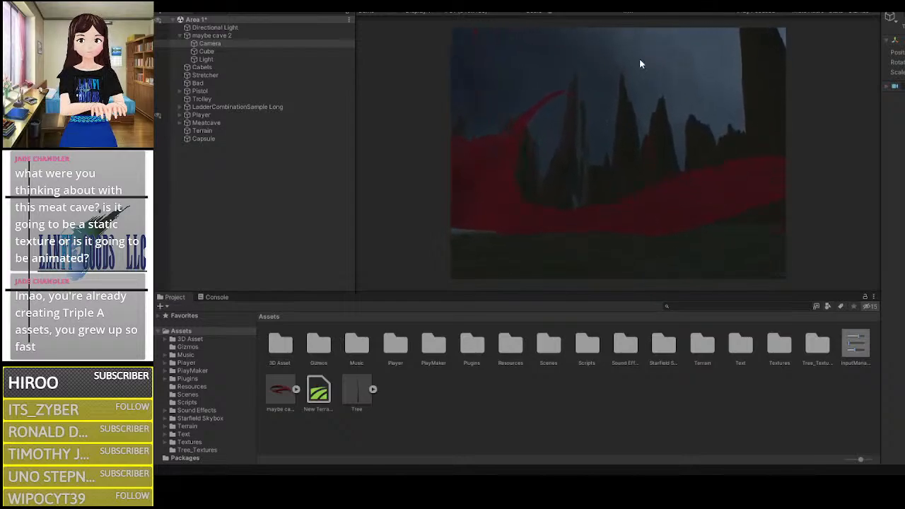
pyautogui.press('w')
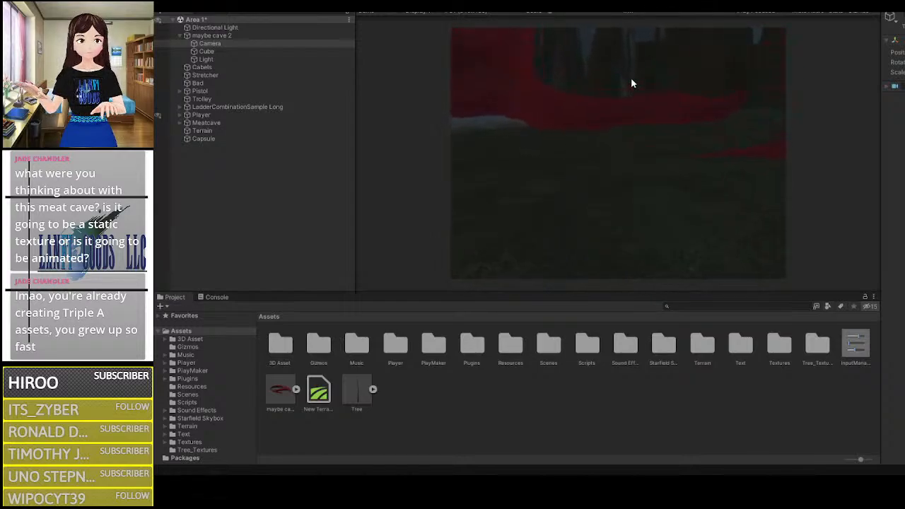
pyautogui.press('w')
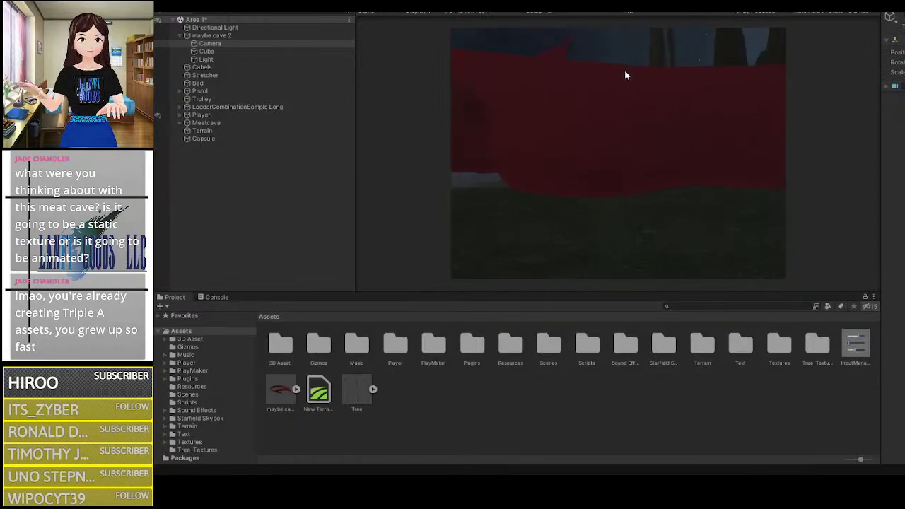
pyautogui.press('w')
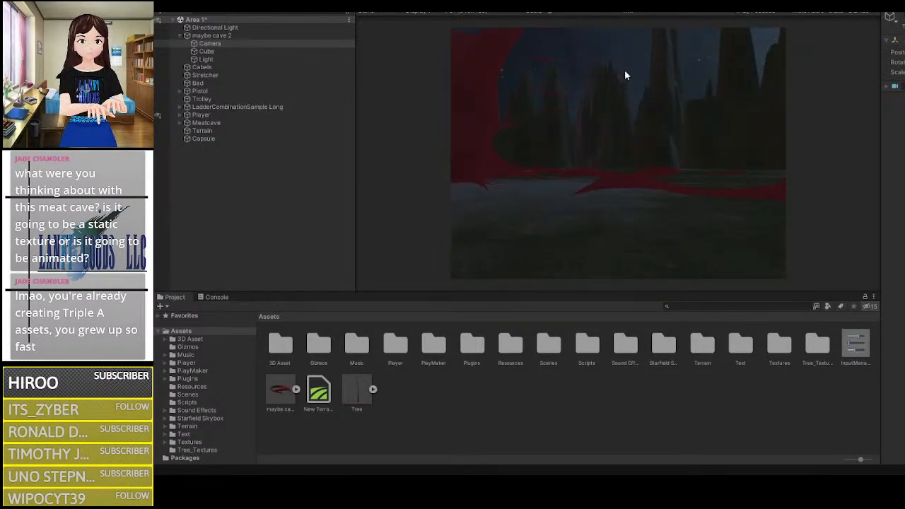
pyautogui.press('w')
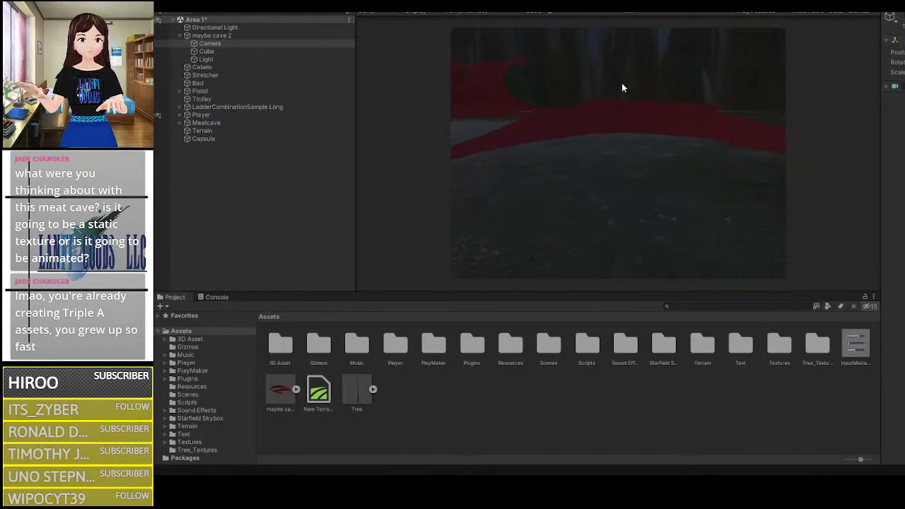
pyautogui.press('w')
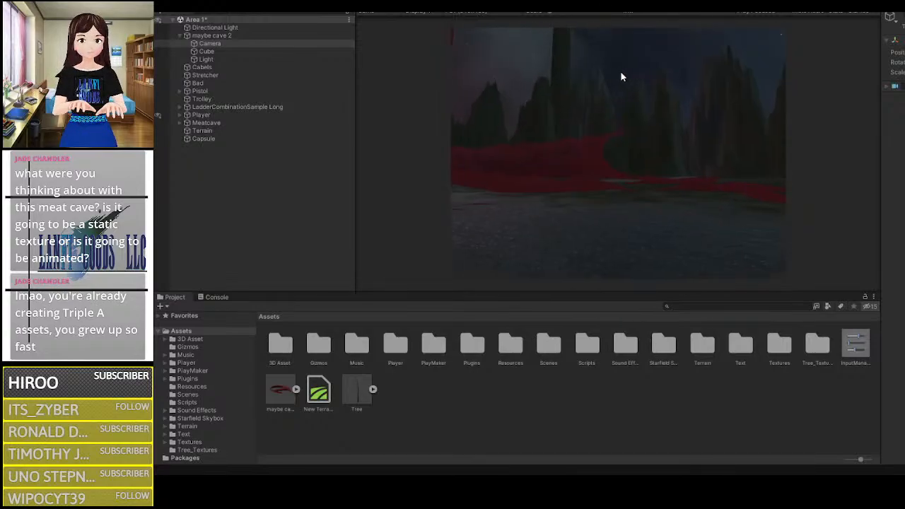
pyautogui.press('w')
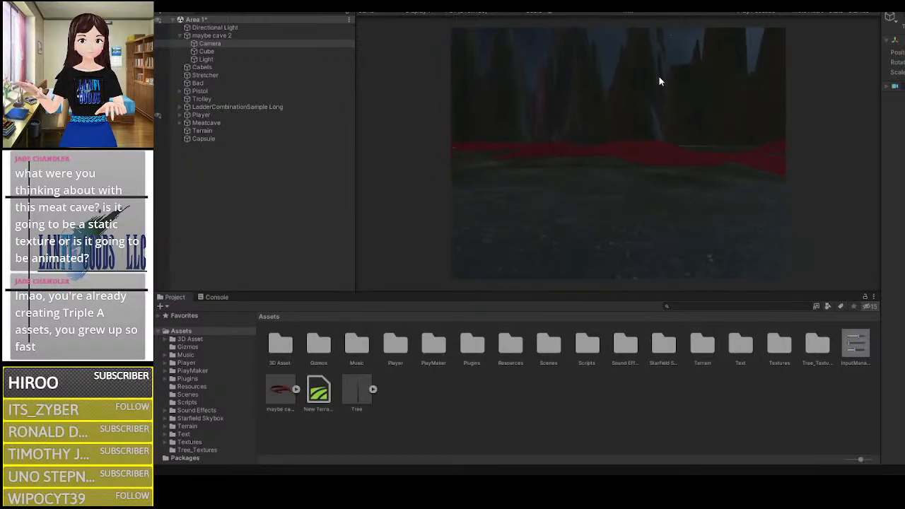
pyautogui.press('w')
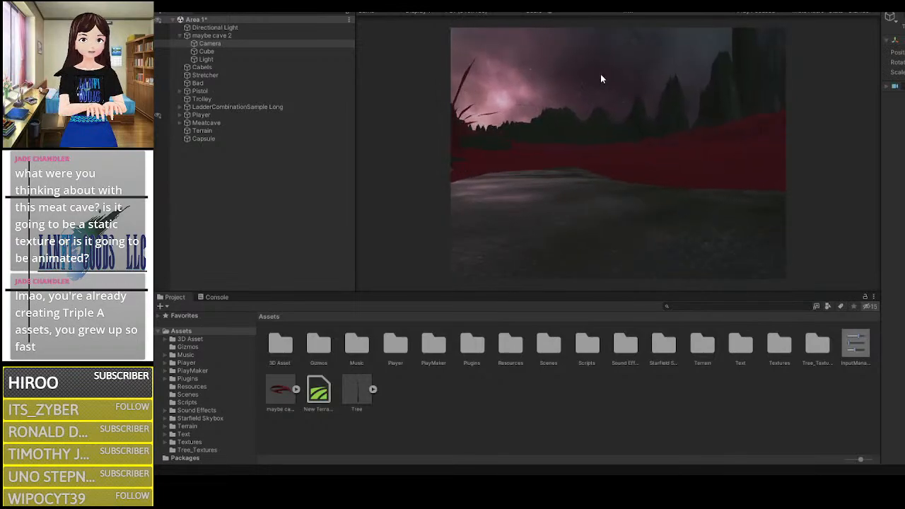
pyautogui.press('w')
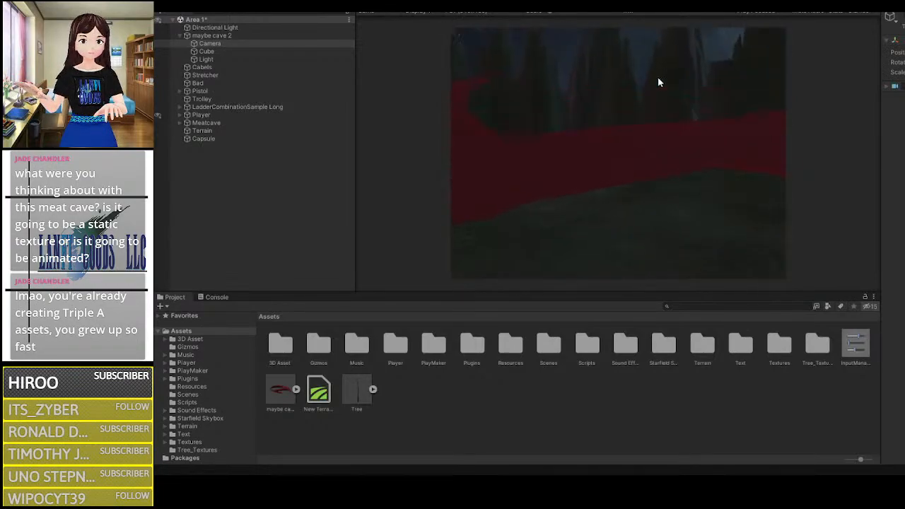
pyautogui.press('w')
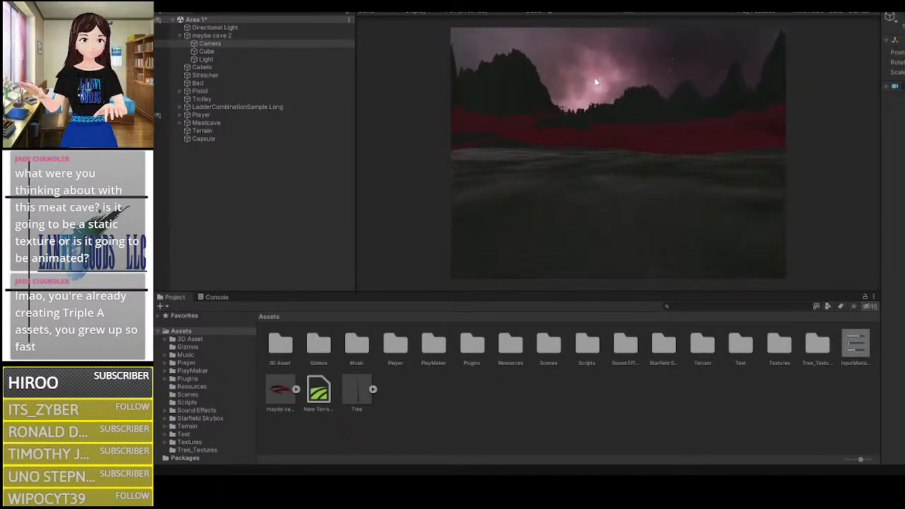
pyautogui.press('w')
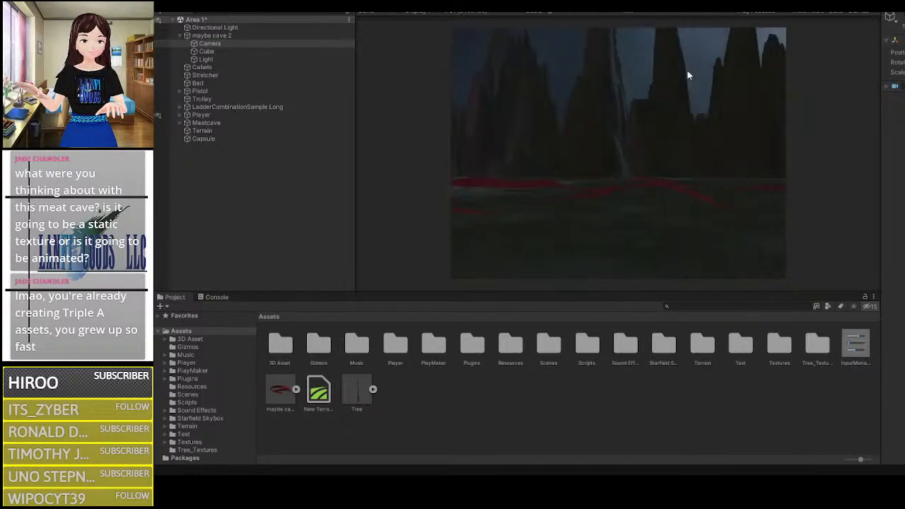
pyautogui.press('w')
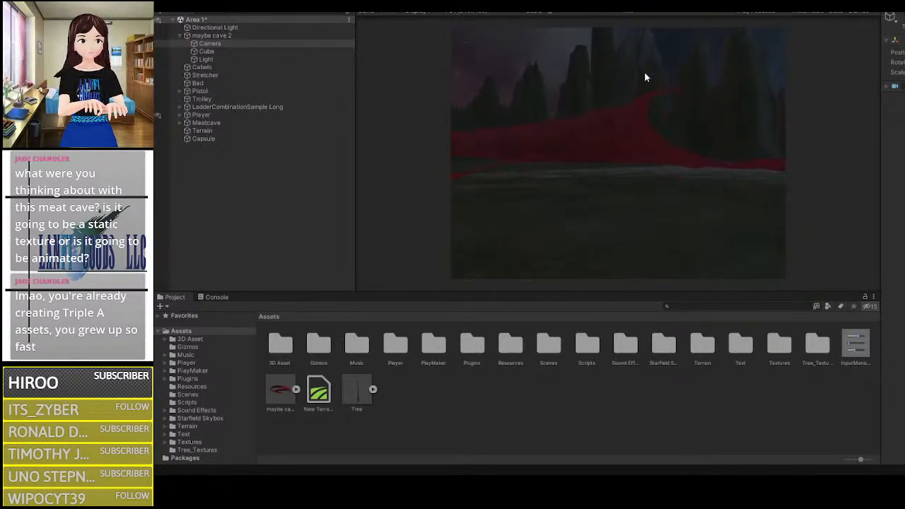
pyautogui.press('w')
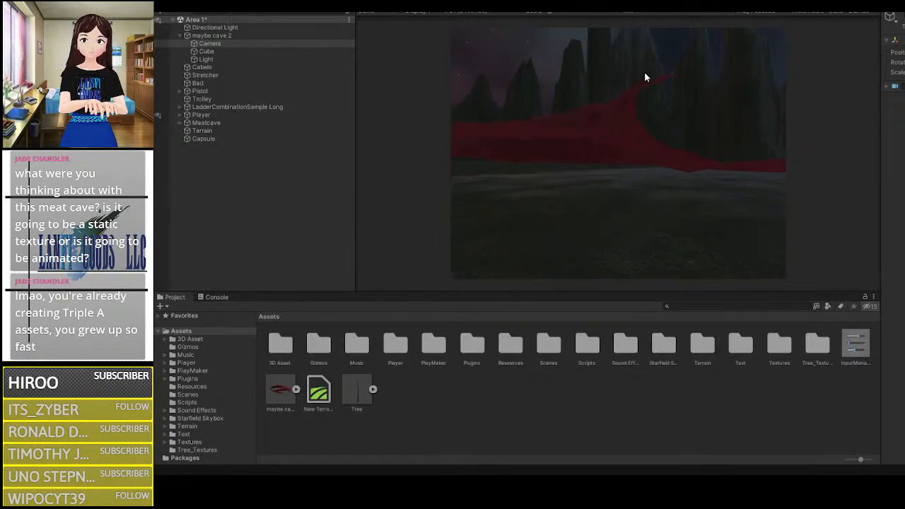
pyautogui.press('w')
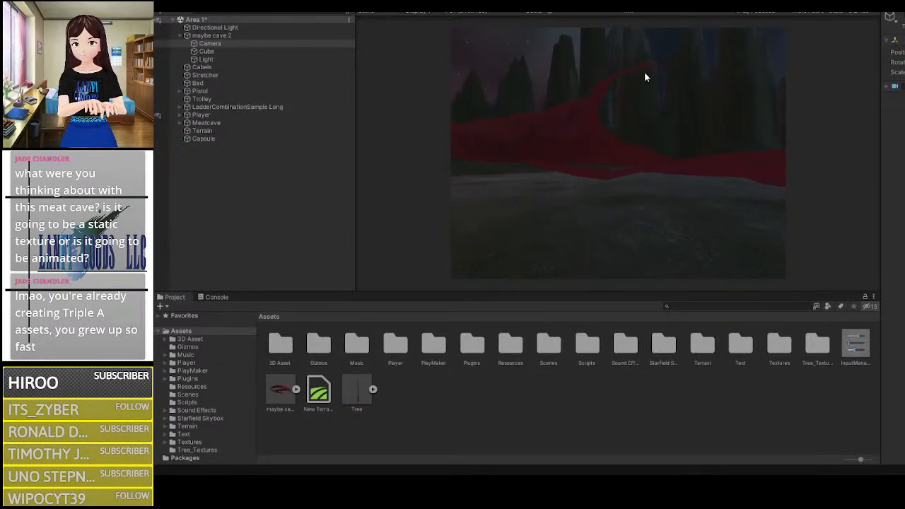
pyautogui.press('w')
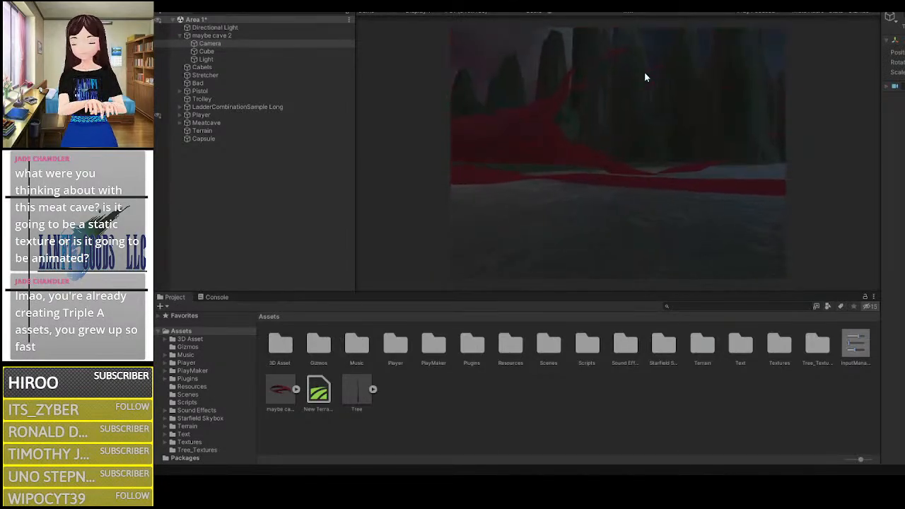
pyautogui.press('w')
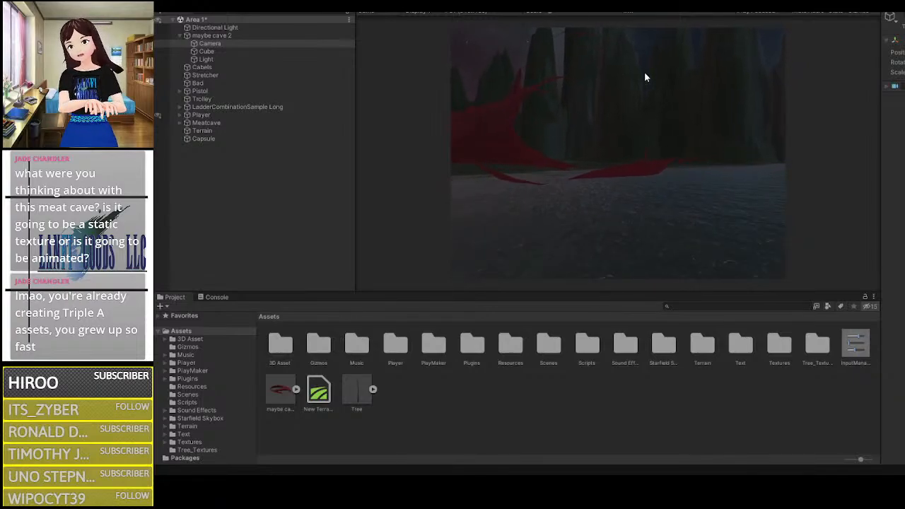
pyautogui.press('w')
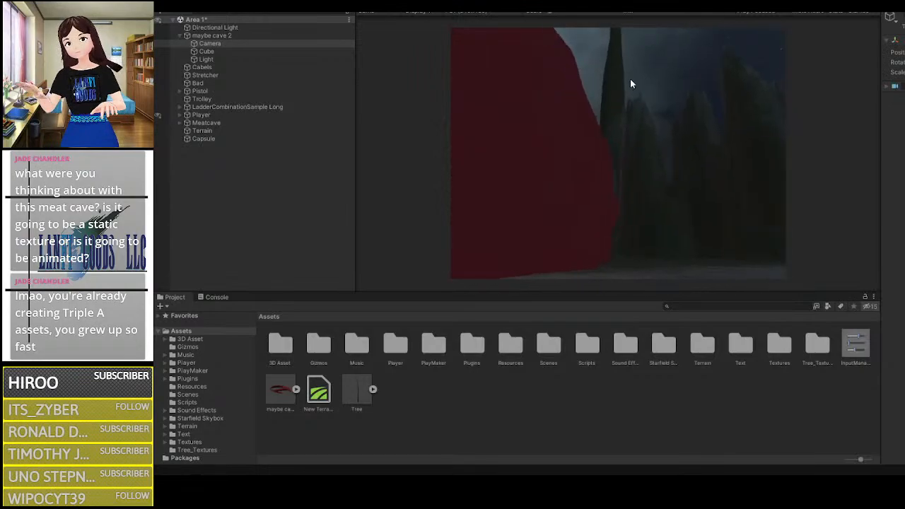
pyautogui.click(598, 6)
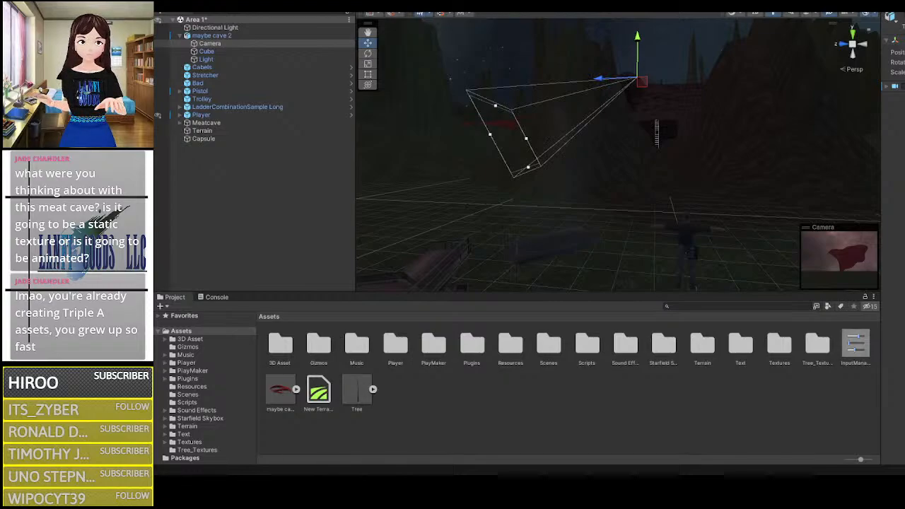
# Step: Place the maybe cave 3 model on the Area 1 terrain and delete the maybe cave 2 object from the scene
pyautogui.press('q')
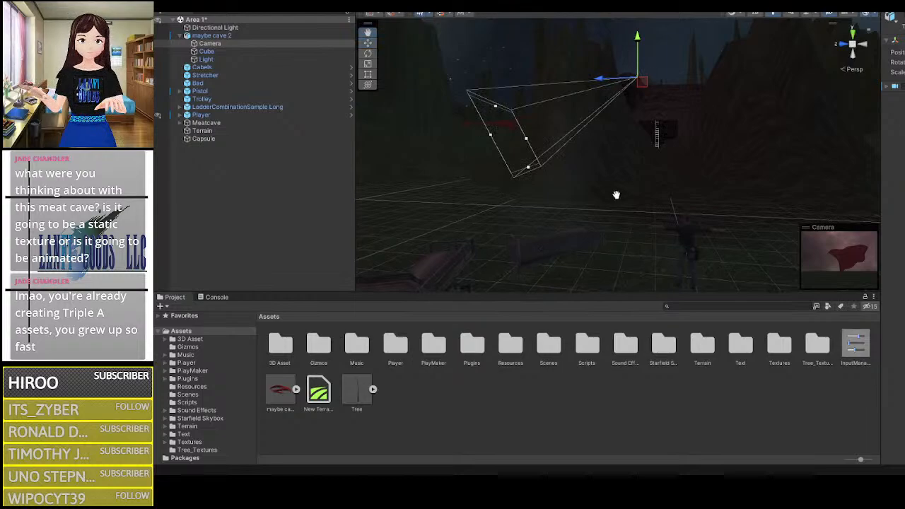
pyautogui.moveTo(628, 164); pyautogui.dragTo(706, 198, button='right')
pyautogui.press('d')
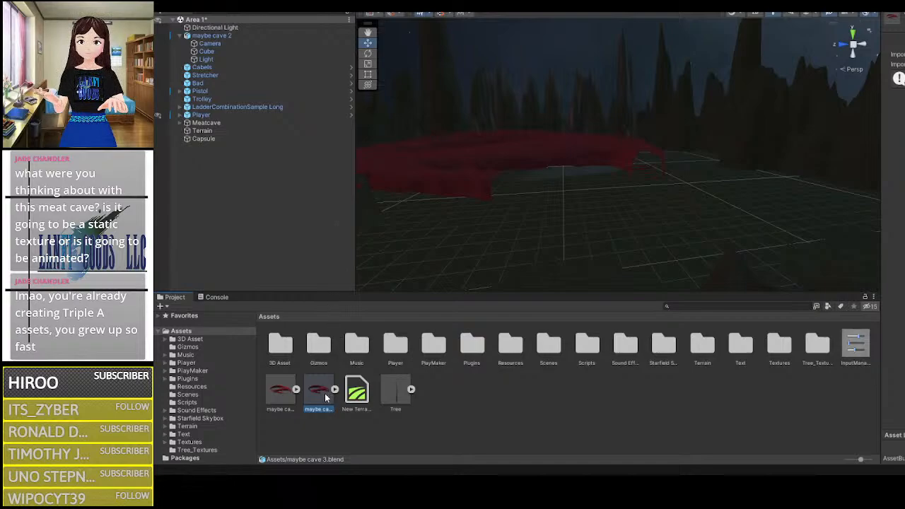
pyautogui.moveTo(325, 393); pyautogui.dragTo(613, 227)
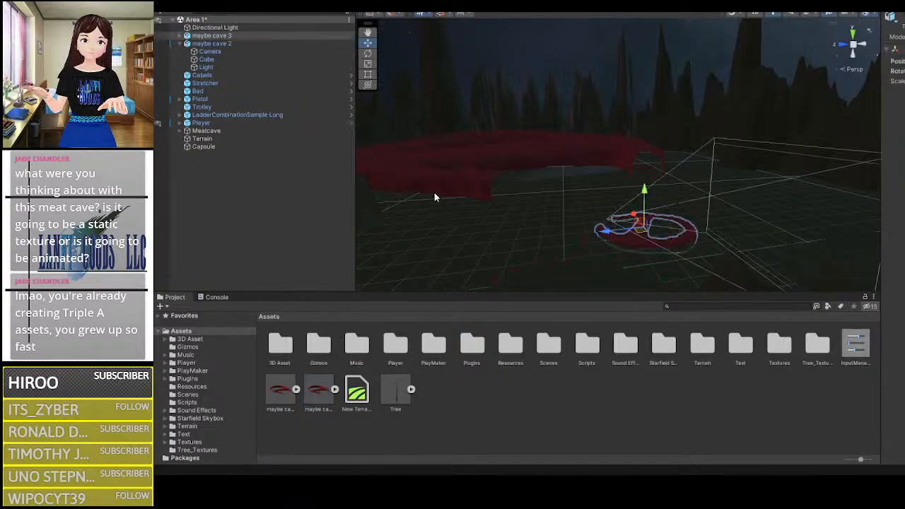
pyautogui.click(225, 43)
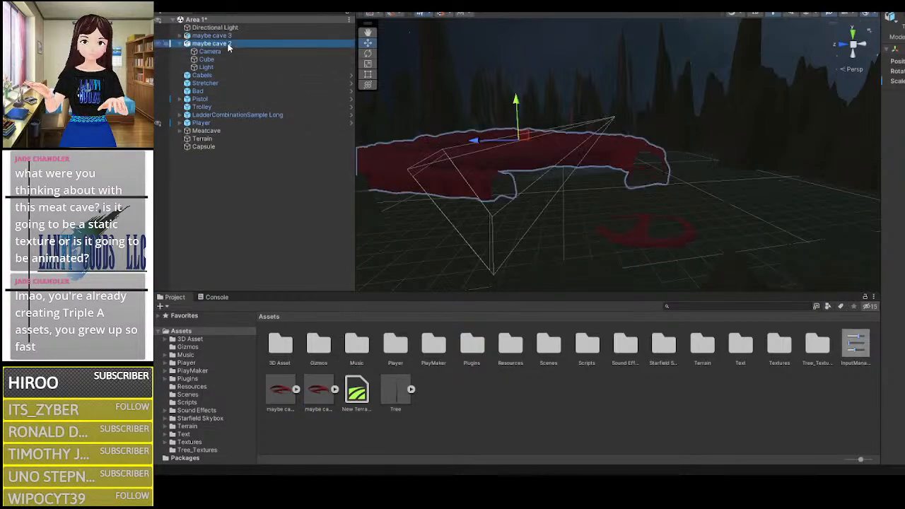
pyautogui.press('Delete')
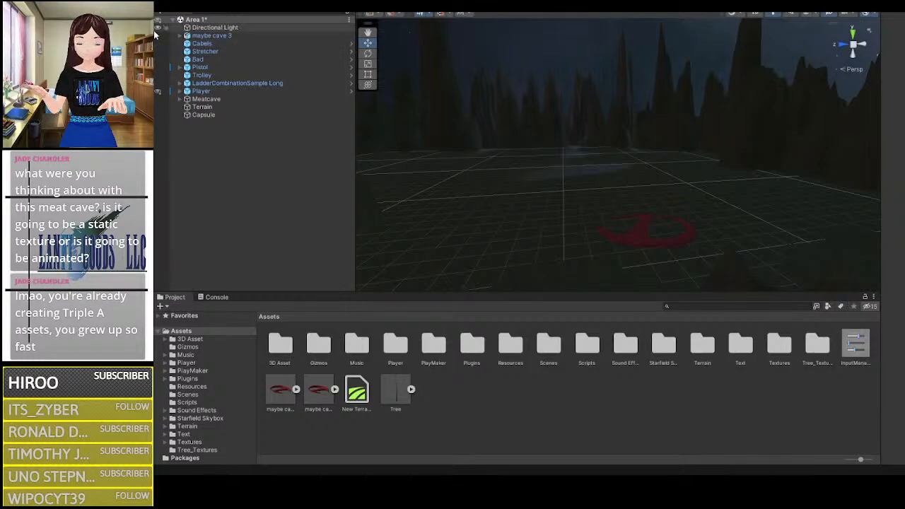
# Step: Disable the Camera component on the Camera object imported with maybe cave 3
pyautogui.click(203, 35)
pyautogui.click(180, 35)
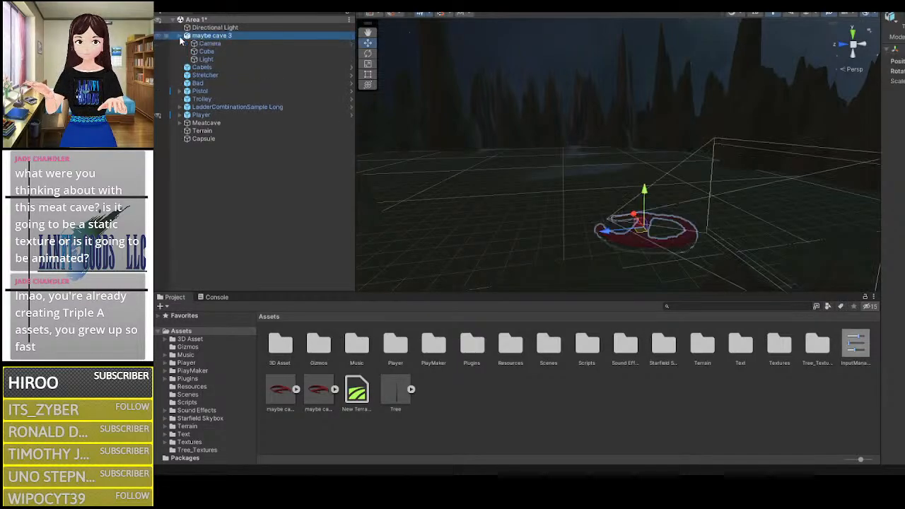
pyautogui.click(206, 43)
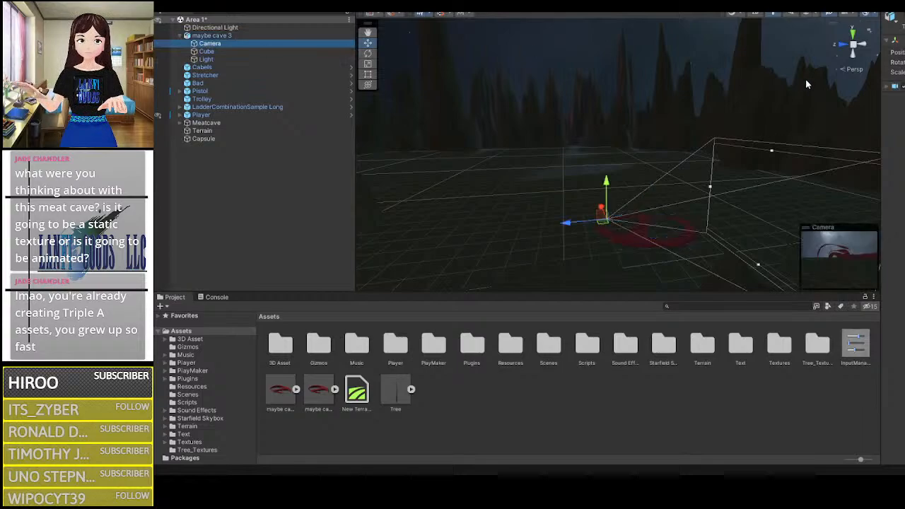
pyautogui.click(902, 86)
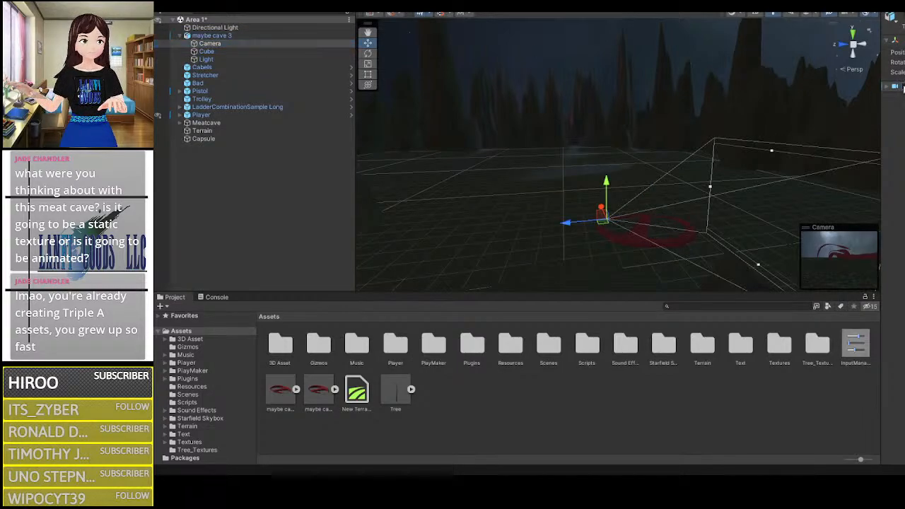
# Step: Enlarge the maybe cave 3 root object by entering 5 for its scale values
pyautogui.click(209, 36)
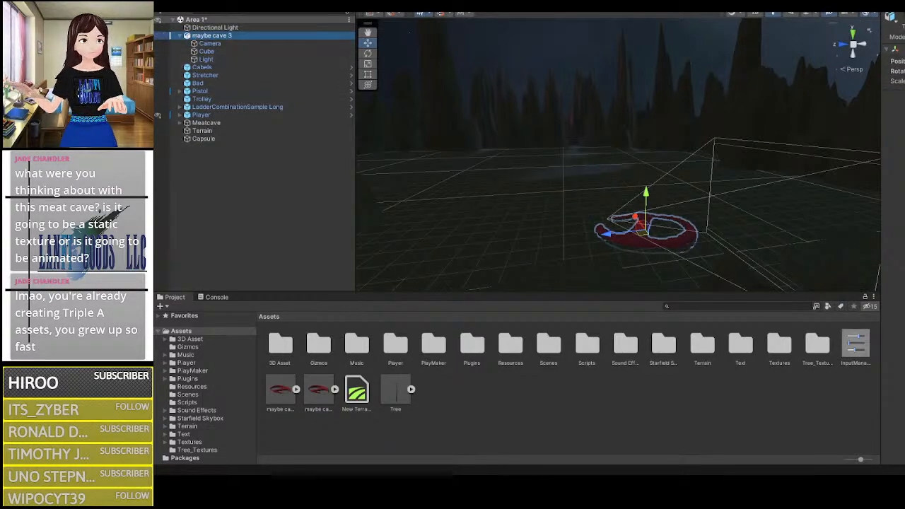
pyautogui.click(902, 81)
pyautogui.press('Tab')
pyautogui.write('5')
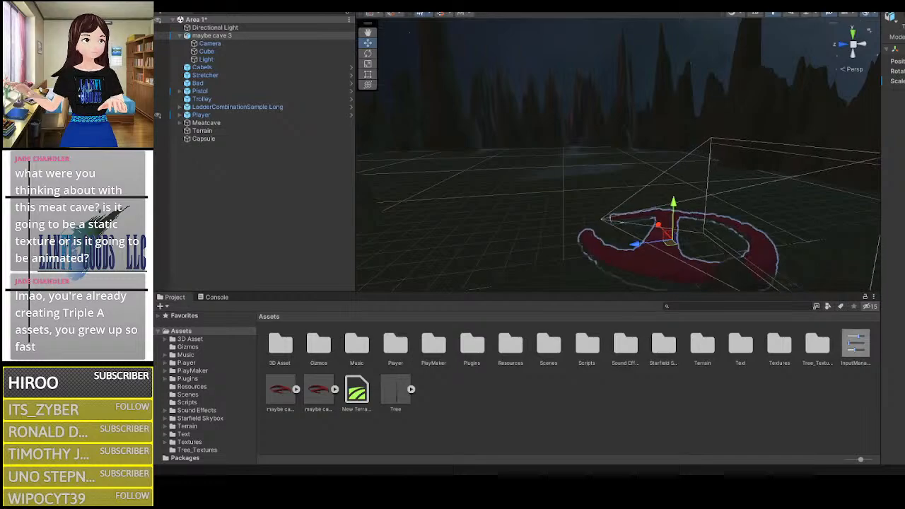
pyautogui.press('Tab')
pyautogui.write('5')
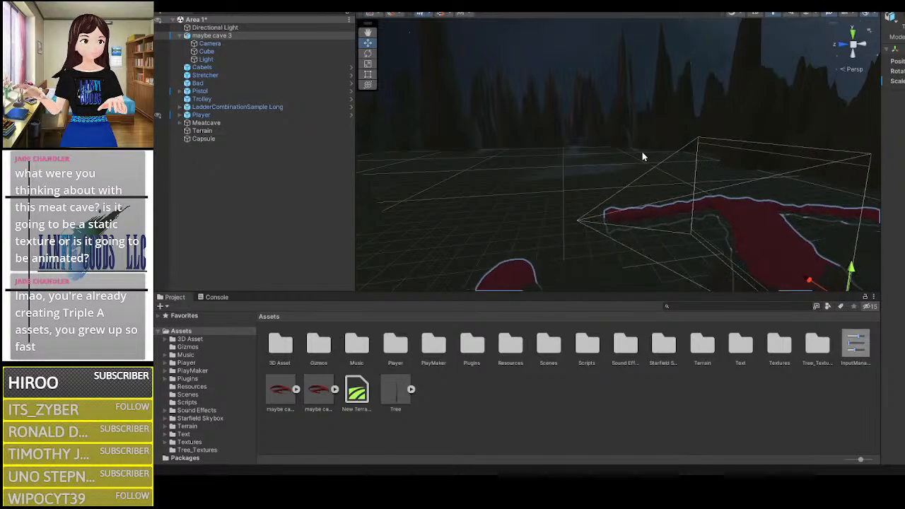
# Step: Reselect the maybe cave 3 root object and raise it so the cave stands above the terrain surface
pyautogui.click(636, 151)
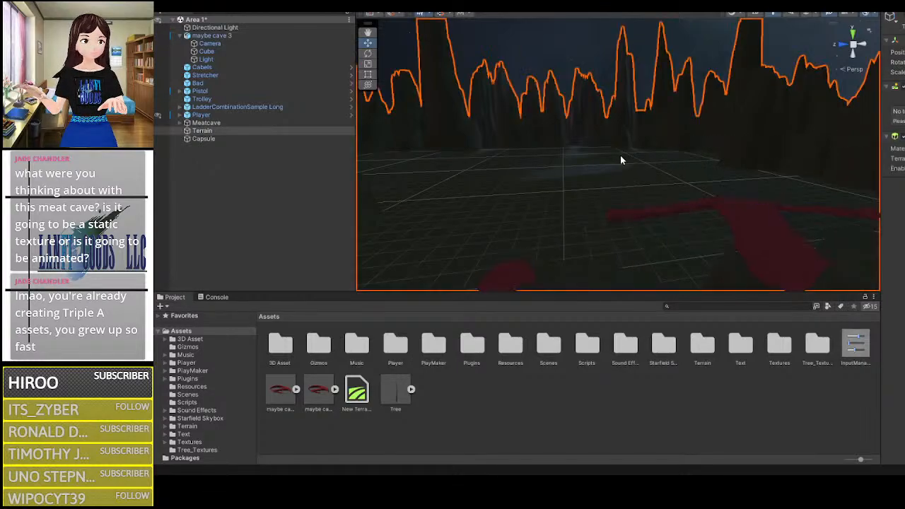
pyautogui.click(209, 36)
pyautogui.press('w')
pyautogui.moveTo(484, 88); pyautogui.dragTo(711, 91, button='right')
pyautogui.moveTo(711, 92); pyautogui.dragTo(709, 11)
pyautogui.moveTo(712, 68); pyautogui.dragTo(721, 12, button='right')
pyautogui.press('w')
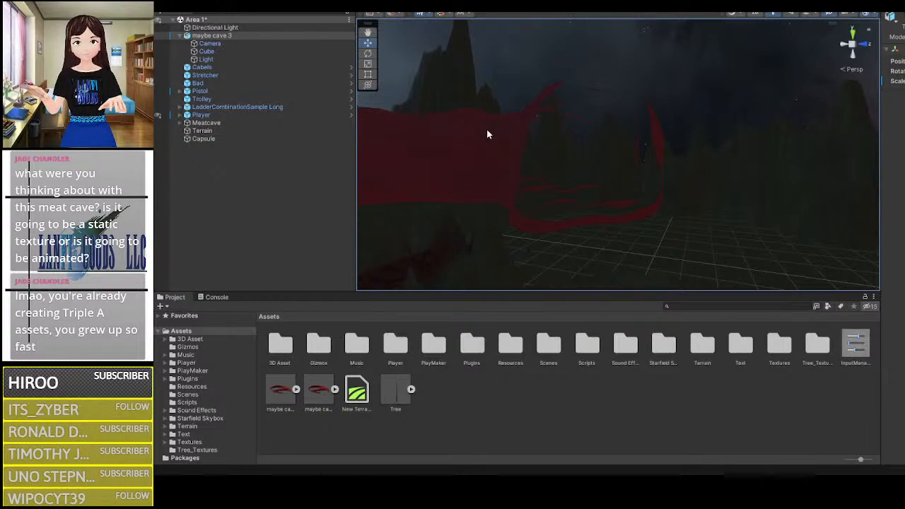
# Step: Place the Baby first chair model on the open terrain near the cave
pyautogui.moveTo(582, 178); pyautogui.dragTo(583, 175, button='middle')
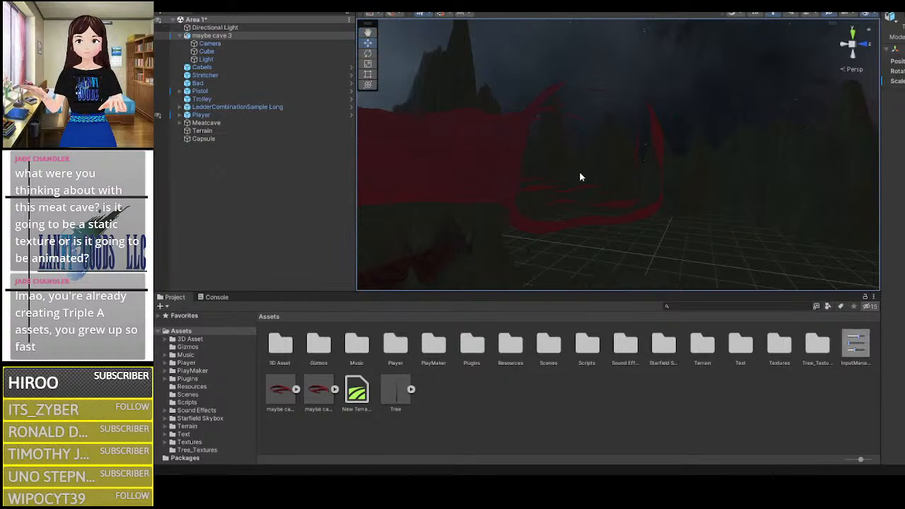
pyautogui.moveTo(578, 162); pyautogui.dragTo(190, 125, button='right')
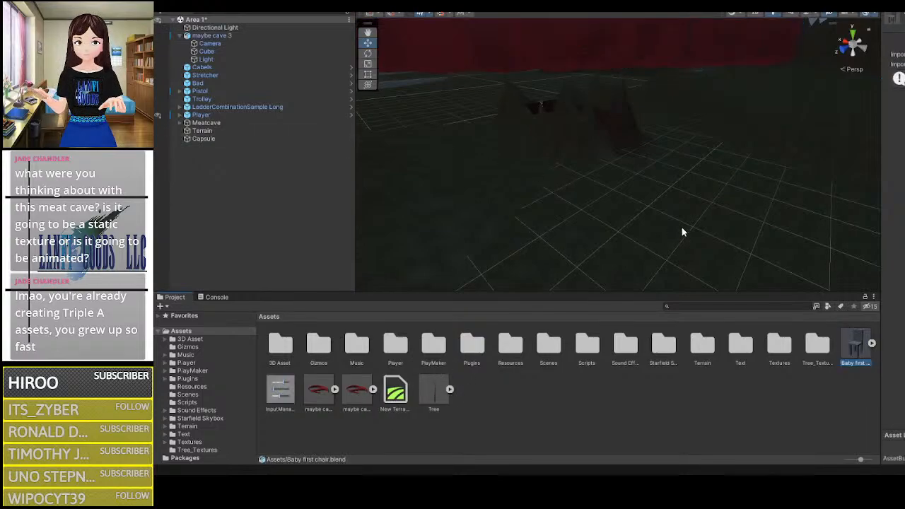
pyautogui.moveTo(852, 349); pyautogui.dragTo(640, 212)
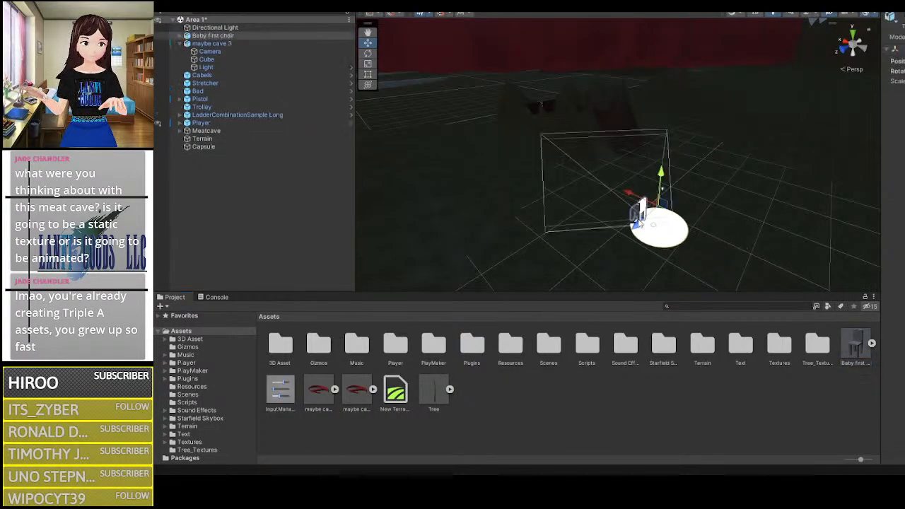
# Step: Add a Mesh Collider component to the Cube object inside Baby first chair
pyautogui.moveTo(606, 210); pyautogui.dragTo(733, 165, button='right')
pyautogui.press('w')
pyautogui.press('s')
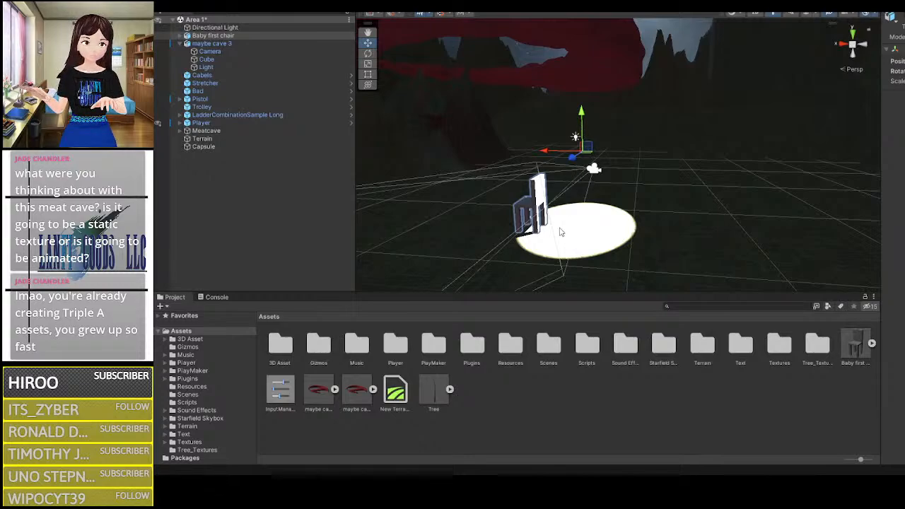
pyautogui.click(182, 36)
pyautogui.click(181, 35)
pyautogui.click(206, 50)
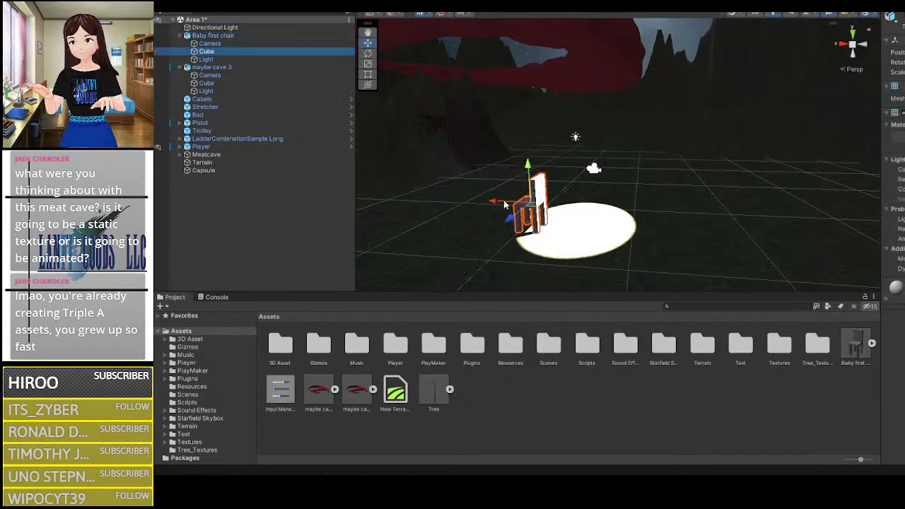
pyautogui.moveTo(585, 215); pyautogui.dragTo(831, 266, button='right')
pyautogui.press('a')
pyautogui.press('w')
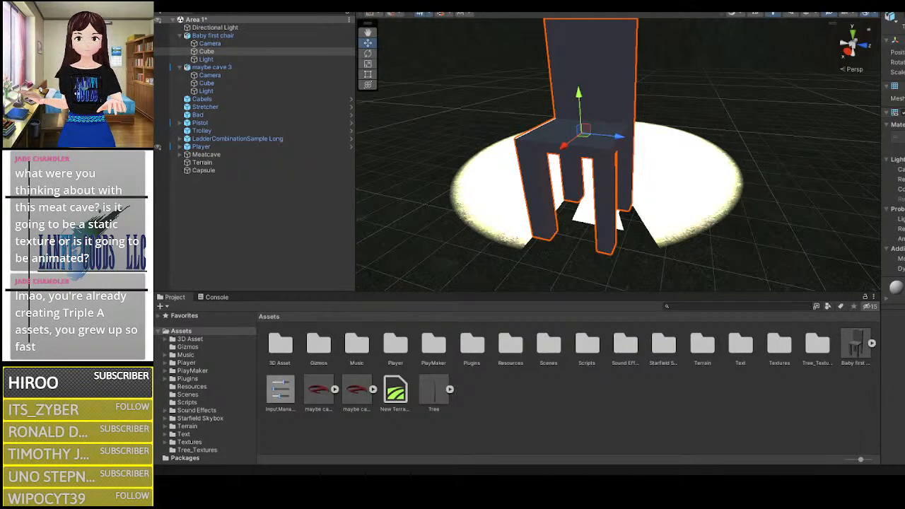
pyautogui.press('Return')
pyautogui.scroll(-3, 782, 201)
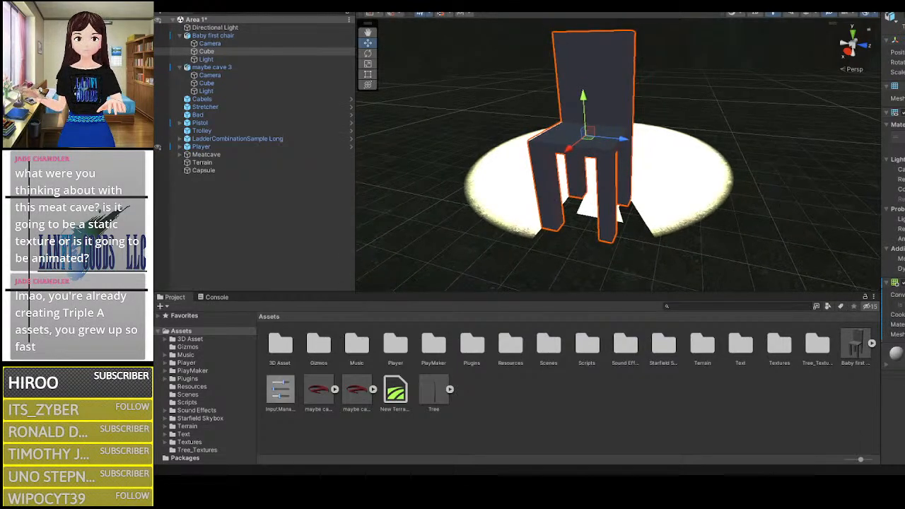
# Step: Make the chair's Mesh Collider convex and inspect its outline around the seat and backrest
pyautogui.click(901, 295)
pyautogui.moveTo(771, 195); pyautogui.dragTo(615, 339, button='middle')
pyautogui.moveTo(707, 206); pyautogui.dragTo(506, 168, button='right')
pyautogui.moveTo(504, 169); pyautogui.dragTo(548, 173, button='right')
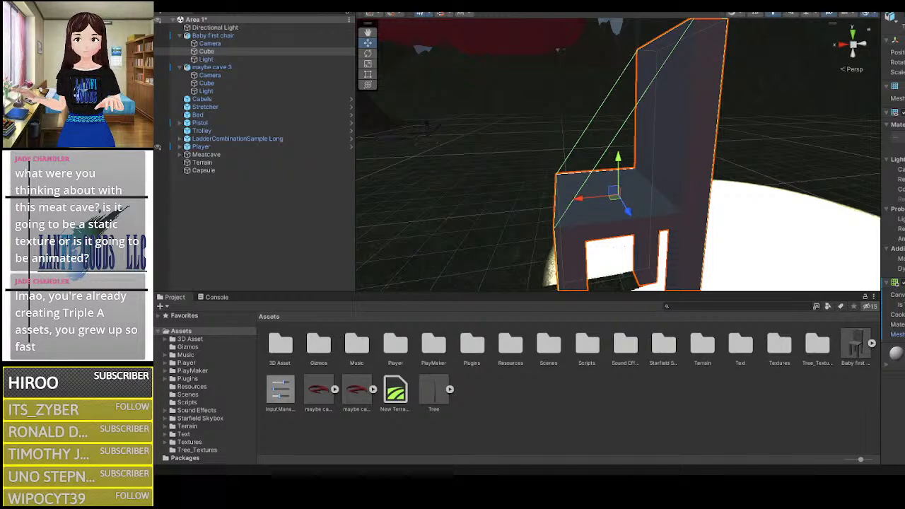
pyautogui.keyDown('alt'); pyautogui.moveTo(841, 266); pyautogui.dragTo(653, 231); pyautogui.keyUp('alt')
pyautogui.scroll(3, 653, 231)
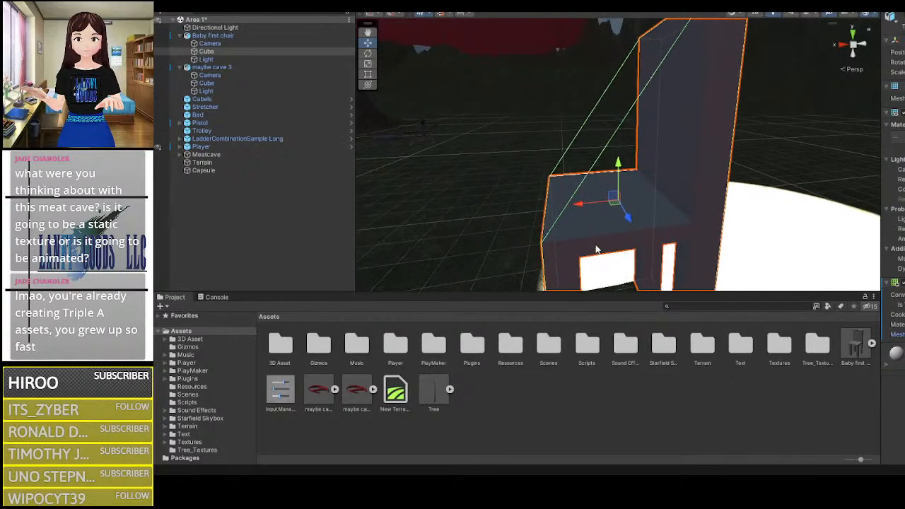
pyautogui.moveTo(603, 192); pyautogui.dragTo(660, 35, button='middle')
pyautogui.scroll(-2, 704, 212)
pyautogui.moveTo(705, 212); pyautogui.dragTo(695, 245, button='middle')
pyautogui.scroll(-5, 706, 205)
pyautogui.scroll(-5, 694, 245)
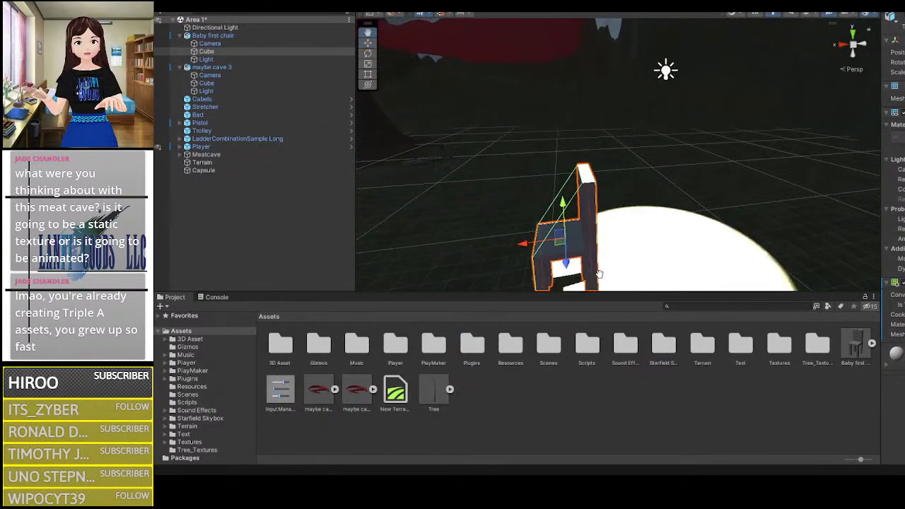
# Step: Undo the separate shift of the chair mesh and move the whole Baby first chair root object across the terrain
pyautogui.moveTo(593, 235); pyautogui.dragTo(542, 161)
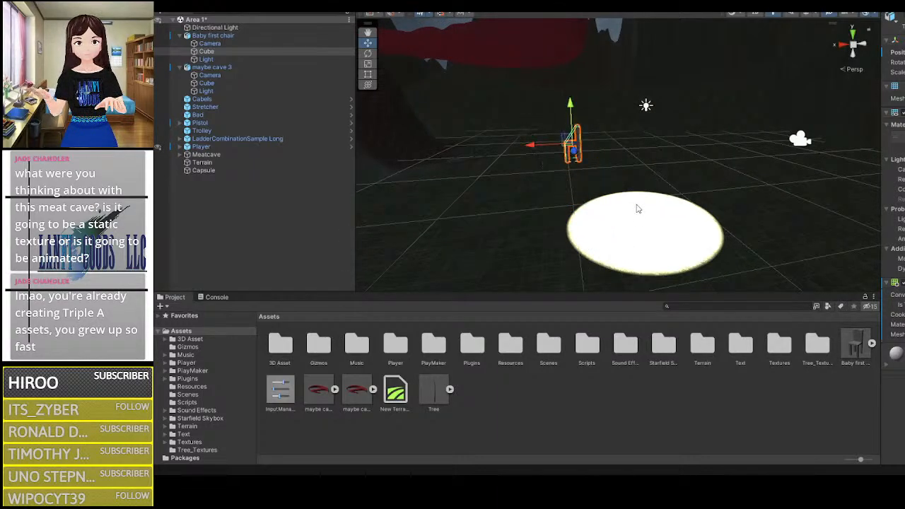
pyautogui.hotkey('ctrl', 'z')
pyautogui.click(233, 35)
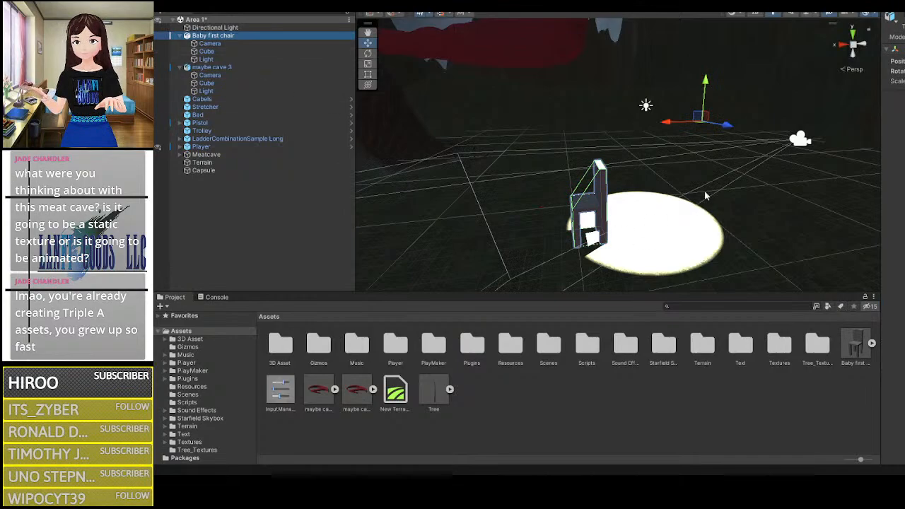
pyautogui.moveTo(712, 129); pyautogui.dragTo(615, 123)
pyautogui.moveTo(615, 123); pyautogui.dragTo(720, 334, button='middle')
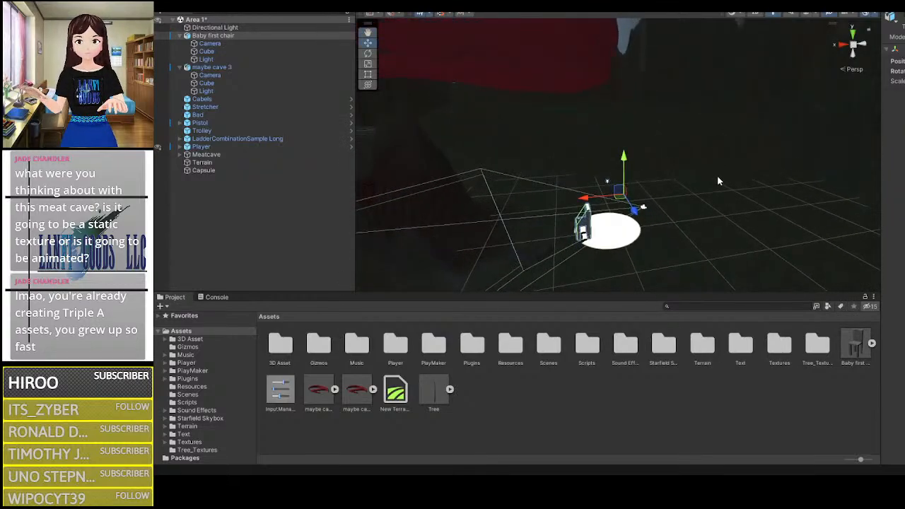
# Step: Scale down the Baby first chair root object and lower it so the chair stands on the terrain
pyautogui.moveTo(720, 180); pyautogui.dragTo(106, 223, button='right')
pyautogui.press('w')
pyautogui.press('a')
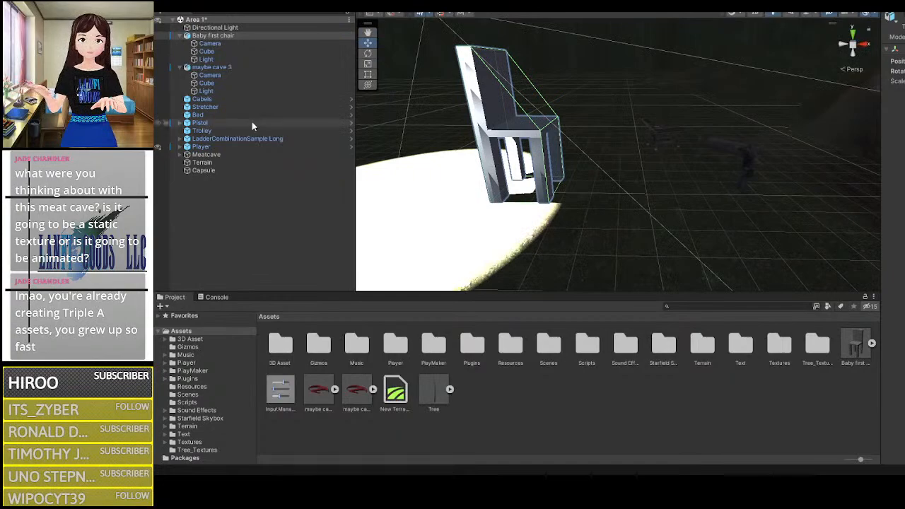
pyautogui.scroll(-3, 475, 94)
pyautogui.scroll(-5, 475, 95)
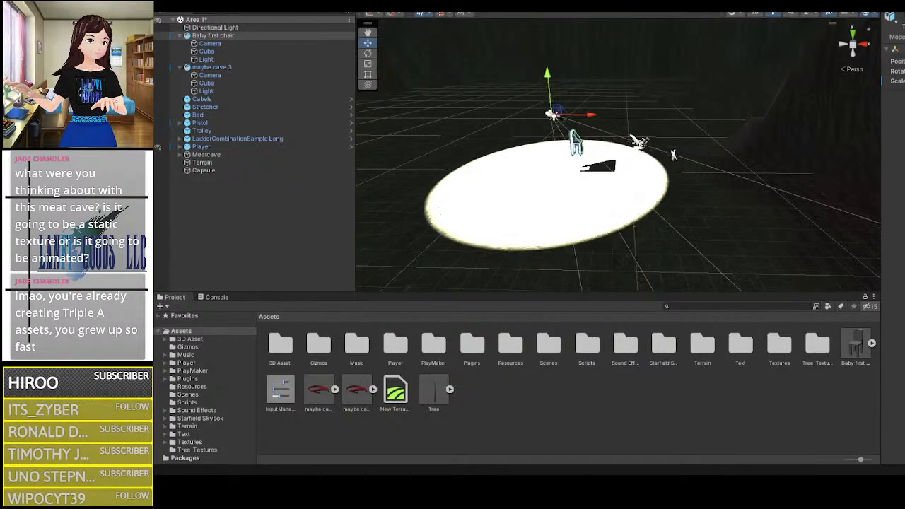
pyautogui.moveTo(548, 73); pyautogui.dragTo(557, 92)
pyautogui.keyDown('alt'); pyautogui.moveTo(661, 130); pyautogui.dragTo(664, 129); pyautogui.keyUp('alt')
pyautogui.press('w')
pyautogui.moveTo(664, 129); pyautogui.dragTo(576, 63, button='right')
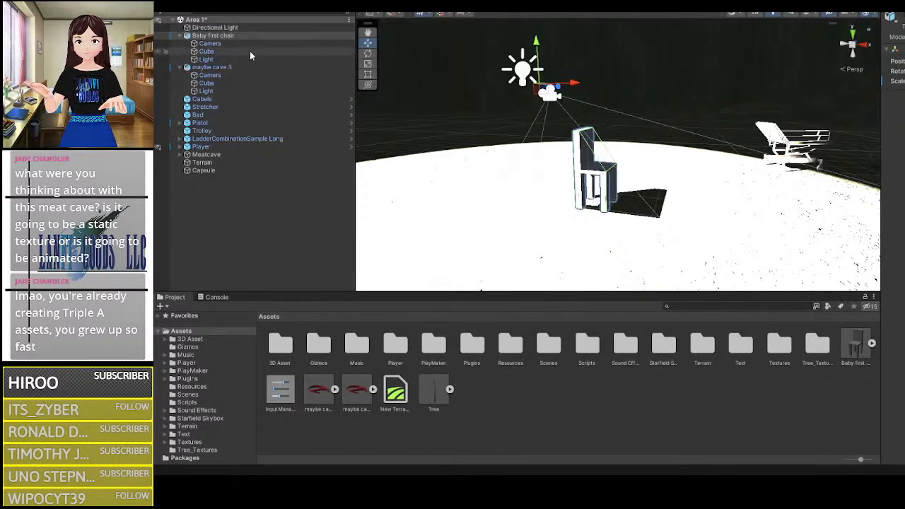
# Step: Change the color of the Light under Baby first chair to red and reduce its intensity to a soft glow
pyautogui.click(248, 52)
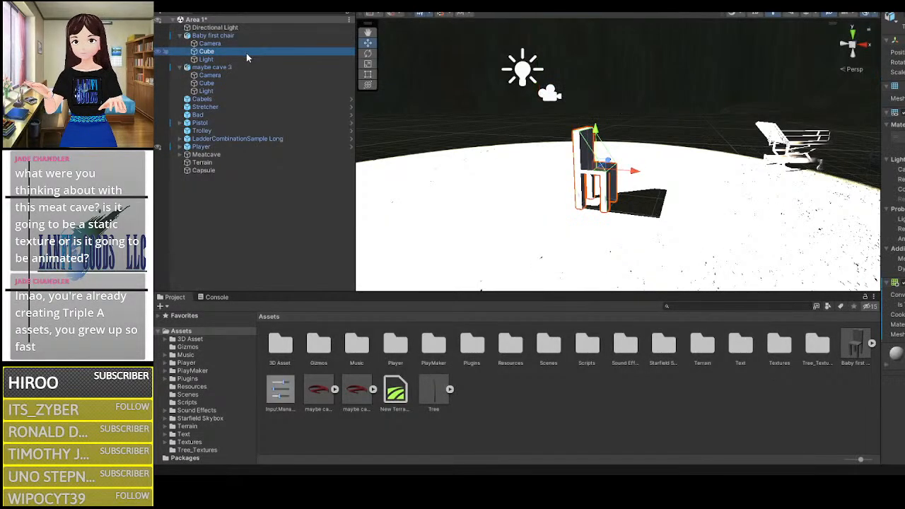
pyautogui.click(249, 59)
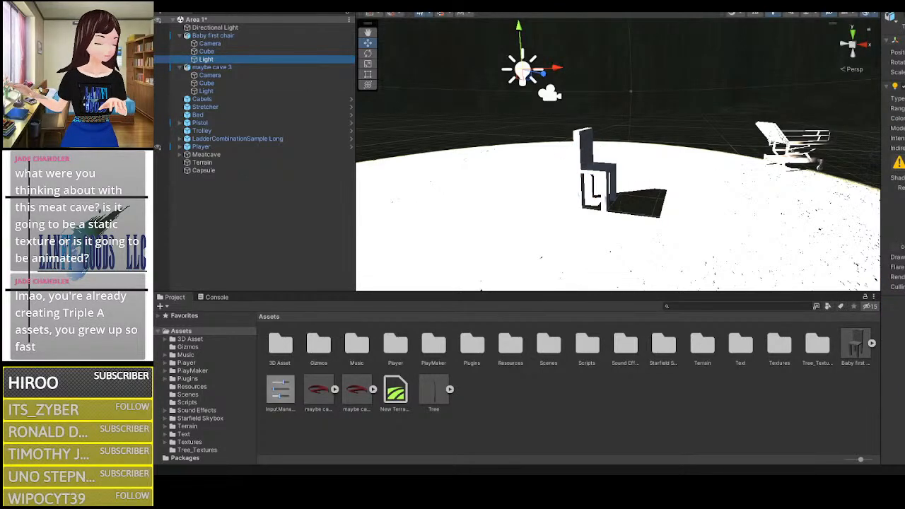
pyautogui.click(904, 118)
pyautogui.moveTo(904, 176); pyautogui.dragTo(904, 176)
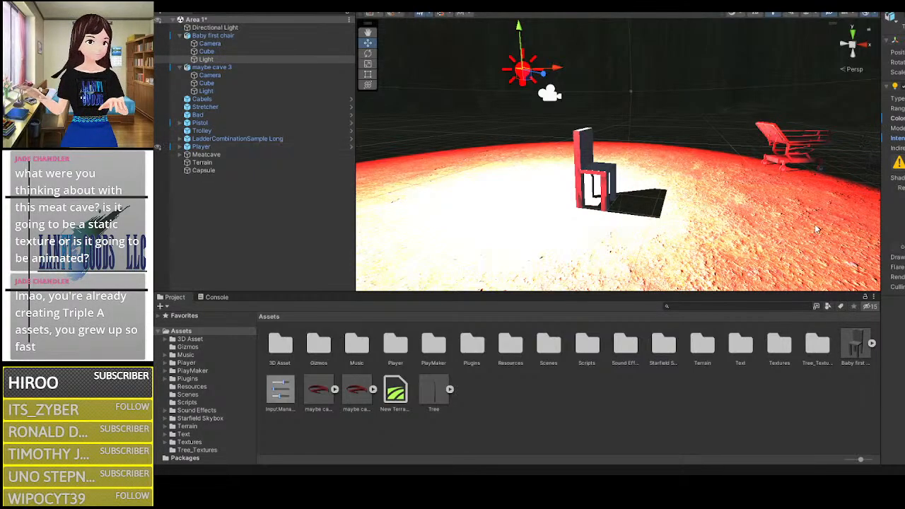
pyautogui.moveTo(815, 225); pyautogui.dragTo(368, 76)
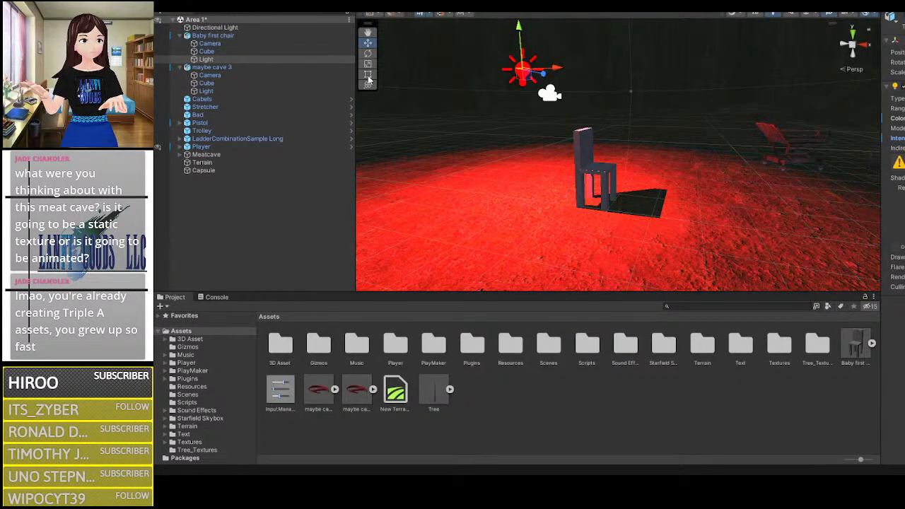
pyautogui.scroll(-3, 588, 131)
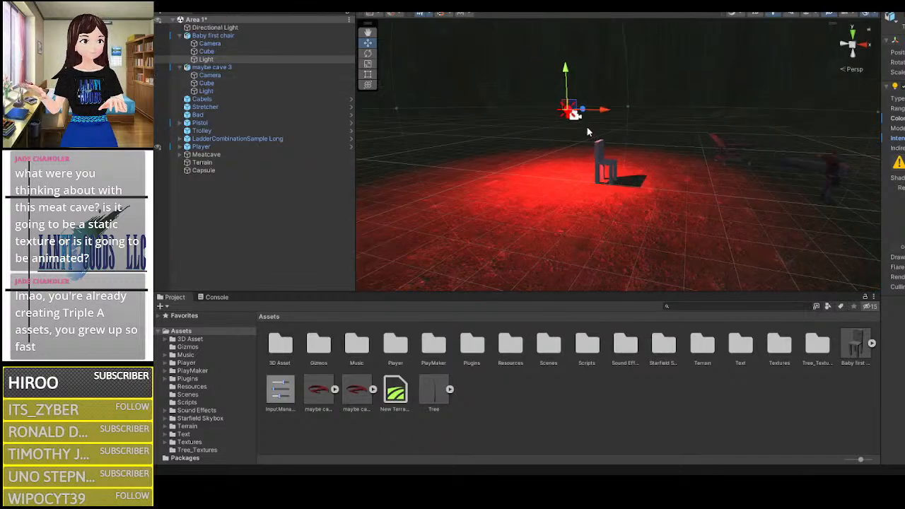
pyautogui.scroll(-2, 649, 121)
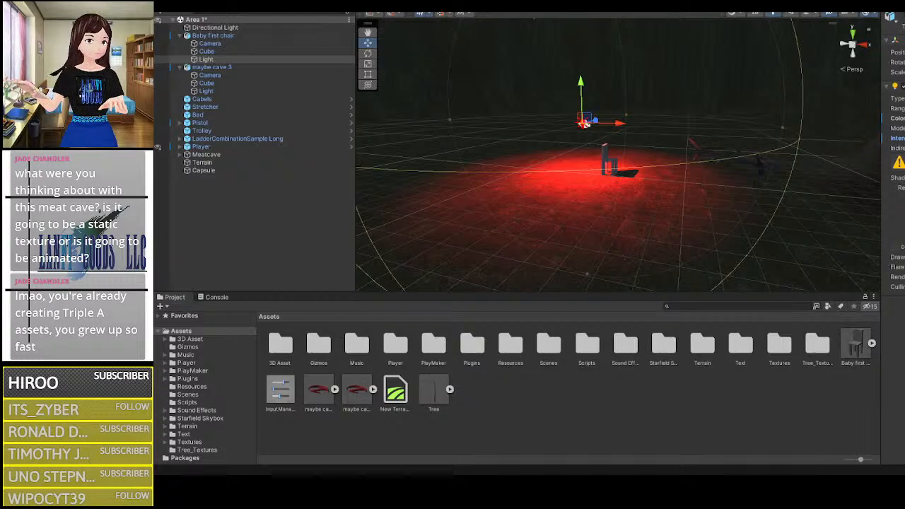
# Step: Disable the Camera component under Baby first chair and play-test the scene by walking up to the chair and jumping onto it
pyautogui.click(248, 43)
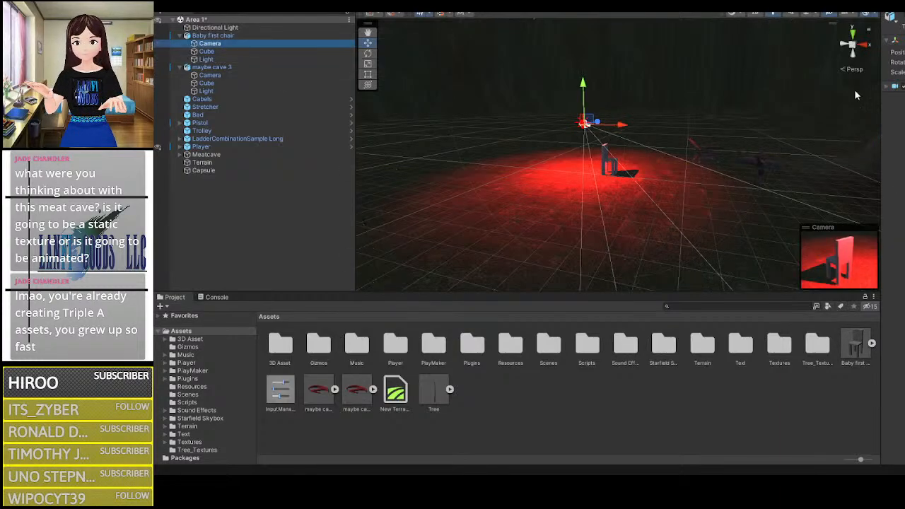
pyautogui.click(902, 88)
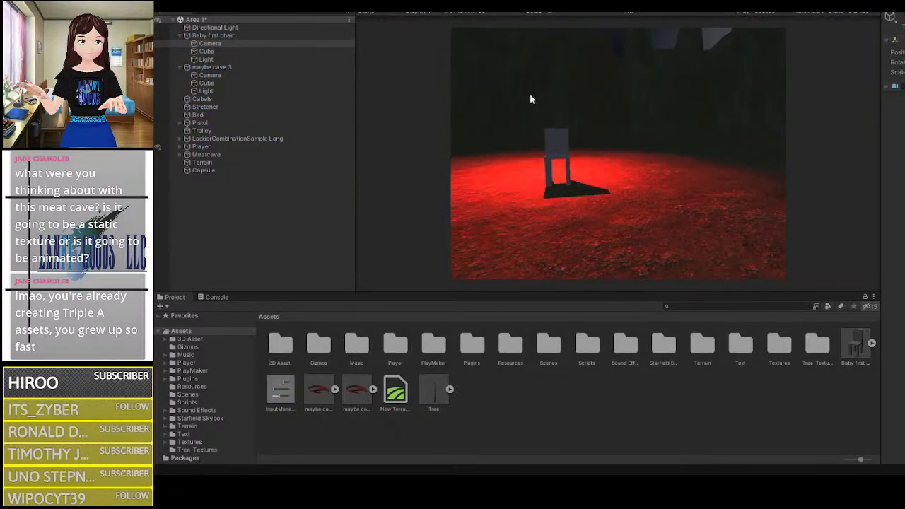
pyautogui.press('w')
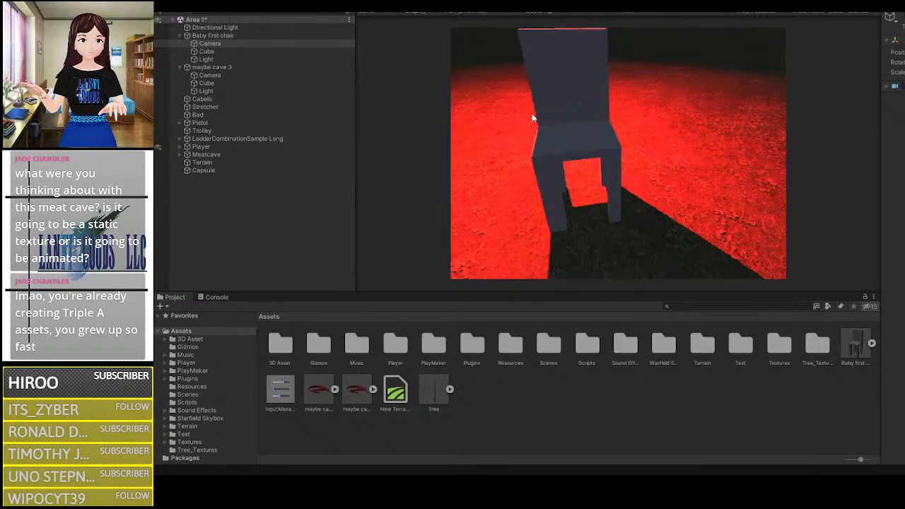
pyautogui.press('w')
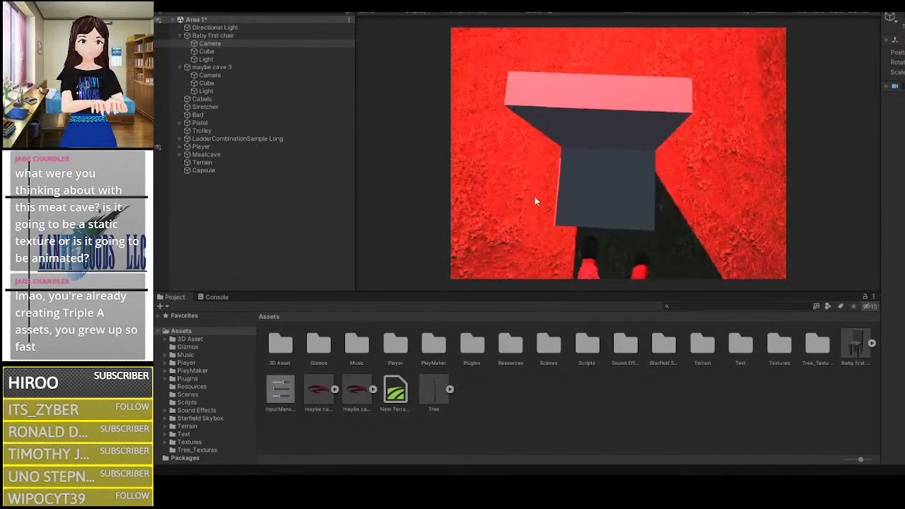
pyautogui.press('space')
pyautogui.press('space')
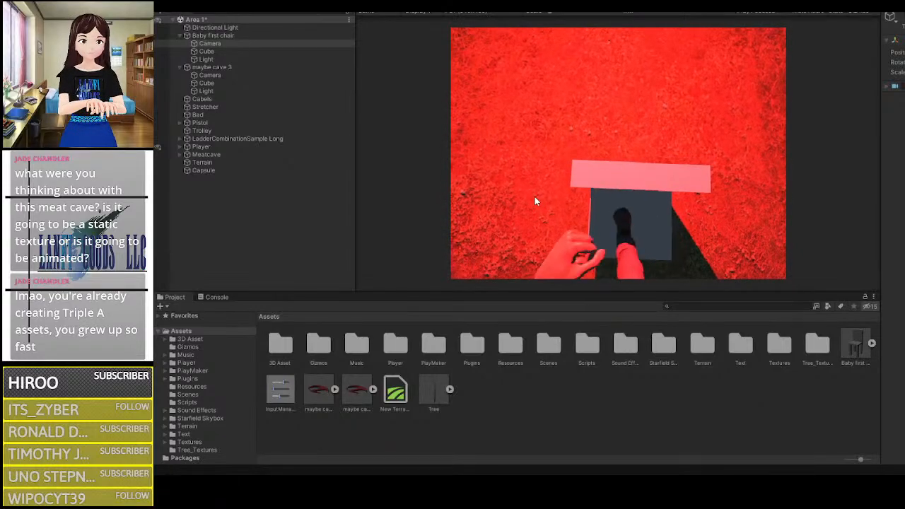
# Step: Walk around the red-lit chair in play mode to view it from several sides, ending the play test at the cave
pyautogui.press('s')
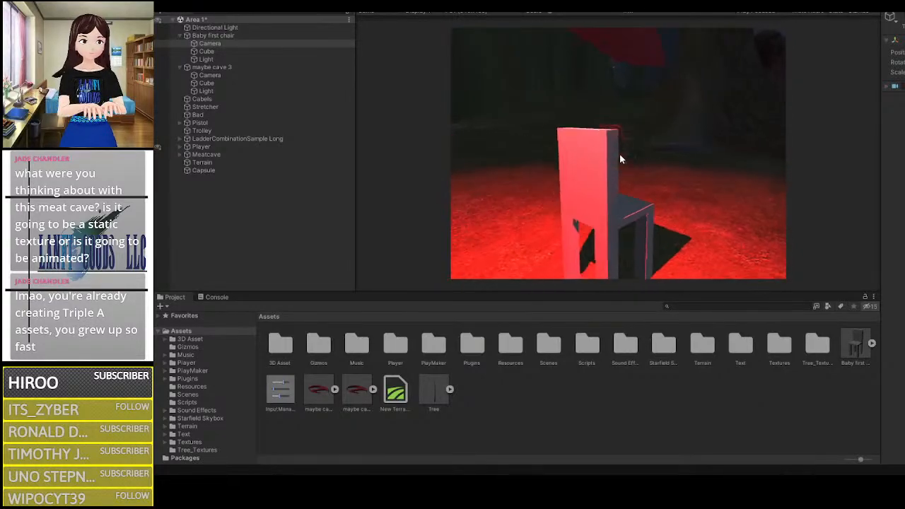
pyautogui.press('d')
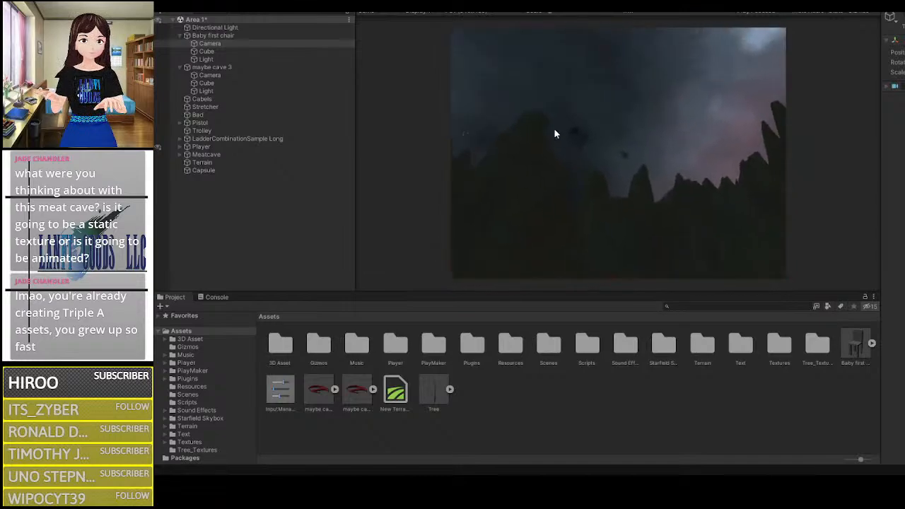
pyautogui.press('s')
pyautogui.press('w')
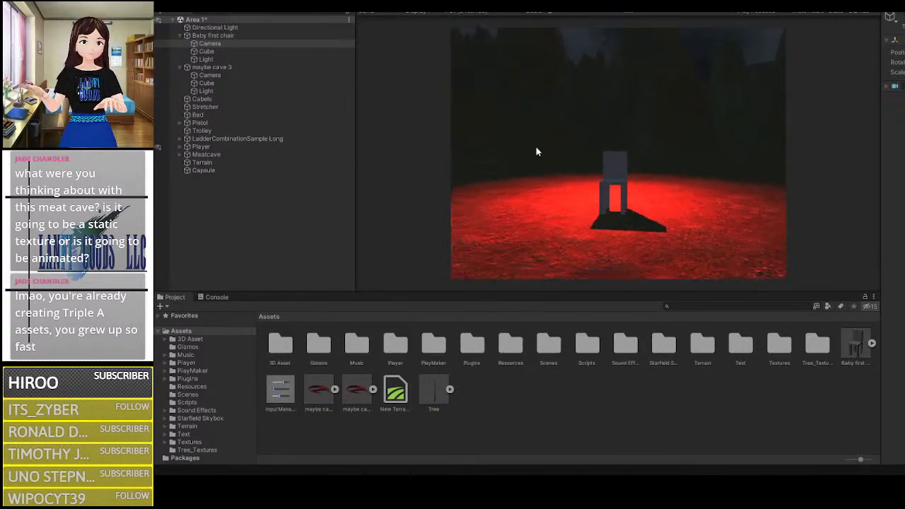
pyautogui.press('s')
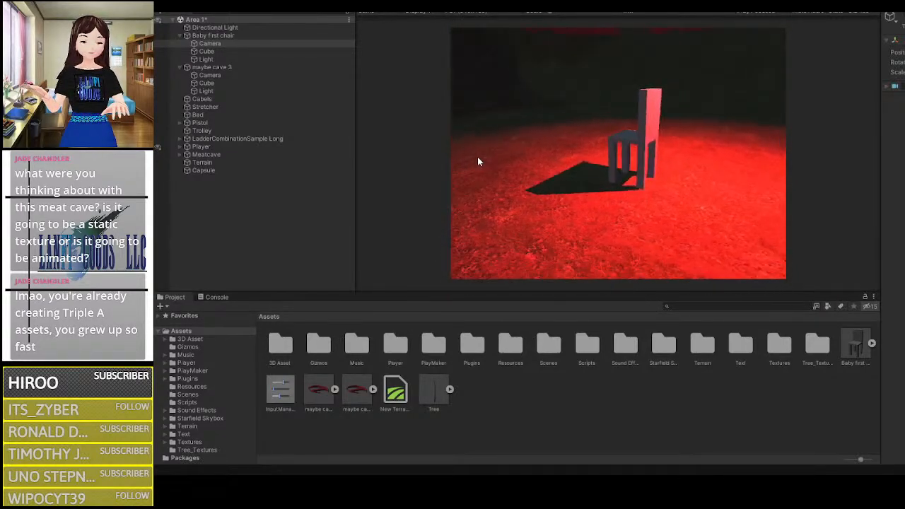
pyautogui.press('w')
pyautogui.press('s')
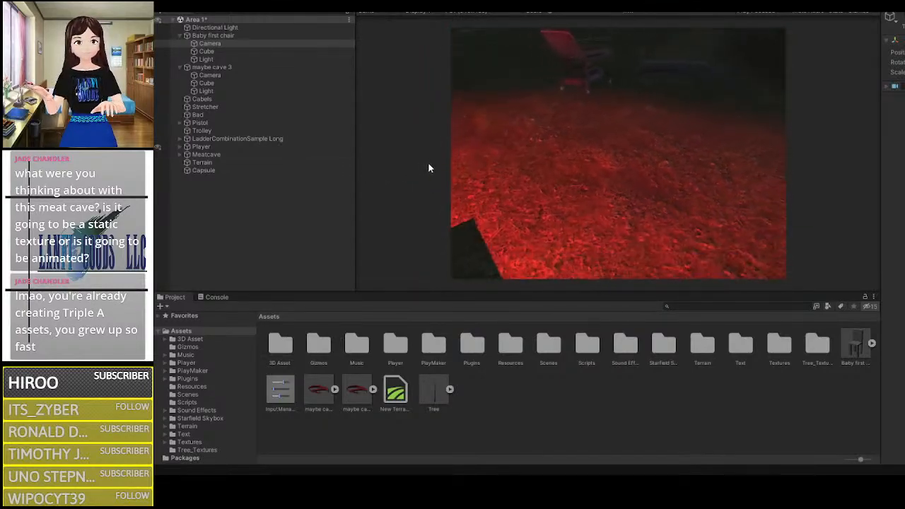
pyautogui.press('w')
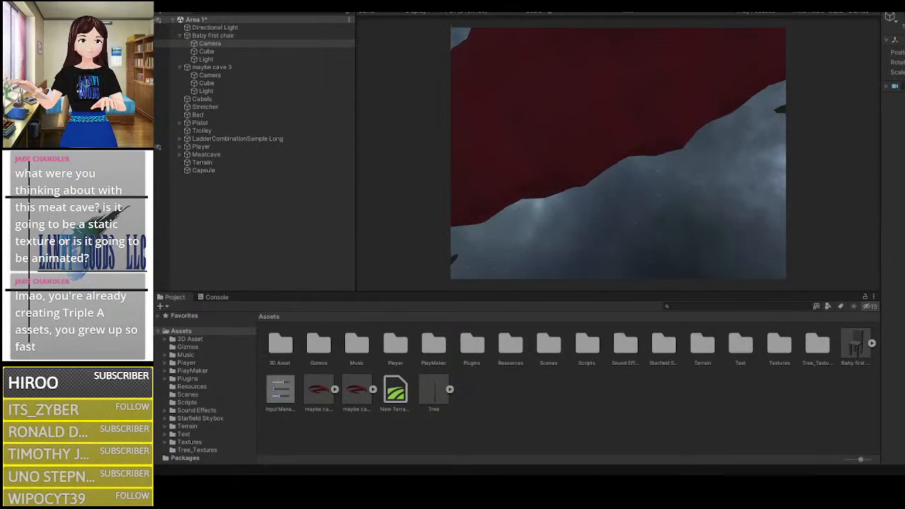
pyautogui.hotkey('ctrl', 'p')
# Step: Examine the chair's Cube collider and root object in the scene, and select the Baby first chair asset to view its import settings
pyautogui.click(224, 51)
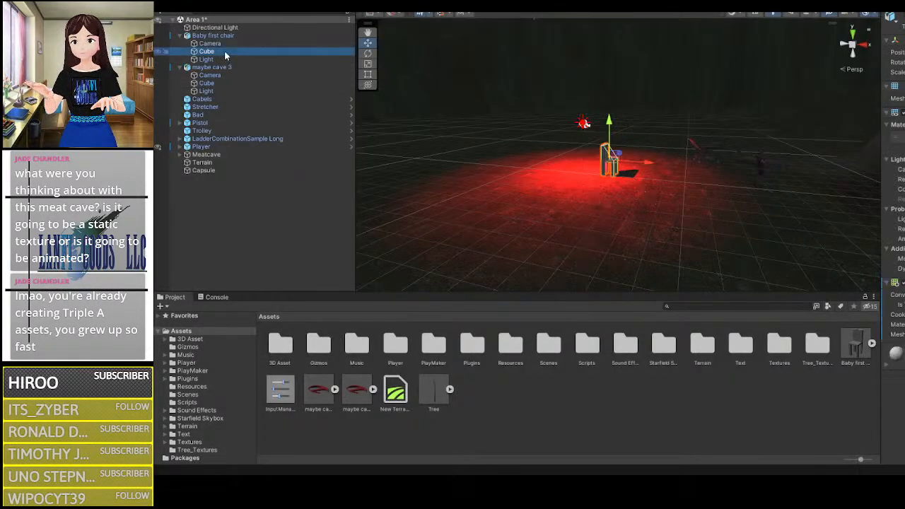
pyautogui.press('f')
pyautogui.scroll(-3, 636, 138)
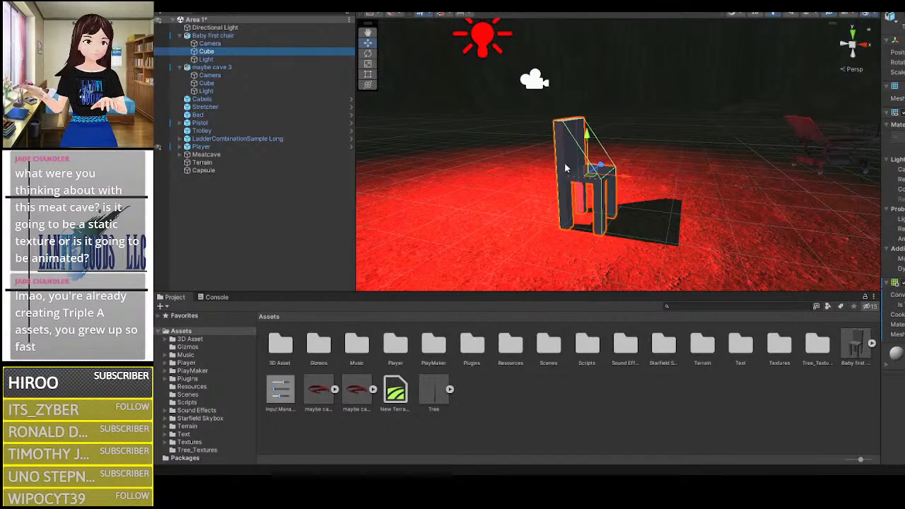
pyautogui.doubleClick(223, 52)
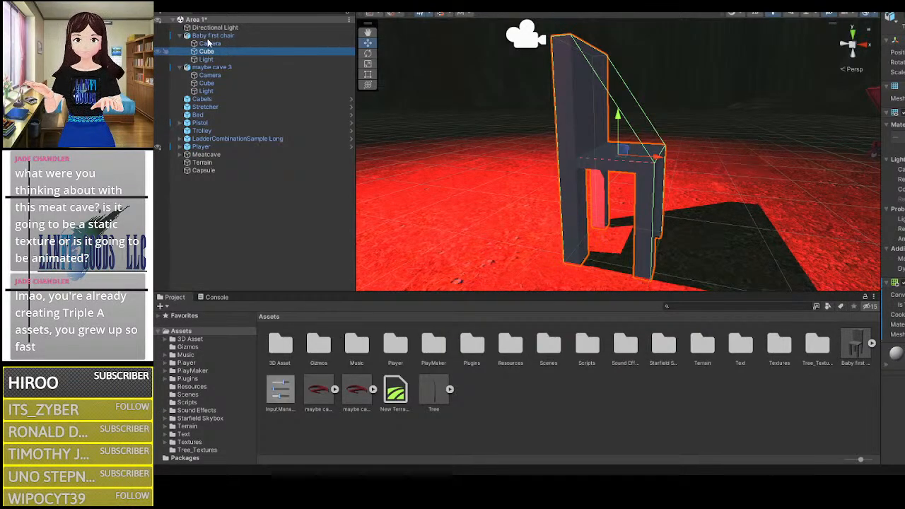
pyautogui.doubleClick(209, 37)
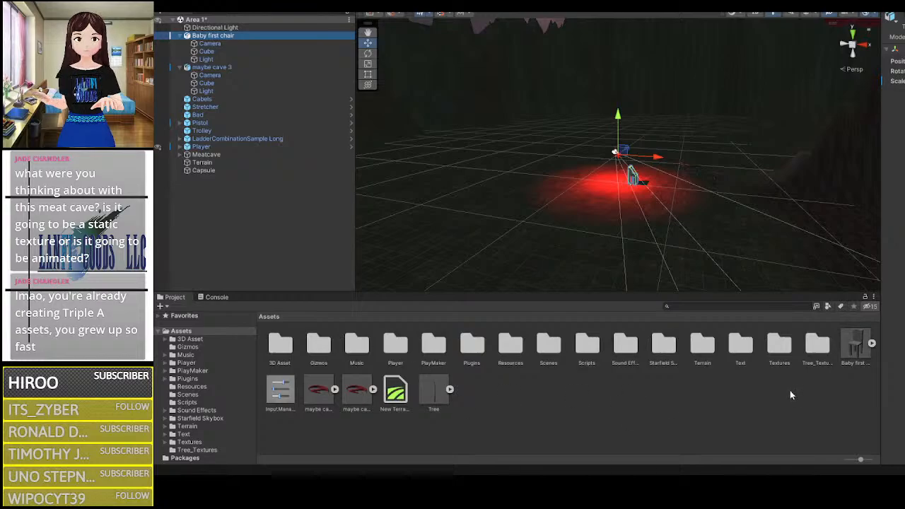
pyautogui.click(855, 345)
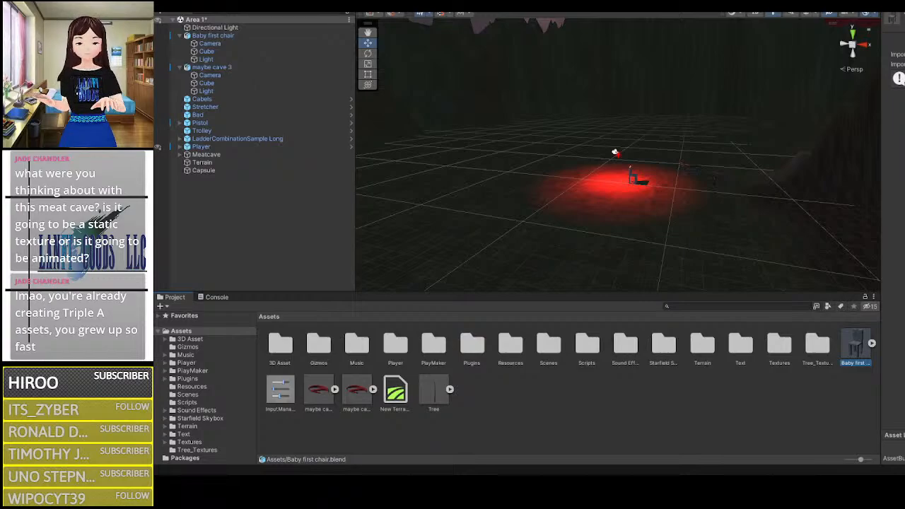
# Step: Expand the Baby first chair asset and try to delete its Light sub-asset
pyautogui.click(819, 409)
pyautogui.click(872, 343)
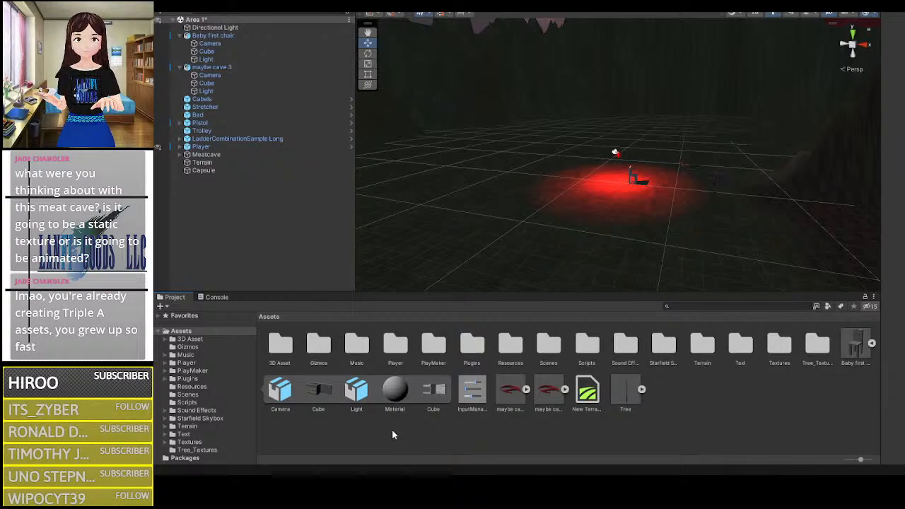
pyautogui.click(351, 399)
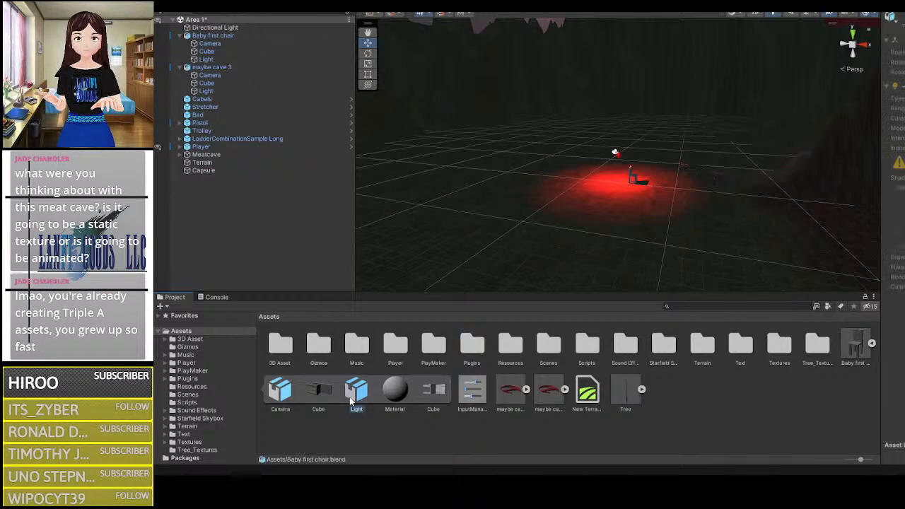
pyautogui.press('Delete')
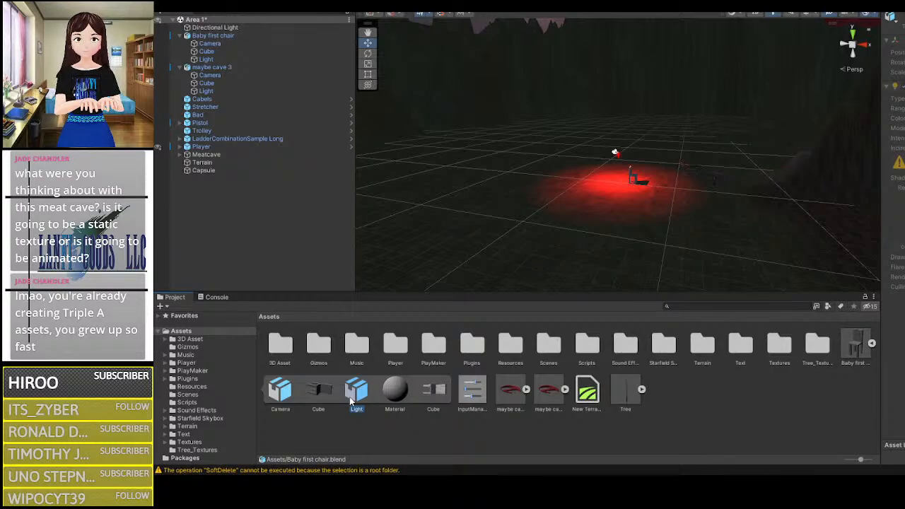
pyautogui.click(399, 427)
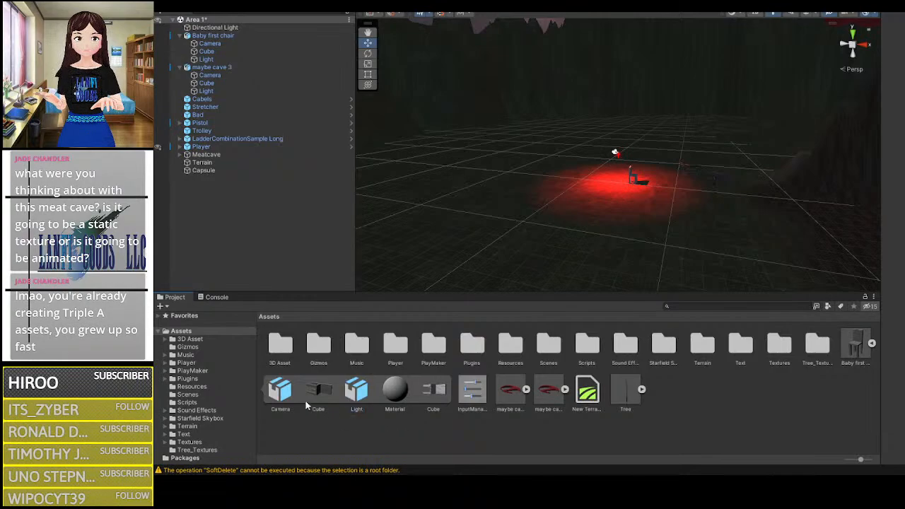
# Step: Delete the maybe cave 3 and Baby first chair objects from the Area 1 scene
pyautogui.click(180, 36)
pyautogui.click(179, 43)
pyautogui.click(189, 44)
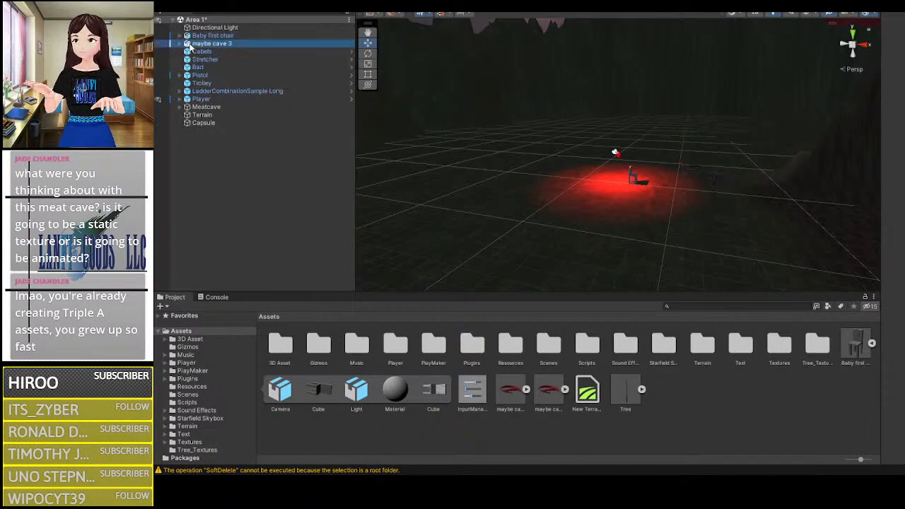
pyautogui.press('Delete')
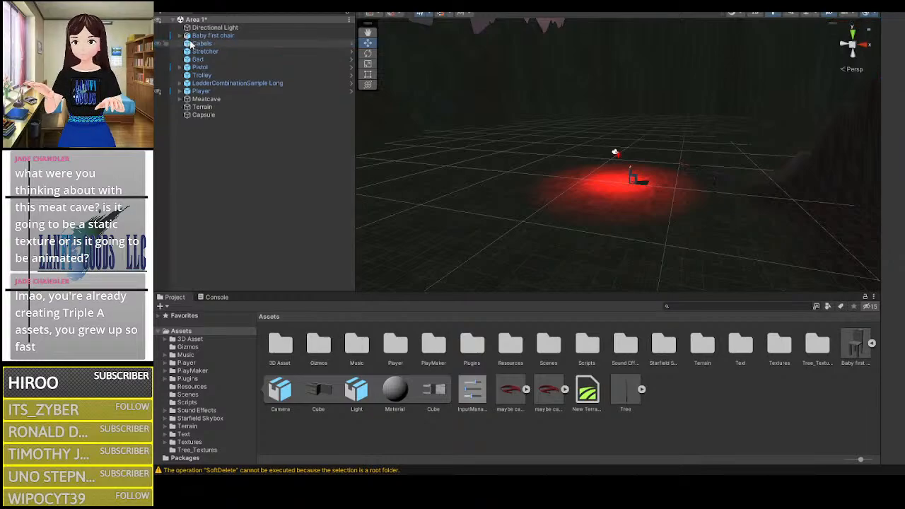
pyautogui.click(191, 36)
pyautogui.press('Delete')
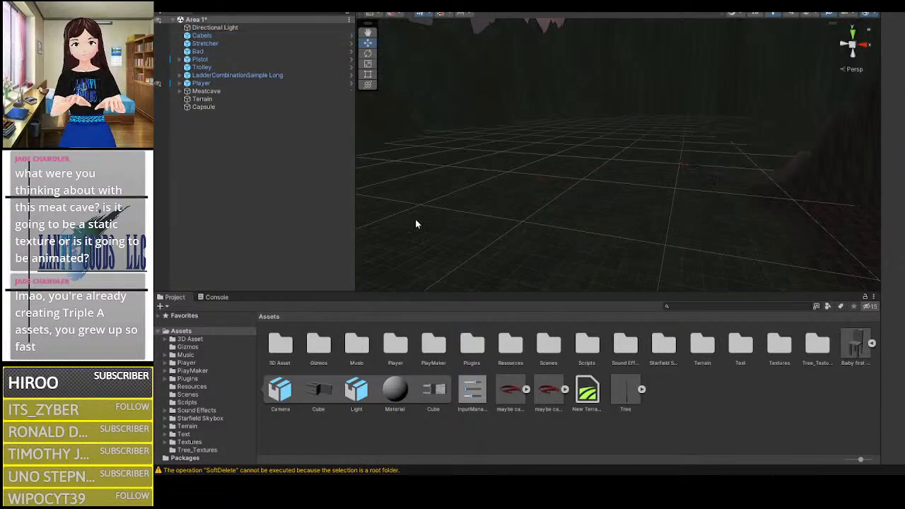
# Step: Collapse the Baby first chair asset and delete the maybe cave 2 and maybe cave 3 blend files from the Assets folder
pyautogui.click(841, 351)
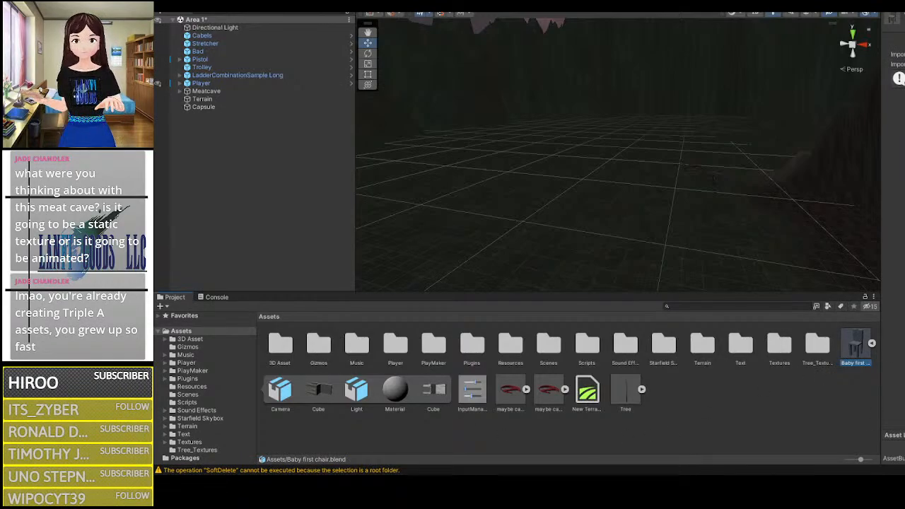
pyautogui.click(871, 343)
pyautogui.click(317, 391)
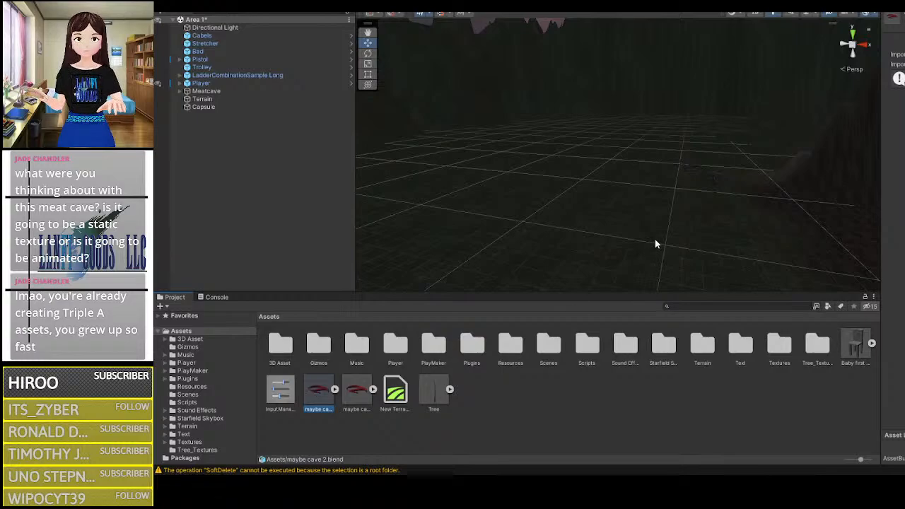
pyautogui.press('Delete')
pyautogui.click(319, 398)
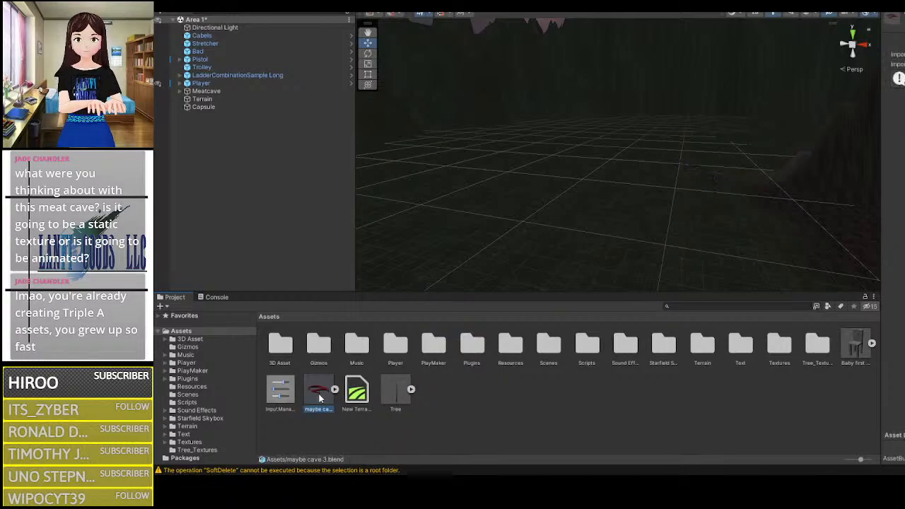
pyautogui.press('Delete')
# Step: Delete the Tree prefab from Assets and move the New Terrain asset into the Terrain folder
pyautogui.click(357, 392)
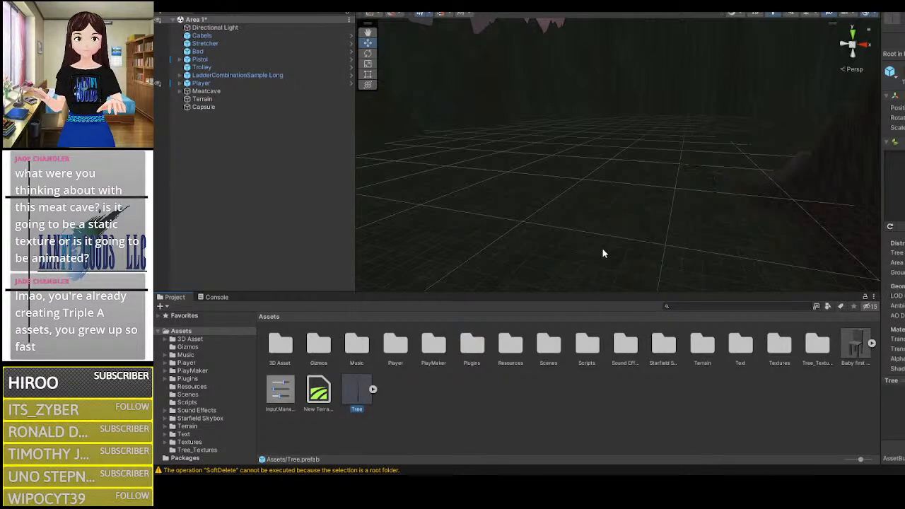
pyautogui.press('Delete')
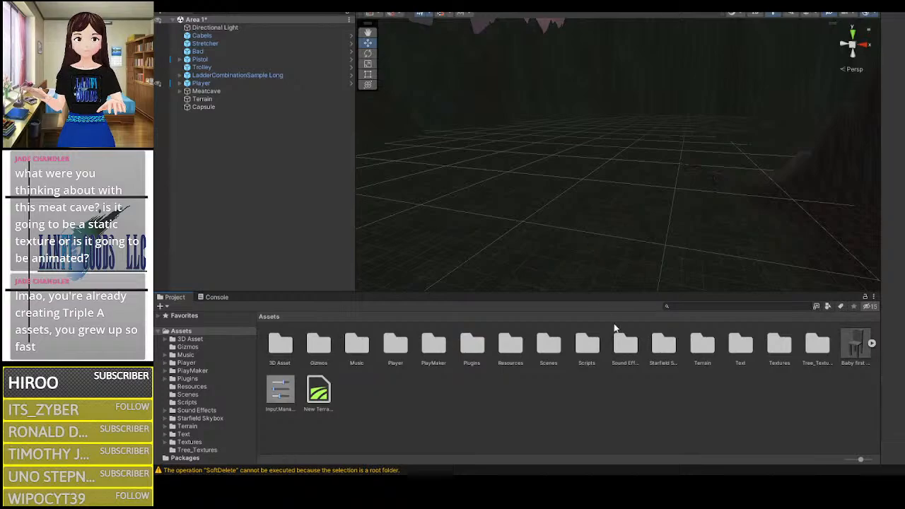
pyautogui.click(319, 391)
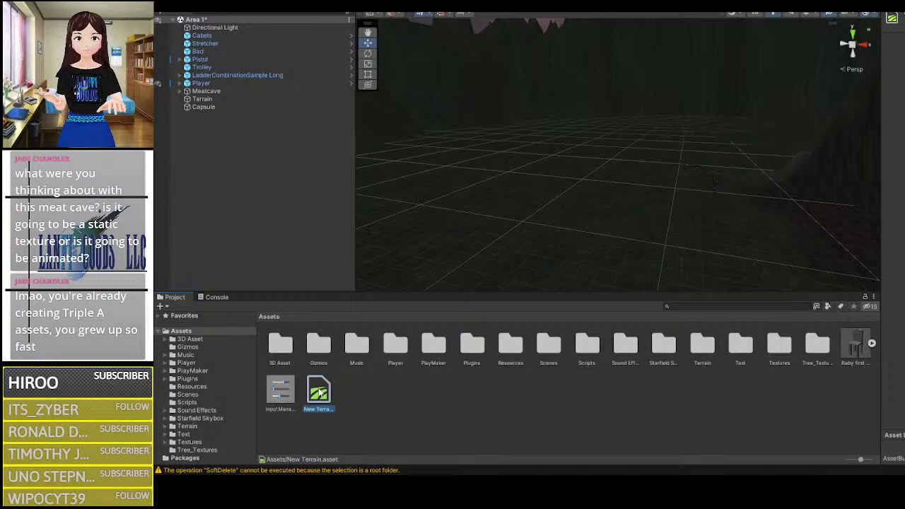
pyautogui.moveTo(318, 390); pyautogui.dragTo(690, 355)
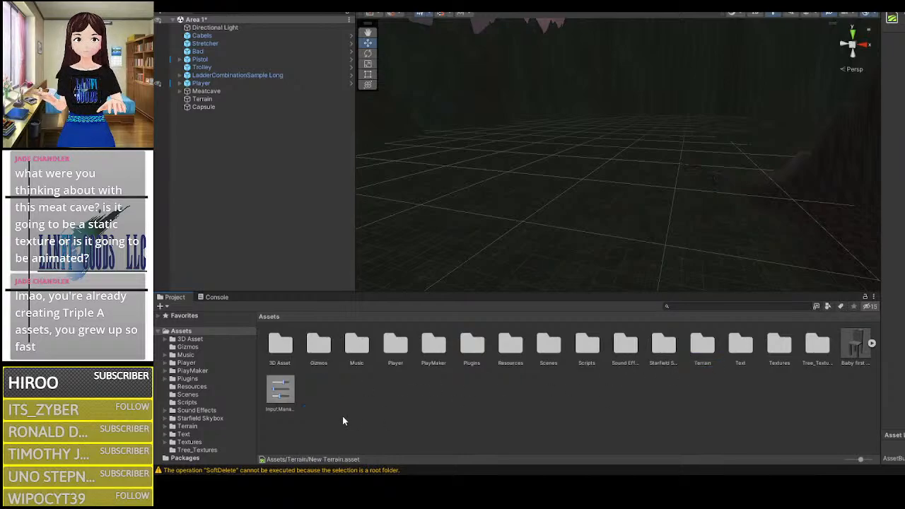
# Step: Frame the Player object in the scene and examine its model and collider up close
pyautogui.scroll(-4, 578, 212)
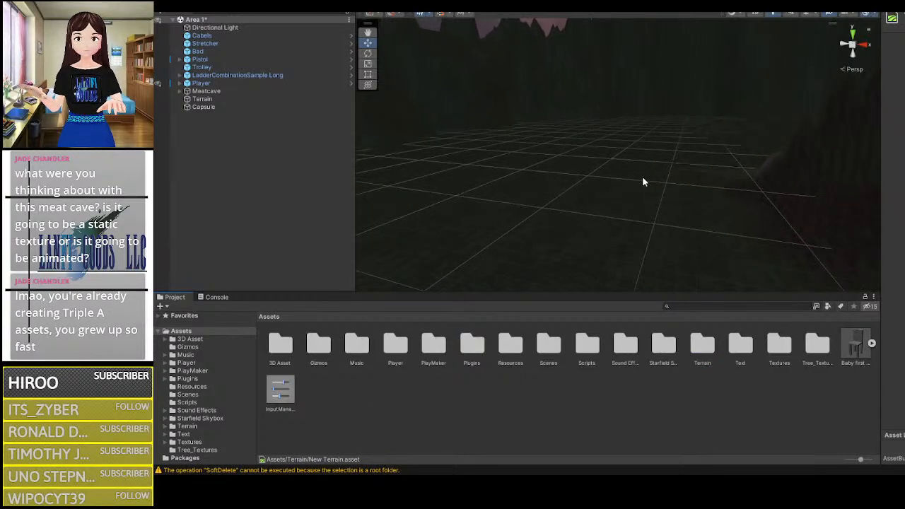
pyautogui.scroll(6, 643, 182)
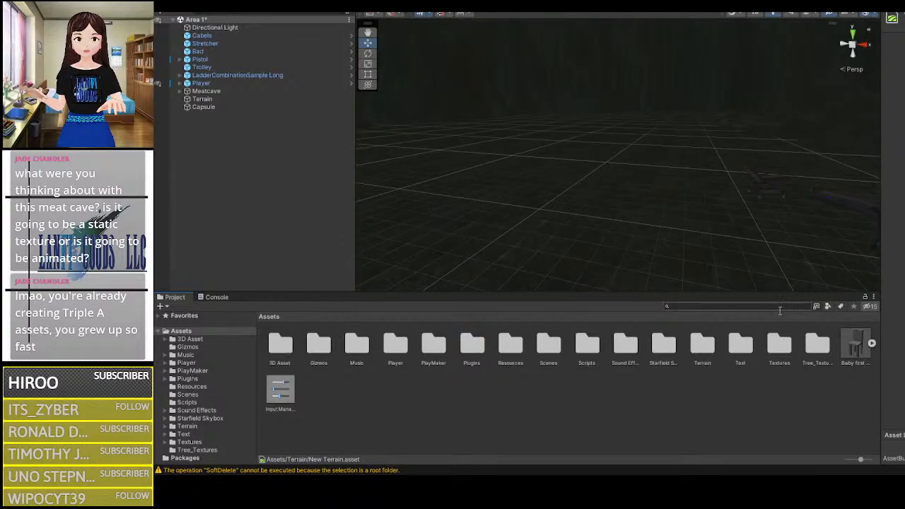
pyautogui.click(842, 353)
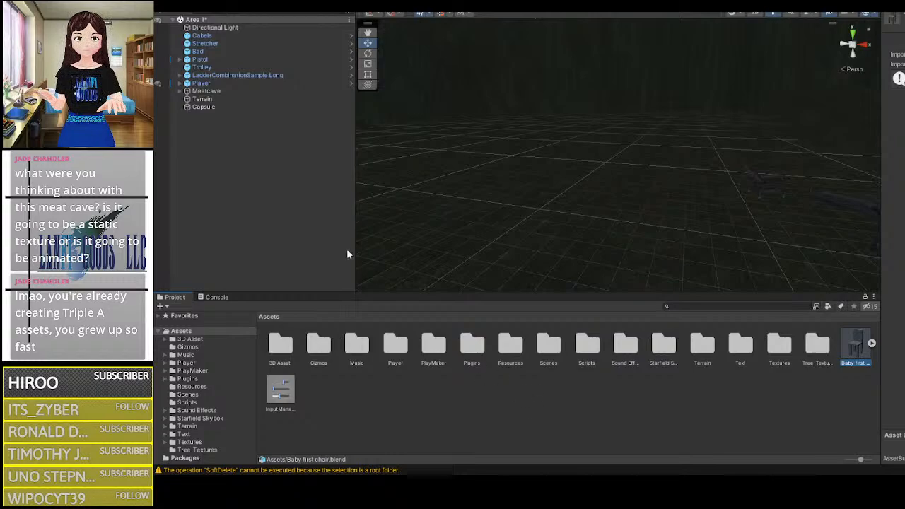
pyautogui.doubleClick(202, 83)
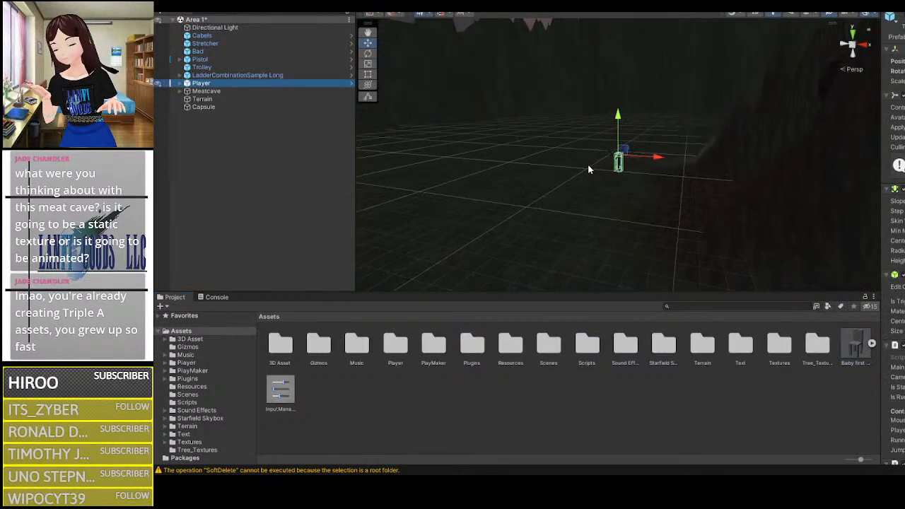
pyautogui.scroll(10, 669, 169)
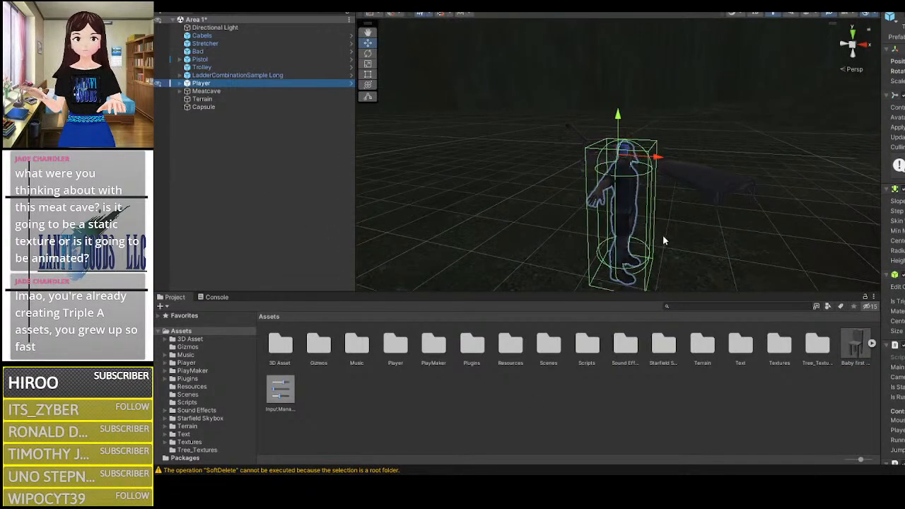
pyautogui.moveTo(725, 179); pyautogui.dragTo(648, 170, button='middle')
pyautogui.scroll(3, 639, 205)
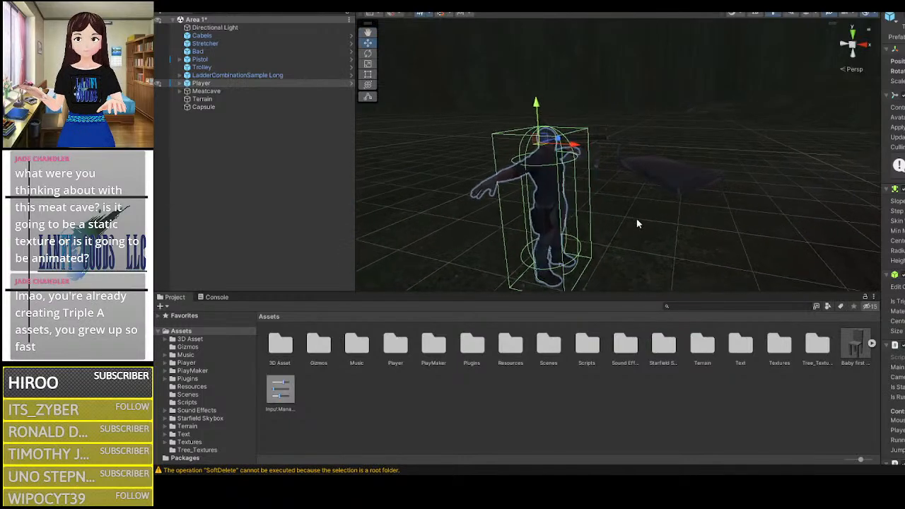
# Step: Open the Player prefab from the Player assets folder in prefab mode and examine the character
pyautogui.doubleClick(395, 343)
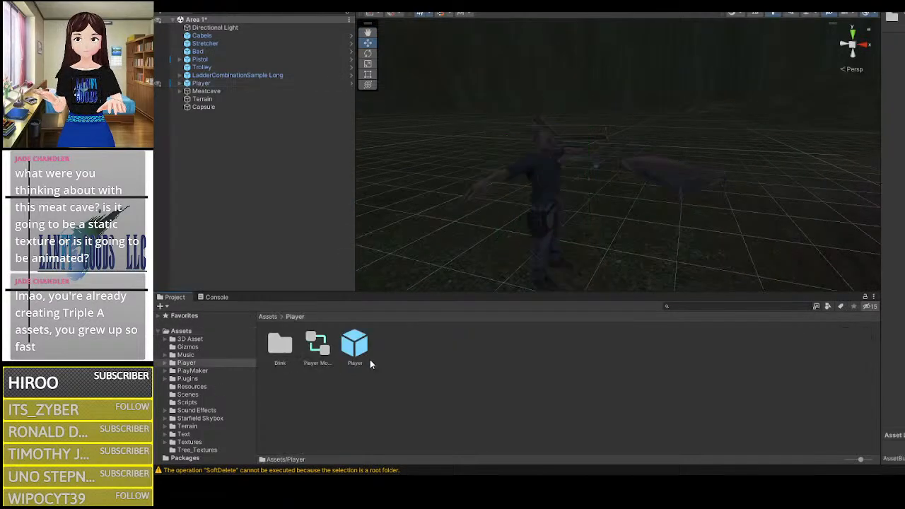
pyautogui.click(363, 354)
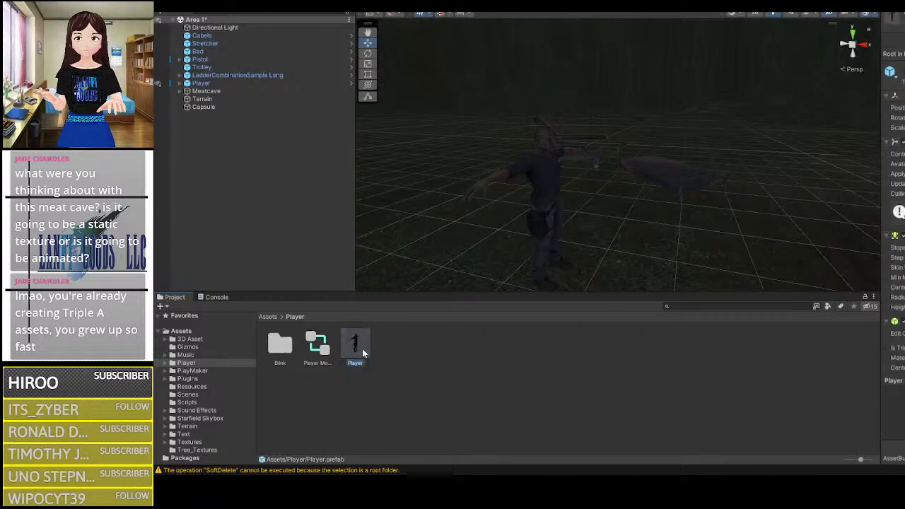
pyautogui.doubleClick(363, 353)
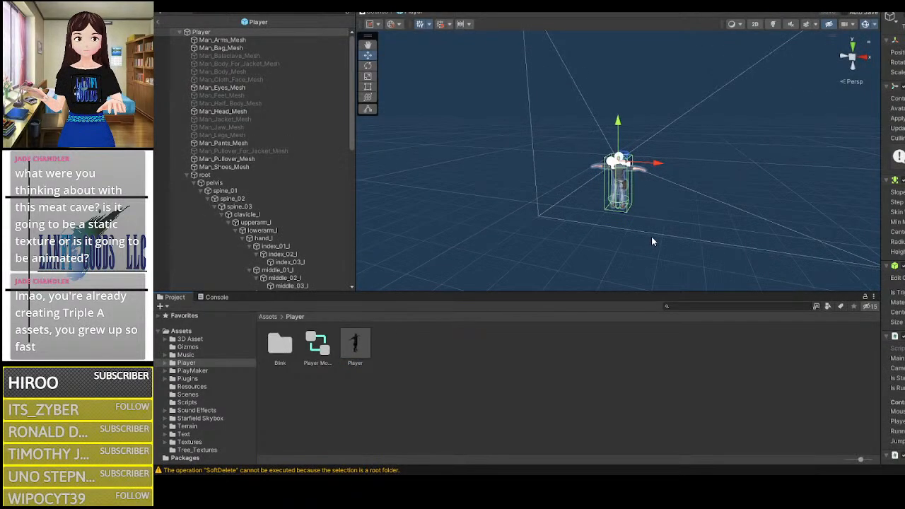
pyautogui.scroll(2, 651, 237)
pyautogui.moveTo(757, 186); pyautogui.dragTo(707, 167, button='middle')
pyautogui.scroll(4, 658, 214)
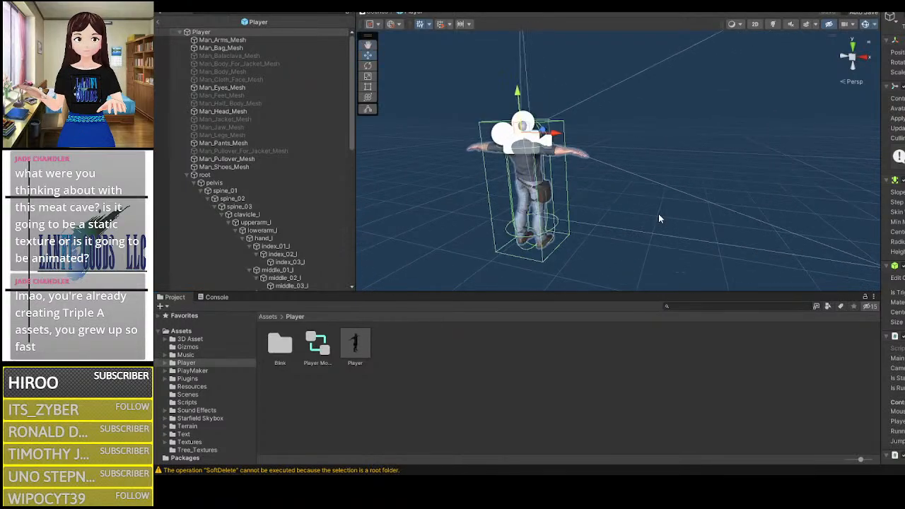
# Step: Return to the main Assets folder, expand the Baby first chair asset and inspect its Cube object, Cube mesh and Material
pyautogui.click(269, 316)
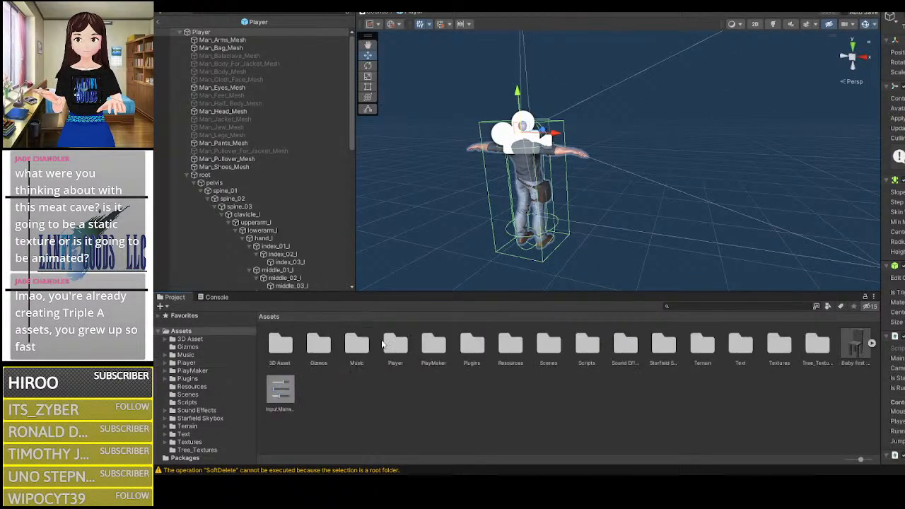
pyautogui.click(857, 346)
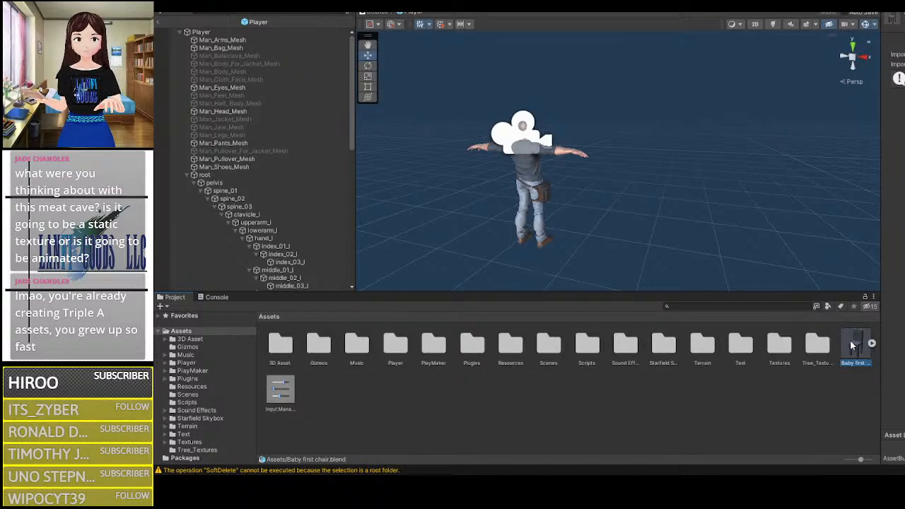
pyautogui.click(871, 343)
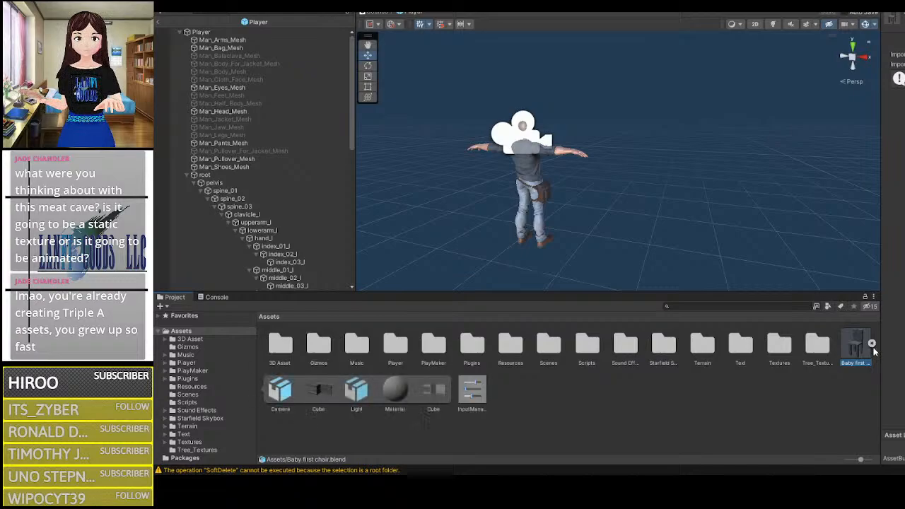
pyautogui.click(330, 396)
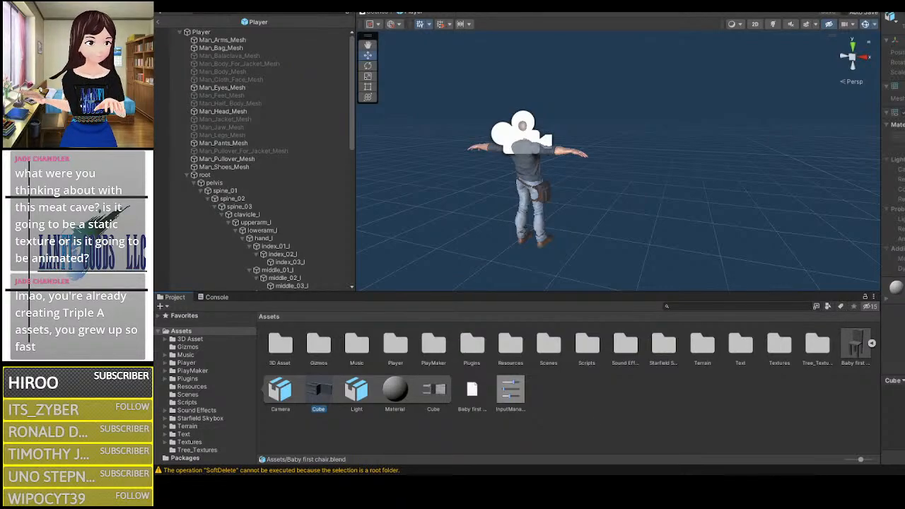
pyautogui.click(443, 398)
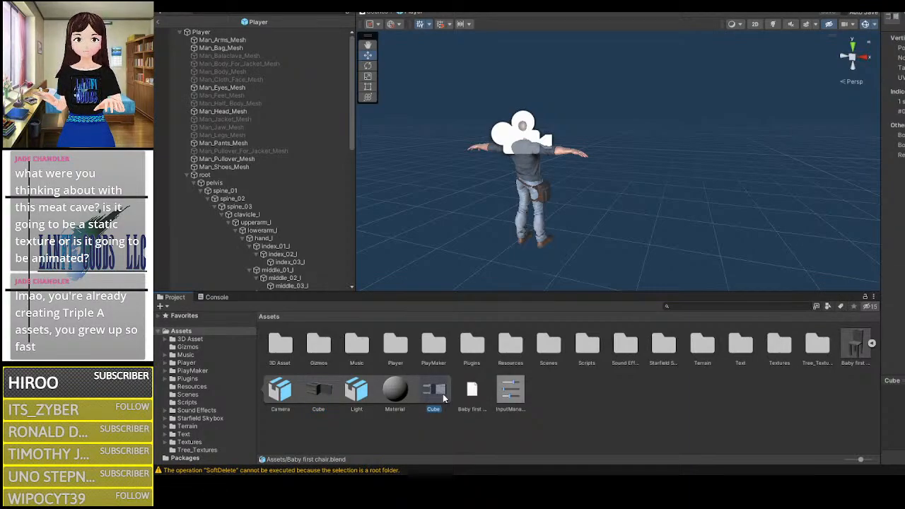
pyautogui.click(388, 396)
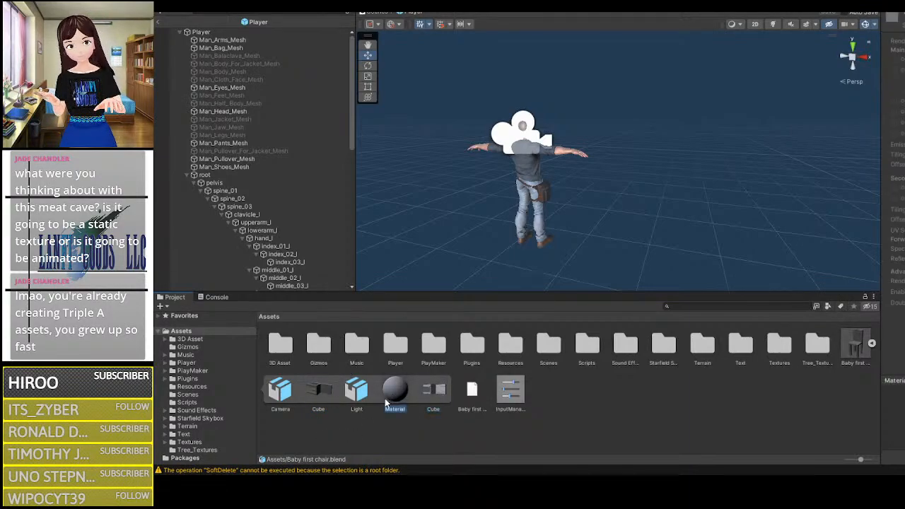
pyautogui.click(334, 397)
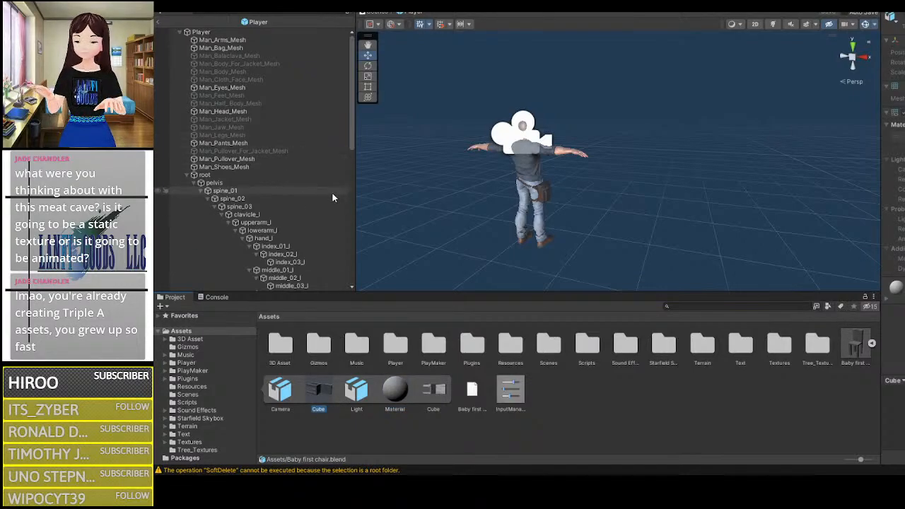
# Step: View the Player prefab from behind, and leave prefab mode to return to the Area 1 scene
pyautogui.scroll(4, 600, 187)
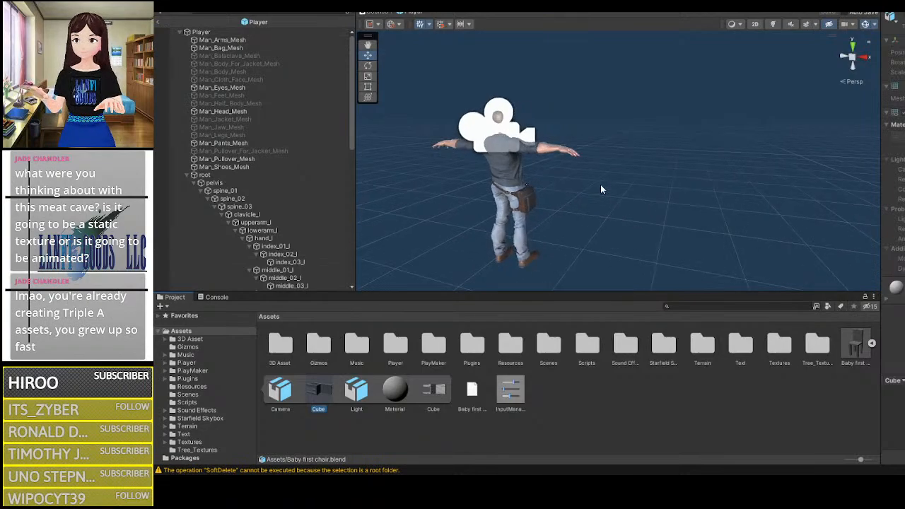
pyautogui.moveTo(641, 175); pyautogui.dragTo(832, 154, button='middle')
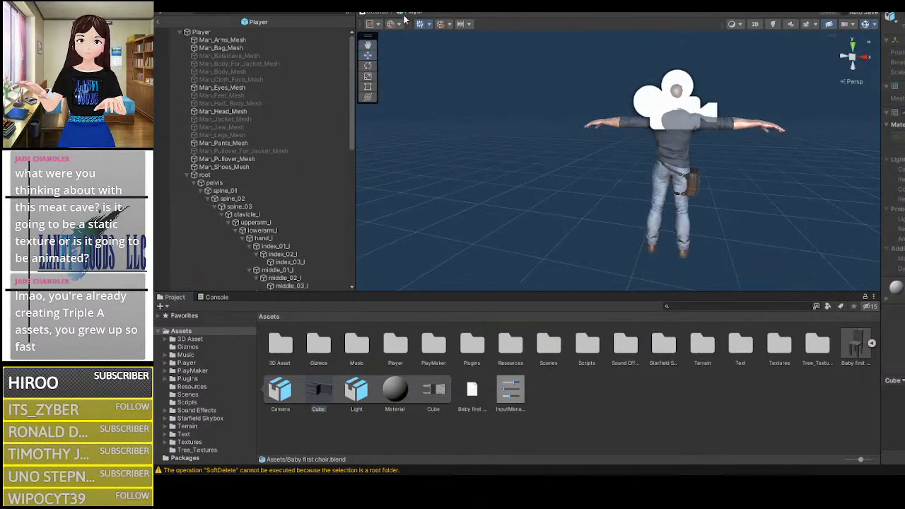
pyautogui.click(159, 22)
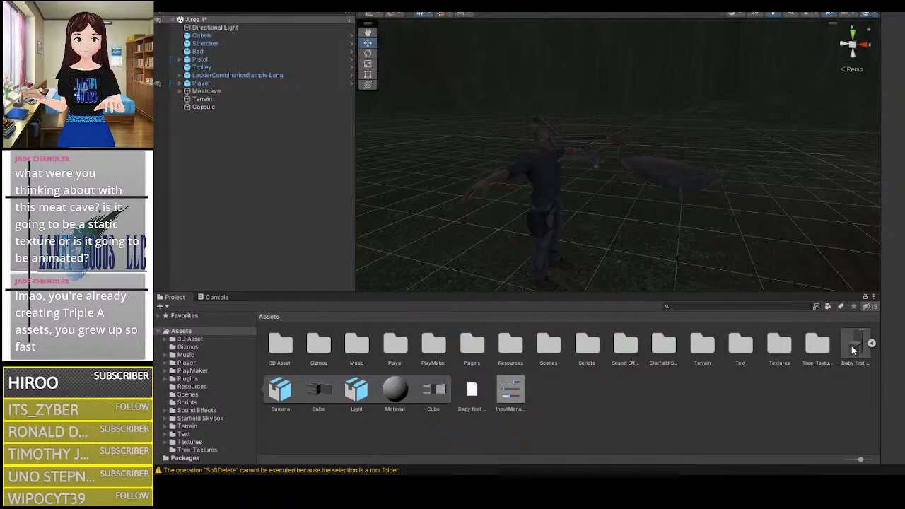
pyautogui.scroll(-2, 728, 184)
pyautogui.scroll(-4, 719, 193)
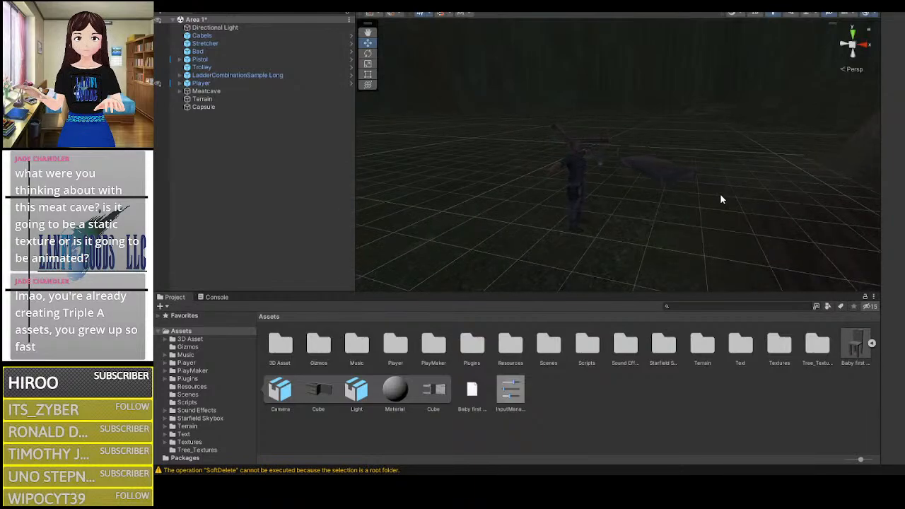
# Step: Examine the import settings of the Baby first chair asset, including its model, rig and material options, and collapse its sub-assets
pyautogui.click(850, 343)
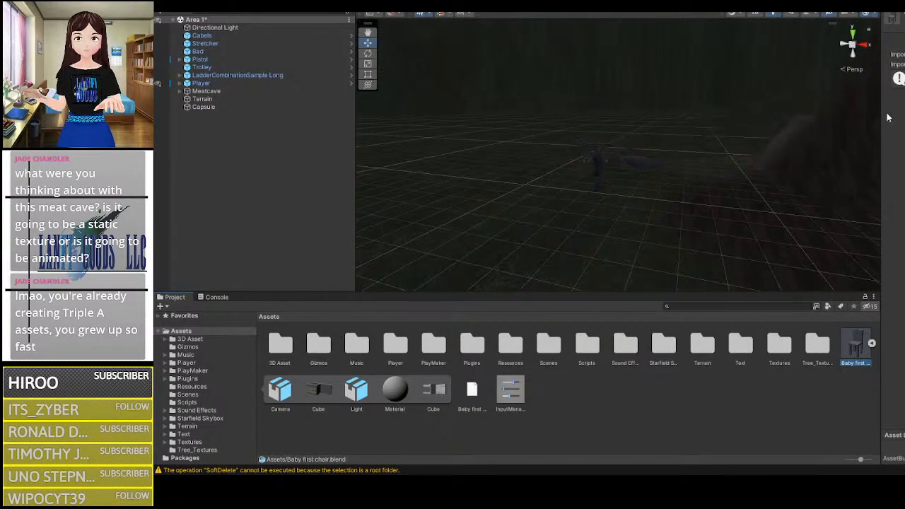
pyautogui.click(904, 40)
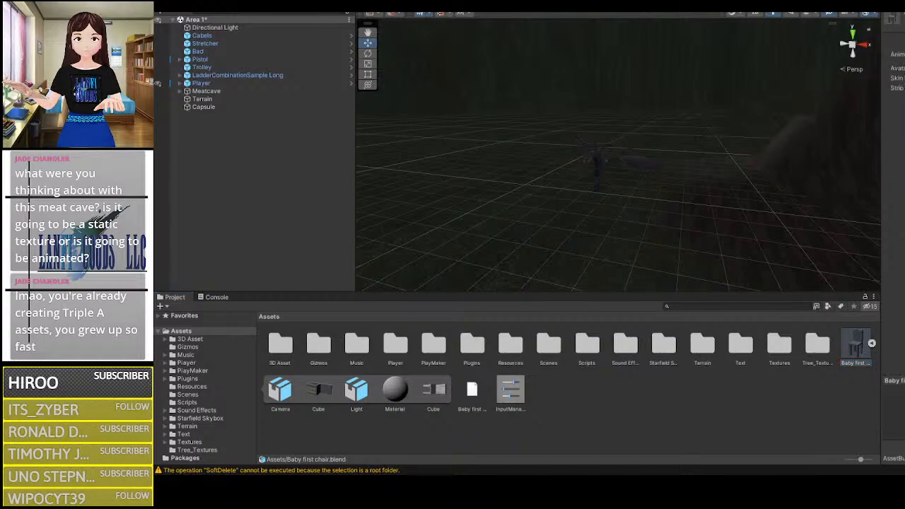
pyautogui.click(904, 40)
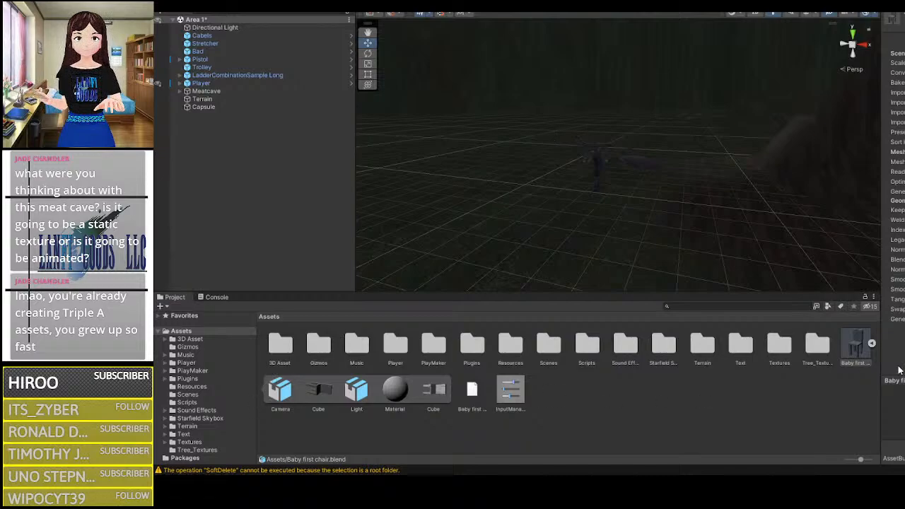
pyautogui.click(871, 345)
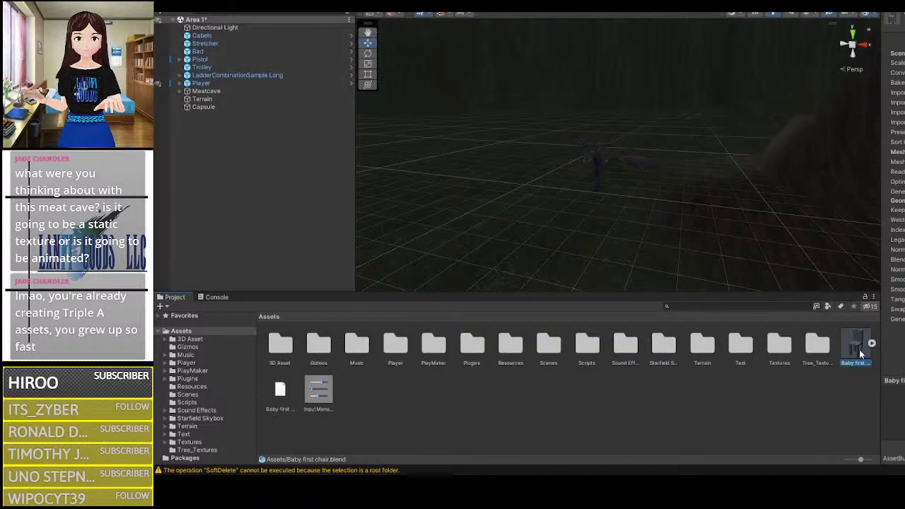
pyautogui.click(791, 380)
pyautogui.click(850, 349)
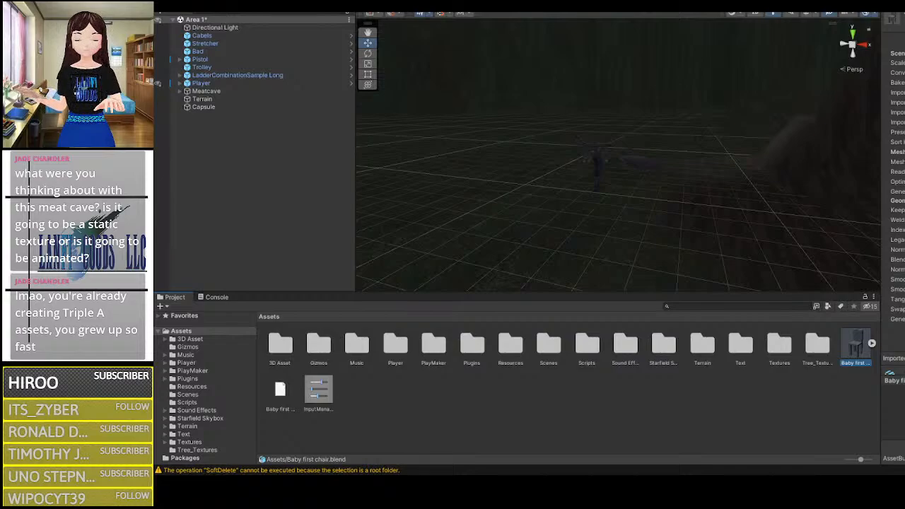
pyautogui.scroll(-3, 896, 177)
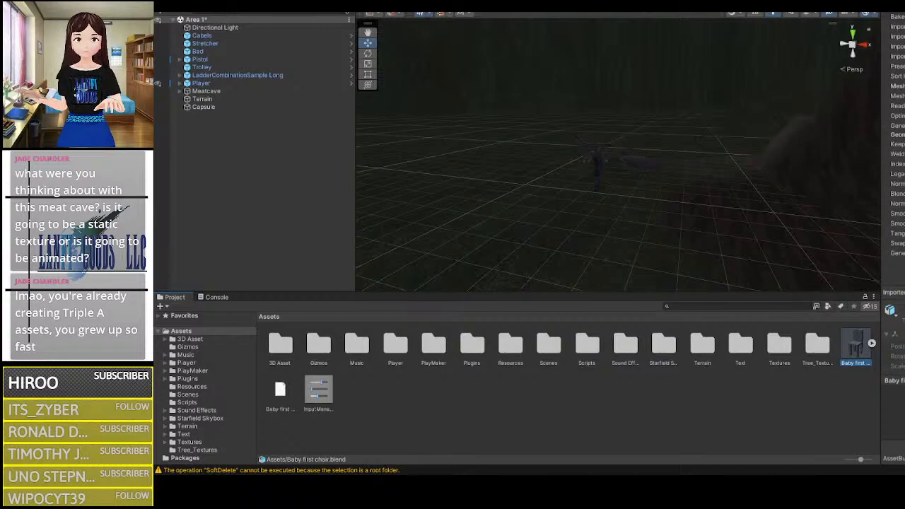
pyautogui.scroll(3, 887, 341)
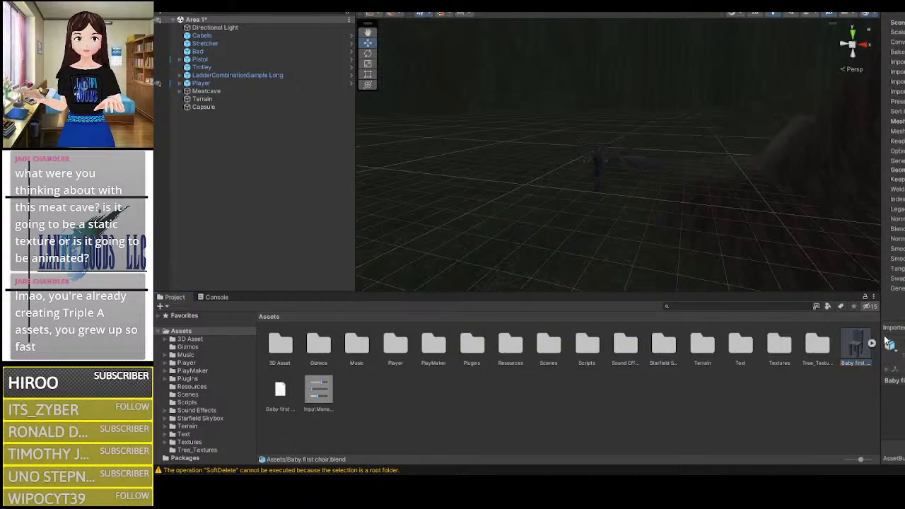
pyautogui.scroll(3, 894, 191)
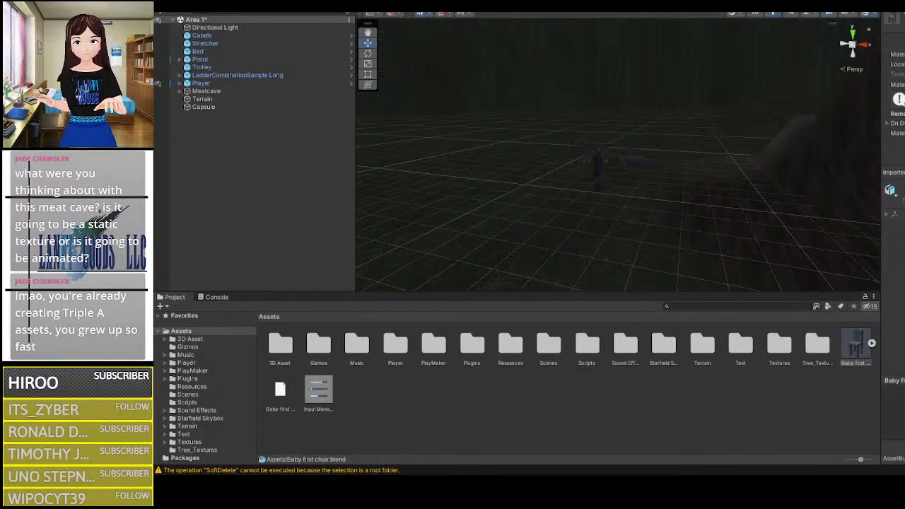
# Step: Enable Generate Colliders in the Baby first chair's import settings and place the chair in the Area 1 scene near the Player
pyautogui.click(850, 351)
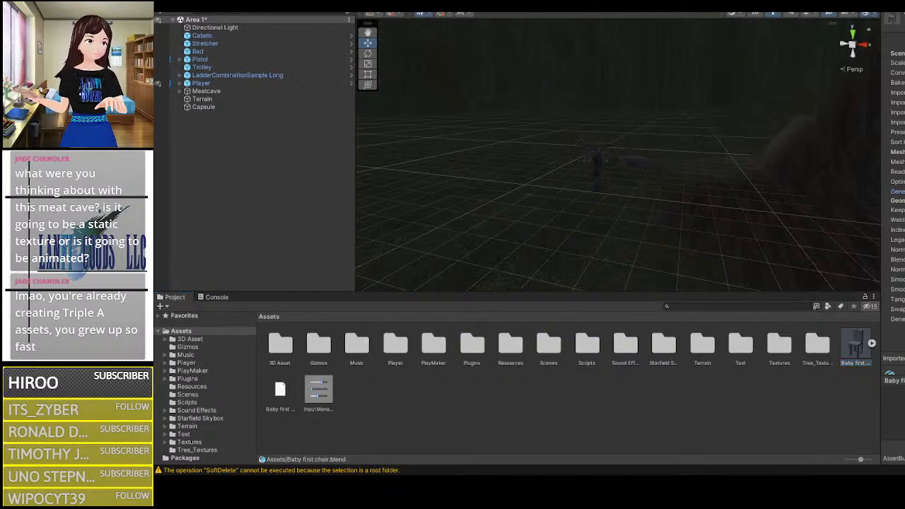
pyautogui.scroll(-1, 892, 212)
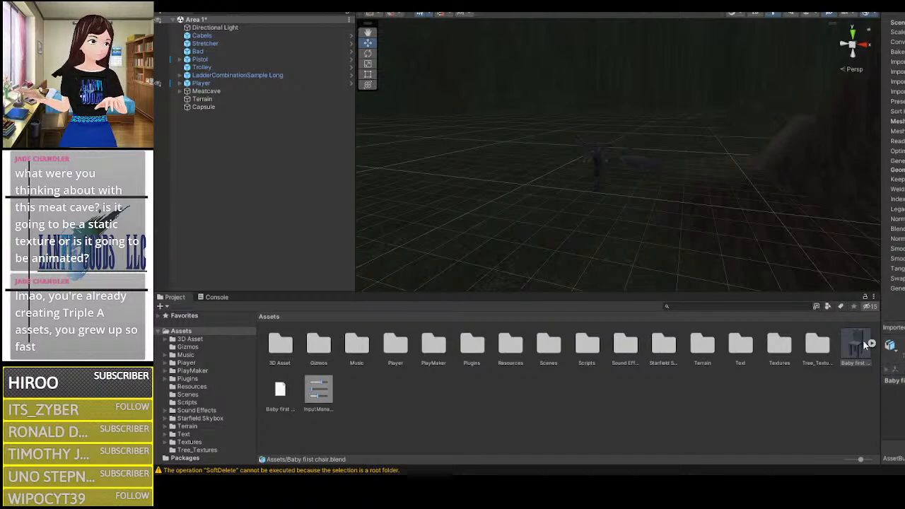
pyautogui.moveTo(855, 347); pyautogui.dragTo(498, 224)
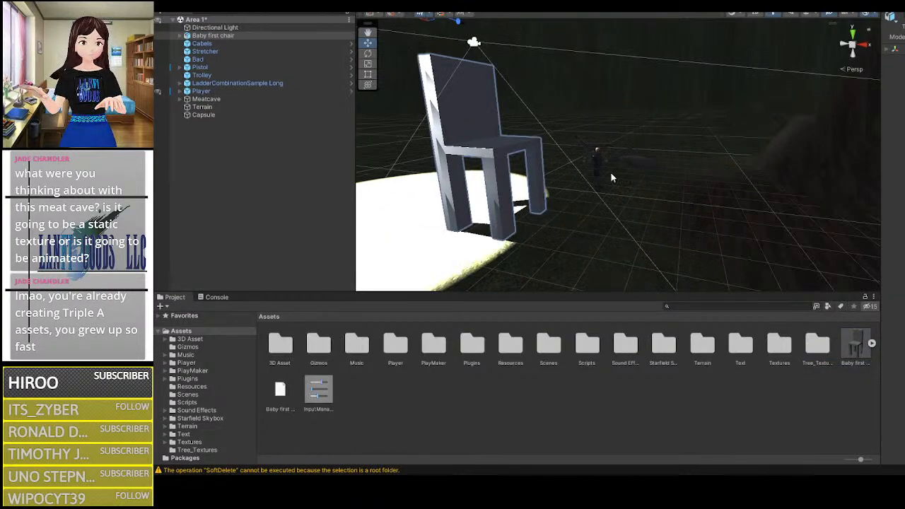
pyautogui.moveTo(613, 177); pyautogui.dragTo(730, 248, button='middle')
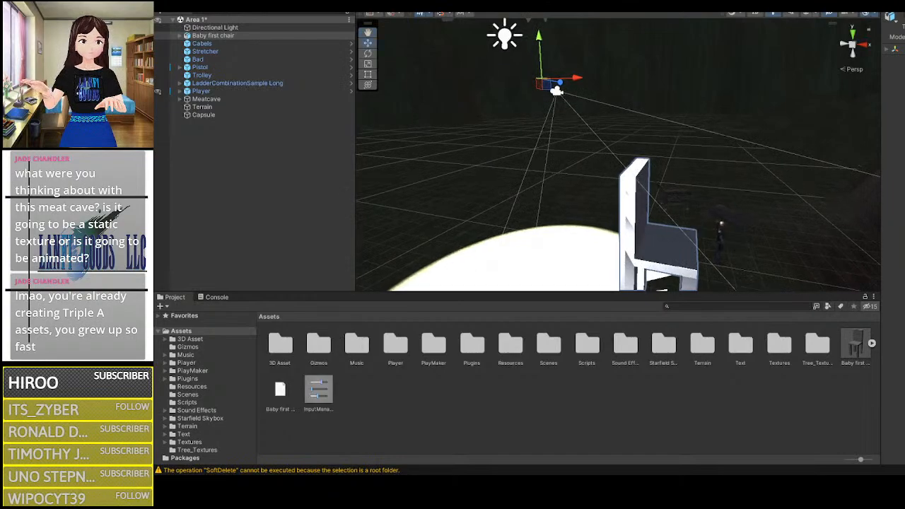
# Step: Inspect the Cabels object's components, and play-test the scene briefly to compare the chair's size with the Player
pyautogui.click(201, 43)
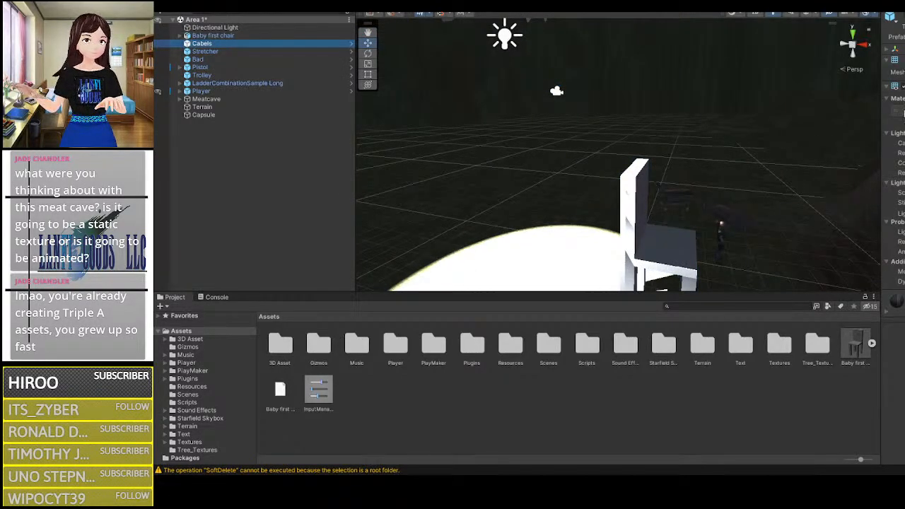
pyautogui.scroll(2, 784, 175)
pyautogui.scroll(-5, 783, 178)
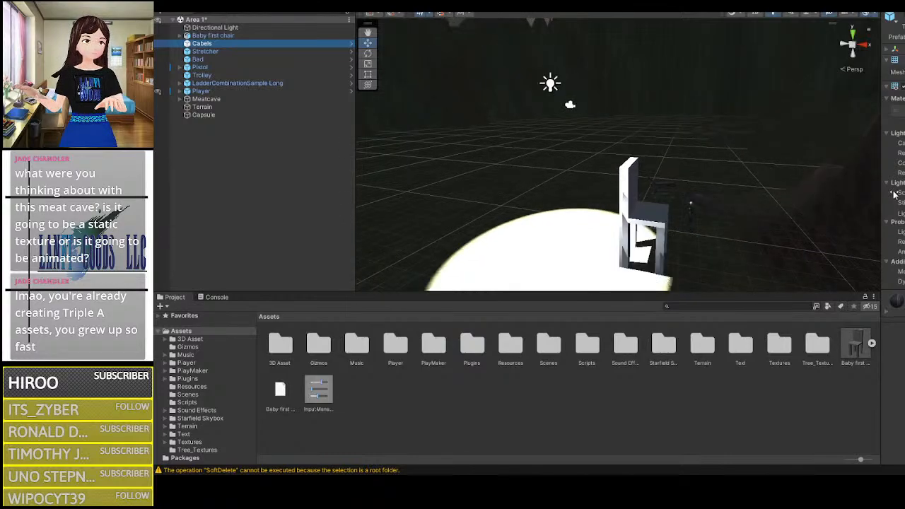
pyautogui.click(614, 3)
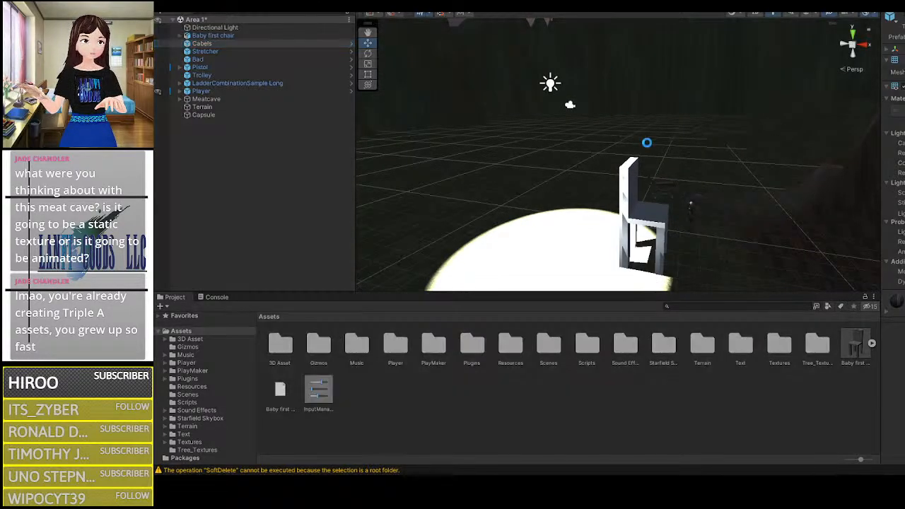
pyautogui.hotkey('ctrl', 'p')
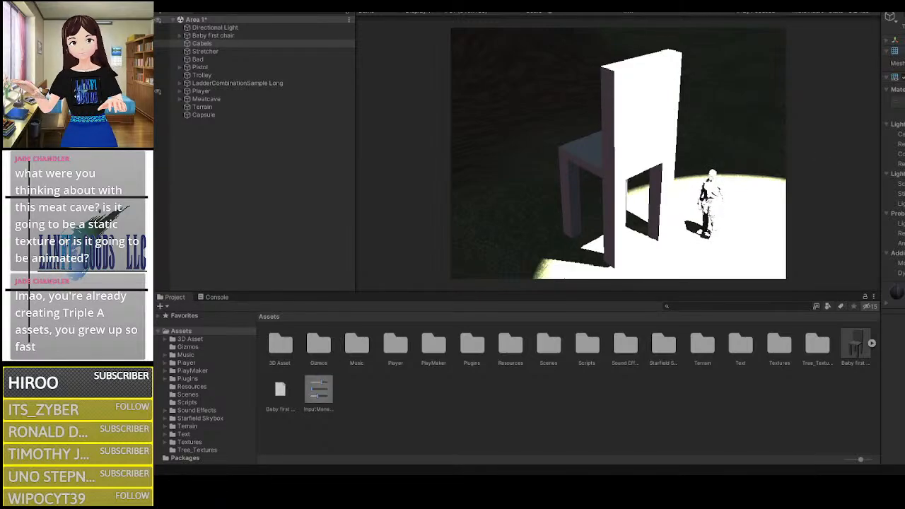
pyautogui.click(638, 6)
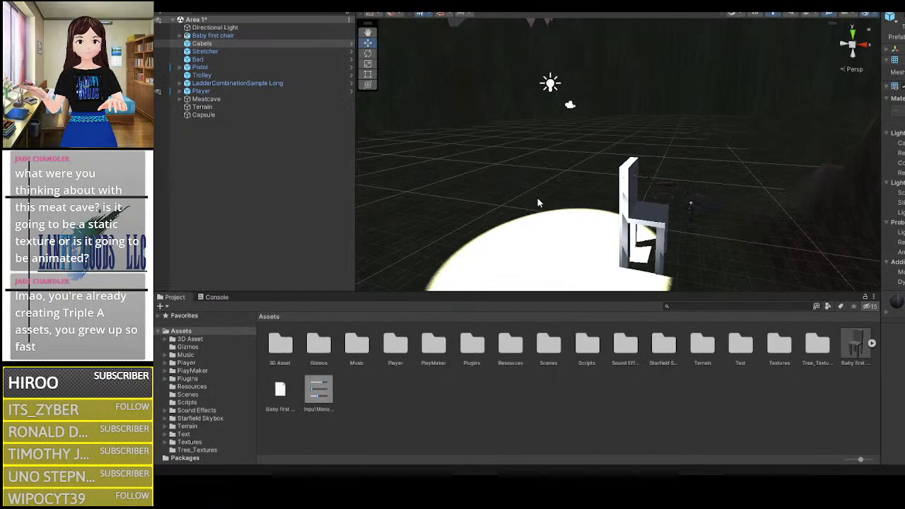
# Step: Scale the Baby first chair down to suit the Player's size and lower it toward the ground
pyautogui.click(208, 35)
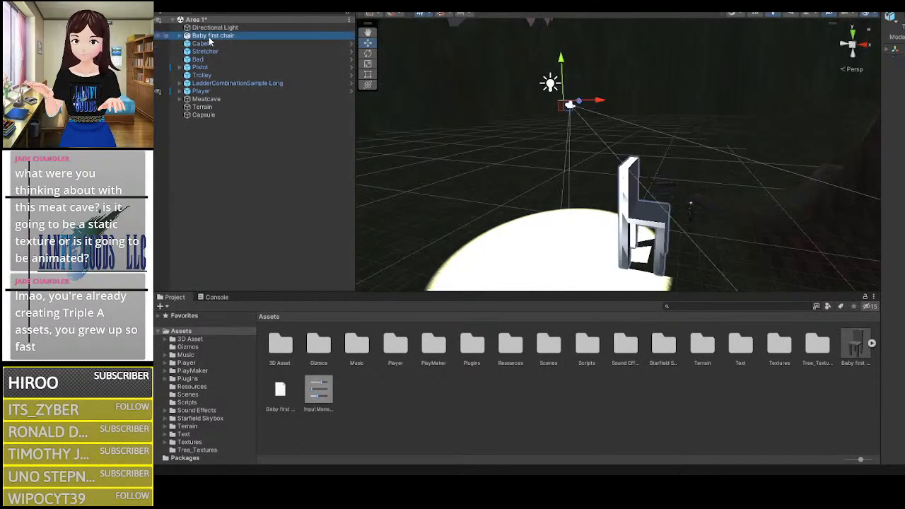
pyautogui.click(887, 50)
pyautogui.moveTo(904, 81); pyautogui.dragTo(902, 81)
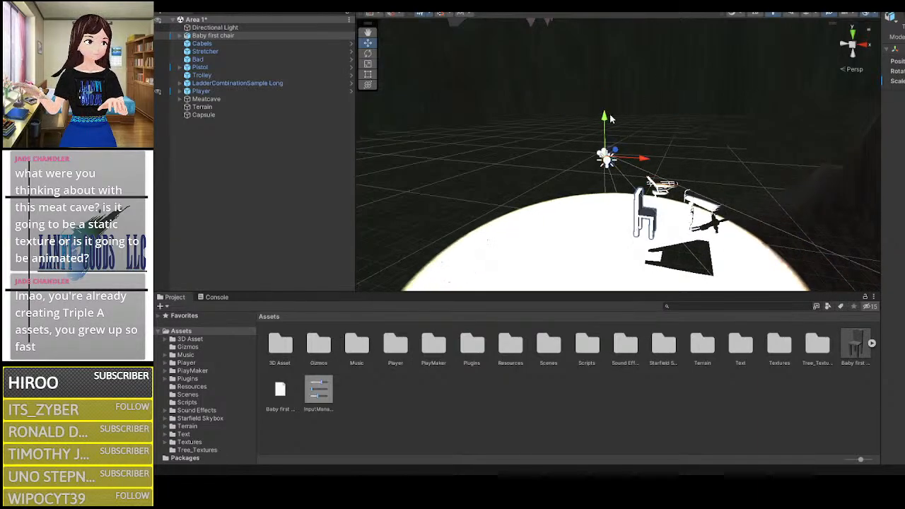
pyautogui.moveTo(611, 119); pyautogui.dragTo(625, 142)
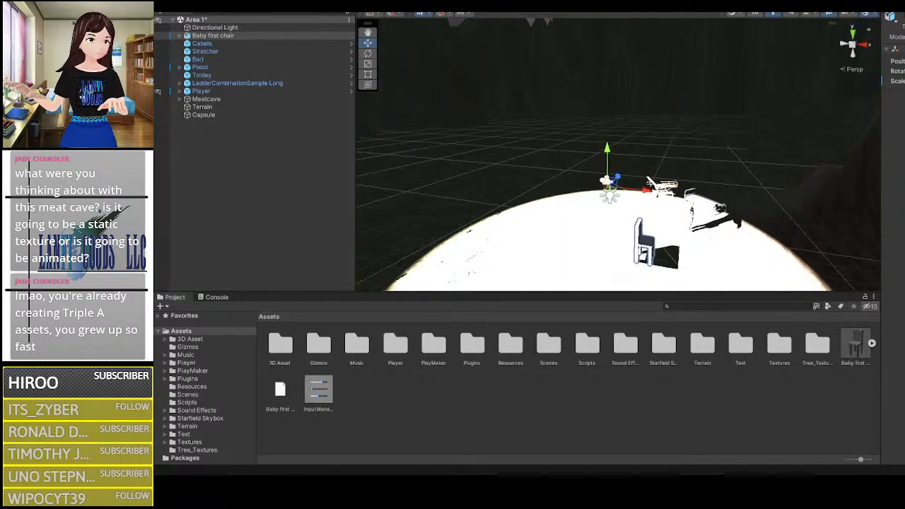
pyautogui.moveTo(625, 167); pyautogui.dragTo(632, 178)
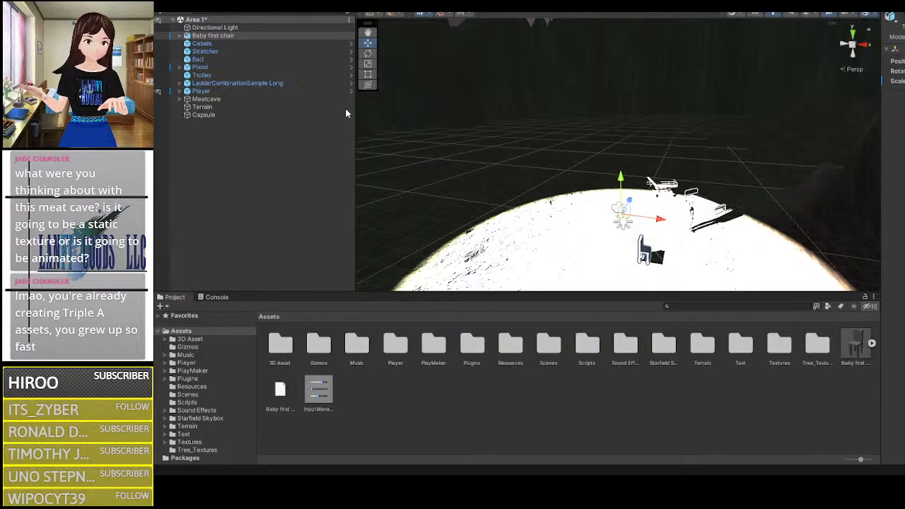
# Step: Tint the Light inside the Baby first chair red and reduce its intensity
pyautogui.click(192, 36)
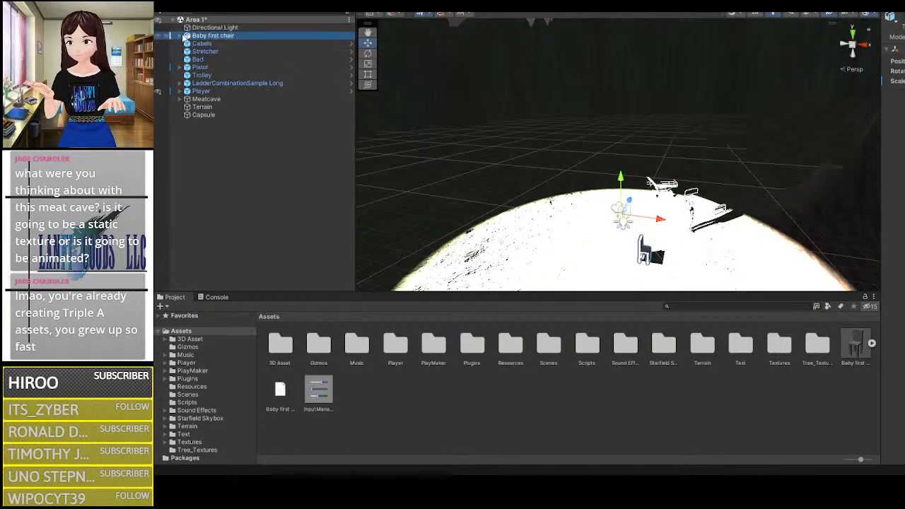
pyautogui.click(180, 35)
pyautogui.click(205, 59)
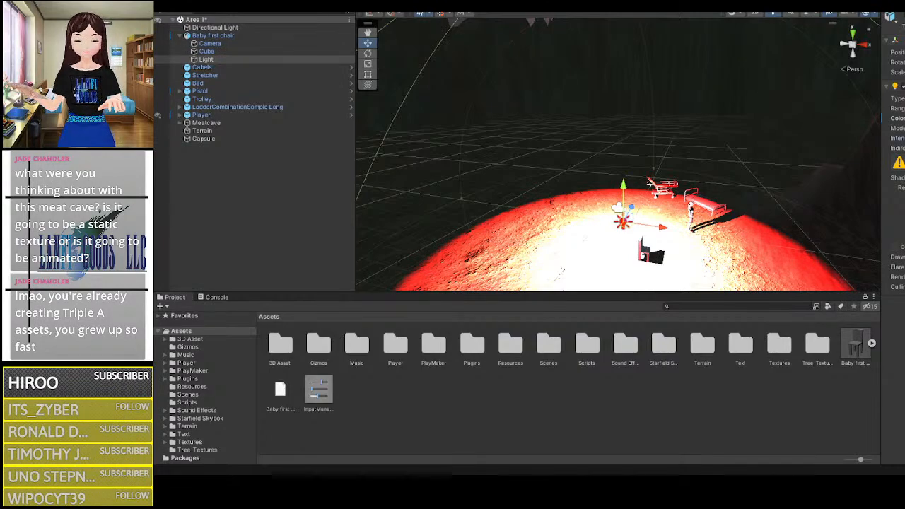
pyautogui.write('50')
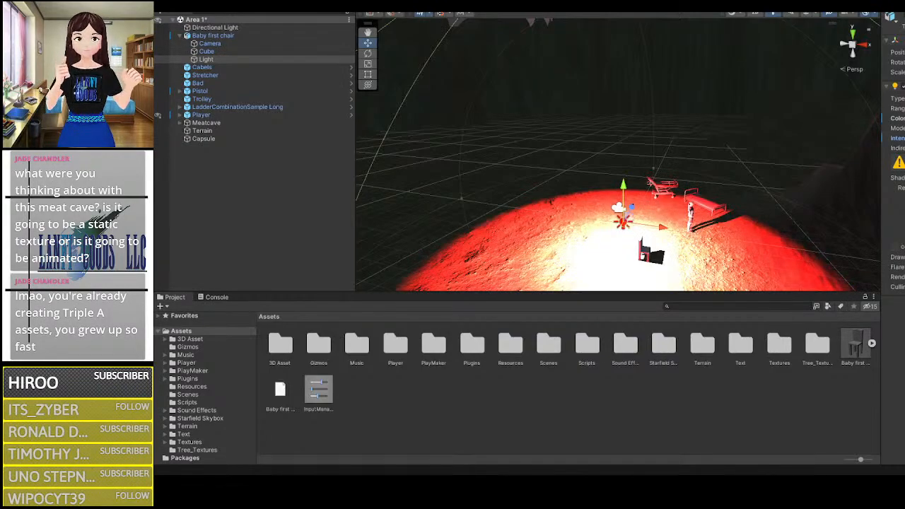
pyautogui.press('BackSpace')
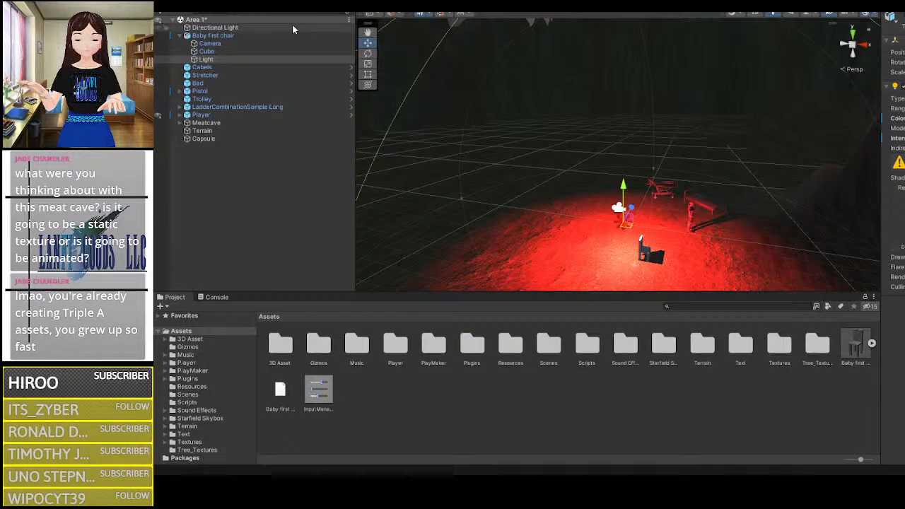
# Step: Disable the Camera component inside the Baby first chair and play-test the scene from the Player's view
pyautogui.click(244, 43)
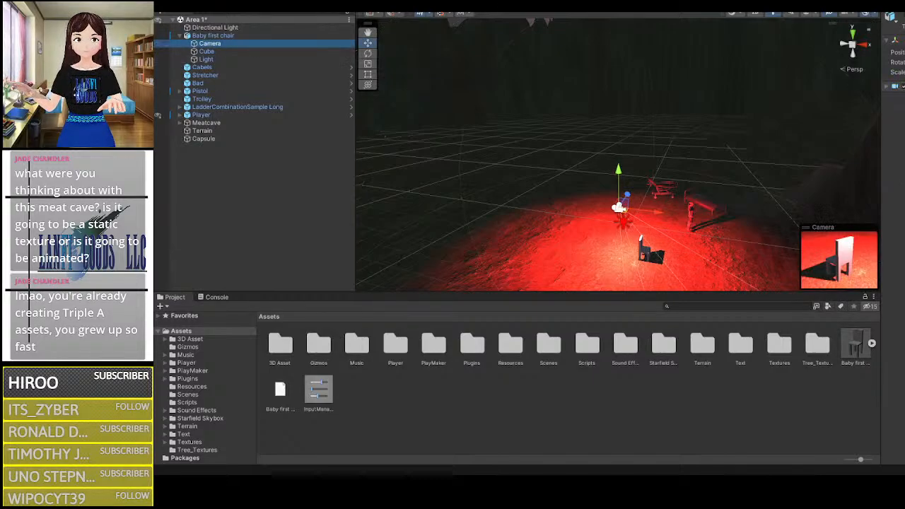
pyautogui.click(899, 87)
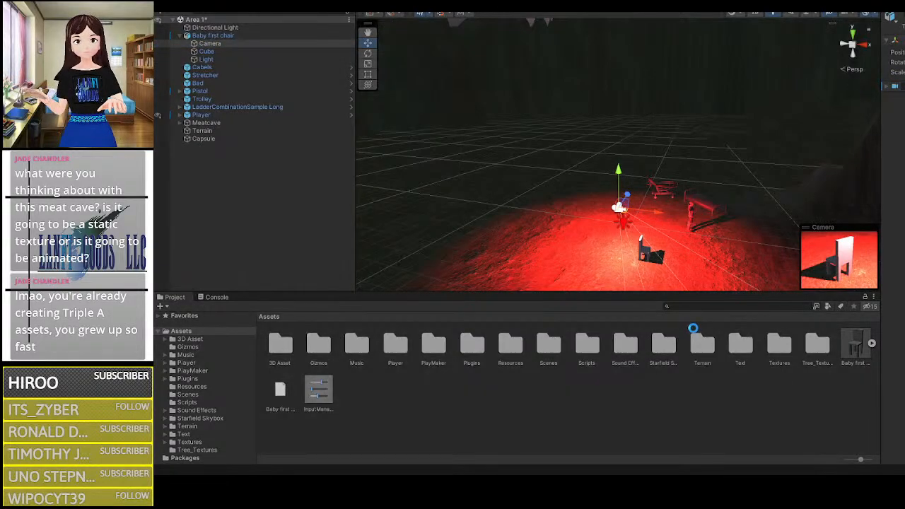
pyautogui.hotkey('ctrl', 'p')
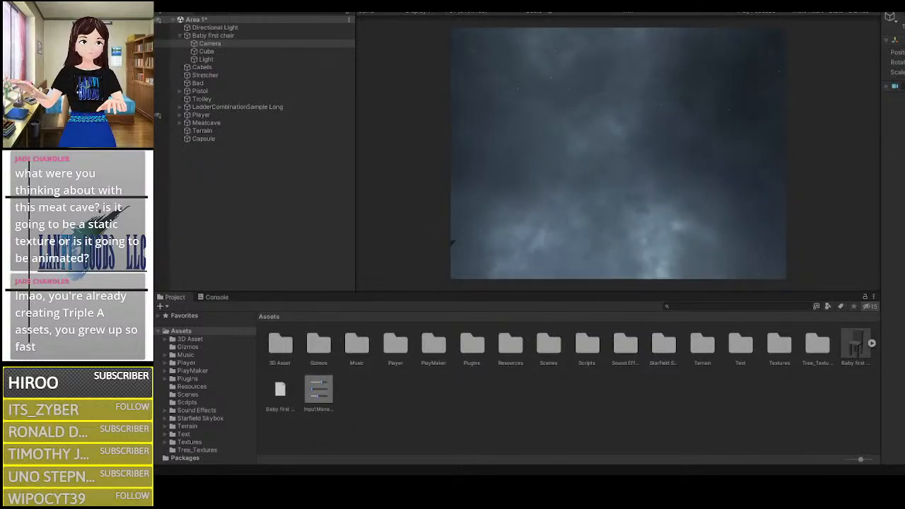
pyautogui.hotkey('ctrl', 'p')
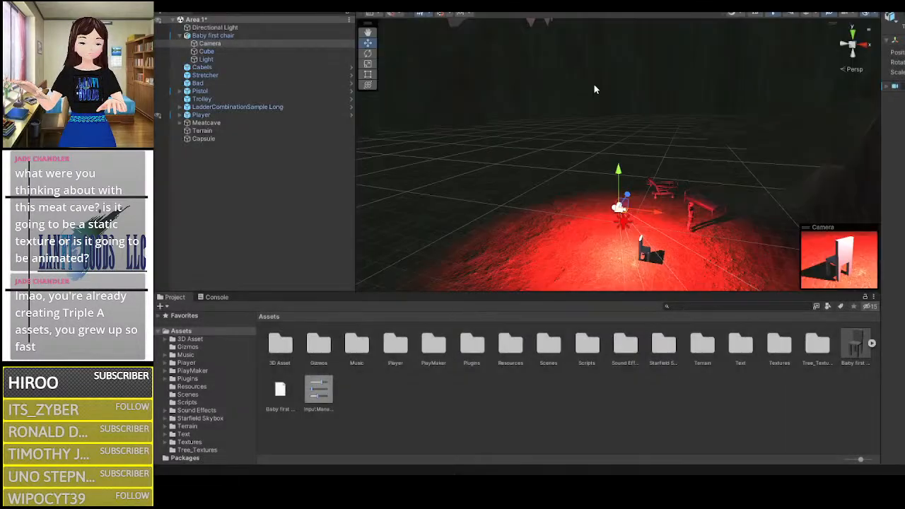
# Step: Shift the chair's Cube sideways and raise it to sit on the ground, and walk around it in play mode
pyautogui.click(239, 29)
pyautogui.click(223, 52)
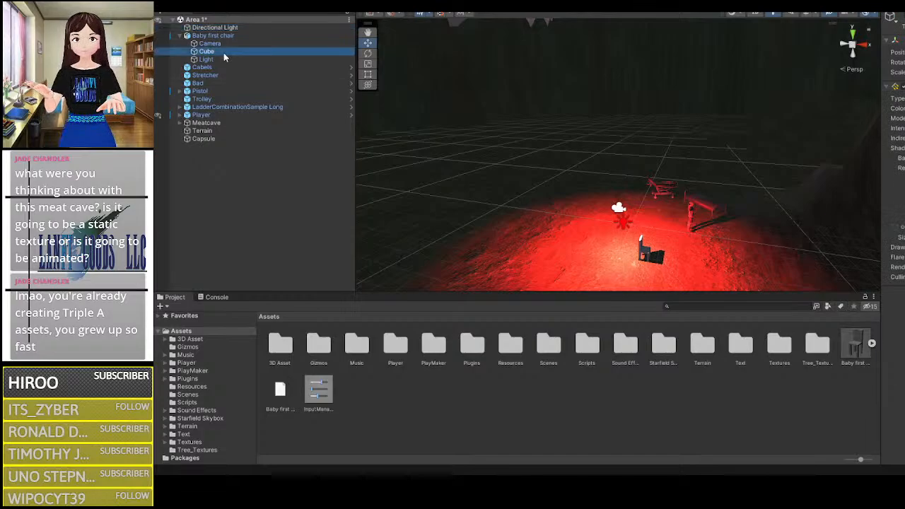
pyautogui.moveTo(609, 130); pyautogui.dragTo(732, 132, button='right')
pyautogui.moveTo(620, 156); pyautogui.dragTo(478, 155)
pyautogui.moveTo(505, 144); pyautogui.dragTo(483, 141, button='right')
pyautogui.moveTo(471, 137); pyautogui.dragTo(477, 106)
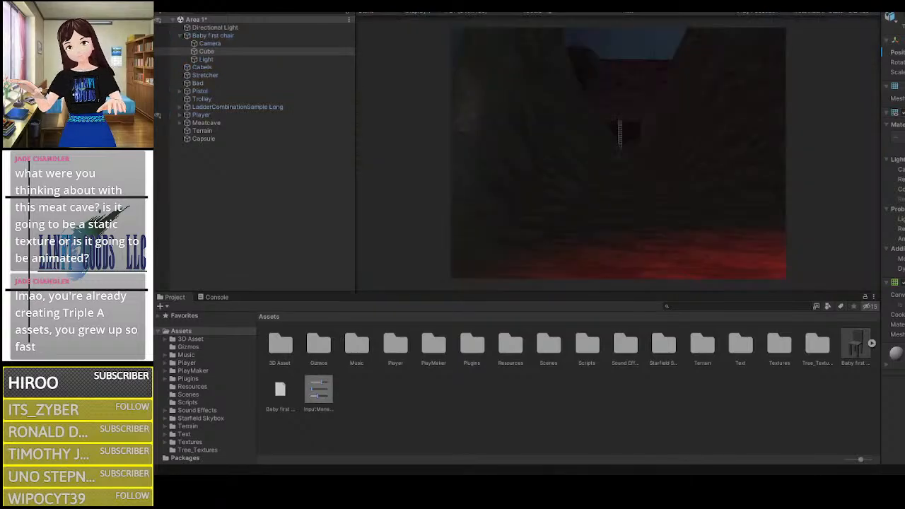
pyautogui.press('w')
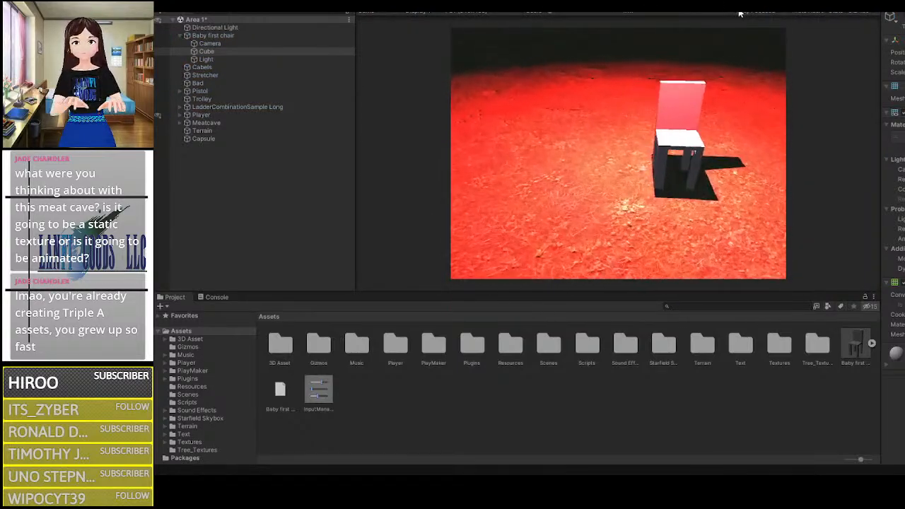
pyautogui.press('s')
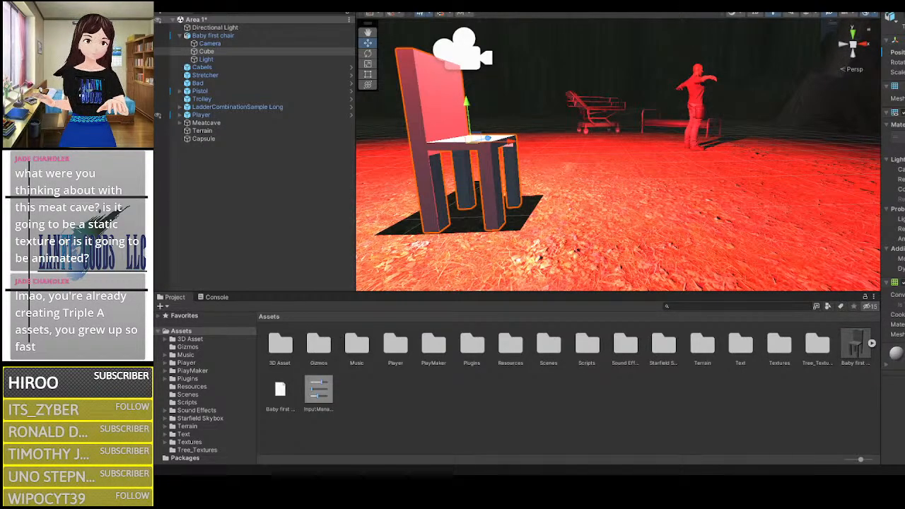
# Step: Toggle the enabled state of the Camera component on the Baby first chair's Camera object
pyautogui.click(212, 43)
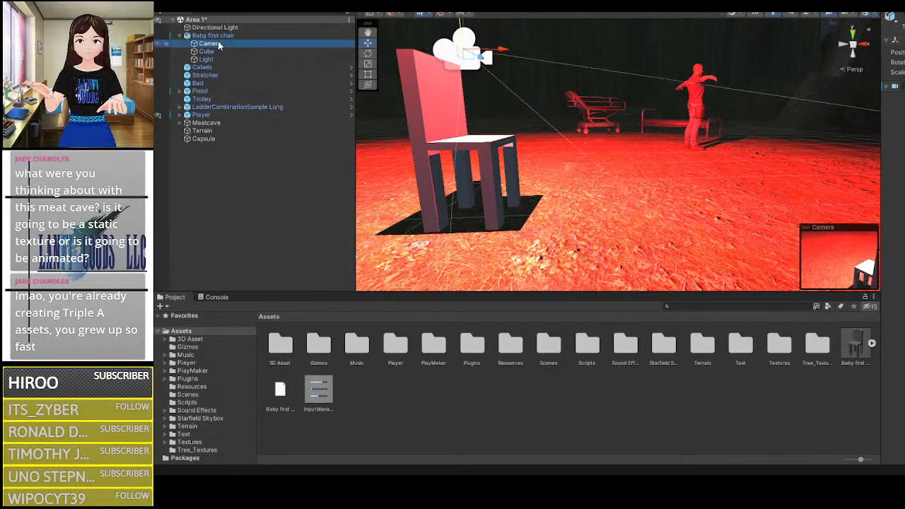
pyautogui.click(903, 86)
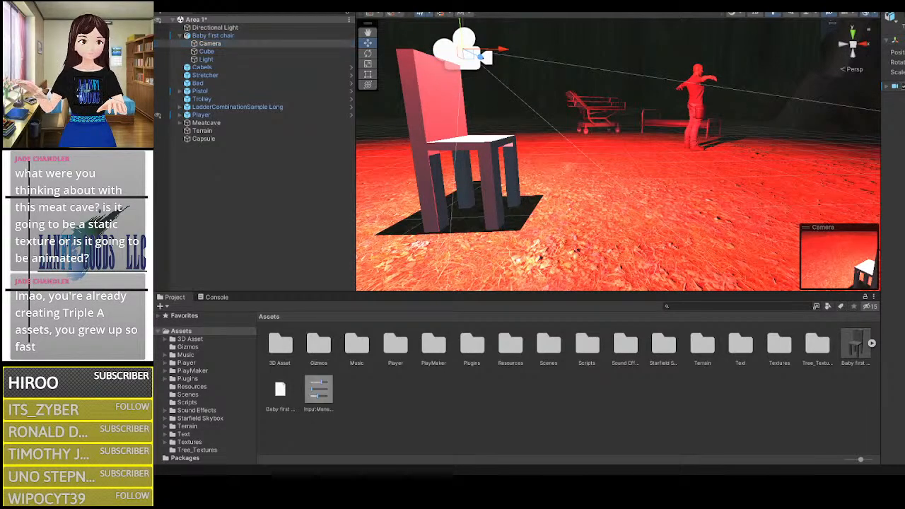
# Step: Move the Baby first chair's Camera up and away from the chair so its view takes in the chair and the standing figure
pyautogui.scroll(-4, 585, 78)
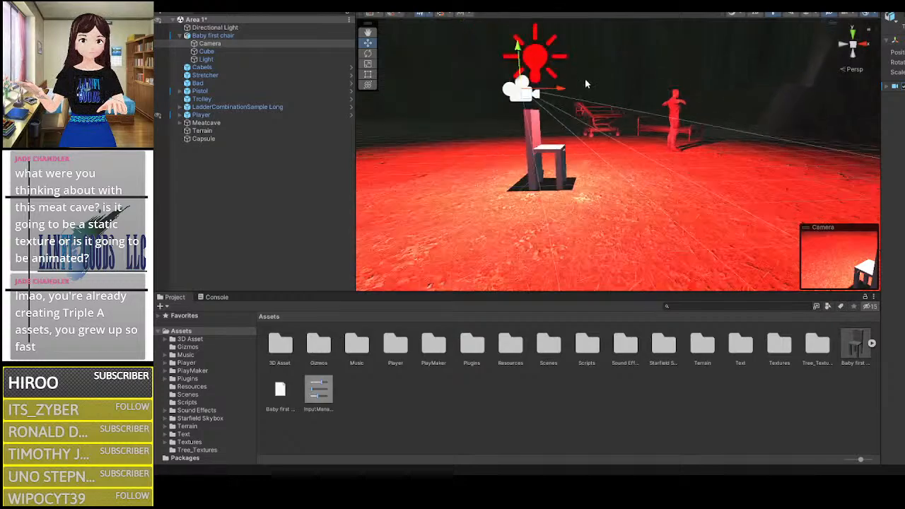
pyautogui.moveTo(538, 57); pyautogui.dragTo(541, 28)
pyautogui.moveTo(580, 69); pyautogui.dragTo(531, 67)
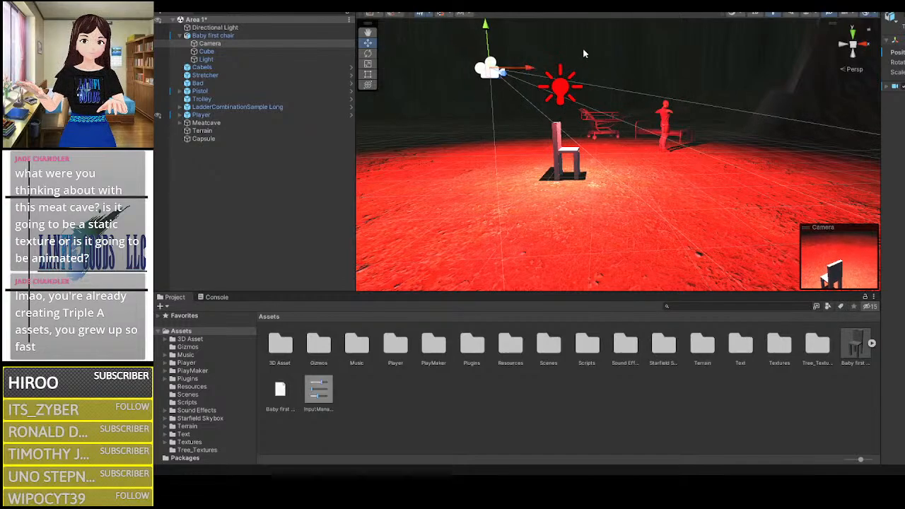
pyautogui.moveTo(584, 53); pyautogui.dragTo(548, 56, button='right')
pyautogui.moveTo(564, 69); pyautogui.dragTo(596, 67)
pyautogui.moveTo(581, 33); pyautogui.dragTo(575, 14)
pyautogui.moveTo(617, 58); pyautogui.dragTo(577, 74)
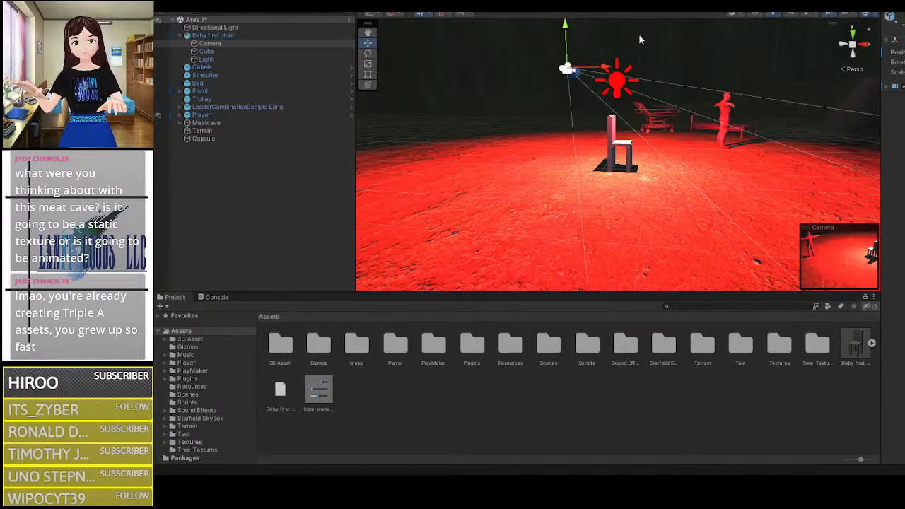
# Step: Play-test the scene through the chair's Camera, walking the character back and forth near the chair, and stop play mode
pyautogui.hotkey('ctrl', 'p')
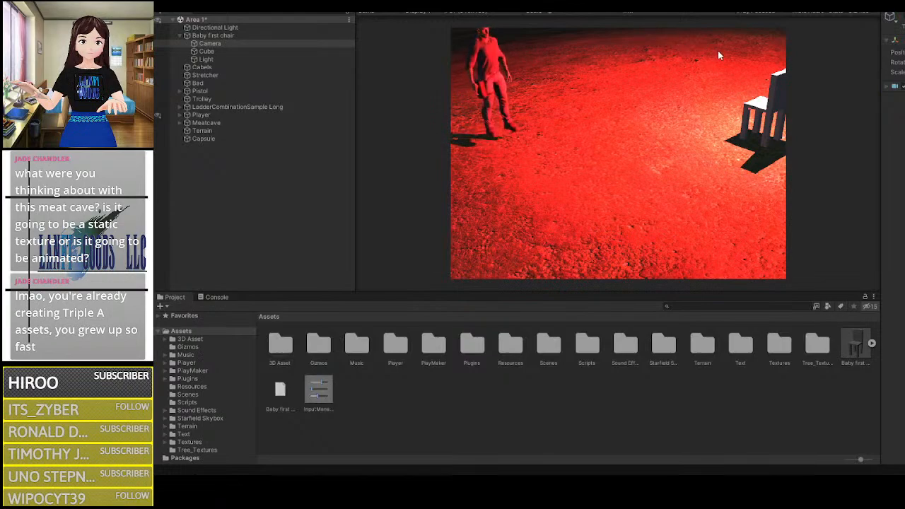
pyautogui.press('w')
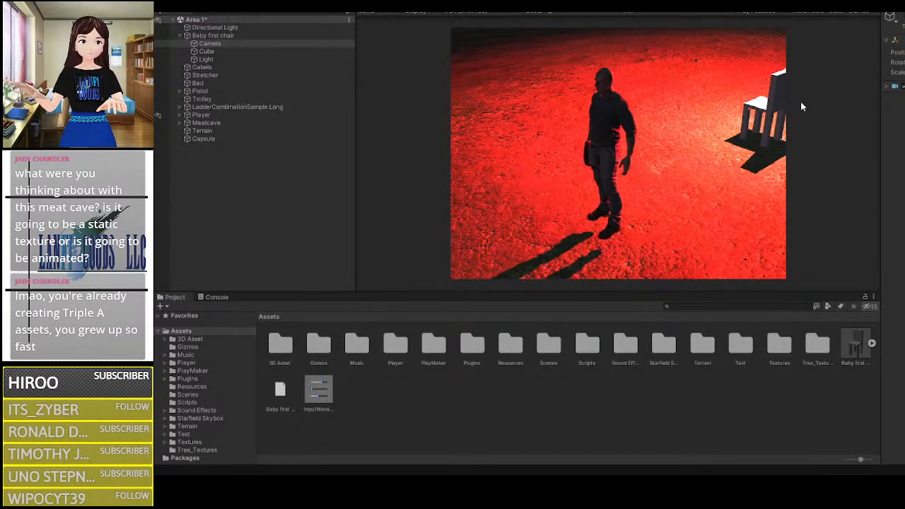
pyautogui.press('w')
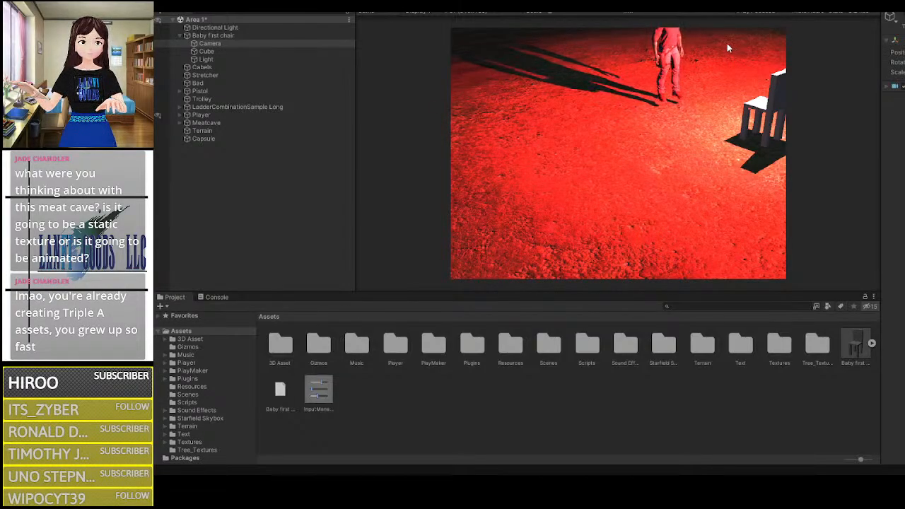
pyautogui.press('w')
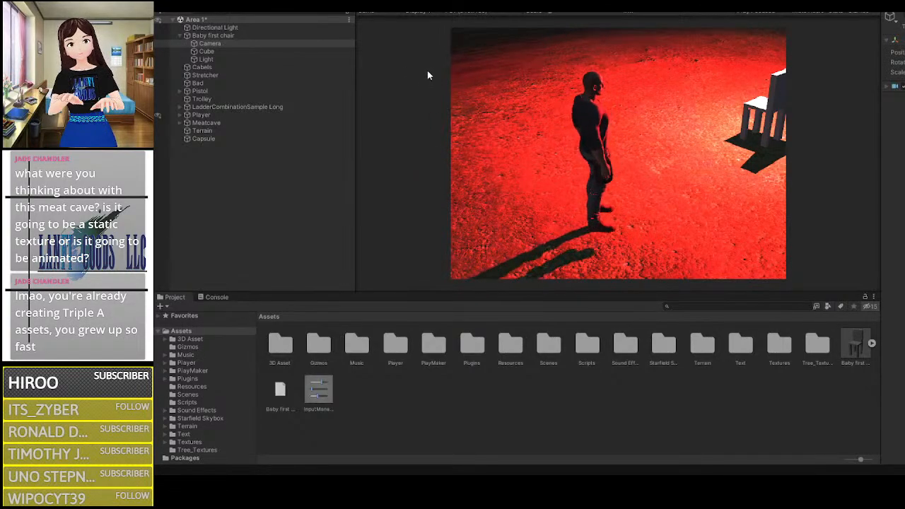
pyautogui.press('w')
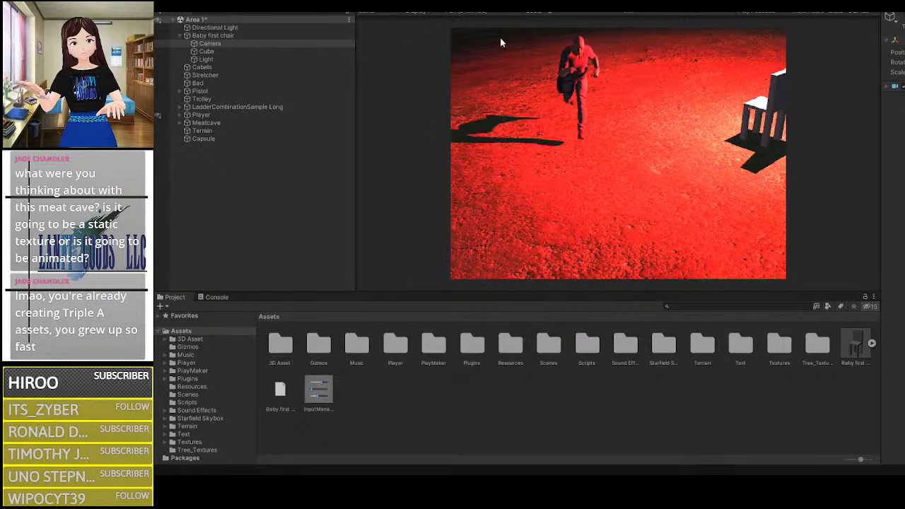
pyautogui.press('s')
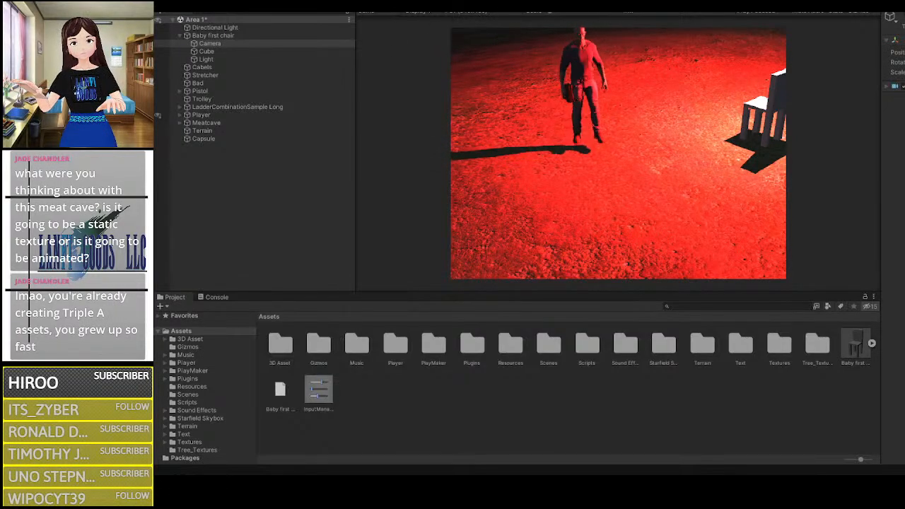
pyautogui.press('w')
pyautogui.press('s')
pyautogui.press('w')
pyautogui.hotkey('ctrl', 'p')
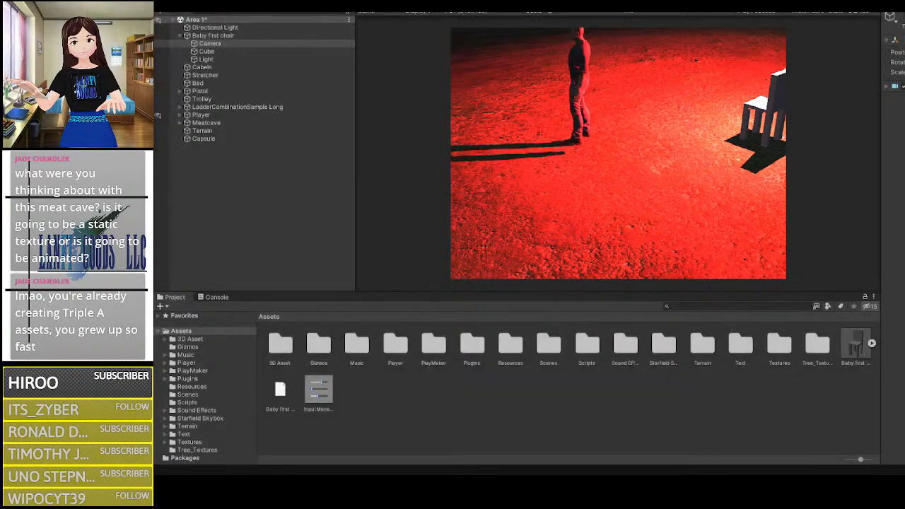